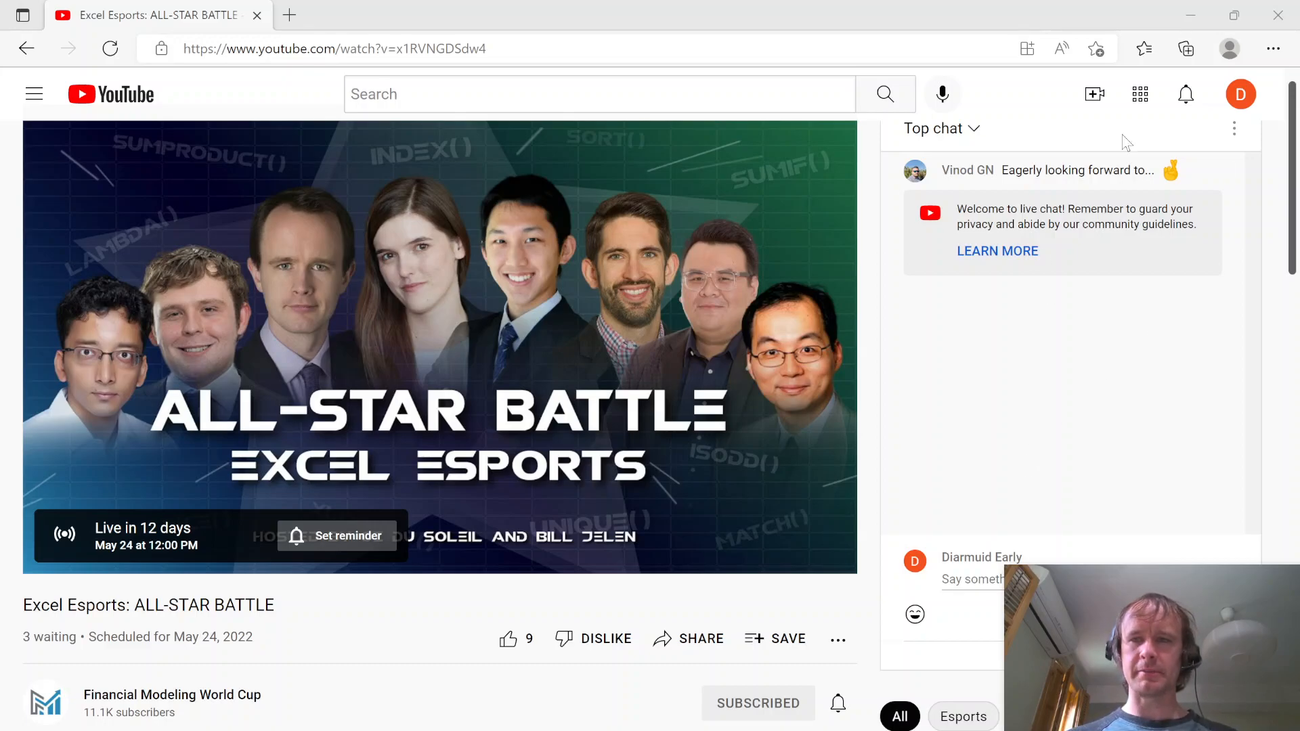
# Switch from the browser to the Where's Wally workbook in Excel and examine the full extent of the maze starting at B13
pyautogui.click(1278, 15)
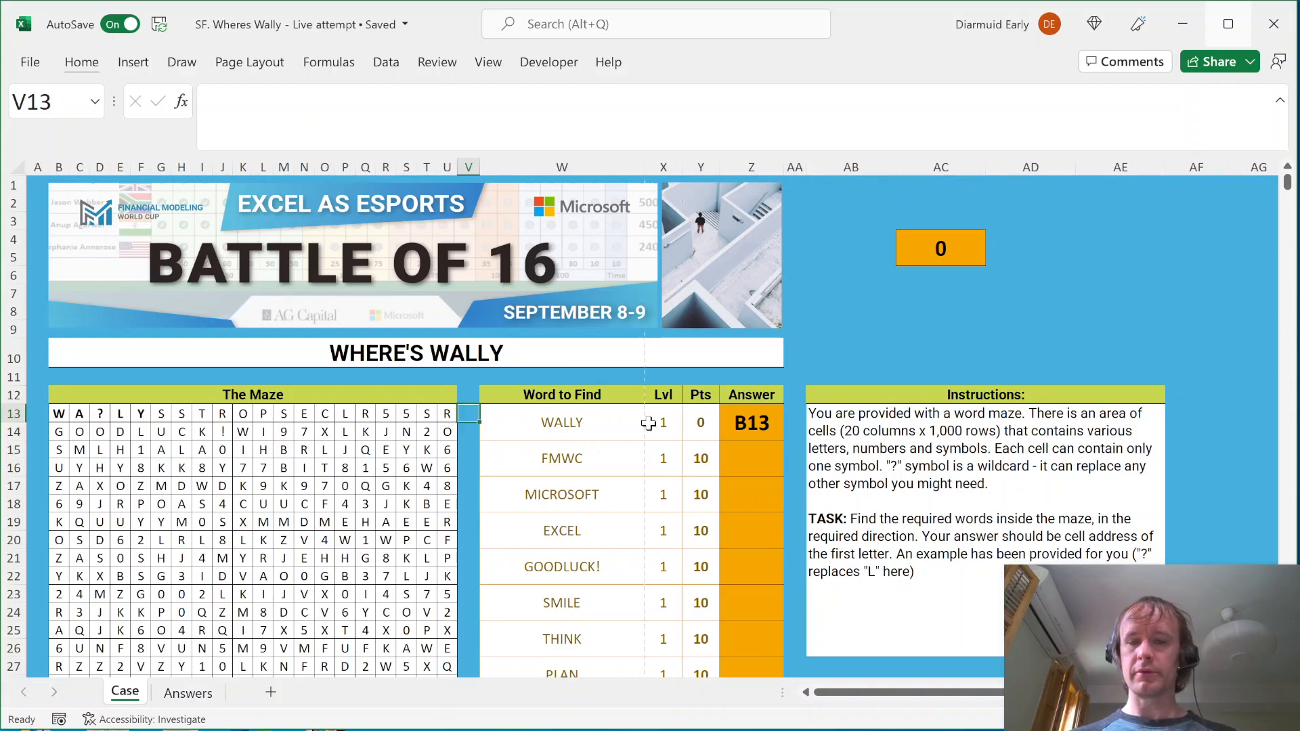
pyautogui.scroll(-2, 525, 478)
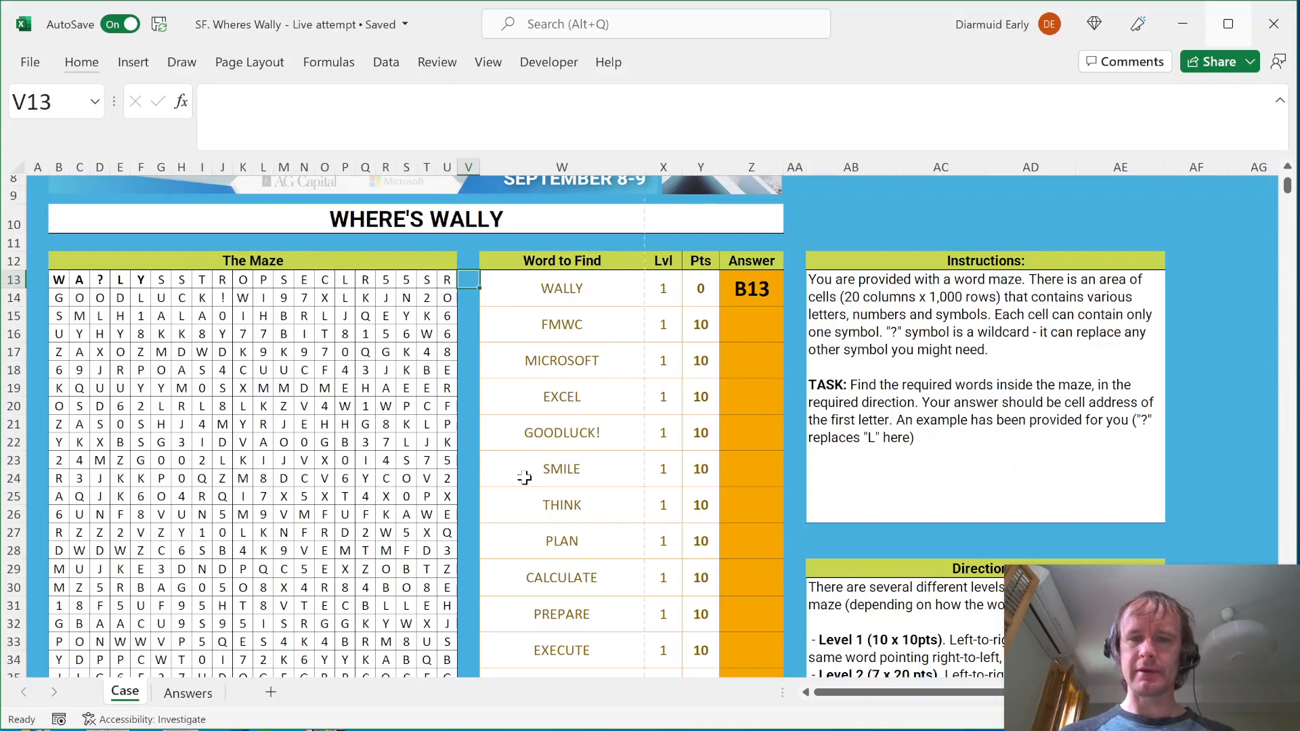
pyautogui.click(59, 279)
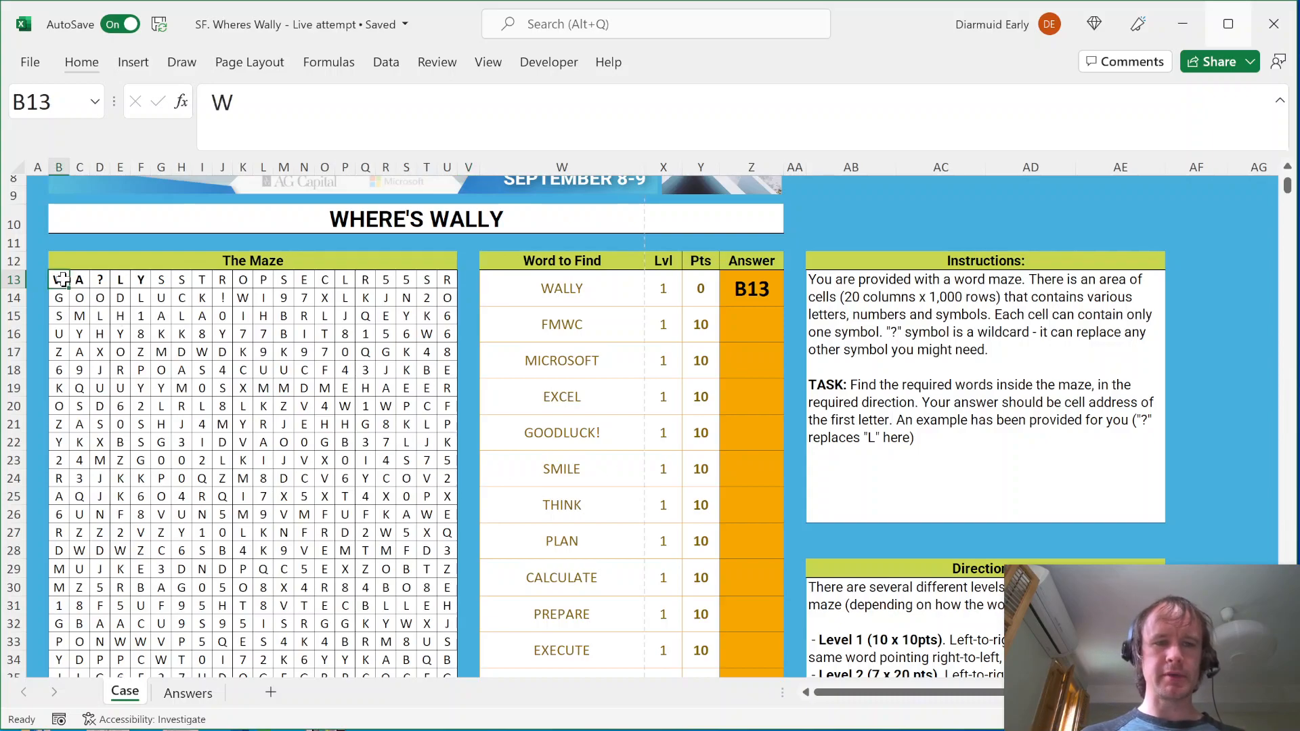
pyautogui.hotkey('ctrl', 'shift', 'Right')
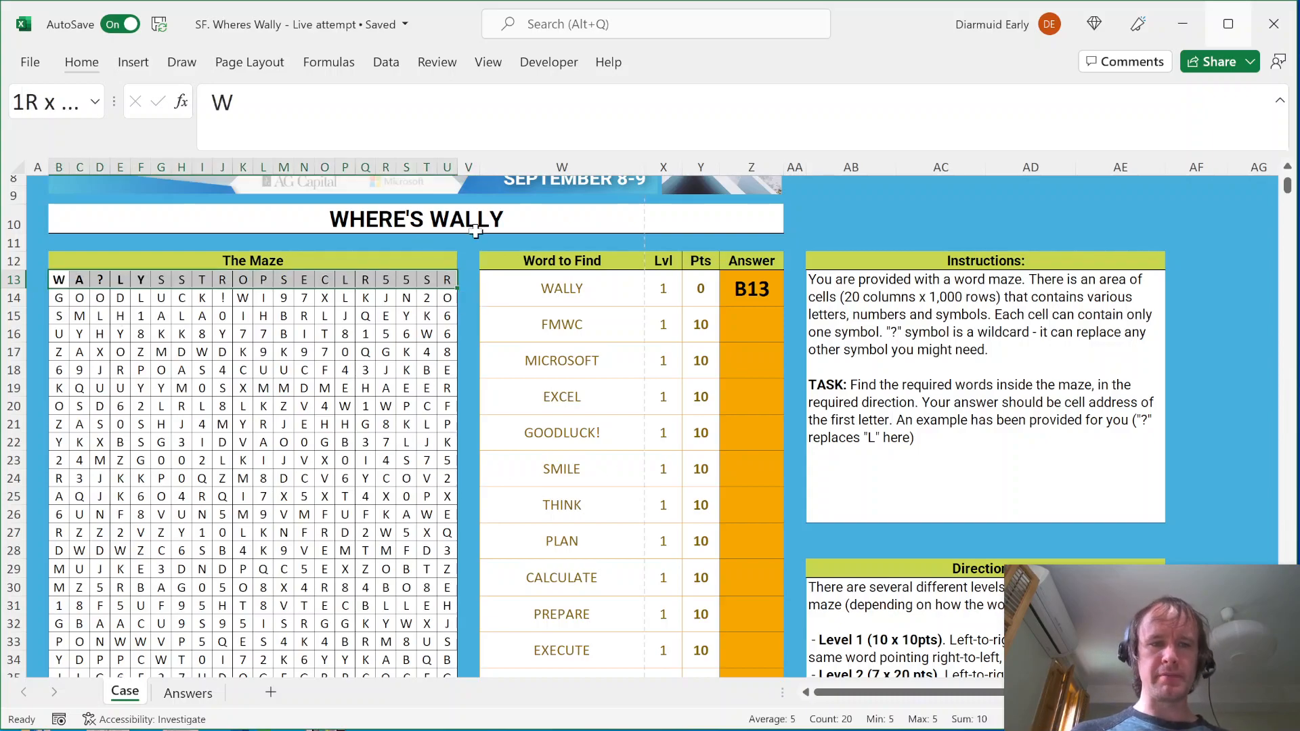
pyautogui.hotkey('ctrl', 'shift', 'Down')
pyautogui.hotkey('shift', 'BackSpace')
pyautogui.press('Up')
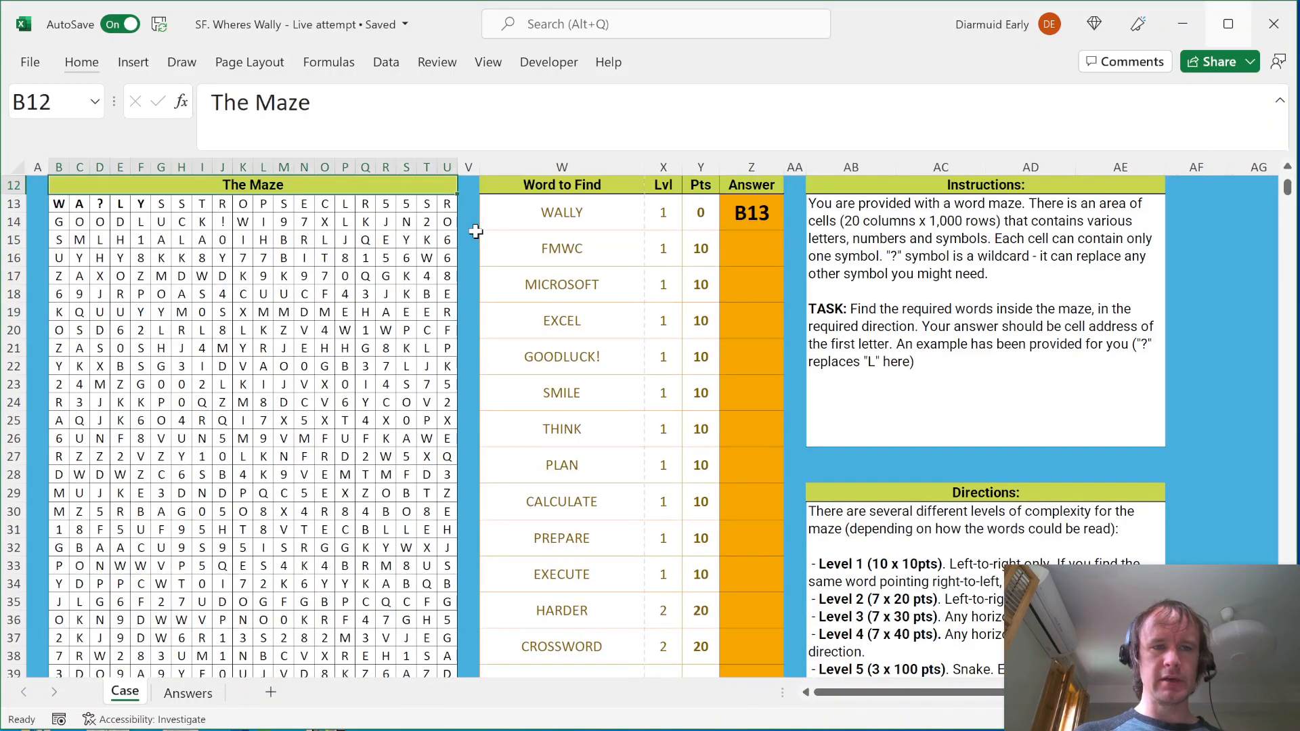
pyautogui.press('Down')
pyautogui.hotkey('ctrl', 'shift', 'Right')
pyautogui.hotkey('ctrl', 'shift', 'Down')
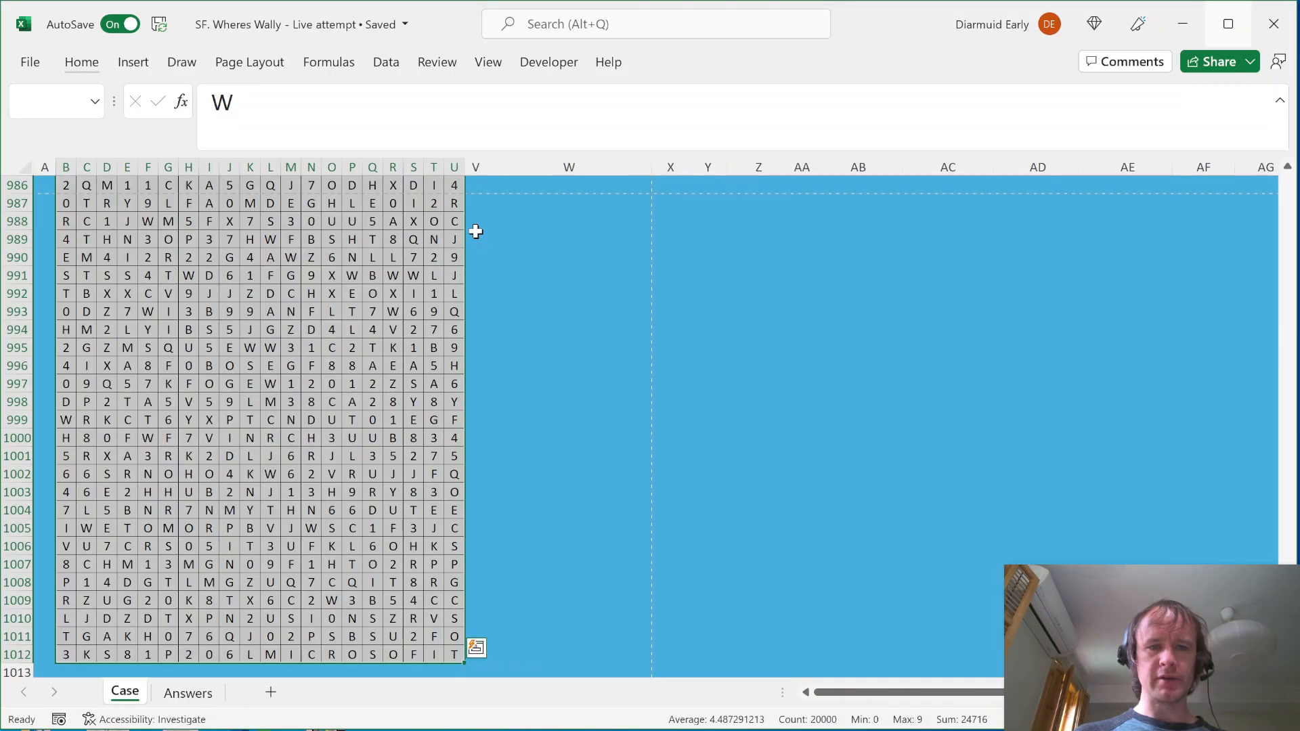
pyautogui.press('Up')
pyautogui.press('Up')
pyautogui.press('Down')
pyautogui.press('Right')
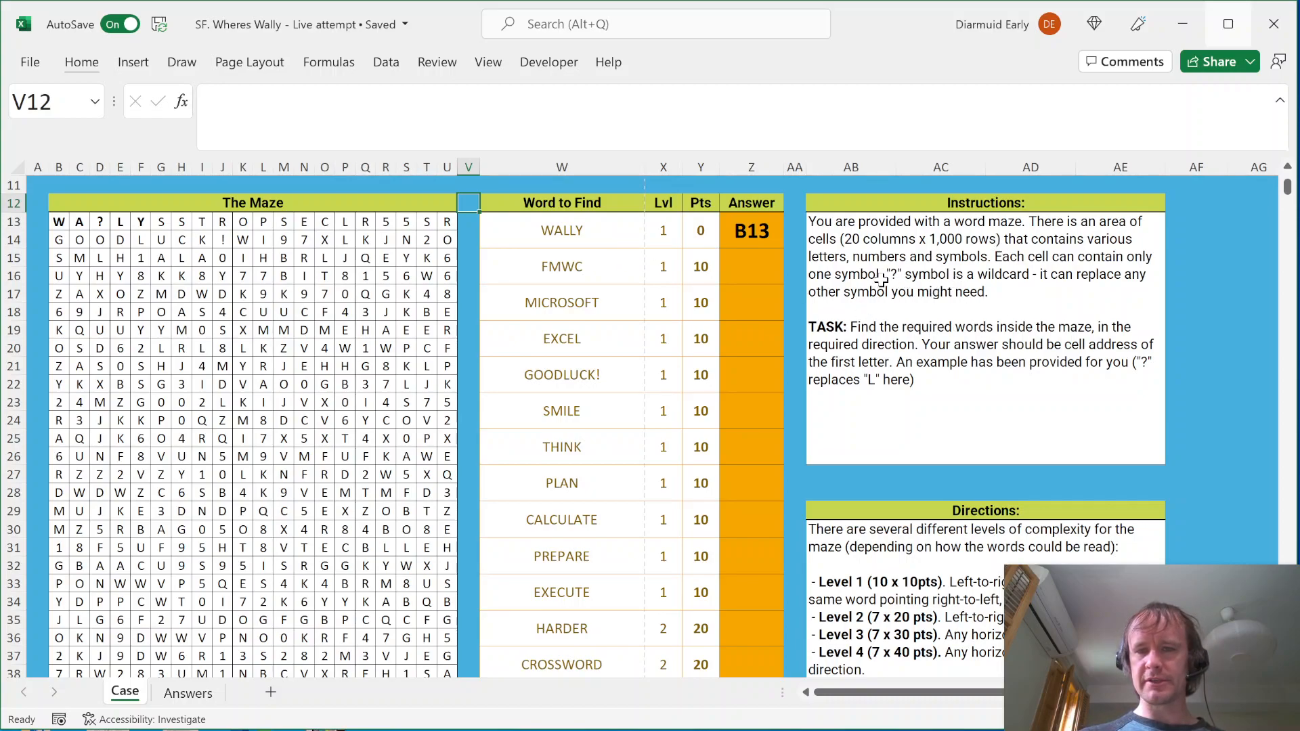
# Examine the worked WALLY example: the wildcard in D13, the letters in B13:F13, the listed word and its answer cell
pyautogui.click(99, 224)
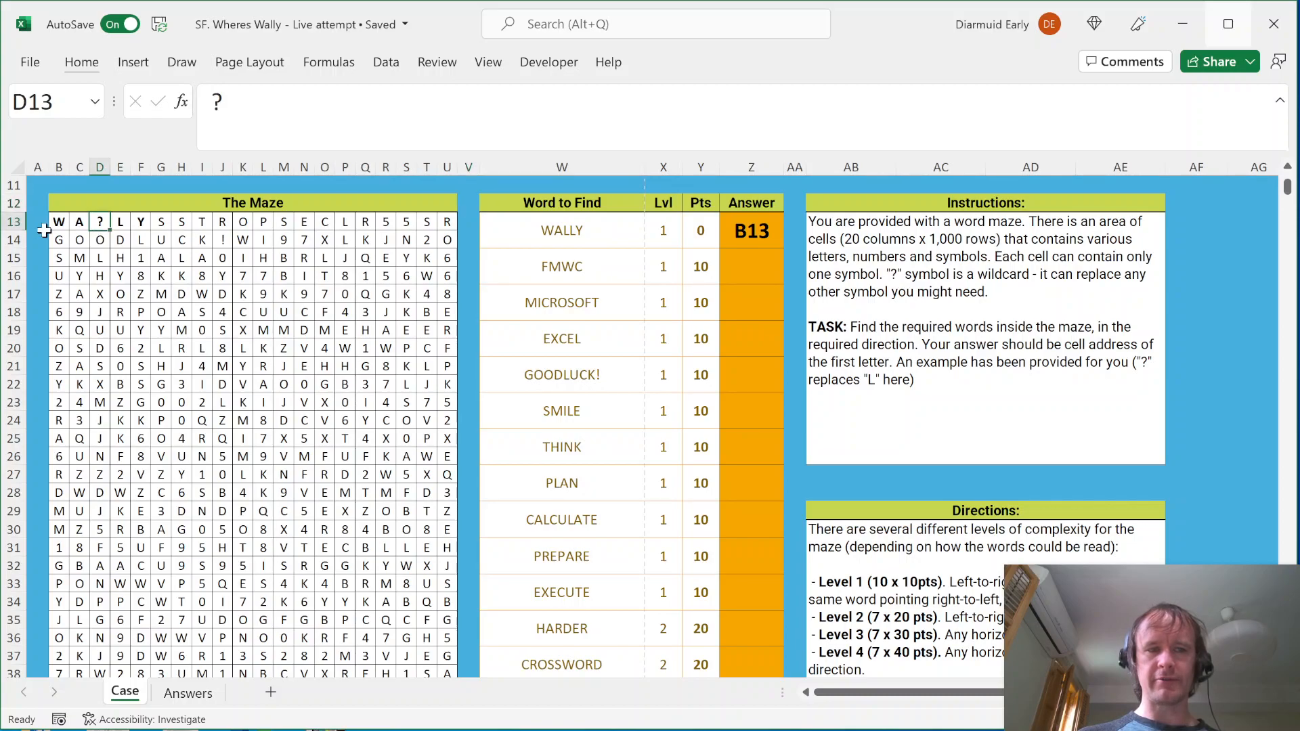
pyautogui.moveTo(54, 223); pyautogui.dragTo(141, 224)
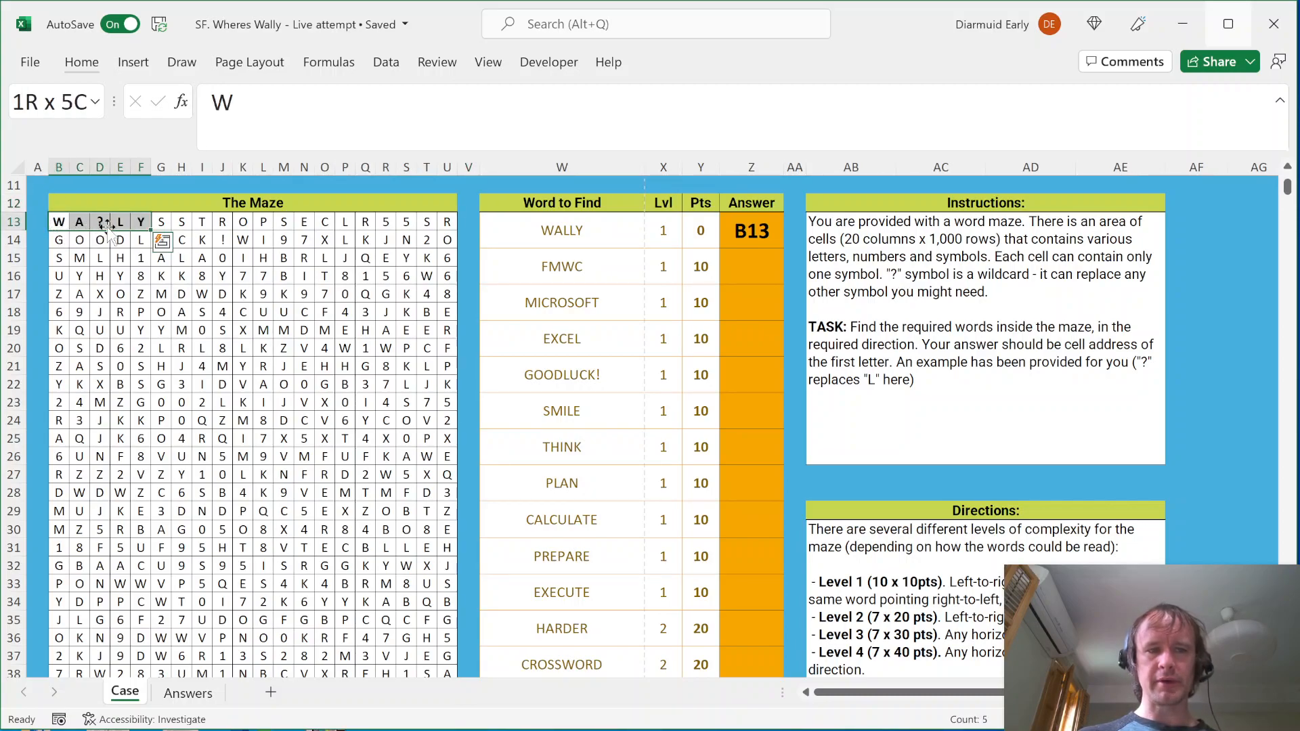
pyautogui.click(600, 229)
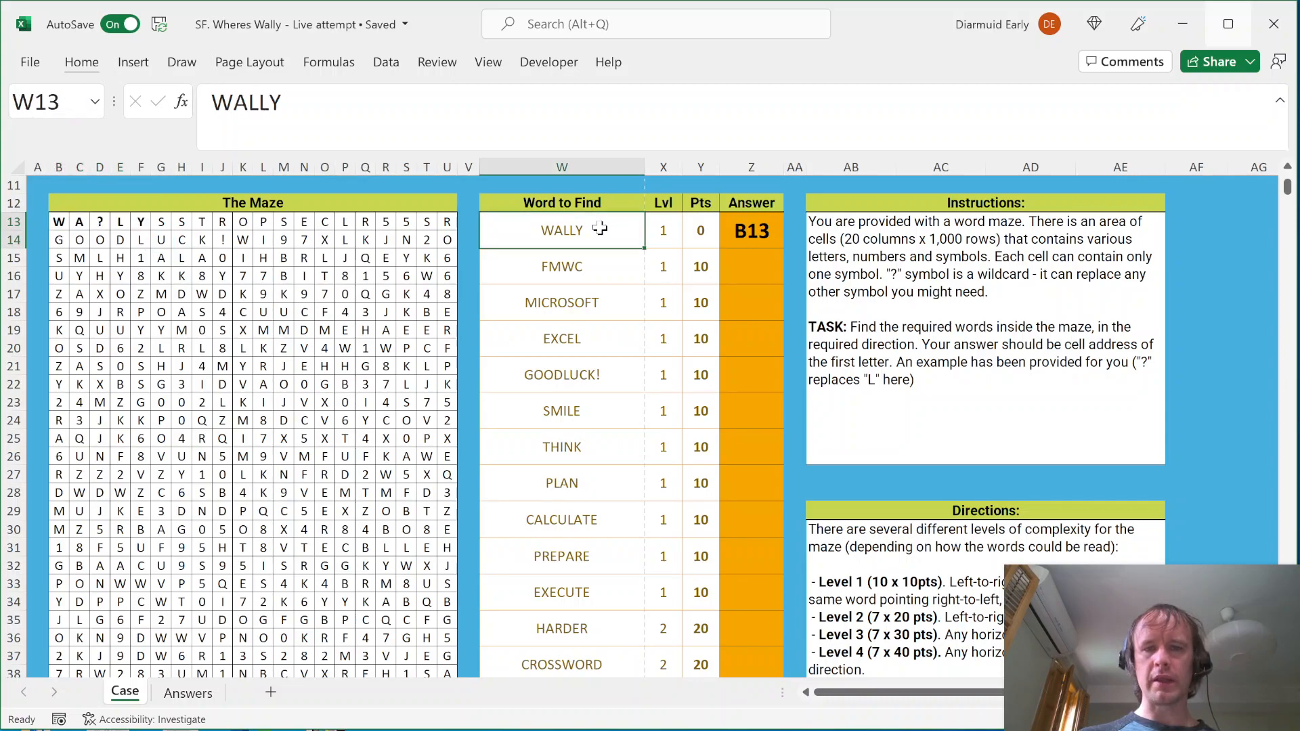
pyautogui.click(748, 232)
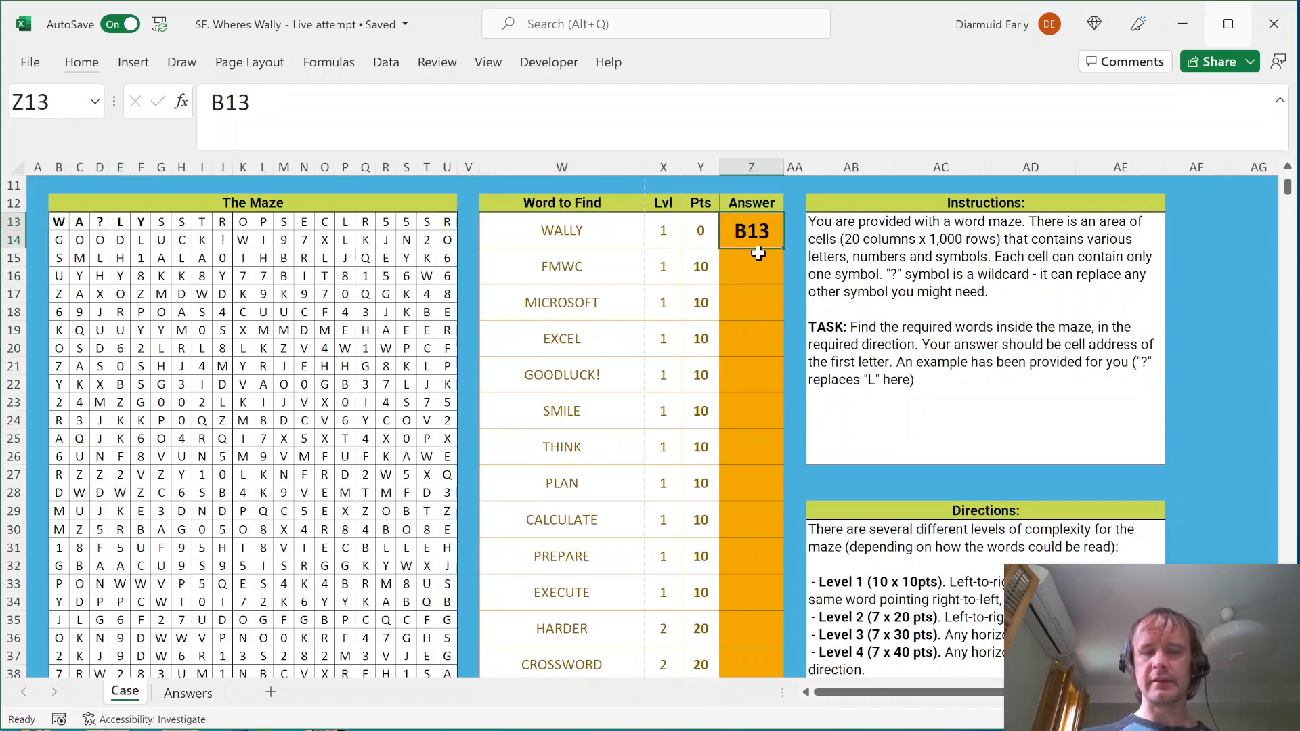
pyautogui.click(752, 267)
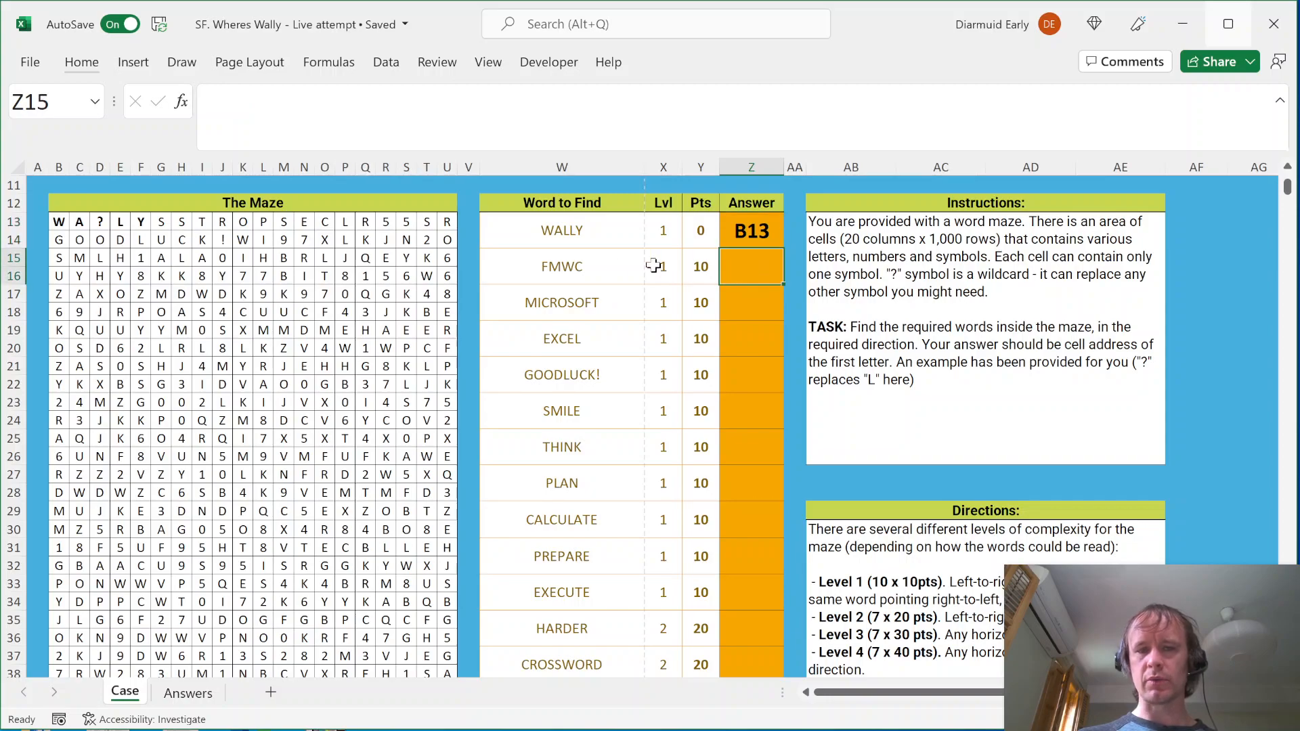
# Highlight the word GOODLUCK! in maze cells B14:J14 and go back to the start of the maze
pyautogui.click(59, 240)
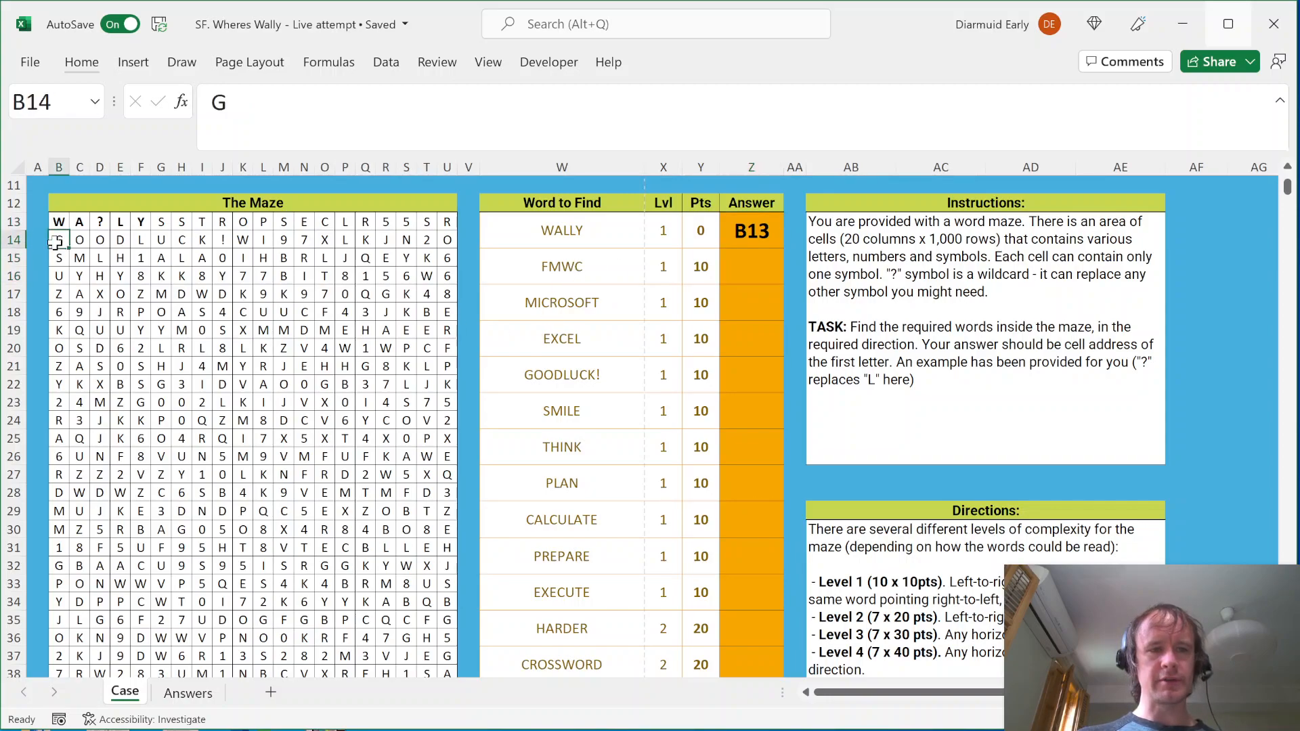
pyautogui.hotkey('shift', 'Right')
pyautogui.hotkey('shift', 'Right')
pyautogui.hotkey('shift', 'Right')
pyautogui.hotkey('shift', 'Right')
pyautogui.hotkey('shift', 'Right')
pyautogui.hotkey('shift', 'Right')
pyautogui.hotkey('shift', 'Right')
pyautogui.hotkey('shift', 'Right')
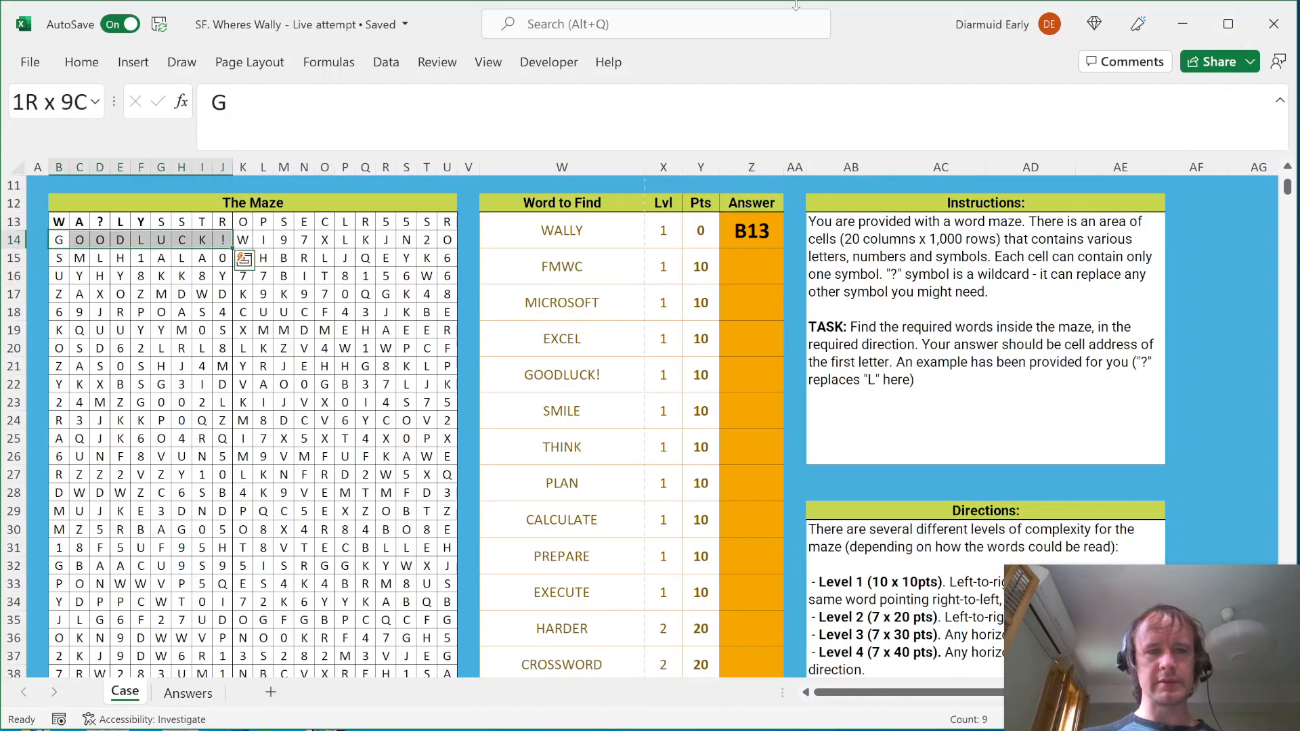
pyautogui.click(56, 218)
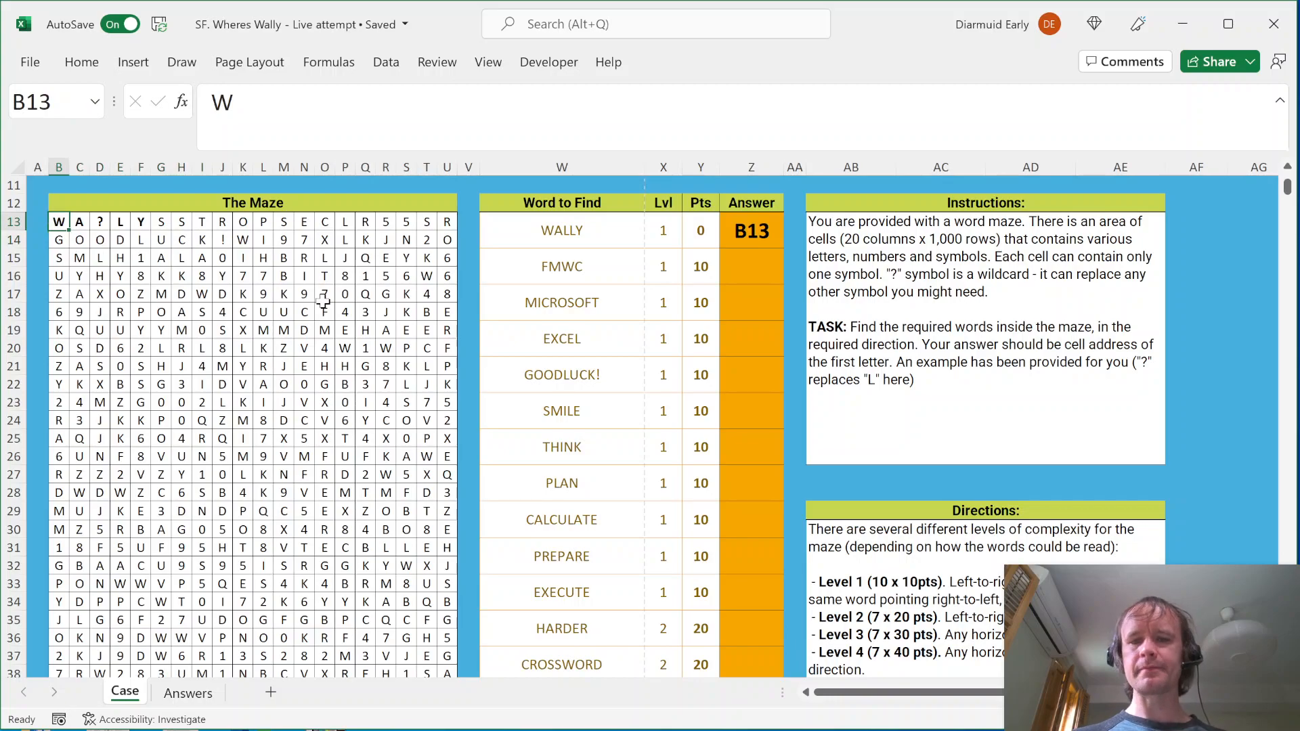
# Review the instructions and level directions, highlighting WA?LY in B13:F13 as the left-to-right level 1 example
pyautogui.click(1021, 388)
pyautogui.scroll(-4, 1022, 388)
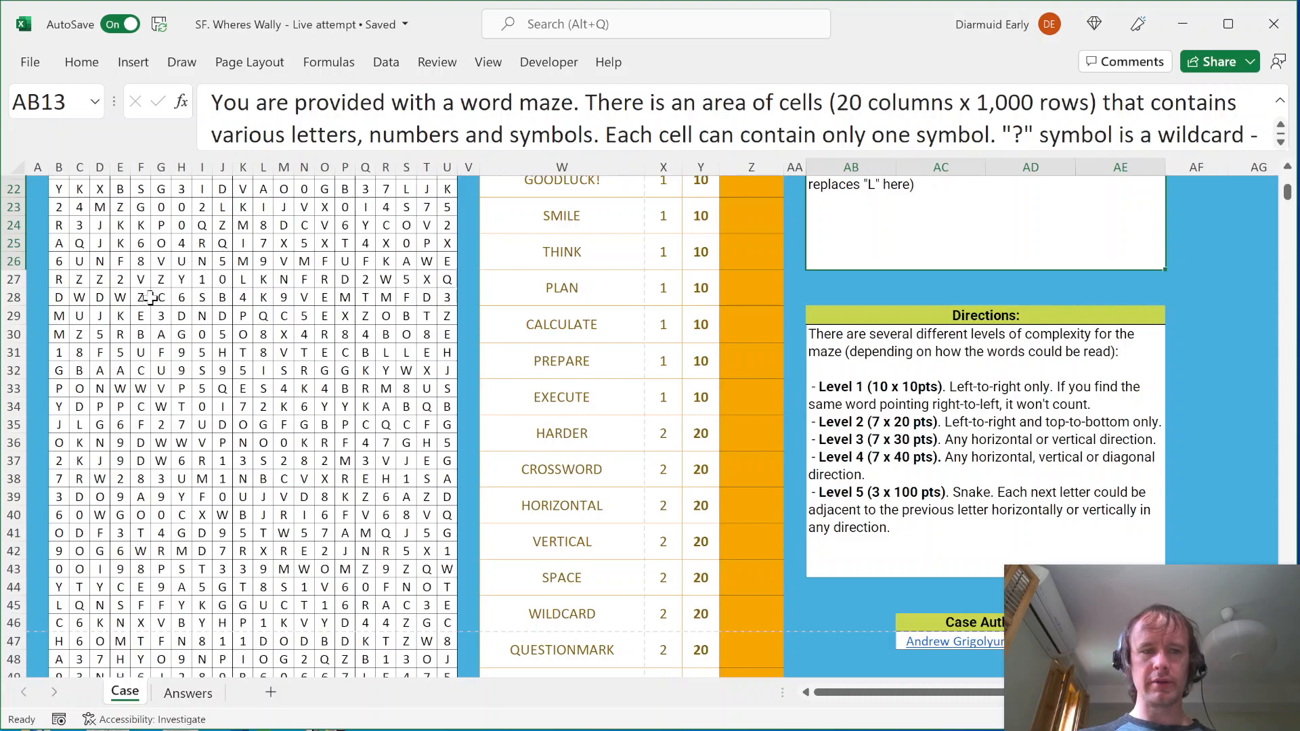
pyautogui.scroll(5, 174, 277)
pyautogui.moveTo(57, 279); pyautogui.dragTo(142, 279)
pyautogui.scroll(-2, 837, 421)
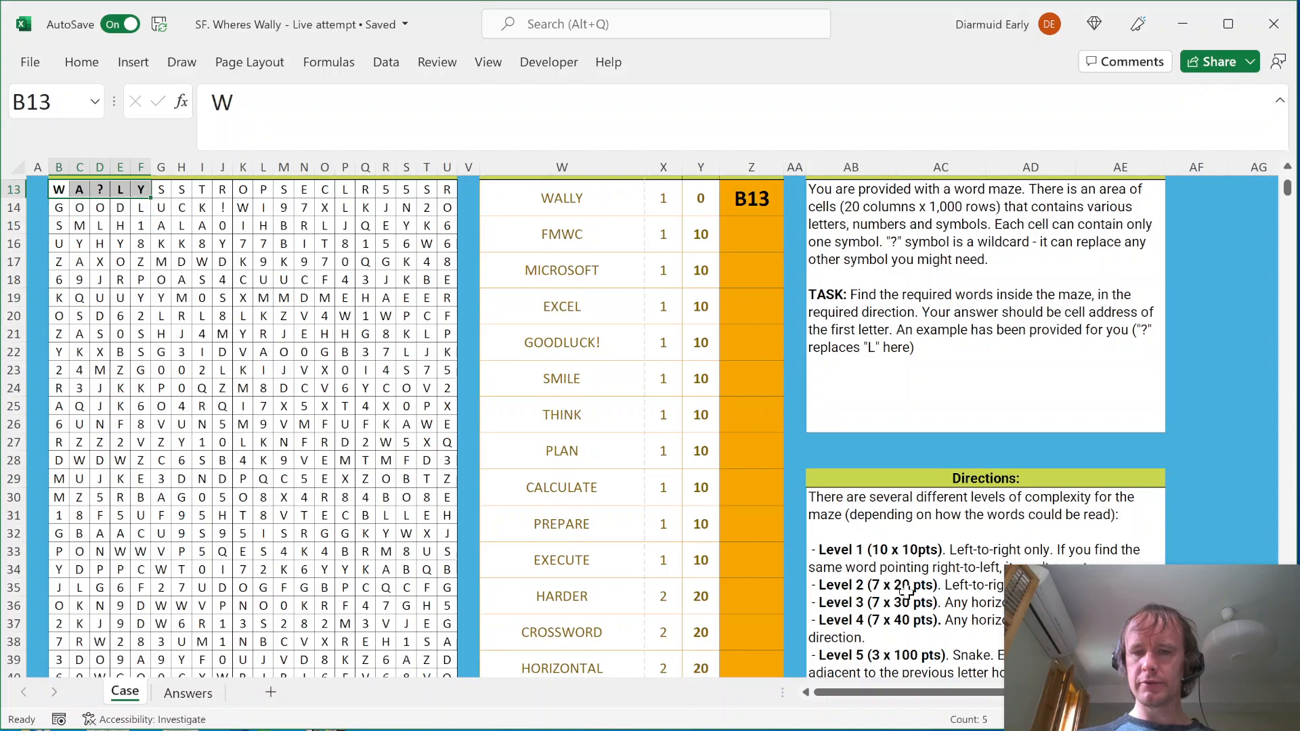
pyautogui.scroll(-1, 880, 593)
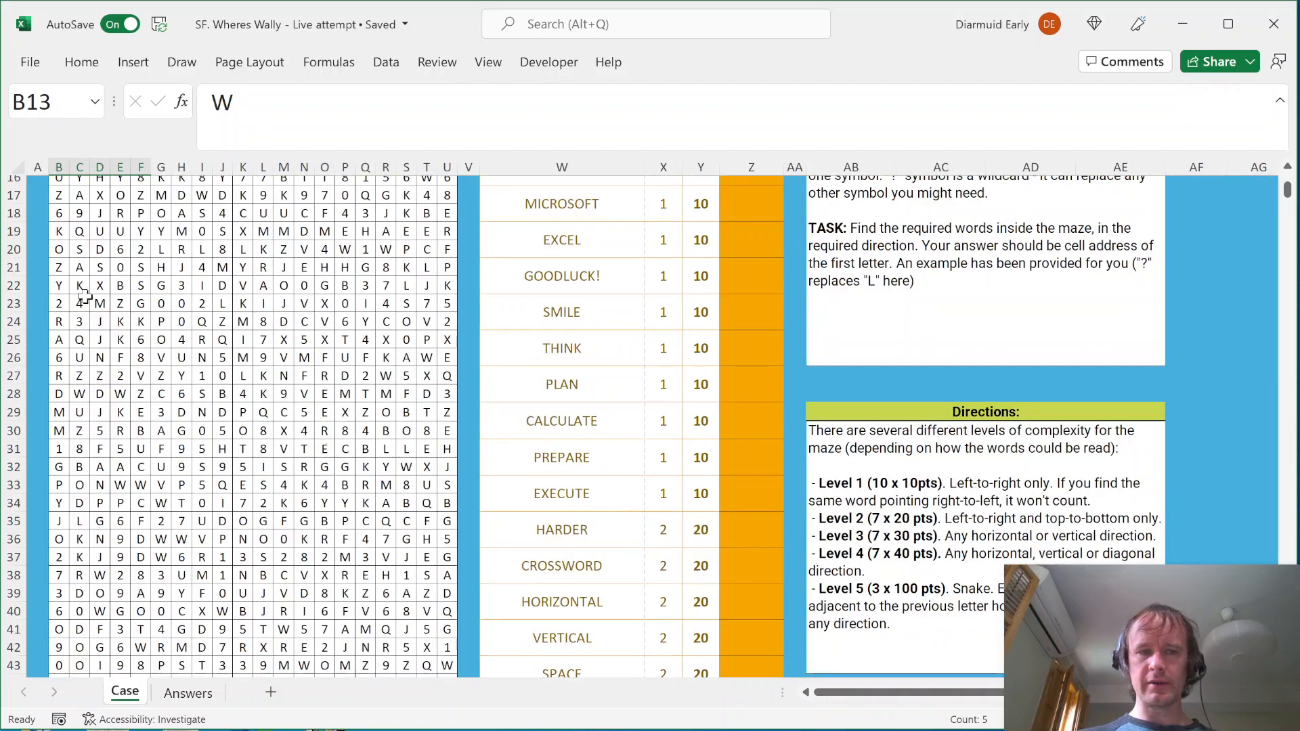
# Highlight sample horizontal and vertical runs in the maze, forwards and backwards, to illustrate the level 2 and 3 directions
pyautogui.moveTo(141, 304); pyautogui.dragTo(297, 306)
pyautogui.moveTo(242, 249); pyautogui.dragTo(243, 394)
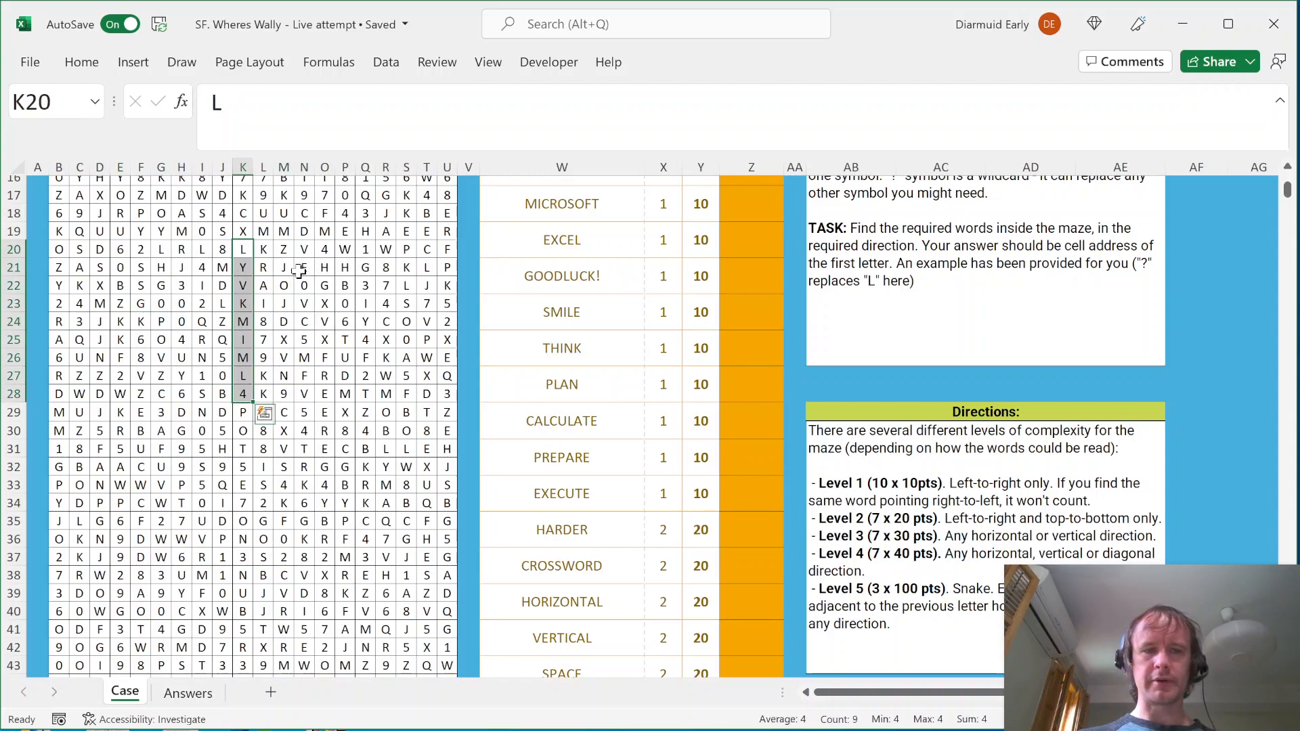
pyautogui.moveTo(325, 267); pyautogui.dragTo(180, 269)
pyautogui.moveTo(227, 353); pyautogui.dragTo(220, 234)
pyautogui.moveTo(156, 279); pyautogui.dragTo(304, 284)
pyautogui.moveTo(263, 321); pyautogui.dragTo(263, 415)
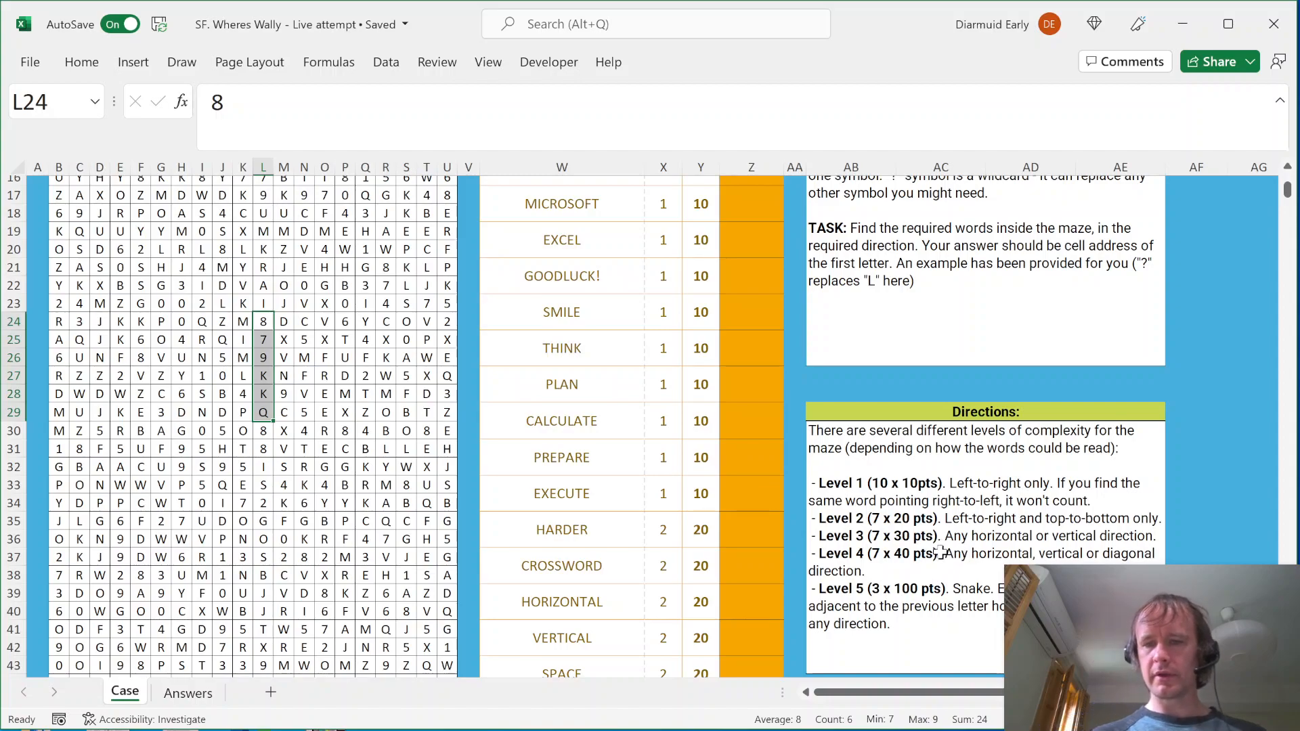
# Highlight a diagonal run of cells from K22 up to P17 to illustrate the level 4 direction
pyautogui.click(241, 287)
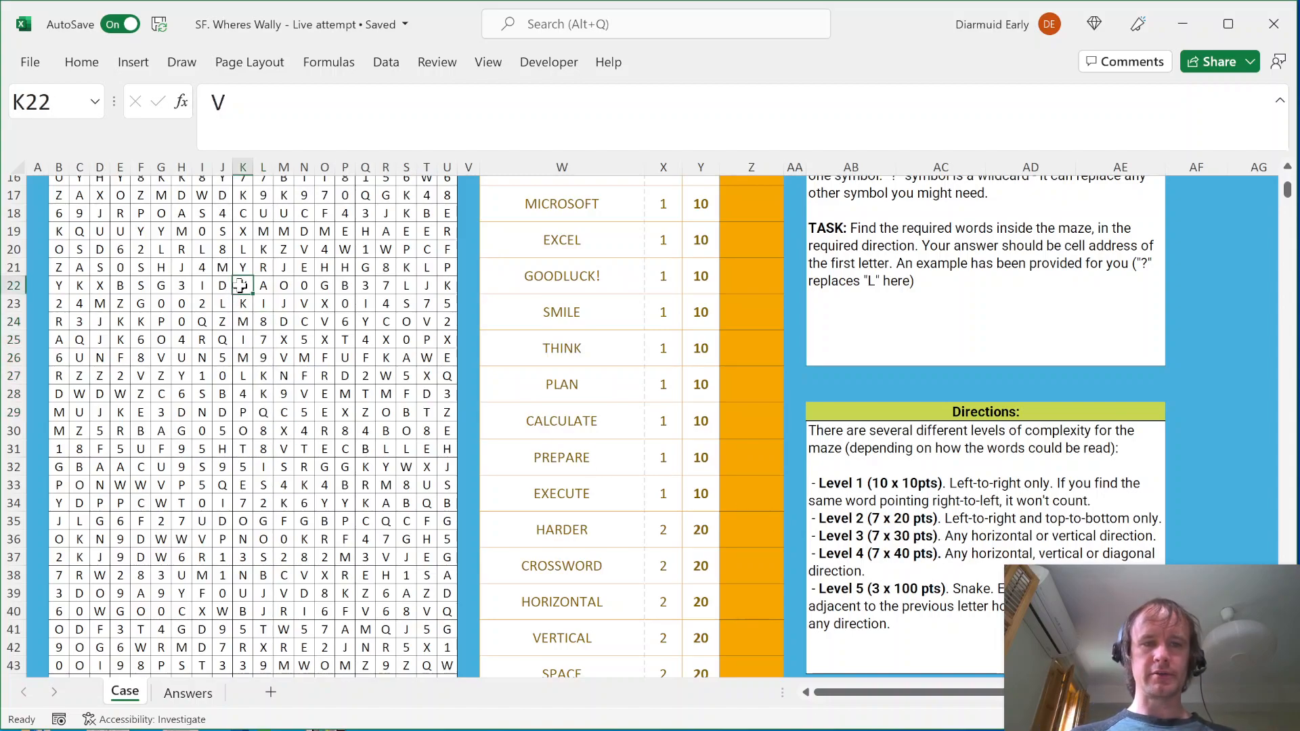
pyautogui.keyDown('ctrl'); pyautogui.click(264, 268); pyautogui.keyUp('ctrl')
pyautogui.keyDown('ctrl'); pyautogui.click(285, 249); pyautogui.keyUp('ctrl')
pyautogui.keyDown('ctrl'); pyautogui.click(304, 231); pyautogui.keyUp('ctrl')
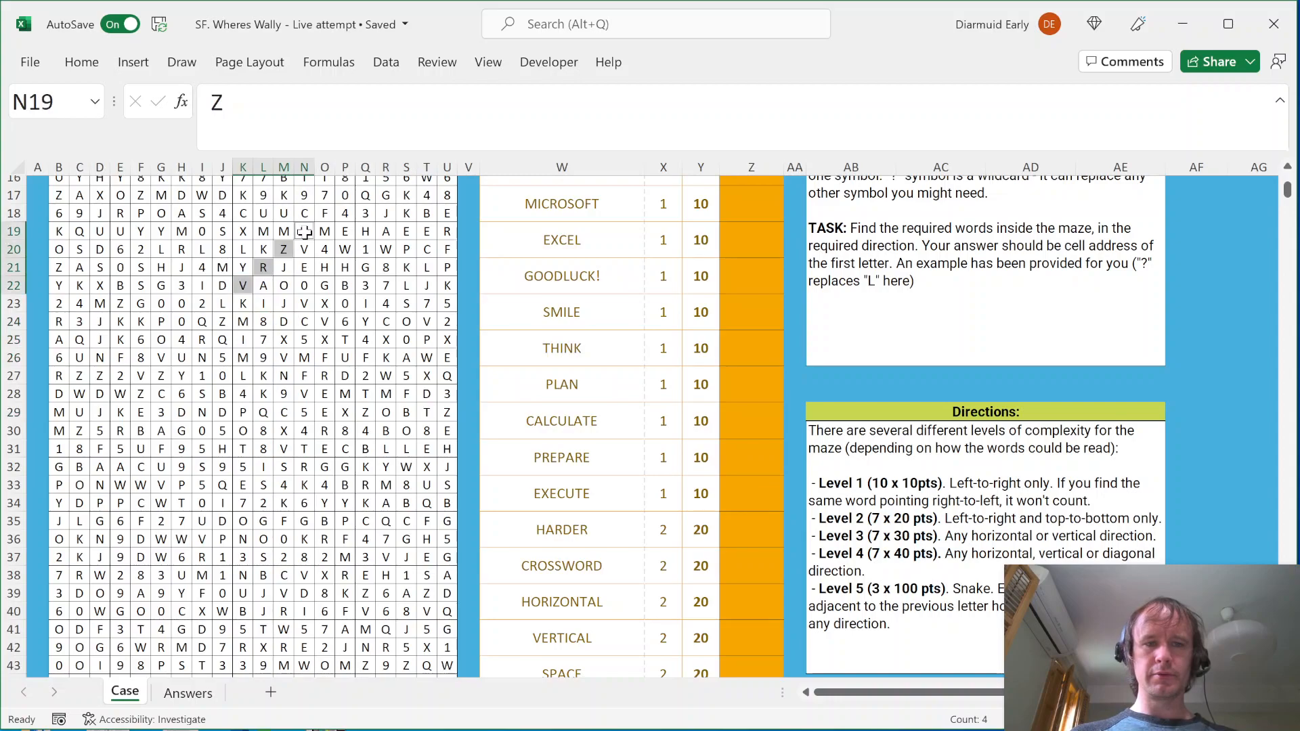
pyautogui.keyDown('ctrl'); pyautogui.click(324, 213); pyautogui.keyUp('ctrl')
pyautogui.keyDown('ctrl'); pyautogui.click(344, 196); pyautogui.keyUp('ctrl')
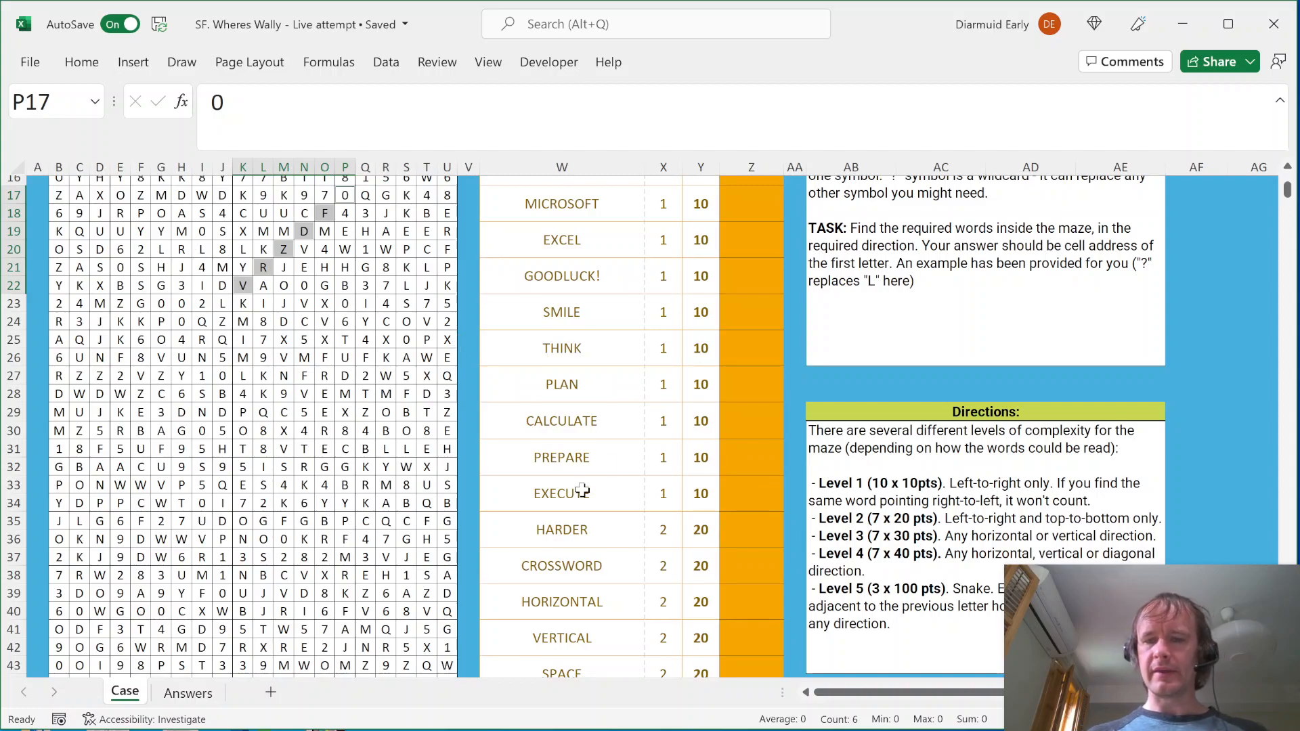
# Highlight a winding path of adjacent cells from K33 to N32 to illustrate the level 5 snake, then clear the selection
pyautogui.scroll(-3, 582, 489)
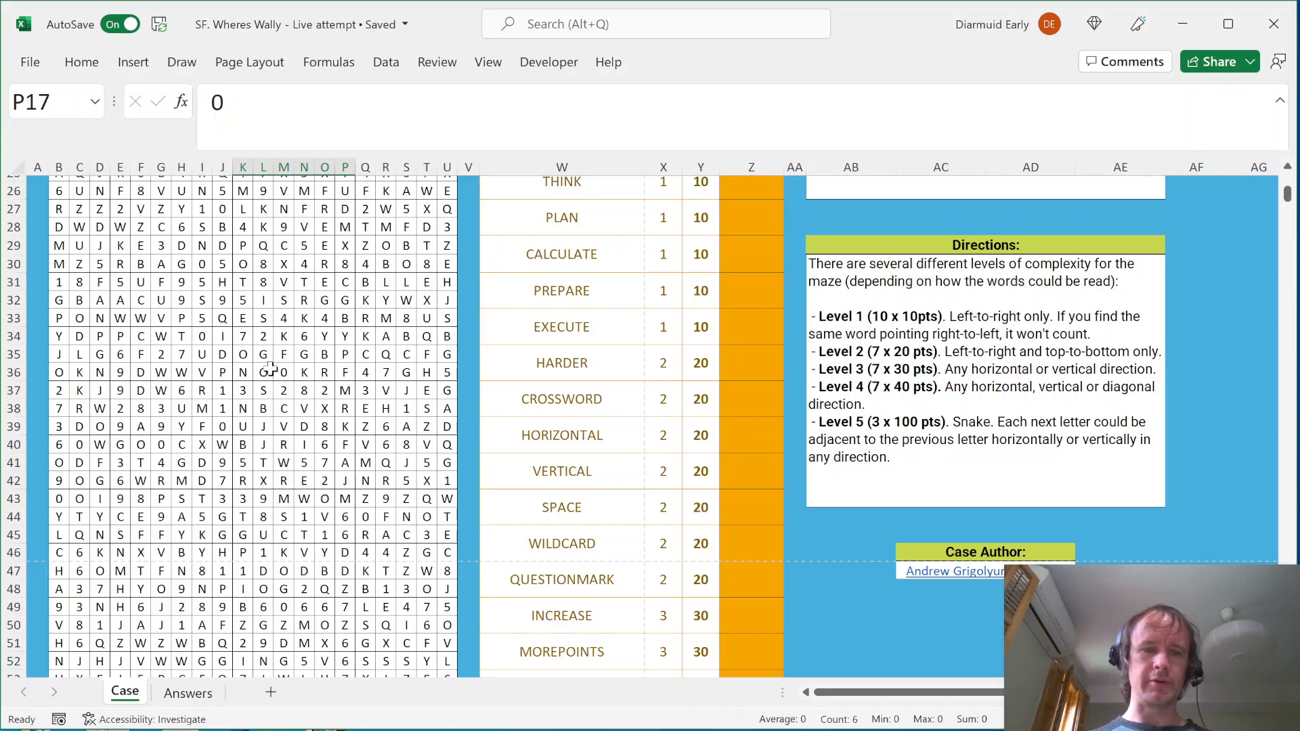
pyautogui.click(243, 318)
pyautogui.keyDown('ctrl'); pyautogui.click(222, 318); pyautogui.keyUp('ctrl')
pyautogui.keyDown('ctrl'); pyautogui.click(223, 337); pyautogui.keyUp('ctrl')
pyautogui.keyDown('ctrl'); pyautogui.click(223, 356); pyautogui.keyUp('ctrl')
pyautogui.keyDown('ctrl'); pyautogui.click(243, 355); pyautogui.keyUp('ctrl')
pyautogui.keyDown('ctrl'); pyautogui.click(264, 355); pyautogui.keyUp('ctrl')
pyautogui.keyDown('ctrl'); pyautogui.click(266, 337); pyautogui.keyUp('ctrl')
pyautogui.keyDown('ctrl'); pyautogui.click(287, 337); pyautogui.keyUp('ctrl')
pyautogui.keyDown('ctrl'); pyautogui.click(284, 318); pyautogui.keyUp('ctrl')
pyautogui.keyDown('ctrl'); pyautogui.click(304, 318); pyautogui.keyUp('ctrl')
pyautogui.keyDown('ctrl'); pyautogui.click(305, 301); pyautogui.keyUp('ctrl')
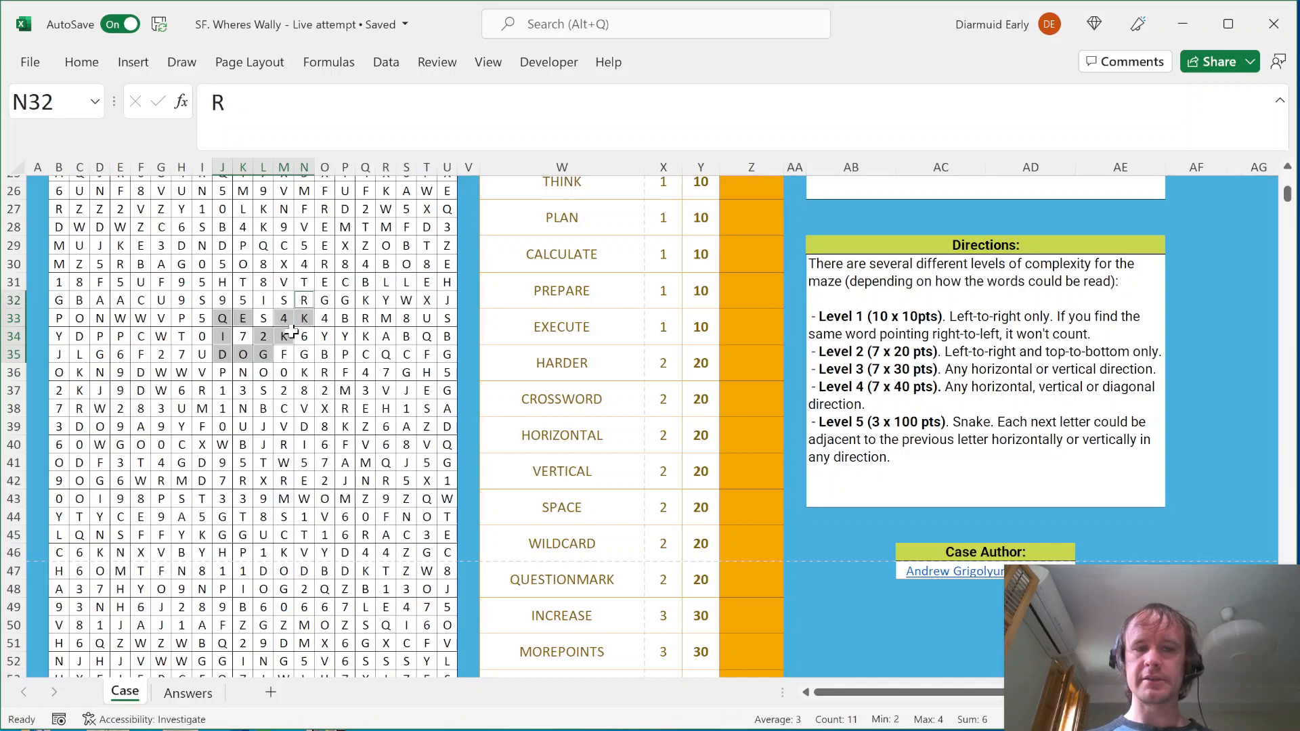
pyautogui.press('Return')
pyautogui.click(362, 264)
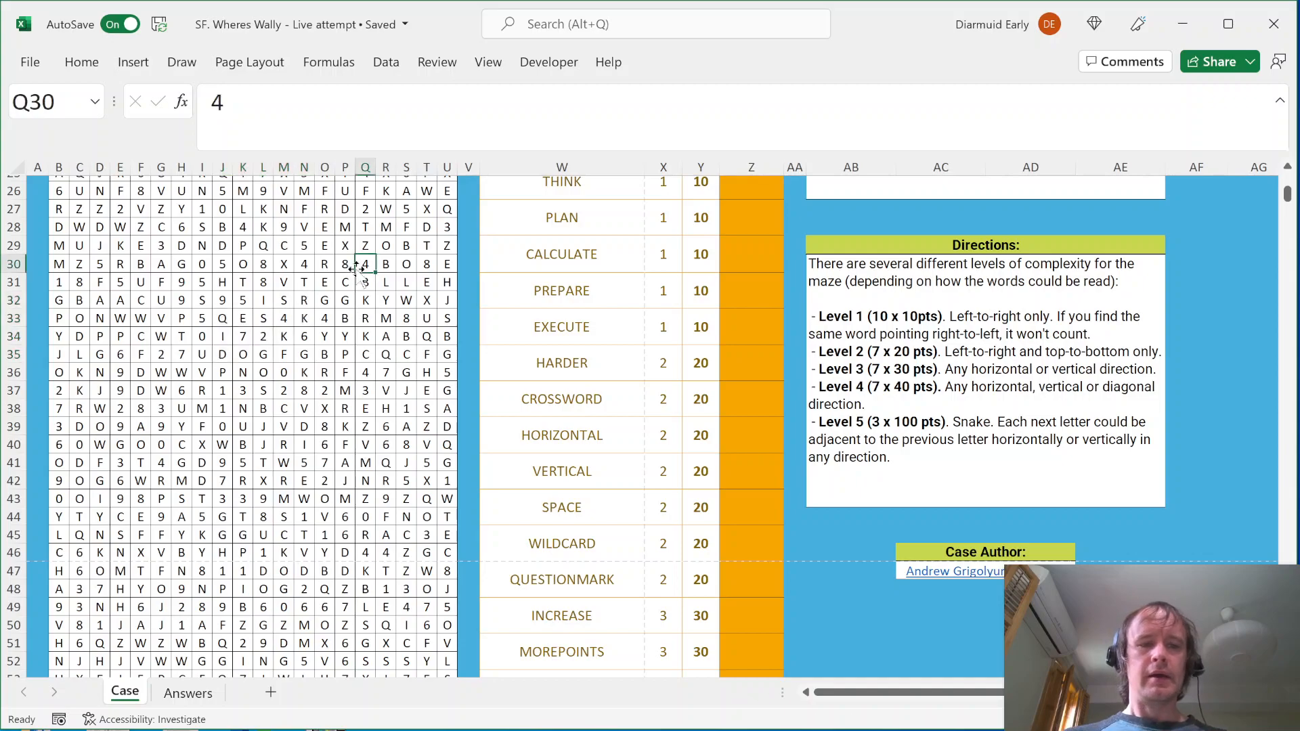
# Return to the top of the sheet and highlight the level 1 answer cells from FMWC to EXECUTE
pyautogui.hotkey('ctrl', 'Up')
pyautogui.hotkey('ctrl', 'Up')
pyautogui.press('Left')
pyautogui.press('Left')
pyautogui.press('Home')
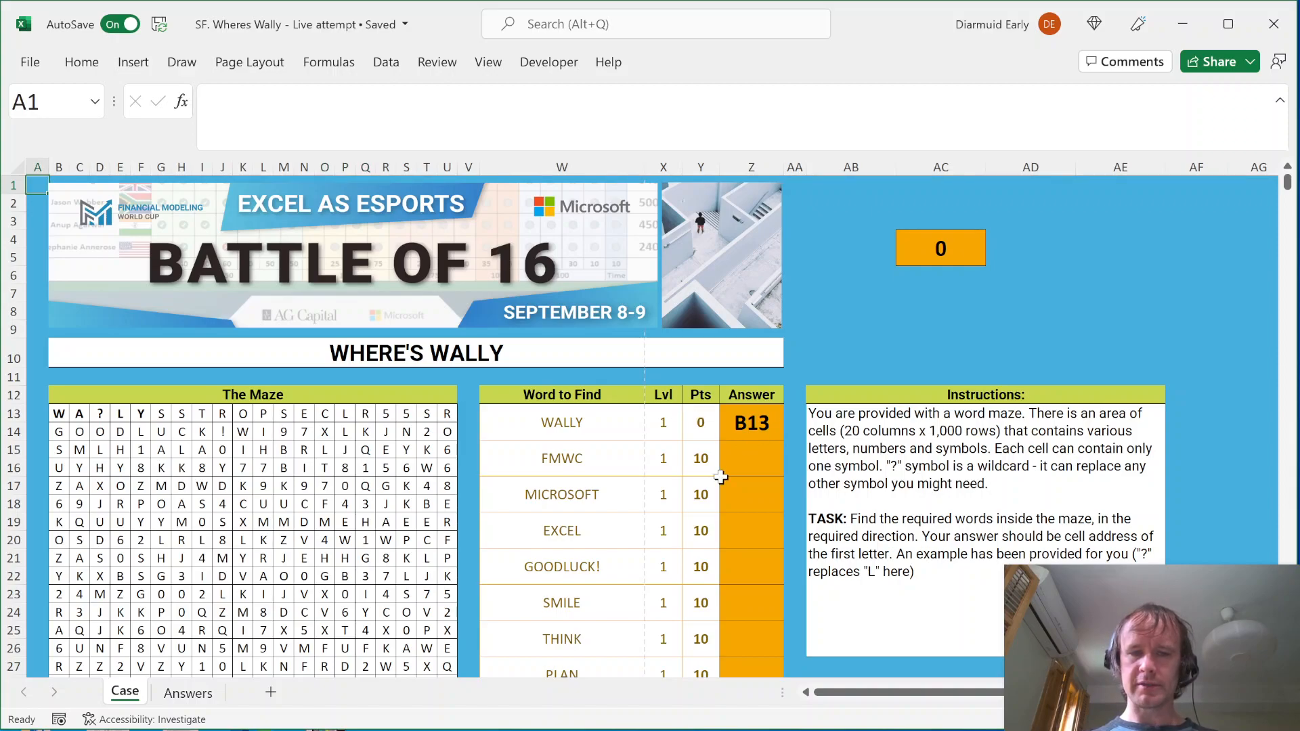
pyautogui.scroll(-1, 721, 476)
pyautogui.scroll(-2, 721, 477)
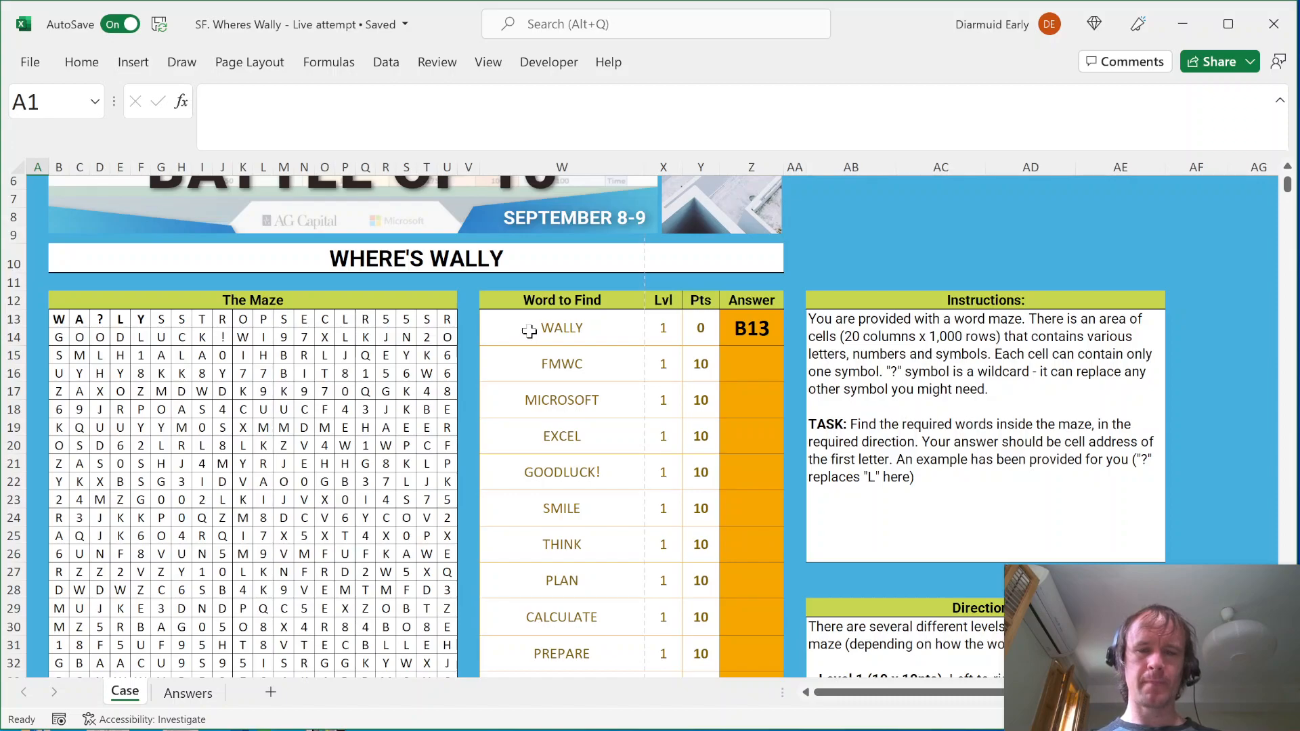
pyautogui.moveTo(762, 365); pyautogui.dragTo(748, 629)
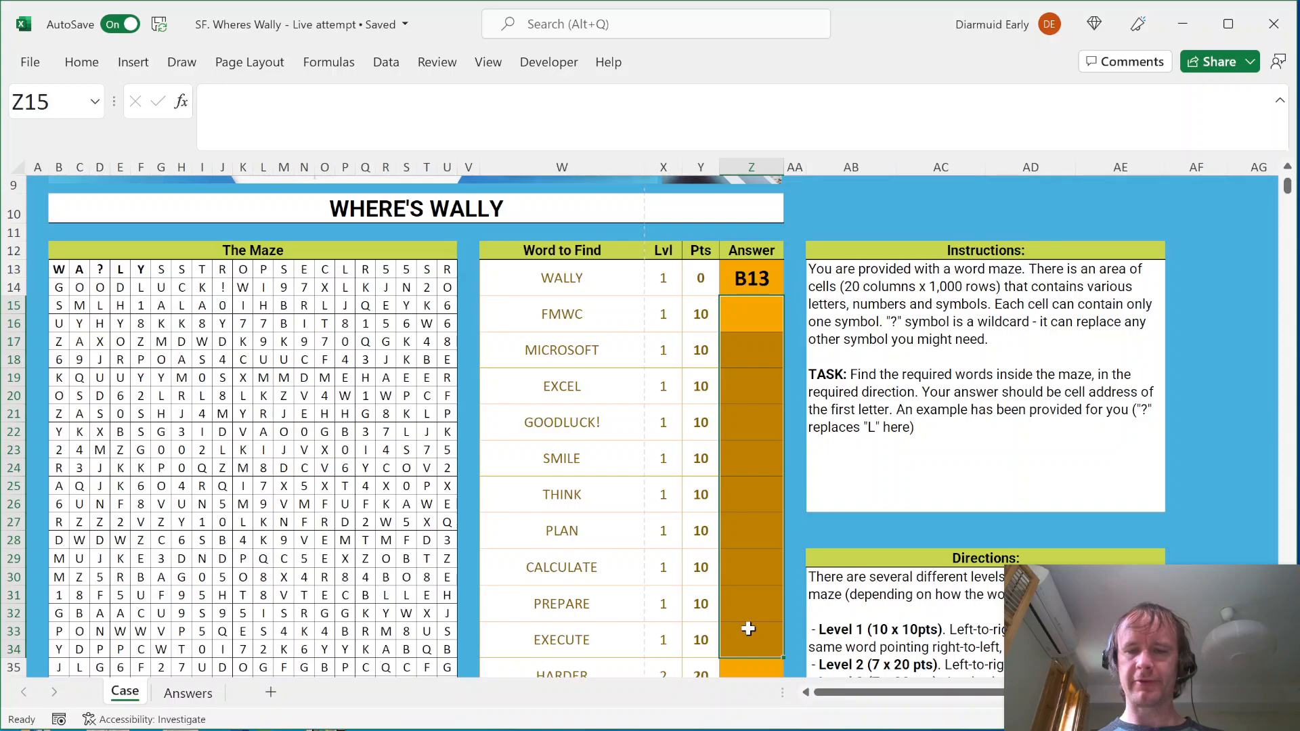
# Highlight the first maze row, B13:U13, beside the empty helper column V
pyautogui.click(472, 270)
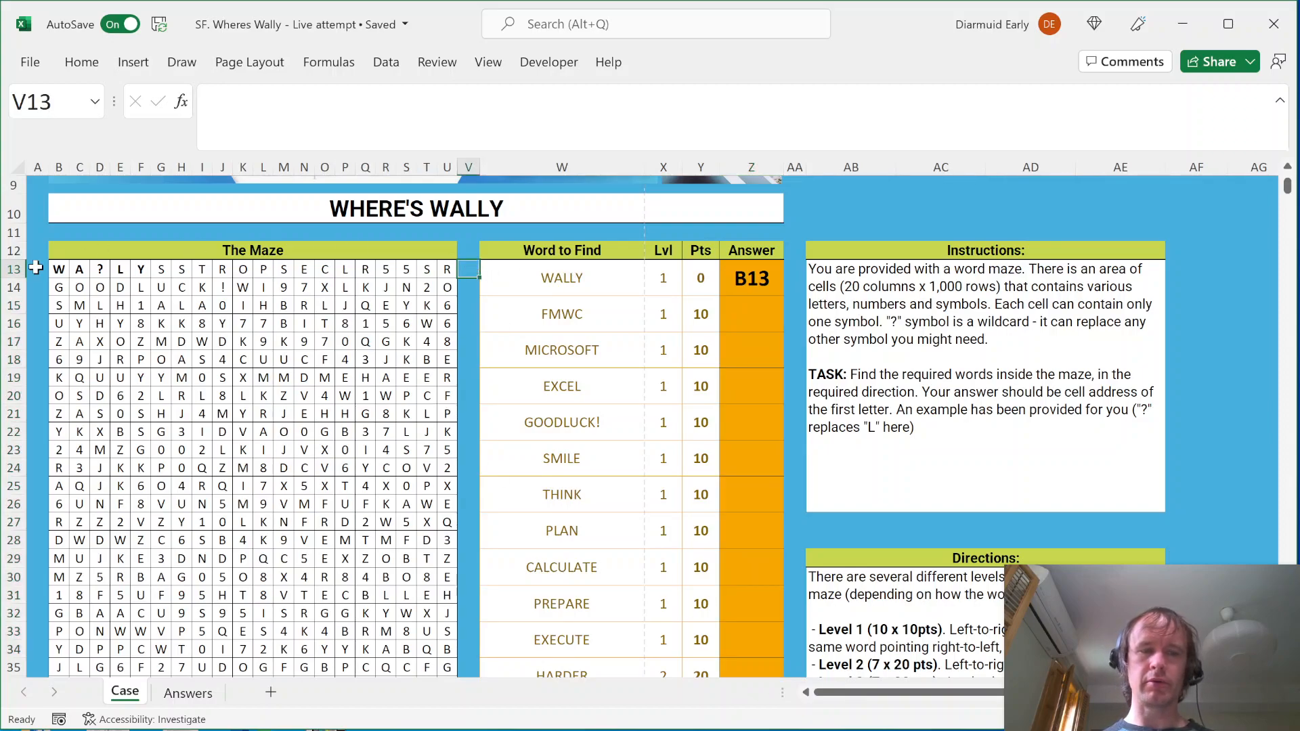
pyautogui.click(58, 269)
pyautogui.moveTo(59, 268); pyautogui.dragTo(447, 268)
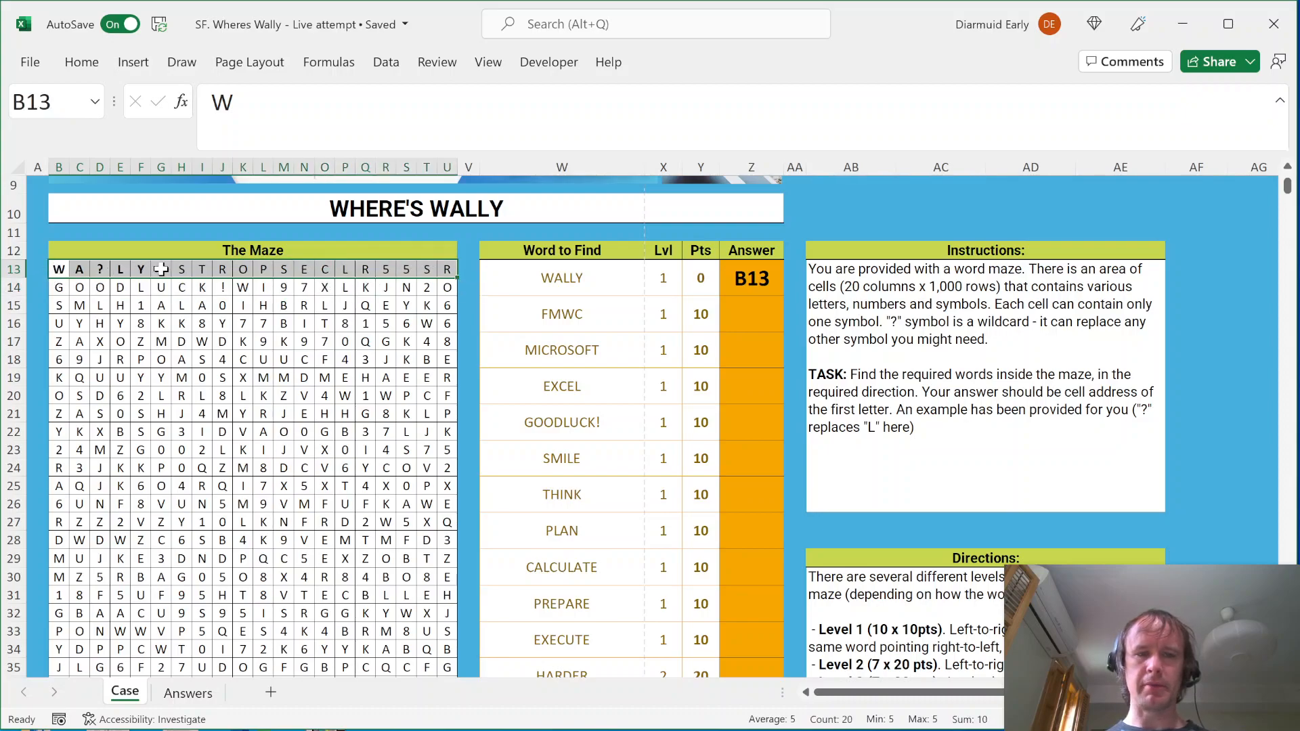
# Enter =CONCAT(B13:U13) in V13 to join the first maze row into one text string
pyautogui.click(467, 269)
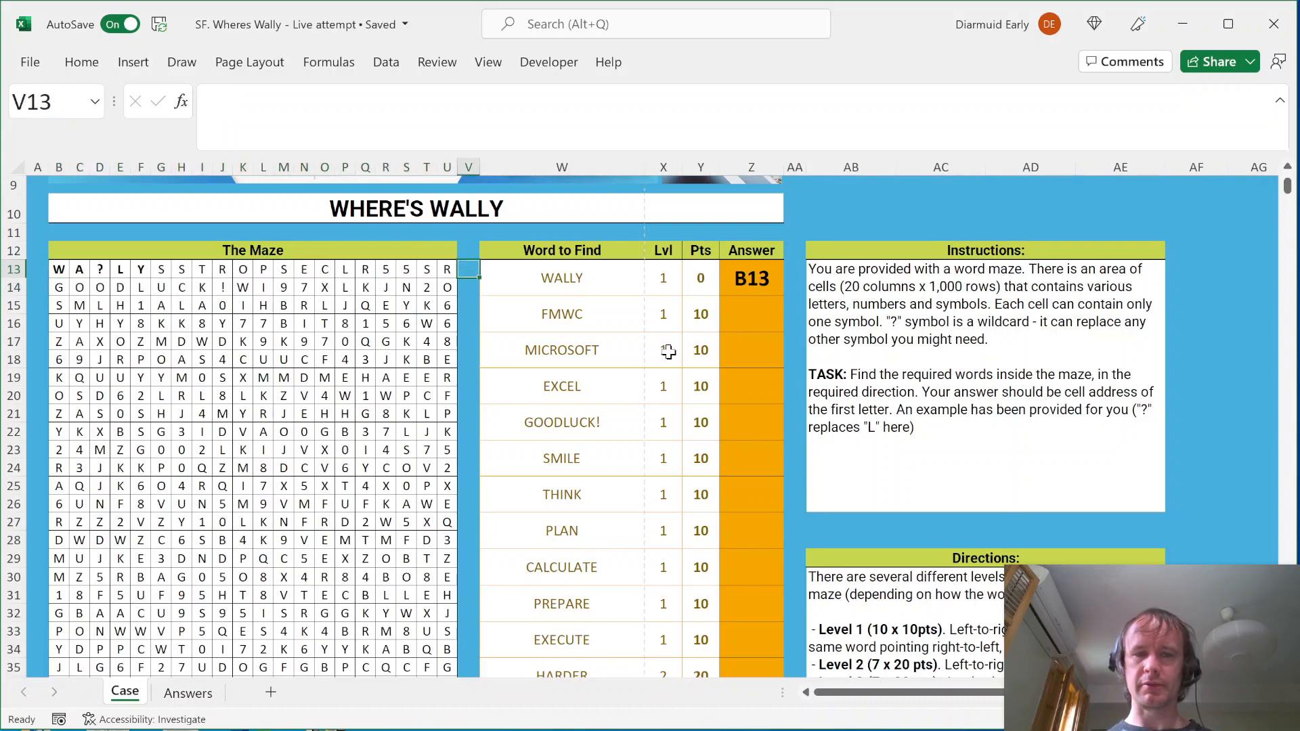
pyautogui.write('=conc')
pyautogui.press('Tab')
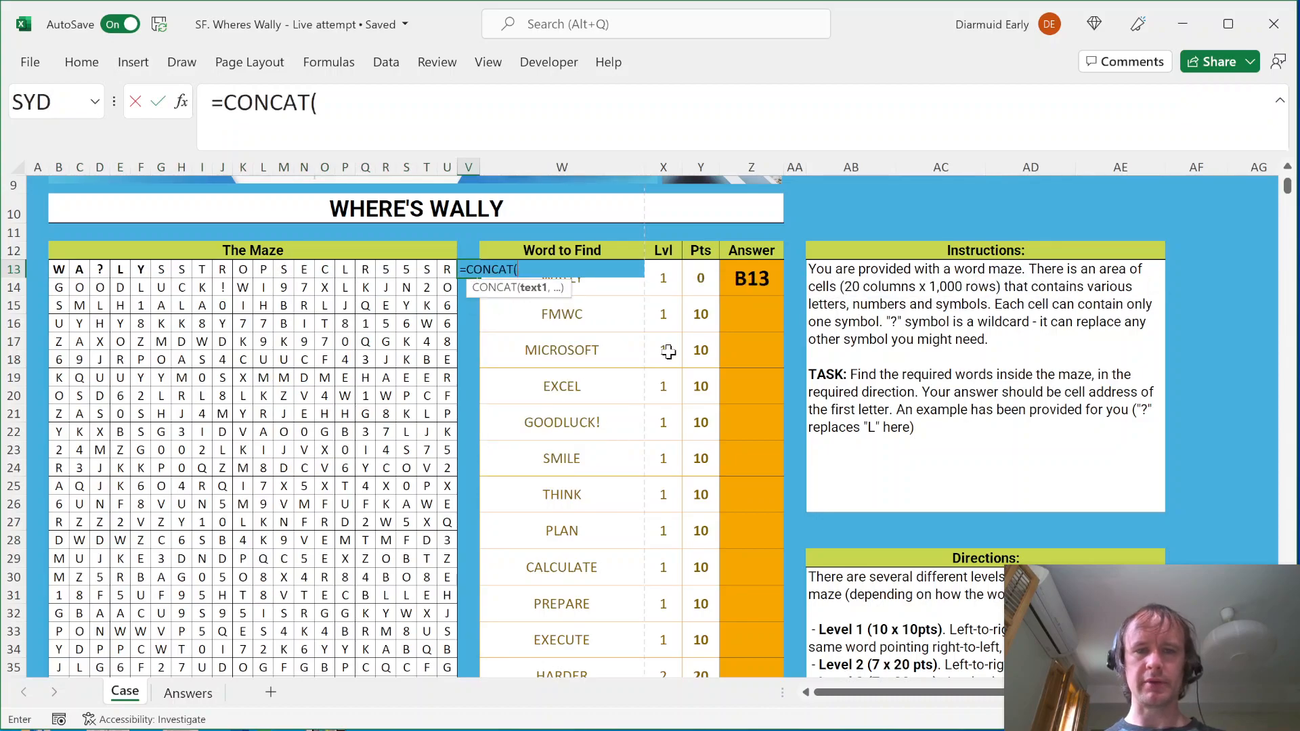
pyautogui.press('Left')
pyautogui.hotkey('ctrl', 'shift', 'Left')
pyautogui.hotkey('ctrl', 'Return')
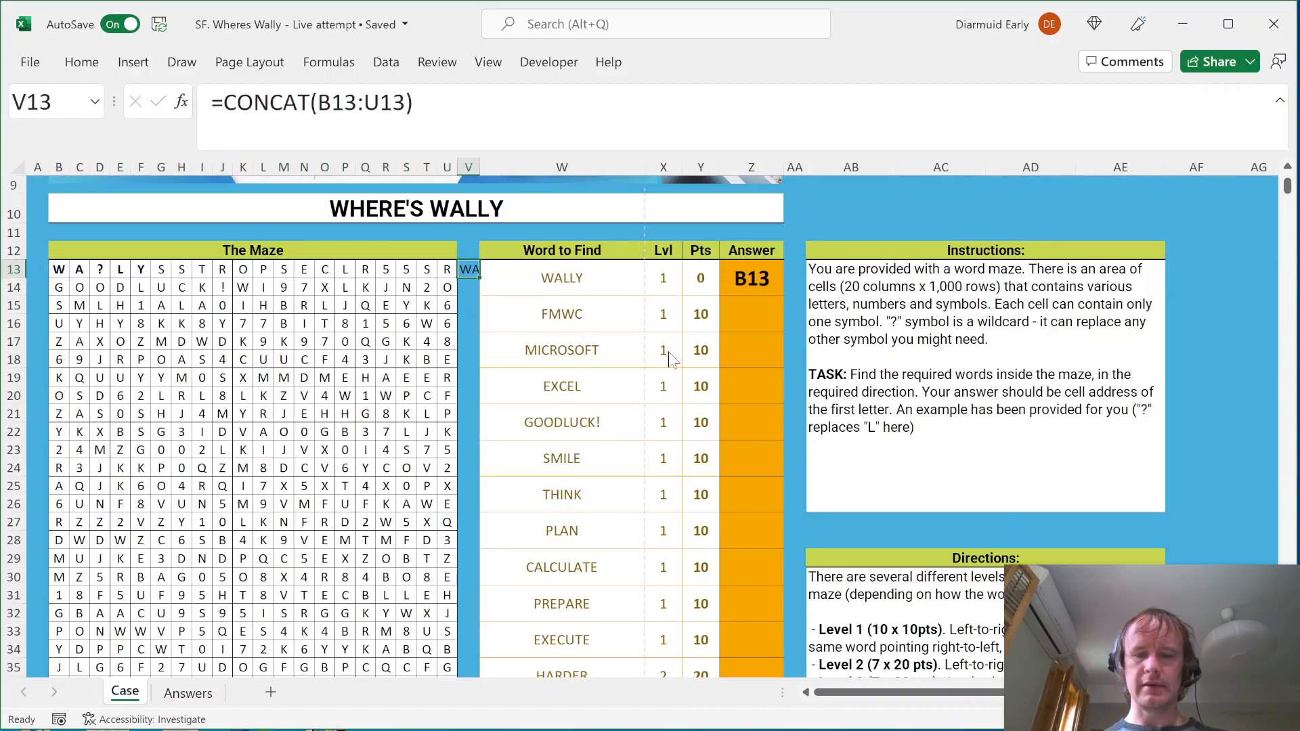
# Autofit column V to the width of the joined text in V13
pyautogui.hotkey('alt', 'h')
pyautogui.press('o')
pyautogui.press('i')
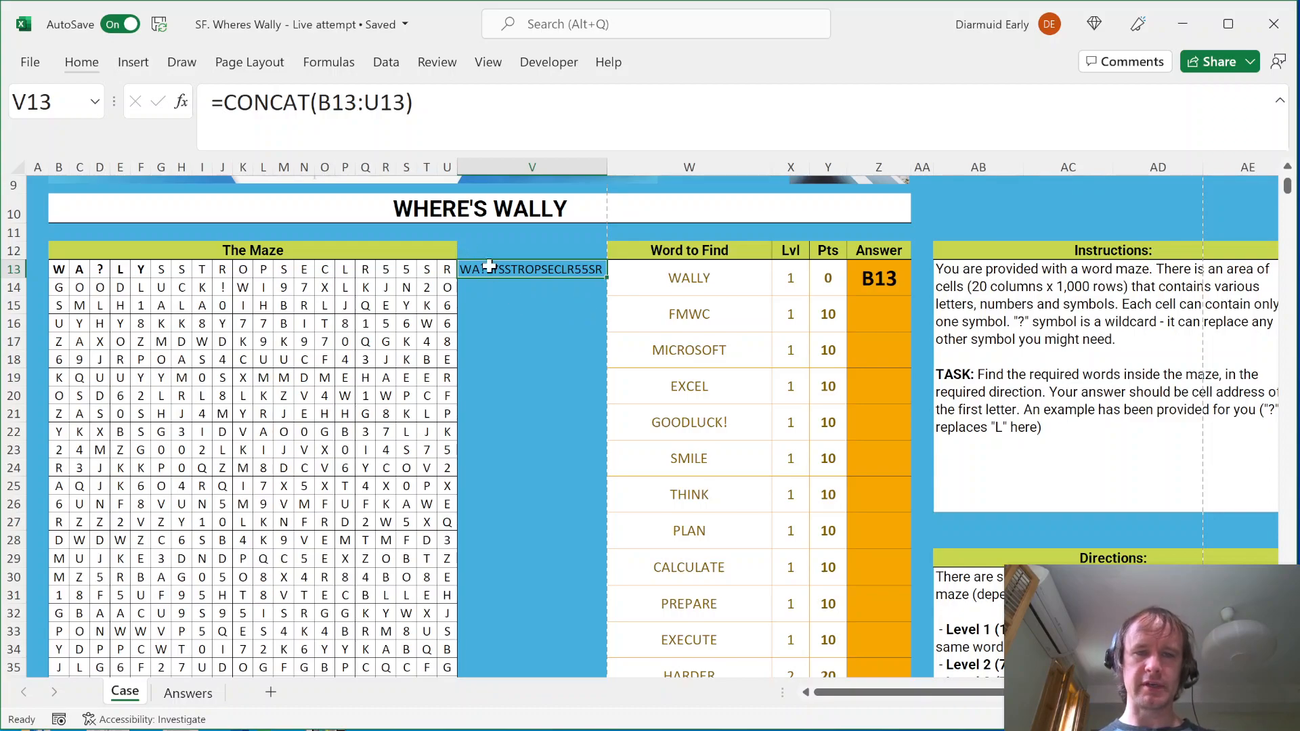
# Enter =B13 in AG13 to start a trial row of progressively joined maze letters
pyautogui.press('Right')
pyautogui.press('Right')
pyautogui.press('Right')
pyautogui.press('Right')
pyautogui.press('Right')
pyautogui.press('Right')
pyautogui.press('Right')
pyautogui.press('Right')
pyautogui.press('Right')
pyautogui.press('Right')
pyautogui.press('Right')
pyautogui.press('Right')
pyautogui.press('Right')
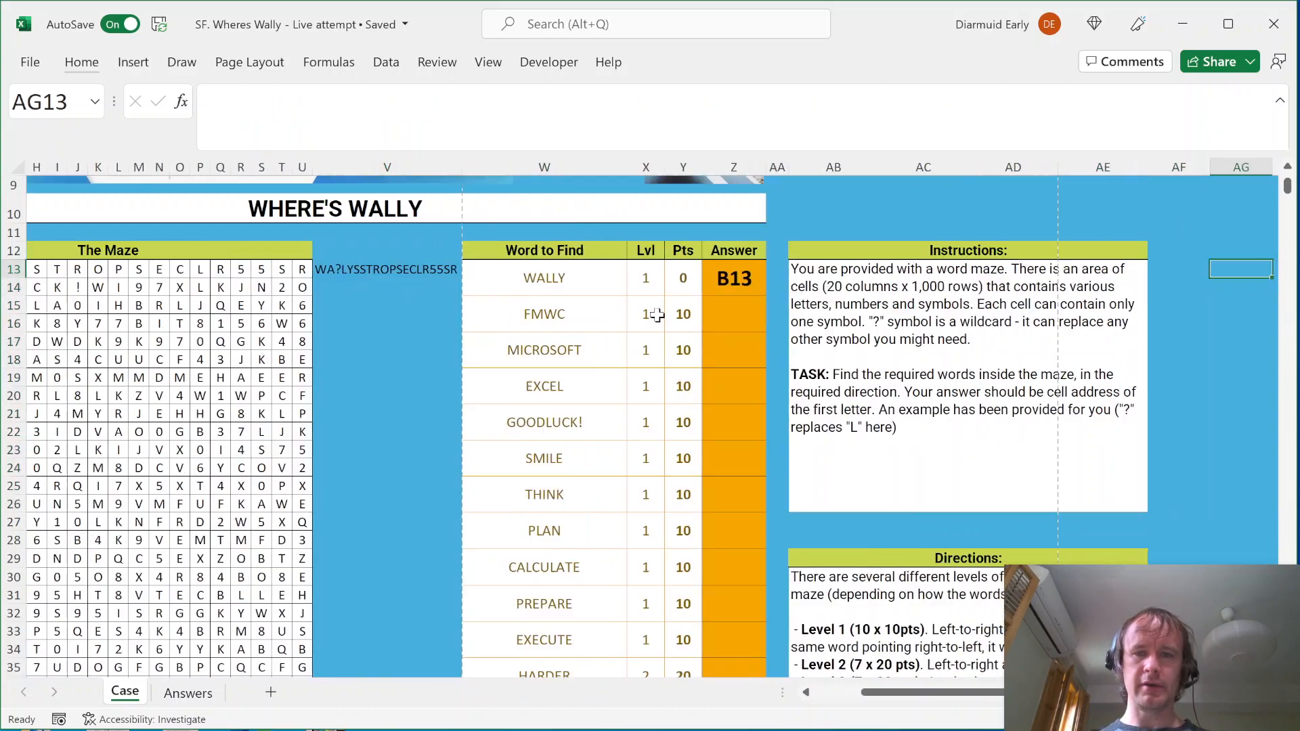
pyautogui.press('Left')
pyautogui.press('Left')
pyautogui.press('Left')
pyautogui.press('Left')
pyautogui.press('Left')
pyautogui.write('=')
pyautogui.press('Left')
pyautogui.press('Left')
pyautogui.press('Left')
pyautogui.press('Left')
pyautogui.press('Left')
pyautogui.press('Left')
pyautogui.press('Left')
pyautogui.press('Home')
pyautogui.press('Right')
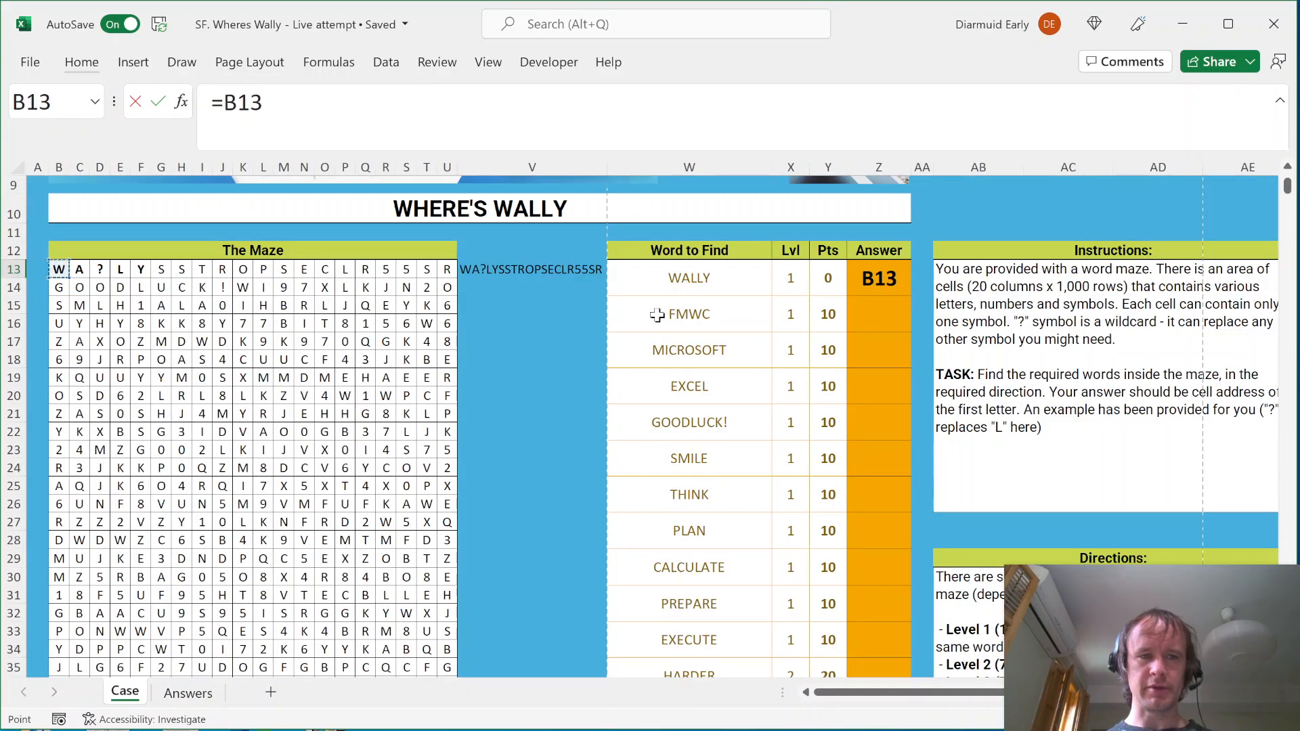
pyautogui.press('Tab')
# Enter =AG13&C13 in AH13 to append the second maze letter to the first
pyautogui.write('=')
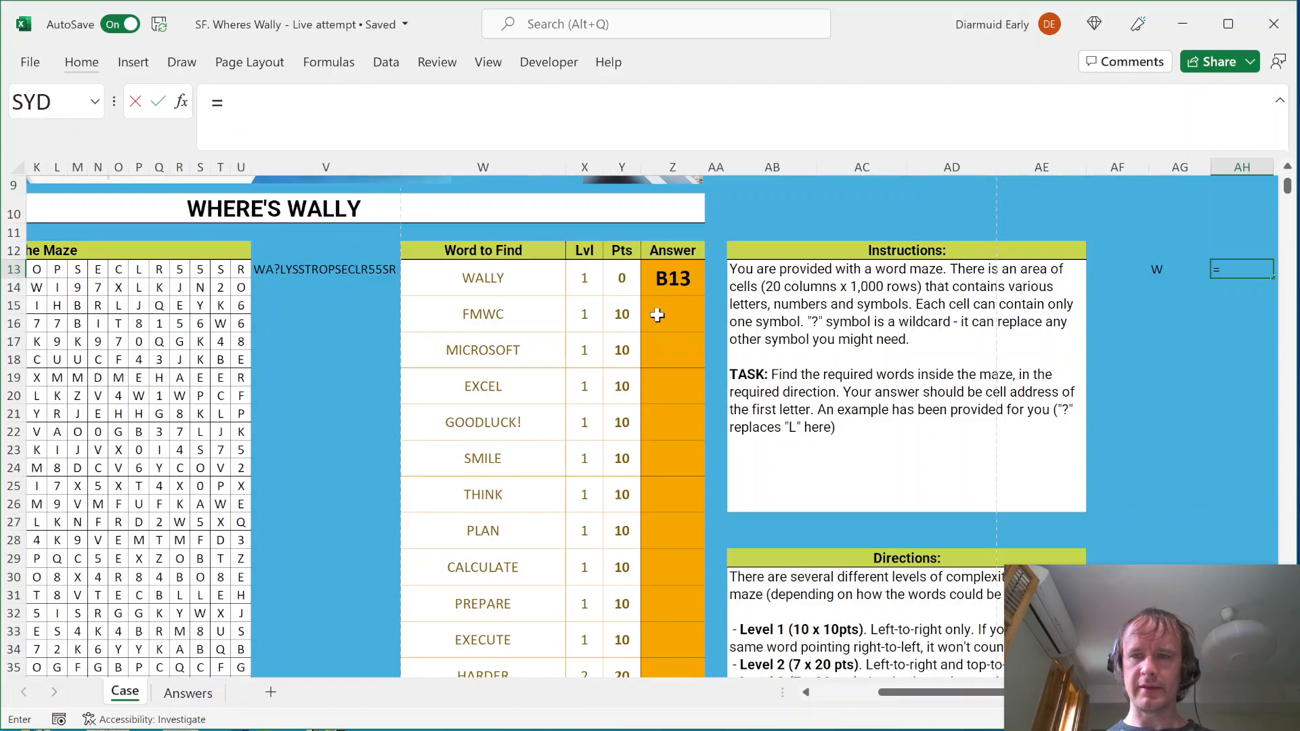
pyautogui.press('Left')
pyautogui.write('&')
pyautogui.press('Left')
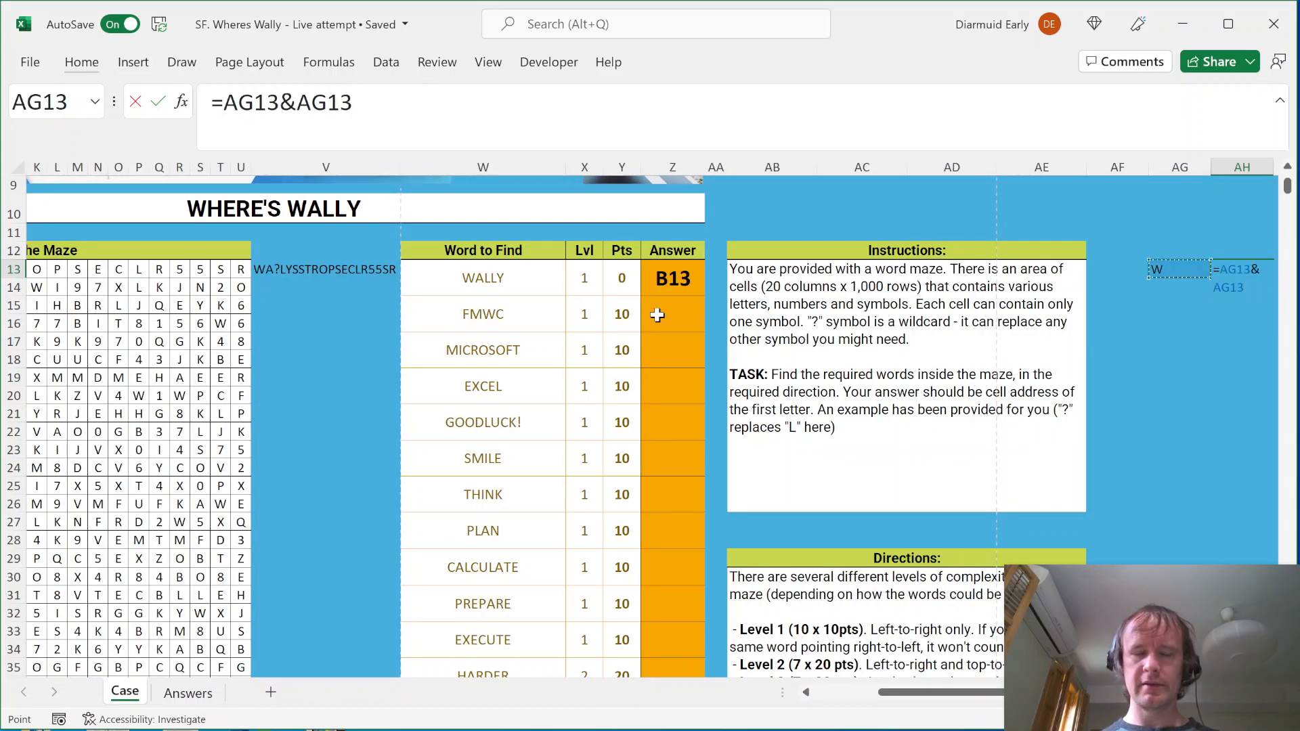
pyautogui.press('Home')
pyautogui.press('Right')
pyautogui.press('Right')
pyautogui.press('Right')
pyautogui.press('Left')
pyautogui.hotkey('ctrl', 'Return')
# Fill the AH13 joining formula across to AP13 and move along the row to check it
pyautogui.press('Left')
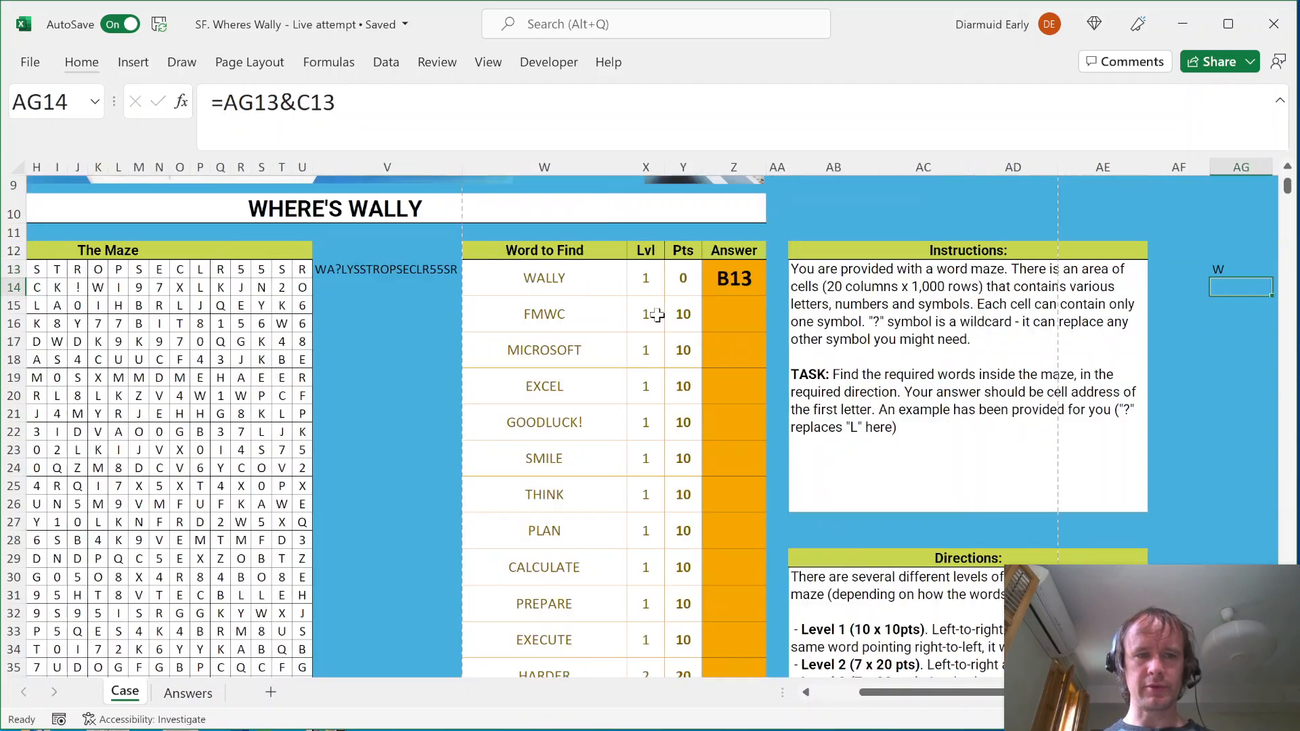
pyautogui.press('Right')
pyautogui.hotkey('shift', 'Right')
pyautogui.hotkey('shift', 'Right')
pyautogui.hotkey('shift', 'Right')
pyautogui.hotkey('shift', 'Right')
pyautogui.hotkey('shift', 'Right')
pyautogui.hotkey('shift', 'Right')
pyautogui.hotkey('shift', 'Right')
pyautogui.hotkey('shift', 'Right')
pyautogui.hotkey('ctrl', 'r')
pyautogui.press('Right')
pyautogui.press('Right')
pyautogui.press('Right')
pyautogui.press('Right')
pyautogui.press('Right')
pyautogui.press('Right')
pyautogui.press('Right')
pyautogui.press('Right')
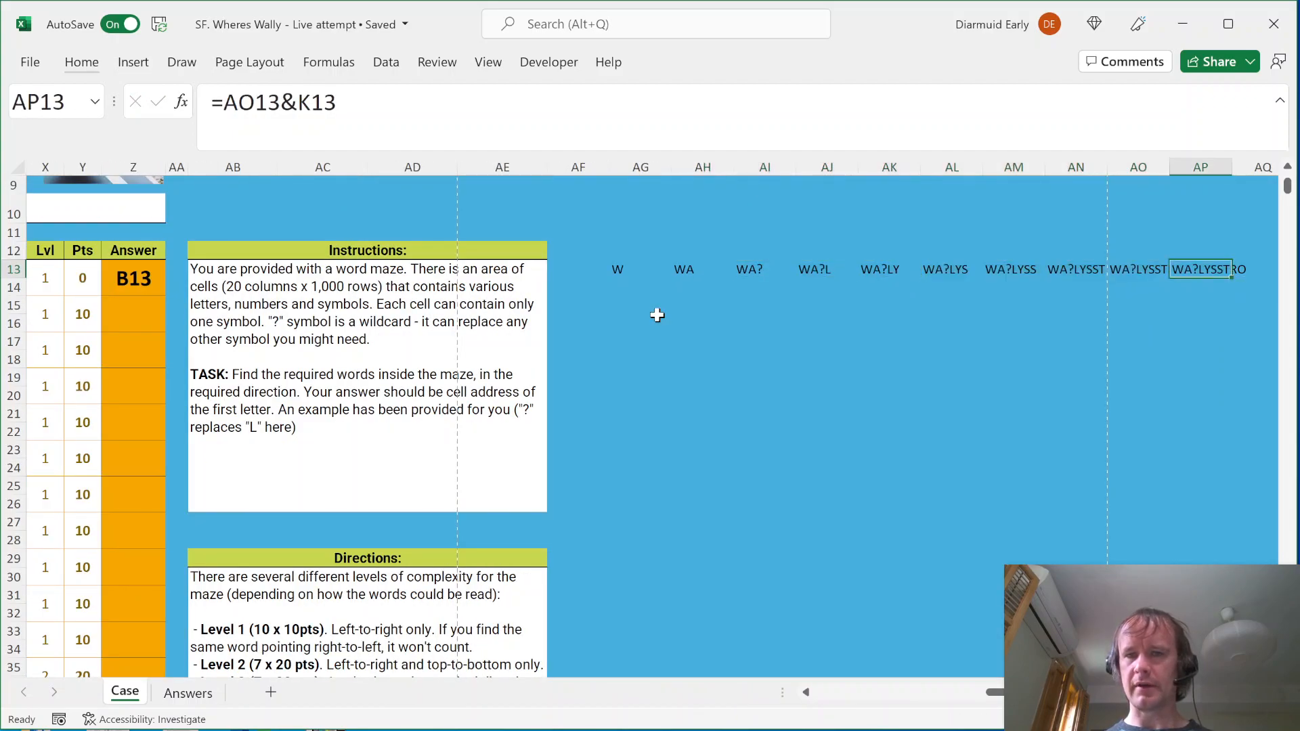
# Clear the trial letter-joining formulas in AG13:AP13 and return to the start of row 13
pyautogui.hotkey('shift', 'Left')
pyautogui.hotkey('shift', 'Left')
pyautogui.hotkey('shift', 'Left')
pyautogui.hotkey('shift', 'Left')
pyautogui.hotkey('shift', 'Left')
pyautogui.hotkey('shift', 'Left')
pyautogui.hotkey('shift', 'Left')
pyautogui.hotkey('shift', 'Left')
pyautogui.hotkey('shift', 'Left')
pyautogui.press('Delete')
pyautogui.hotkey('ctrl', 'Left')
pyautogui.press('Home')
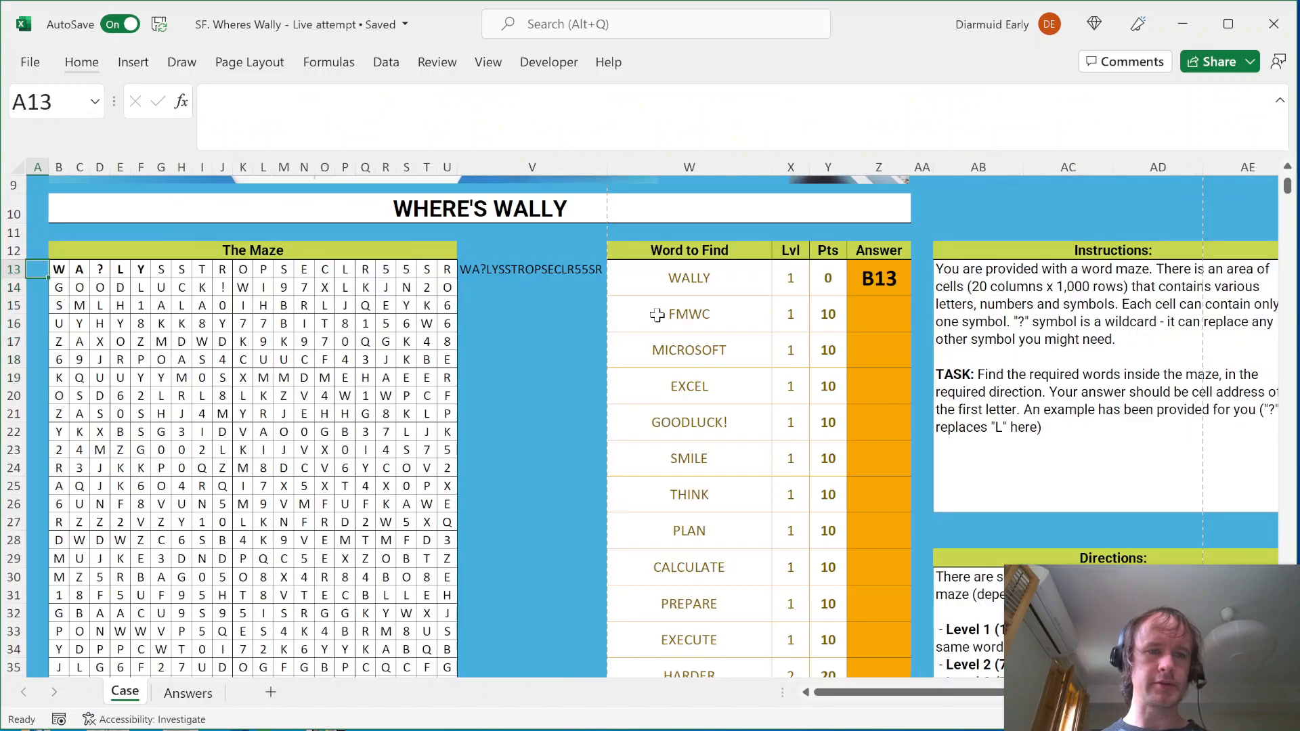
# Fill the V13 CONCAT formula down to V1012 and autofit column V to the joined texts
pyautogui.click(502, 304)
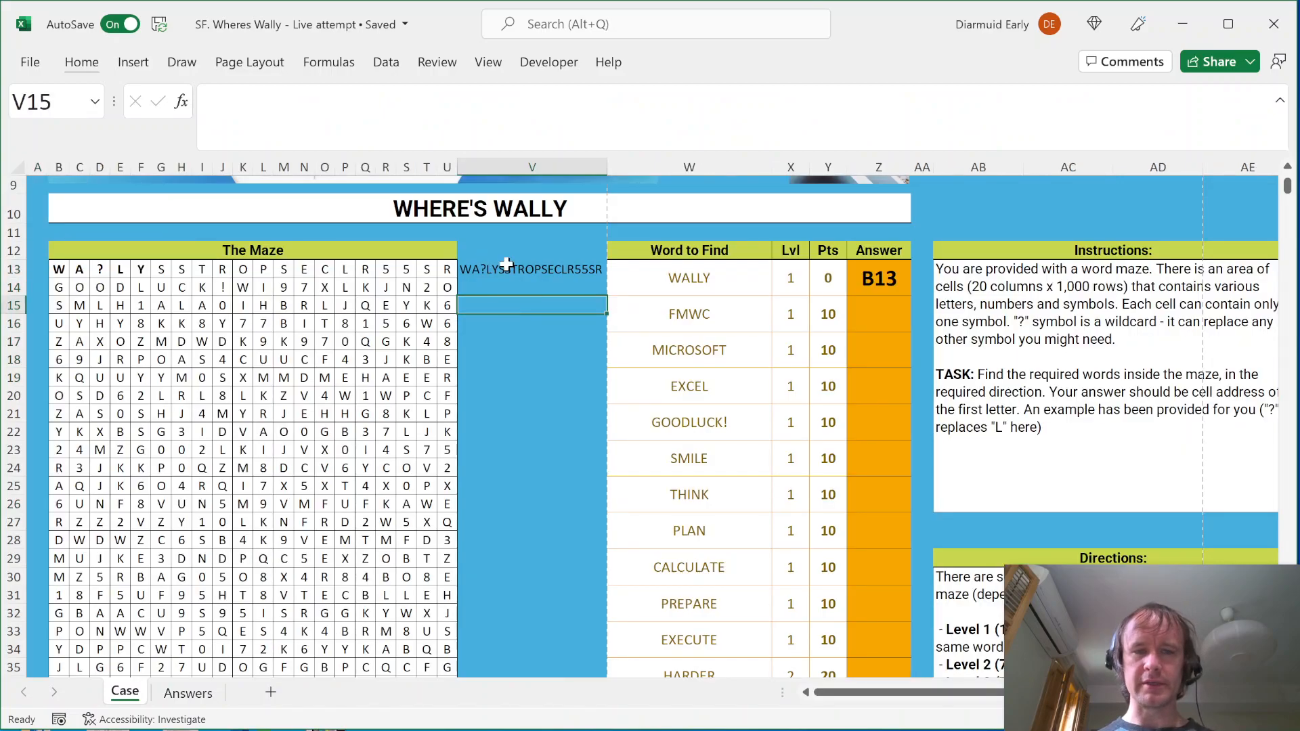
pyautogui.click(506, 264)
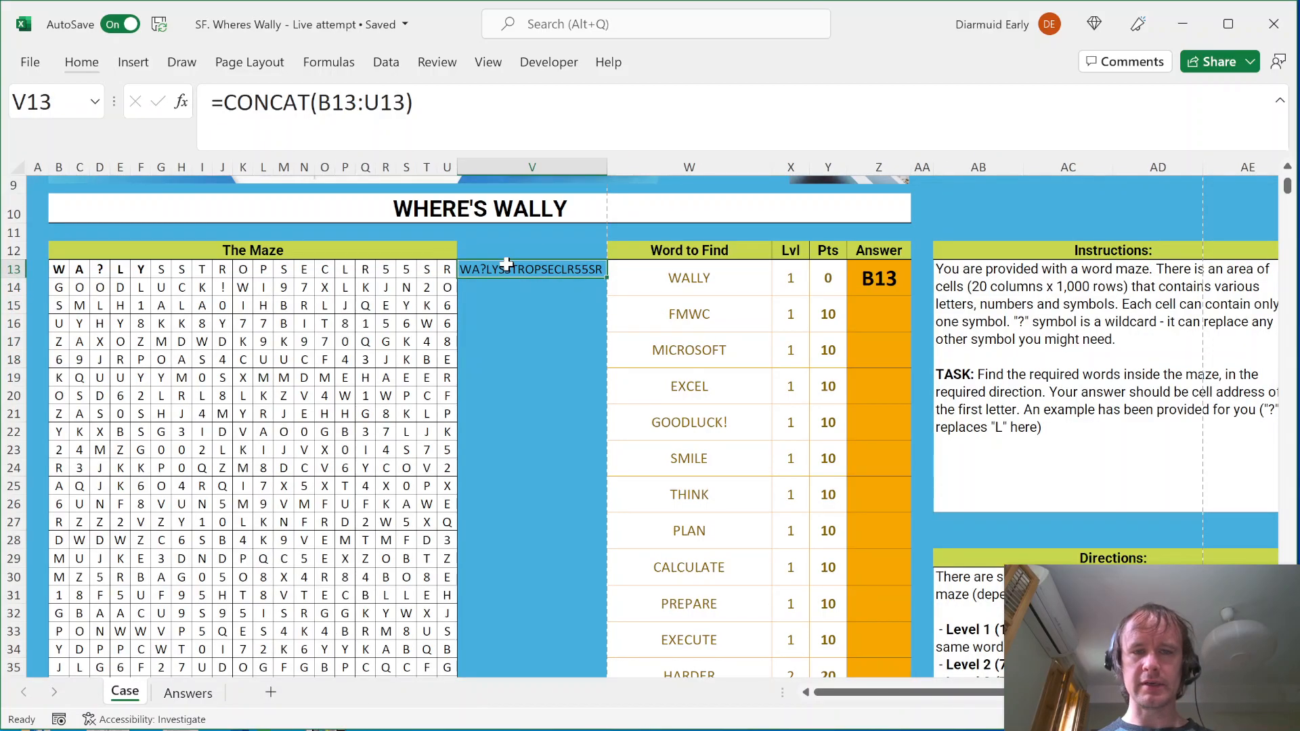
pyautogui.doubleClick(605, 279)
pyautogui.hotkey('alt', 'h')
pyautogui.press('o')
pyautogui.press('i')
pyautogui.hotkey('ctrl', 'Down')
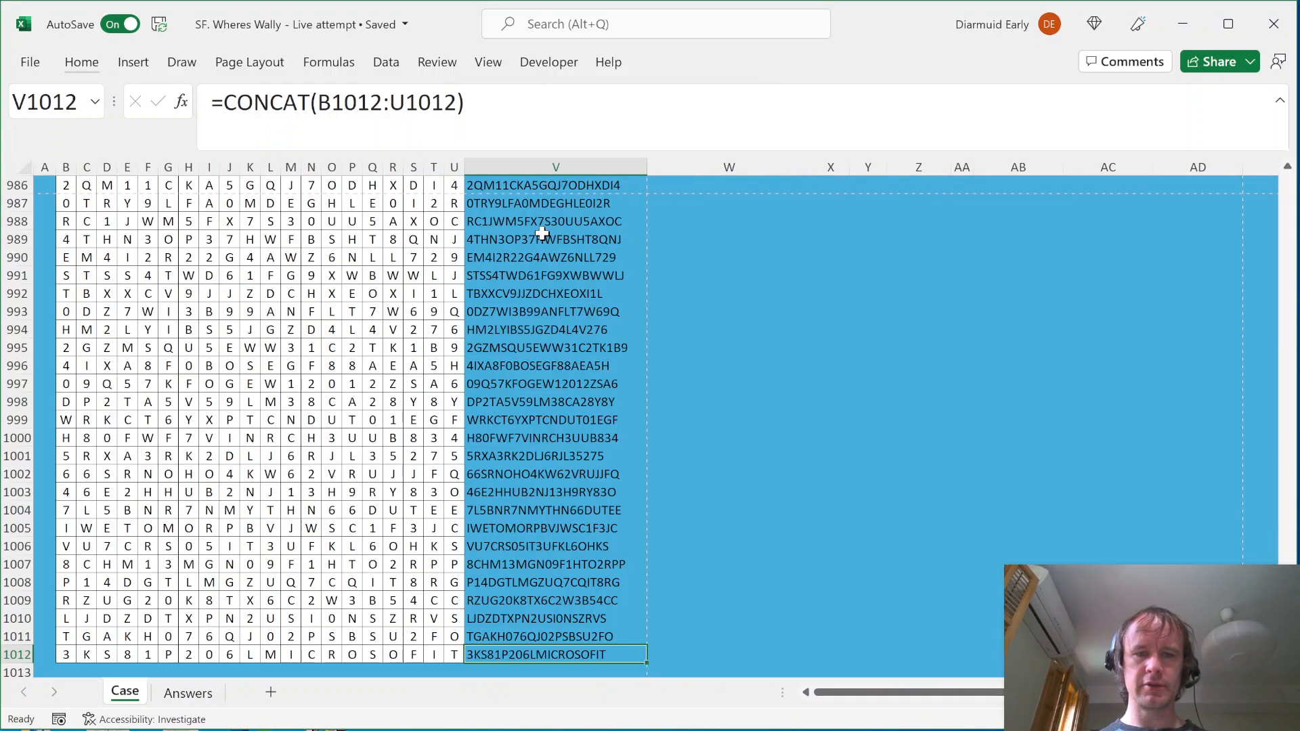
pyautogui.hotkey('ctrl', 'Up')
pyautogui.hotkey('ctrl', 'Up')
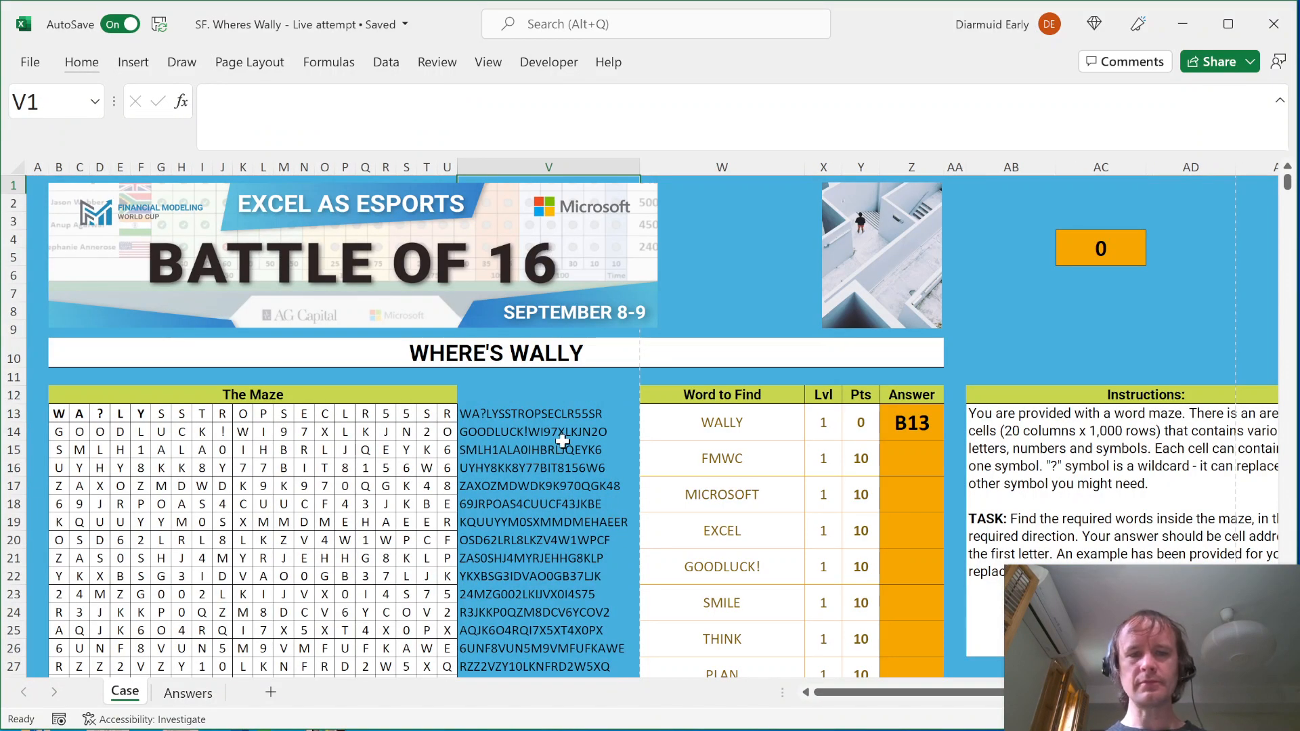
pyautogui.click(738, 459)
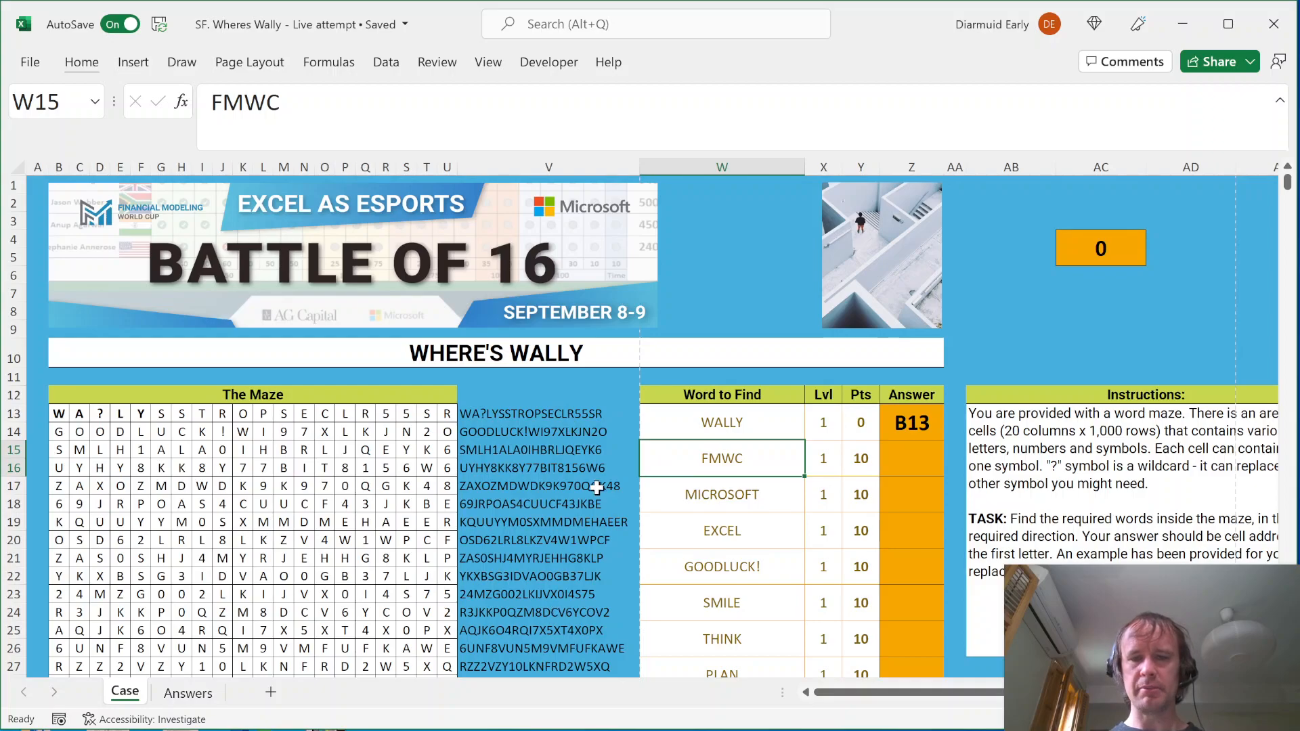
pyautogui.write('=mat')
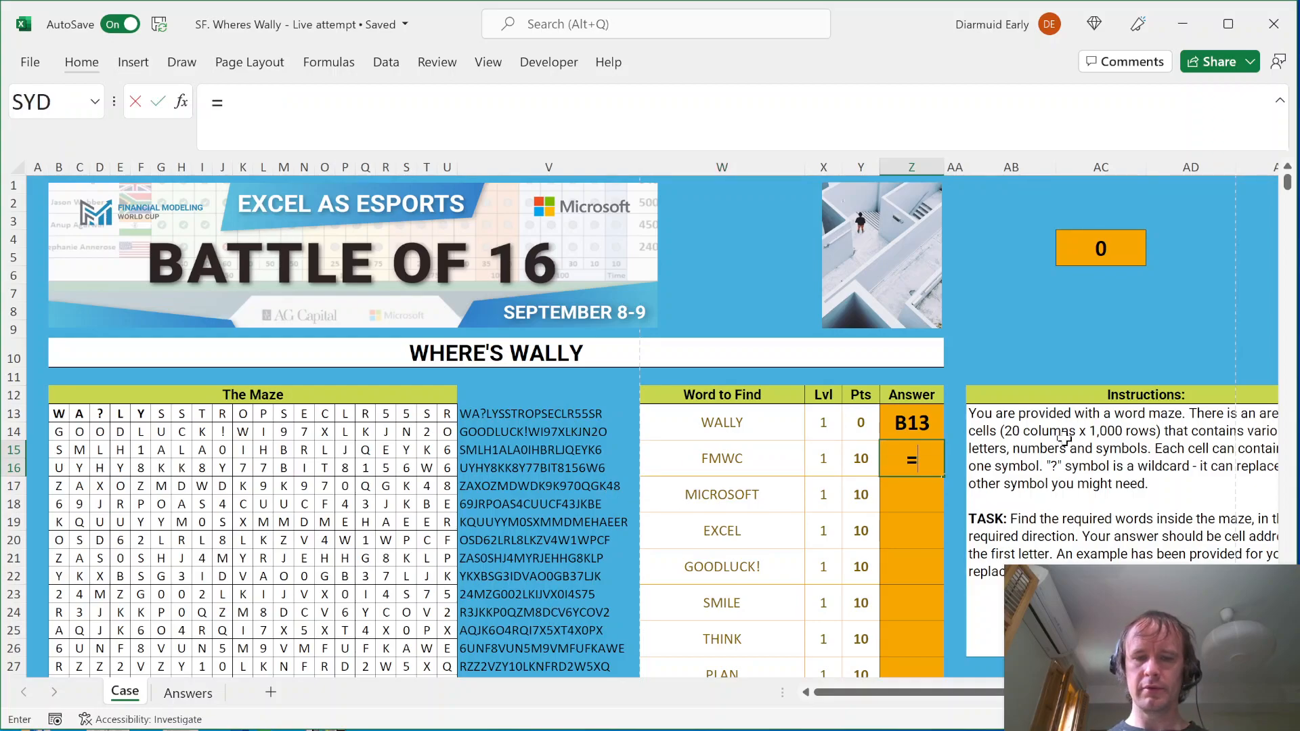
pyautogui.press('Tab')
pyautogui.press('Left')
pyautogui.press('Left')
pyautogui.press('BackSpace')
pyautogui.press('BackSpace')
pyautogui.press('BackSpace')
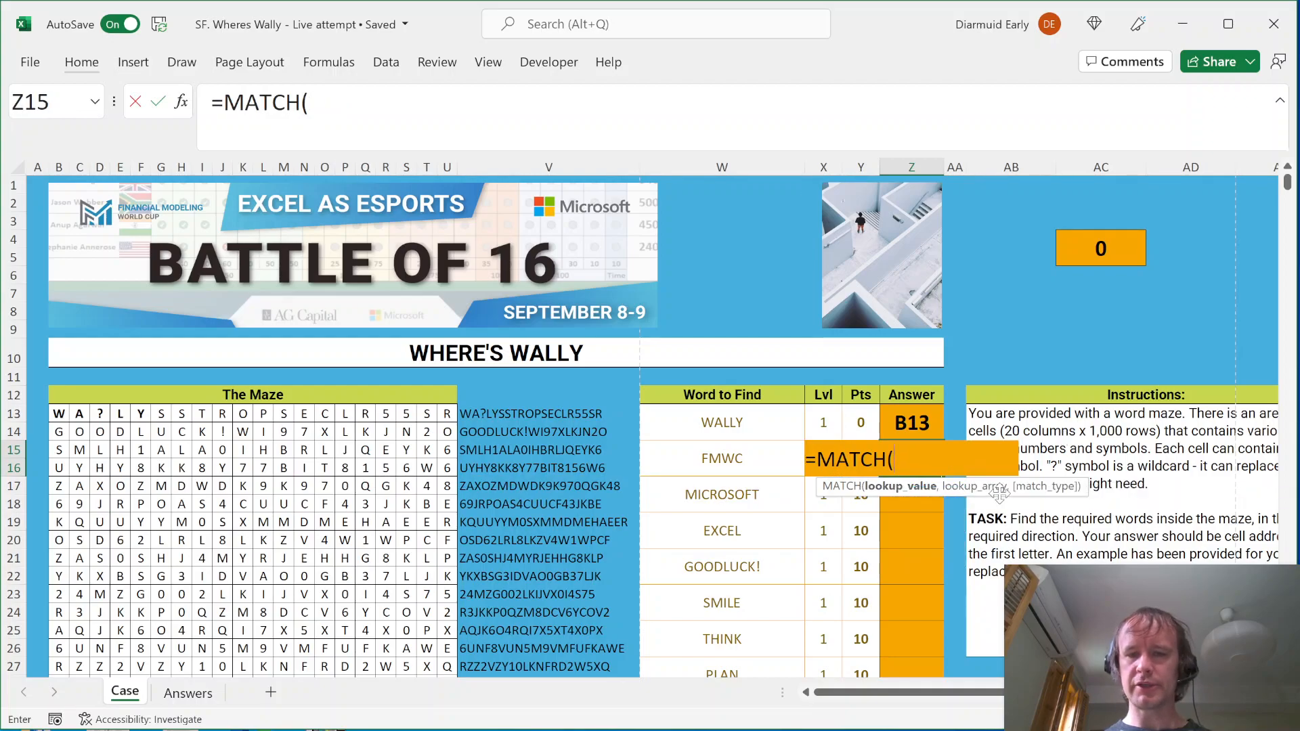
pyautogui.press('Escape')
# Enter =MATCH("*"&W15&"*",V13:V1012,0) in Z15 to locate FMWC among the joined maze rows
pyautogui.click(708, 465)
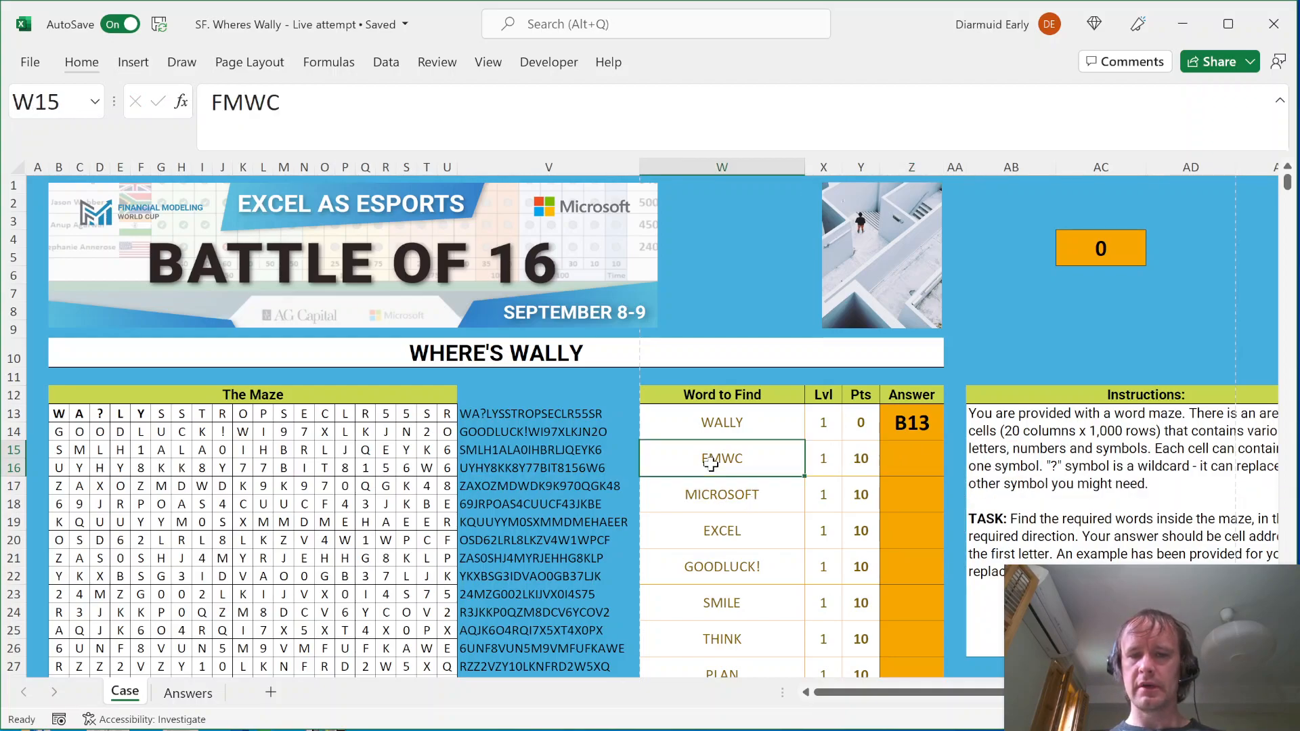
pyautogui.moveTo(557, 415); pyautogui.dragTo(564, 631)
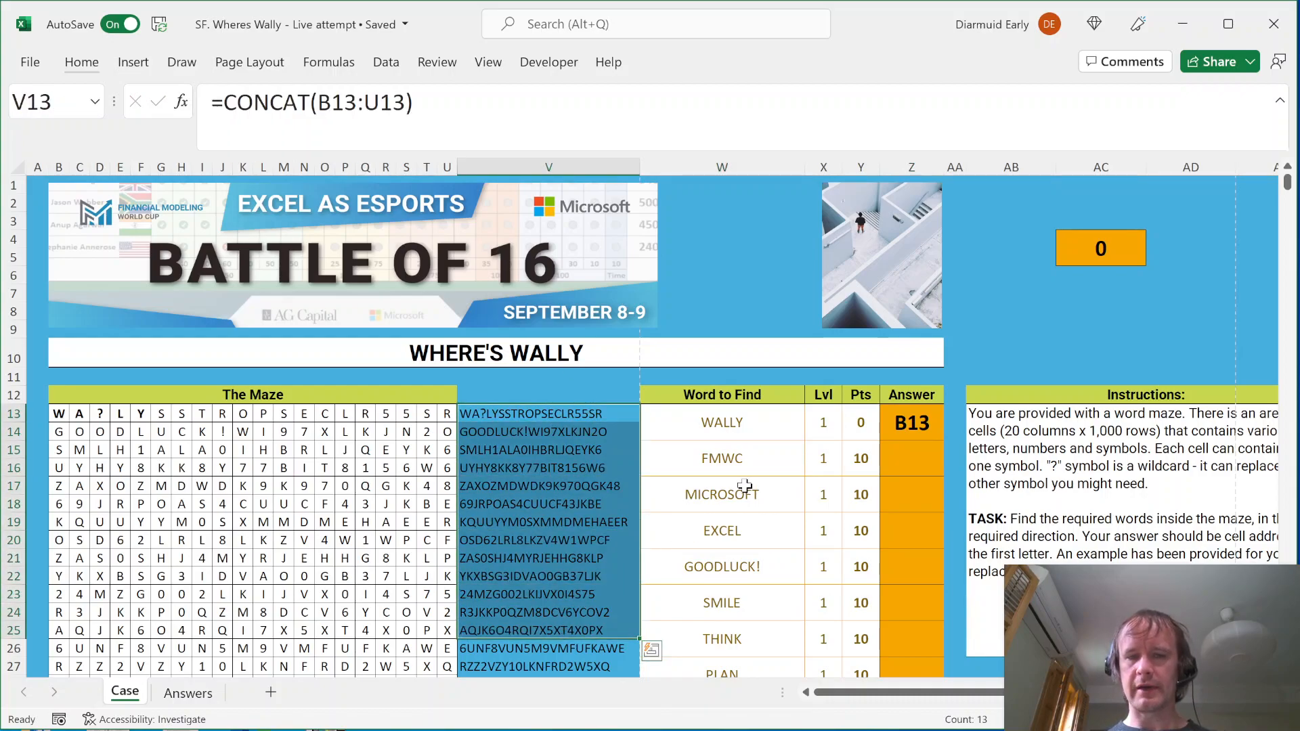
pyautogui.click(738, 459)
pyautogui.click(895, 460)
pyautogui.write('=mat')
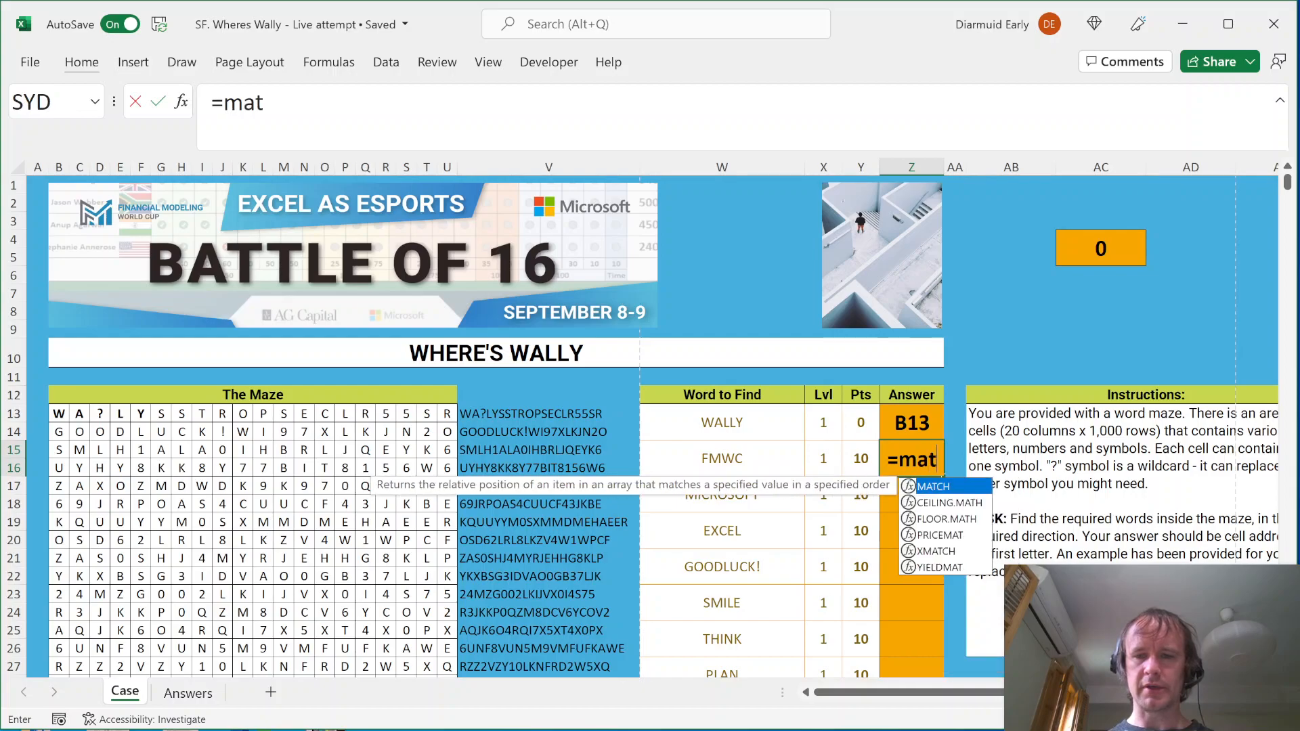
pyautogui.press('Tab')
pyautogui.write('"*"')
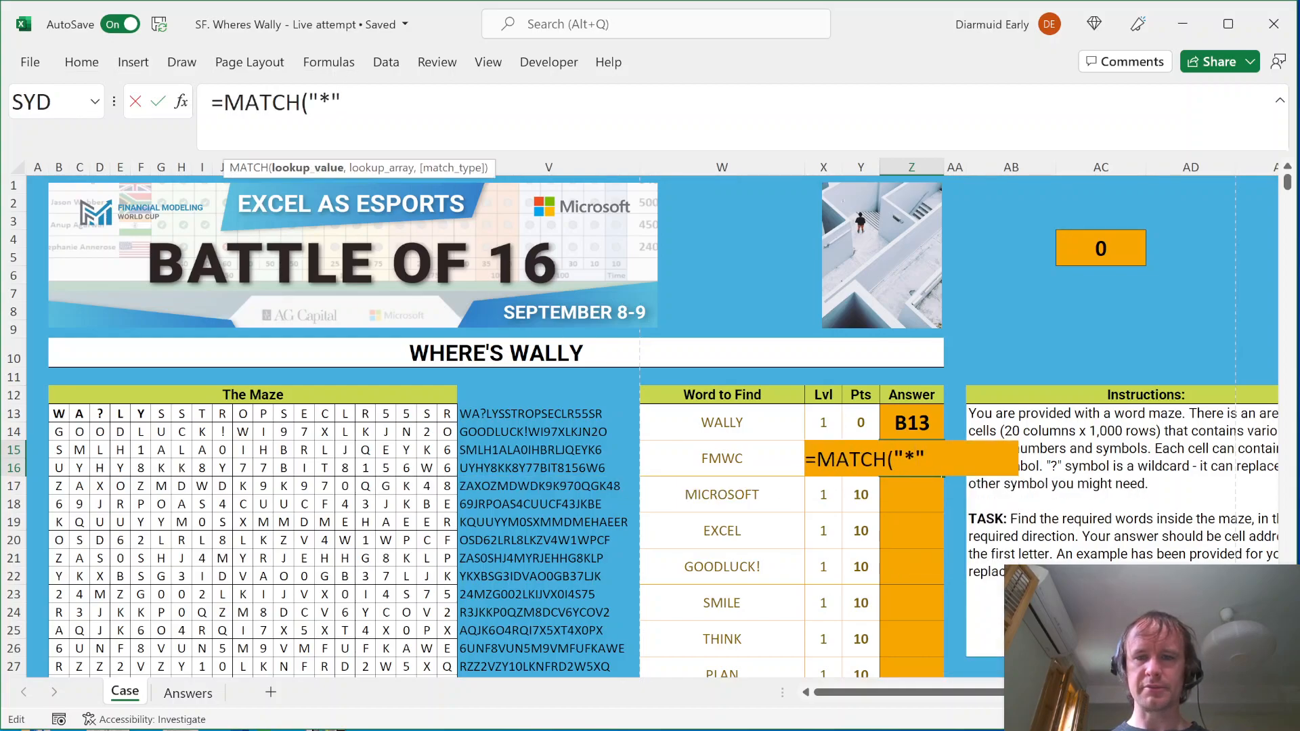
pyautogui.write('&')
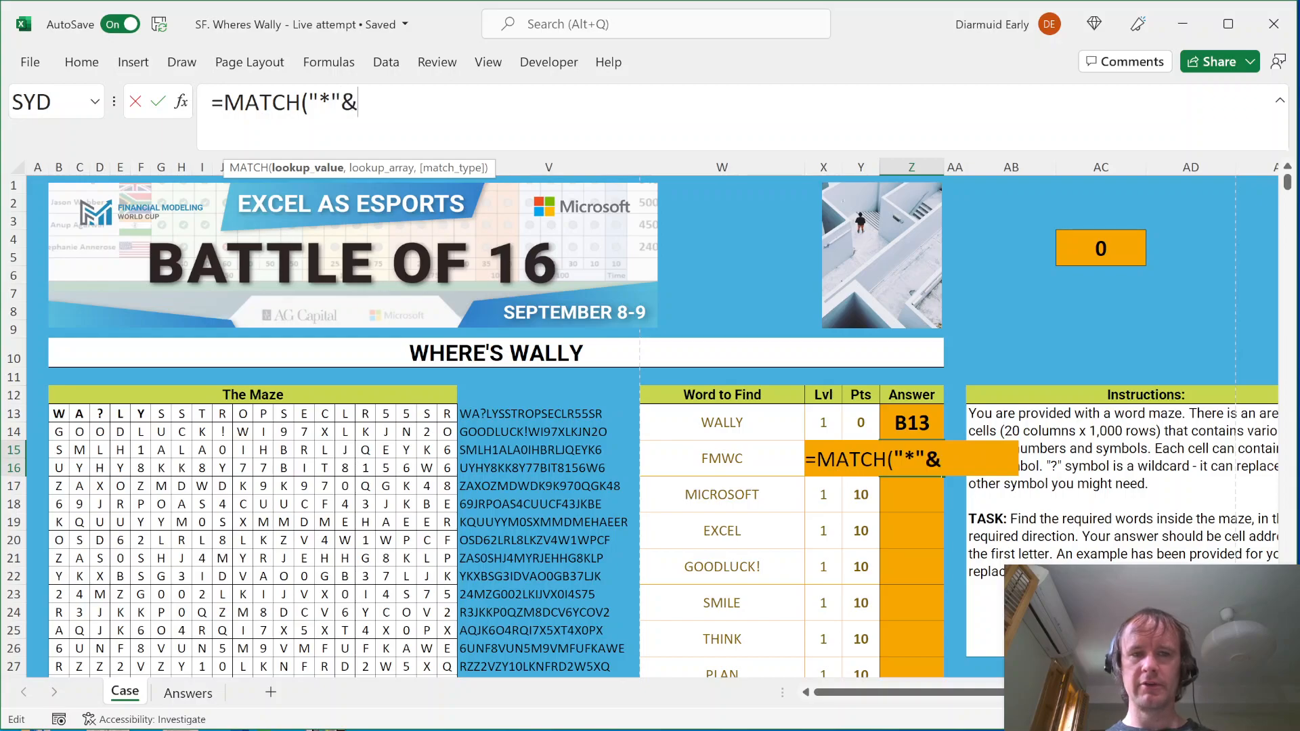
pyautogui.click(713, 455)
pyautogui.write('&"*",')
pyautogui.click(513, 410)
pyautogui.hotkey('ctrl', 'shift', 'Down')
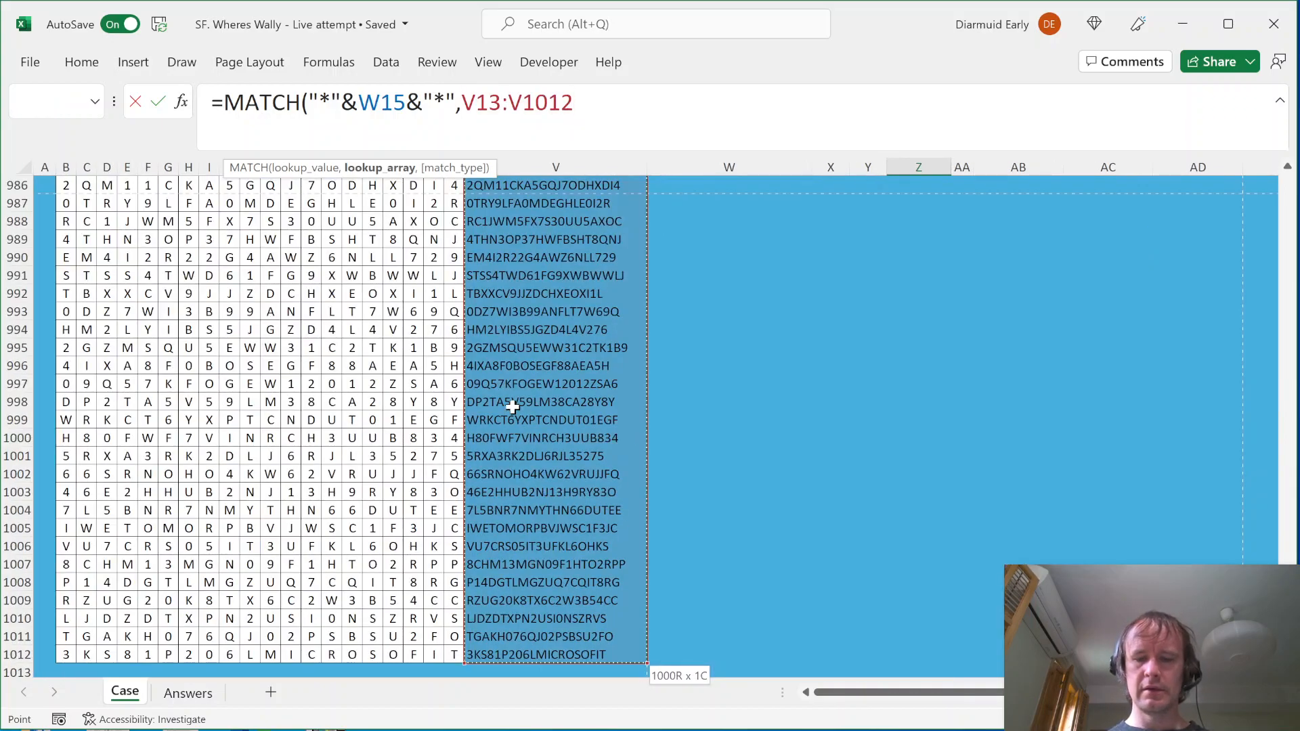
pyautogui.write(',0)')
pyautogui.press('Return')
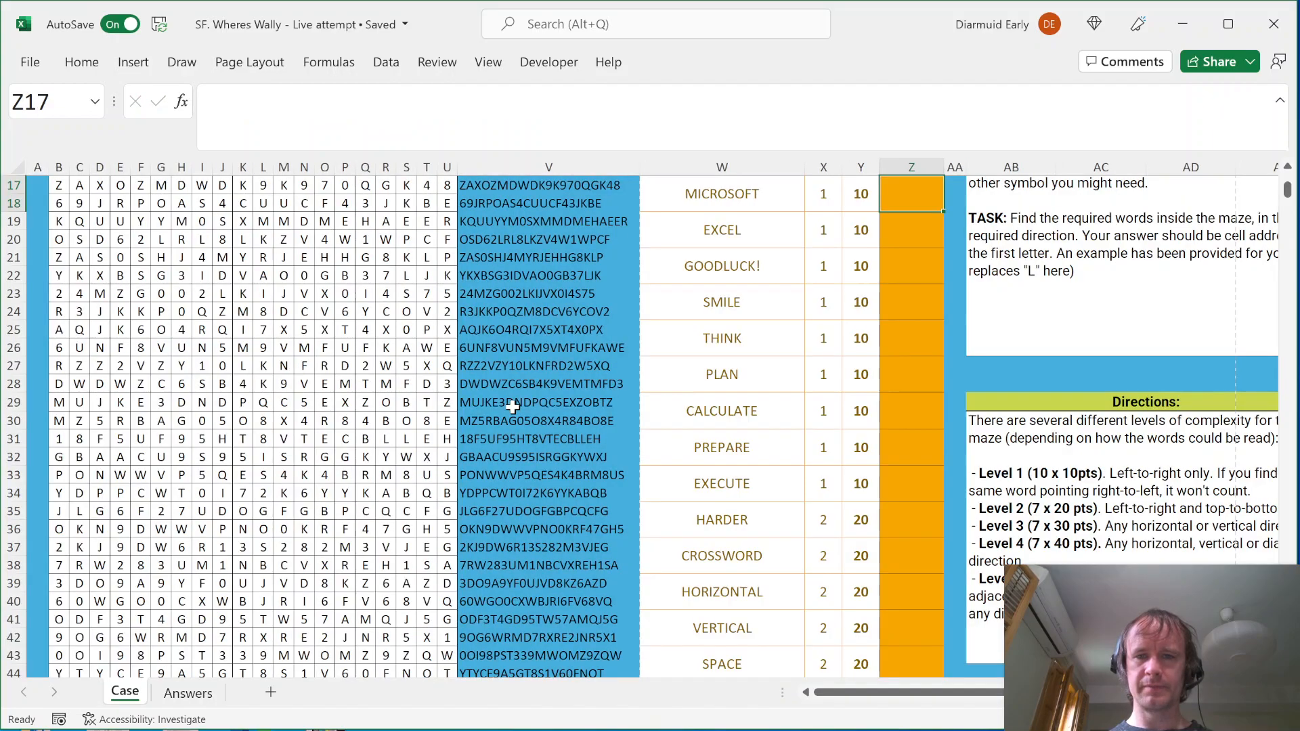
# Compare the FMWC match result with where the joined texts begin in V13 and the WALLY example in the first maze row
pyautogui.press('Up')
pyautogui.press('Up')
pyautogui.press('Down')
pyautogui.press('Left')
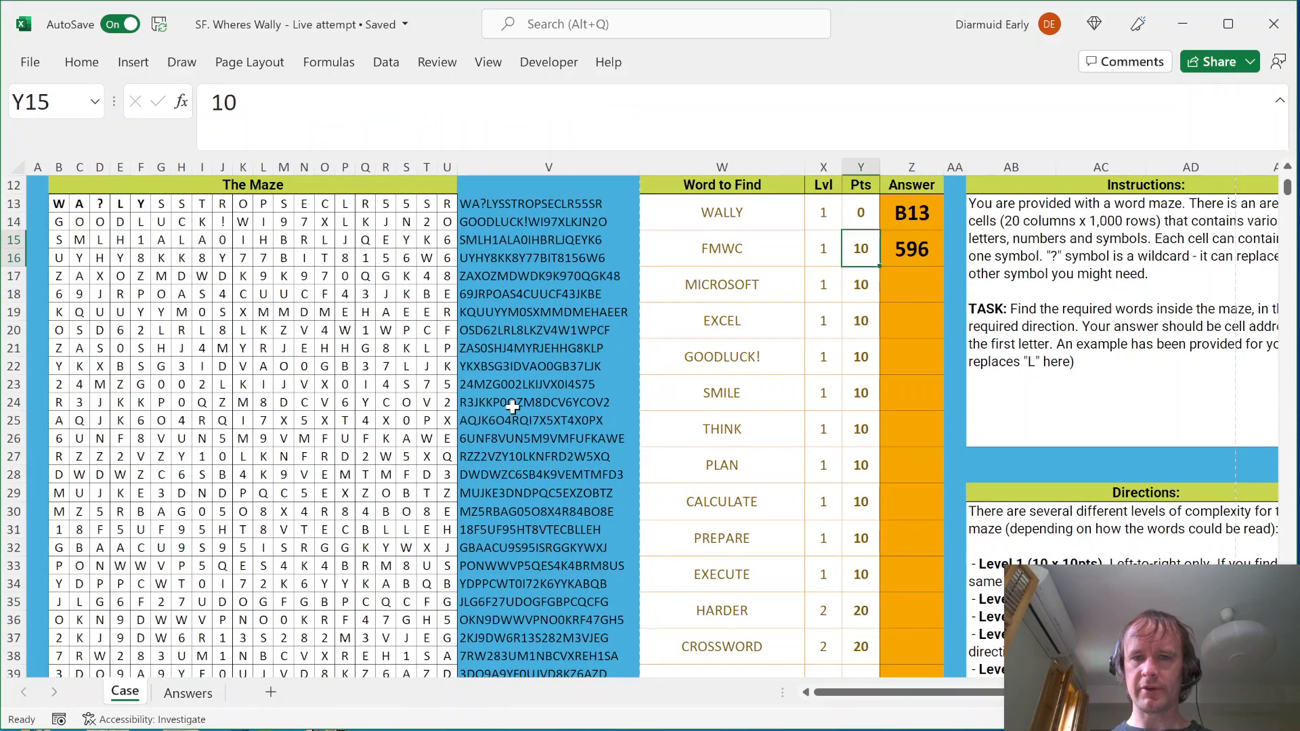
pyautogui.press('Left')
pyautogui.press('Left')
pyautogui.press('Left')
pyautogui.press('Down')
pyautogui.press('Up')
pyautogui.press('Up')
pyautogui.press('Up')
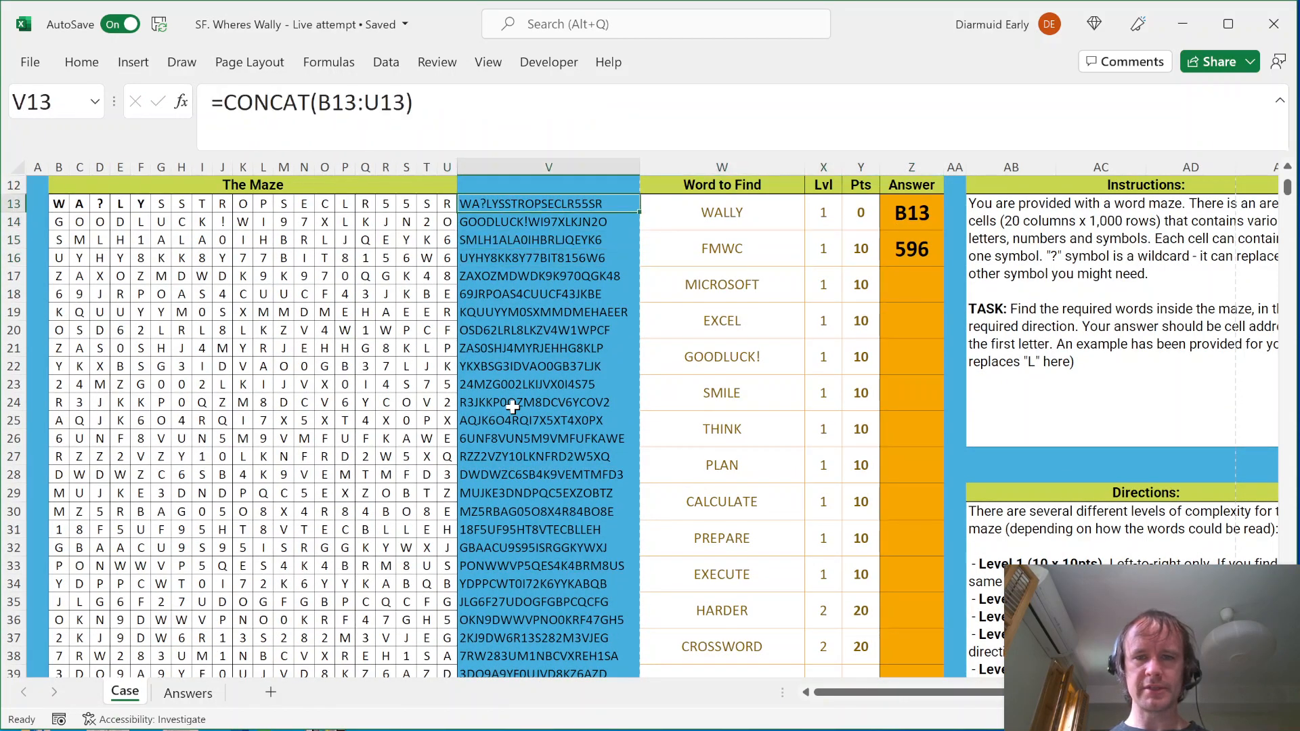
pyautogui.press('Right')
pyautogui.press('Right')
pyautogui.press('Right')
pyautogui.press('Right')
pyautogui.press('Down')
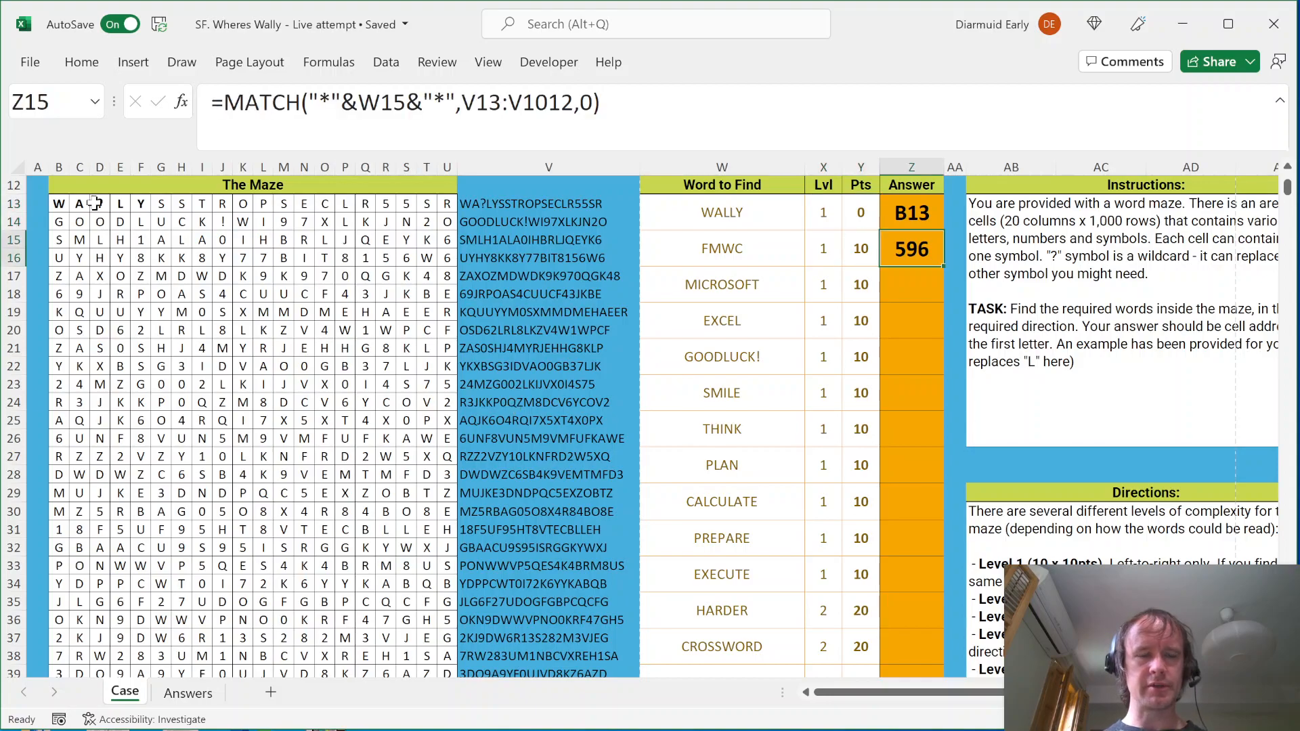
pyautogui.click(58, 202)
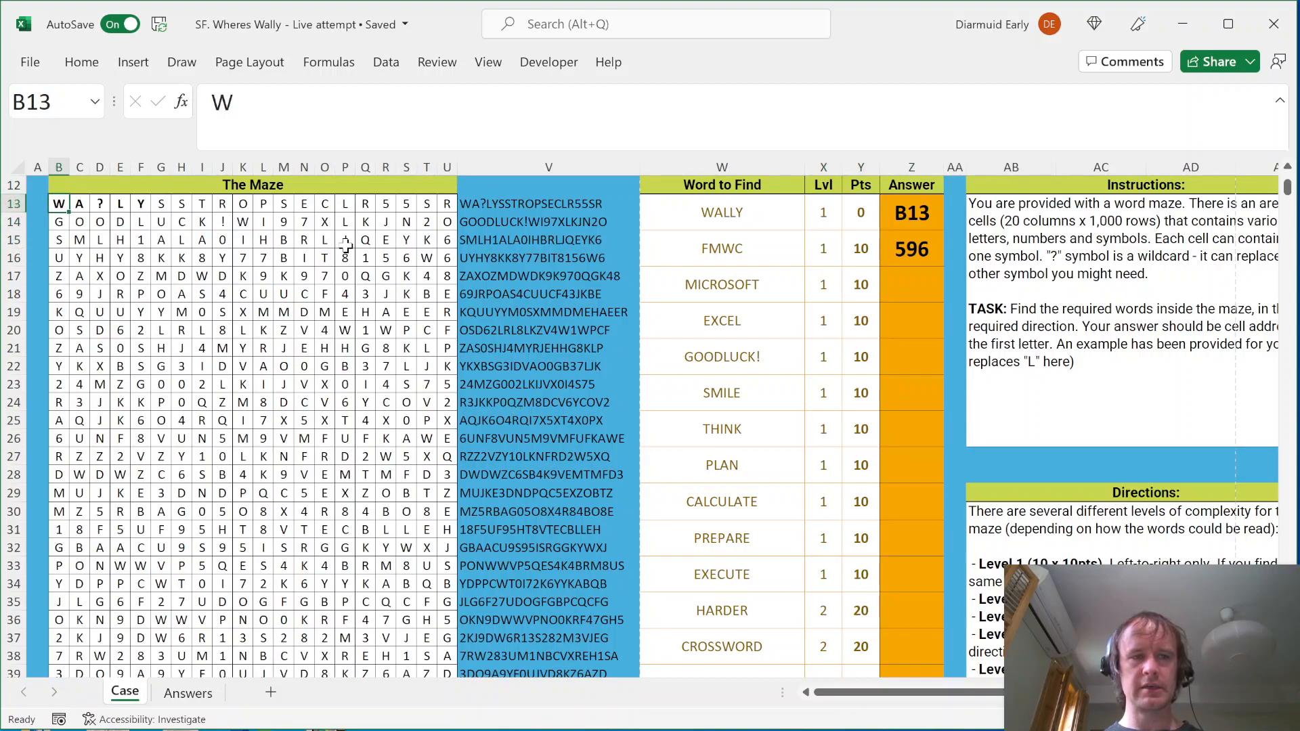
pyautogui.moveTo(59, 202); pyautogui.dragTo(141, 203)
# Change the lookup range of the MATCH formula in Z15 to the whole column V:V
pyautogui.click(894, 260)
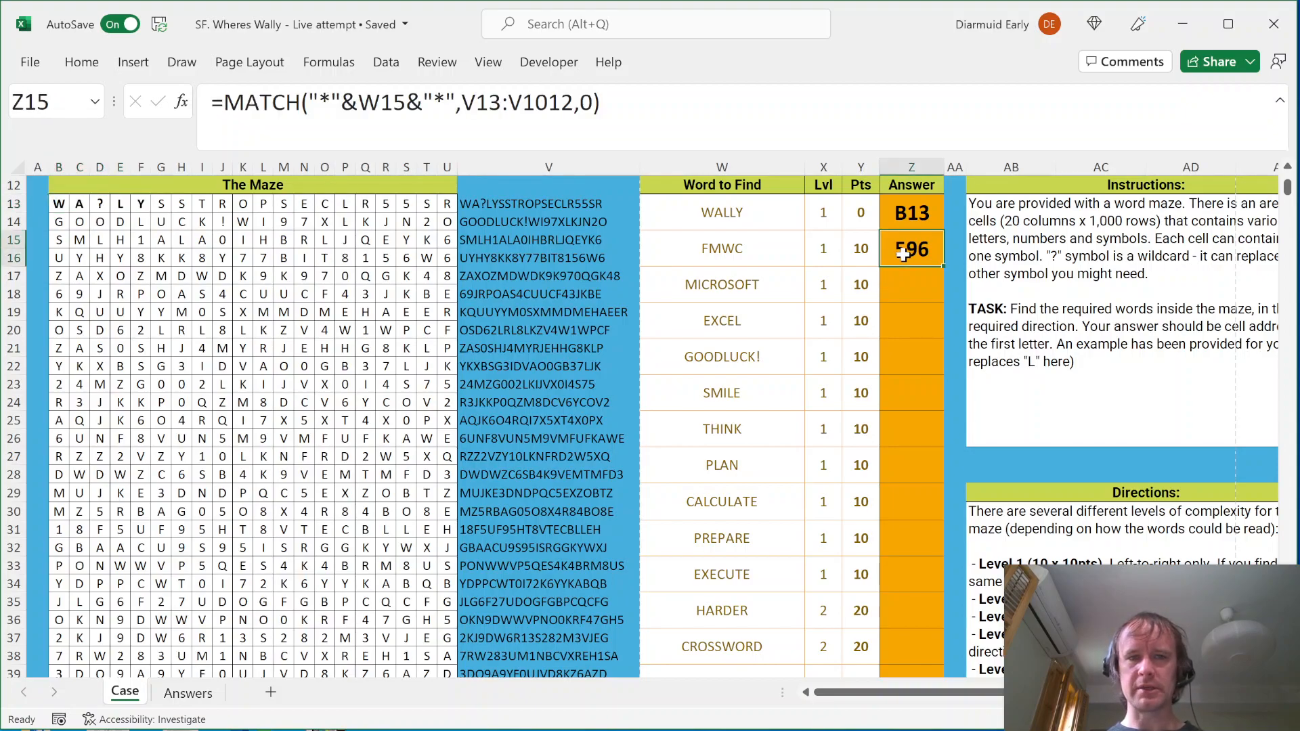
pyautogui.press('F2')
pyautogui.press('Left')
pyautogui.press('Left')
pyautogui.press('Left')
pyautogui.press('Left')
pyautogui.press('Left')
pyautogui.press('Left')
pyautogui.press('Left')
pyautogui.press('Left')
pyautogui.press('Left')
pyautogui.press('Left')
pyautogui.press('BackSpace')
pyautogui.press('Delete')
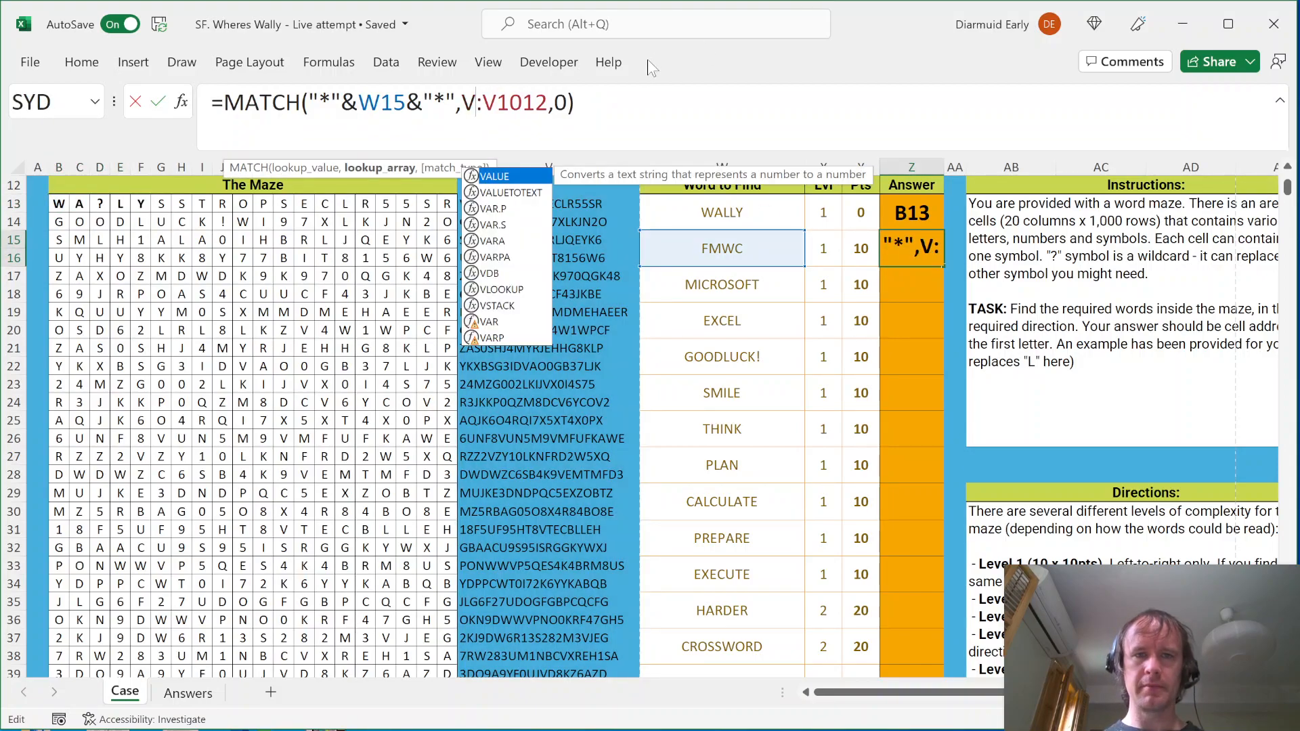
pyautogui.press('Right')
pyautogui.press('Right')
pyautogui.press('Right')
pyautogui.press('Right')
pyautogui.press('Right')
pyautogui.press('Right')
pyautogui.press('BackSpace')
pyautogui.press('BackSpace')
pyautogui.press('BackSpace')
pyautogui.press('BackSpace')
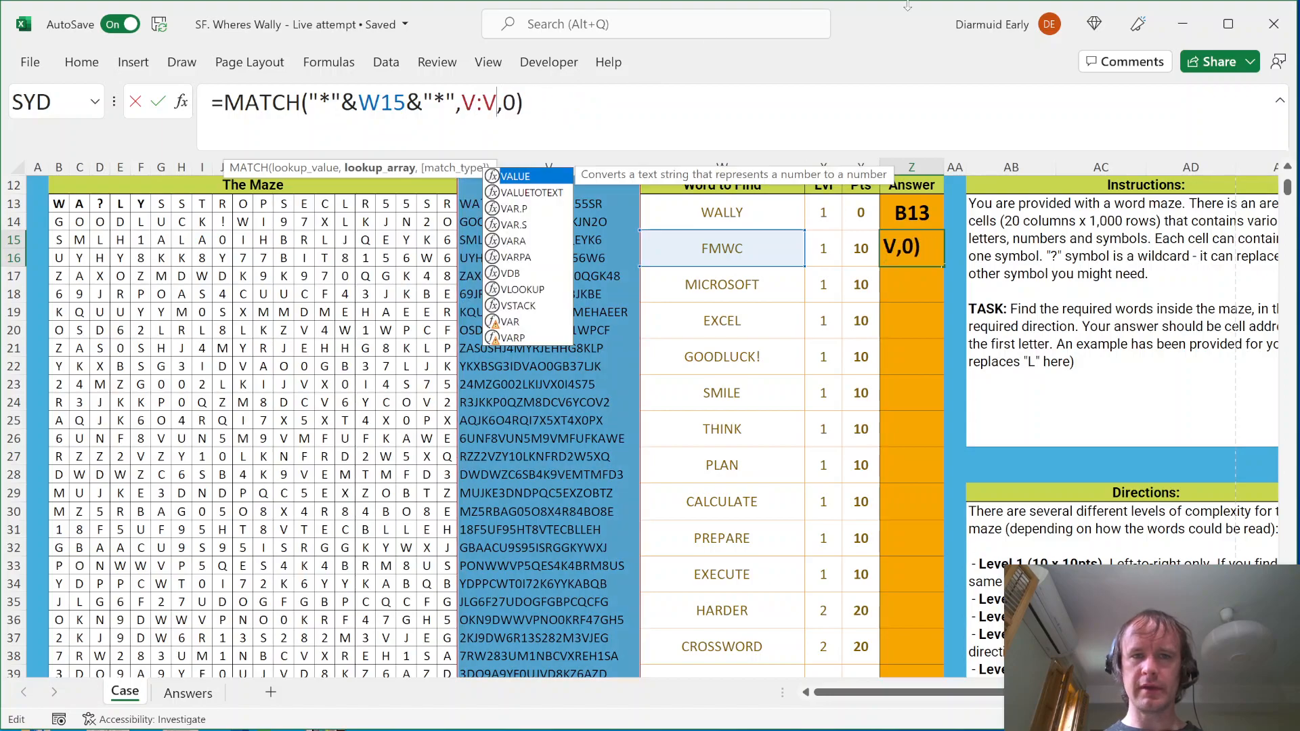
pyautogui.press('Return')
# Go to row 608 and check the maze cells J608:M608 for the letters of FMWC
pyautogui.press('Up')
pyautogui.hotkey('alt', 'F3')
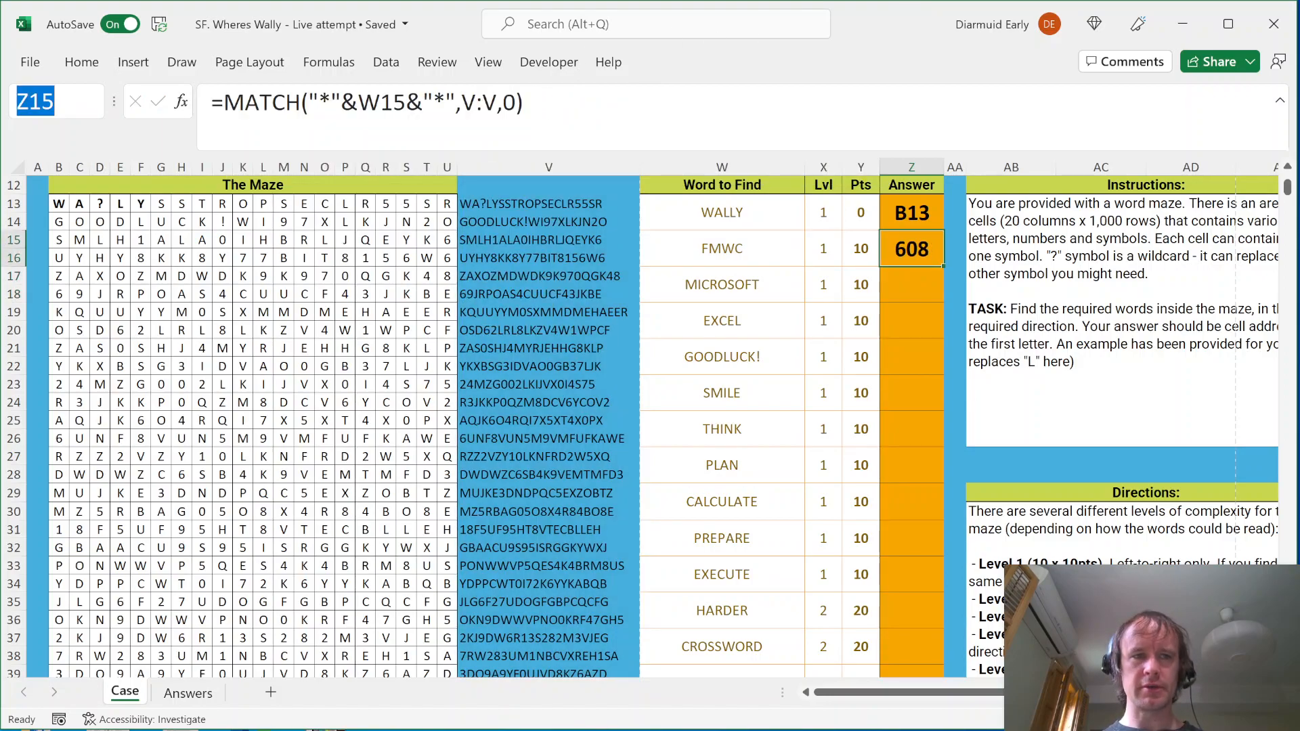
pyautogui.write('z608')
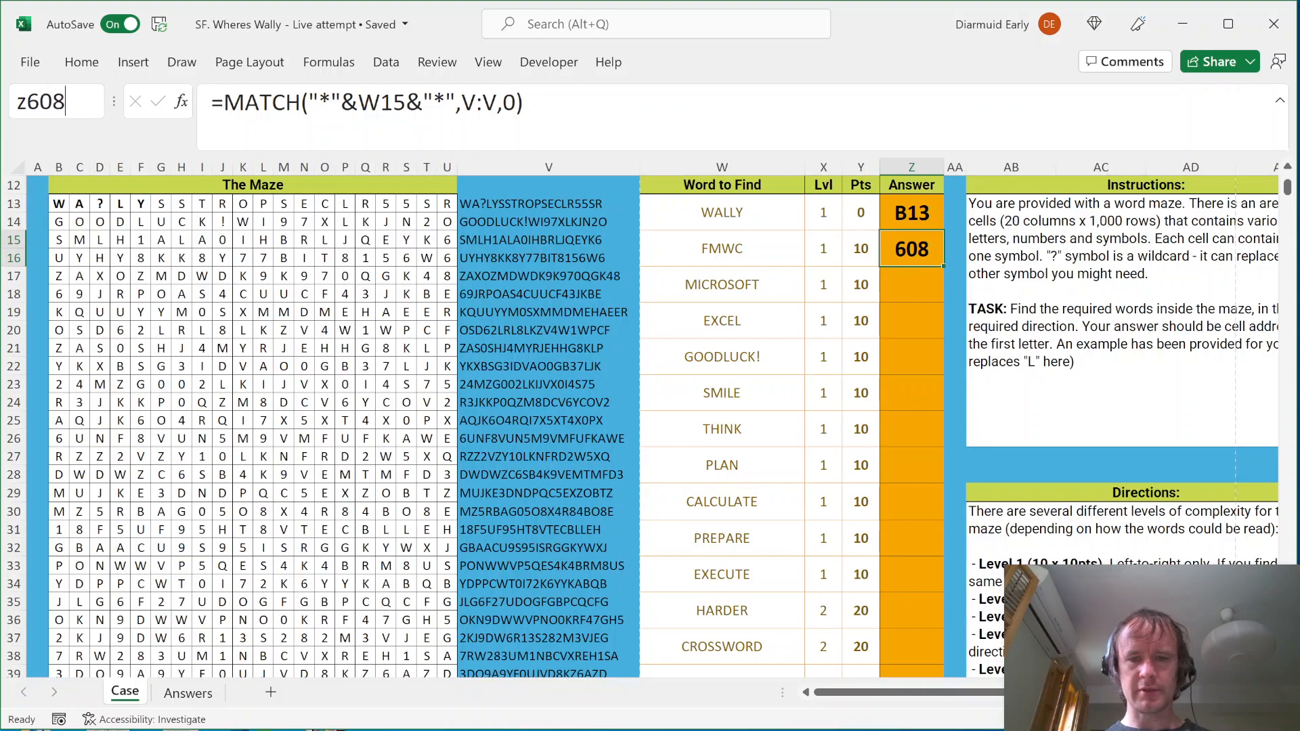
pyautogui.press('Return')
pyautogui.hotkey('shift', 'Home')
pyautogui.press('Left')
pyautogui.press('Left')
pyautogui.press('Left')
pyautogui.press('Left')
pyautogui.press('Left')
pyautogui.press('Left')
pyautogui.press('Left')
pyautogui.press('Left')
pyautogui.press('Left')
pyautogui.press('Left')
pyautogui.press('Left')
pyautogui.press('Left')
pyautogui.press('Left')
pyautogui.press('Left')
pyautogui.press('Left')
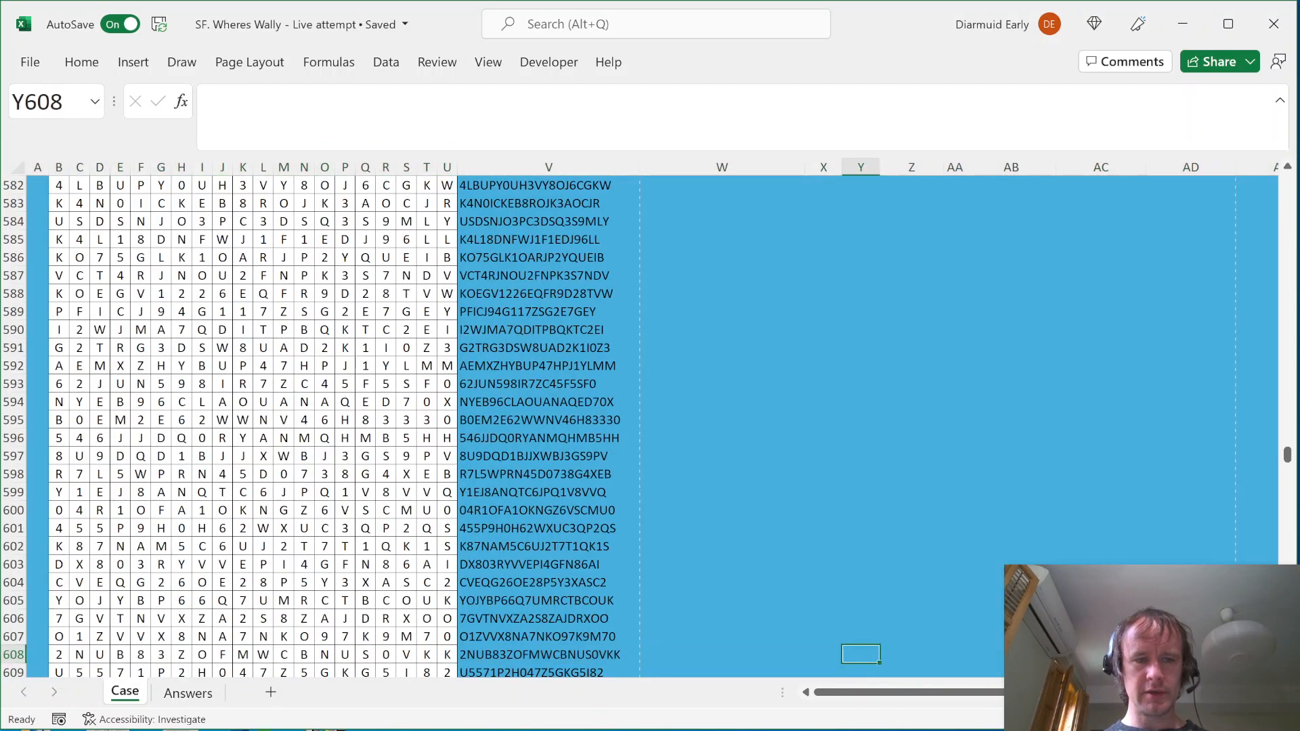
pyautogui.press('Left')
pyautogui.hotkey('shift', 'Right')
pyautogui.hotkey('shift', 'Right')
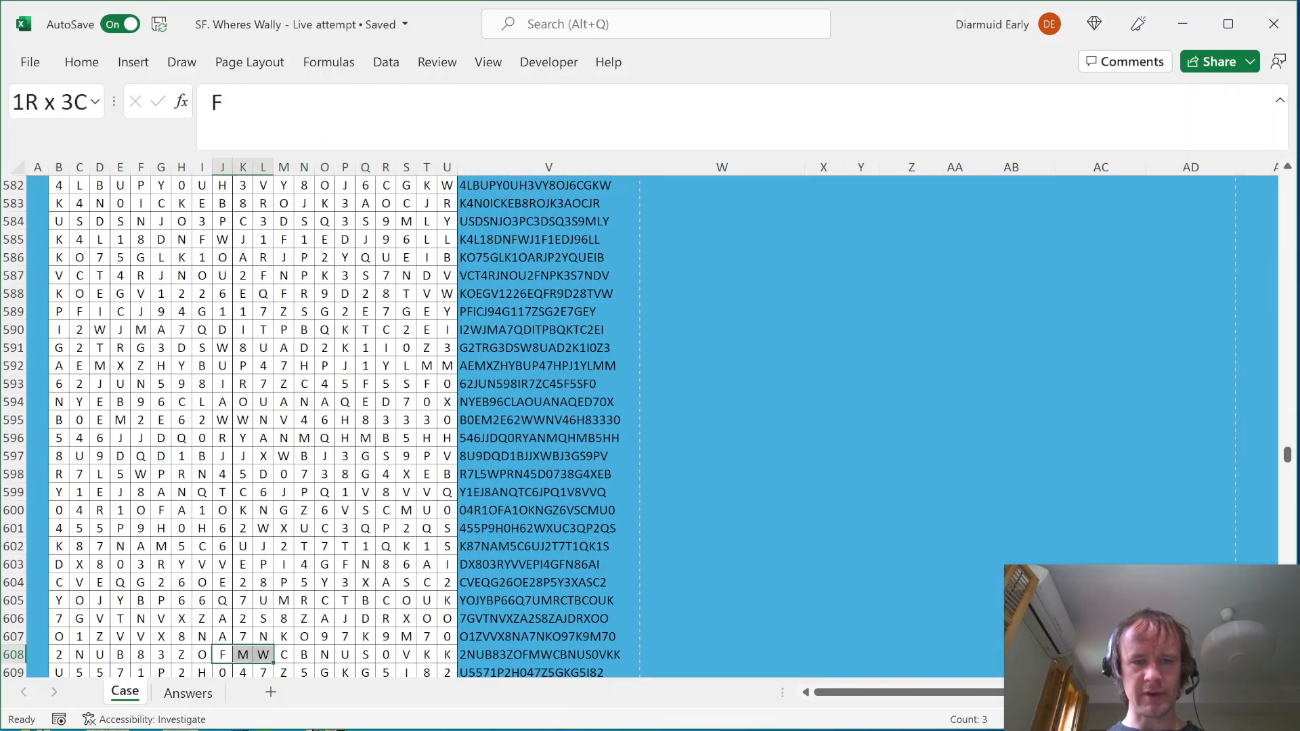
pyautogui.hotkey('shift', 'Right')
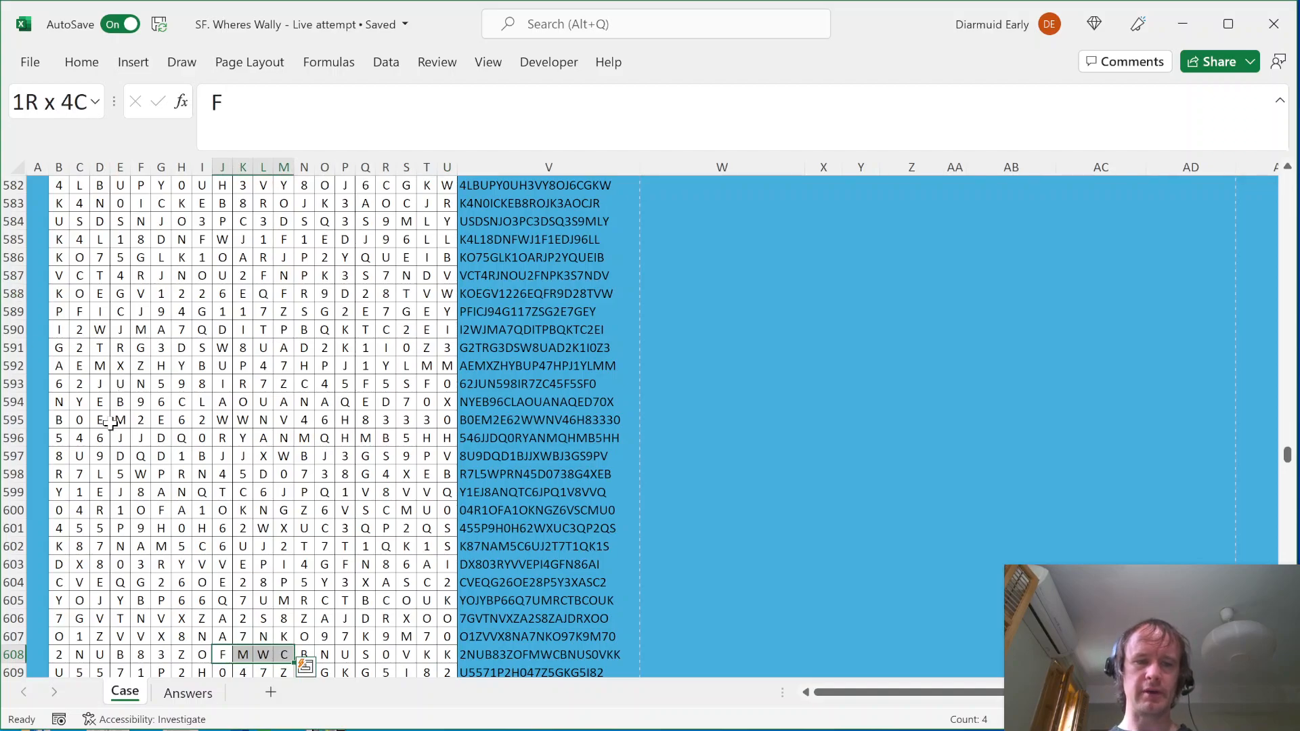
pyautogui.click(222, 654)
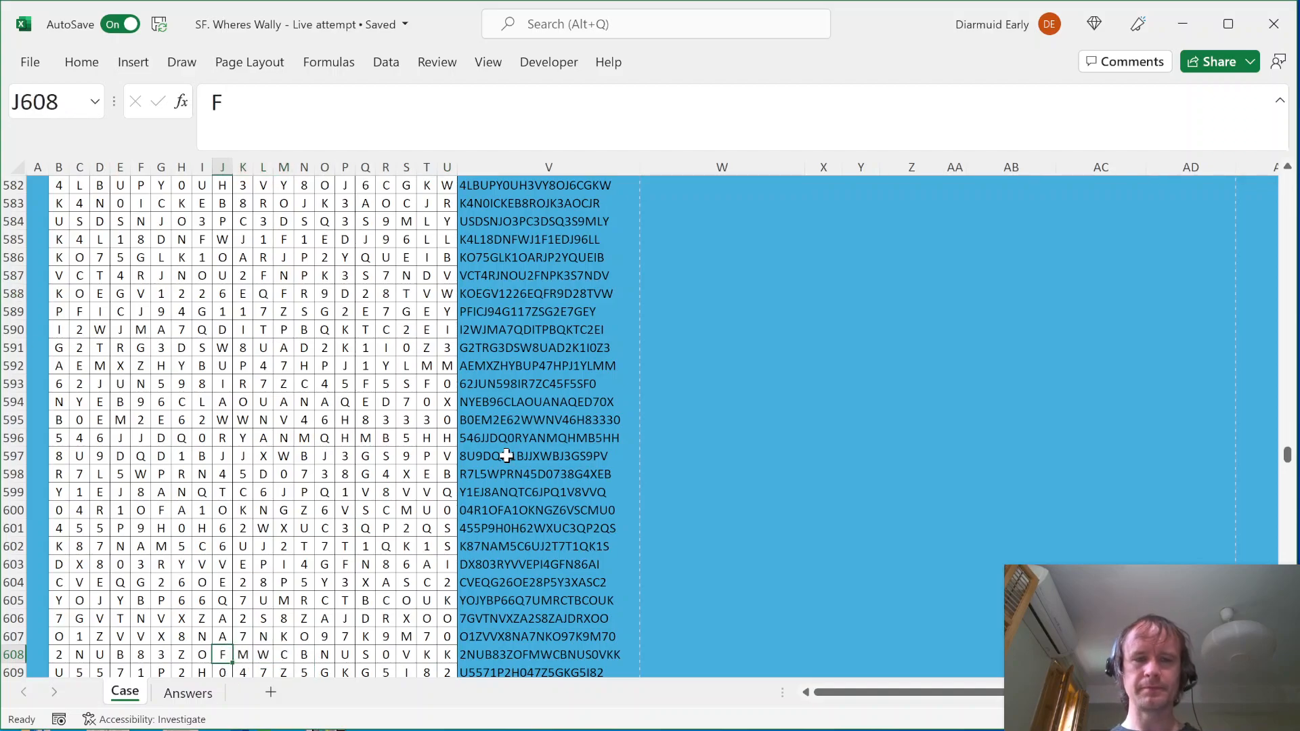
# Wrap the MATCH formula in Z15 in a LET function that names its result RwNm
pyautogui.hotkey('ctrl', 'Up')
pyautogui.press('Right')
pyautogui.click(907, 461)
pyautogui.press('Right')
pyautogui.press('Right')
pyautogui.press('Left')
pyautogui.press('Left')
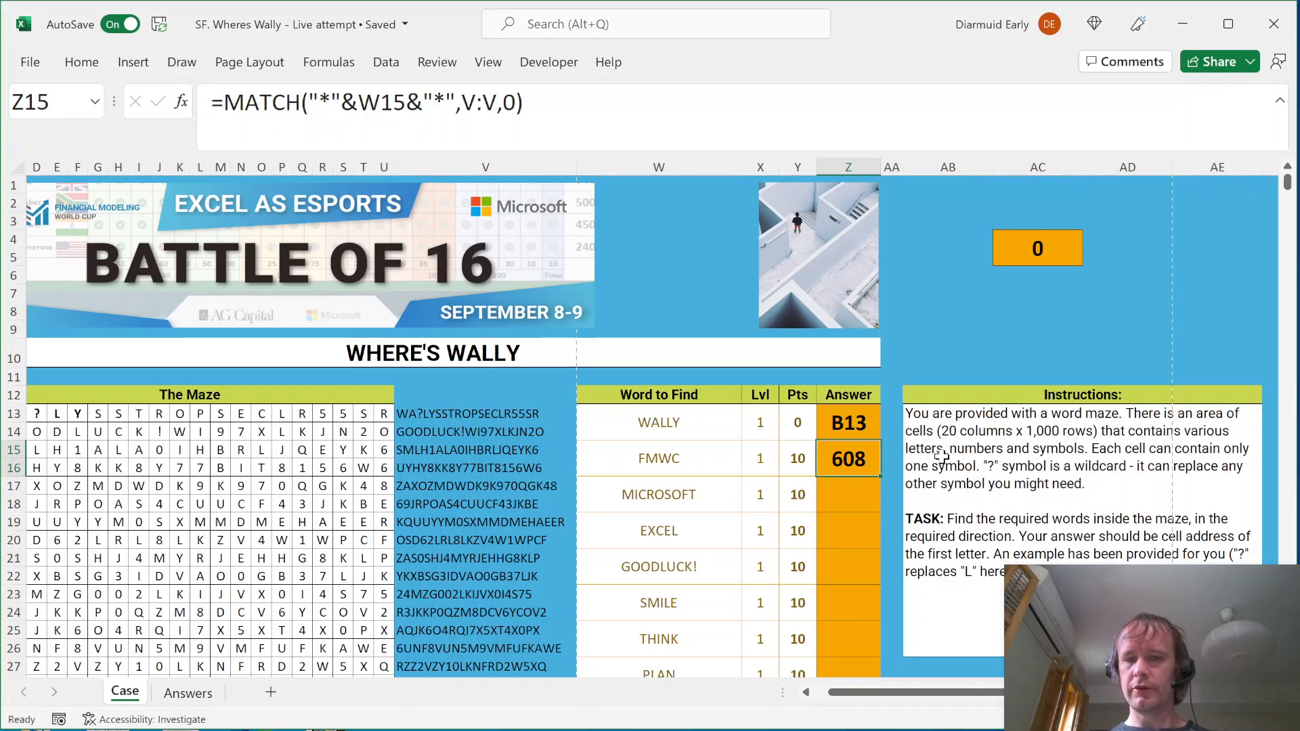
pyautogui.press('F2')
pyautogui.press('Home')
pyautogui.press('Right')
pyautogui.write('let')
pyautogui.press('Tab')
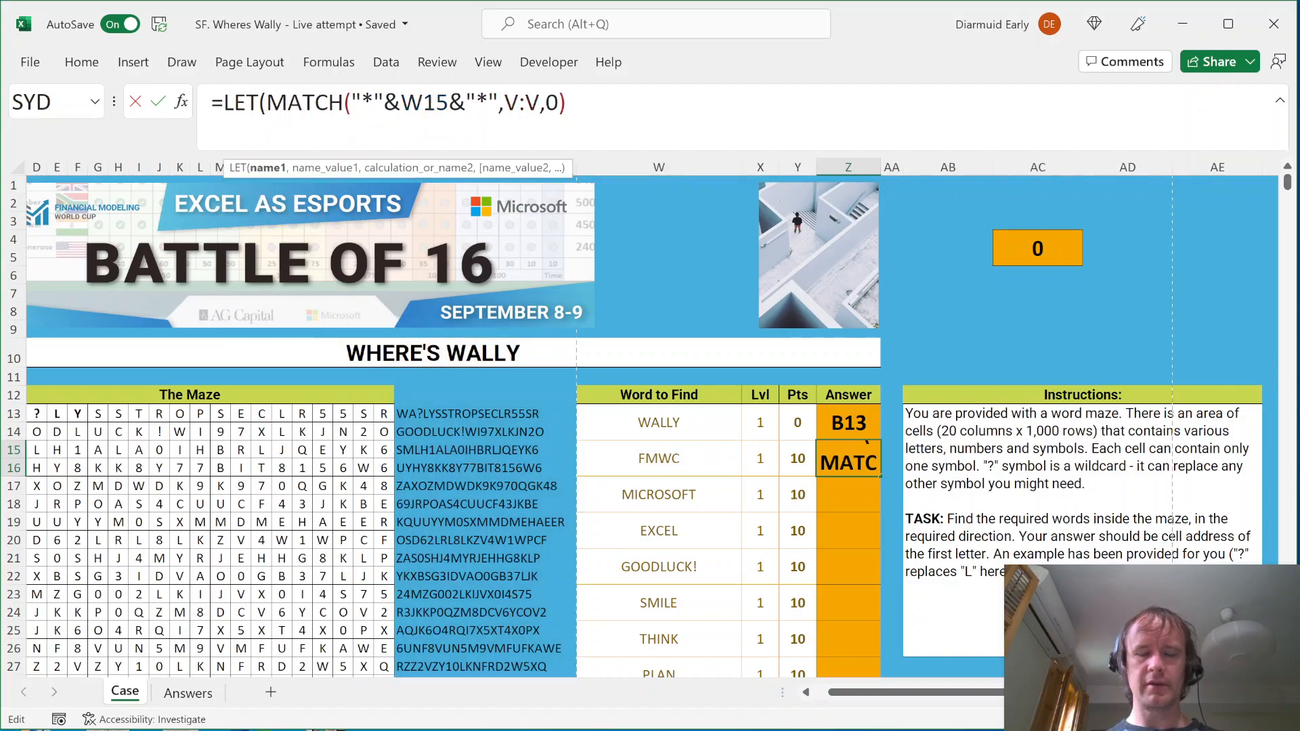
pyautogui.write('RwNm,')
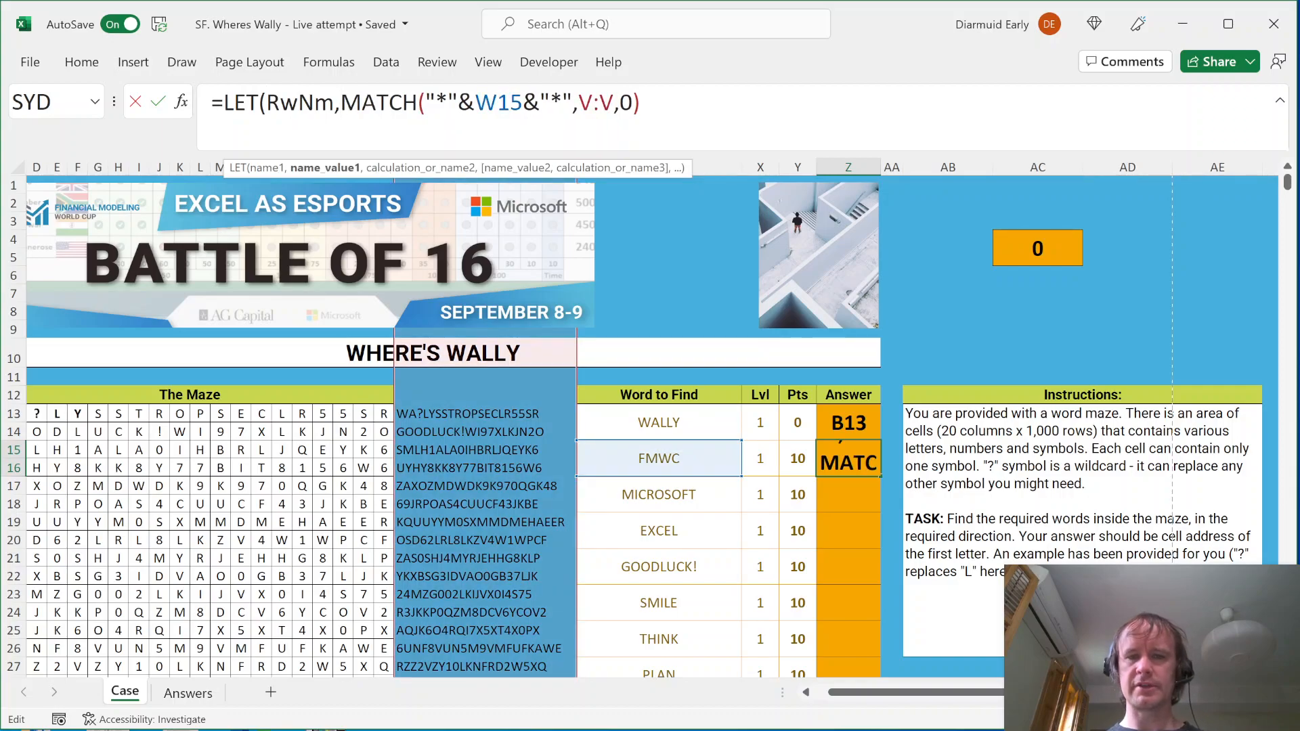
pyautogui.press('End')
pyautogui.write(',')
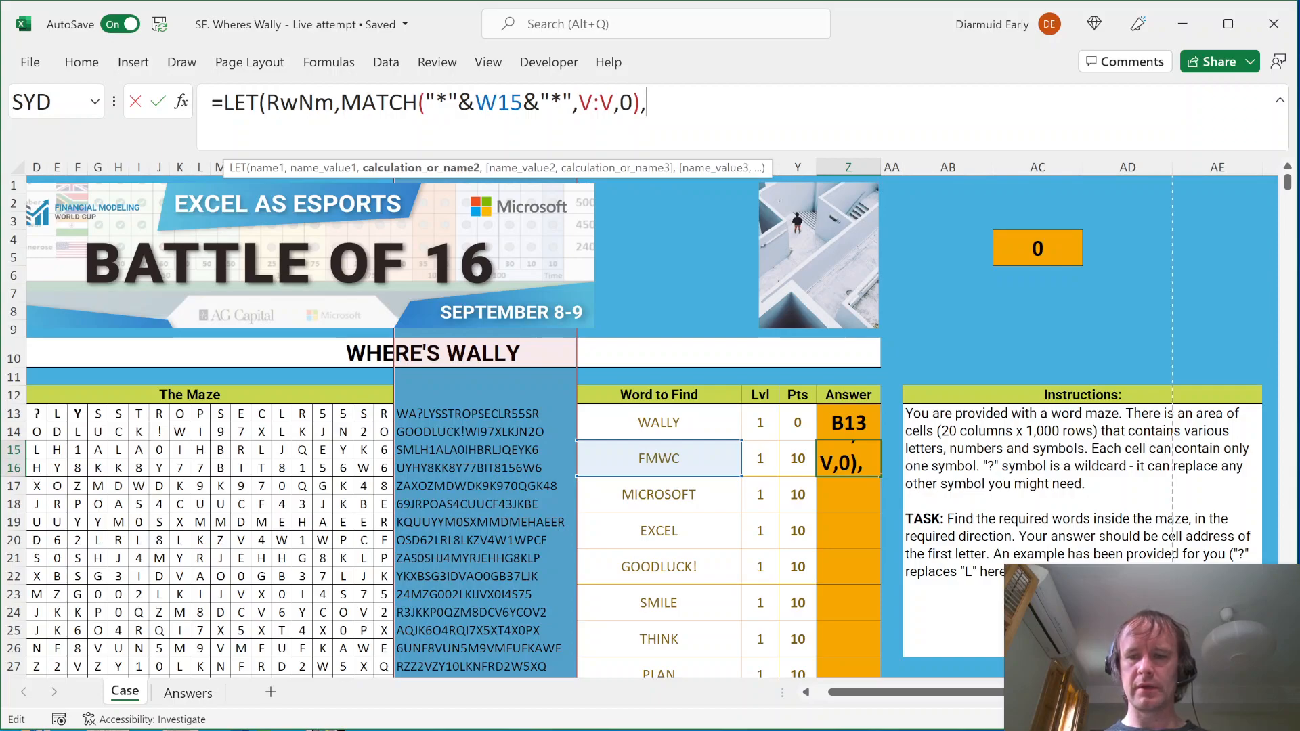
# Add the variable RwStrng as INDEX(V:V,RwNm) to the LET formula in Z15 and return RwStrng
pyautogui.write('R')
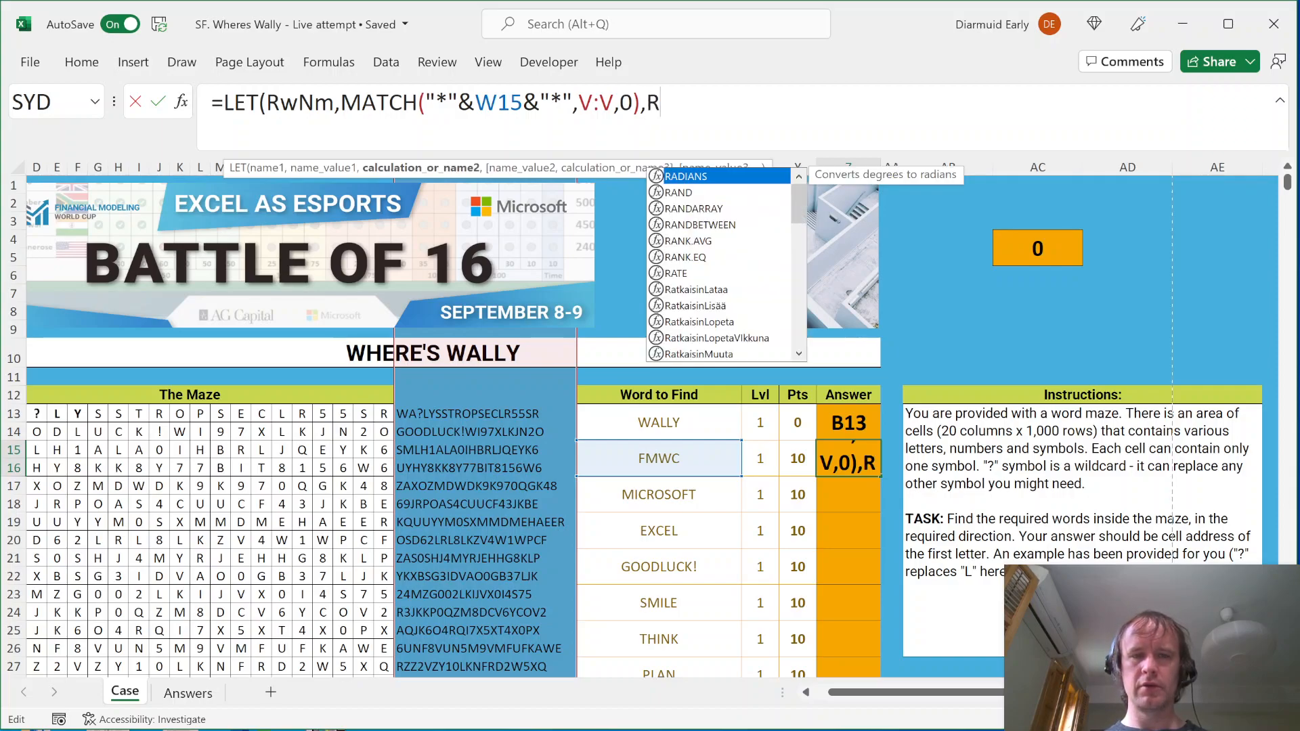
pyautogui.write('wStrn')
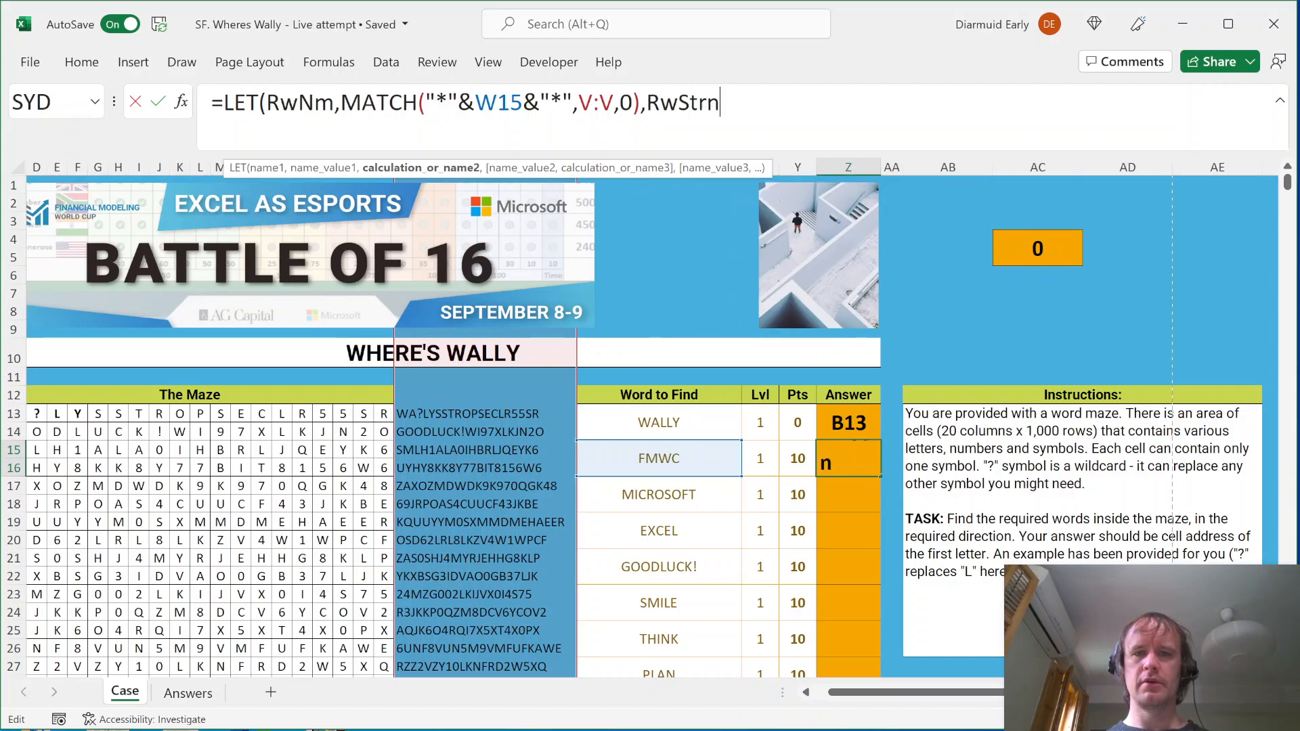
pyautogui.write('g,ind')
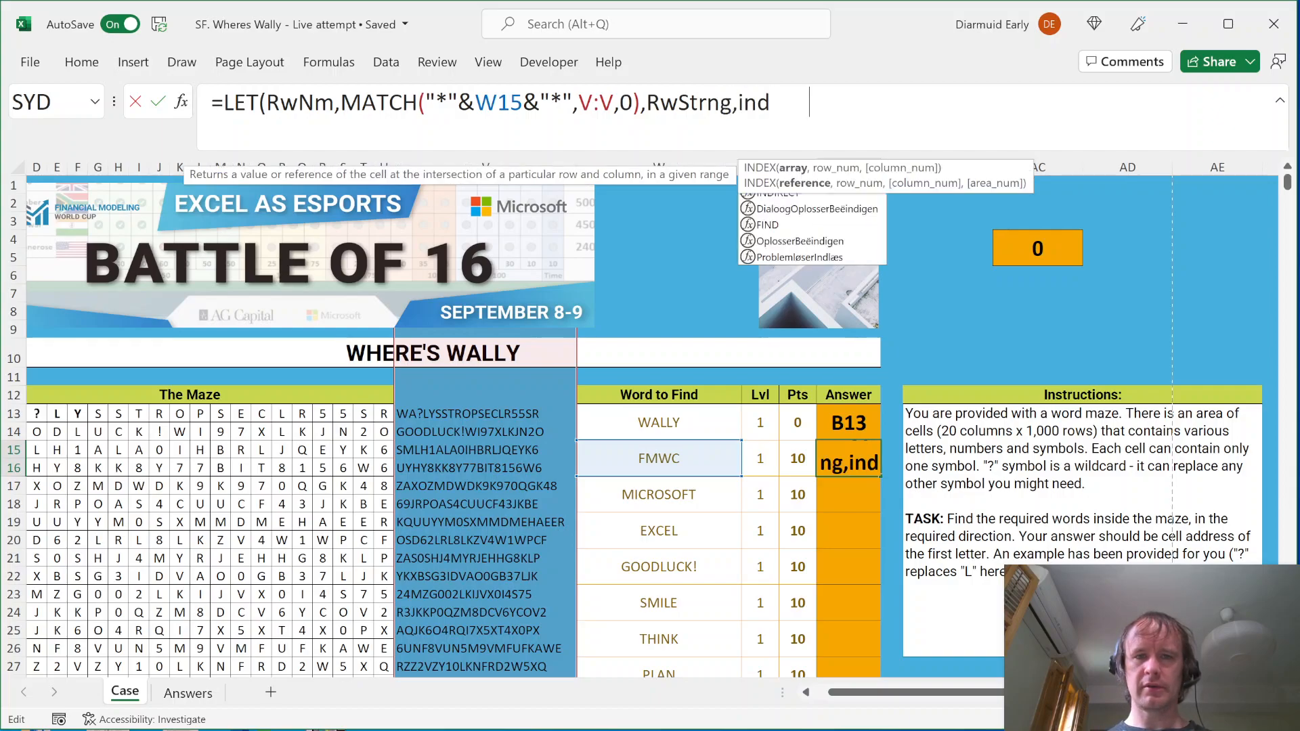
pyautogui.press('Tab')
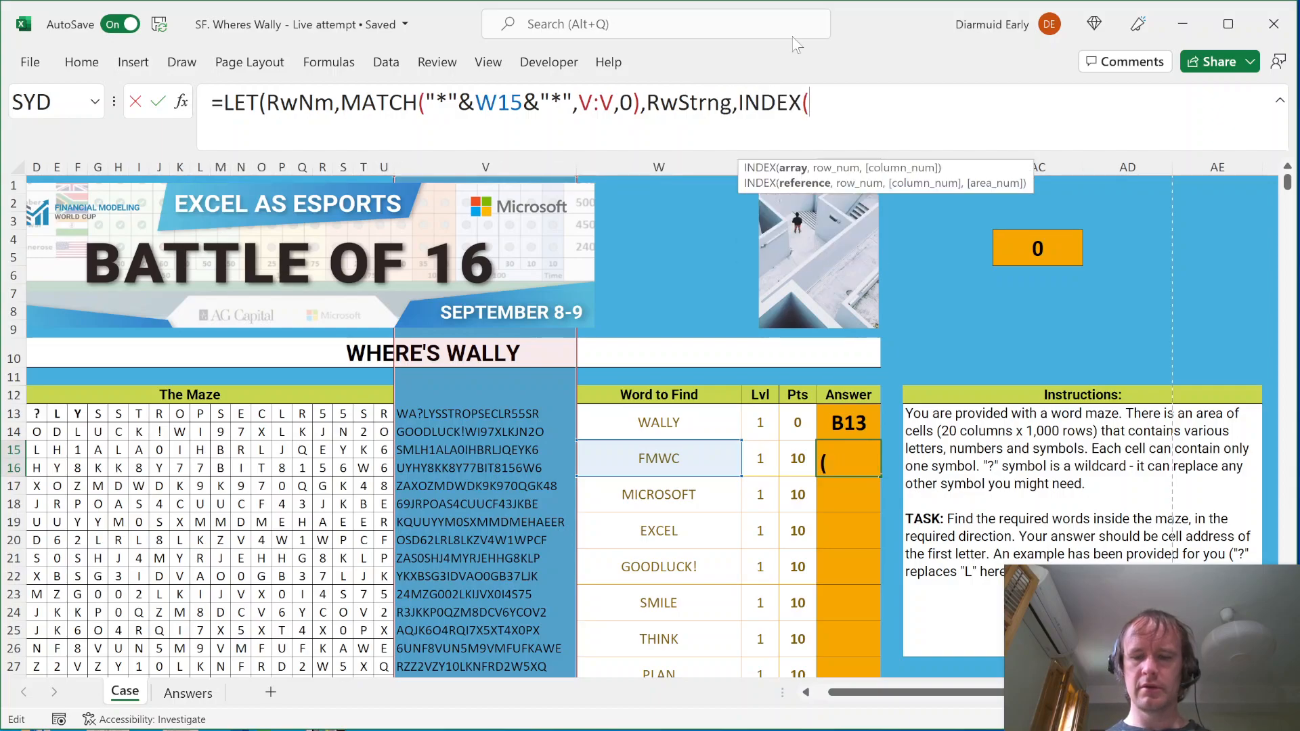
pyautogui.write('V:V,rwn')
pyautogui.press('Tab')
pyautogui.write('),')
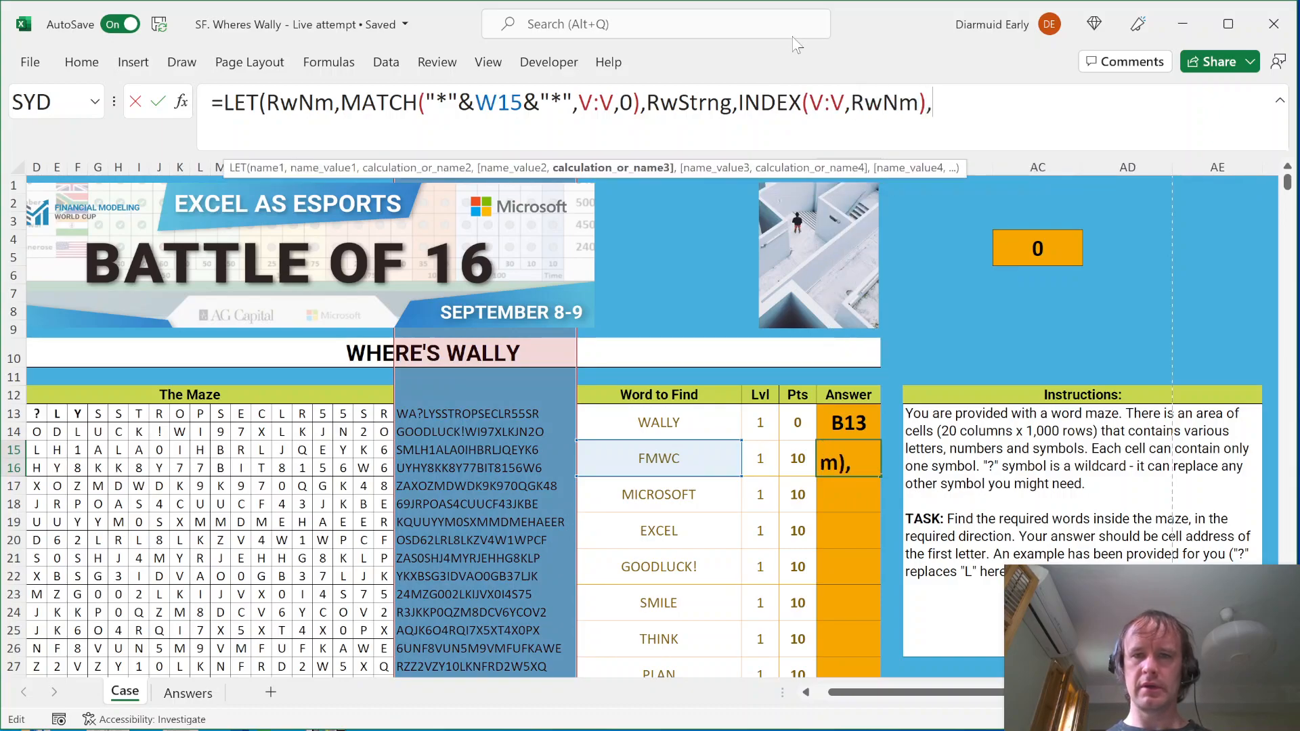
pyautogui.write('rwst')
pyautogui.press('Tab')
pyautogui.write(')')
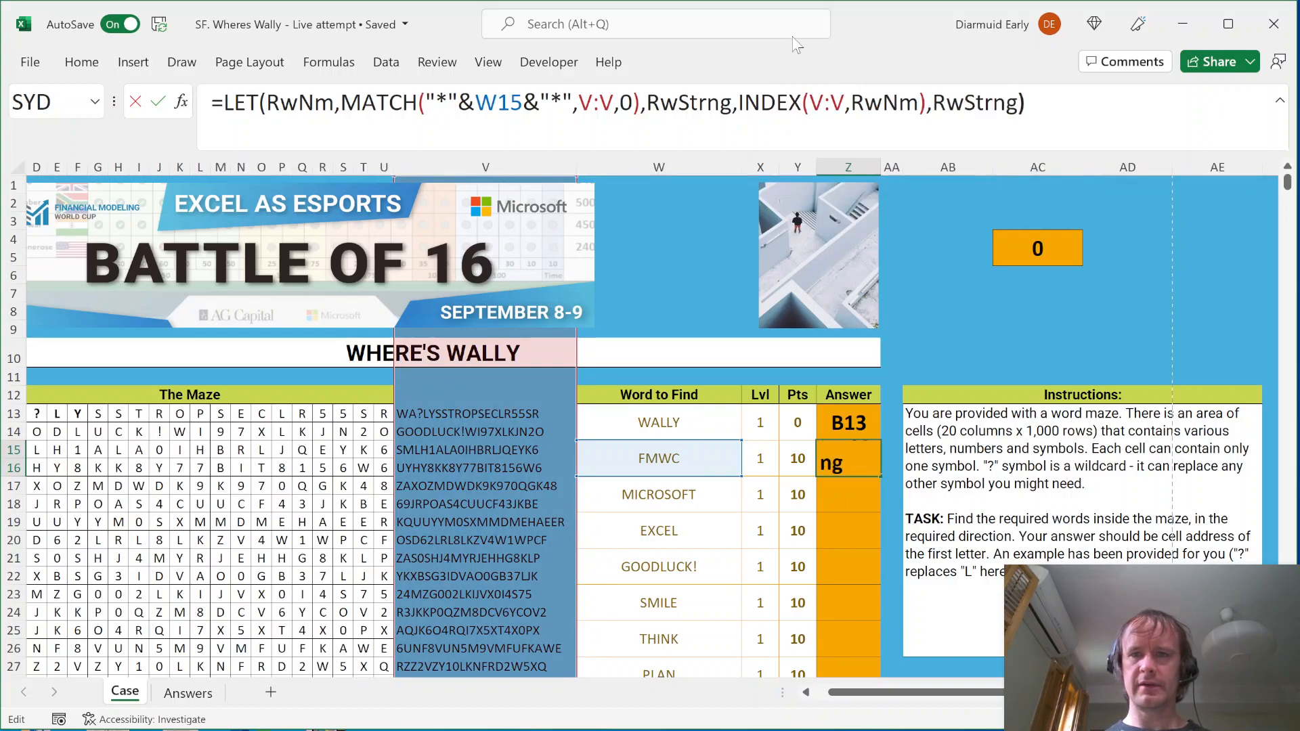
pyautogui.press('Return')
# Autofit column Z to read the returned row text and undo the width change
pyautogui.press('Up')
pyautogui.hotkey('alt', 'h')
pyautogui.press('o')
pyautogui.press('i')
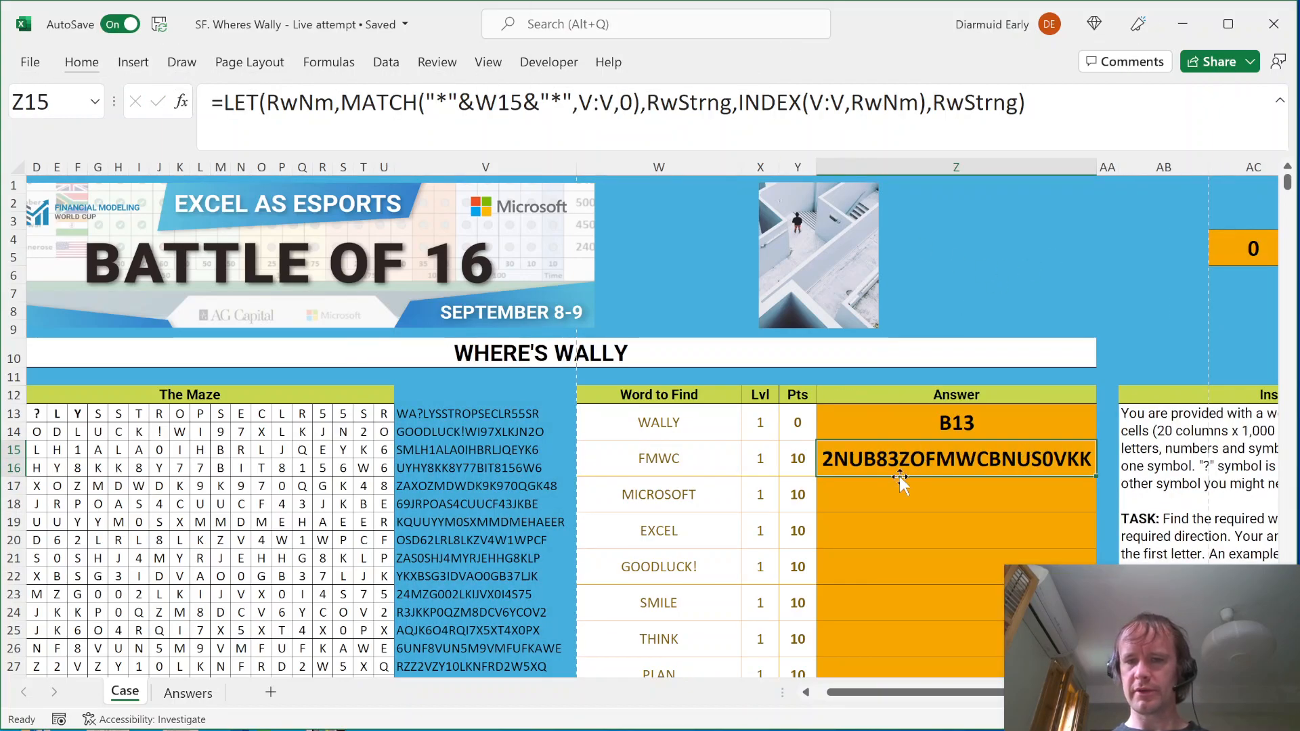
pyautogui.hotkey('ctrl', 'z')
# Replace the final RwStrng in Z15's LET formula with a variable StrMat defined as SEARCH(W15,RwStrng)
pyautogui.click(985, 102)
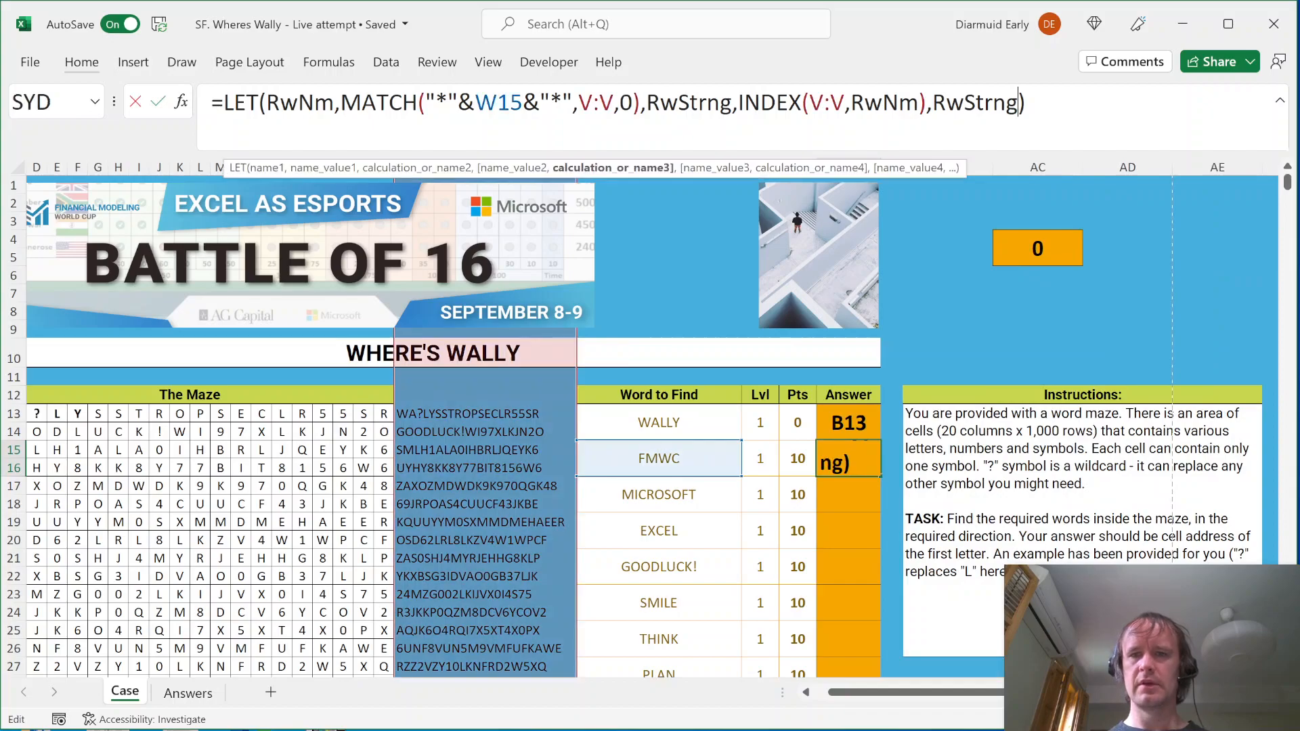
pyautogui.doubleClick(984, 103)
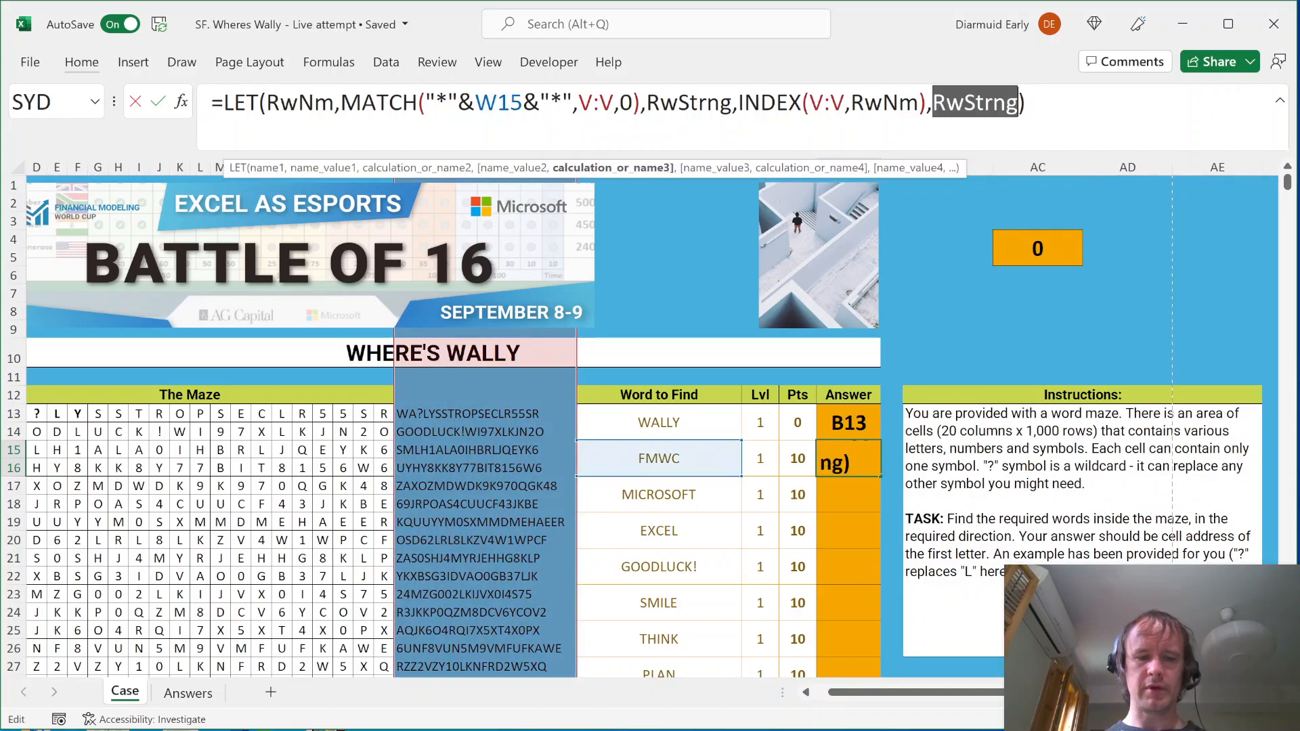
pyautogui.write('StrM')
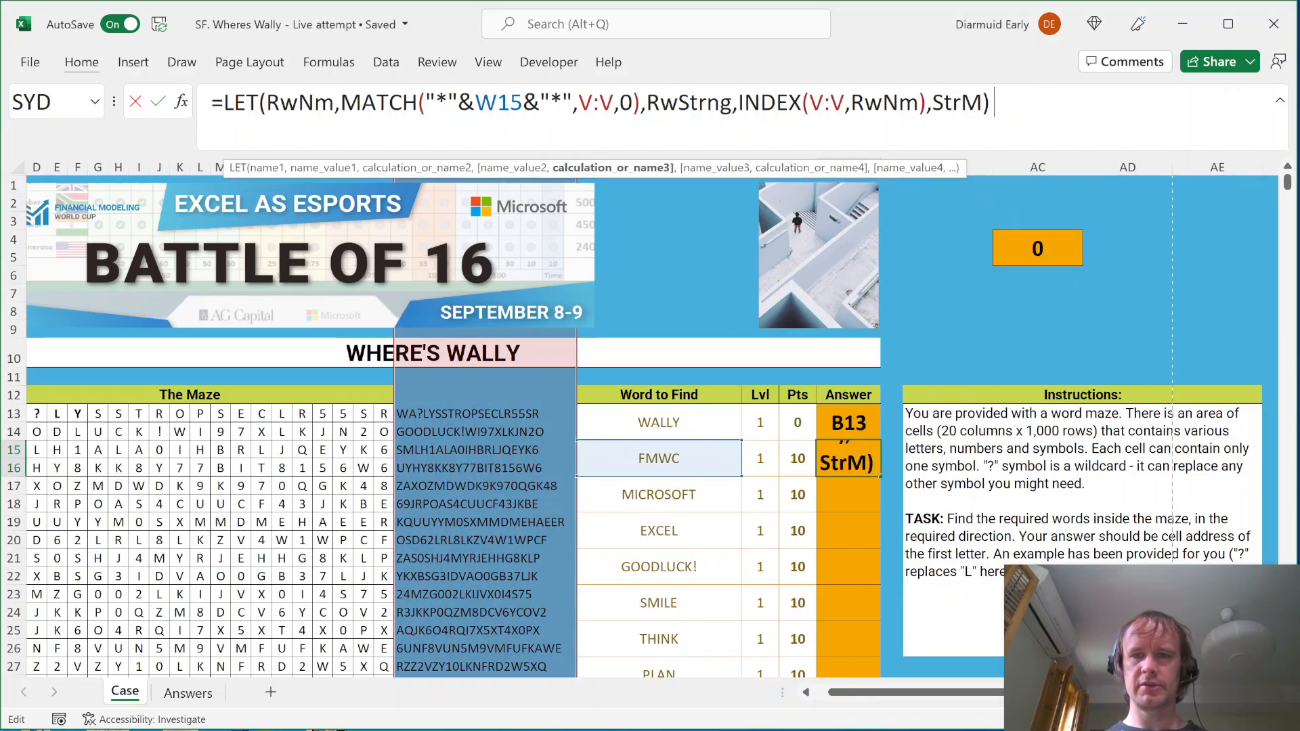
pyautogui.write('at,sea')
pyautogui.press('Tab')
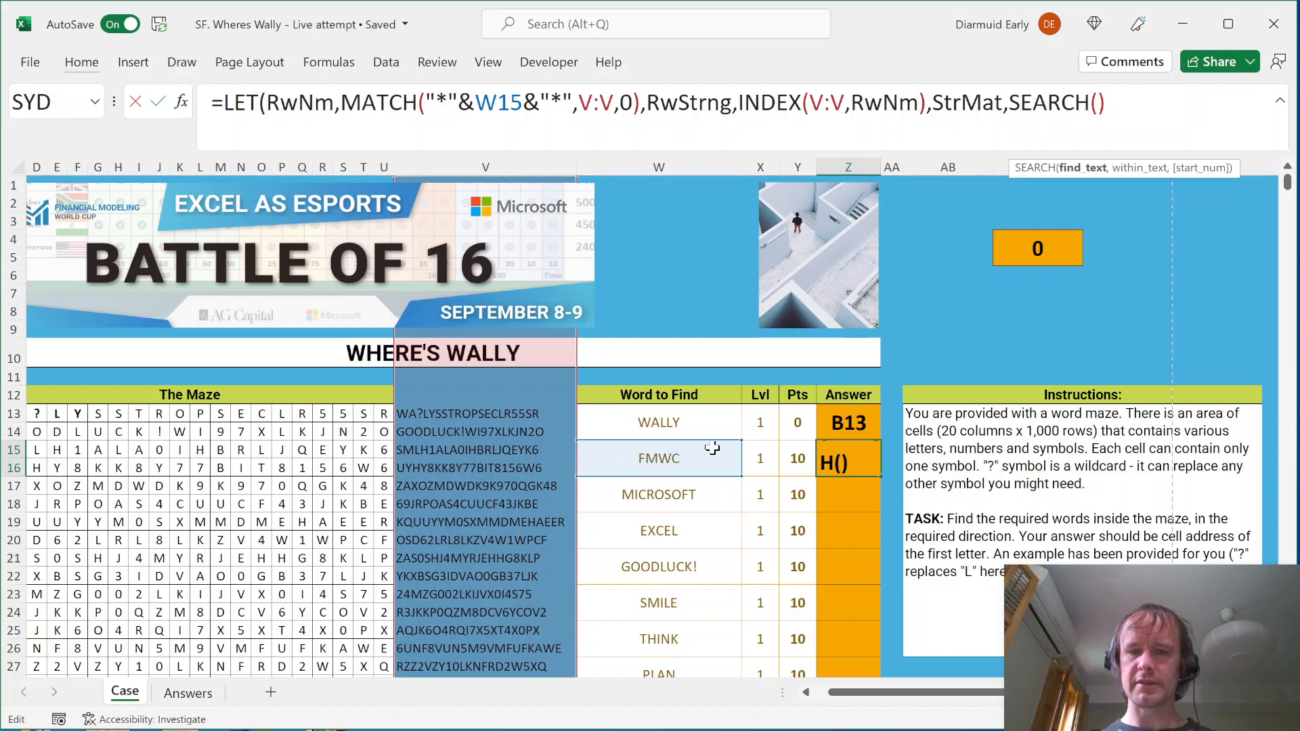
pyautogui.click(670, 455)
pyautogui.write(',')
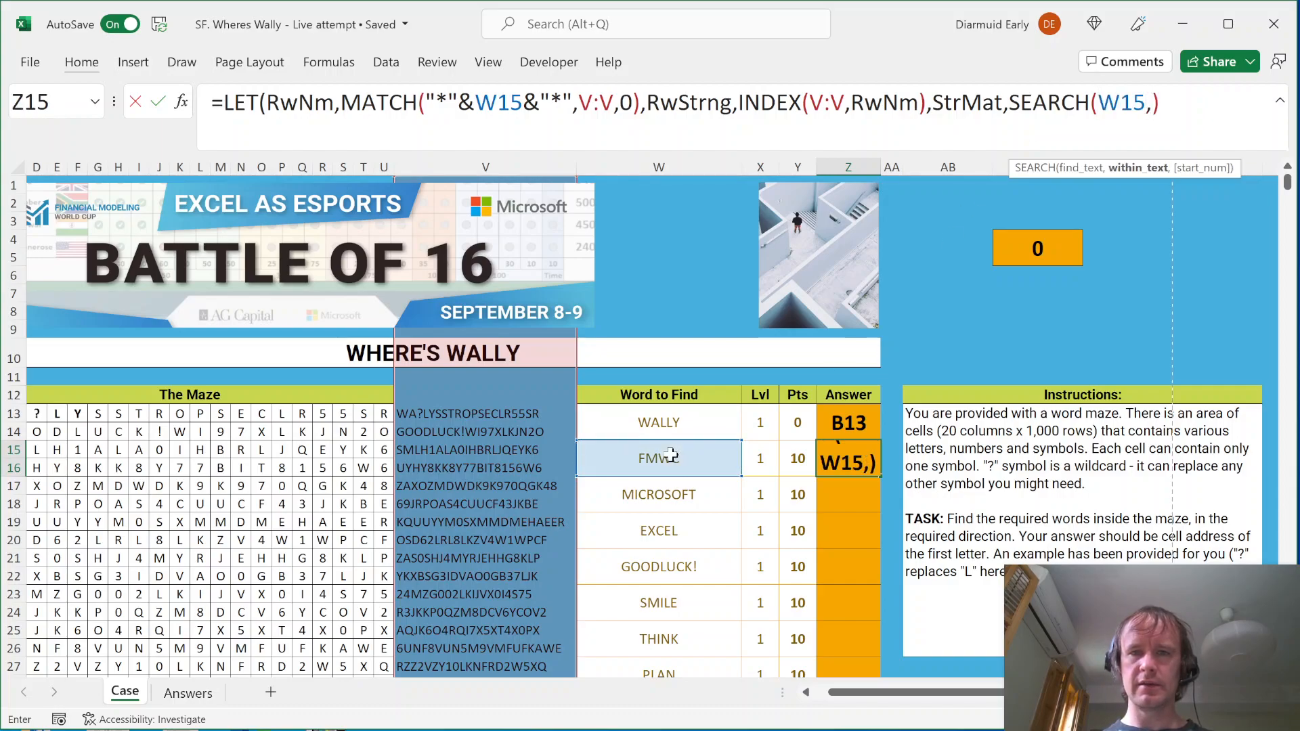
pyautogui.write('str')
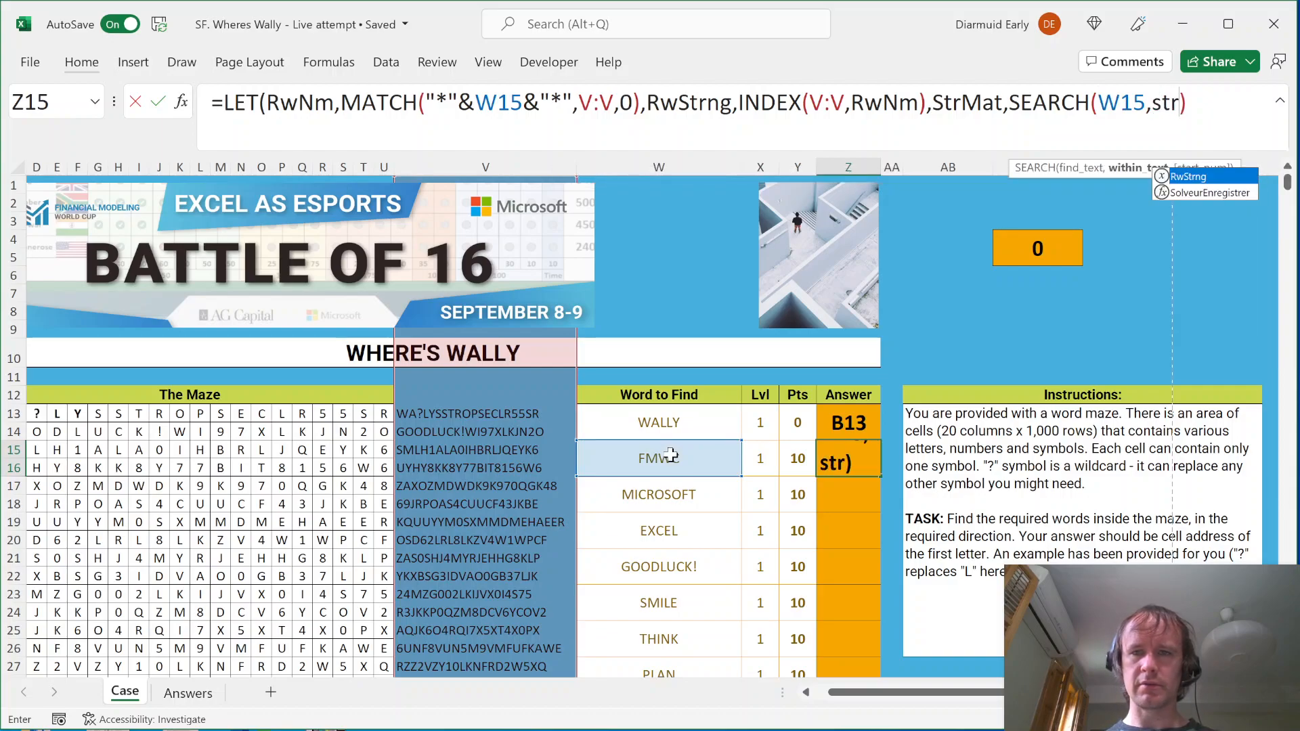
pyautogui.press('BackSpace')
pyautogui.press('BackSpace')
pyautogui.press('BackSpace')
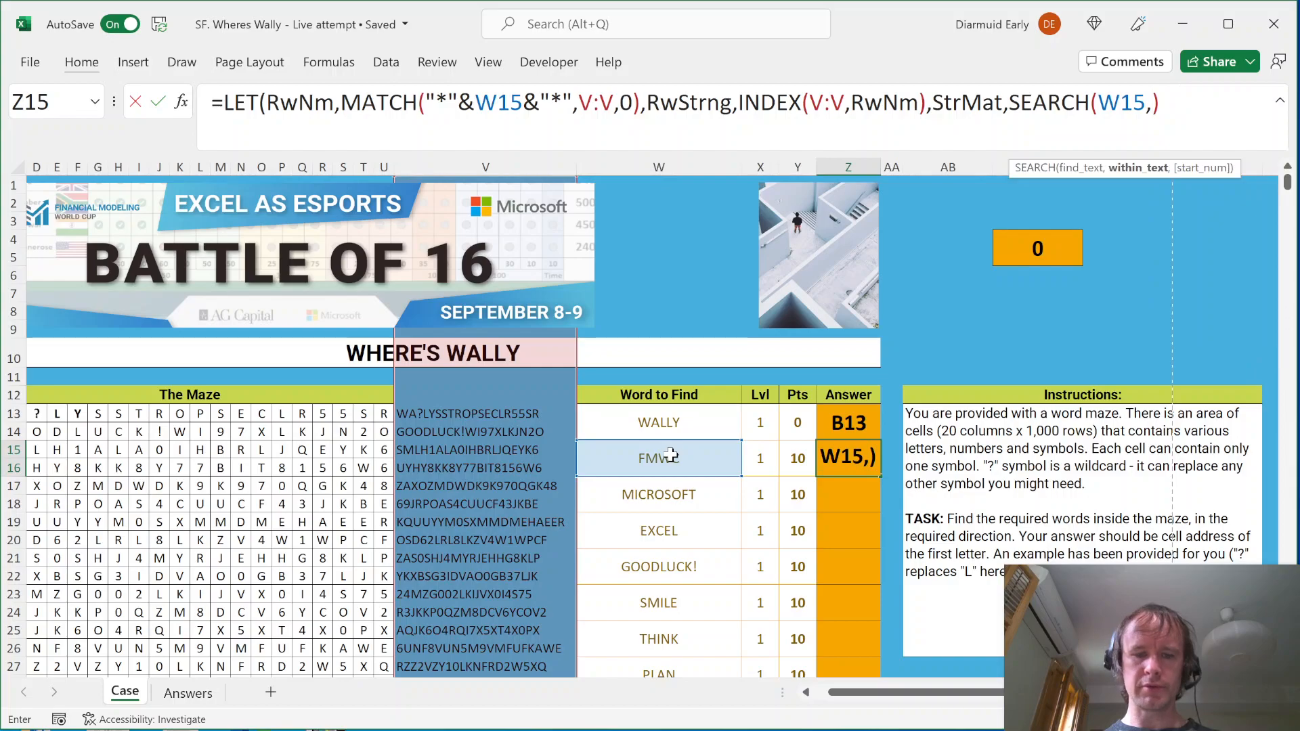
pyautogui.write('rwst')
pyautogui.press('Tab')
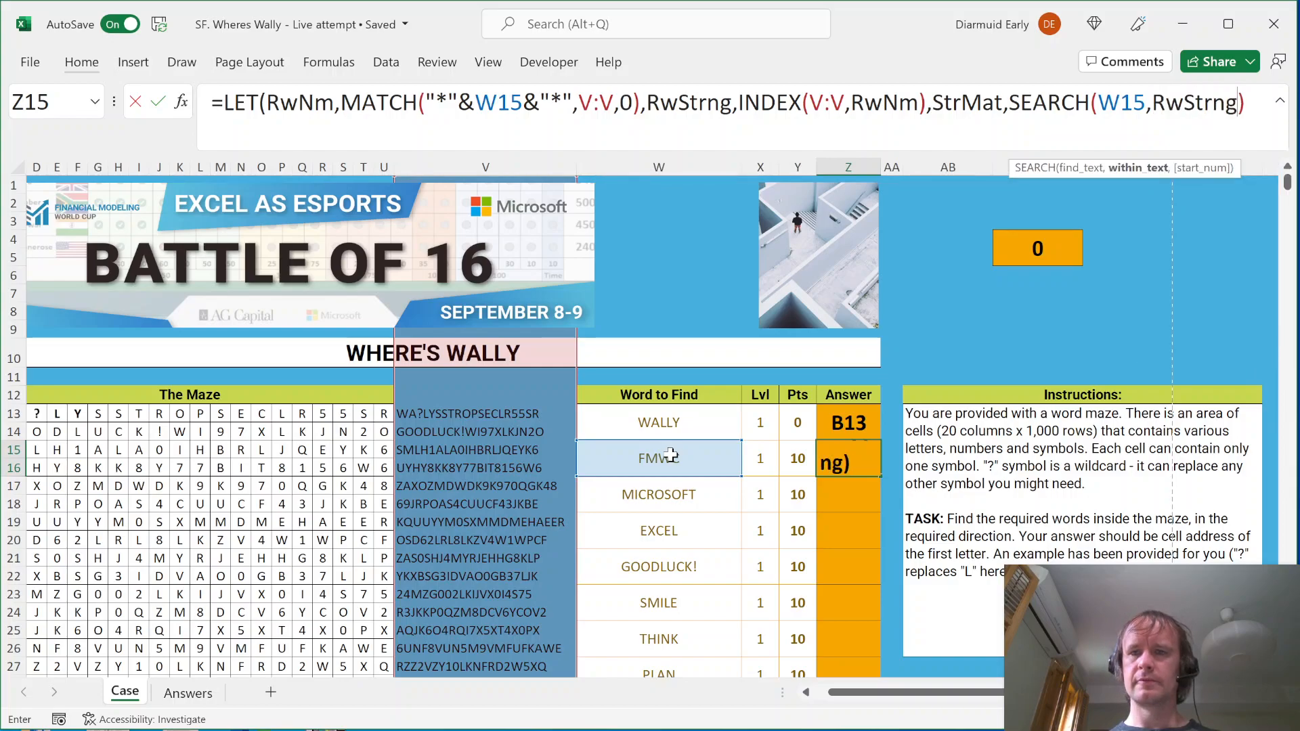
# Finish the LET formula in Z15 so that it returns StrMat
pyautogui.write('),str')
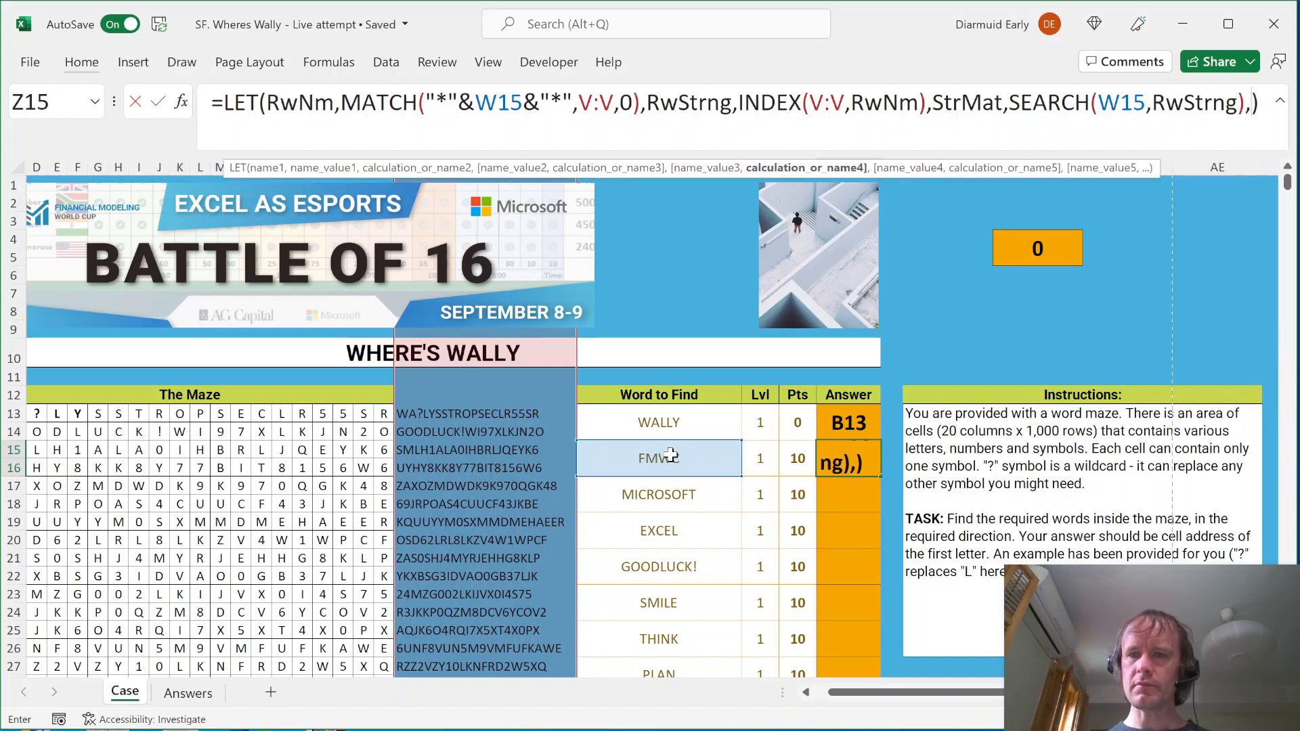
pyautogui.press('Tab')
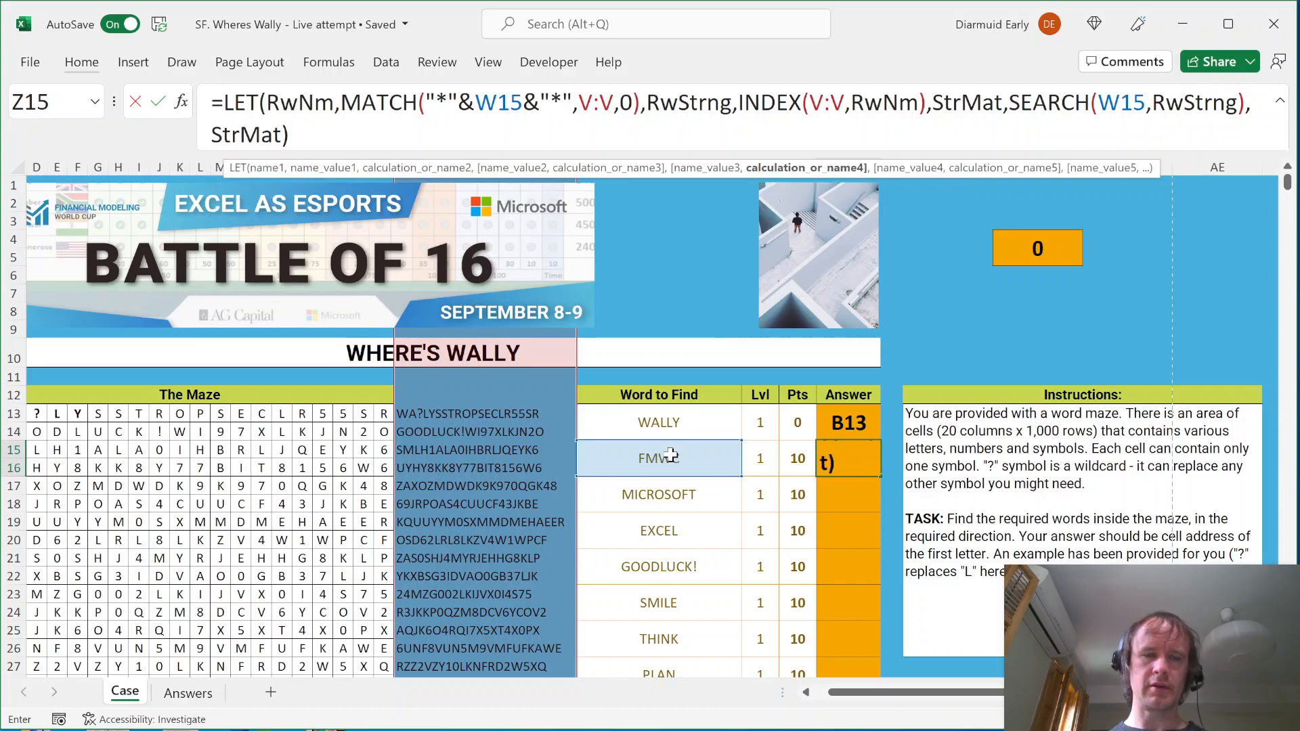
pyautogui.press('Return')
pyautogui.press('Up')
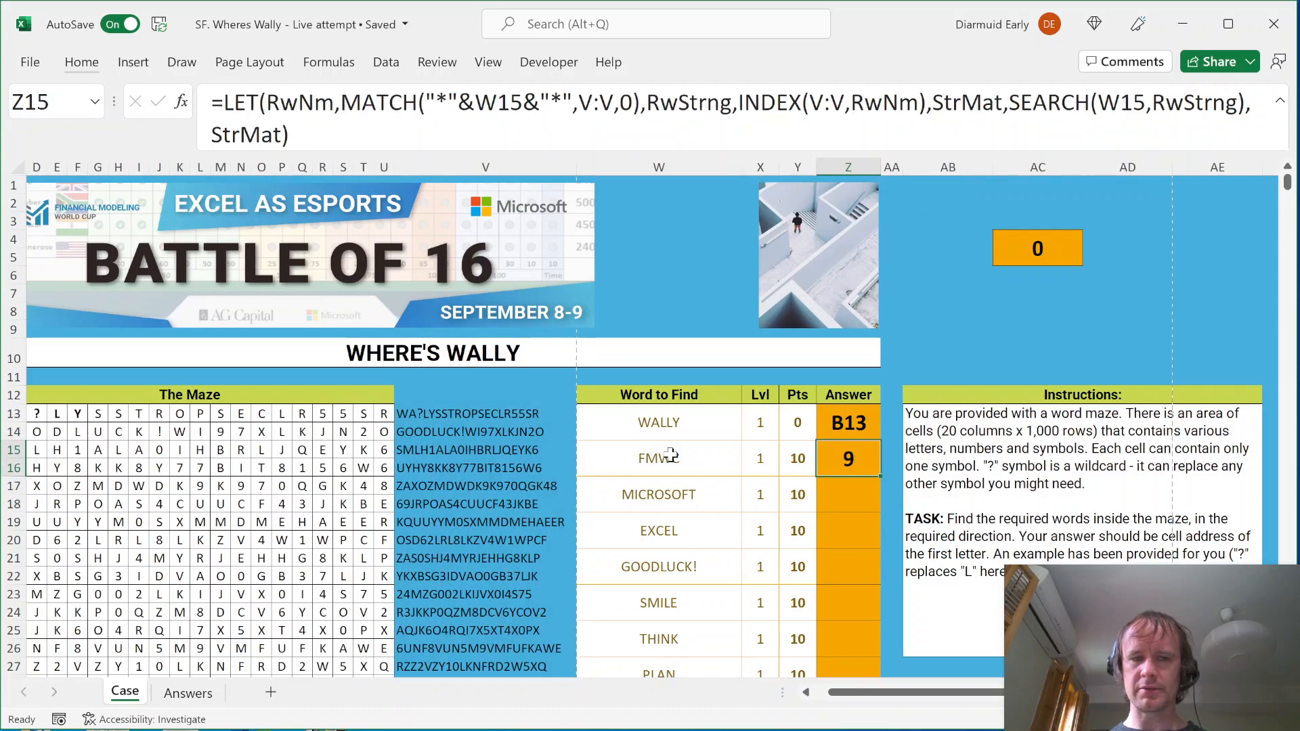
# Go to row 608 and count the cells from B608 to J608 to check FMWC's position in the row
pyautogui.click(138, 432)
pyautogui.click(42, 102)
pyautogui.write('i608')
pyautogui.press('Return')
pyautogui.press('Left')
pyautogui.press('Home')
pyautogui.press('Right')
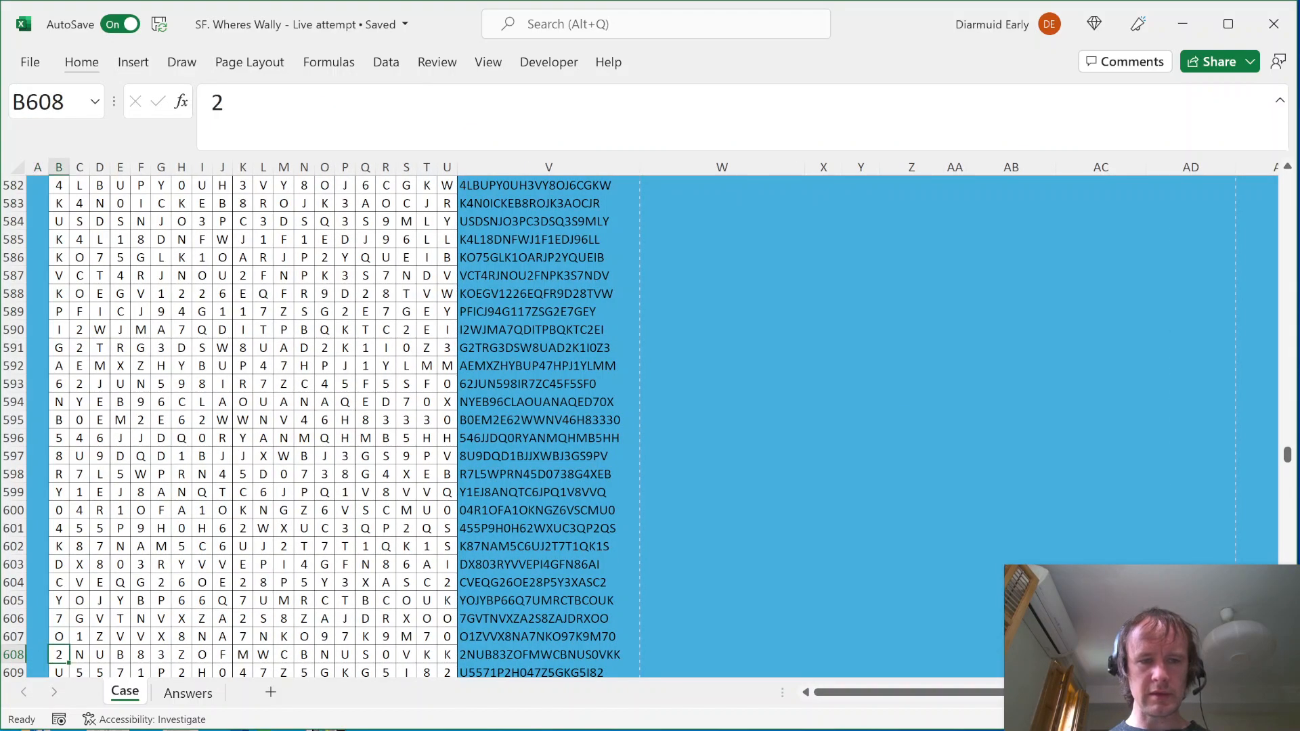
pyautogui.hotkey('shift', 'Right')
pyautogui.hotkey('shift', 'Right')
pyautogui.hotkey('shift', 'Right')
pyautogui.hotkey('shift', 'Right')
pyautogui.hotkey('shift', 'Right')
pyautogui.hotkey('shift', 'Right')
pyautogui.hotkey('shift', 'Right')
pyautogui.hotkey('shift', 'Right')
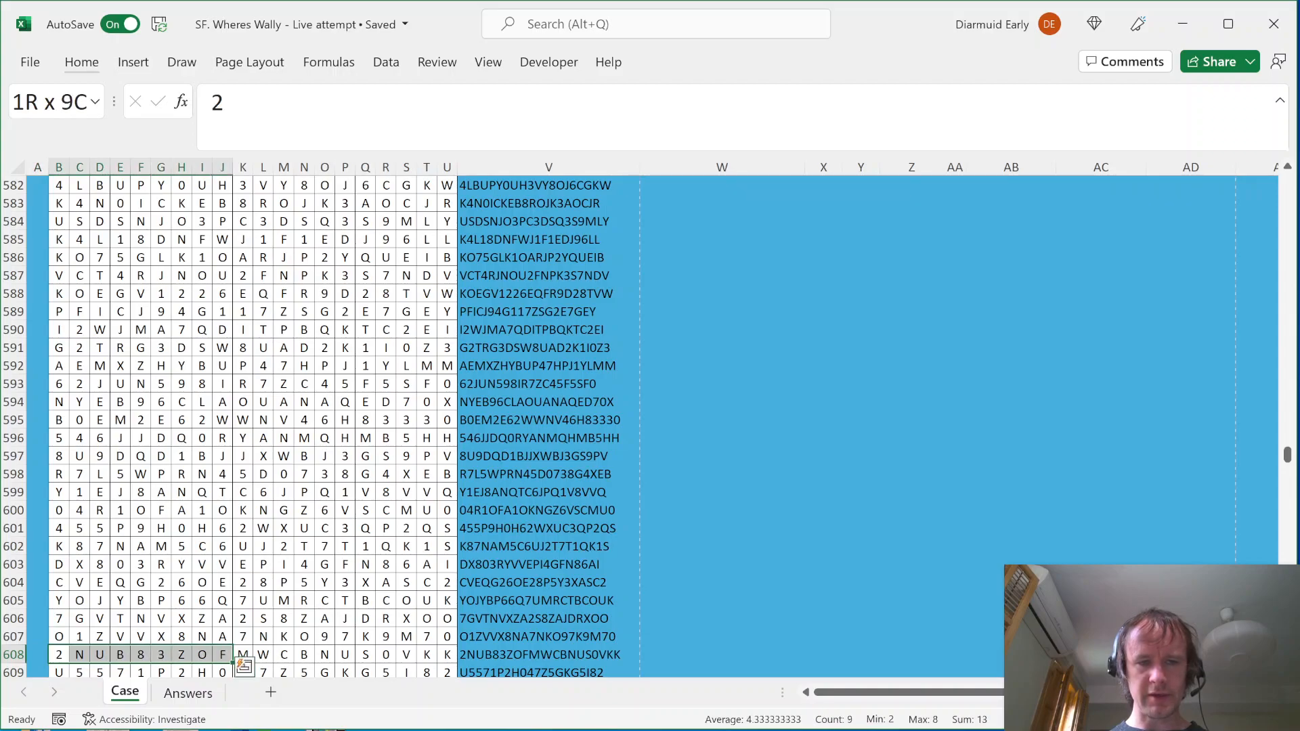
pyautogui.hotkey('shift', 'Tab')
pyautogui.hotkey('shift', 'BackSpace')
pyautogui.hotkey('ctrl', 'shift', 'Left')
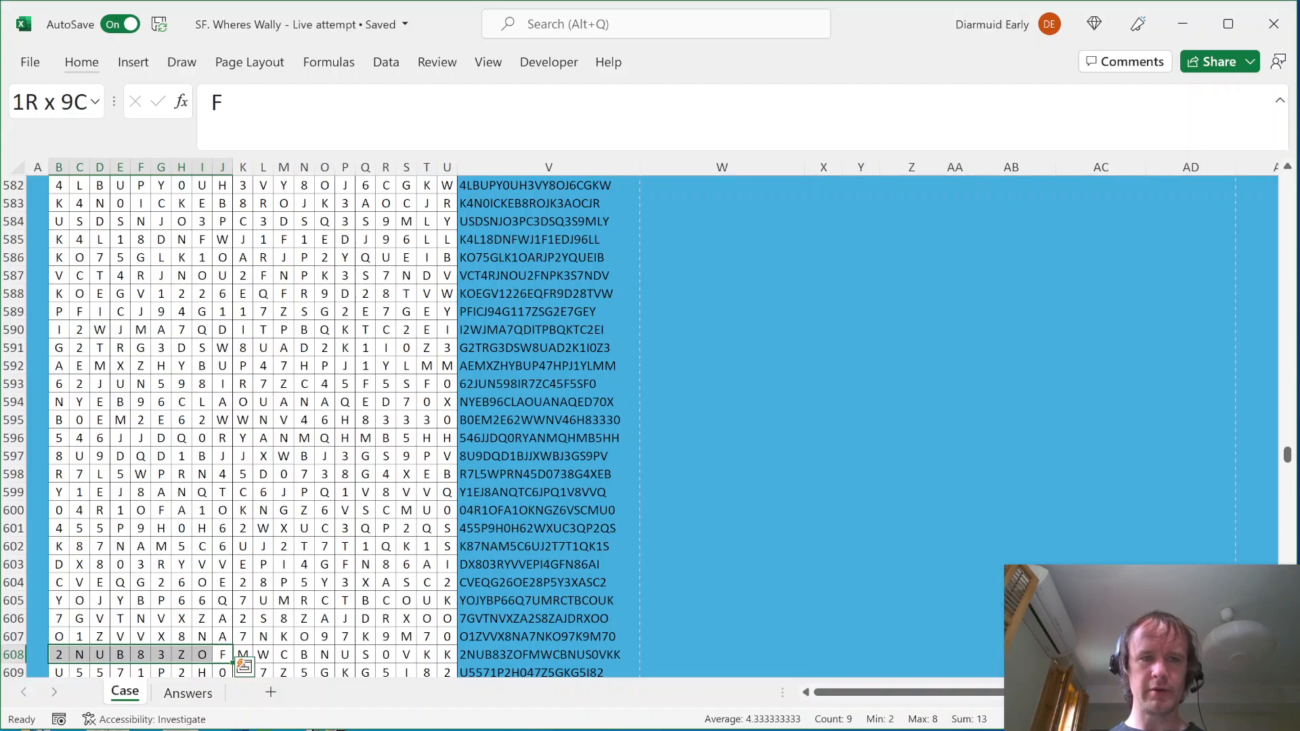
# Return to the top of the sheet and compare column J with column A by selecting columns A through J
pyautogui.hotkey('shift', 'BackSpace')
pyautogui.hotkey('ctrl', 'Up')
pyautogui.hotkey('ctrl', 'Up')
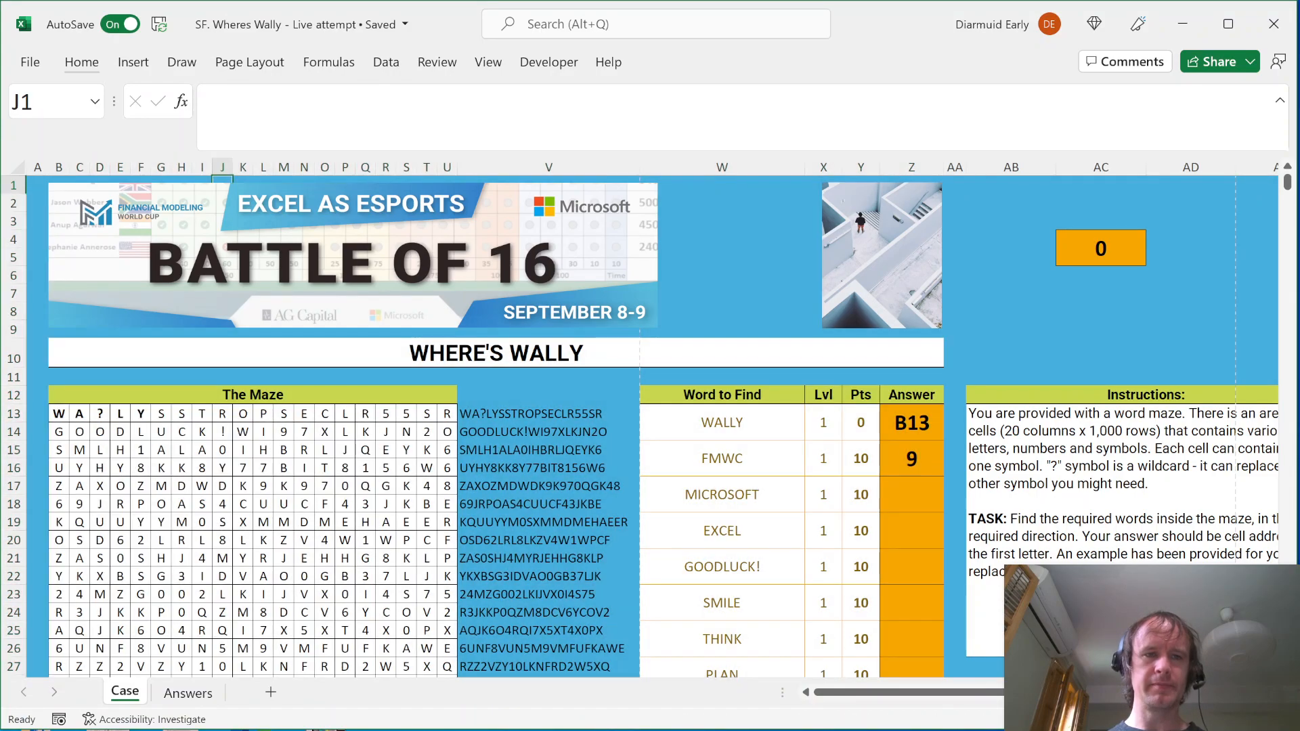
pyautogui.click(222, 167)
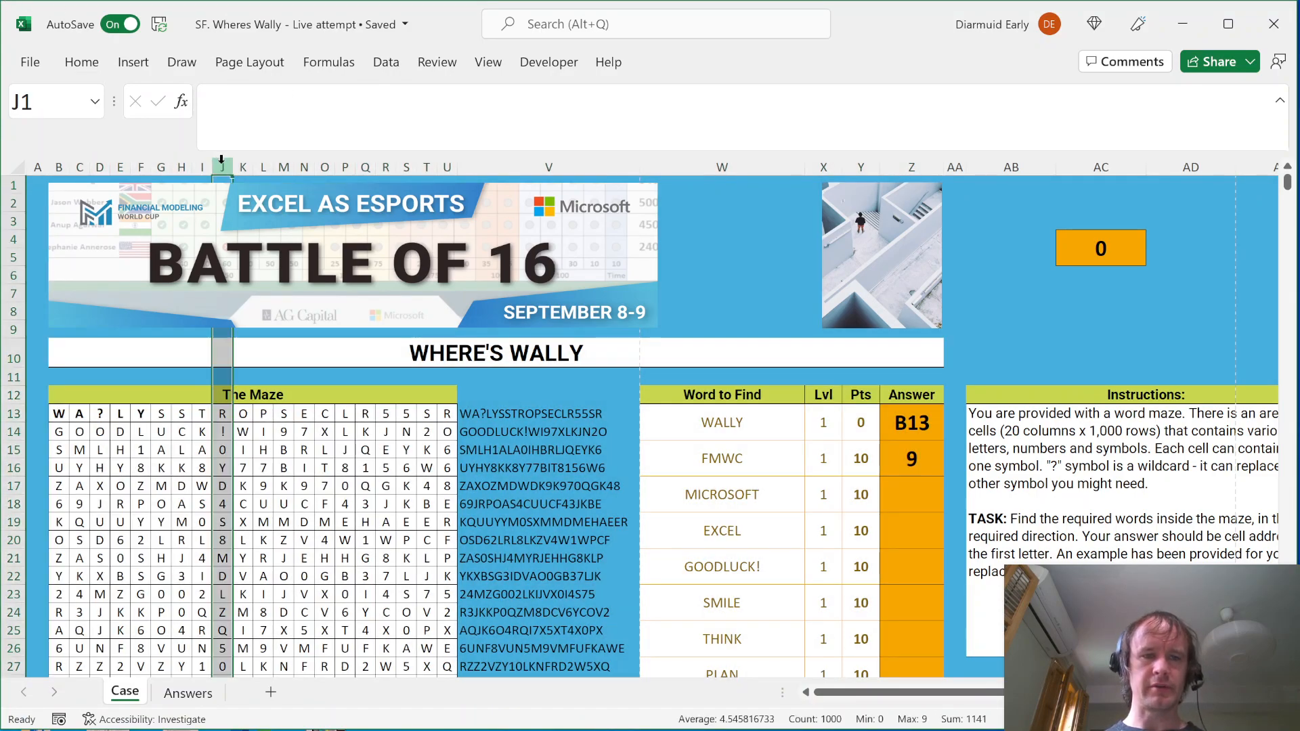
pyautogui.click(37, 168)
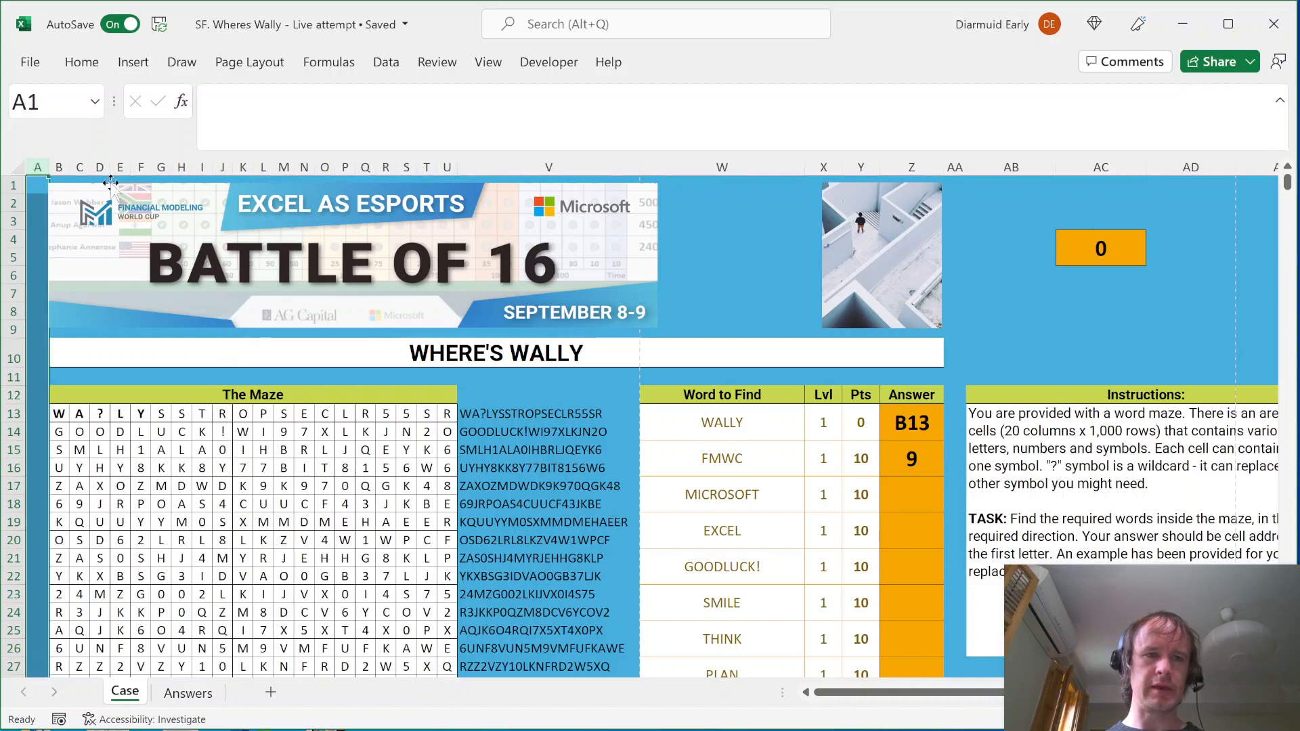
pyautogui.click(222, 167)
pyautogui.moveTo(37, 166); pyautogui.dragTo(216, 150)
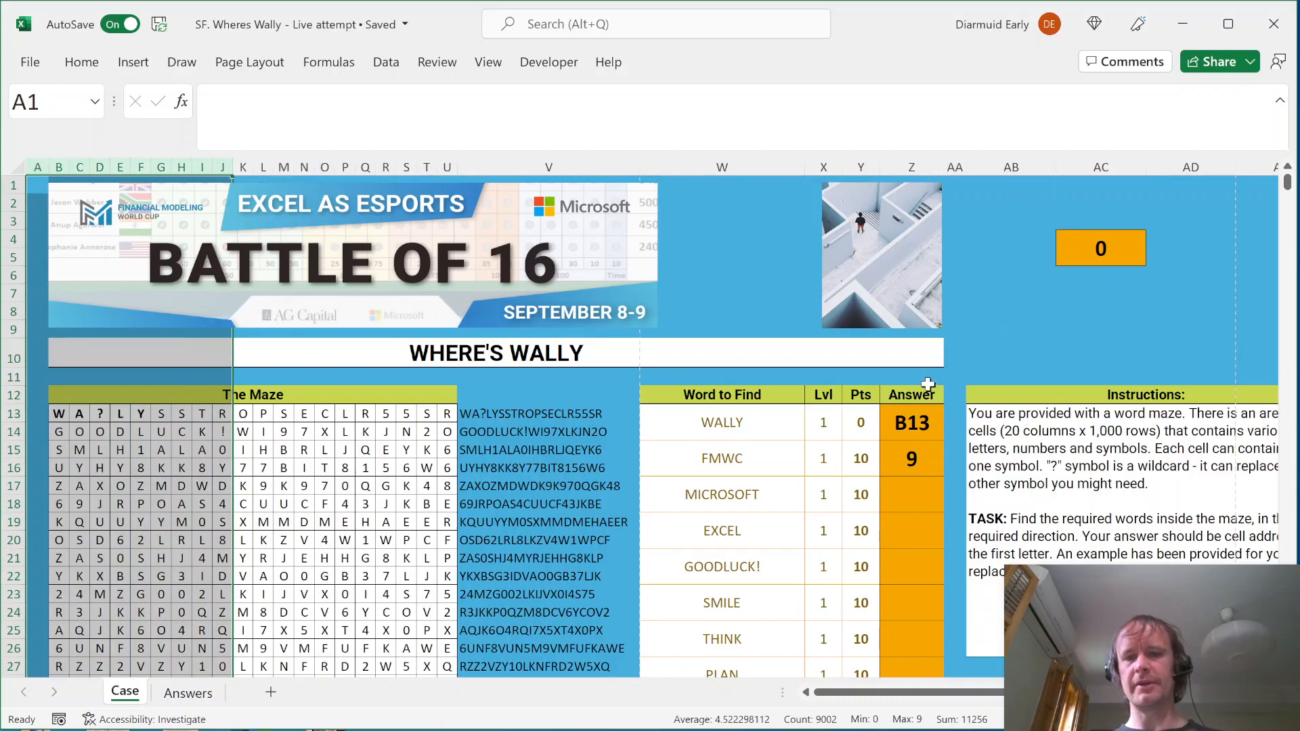
# Enter A in cell AB7 and the formula =CODE(AB7) in AC7 to get the letter's character code
pyautogui.click(1000, 292)
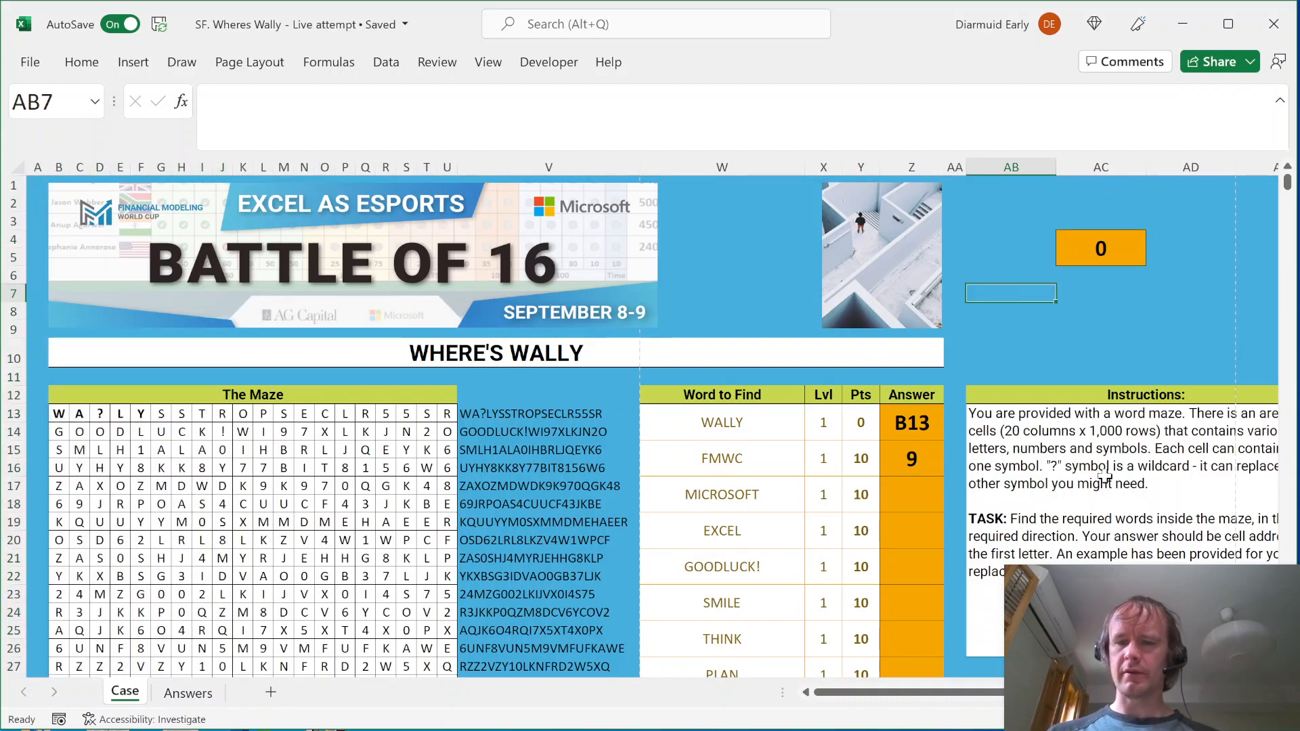
pyautogui.write('A')
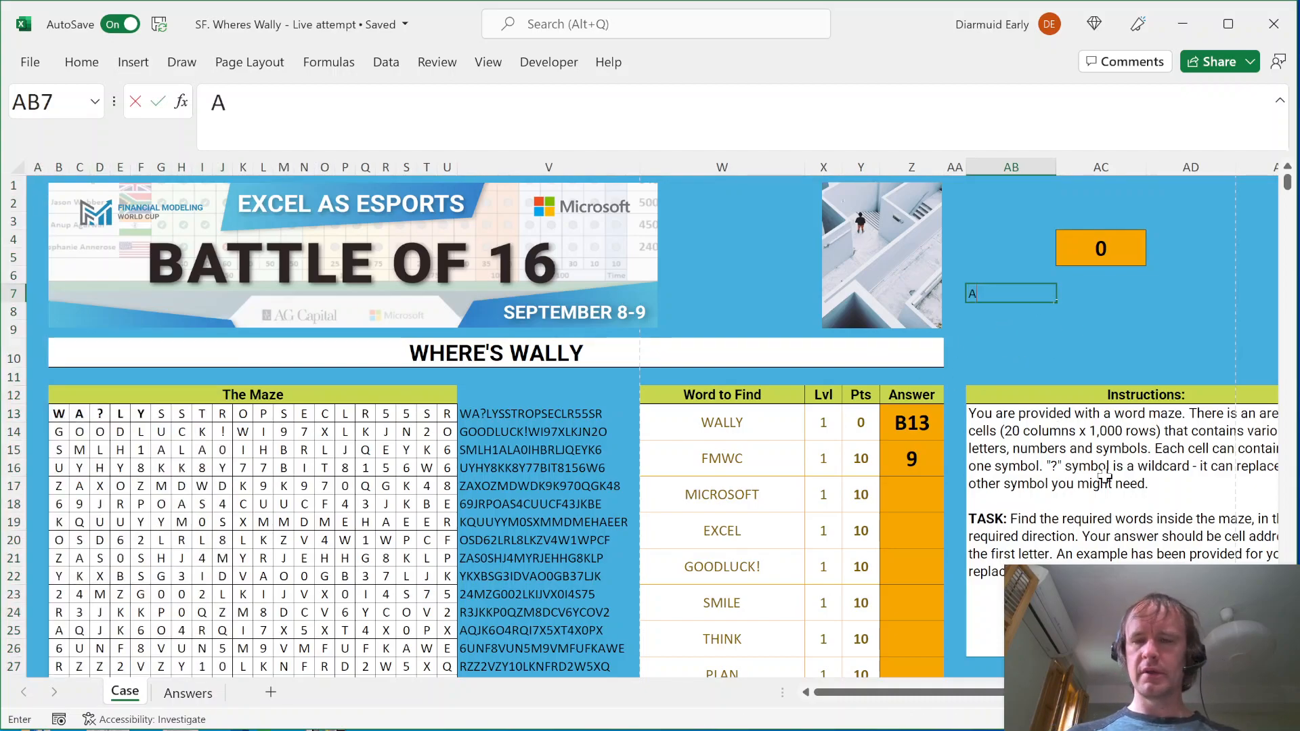
pyautogui.press('Tab')
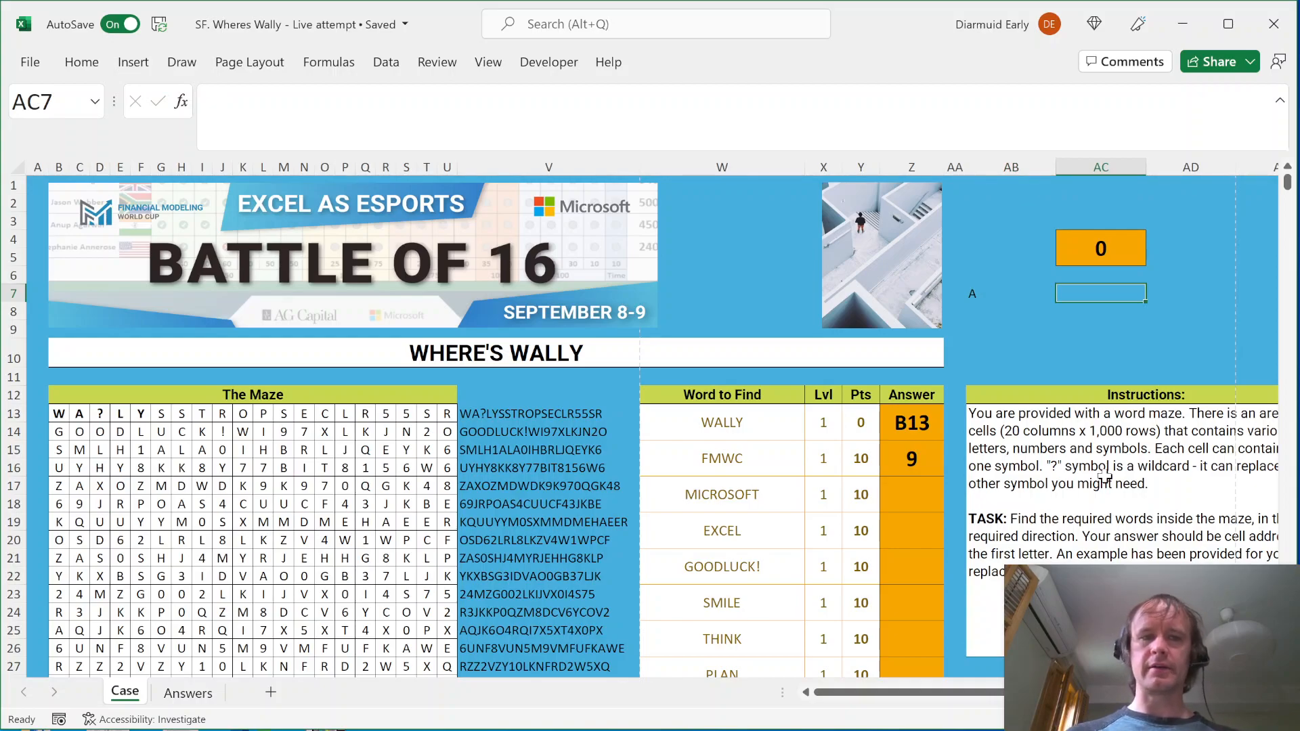
pyautogui.write('=')
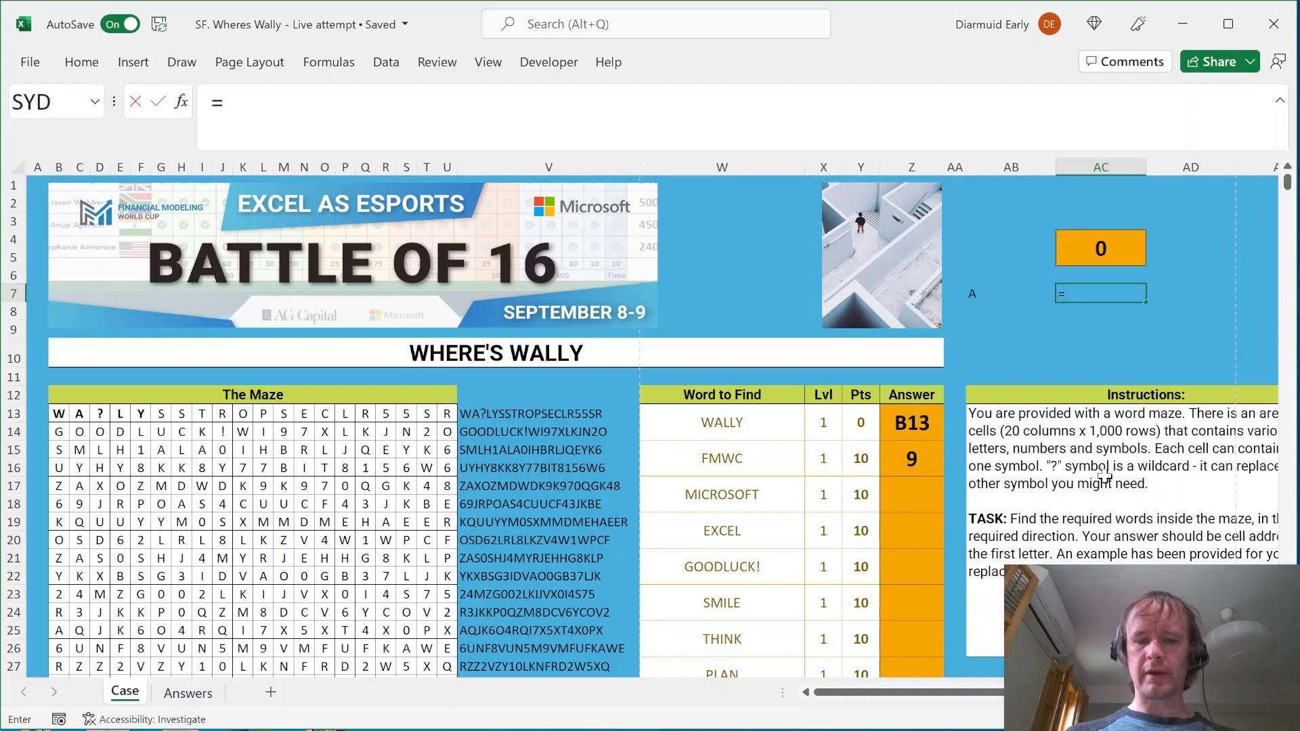
pyautogui.write('CODE(')
pyautogui.press('Left')
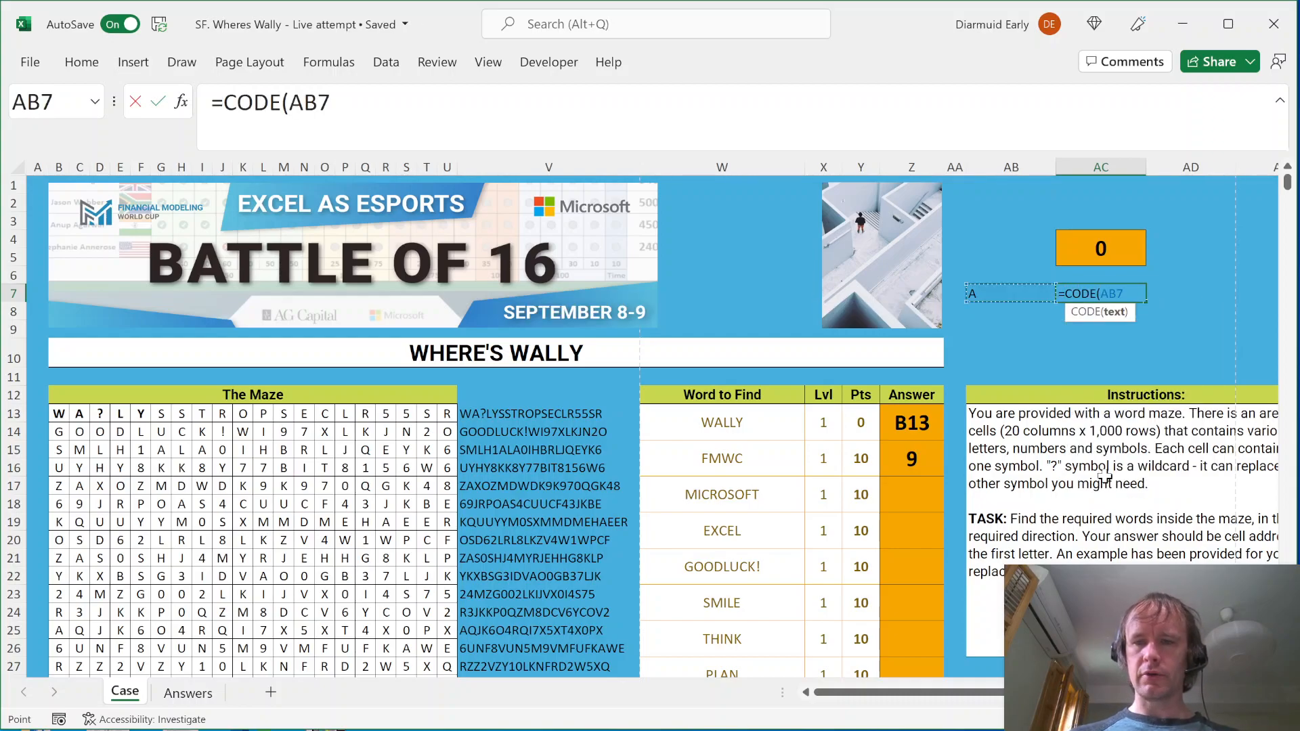
pyautogui.write(')')
pyautogui.press('Return')
pyautogui.press('Up')
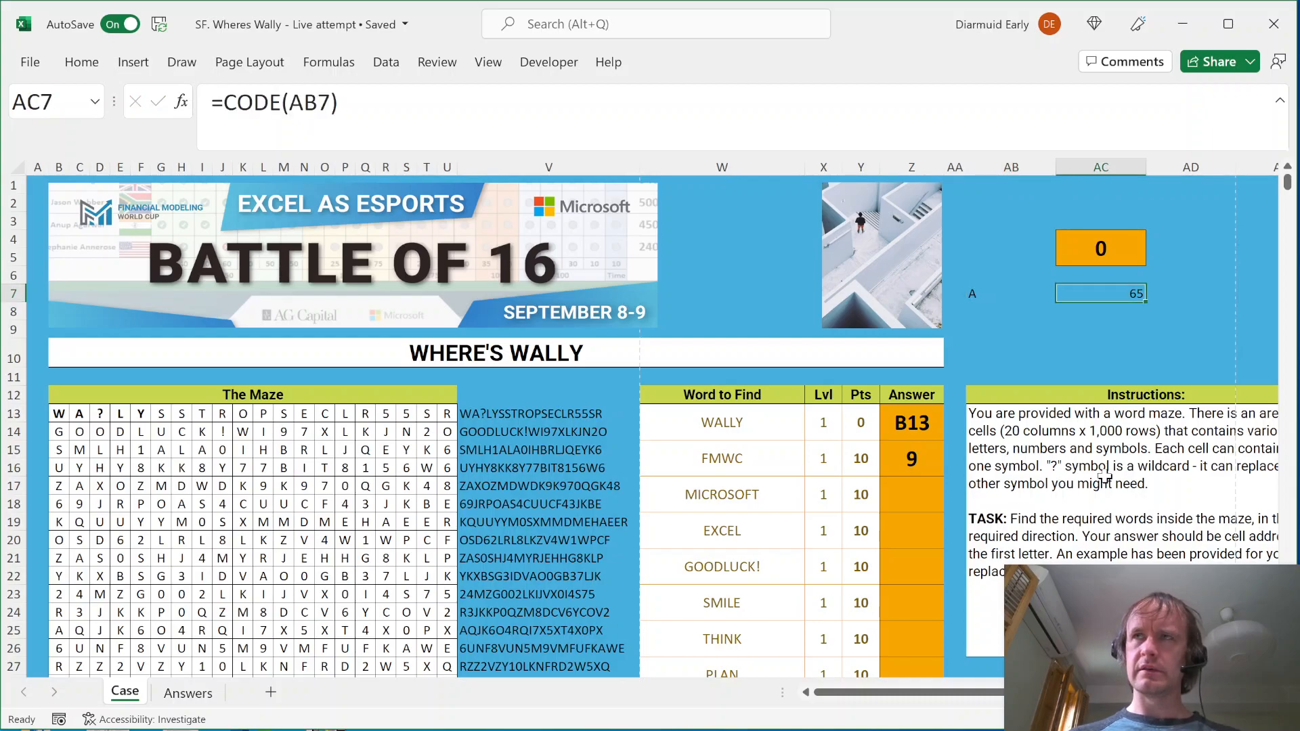
# Enter =CHAR(AC7) in AD7 to convert the character code back to a letter
pyautogui.press('Right')
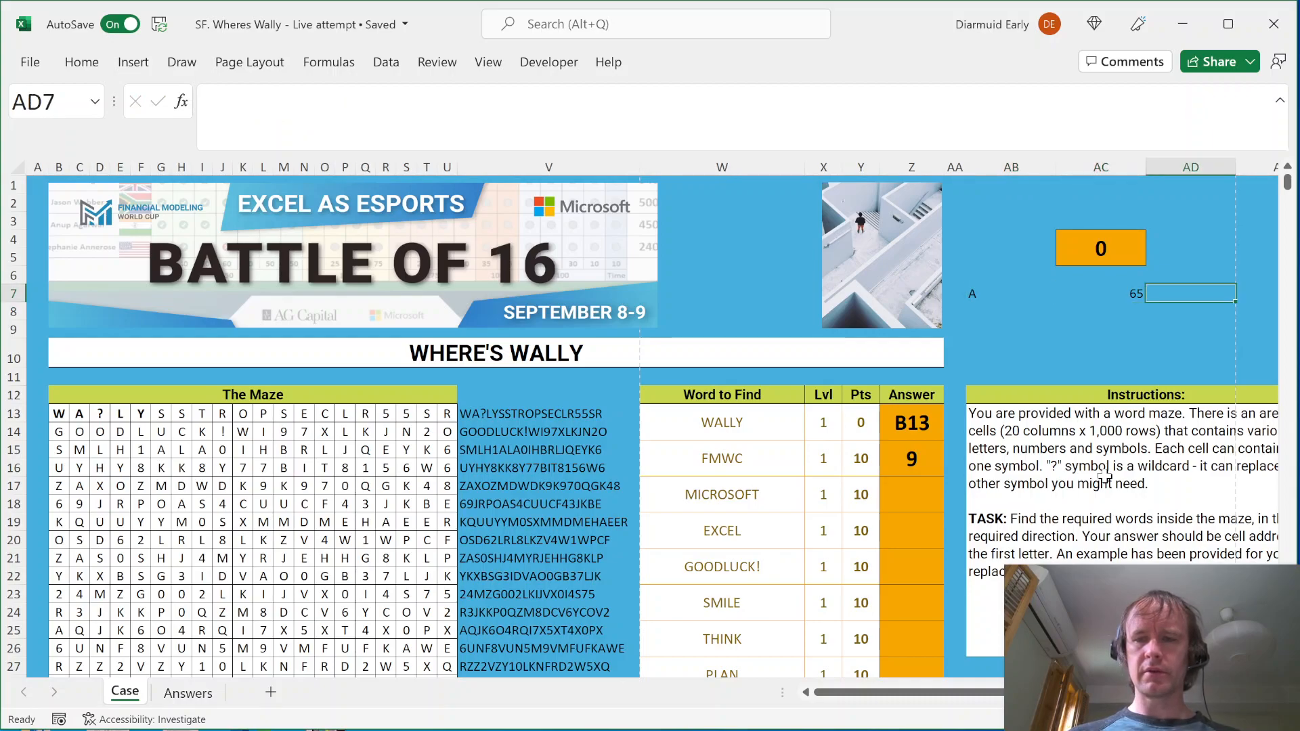
pyautogui.press('Left')
pyautogui.press('Left')
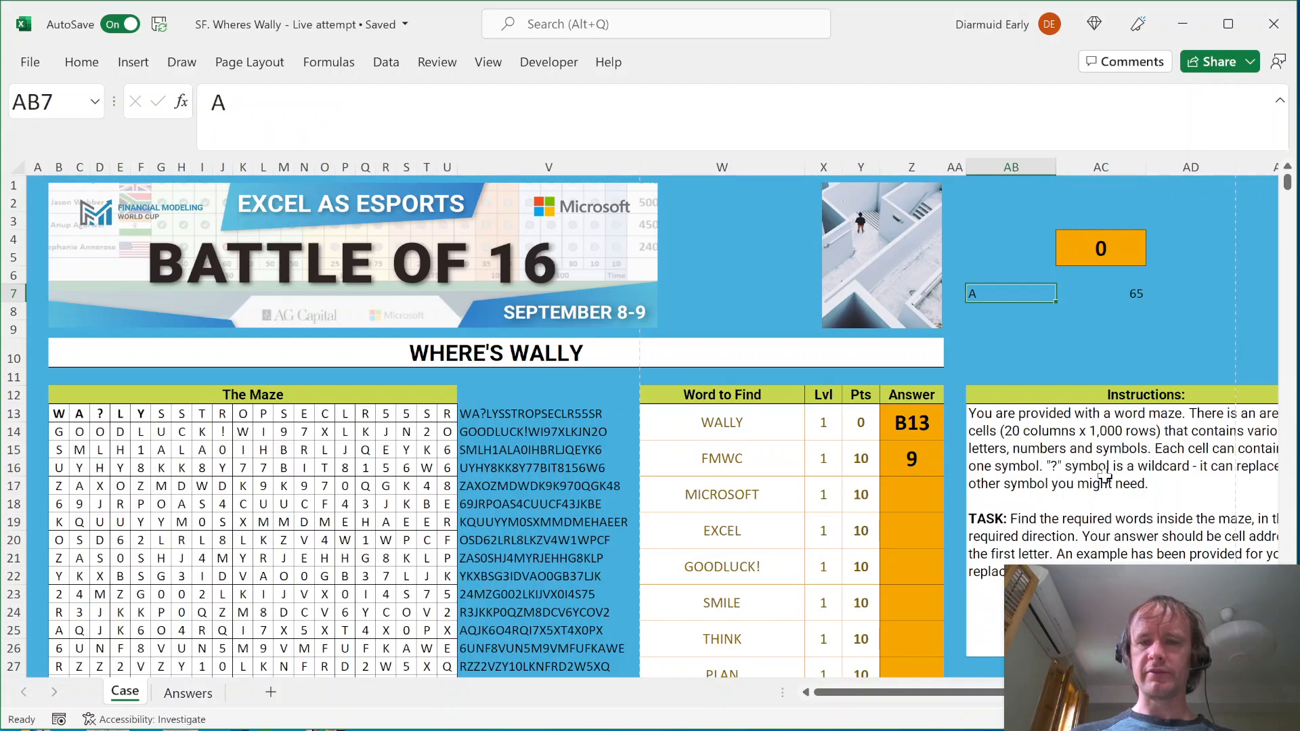
pyautogui.press('Right')
pyautogui.press('Right')
pyautogui.write('=char')
pyautogui.press('Tab')
pyautogui.press('Left')
pyautogui.press('Return')
pyautogui.press('Up')
# Enter a formula in AC8 that adds 1 to the character code in AC7
pyautogui.press('Left')
pyautogui.press('Left')
pyautogui.press('Down')
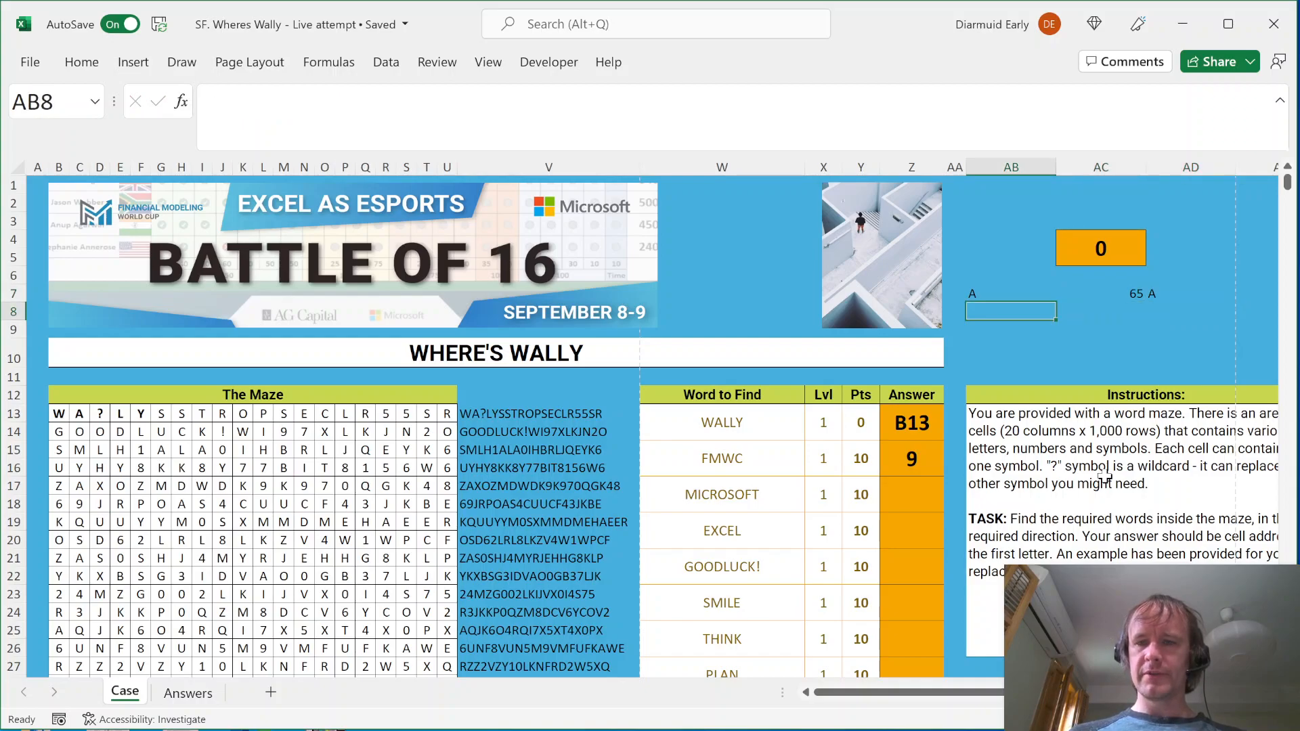
pyautogui.press('Up')
pyautogui.press('Right')
pyautogui.press('Left')
pyautogui.press('Down')
pyautogui.press('Right')
pyautogui.press('Up')
pyautogui.press('Down')
pyautogui.write('=')
pyautogui.press('Up')
pyautogui.write('+1')
pyautogui.press('Return')
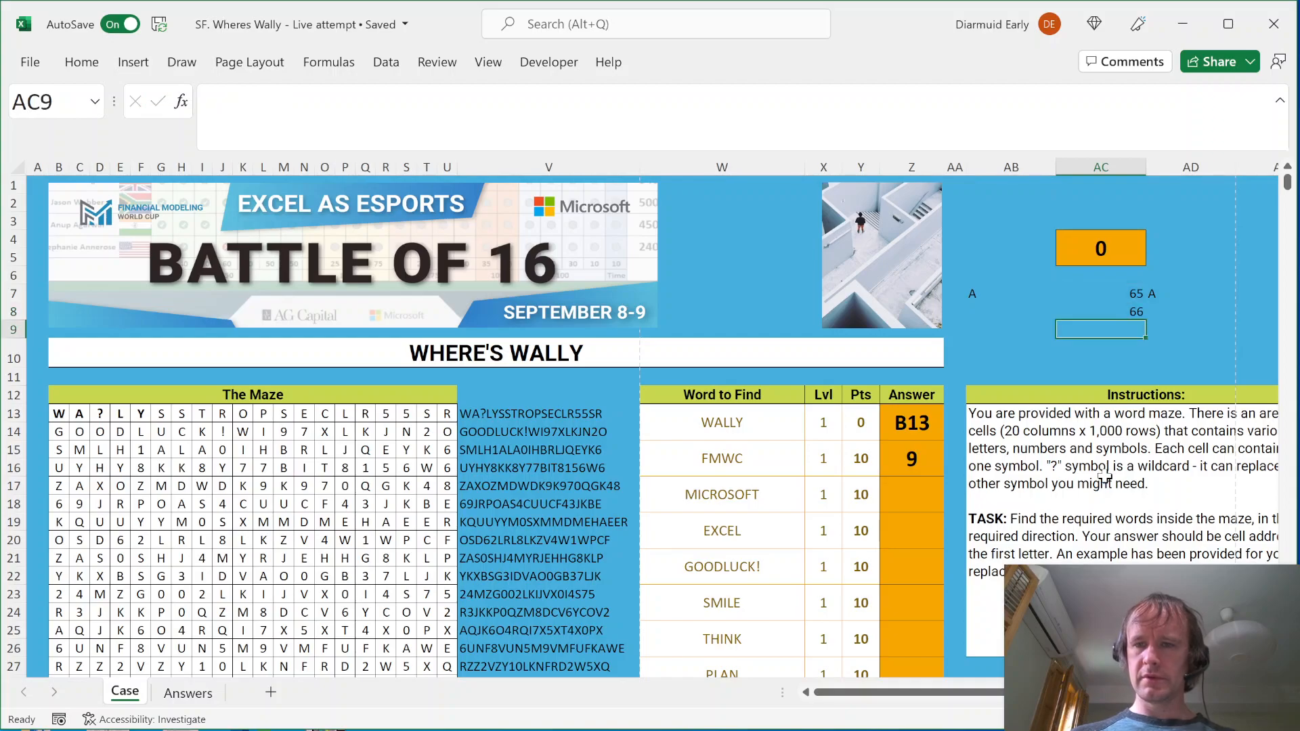
# Fill the AC8 formula down to AC10 and the CHAR formula in AD7 down to AD10, and compare codes with letters
pyautogui.press('Up')
pyautogui.hotkey('shift', 'Down')
pyautogui.hotkey('shift', 'Down')
pyautogui.hotkey('ctrl', 'd')
pyautogui.press('Up')
pyautogui.press('Right')
pyautogui.hotkey('shift', 'Down')
pyautogui.hotkey('shift', 'Down')
pyautogui.hotkey('shift', 'Down')
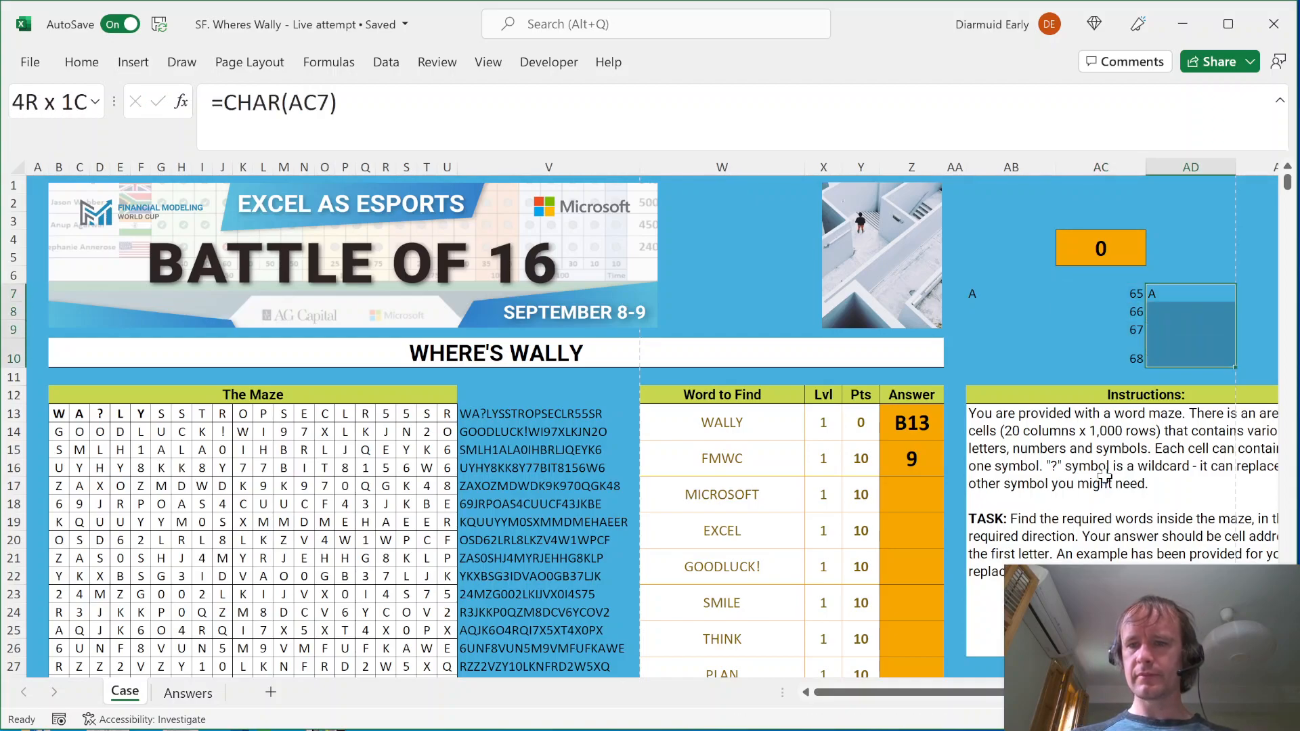
pyautogui.hotkey('ctrl', 'd')
pyautogui.press('Left')
pyautogui.press('Right')
pyautogui.press('Down')
pyautogui.press('Left')
pyautogui.press('Right')
pyautogui.press('Down')
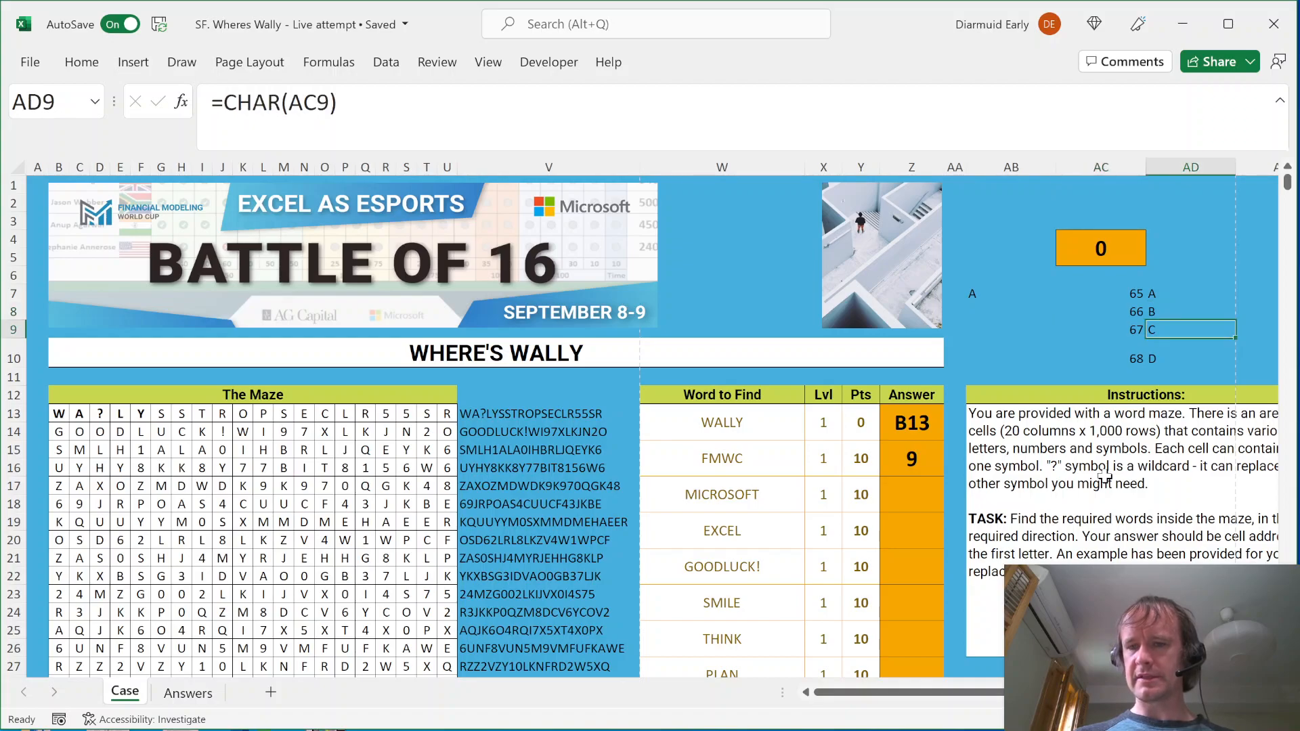
pyautogui.press('Down')
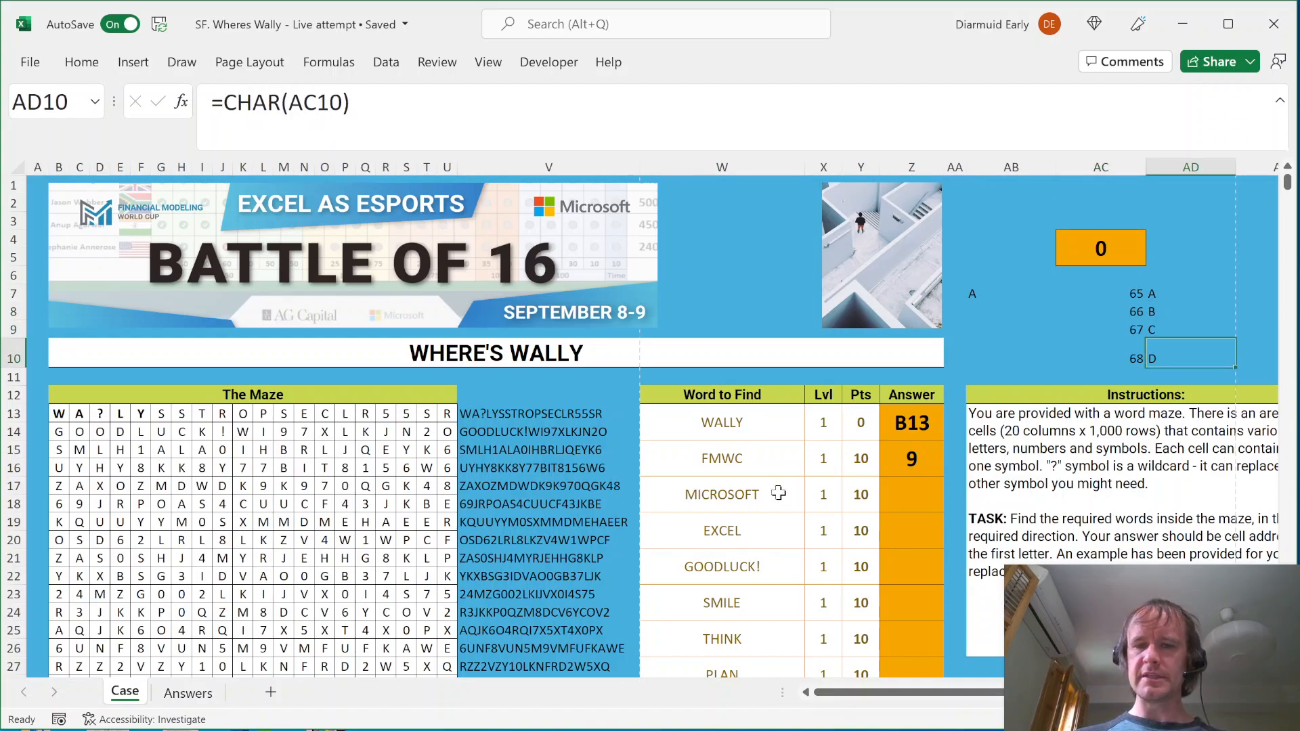
# Replace the final StrMat in Z15's LET formula with CHAR(65+StrMat)&RwNm to return the cell address
pyautogui.click(901, 461)
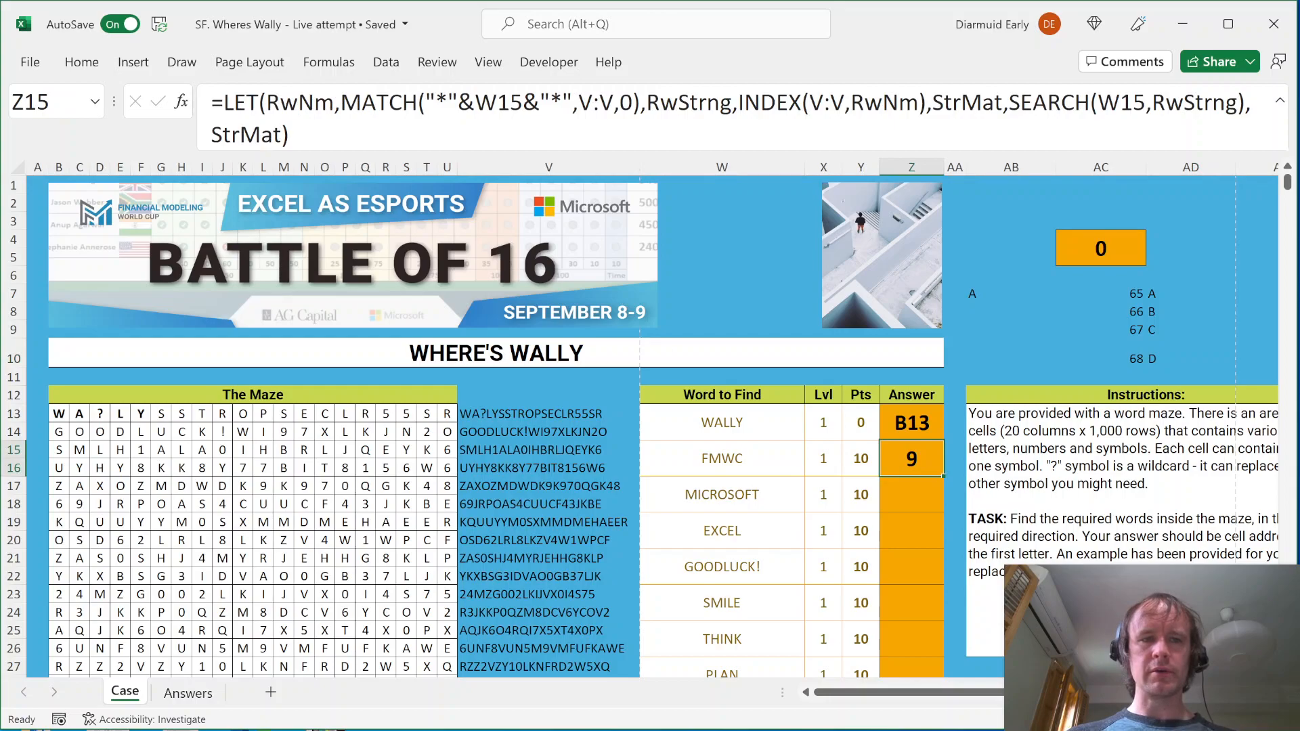
pyautogui.doubleClick(246, 134)
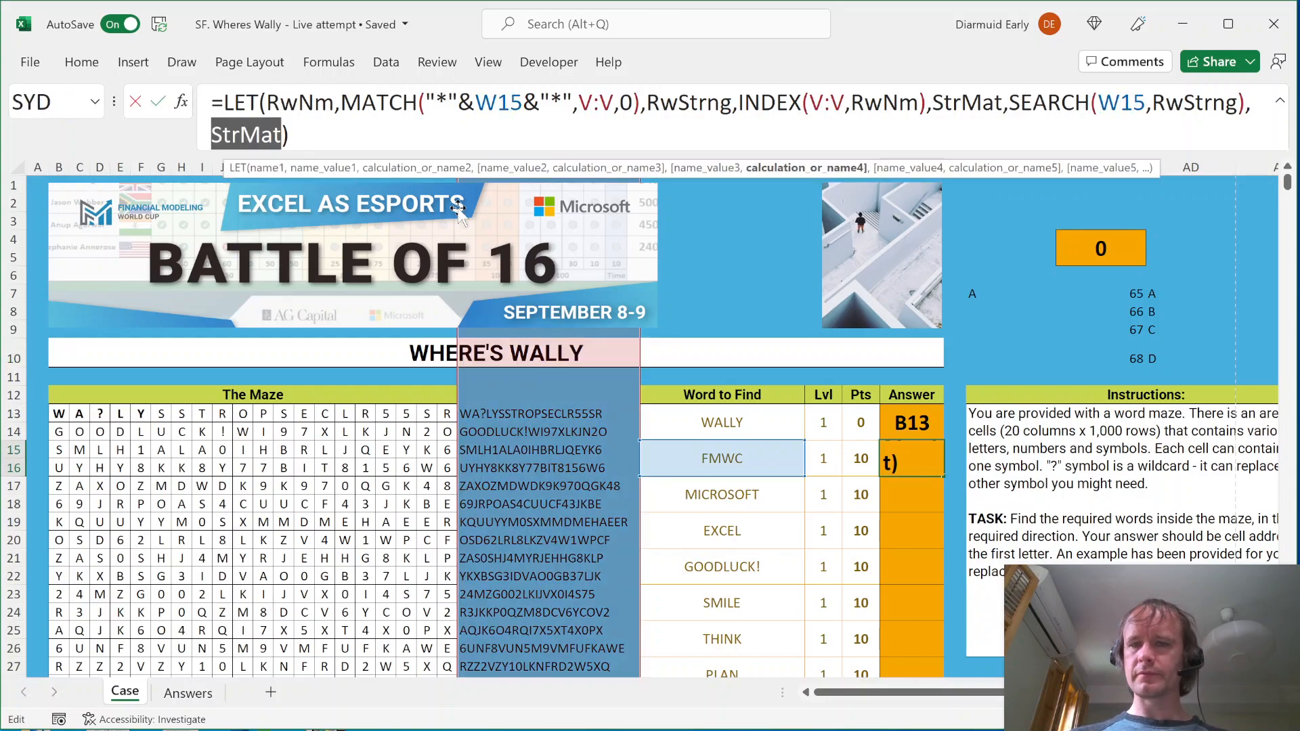
pyautogui.write('char')
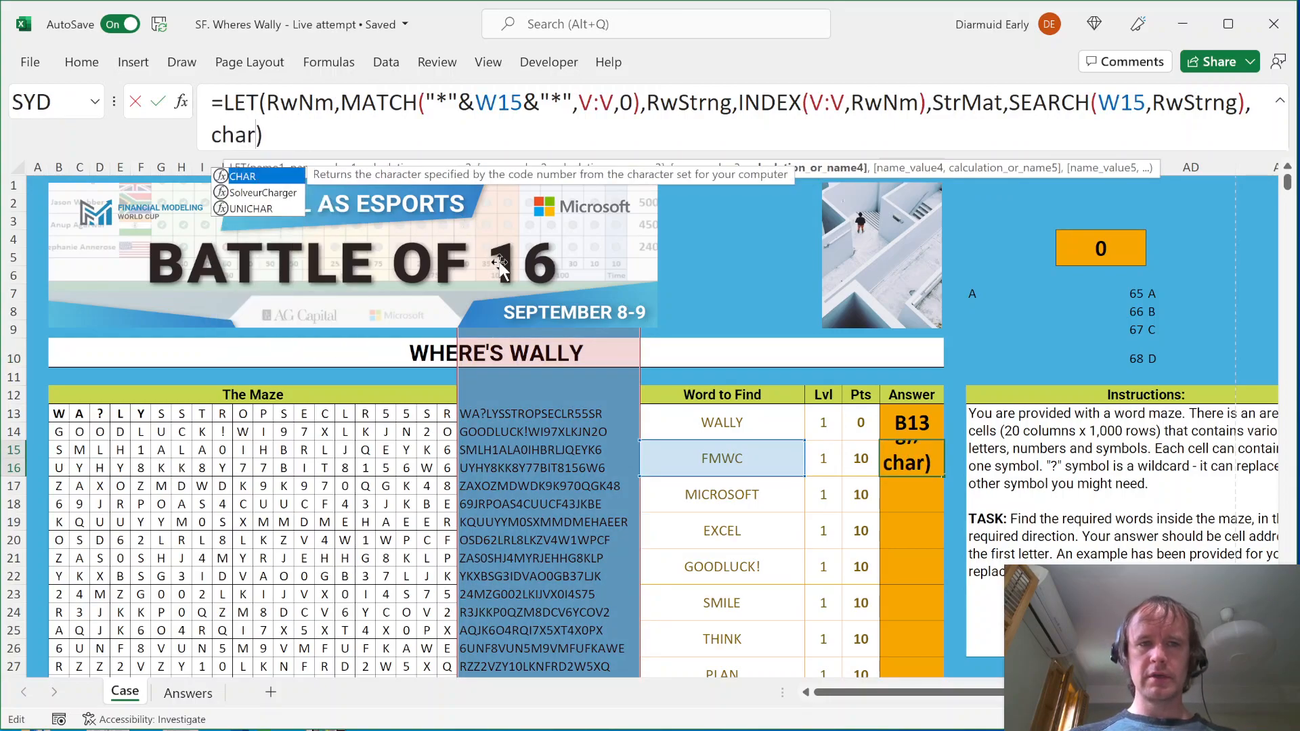
pyautogui.press('Tab')
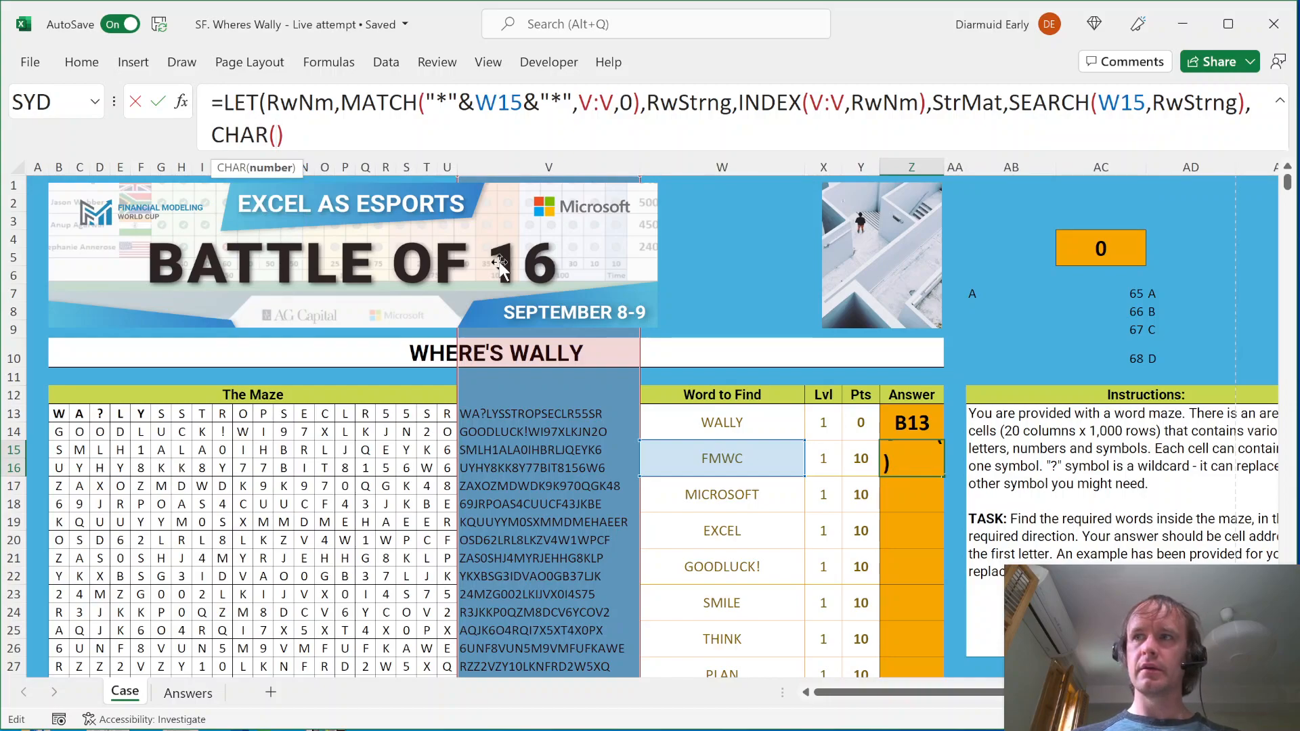
pyautogui.write('65+')
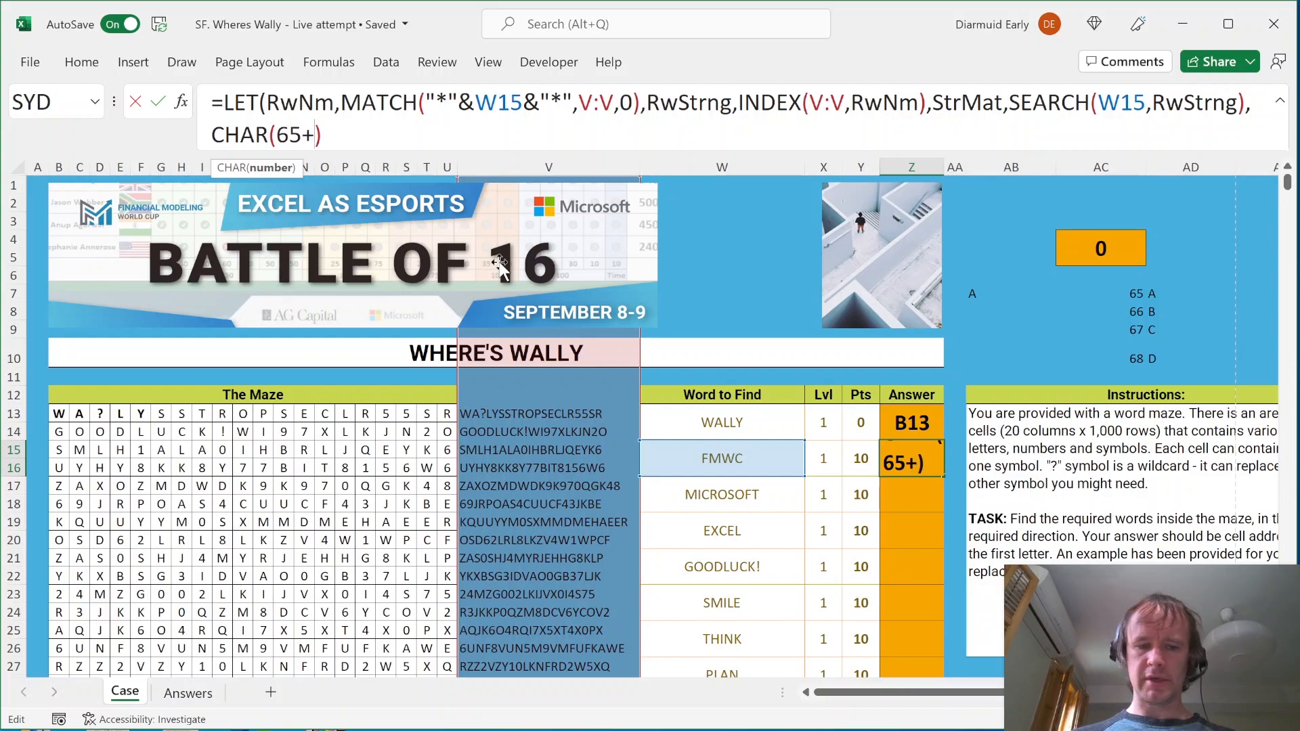
pyautogui.write('str')
pyautogui.press('Tab')
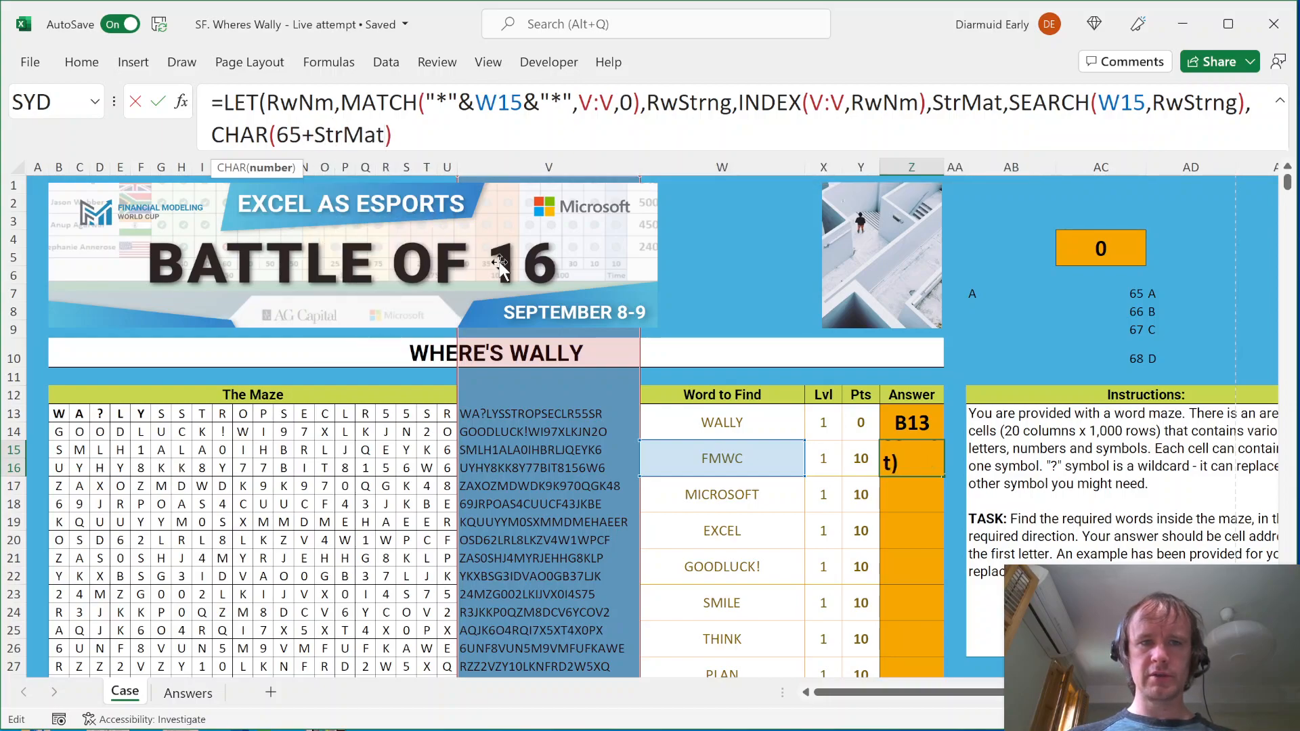
pyautogui.write(')&')
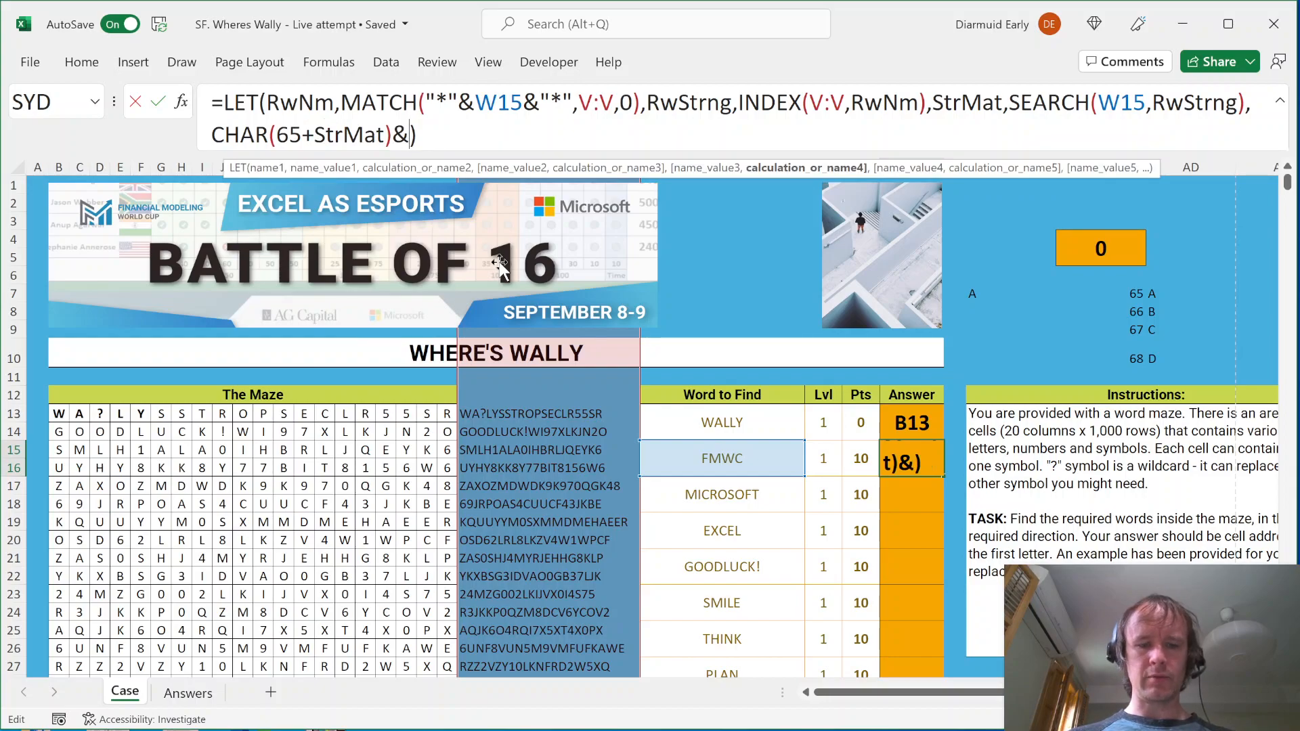
pyautogui.write('rwn')
pyautogui.press('Tab')
pyautogui.press('Return')
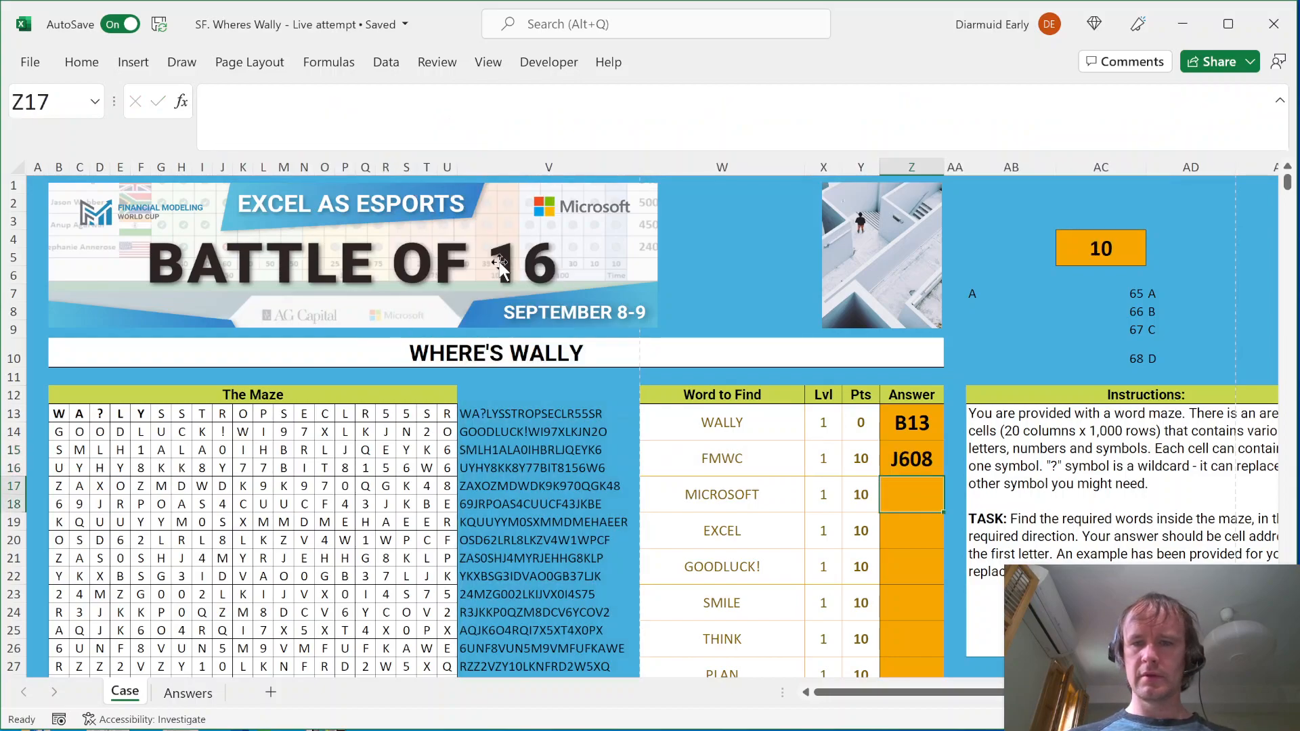
# Copy the finished formula in Z15 and inspect the score formula in AC4
pyautogui.press('Up')
pyautogui.hotkey('ctrl', 'c')
pyautogui.click(1132, 253)
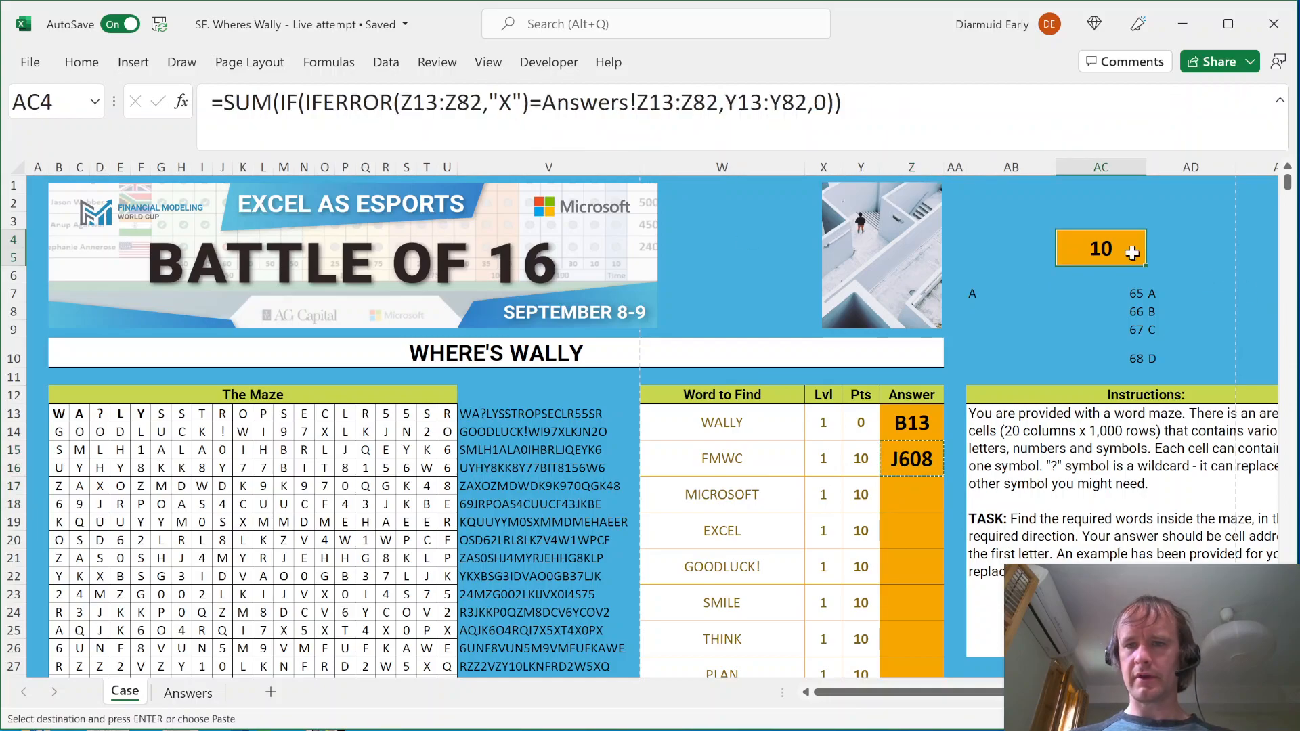
pyautogui.click(1011, 312)
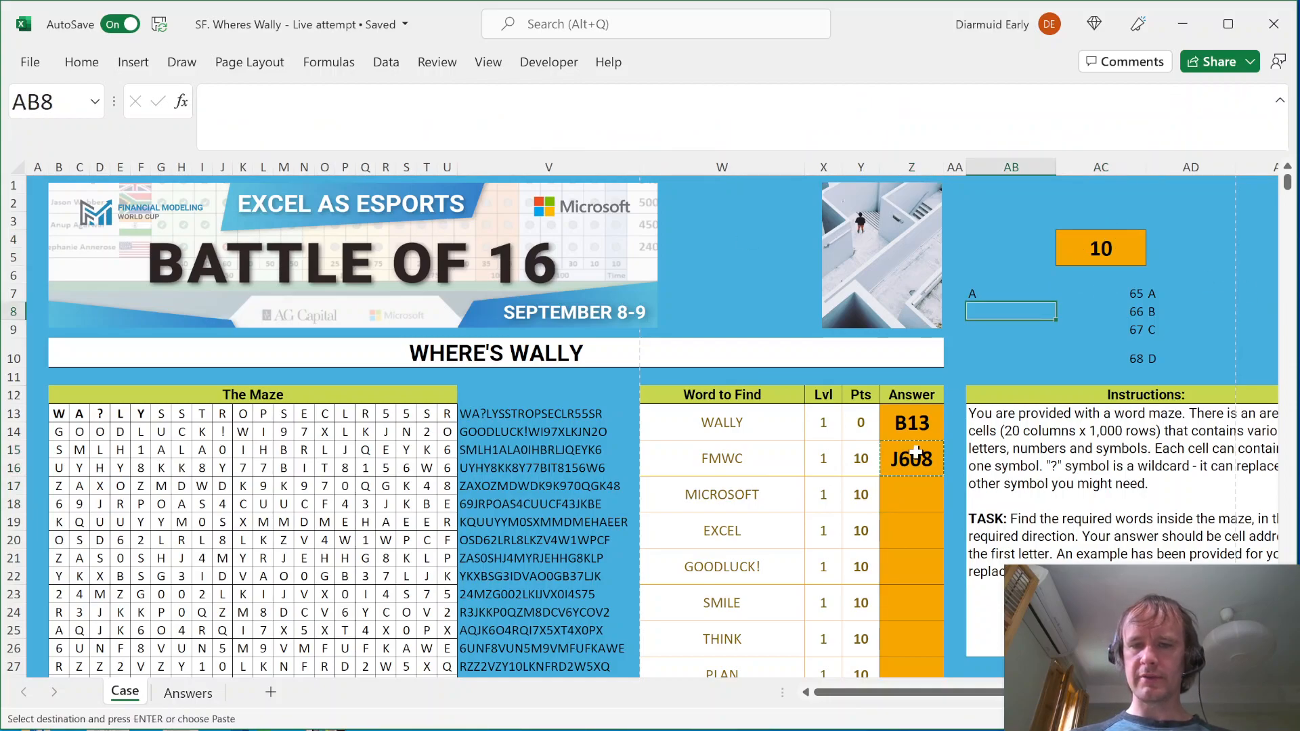
pyautogui.click(919, 445)
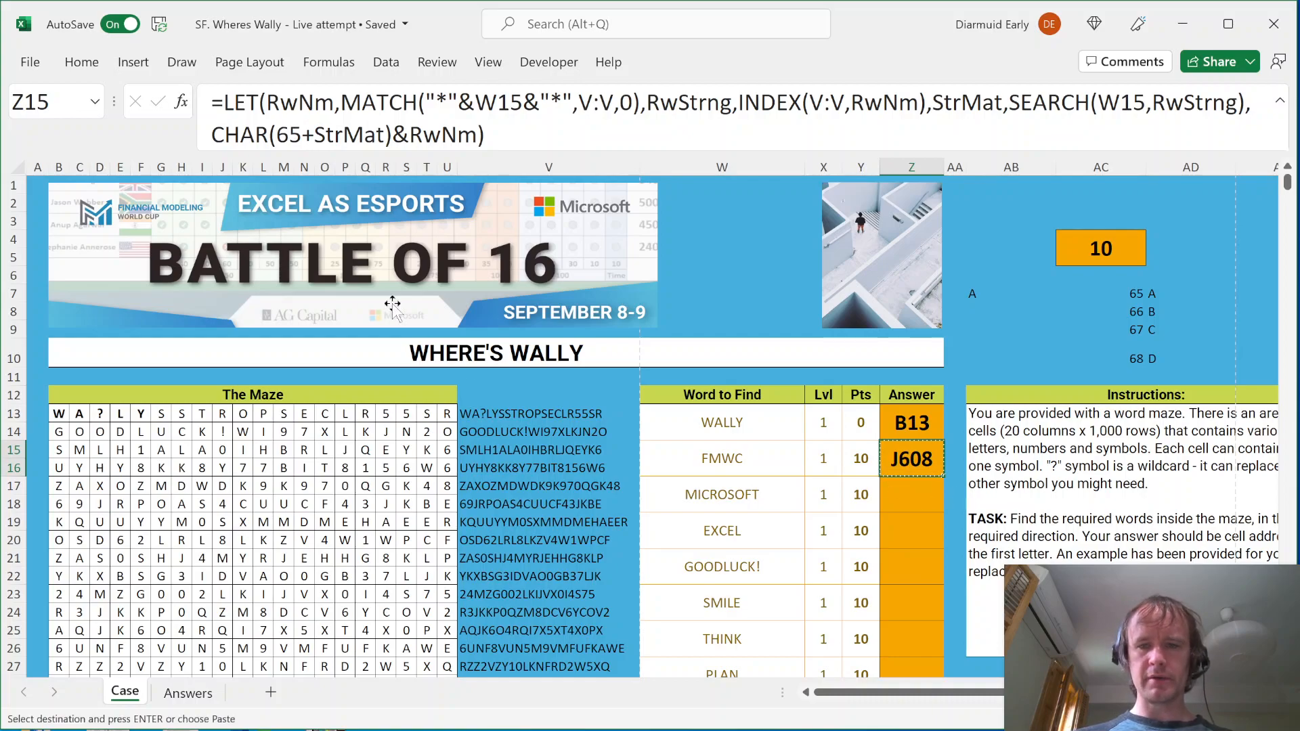
# Go to cell J608 and select J608 through M608 to check the location of FMWC
pyautogui.click(47, 102)
pyautogui.write('J608')
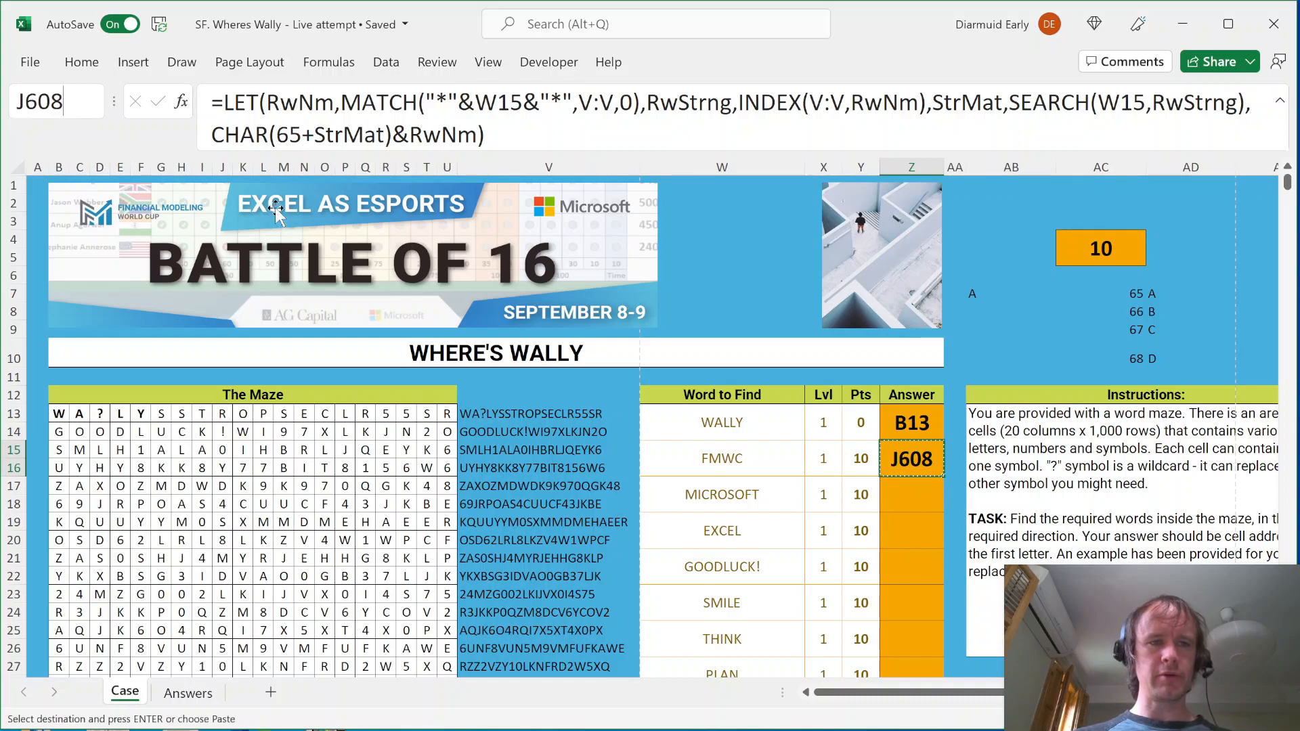
pyautogui.press('Return')
pyautogui.hotkey('shift', 'Right')
pyautogui.hotkey('shift', 'Right')
pyautogui.hotkey('shift', 'Right')
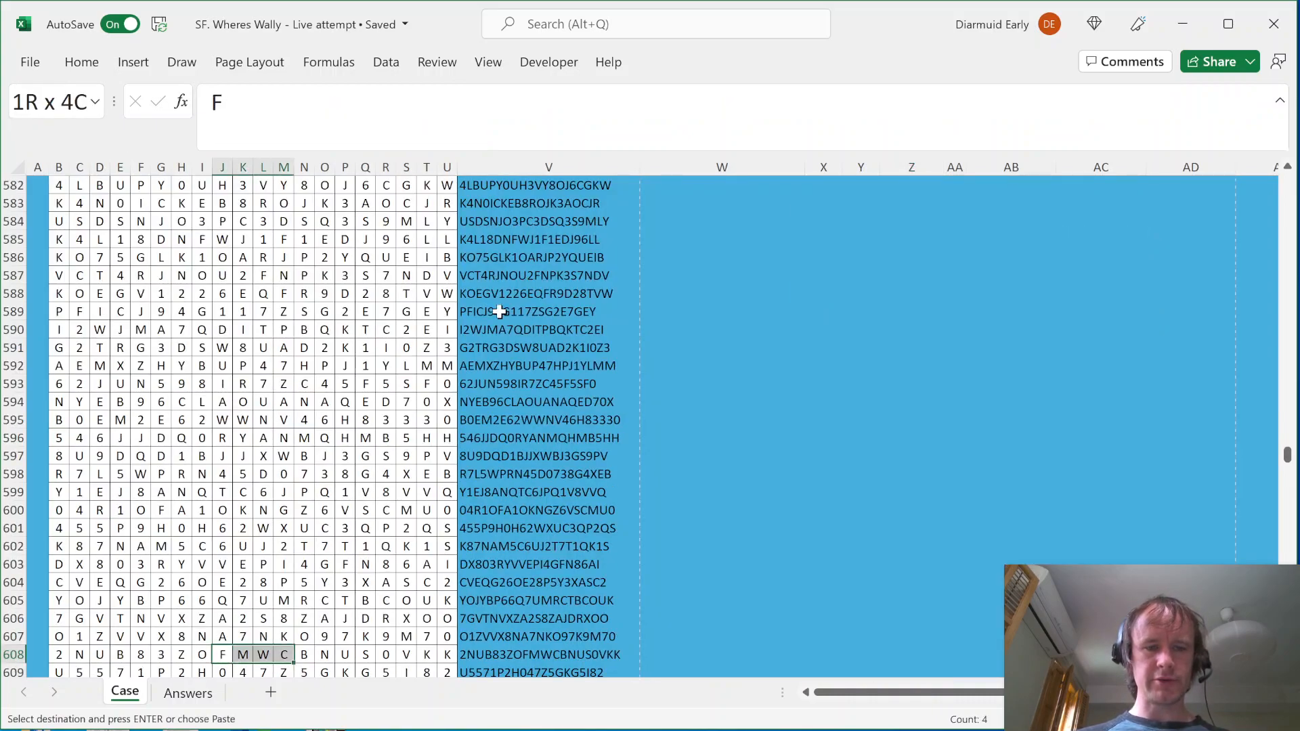
# Return to the top of the sheet and clear the scratch calculations in AB7:AD10
pyautogui.hotkey('ctrl', 'Home')
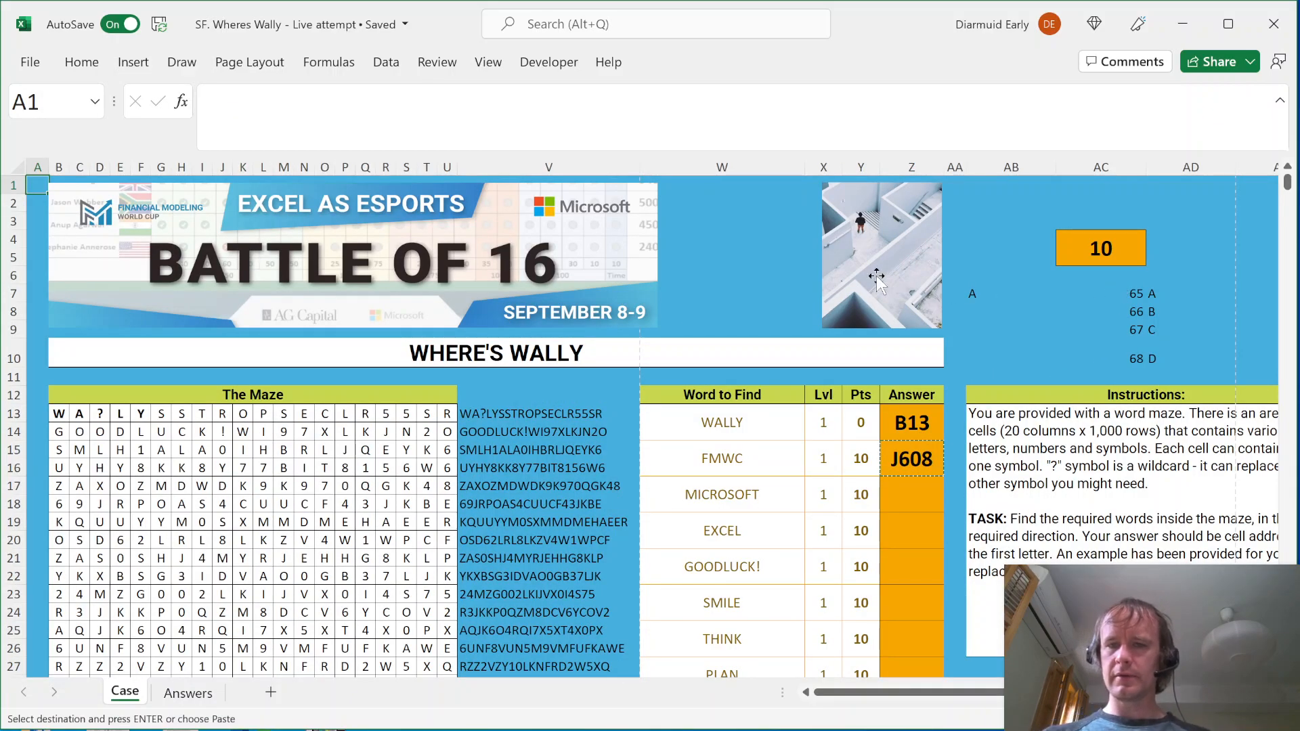
pyautogui.moveTo(995, 291)
pyautogui.mouseDown()
pyautogui.moveTo(1129, 347)
pyautogui.moveTo(1192, 355)
pyautogui.mouseUp()
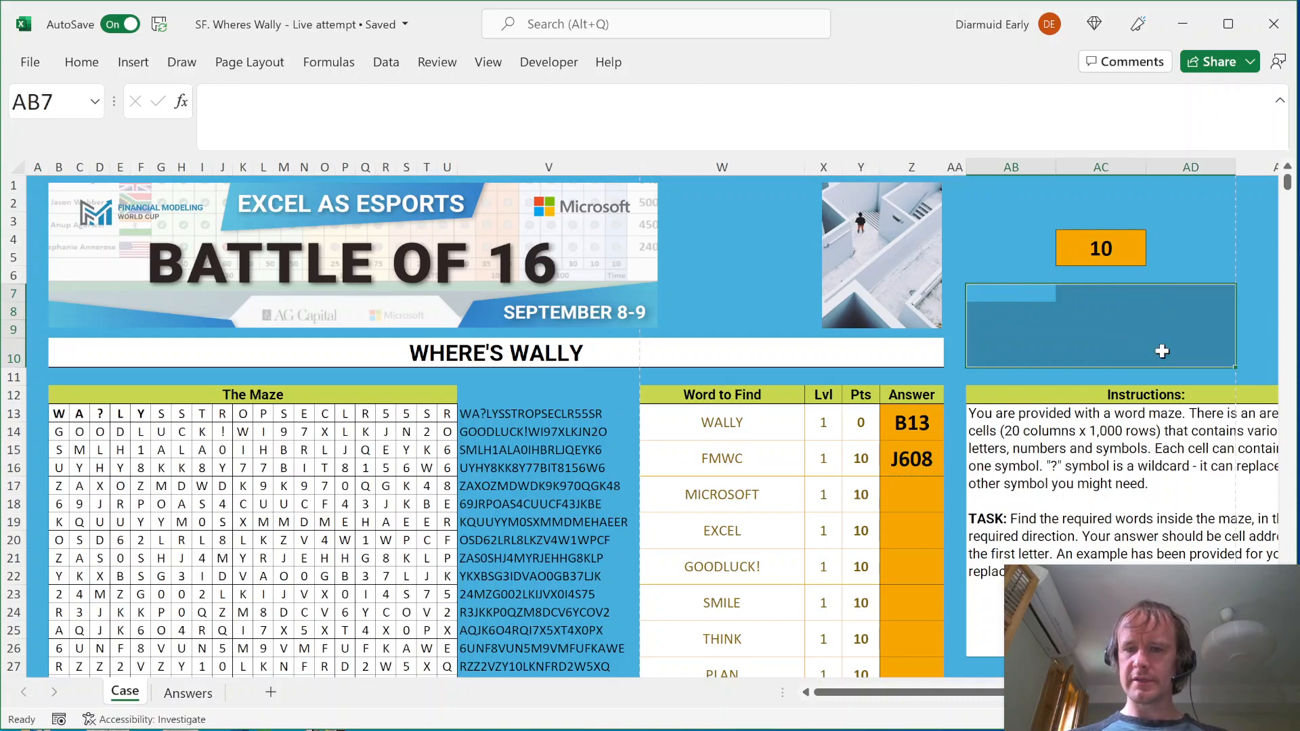
pyautogui.press('Delete')
# Fill Z15's formula down the Answer column for the remaining level 1 words and check the score cell
pyautogui.click(902, 465)
pyautogui.moveTo(902, 465)
pyautogui.mouseDown()
pyautogui.moveTo(902, 630)
pyautogui.moveTo(903, 465)
pyautogui.mouseUp()
pyautogui.hotkey('ctrl', 'd')
pyautogui.scroll(4, 1043, 332)
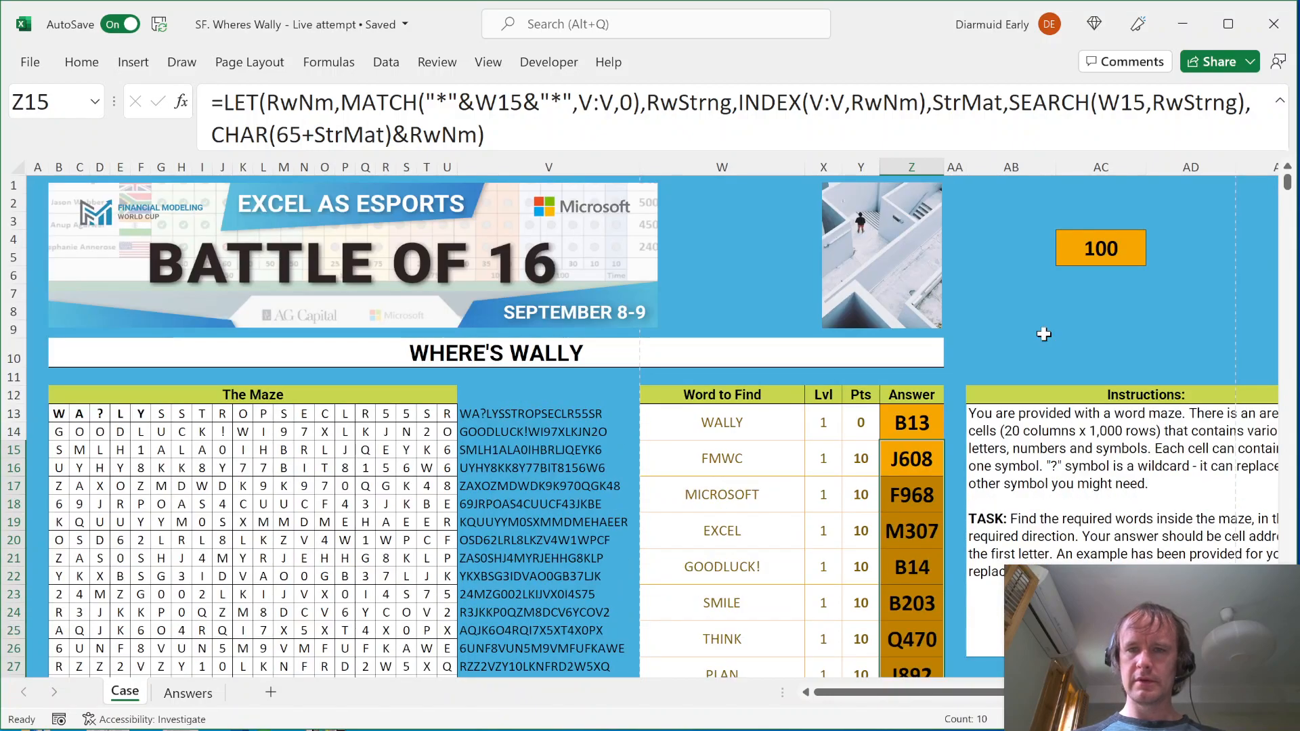
pyautogui.click(1086, 251)
pyautogui.click(866, 462)
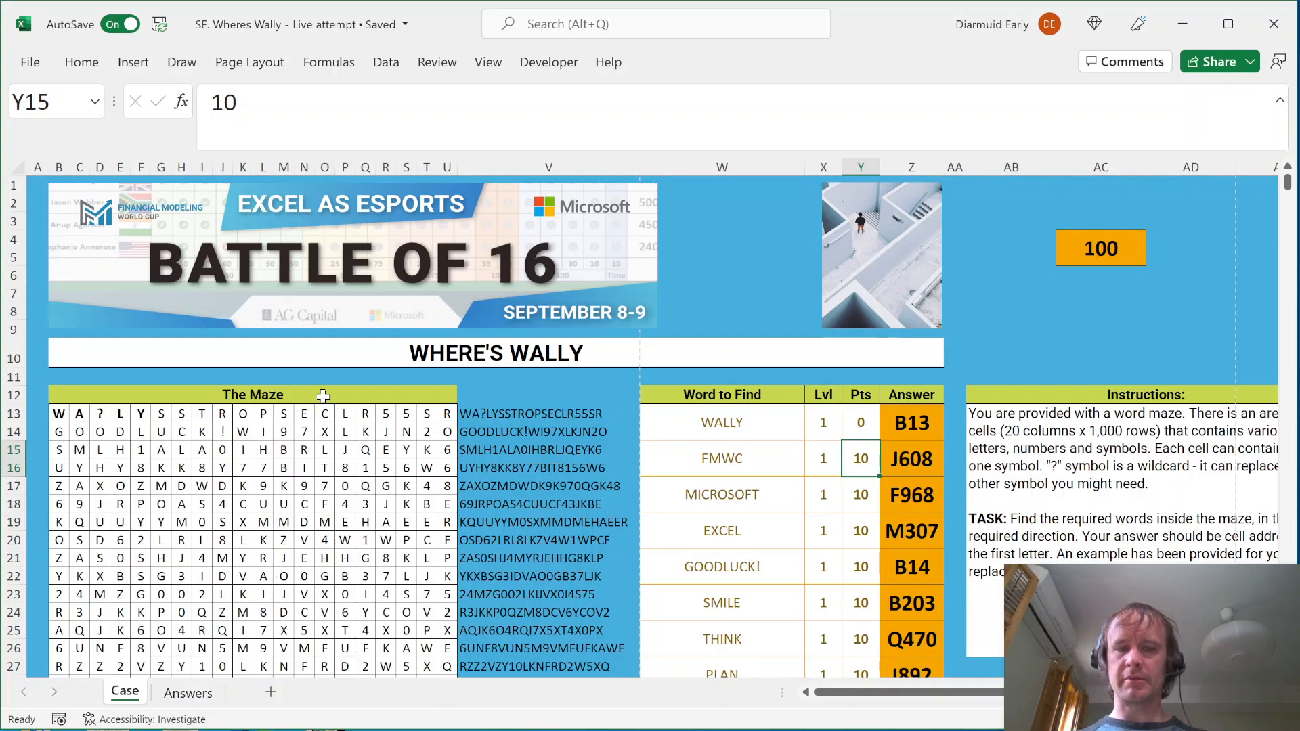
# Examine the row CONCAT formulas in column V from V13 down to the end of the maze
pyautogui.click(466, 487)
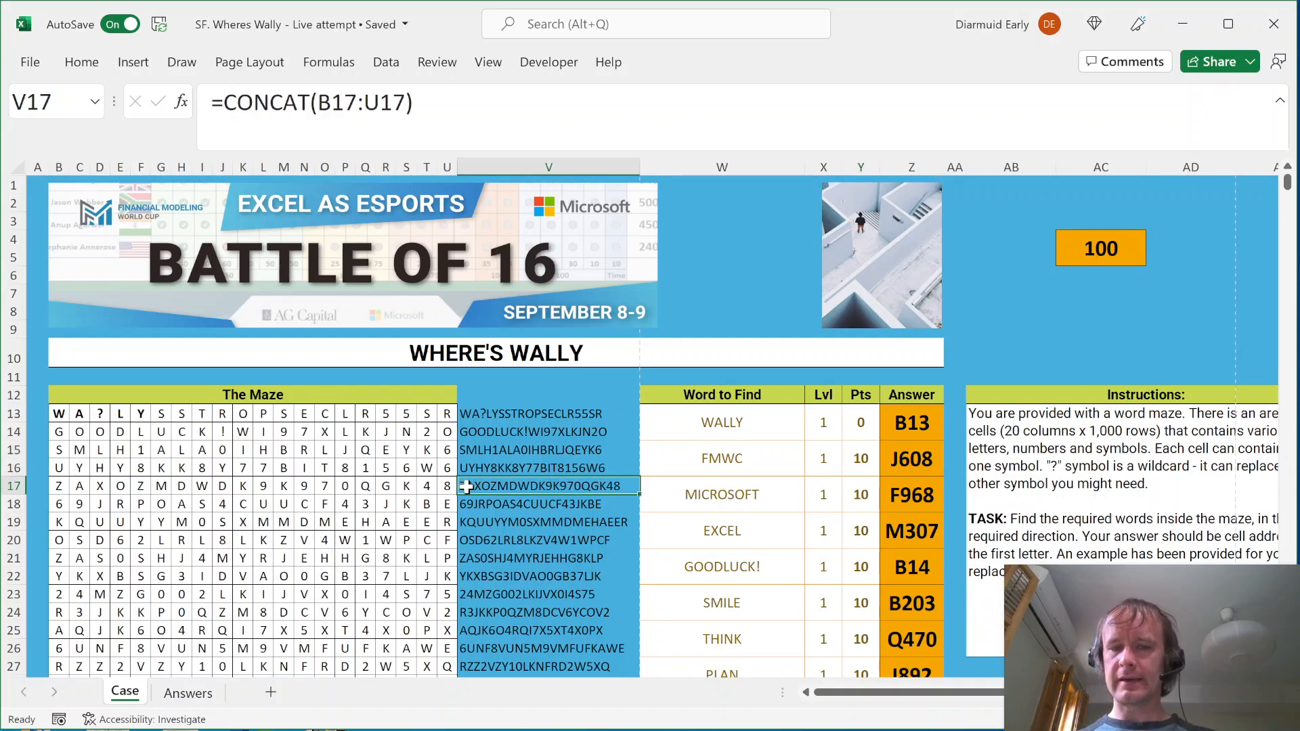
pyautogui.hotkey('ctrl', 'Down')
pyautogui.hotkey('ctrl', 'Up')
pyautogui.hotkey('ctrl', 'Up')
pyautogui.press('Down')
pyautogui.press('Down')
pyautogui.press('Down')
pyautogui.press('Down')
pyautogui.click(484, 413)
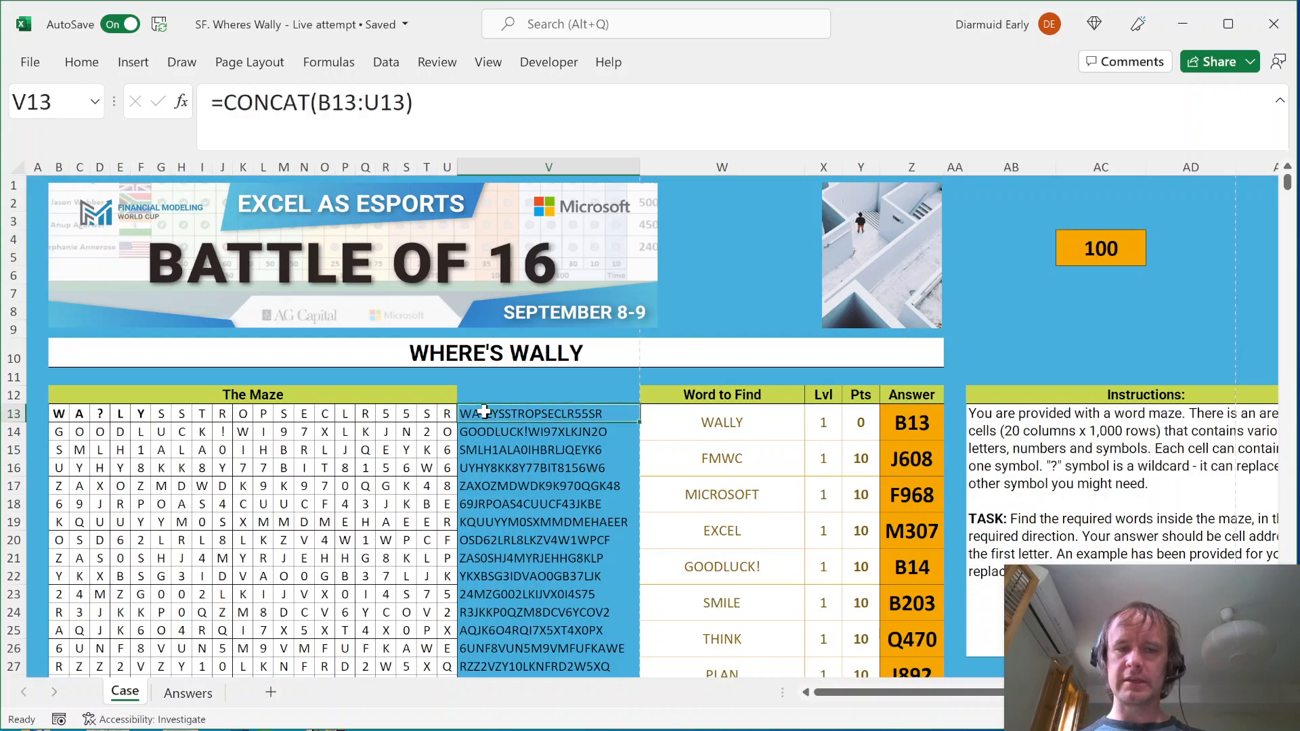
pyautogui.hotkey('ctrl', 'shift', 'Down')
pyautogui.hotkey('ctrl', 'Down')
pyautogui.press('Down')
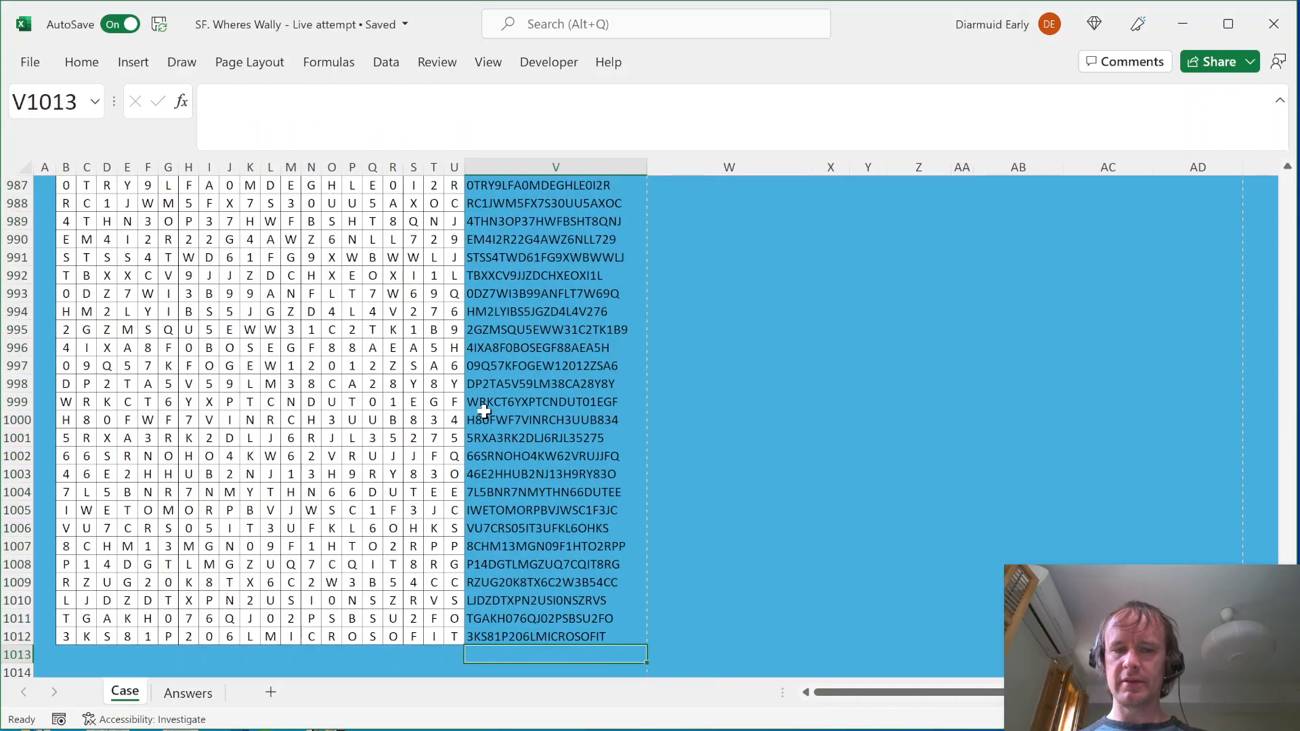
# Enter =CONCAT(B13:B1012) in B1014 below the maze to join the first column's characters
pyautogui.press('Left')
pyautogui.press('Left')
pyautogui.press('Left')
pyautogui.press('Home')
pyautogui.press('Down')
pyautogui.press('Right')
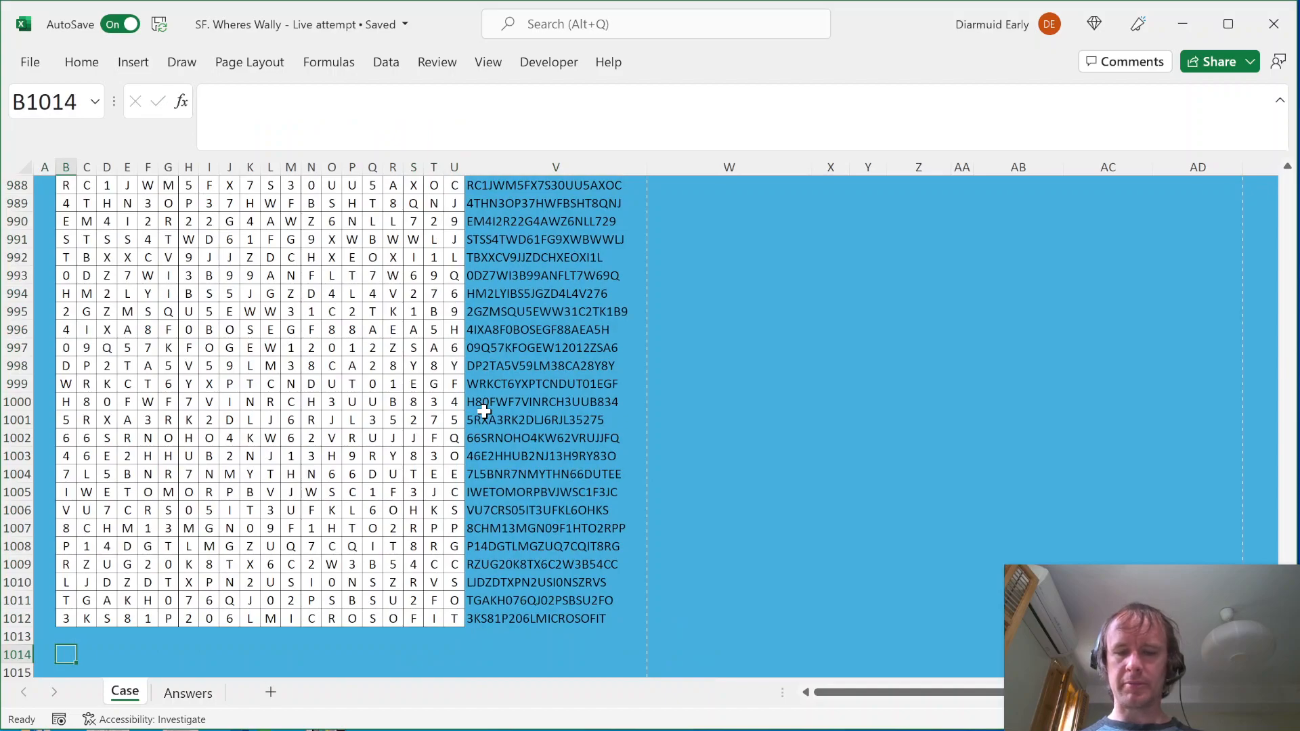
pyautogui.write('=conc')
pyautogui.press('Tab')
pyautogui.press('Up')
pyautogui.press('Up')
pyautogui.hotkey('ctrl', 'shift', 'Right')
pyautogui.hotkey('ctrl', 'shift', 'Up')
pyautogui.hotkey('shift', 'Down')
pyautogui.hotkey('ctrl', 'shift', 'Left')
pyautogui.press('Return')
# Fill the CONCAT formula in B1014 across row 1014 through column U to join every maze column
pyautogui.press('Up')
pyautogui.hotkey('shift', 'Right')
pyautogui.hotkey('shift', 'Right')
pyautogui.hotkey('shift', 'Right')
pyautogui.hotkey('shift', 'Right')
pyautogui.hotkey('shift', 'Right')
pyautogui.hotkey('shift', 'Right')
pyautogui.hotkey('shift', 'Right')
pyautogui.hotkey('shift', 'Right')
pyautogui.hotkey('shift', 'Right')
pyautogui.hotkey('shift', 'Right')
pyautogui.hotkey('shift', 'Right')
pyautogui.hotkey('shift', 'Right')
pyautogui.hotkey('shift', 'Right')
pyautogui.hotkey('shift', 'Right')
pyautogui.hotkey('shift', 'Right')
pyautogui.hotkey('shift', 'Right')
pyautogui.hotkey('shift', 'Right')
pyautogui.hotkey('shift', 'Right')
pyautogui.hotkey('shift', 'Right')
pyautogui.hotkey('shift', 'Right')
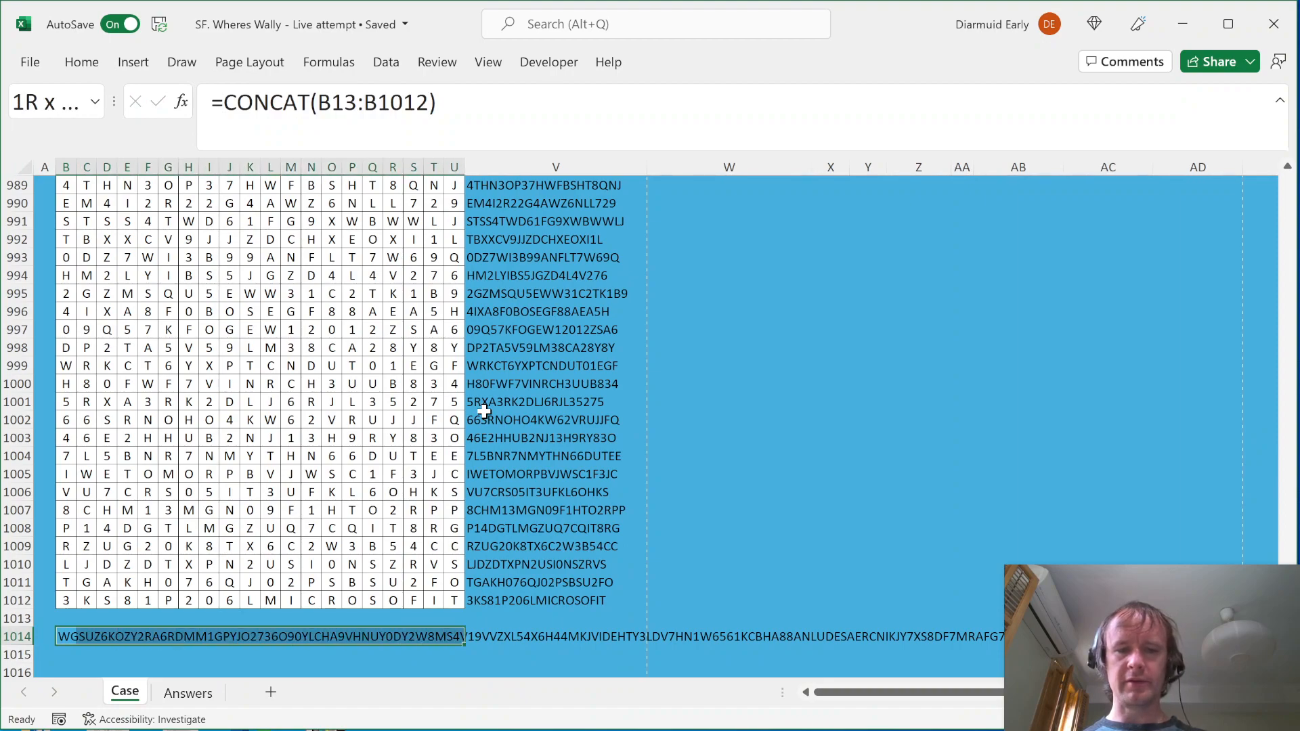
pyautogui.hotkey('ctrl', 'r')
pyautogui.hotkey('ctrl', 'Right')
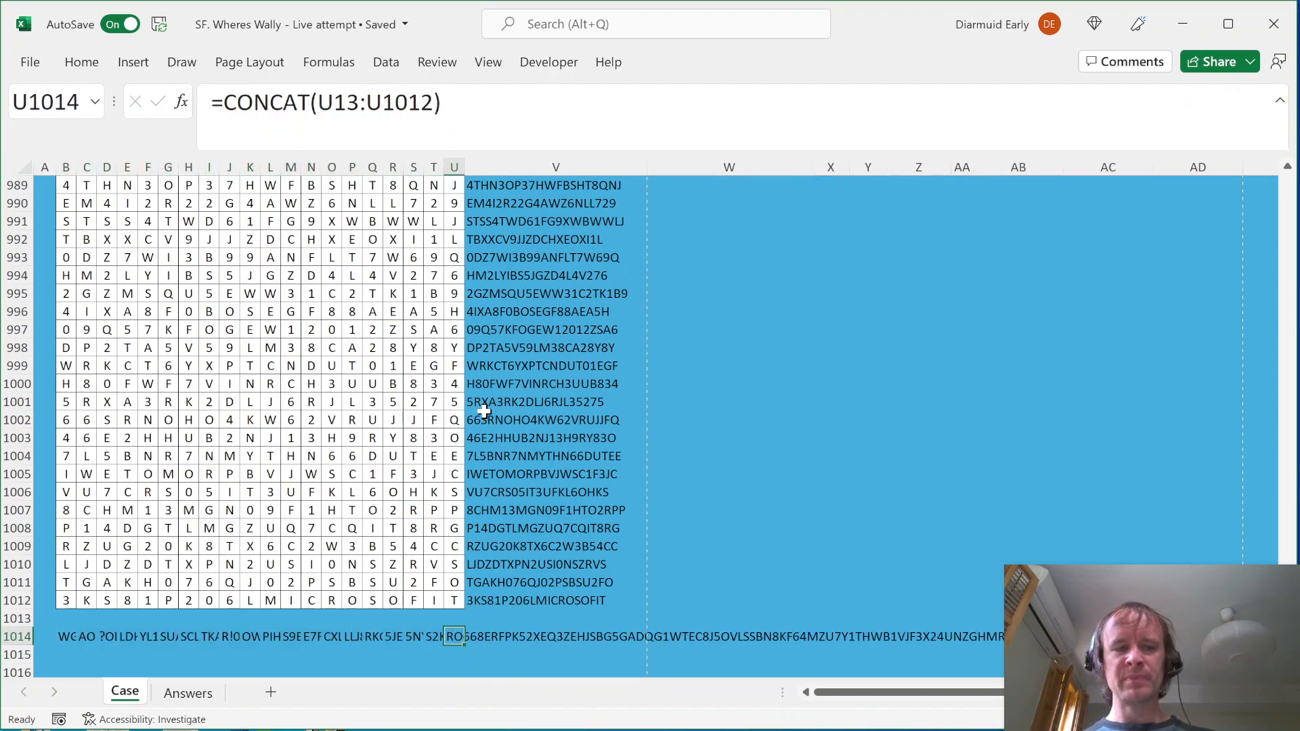
pyautogui.hotkey('ctrl', 'Left')
pyautogui.hotkey('ctrl', 'shift', 'Right')
pyautogui.hotkey('ctrl', 'r')
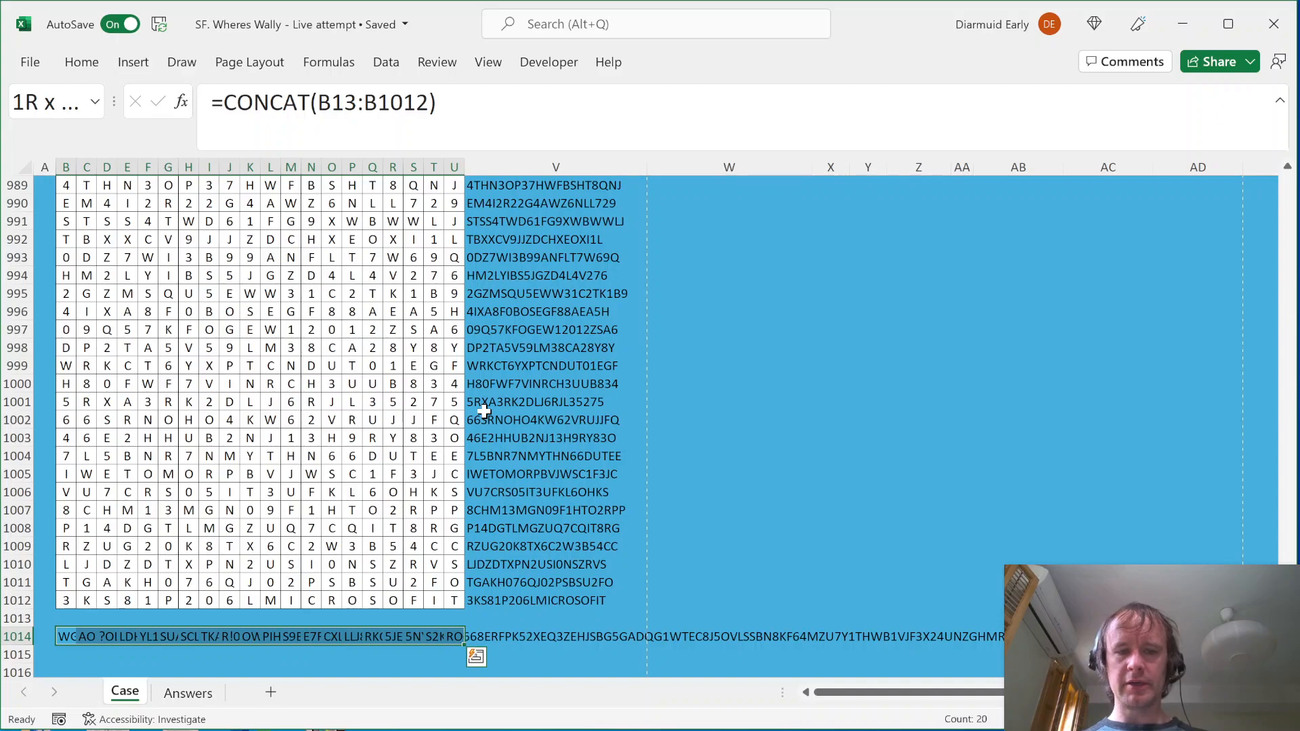
pyautogui.hotkey('ctrl', 'Right')
pyautogui.hotkey('ctrl', 'c')
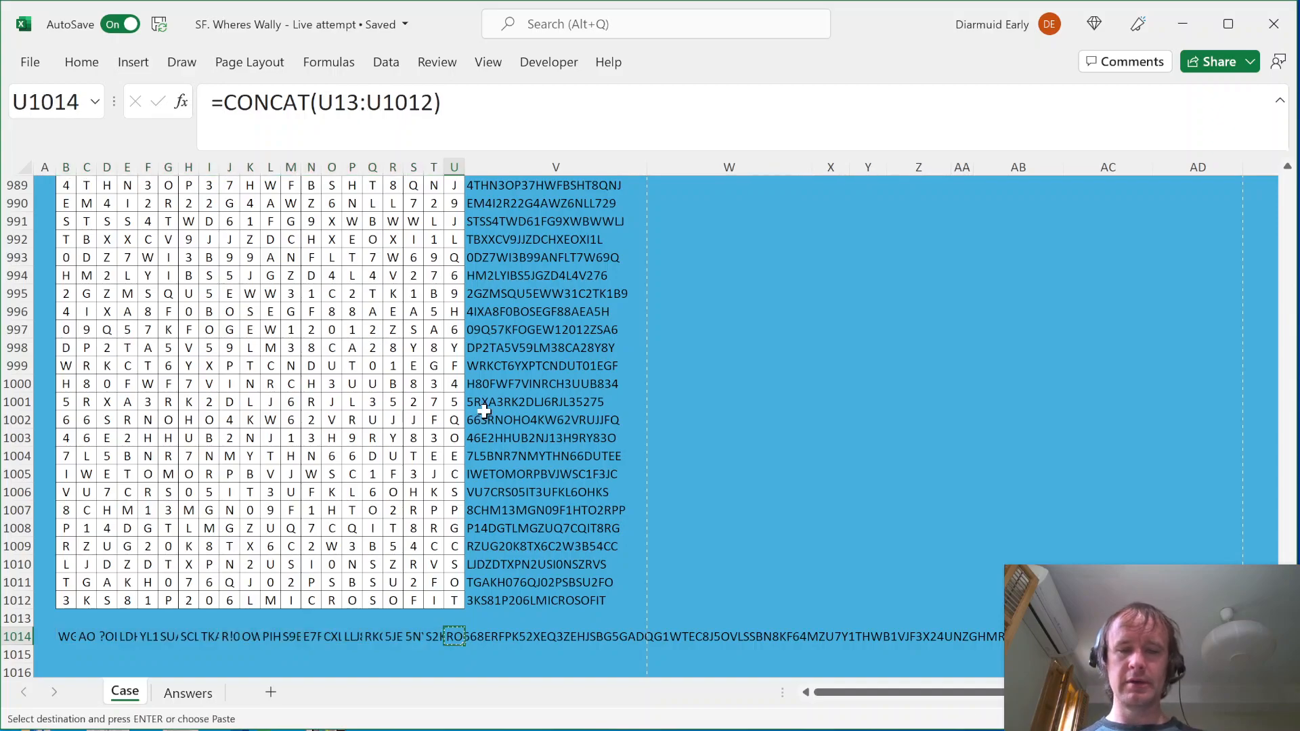
pyautogui.press('Escape')
# Fill Z33's LET formula down the Answer column through PRIZE to cover the level 2 to 4 words
pyautogui.hotkey('ctrl', 'Left')
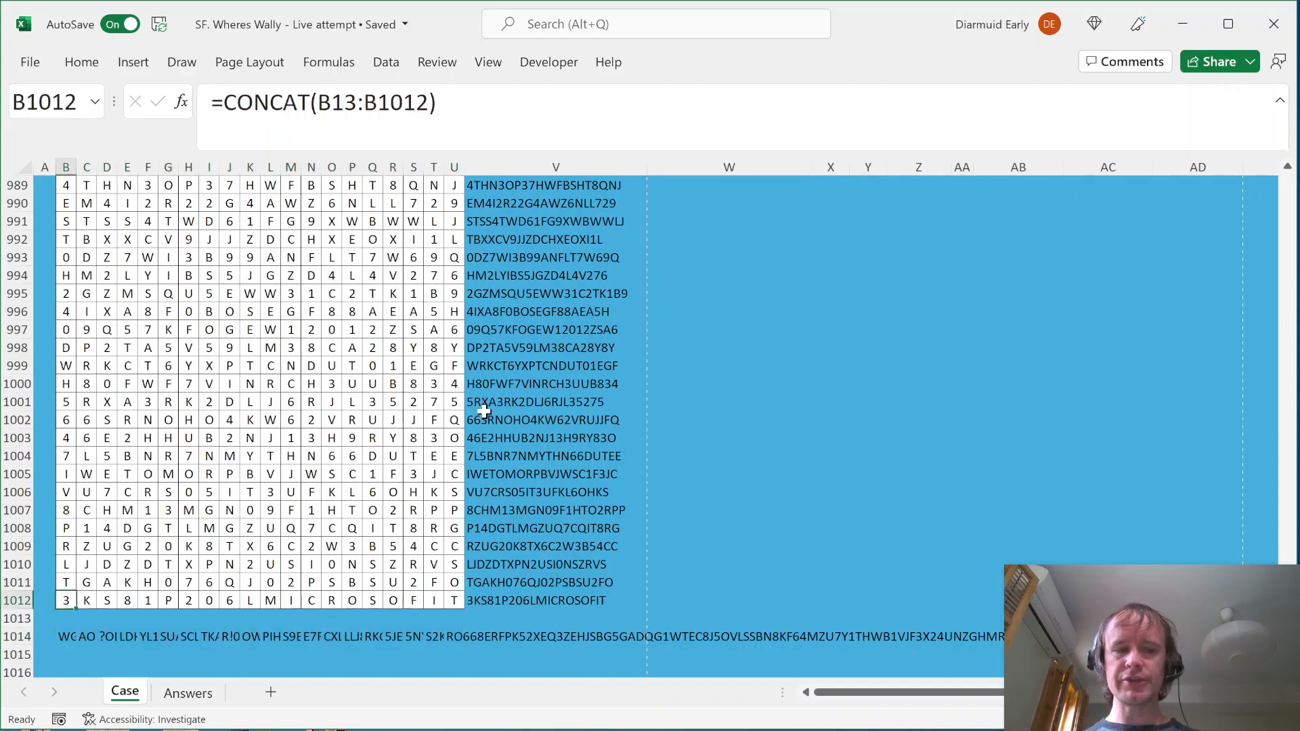
pyautogui.hotkey('ctrl', 'Up')
pyautogui.hotkey('ctrl', 'Up')
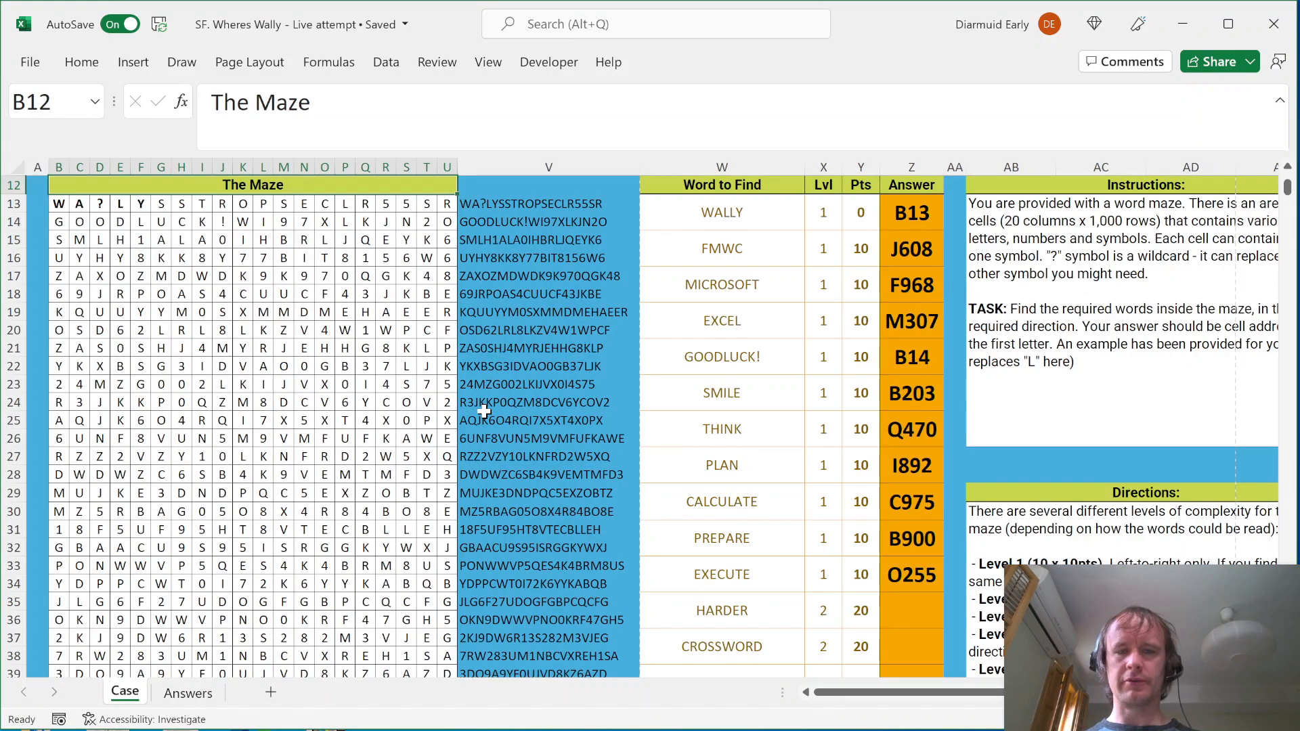
pyautogui.click(824, 548)
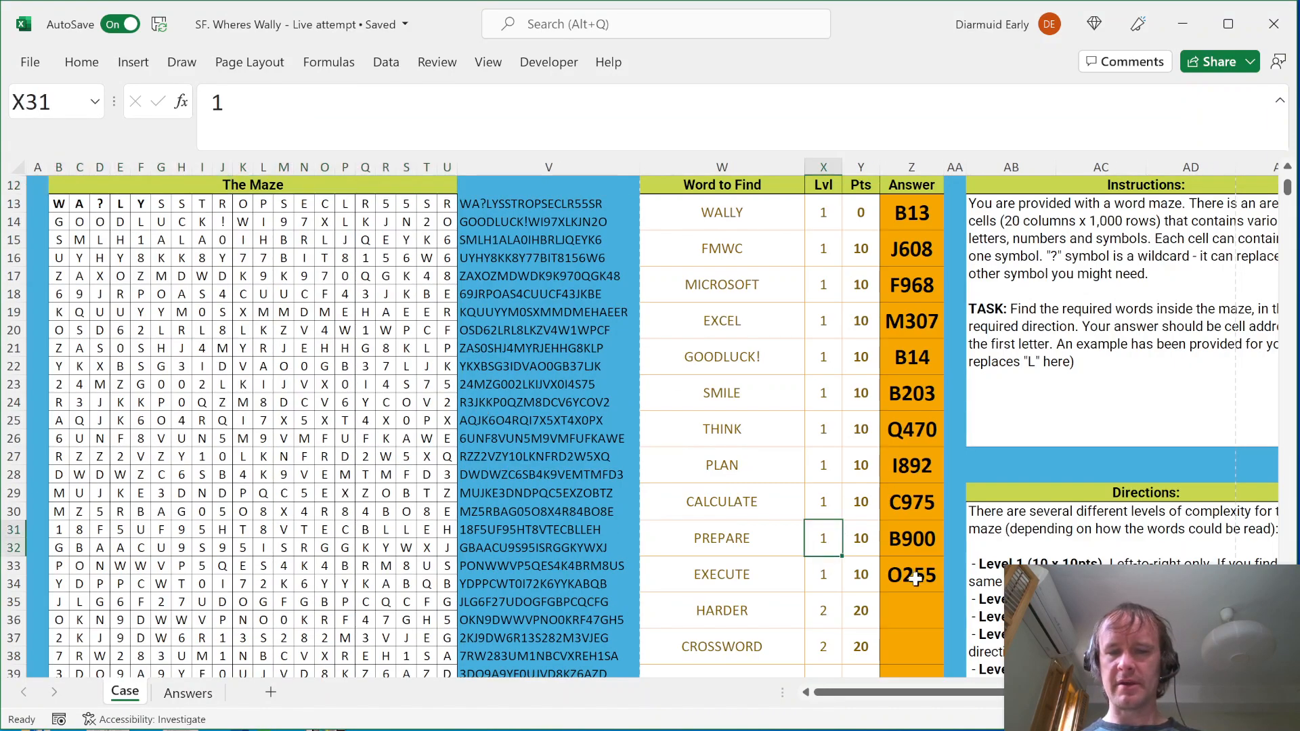
pyautogui.scroll(-2, 915, 579)
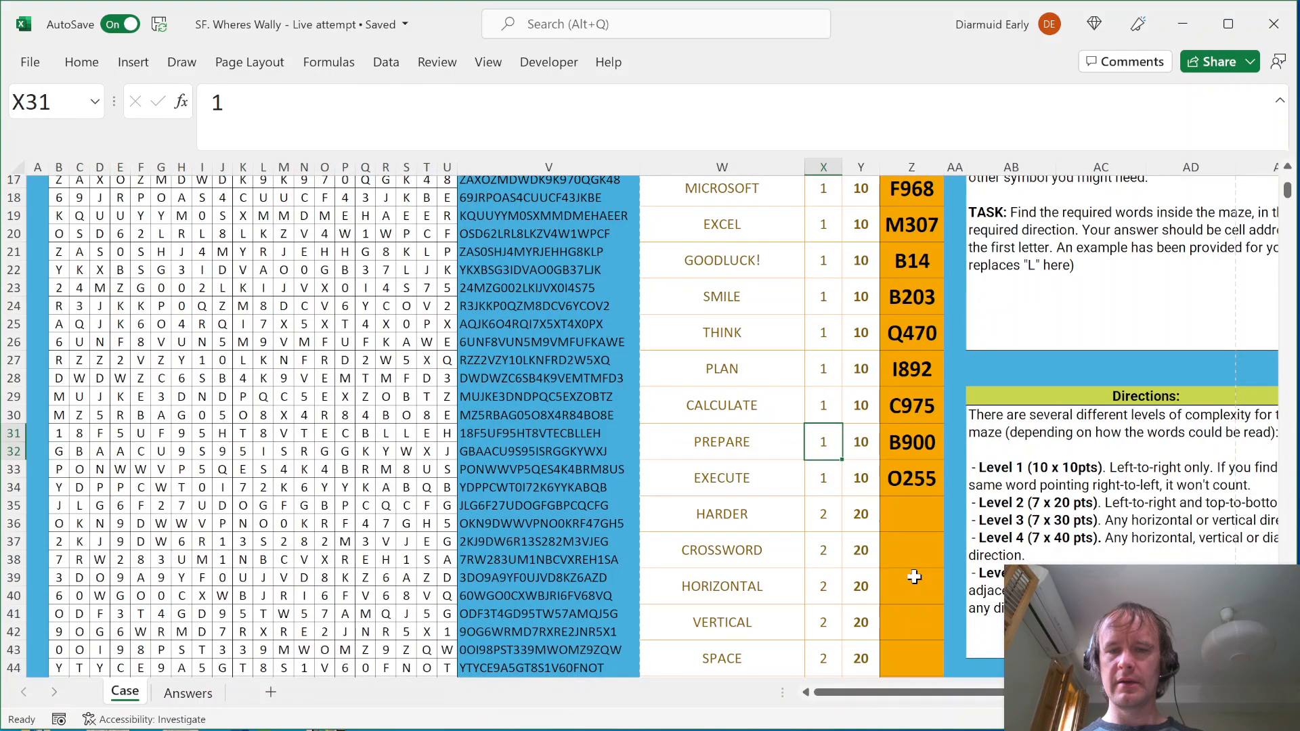
pyautogui.click(893, 484)
pyautogui.scroll(-2, 893, 485)
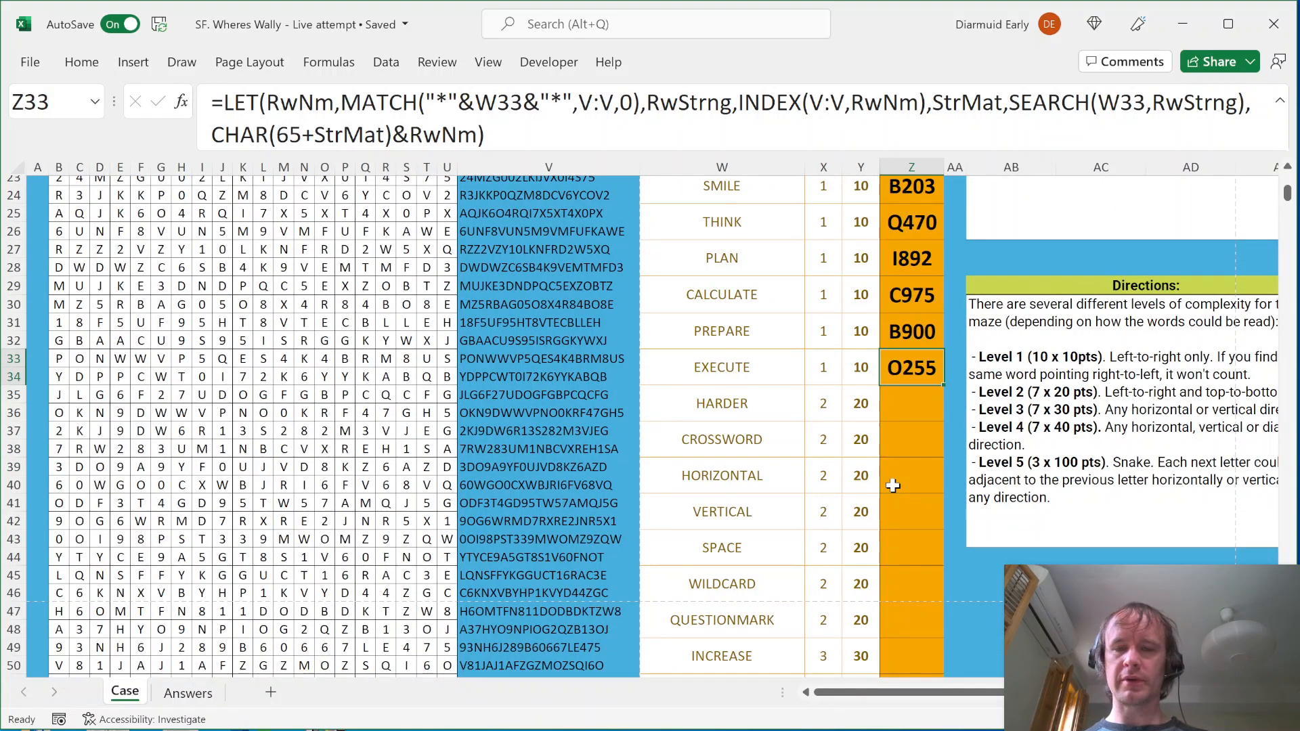
pyautogui.hotkey('shift', 'Down')
pyautogui.hotkey('shift', 'Up')
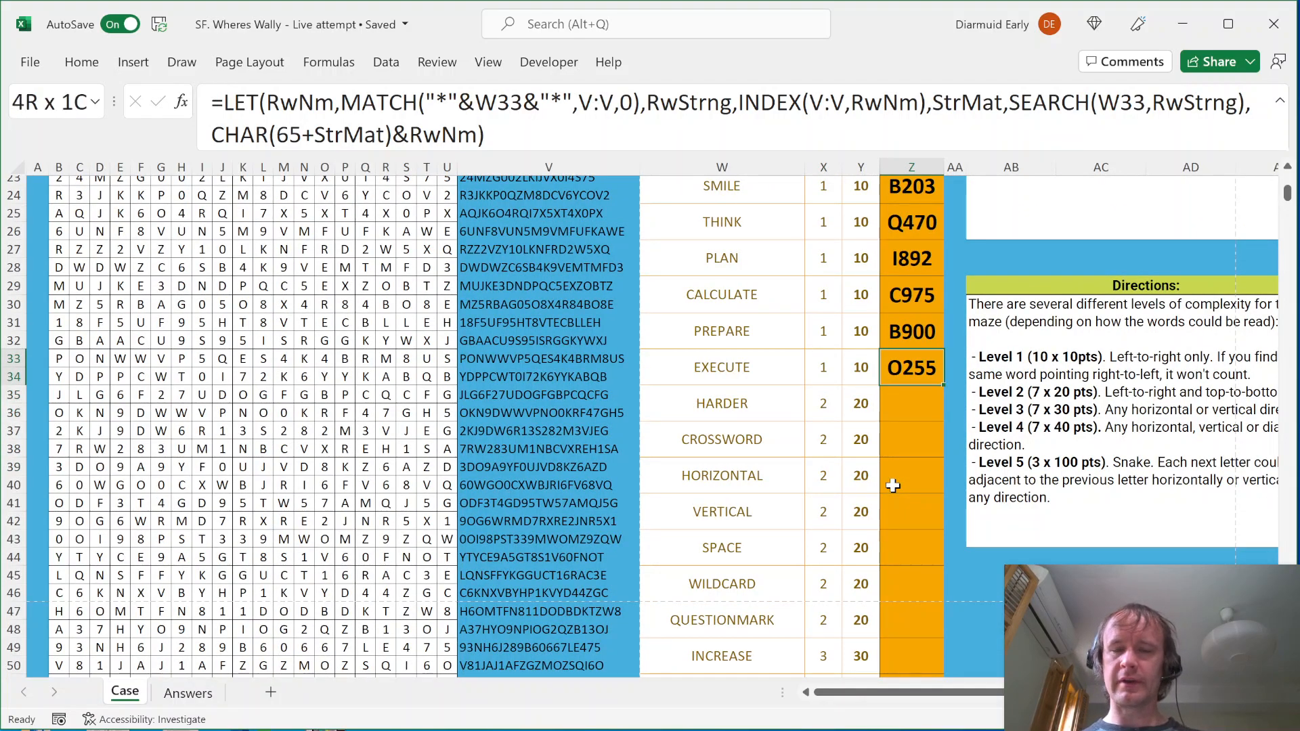
pyautogui.hotkey('shift', 'Down')
pyautogui.hotkey('shift', 'Down')
pyautogui.hotkey('shift', 'Down')
pyautogui.hotkey('shift', 'Down')
pyautogui.hotkey('shift', 'Down')
pyautogui.hotkey('shift', 'Down')
pyautogui.hotkey('shift', 'Down')
pyautogui.hotkey('shift', 'Down')
pyautogui.hotkey('shift', 'Down')
pyautogui.hotkey('shift', 'Down')
pyautogui.hotkey('shift', 'Down')
pyautogui.hotkey('shift', 'Down')
pyautogui.hotkey('shift', 'Down')
pyautogui.hotkey('shift', 'Down')
pyautogui.hotkey('shift', 'Down')
pyautogui.hotkey('shift', 'Down')
pyautogui.hotkey('shift', 'Down')
pyautogui.hotkey('shift', 'Down')
pyautogui.hotkey('shift', 'Down')
pyautogui.hotkey('shift', 'Down')
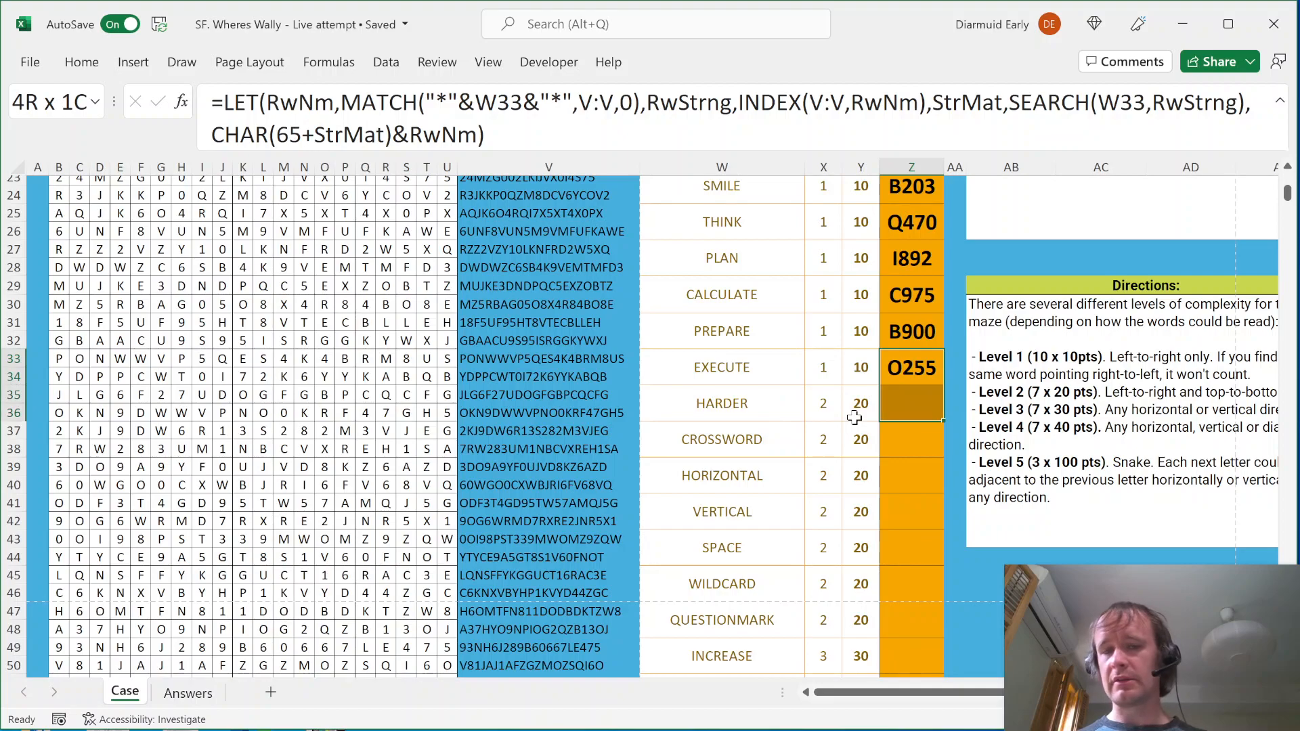
pyautogui.hotkey('shift', 'Down')
pyautogui.hotkey('shift', 'Down')
pyautogui.hotkey('shift', 'Down')
pyautogui.hotkey('shift', 'Down')
pyautogui.hotkey('shift', 'Down')
pyautogui.hotkey('shift', 'Down')
pyautogui.hotkey('shift', 'Down')
pyautogui.hotkey('shift', 'Down')
pyautogui.hotkey('shift', 'Down')
pyautogui.hotkey('shift', 'Down')
pyautogui.hotkey('shift', 'Down')
pyautogui.hotkey('shift', 'Down')
pyautogui.hotkey('shift', 'Down')
pyautogui.hotkey('shift', 'Down')
pyautogui.hotkey('shift', 'Down')
pyautogui.hotkey('shift', 'Down')
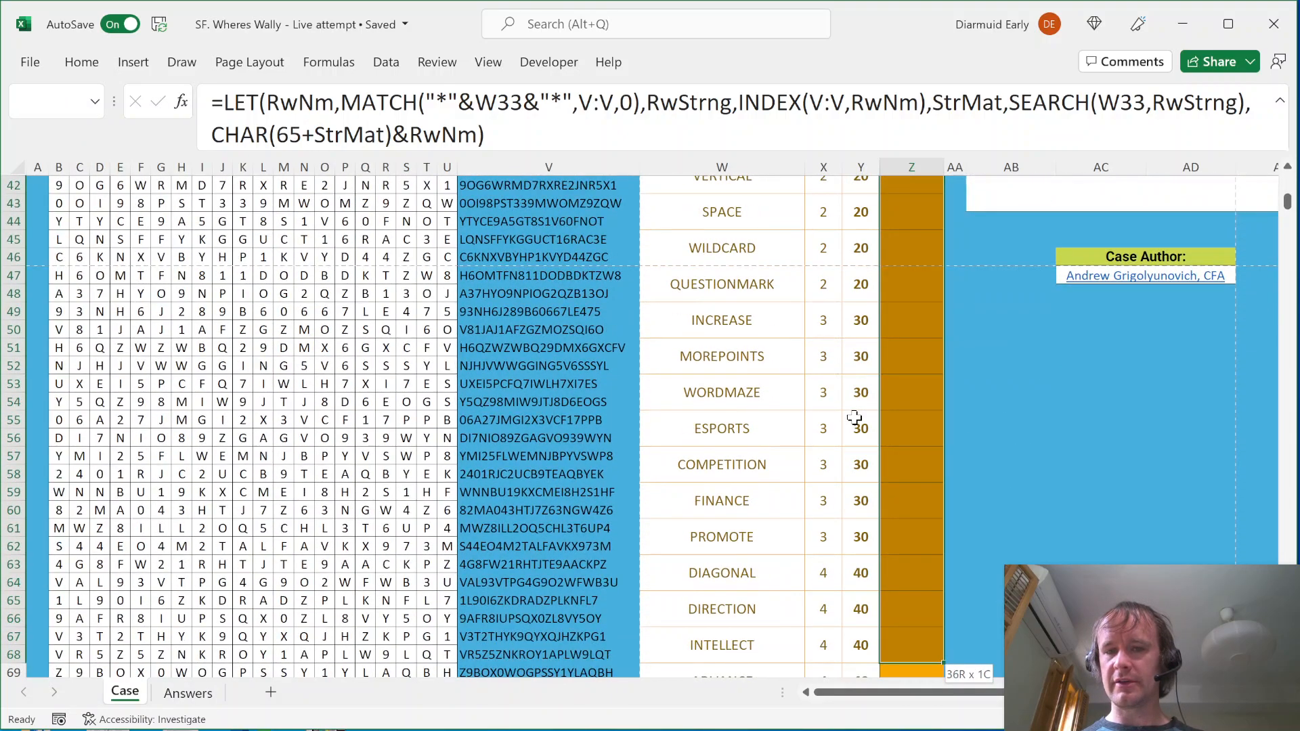
pyautogui.hotkey('shift', 'Up')
pyautogui.hotkey('shift', 'Up')
pyautogui.hotkey('shift', 'Up')
pyautogui.hotkey('shift', 'Up')
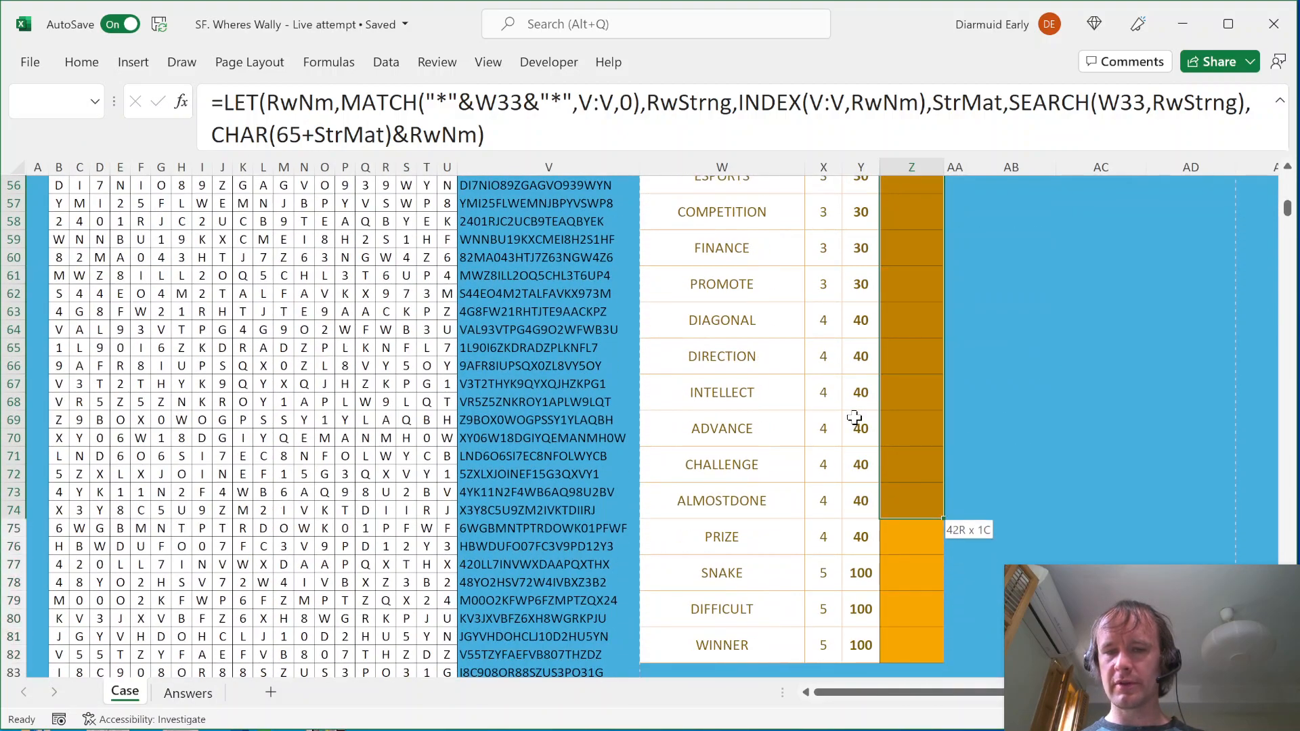
pyautogui.hotkey('ctrl', 'd')
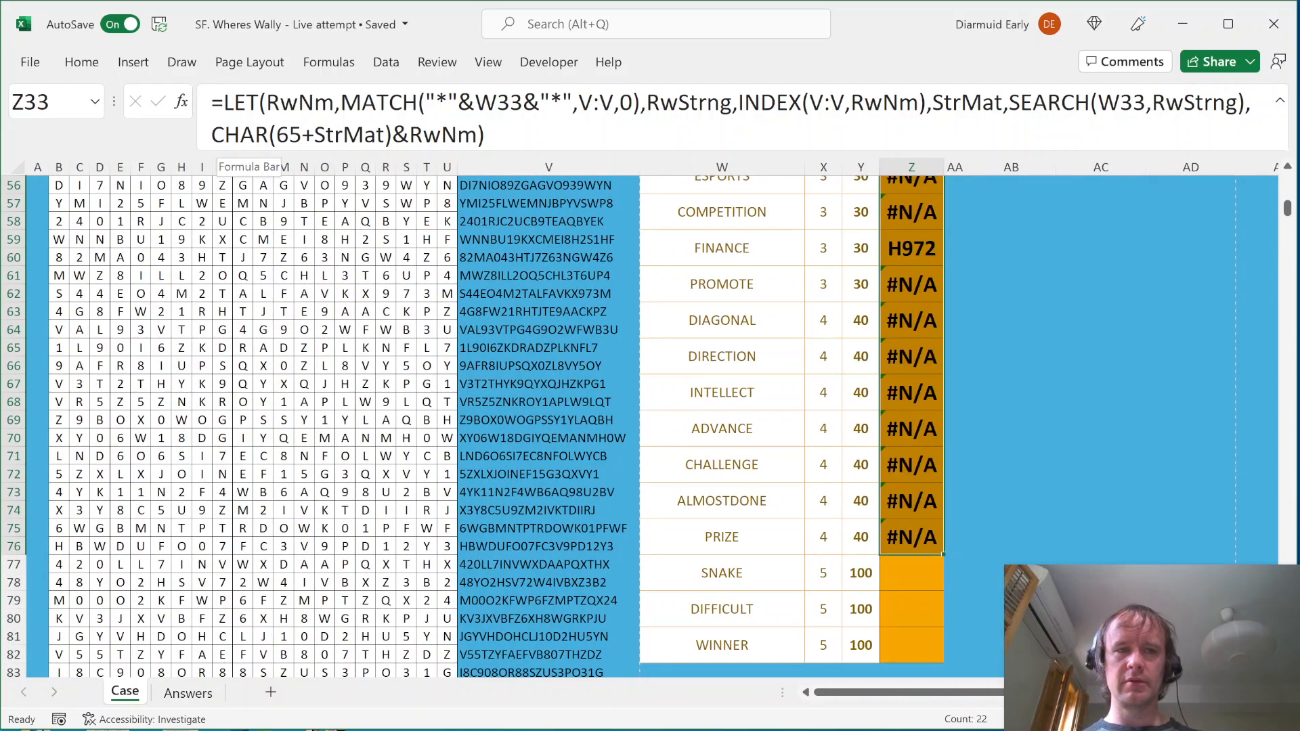
# Wrap the HARDER answer formula in Z35 in IFERROR with "" as the fallback value
pyautogui.press('Down')
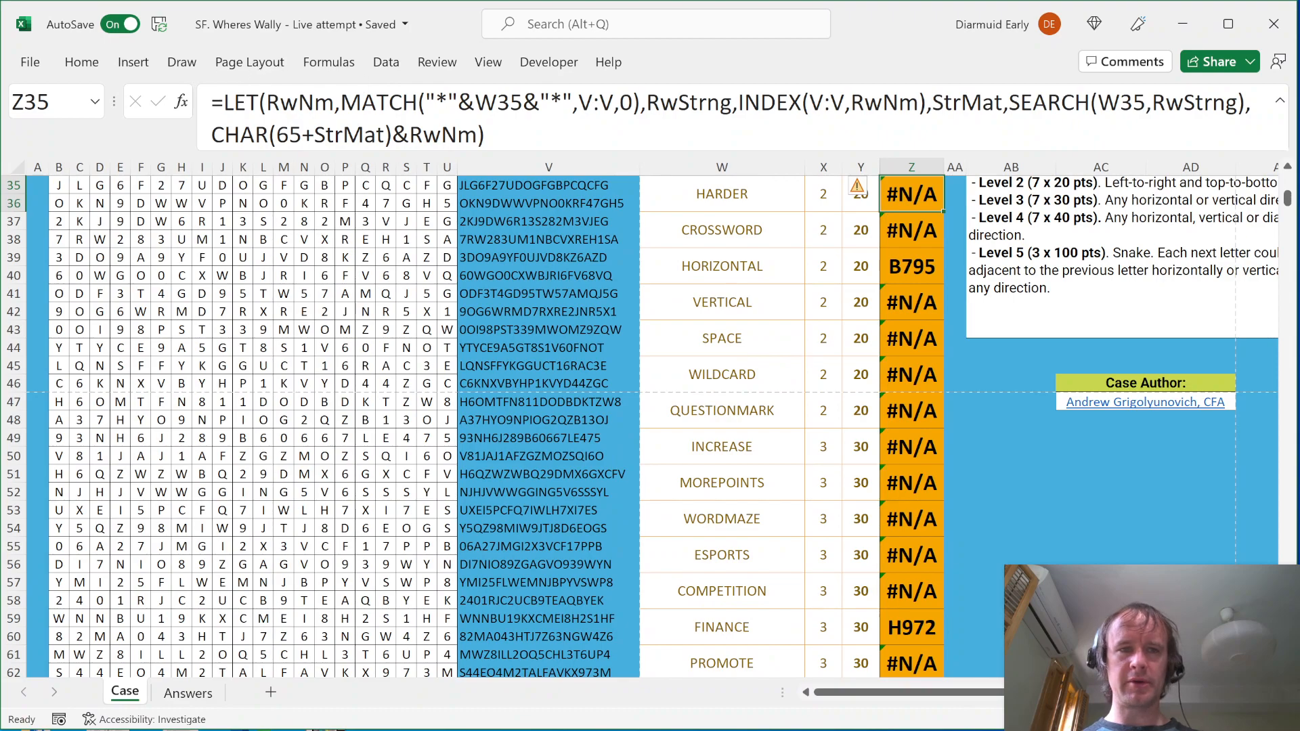
pyautogui.click(221, 101)
pyautogui.write('IFERROR(')
pyautogui.hotkey('ctrl', 'End')
pyautogui.write(',"")')
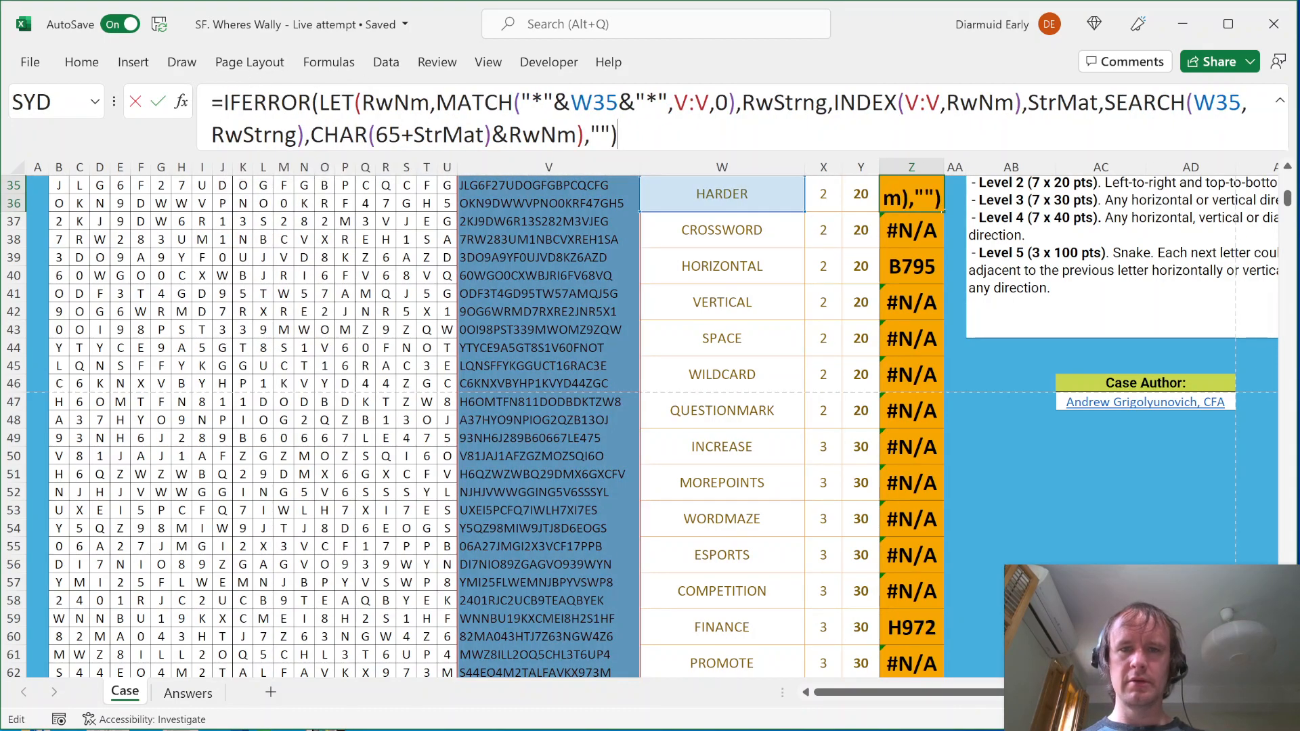
pyautogui.hotkey('ctrl', 'Return')
# Fill Z35's IFERROR formula down the Answer column through the PRIZE row
pyautogui.hotkey('shift', 'Down')
pyautogui.hotkey('shift', 'pagedown')
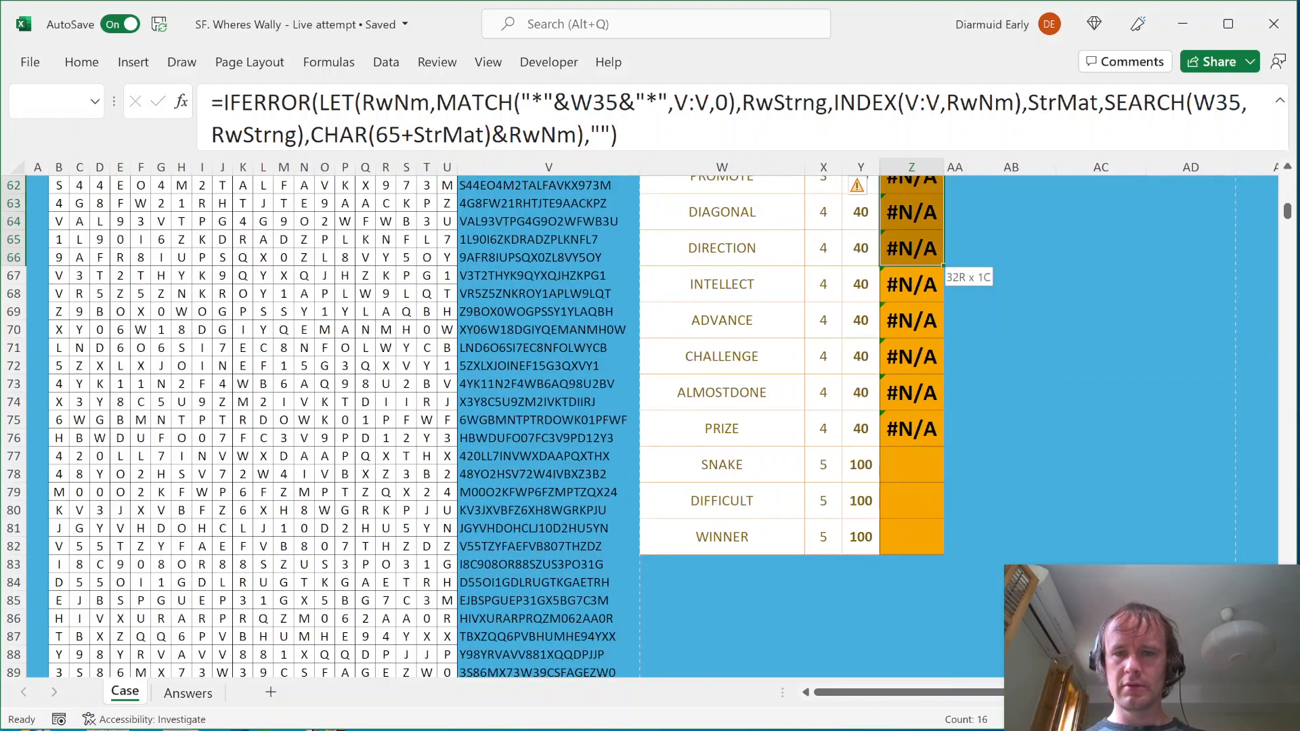
pyautogui.hotkey('shift', 'Down')
pyautogui.hotkey('shift', 'Down')
pyautogui.hotkey('shift', 'Down')
pyautogui.hotkey('shift', 'Down')
pyautogui.hotkey('shift', 'Down')
pyautogui.hotkey('shift', 'Down')
pyautogui.hotkey('shift', 'Down')
pyautogui.hotkey('shift', 'Down')
pyautogui.hotkey('shift', 'Down')
pyautogui.hotkey('shift', 'Down')
pyautogui.hotkey('shift', 'Down')
pyautogui.hotkey('shift', 'BackSpace')
# Examine the Answer column from HORIZONTAL down through the level 4 words for addresses returned by the row search
pyautogui.press('Down')
pyautogui.press('Down')
pyautogui.hotkey('ctrl', 'shift', 'Left')
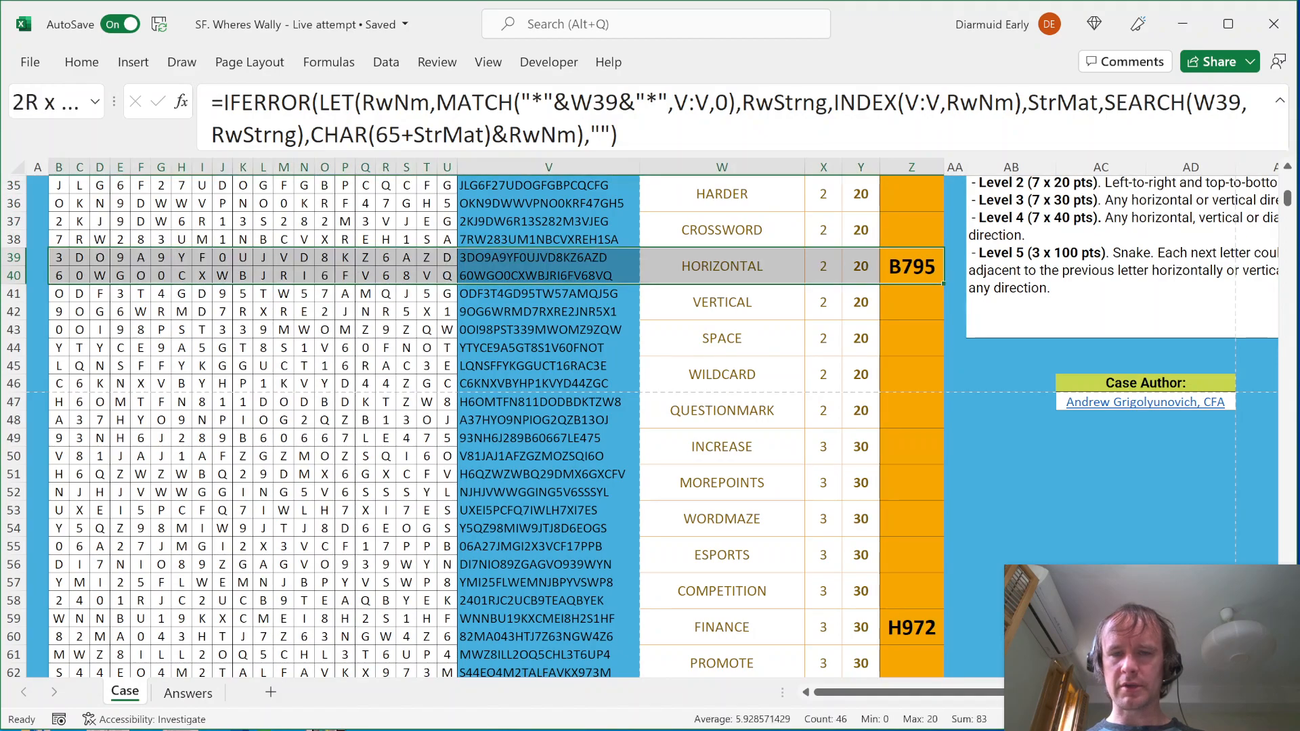
pyautogui.press('Down')
pyautogui.press('Down')
pyautogui.press('Down')
pyautogui.press('Down')
pyautogui.press('Down')
pyautogui.press('Down')
pyautogui.press('Down')
pyautogui.press('Down')
pyautogui.press('Down')
pyautogui.press('Down')
pyautogui.press('Down')
pyautogui.press('Down')
pyautogui.press('Down')
pyautogui.press('Down')
pyautogui.press('Down')
pyautogui.press('Down')
pyautogui.press('Down')
pyautogui.press('Down')
pyautogui.press('Down')
pyautogui.press('Down')
pyautogui.press('Down')
pyautogui.press('Down')
pyautogui.press('Down')
pyautogui.press('Down')
pyautogui.press('Down')
pyautogui.press('Down')
pyautogui.press('Down')
pyautogui.press('Down')
pyautogui.press('Down')
pyautogui.press('Down')
pyautogui.press('Down')
pyautogui.press('Up')
pyautogui.press('Up')
pyautogui.press('Up')
pyautogui.press('Up')
pyautogui.press('Up')
pyautogui.press('Up')
pyautogui.press('Up')
pyautogui.press('Up')
pyautogui.press('Up')
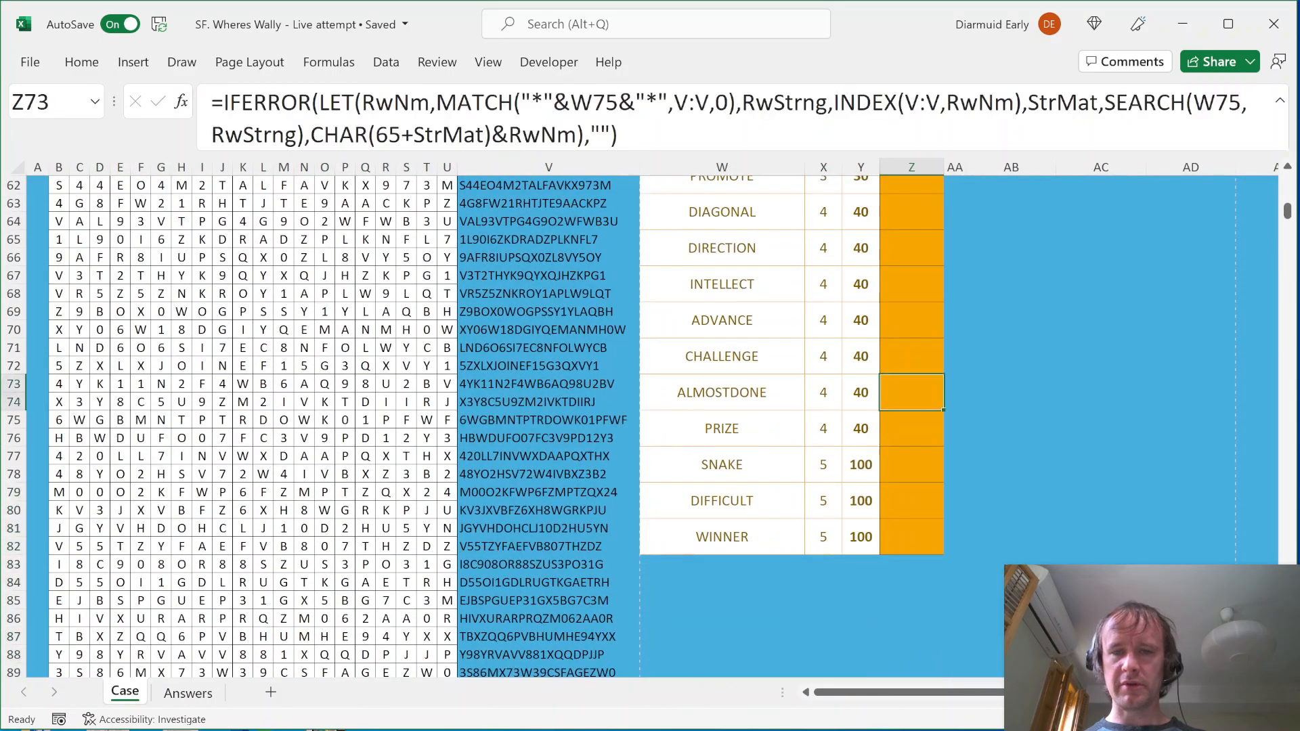
# Examine the Answer column back up through the level 4 to level 1 words and the total score formula in AC4
pyautogui.press('Up')
pyautogui.press('Up')
pyautogui.press('Up')
pyautogui.press('Up')
pyautogui.press('Up')
pyautogui.press('Up')
pyautogui.press('Up')
pyautogui.press('Up')
pyautogui.press('Up')
pyautogui.press('Up')
pyautogui.press('Up')
pyautogui.press('Up')
pyautogui.press('Up')
pyautogui.press('Up')
pyautogui.press('Up')
pyautogui.press('Up')
pyautogui.press('Up')
pyautogui.press('Up')
pyautogui.press('Up')
pyautogui.press('Up')
pyautogui.press('Down')
pyautogui.press('Down')
pyautogui.press('Up')
pyautogui.press('Up')
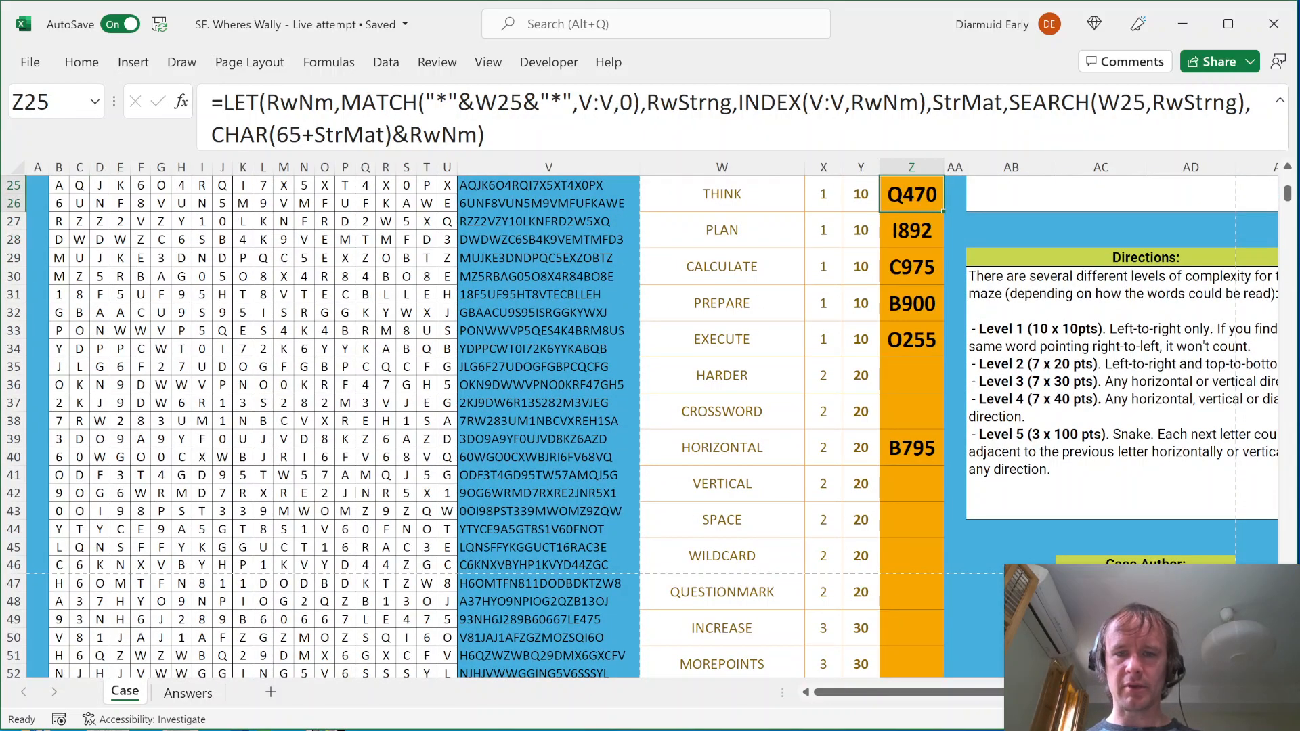
pyautogui.press('Down')
pyautogui.press('Left')
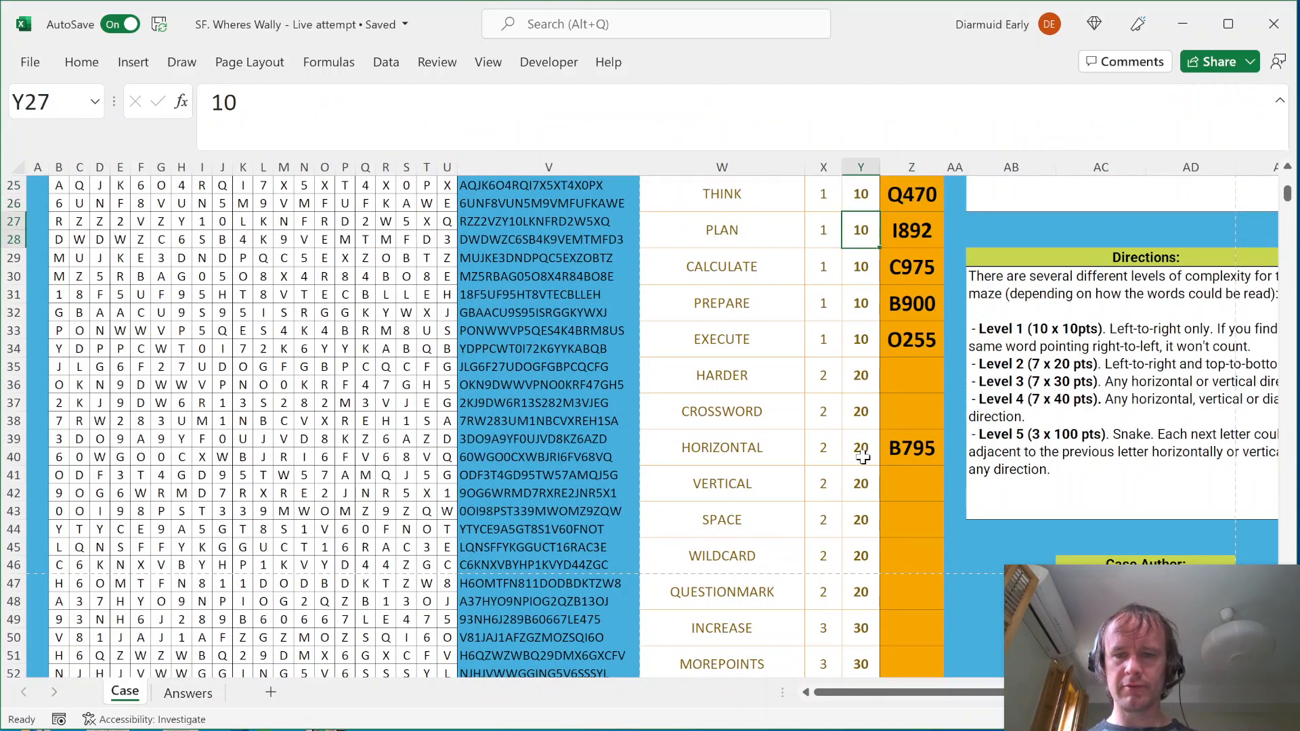
pyautogui.scroll(-6, 862, 458)
pyautogui.scroll(14, 927, 388)
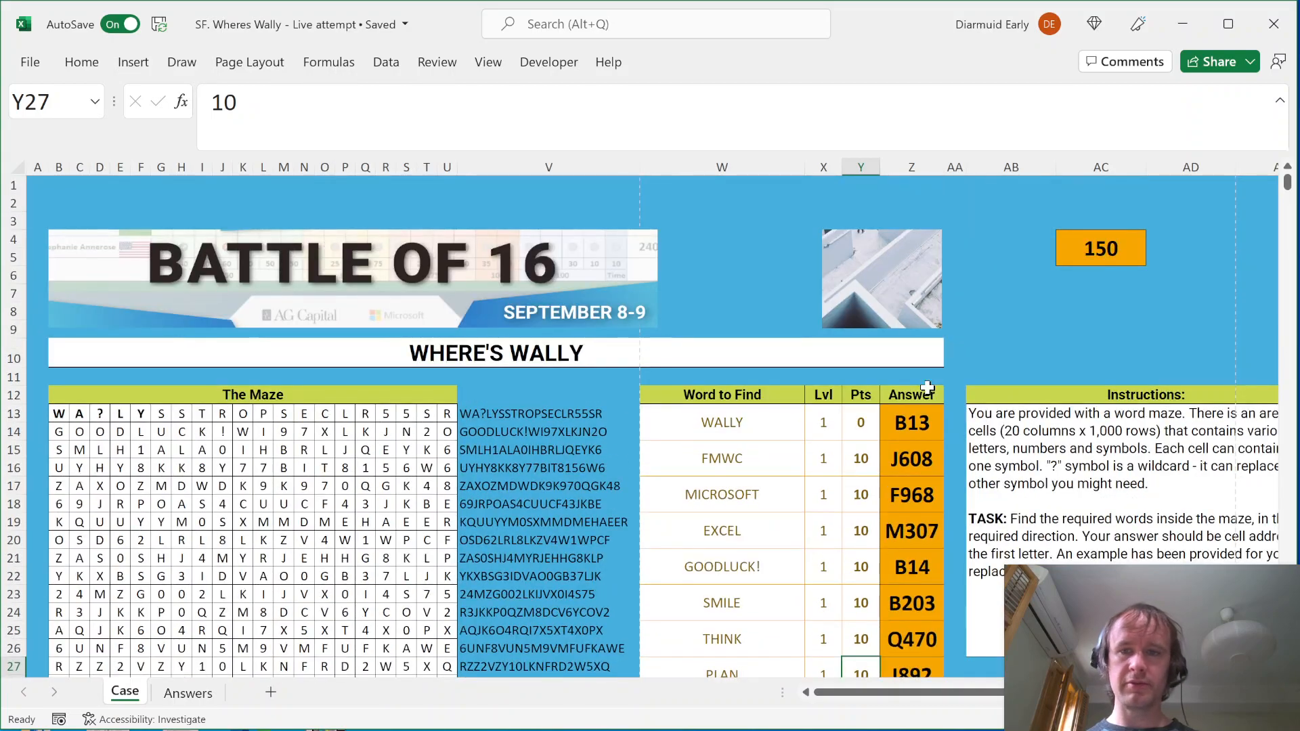
pyautogui.click(1101, 261)
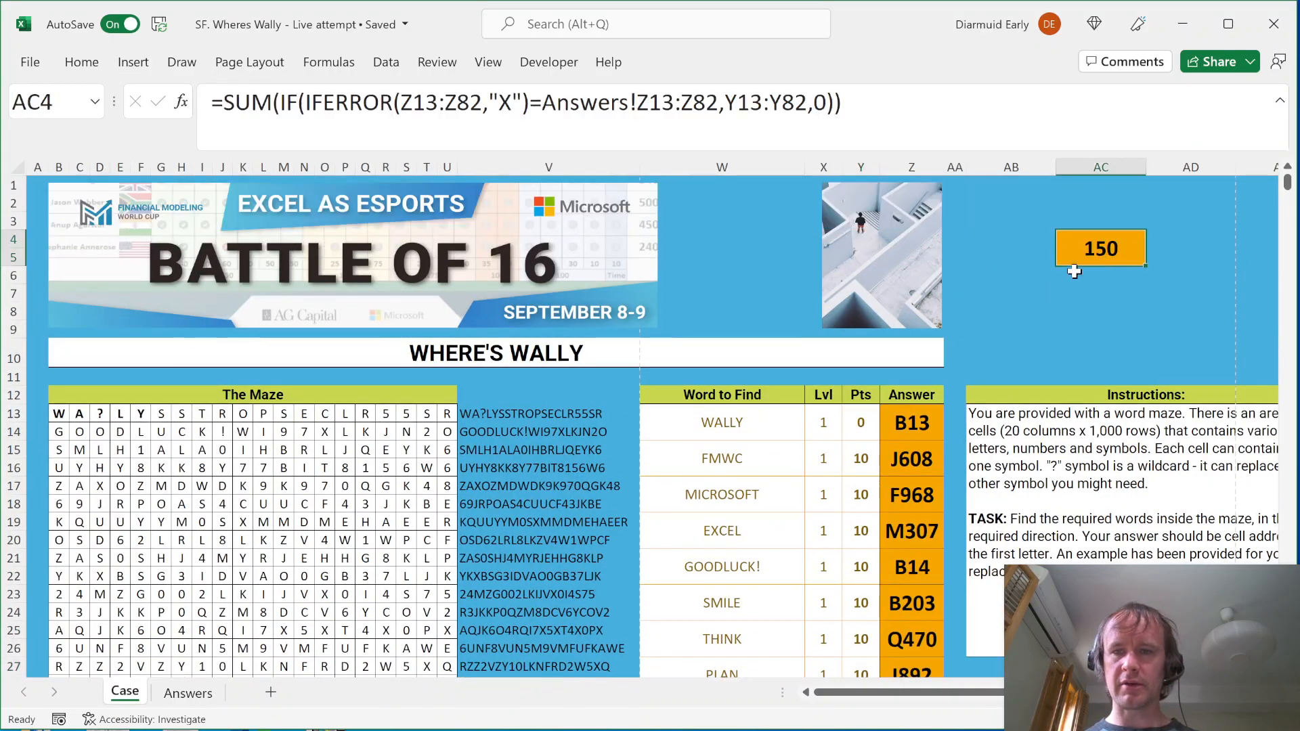
# Examine the joined row strings in column V down to the maze's last row and the Answer cells from HARDER down
pyautogui.click(478, 544)
pyautogui.hotkey('ctrl', 'Down')
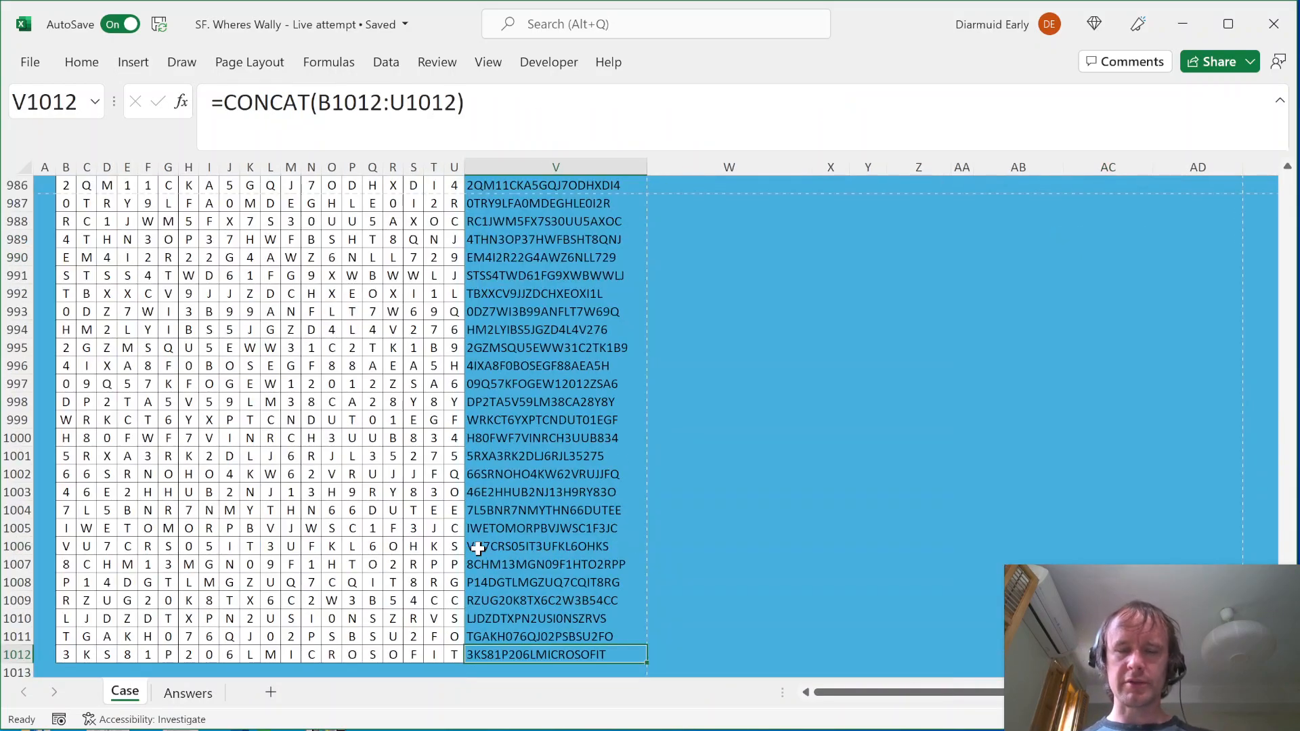
pyautogui.hotkey('ctrl', 'Up')
pyautogui.click(915, 587)
pyautogui.moveTo(915, 586); pyautogui.dragTo(914, 581)
pyautogui.scroll(-4, 914, 580)
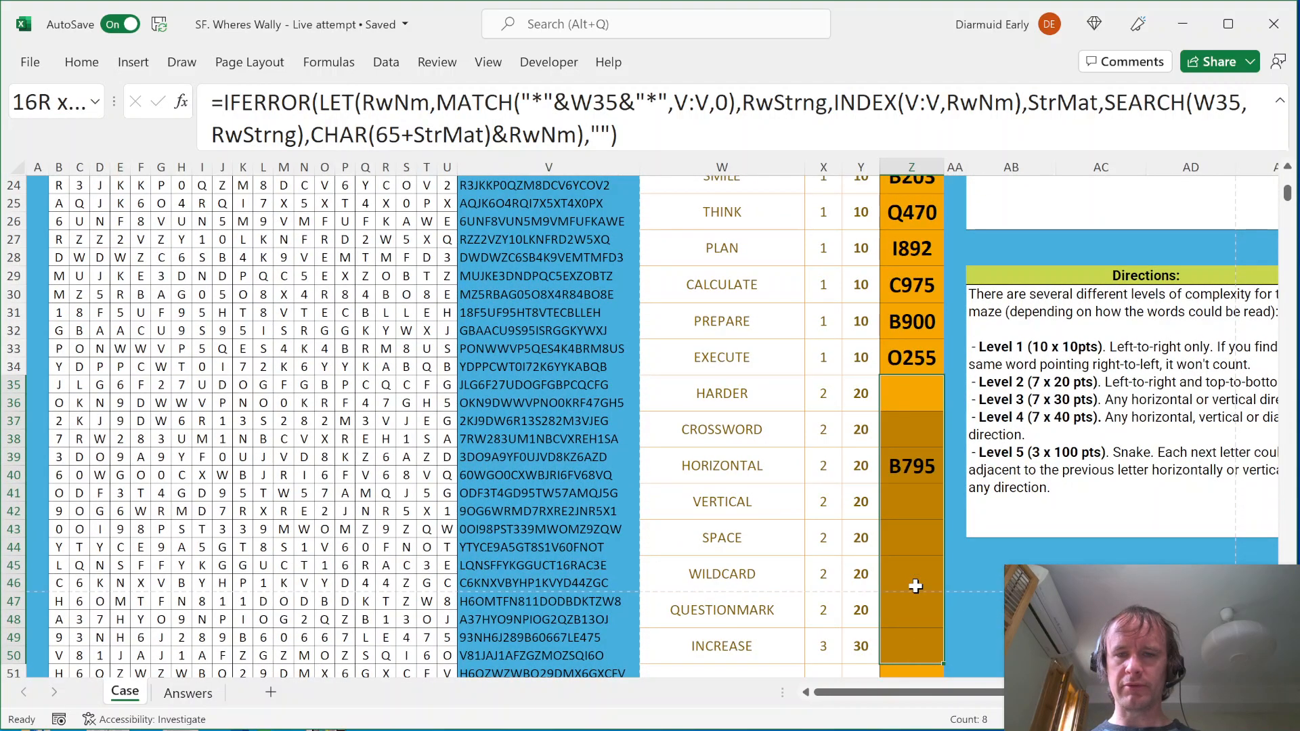
pyautogui.click(649, 398)
pyautogui.click(291, 495)
# Enter =MATCH("*HARDER*",B1014:U1014,0) in B1016, below the joined column strings, to search the columns for HARDER
pyautogui.hotkey('ctrl', 'Down')
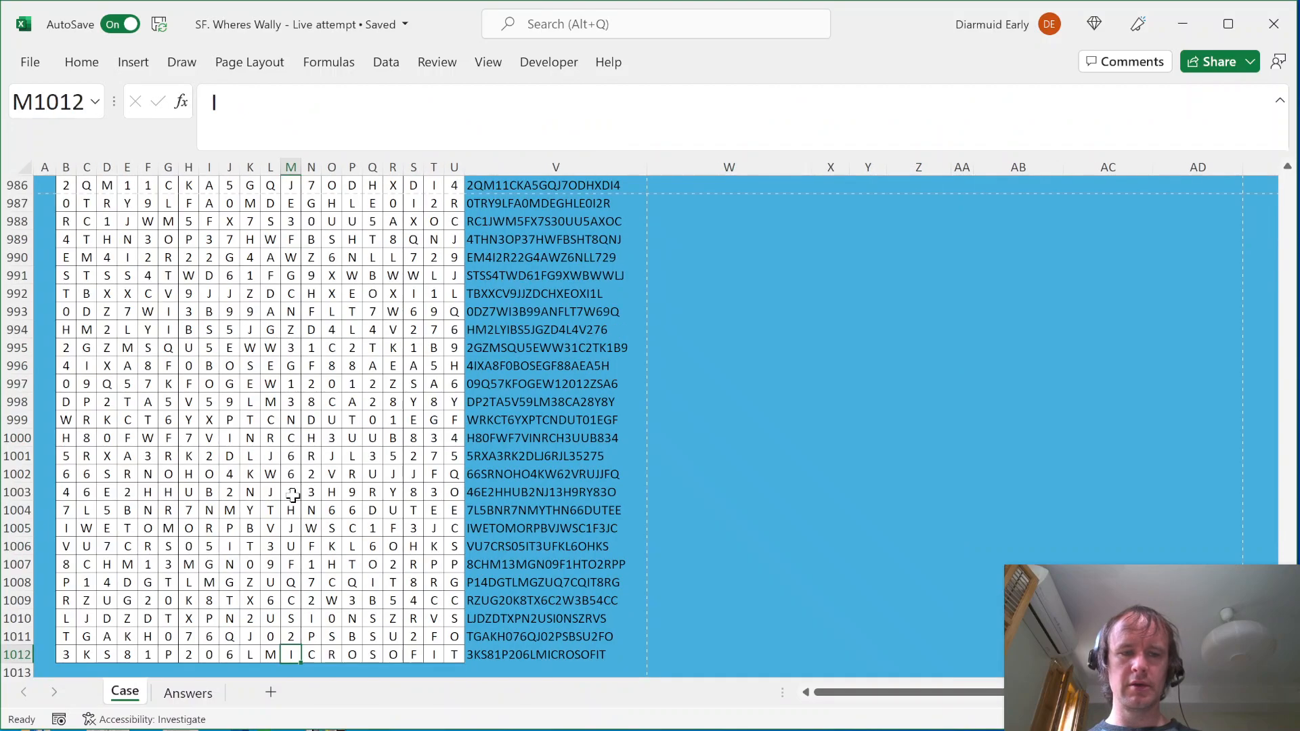
pyautogui.press('Down')
pyautogui.press('Down')
pyautogui.press('Down')
pyautogui.press('Down')
pyautogui.press('Up')
pyautogui.press('Up')
pyautogui.hotkey('ctrl', 'Left')
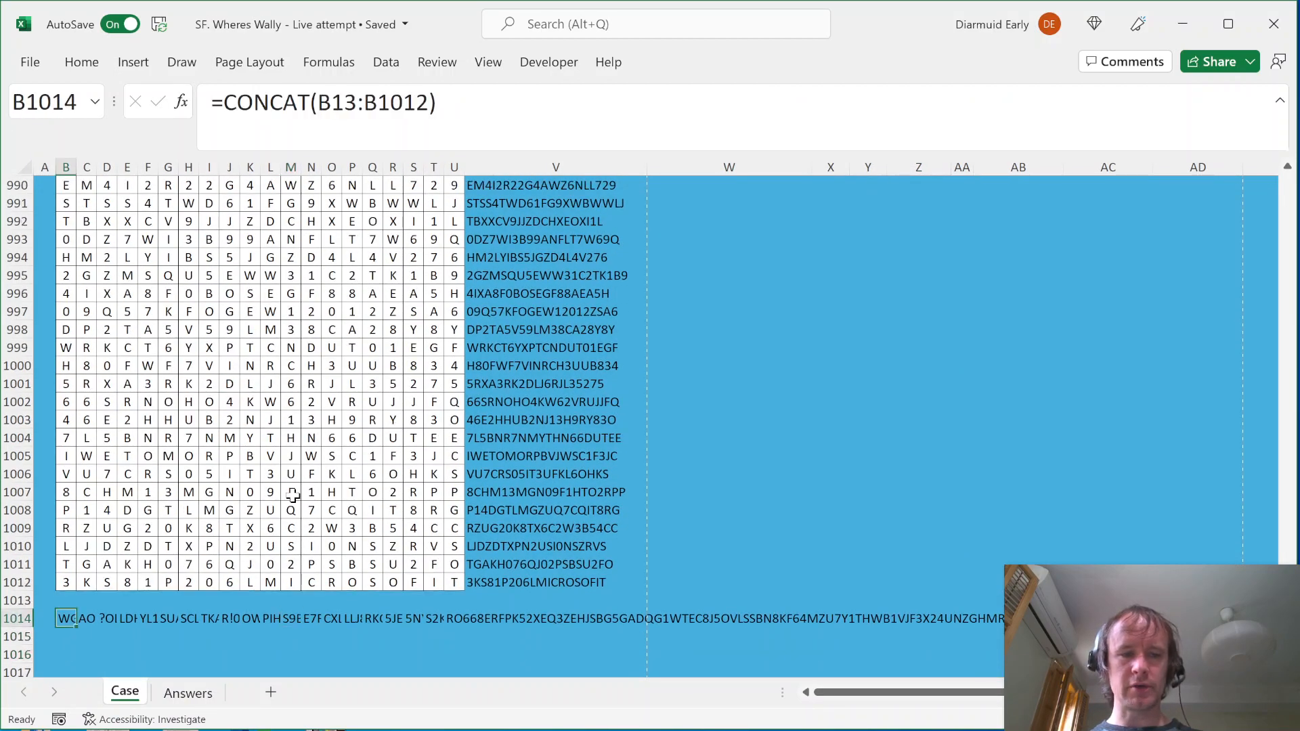
pyautogui.press('Down')
pyautogui.press('Down')
pyautogui.press('Right')
pyautogui.press('Left')
pyautogui.write('=mat')
pyautogui.press('Tab')
pyautogui.write('"*HARDER*",')
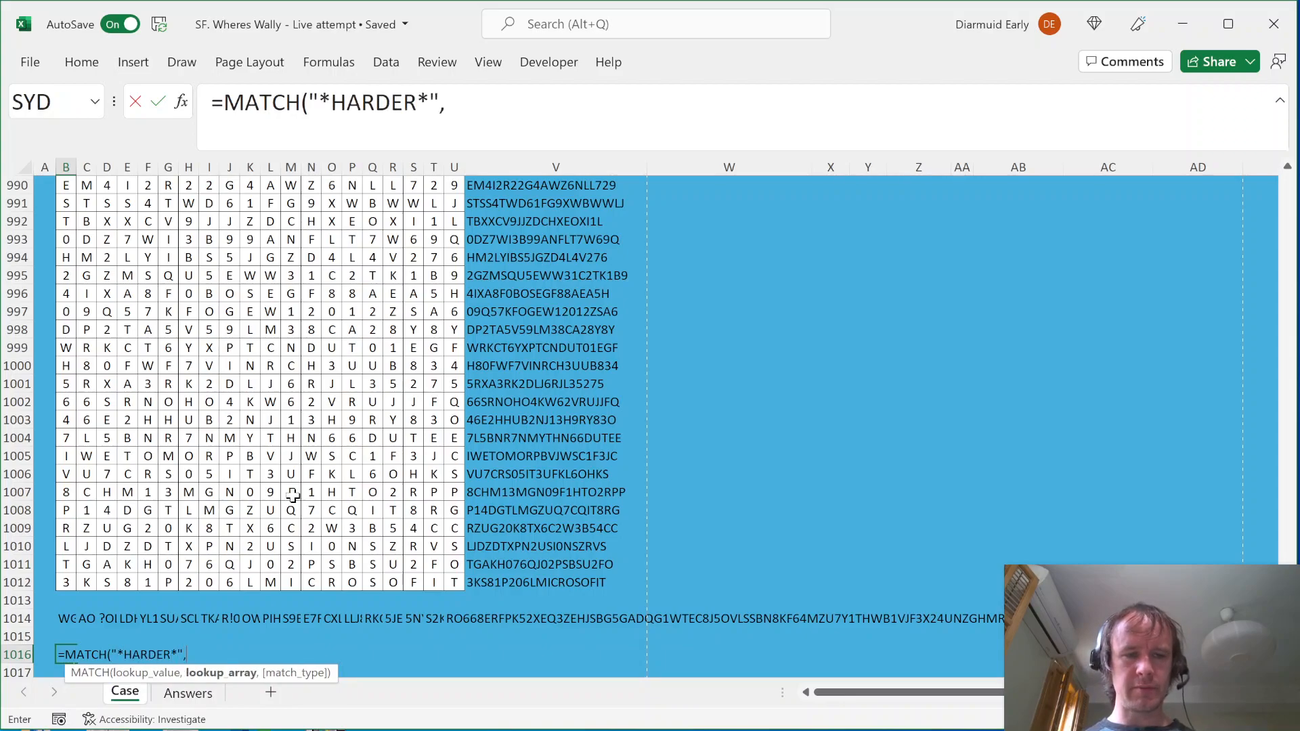
pyautogui.press('Up')
pyautogui.press('Up')
pyautogui.hotkey('ctrl', 'shift', 'Right')
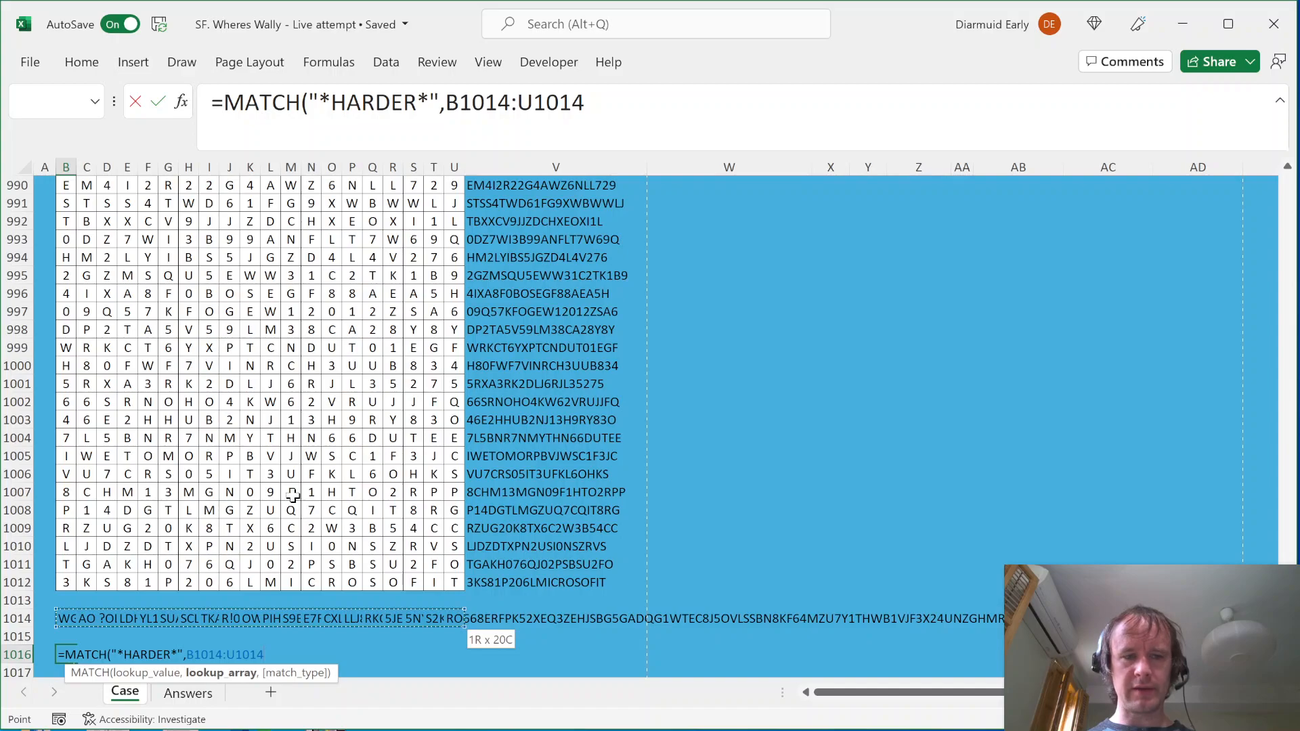
pyautogui.write(',0)')
pyautogui.press('Return')
pyautogui.press('Up')
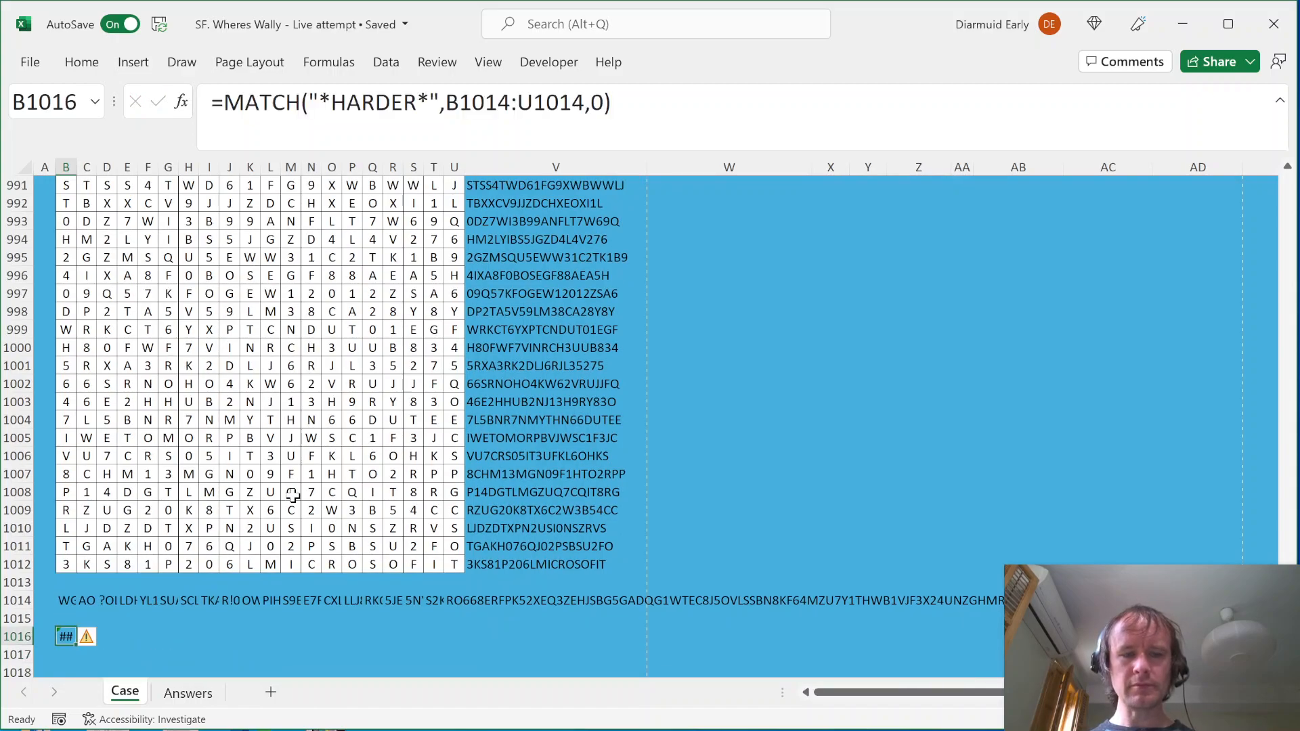
# Fit column B's width to the HARDER match result, undo the widening and clear B1016
pyautogui.hotkey('alt', 'h')
pyautogui.press('o')
pyautogui.press('i')
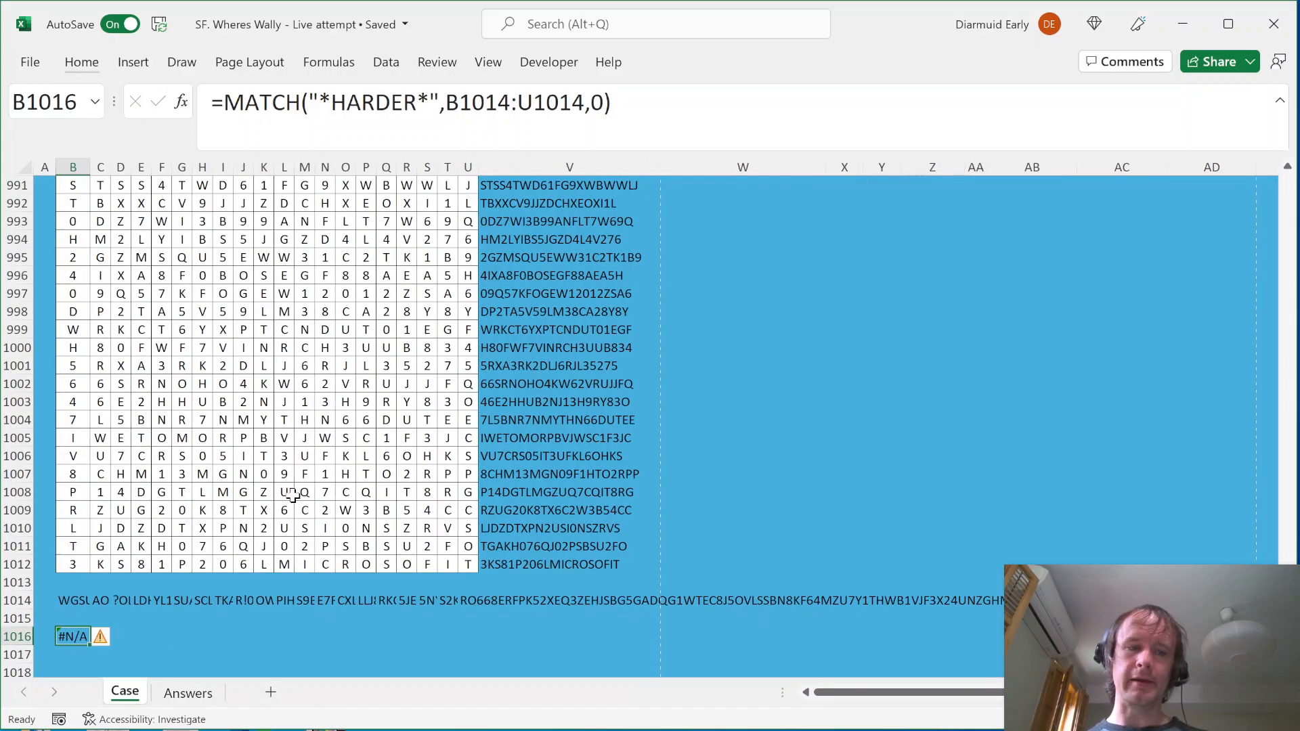
pyautogui.hotkey('ctrl', 'z')
pyautogui.press('Delete')
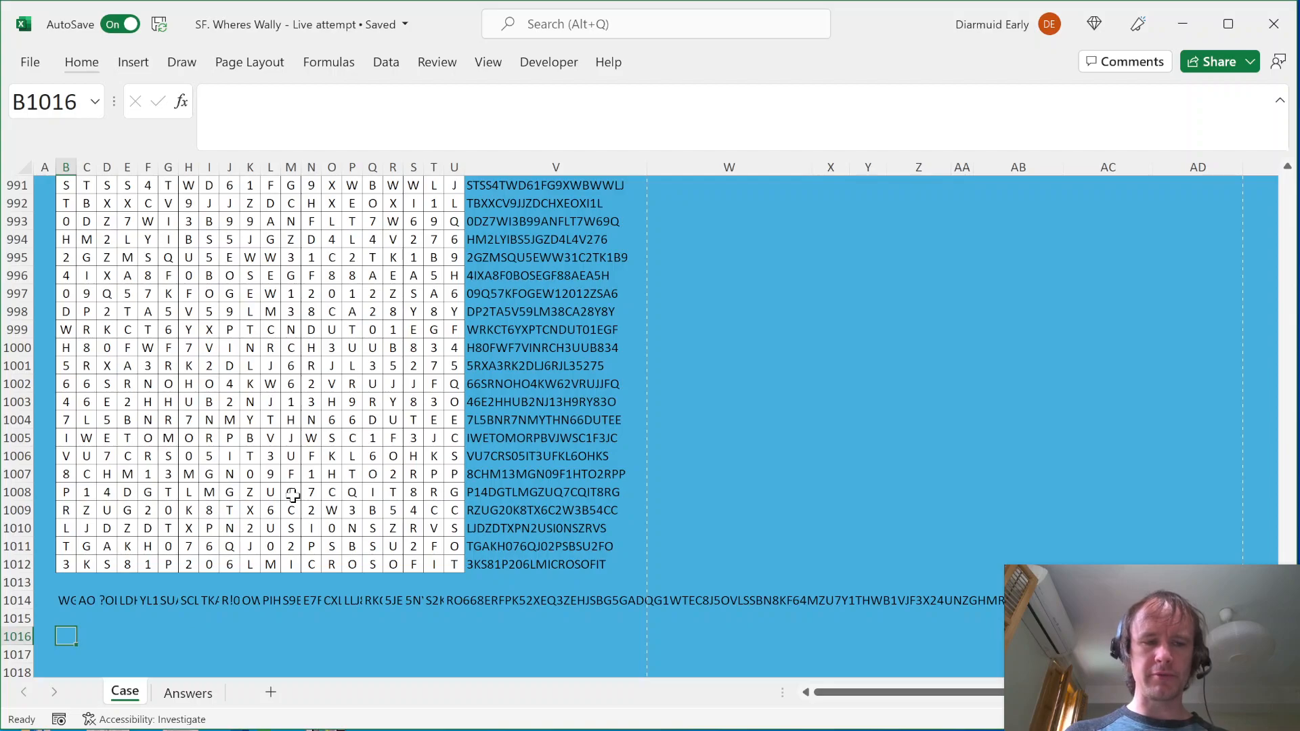
# Enter =CONCAT(B997:B1006) in B1016 to build a ten-character test string from the lower part of the maze's first column
pyautogui.press('Up')
pyautogui.press('Up')
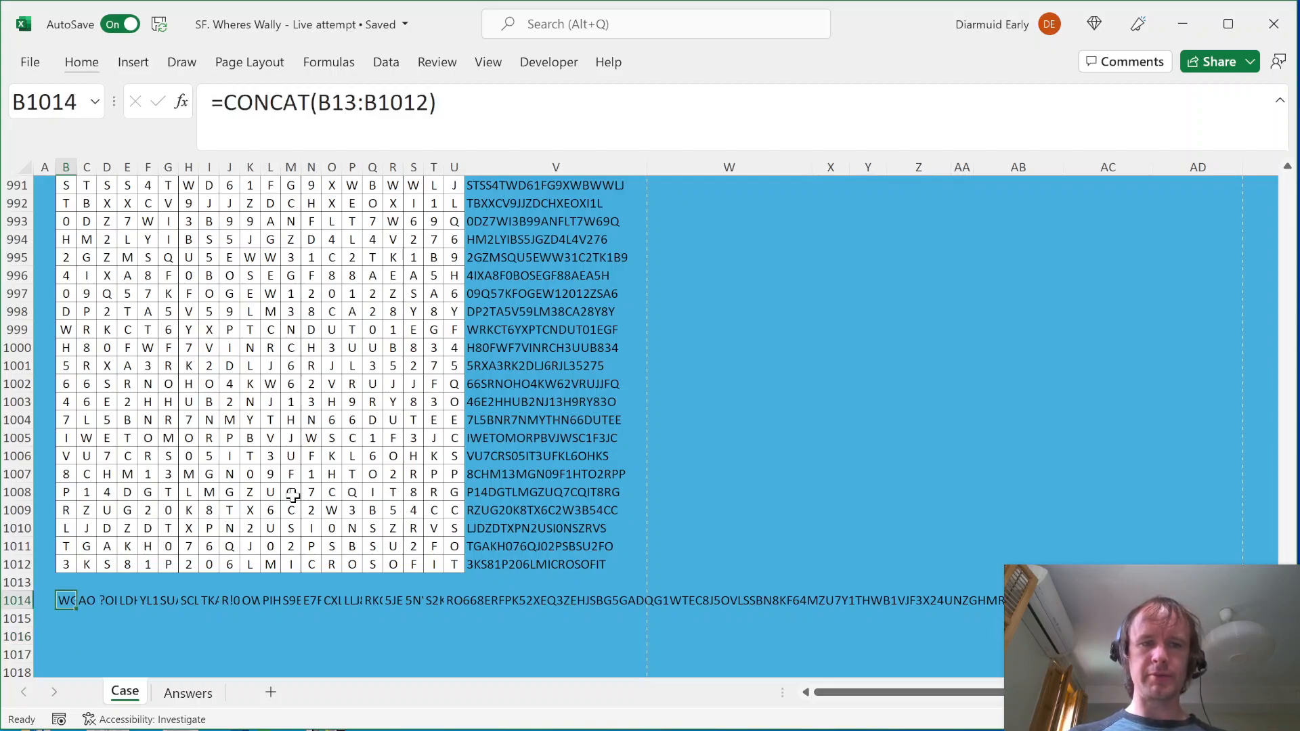
pyautogui.press('Down')
pyautogui.press('Down')
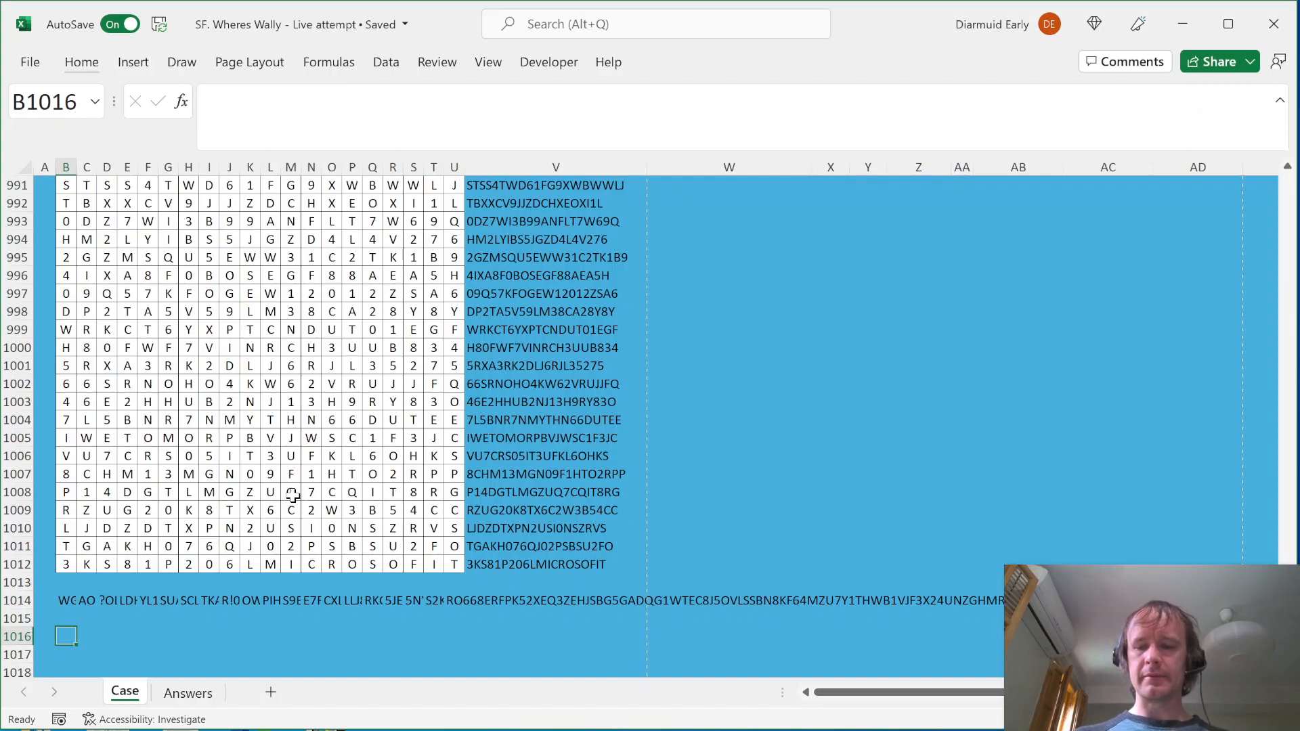
pyautogui.write('=conc')
pyautogui.press('Tab')
pyautogui.press('Up')
pyautogui.press('Up')
pyautogui.press('Up')
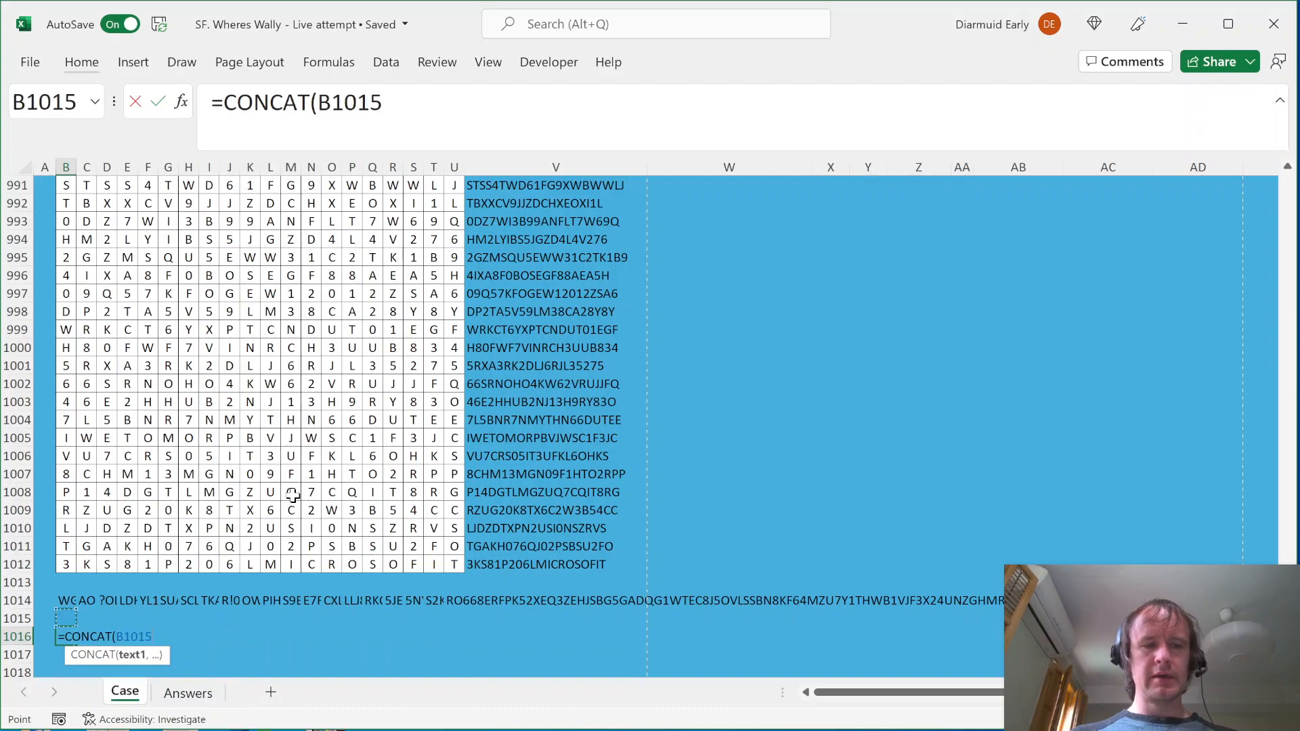
pyautogui.press('Up')
pyautogui.press('Up')
pyautogui.press('Up')
pyautogui.press('Up')
pyautogui.press('Up')
pyautogui.press('Up')
pyautogui.press('Up')
pyautogui.press('Up')
pyautogui.press('Up')
pyautogui.press('Up')
pyautogui.press('Up')
pyautogui.press('Up')
pyautogui.press('Up')
pyautogui.press('Up')
pyautogui.press('Up')
pyautogui.press('Up')
pyautogui.press('Up')
pyautogui.press('Down')
pyautogui.hotkey('shift', 'Down')
pyautogui.hotkey('shift', 'Down')
pyautogui.hotkey('shift', 'Down')
pyautogui.hotkey('shift', 'Down')
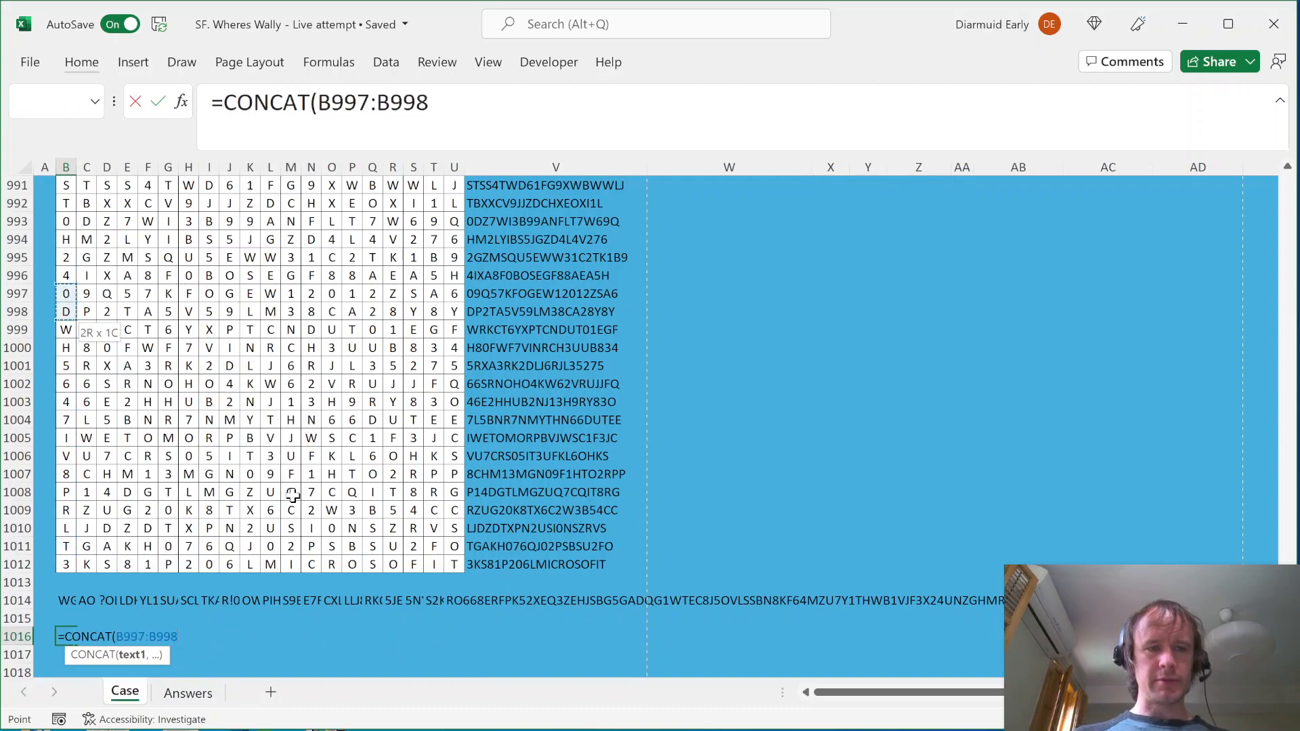
pyautogui.hotkey('shift', 'Down')
pyautogui.hotkey('shift', 'Down')
pyautogui.hotkey('shift', 'Down')
pyautogui.hotkey('shift', 'Down')
pyautogui.hotkey('shift', 'Down')
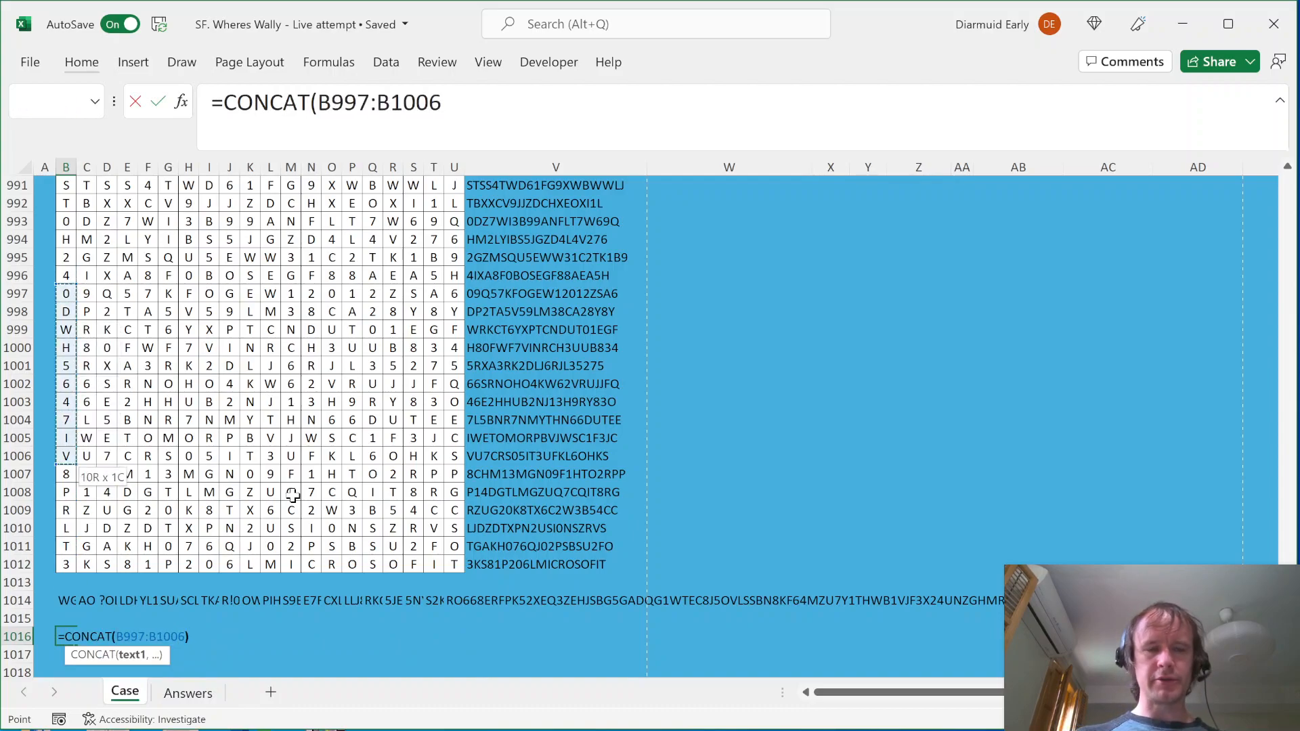
pyautogui.write(')')
pyautogui.press('Return')
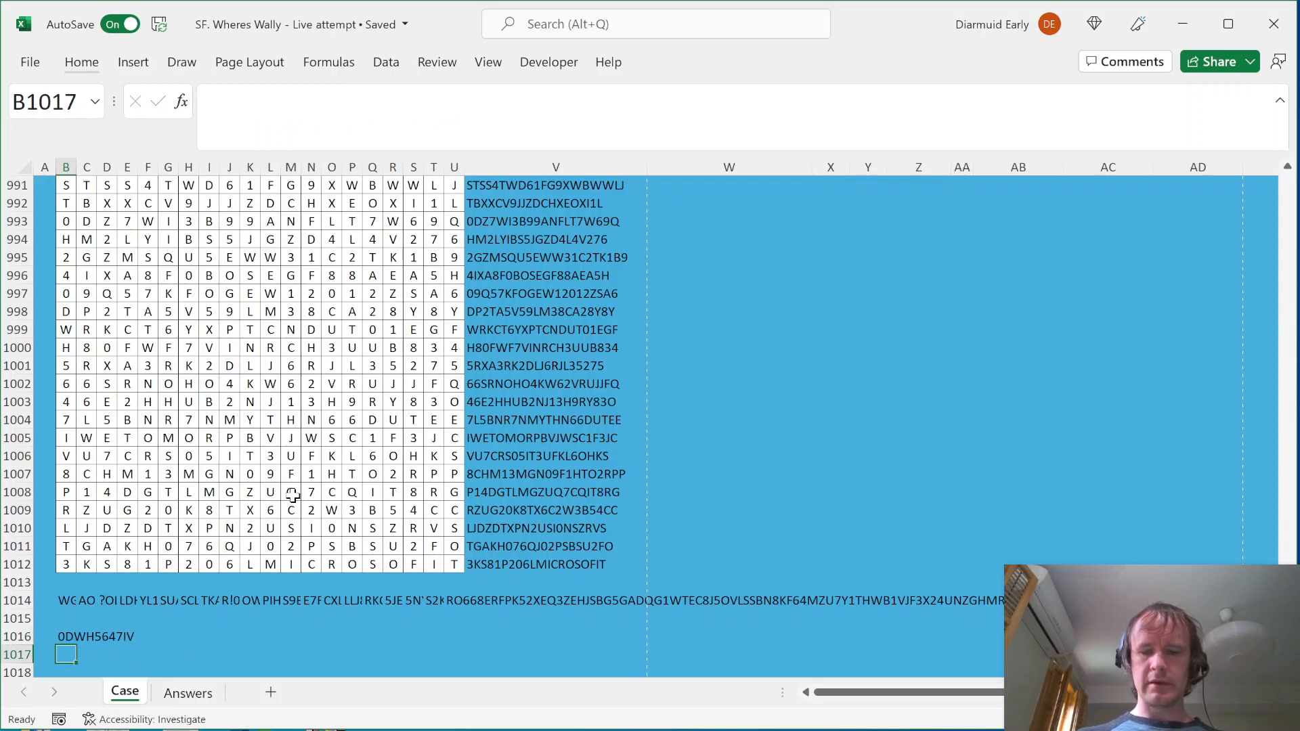
# Enter =MATCH("*"&B1016&"*",B1014,0) in B1017 to test whether the full column string contains the test string
pyautogui.write('=mat')
pyautogui.press('Tab')
pyautogui.write('"*"')
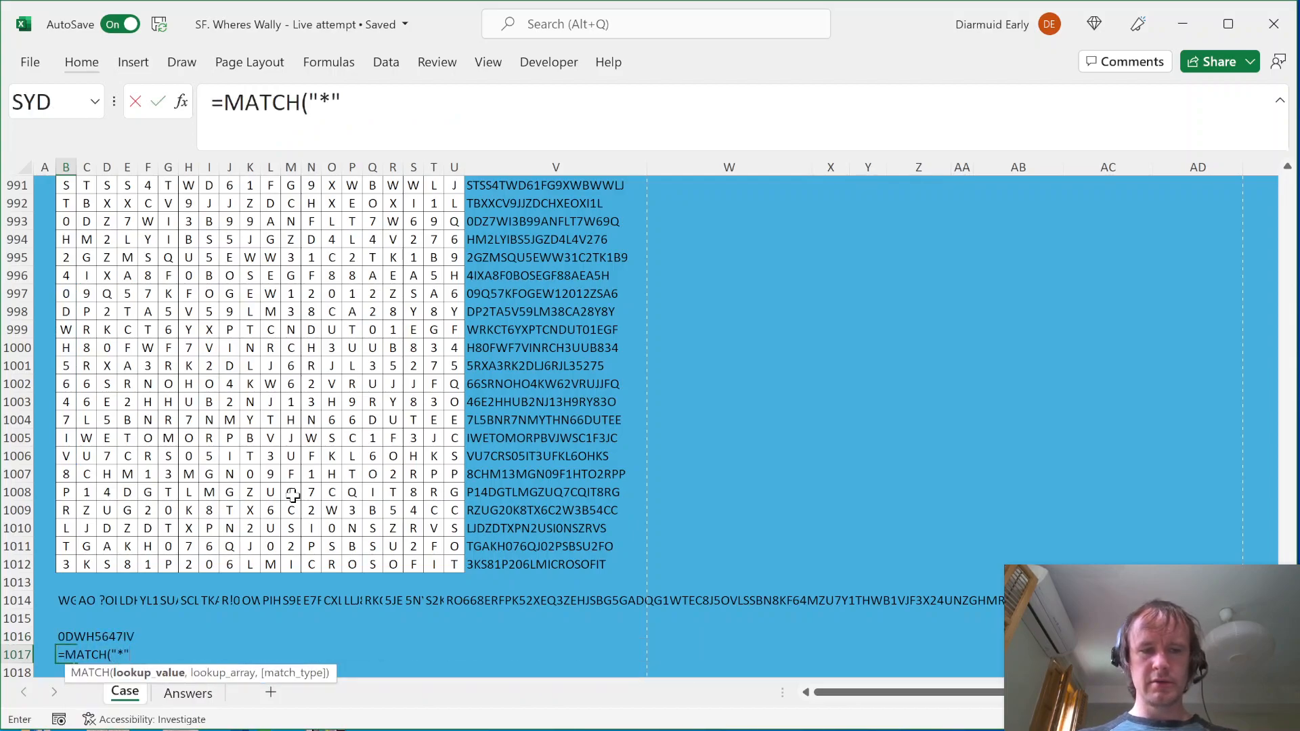
pyautogui.write('&')
pyautogui.press('Up')
pyautogui.write('&')
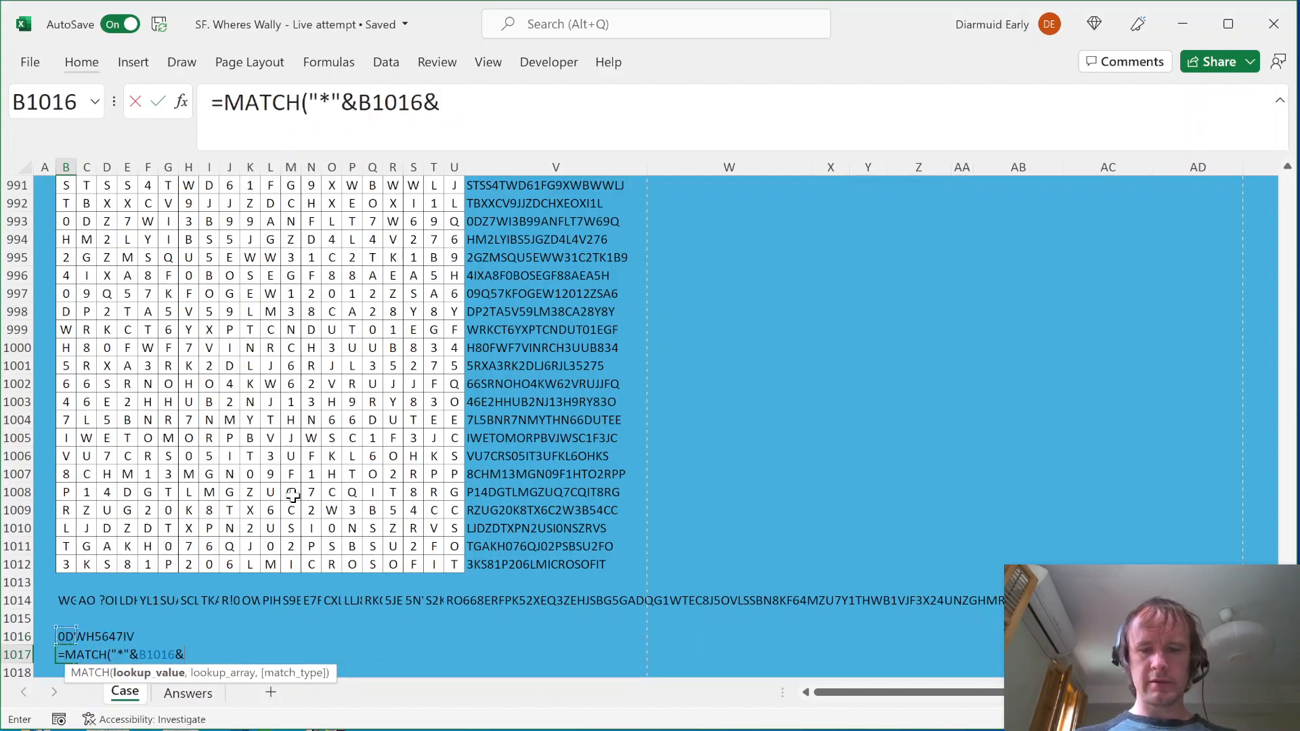
pyautogui.write('"*",')
pyautogui.press('Up')
pyautogui.press('Up')
pyautogui.press('Up')
pyautogui.write(',0)')
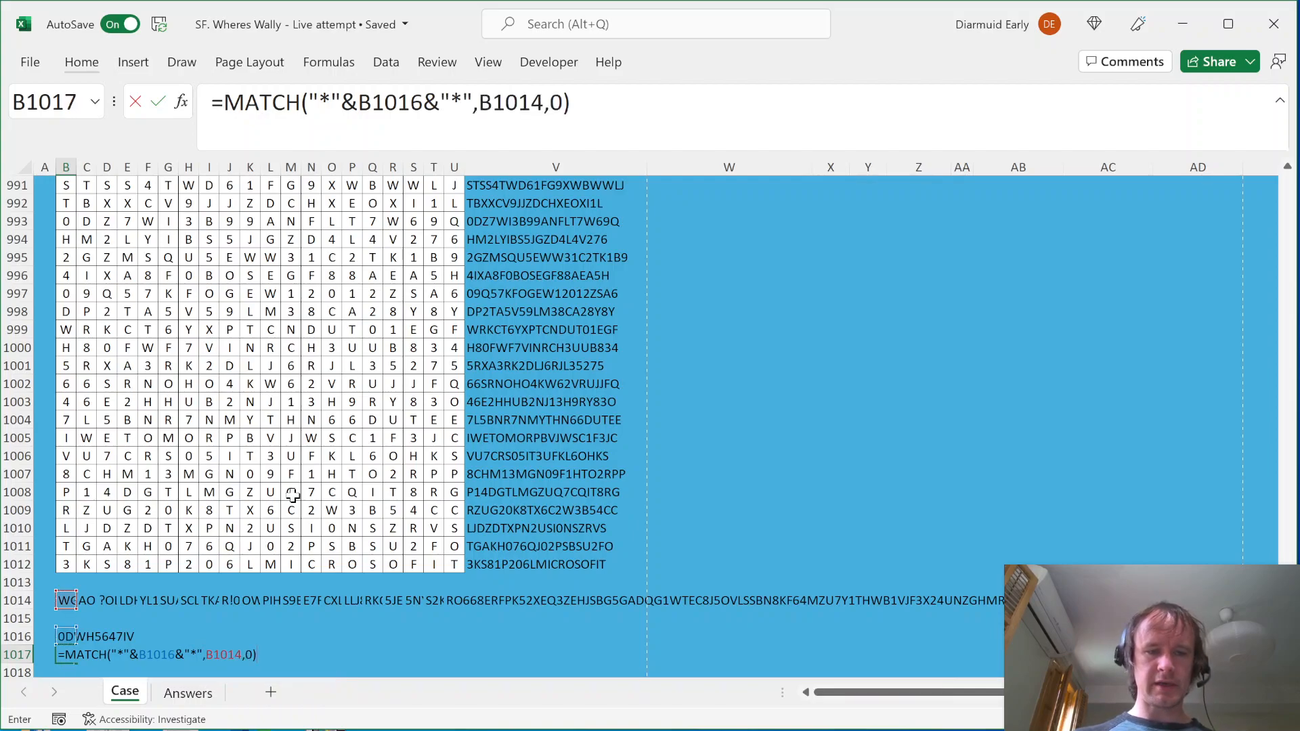
pyautogui.press('Return')
# Fit column B's width to read the B1017 match result, and undo the width change
pyautogui.press('Up')
pyautogui.hotkey('alt', 'o')
pyautogui.press('c')
pyautogui.press('a')
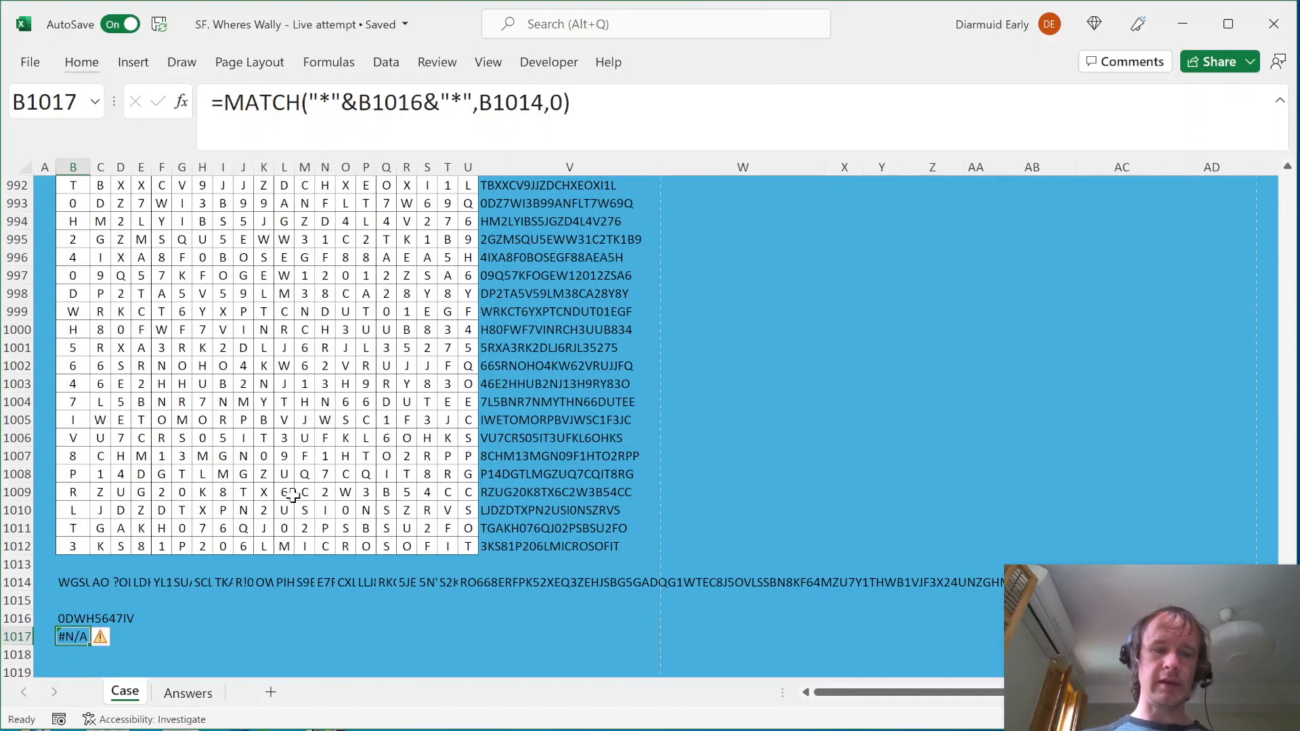
pyautogui.hotkey('ctrl', 'z')
pyautogui.press('Up')
pyautogui.press('Down')
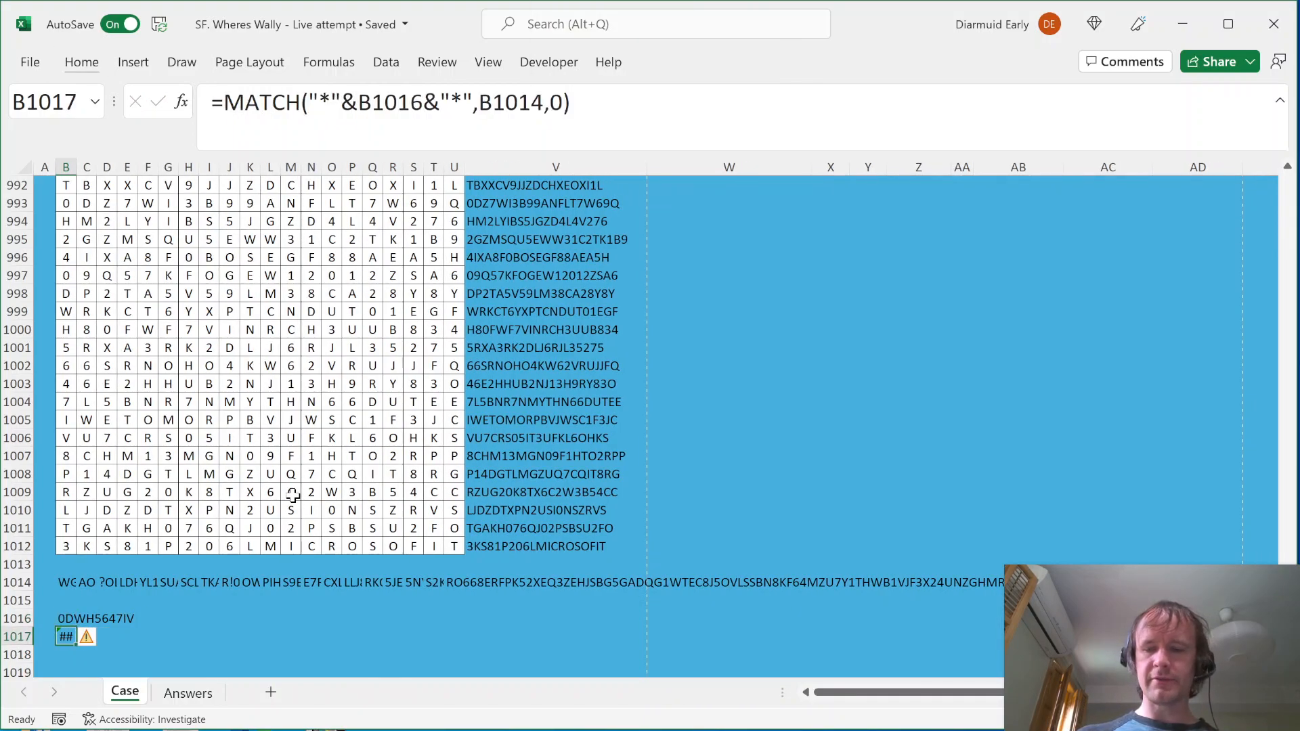
# Clear the MATCH formula from B1017 and review the CONCAT formulas in B1014 and B1016
pyautogui.press('Up')
pyautogui.press('Up')
pyautogui.press('Up')
pyautogui.press('Down')
pyautogui.press('Down')
pyautogui.press('Up')
pyautogui.press('Up')
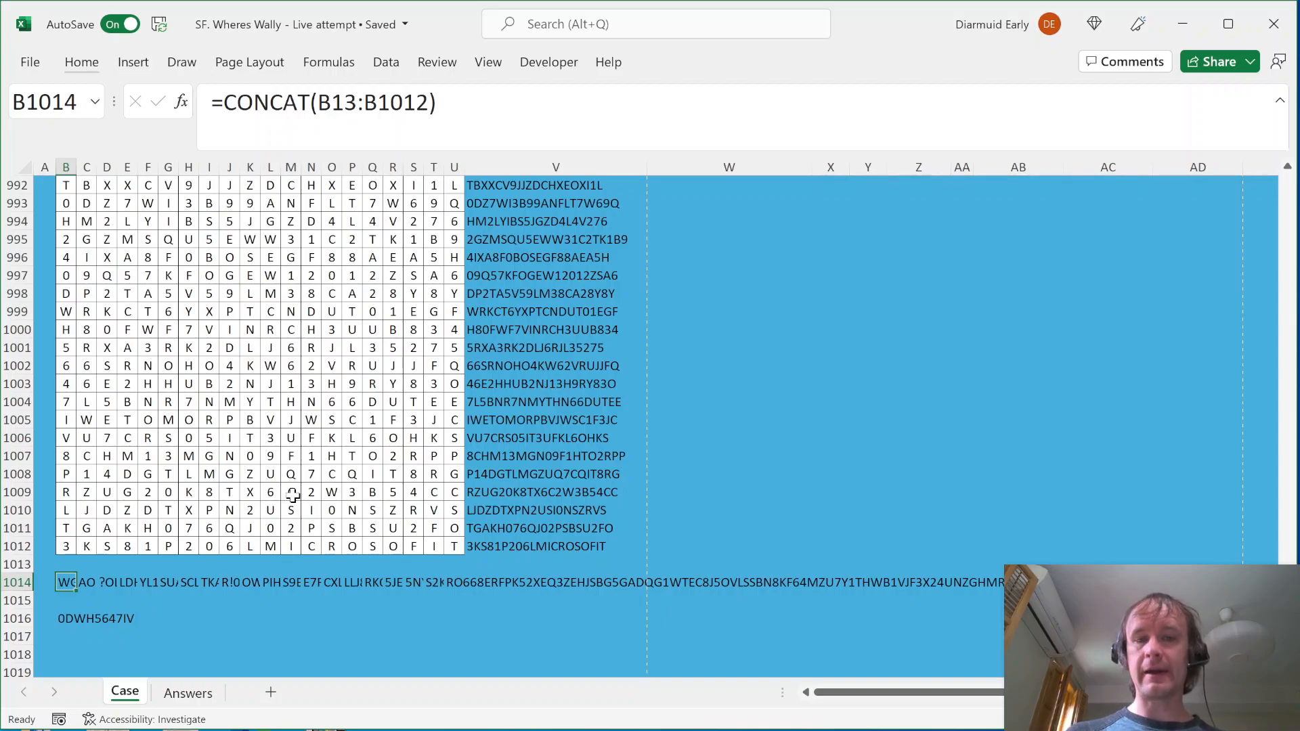
pyautogui.press('Down')
pyautogui.press('Down')
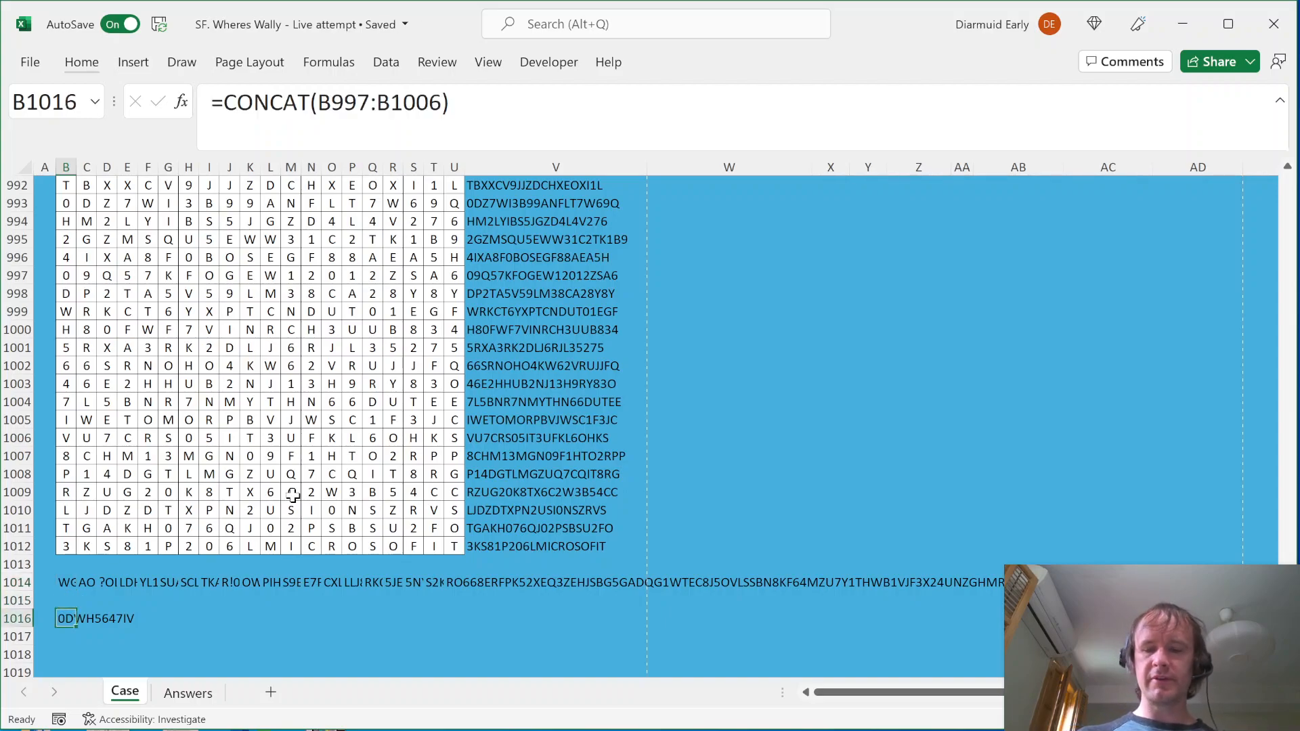
# Replace the test string formula in B1016 with =CONCAT(B13:B18), joining the first six letters of the maze's first column
pyautogui.write('=con')
pyautogui.press('Tab')
pyautogui.press('Up')
pyautogui.press('Up')
pyautogui.hotkey('ctrl', 'Up')
pyautogui.hotkey('ctrl', 'Up')
pyautogui.hotkey('ctrl', 'Up')
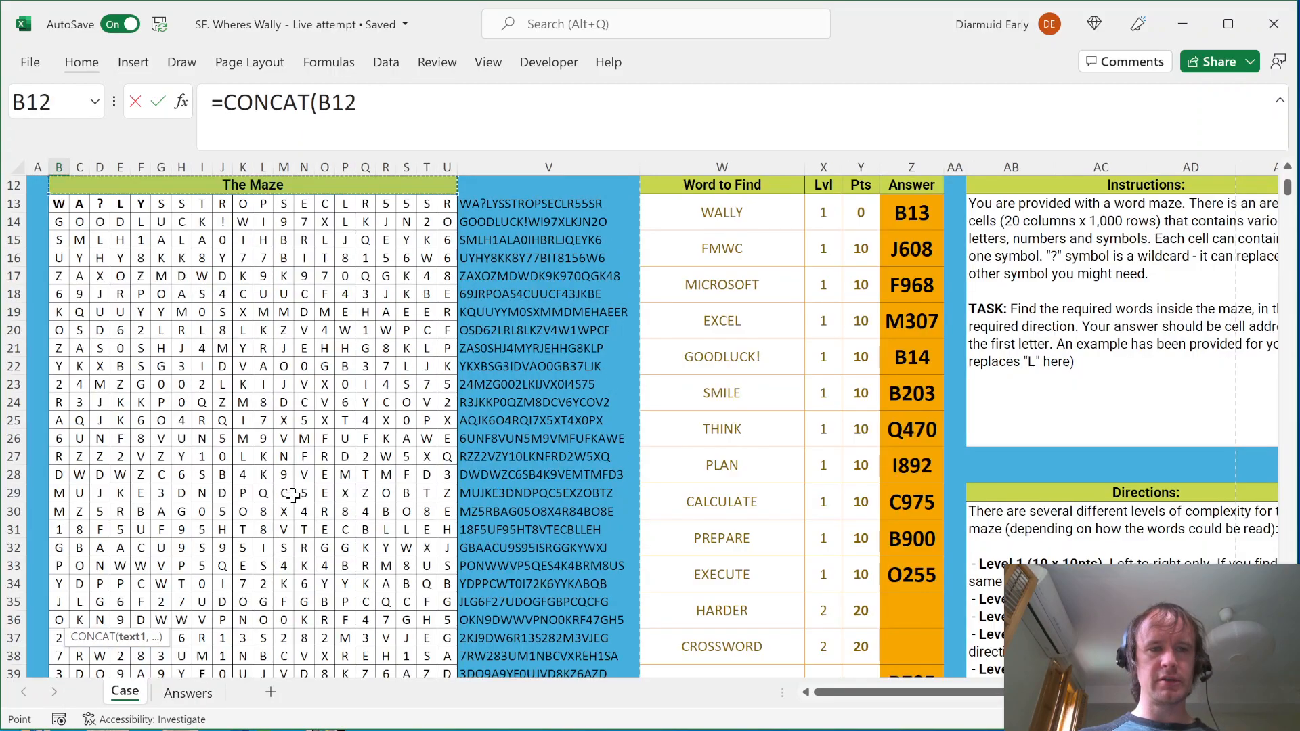
pyautogui.press('Down')
pyautogui.hotkey('shift', 'Down')
pyautogui.hotkey('shift', 'Down')
pyautogui.hotkey('shift', 'Down')
pyautogui.hotkey('shift', 'Down')
pyautogui.hotkey('shift', 'Down')
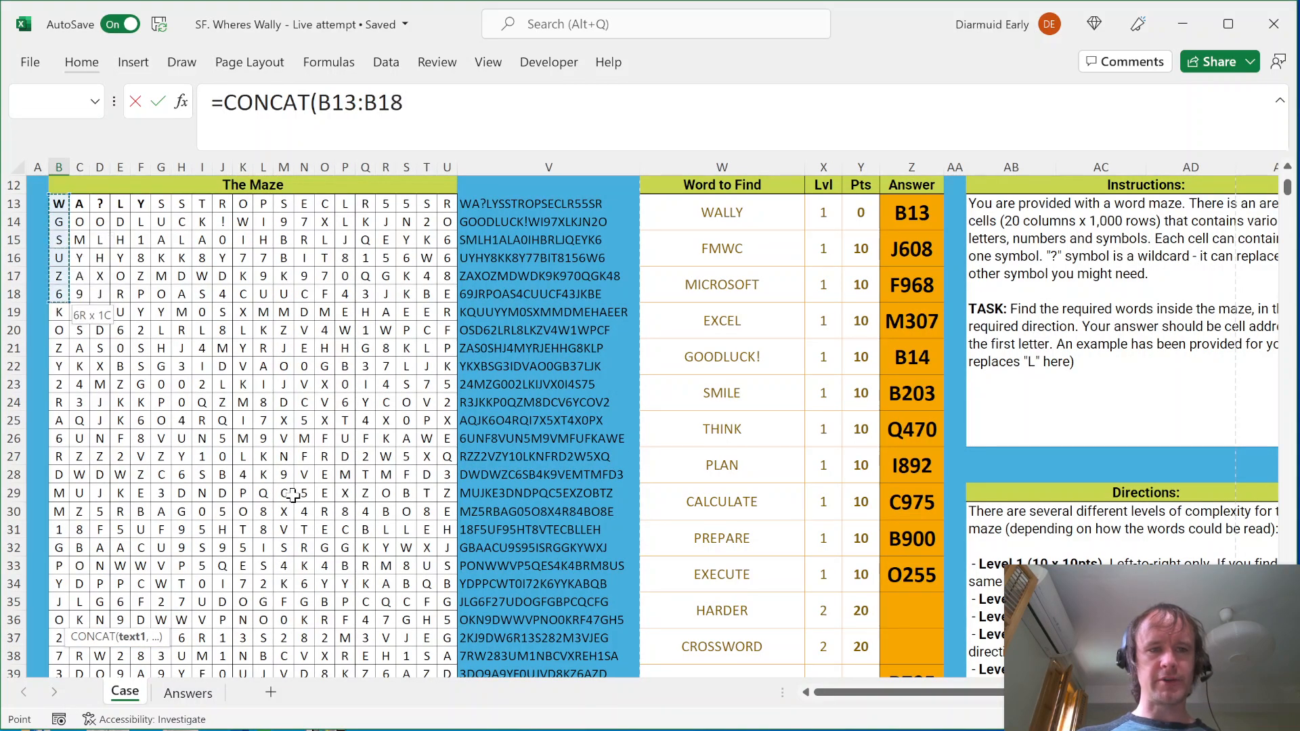
pyautogui.press('Return')
# Enter =MATCH(B1016&"*",B1014,0) in B1017 to test whether the column string begins with the test string
pyautogui.write('=mat')
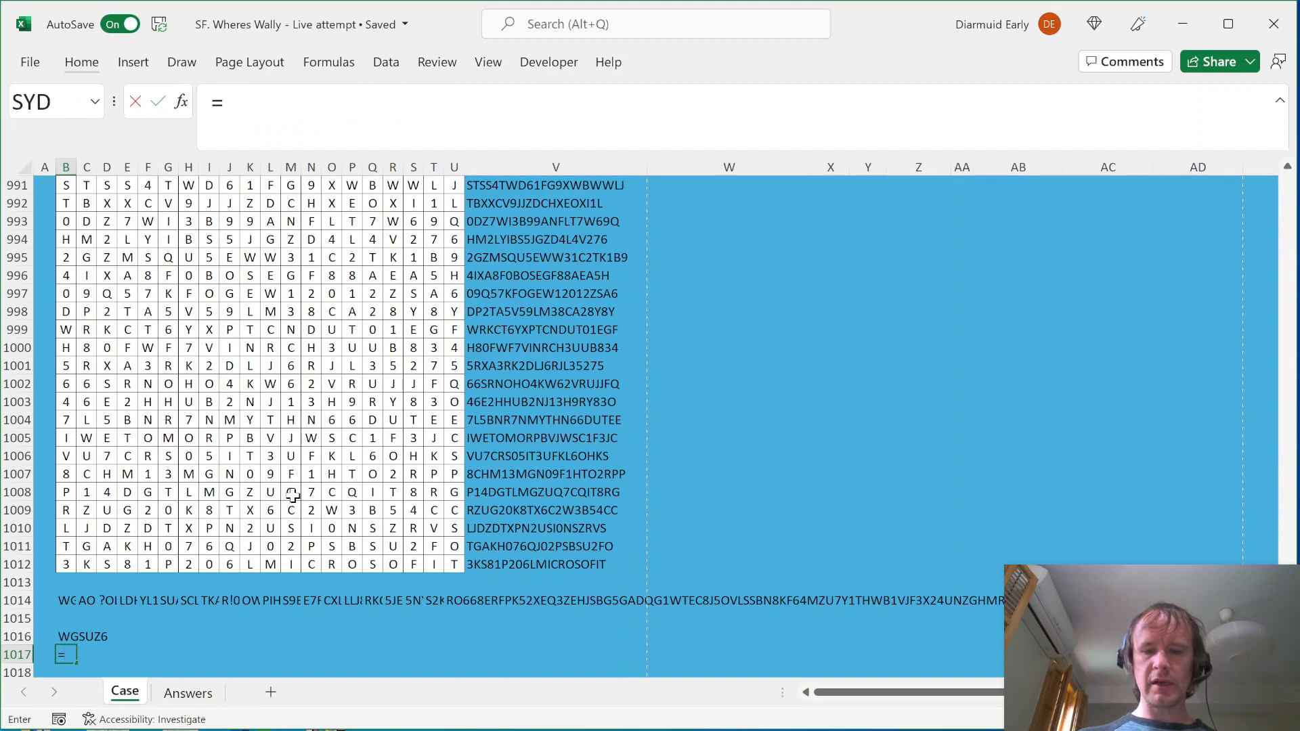
pyautogui.press('Tab')
pyautogui.press('Up')
pyautogui.write('&"*",B1016')
pyautogui.press('Up')
pyautogui.press('Up')
pyautogui.write(',0)')
pyautogui.hotkey('ctrl', 'Return')
pyautogui.press('Down')
pyautogui.press('Up')
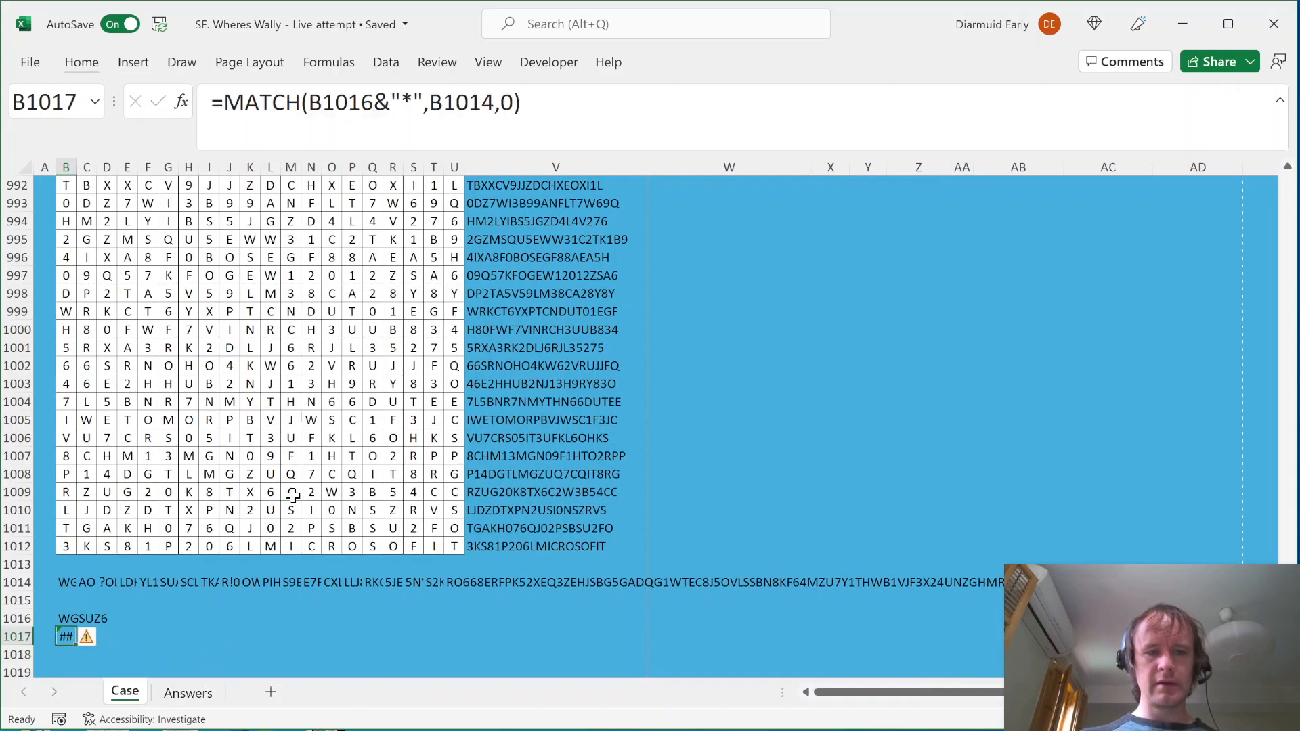
# Fit column B's width to read the MATCH result in B1017, and undo the fit
pyautogui.hotkey('alt', 'h')
pyautogui.press('o')
pyautogui.press('i')
pyautogui.press('Up')
pyautogui.press('Up')
pyautogui.press('Up')
pyautogui.press('Down')
pyautogui.press('Down')
pyautogui.hotkey('alt', 'h')
pyautogui.press('o')
pyautogui.press('i')
pyautogui.press('Up')
pyautogui.press('Up')
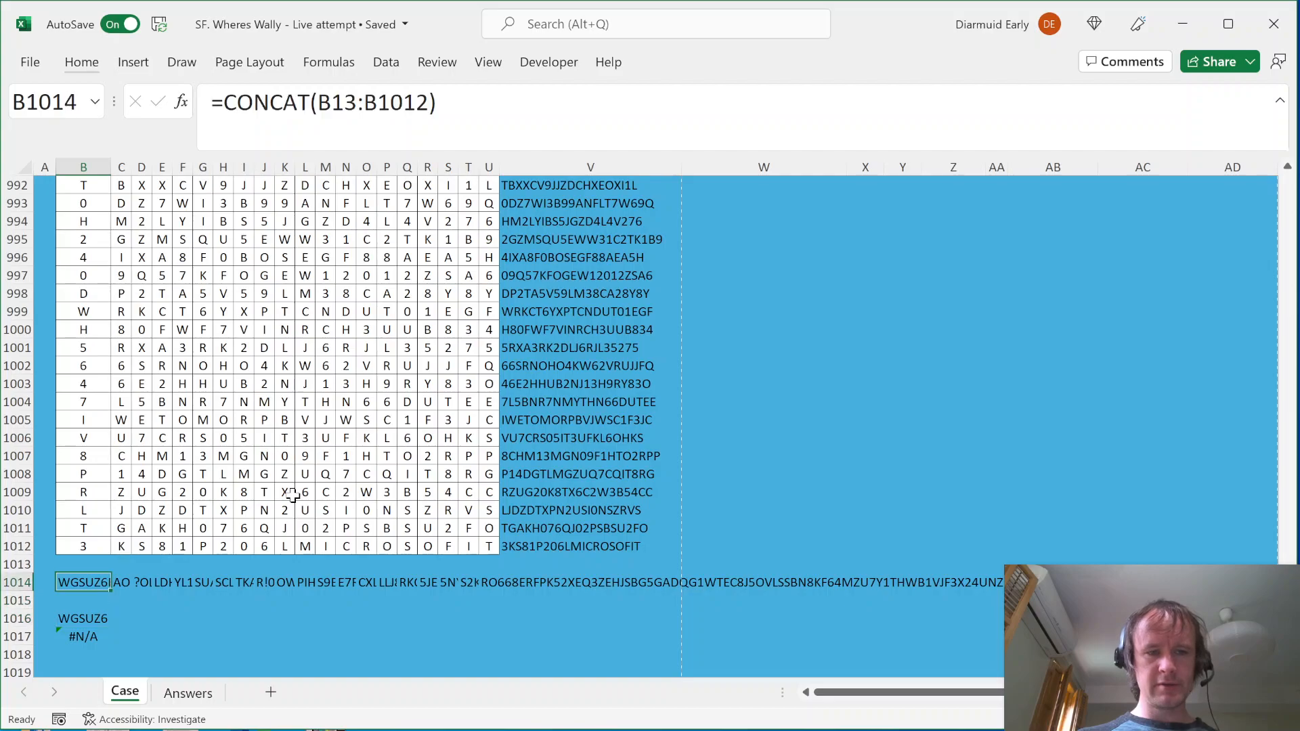
pyautogui.press('Down')
pyautogui.press('Down')
pyautogui.press('Down')
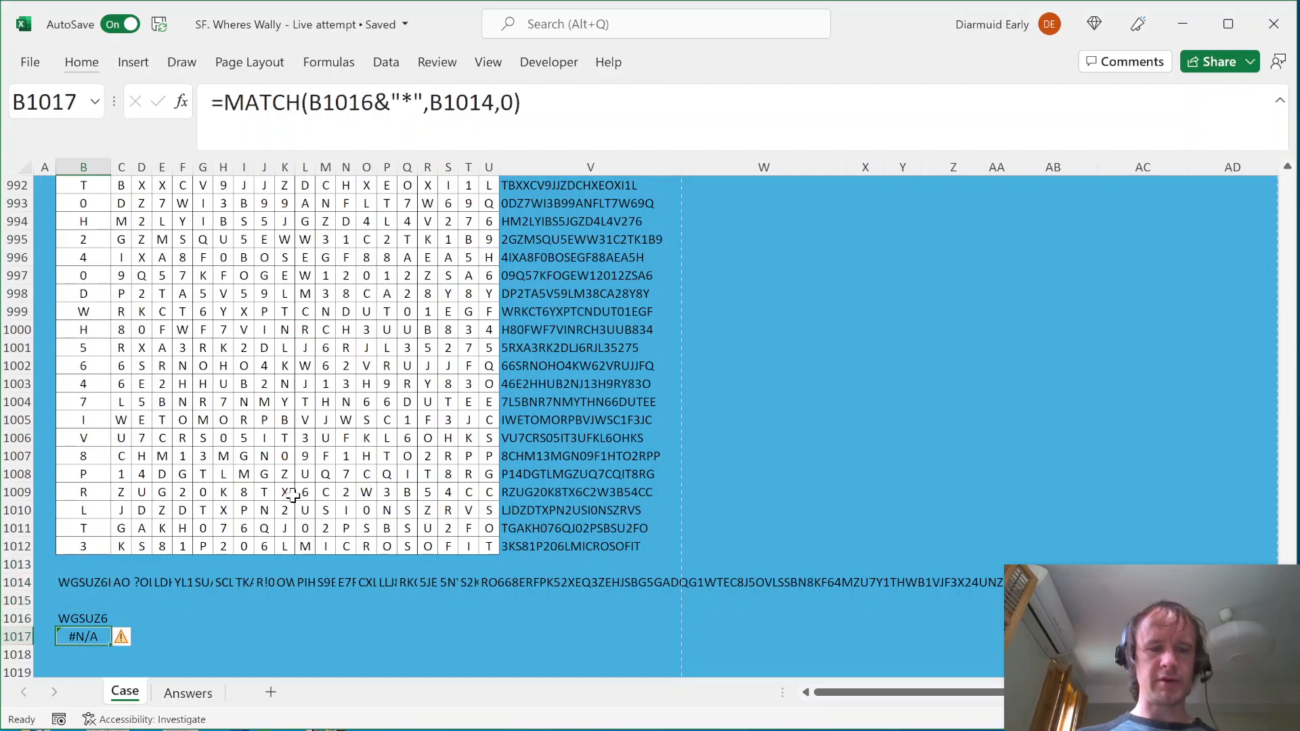
pyautogui.hotkey('ctrl', 'z')
pyautogui.press('Down')
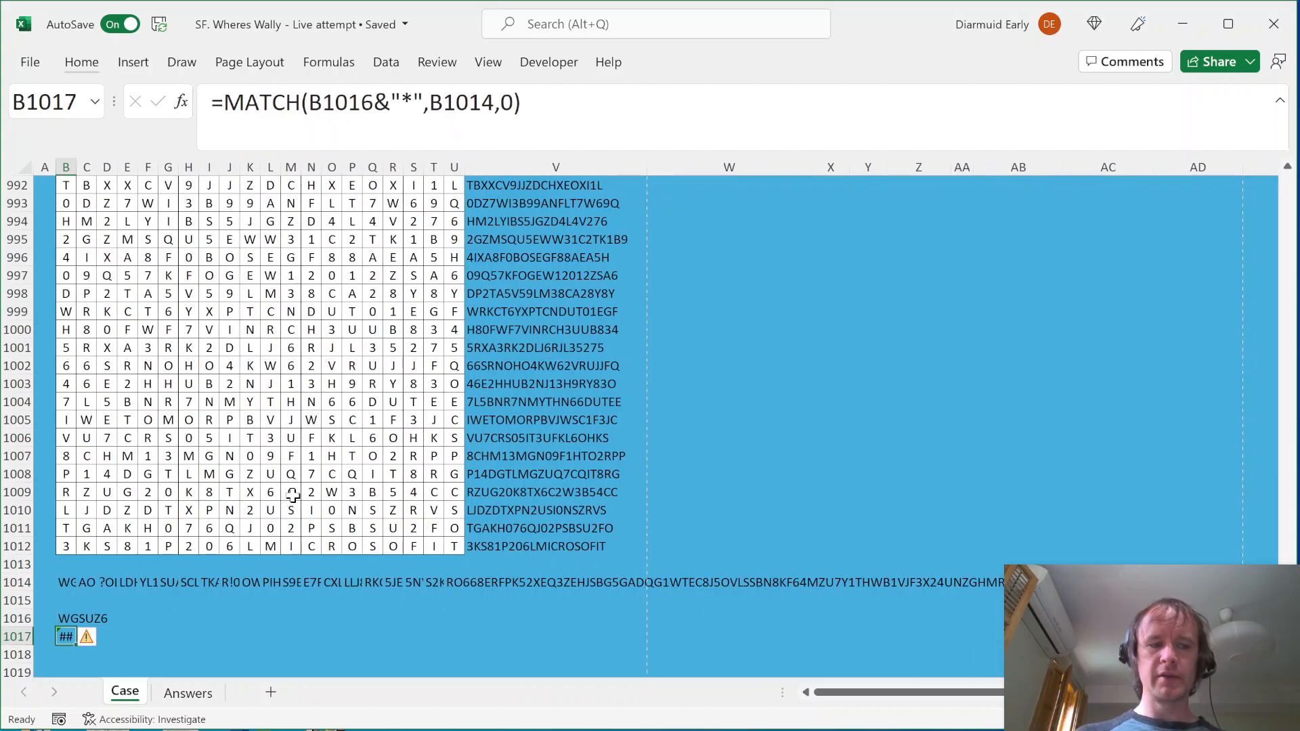
# Clear the test cells B1015:B1017, and undo the clearing
pyautogui.hotkey('shift', 'Up')
pyautogui.hotkey('shift', 'Up')
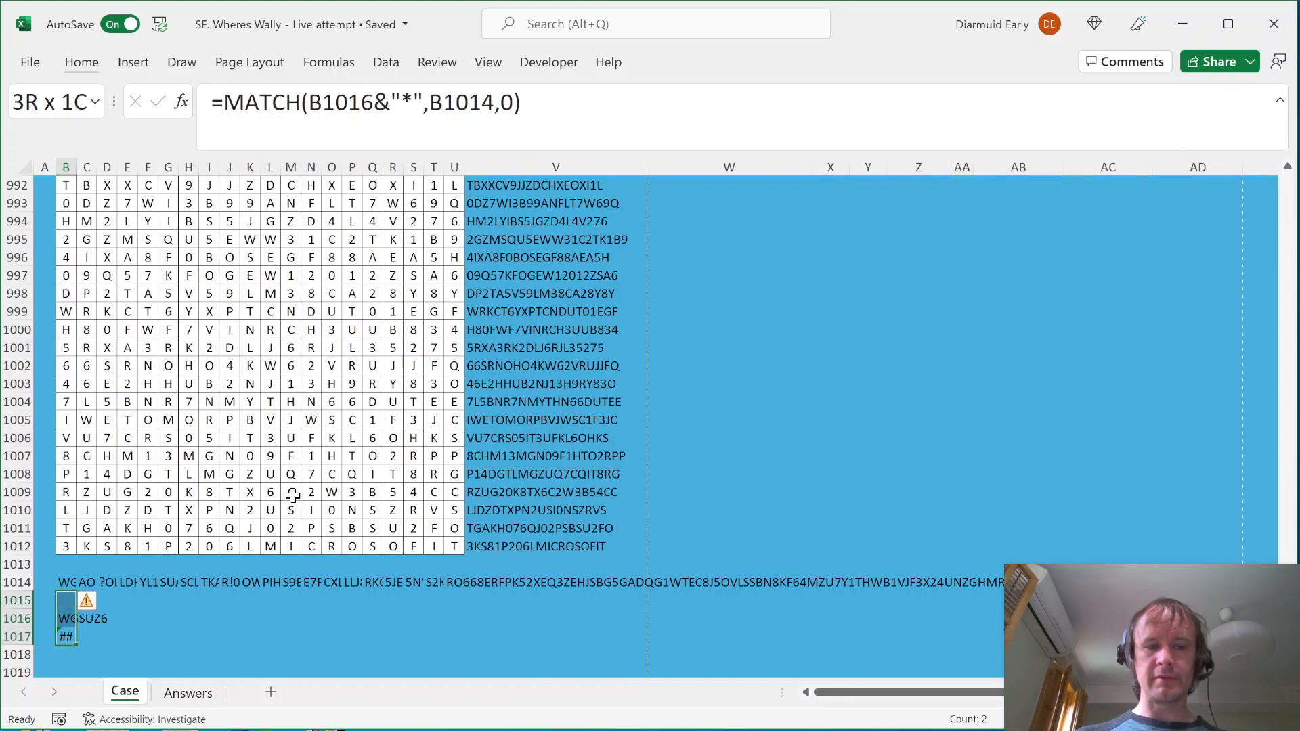
pyautogui.press('Delete')
pyautogui.press('Up')
pyautogui.press('Up')
pyautogui.press('Up')
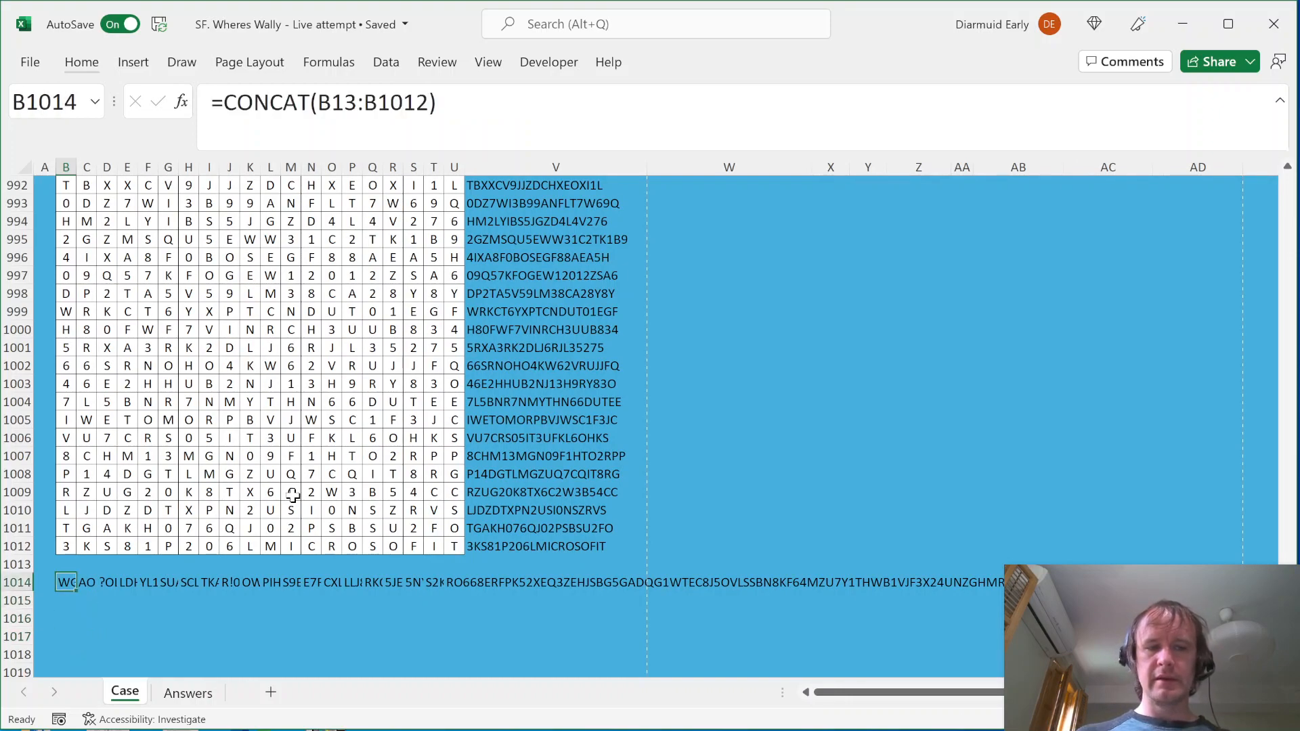
pyautogui.hotkey('ctrl', 'shift', 'Right')
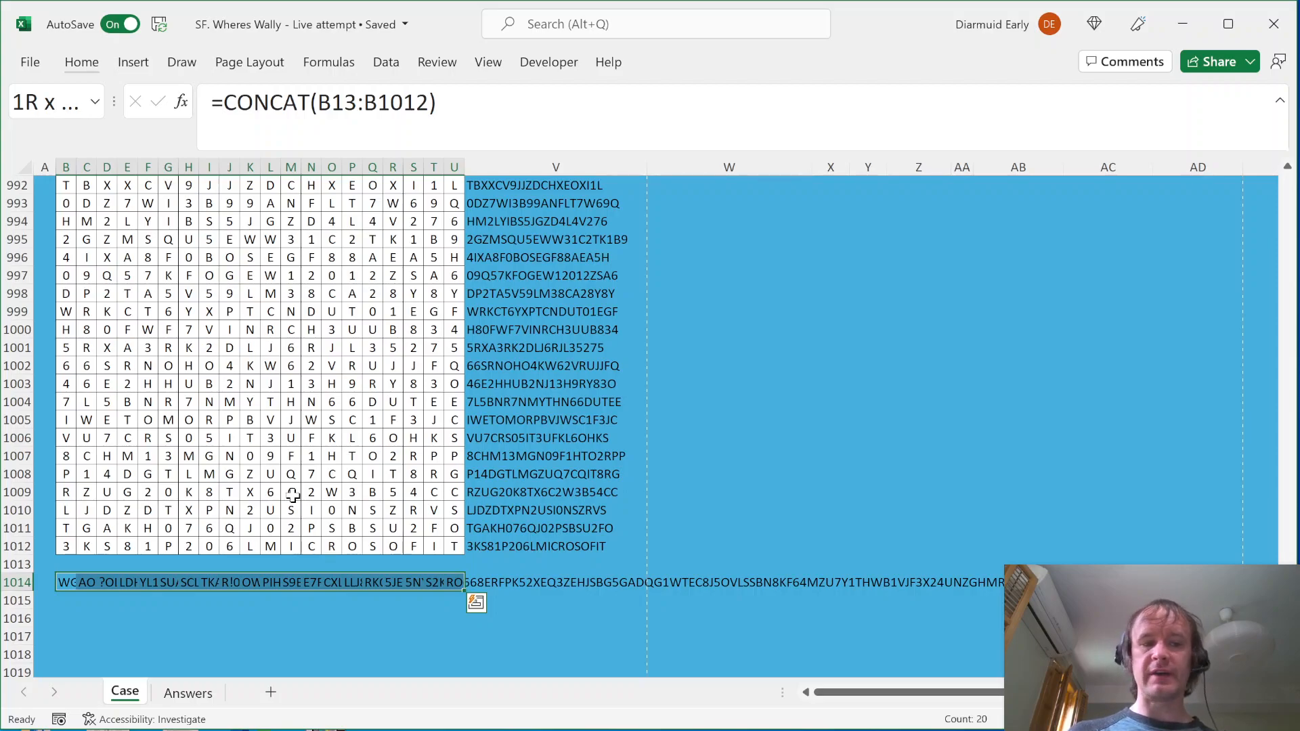
pyautogui.press('Down')
pyautogui.press('Down')
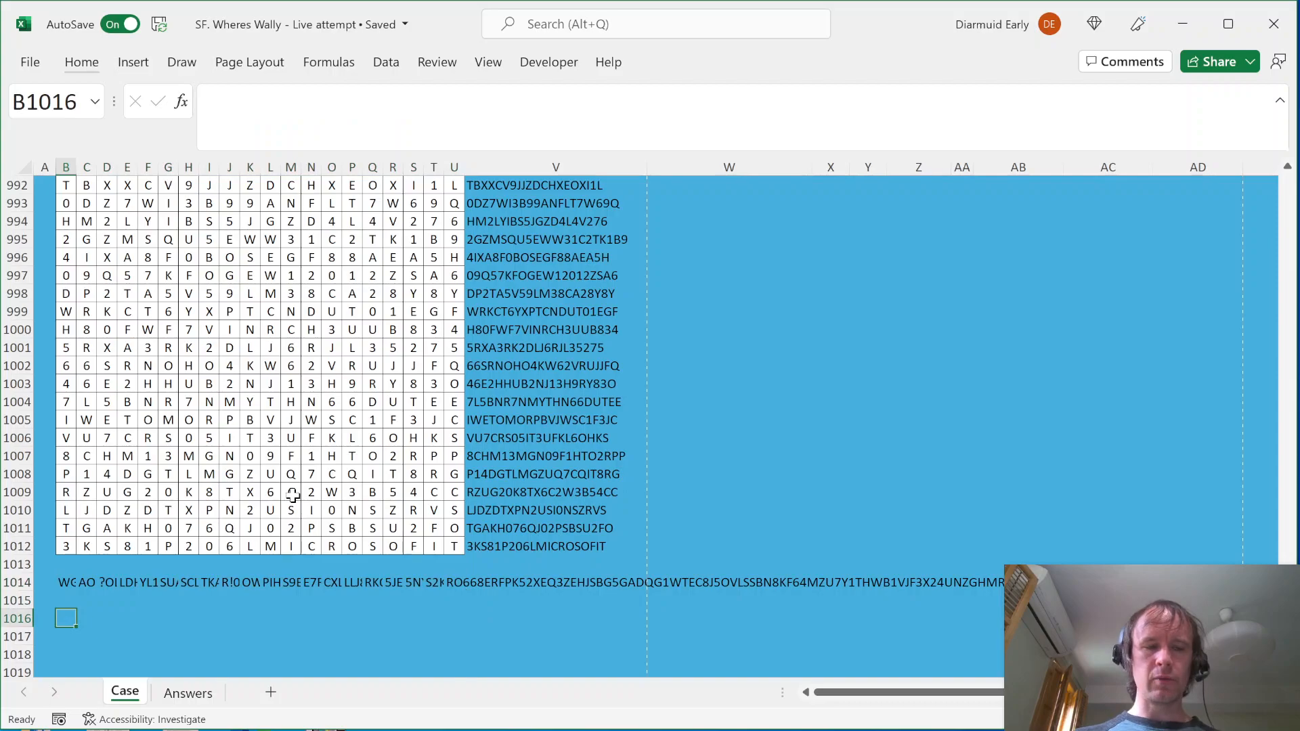
pyautogui.hotkey('ctrl', 'z')
# Replace the MATCH test in B1017 with =COUNTIFS(B1014,B1016&"*")
pyautogui.press('Down')
pyautogui.press('Up')
pyautogui.press('Delete')
pyautogui.write('cou')
pyautogui.press('BackSpace')
pyautogui.press('BackSpace')
pyautogui.press('BackSpace')
pyautogui.write('=countifs')
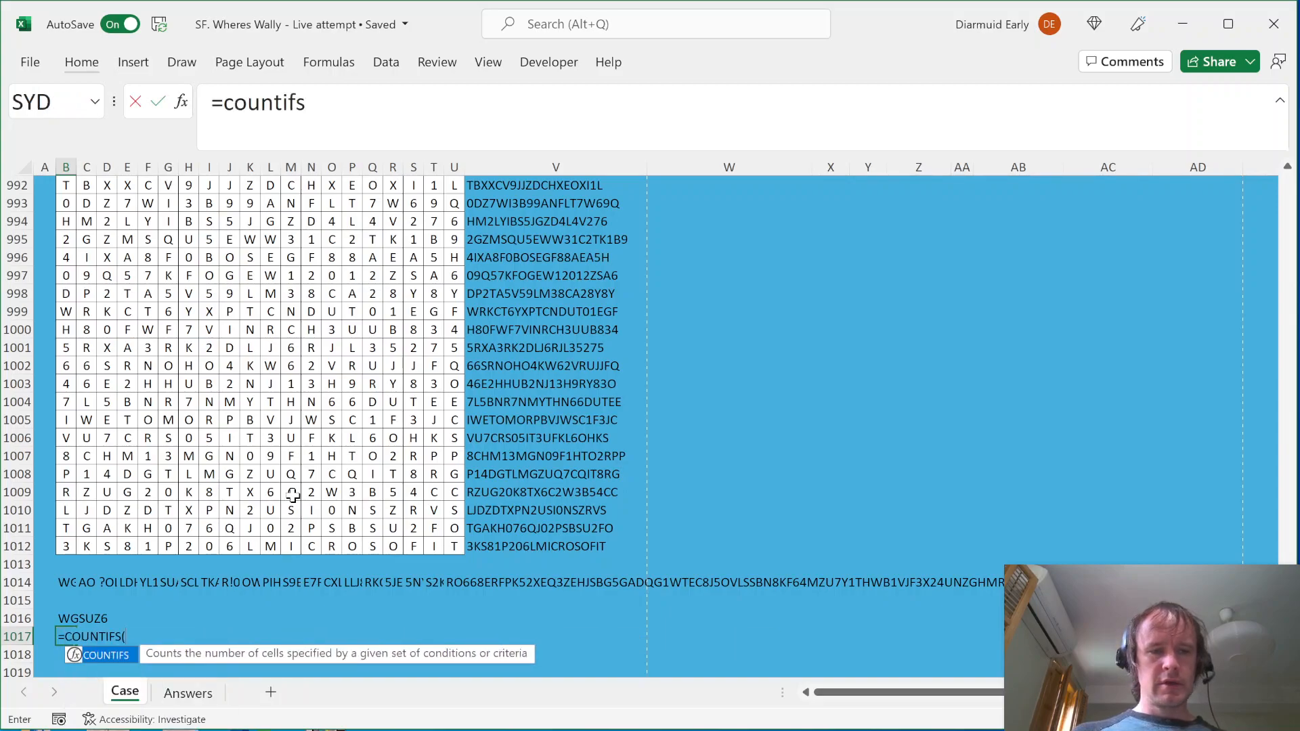
pyautogui.press('Tab')
pyautogui.press('Up')
pyautogui.press('Up')
pyautogui.press('Up')
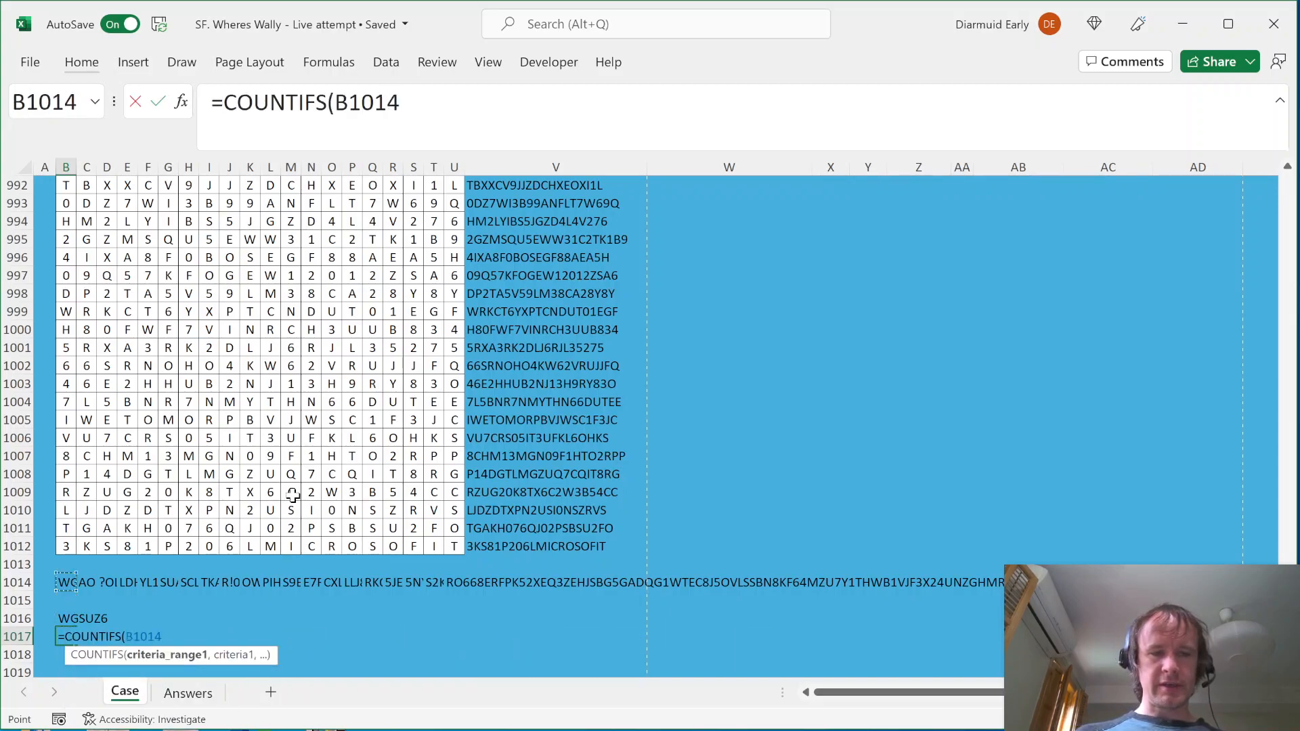
pyautogui.write(',')
pyautogui.press('Up')
pyautogui.write('&"*')
pyautogui.hotkey('ctrl', 'Return')
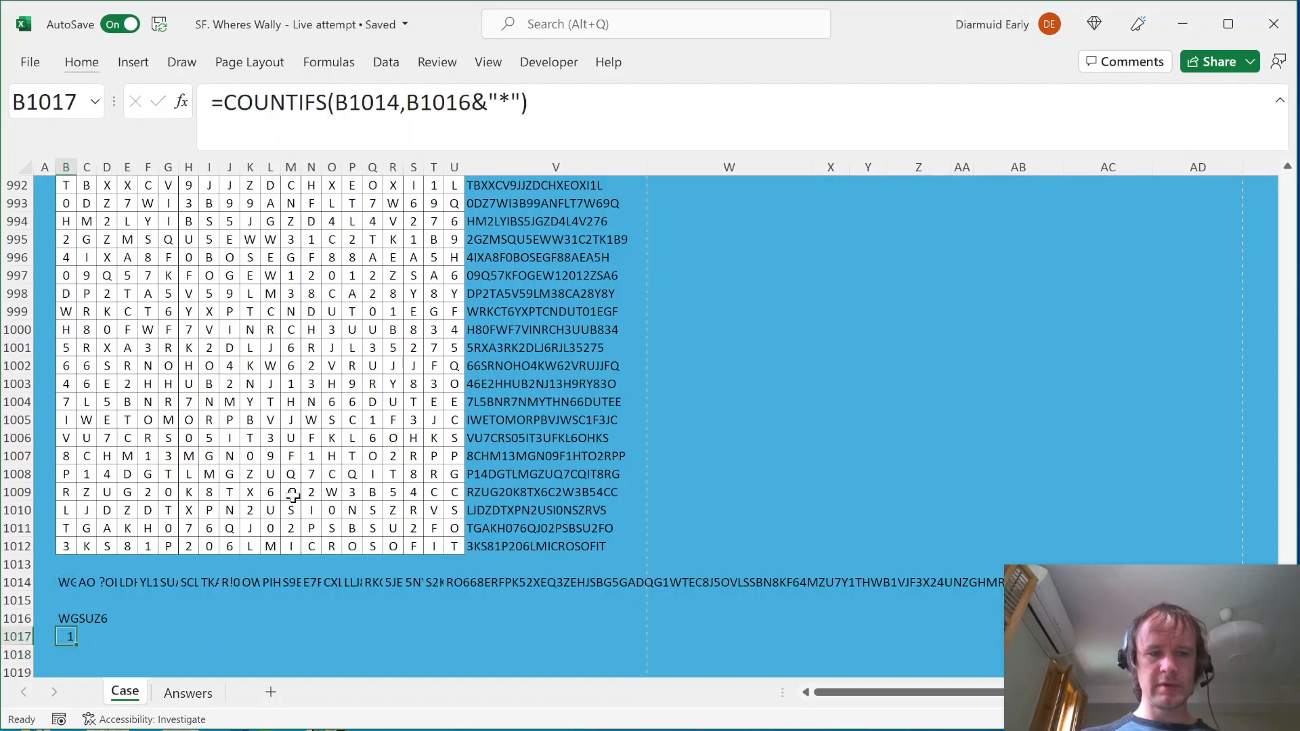
# Replace the test string formula in B1016 with =CONCAT(B996:B1006), joining letters near the end of the maze's first column
pyautogui.press('Up')
pyautogui.write('=con')
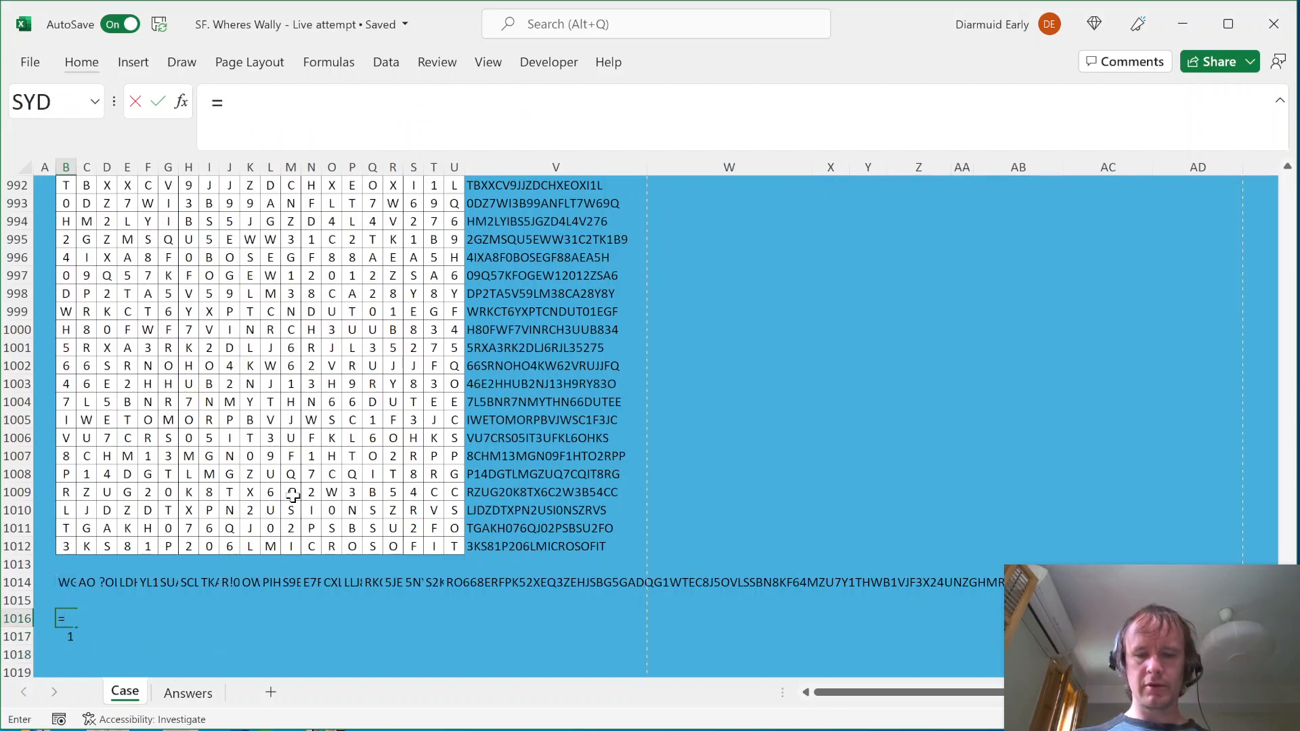
pyautogui.press('Tab')
pyautogui.press('Up')
pyautogui.press('Up')
pyautogui.press('Up')
pyautogui.press('Up')
pyautogui.press('Up')
pyautogui.press('Up')
pyautogui.press('Up')
pyautogui.press('Up')
pyautogui.press('Up')
pyautogui.press('Up')
pyautogui.hotkey('shift', 'Up')
pyautogui.hotkey('shift', 'Up')
pyautogui.hotkey('shift', 'Up')
pyautogui.hotkey('shift', 'Up')
pyautogui.hotkey('shift', 'Up')
pyautogui.hotkey('shift', 'Up')
pyautogui.hotkey('shift', 'Up')
pyautogui.hotkey('shift', 'Up')
pyautogui.hotkey('shift', 'Up')
pyautogui.hotkey('shift', 'Up')
pyautogui.write(')')
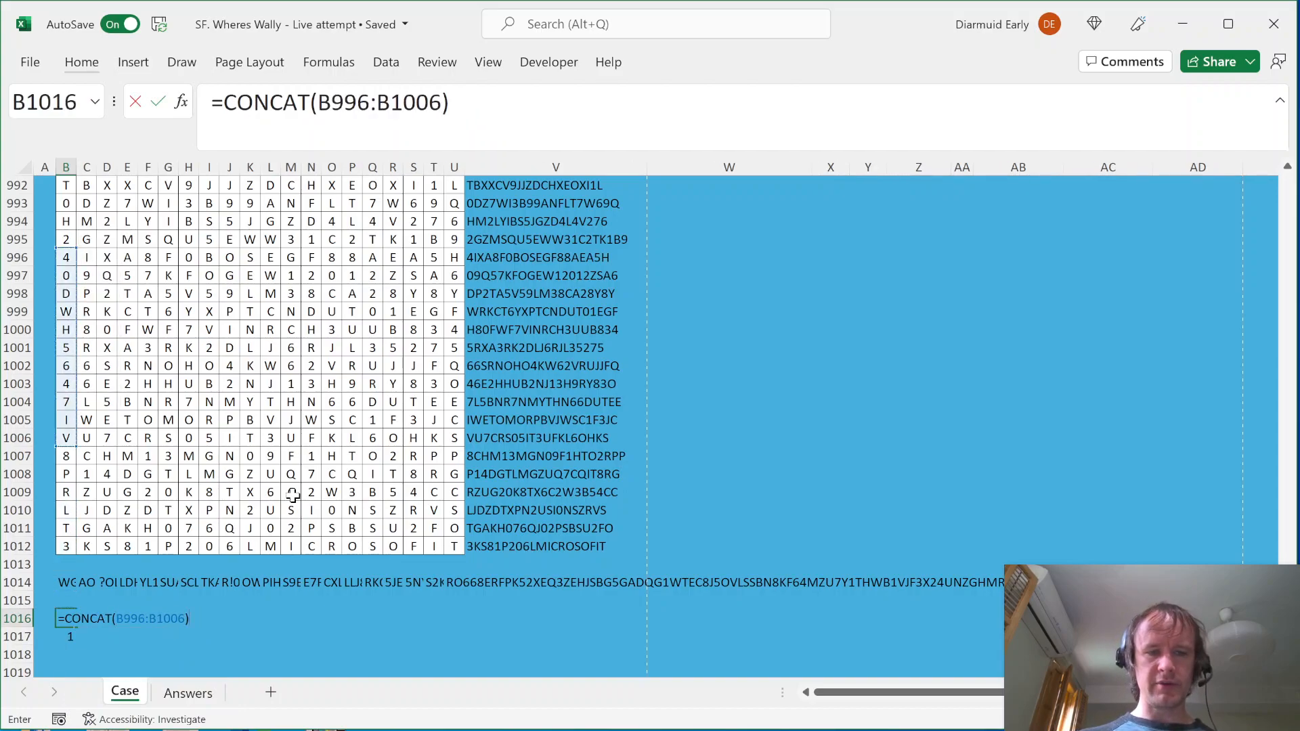
pyautogui.press('Return')
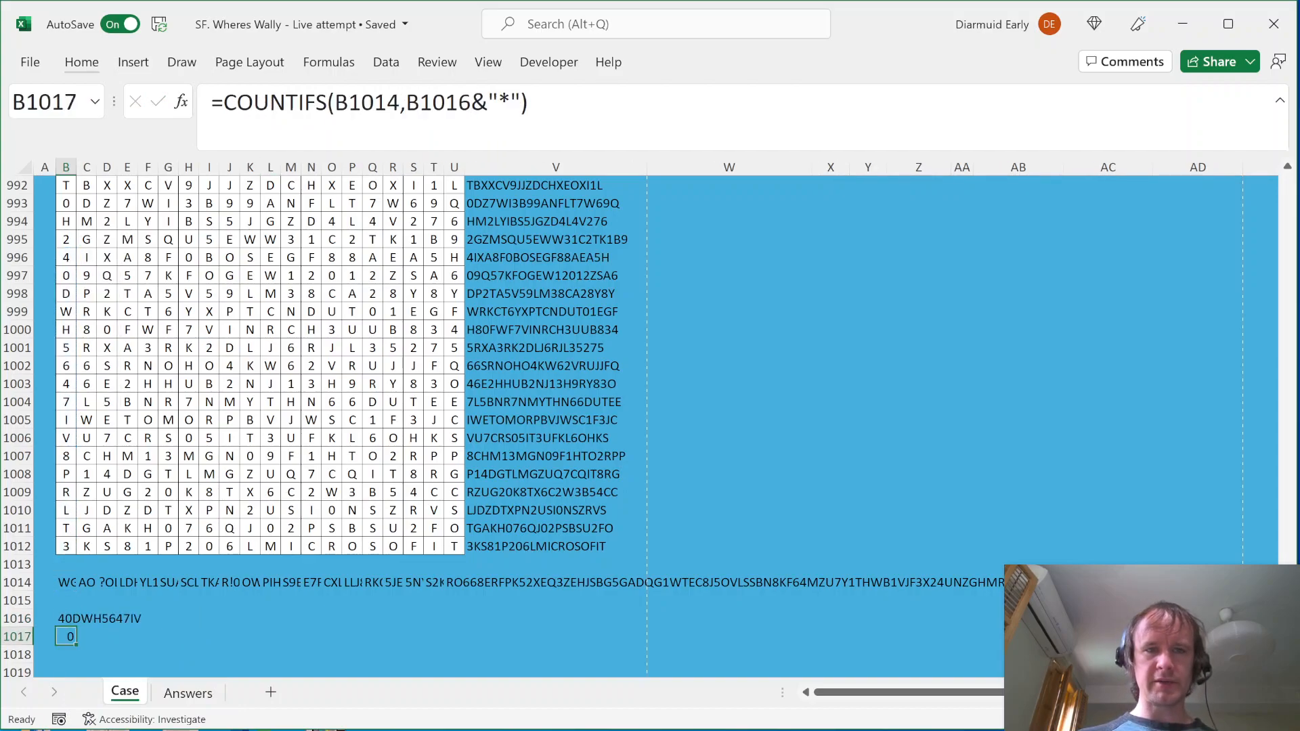
# Add a leading wildcard to the B1017 test so it reads =COUNTIFS(B1014,"*"&B1016&"*")
pyautogui.click(404, 103)
pyautogui.write('"*"&')
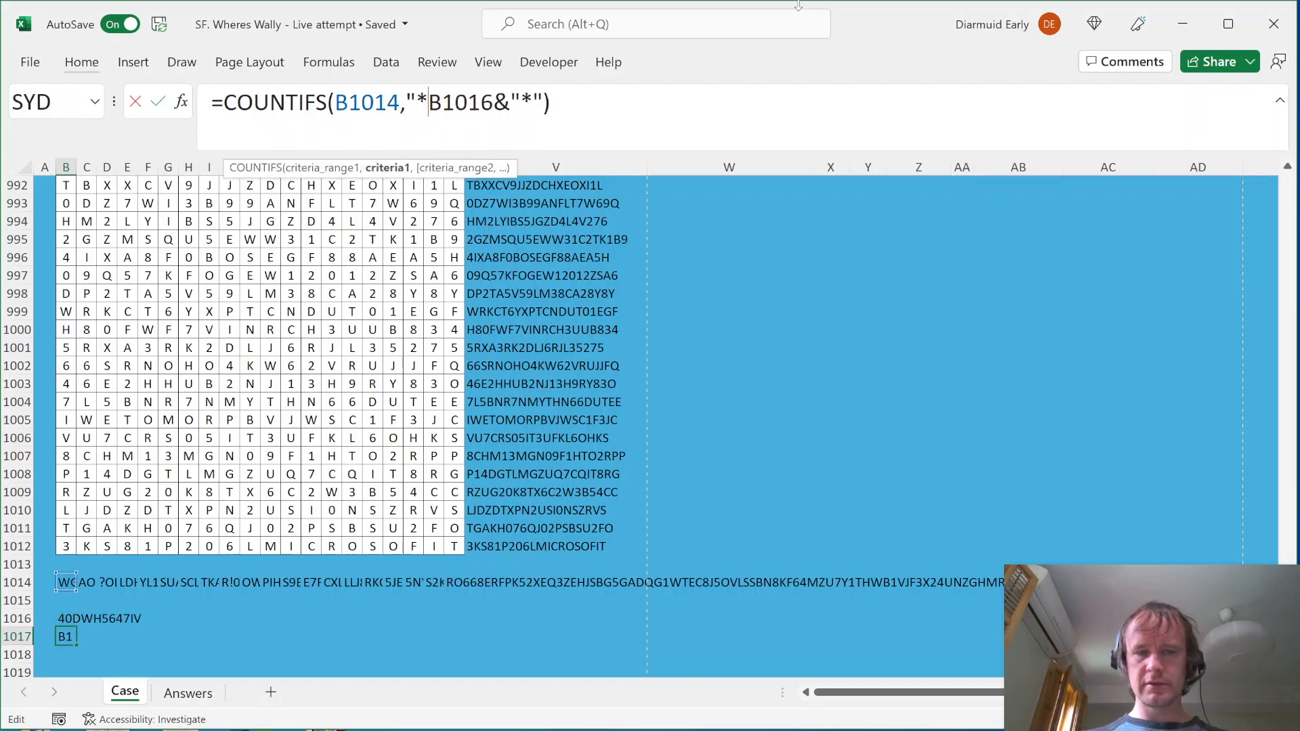
pyautogui.press('Return')
pyautogui.press('Up')
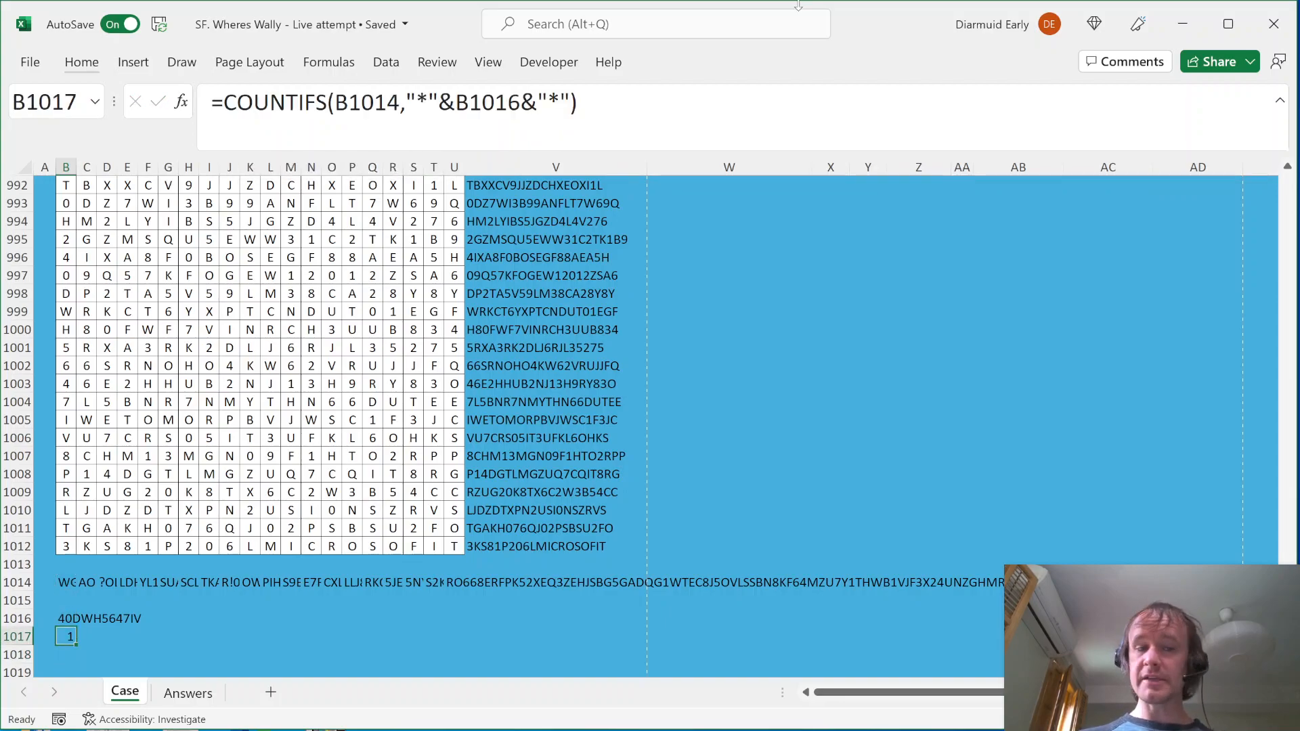
# Clear the test string and COUNTIFS formula from B1016:B1017
pyautogui.press('Up')
pyautogui.hotkey('shift', 'Down')
pyautogui.press('Delete')
pyautogui.press('Up')
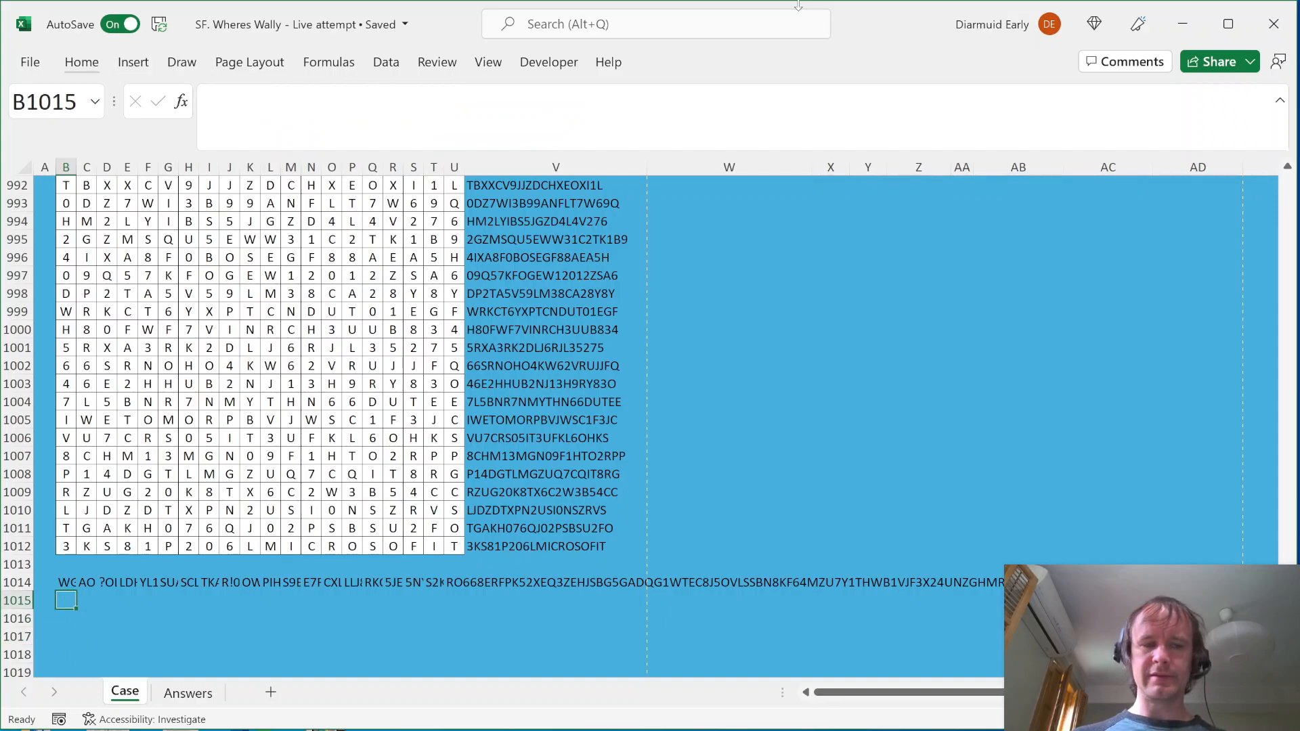
# Enter *HARDER* in C1016 as the wildcard search text below the joined column strings
pyautogui.press('Up')
pyautogui.hotkey('ctrl', 'shift', 'Right')
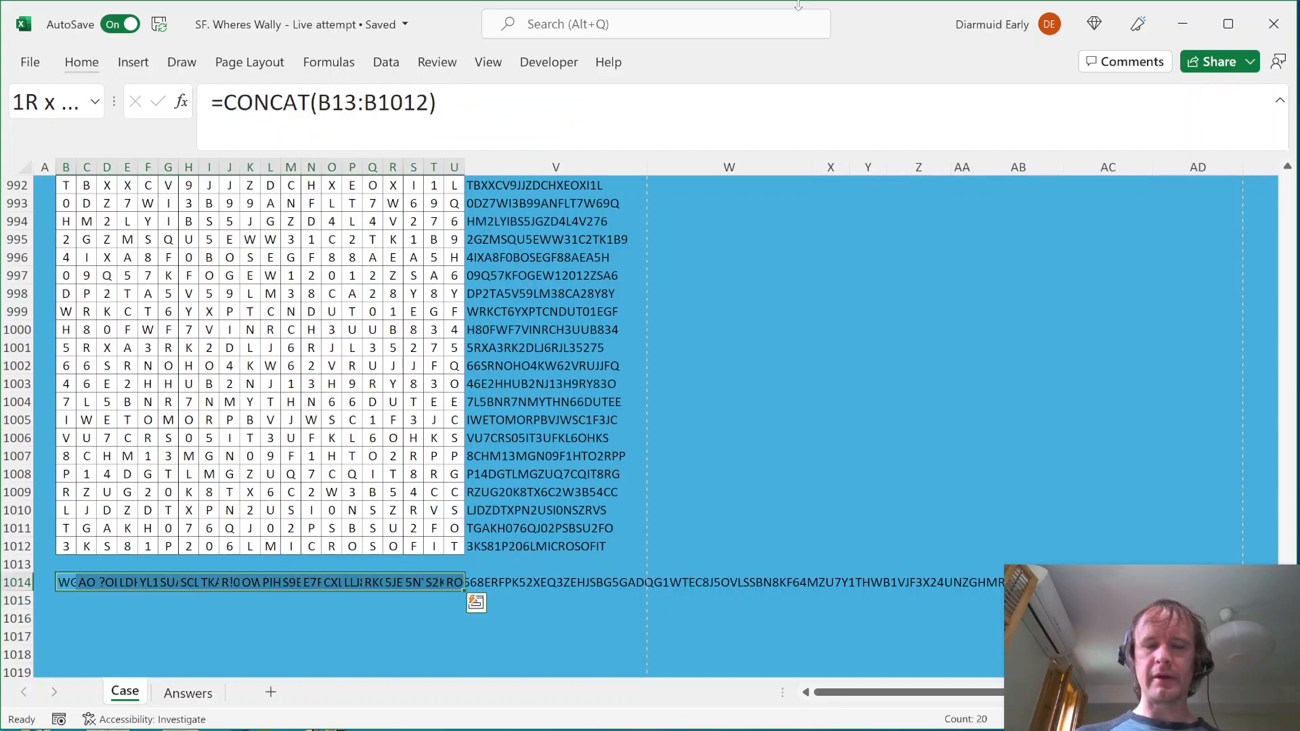
pyautogui.press('Down')
pyautogui.press('Down')
pyautogui.press('Up')
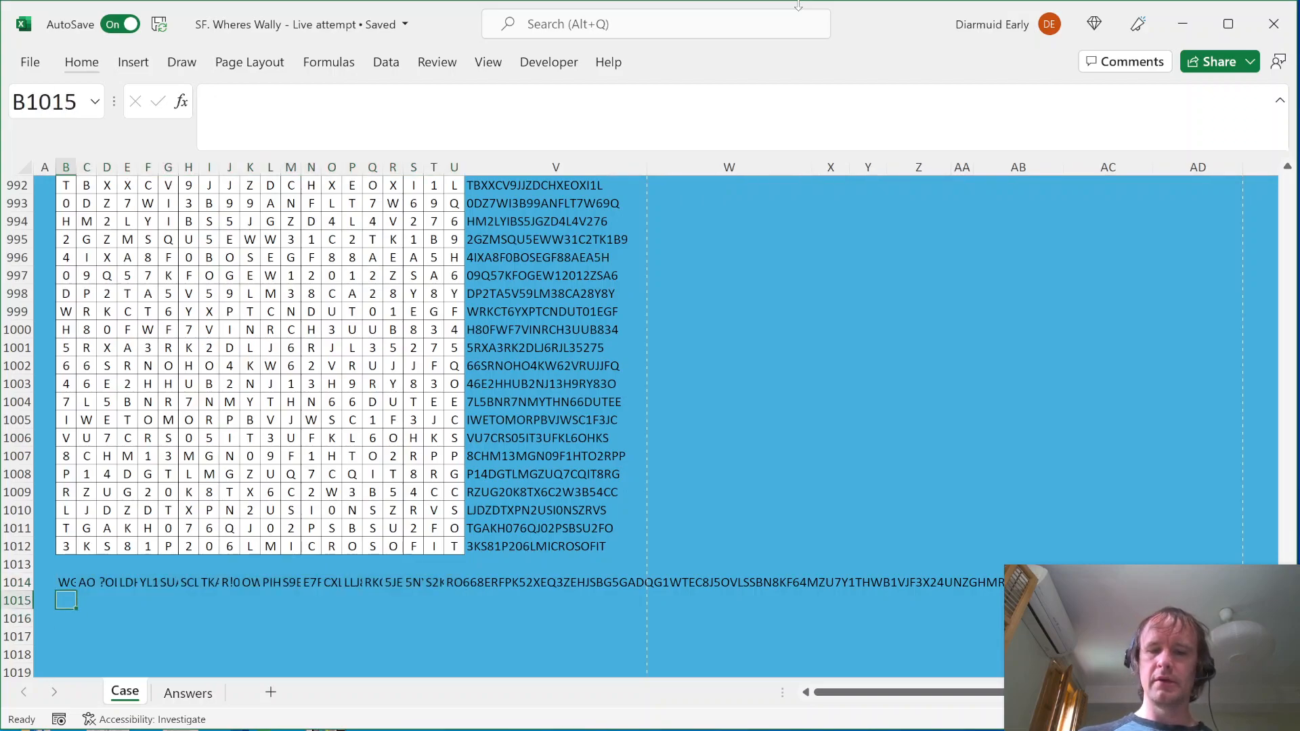
pyautogui.write('=')
pyautogui.press('Escape')
pyautogui.press('Down')
pyautogui.press('Right')
pyautogui.write('*')
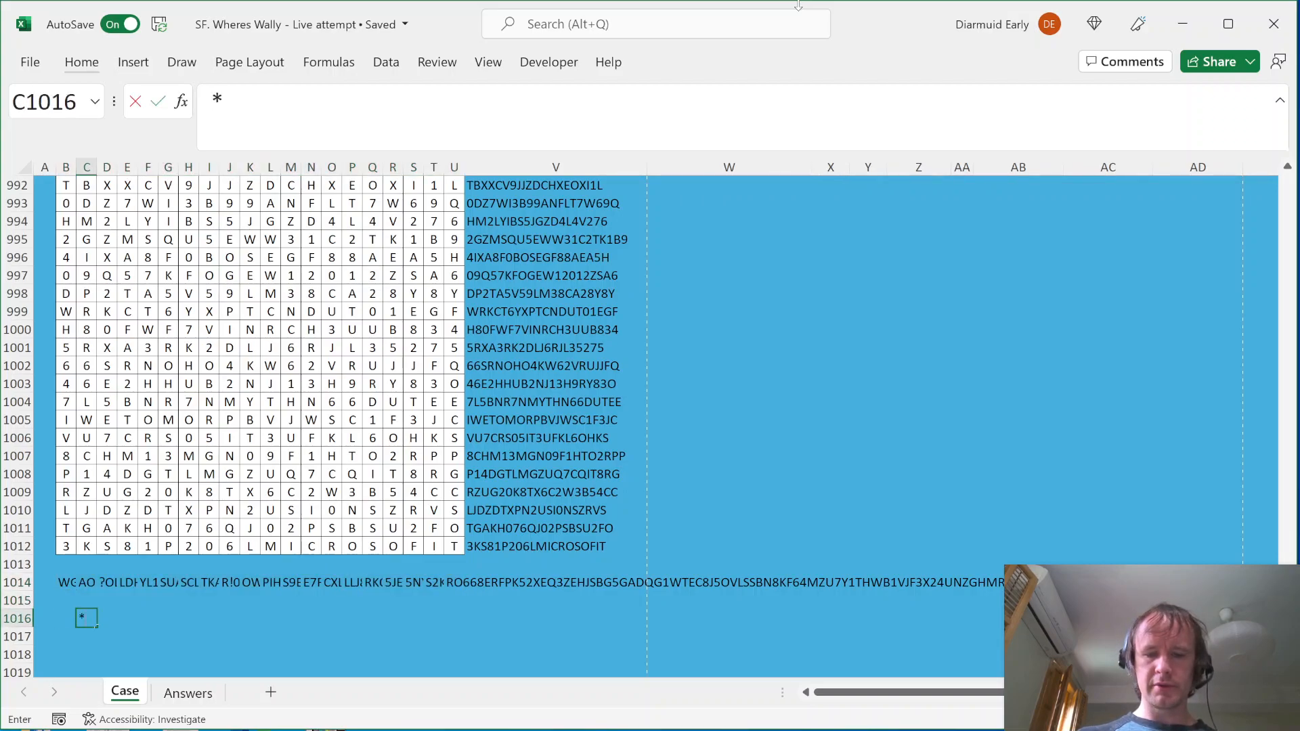
pyautogui.write('HARDER*')
pyautogui.press('Return')
# Enter =BYCOL(B1014:U1014,LAMBDA(x,COUNTIF(x,C1016))) in B1015 to test each column string for the search text
pyautogui.press('Up')
pyautogui.press('Up')
pyautogui.press('Left')
pyautogui.write('=byco')
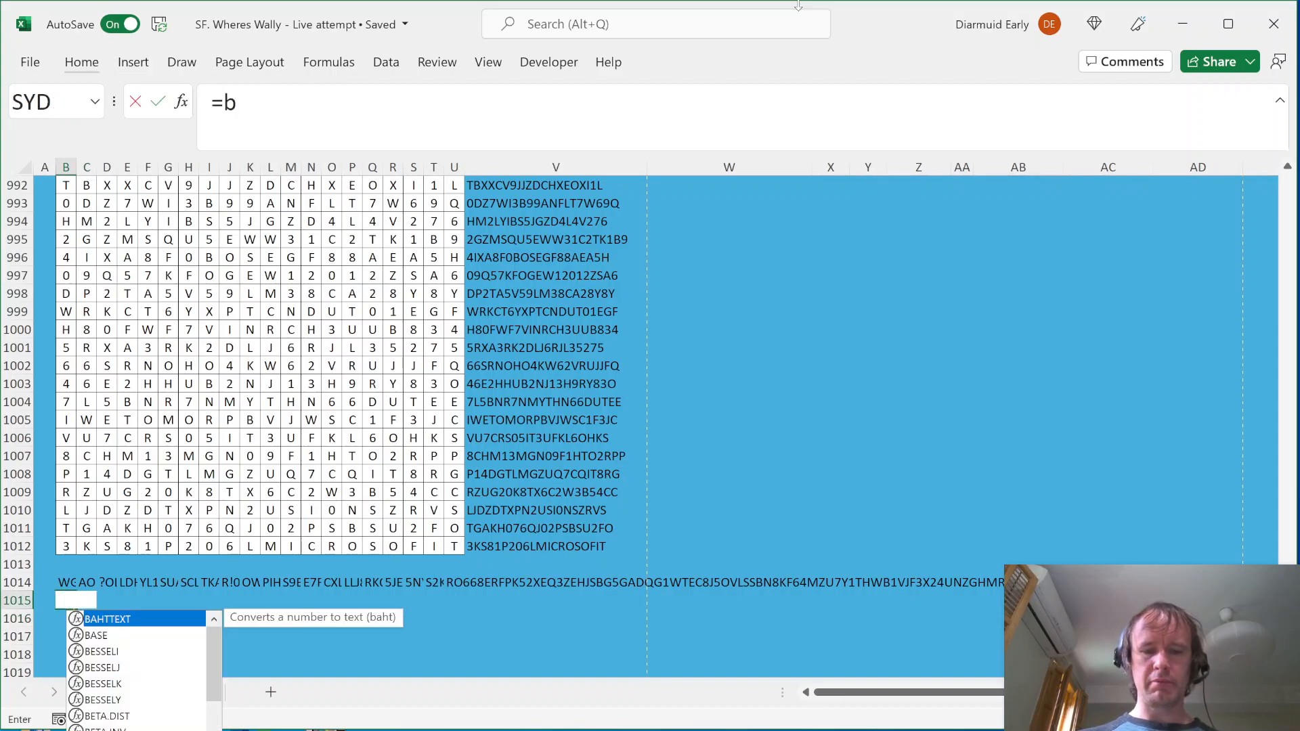
pyautogui.press('Tab')
pyautogui.press('Up')
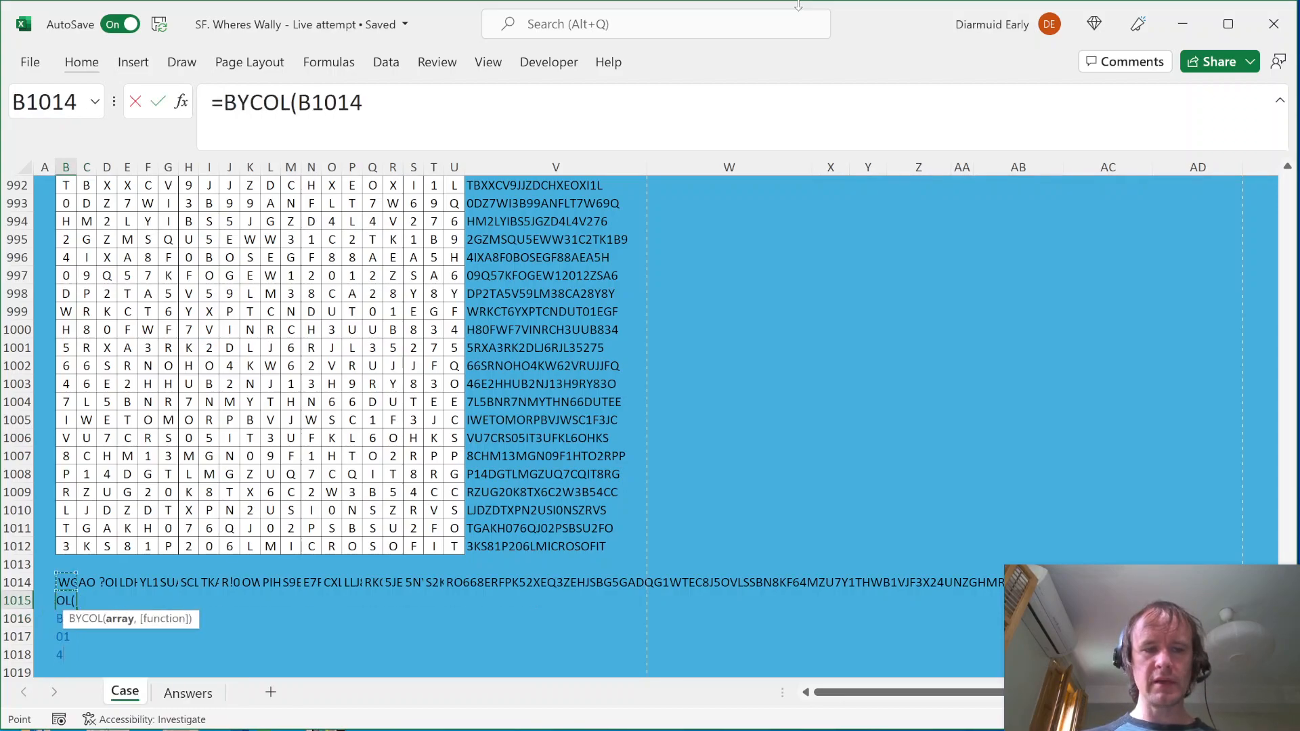
pyautogui.hotkey('ctrl', 'shift', 'Right')
pyautogui.write(',lamb')
pyautogui.press('Tab')
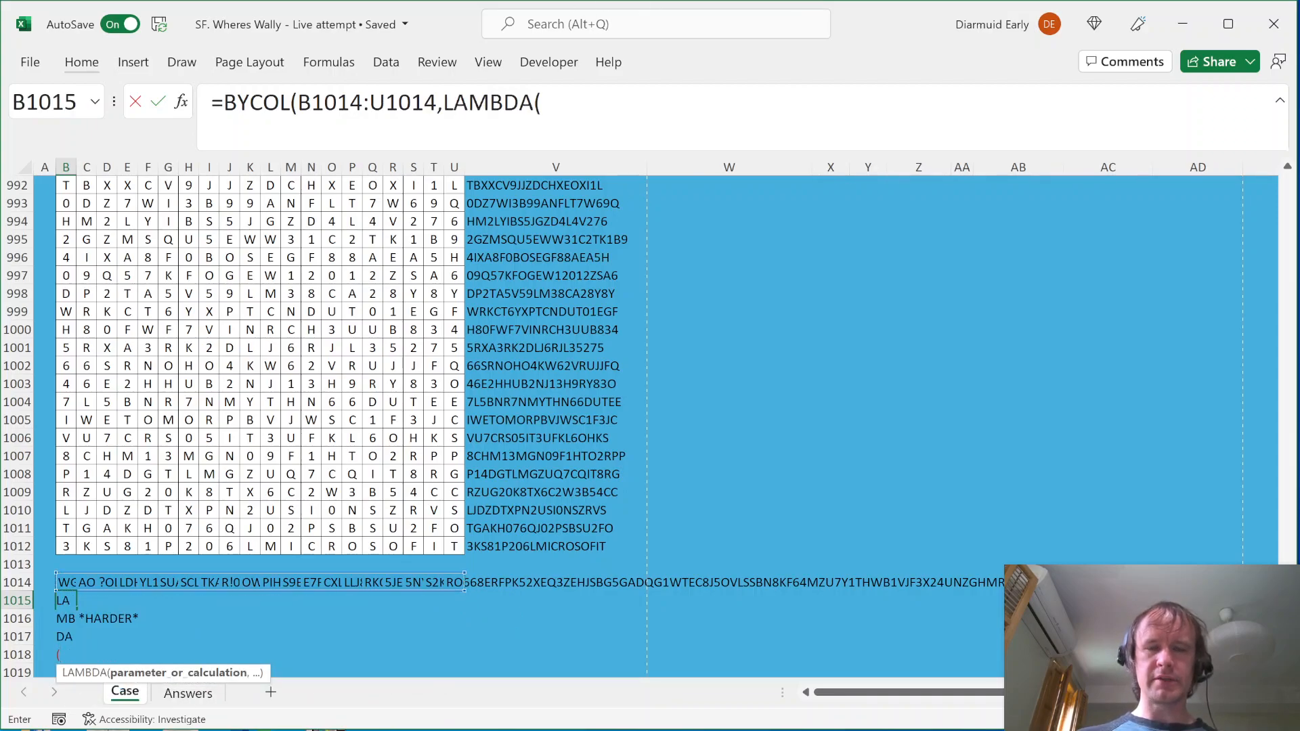
pyautogui.click(577, 109)
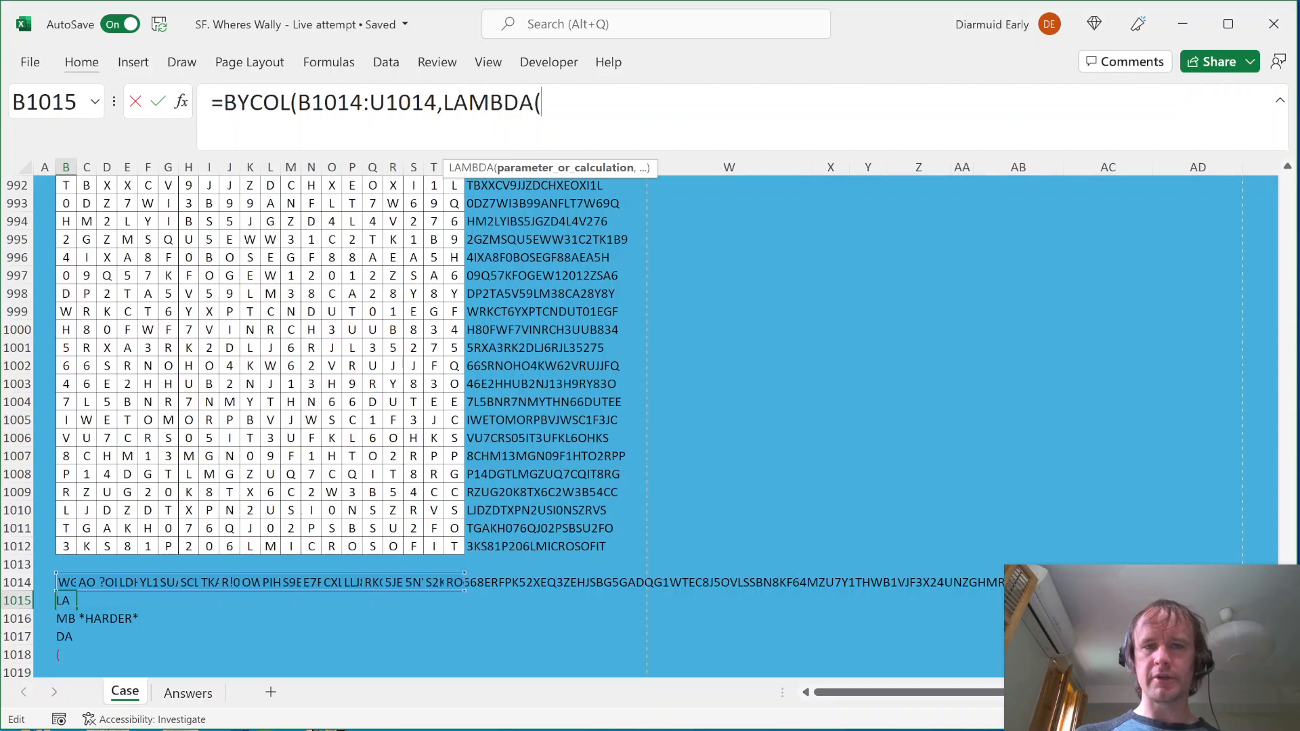
pyautogui.write('x,counti')
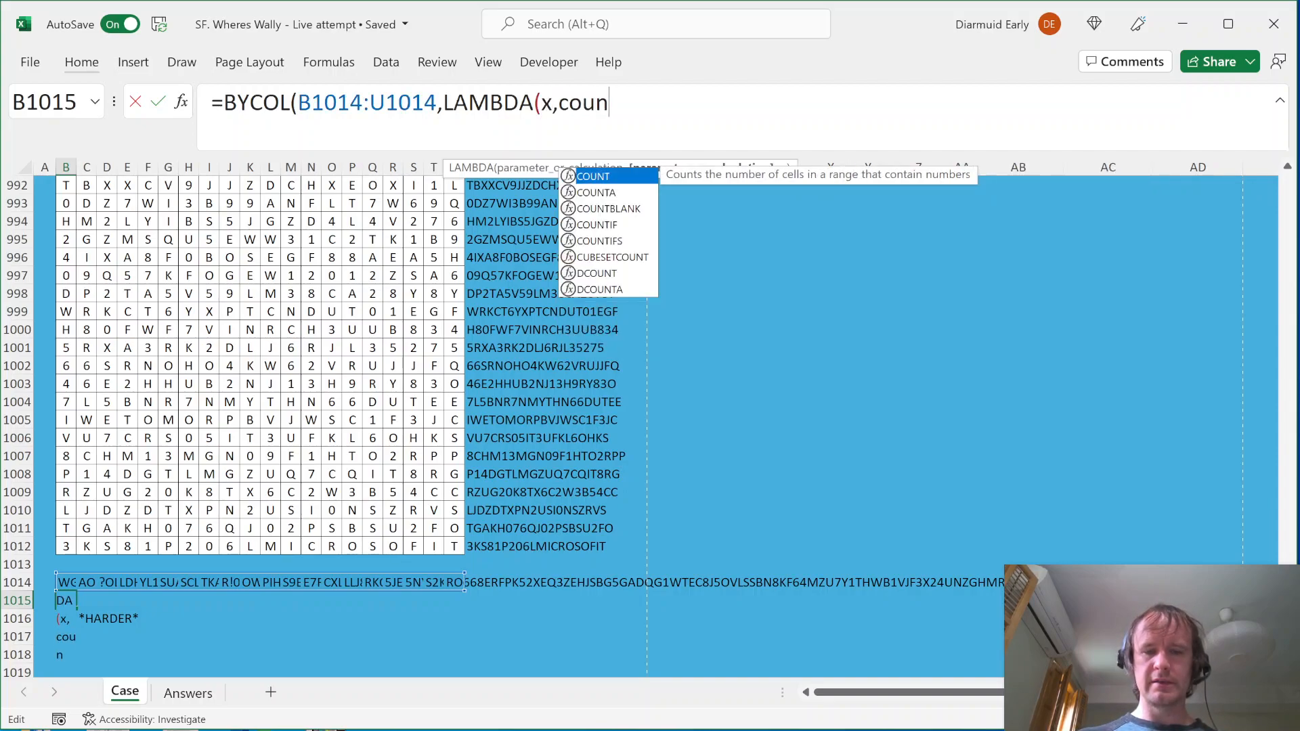
pyautogui.press('Tab')
pyautogui.write('x,')
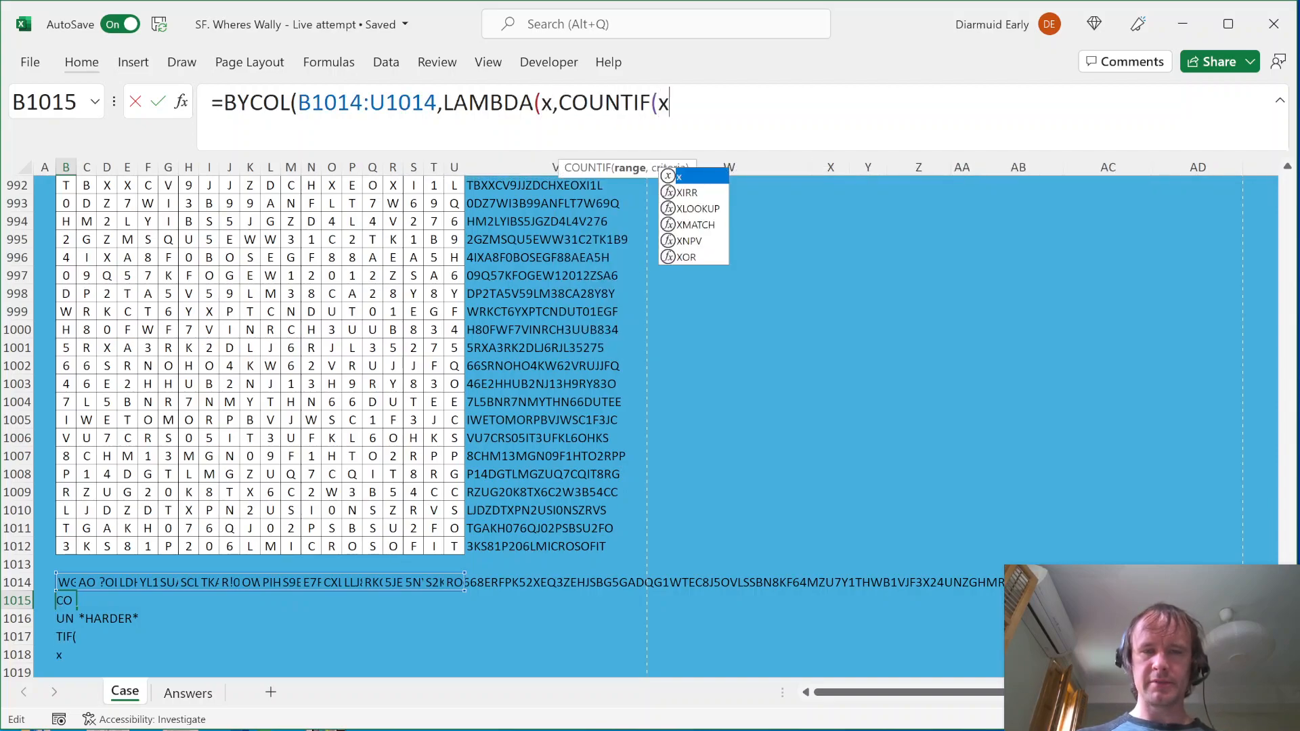
pyautogui.click(88, 618)
pyautogui.write('))')
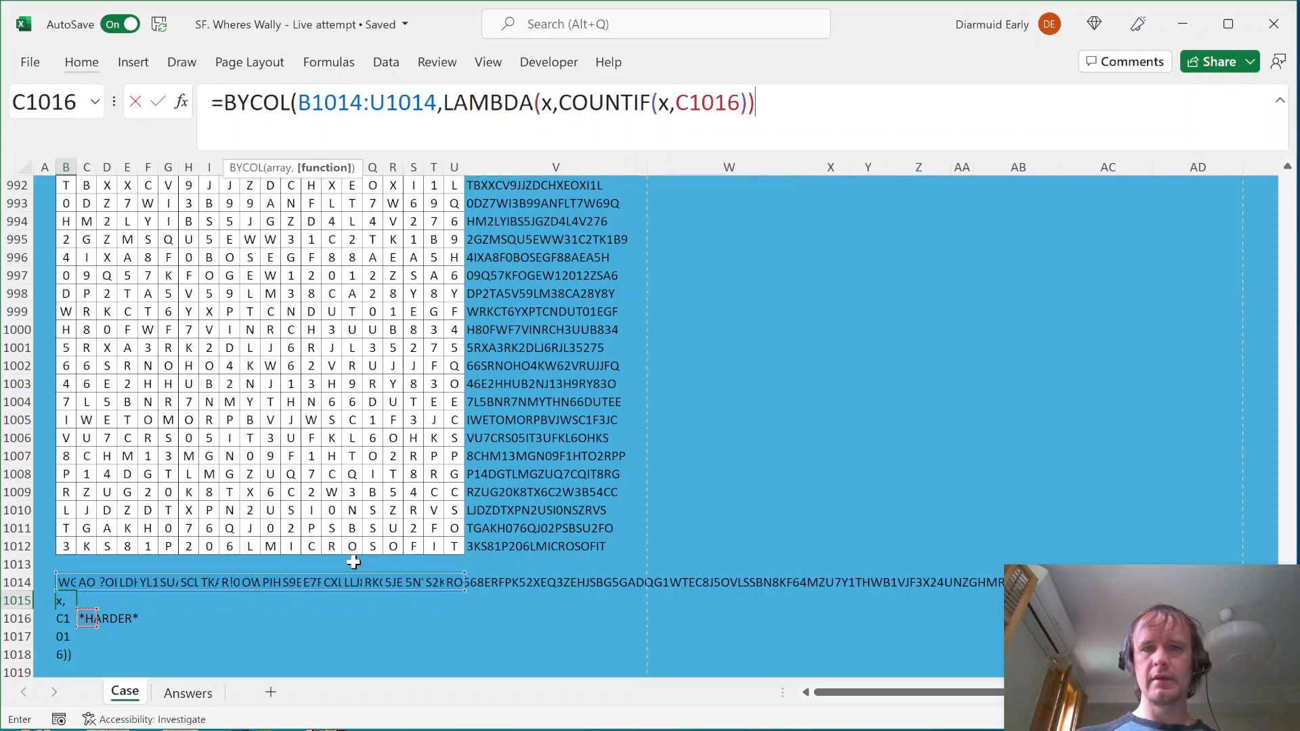
pyautogui.write(')')
pyautogui.press('Return')
# Check the counts in row 1015 to see which maze column contains HARDER
pyautogui.press('Right')
pyautogui.press('Right')
pyautogui.press('Right')
pyautogui.press('Right')
pyautogui.press('Right')
pyautogui.press('Right')
pyautogui.press('Right')
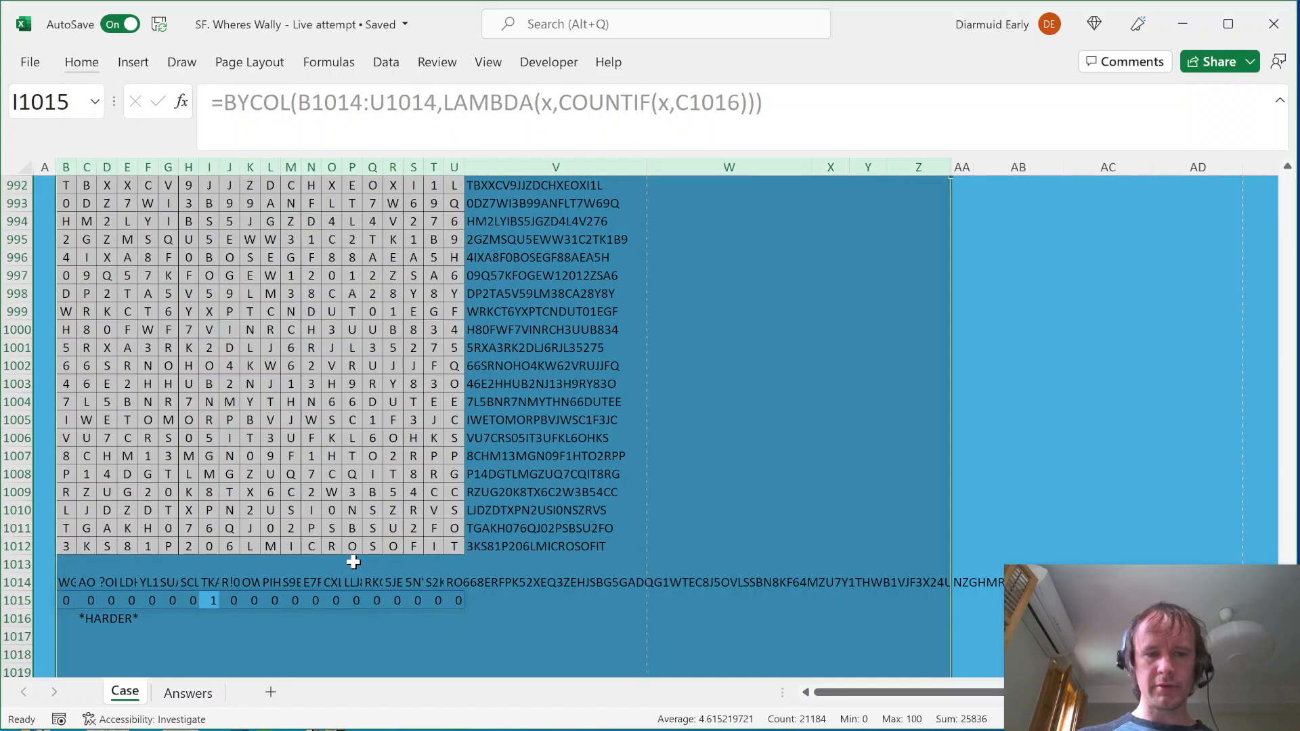
pyautogui.hotkey('ctrl', 'Right')
pyautogui.hotkey('ctrl', 'Left')
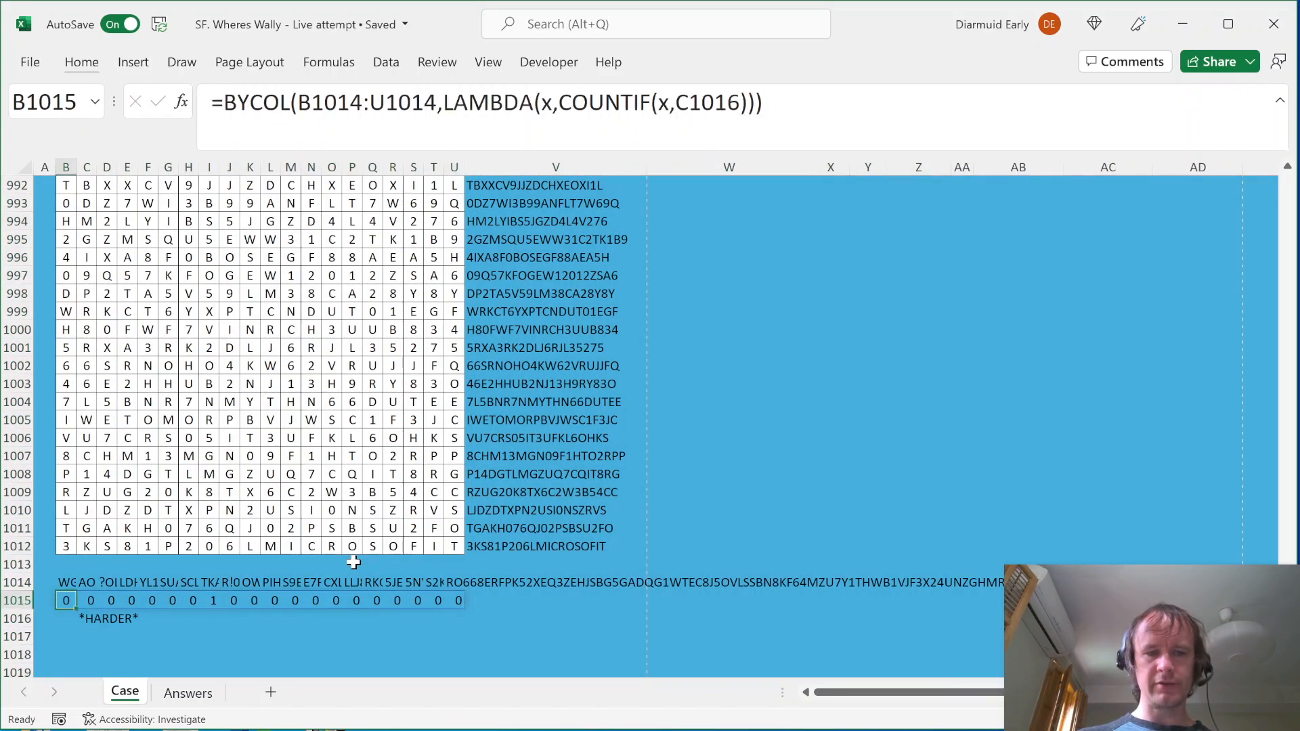
# Wrap the BYCOL formula in B1015 in MATCH(1,…,0) to return the position of the matching column
pyautogui.press('F2')
pyautogui.press('Home')
pyautogui.press('Right')
pyautogui.write('mat')
pyautogui.press('Tab')
pyautogui.write('1,')
pyautogui.press('End')
pyautogui.write(',0')
pyautogui.hotkey('ctrl', 'Return')
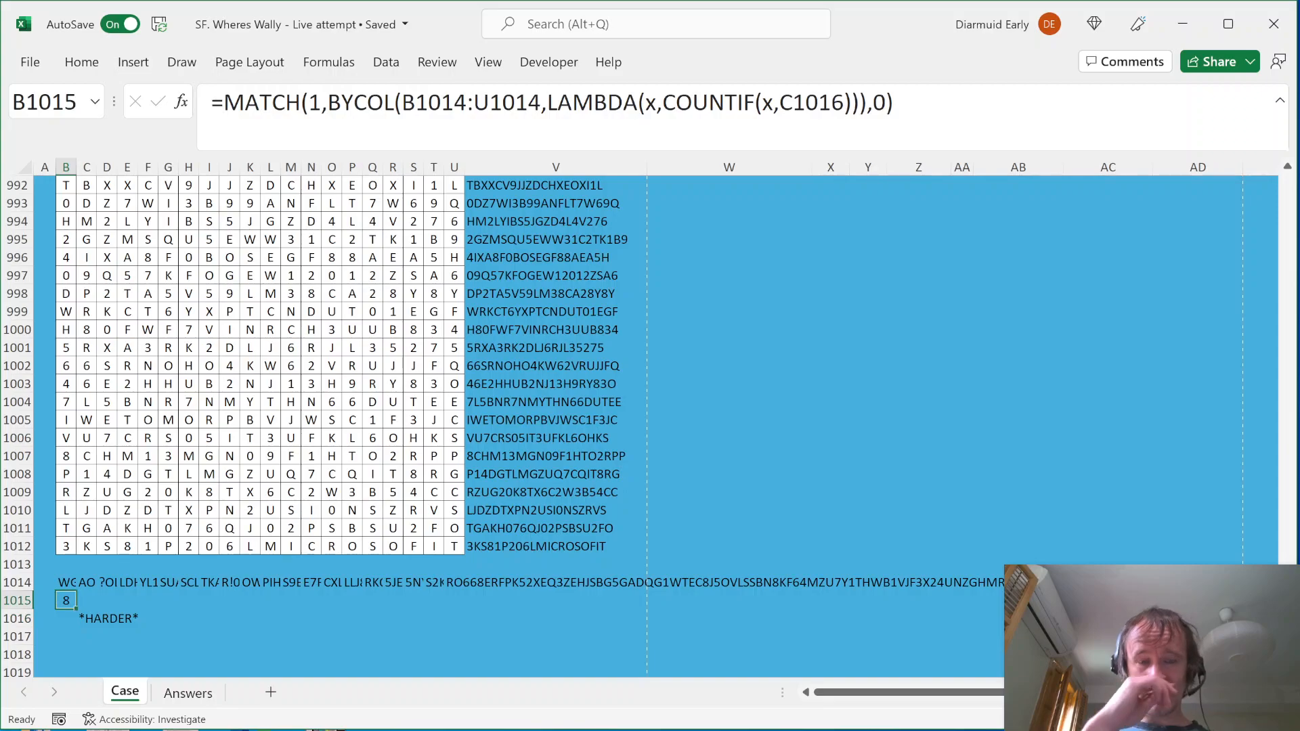
# Review the joined column strings in row 1014 and the word list beside the maze's first rows
pyautogui.press('Up')
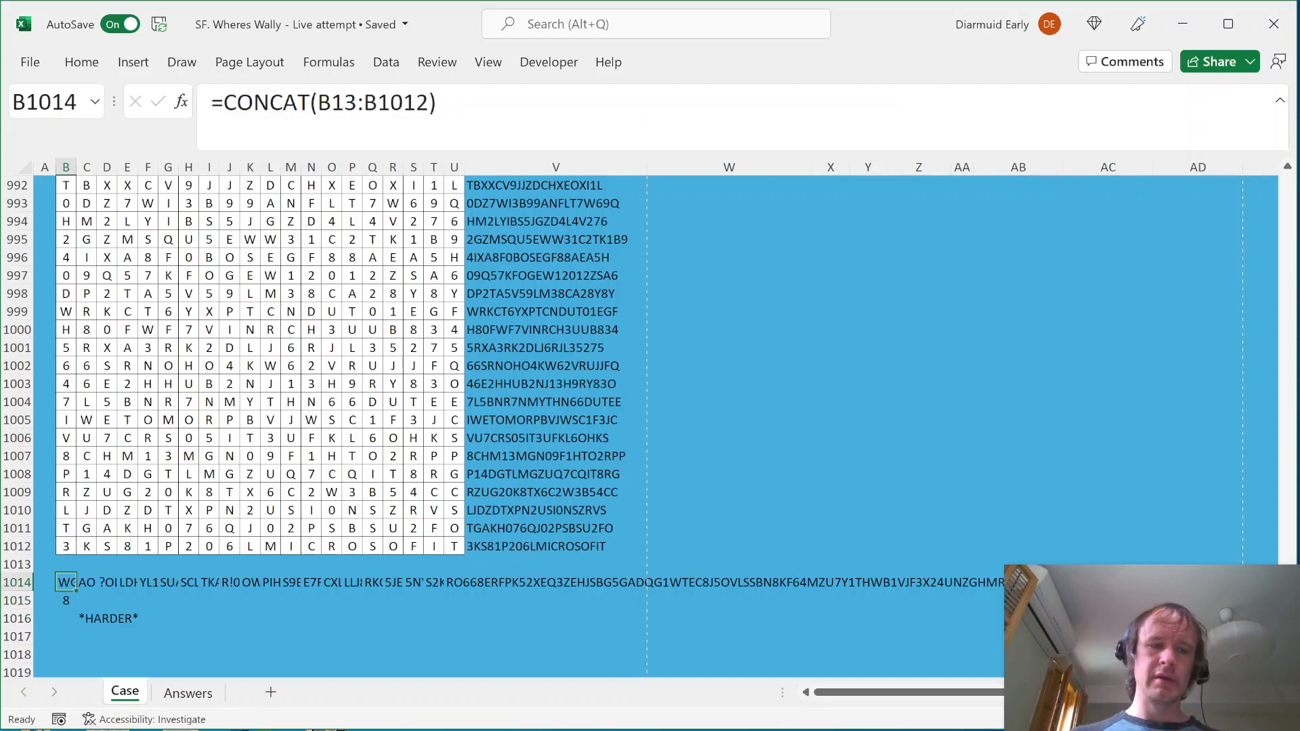
pyautogui.moveTo(66, 601); pyautogui.dragTo(87, 618)
pyautogui.press('Up')
pyautogui.hotkey('ctrl', 'shift', 'Right')
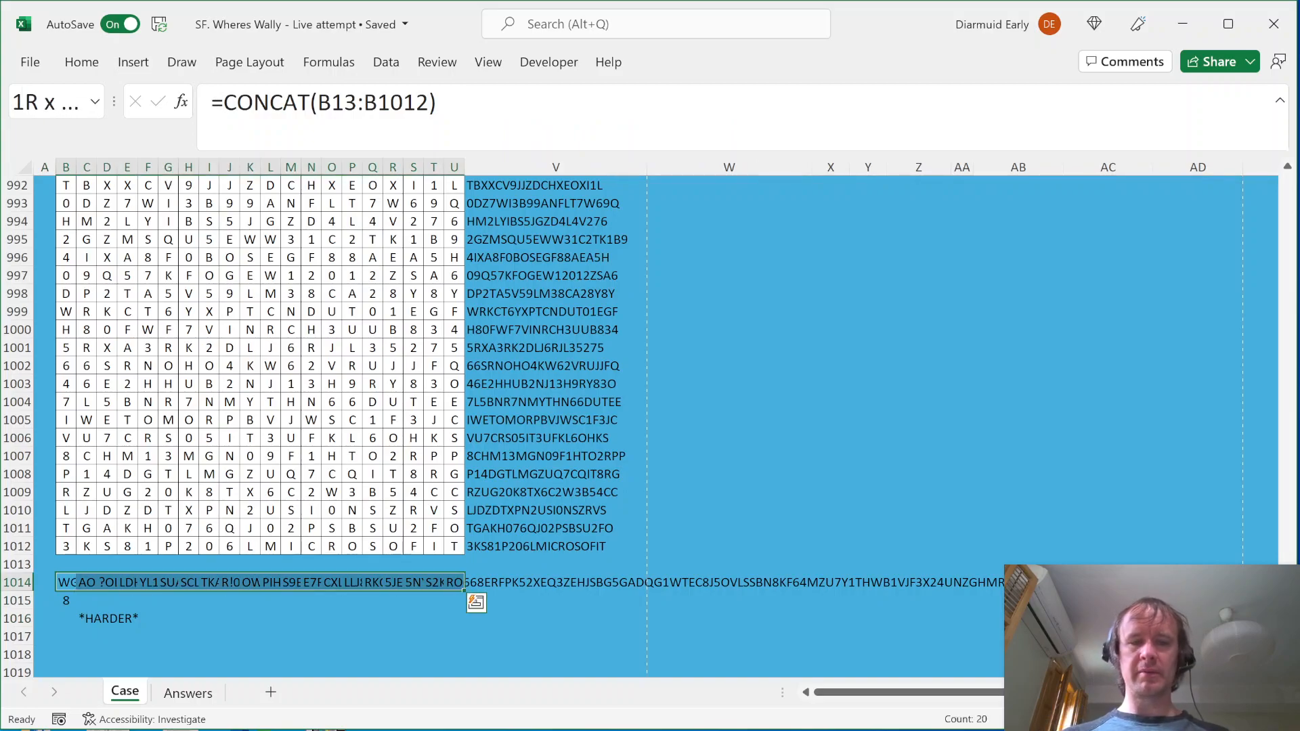
pyautogui.press('Down')
pyautogui.press('Up')
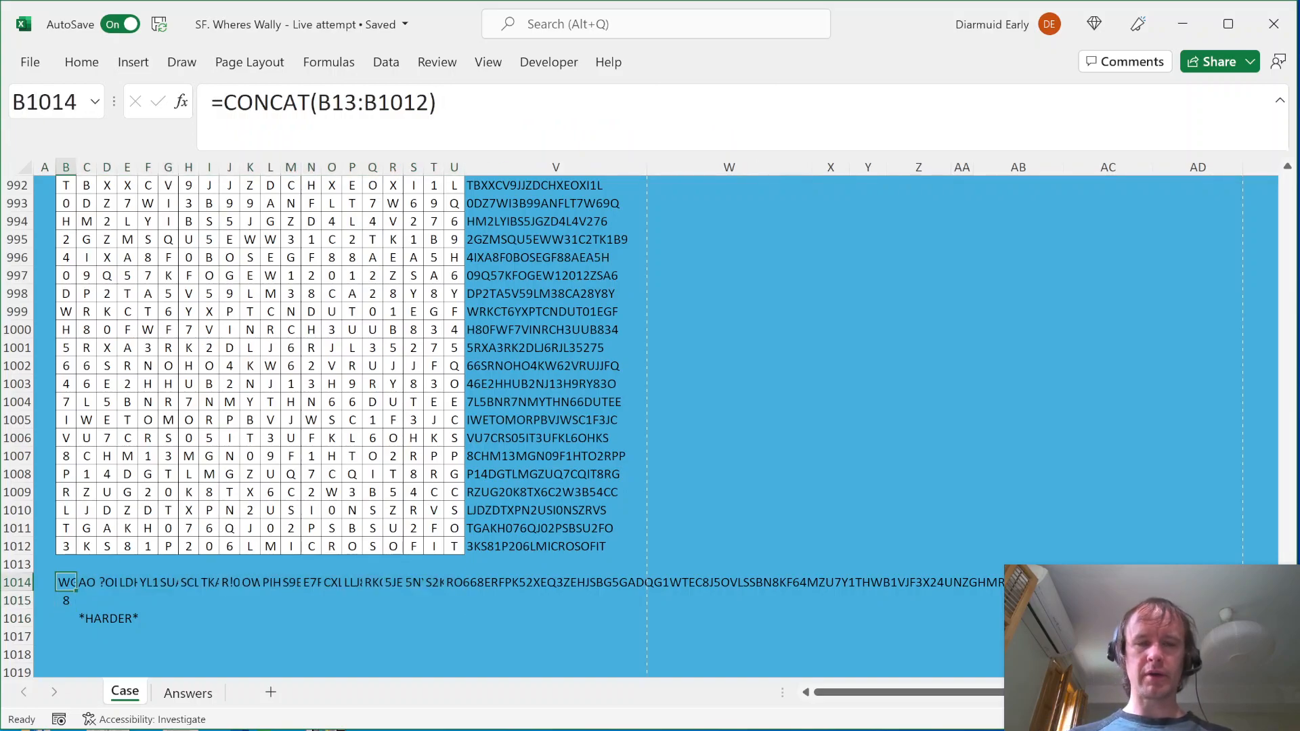
pyautogui.press('Right')
pyautogui.press('Up')
pyautogui.press('Up')
pyautogui.hotkey('ctrl', 'Up')
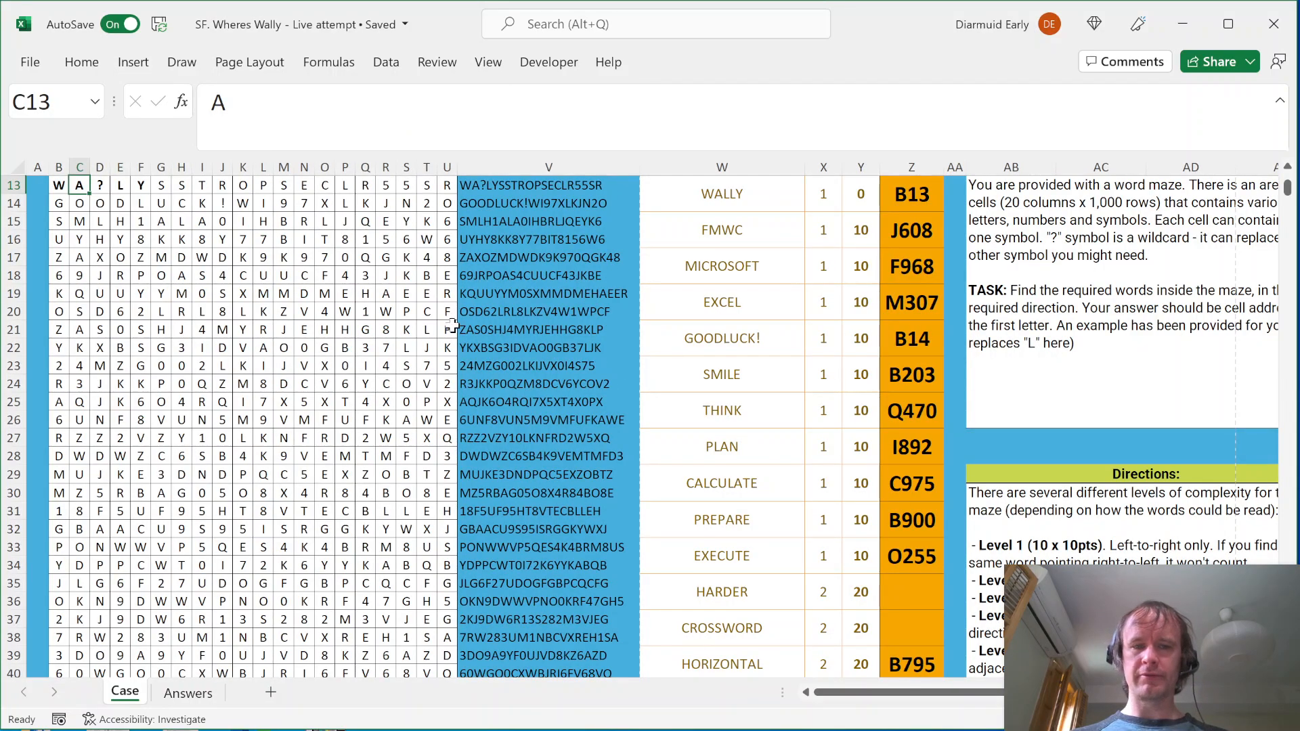
# Inspect the CONCAT formula in N1014 and the area beside the maze's last row, ending at W1012
pyautogui.click(303, 421)
pyautogui.hotkey('ctrl', 'Down')
pyautogui.press('Down')
pyautogui.press('Down')
pyautogui.press('Down')
pyautogui.press('Down')
pyautogui.press('Down')
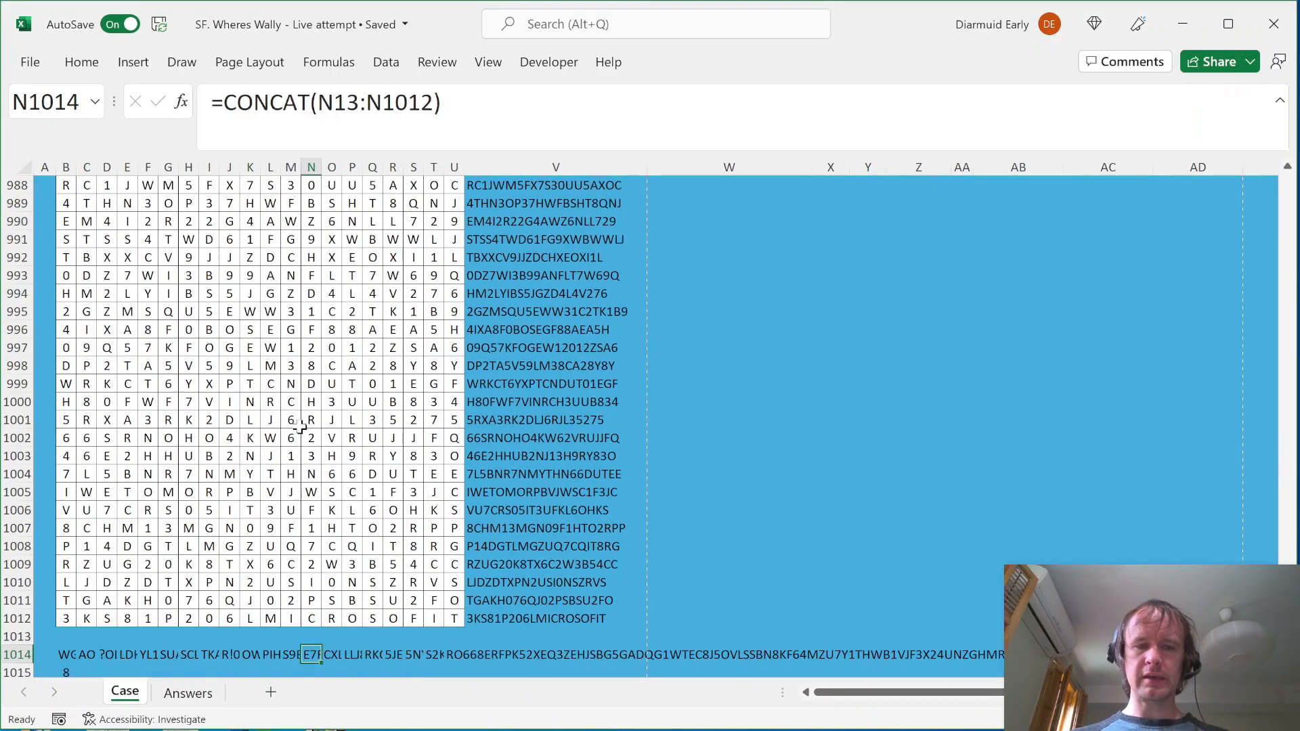
pyautogui.press('Up')
pyautogui.press('Up')
pyautogui.press('Up')
pyautogui.press('Up')
pyautogui.press('Right')
pyautogui.press('Right')
pyautogui.press('Up')
pyautogui.press('Right')
pyautogui.press('Right')
pyautogui.press('Right')
pyautogui.press('Right')
pyautogui.press('Right')
pyautogui.press('Right')
pyautogui.press('Down')
pyautogui.press('Up')
pyautogui.press('Right')
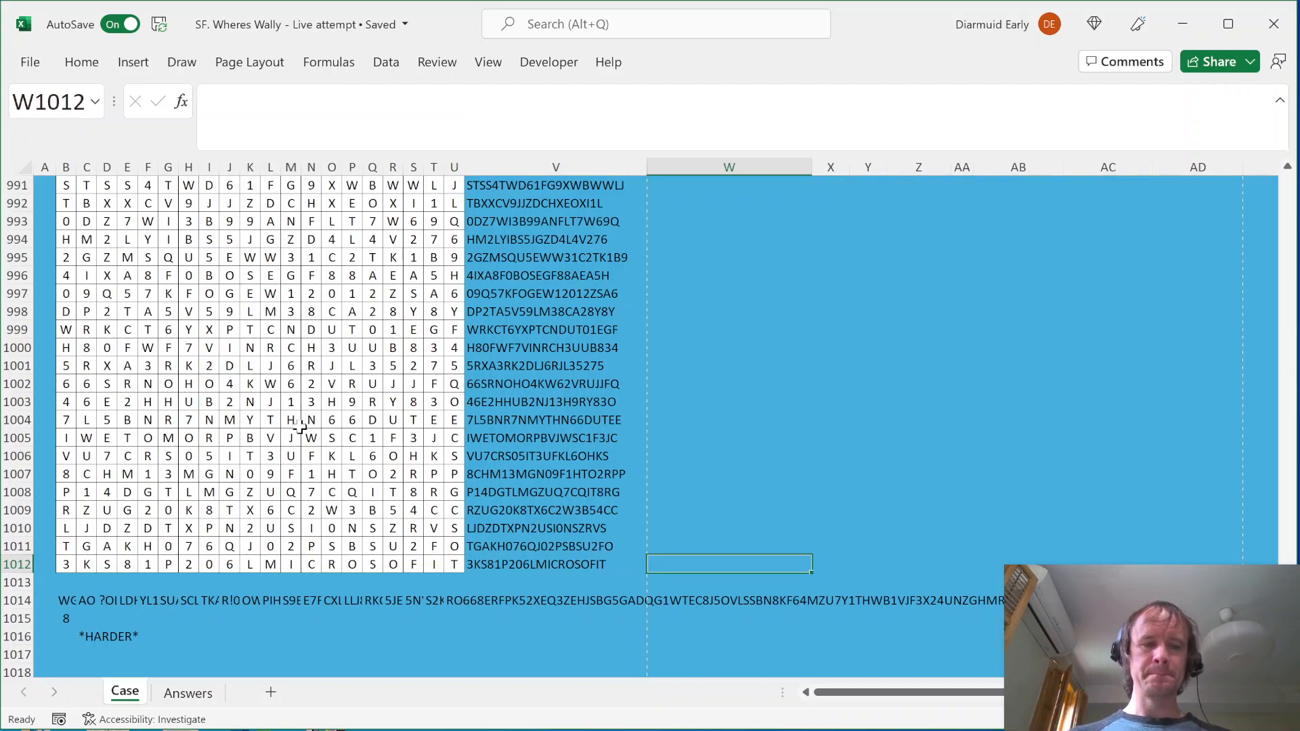
# Inspect the column-joining CONCAT formula in B1014 and several individual letters in the maze's last rows
pyautogui.click(74, 602)
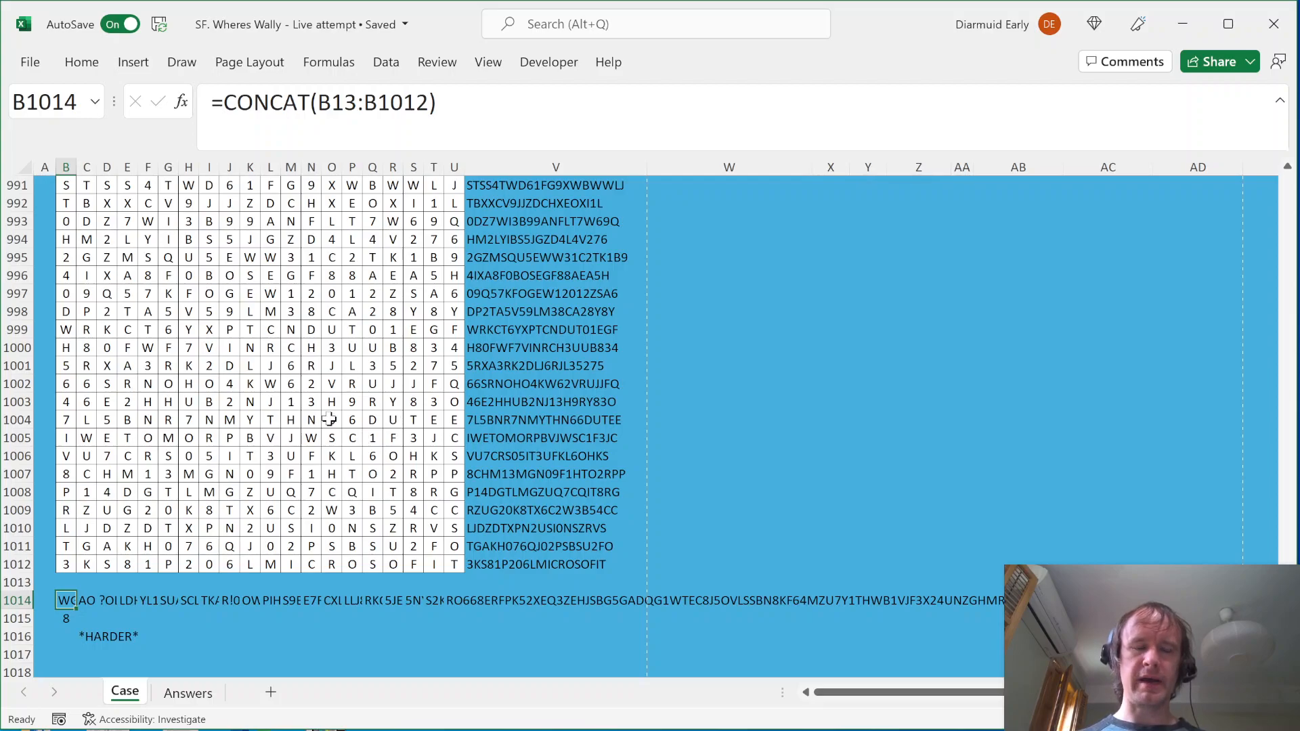
pyautogui.click(207, 419)
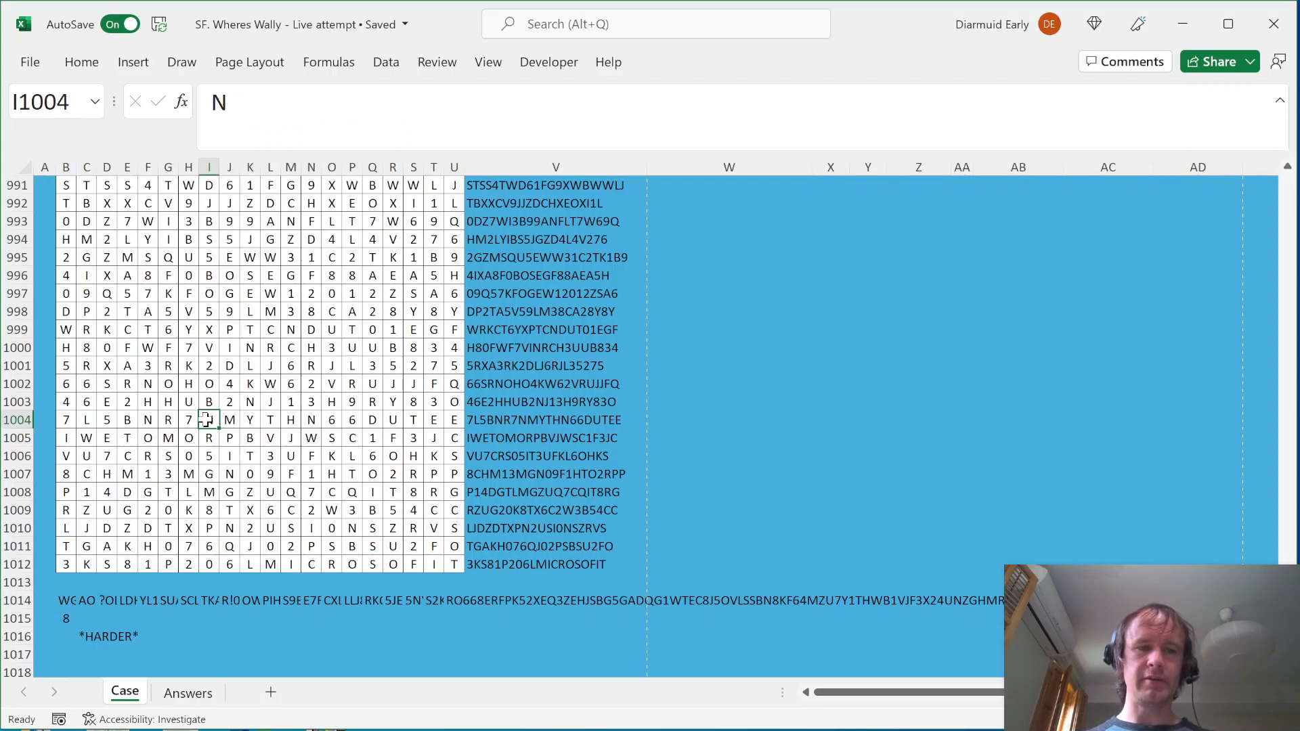
pyautogui.click(101, 329)
pyautogui.click(331, 347)
pyautogui.click(311, 474)
pyautogui.click(88, 492)
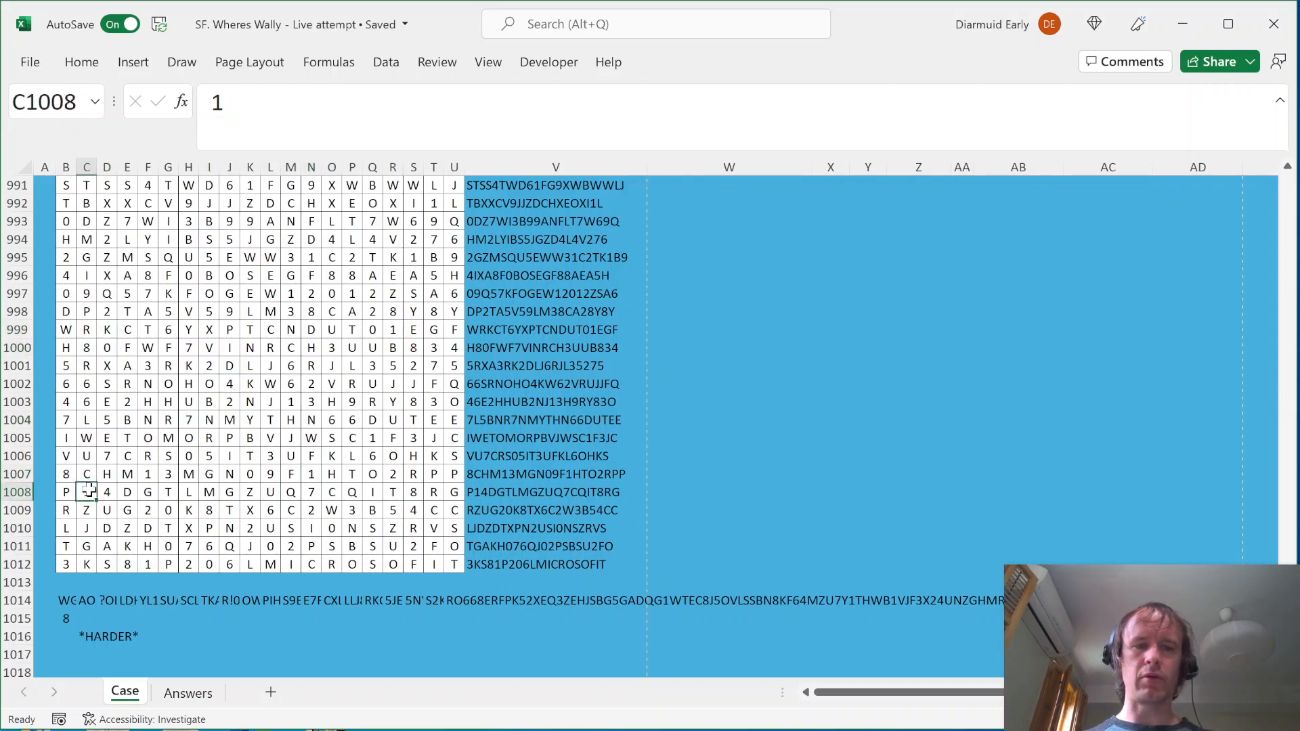
# Clear the joined column strings, the match formula and the *HARDER* search text below the maze in rows 1014 to 1016
pyautogui.click(58, 603)
pyautogui.moveTo(61, 603); pyautogui.dragTo(640, 639)
pyautogui.press('Delete')
# Paste only column U's width onto column V and clear the joined row strings from V13:V1012
pyautogui.press('Up')
pyautogui.press('Up')
pyautogui.hotkey('ctrl', 'Right')
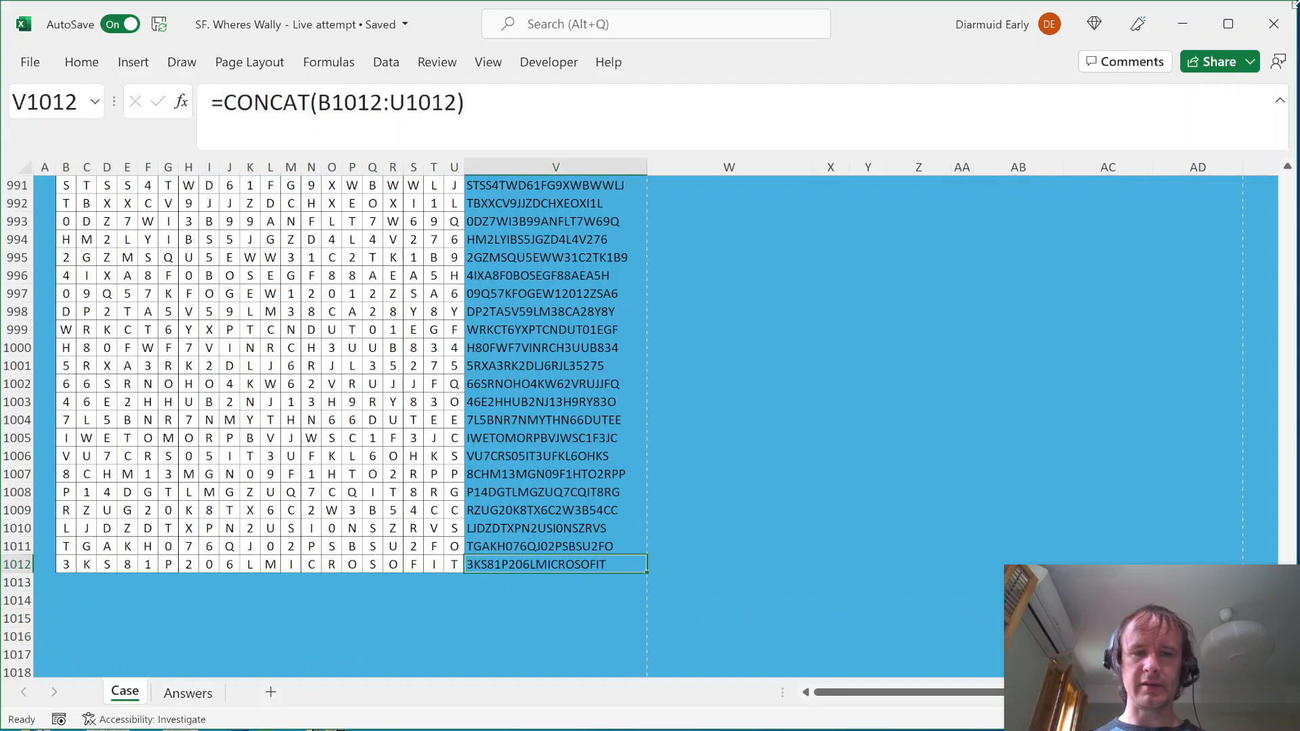
pyautogui.hotkey('ctrl', 'Up')
pyautogui.press('Left')
pyautogui.hotkey('ctrl', 'c')
pyautogui.press('Right')
pyautogui.hotkey('alt', 'e')
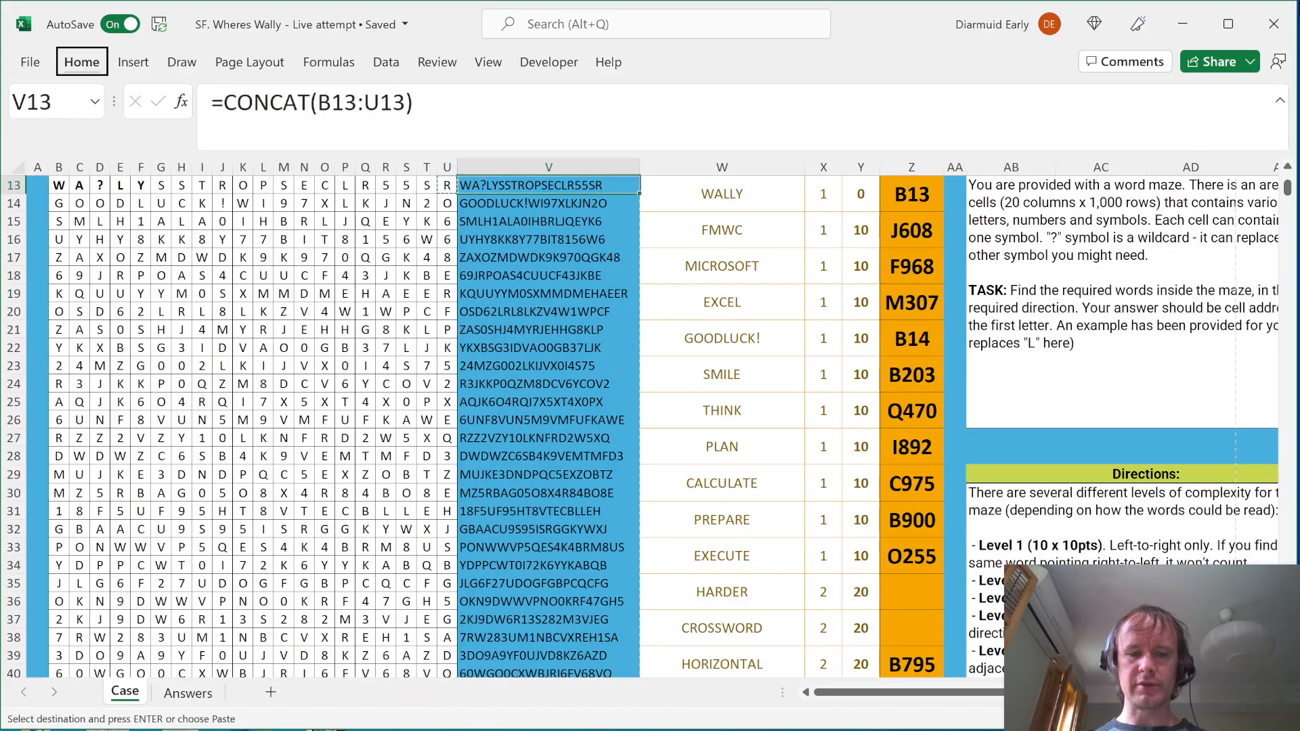
pyautogui.press('s')
pyautogui.press('w')
pyautogui.press('Return')
pyautogui.hotkey('ctrl', 'shift', 'Down')
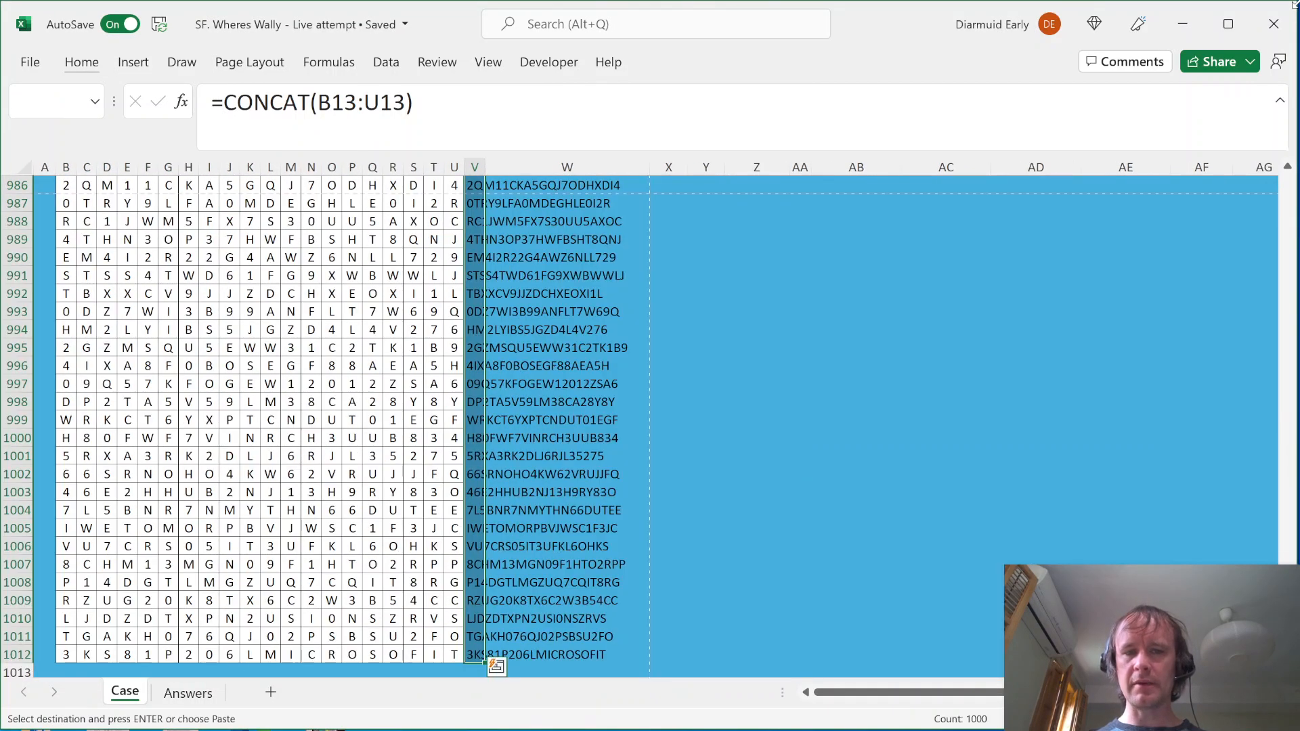
pyautogui.press('Delete')
# Clear all entries in the Answer column from Z15 down to the end of the word list, keeping the WALLY example
pyautogui.press('Right')
pyautogui.press('Down')
pyautogui.press('Right')
pyautogui.press('Right')
pyautogui.press('Right')
pyautogui.hotkey('shift', 'Down')
pyautogui.hotkey('shift', 'Down')
pyautogui.hotkey('shift', 'Down')
pyautogui.hotkey('shift', 'Down')
pyautogui.hotkey('shift', 'Down')
pyautogui.hotkey('shift', 'Down')
pyautogui.hotkey('shift', 'Down')
pyautogui.hotkey('shift', 'Down')
pyautogui.hotkey('shift', 'Down')
pyautogui.hotkey('shift', 'Down')
pyautogui.hotkey('shift', 'Down')
pyautogui.hotkey('shift', 'Down')
pyautogui.hotkey('shift', 'Down')
pyautogui.hotkey('shift', 'Down')
pyautogui.hotkey('shift', 'Down')
pyautogui.hotkey('shift', 'Down')
pyautogui.hotkey('shift', 'Down')
pyautogui.hotkey('shift', 'Down')
pyautogui.hotkey('shift', 'Down')
pyautogui.hotkey('shift', 'Down')
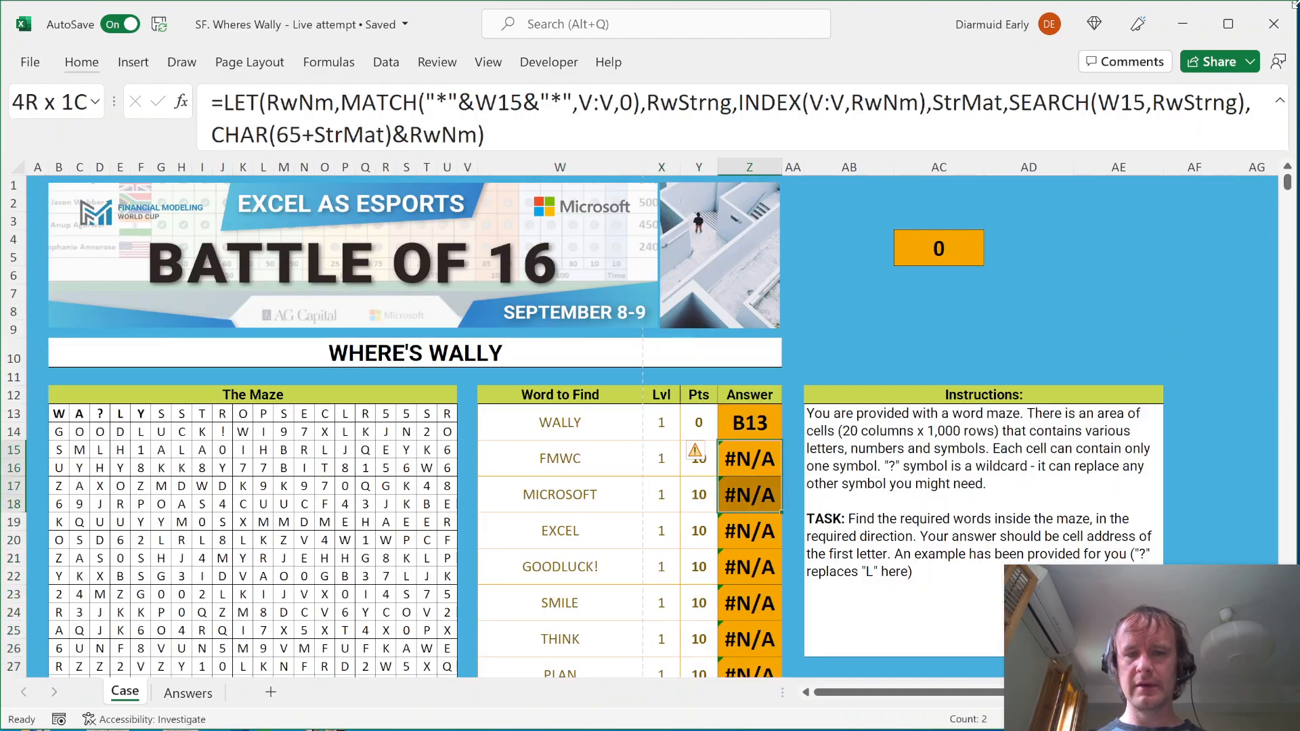
pyautogui.hotkey('shift', 'Down')
pyautogui.hotkey('shift', 'Down')
pyautogui.hotkey('shift', 'Down')
pyautogui.hotkey('shift', 'Down')
pyautogui.hotkey('shift', 'Down')
pyautogui.hotkey('shift', 'Down')
pyautogui.hotkey('shift', 'Down')
pyautogui.hotkey('shift', 'Down')
pyautogui.hotkey('shift', 'Down')
pyautogui.hotkey('shift', 'Down')
pyautogui.hotkey('shift', 'Up')
pyautogui.press('Delete')
# Look through the word list's points and emptied answers, ending back at Y13
pyautogui.press('Left')
pyautogui.press('Down')
pyautogui.press('Down')
pyautogui.press('Down')
pyautogui.press('Down')
pyautogui.press('Down')
pyautogui.press('Down')
pyautogui.press('Down')
pyautogui.press('Down')
pyautogui.press('Down')
pyautogui.press('Down')
pyautogui.press('Down')
pyautogui.press('Down')
pyautogui.press('Down')
pyautogui.press('Down')
pyautogui.press('Down')
pyautogui.press('Down')
pyautogui.press('Down')
pyautogui.press('Down')
pyautogui.press('Down')
pyautogui.press('Down')
pyautogui.hotkey('ctrl', 'Up')
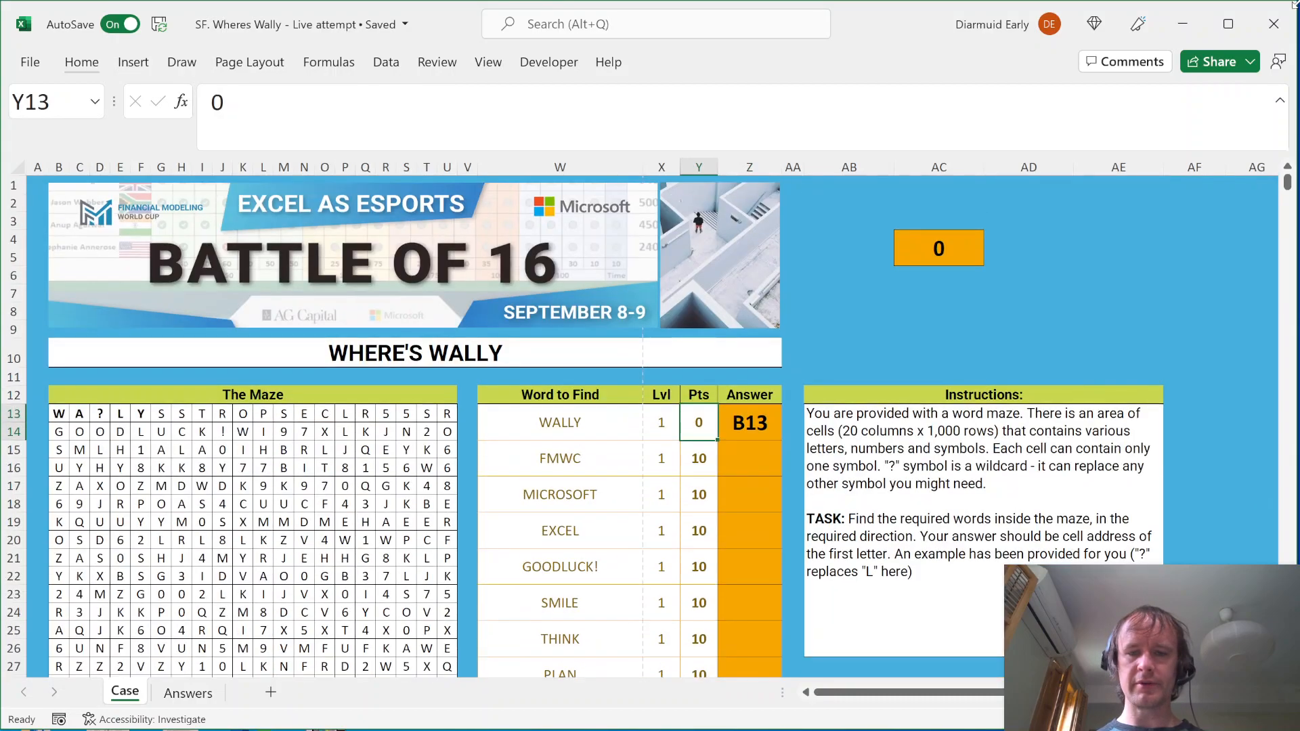
pyautogui.press('Right')
pyautogui.press('Right')
pyautogui.press('Right')
pyautogui.press('Right')
pyautogui.press('Right')
pyautogui.press('Right')
pyautogui.press('Right')
pyautogui.press('Right')
pyautogui.press('Right')
pyautogui.press('Right')
pyautogui.press('Right')
pyautogui.press('Right')
pyautogui.press('Right')
pyautogui.press('Right')
pyautogui.press('Right')
pyautogui.press('Right')
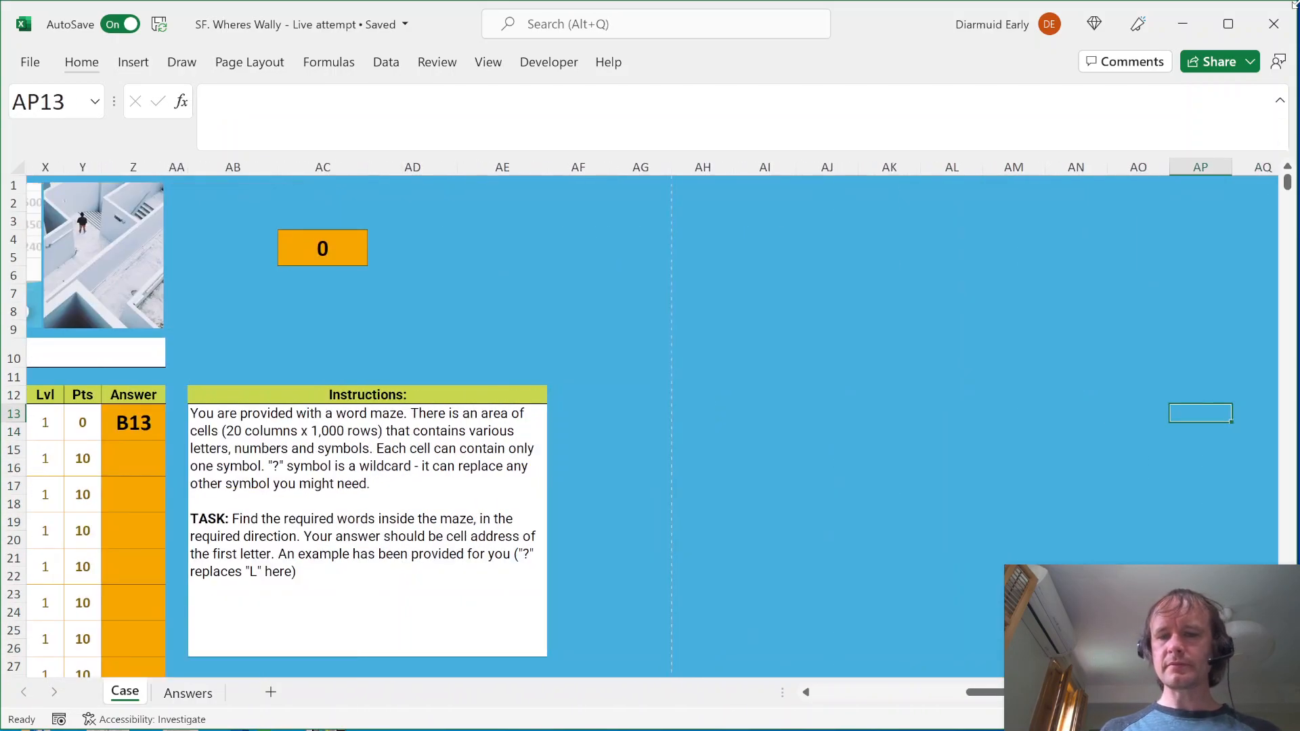
pyautogui.press('Left')
pyautogui.press('Left')
pyautogui.press('Left')
pyautogui.press('Left')
pyautogui.press('Left')
pyautogui.press('Left')
pyautogui.press('Left')
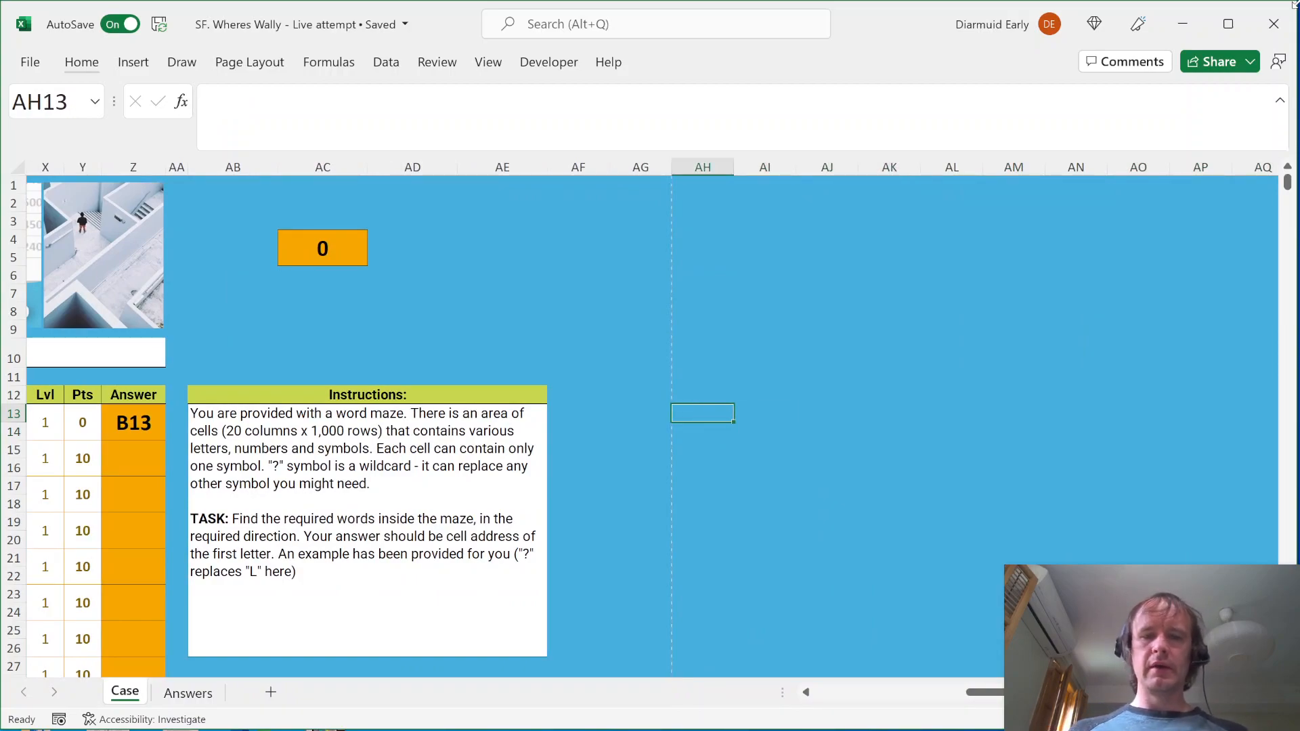
pyautogui.press('Left')
pyautogui.press('Left')
pyautogui.press('Left')
pyautogui.press('Left')
pyautogui.press('Left')
pyautogui.press('Left')
pyautogui.press('Left')
pyautogui.press('Left')
pyautogui.press('Left')
pyautogui.press('Left')
pyautogui.press('Left')
pyautogui.press('Left')
pyautogui.press('Left')
pyautogui.press('Left')
pyautogui.press('Left')
pyautogui.press('Left')
pyautogui.press('Left')
pyautogui.press('Left')
pyautogui.press('Left')
pyautogui.press('Left')
pyautogui.press('Right')
pyautogui.press('Right')
pyautogui.press('Right')
pyautogui.press('Right')
pyautogui.press('Right')
pyautogui.press('Right')
pyautogui.press('Right')
pyautogui.press('Right')
pyautogui.press('Right')
pyautogui.press('Right')
pyautogui.press('Right')
pyautogui.press('Right')
pyautogui.press('Right')
pyautogui.press('Right')
pyautogui.press('Right')
pyautogui.press('Right')
pyautogui.press('Right')
pyautogui.press('Right')
pyautogui.press('Right')
pyautogui.press('Right')
pyautogui.press('Right')
pyautogui.press('Right')
pyautogui.press('Left')
pyautogui.press('Left')
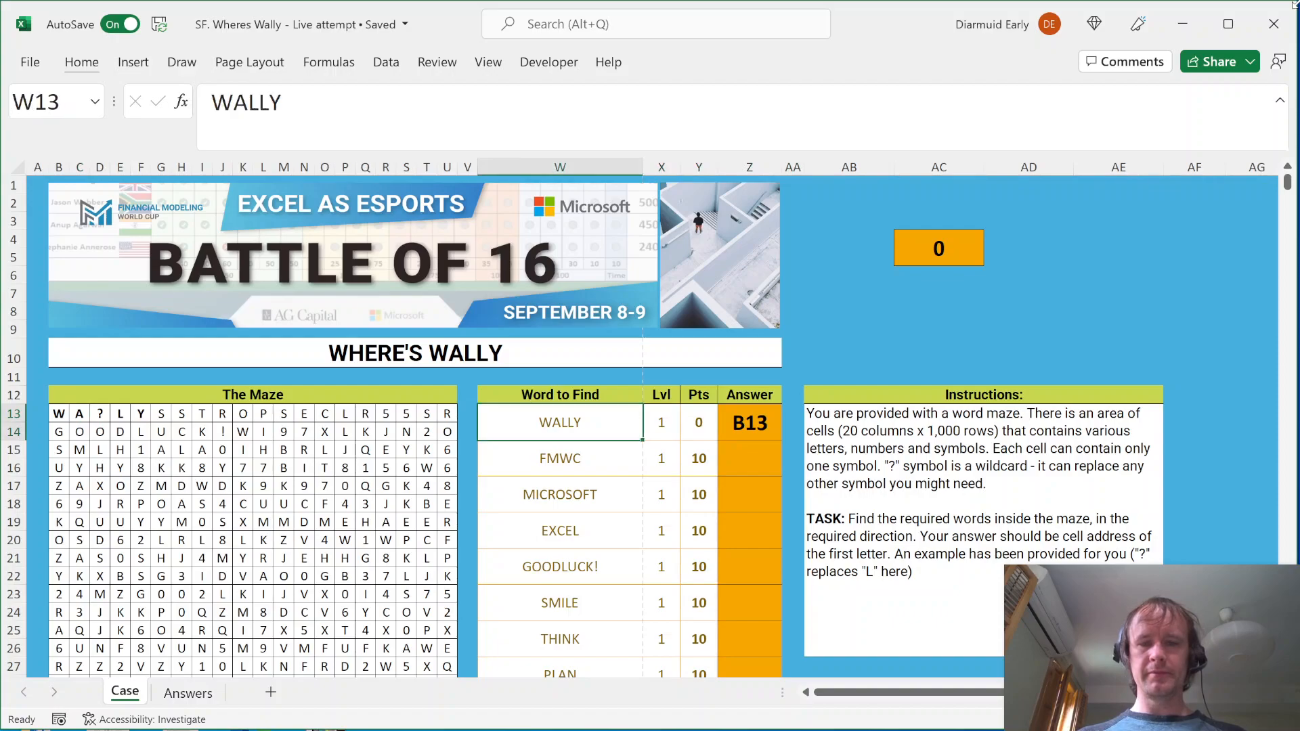
# Copy the word WALLY from W13 and paste it as a value into AG9
pyautogui.hotkey('ctrl', 'c')
pyautogui.press('Right')
pyautogui.press('Right')
pyautogui.press('Right')
pyautogui.press('Right')
pyautogui.press('Right')
pyautogui.press('Right')
pyautogui.press('Right')
pyautogui.press('Right')
pyautogui.press('Right')
pyautogui.press('Right')
pyautogui.press('Right')
pyautogui.press('Right')
pyautogui.press('Right')
pyautogui.press('Right')
pyautogui.press('Up')
pyautogui.press('Left')
pyautogui.press('Left')
pyautogui.press('Up')
pyautogui.press('Up')
pyautogui.press('Left')
pyautogui.press('Left')
pyautogui.press('Up')
pyautogui.hotkey('ctrl', 'alt', 'v')
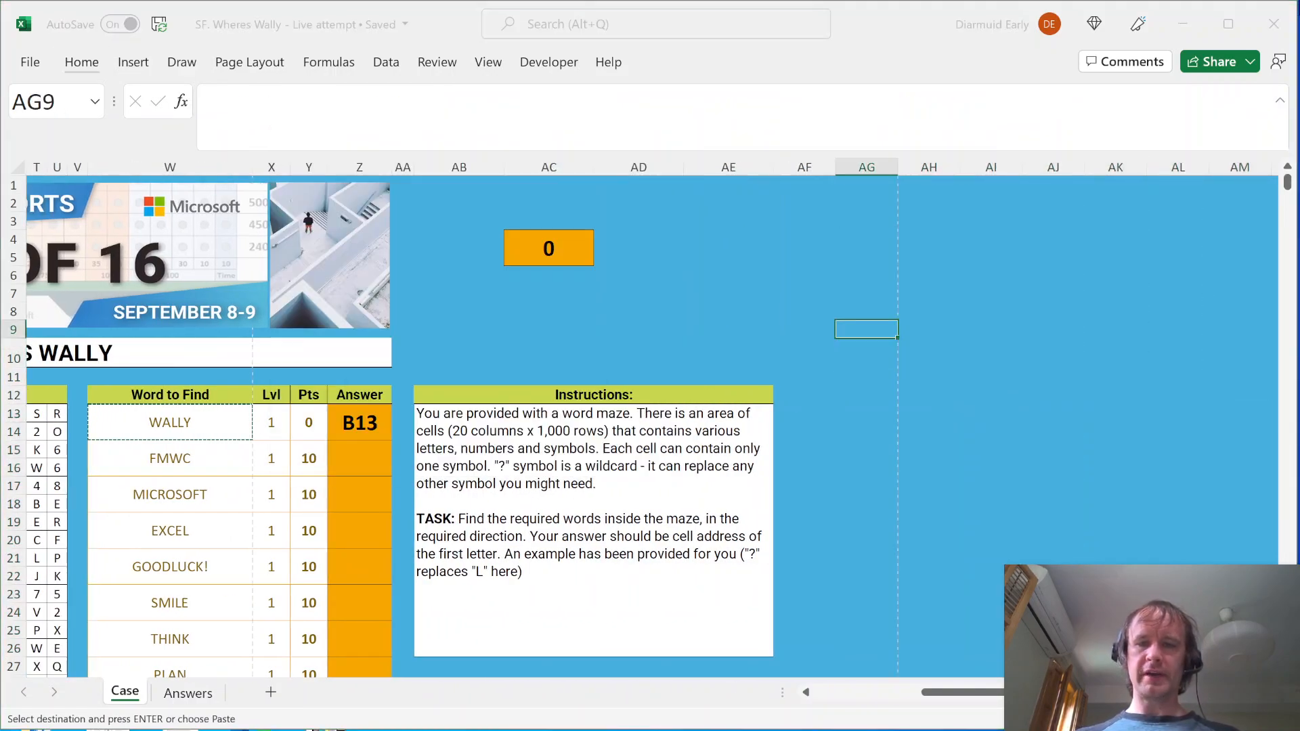
pyautogui.press('v')
pyautogui.press('Return')
# Enter the direction code LtoR in AH9, beside the copied word
pyautogui.press('Right')
pyautogui.write('Lto')
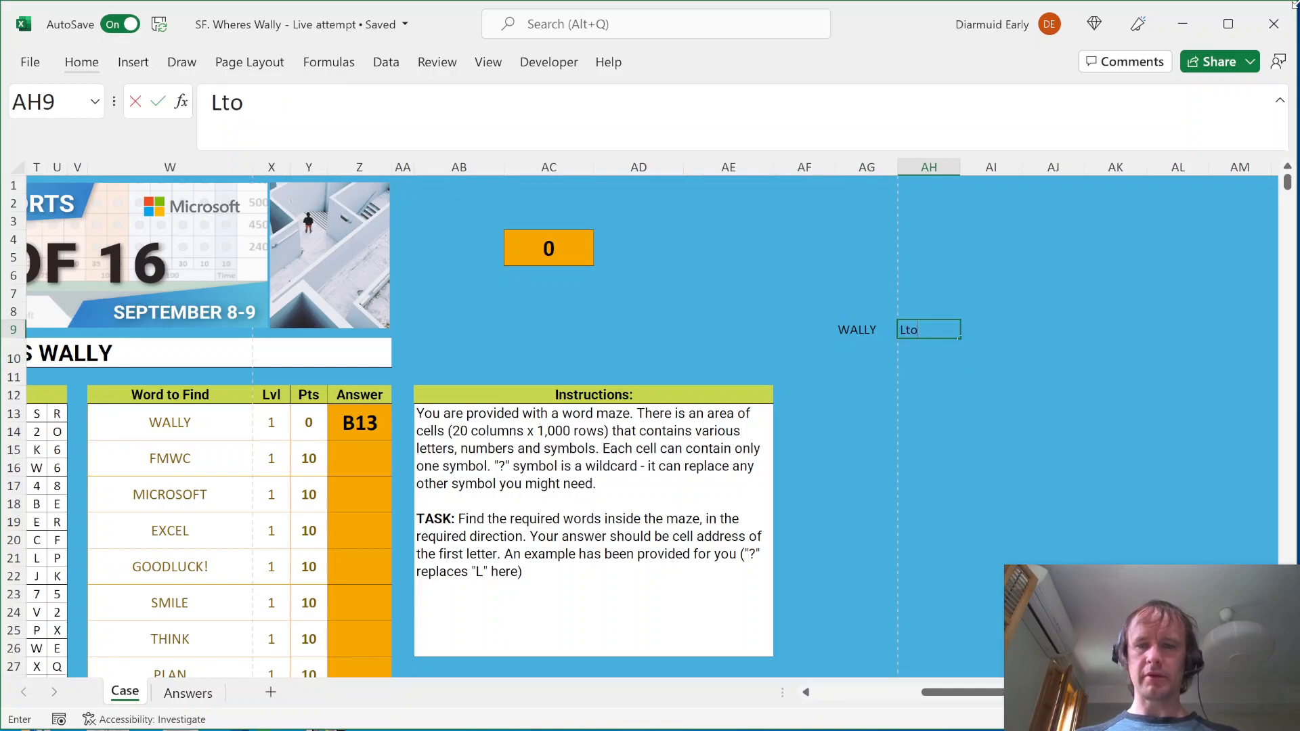
pyautogui.write('R')
pyautogui.press('Return')
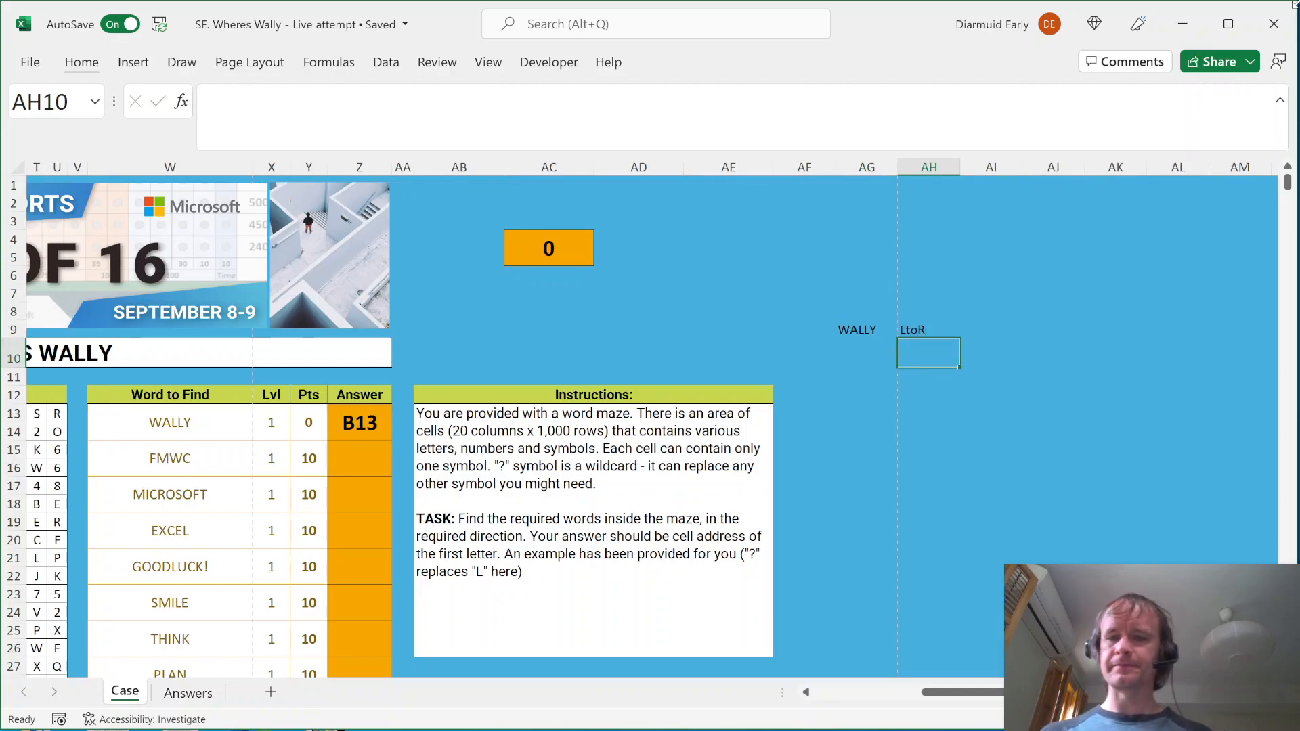
# List the straight direction codes LtoR, TtoB, RtoL and BtoT in AK9:AK12
pyautogui.press('Right')
pyautogui.press('Right')
pyautogui.press('Right')
pyautogui.press('Up')
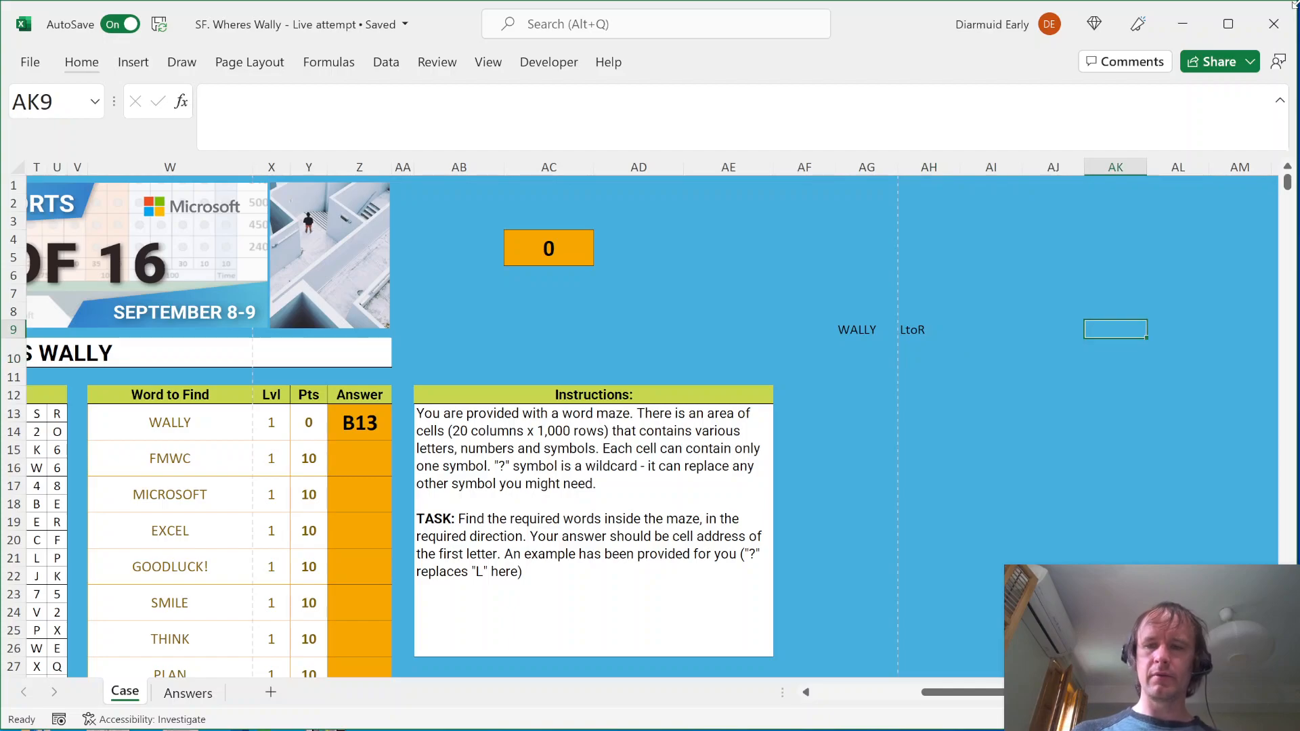
pyautogui.write('LtoR')
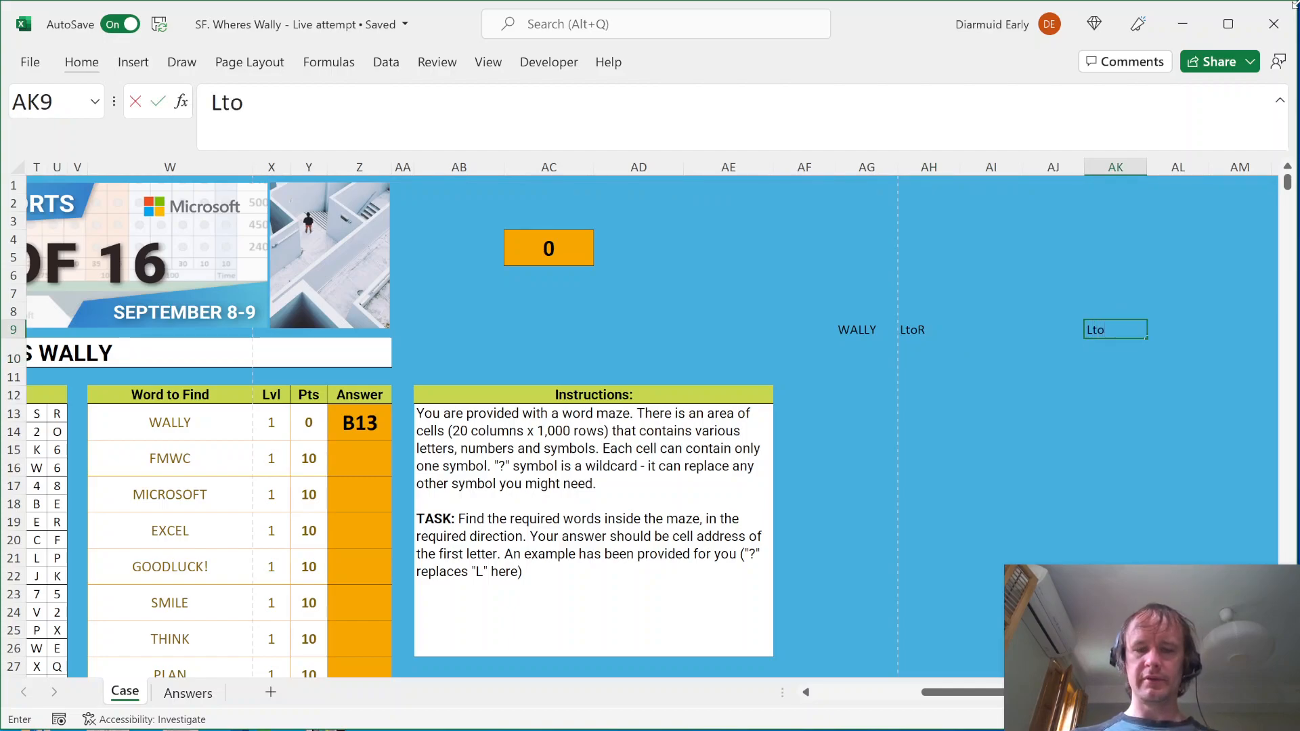
pyautogui.press('Return')
pyautogui.press('Right')
pyautogui.press('Up')
pyautogui.press('Up')
pyautogui.press('Down')
pyautogui.press('Down')
pyautogui.press('Left')
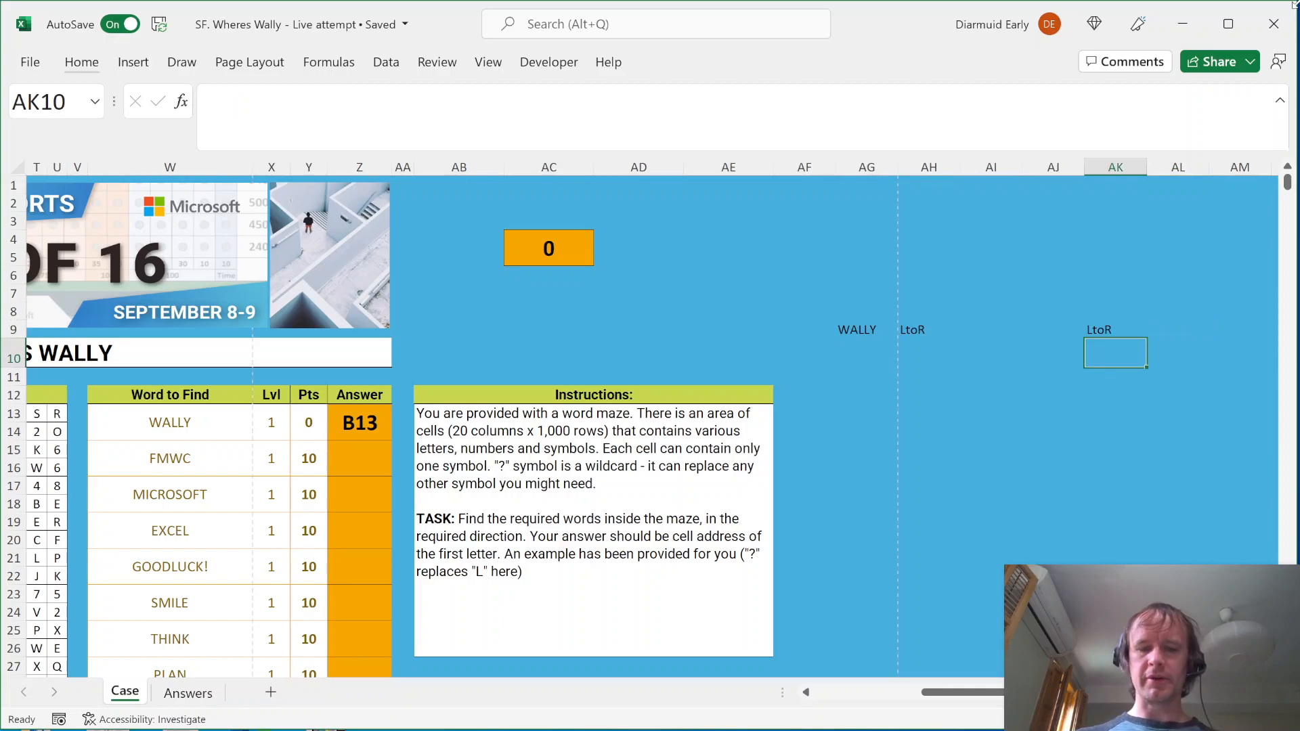
pyautogui.write('TtoB')
pyautogui.press('Return')
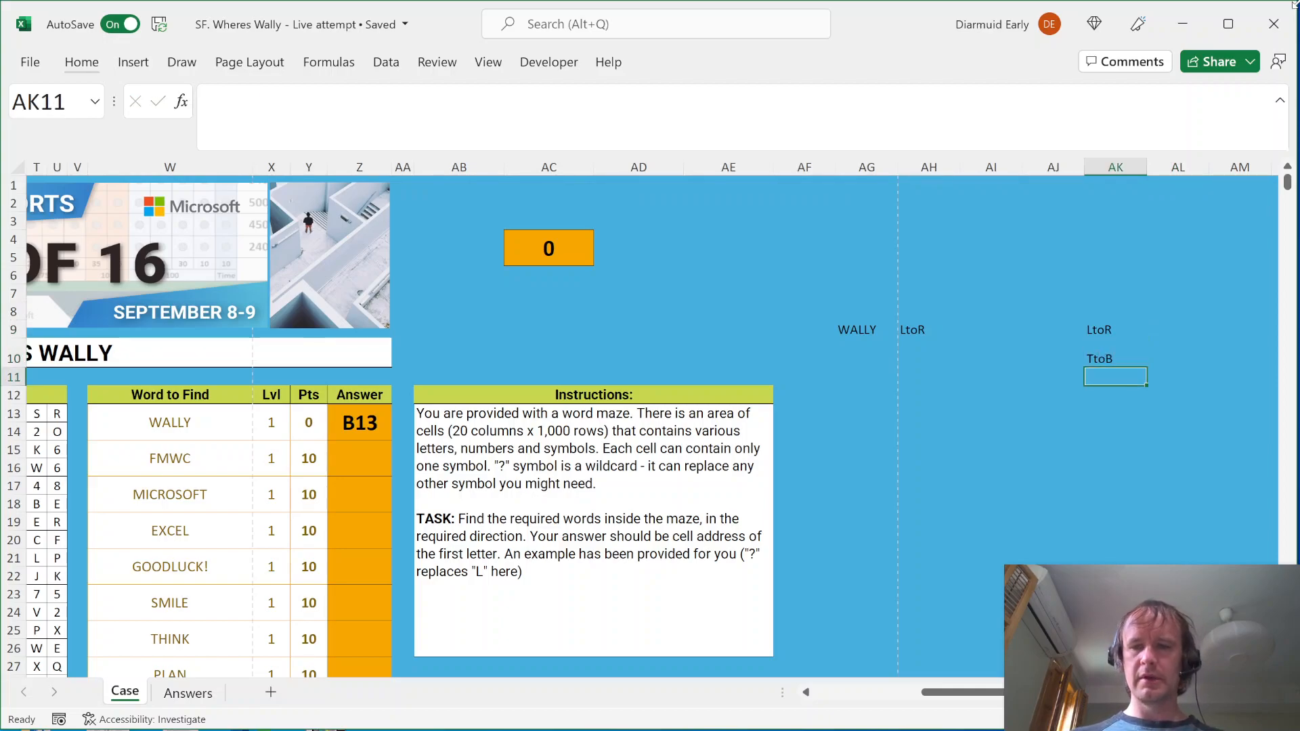
pyautogui.press('Return')
pyautogui.write('BtoT')
pyautogui.press('Return')
# Add the diagonal direction codes D1, D2, D3 and D4 below BtoT in AK13:AK16
pyautogui.write('D1')
pyautogui.press('Return')
pyautogui.write('D2')
pyautogui.press('Return')
pyautogui.write('D')
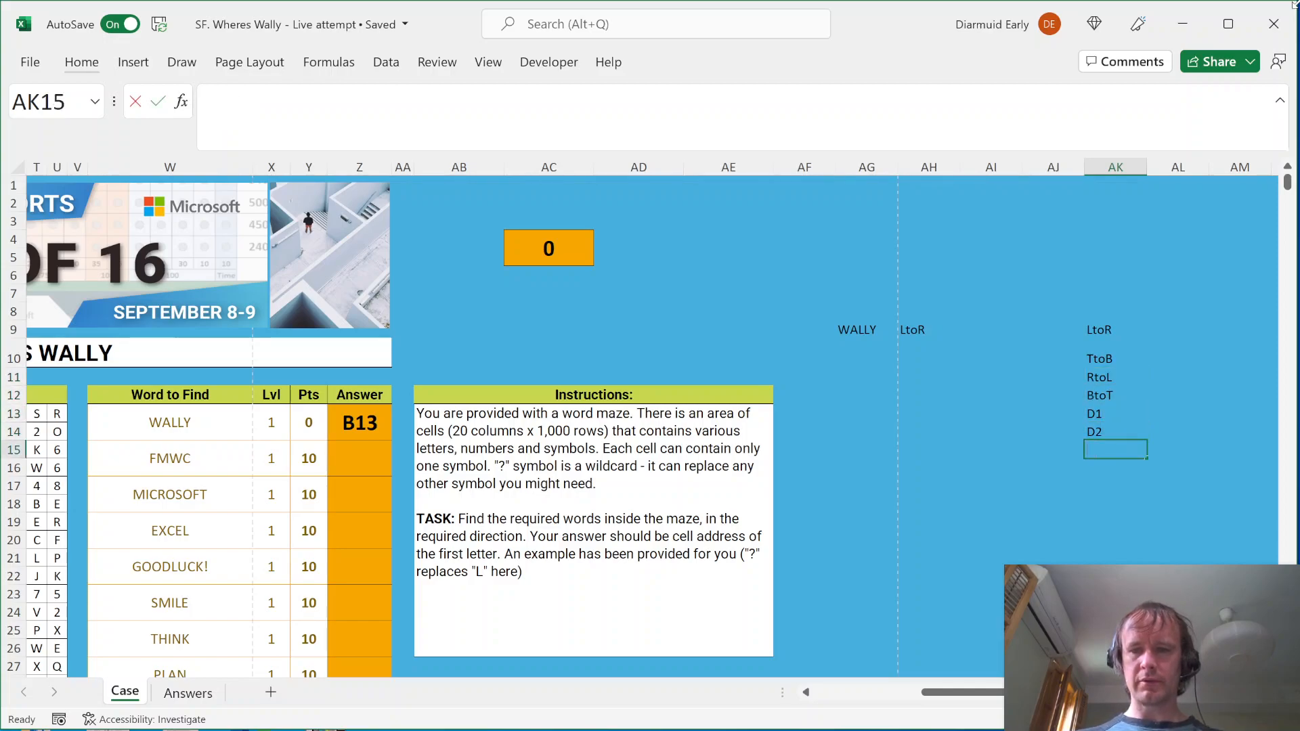
pyautogui.write('3')
pyautogui.press('Return')
pyautogui.write('D4')
pyautogui.press('Return')
# Add the headings Row in AL8 and Col in AM8 above the direction list
pyautogui.hotkey('ctrl', 'Up')
pyautogui.hotkey('ctrl', 'Up')
pyautogui.press('Up')
pyautogui.press('Right')
pyautogui.write('Row')
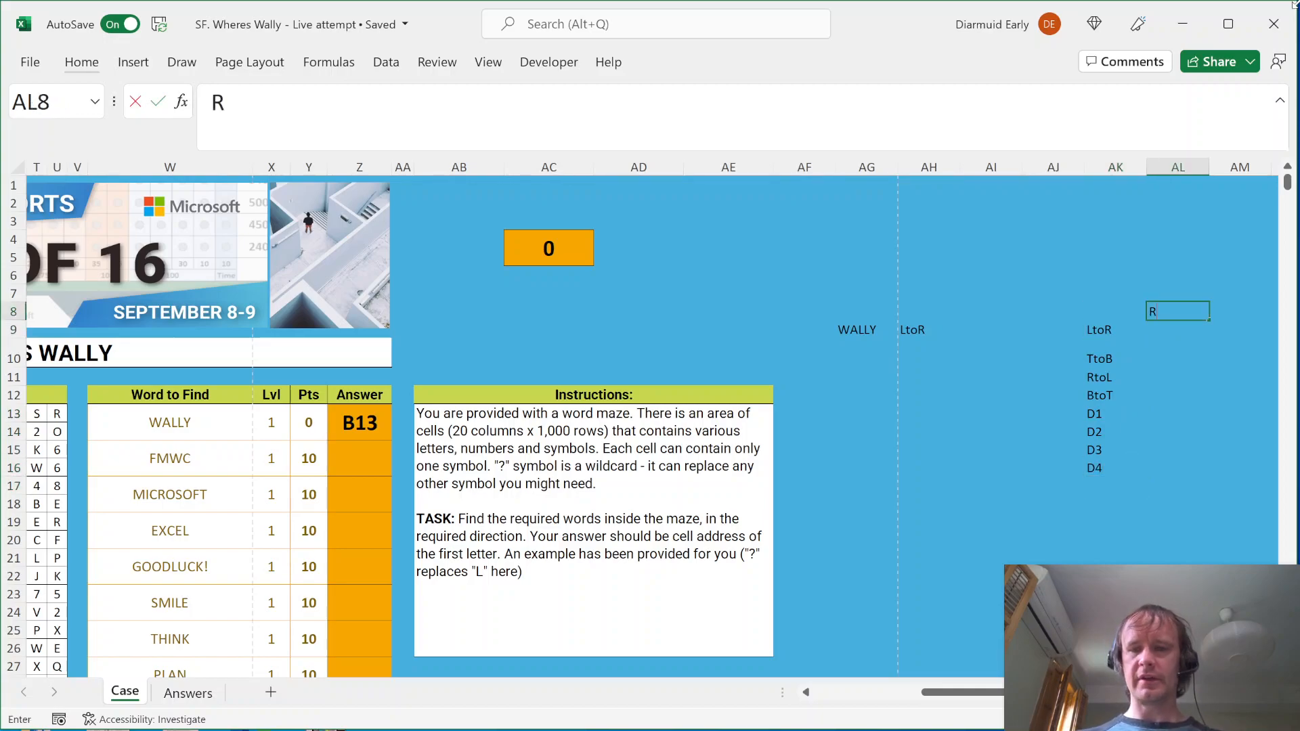
pyautogui.press('Tab')
pyautogui.write('Col')
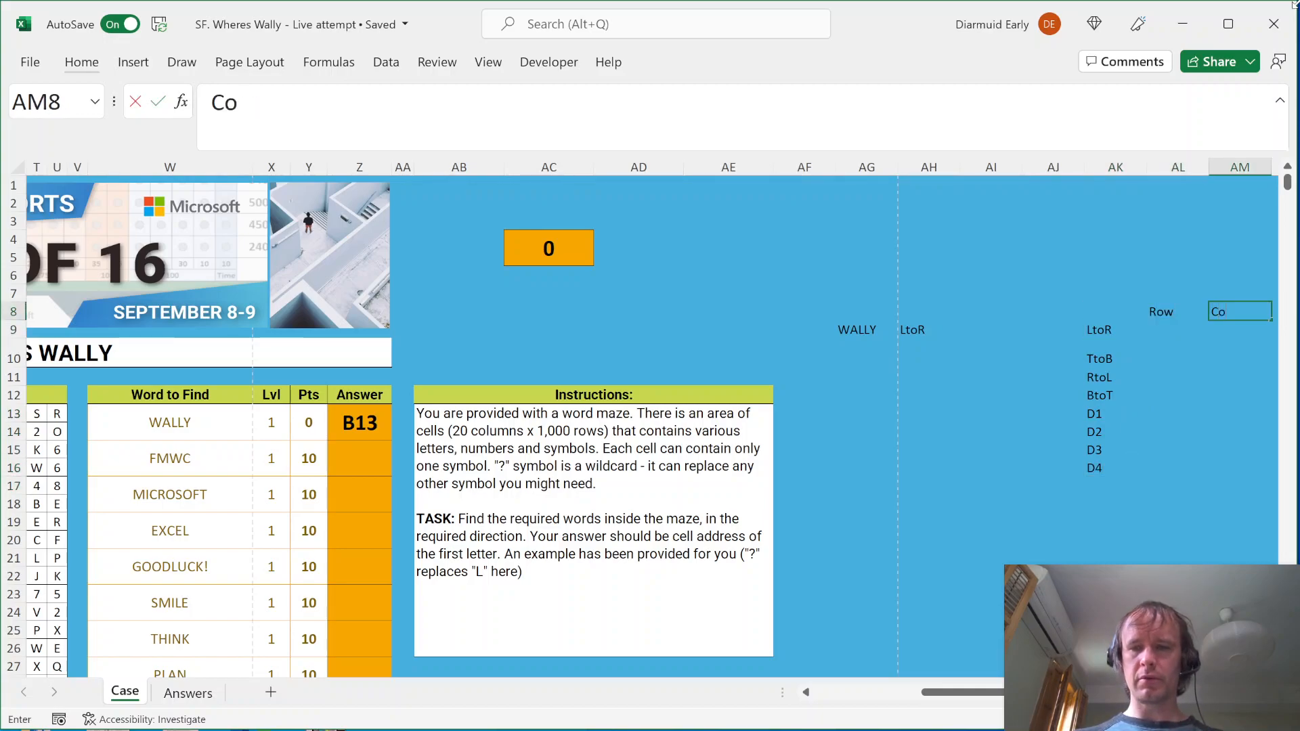
pyautogui.press('Return')
# Fill in the horizontal direction offsets: LtoR with row 0, column 1 and RtoL with row 0, column -1
pyautogui.press('Left')
pyautogui.press('Right')
pyautogui.hotkey('shift', 'Down')
pyautogui.hotkey('shift', 'Up')
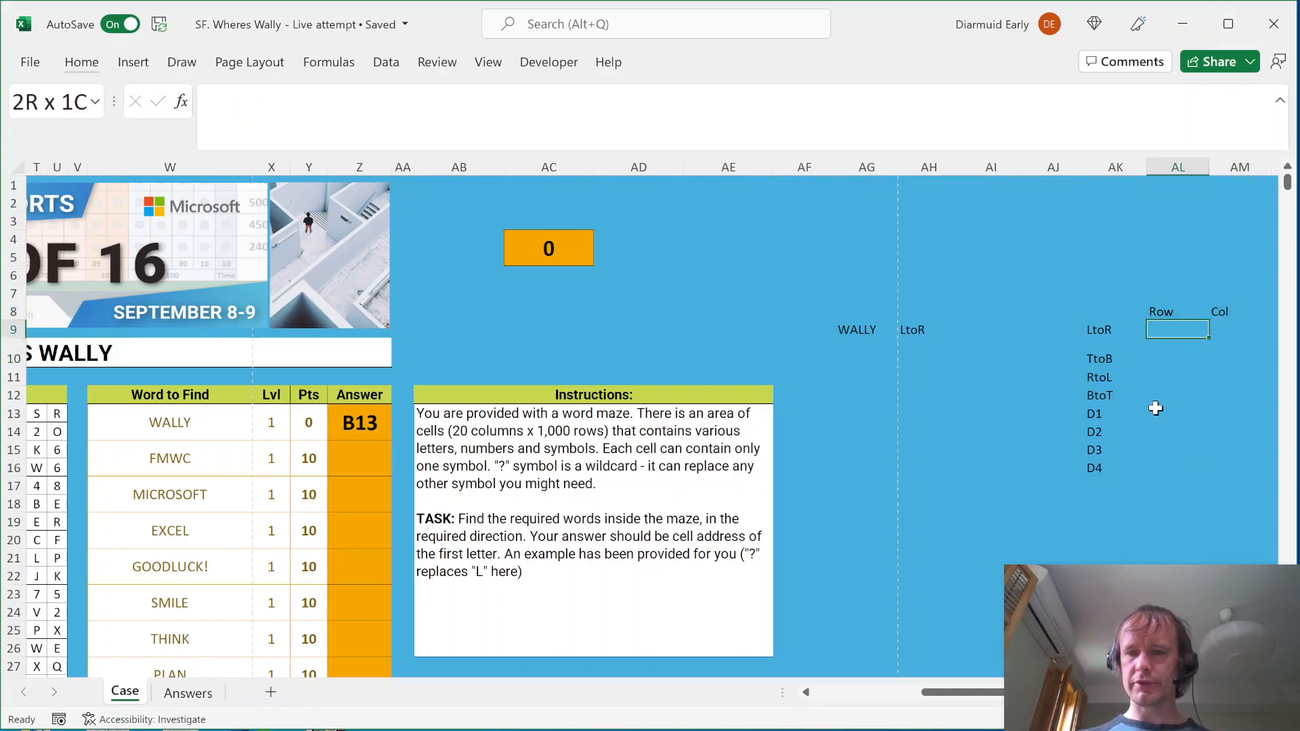
pyautogui.keyDown('ctrl'); pyautogui.click(1158, 377); pyautogui.keyUp('ctrl')
pyautogui.write('0')
pyautogui.hotkey('ctrl', 'Return')
pyautogui.press('Up')
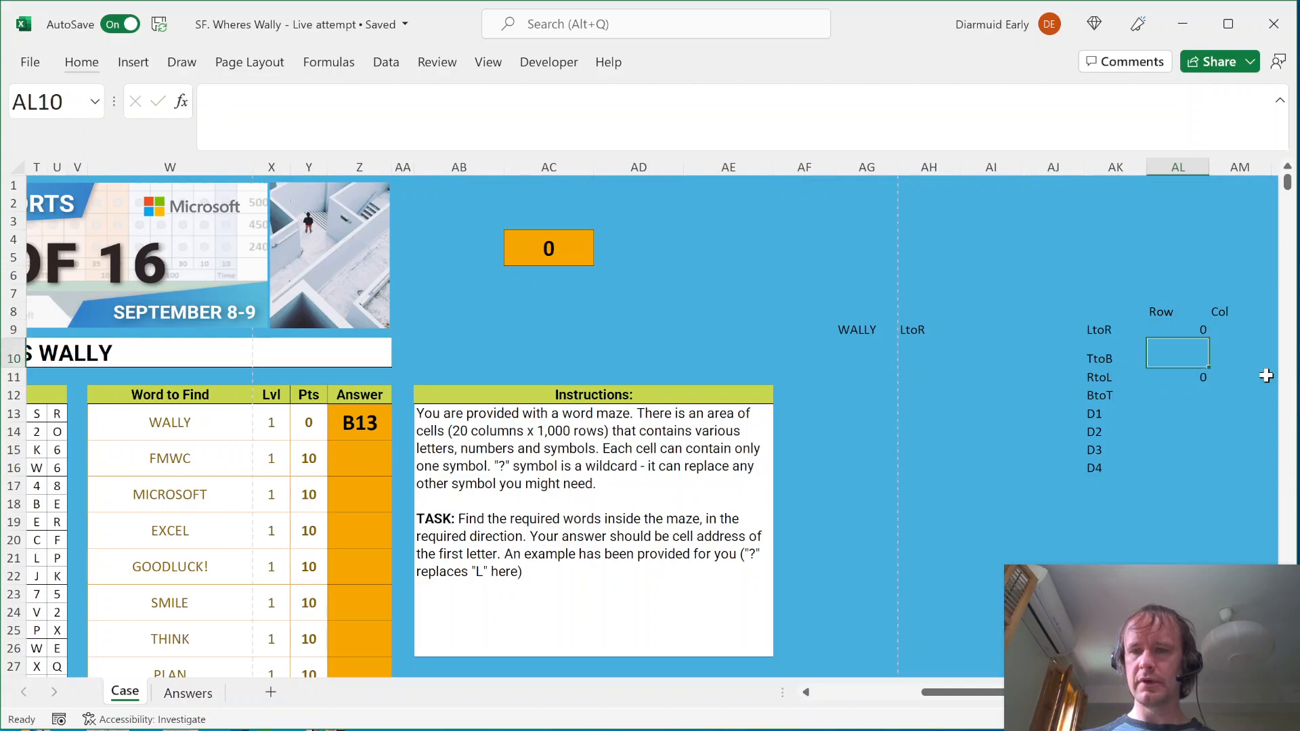
pyautogui.press('Right')
pyautogui.press('Up')
pyautogui.write('1')
pyautogui.press('Return')
pyautogui.press('Return')
pyautogui.write('-1')
pyautogui.press('Return')
# Fill in the vertical direction offsets: TtoB with row 1, column 0 and BtoT with row -1, column 0
pyautogui.press('Up')
pyautogui.press('Right')
pyautogui.press('Right')
pyautogui.press('Left')
pyautogui.press('Left')
pyautogui.press('Up')
pyautogui.press('Left')
pyautogui.press('Right')
pyautogui.press('Left')
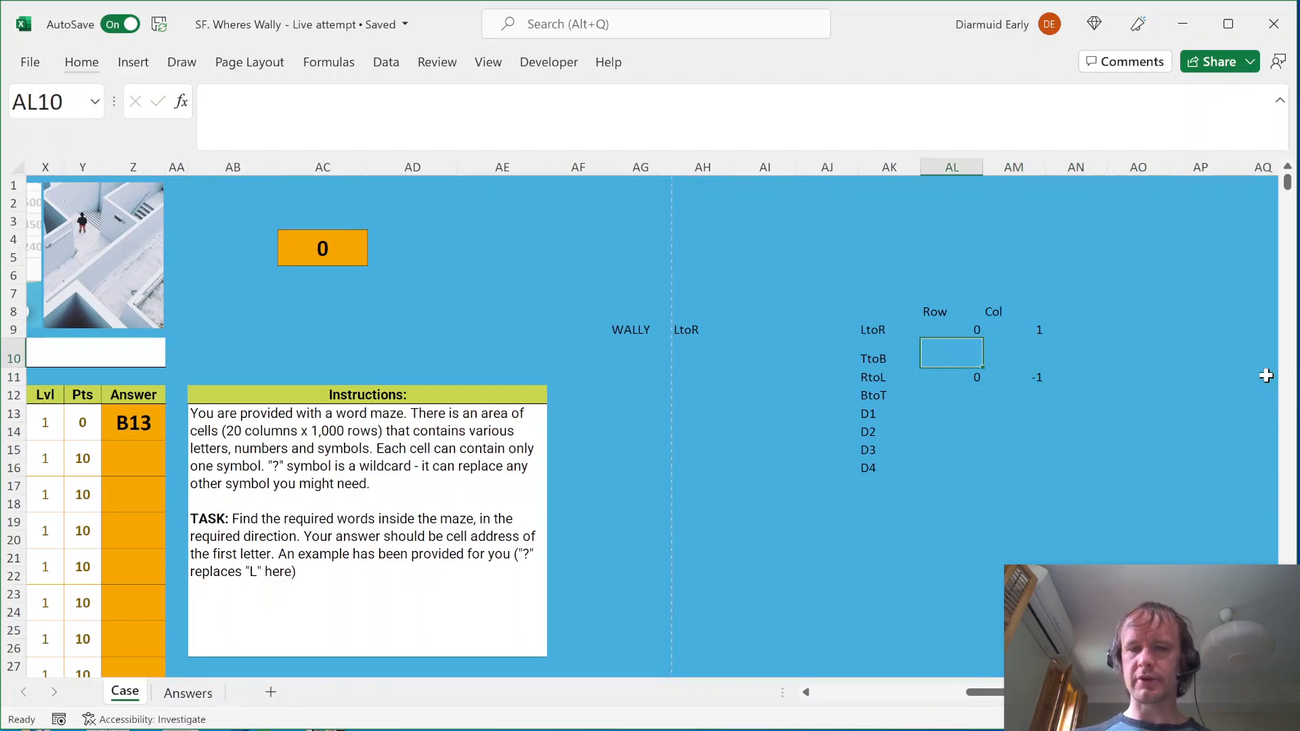
pyautogui.write('1')
pyautogui.press('Right')
pyautogui.write('0')
pyautogui.press('Return')
pyautogui.press('Left')
pyautogui.press('Down')
pyautogui.write('-1')
pyautogui.press('Right')
pyautogui.write('0')
pyautogui.press('Return')
pyautogui.press('Left')
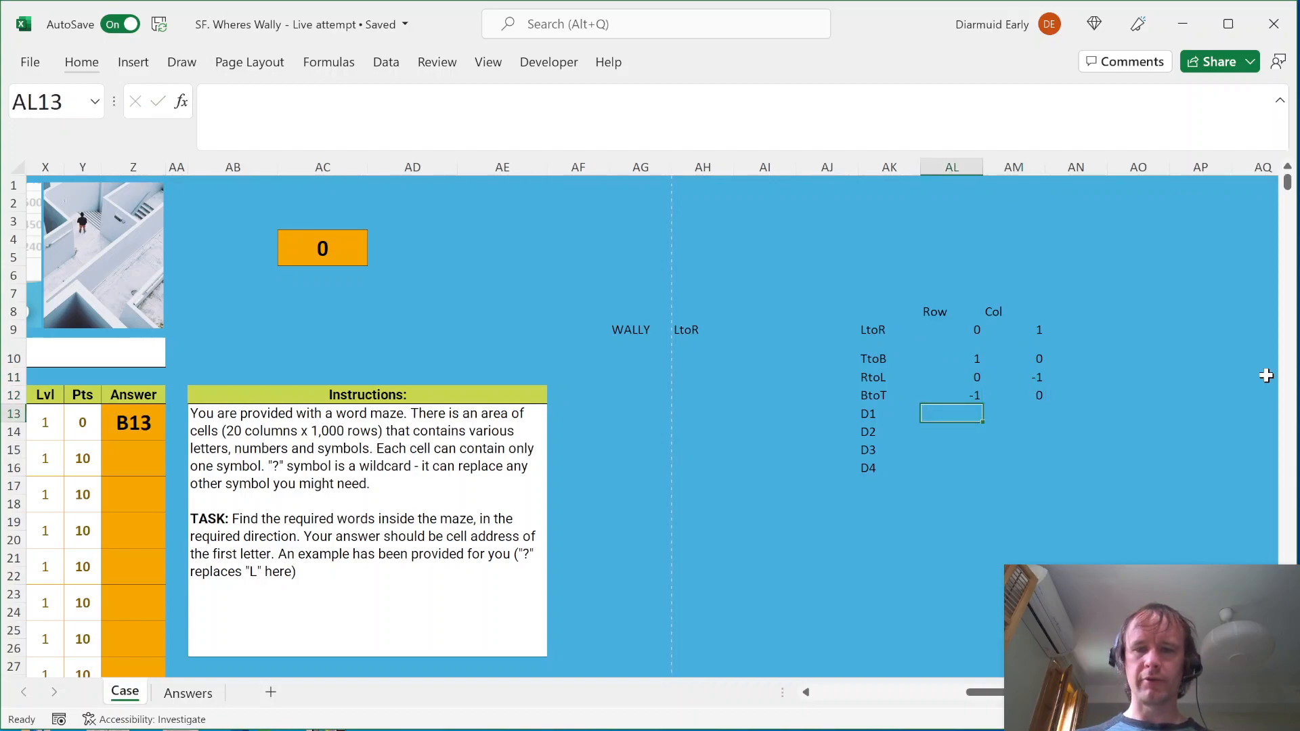
# Fill in the diagonal row and column offsets: D1 as 1, 1; D2 as 1, -1; D3 as -1, 1; D4 as -1, -1
pyautogui.write('1')
pyautogui.press('Right')
pyautogui.write('1')
pyautogui.press('Return')
pyautogui.press('Left')
pyautogui.write('1')
pyautogui.press('Right')
pyautogui.write('-1')
pyautogui.press('Return')
pyautogui.press('Left')
pyautogui.write('-1')
pyautogui.press('Right')
pyautogui.write('1')
pyautogui.press('Return')
pyautogui.press('Left')
pyautogui.write('-1')
pyautogui.press('Right')
pyautogui.write('-1')
pyautogui.press('Right')
pyautogui.press('Left')
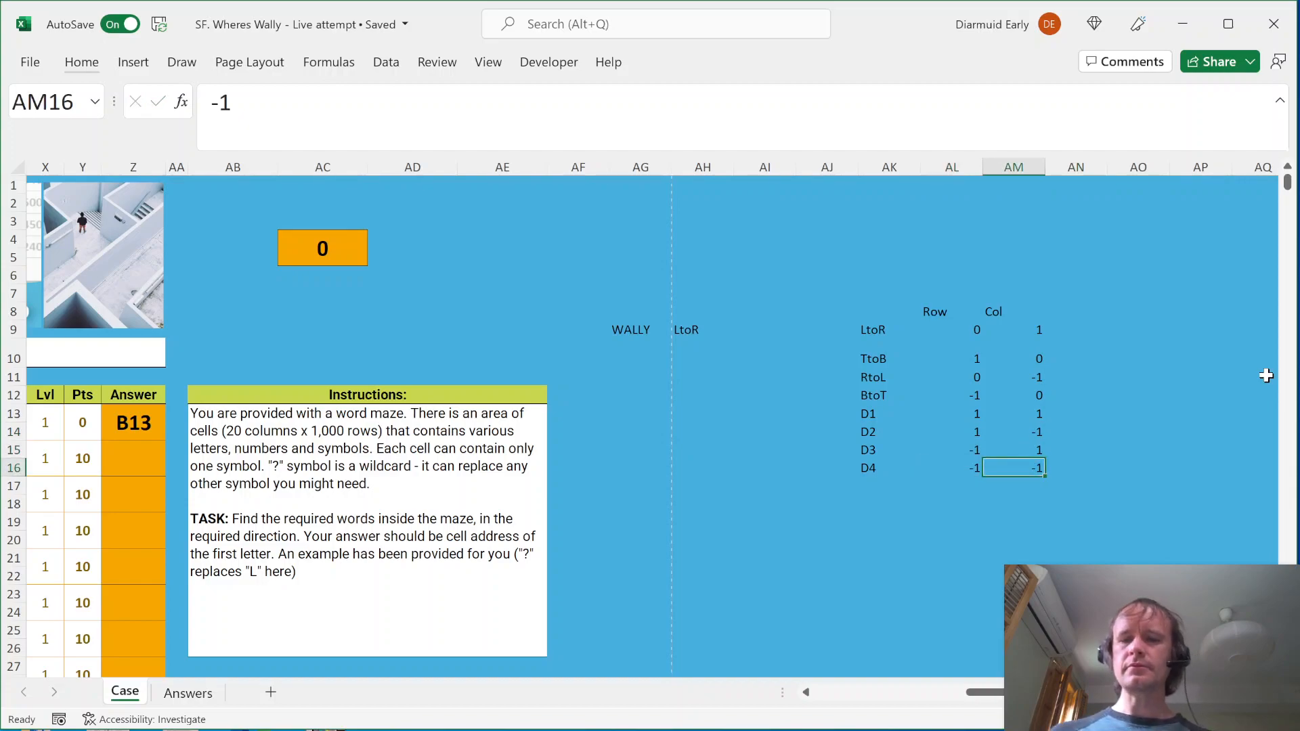
# Label AK18 Active and enter =XLOOKUP(AH9,AK9:AK16,AL9:AM16) in AL18 to return the chosen direction's offsets
pyautogui.press('Left')
pyautogui.press('Left')
pyautogui.press('Down')
pyautogui.press('Down')
pyautogui.write('Active')
pyautogui.press('Right')
pyautogui.write('=XLOOKUP(')
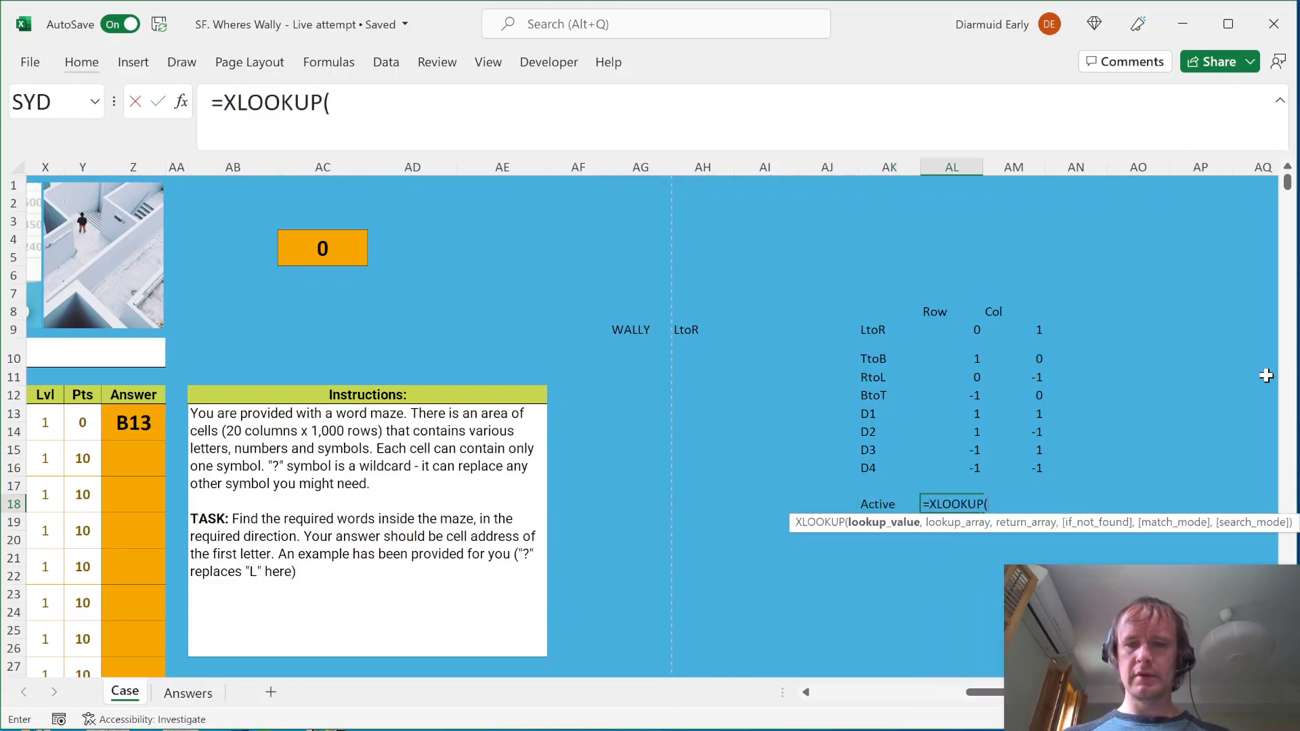
pyautogui.click(690, 336)
pyautogui.write(',')
pyautogui.press('Left')
pyautogui.press('Up')
pyautogui.press('Up')
pyautogui.hotkey('ctrl', 'shift', 'Up')
pyautogui.write(',')
pyautogui.press('Up')
pyautogui.press('Up')
pyautogui.hotkey('ctrl', 'shift', 'Up')
pyautogui.hotkey('shift', 'Right')
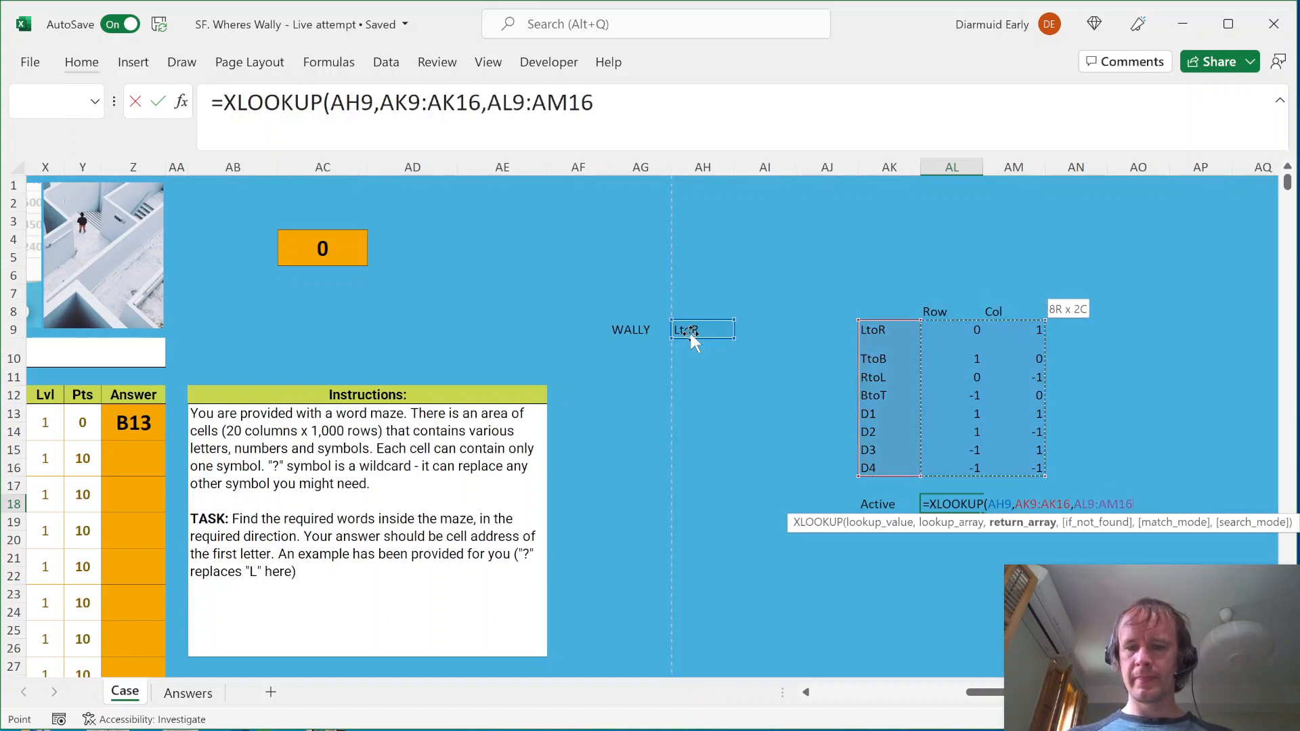
pyautogui.write(')')
pyautogui.press('Return')
pyautogui.press('Down')
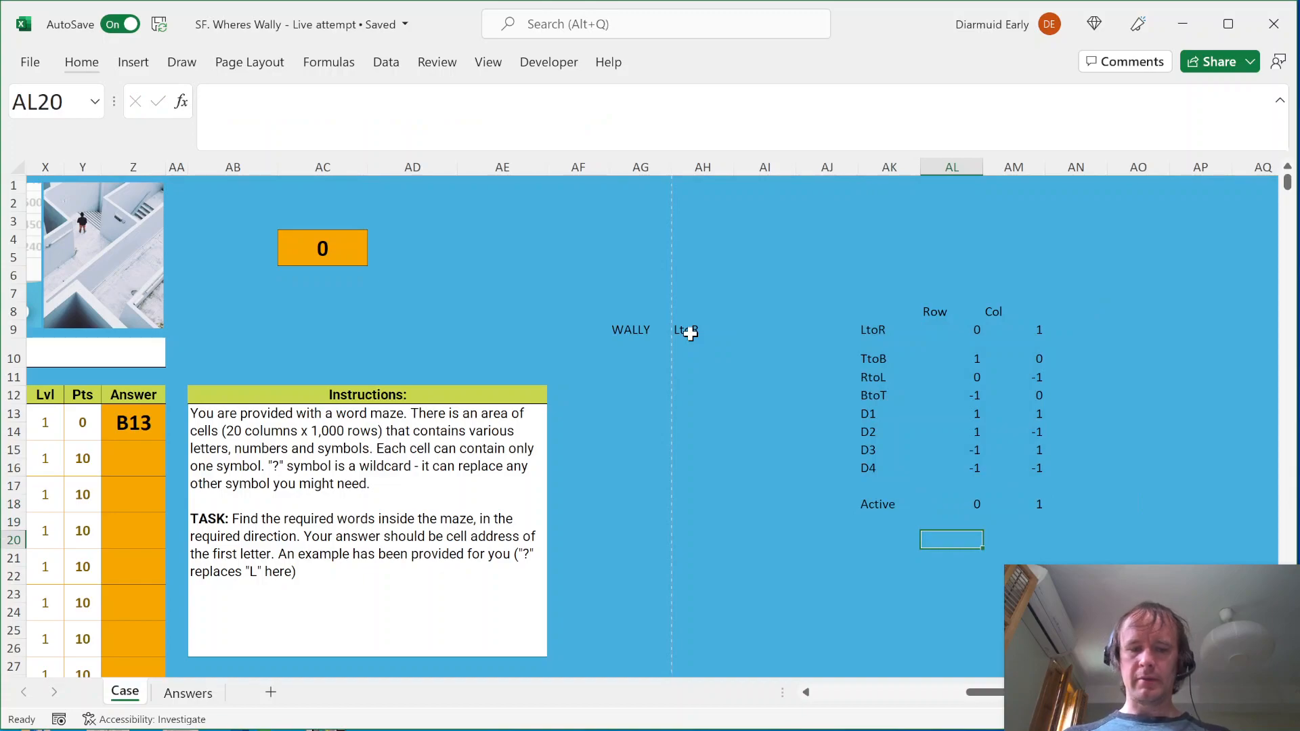
pyautogui.hotkey('shift', 'Right')
pyautogui.hotkey('shift', 'Right')
pyautogui.hotkey('shift', 'Down')
pyautogui.hotkey('shift', 'Right')
pyautogui.hotkey('shift', 'Right')
pyautogui.hotkey('shift', 'Right')
pyautogui.hotkey('shift', 'Right')
pyautogui.hotkey('shift', 'Down')
pyautogui.hotkey('shift', 'Right')
pyautogui.hotkey('shift', 'Right')
pyautogui.hotkey('shift', 'Right')
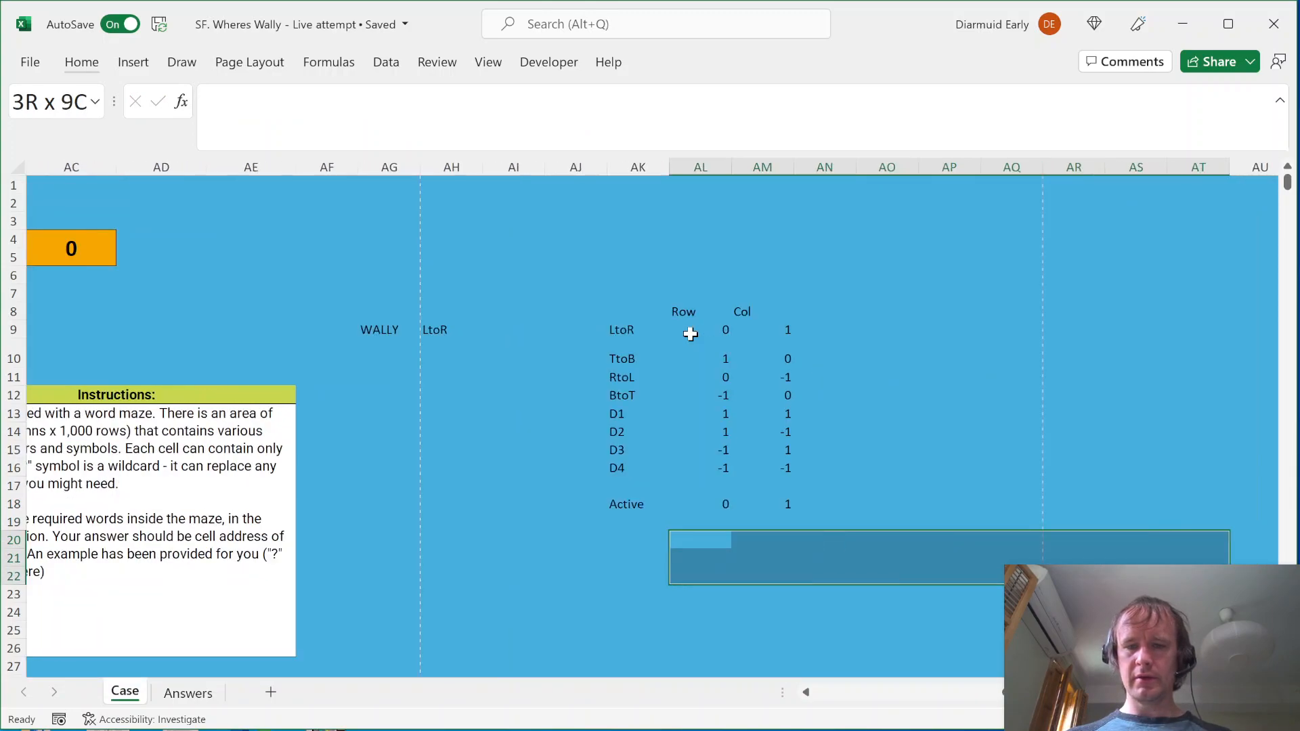
pyautogui.hotkey('shift', 'BackSpace')
# Enter the headings Row off in AL20 and Col off in AM20 below the active direction
pyautogui.write('Row off')
pyautogui.press('Tab')
pyautogui.write('Col off')
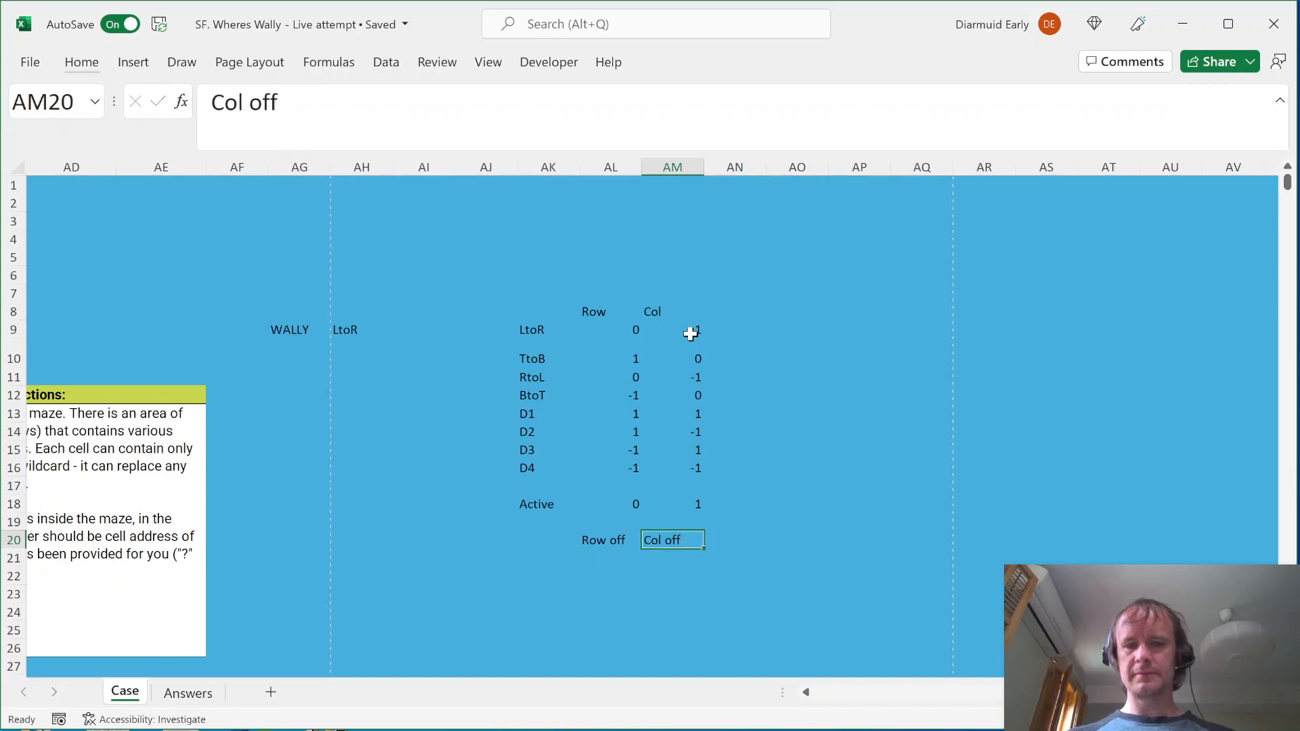
pyautogui.press('Return')
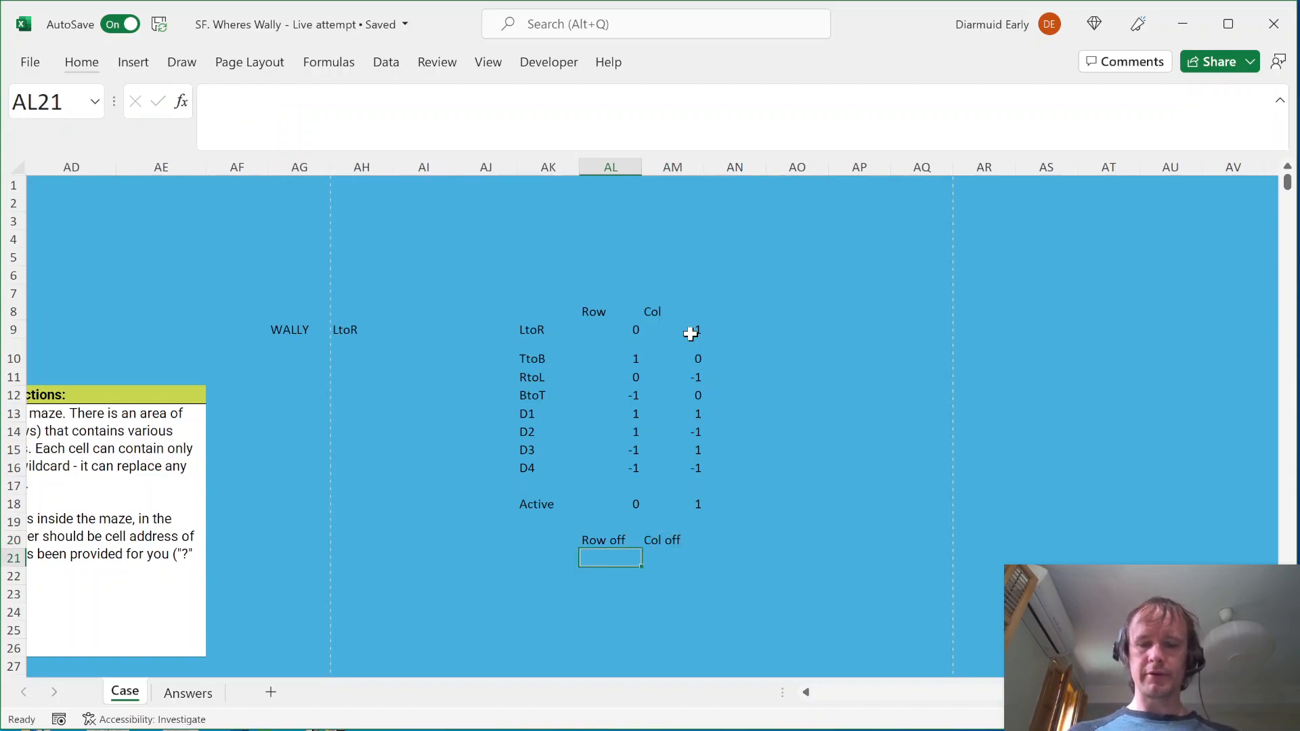
pyautogui.press('Left')
pyautogui.write('=seq')
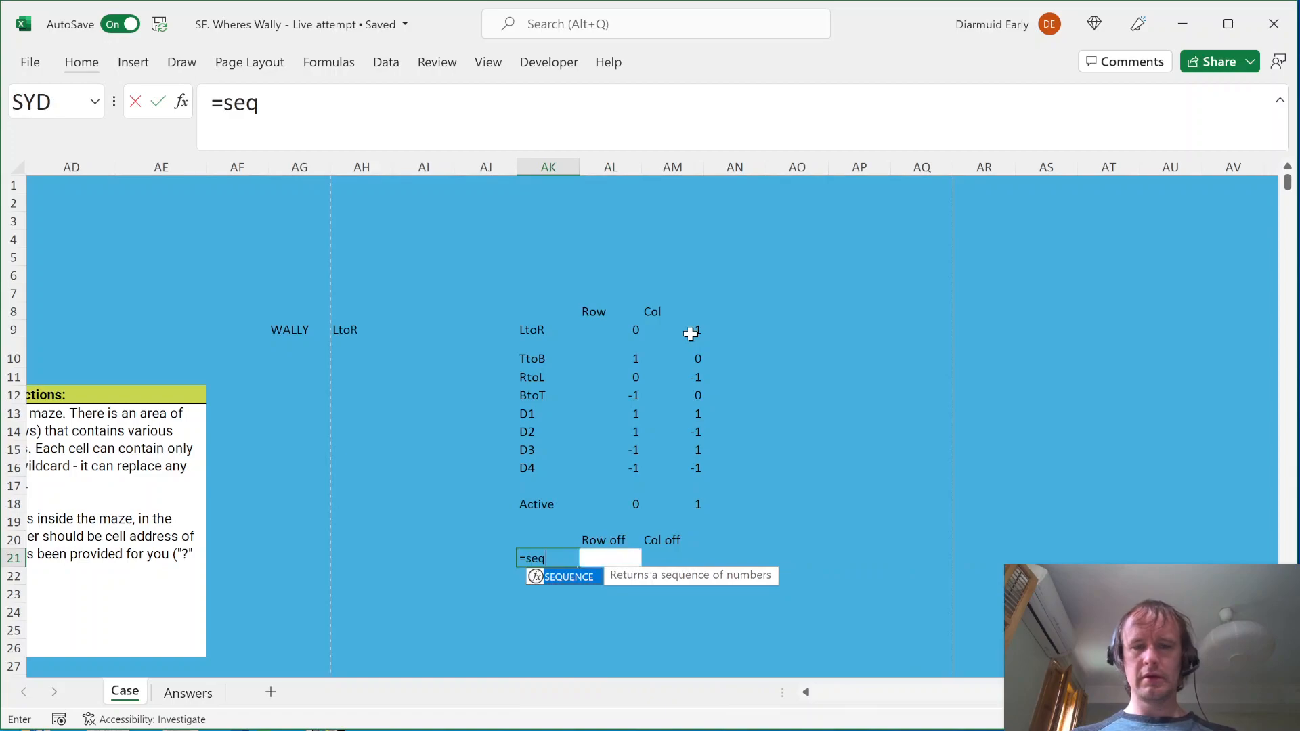
pyautogui.press('Tab')
pyautogui.press('Escape')
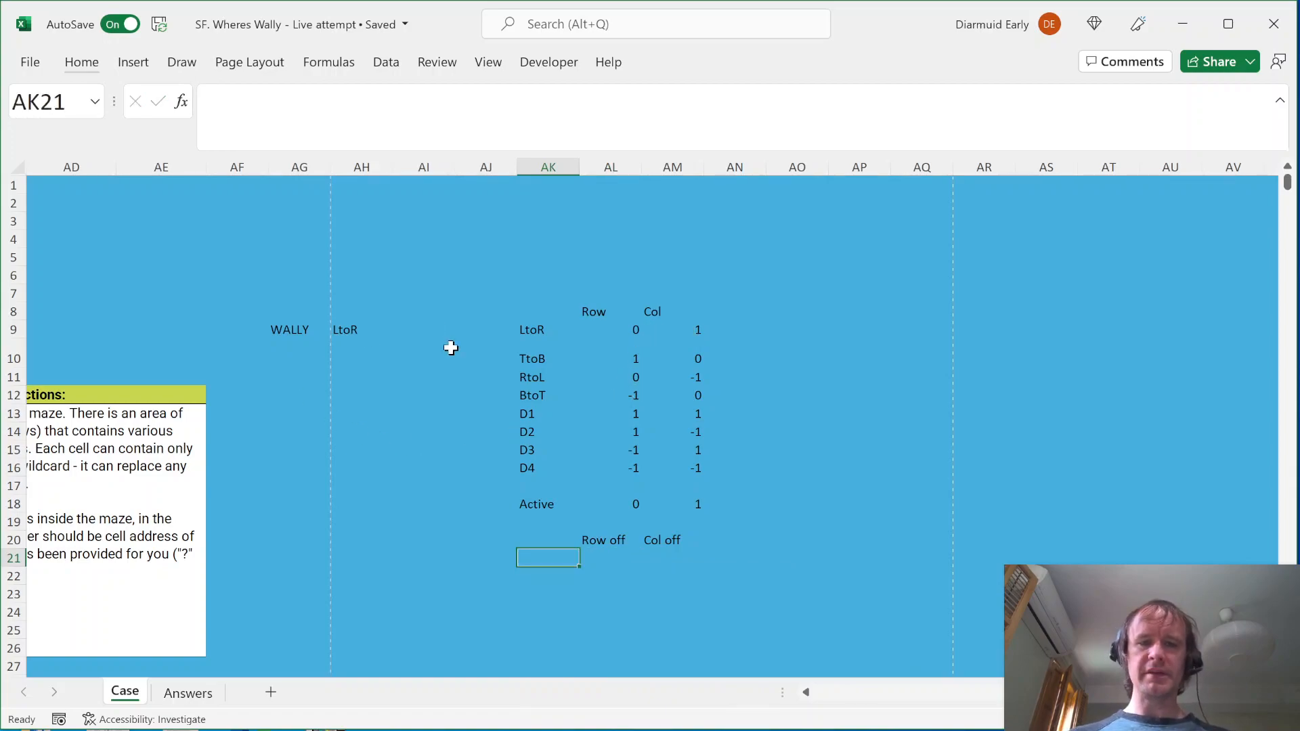
# Trace a sample diagonal run of cells from AG14 to AL19 and review the search word in AG9
pyautogui.click(612, 555)
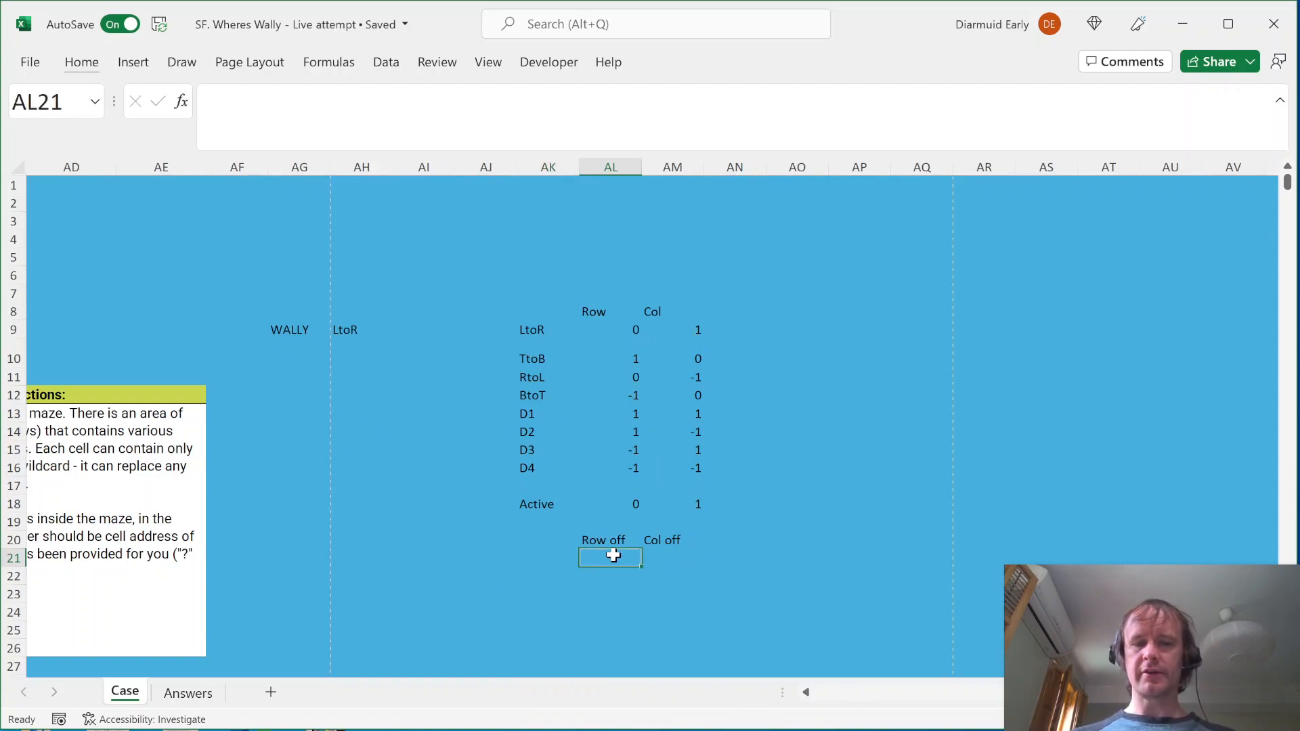
pyautogui.hotkey('ctrl', 'Left')
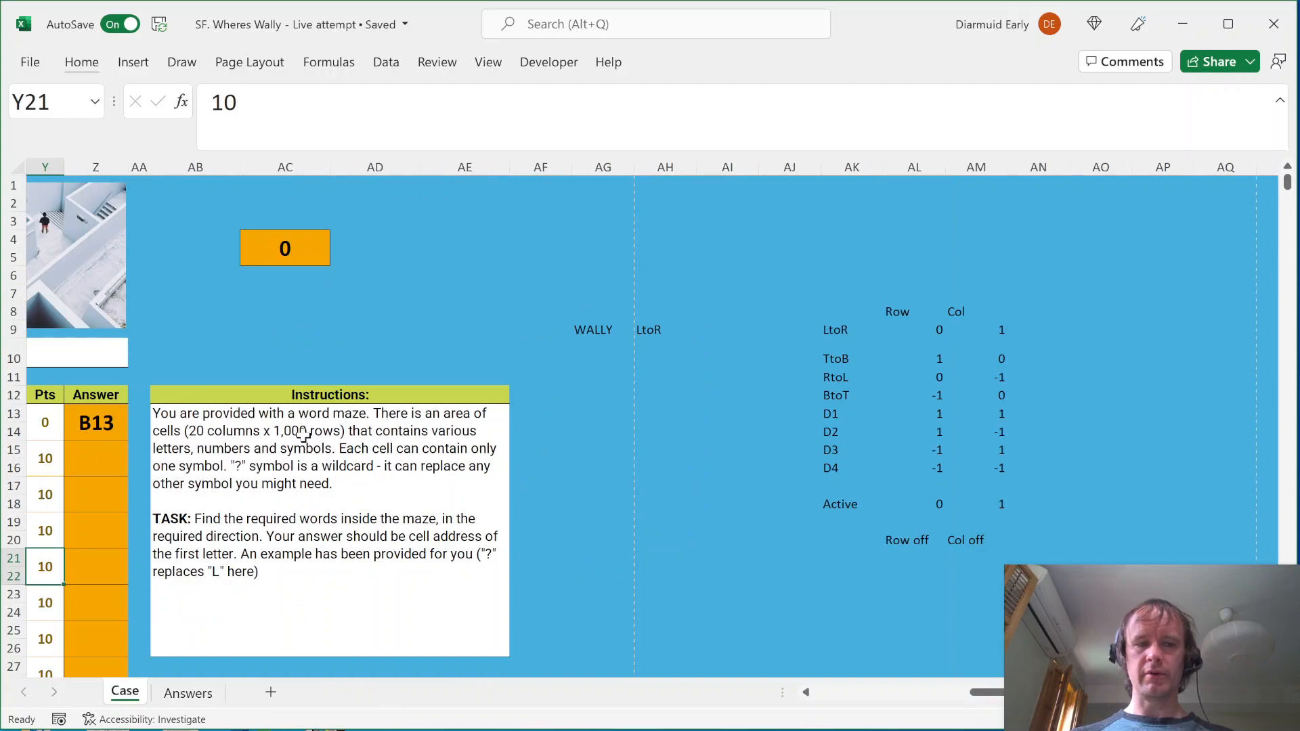
pyautogui.click(599, 434)
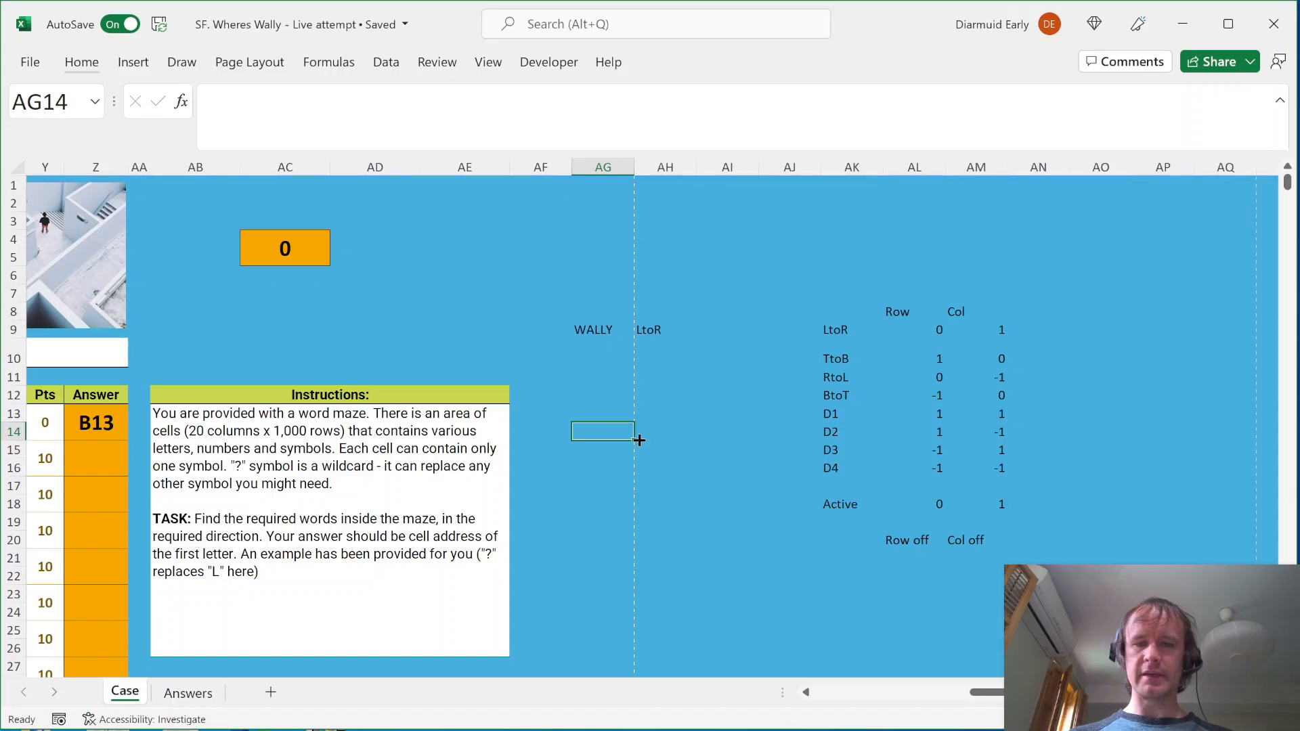
pyautogui.keyDown('ctrl'); pyautogui.click(651, 444); pyautogui.keyUp('ctrl')
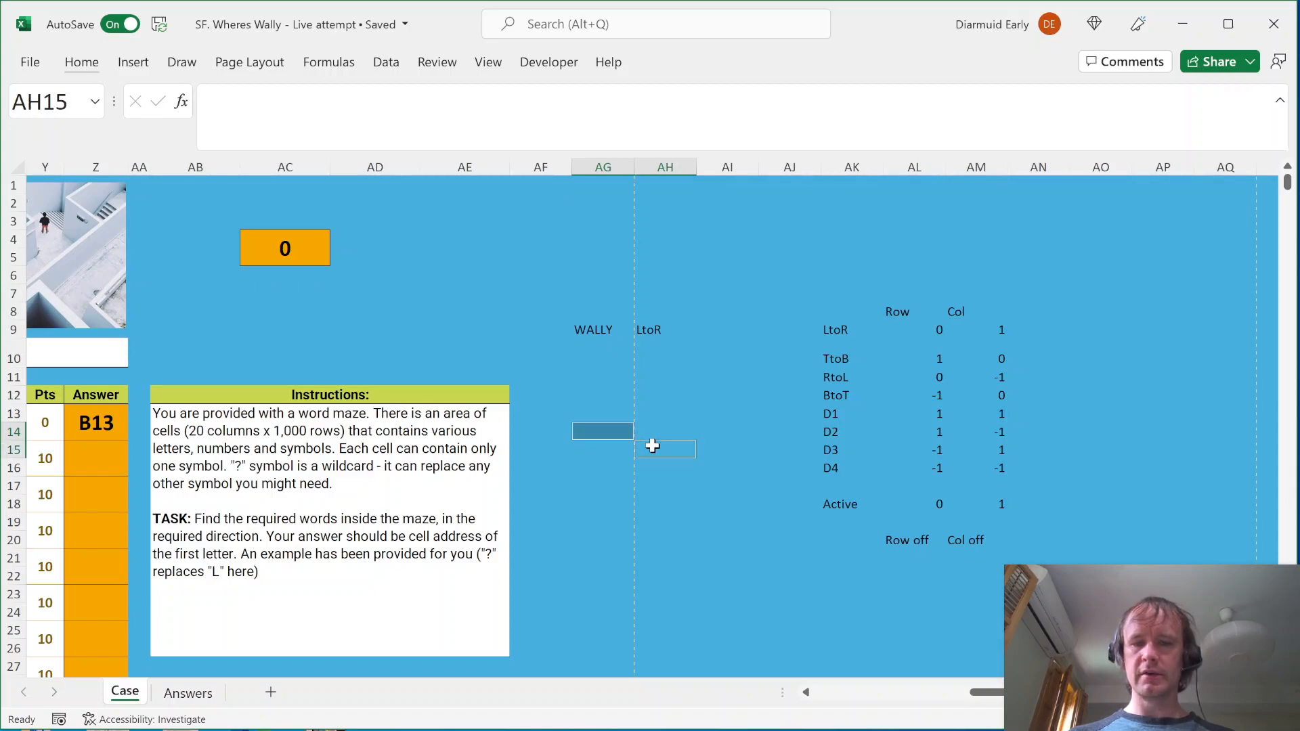
pyautogui.keyDown('ctrl'); pyautogui.click(716, 467); pyautogui.keyUp('ctrl')
pyautogui.keyDown('ctrl'); pyautogui.click(774, 485); pyautogui.keyUp('ctrl')
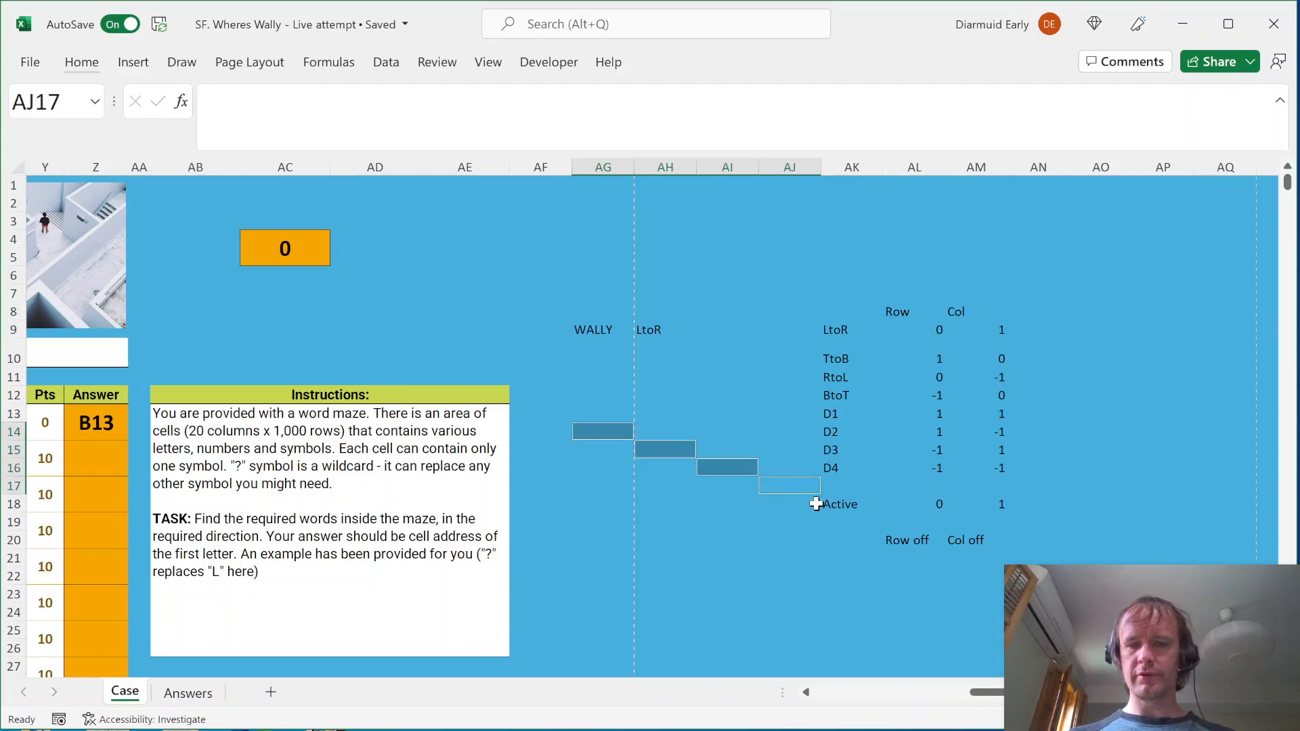
pyautogui.keyDown('ctrl'); pyautogui.click(835, 504); pyautogui.keyUp('ctrl')
pyautogui.keyDown('ctrl'); pyautogui.click(897, 518); pyautogui.keyUp('ctrl')
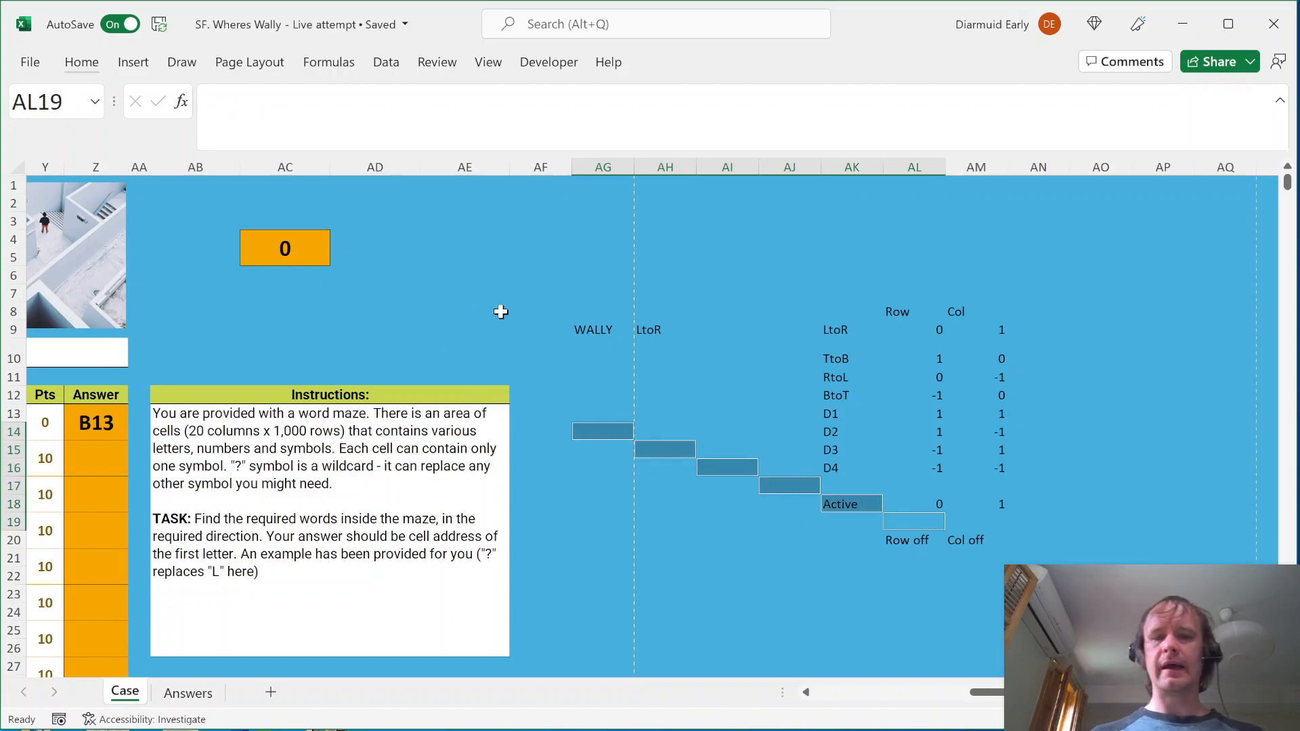
pyautogui.click(601, 334)
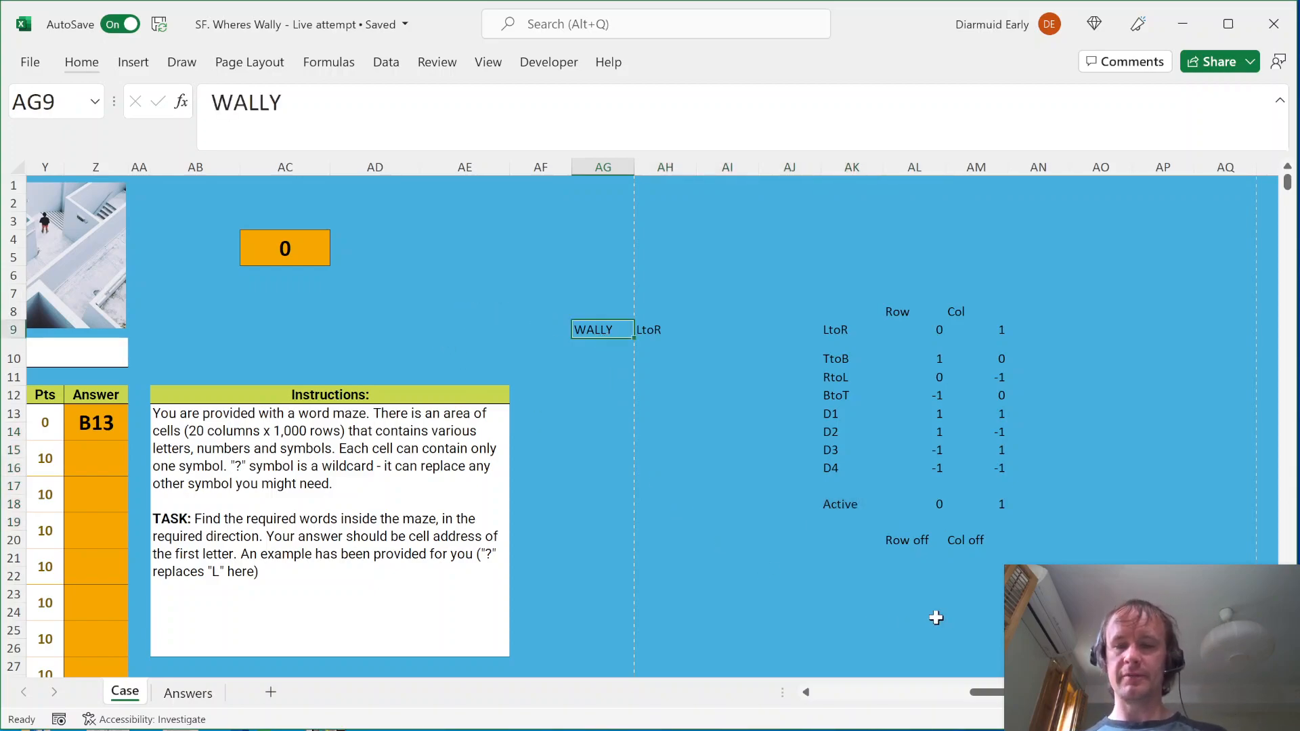
# Enter =SEQUENCE(LEN(AG9),,0) in AK21 to number the letters of the word from zero
pyautogui.click(852, 559)
pyautogui.write('=seq')
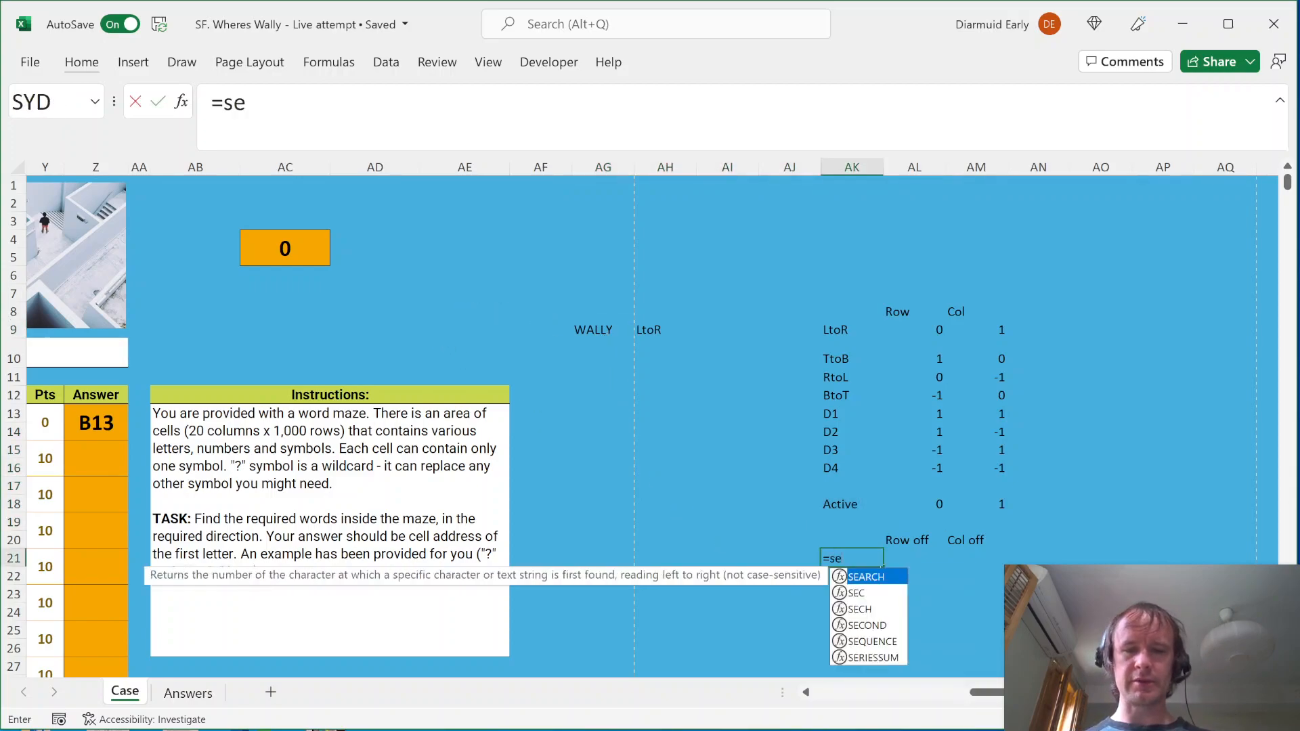
pyautogui.press('Tab')
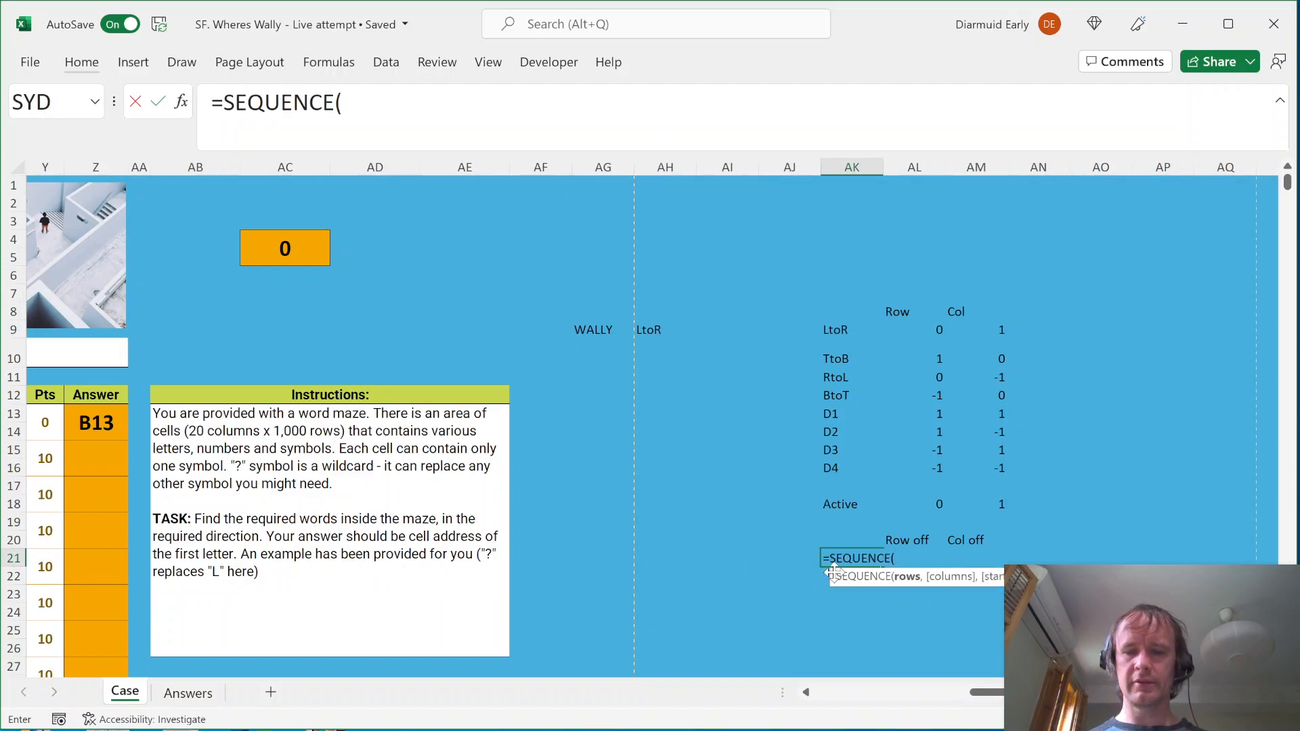
pyautogui.write('len')
pyautogui.press('Tab')
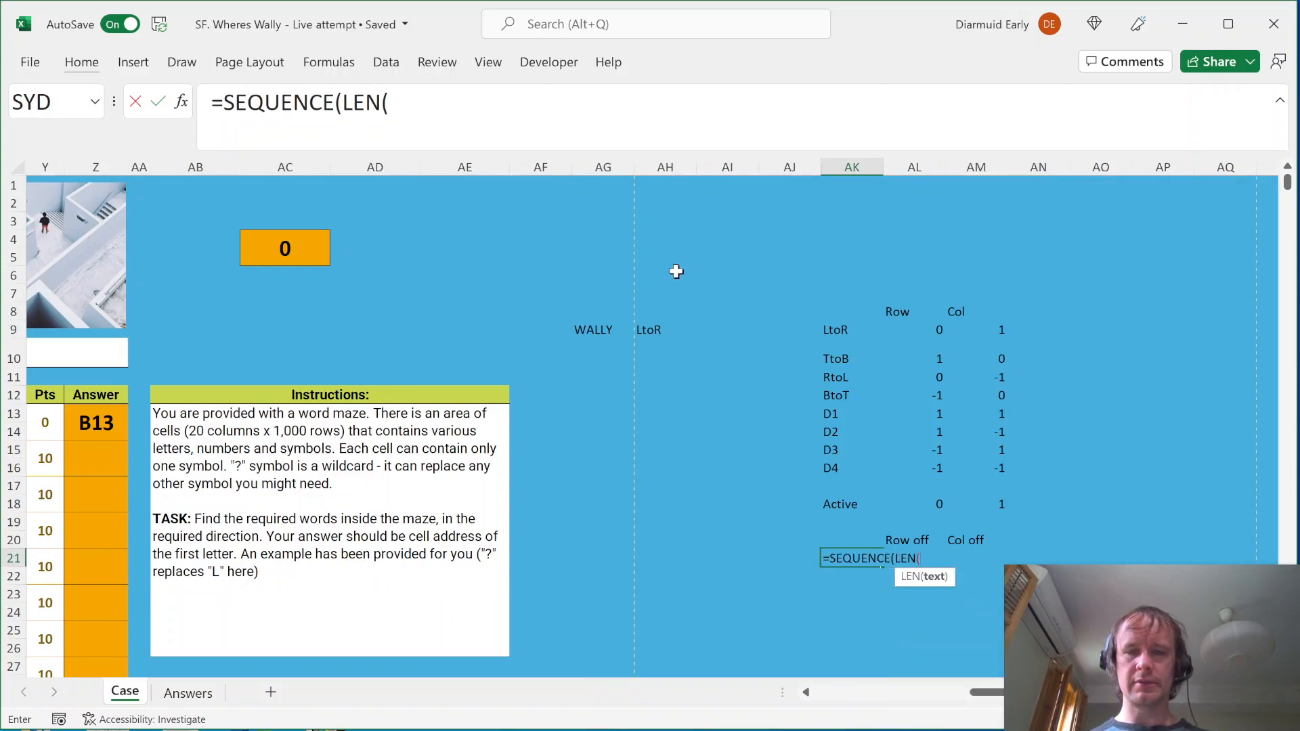
pyautogui.click(587, 328)
pyautogui.write(')')
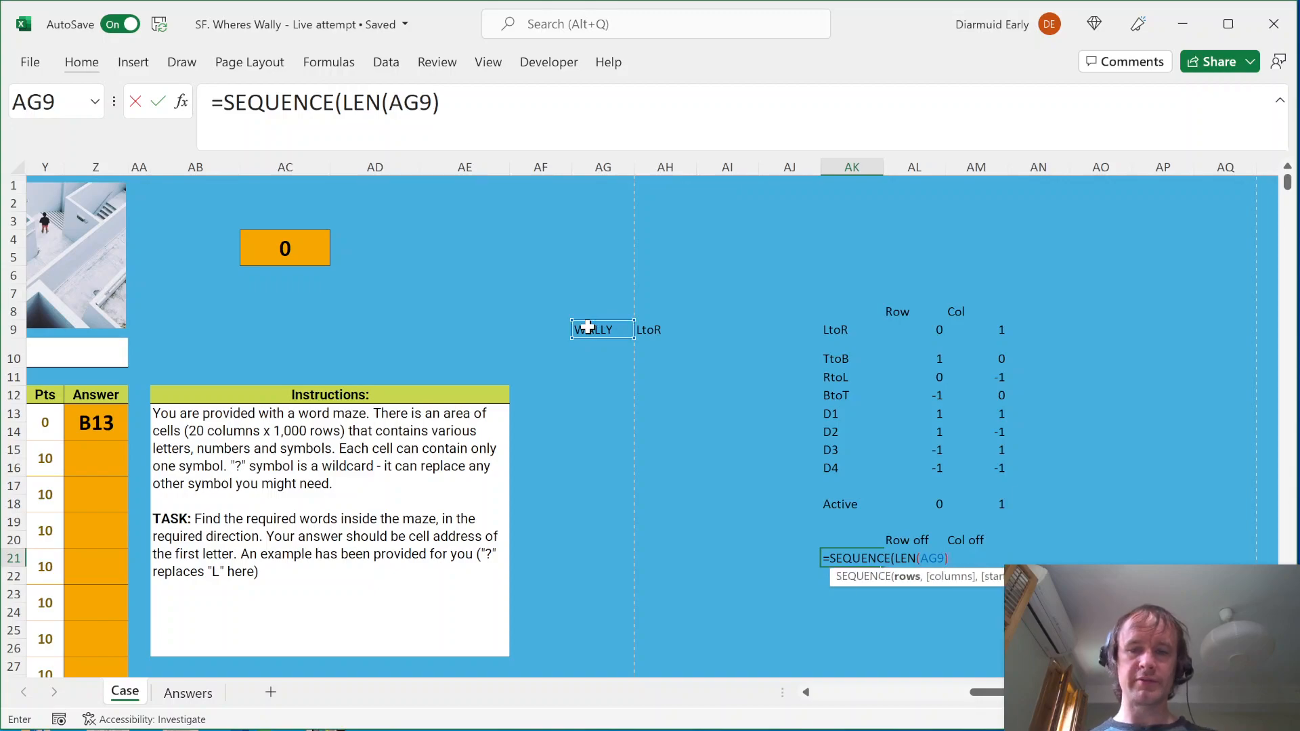
pyautogui.write(',')
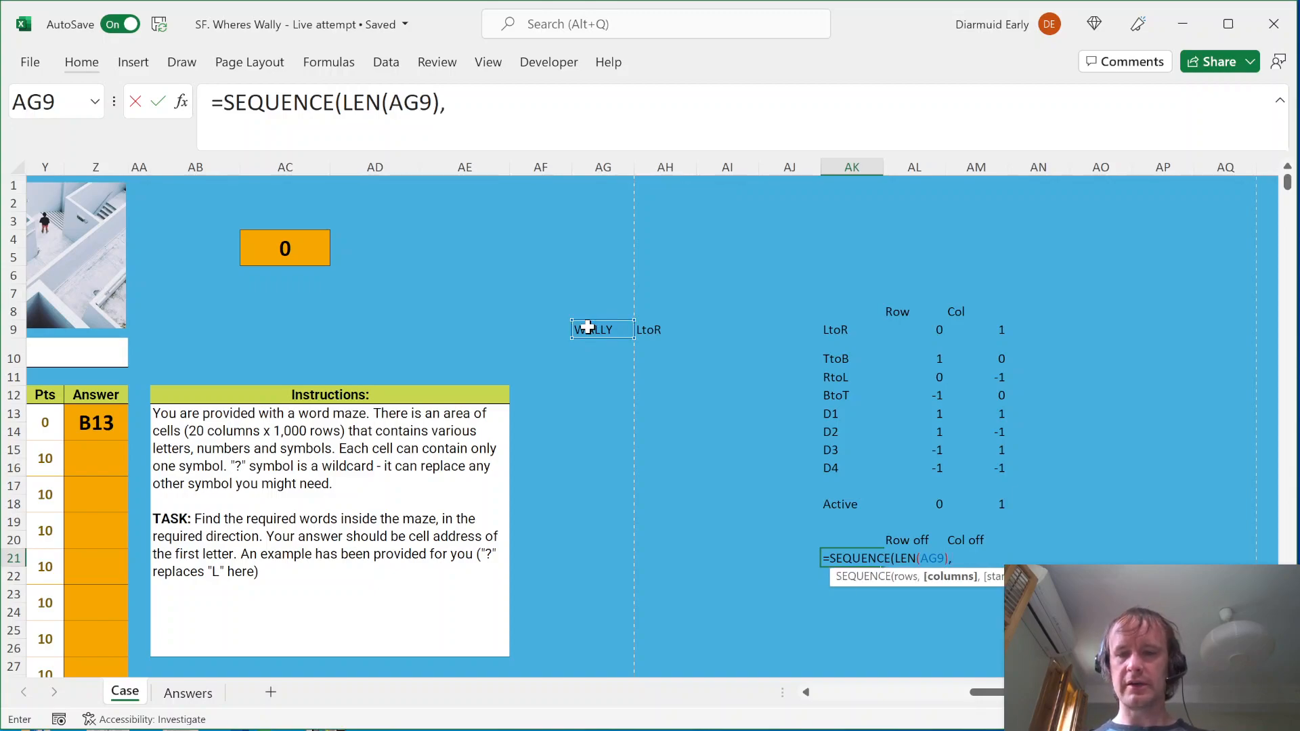
pyautogui.write(',0')
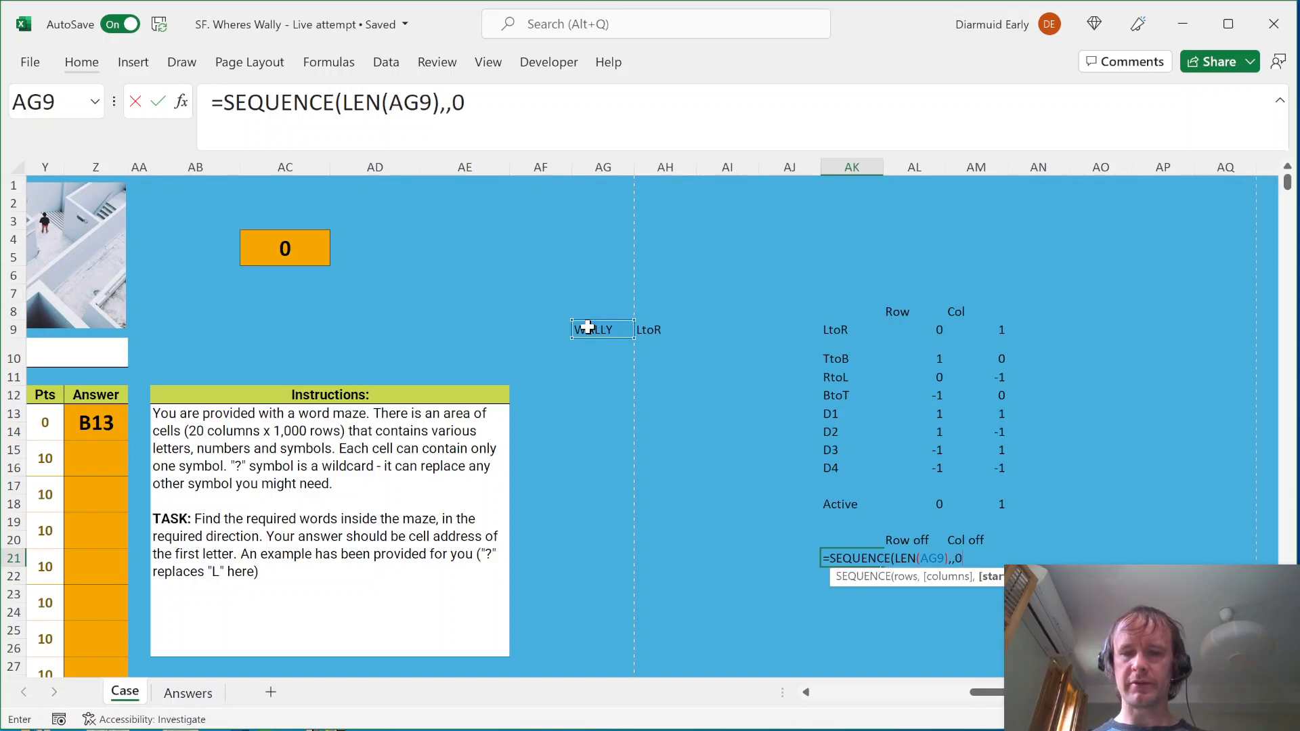
pyautogui.write(')')
pyautogui.press('Return')
pyautogui.press('Up')
pyautogui.hotkey('ctrl', 'shift', 'Down')
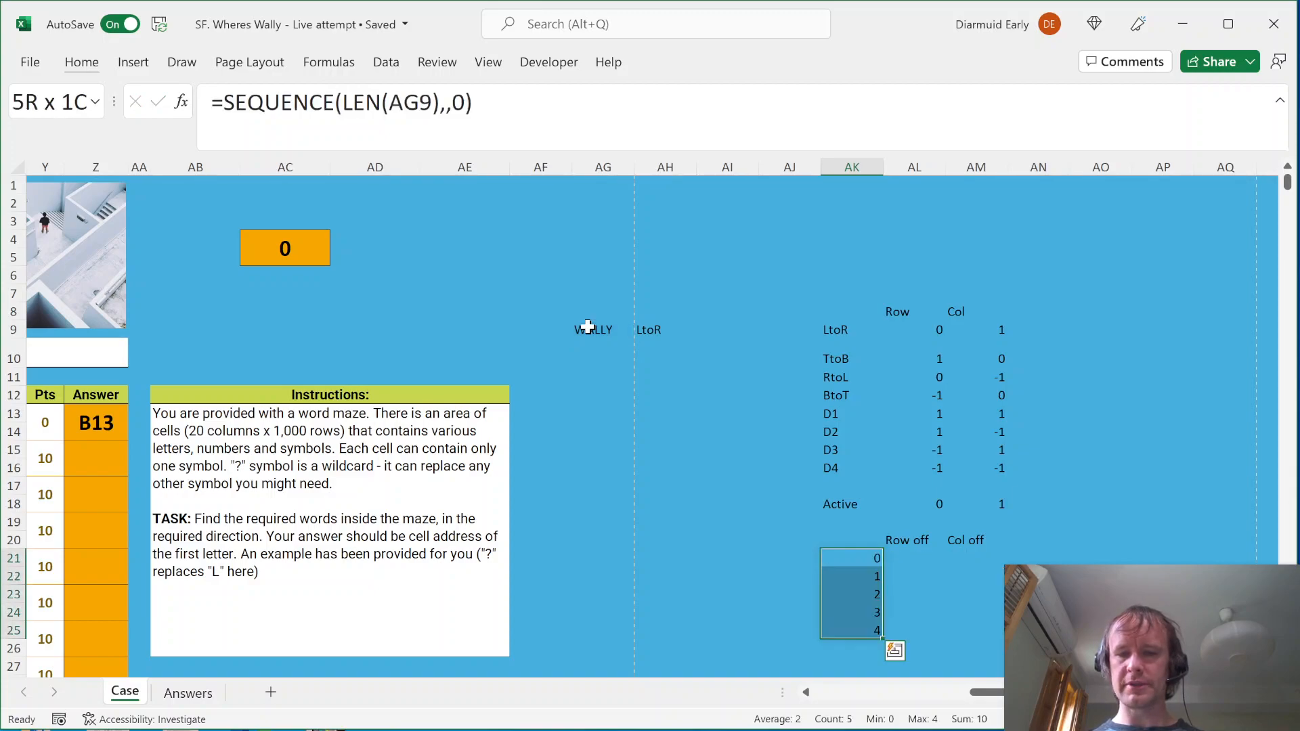
# Enter =$AK21#*AL18 in AL21 and copy it to AM21 to spill the row and column offsets
pyautogui.press('Right')
pyautogui.write('=')
pyautogui.press('Left')
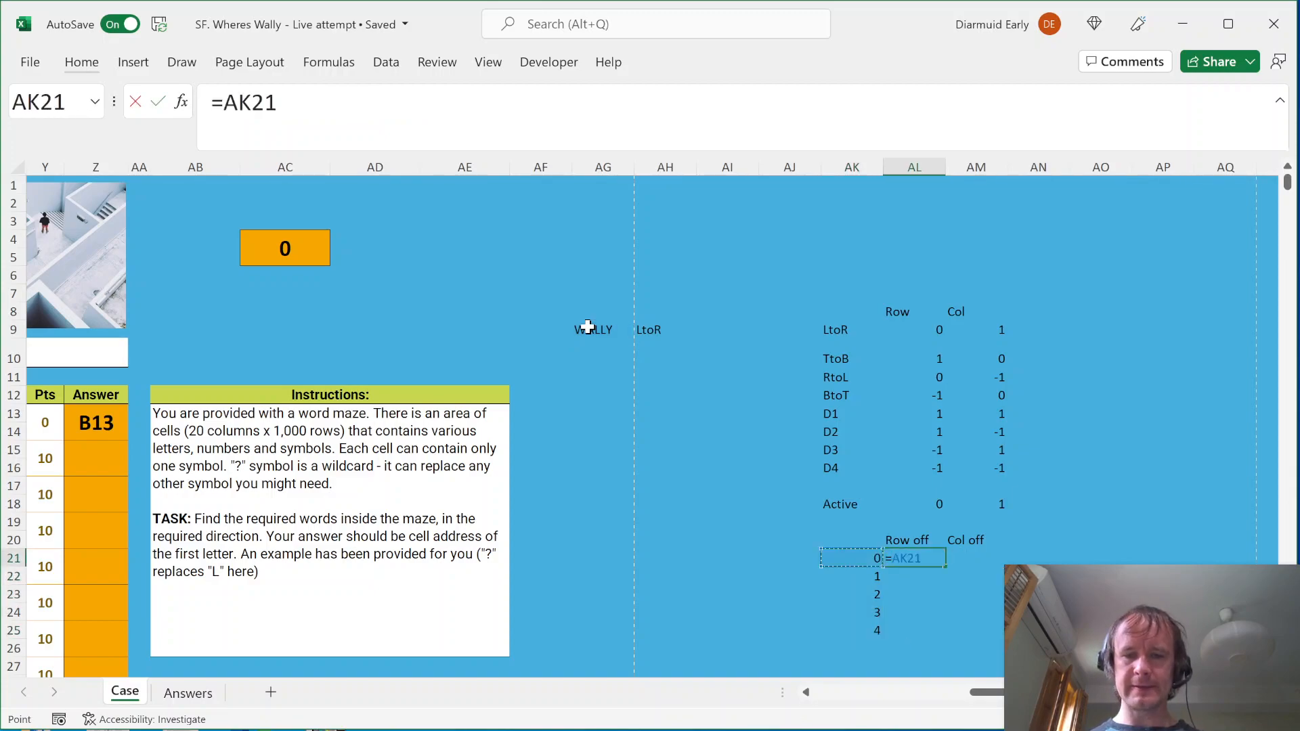
pyautogui.press('F4')
pyautogui.press('F4')
pyautogui.press('F4')
pyautogui.write('#*')
pyautogui.press('Up')
pyautogui.press('Up')
pyautogui.press('Up')
pyautogui.press('Return')
pyautogui.press('Up')
pyautogui.press('Right')
pyautogui.hotkey('ctrl', 'r')
# Examine the spilled row and column offsets in AL21:AM25 against the word in AG9
pyautogui.press('Right')
pyautogui.press('Right')
pyautogui.press('Right')
pyautogui.press('Right')
pyautogui.press('Right')
pyautogui.press('Right')
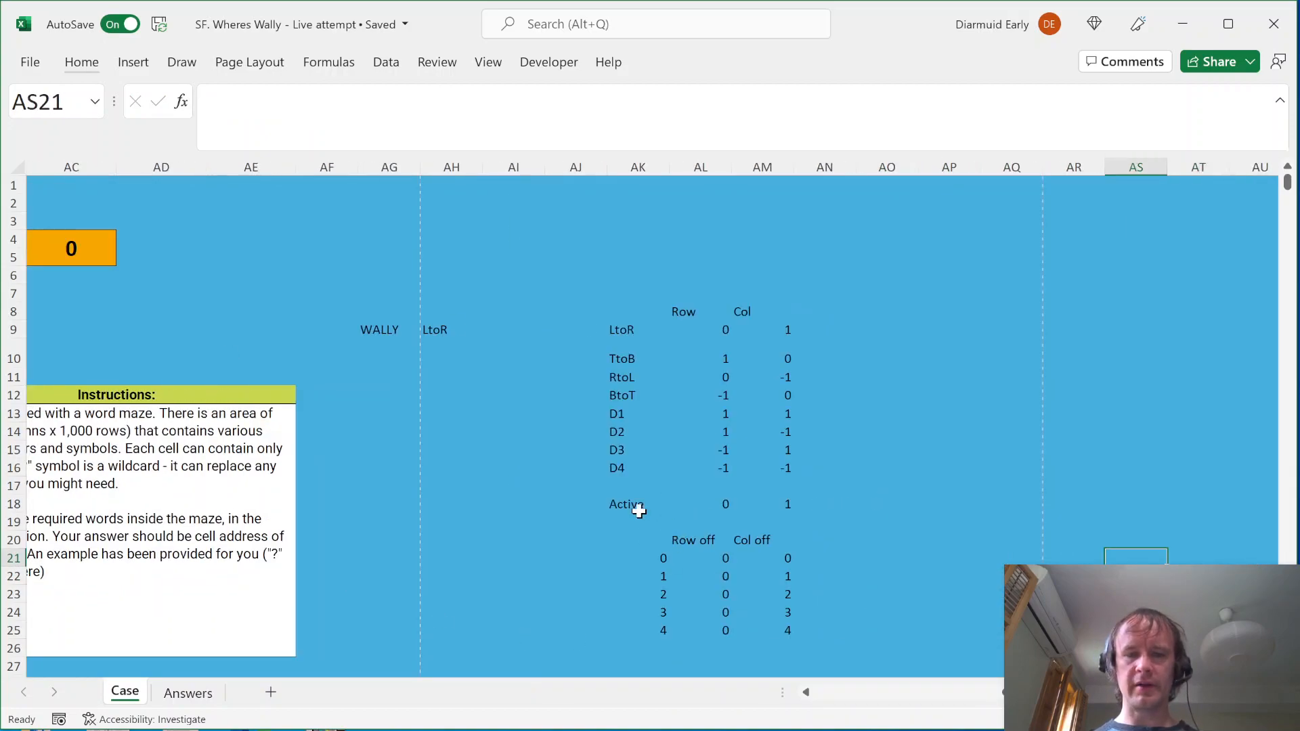
pyautogui.click(700, 557)
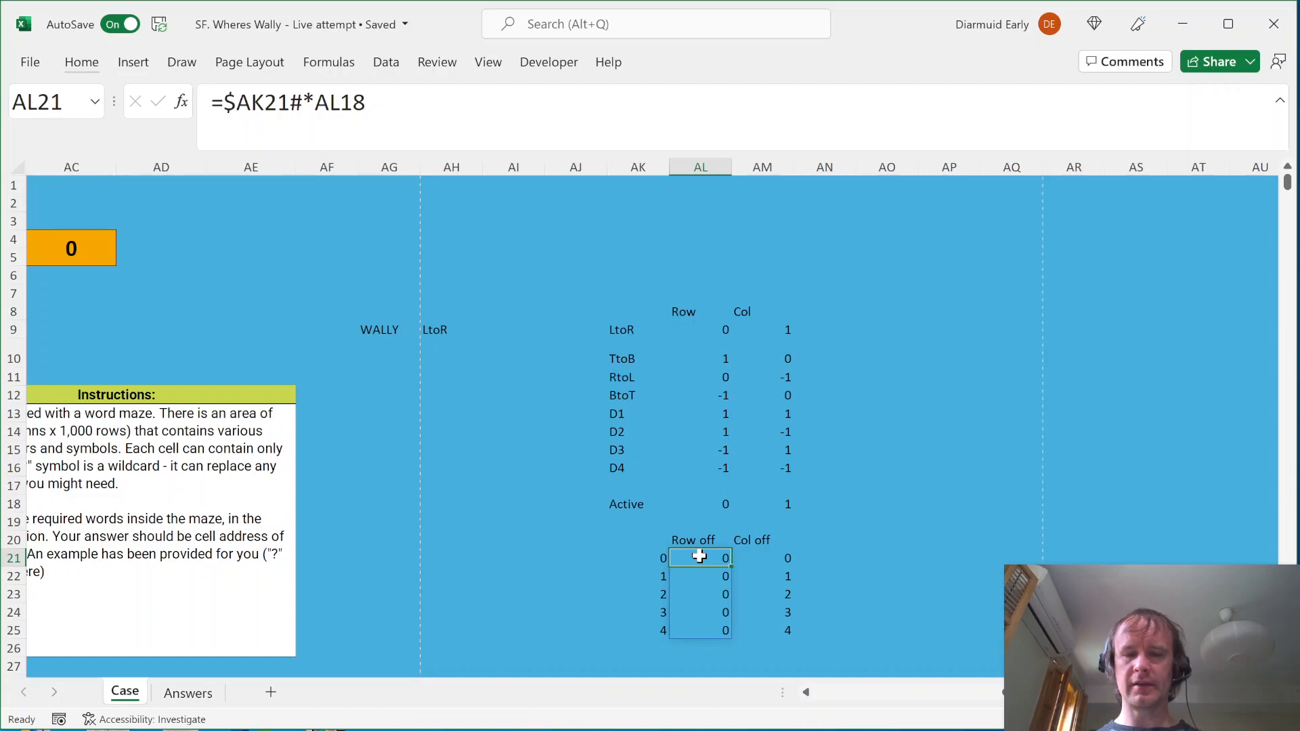
pyautogui.hotkey('shift', 'Right')
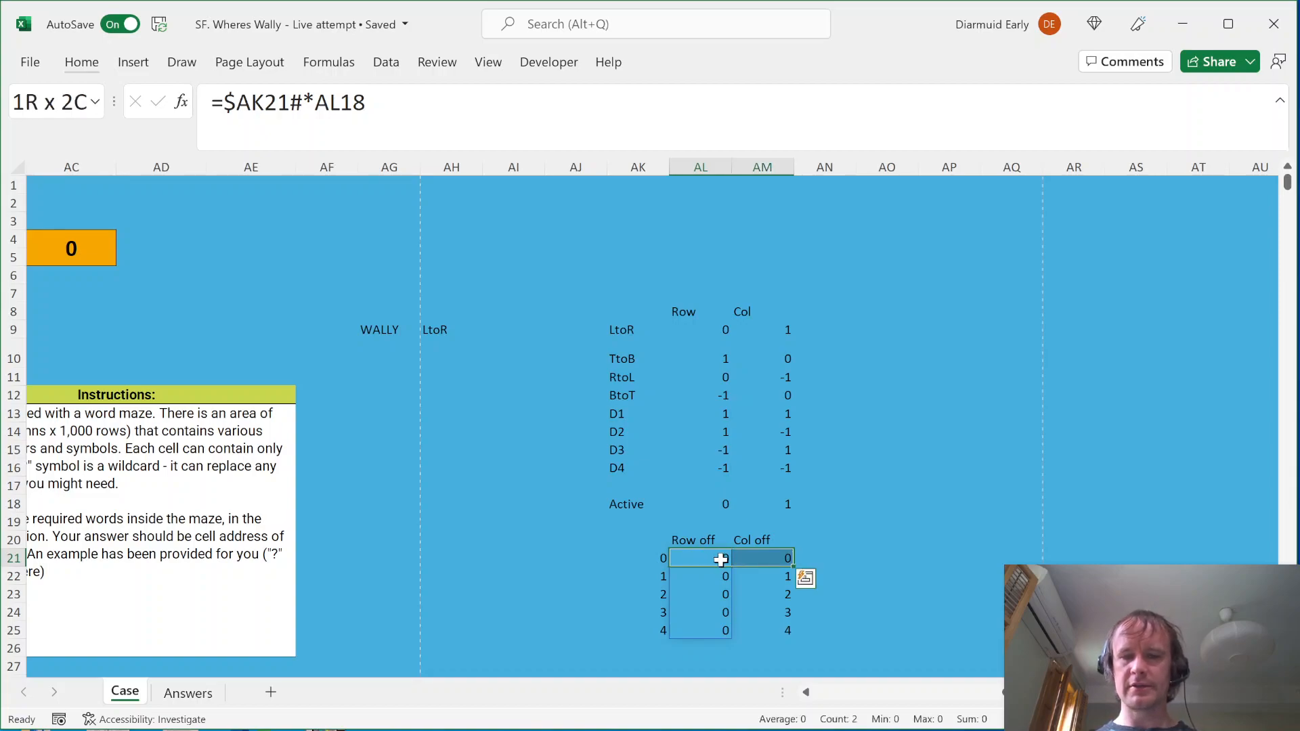
pyautogui.moveTo(708, 577); pyautogui.dragTo(759, 629)
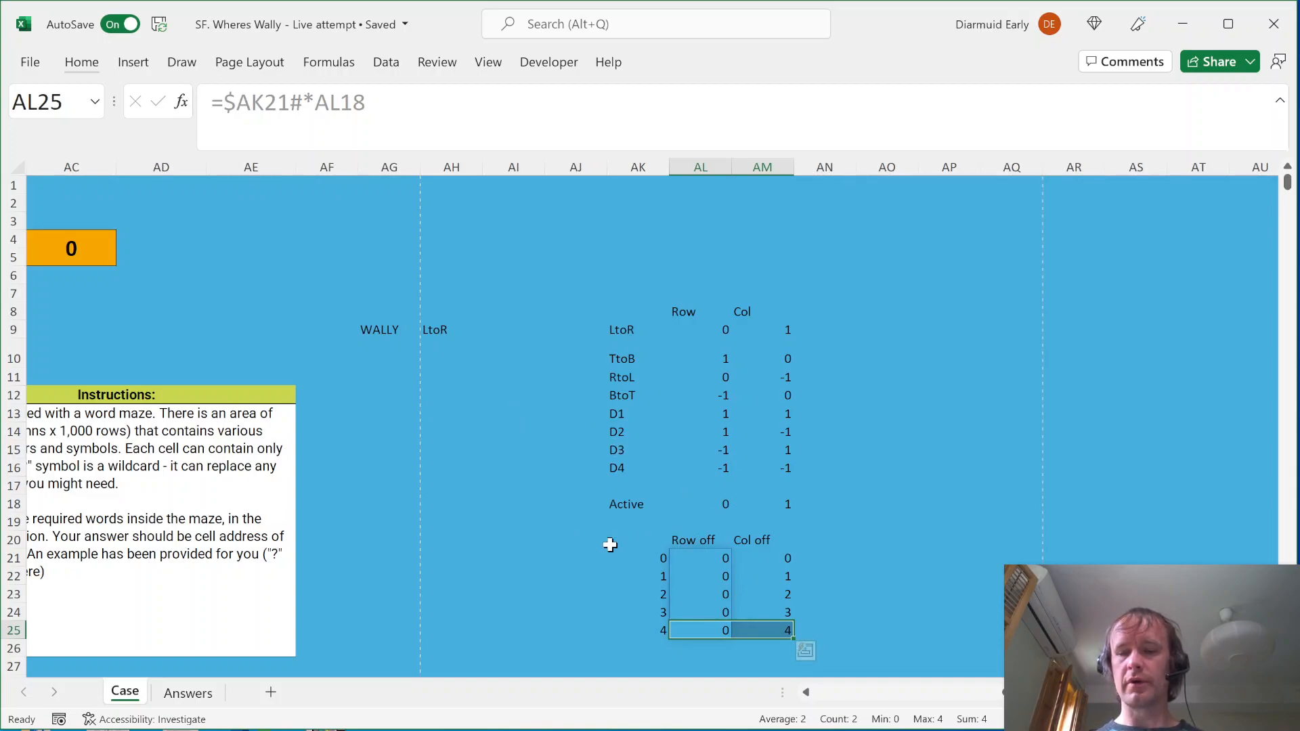
pyautogui.click(369, 329)
pyautogui.click(496, 544)
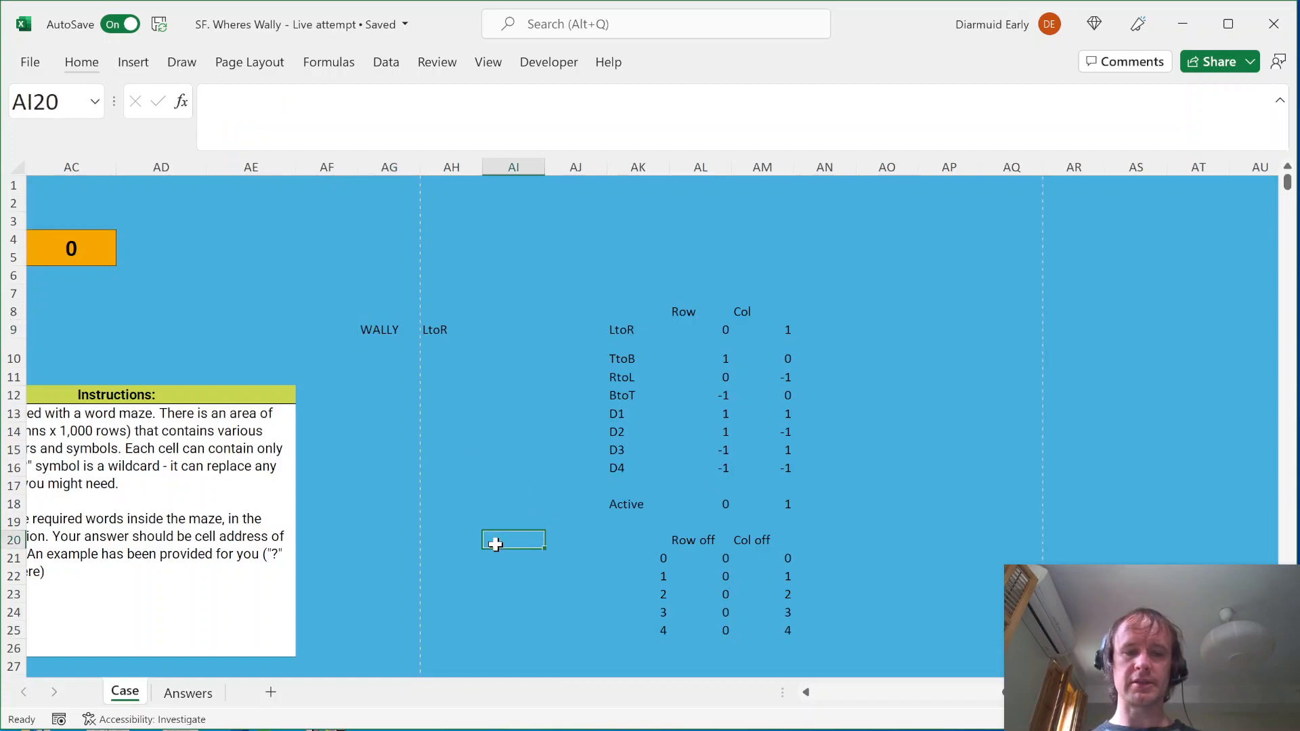
# Examine the extent of the maze grid starting at B13 and a sample five-letter run in J27:N27
pyautogui.press('Home')
pyautogui.hotkey('ctrl', 'Left')
pyautogui.press('Right')
pyautogui.hotkey('ctrl', 'Up')
pyautogui.press('Down')
pyautogui.hotkey('ctrl', 'shift', 'Right')
pyautogui.hotkey('ctrl', 'shift', 'Down')
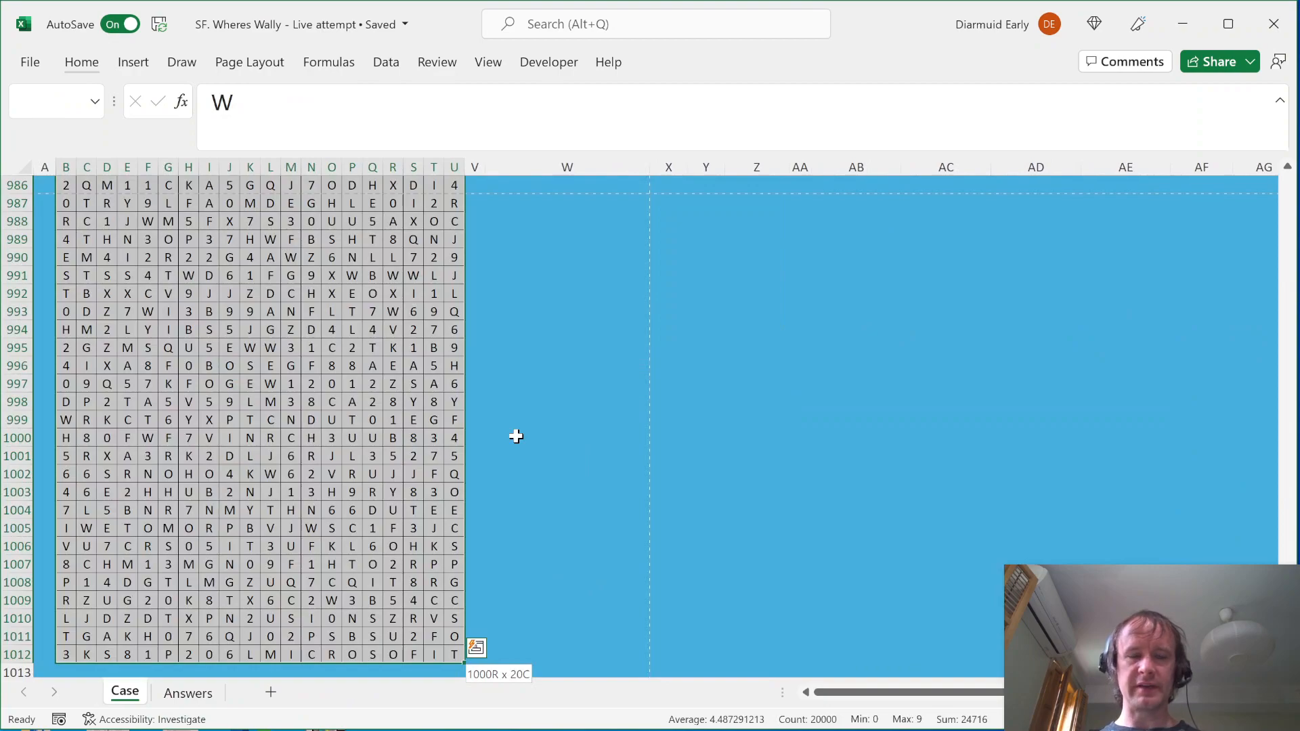
pyautogui.hotkey('ctrl', 'Up')
pyautogui.press('Down')
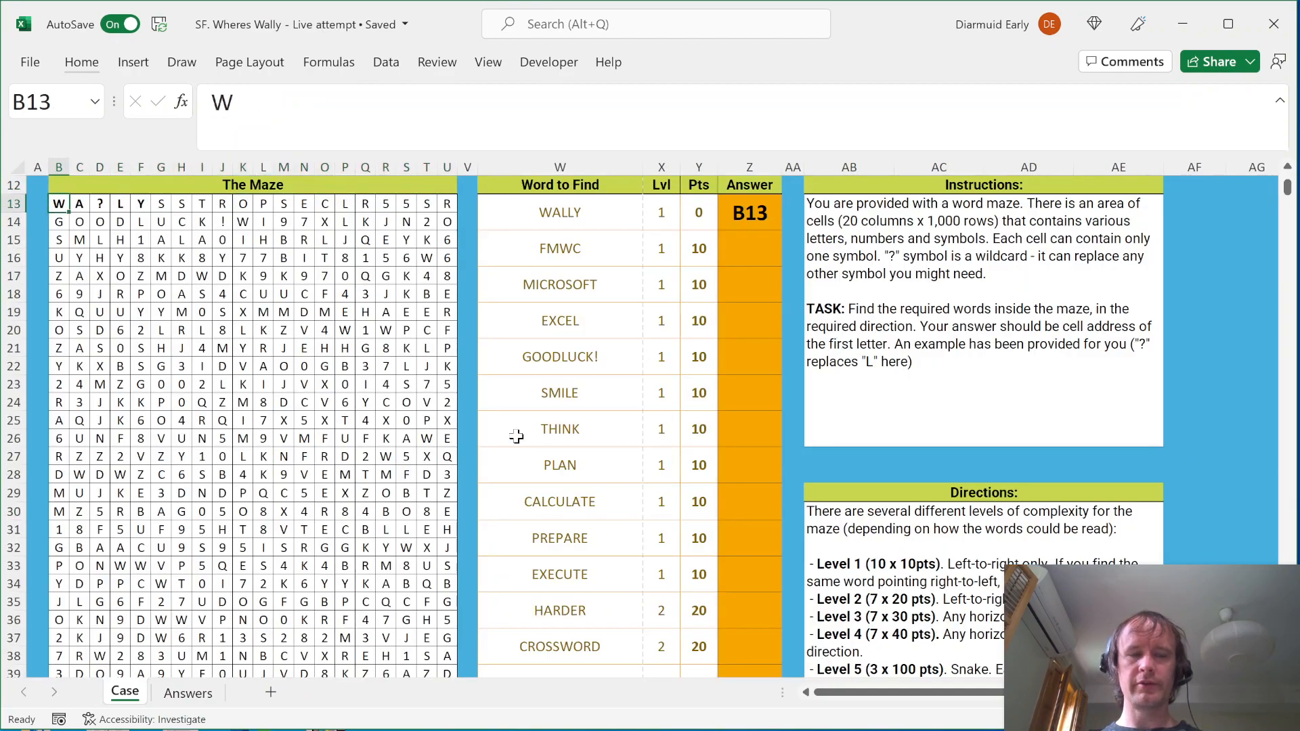
pyautogui.press('Right')
pyautogui.press('Down')
pyautogui.moveTo(225, 460); pyautogui.dragTo(304, 457)
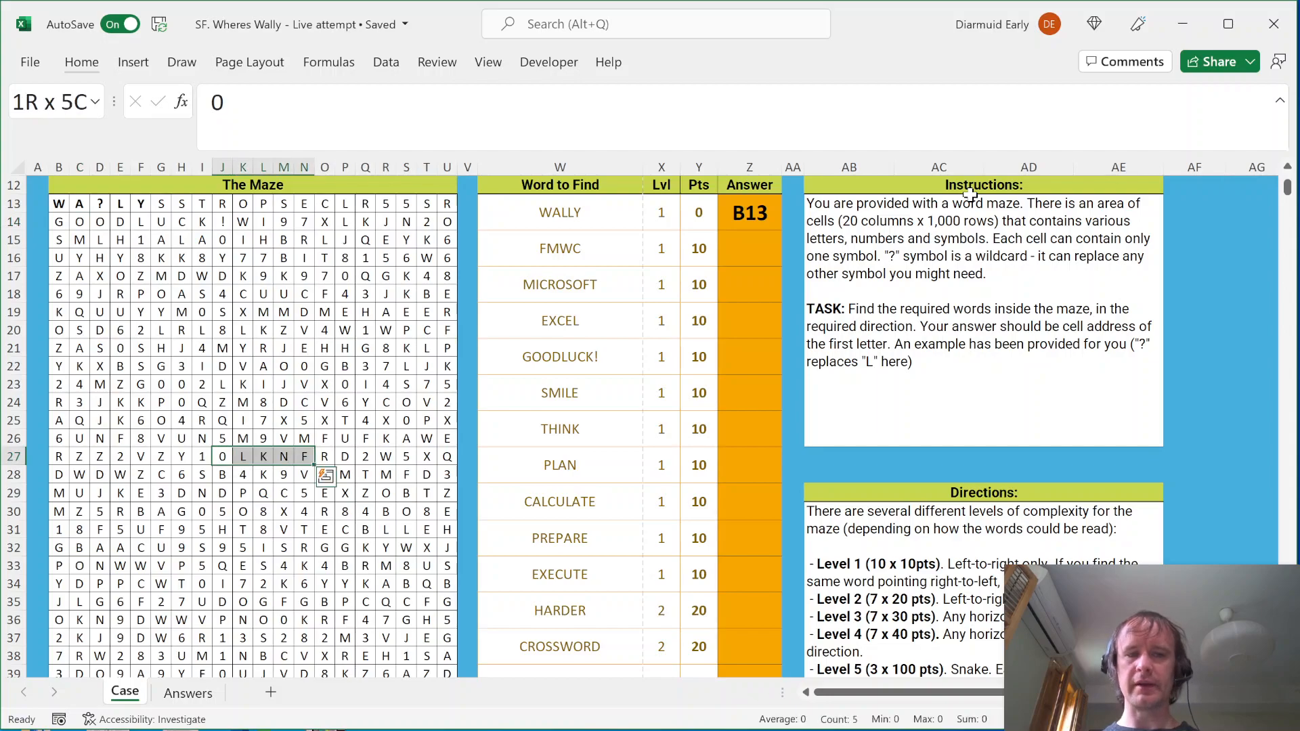
pyautogui.hotkey('ctrl', 'Up')
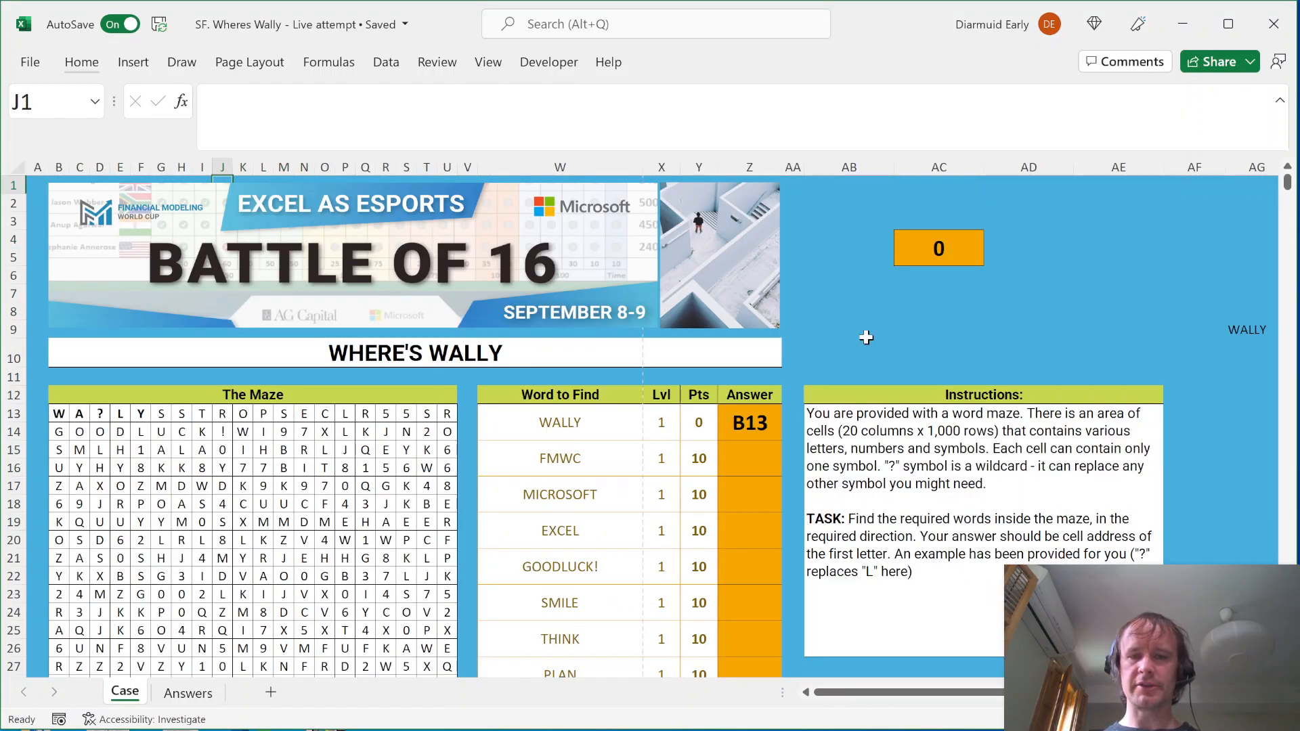
# Review the letter sequence in AK21, the maze area and the direction offsets in AL9:AM16
pyautogui.hotkey('ctrl', 'Right')
pyautogui.click(355, 449)
pyautogui.press('Down')
pyautogui.press('Down')
pyautogui.press('Down')
pyautogui.press('Down')
pyautogui.press('Down')
pyautogui.press('Down')
pyautogui.press('Down')
pyautogui.press('Up')
pyautogui.press('Left')
pyautogui.press('Left')
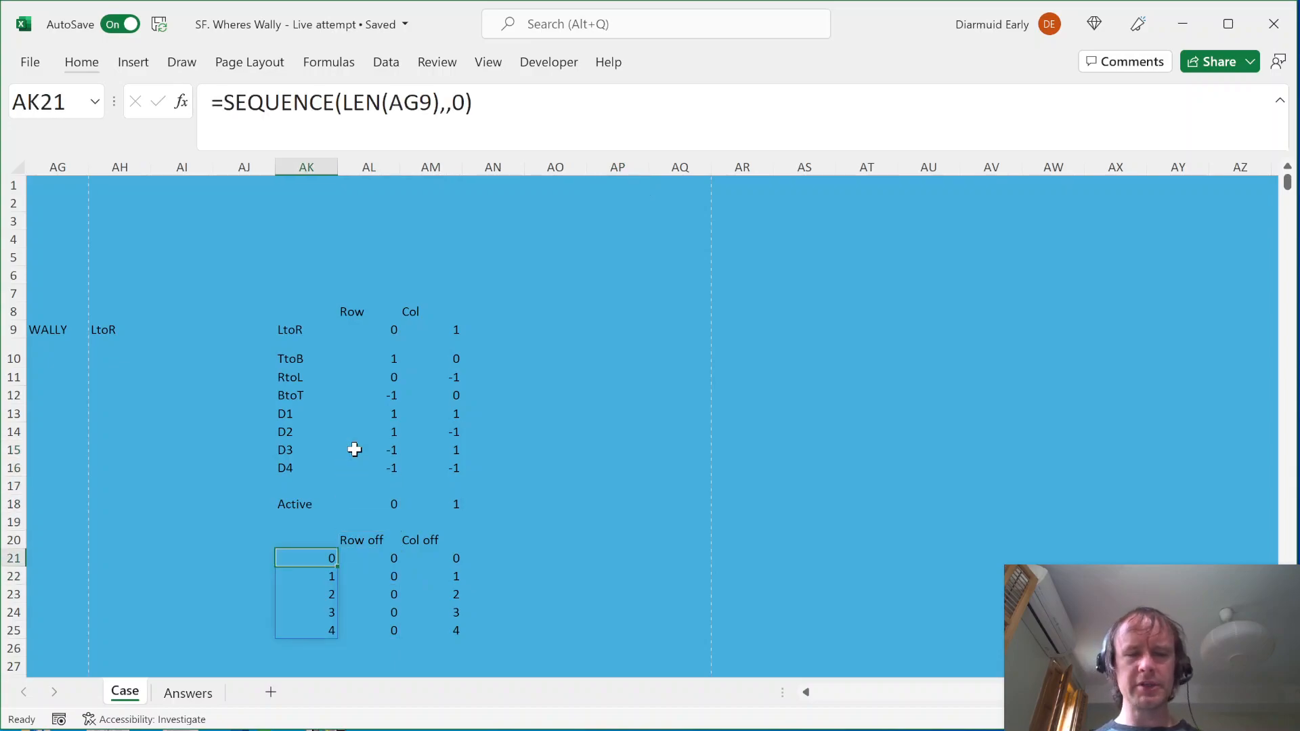
pyautogui.hotkey('ctrl', 'Left')
pyautogui.hotkey('ctrl', 'Left')
pyautogui.hotkey('ctrl', 'Left')
pyautogui.hotkey('ctrl', 'Left')
pyautogui.press('Left')
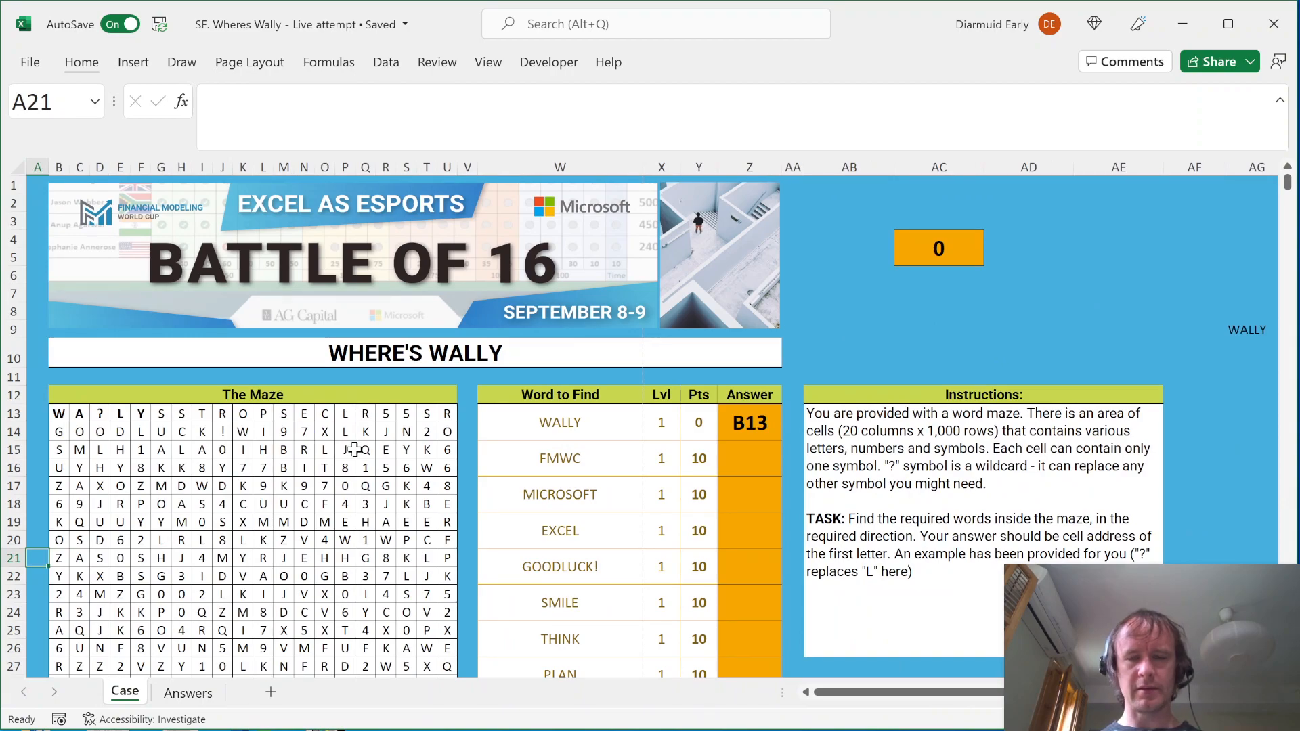
pyautogui.hotkey('ctrl', 'Right')
pyautogui.hotkey('ctrl', 'Right')
pyautogui.hotkey('ctrl', 'Right')
pyautogui.moveTo(379, 330); pyautogui.dragTo(432, 474)
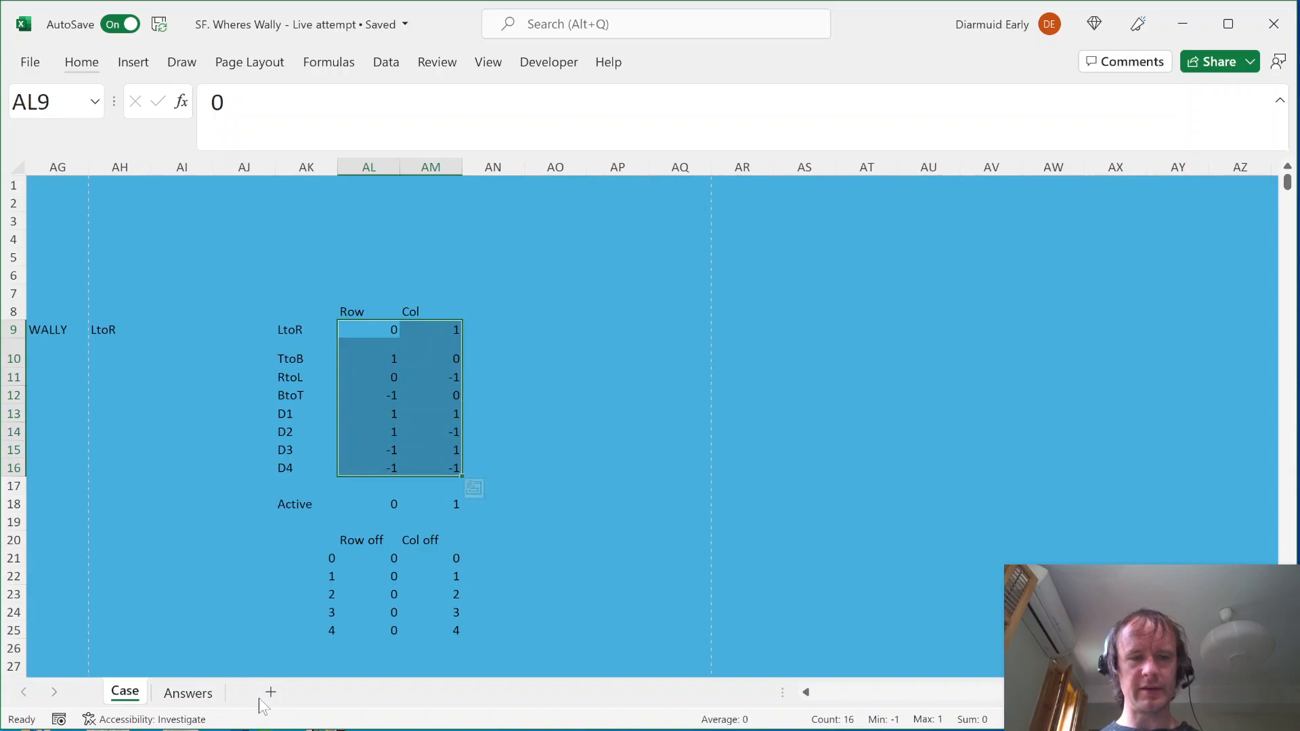
# Add a new worksheet named Calc between Case and Answers
pyautogui.click(336, 692)
pyautogui.doubleClick(207, 692)
pyautogui.write('Calc')
pyautogui.press('Return')
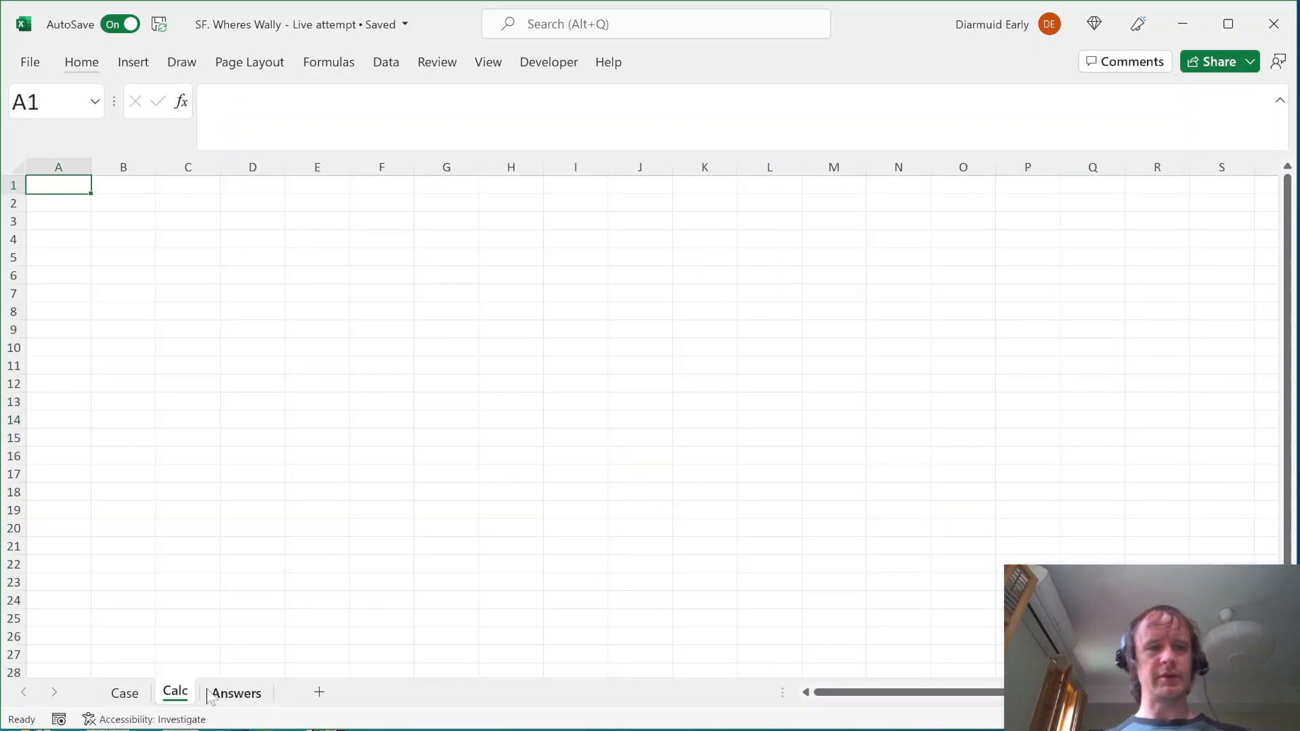
pyautogui.press('Right')
pyautogui.press('Down')
pyautogui.hotkey('ctrl', 'pageup')
pyautogui.press('Left')
pyautogui.press('Left')
pyautogui.press('Left')
pyautogui.press('Left')
pyautogui.press('Left')
pyautogui.press('Right')
pyautogui.press('Down')
pyautogui.press('Right')
pyautogui.press('Down')
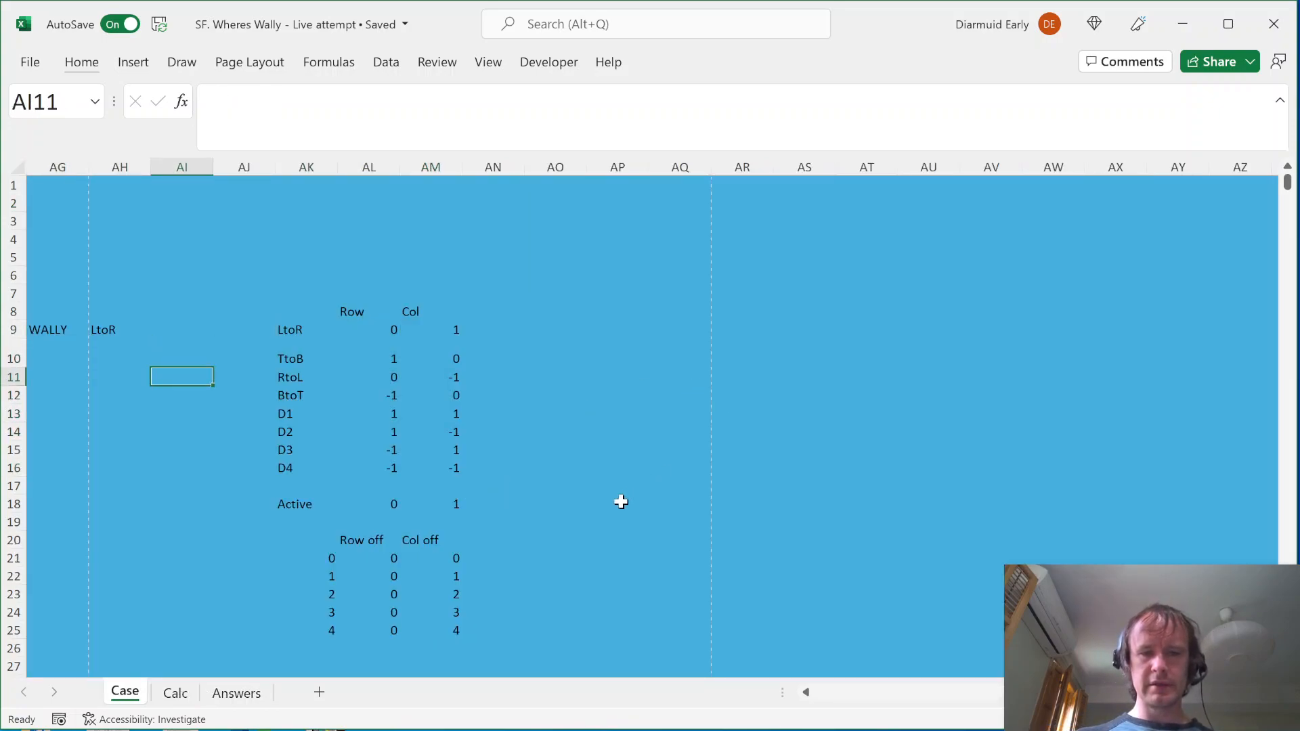
# Start the formula =CONCAT(OFFSET(B13, in AO21 of the Case sheet, using the maze's first cell as the reference
pyautogui.click(555, 558)
pyautogui.write('=conc')
pyautogui.press('Tab')
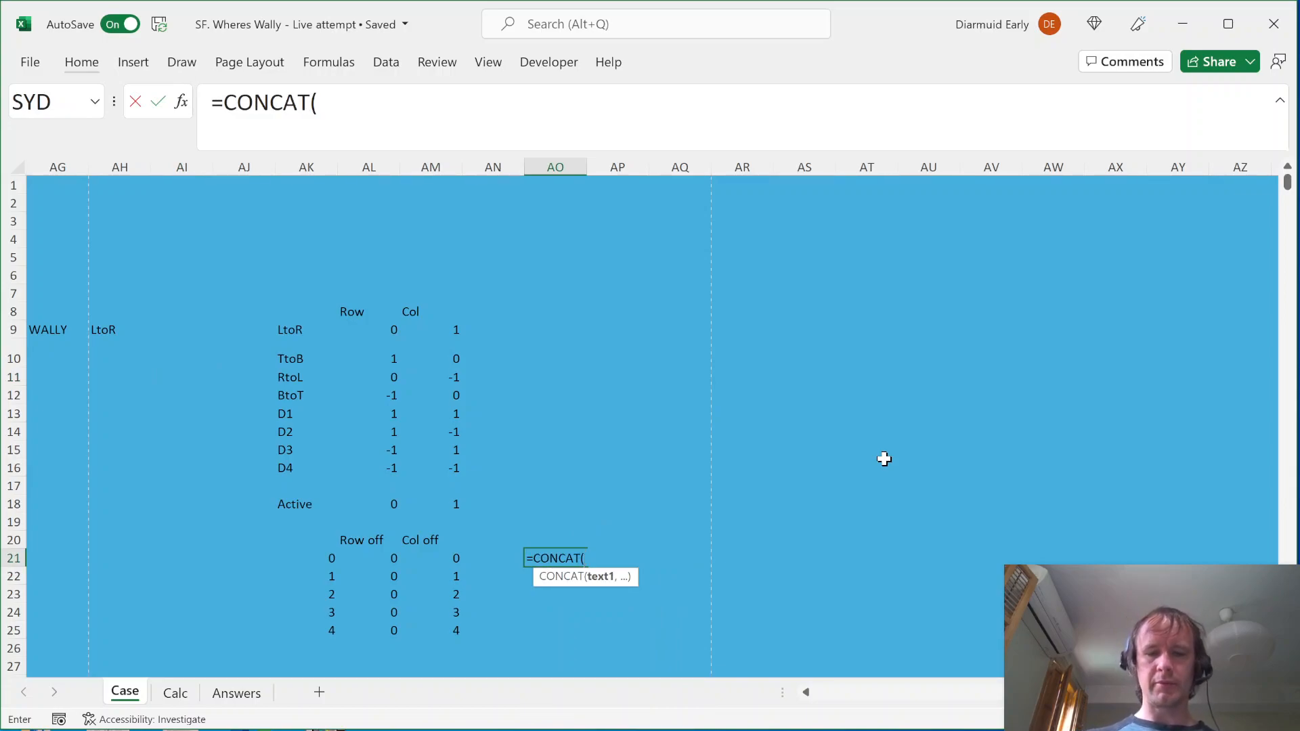
pyautogui.write('off')
pyautogui.press('Tab')
pyautogui.press('Left')
pyautogui.press('Left')
pyautogui.press('Left')
pyautogui.press('Left')
pyautogui.press('Left')
pyautogui.press('Left')
pyautogui.press('Left')
pyautogui.press('Left')
pyautogui.press('Left')
pyautogui.press('Left')
pyautogui.press('Left')
pyautogui.press('Left')
pyautogui.press('Left')
pyautogui.press('Left')
pyautogui.press('Left')
pyautogui.press('Left')
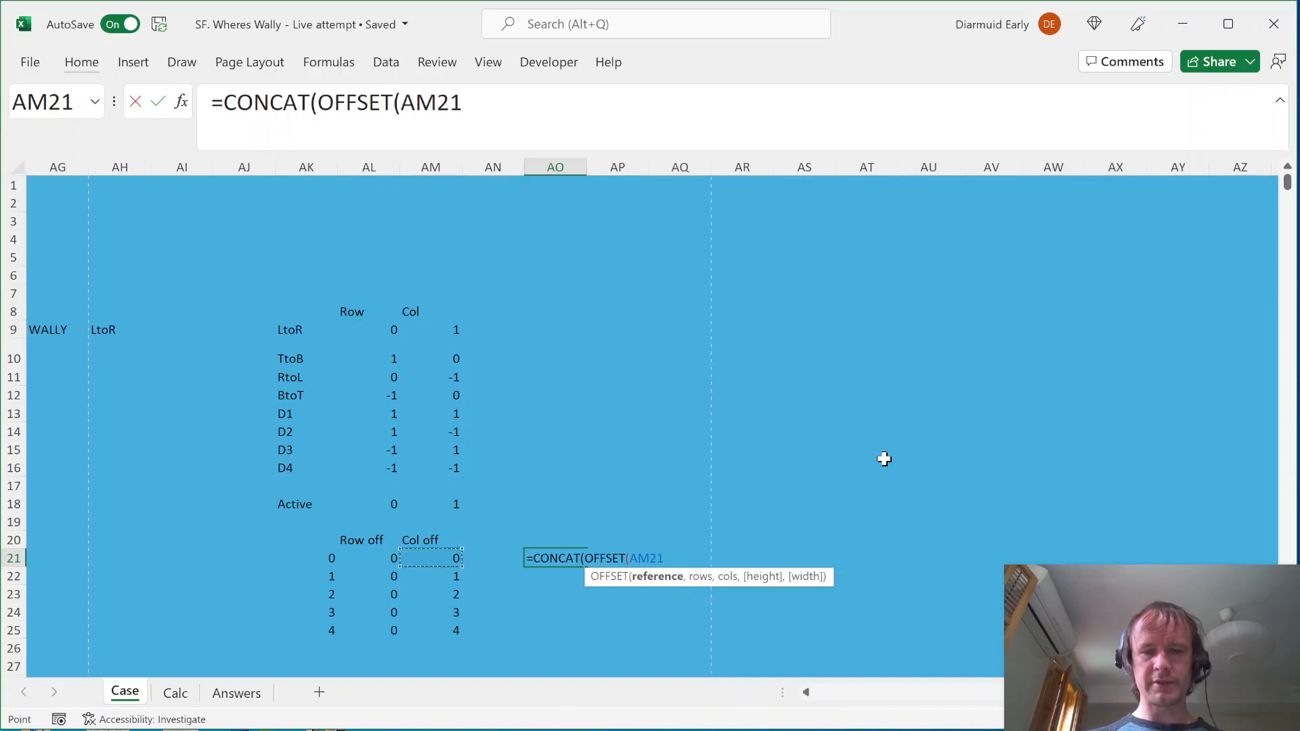
pyautogui.press('Home')
pyautogui.press('Right')
pyautogui.hotkey('ctrl', 'Up')
pyautogui.press('Down')
pyautogui.write(',')
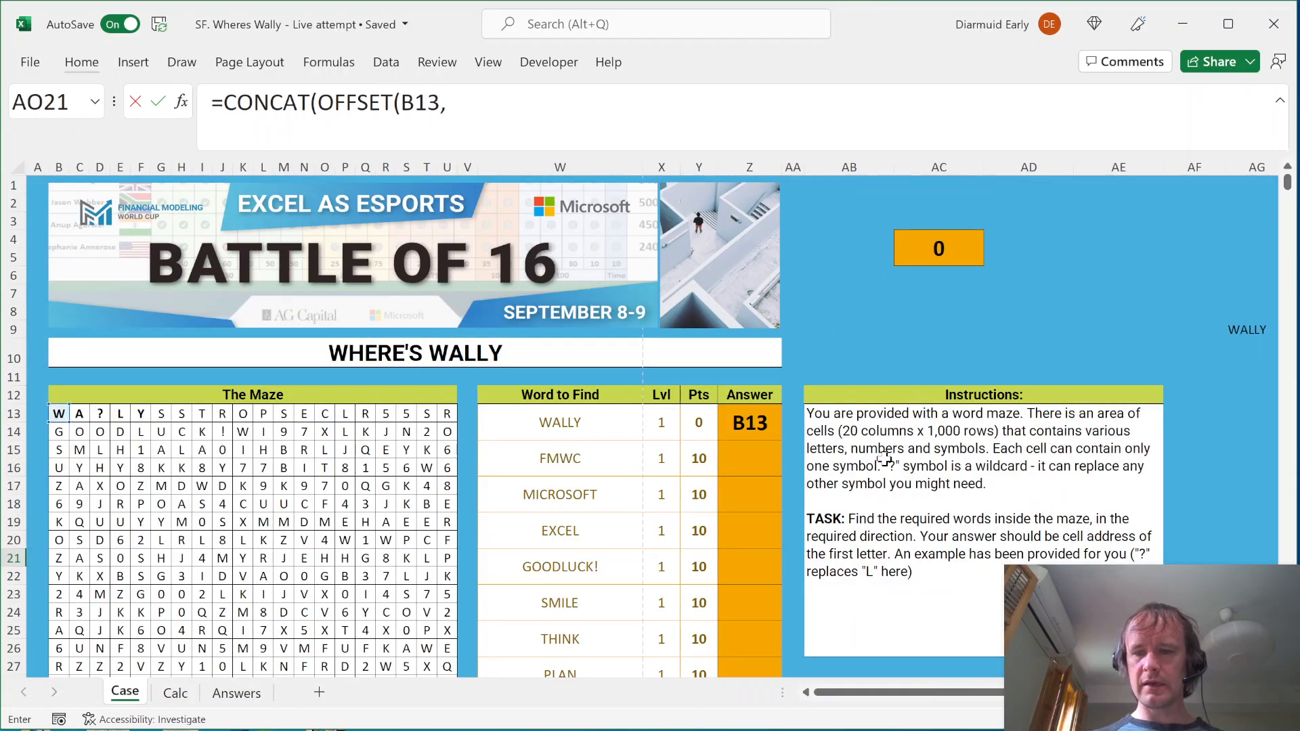
pyautogui.press('Right')
pyautogui.press('Right')
pyautogui.press('Right')
pyautogui.press('Right')
pyautogui.press('Right')
pyautogui.press('Left')
pyautogui.press('Left')
pyautogui.press('Left')
pyautogui.press('Left')
pyautogui.press('Left')
pyautogui.press('Left')
pyautogui.press('Left')
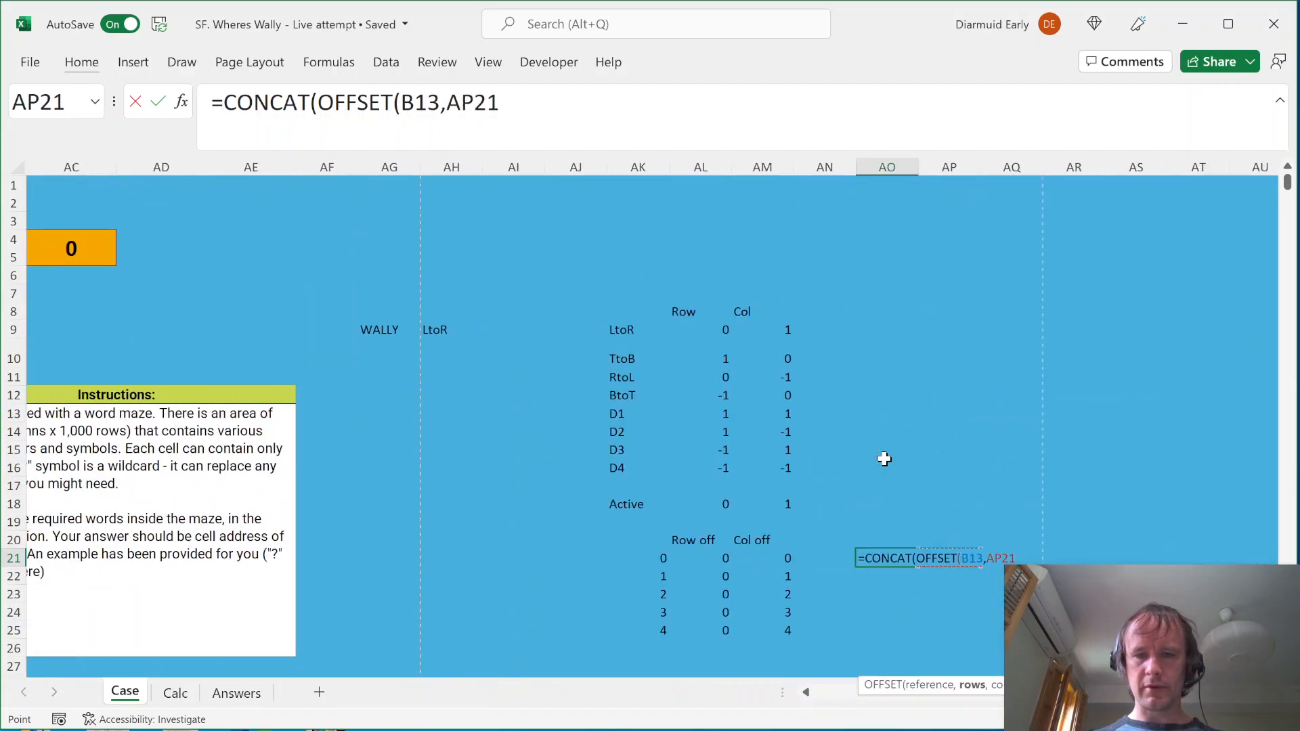
pyautogui.press('Left')
pyautogui.press('Left')
pyautogui.write('#')
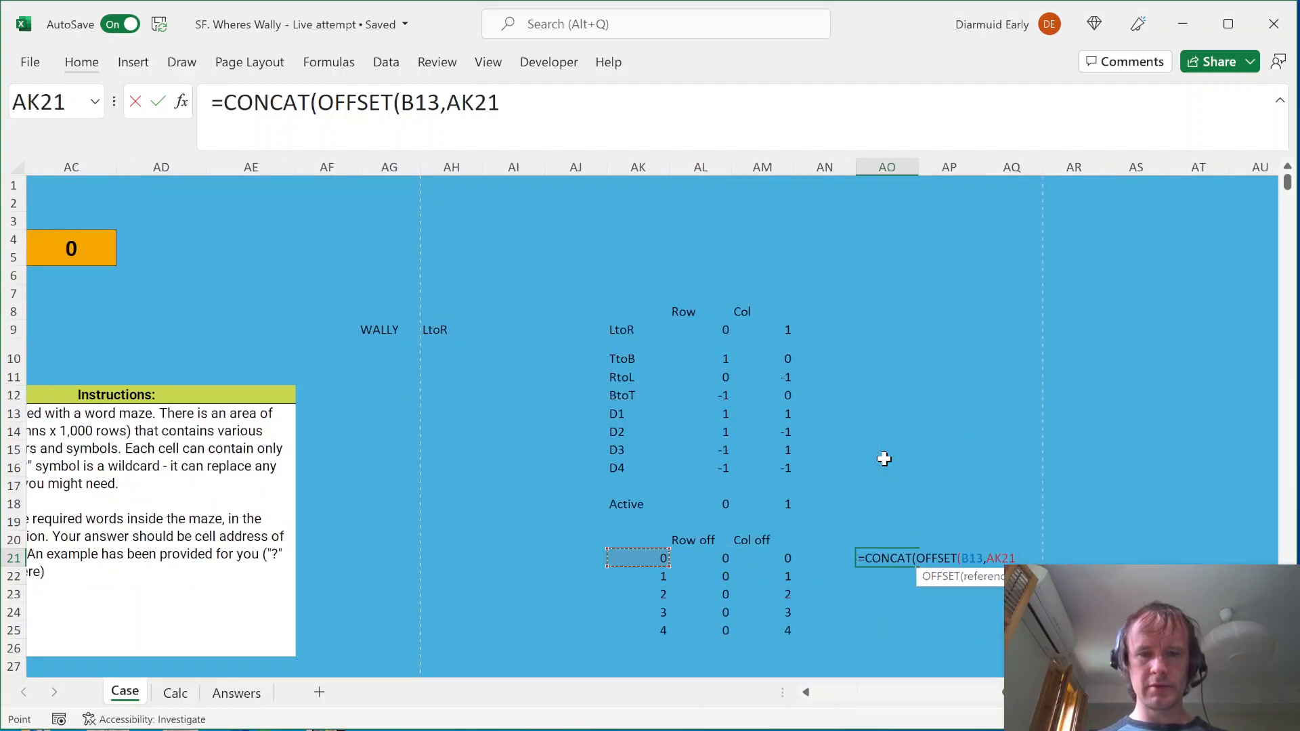
pyautogui.press('BackSpace')
pyautogui.press('BackSpace')
pyautogui.press('BackSpace')
pyautogui.press('BackSpace')
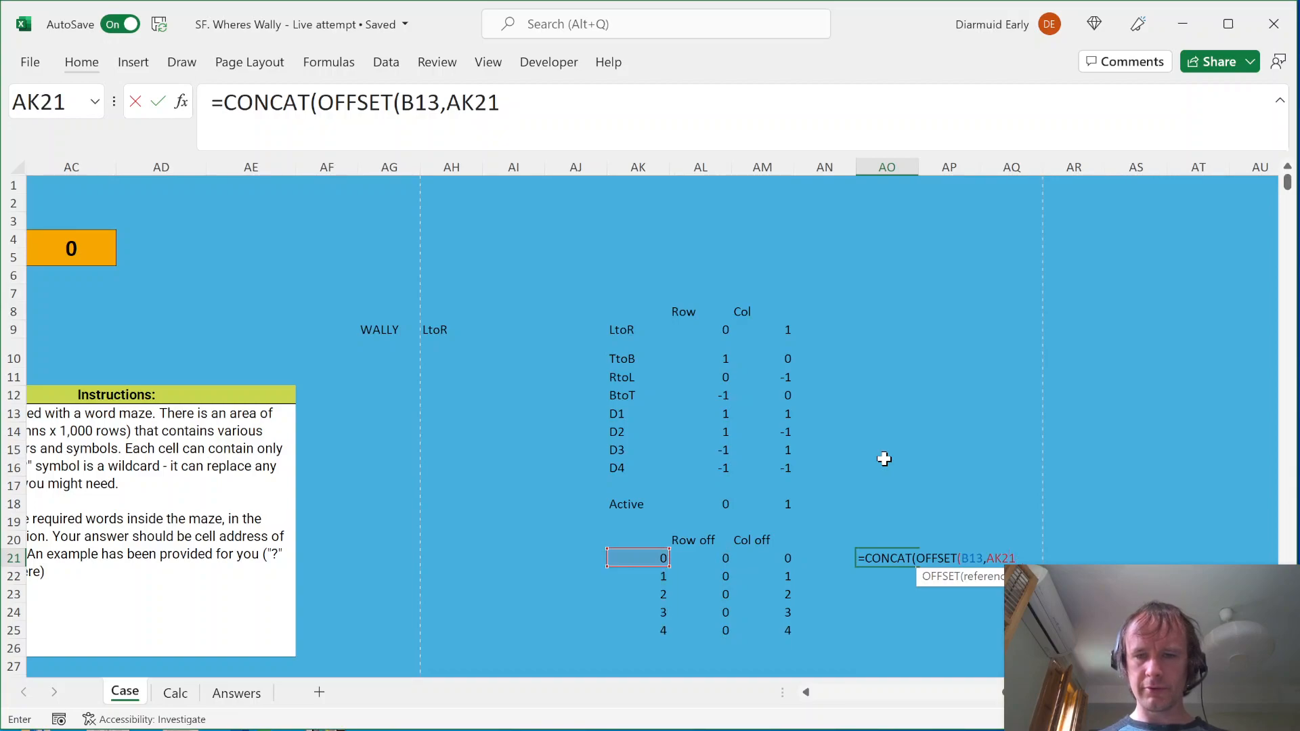
pyautogui.press('BackSpace')
# Complete the AO21 formula as =CONCAT(OFFSET(B13,AL21#,AM21#)), using the Row off and Col off spill ranges
pyautogui.press('Left')
pyautogui.press('Left')
pyautogui.press('Left')
pyautogui.press('Left')
pyautogui.press('Right')
pyautogui.write('#,')
pyautogui.press('Left')
pyautogui.press('Left')
pyautogui.press('Left')
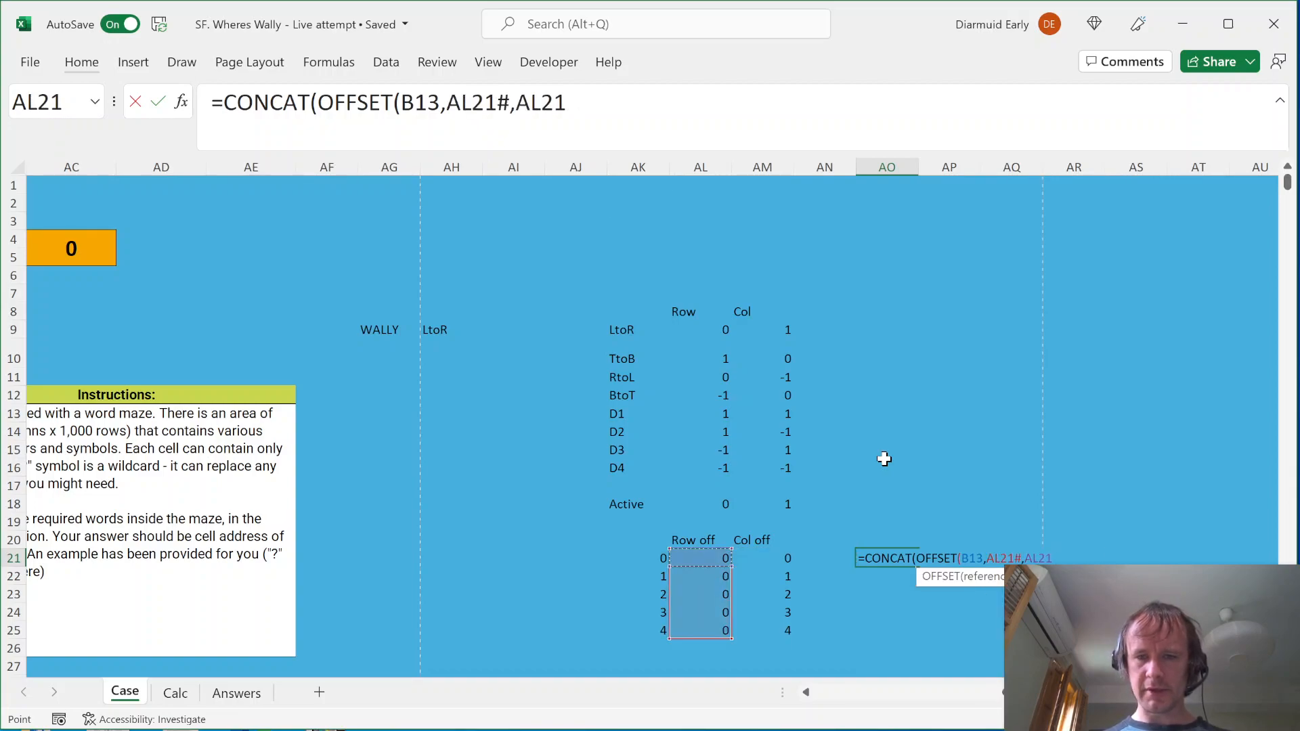
pyautogui.press('Right')
pyautogui.write('#))')
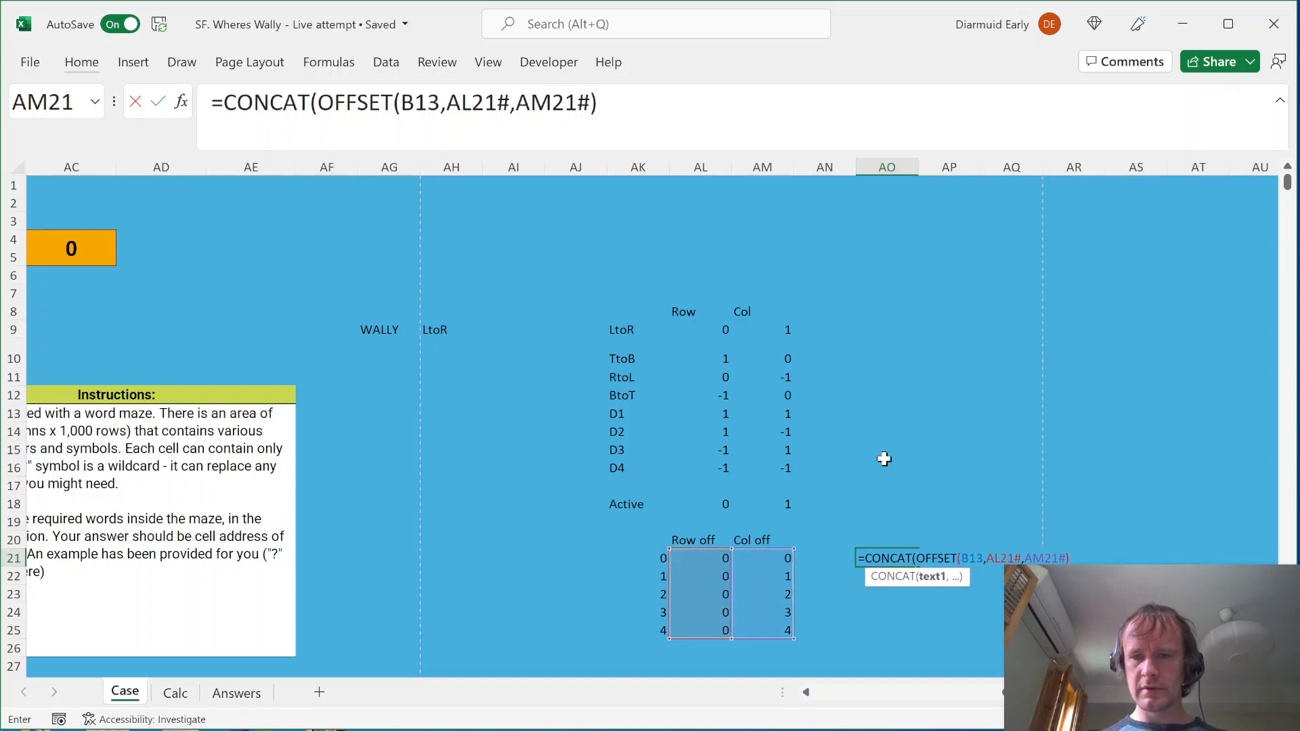
pyautogui.press('Return')
pyautogui.press('Up')
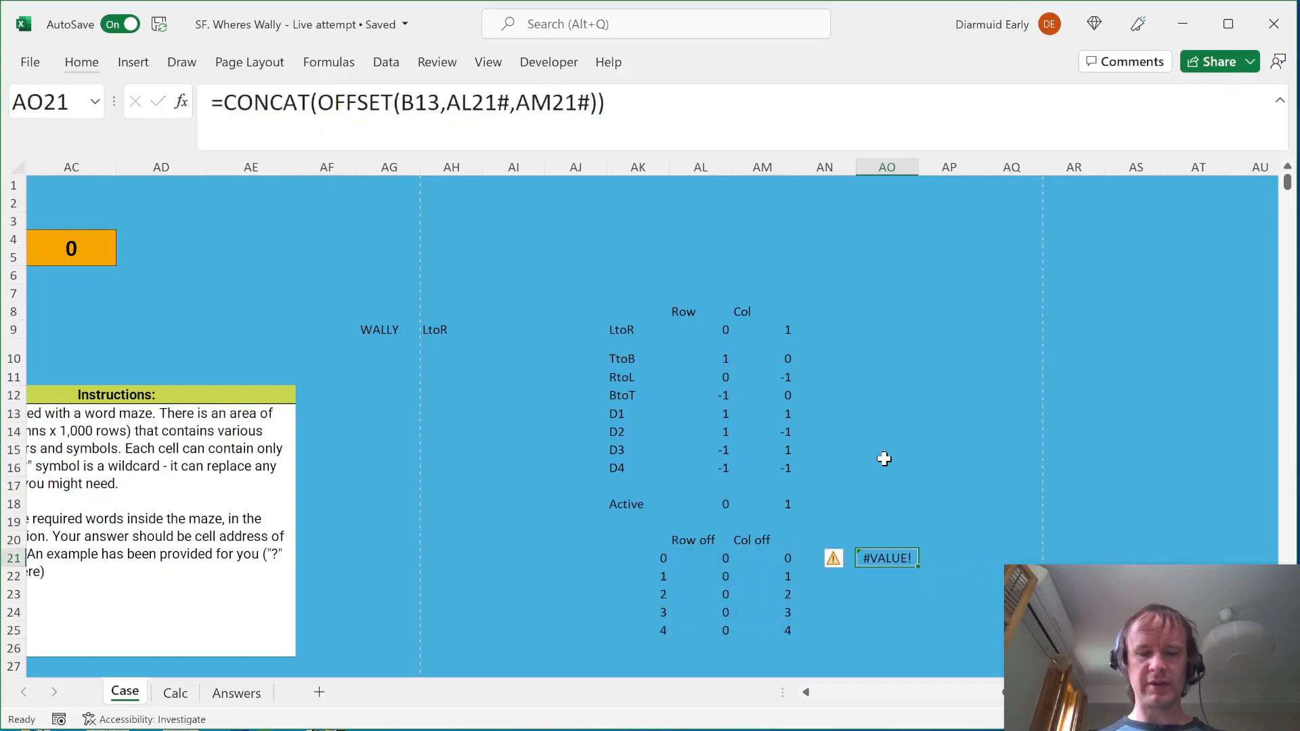
# Step through the evaluation of the AO21 formula and clear the cell
pyautogui.hotkey('alt', 'm')
pyautogui.press('v')
pyautogui.press('Return')
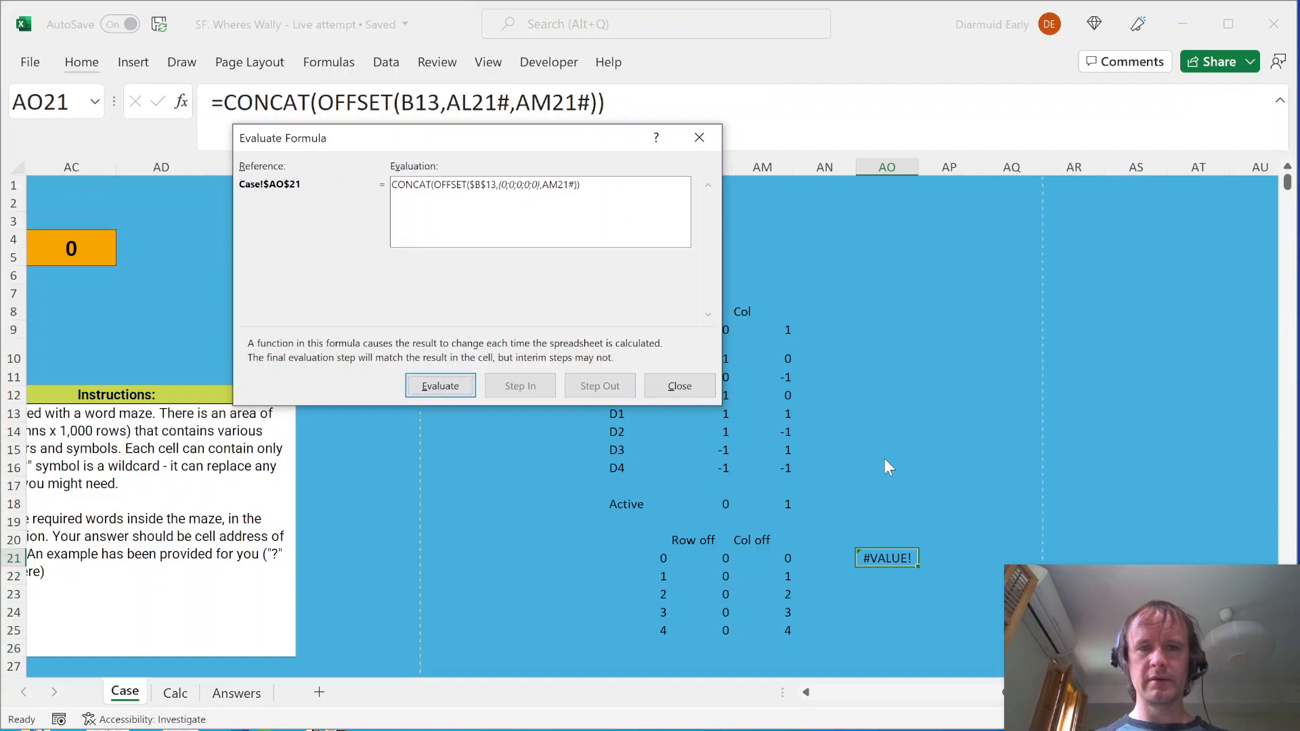
pyautogui.press('Return')
pyautogui.press('Return')
pyautogui.press('Escape')
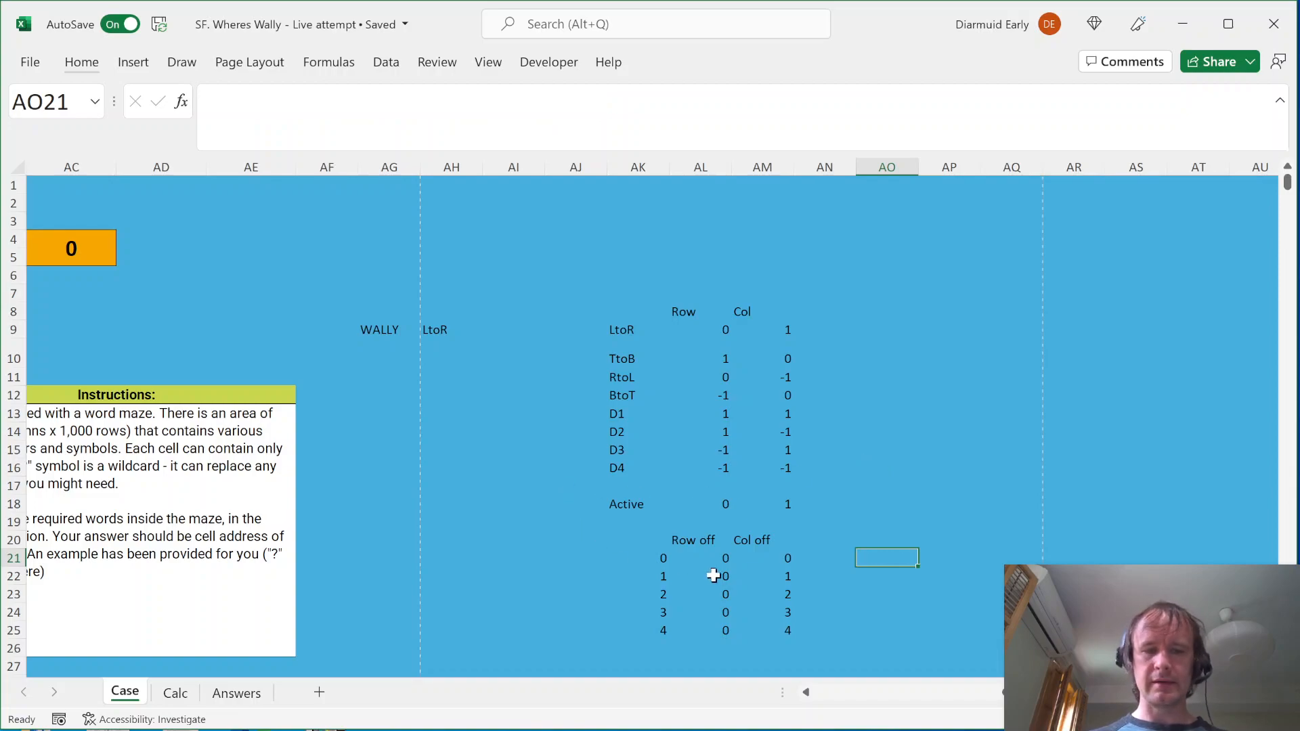
# Examine the example word in B13:F13 at the start of the maze on the Case sheet
pyautogui.press('Left')
pyautogui.press('Left')
pyautogui.press('Home')
pyautogui.press('Right')
pyautogui.hotkey('ctrl', 'Up')
pyautogui.press('Down')
pyautogui.click(177, 693)
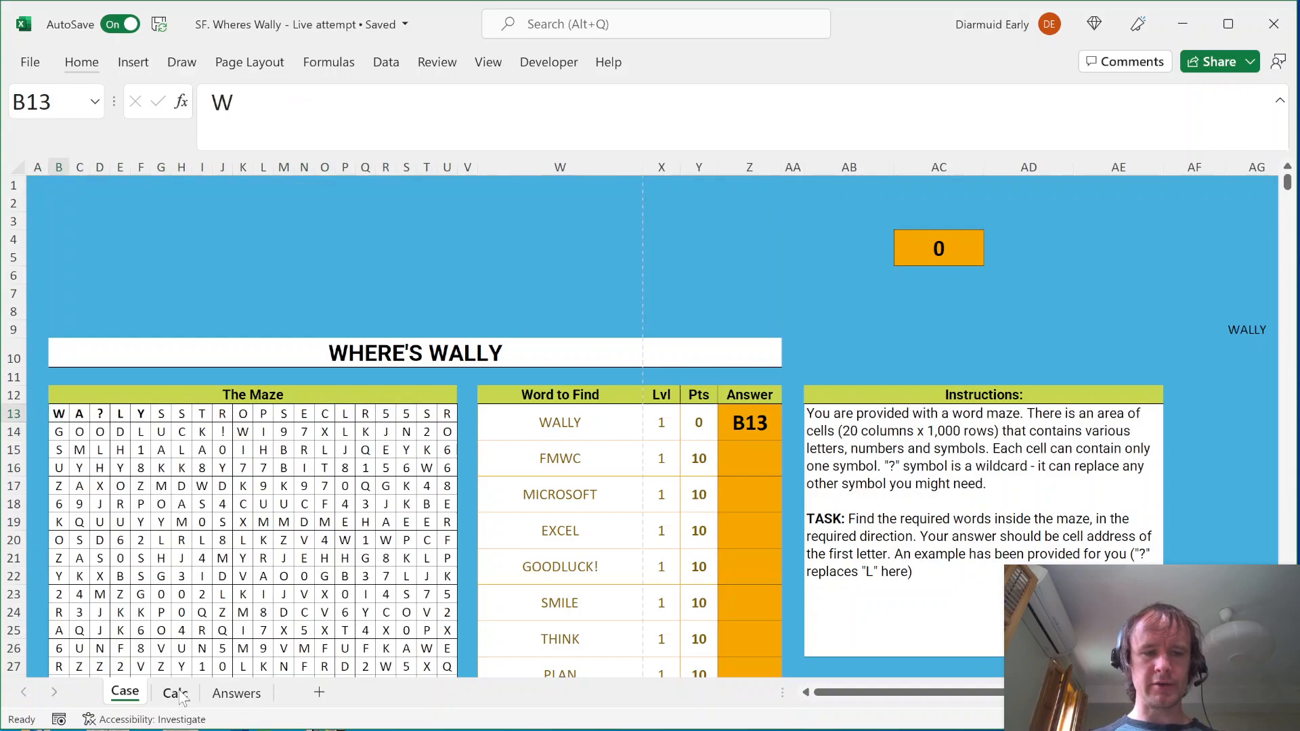
pyautogui.hotkey('ctrl', 'pageup')
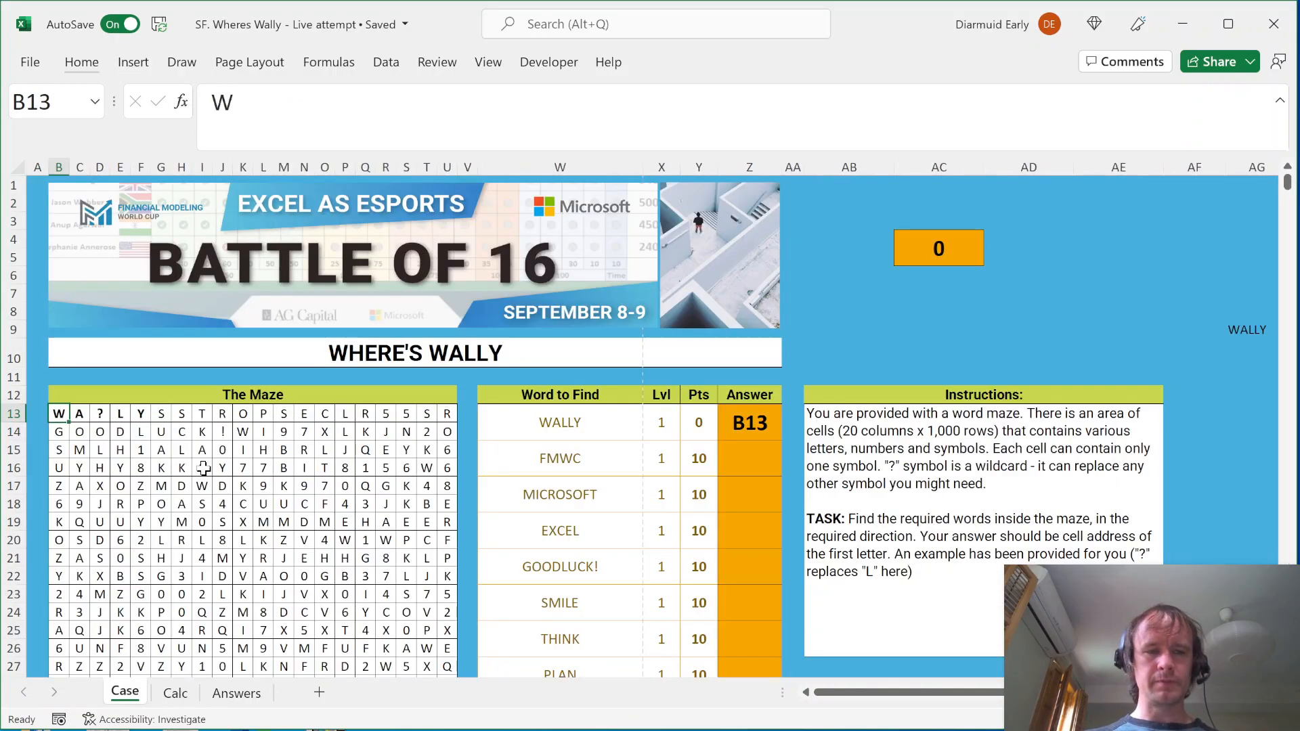
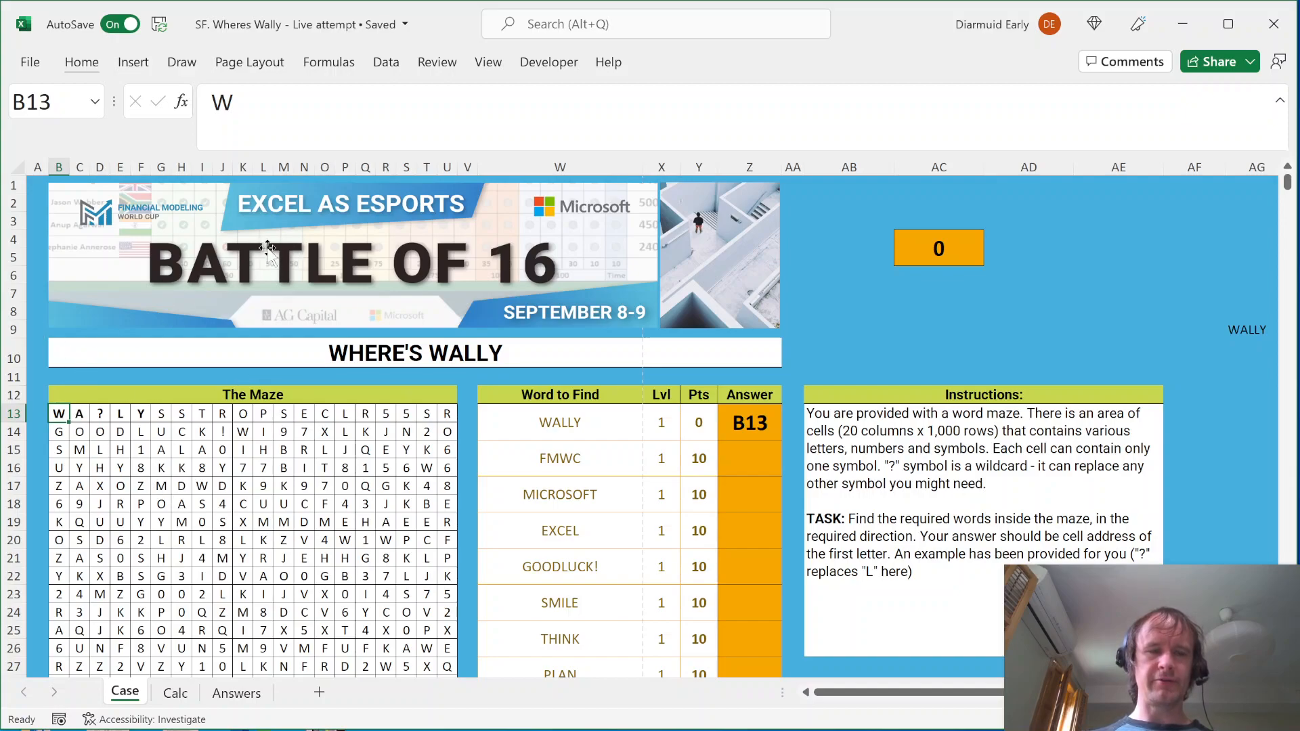
pyautogui.keyDown('shift'); pyautogui.click(142, 415); pyautogui.keyUp('shift')
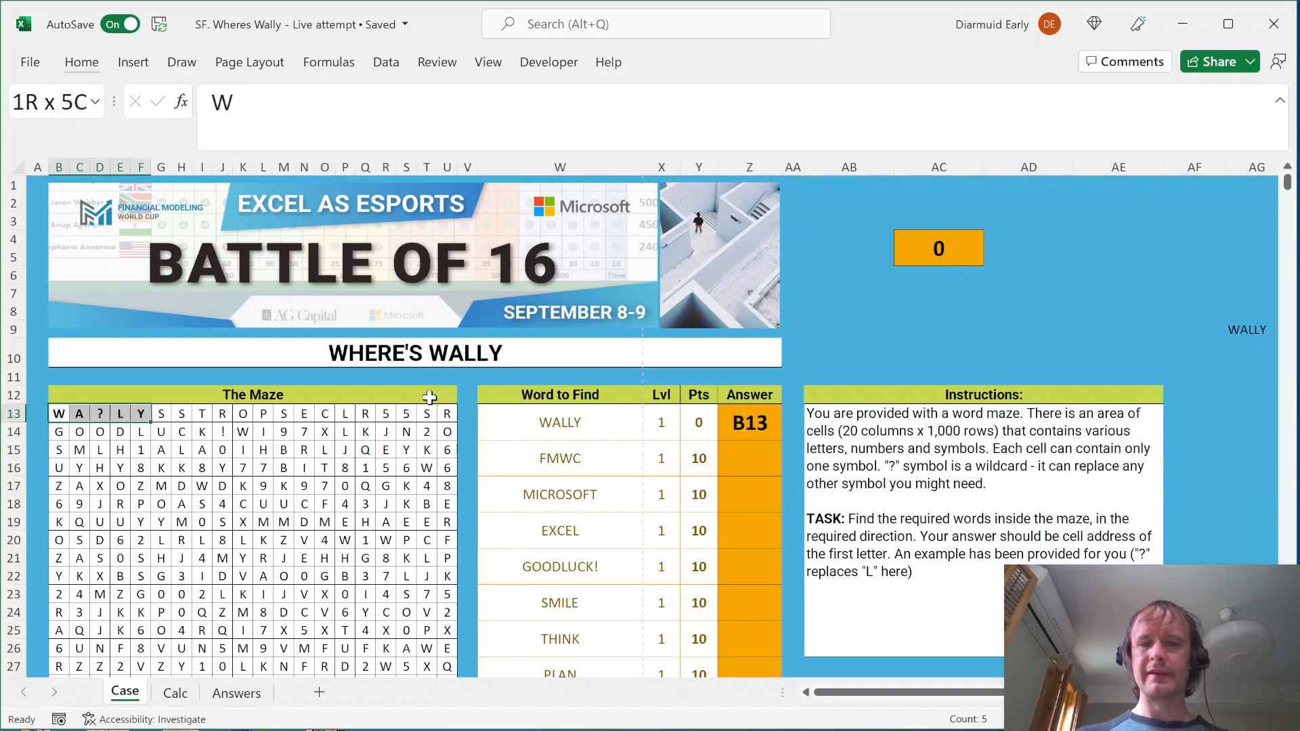
# Examine how far the Word to Find list extends down column W from W13
pyautogui.click(581, 422)
pyautogui.hotkey('shift', 'pagedown')
pyautogui.hotkey('shift', 'pagedown')
pyautogui.hotkey('shift', 'pagedown')
pyautogui.hotkey('shift', 'pagedown')
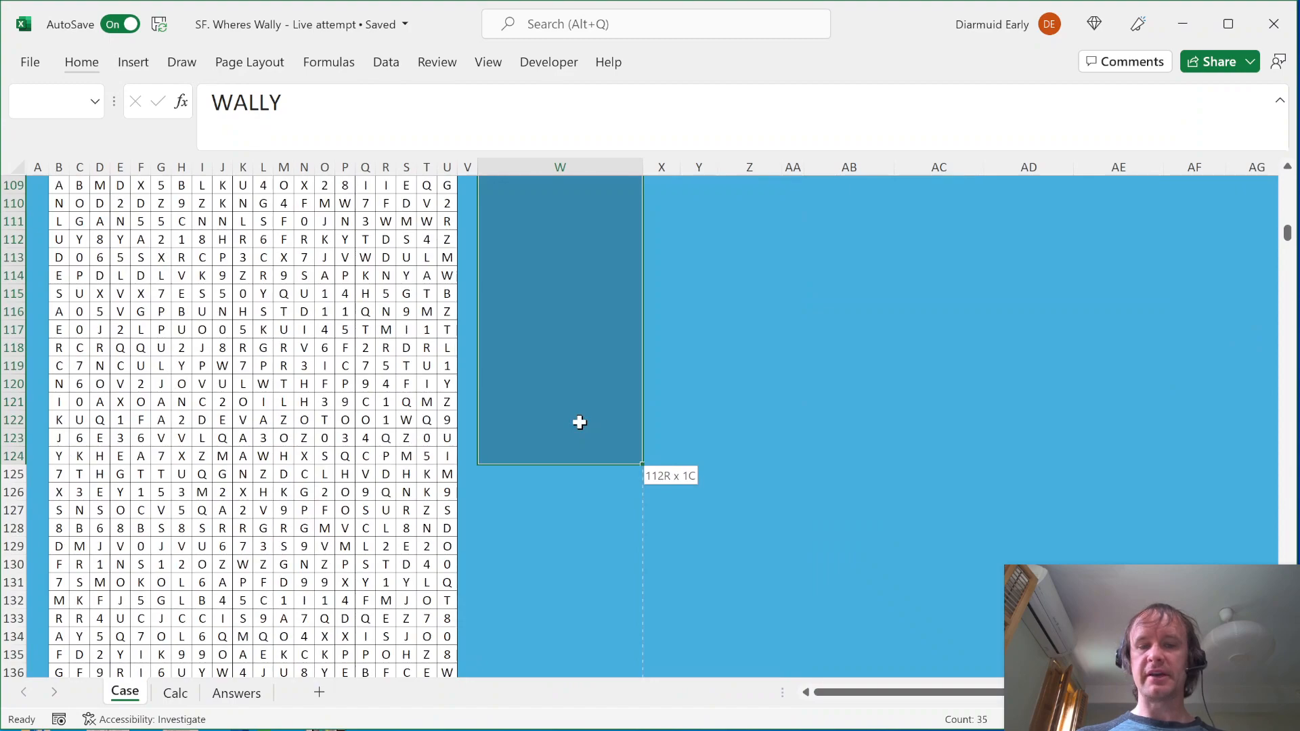
pyautogui.press('Up')
pyautogui.press('Up')
pyautogui.press('Up')
pyautogui.press('Right')
pyautogui.press('Right')
pyautogui.press('Up')
pyautogui.press('Down')
# Calculate the longest word's length in AB10 with =MAX(LEN(W13:W124))
pyautogui.write('=max')
pyautogui.press('Tab')
pyautogui.write('len')
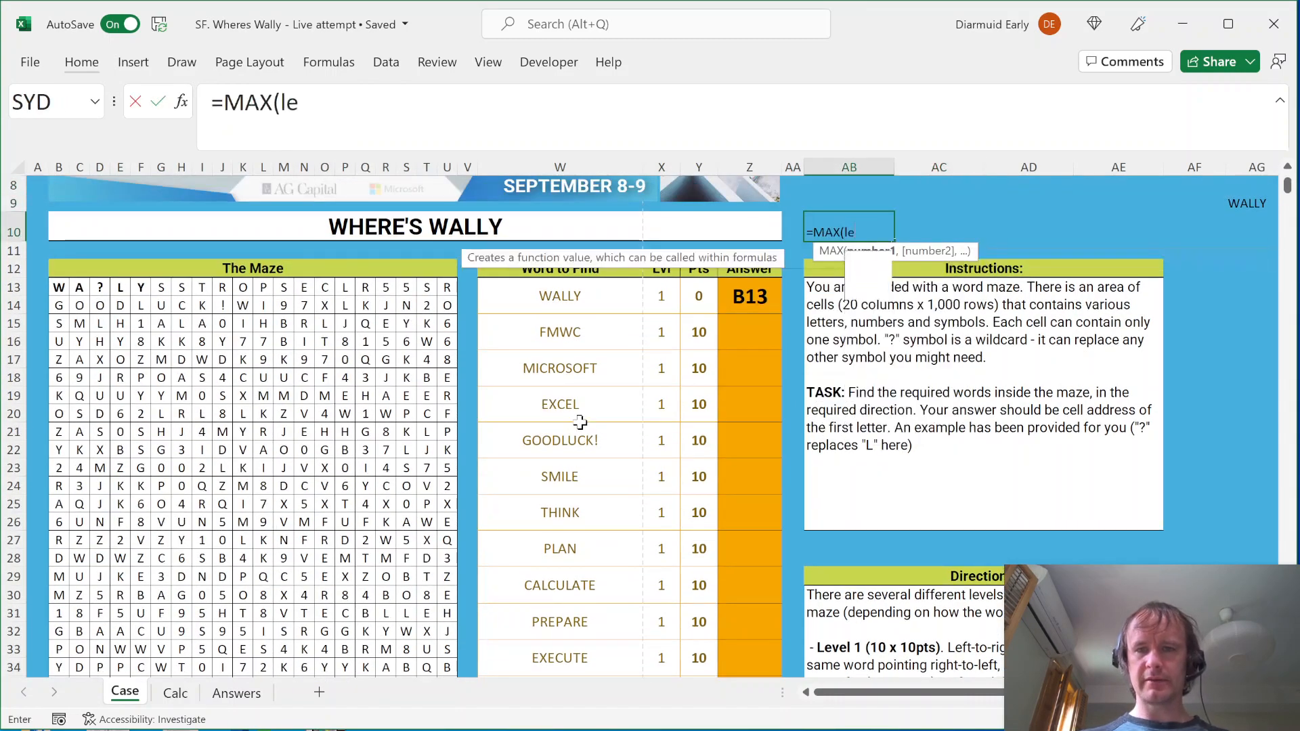
pyautogui.press('Tab')
pyautogui.press('Left')
pyautogui.press('Left')
pyautogui.press('Down')
pyautogui.press('Left')
pyautogui.press('Left')
pyautogui.press('Down')
pyautogui.press('Left')
pyautogui.press('Down')
pyautogui.hotkey('shift', 'pagedown')
pyautogui.hotkey('shift', 'pagedown')
pyautogui.hotkey('shift', 'pagedown')
pyautogui.hotkey('shift', 'pagedown')
pyautogui.write('))')
pyautogui.hotkey('ctrl', 'Return')
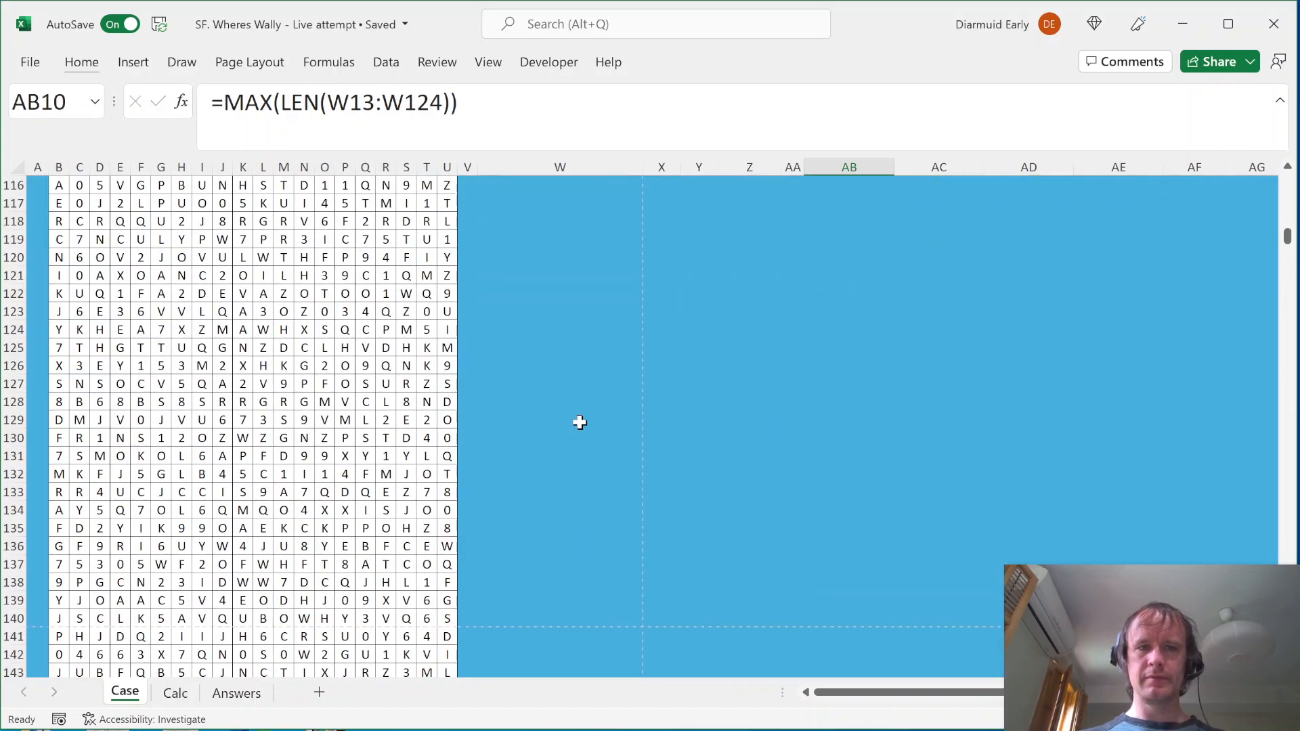
# Read the longest word length in AB10 and clear that cell
pyautogui.hotkey('ctrl', '[')
pyautogui.press('Up')
pyautogui.press('Up')
pyautogui.press('Up')
pyautogui.press('Up')
pyautogui.press('Down')
pyautogui.press('Right')
pyautogui.press('Right')
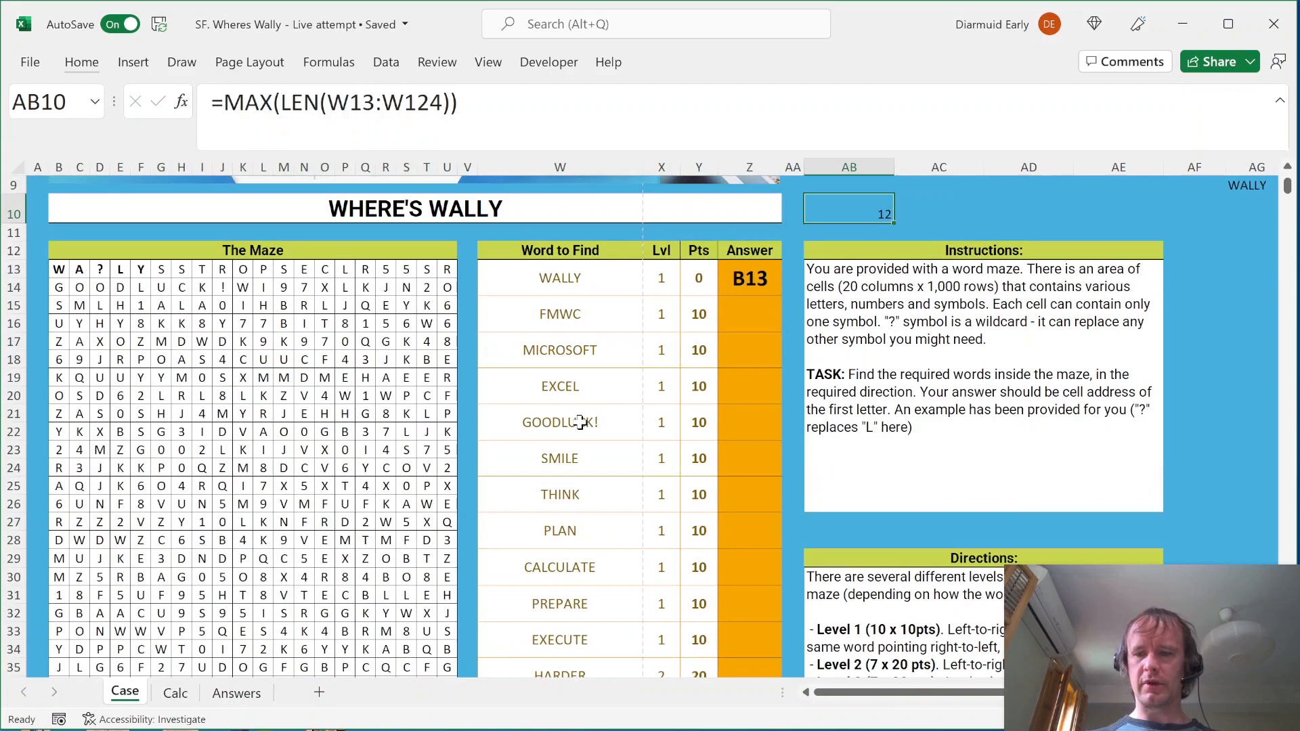
# Count off a margin of 12 rows by 12 columns from A1 on the Calc sheet and select M13 as the maze's start cell
pyautogui.hotkey('ctrl', 'pagedown')
pyautogui.hotkey('ctrl', 'Home')
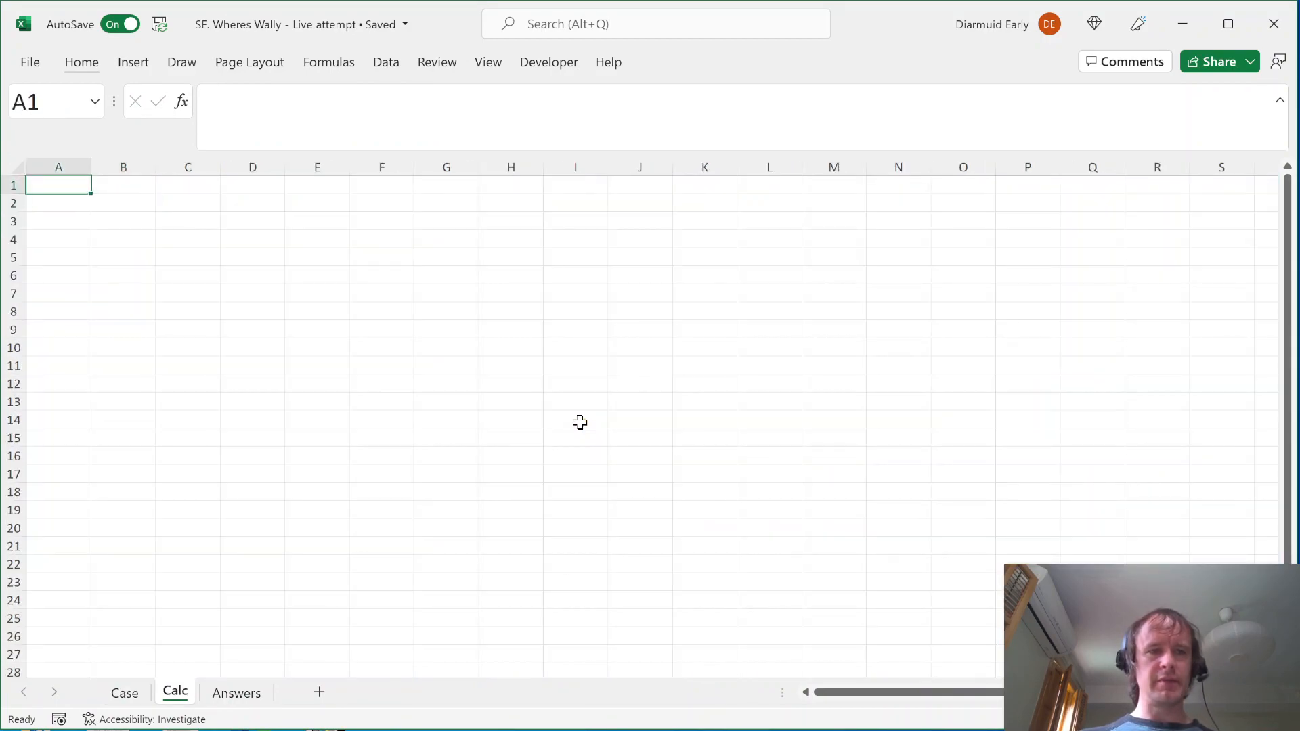
pyautogui.hotkey('shift', 'Down')
pyautogui.hotkey('shift', 'Down')
pyautogui.hotkey('shift', 'Right')
pyautogui.hotkey('shift', 'Down')
pyautogui.hotkey('shift', 'Down')
pyautogui.hotkey('shift', 'Right')
pyautogui.hotkey('shift', 'Right')
pyautogui.hotkey('shift', 'Down')
pyautogui.hotkey('shift', 'Down')
pyautogui.hotkey('shift', 'Right')
pyautogui.hotkey('shift', 'Right')
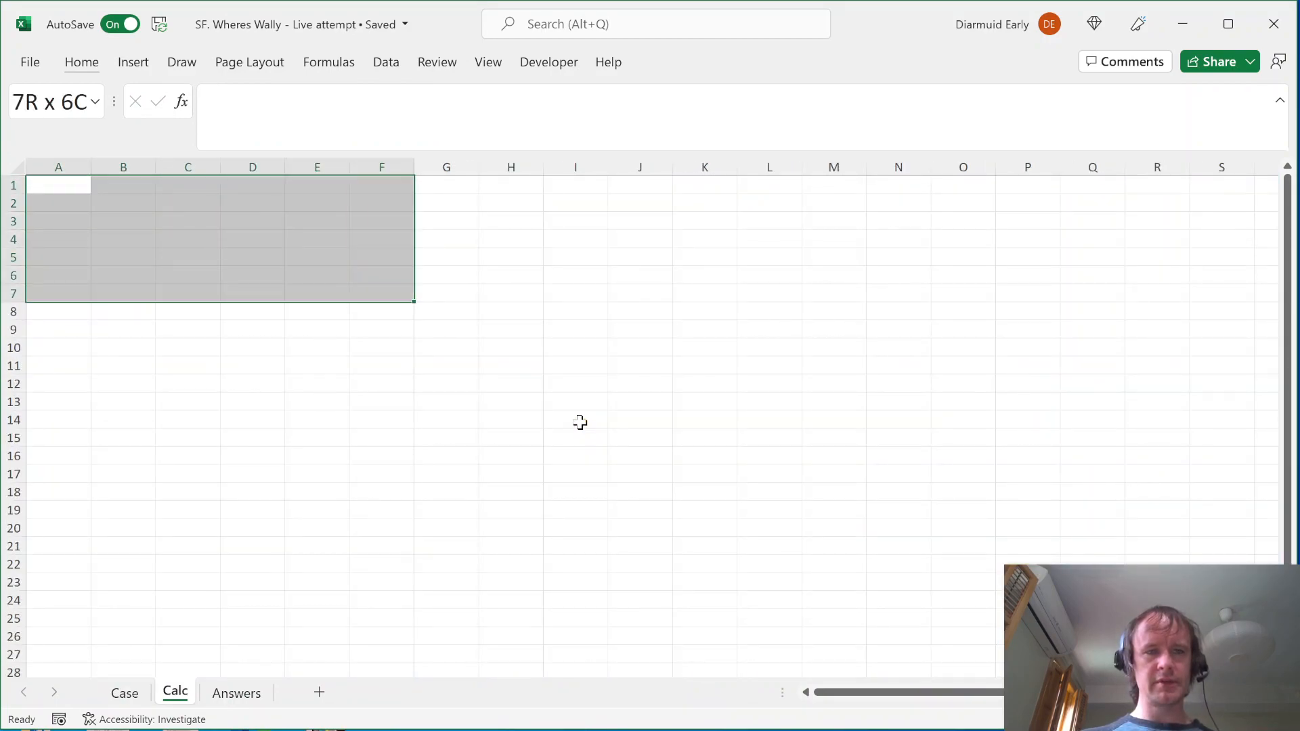
pyautogui.hotkey('shift', 'Right')
pyautogui.hotkey('shift', 'Down')
pyautogui.hotkey('shift', 'Right')
pyautogui.hotkey('shift', 'Down')
pyautogui.hotkey('shift', 'Right')
pyautogui.hotkey('shift', 'Down')
pyautogui.hotkey('shift', 'Right')
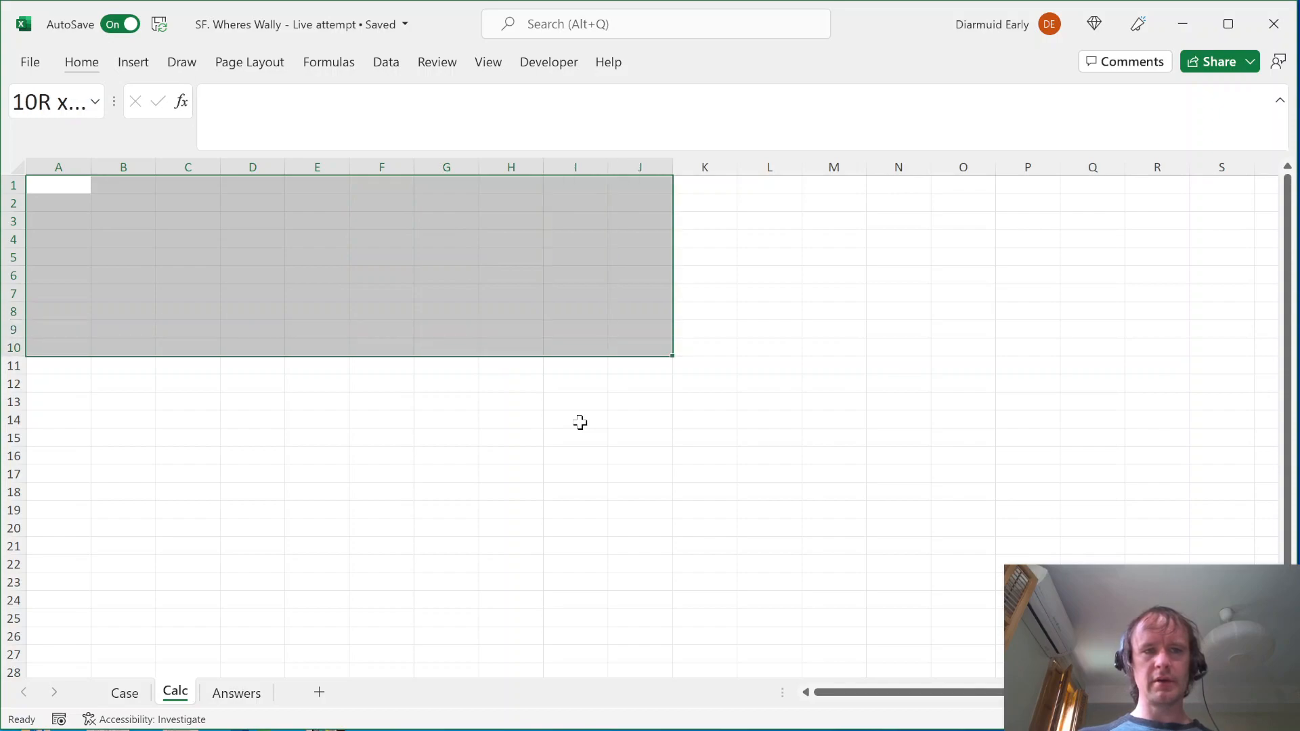
pyautogui.hotkey('shift', 'Down')
pyautogui.hotkey('shift', 'Right')
pyautogui.hotkey('shift', 'Down')
pyautogui.hotkey('shift', 'Right')
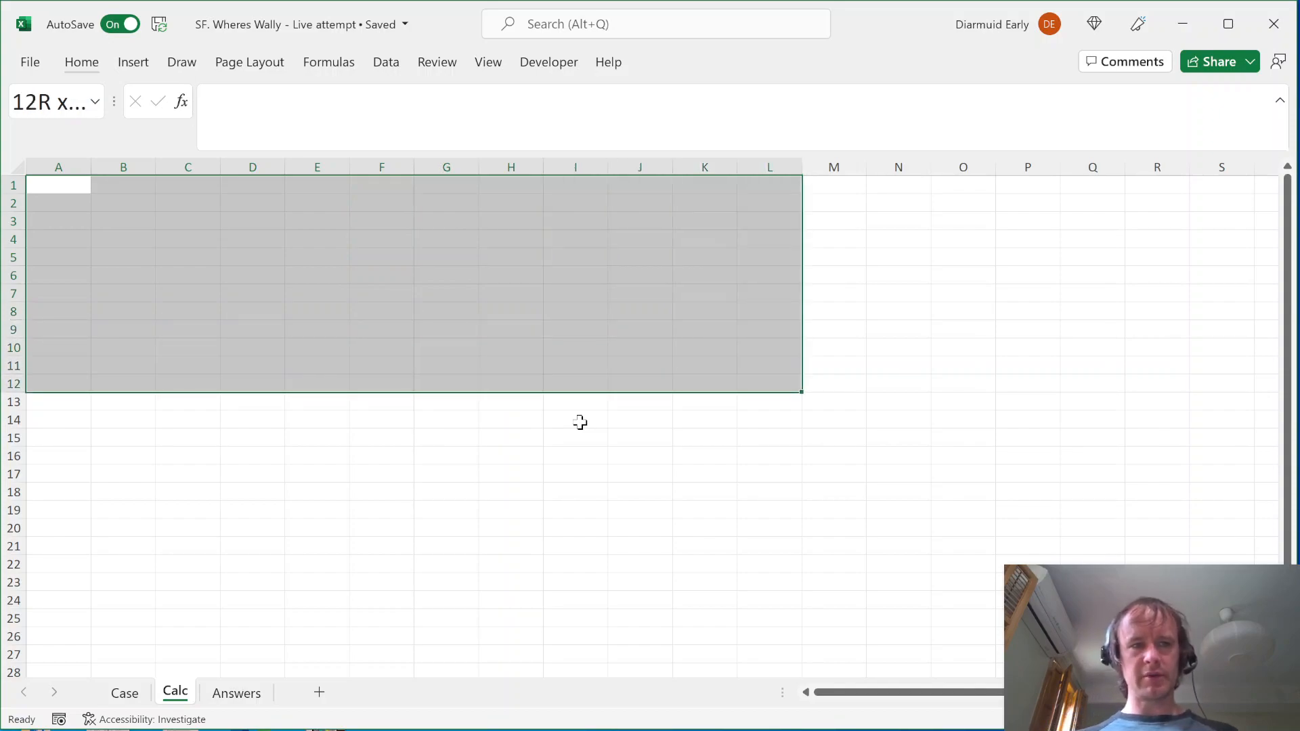
pyautogui.click(823, 398)
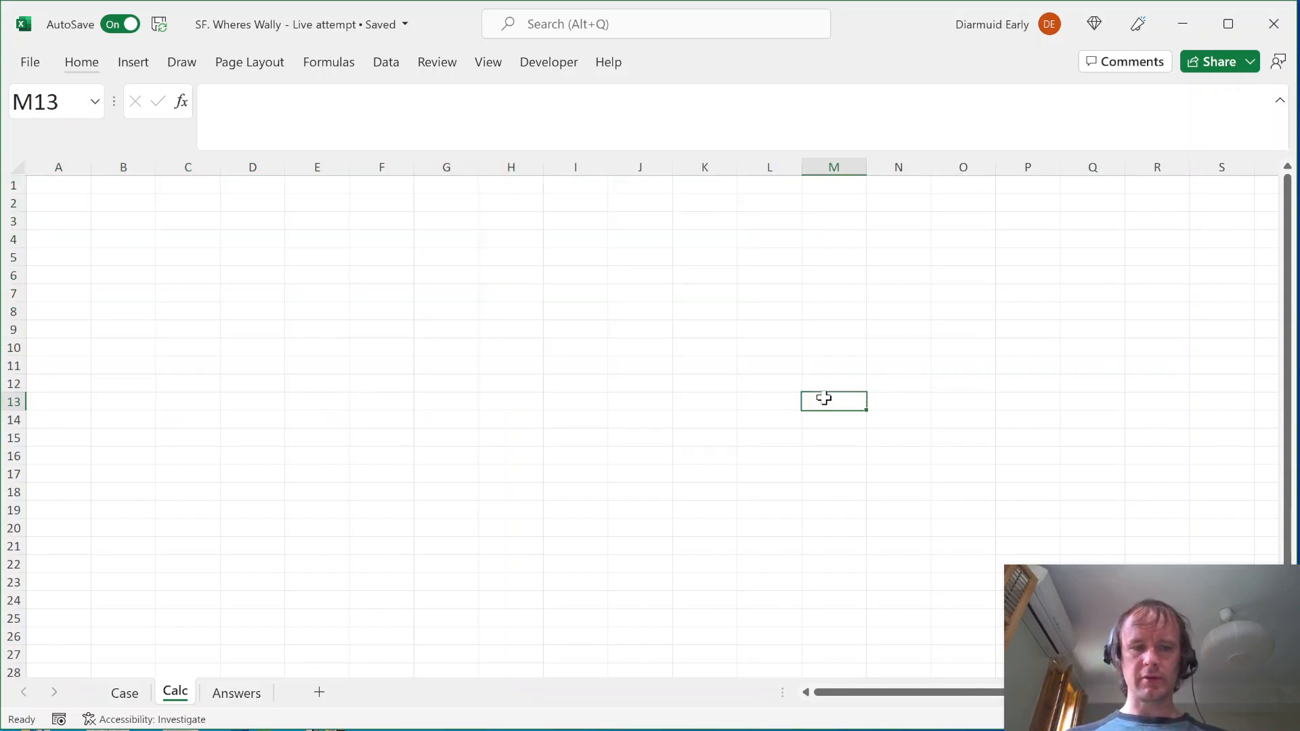
# Copy the maze range B13:U1012 from Case, apply its column widths at M13 on Calc, and fill the matching range with x
pyautogui.hotkey('ctrl', 'pageup')
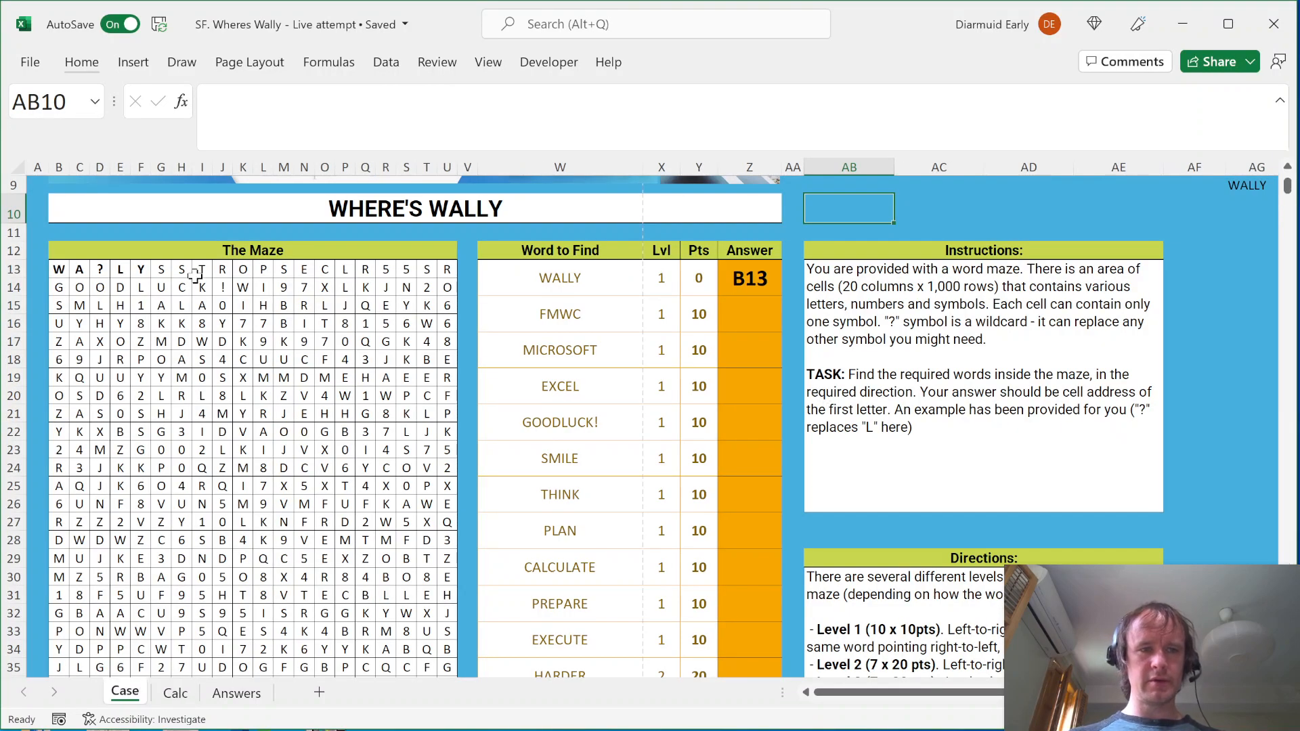
pyautogui.click(59, 269)
pyautogui.hotkey('ctrl', 'shift', 'Right')
pyautogui.hotkey('ctrl', 'shift', 'Down')
pyautogui.hotkey('ctrl', 'c')
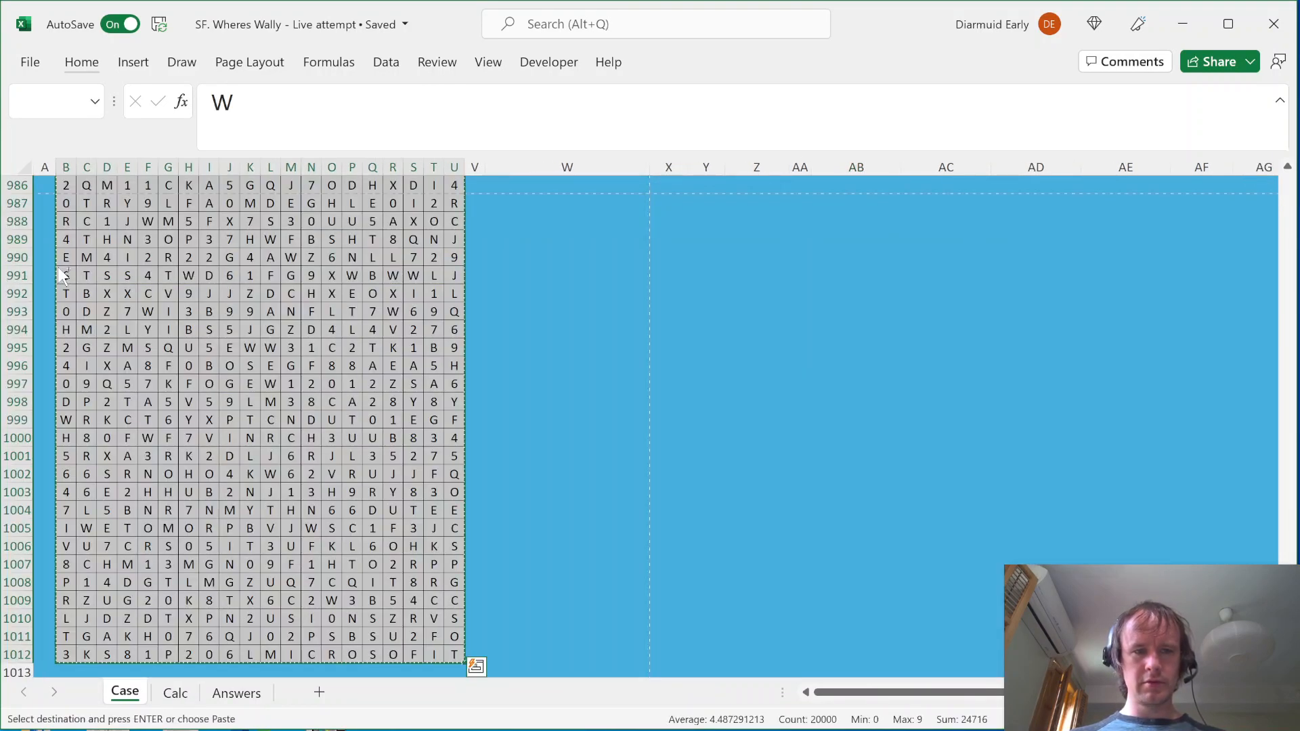
pyautogui.hotkey('ctrl', 'pagedown')
pyautogui.press('alt')
pyautogui.press('e')
pyautogui.press('s')
pyautogui.press('w')
pyautogui.press('Return')
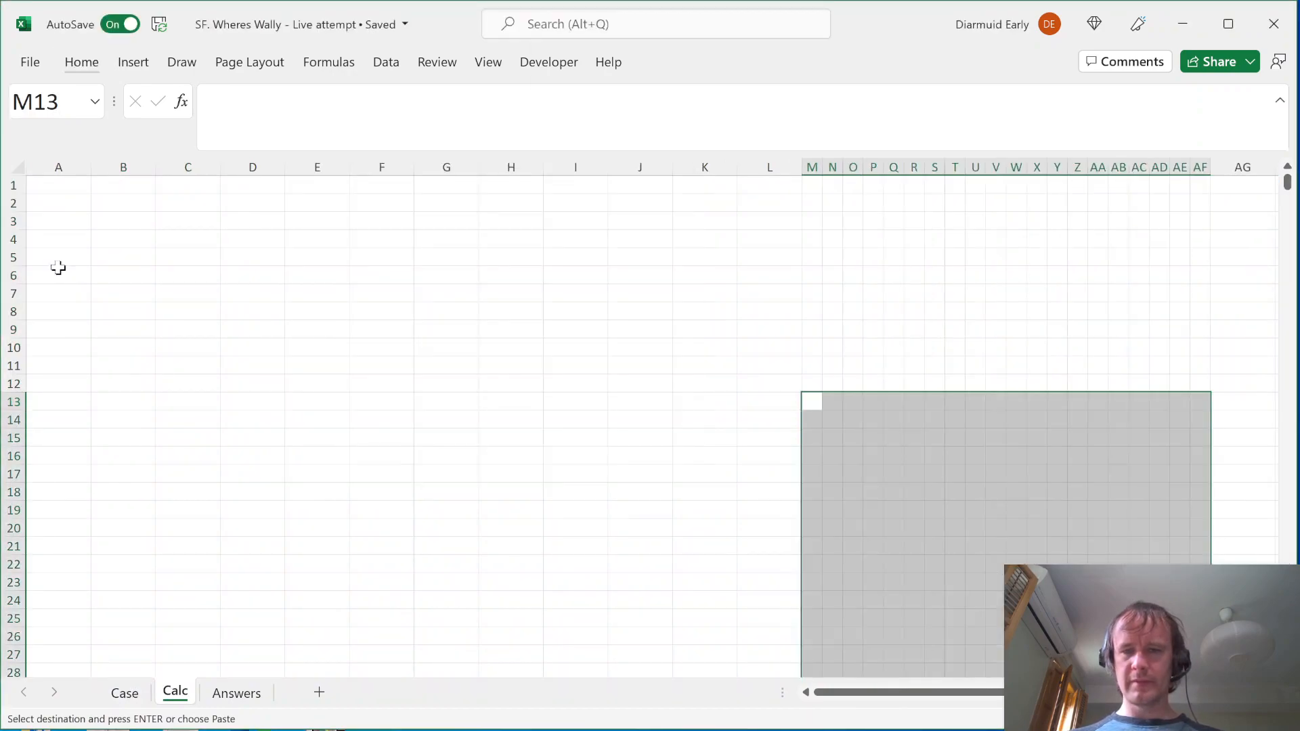
pyautogui.press('Return')
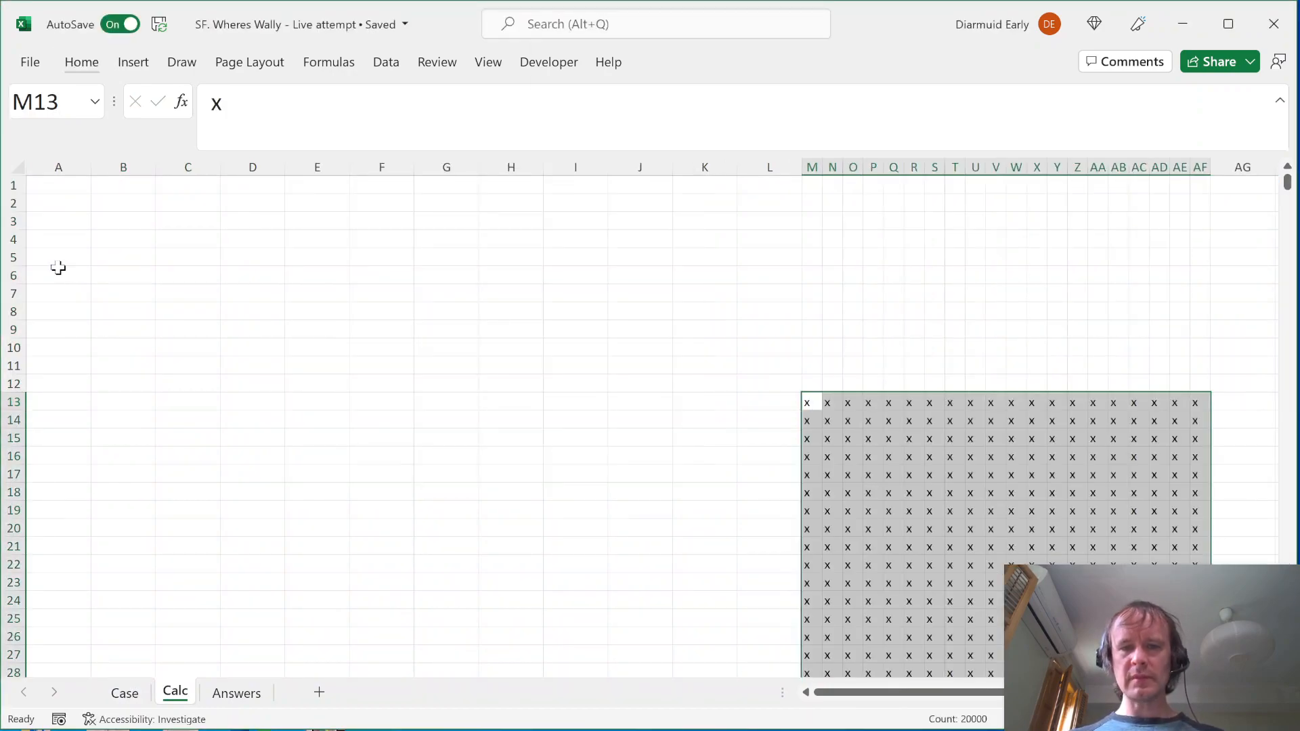
# Enter =Case!B13:U1012 in M13 of Calc to bring in the whole maze
pyautogui.write('=')
pyautogui.hotkey('ctrl', 'pageup')
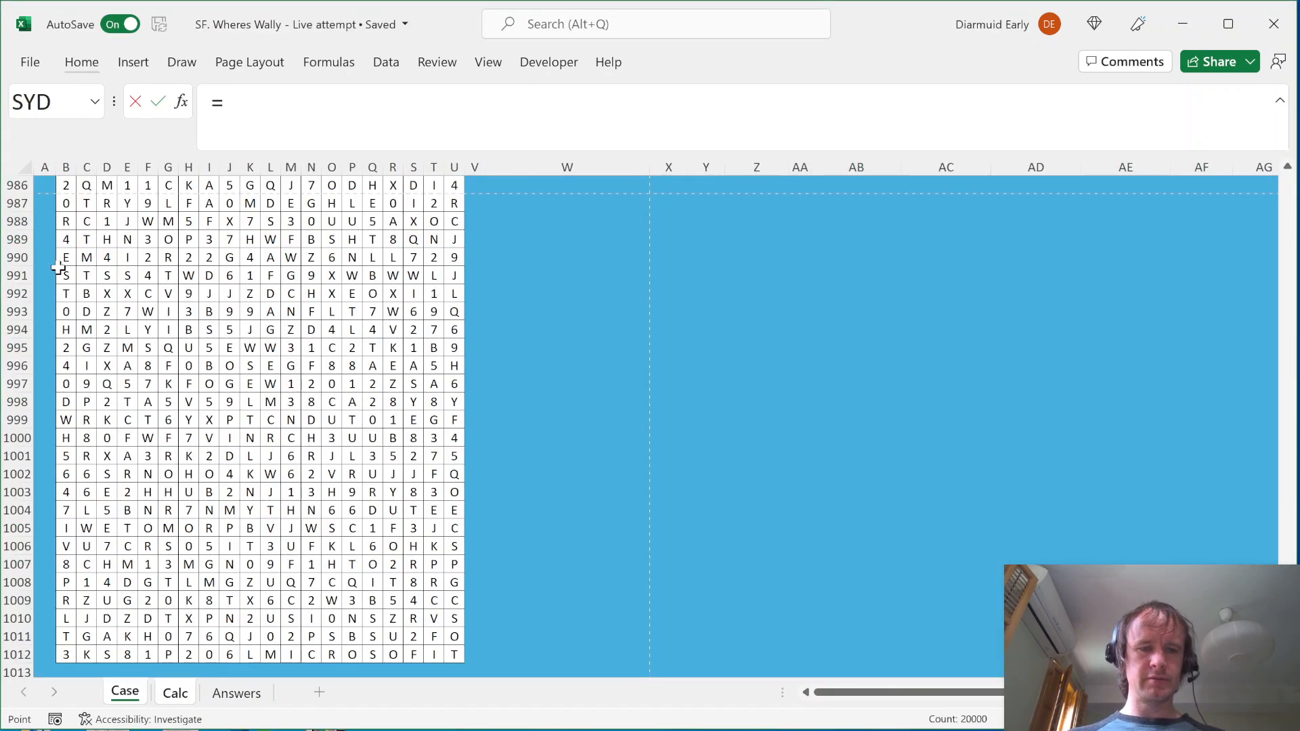
pyautogui.click(65, 209)
pyautogui.hotkey('ctrl', 'Up')
pyautogui.press('Down')
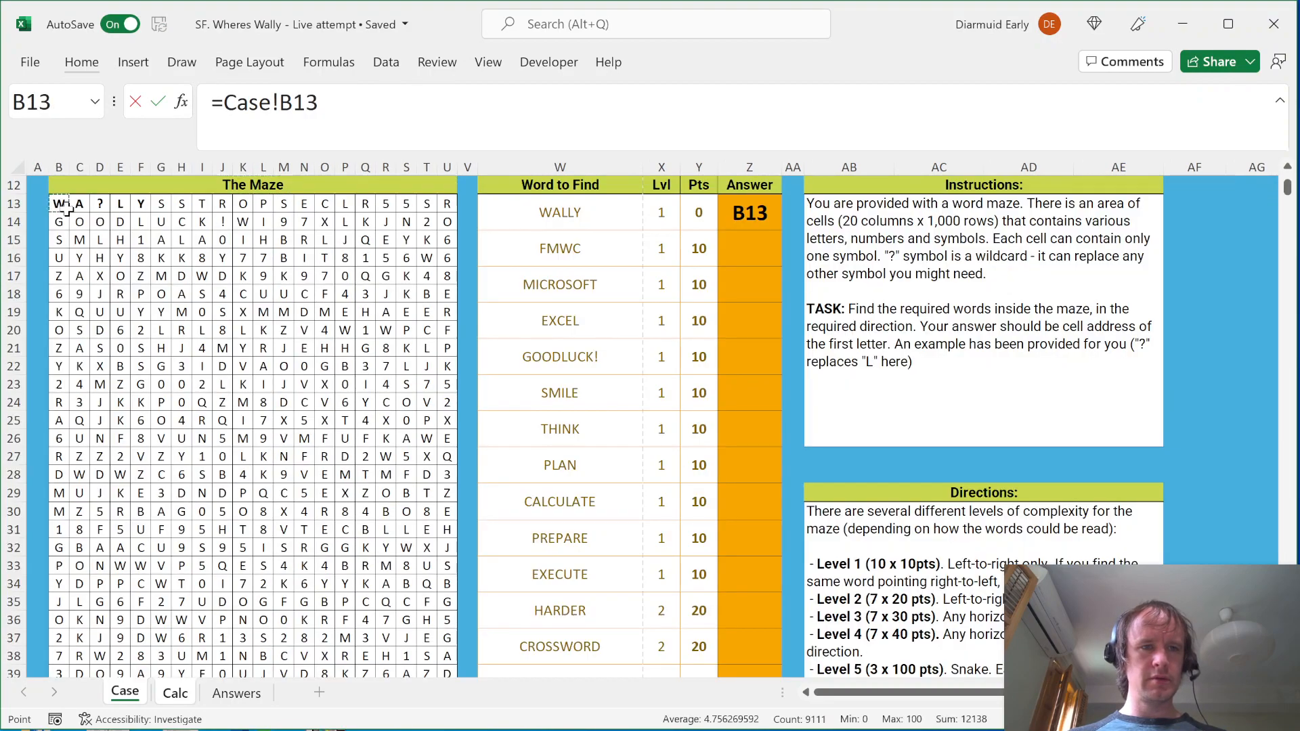
pyautogui.hotkey('ctrl', 'shift', 'Right')
pyautogui.hotkey('ctrl', 'shift', 'Down')
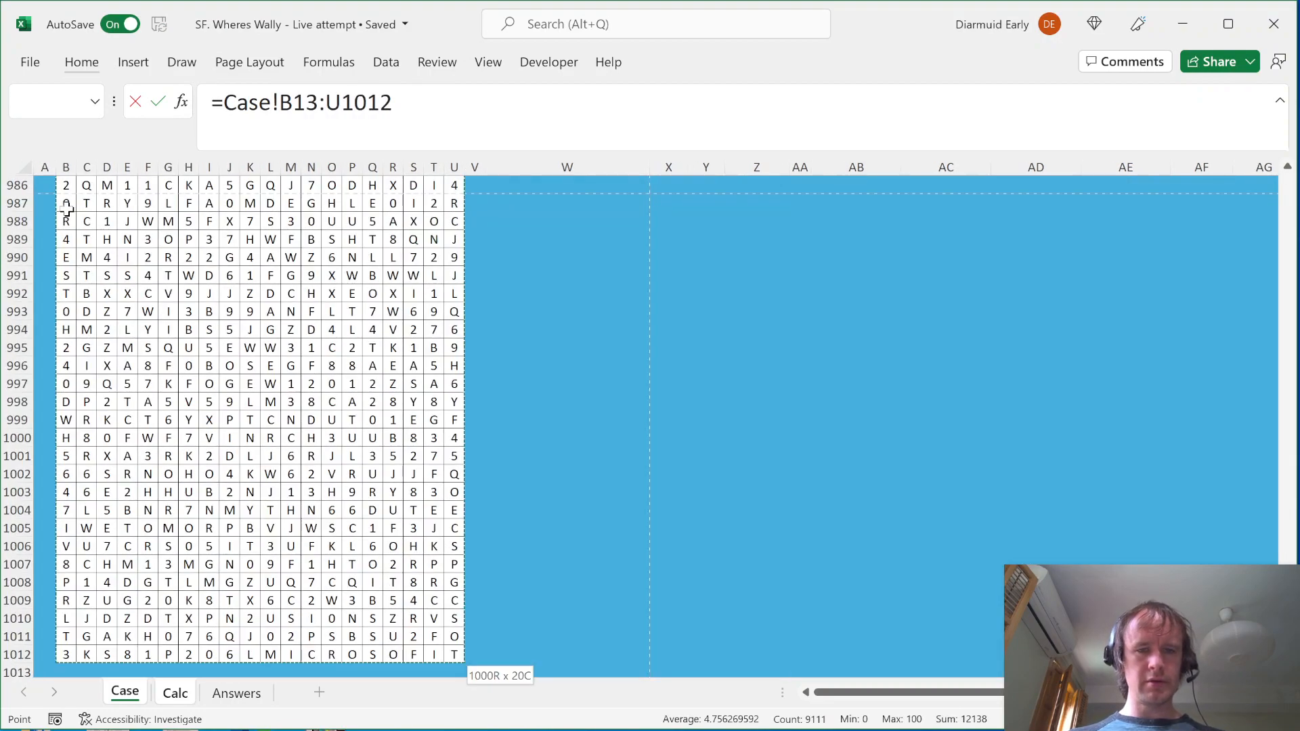
pyautogui.press('Return')
# Replace the linked maze on Calc with its static values
pyautogui.hotkey('ctrl', 'c')
pyautogui.hotkey('alt', 'e')
pyautogui.press('s')
pyautogui.press('v')
pyautogui.press('Return')
# Narrow columns A:L on Calc to the width of maze column M
pyautogui.hotkey('shift', 'BackSpace')
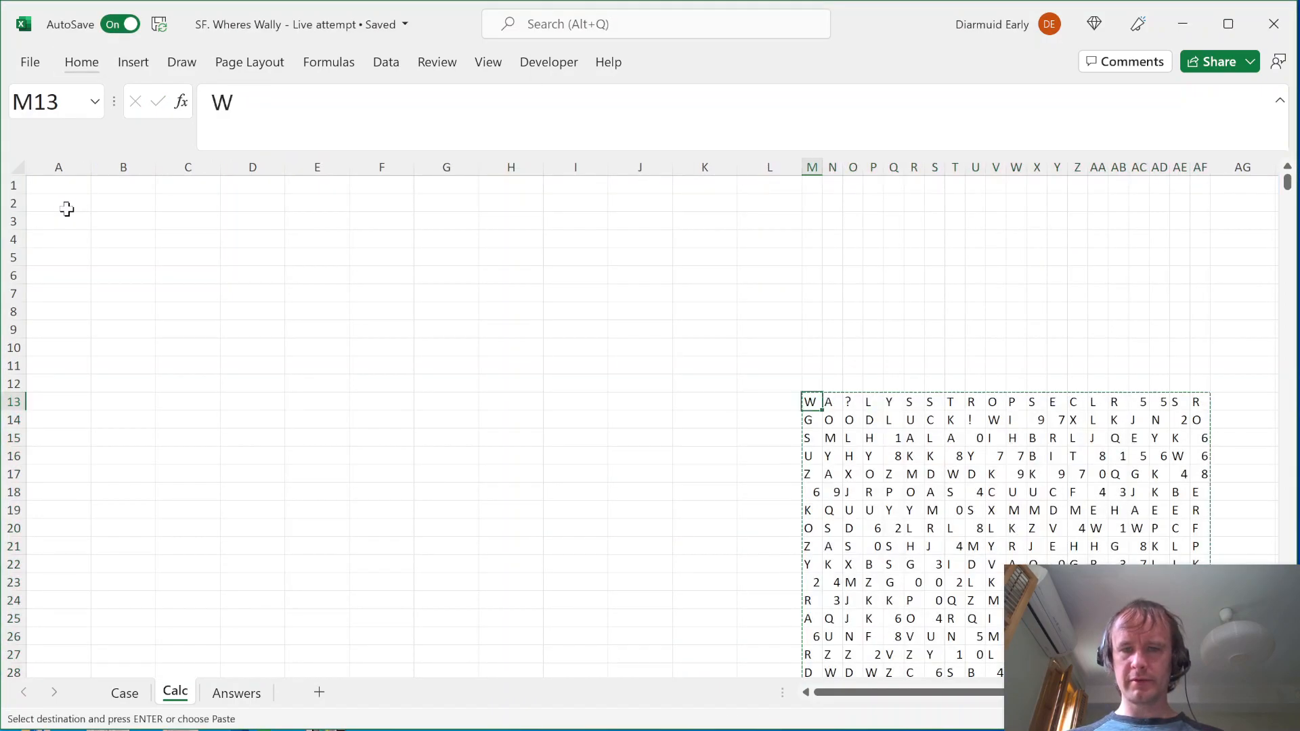
pyautogui.hotkey('shift', 'Home')
pyautogui.hotkey('alt', 'h')
pyautogui.press('o')
pyautogui.press('i')
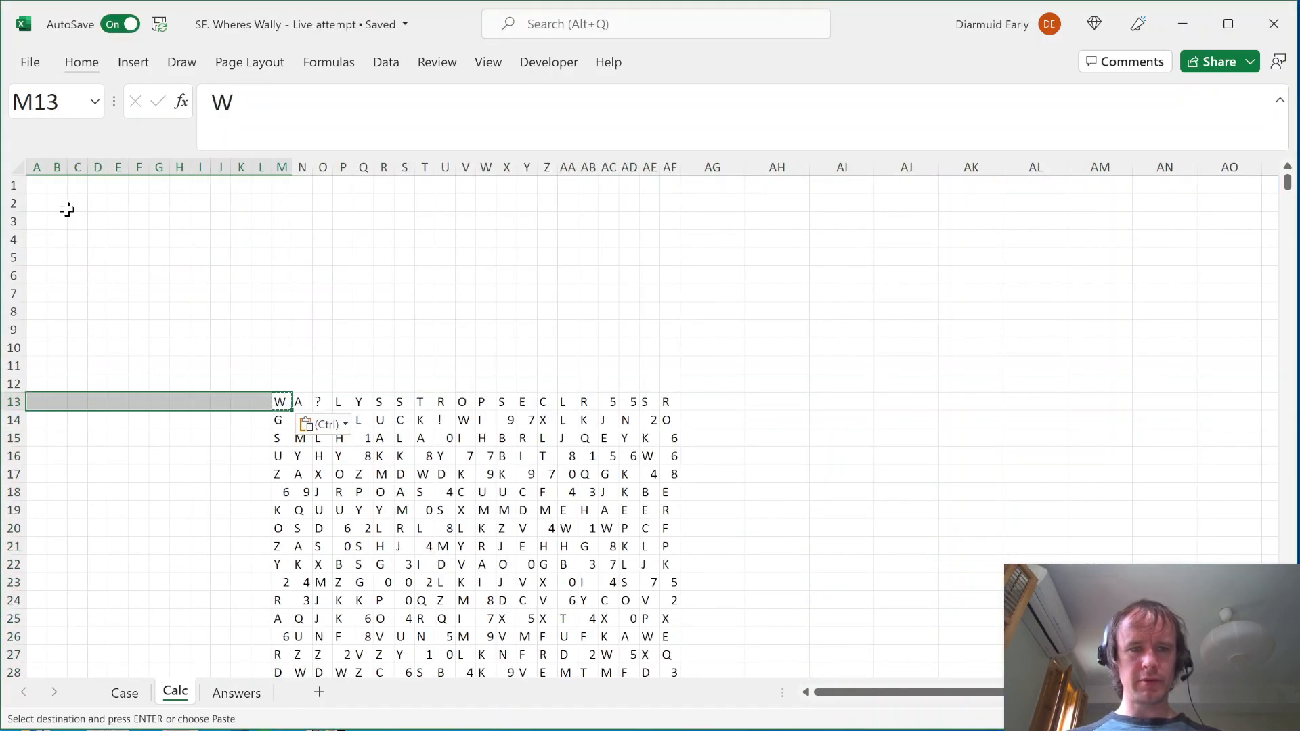
# Copy the column widths of A:L to columns AG:AR, directly after the maze on Calc
pyautogui.press('Left')
pyautogui.hotkey('shift', 'Home')
pyautogui.hotkey('ctrl', 'c')
pyautogui.hotkey('ctrl', 'Right')
pyautogui.press('Right')
pyautogui.hotkey('alt', 'e')
pyautogui.press('s')
pyautogui.press('w')
pyautogui.press('Return')
# Examine the block A1:Y26 surrounding the maze's first cell M13 on Calc
pyautogui.press('Right')
pyautogui.press('Right')
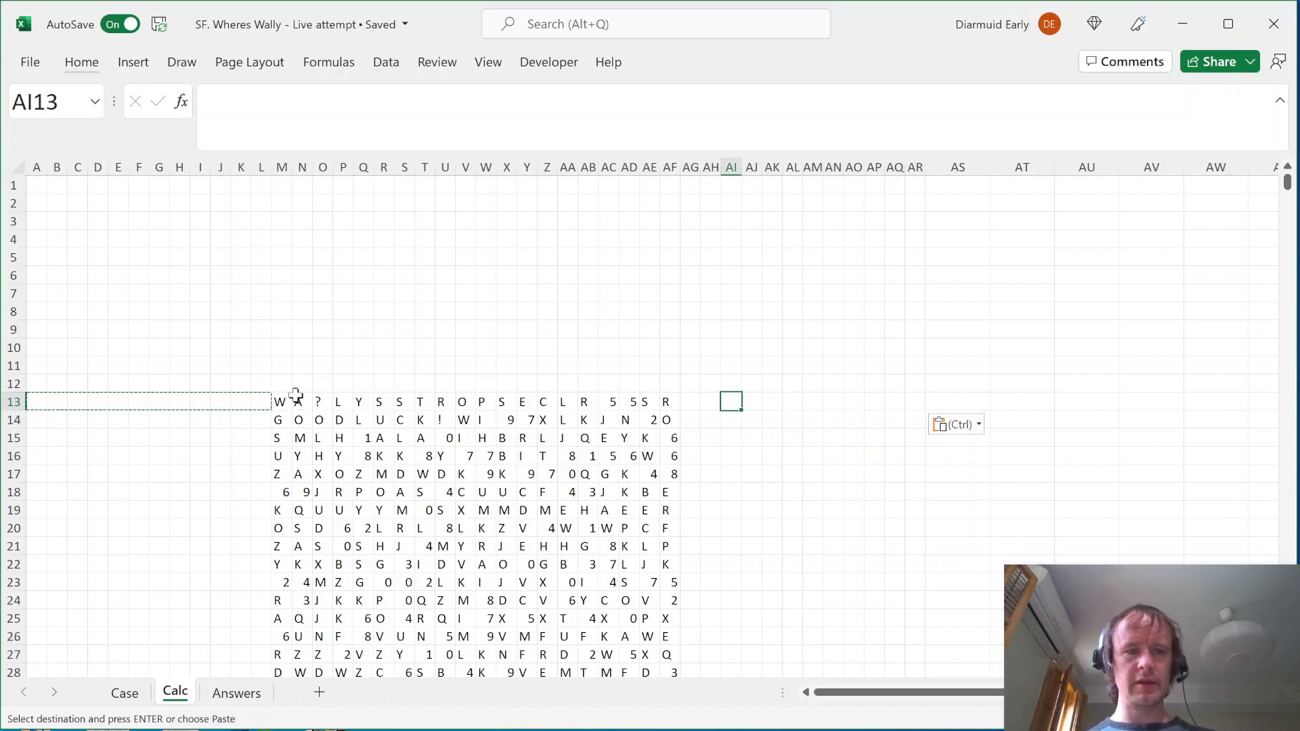
pyautogui.moveTo(32, 183); pyautogui.dragTo(520, 636)
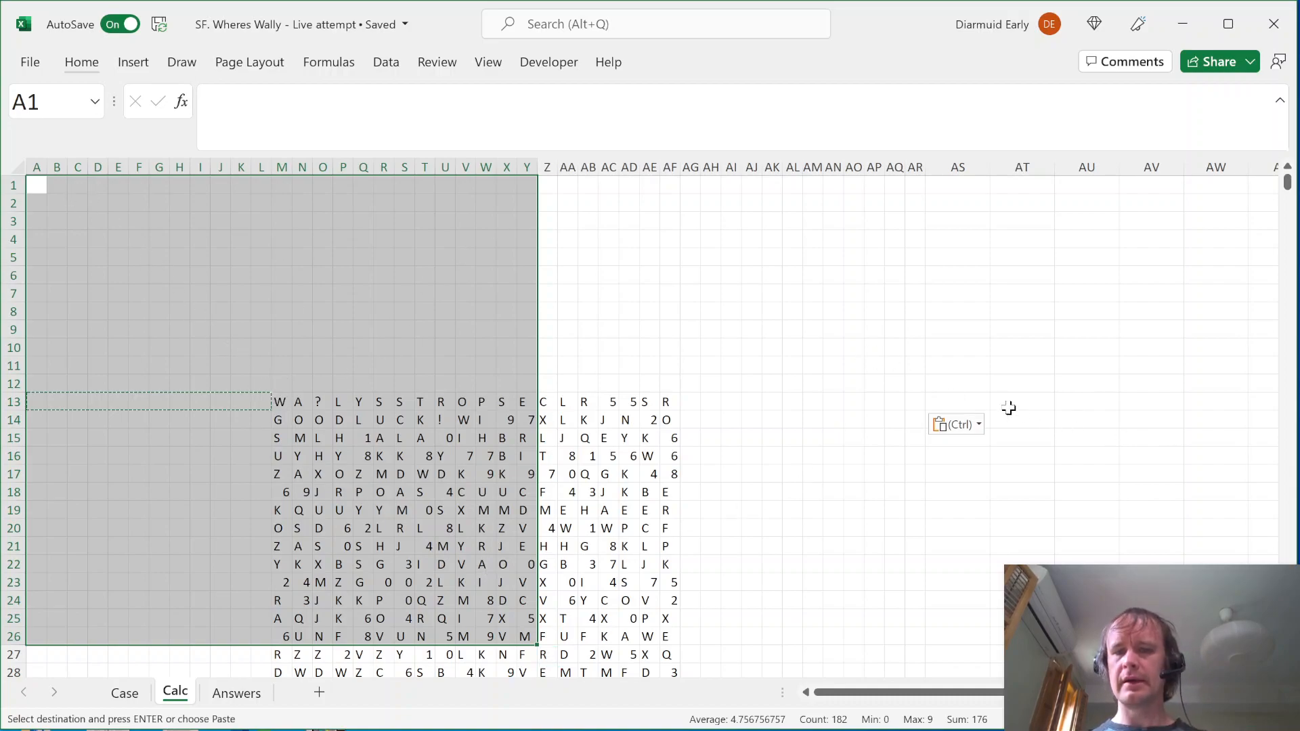
# Start an INDEX formula in AS13 on Calc with A1:Y25 as its array
pyautogui.click(966, 403)
pyautogui.press('Right')
pyautogui.press('Left')
pyautogui.write('=ind')
pyautogui.press('Tab')
pyautogui.hotkey('ctrl', 'Left')
pyautogui.press('Home')
pyautogui.hotkey('ctrl', 'Home')
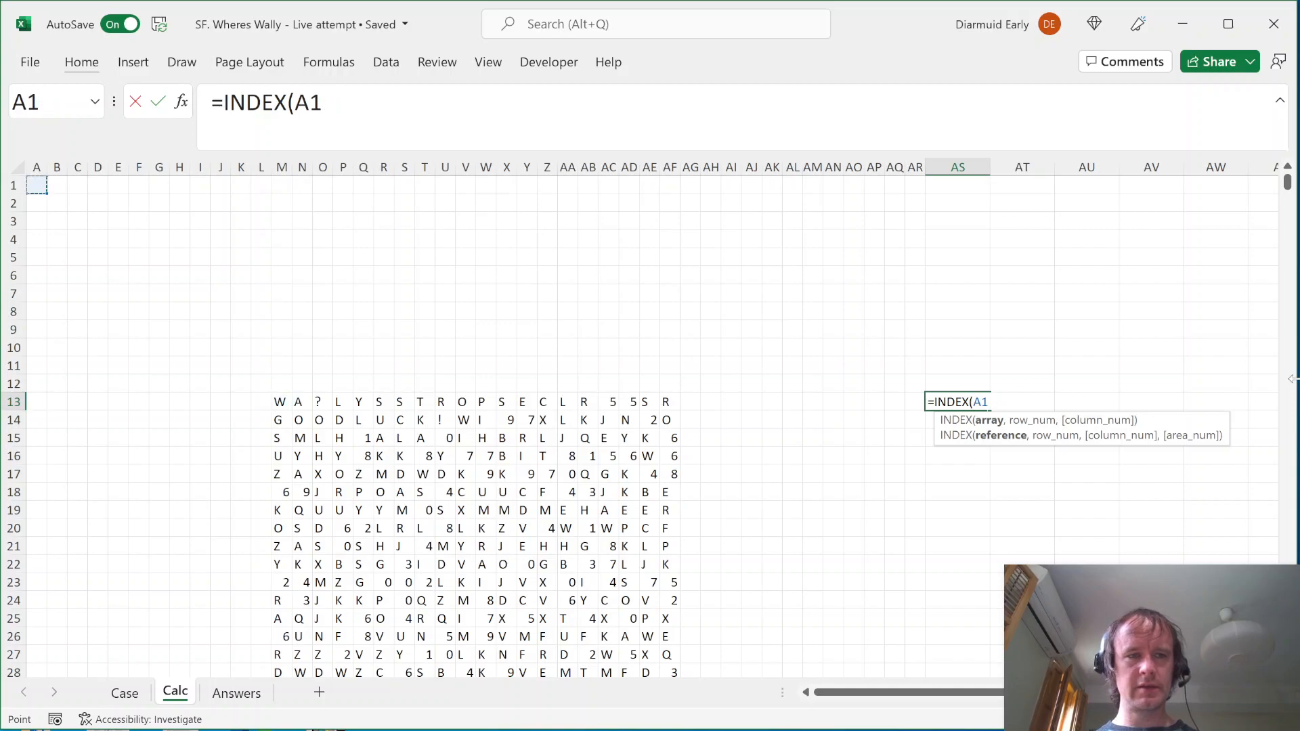
pyautogui.hotkey('shift', 'Down')
pyautogui.hotkey('shift', 'Right')
pyautogui.hotkey('shift', 'Down')
pyautogui.hotkey('shift', 'Right')
pyautogui.hotkey('shift', 'Down')
pyautogui.hotkey('shift', 'Right')
pyautogui.hotkey('shift', 'Down')
pyautogui.hotkey('shift', 'Right')
pyautogui.hotkey('shift', 'Down')
pyautogui.hotkey('shift', 'Right')
pyautogui.hotkey('shift', 'Down')
pyautogui.hotkey('shift', 'Right')
pyautogui.hotkey('shift', 'Down')
pyautogui.hotkey('shift', 'Right')
pyautogui.hotkey('shift', 'Down')
pyautogui.hotkey('shift', 'Right')
pyautogui.hotkey('shift', 'Down')
pyautogui.hotkey('shift', 'Right')
pyautogui.hotkey('shift', 'Down')
pyautogui.hotkey('shift', 'Right')
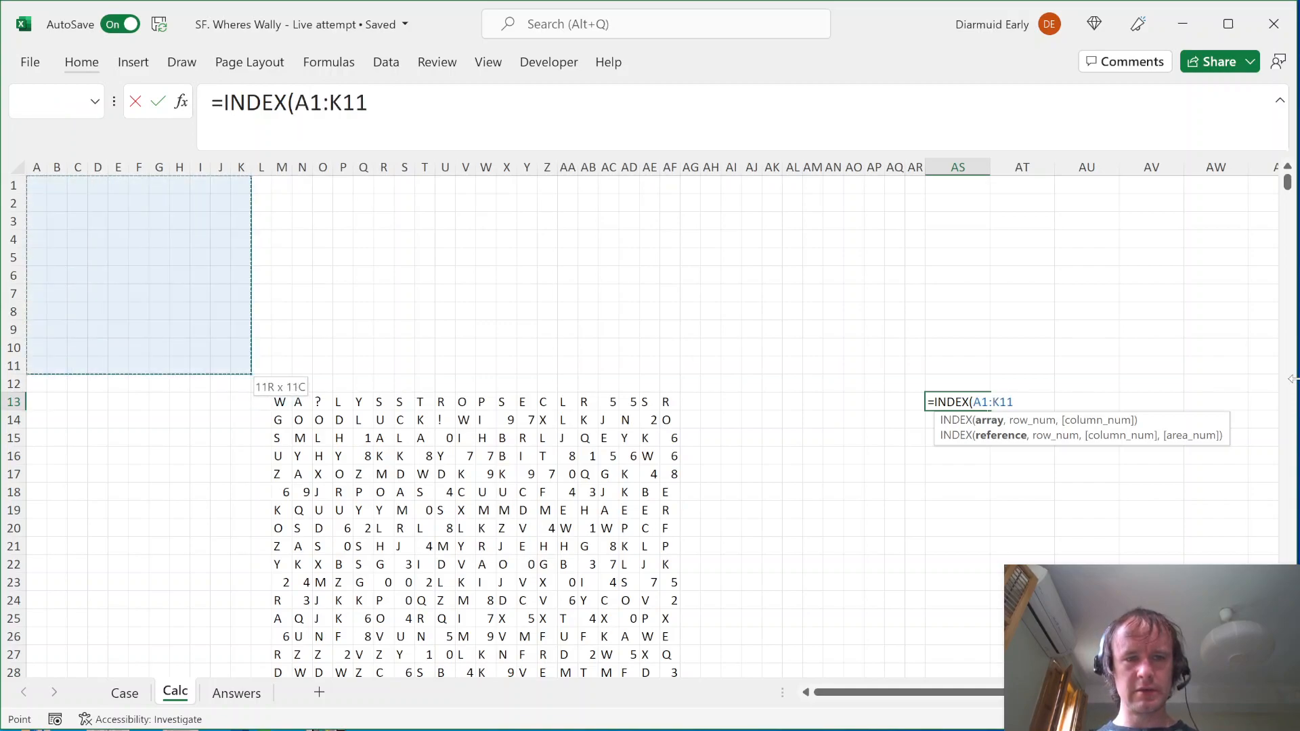
pyautogui.hotkey('shift', 'Down')
pyautogui.hotkey('shift', 'Right')
pyautogui.hotkey('shift', 'Down')
pyautogui.hotkey('shift', 'Right')
pyautogui.hotkey('shift', 'Down')
pyautogui.hotkey('shift', 'Right')
pyautogui.hotkey('shift', 'Down')
pyautogui.hotkey('shift', 'Right')
pyautogui.hotkey('shift', 'Down')
pyautogui.hotkey('shift', 'Right')
pyautogui.hotkey('shift', 'Down')
pyautogui.hotkey('shift', 'Right')
pyautogui.hotkey('shift', 'Down')
pyautogui.hotkey('shift', 'Right')
pyautogui.hotkey('shift', 'Down')
pyautogui.hotkey('shift', 'Right')
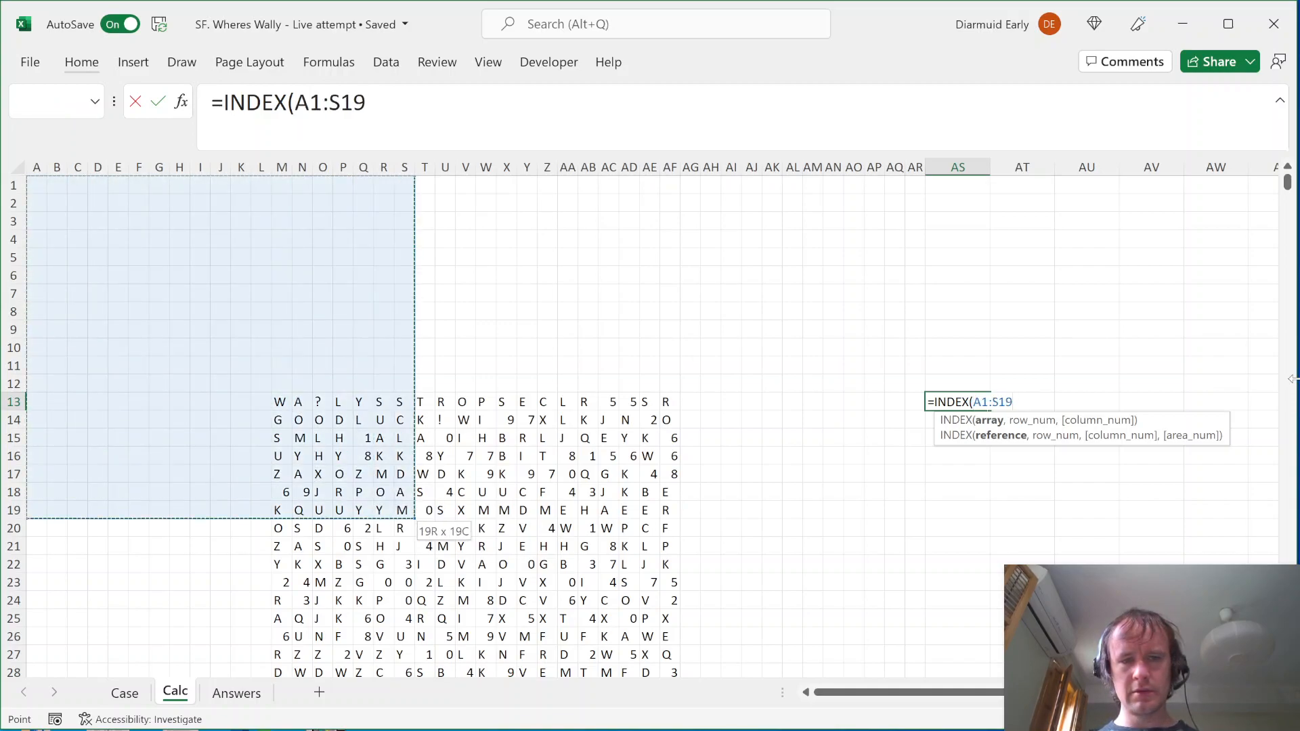
pyautogui.hotkey('shift', 'Down')
pyautogui.hotkey('shift', 'Right')
pyautogui.hotkey('shift', 'Down')
pyautogui.hotkey('shift', 'Right')
pyautogui.hotkey('shift', 'Down')
pyautogui.hotkey('shift', 'Right')
pyautogui.hotkey('shift', 'Down')
pyautogui.hotkey('shift', 'Right')
pyautogui.hotkey('shift', 'Down')
pyautogui.hotkey('shift', 'Right')
pyautogui.hotkey('shift', 'Down')
pyautogui.hotkey('shift', 'Right')
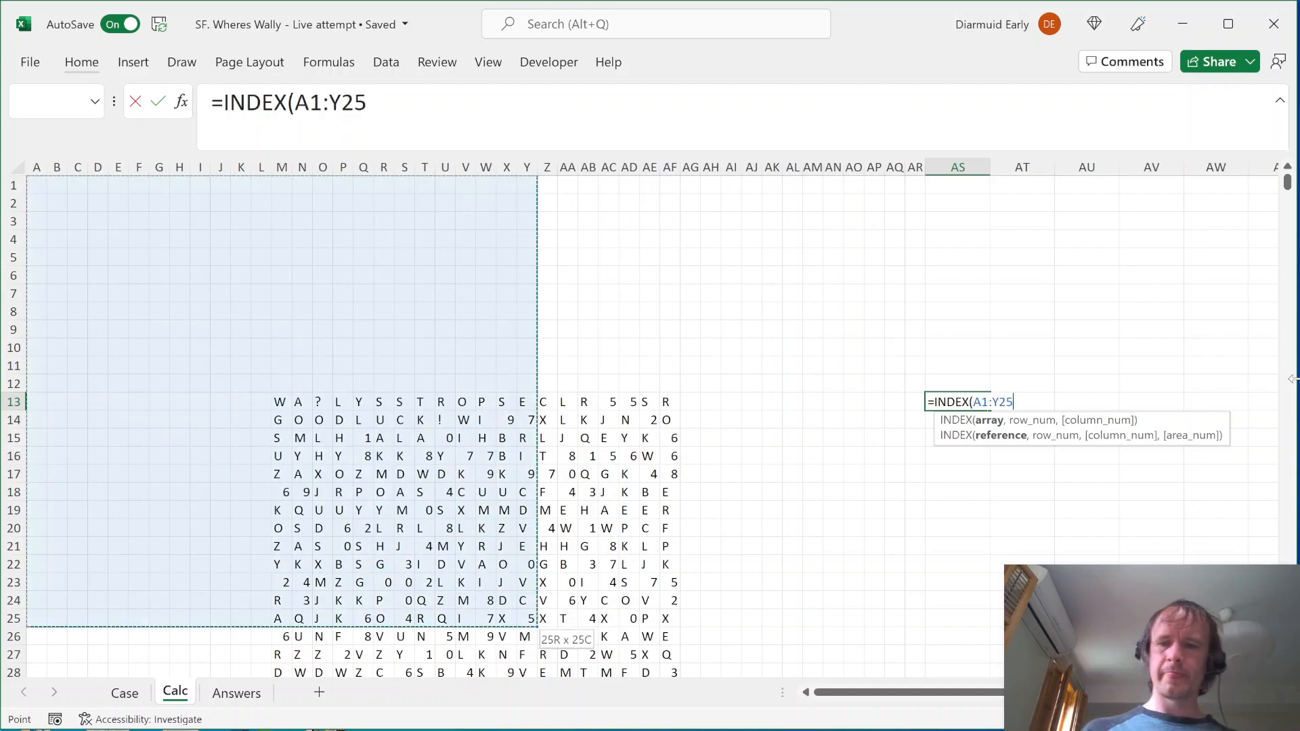
pyautogui.write(',')
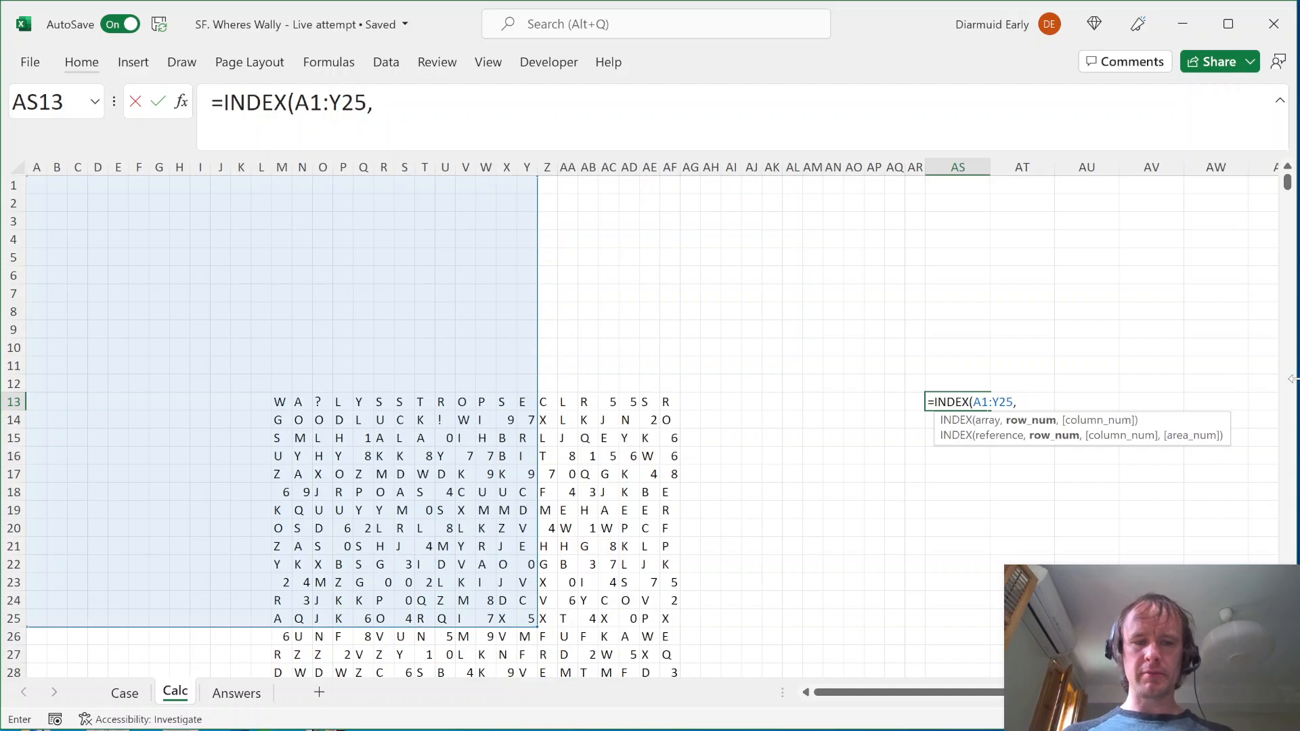
# Set the INDEX row number to 13 plus the spilled Row off list, Case!$AL$21#
pyautogui.hotkey('ctrl', 'pageup')
pyautogui.hotkey('alt', 'pagedown')
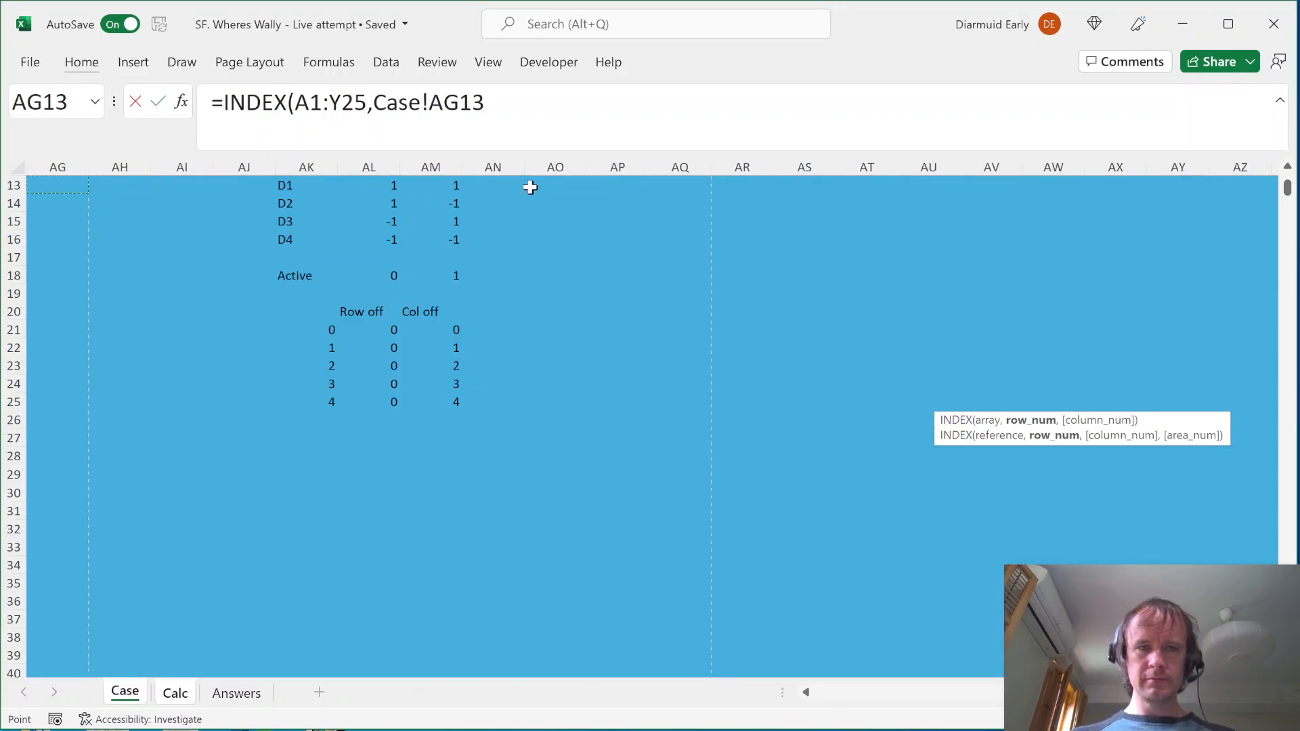
pyautogui.moveTo(373, 102); pyautogui.dragTo(485, 102)
pyautogui.press('BackSpace')
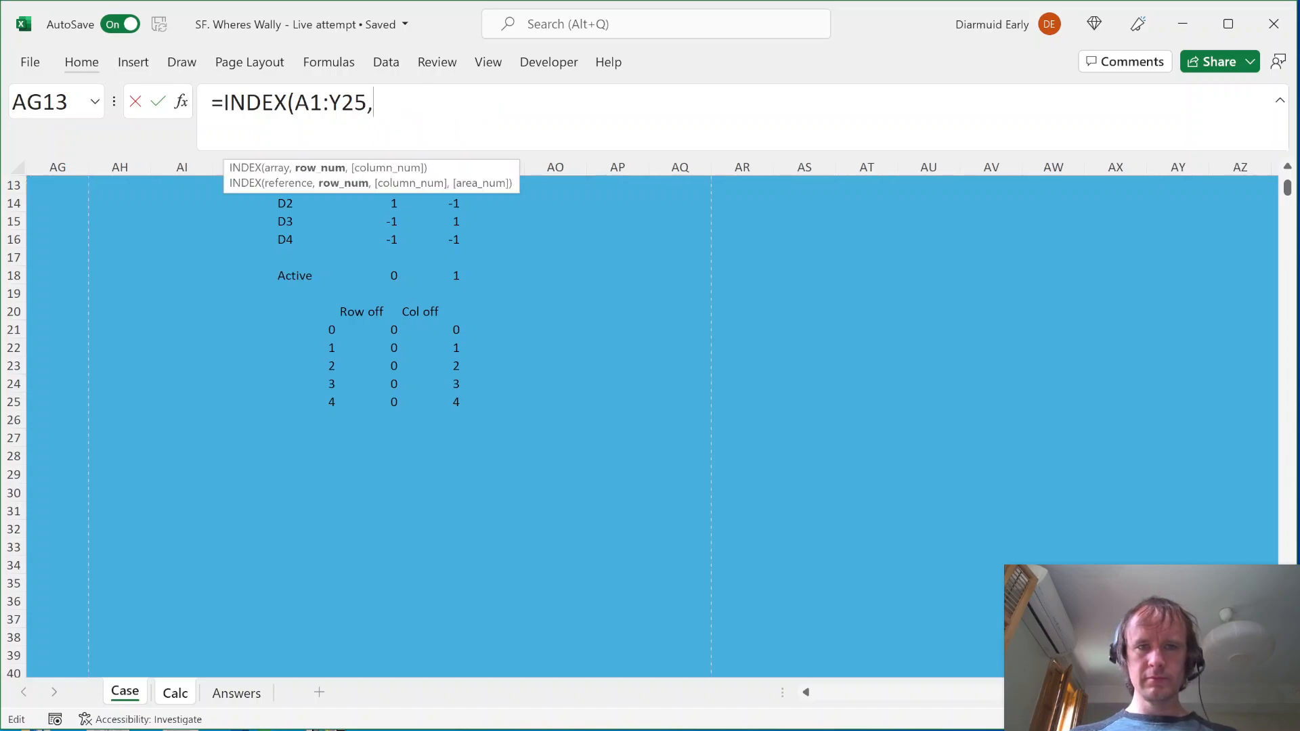
pyautogui.write('13+')
pyautogui.click(383, 331)
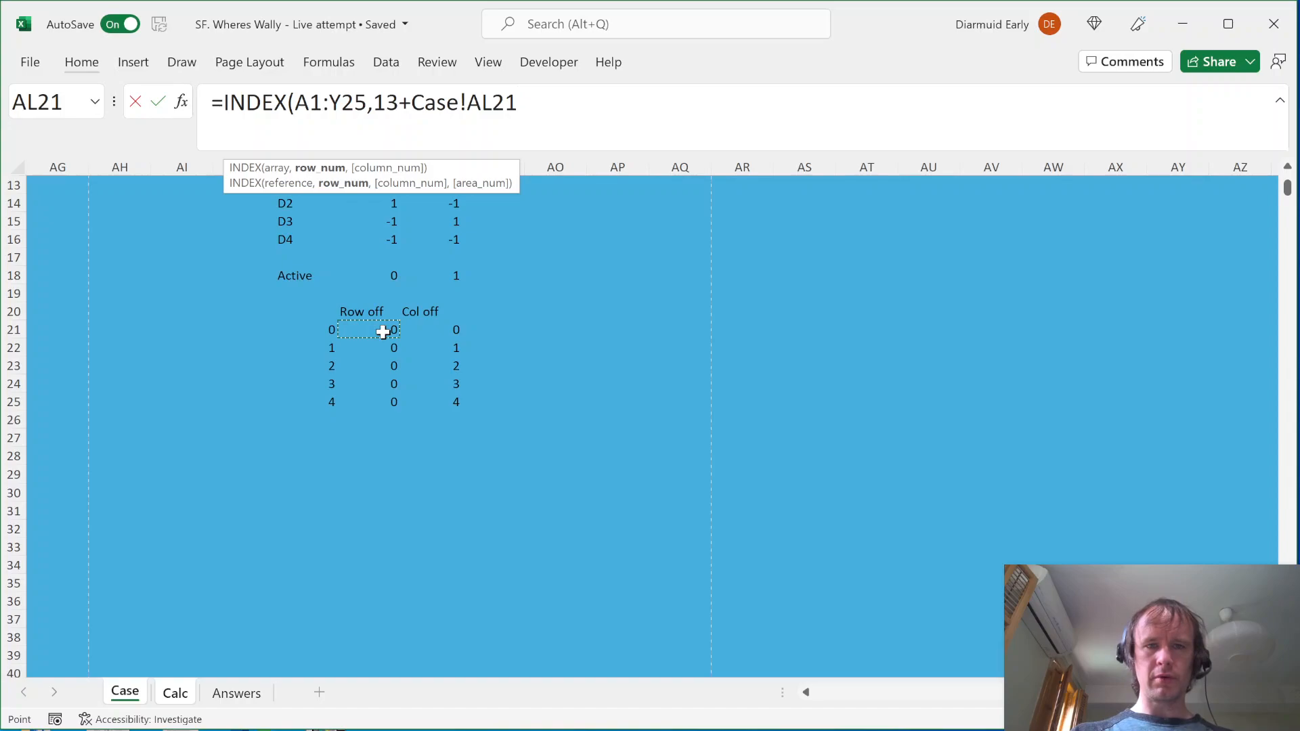
pyautogui.press('F4')
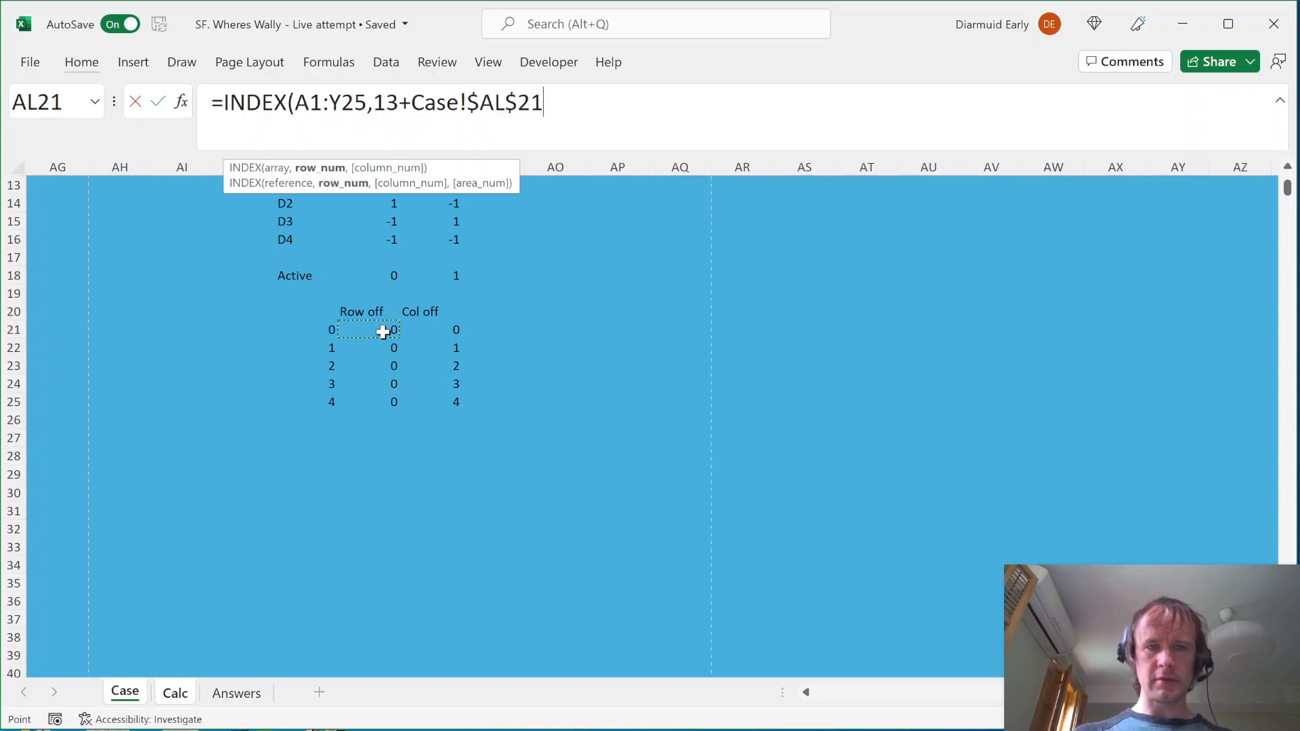
pyautogui.write('#')
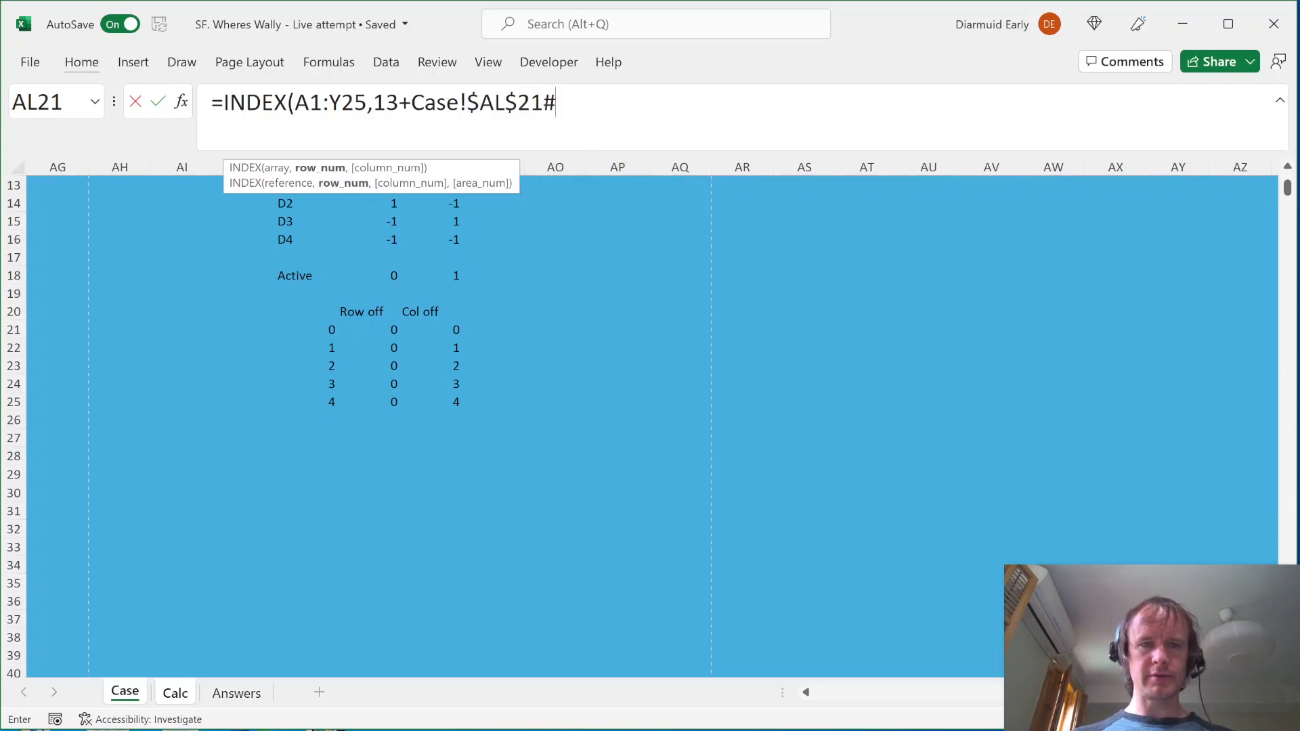
# Set the column number to 13 plus the spilled Col off list, Case!$AM$21#, and enter the formula in AS13
pyautogui.write(',13')
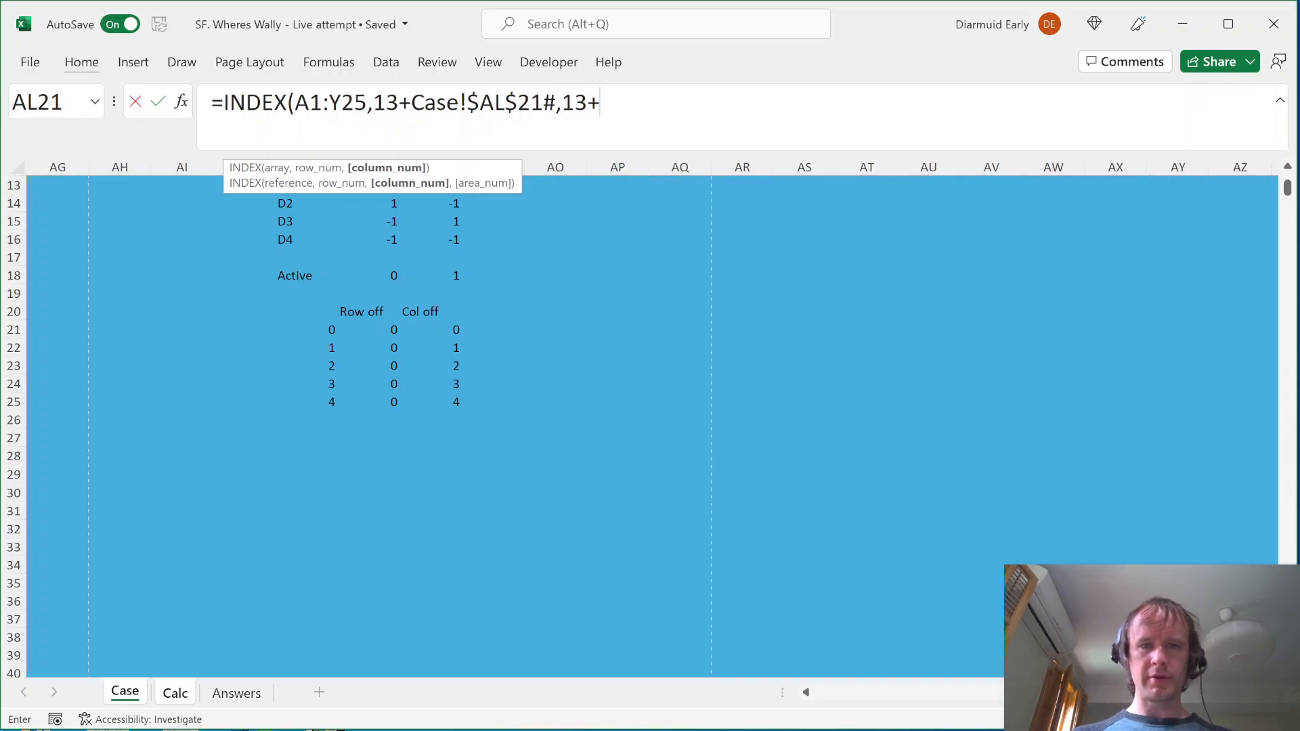
pyautogui.write('+')
pyautogui.click(436, 330)
pyautogui.press('F4')
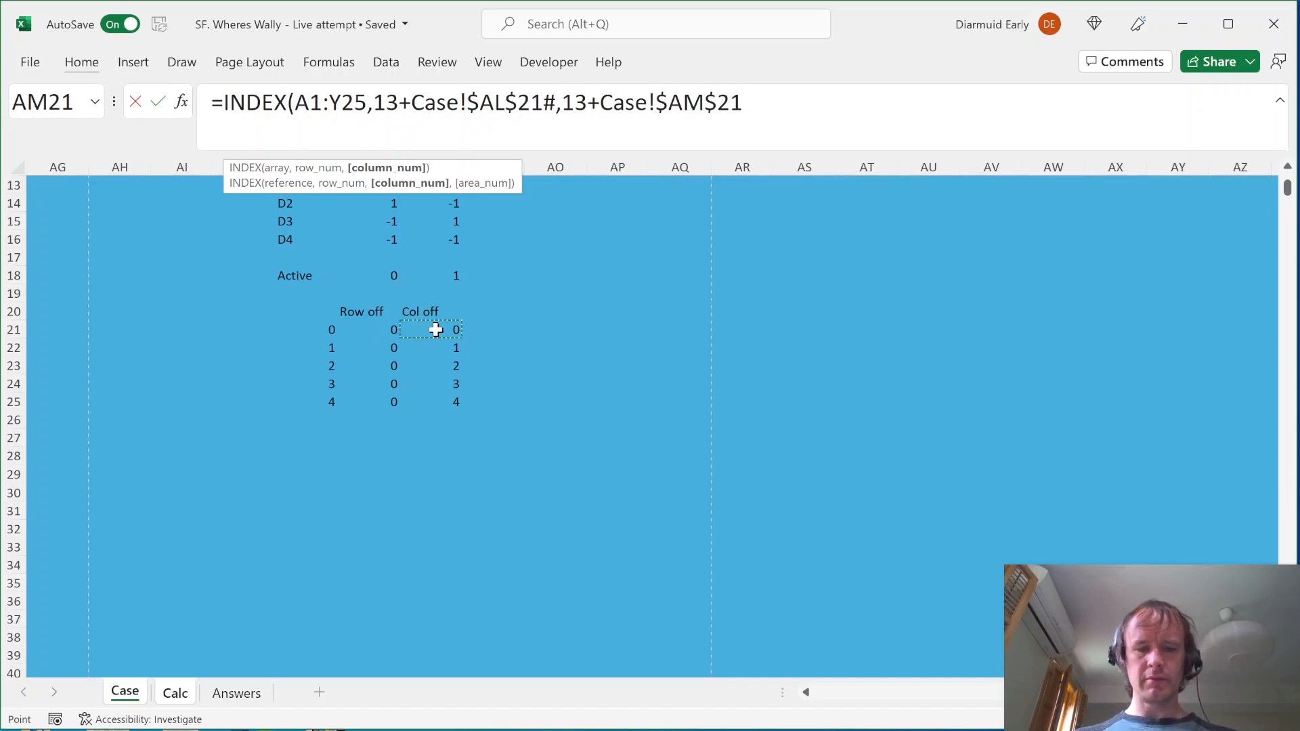
pyautogui.write('#)')
pyautogui.press('Return')
pyautogui.press('Up')
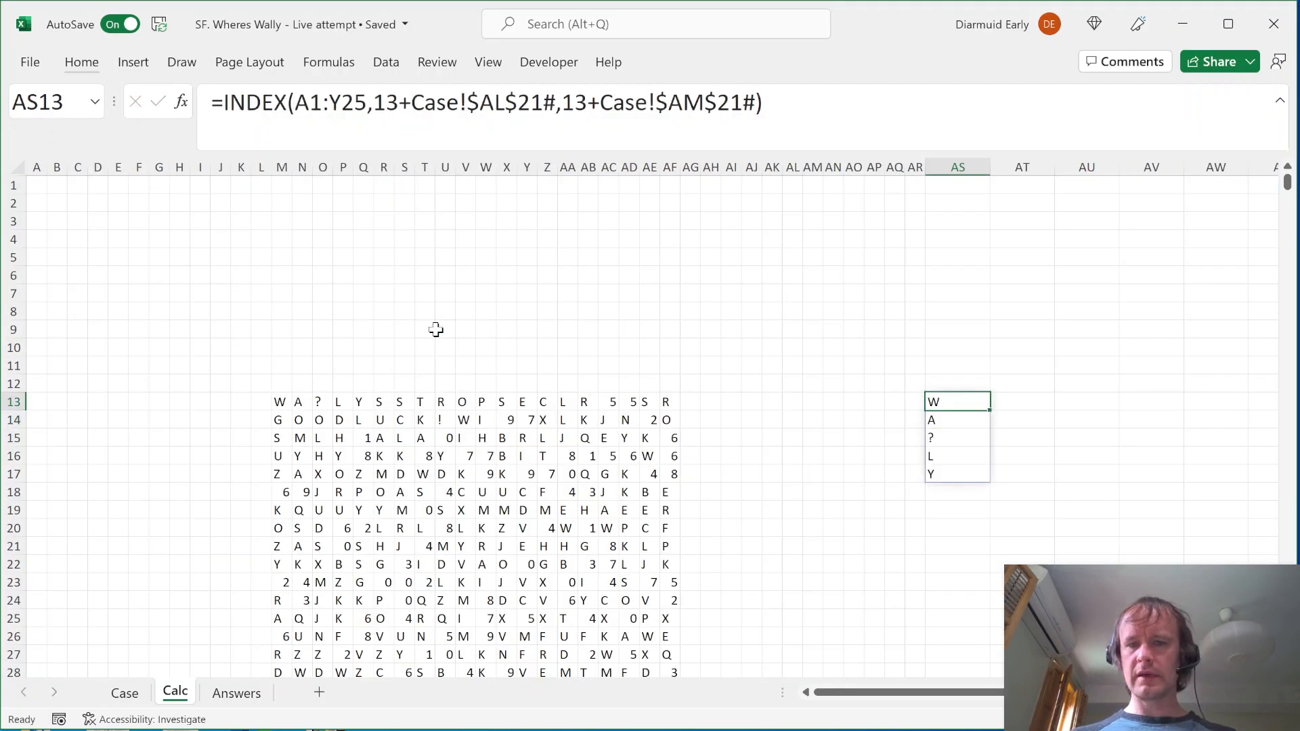
# Wrap the INDEX formula in AS13 in CONCAT to join the letters into one word
pyautogui.hotkey('ctrl', 'shift', 'Down')
pyautogui.press('F2')
pyautogui.press('Home')
pyautogui.press('Right')
pyautogui.write('CONCAT(')
pyautogui.press('Tab')
pyautogui.press('End')
pyautogui.write(')')
pyautogui.press('Return')
pyautogui.press('Up')
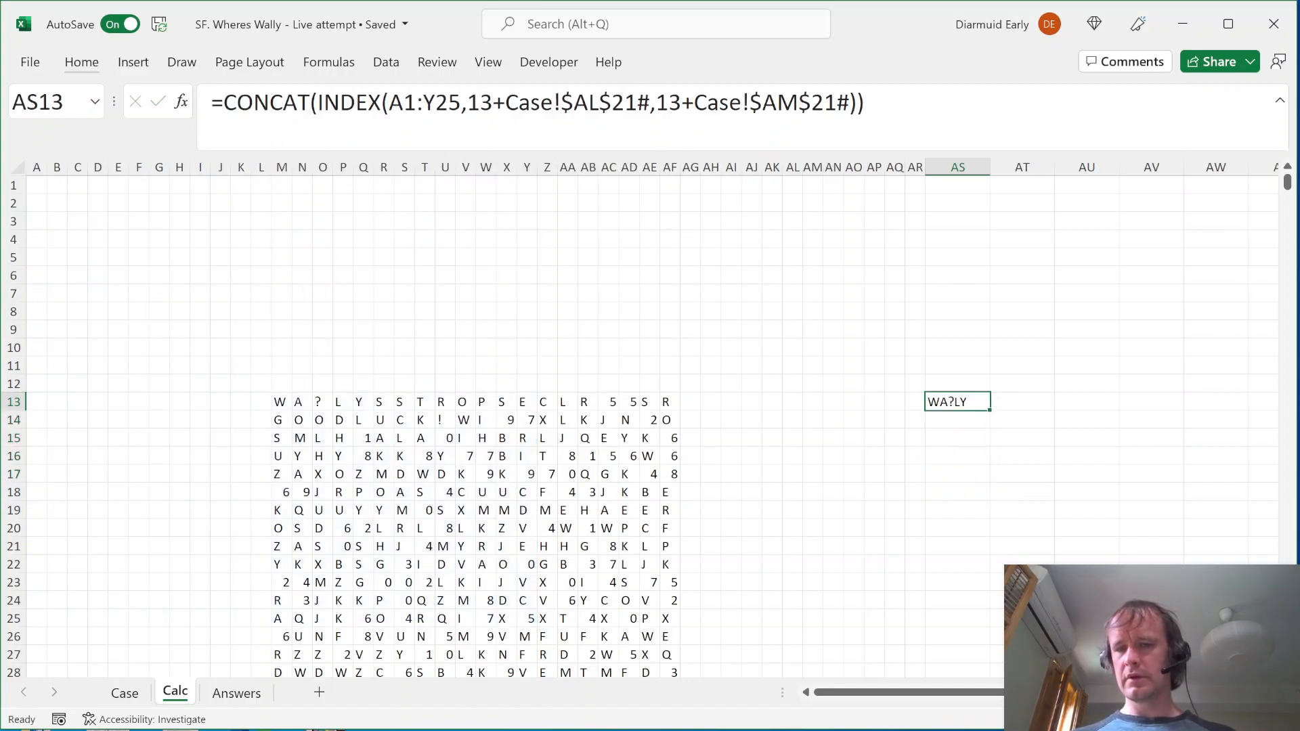
# Copy the maze's column widths to the equally sized block starting at AS13 on Calc
pyautogui.hotkey('ctrl', 'Left')
pyautogui.hotkey('ctrl', 'Left')
pyautogui.hotkey('ctrl', 'shift', 'Right')
pyautogui.hotkey('ctrl', 'shift', 'Down')
pyautogui.hotkey('ctrl', 'c')
pyautogui.hotkey('ctrl', 'Right')
pyautogui.hotkey('ctrl', 'Right')
pyautogui.hotkey('ctrl', 'alt', 'v')
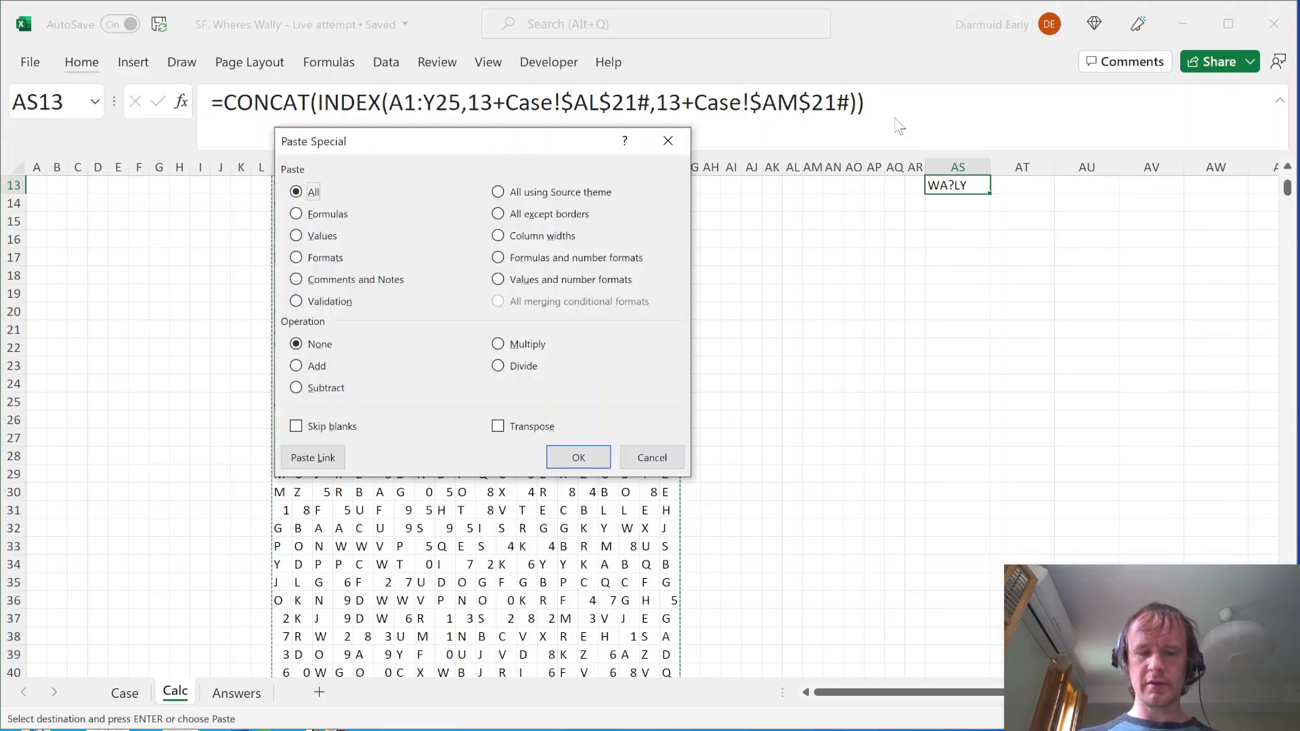
pyautogui.press('w')
pyautogui.press('Return')
# Fill the AS13 CONCAT formula down and across the block AS13:BL1012
pyautogui.hotkey('ctrl', 'd')
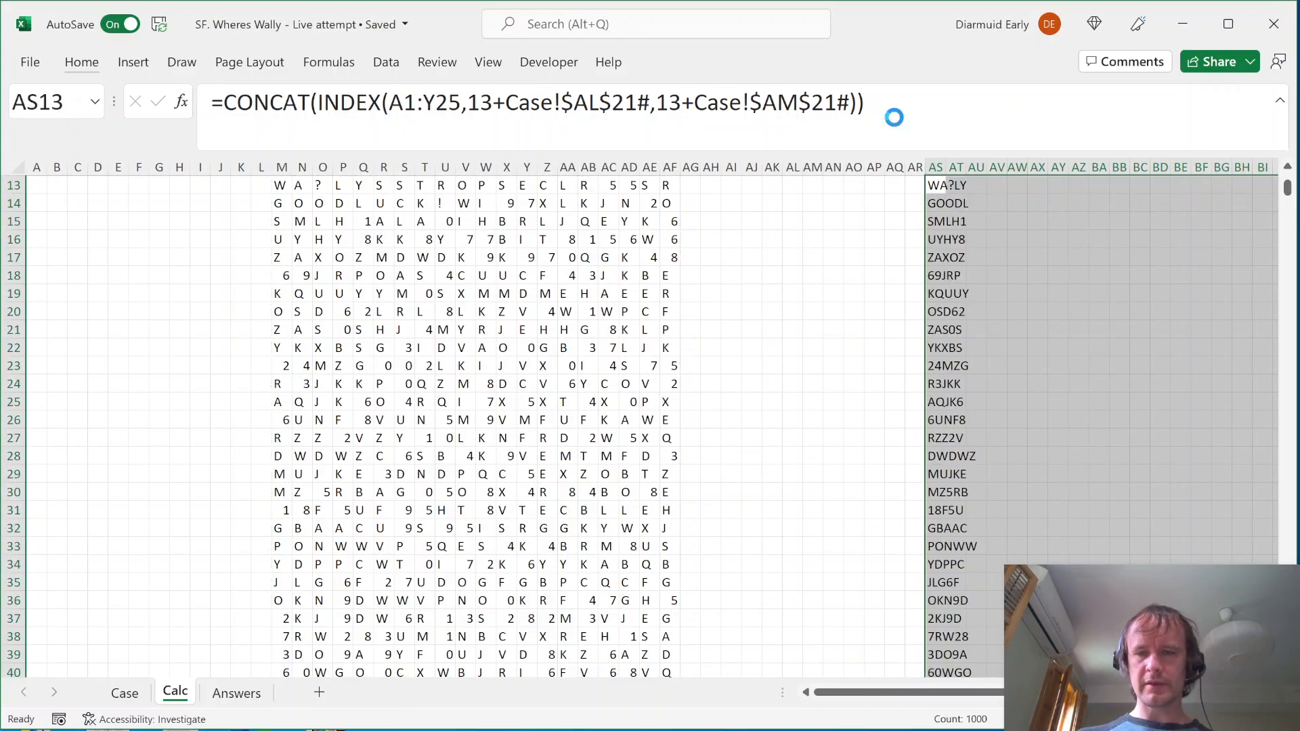
pyautogui.hotkey('ctrl', 'r')
# Check the formulas in the last columns of the word block against the blank padding after maze cell AF13
pyautogui.hotkey('ctrl', 'Right')
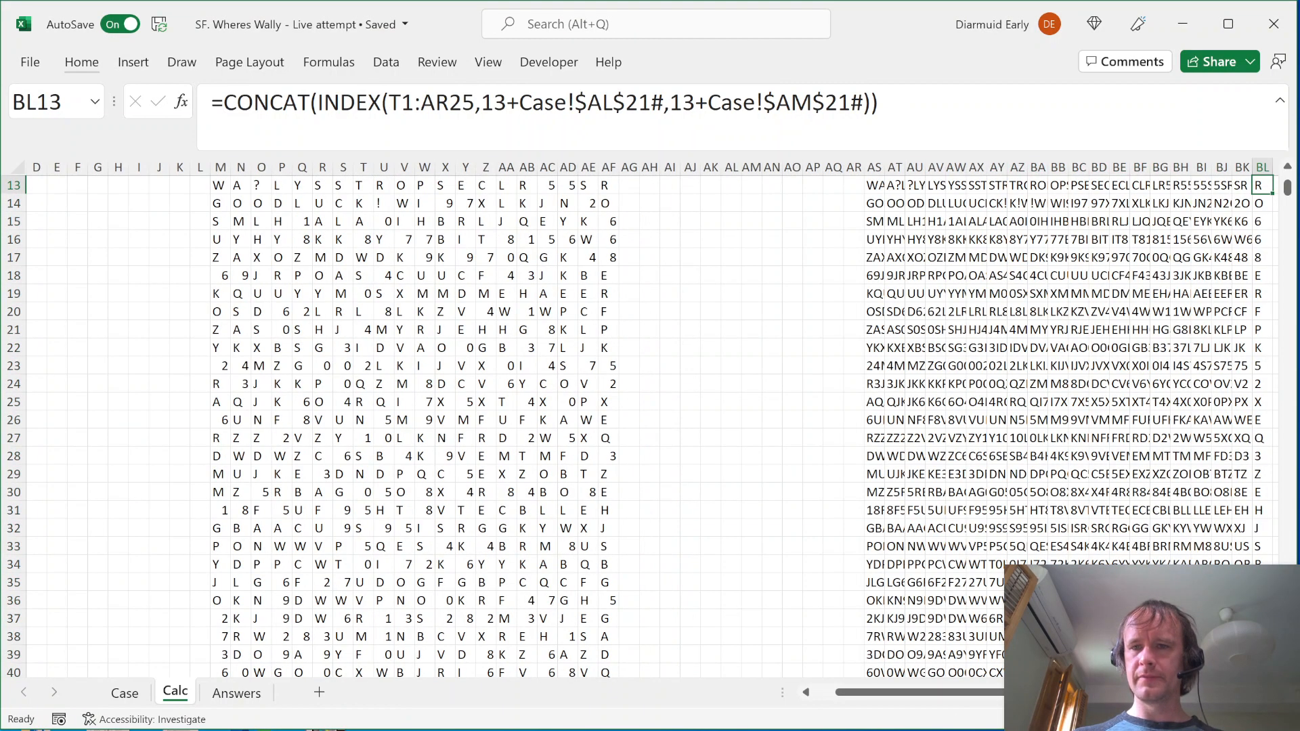
pyautogui.press('Right')
pyautogui.press('Left')
pyautogui.press('Up')
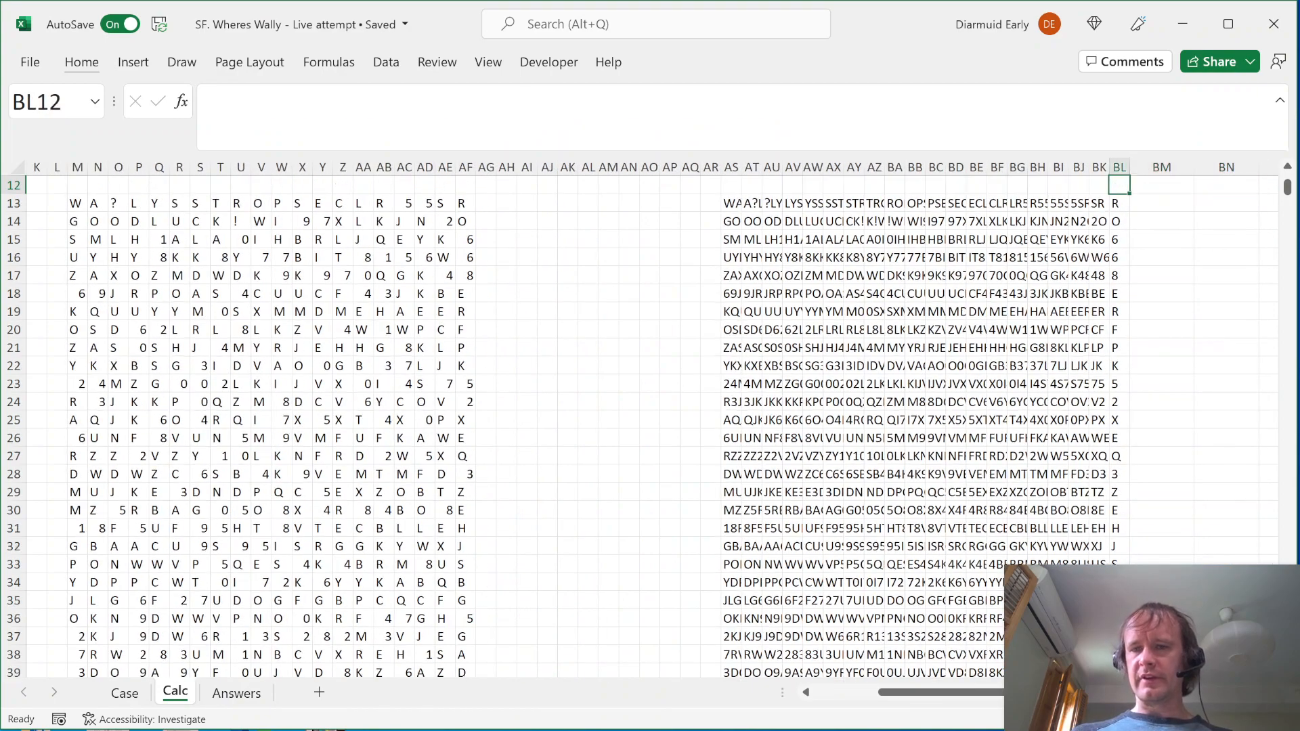
pyautogui.press('Down')
pyautogui.press('Left')
pyautogui.press('Left')
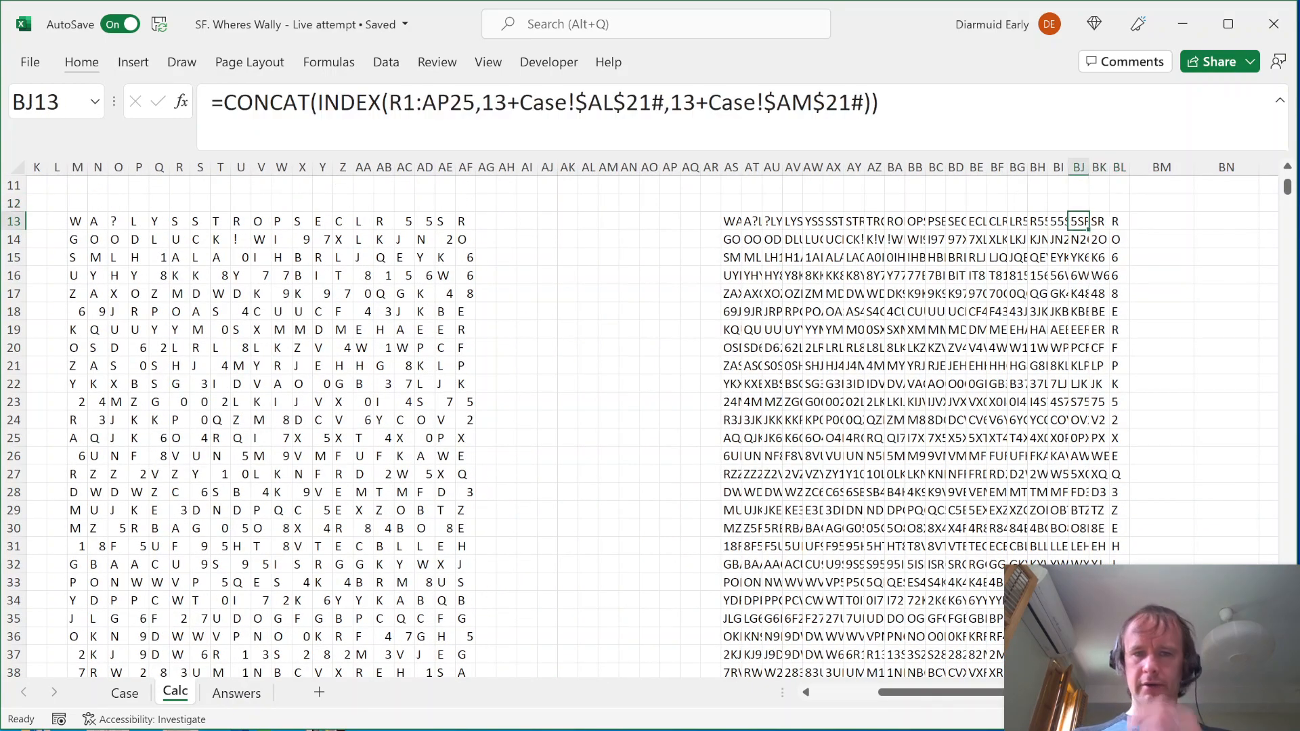
pyautogui.moveTo(462, 222); pyautogui.dragTo(559, 228)
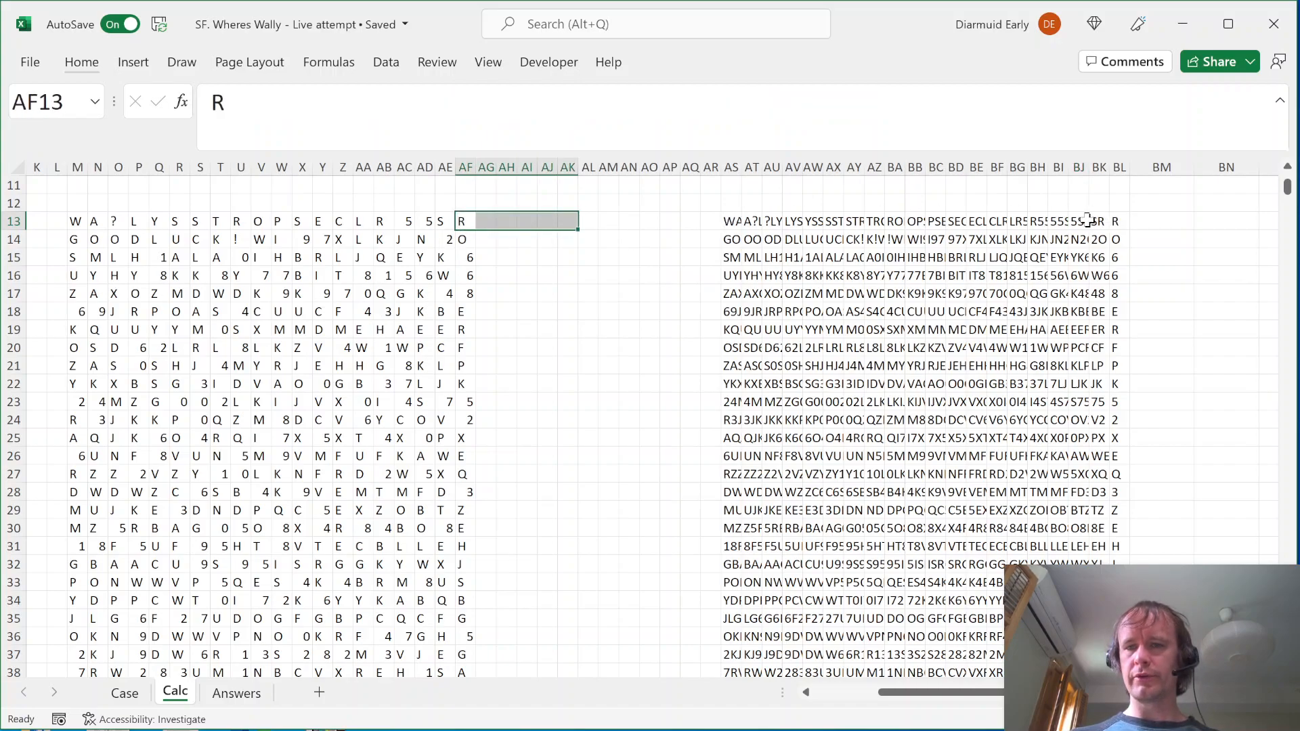
# Extend the AS13 formula to compare the joined word with the search word in Case!AG9
pyautogui.click(725, 222)
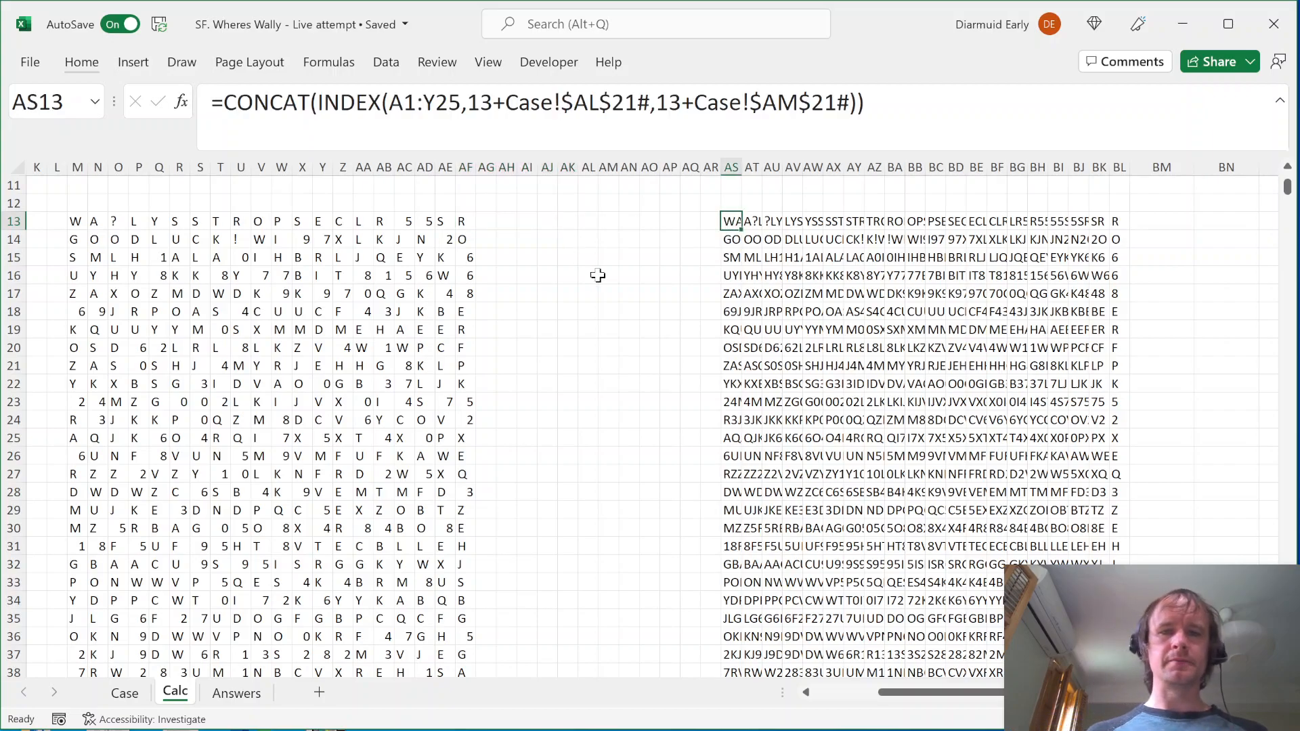
pyautogui.click(924, 111)
pyautogui.write('=')
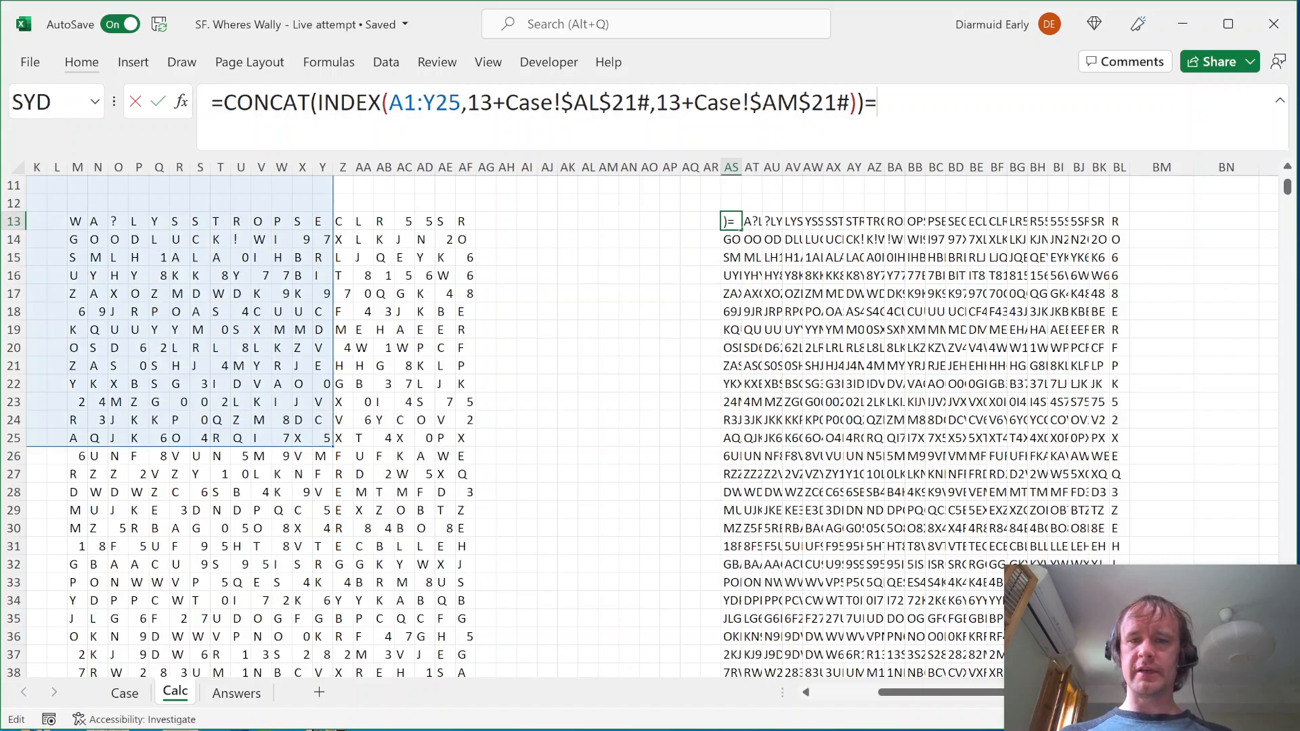
pyautogui.hotkey('ctrl', 'pageup')
pyautogui.scroll(4, 569, 353)
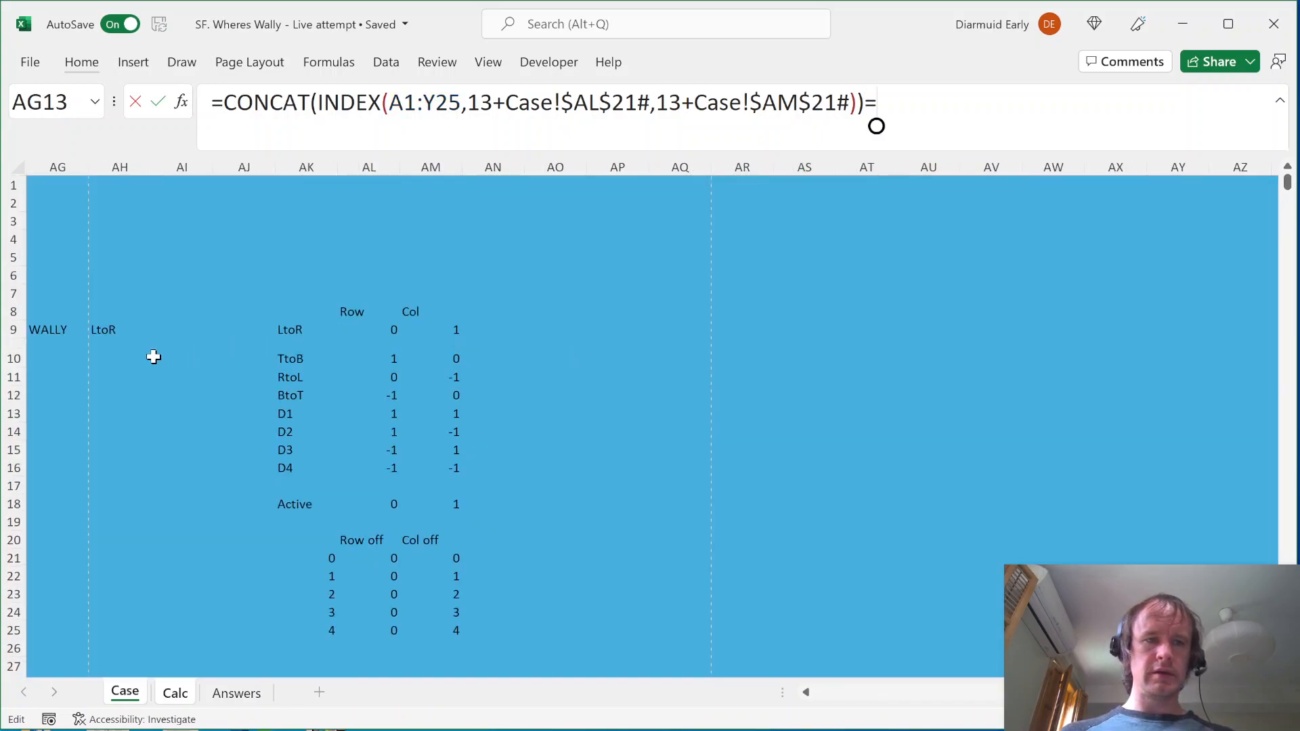
pyautogui.click(48, 331)
pyautogui.press('Return')
# Convert the AS13 comparison to a number with --( ) and enter it throughout AS13:BL1012
pyautogui.hotkey('ctrl', 'shift', 'Right')
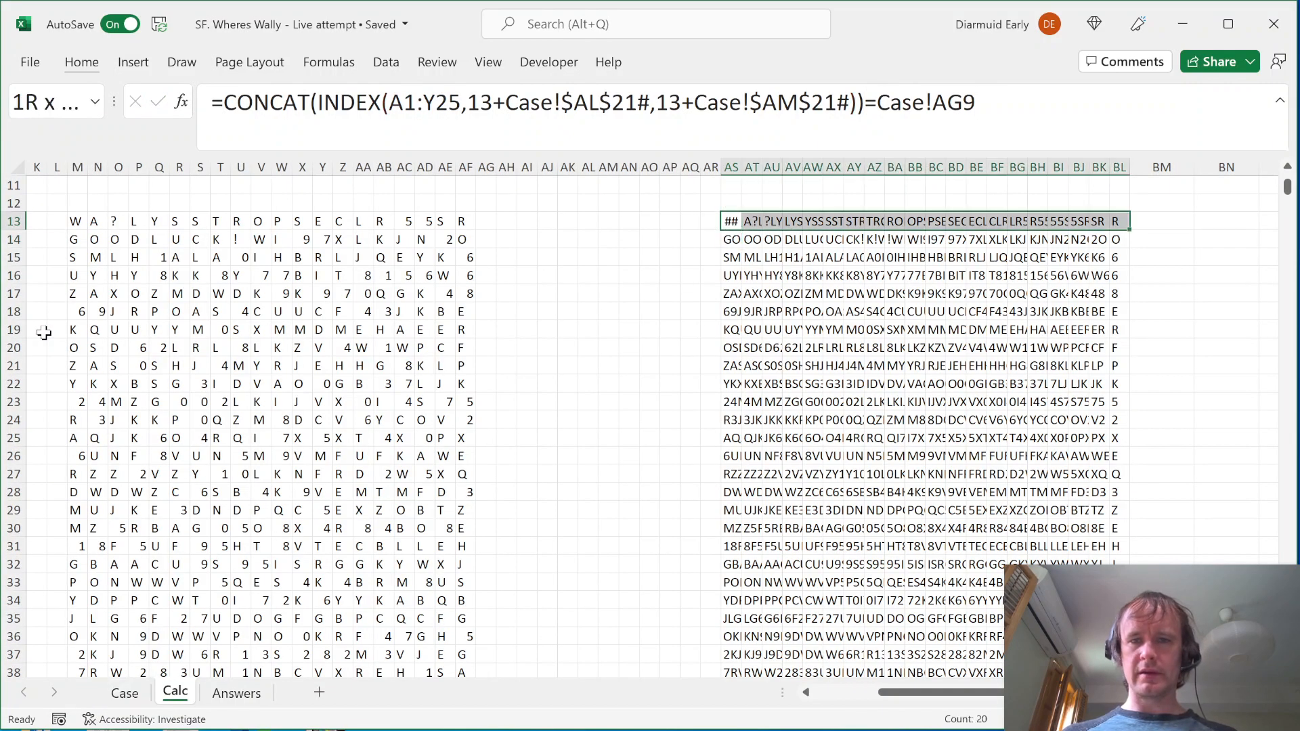
pyautogui.hotkey('ctrl', 'shift', 'Down')
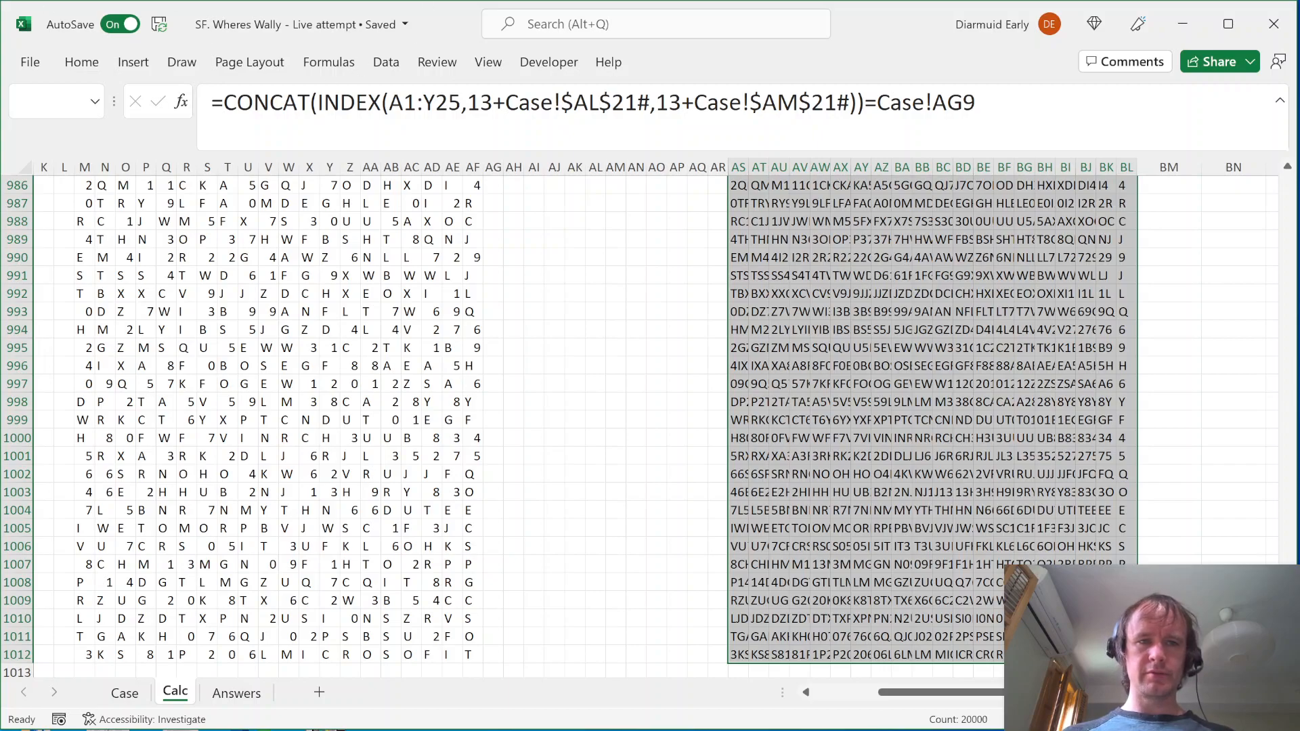
pyautogui.click(223, 103)
pyautogui.write('--(')
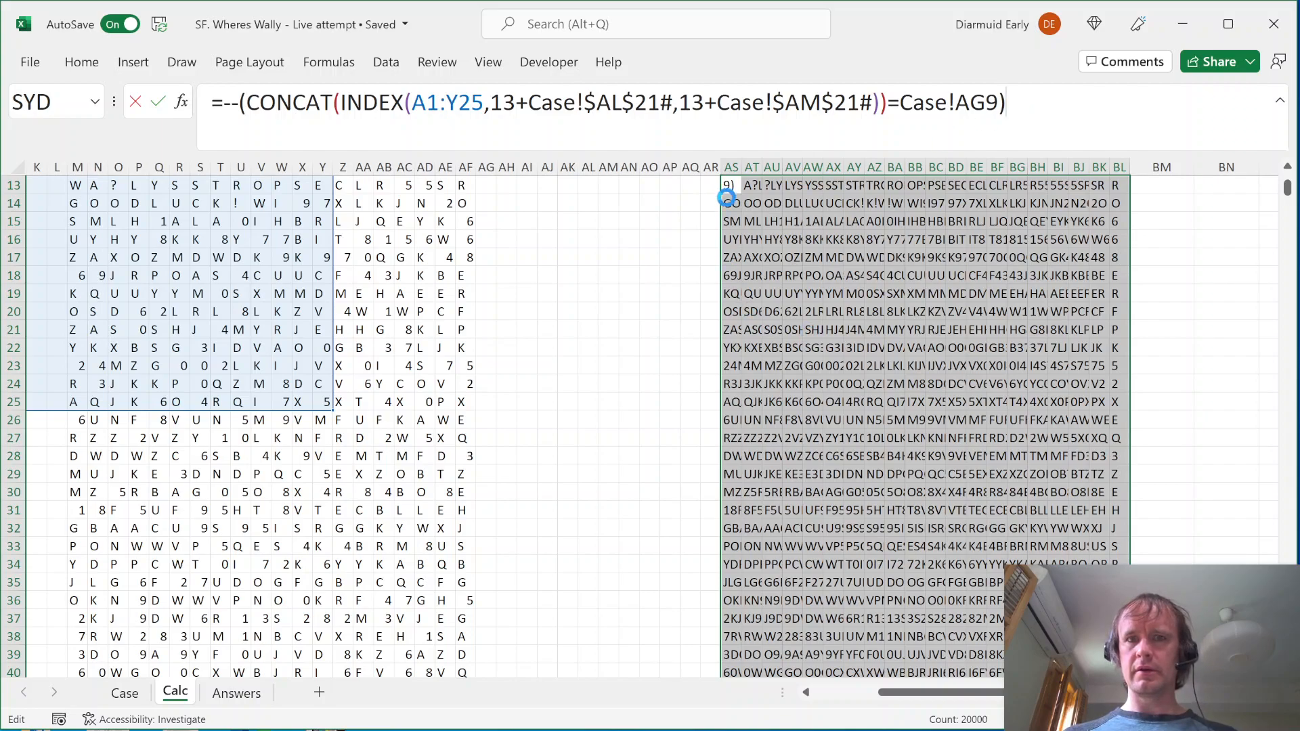
pyautogui.hotkey('ctrl', 'Return')
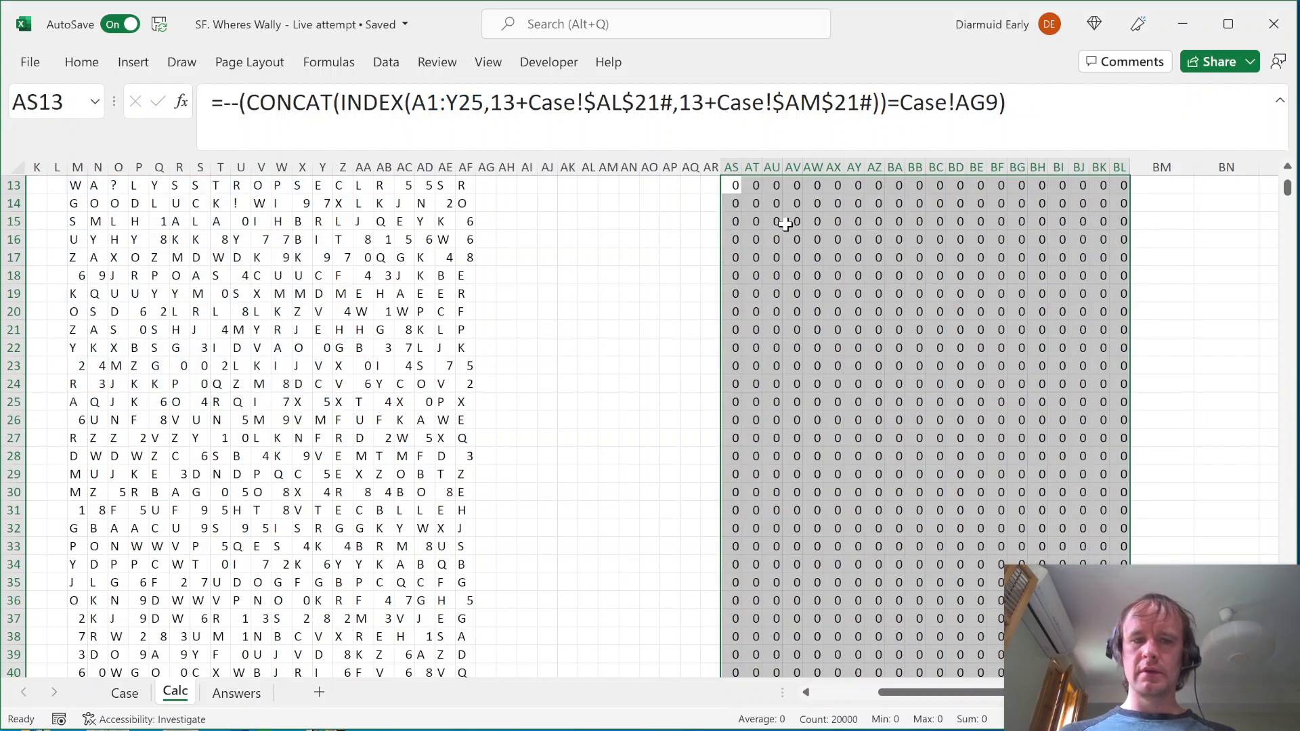
# Paste FMWC from the Word to Find list on Case as a value into the search word cell beside LtoR, and return to Calc
pyautogui.hotkey('ctrl', 'pageup')
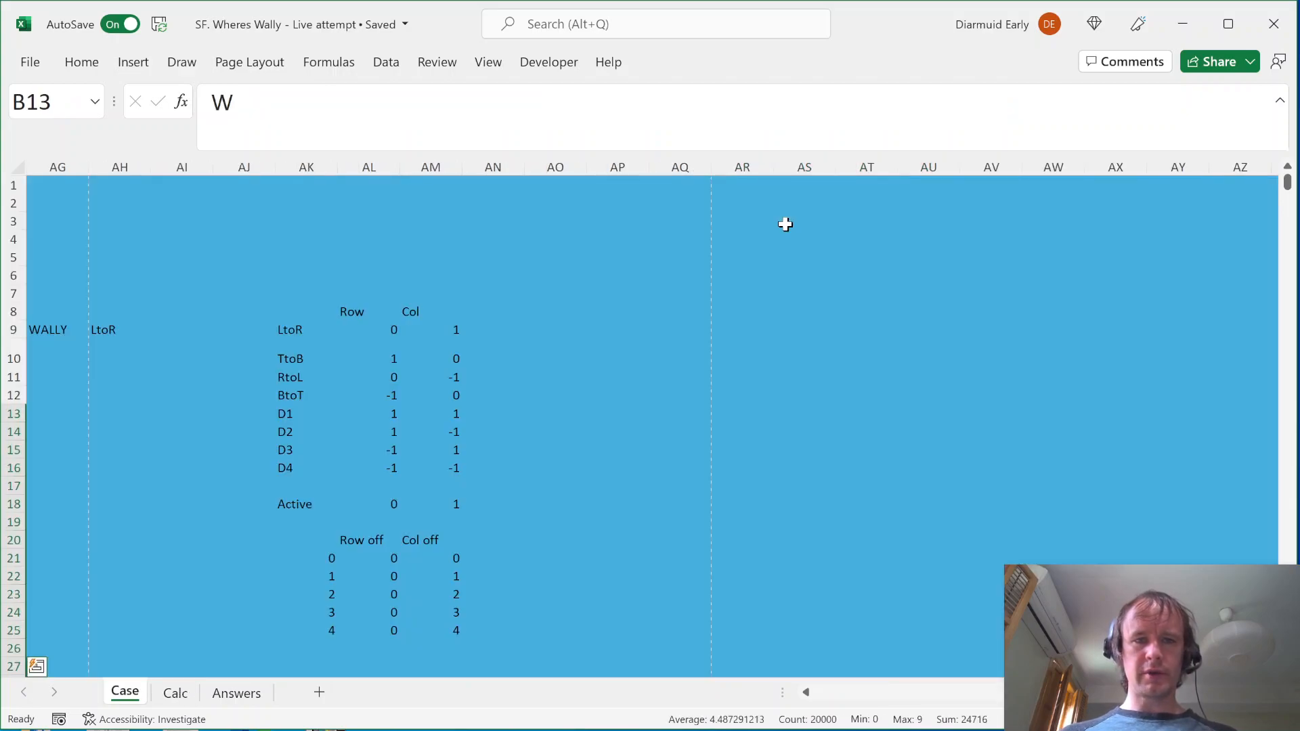
pyautogui.click(49, 313)
pyautogui.press('Home')
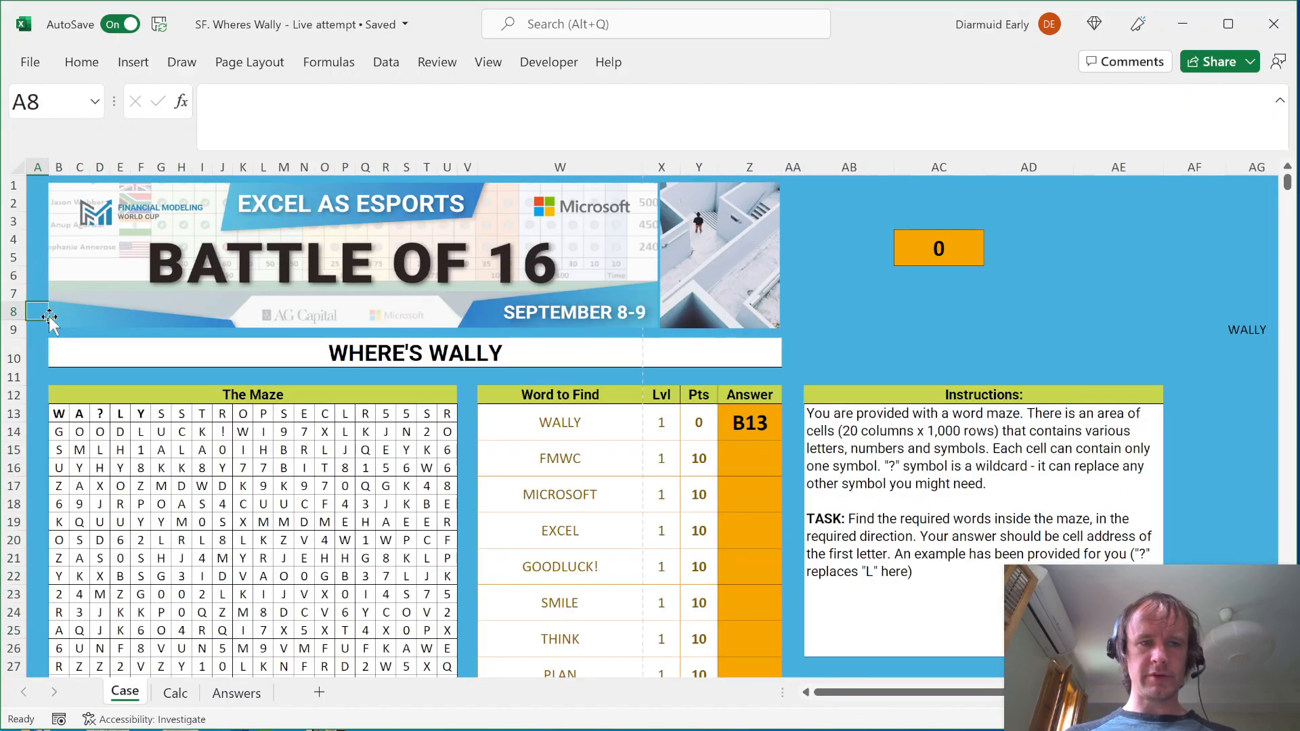
pyautogui.click(500, 449)
pyautogui.hotkey('ctrl', 'c')
pyautogui.press('Right')
pyautogui.press('Right')
pyautogui.press('Right')
pyautogui.press('Right')
pyautogui.press('Right')
pyautogui.press('Right')
pyautogui.press('Right')
pyautogui.press('Right')
pyautogui.press('Right')
pyautogui.press('Right')
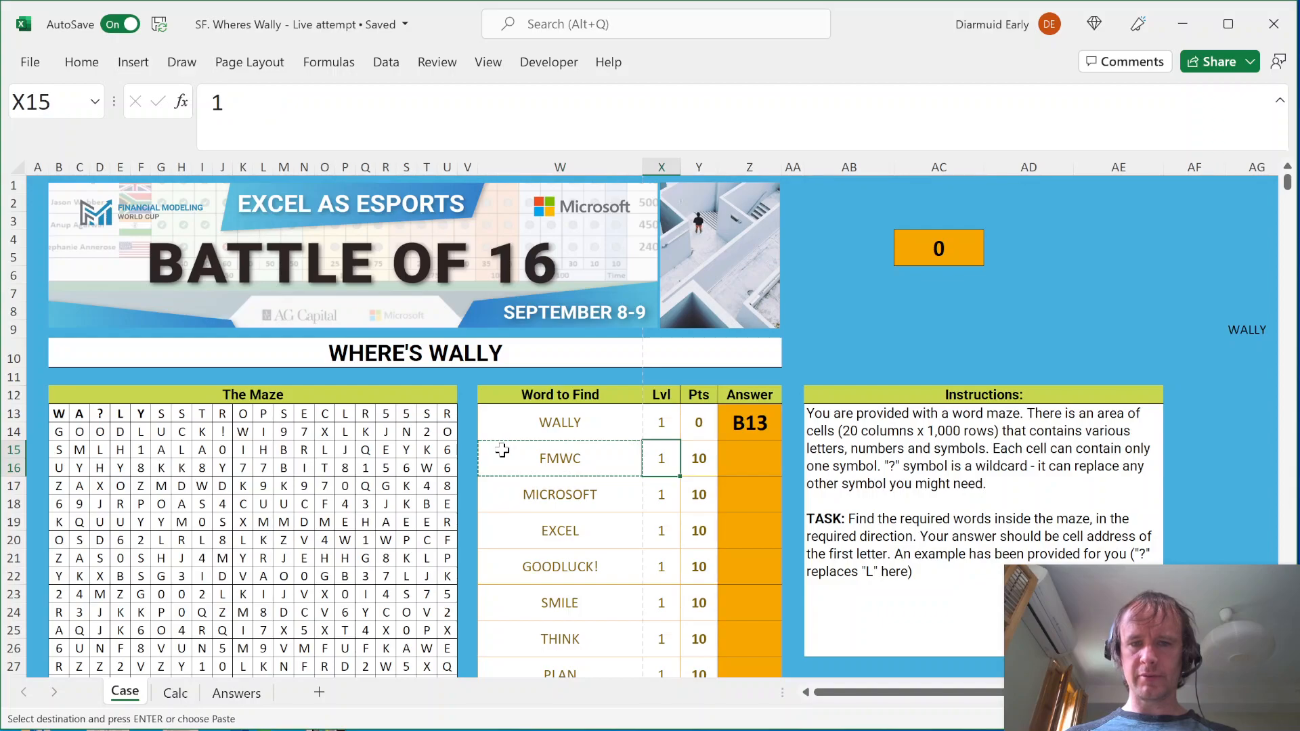
pyautogui.press('Right')
pyautogui.press('Right')
pyautogui.press('Right')
pyautogui.press('Right')
pyautogui.press('Right')
pyautogui.press('Right')
pyautogui.press('Right')
pyautogui.press('Right')
pyautogui.press('Up')
pyautogui.press('Up')
pyautogui.press('Up')
pyautogui.press('Up')
pyautogui.press('Left')
pyautogui.press('Left')
pyautogui.press('Left')
pyautogui.press('Up')
pyautogui.press('Left')
pyautogui.press('Left')
pyautogui.press('Left')
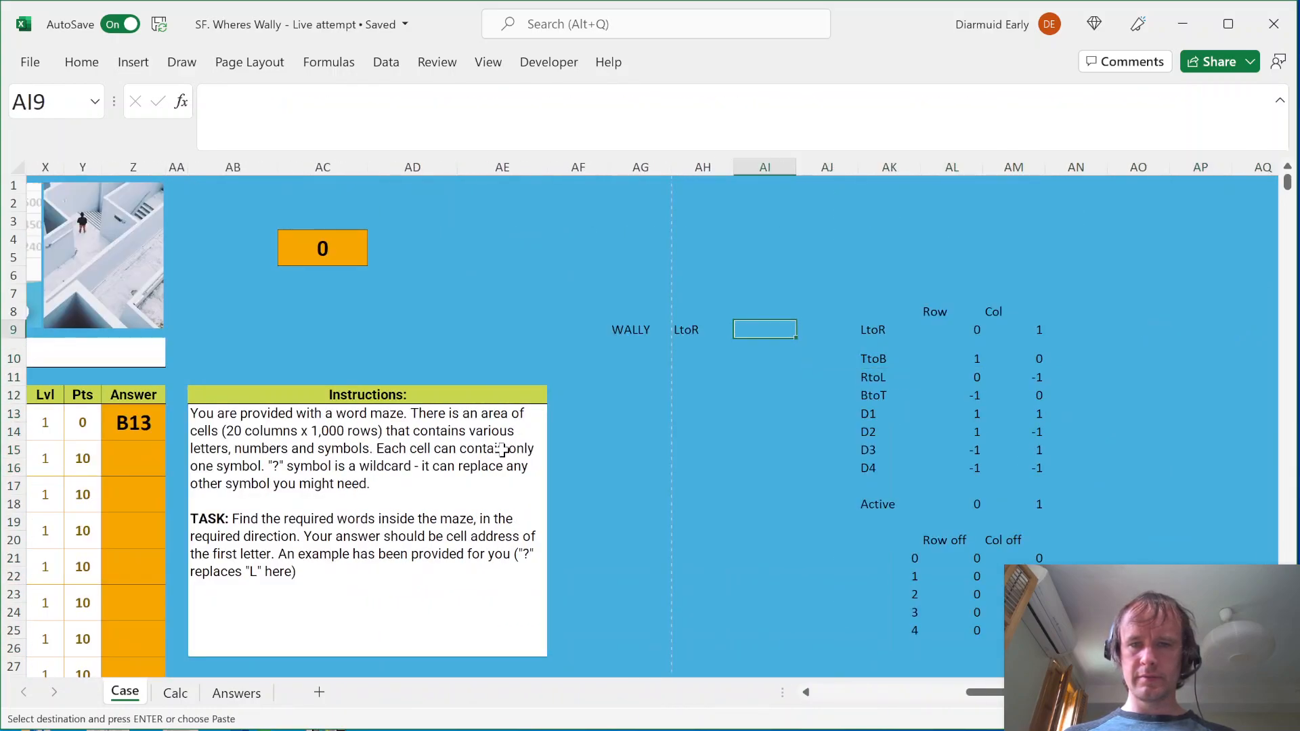
pyautogui.press('Up')
pyautogui.press('Left')
pyautogui.press('Left')
pyautogui.hotkey('alt', 'e')
pyautogui.press('s')
pyautogui.press('v')
pyautogui.press('Return')
pyautogui.hotkey('ctrl', 'pagedown')
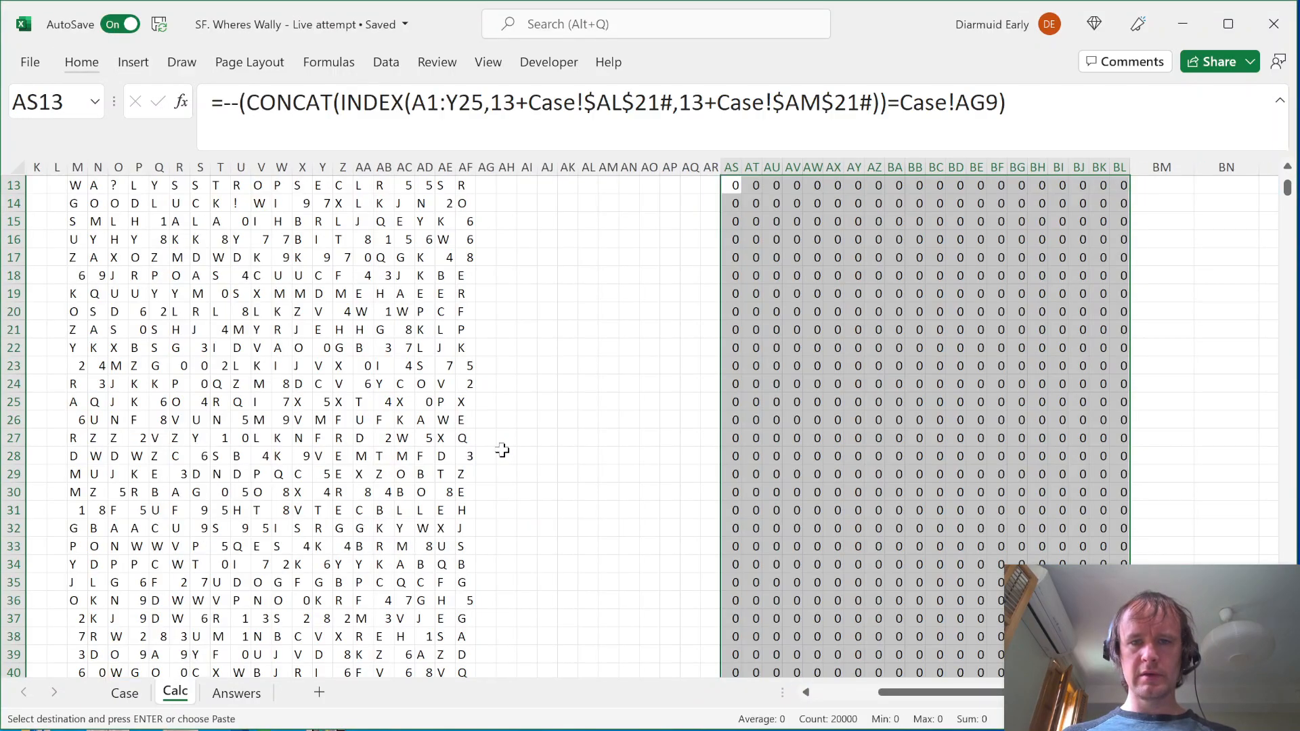
# Select the comparison flags in AS13:BL1012 on Calc to check their total for FMWC
pyautogui.click(754, 221)
pyautogui.hotkey('ctrl', 'Up')
pyautogui.hotkey('ctrl', 'Left')
pyautogui.hotkey('ctrl', 'shift', 'Right')
pyautogui.hotkey('ctrl', 'shift', 'Down')
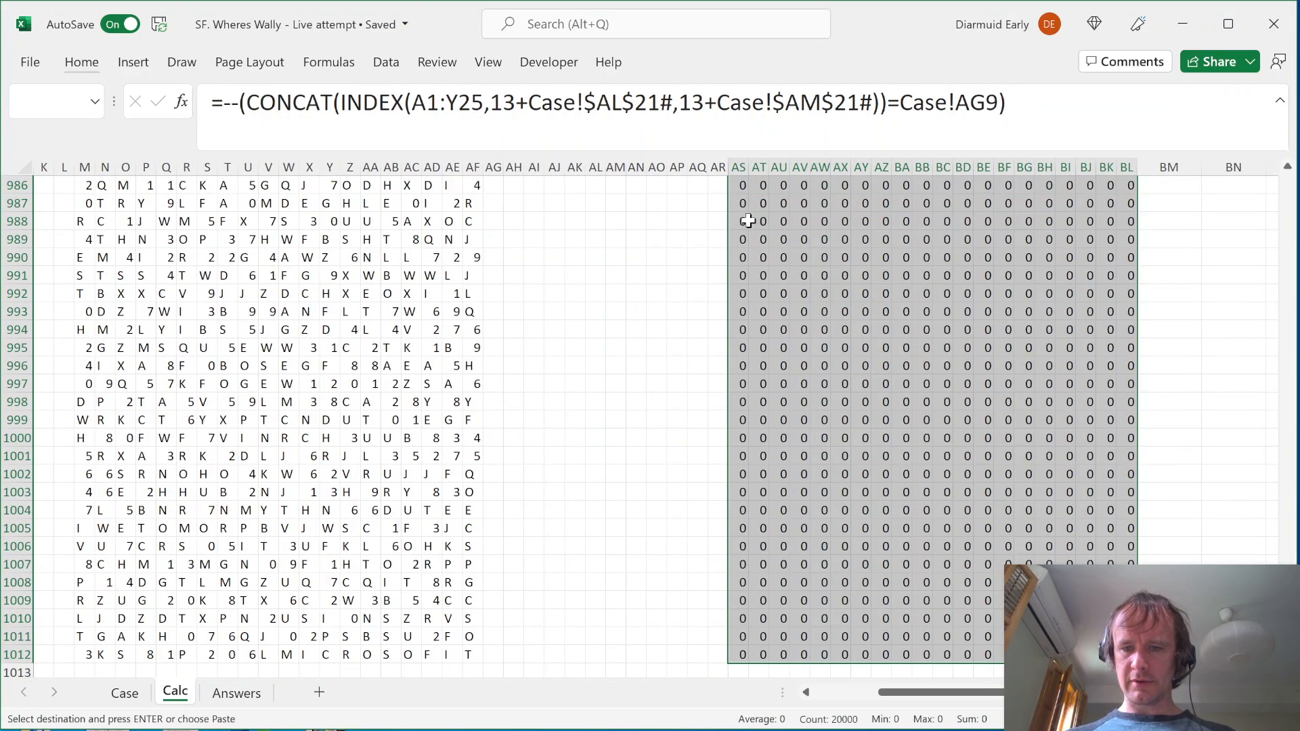
pyautogui.press('Up')
pyautogui.press('Up')
pyautogui.press('Down')
pyautogui.press('Down')
# Examine the search word, direction and offset tables on the Case sheet, and return to Calc
pyautogui.hotkey('ctrl', 'pageup')
pyautogui.press('Down')
pyautogui.press('Right')
pyautogui.press('Down')
pyautogui.press('Right')
pyautogui.press('Down')
pyautogui.press('Right')
pyautogui.press('Down')
pyautogui.press('Down')
pyautogui.press('Right')
pyautogui.press('Down')
pyautogui.press('Right')
pyautogui.press('Down')
pyautogui.press('Right')
pyautogui.press('Down')
pyautogui.press('Down')
pyautogui.press('Right')
pyautogui.press('Right')
pyautogui.press('Right')
pyautogui.press('Right')
pyautogui.press('Right')
pyautogui.press('Right')
pyautogui.press('Left')
pyautogui.press('Left')
pyautogui.press('Left')
pyautogui.hotkey('ctrl', 'pagedown')
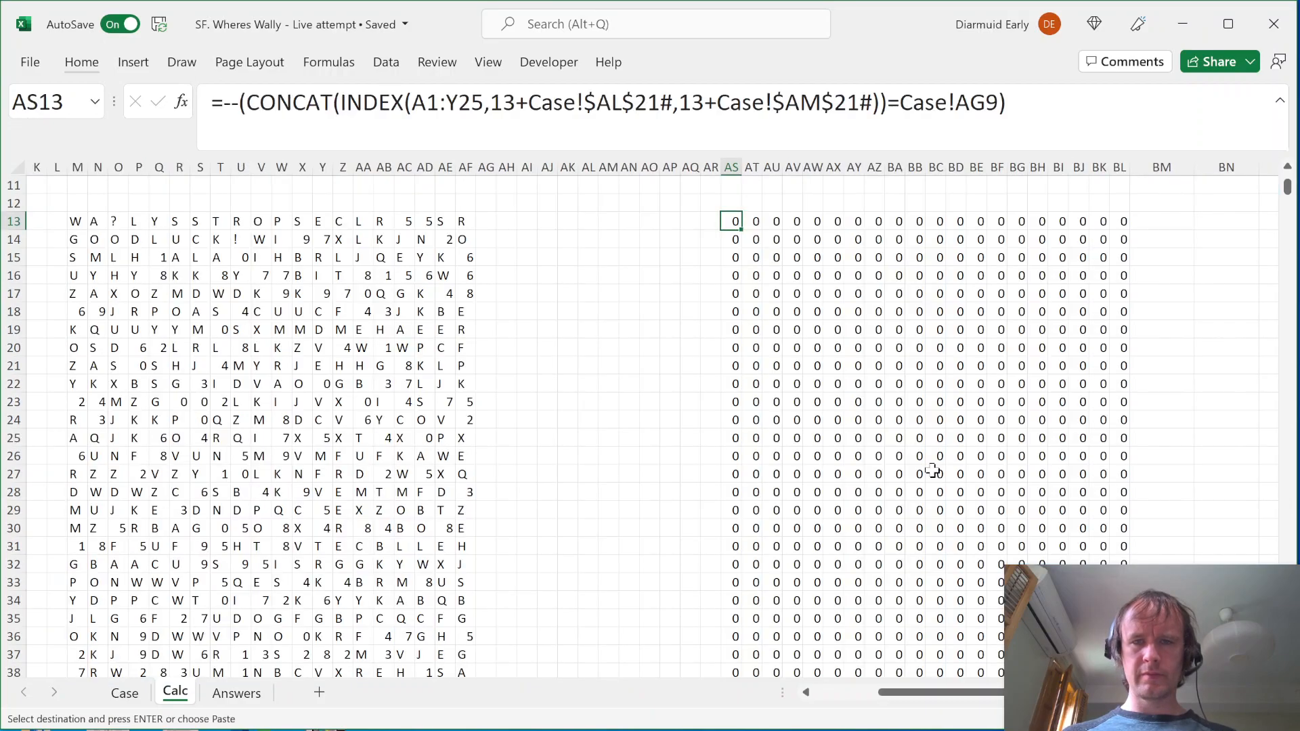
# Recheck the total of the flag block starting at AS13 and clear the pending copy
pyautogui.hotkey('ctrl', 'shift', 'Right')
pyautogui.hotkey('ctrl', 'shift', 'Down')
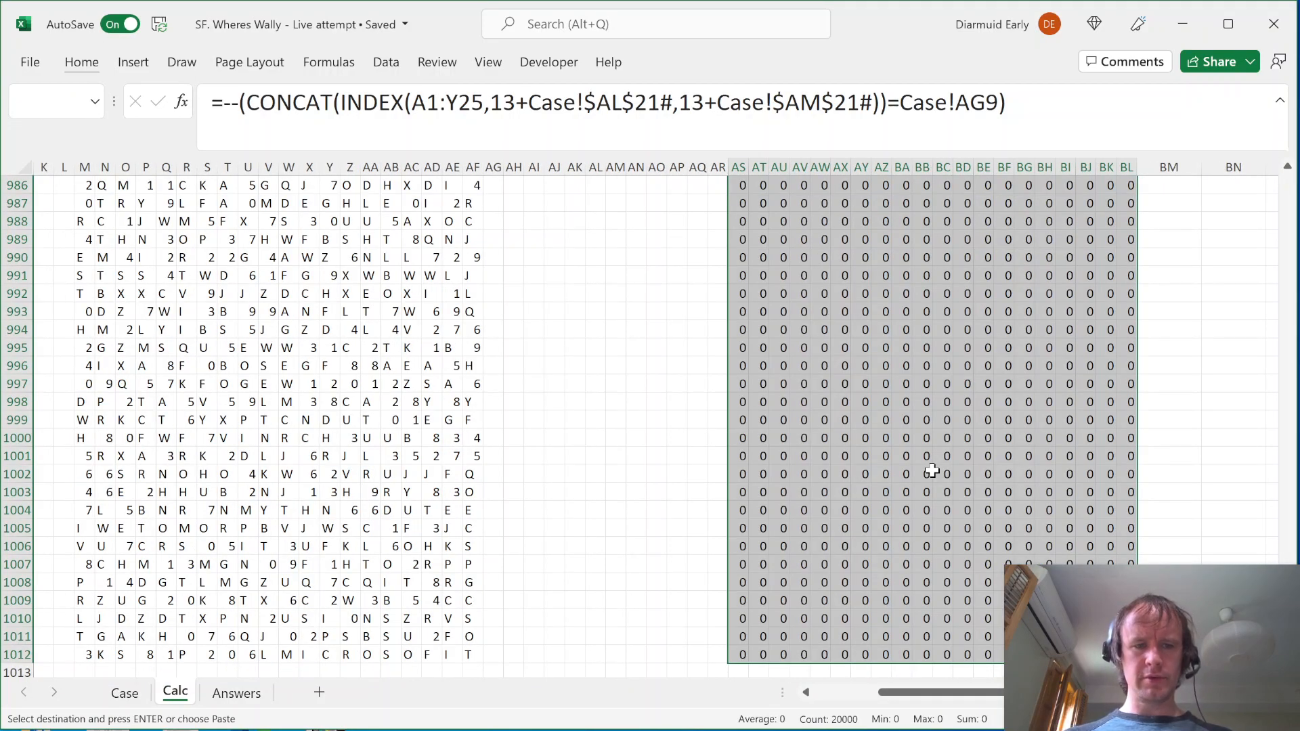
pyautogui.press('Escape')
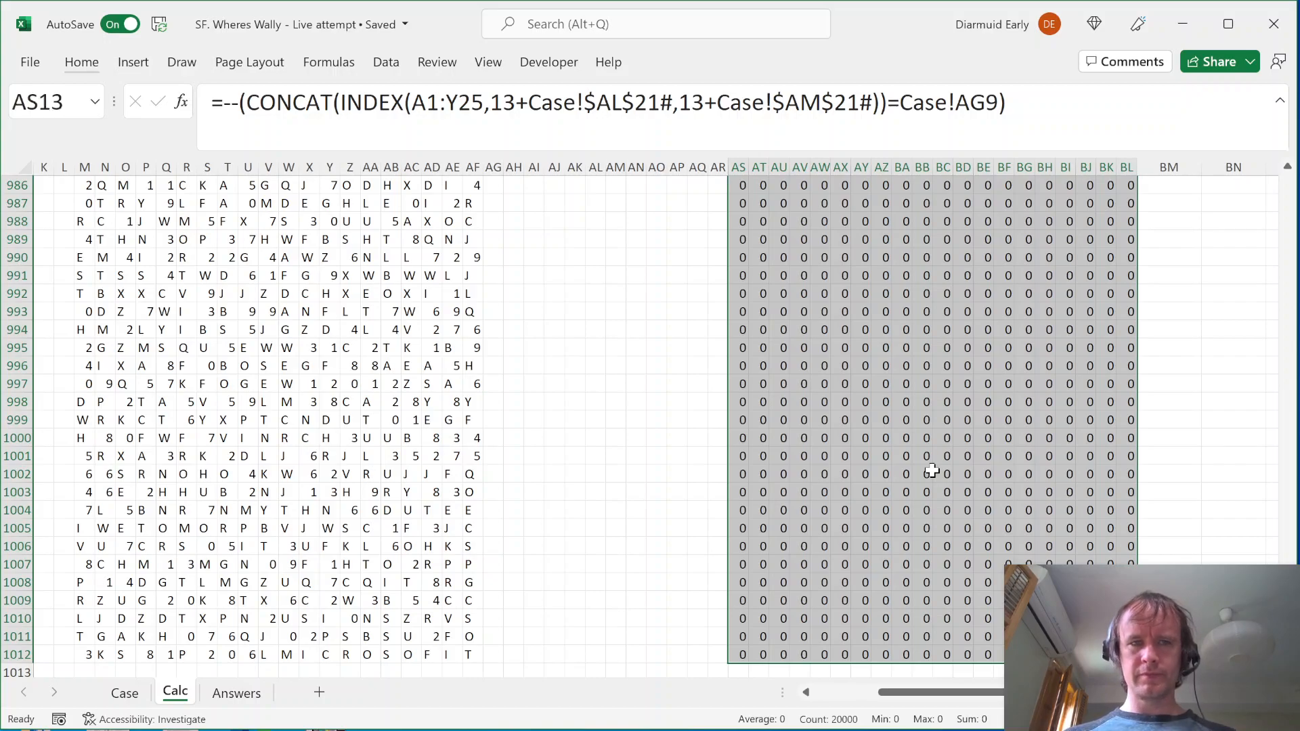
pyautogui.press('Up')
pyautogui.press('Down')
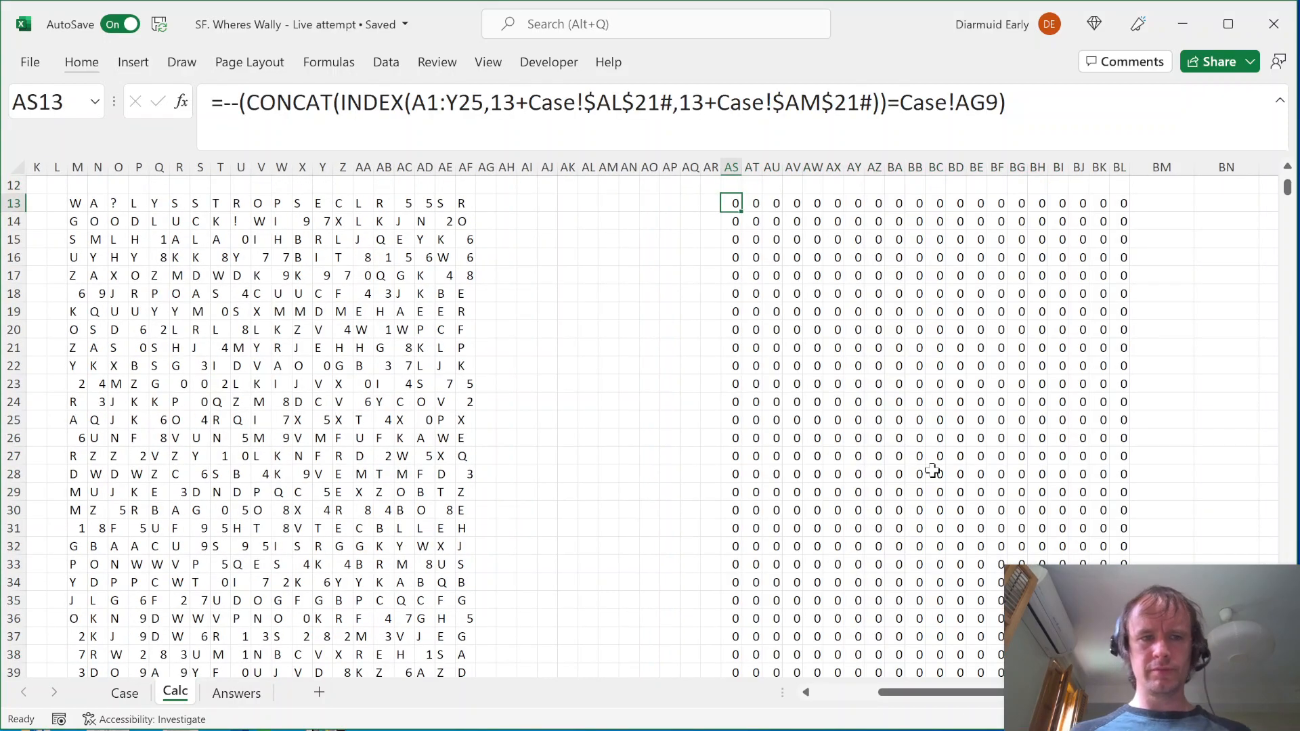
# Paste GOODLUCK! from the Word to Find list into search word cell AG9 on Case, and go to AS14 on Calc
pyautogui.hotkey('ctrl', 'pageup')
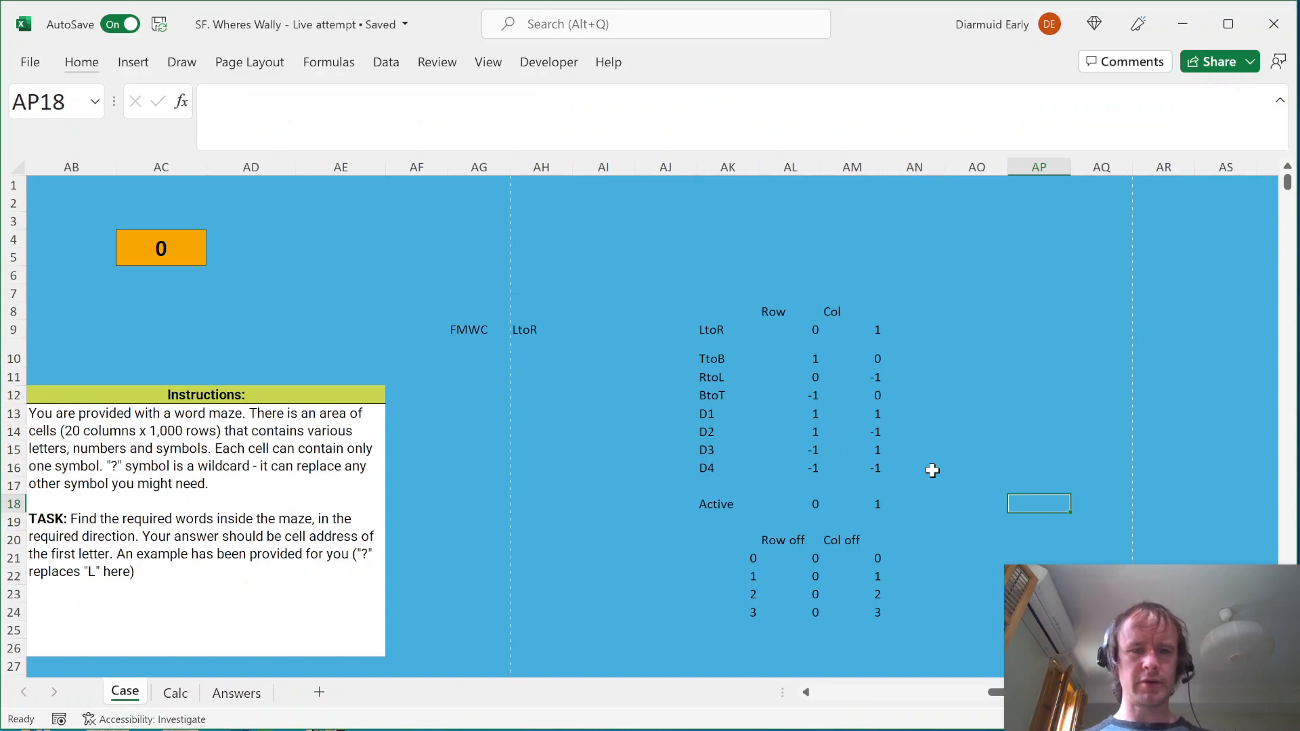
pyautogui.hotkey('alt', 'pageup')
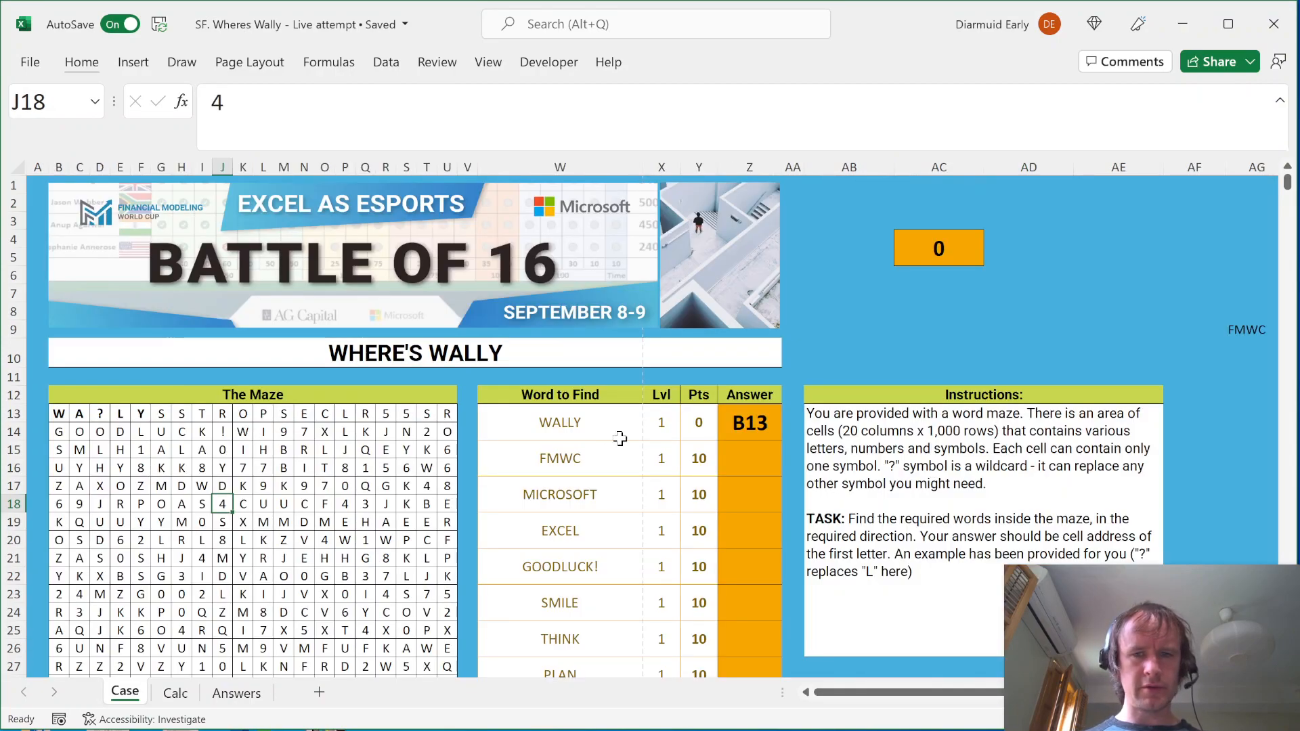
pyautogui.click(600, 581)
pyautogui.hotkey('ctrl', 'c')
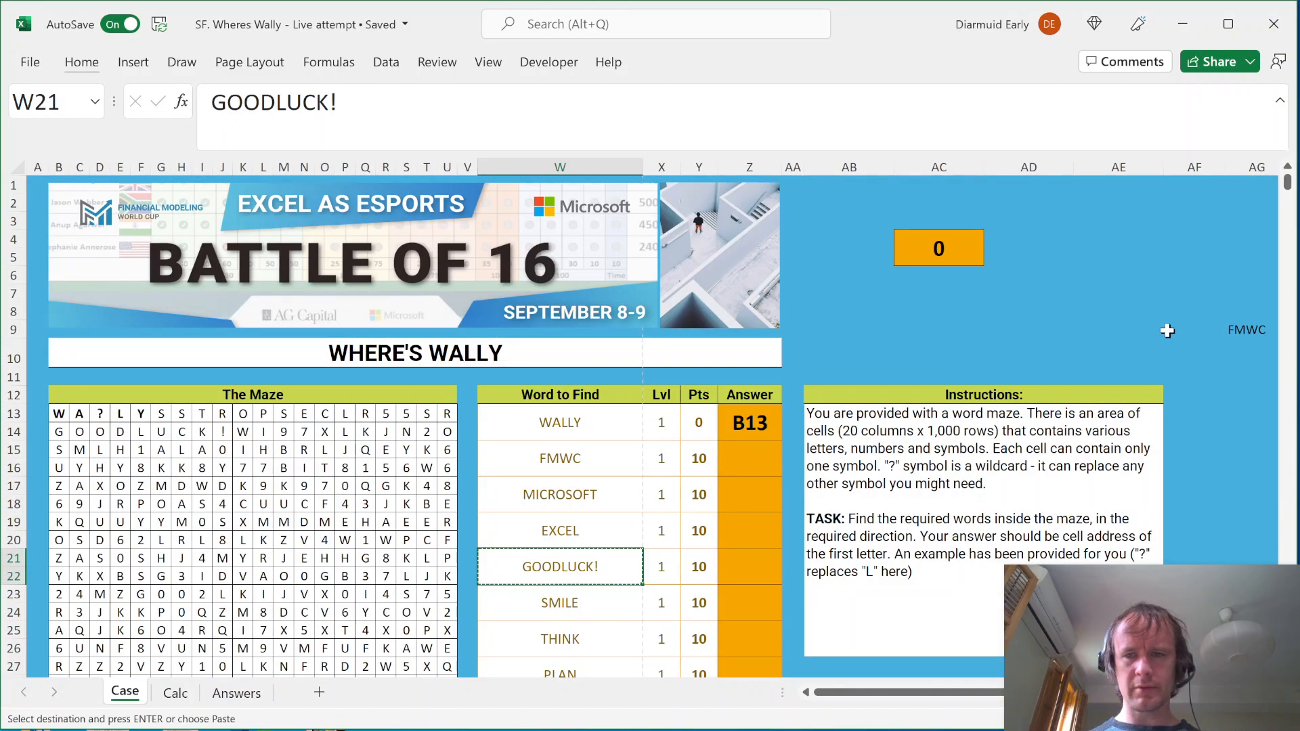
pyautogui.click(1246, 329)
pyautogui.hotkey('ctrl', 'v')
pyautogui.press('Right')
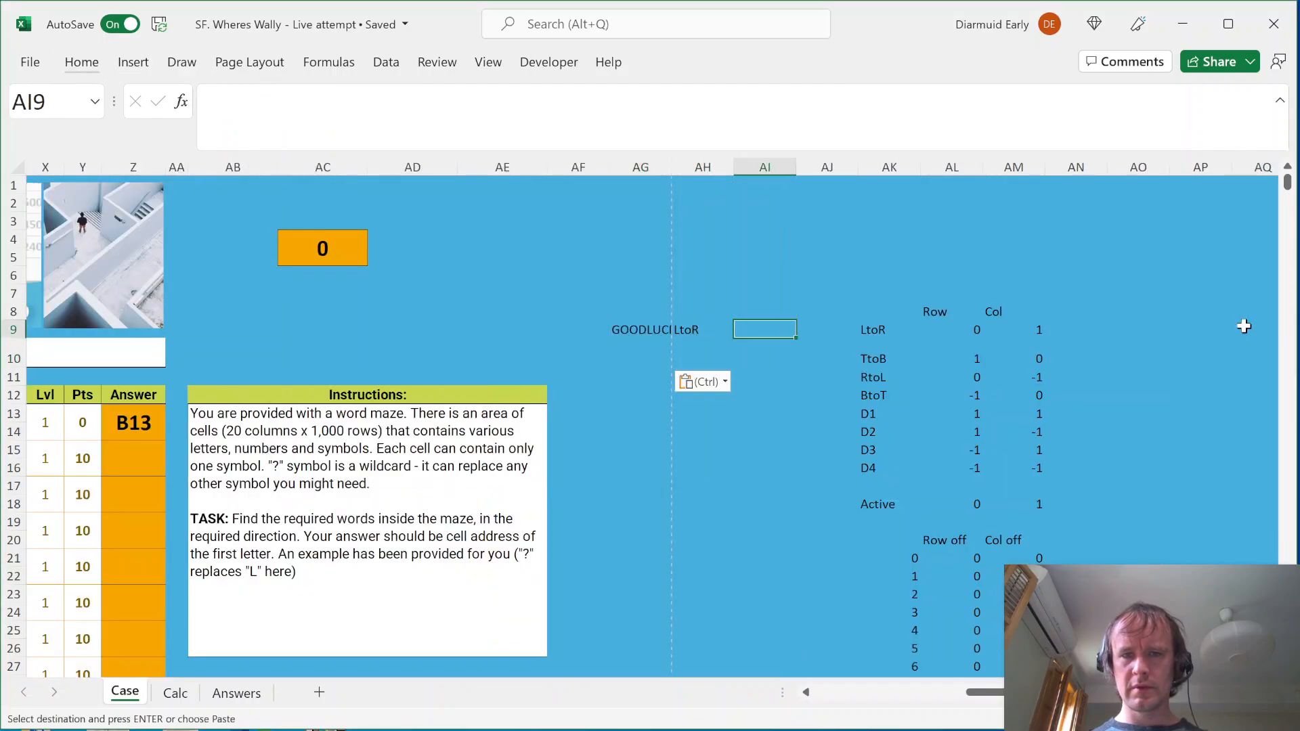
pyautogui.hotkey('ctrl', 'pagedown')
pyautogui.press('Down')
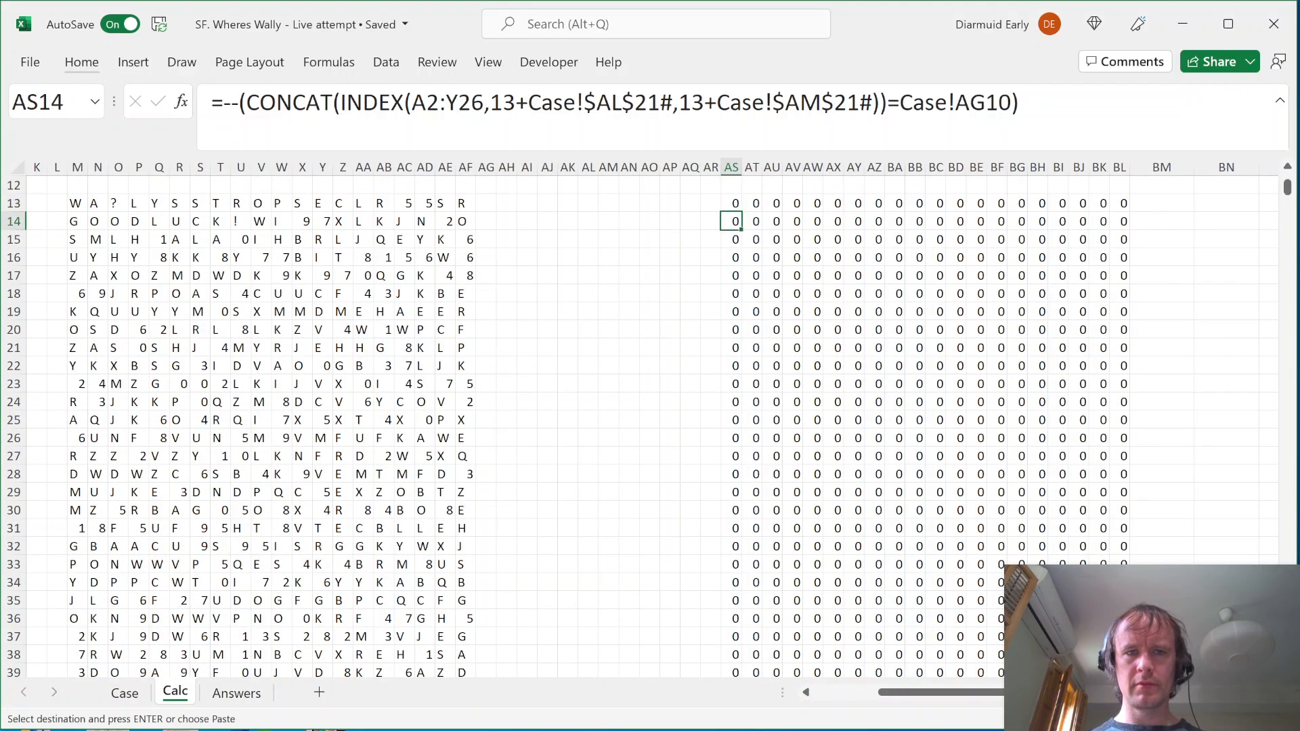
# Step through the AS14 formula with Evaluate Formula to check the joined word and the cell it is compared with
pyautogui.click(801, 103)
pyautogui.press('Escape')
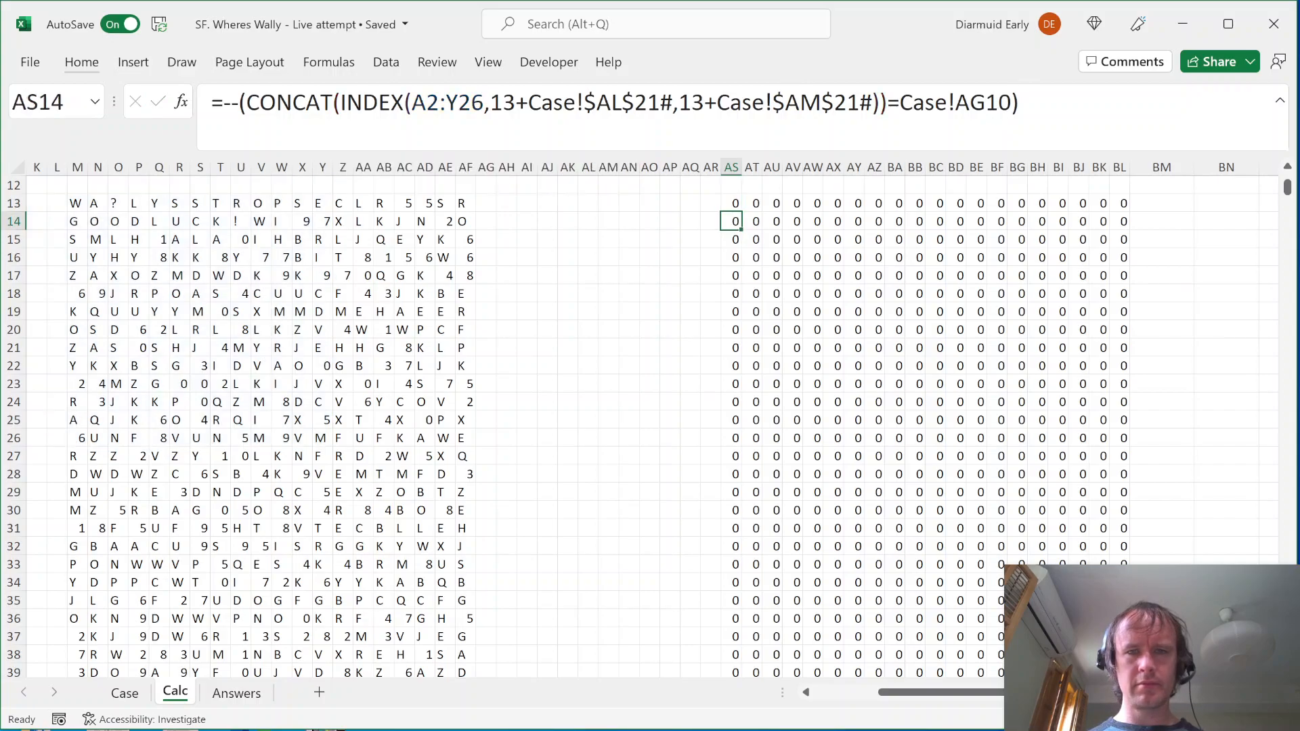
pyautogui.press('alt')
pyautogui.press('m')
pyautogui.press('v')
pyautogui.press('Return')
pyautogui.press('Return')
pyautogui.press('Return')
pyautogui.press('Return')
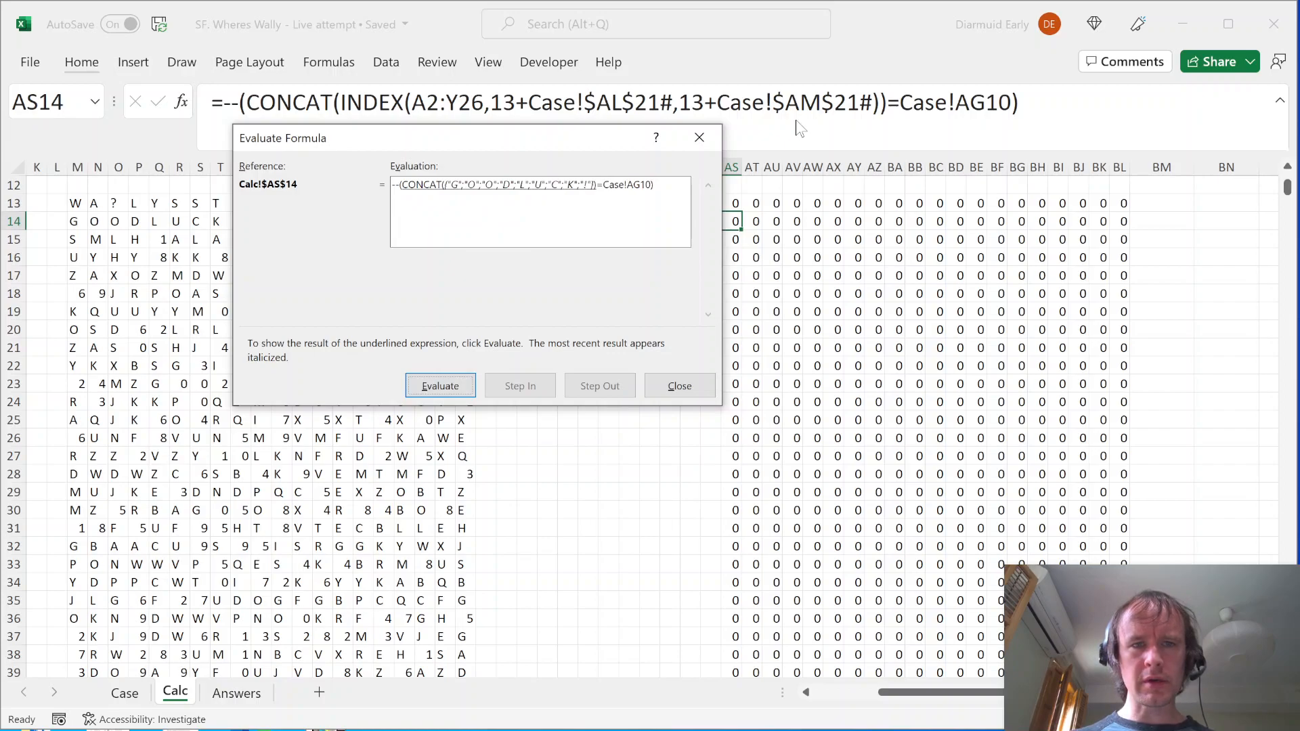
pyautogui.press('Escape')
# Trace the search word reference in the AS13 formula to Case and make it absolute as Case!$AG$9
pyautogui.press('Up')
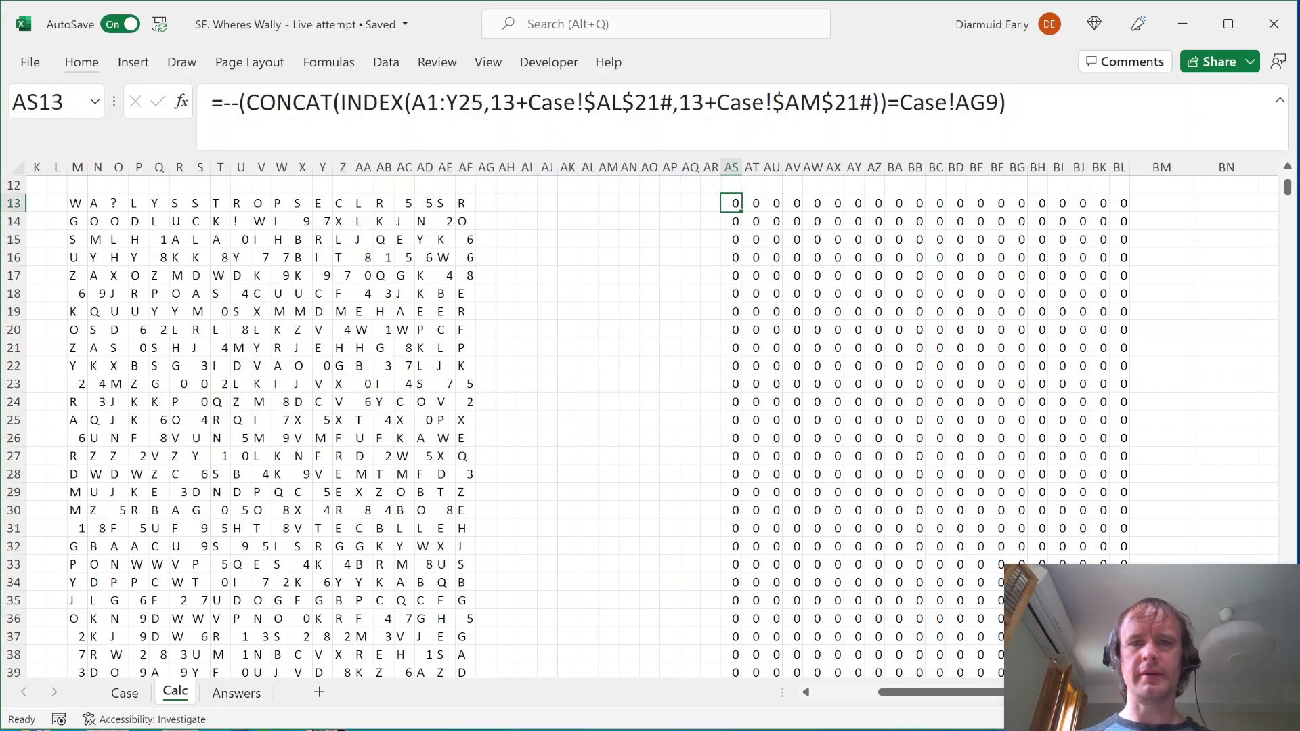
pyautogui.press('F2')
pyautogui.press('Escape')
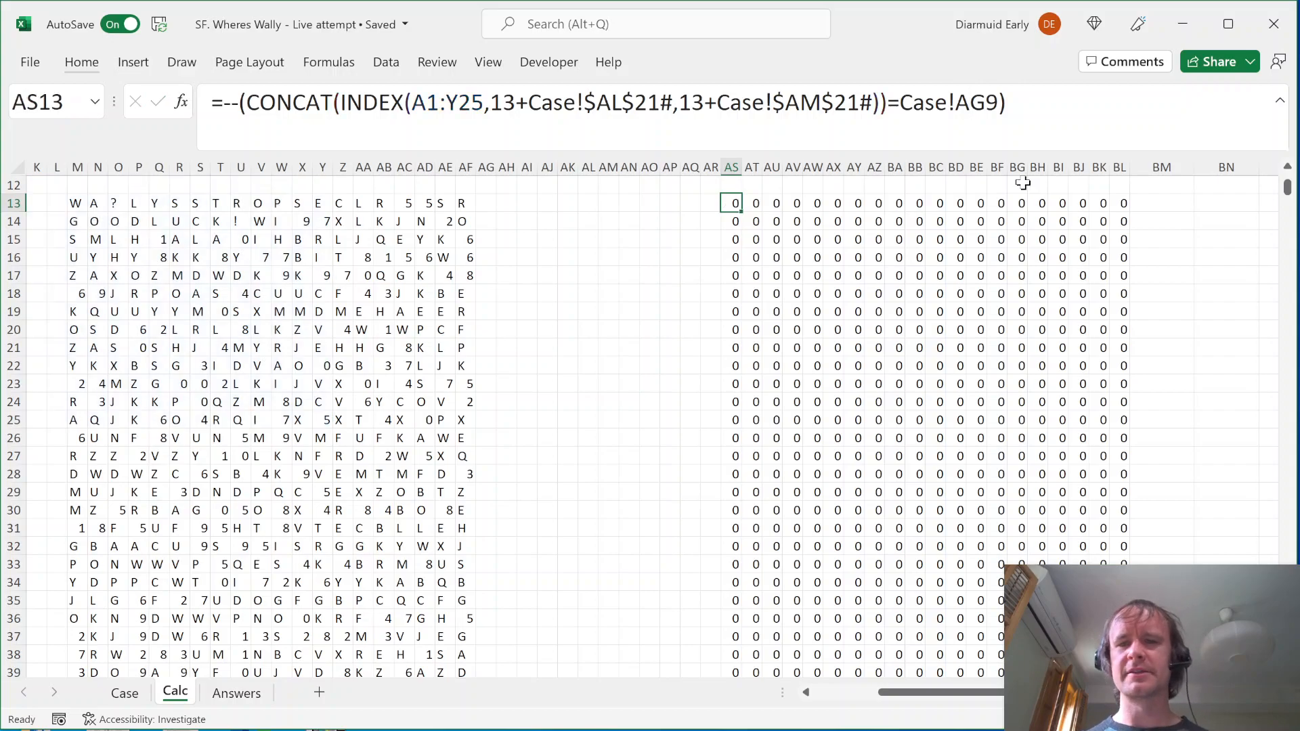
pyautogui.hotkey('ctrl', '[')
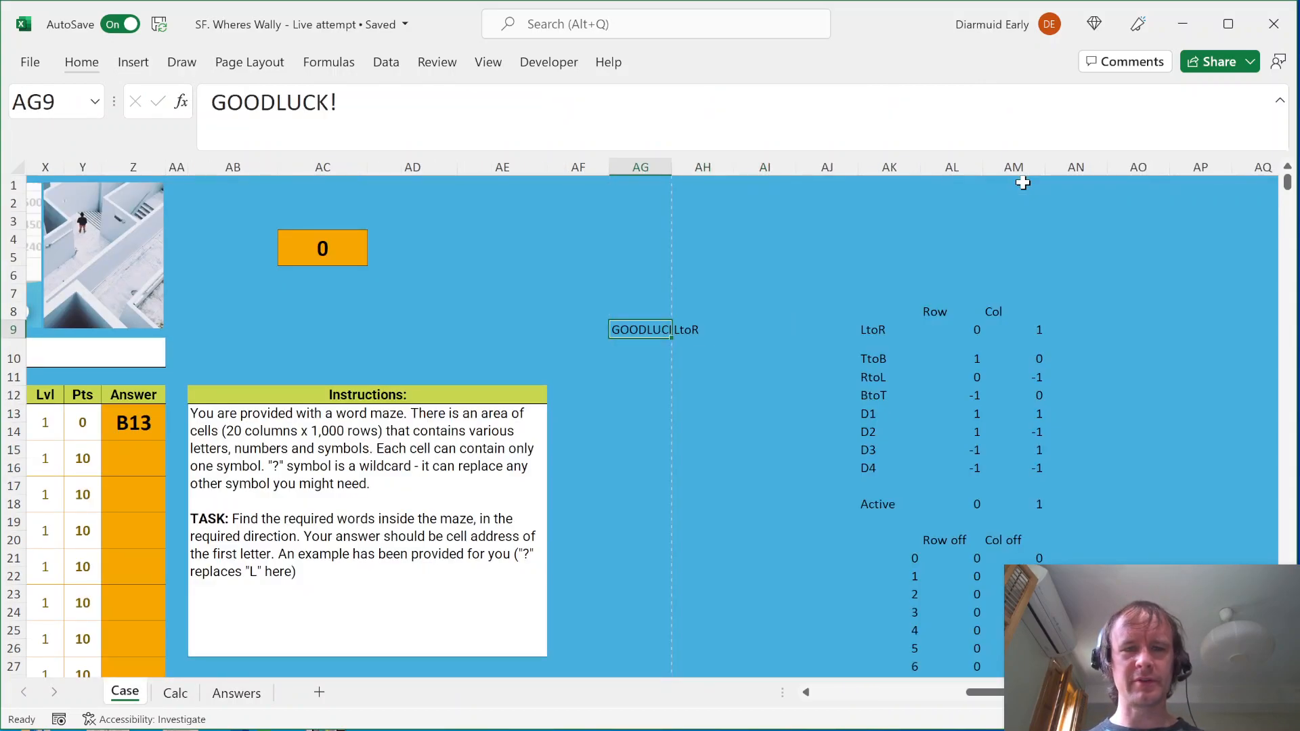
pyautogui.hotkey('ctrl', 'pagedown')
pyautogui.press('F2')
pyautogui.press('Left')
pyautogui.press('Left')
pyautogui.press('Left')
pyautogui.press('F4')
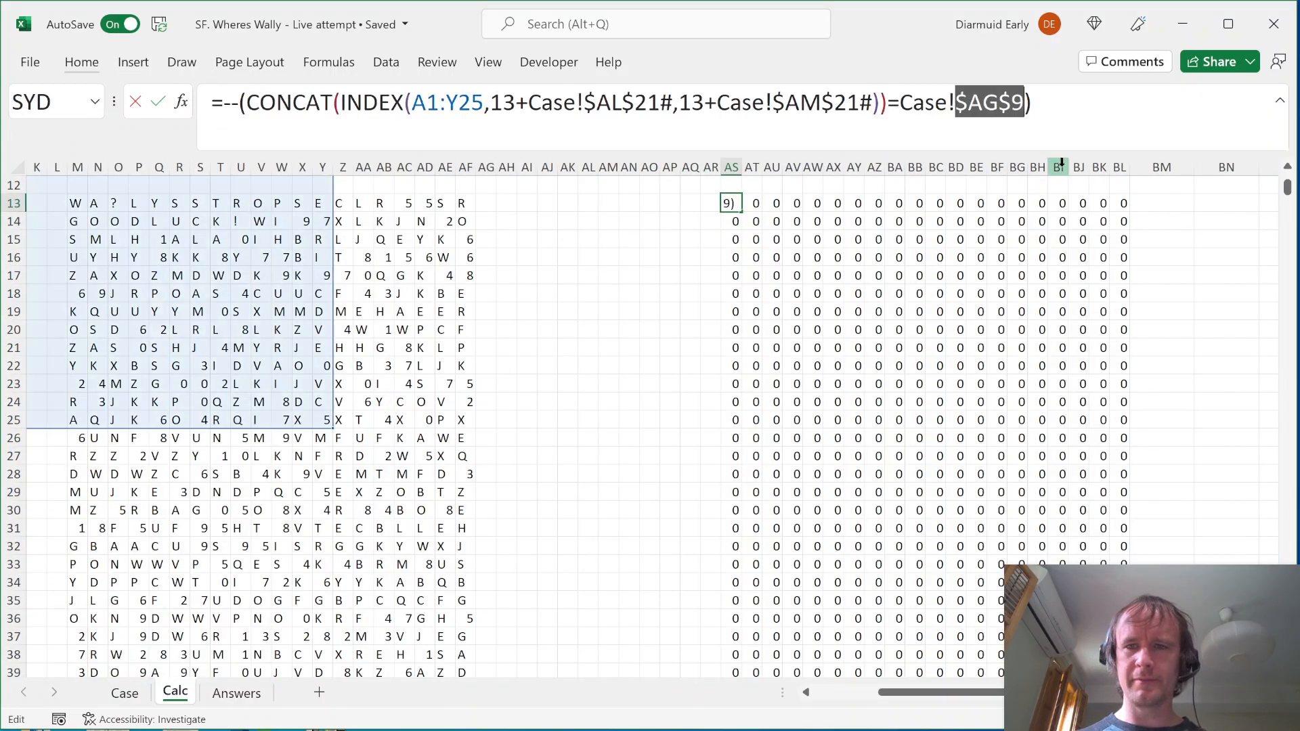
pyautogui.hotkey('ctrl', 'Return')
# Enter the formula with the Case!$AG$9 reference throughout AS13:BL1012
pyautogui.hotkey('ctrl', 'shift', 'Down')
pyautogui.hotkey('ctrl', 'shift', 'Right')
pyautogui.press('F2')
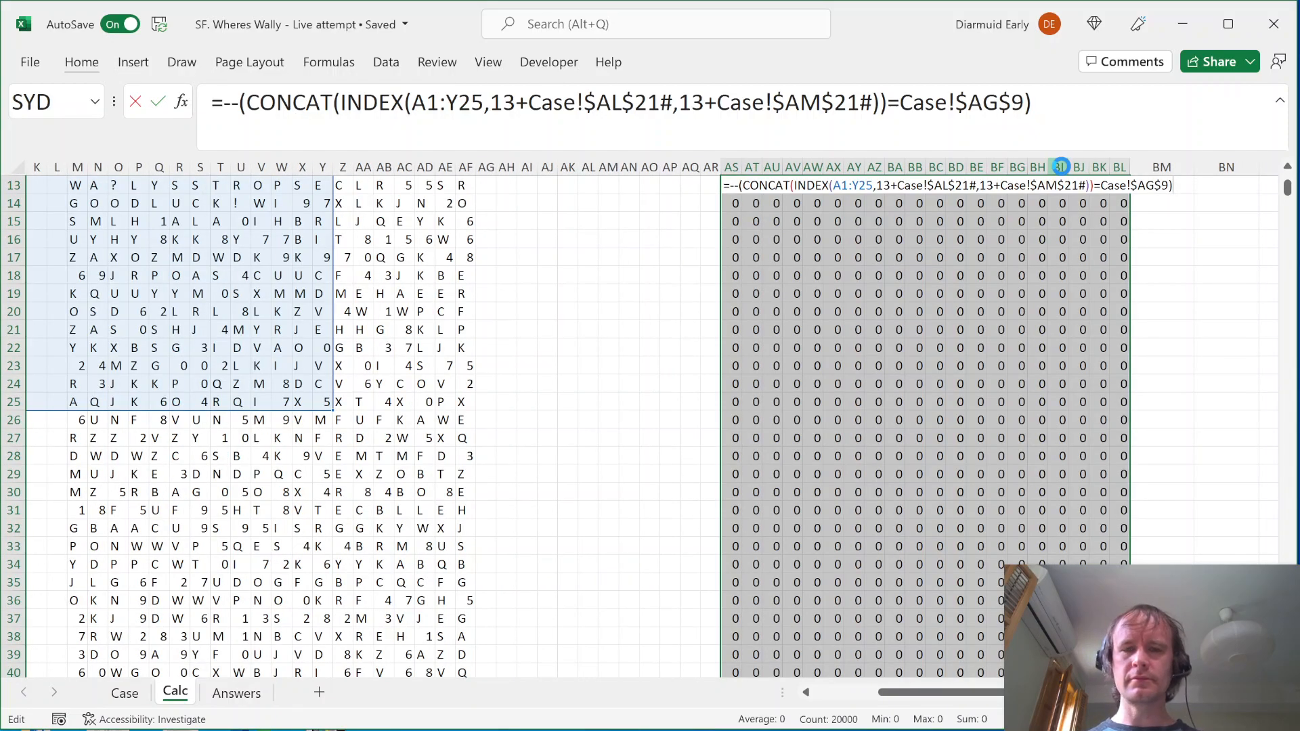
pyautogui.hotkey('ctrl', 'Return')
pyautogui.press('Down')
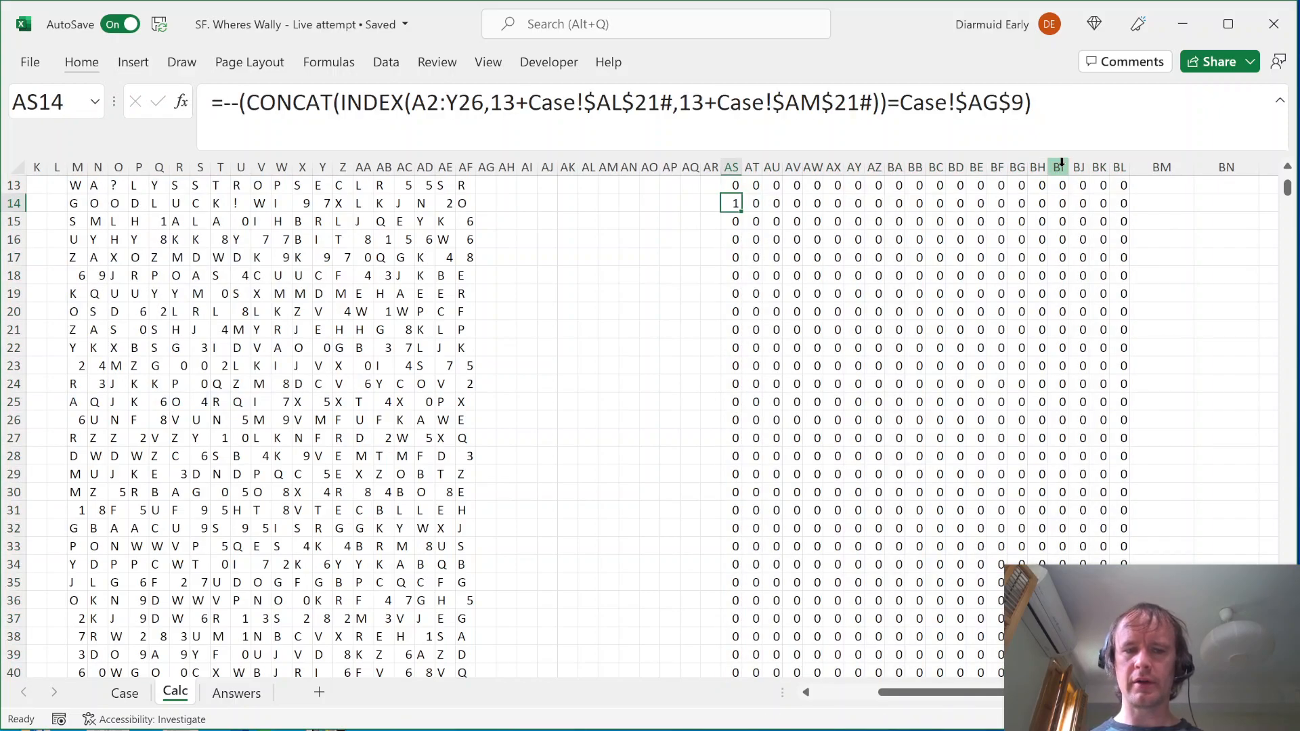
# Set the search word in Case!AG9 to WALLY and return to Calc
pyautogui.hotkey('ctrl', 'pageup')
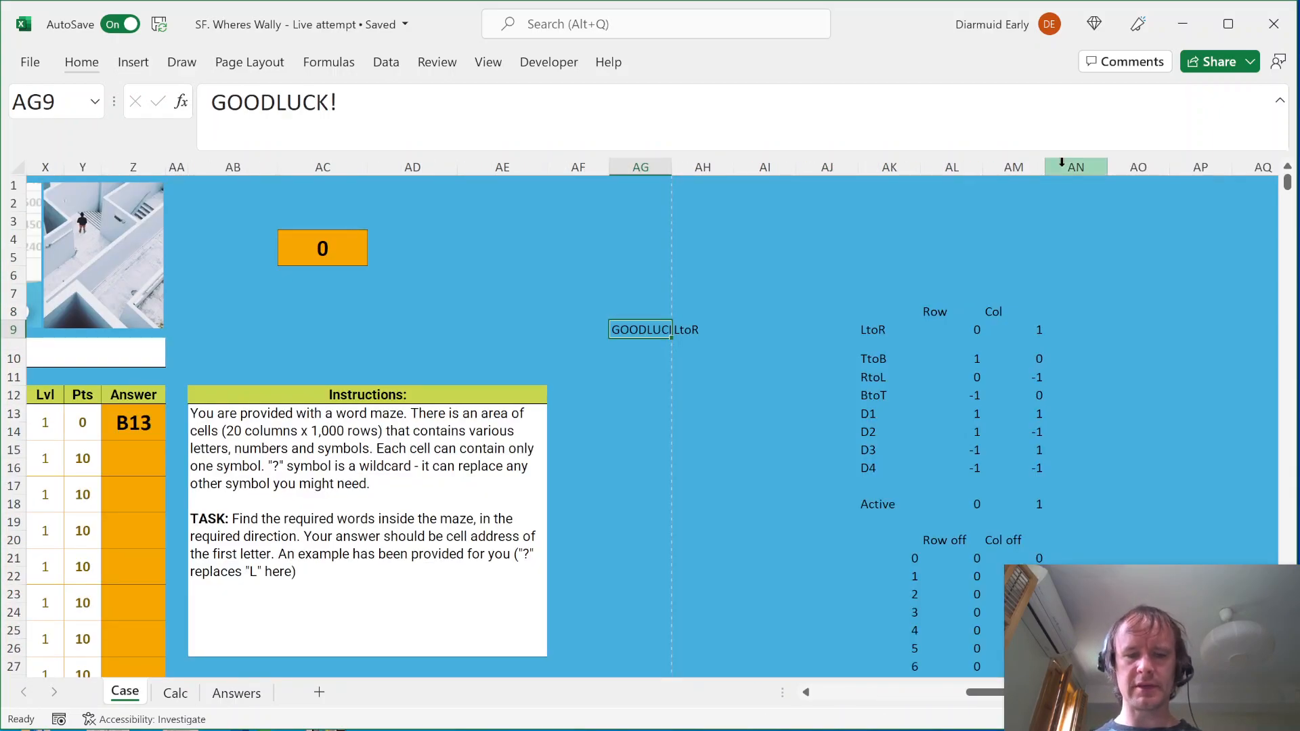
pyautogui.write('WALY')
pyautogui.press('BackSpace')
pyautogui.write('LY')
pyautogui.hotkey('ctrl', 'Return')
pyautogui.hotkey('ctrl', 'pagedown')
# Step through the AS13 formula with Evaluate Formula to see how it compares the maze letters with WALLY
pyautogui.press('Up')
pyautogui.press('Up')
pyautogui.press('Down')
pyautogui.hotkey('alt', 'm')
pyautogui.press('v')
pyautogui.press('Return')
pyautogui.press('Return')
pyautogui.press('Return')
pyautogui.press('Return')
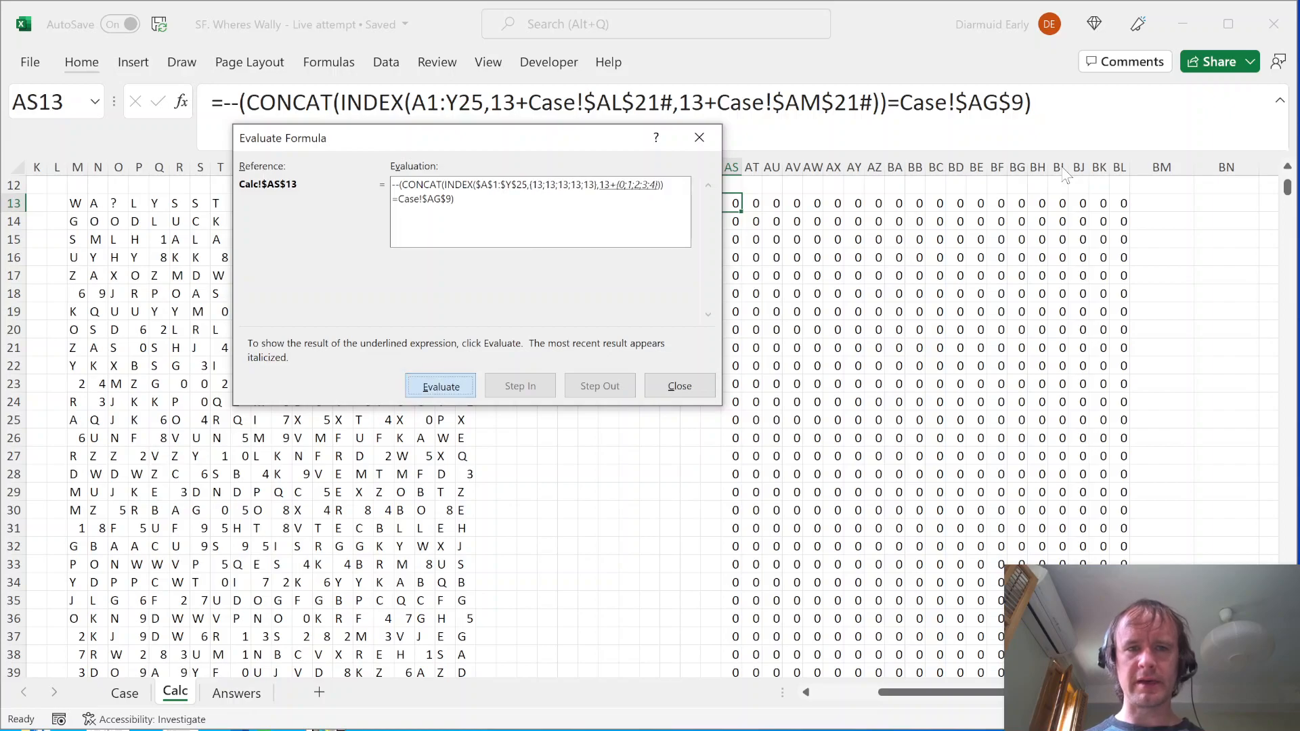
pyautogui.press('Return')
pyautogui.press('Return')
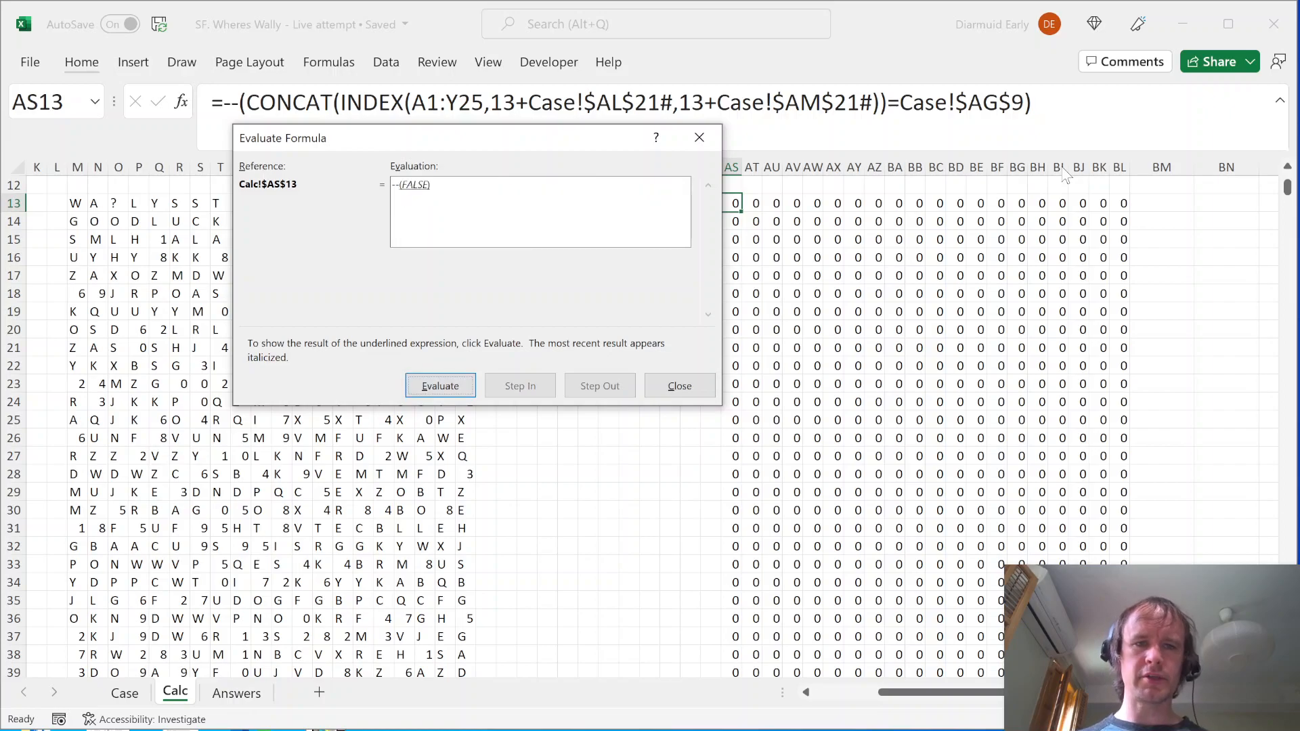
pyautogui.press('Escape')
pyautogui.press('F2')
pyautogui.press('Escape')
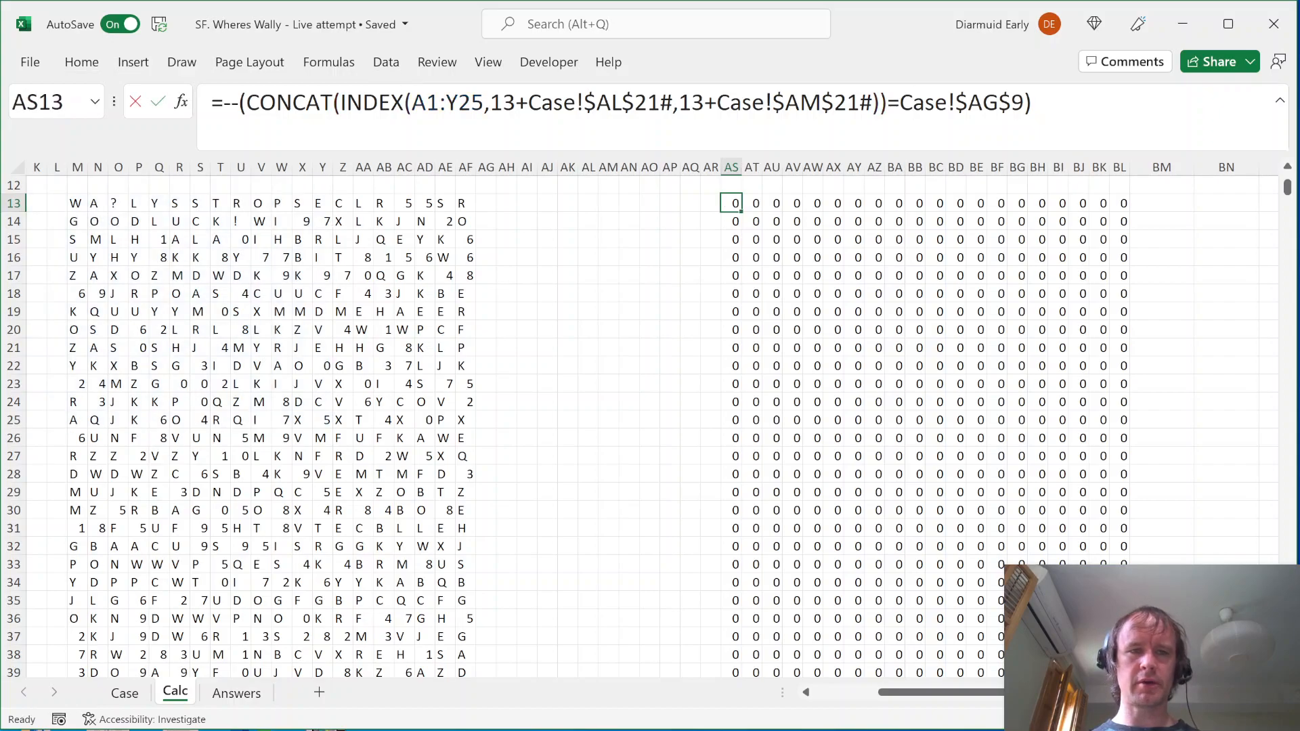
# Strip the --( ) conversion and the =Case!$AG$9 comparison from the AS13 formula, leaving only the CONCAT(INDEX()) part
pyautogui.press('F2')
pyautogui.press('Home')
pyautogui.press('Right')
pyautogui.press('Delete')
pyautogui.press('Delete')
pyautogui.press('Delete')
pyautogui.moveTo(865, 102); pyautogui.dragTo(1010, 102)
pyautogui.press('Delete')
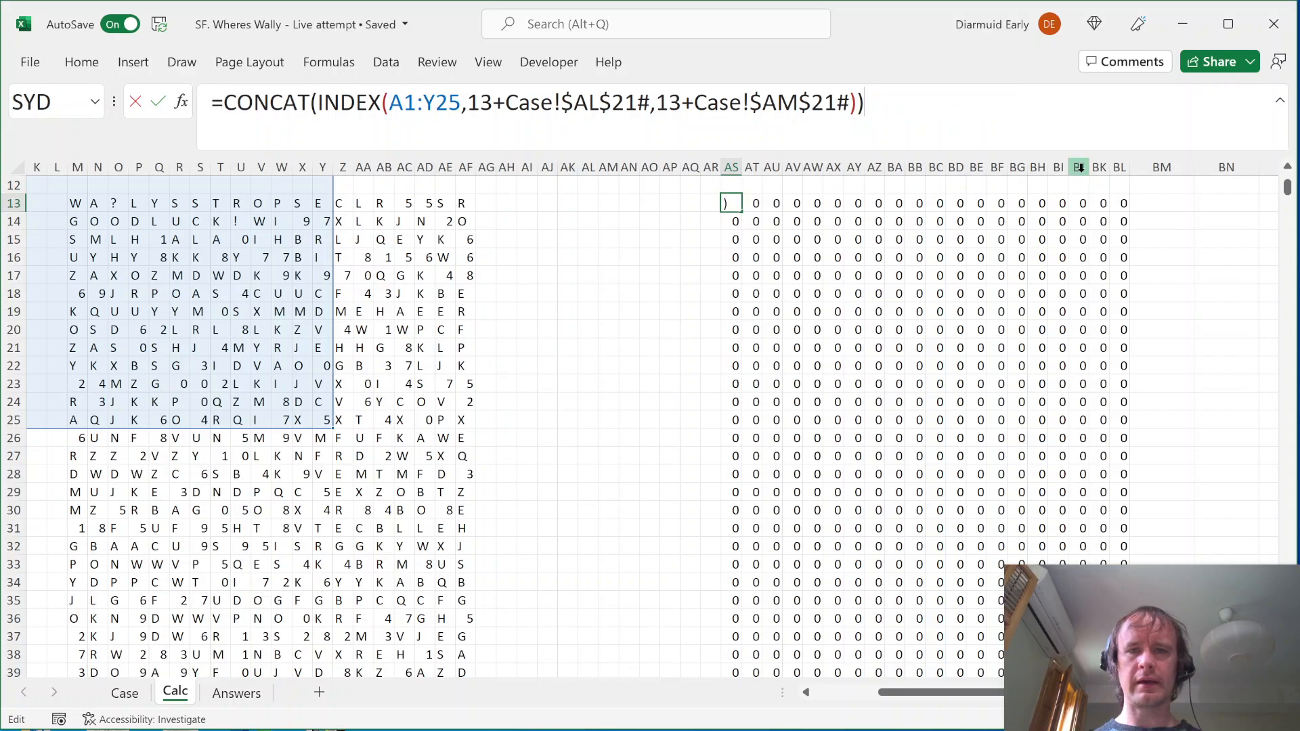
# Wrap the AS13 formula in COUNTIF, with Case!$AG$9 as the range and the CONCAT result as the criterion
pyautogui.press('Home')
pyautogui.press('Right')
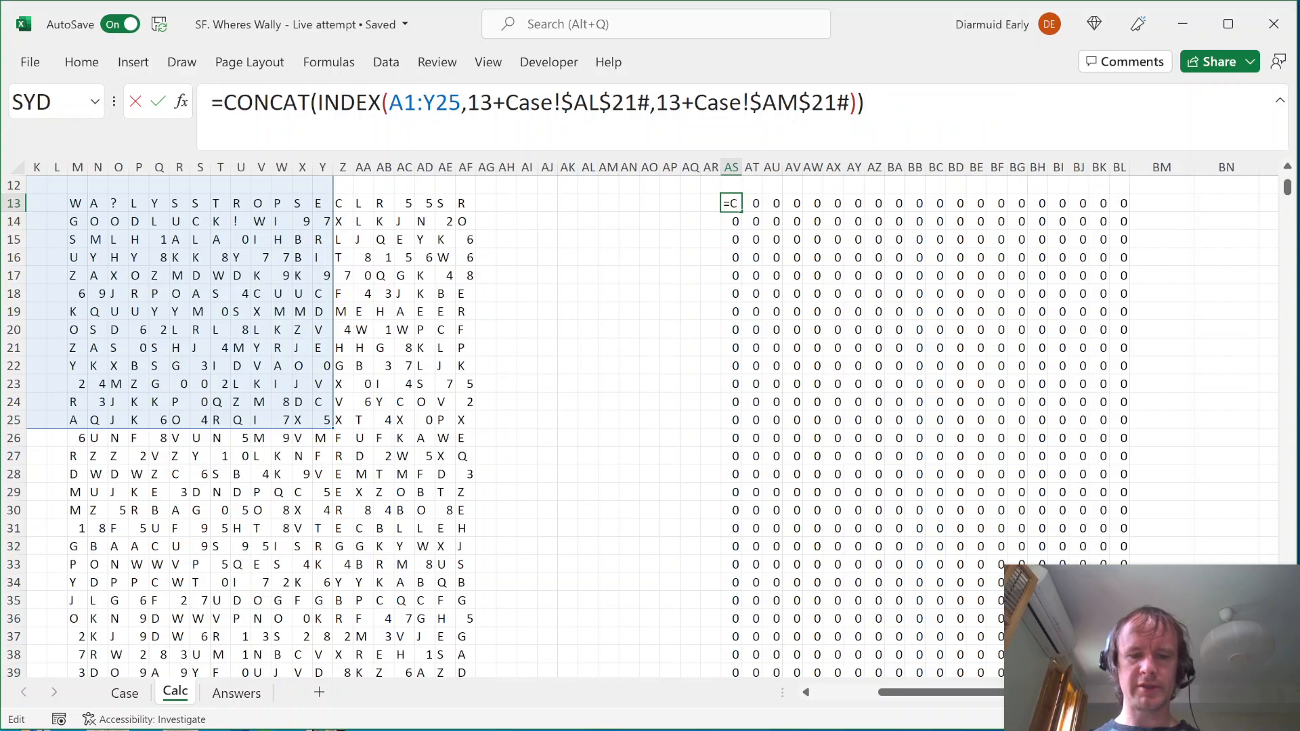
pyautogui.write('counti')
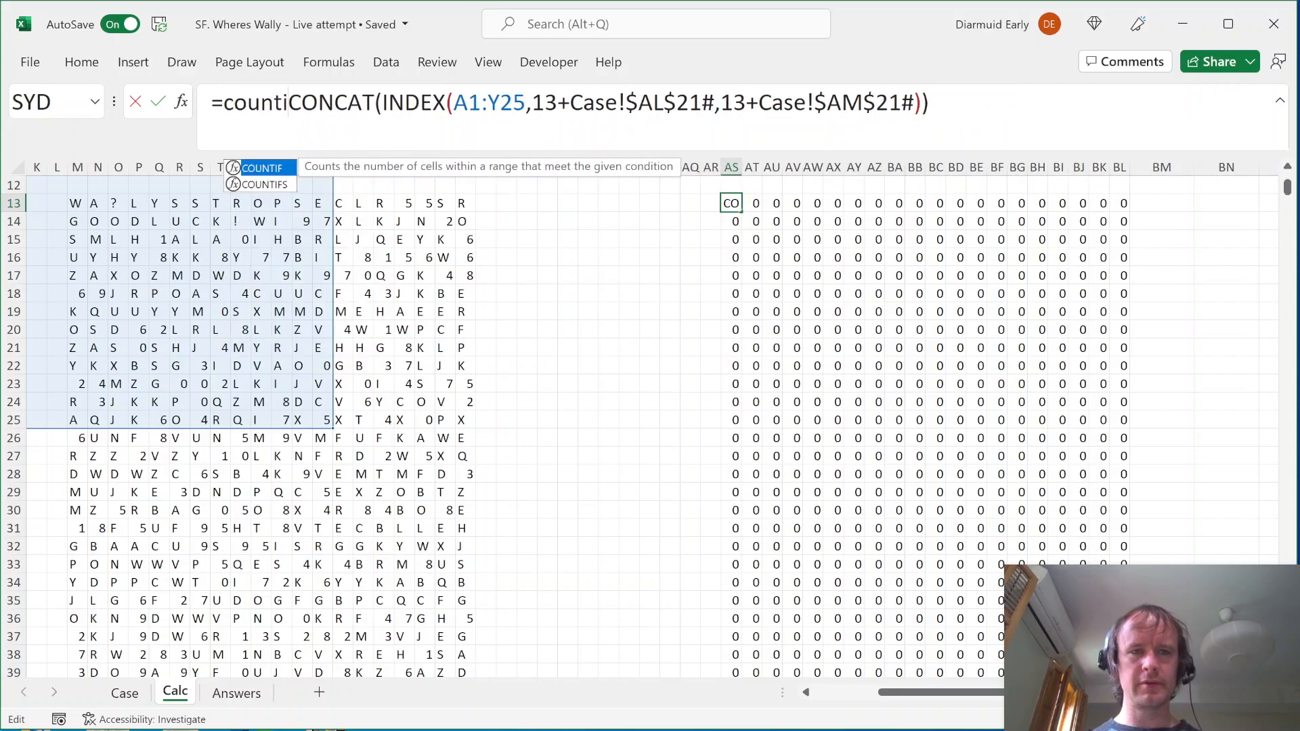
pyautogui.press('Tab')
pyautogui.hotkey('ctrl', 'pageup')
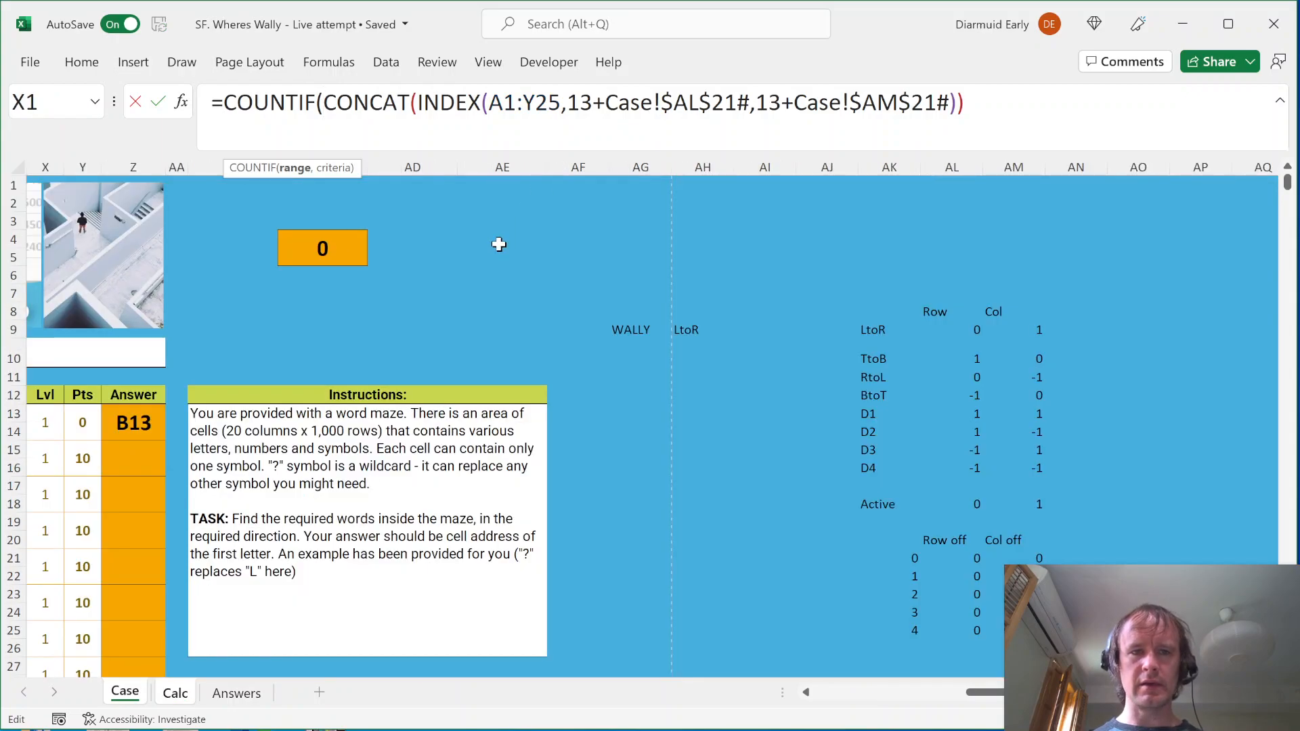
pyautogui.click(640, 330)
pyautogui.press('F4')
pyautogui.write(',')
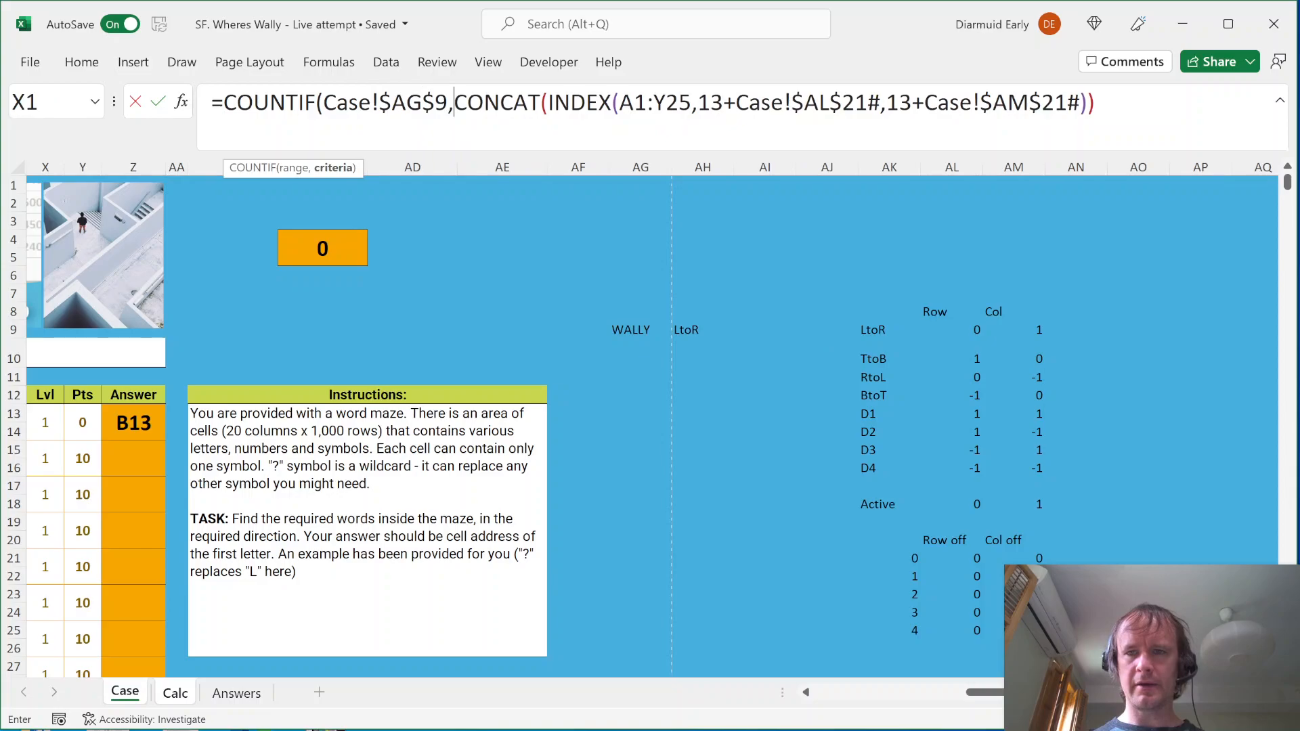
pyautogui.write(')')
pyautogui.press('Return')
# Step through the COUNTIF formula in AS13 with Evaluate Formula to check how the wildcard word matches
pyautogui.press('Up')
pyautogui.hotkey('alt', 't')
pyautogui.press('u')
pyautogui.press('f')
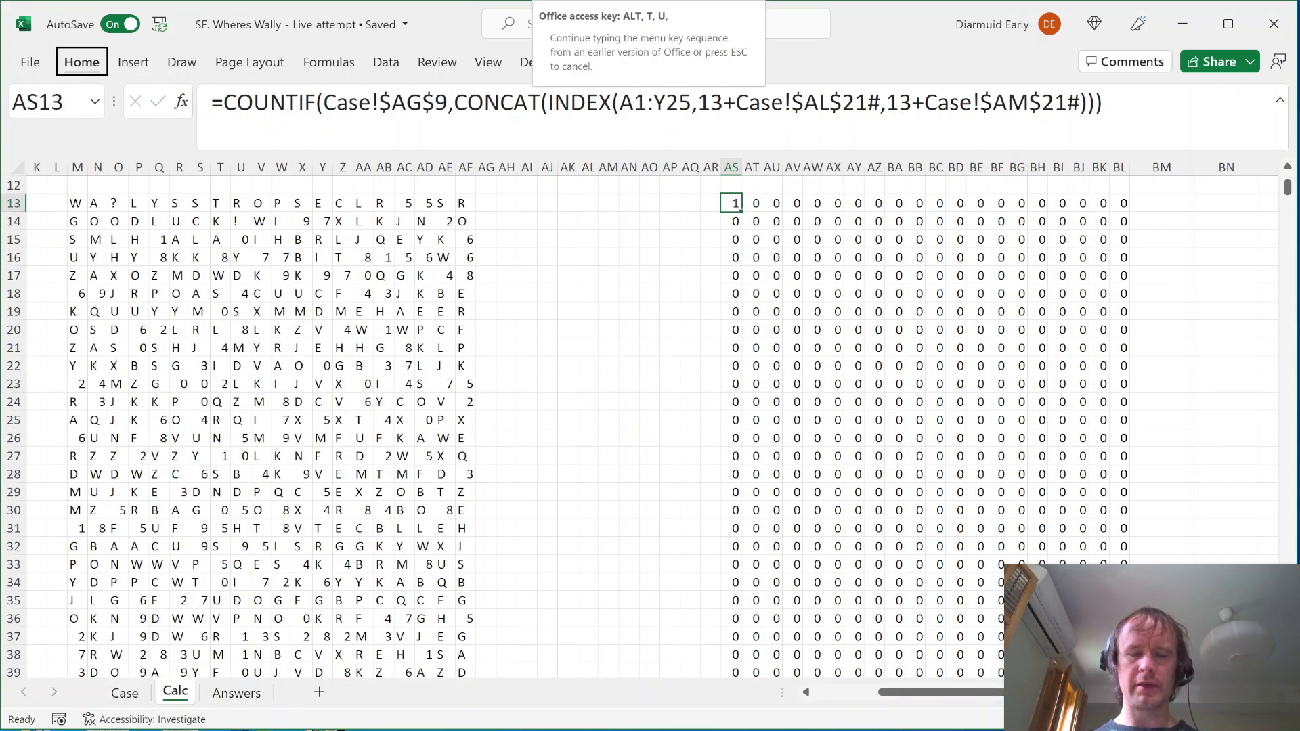
pyautogui.press('Return')
pyautogui.press('Return')
pyautogui.press('Return')
pyautogui.press('Return')
pyautogui.press('Return')
pyautogui.press('Return')
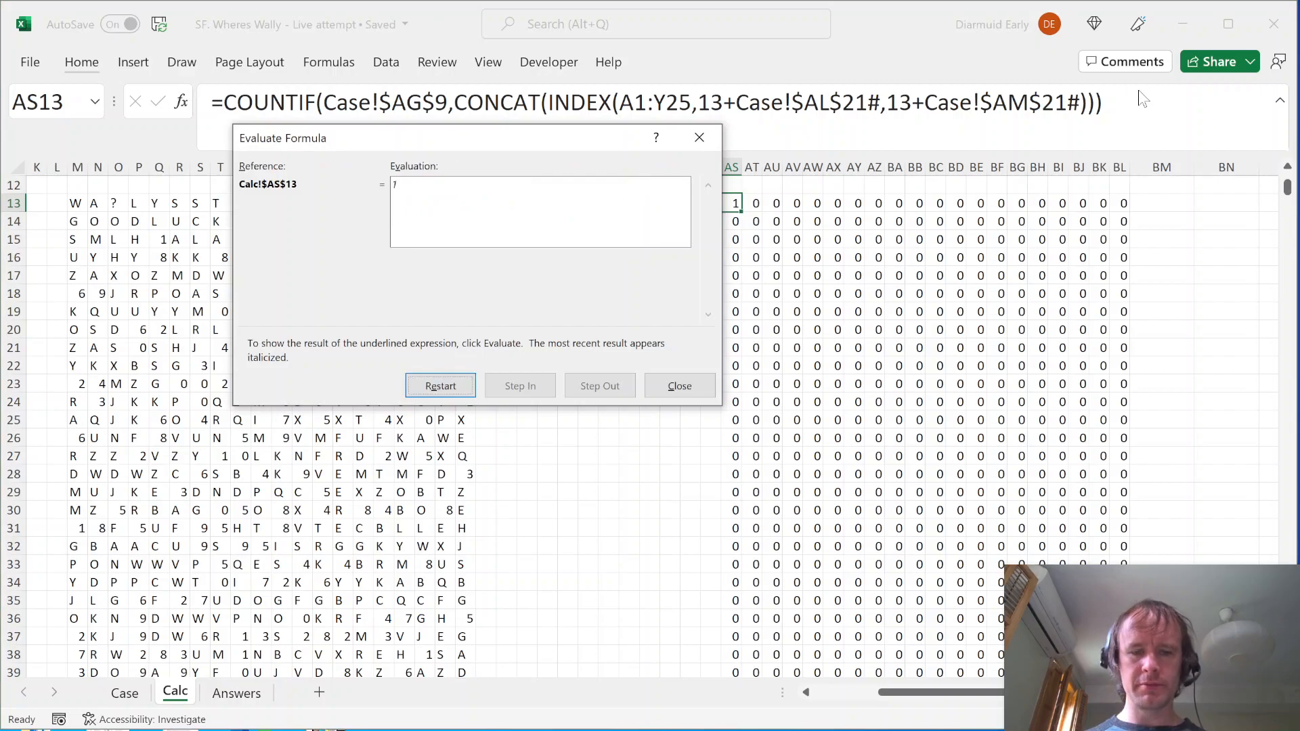
pyautogui.press('Return')
pyautogui.press('Return')
pyautogui.press('Return')
pyautogui.press('Return')
pyautogui.press('Return')
pyautogui.press('Return')
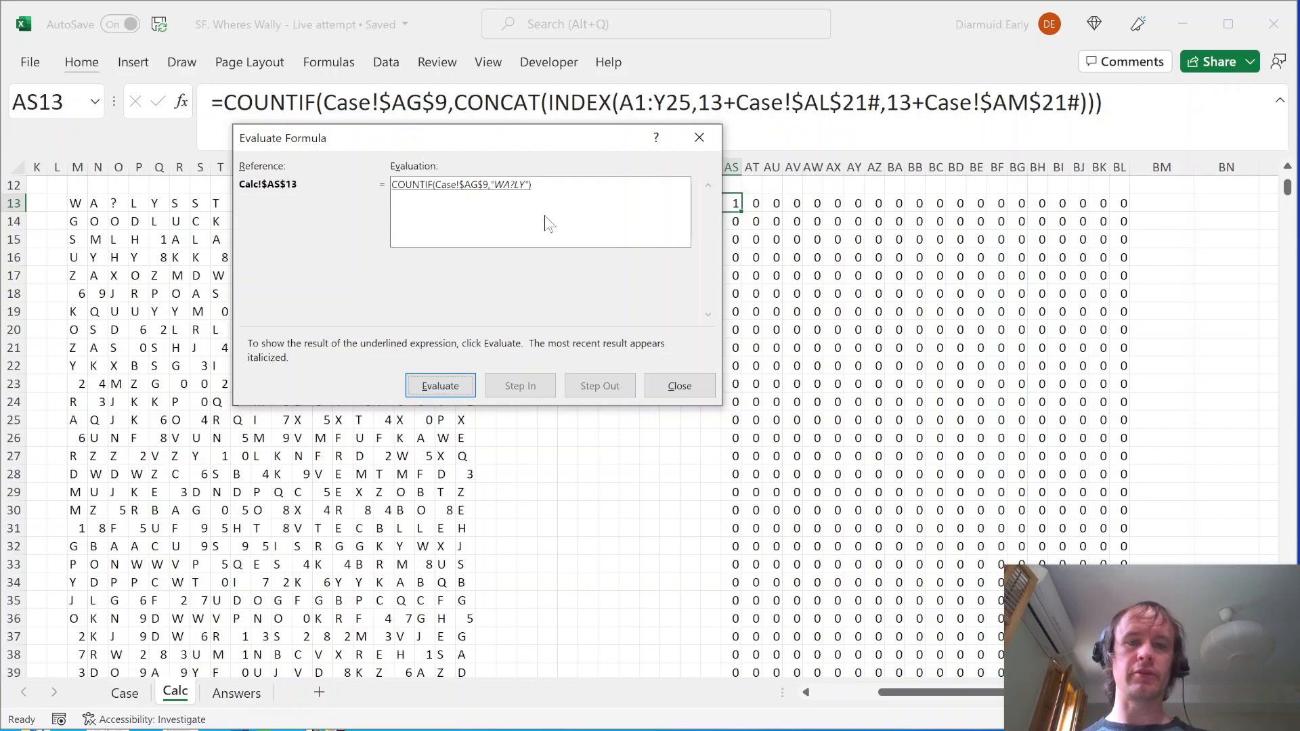
pyautogui.press('Return')
pyautogui.press('Escape')
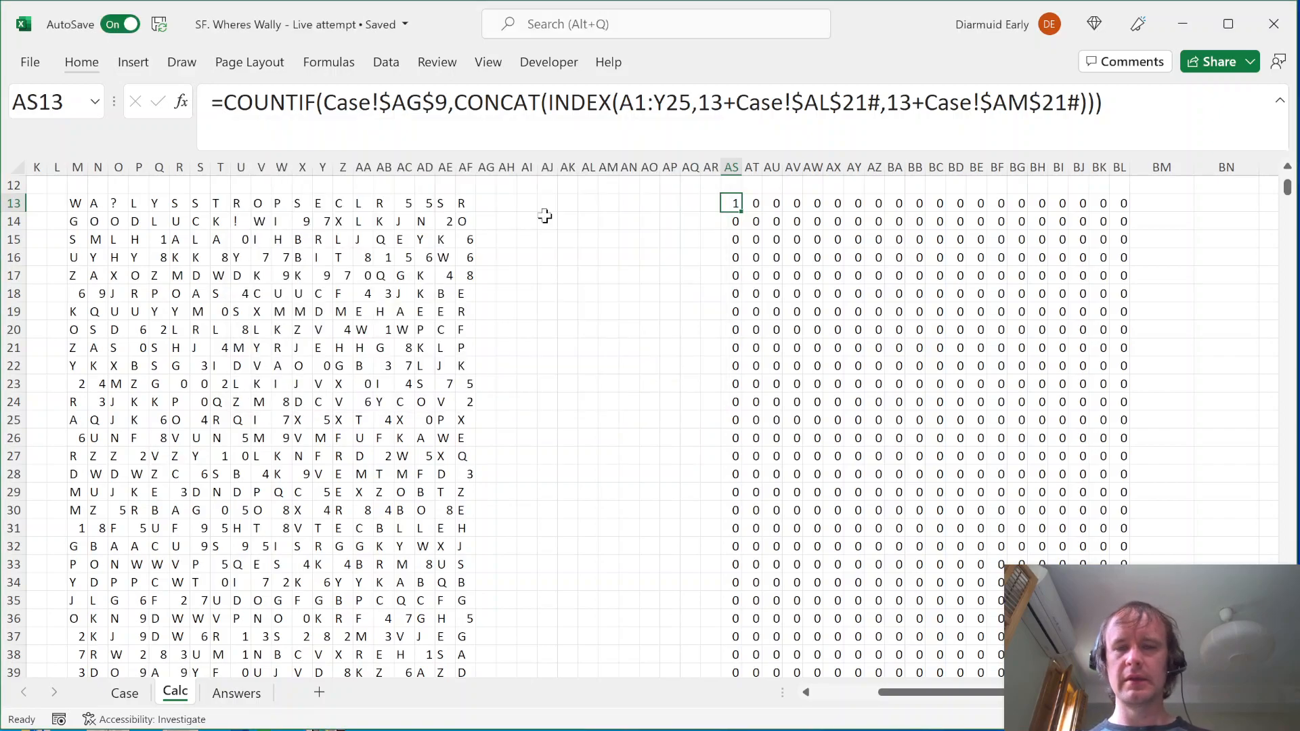
# Select the flag block from AS13 to BL1012 to check its total for WALLY
pyautogui.hotkey('ctrl', 'shift', 'Right')
pyautogui.hotkey('ctrl', 'shift', 'Down')
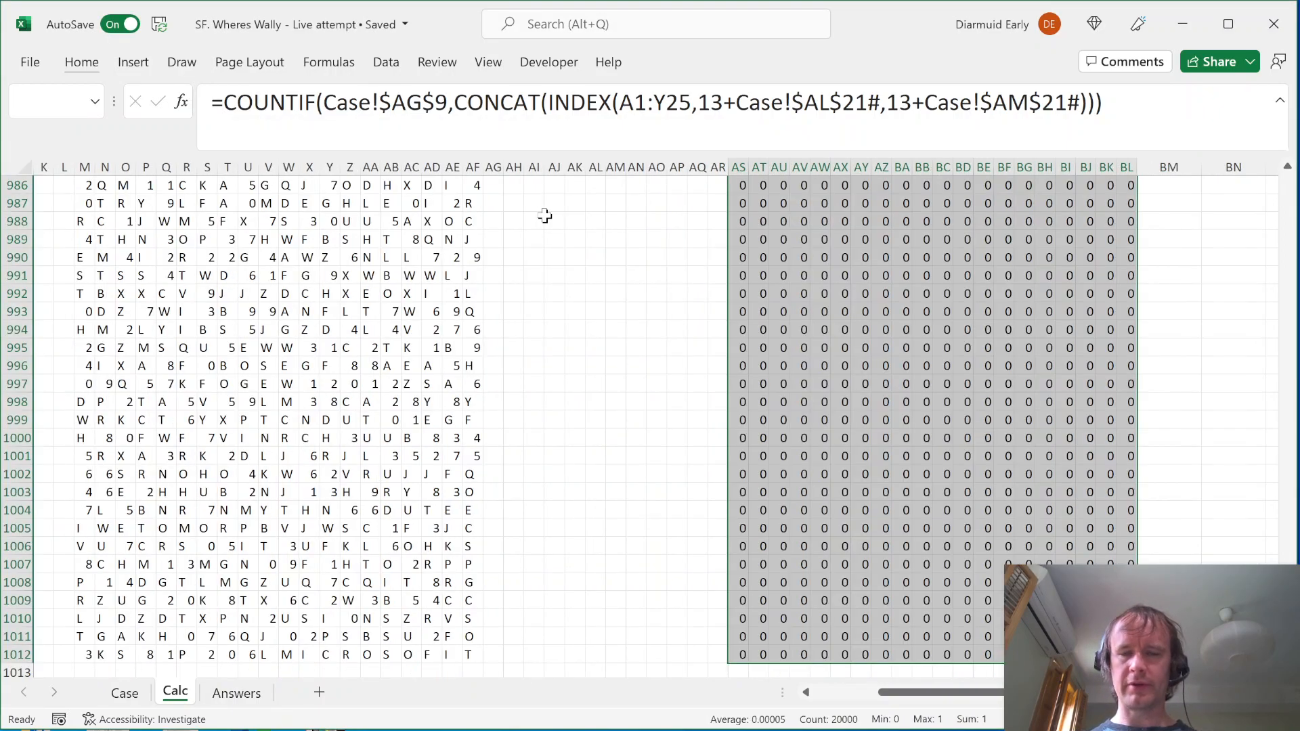
pyautogui.press('Up')
pyautogui.press('Up')
pyautogui.press('Down')
pyautogui.press('Down')
pyautogui.press('Up')
pyautogui.press('Down')
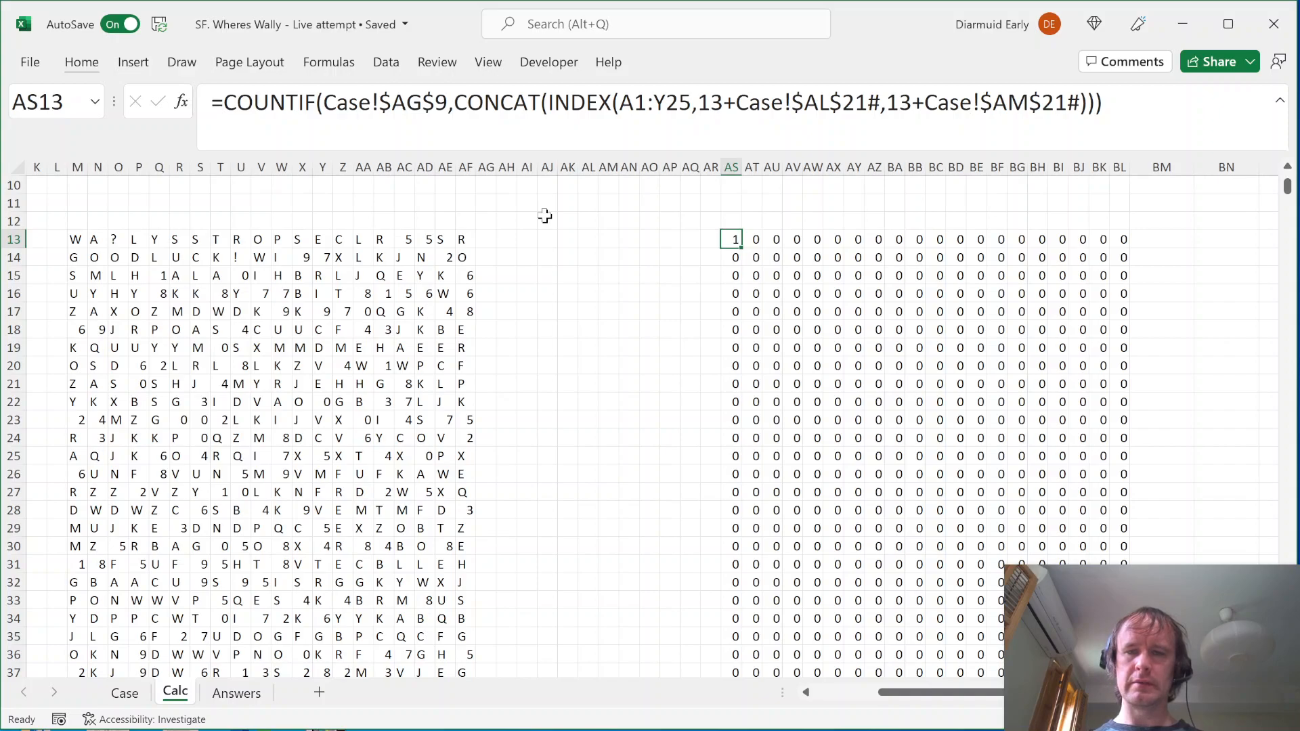
pyautogui.hotkey('ctrl', 'shift', 'End')
pyautogui.press('Up')
pyautogui.press('Up')
pyautogui.press('Down')
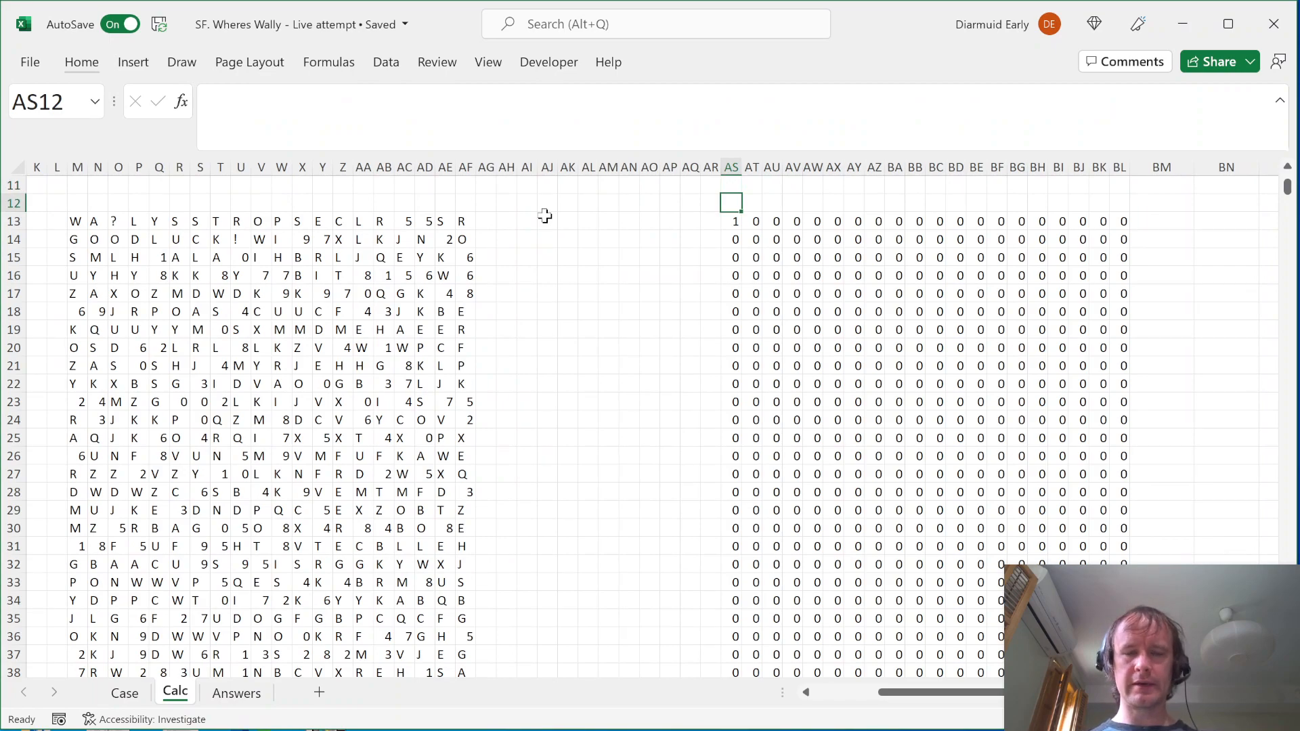
# Look over the blank cells above the flag block, and go to the beginning of the Case sheet with the maze
pyautogui.hotkey('shift', 'Right')
pyautogui.hotkey('shift', 'Right')
pyautogui.hotkey('shift', 'Right')
pyautogui.hotkey('shift', 'Right')
pyautogui.press('Left')
pyautogui.press('Right')
pyautogui.hotkey('ctrl', 'pageup')
pyautogui.hotkey('ctrl', 'Home')
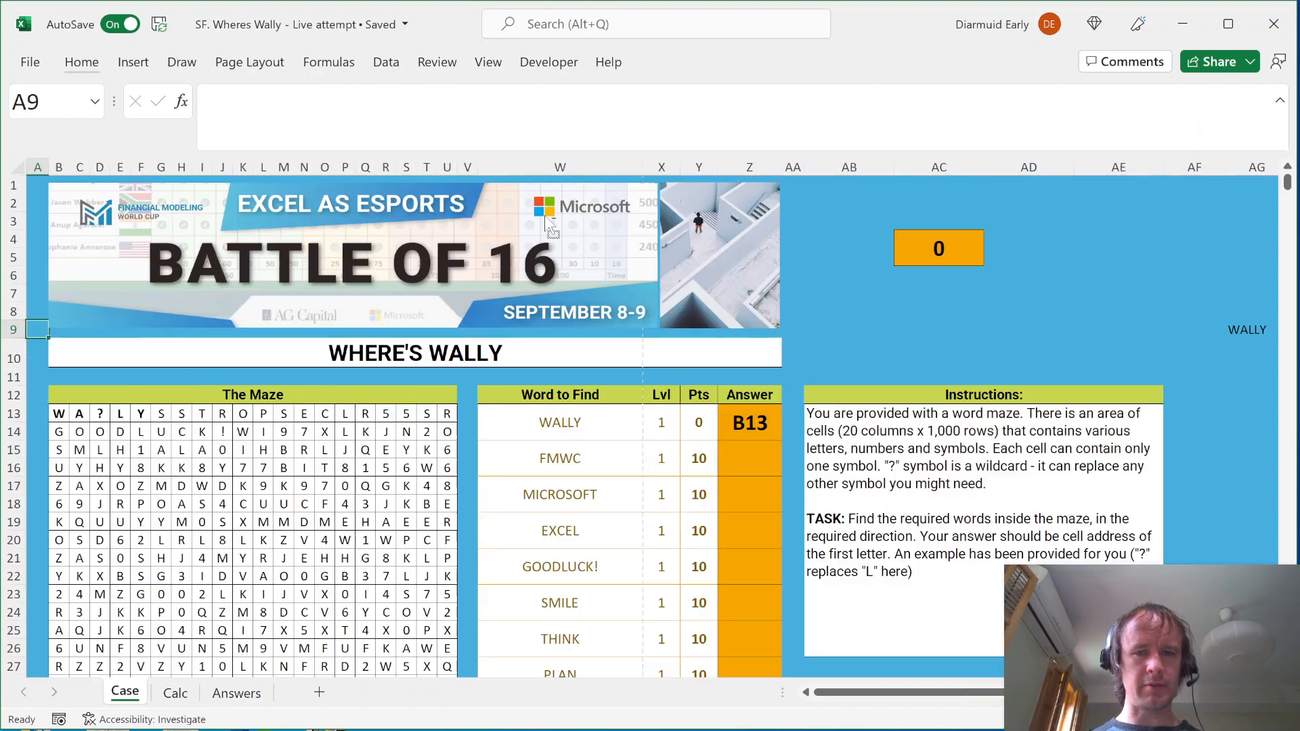
# On the Calc sheet, enter =CHAR(SEQUENCE(,20,66)) in AS12 to generate the maze's column letters above the flag block
pyautogui.hotkey('ctrl', 'pagedown')
pyautogui.write('=ch')
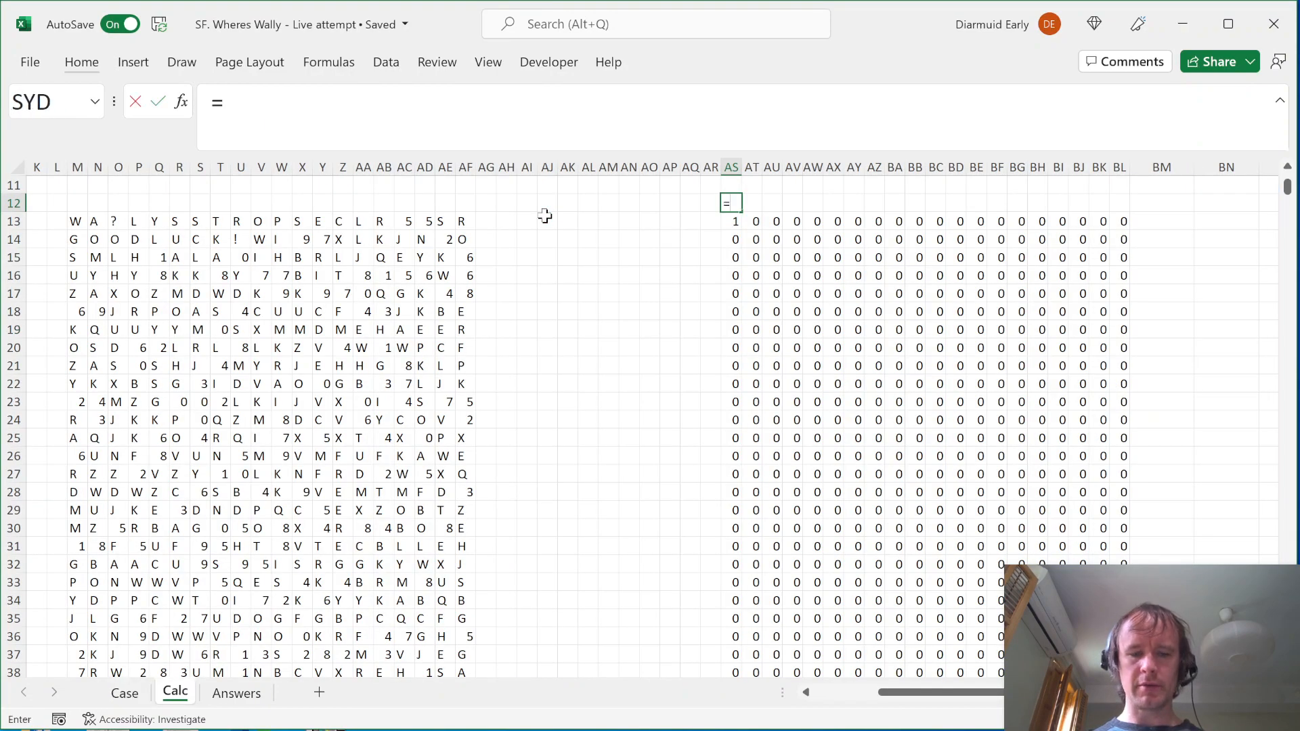
pyautogui.press('Tab')
pyautogui.write('seq')
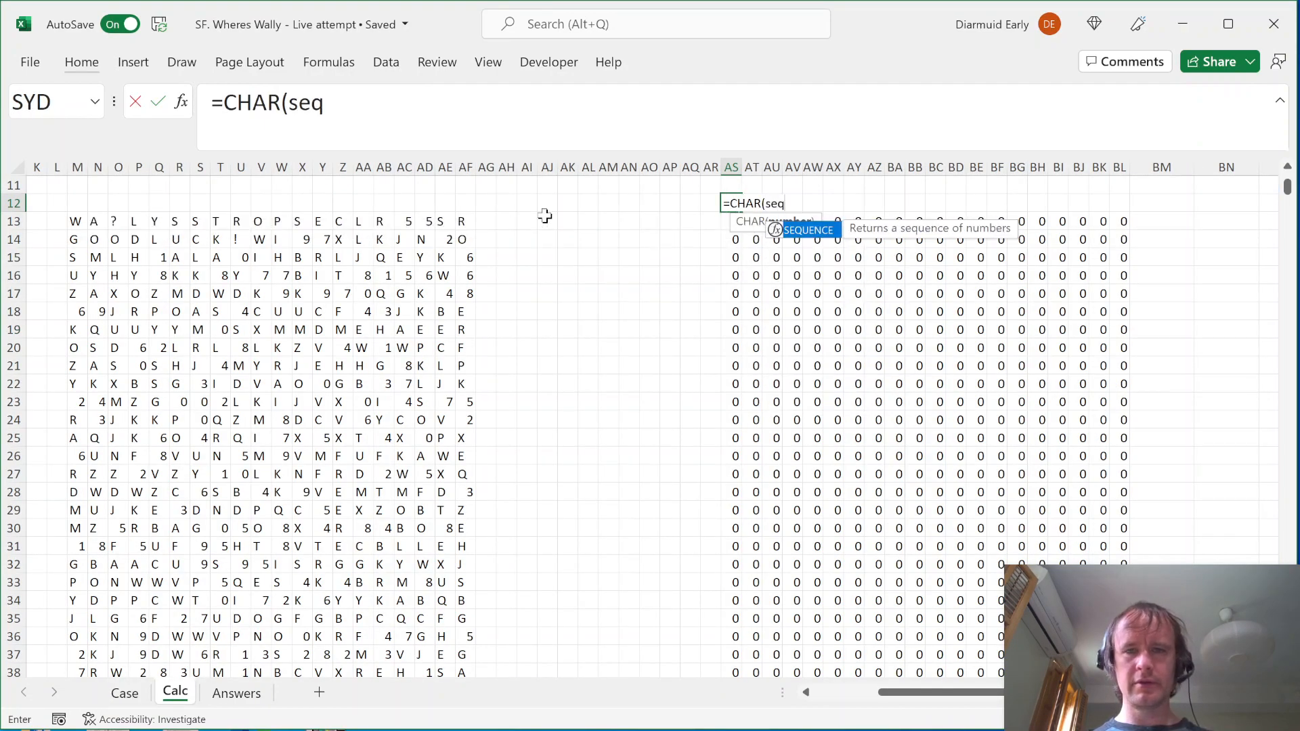
pyautogui.press('Tab')
pyautogui.write(',20,')
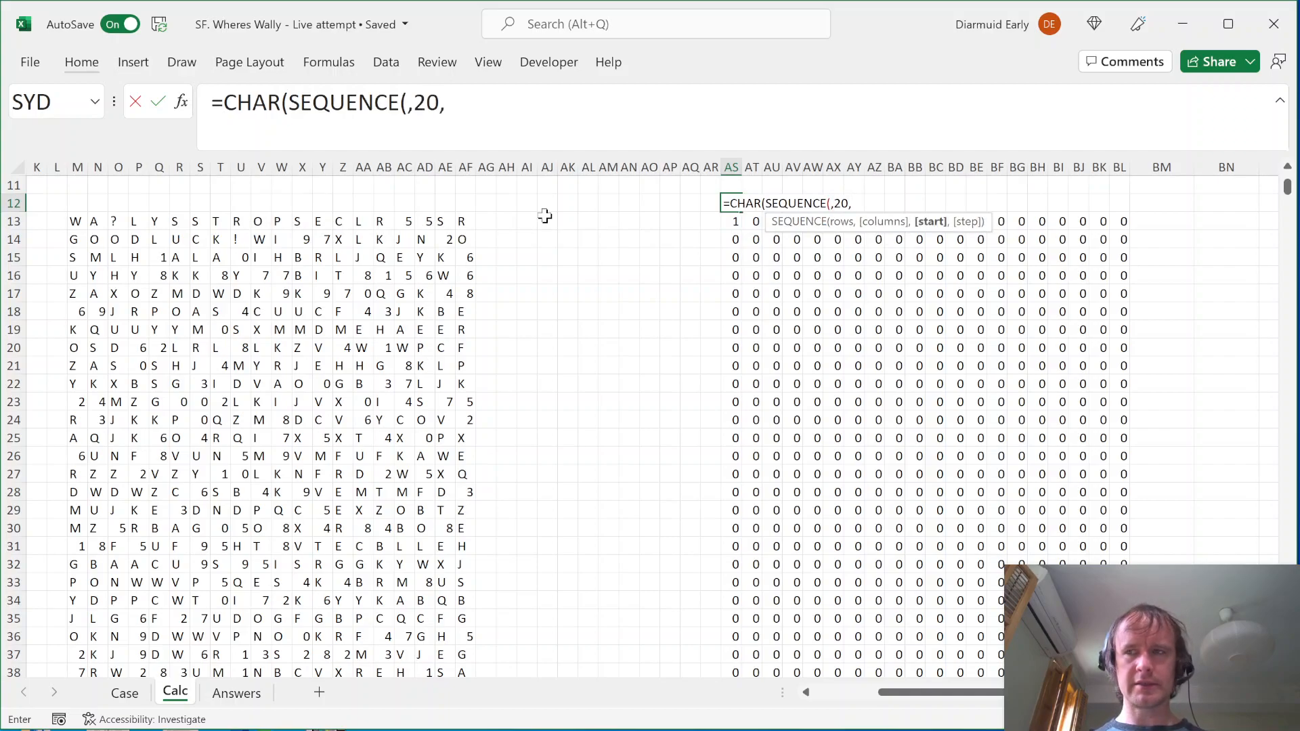
pyautogui.write('66')
pyautogui.write(',')
pyautogui.press('Return')
pyautogui.press('Up')
# Check that the column letters in row 12 span the flag block from AS to BL, and return to AS13
pyautogui.hotkey('ctrl', 'shift', 'Right')
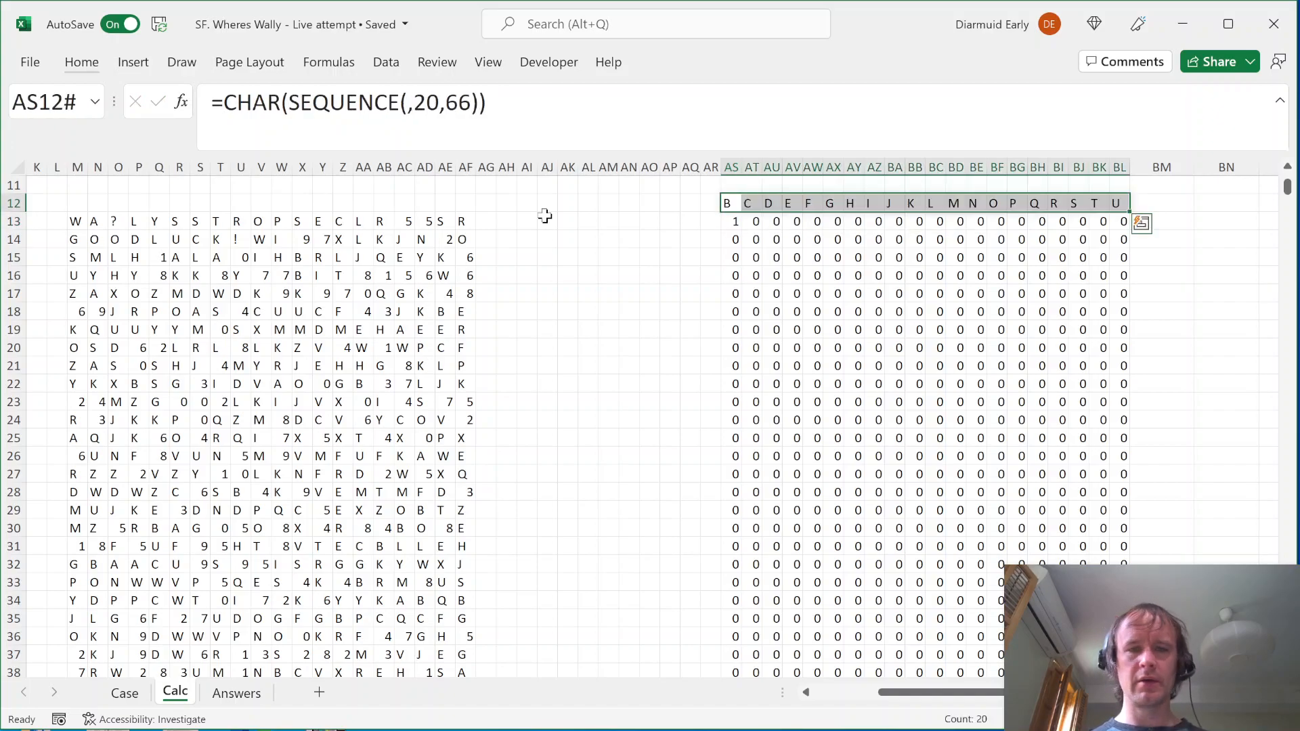
pyautogui.press('Right')
pyautogui.press('Right')
pyautogui.press('Right')
pyautogui.press('Right')
pyautogui.press('Right')
pyautogui.hotkey('ctrl', 'Right')
pyautogui.hotkey('ctrl', 'Left')
pyautogui.press('Down')
pyautogui.press('Left')
pyautogui.press('Right')
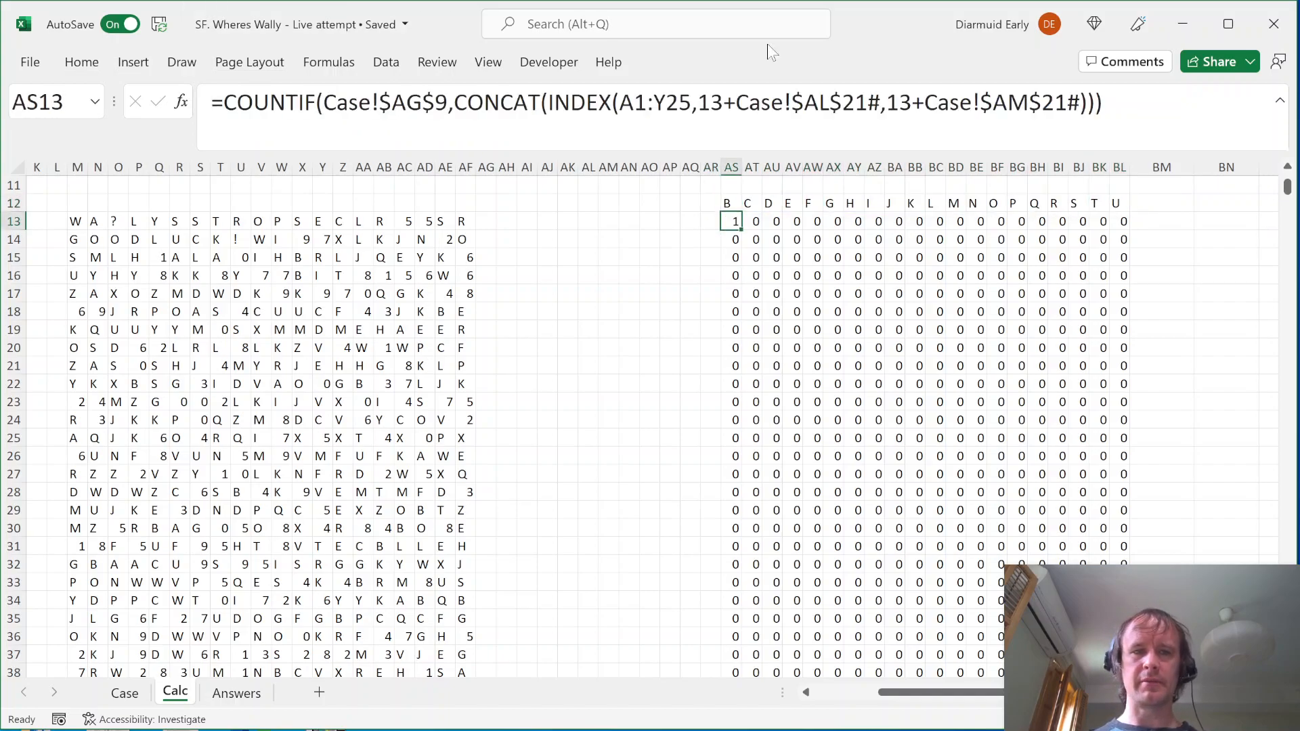
# Wrap the COUNTIF in AS13 in an IF that returns AS$12&ROW() for a match and "" otherwise
pyautogui.press('F2')
pyautogui.write('IF(')
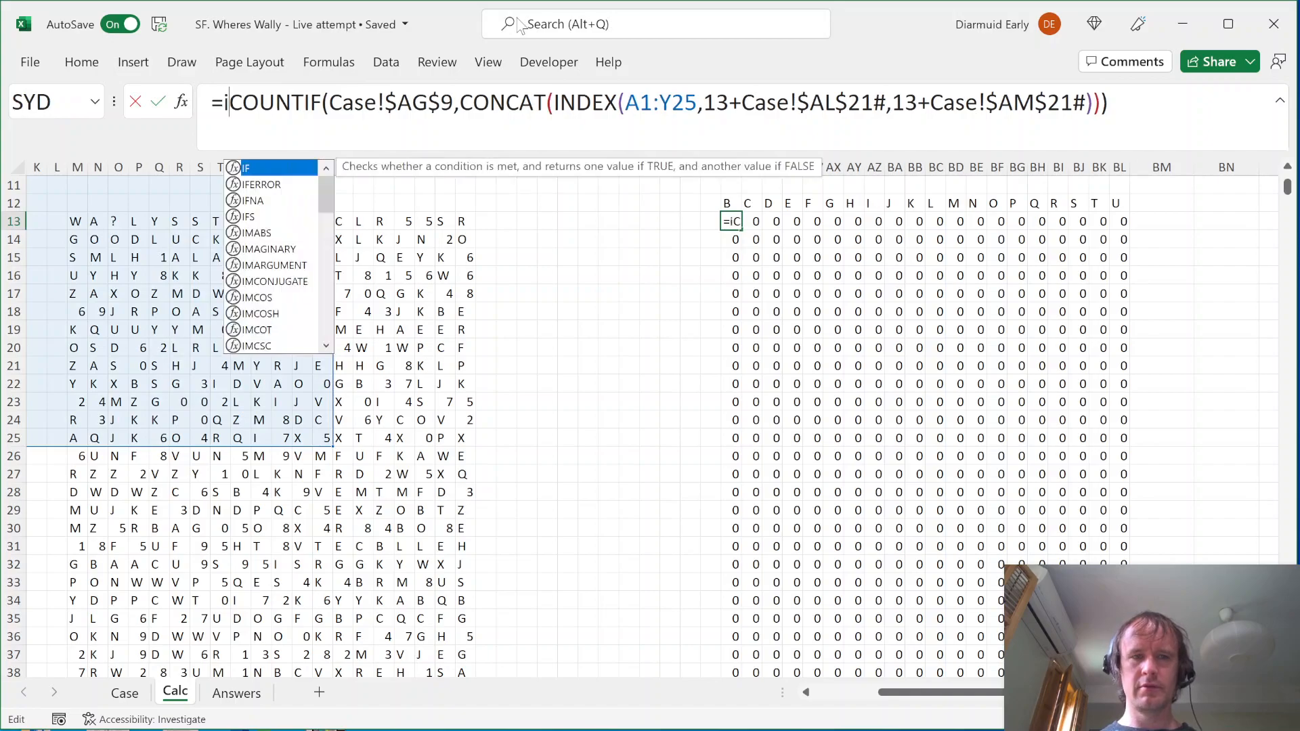
pyautogui.press('End')
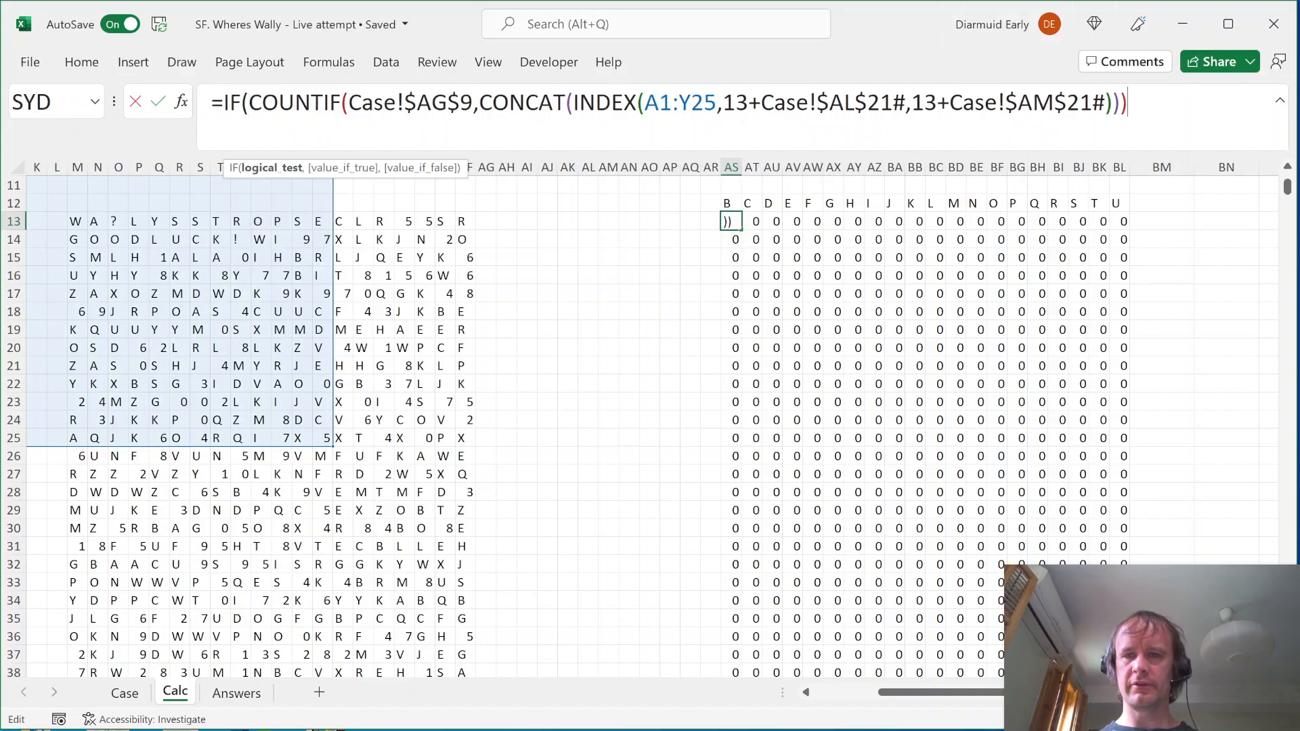
pyautogui.write('>0')
pyautogui.press('BackSpace')
pyautogui.press('BackSpace')
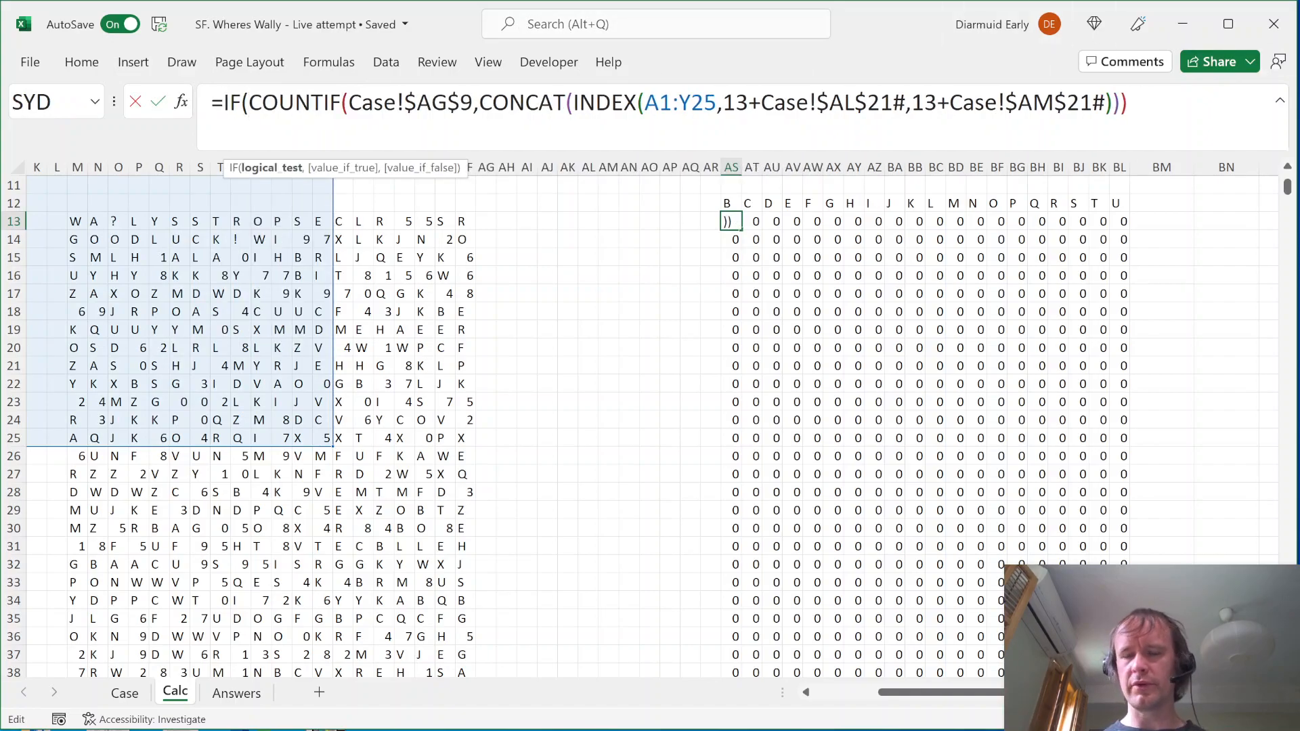
pyautogui.write(',')
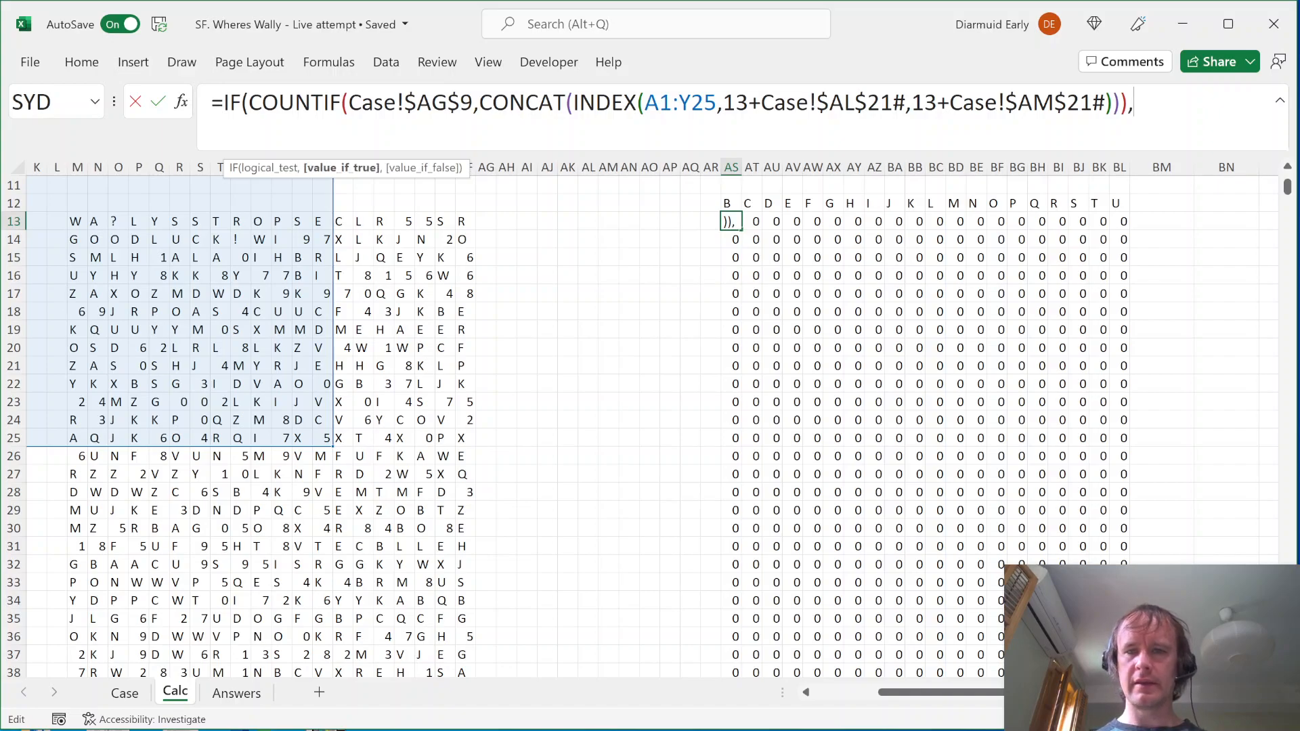
pyautogui.click(731, 202)
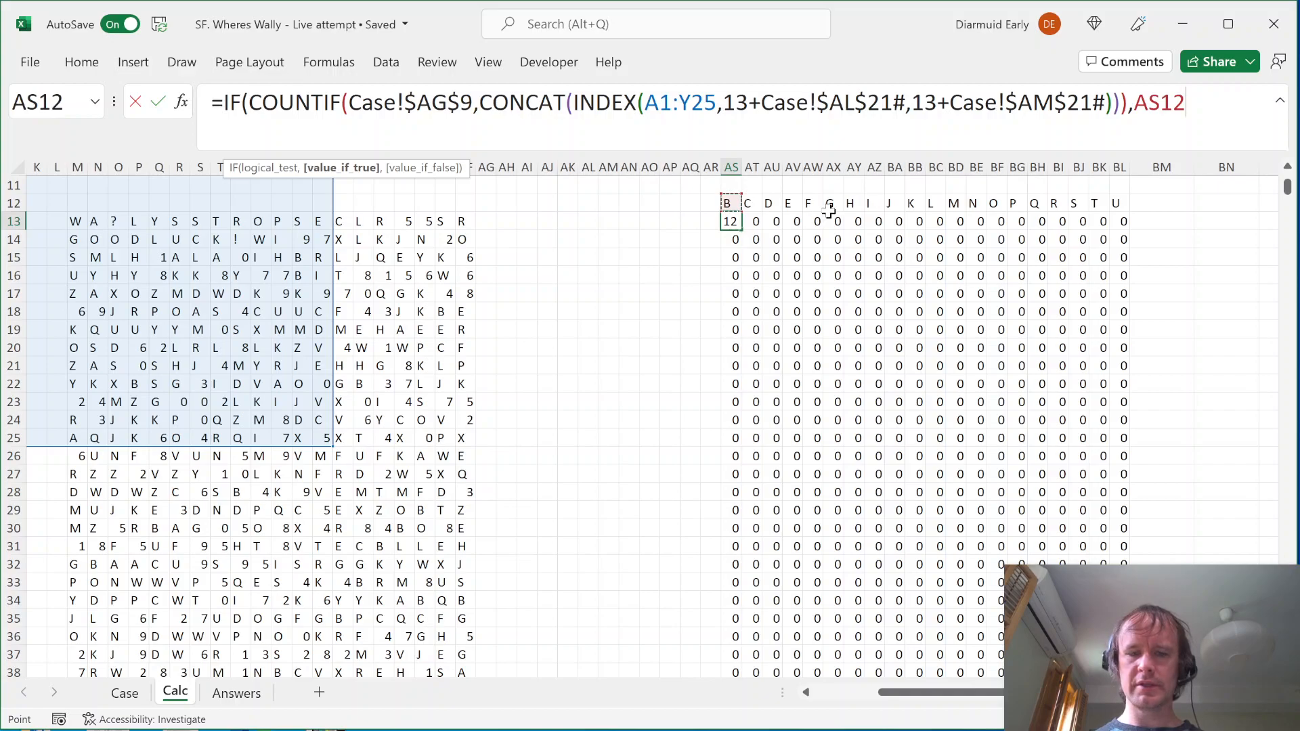
pyautogui.press('F4')
pyautogui.press('F4')
pyautogui.write('&row(),"")')
pyautogui.press('Return')
# Fill the IF formula from AS13 through BL1012, and go to the blank cell AS10 above the block
pyautogui.hotkey('ctrl', 'shift', 'End')
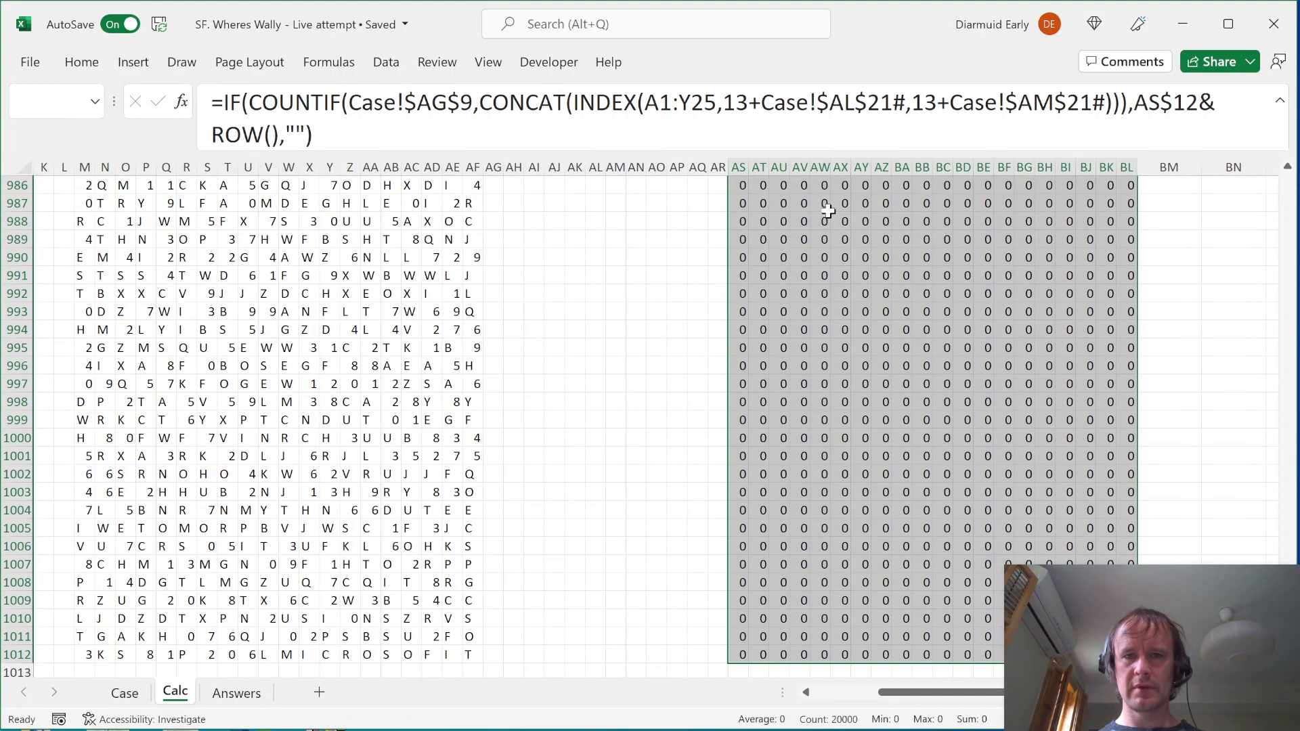
pyautogui.press('F2')
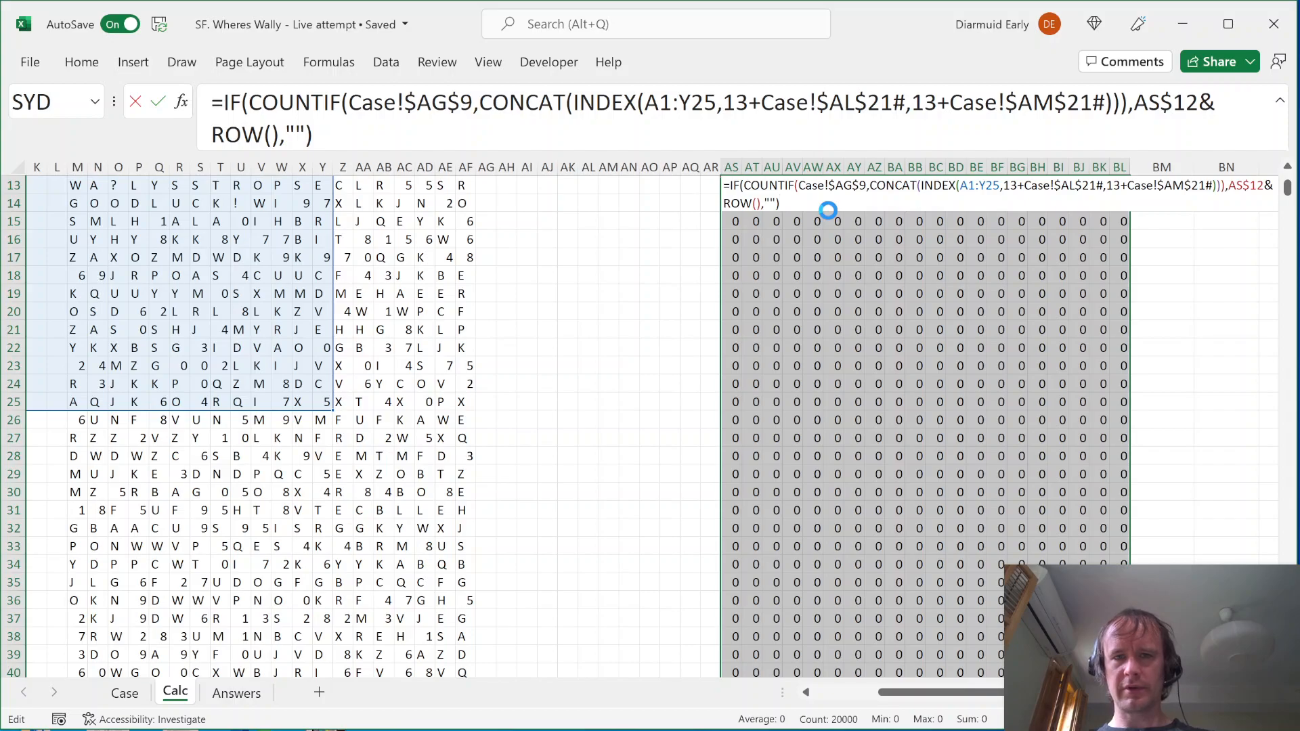
pyautogui.hotkey('ctrl', 'Return')
pyautogui.press('Up')
pyautogui.press('Up')
pyautogui.press('Up')
pyautogui.press('Up')
pyautogui.press('Up')
pyautogui.press('Down')
pyautogui.press('Down')
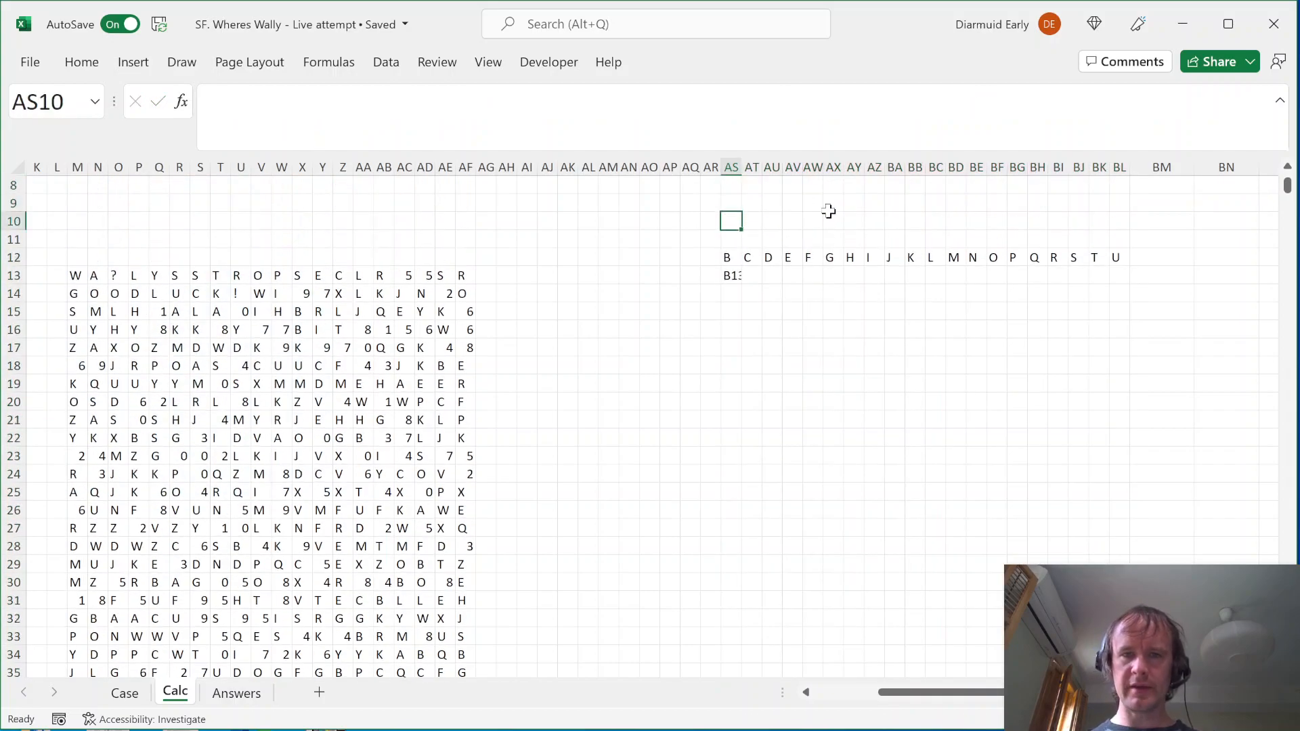
# In AS10, enter a CONCAT formula that joins the results grid AS13:BL1012
pyautogui.write('=conc')
pyautogui.press('Tab')
pyautogui.press('Down')
pyautogui.press('Down')
pyautogui.press('Down')
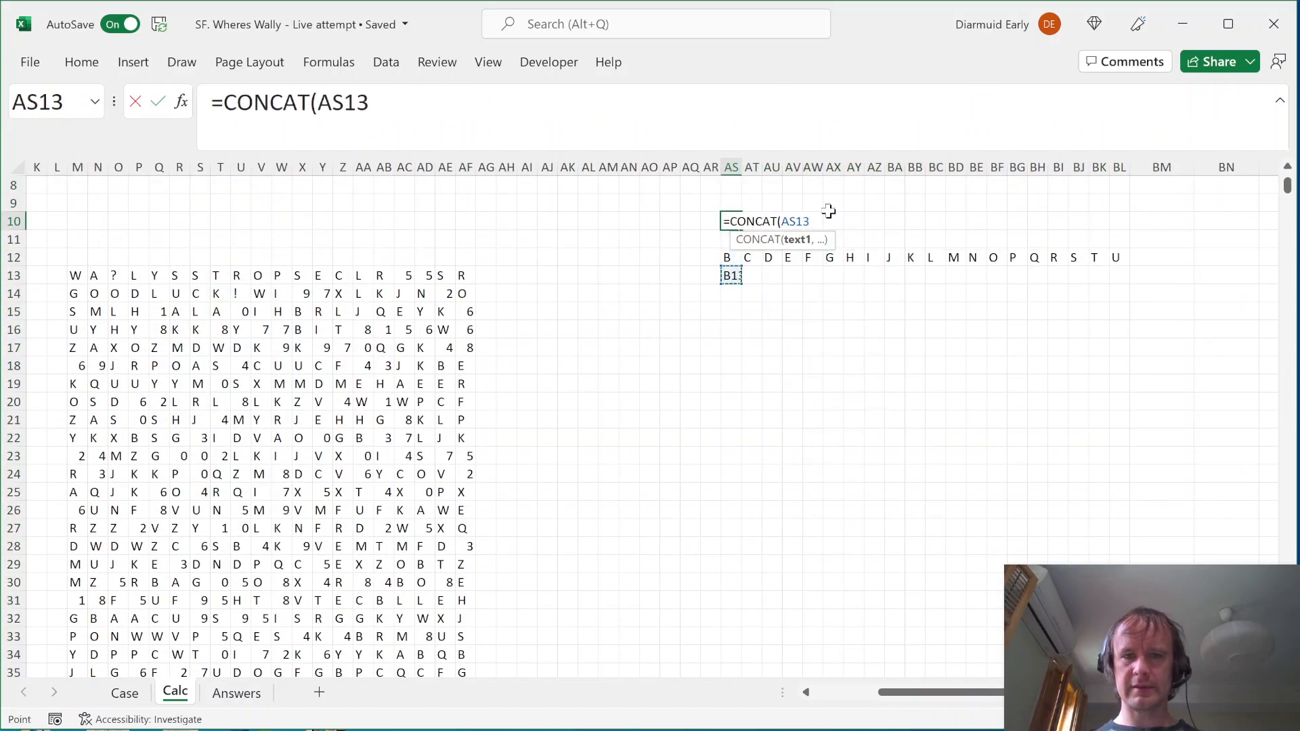
pyautogui.hotkey('ctrl', 'shift', 'End')
pyautogui.write(')')
pyautogui.hotkey('ctrl', 'Return')
pyautogui.press('Up')
pyautogui.press('Down')
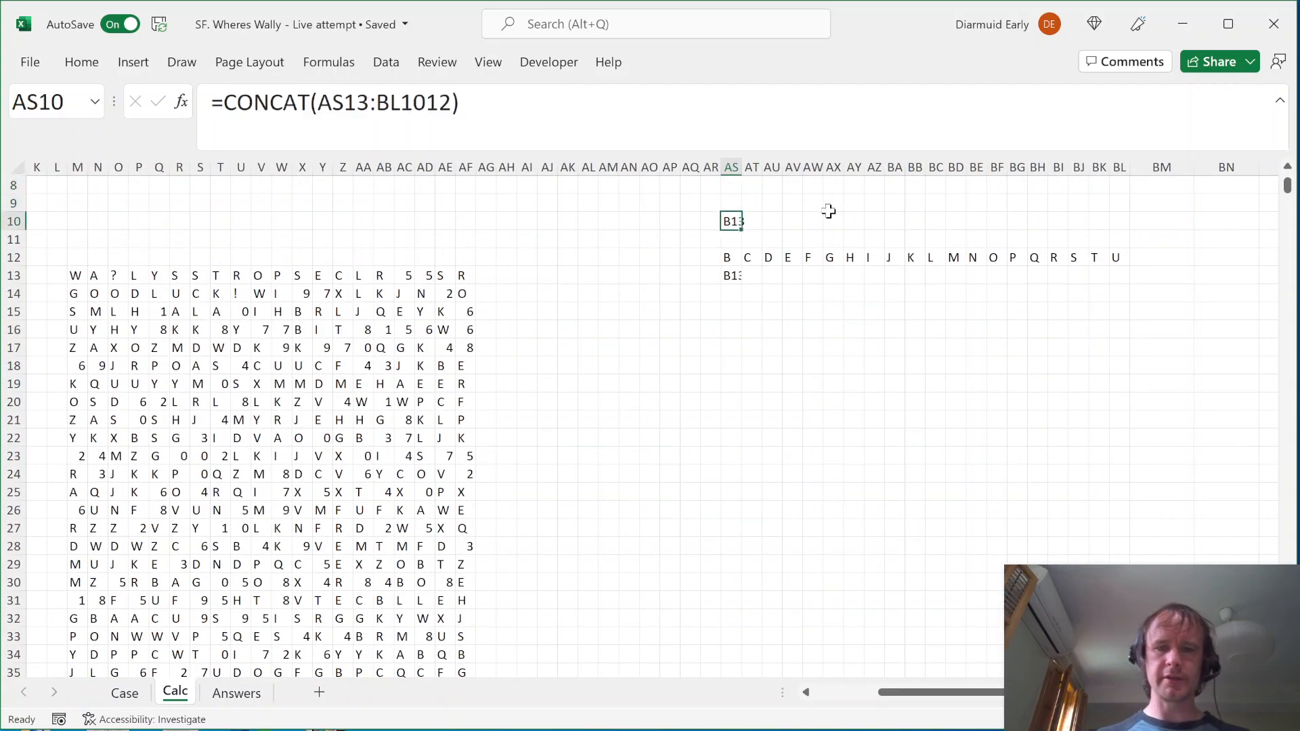
# Switch to the Case sheet and go to the blue area around the direction offset tables
pyautogui.hotkey('ctrl', 'pageup')
pyautogui.press('Right')
pyautogui.press('Right')
pyautogui.press('Right')
pyautogui.press('Right')
pyautogui.press('Right')
pyautogui.press('Right')
pyautogui.press('Right')
pyautogui.press('Right')
pyautogui.press('Right')
pyautogui.press('Right')
pyautogui.press('Right')
pyautogui.press('Right')
pyautogui.press('Right')
pyautogui.press('Right')
pyautogui.press('Right')
pyautogui.press('Right')
pyautogui.press('Right')
pyautogui.press('Right')
pyautogui.press('Right')
pyautogui.press('Right')
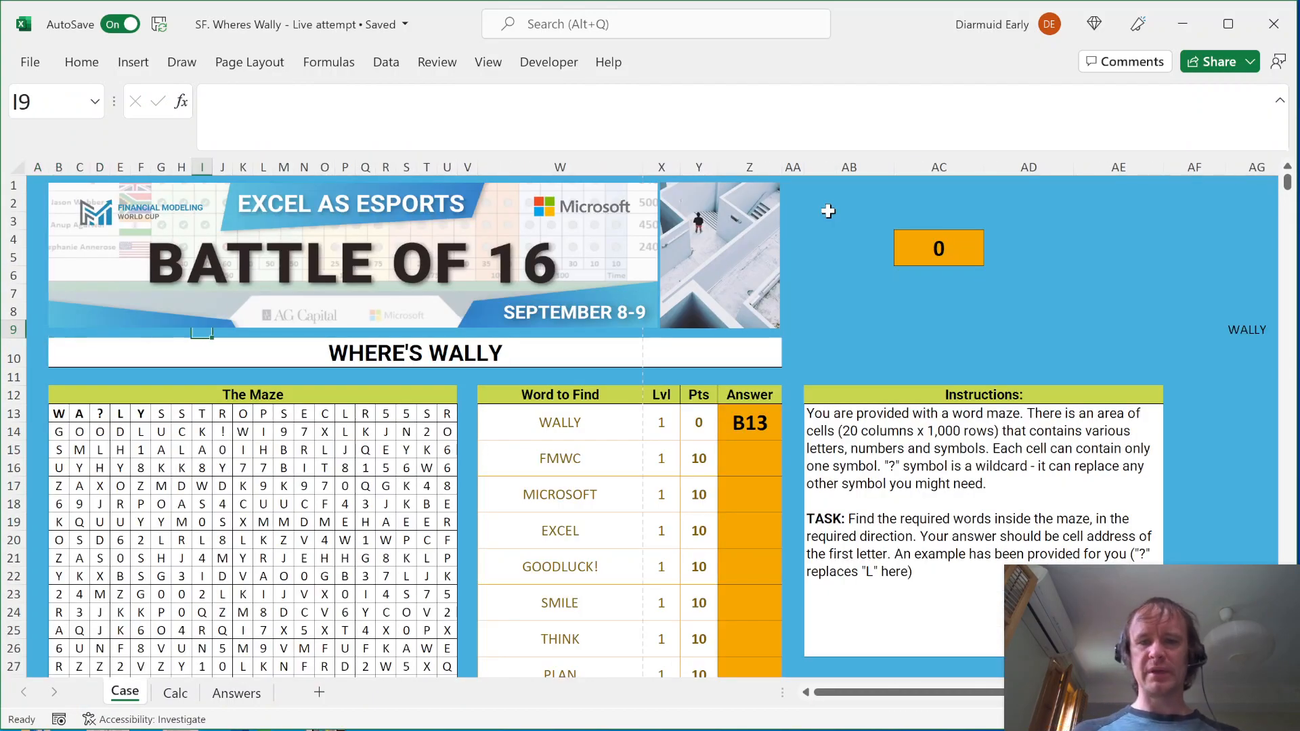
pyautogui.press('Right')
pyautogui.press('Right')
pyautogui.press('Right')
pyautogui.press('Right')
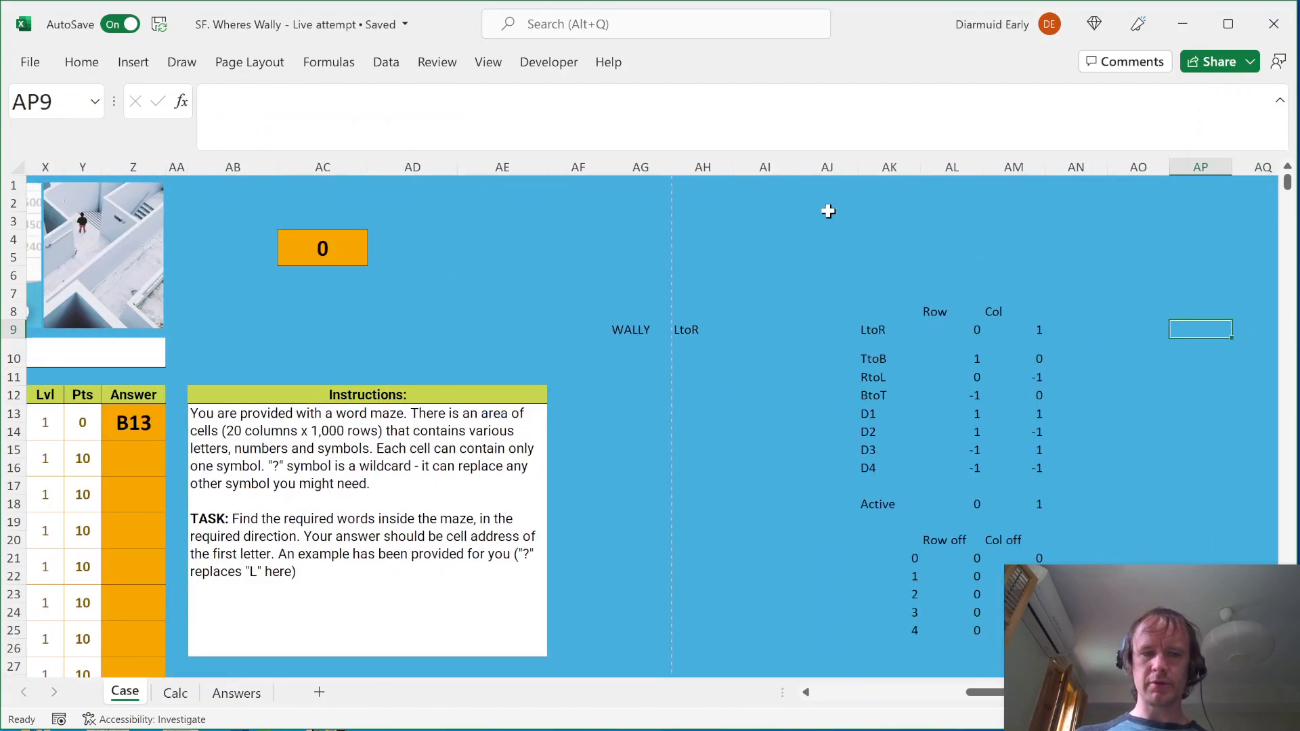
pyautogui.press('Left')
pyautogui.click(721, 573)
pyautogui.press('Down')
pyautogui.press('Down')
pyautogui.press('Down')
pyautogui.press('Down')
pyautogui.press('Down')
pyautogui.press('Down')
pyautogui.press('Down')
pyautogui.press('Down')
pyautogui.press('Down')
pyautogui.press('Down')
pyautogui.press('Down')
pyautogui.press('Down')
pyautogui.press('Left')
pyautogui.press('Up')
pyautogui.press('Up')
pyautogui.press('Up')
pyautogui.write('=fil')
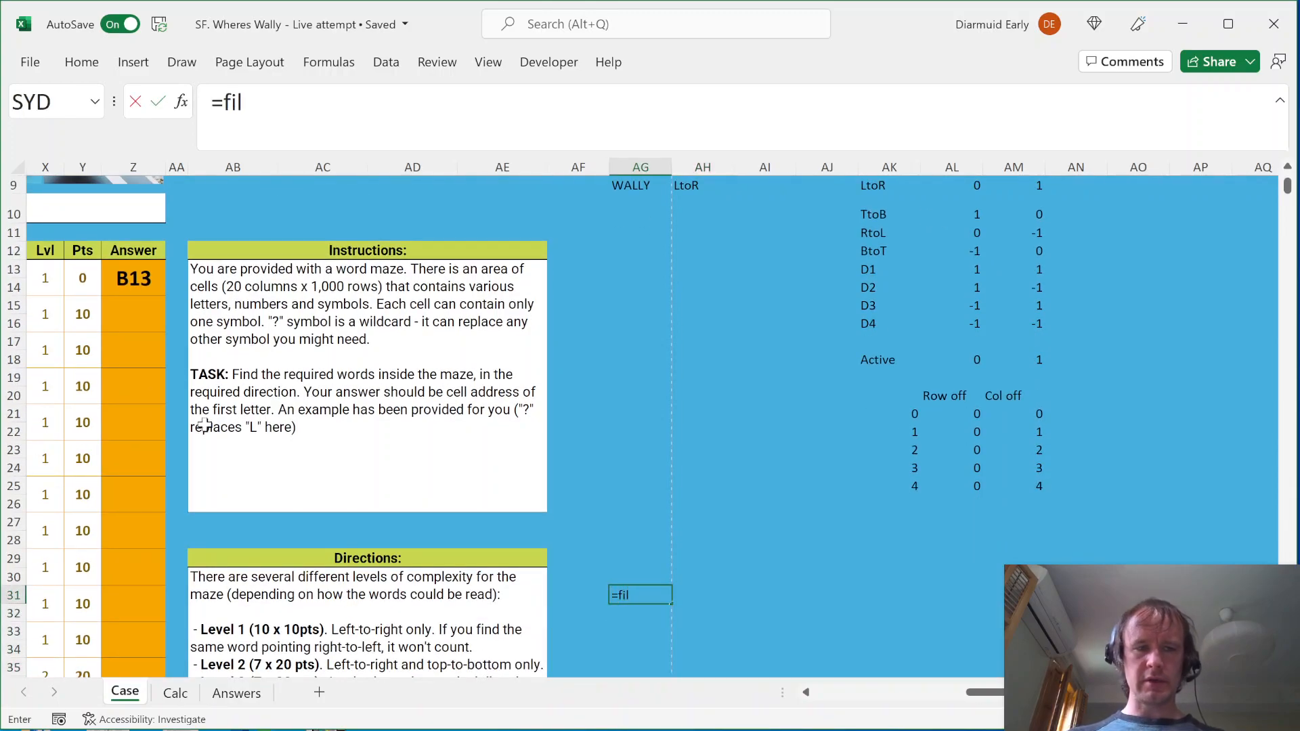
pyautogui.press('Escape')
pyautogui.click(61, 279)
pyautogui.press('Left')
pyautogui.hotkey('shift', 'Down')
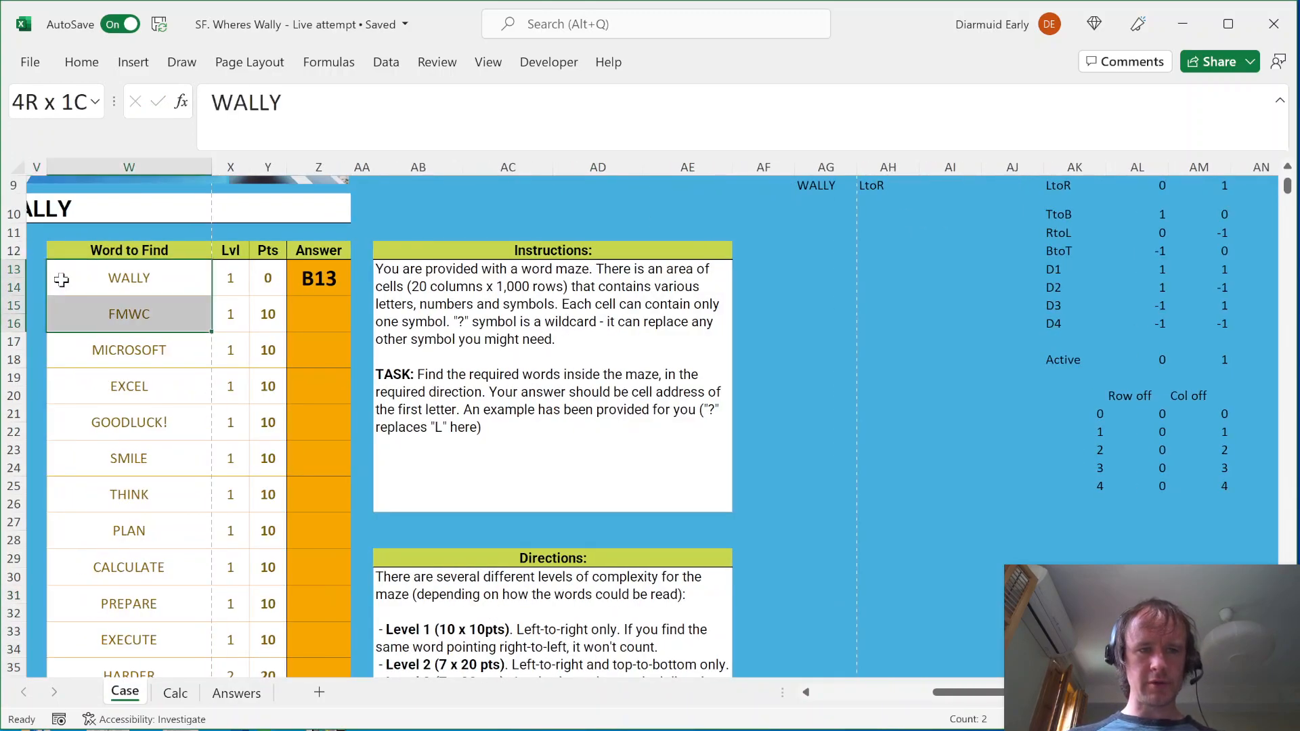
pyautogui.hotkey('shift', 'Down')
pyautogui.hotkey('shift', 'Down')
pyautogui.hotkey('shift', 'Down')
pyautogui.hotkey('shift', 'Down')
# In AG28, enter a formula that references the words and levels in W13:X76
pyautogui.click(842, 544)
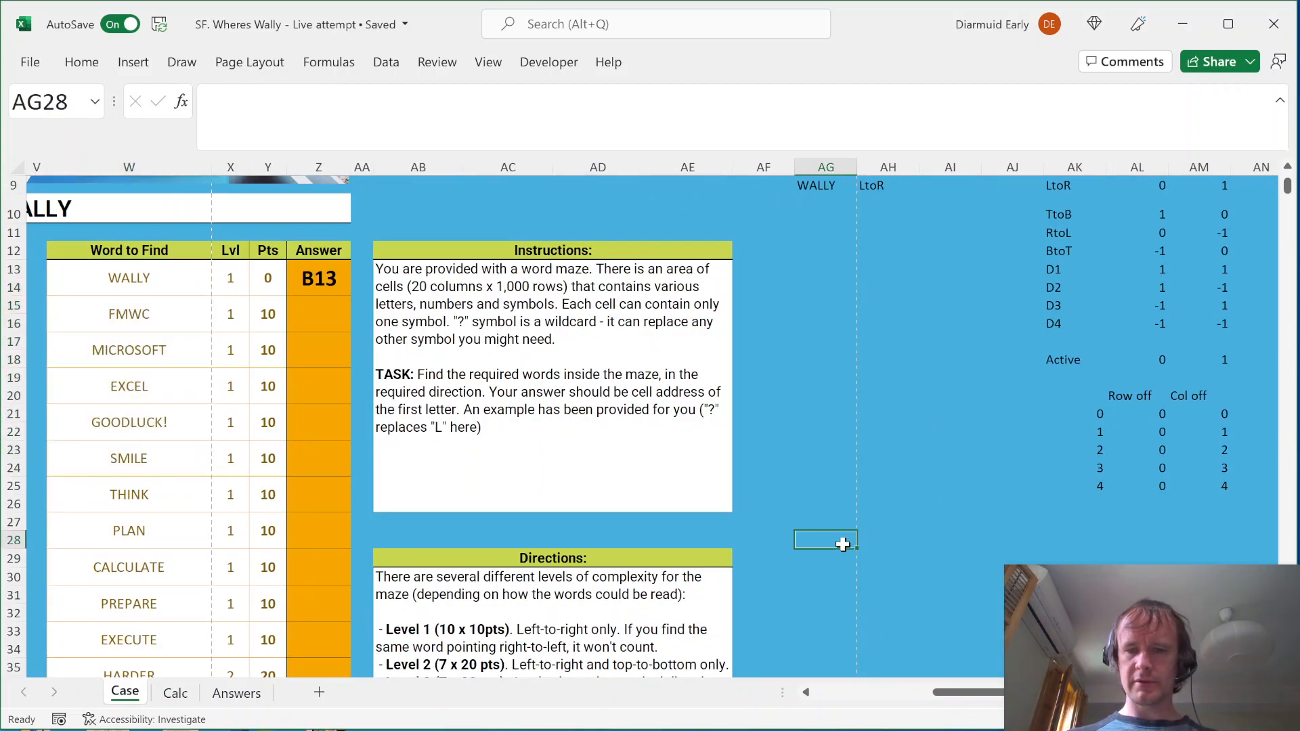
pyautogui.write('=')
pyautogui.moveTo(131, 275); pyautogui.dragTo(132, 276)
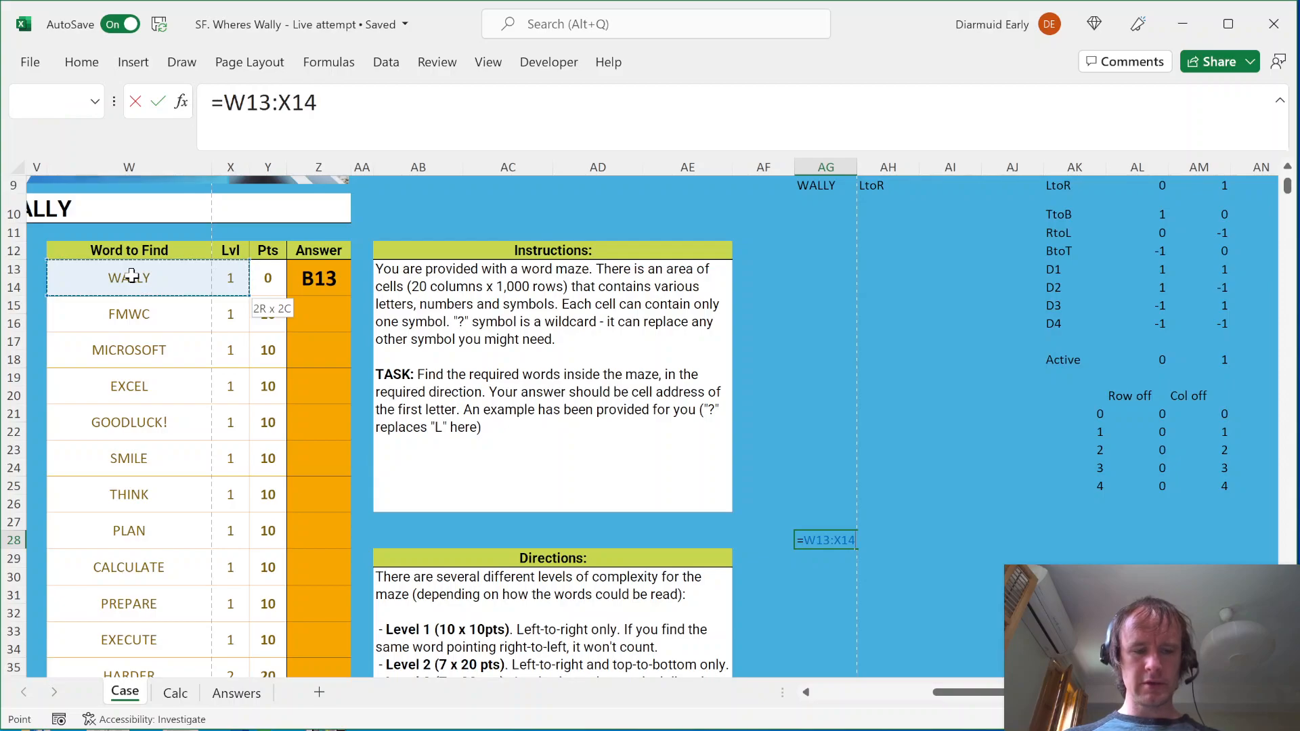
pyautogui.hotkey('shift', 'pagedown')
pyautogui.hotkey('shift', 'pagedown')
pyautogui.hotkey('shift', 'Down')
pyautogui.hotkey('shift', 'Down')
pyautogui.hotkey('shift', 'Down')
pyautogui.hotkey('shift', 'Down')
pyautogui.hotkey('shift', 'Up')
pyautogui.hotkey('shift', 'Up')
pyautogui.press('Return')
pyautogui.press('Up')
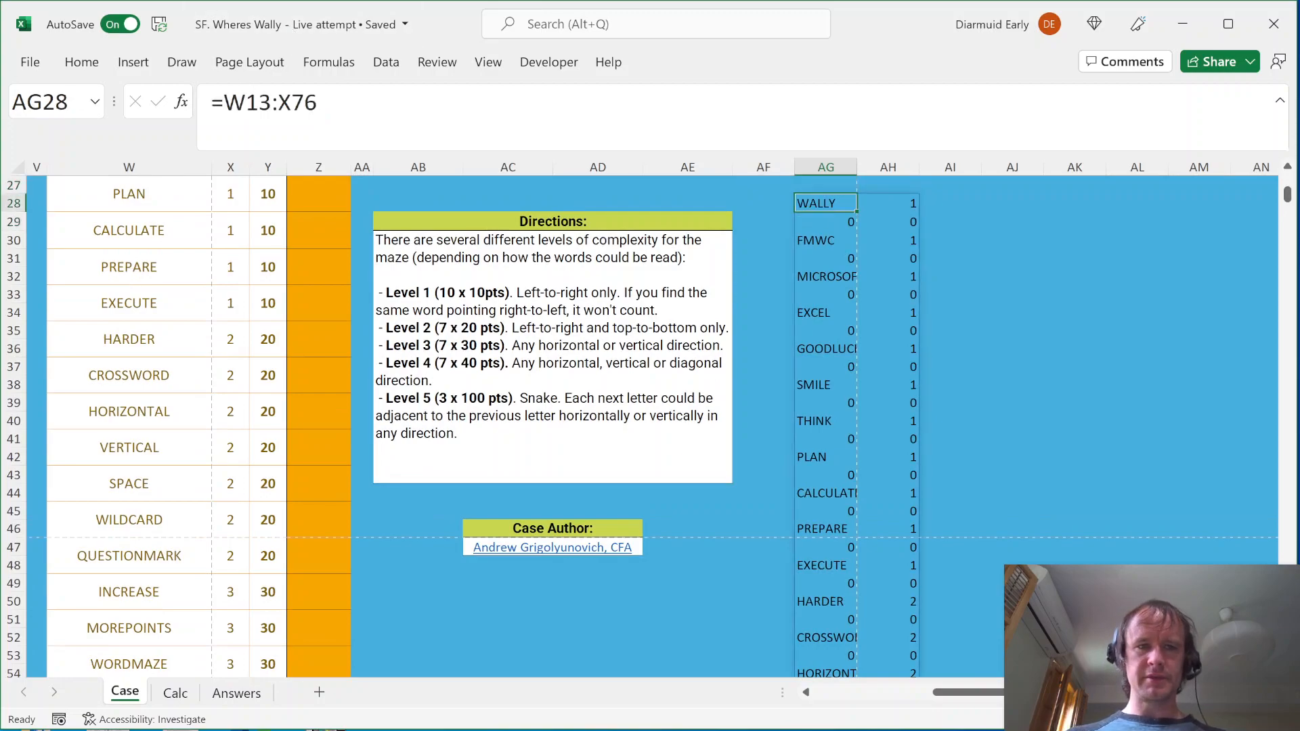
# Wrap the AG28 reference in FILTER to drop blank rows: =FILTER(W13:X76,W13:W76<>"")
pyautogui.press('F2')
pyautogui.press('Home')
pyautogui.press('Right')
pyautogui.write('FILTER(')
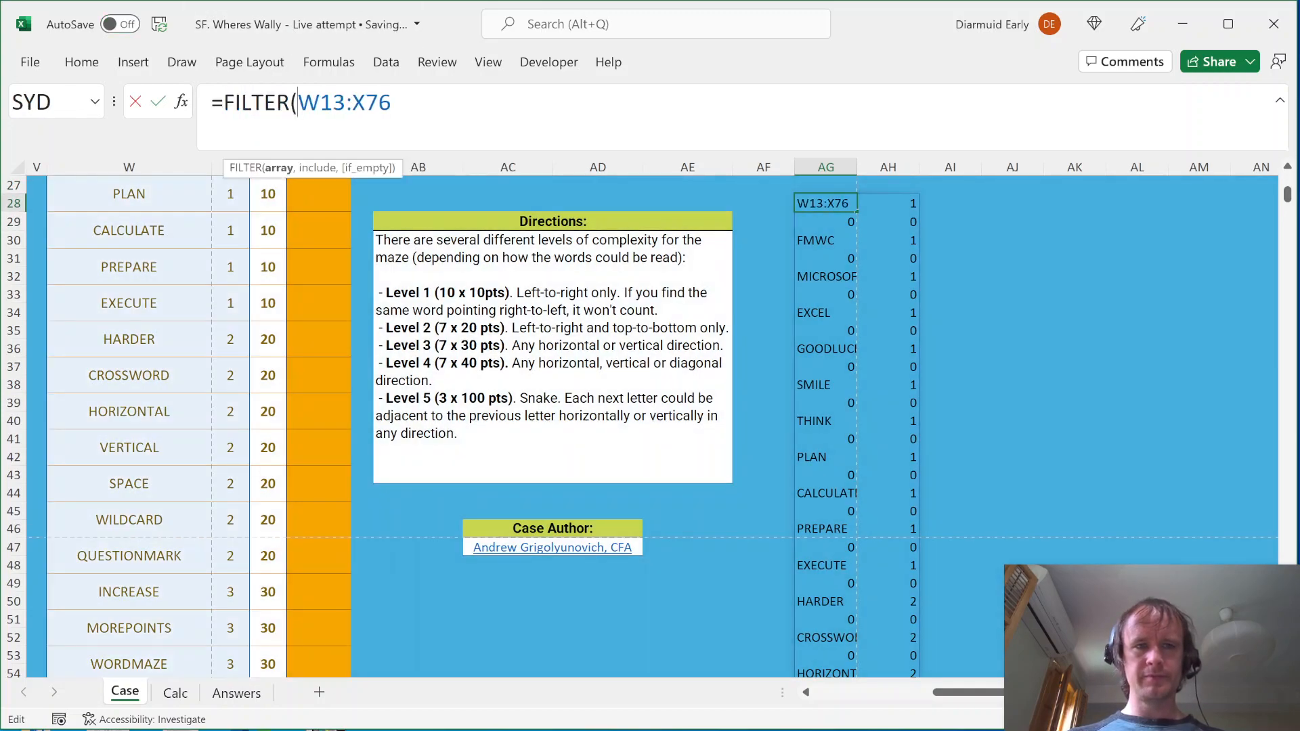
pyautogui.hotkey('shift', 'End')
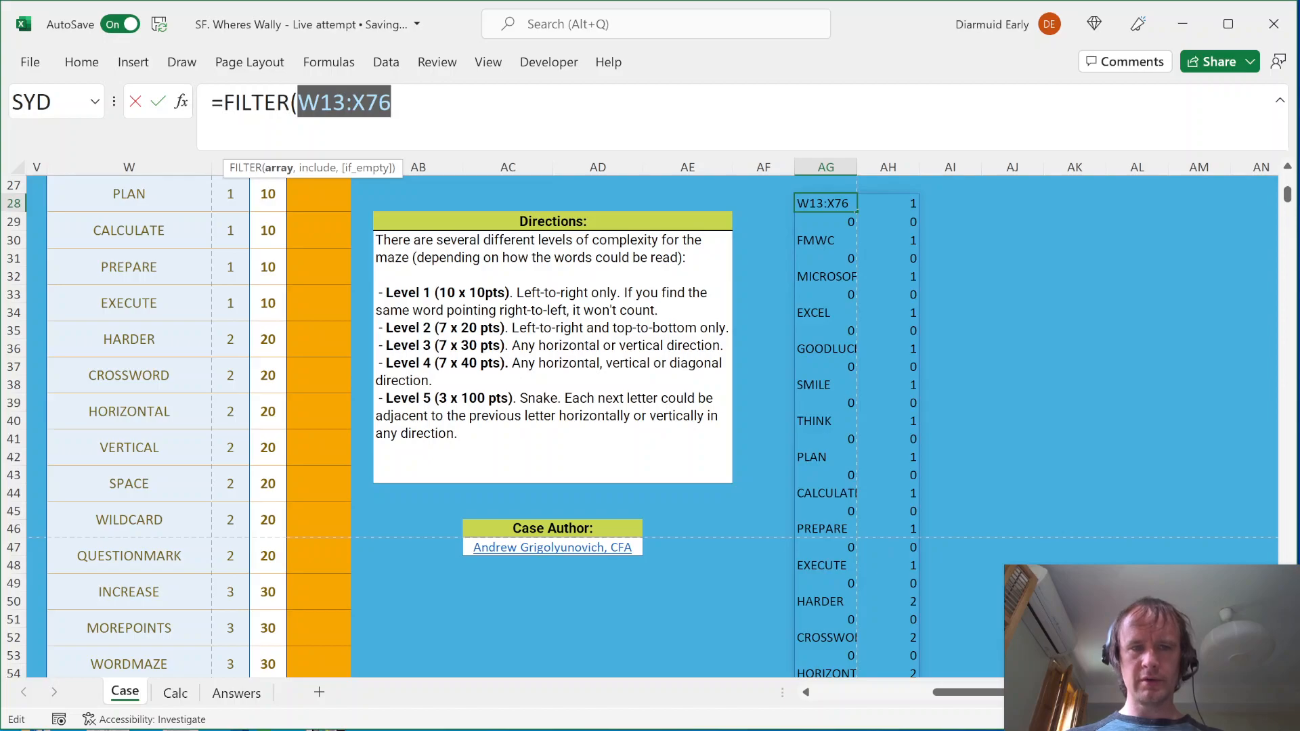
pyautogui.hotkey('ctrl', 'c')
pyautogui.press('End')
pyautogui.write(',')
pyautogui.hotkey('ctrl', 'v')
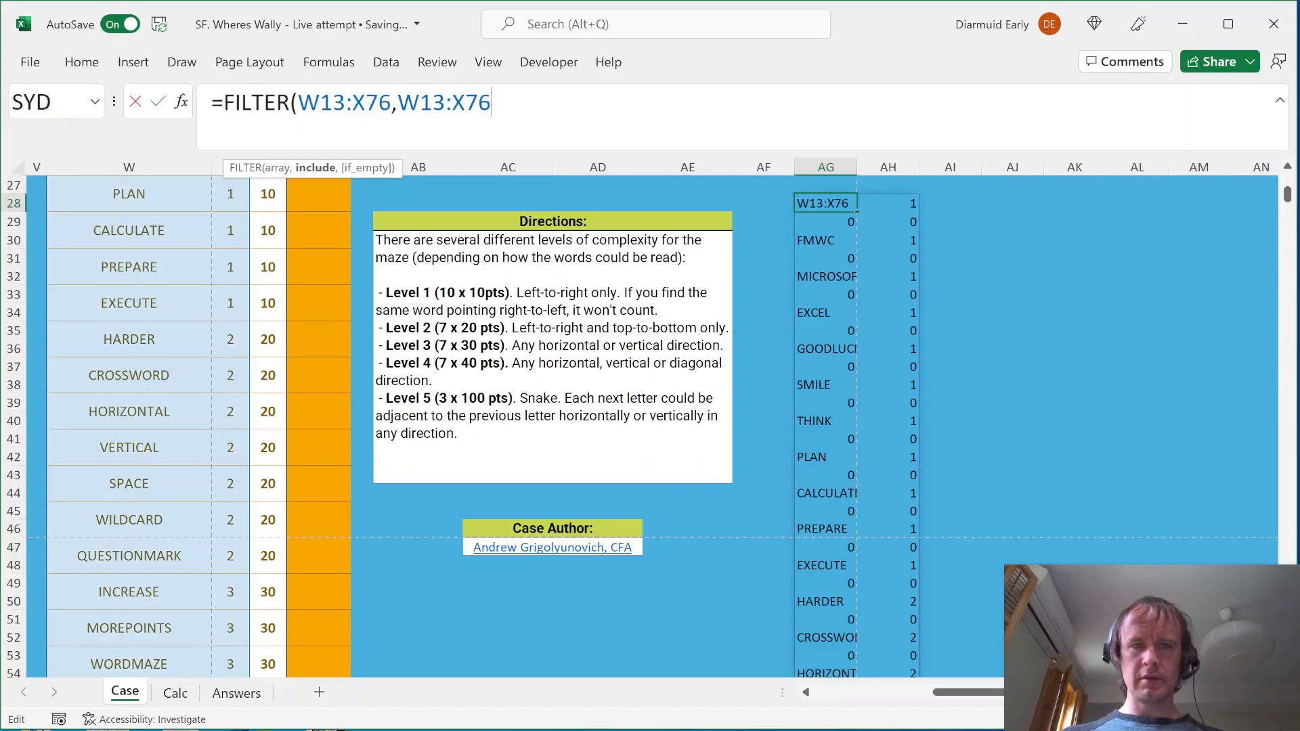
pyautogui.press('BackSpace')
pyautogui.write('w')
pyautogui.press('End')
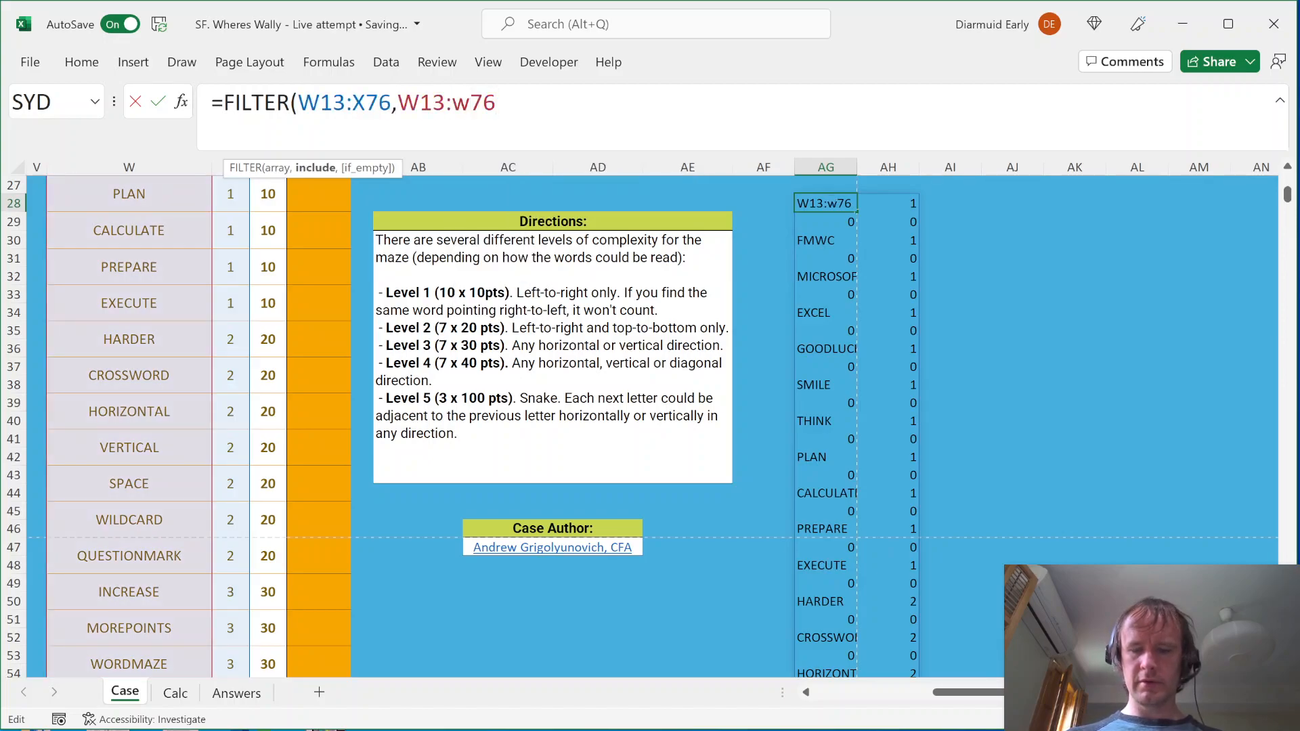
pyautogui.write('<>"")')
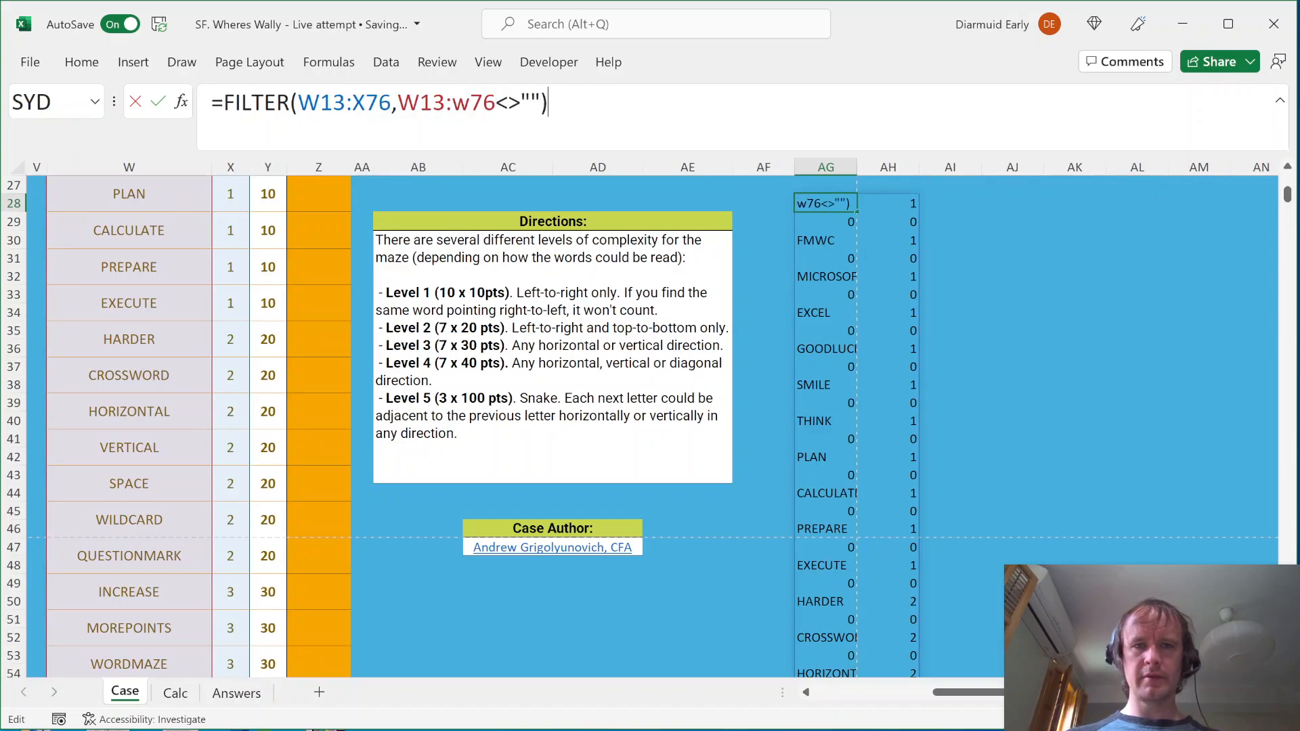
pyautogui.press('Return')
pyautogui.press('Up')
# Replace the filtered word and level list starting at AG28 with static values
pyautogui.hotkey('ctrl', 'shift', 'Right')
pyautogui.hotkey('ctrl', 'shift', 'Down')
pyautogui.hotkey('ctrl', 'c')
pyautogui.hotkey('alt', 'h')
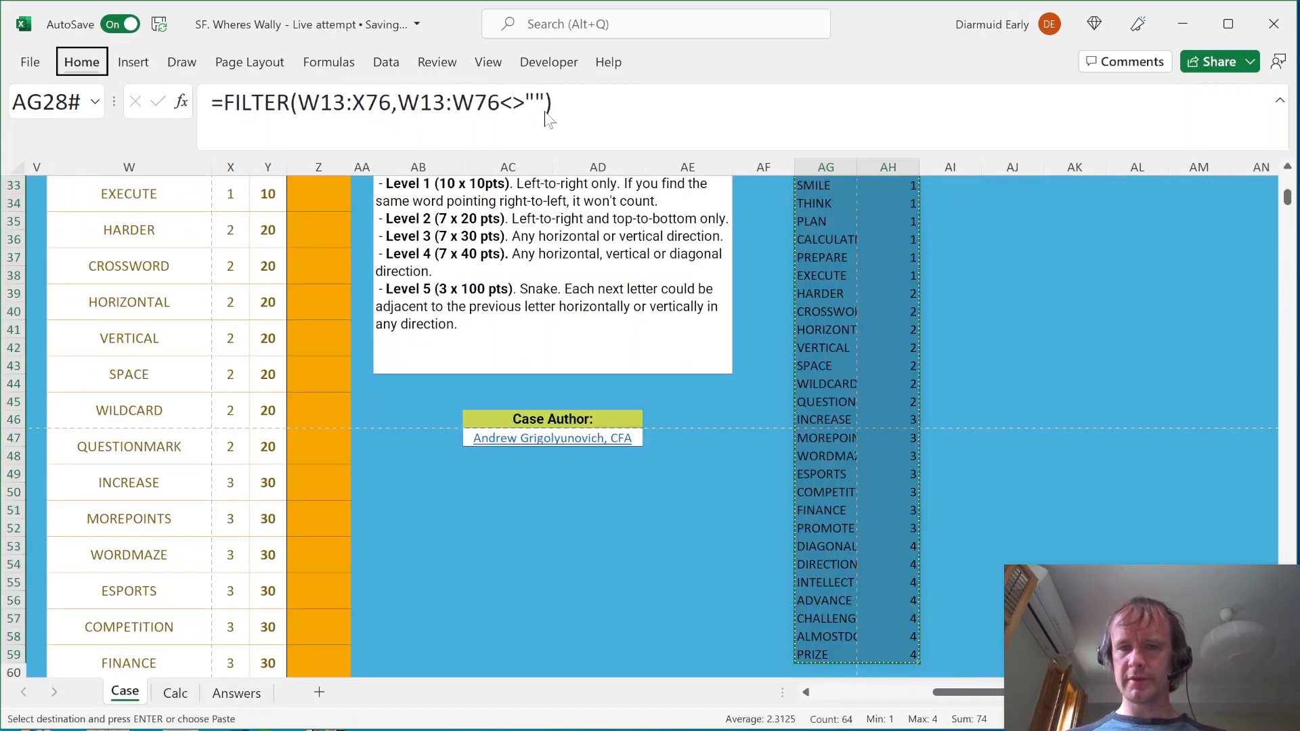
pyautogui.press('v')
pyautogui.press('v')
# Replace the level numbers of the level 1 words in AH28:AH38 with the direction LtoR
pyautogui.press('Right')
pyautogui.hotkey('shift', 'Down')
pyautogui.hotkey('shift', 'Down')
pyautogui.hotkey('shift', 'Down')
pyautogui.hotkey('shift', 'Down')
pyautogui.hotkey('shift', 'Down')
pyautogui.hotkey('shift', 'Down')
pyautogui.hotkey('shift', 'Down')
pyautogui.hotkey('shift', 'Down')
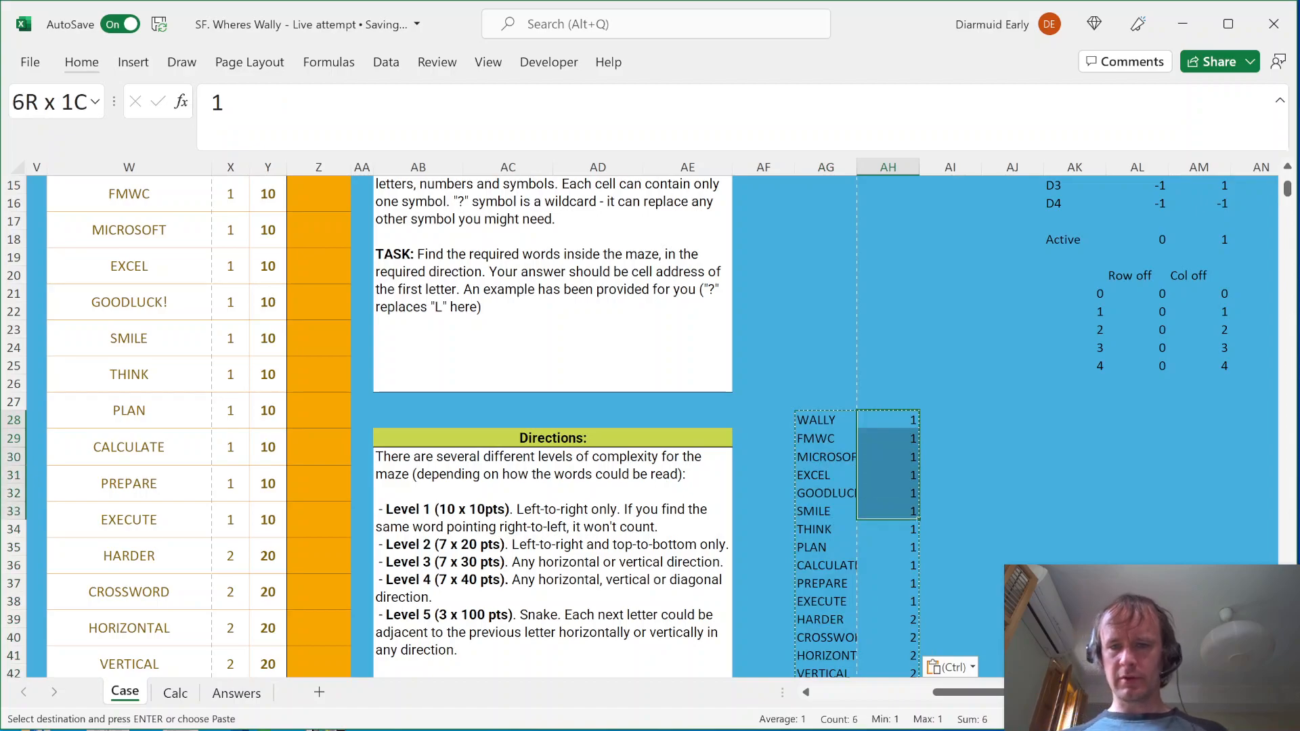
pyautogui.hotkey('shift', 'Down')
pyautogui.hotkey('shift', 'Down')
pyautogui.press('Escape')
pyautogui.write('Lto')
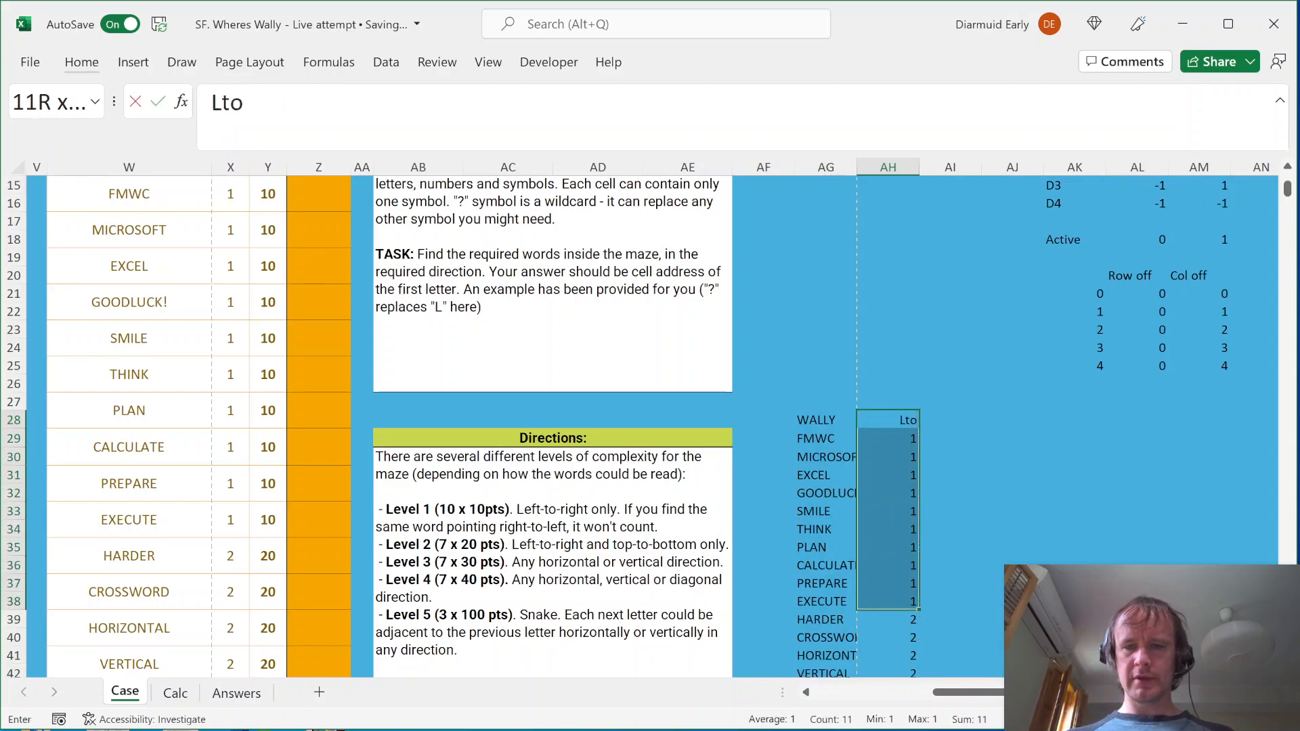
pyautogui.write('R')
pyautogui.hotkey('ctrl', 'Return')
pyautogui.hotkey('ctrl', '.')
# Move the level 3 and level 4 rows in AG46:AH59 down so that they start at AG53
pyautogui.press('Down')
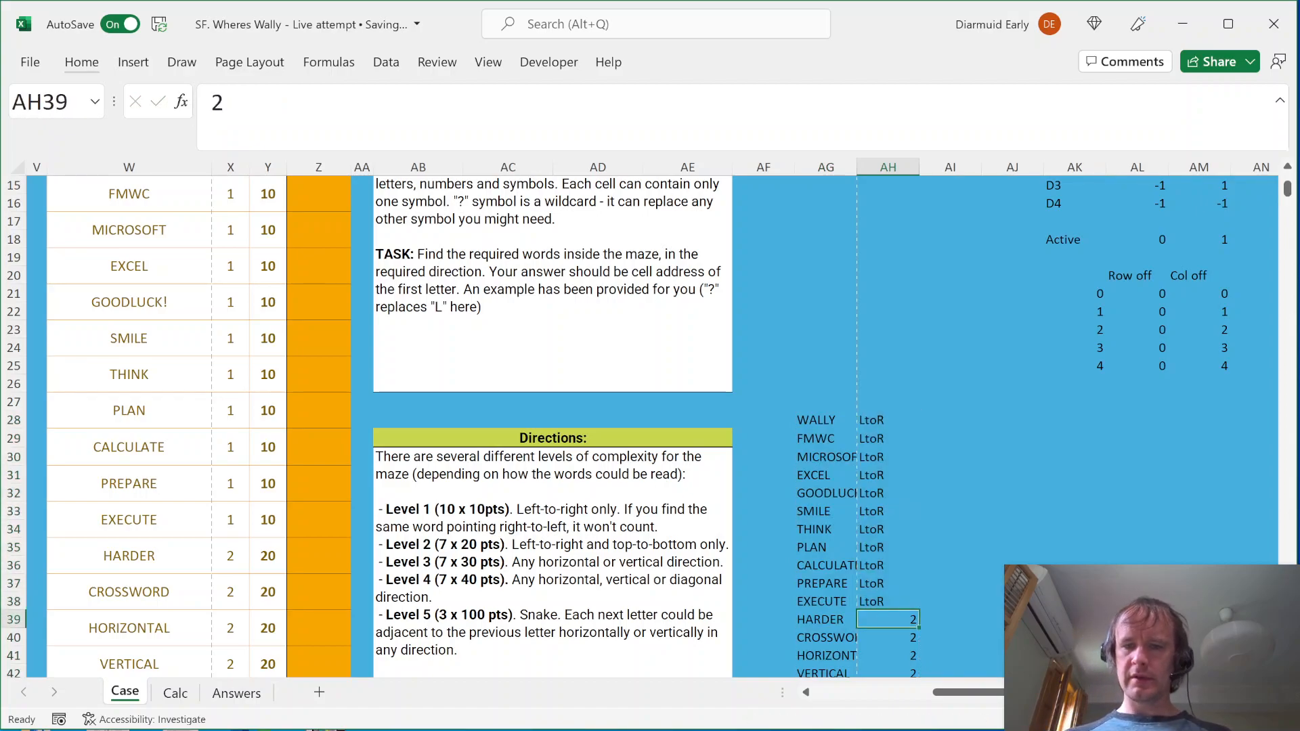
pyautogui.press('Left')
pyautogui.press('Down')
pyautogui.press('Down')
pyautogui.press('Down')
pyautogui.press('Down')
pyautogui.press('Down')
pyautogui.press('Down')
pyautogui.press('Down')
pyautogui.press('Down')
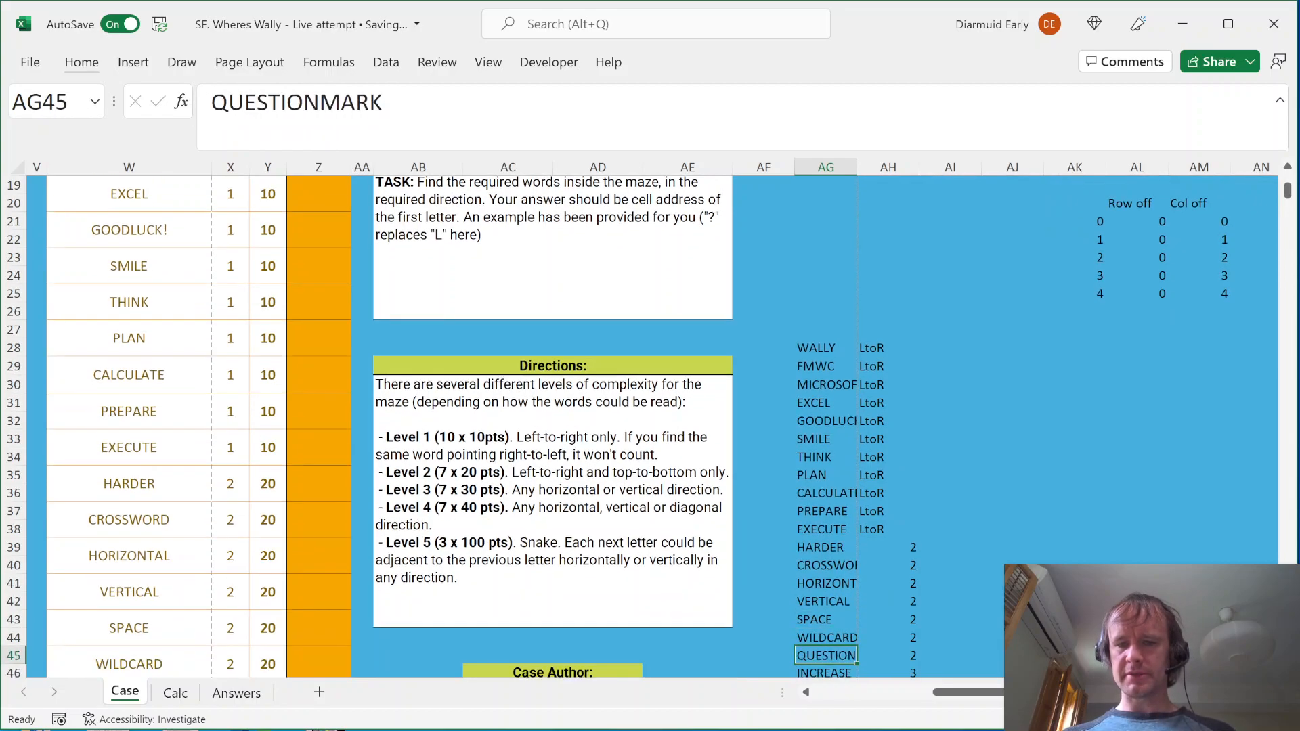
pyautogui.press('Up')
pyautogui.hotkey('shift', 'Right')
pyautogui.hotkey('ctrl', 'shift', 'Down')
pyautogui.hotkey('ctrl', 'c')
pyautogui.press('Down')
pyautogui.press('Down')
pyautogui.press('Down')
pyautogui.press('Down')
pyautogui.press('Down')
pyautogui.press('Down')
pyautogui.press('Down')
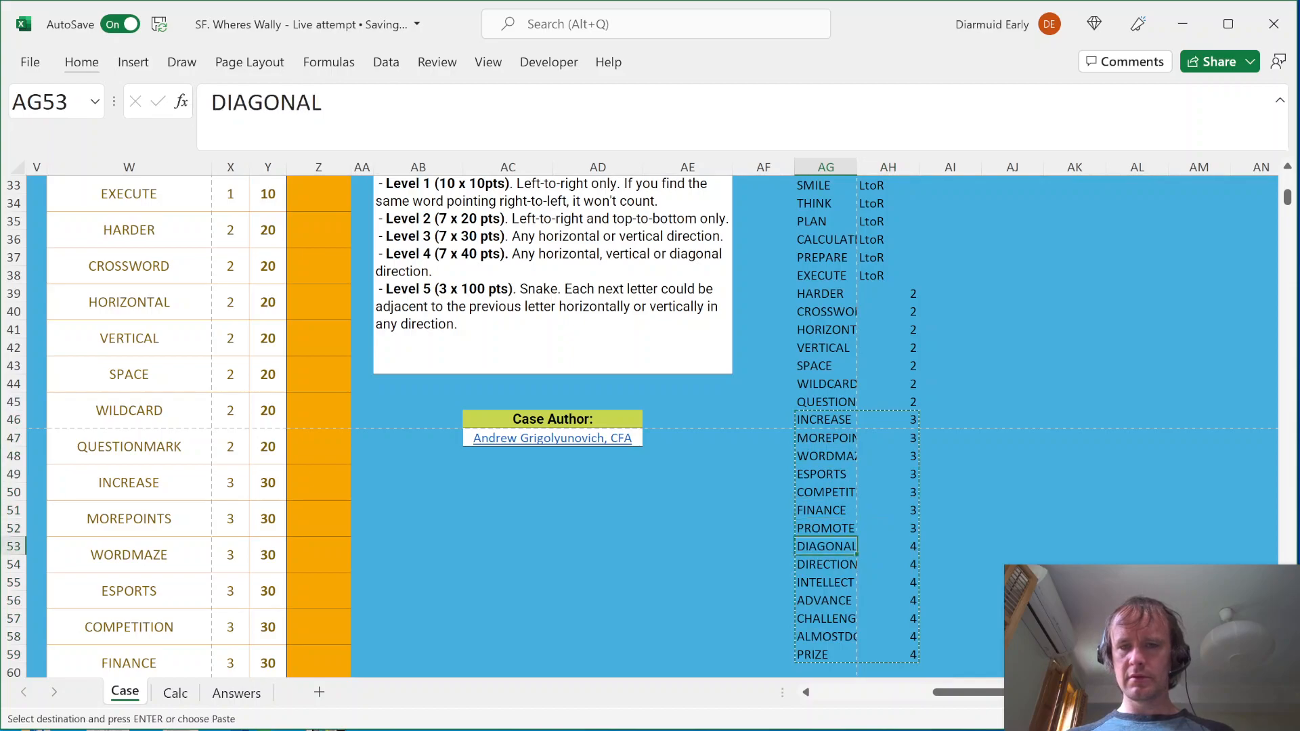
pyautogui.hotkey('ctrl', 'v')
# Copy the level 2 words HARDER to QUESTIONMARK in AG39:AG45 into the empty cells AG46:AG52
pyautogui.hotkey('ctrl', 'Up')
pyautogui.hotkey('shift', 'Up')
pyautogui.hotkey('shift', 'Up')
pyautogui.hotkey('shift', 'Up')
pyautogui.hotkey('shift', 'Up')
pyautogui.hotkey('shift', 'Up')
pyautogui.hotkey('shift', 'Up')
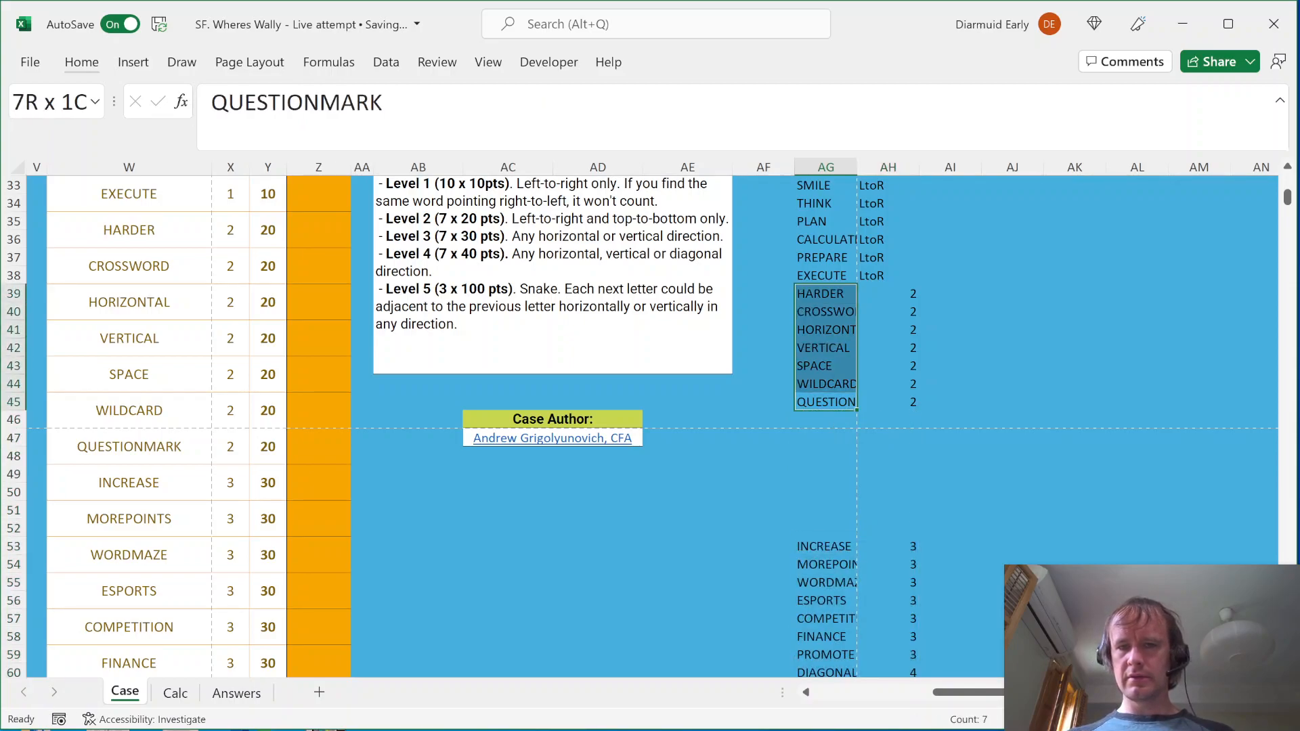
pyautogui.hotkey('ctrl', 'c')
pyautogui.press('Down')
pyautogui.hotkey('ctrl', 'v')
# Fill the LtoR direction down over the level numbers of the first level 2 word set, through AH45
pyautogui.press('Right')
pyautogui.press('Up')
pyautogui.press('ctrl')
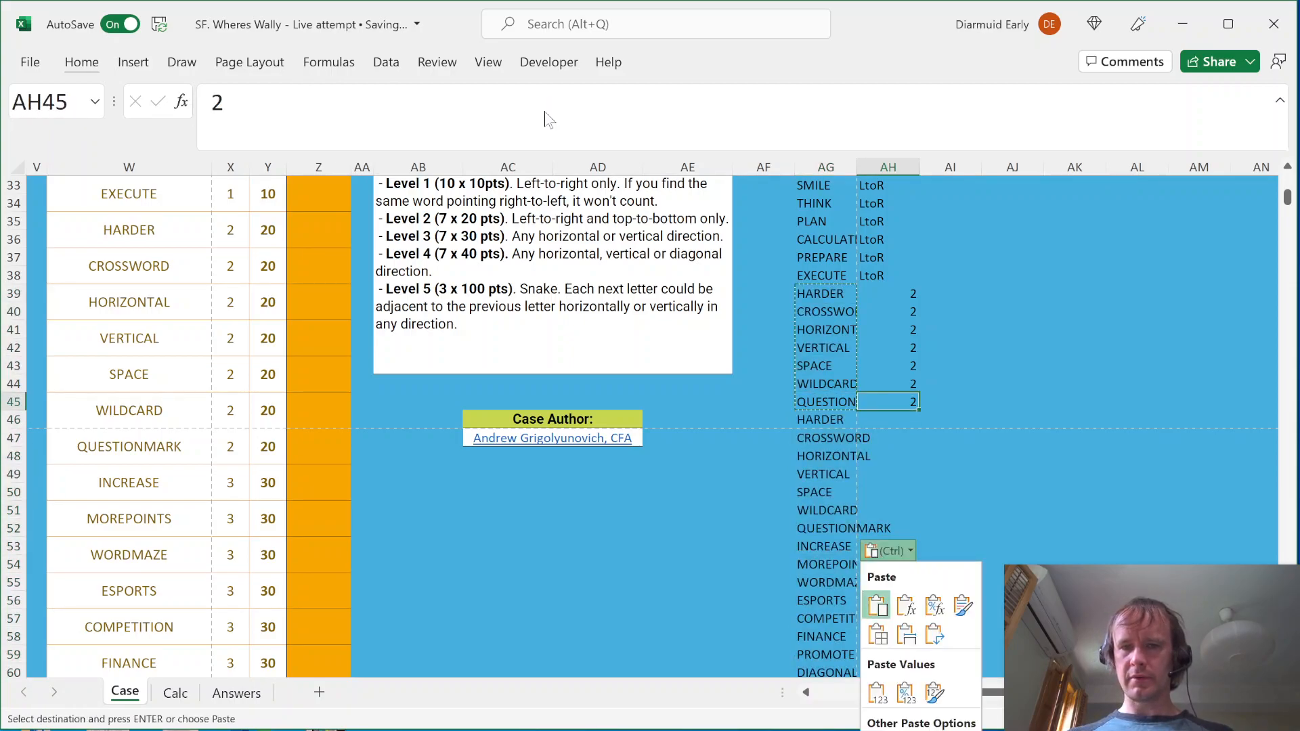
pyautogui.press('Escape')
pyautogui.hotkey('ctrl', 'shift', 'Up')
pyautogui.hotkey('ctrl', 'd')
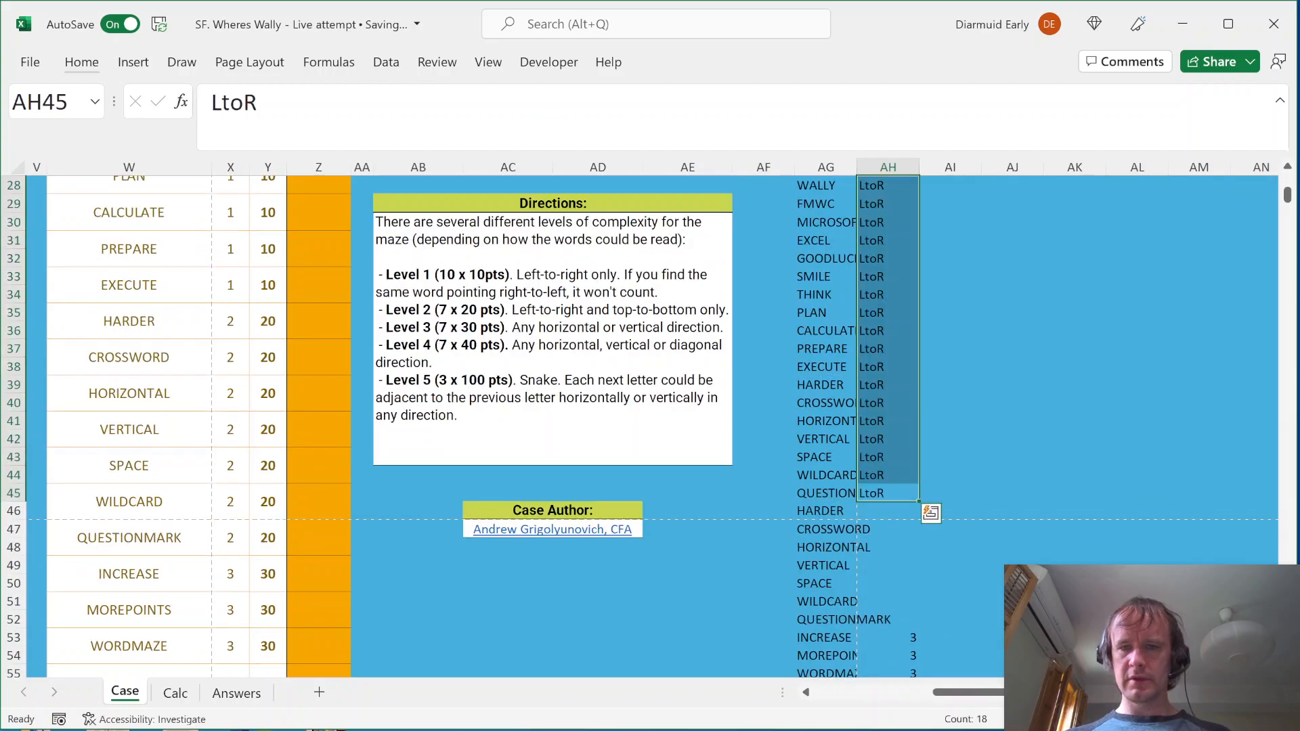
# Enter the direction TtoB for the second set of level 2 words in AH46:AH52
pyautogui.press('Down')
pyautogui.hotkey('ctrl', 'shift', 'Down')
pyautogui.hotkey('shift', 'Up')
pyautogui.write('Tto')
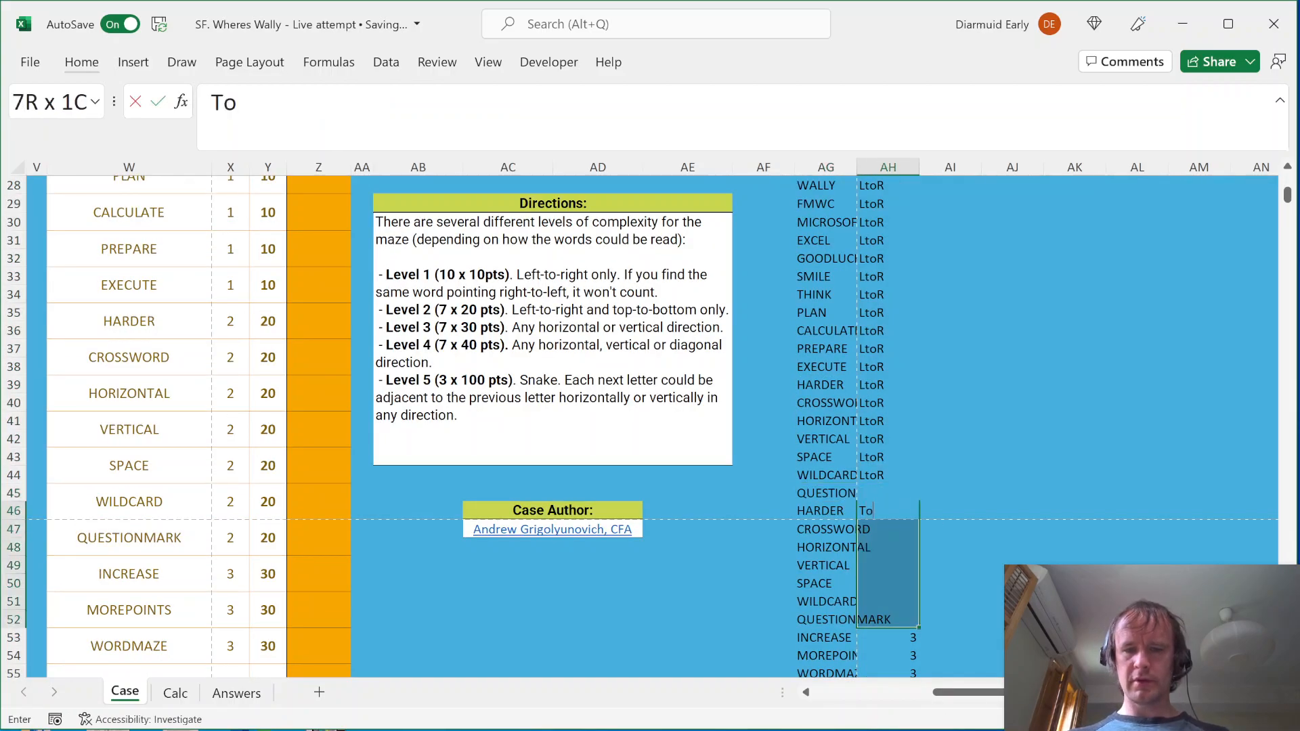
pyautogui.write('B')
pyautogui.hotkey('ctrl', 'Return')
# Move the level 4 rows in AG60:AH66 down so that they start at AG67
pyautogui.press('Down')
pyautogui.press('Down')
pyautogui.press('Down')
pyautogui.press('Down')
pyautogui.press('Down')
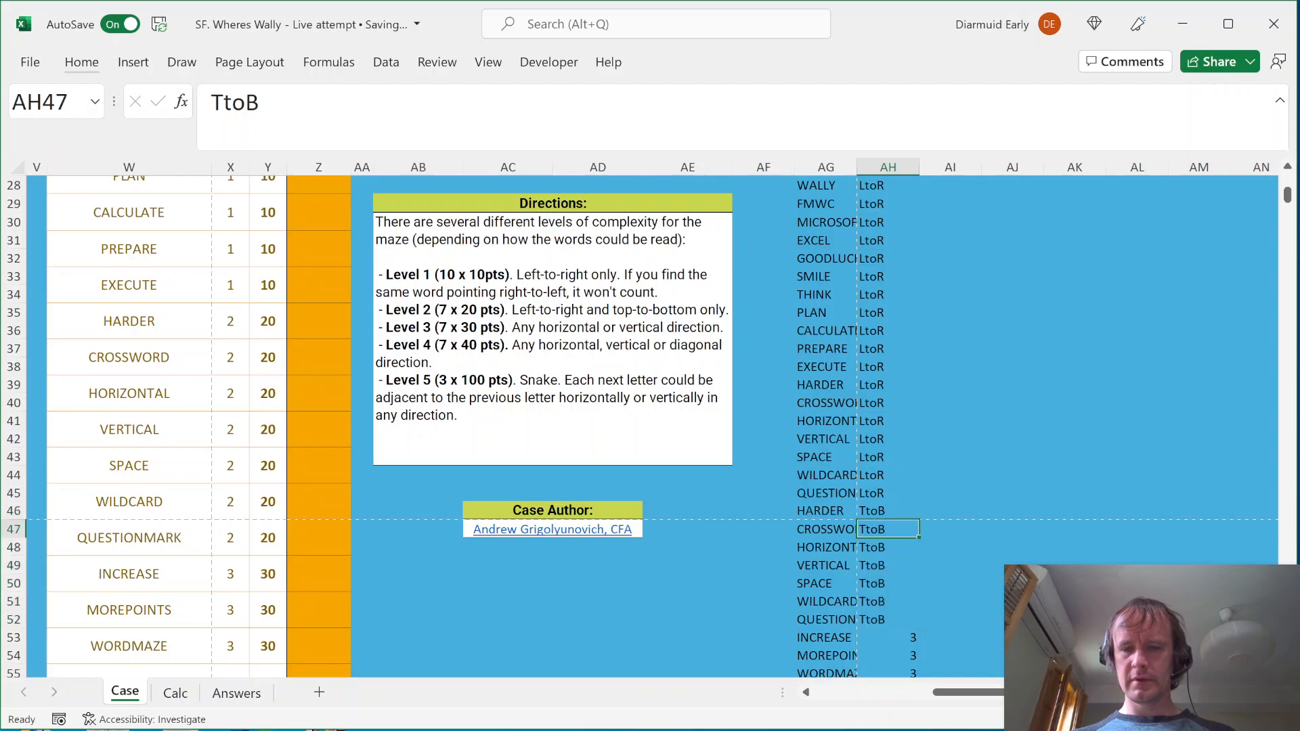
pyautogui.press('Down')
pyautogui.press('Down')
pyautogui.press('Down')
pyautogui.press('Down')
pyautogui.press('Down')
pyautogui.press('Down')
pyautogui.press('Down')
pyautogui.press('Down')
pyautogui.press('Down')
pyautogui.press('Down')
pyautogui.press('Down')
pyautogui.press('Up')
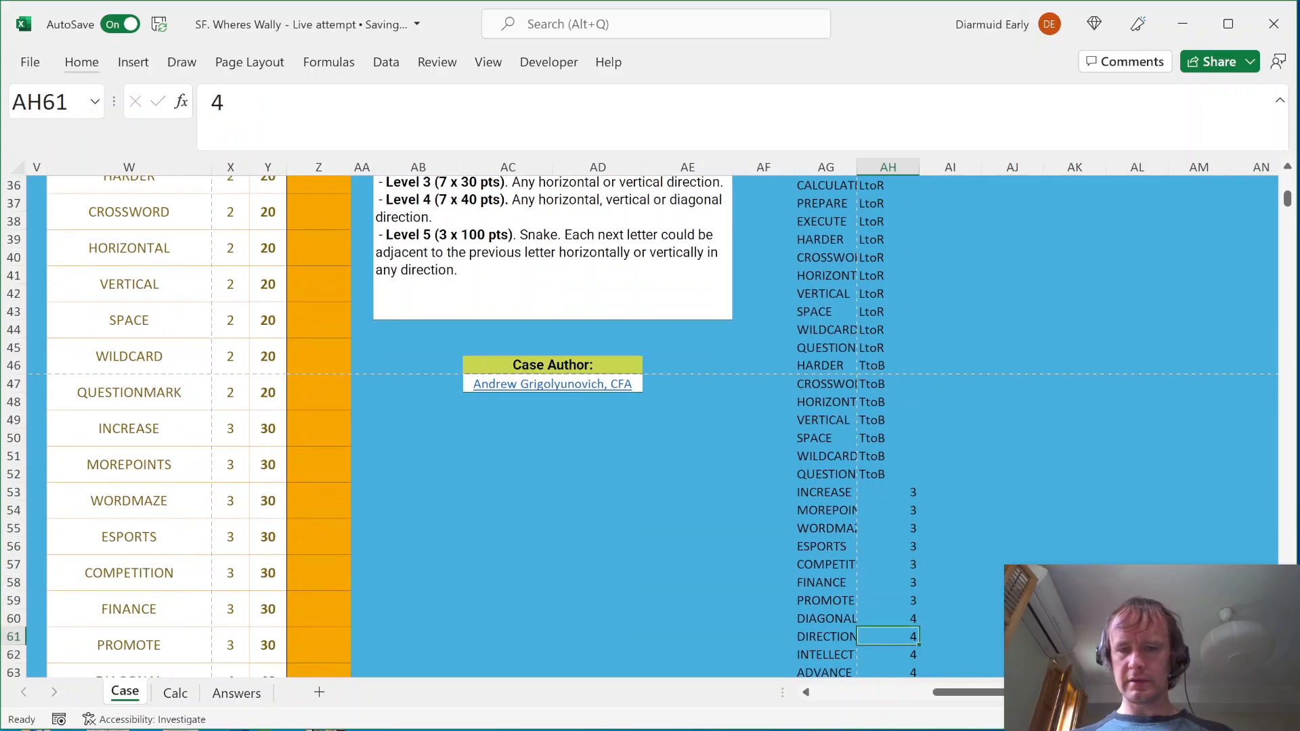
pyautogui.press('Up')
pyautogui.press('Left')
pyautogui.hotkey('ctrl', 'shift', 'Down')
pyautogui.hotkey('shift', 'Right')
pyautogui.hotkey('ctrl', 'c')
pyautogui.hotkey('ctrl', 'Down')
pyautogui.press('Down')
pyautogui.press('Return')
# Replace the level numbers of the level 3 words in AH53:AH59 with the direction LtoR
pyautogui.hotkey('ctrl', 'Up')
pyautogui.press('Up')
pyautogui.press('Right')
pyautogui.press('Up')
pyautogui.press('Up')
pyautogui.press('Up')
pyautogui.press('Up')
pyautogui.press('Up')
pyautogui.press('Up')
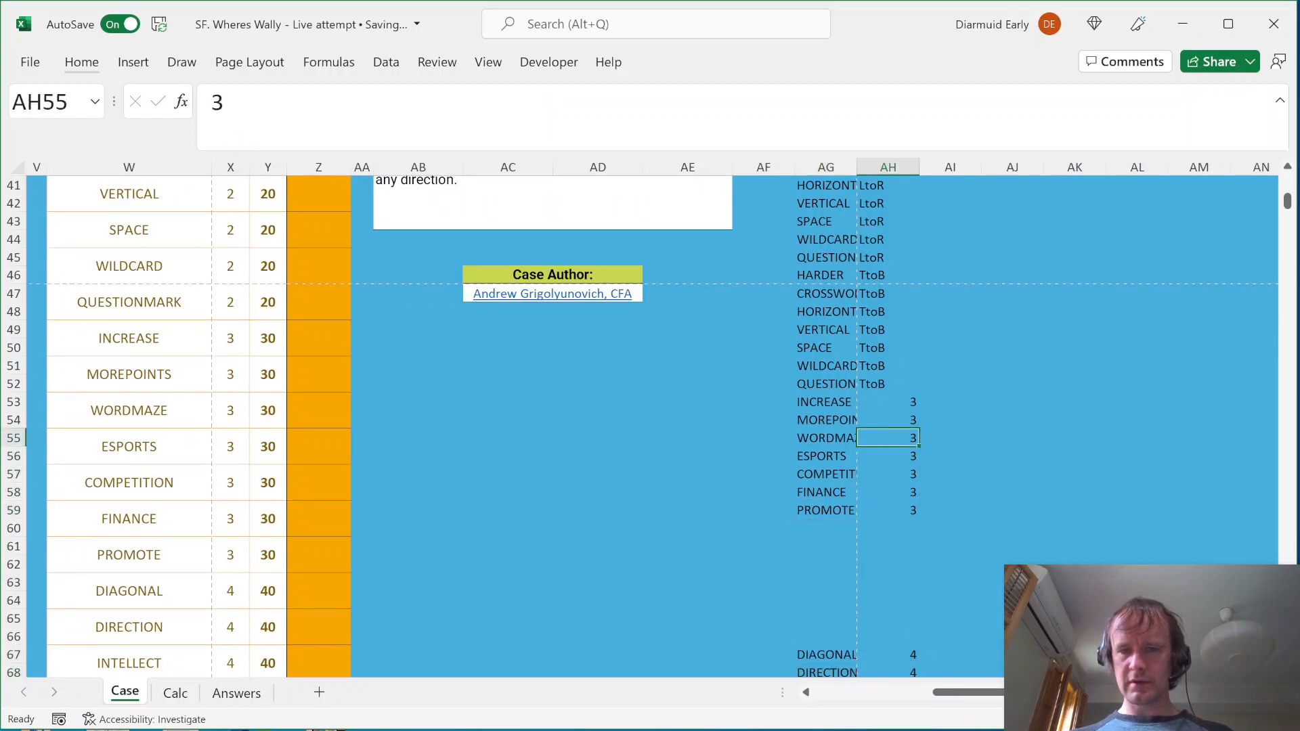
pyautogui.press('Down')
pyautogui.hotkey('ctrl', 'shift', 'Down')
pyautogui.write('LtoR')
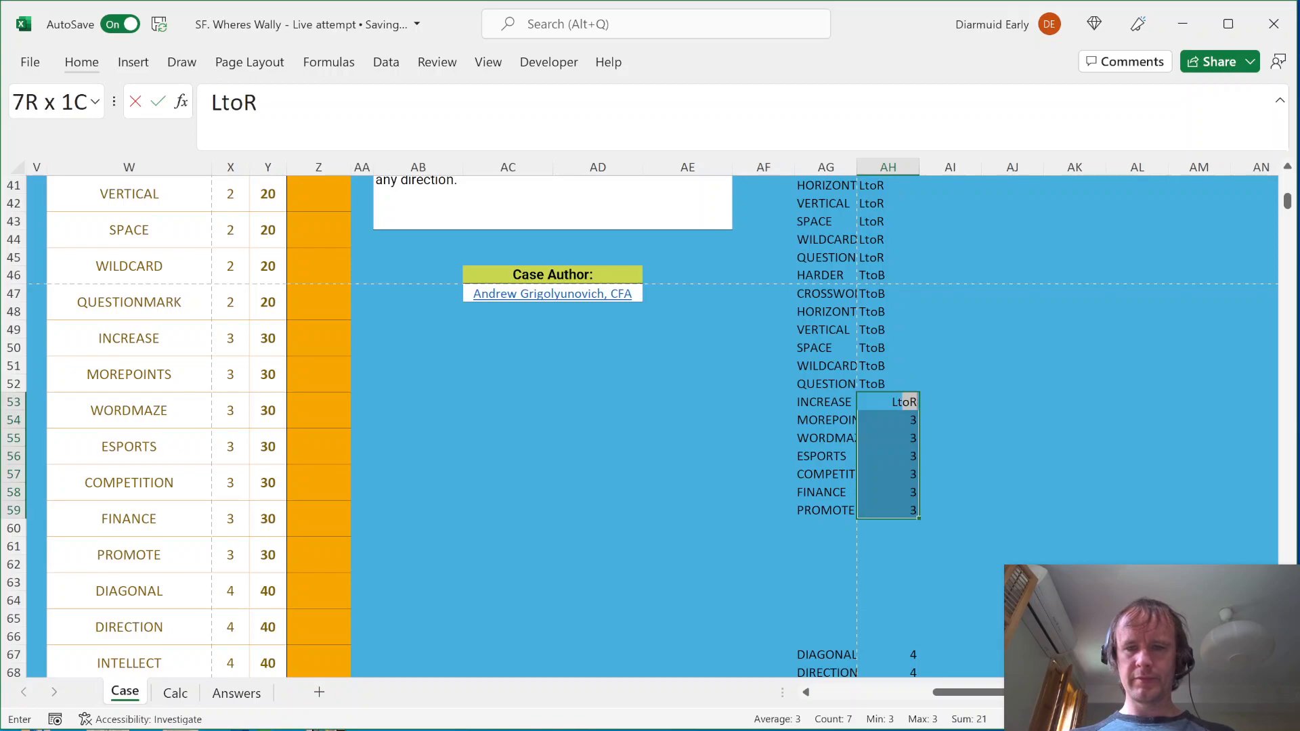
pyautogui.press('Return')
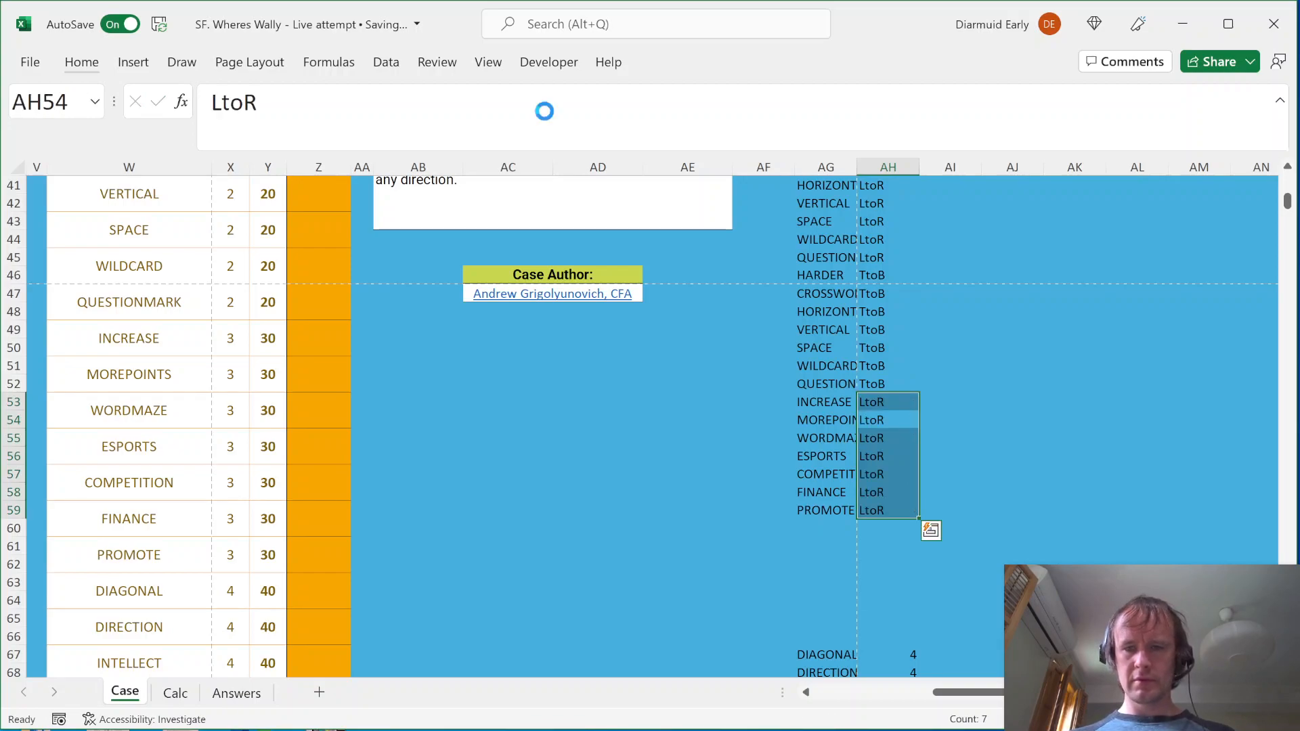
# Fill the empty direction cells AH60:AH66 with TtoB for a second set of level 3 words
pyautogui.hotkey('ctrl', 'c')
pyautogui.hotkey('ctrl', 'Down')
pyautogui.press('Down')
pyautogui.hotkey('ctrl', 'v')
pyautogui.write('T')
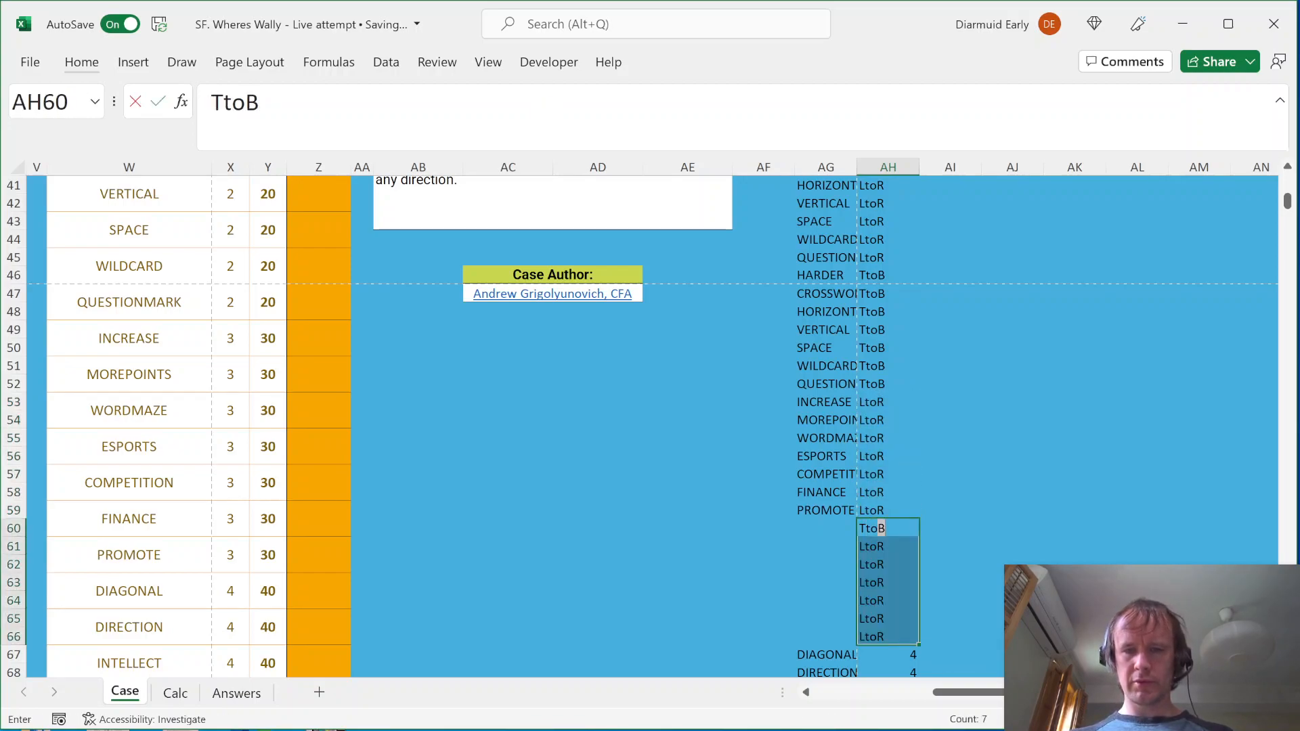
pyautogui.hotkey('ctrl', 'Return')
# Copy the level 3 words INCREASE to PROMOTE in AG53:AG59 into the empty cells AG60:AG66
pyautogui.press('Left')
pyautogui.press('Up')
pyautogui.hotkey('shift', 'Up')
pyautogui.hotkey('shift', 'Up')
pyautogui.hotkey('shift', 'Up')
pyautogui.hotkey('shift', 'Up')
pyautogui.hotkey('shift', 'Up')
pyautogui.hotkey('shift', 'Up')
pyautogui.hotkey('shift', 'Up')
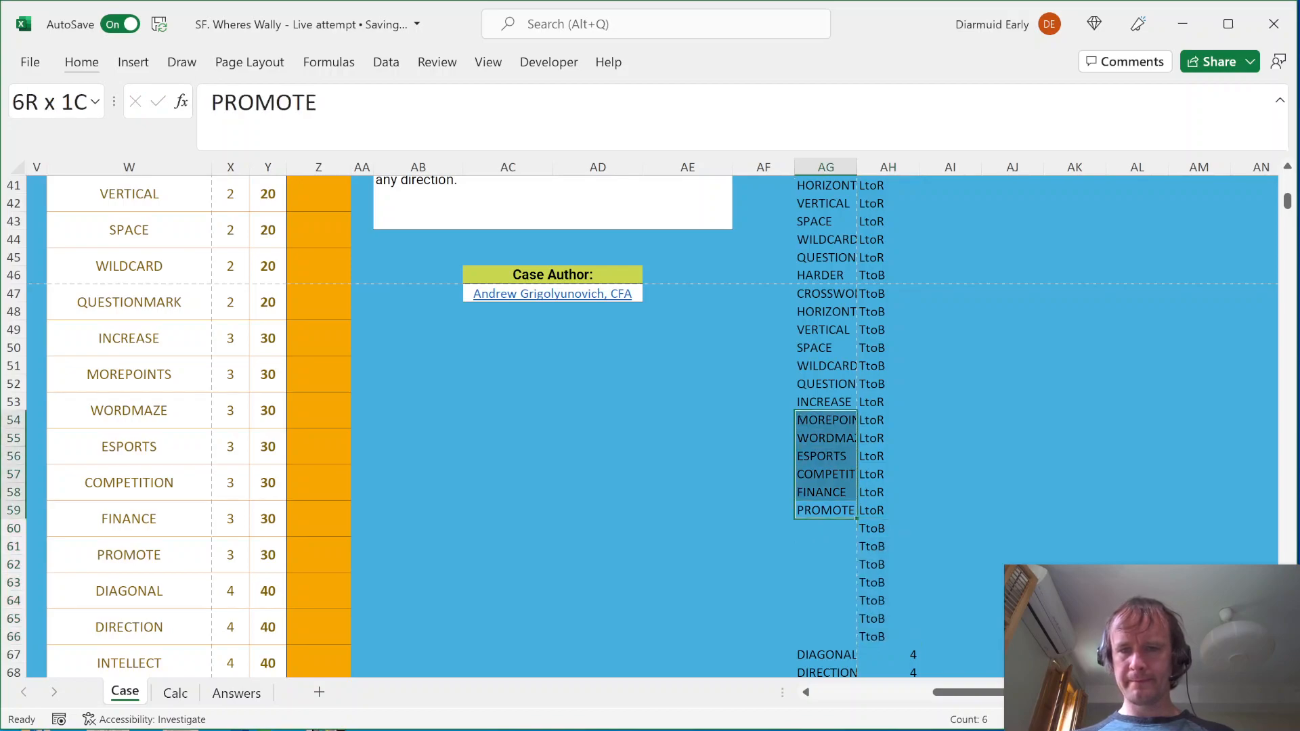
pyautogui.hotkey('shift', 'Up')
pyautogui.hotkey('shift', 'Up')
pyautogui.hotkey('shift', 'Up')
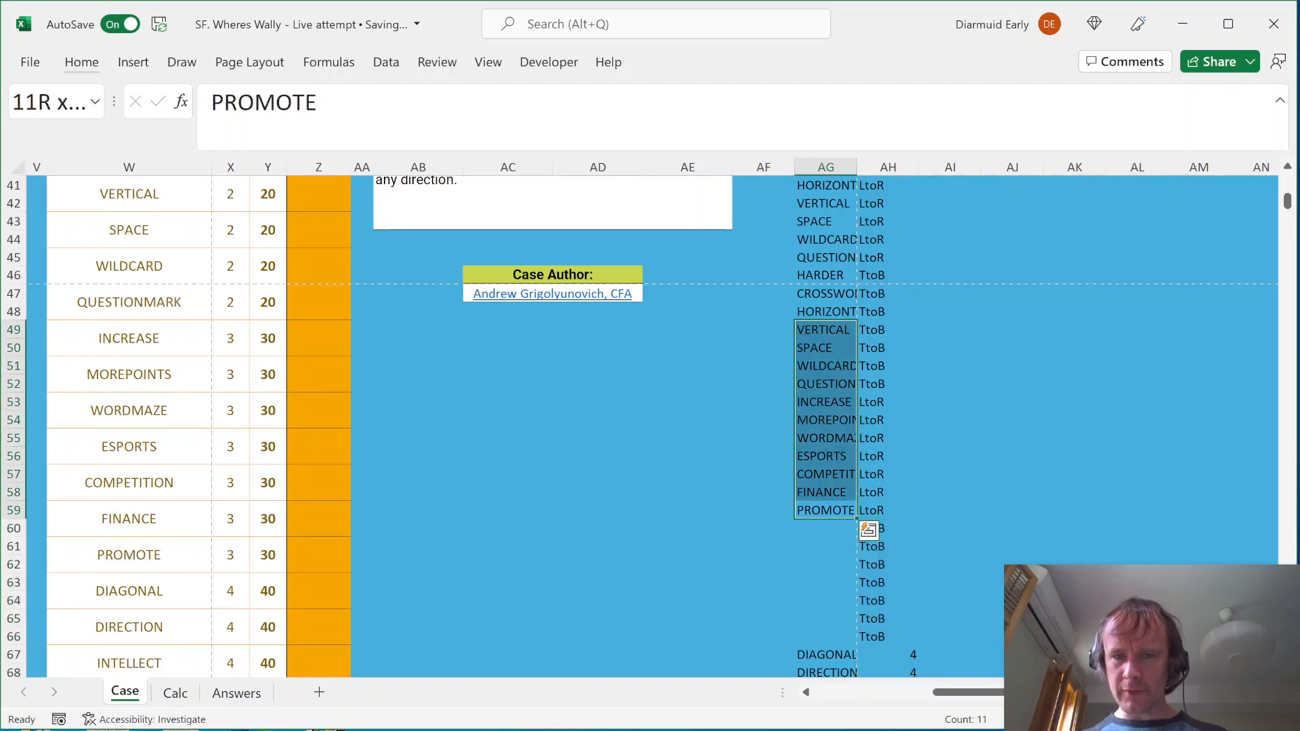
pyautogui.hotkey('shift', 'Down')
pyautogui.hotkey('shift', 'Down')
pyautogui.hotkey('shift', 'Down')
pyautogui.hotkey('shift', 'Down')
pyautogui.hotkey('ctrl', 'c')
pyautogui.press('Down')
pyautogui.hotkey('ctrl', 'v')
# Insert a copy of the level 3 word and direction block AG53:AH66 at AG67, shifting the level 4 rows down
pyautogui.press('Up')
pyautogui.press('Up')
pyautogui.press('Up')
pyautogui.press('Up')
pyautogui.press('Up')
pyautogui.press('Up')
pyautogui.press('Up')
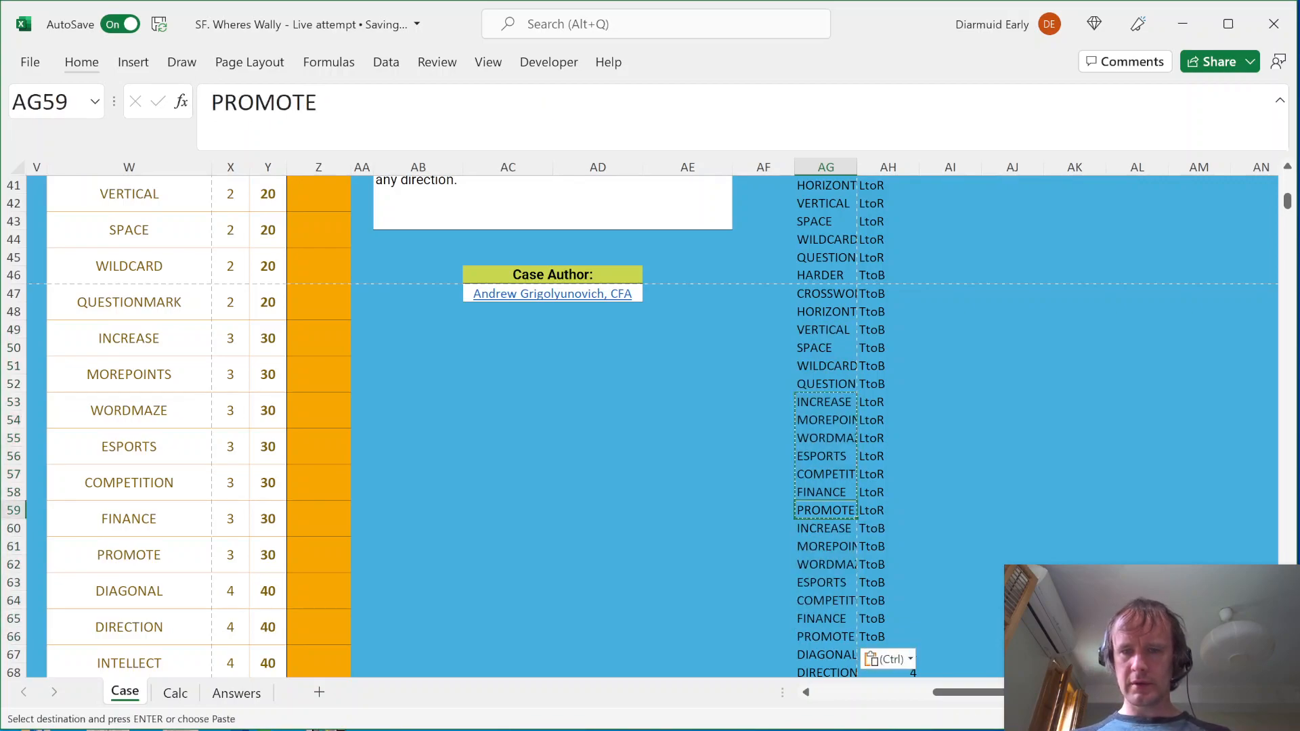
pyautogui.hotkey('shift', 'Down')
pyautogui.hotkey('shift', 'Down')
pyautogui.hotkey('shift', 'Down')
pyautogui.hotkey('shift', 'Down')
pyautogui.hotkey('shift', 'Down')
pyautogui.hotkey('shift', 'Down')
pyautogui.hotkey('shift', 'Down')
pyautogui.hotkey('shift', 'Down')
pyautogui.hotkey('shift', 'Down')
pyautogui.hotkey('shift', 'Down')
pyautogui.hotkey('shift', 'Down')
pyautogui.hotkey('shift', 'Down')
pyautogui.hotkey('shift', 'Down')
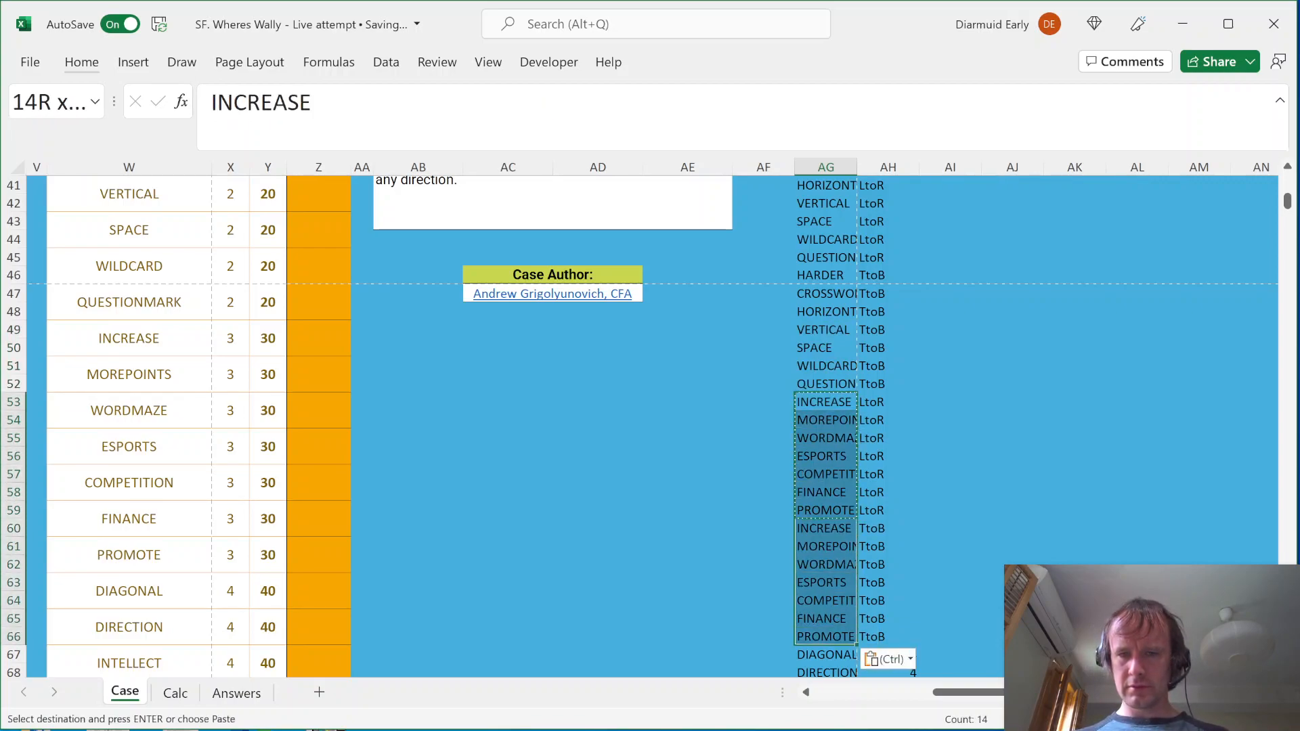
pyautogui.hotkey('shift', 'Right')
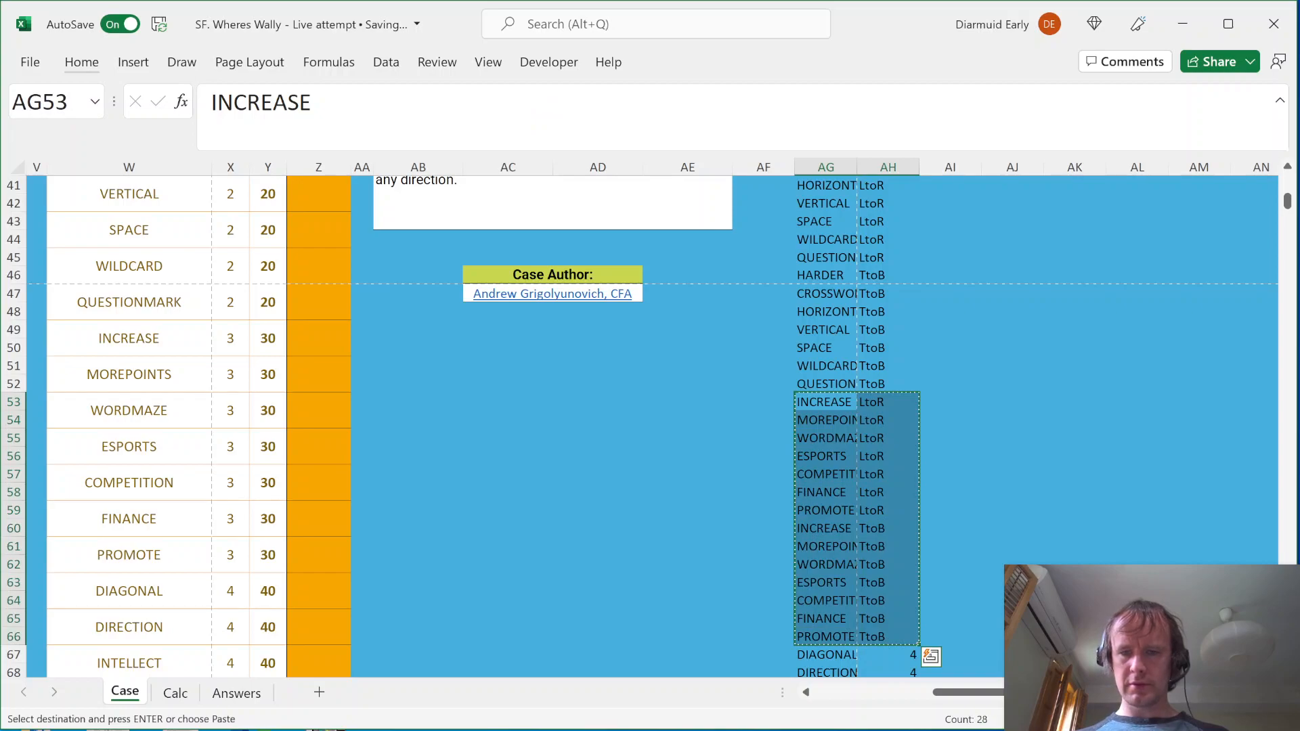
pyautogui.hotkey('ctrl', '.')
pyautogui.hotkey('ctrl', '.')
pyautogui.press('Down')
pyautogui.press('Left')
pyautogui.hotkey('ctrl', 'shift', '+')
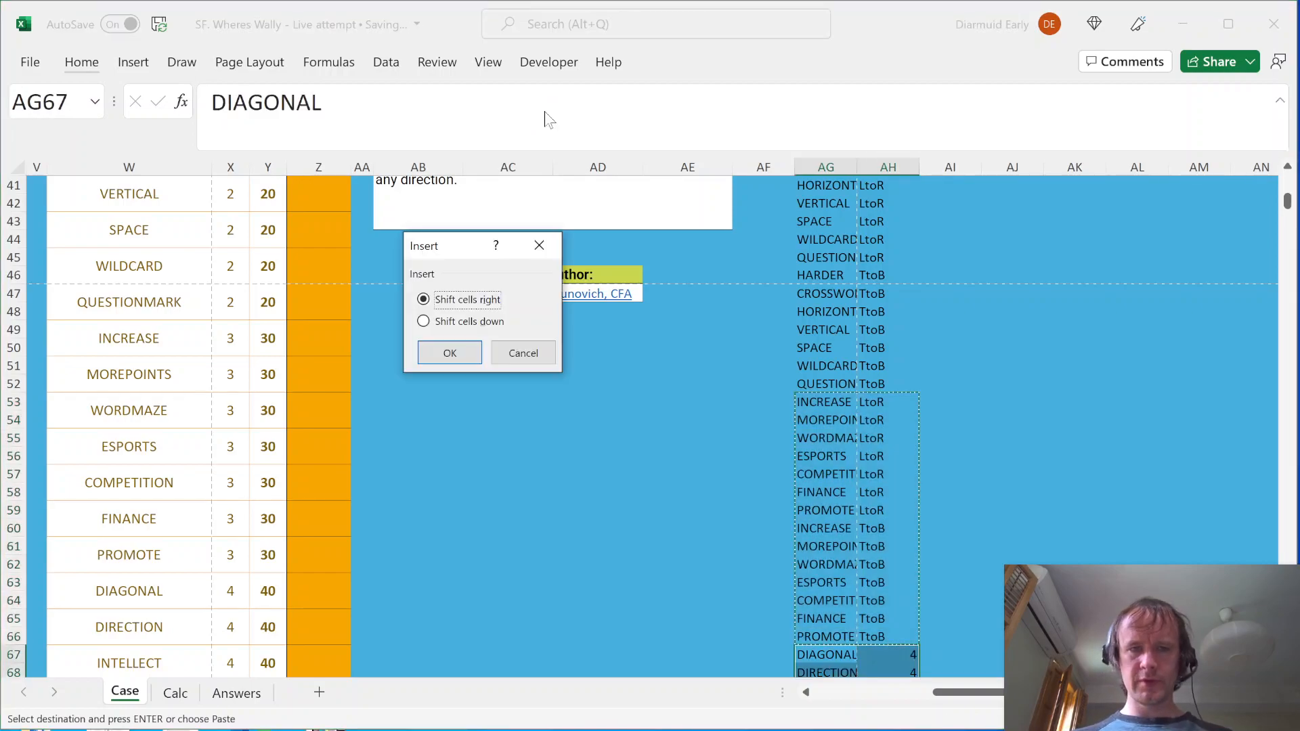
pyautogui.press('Return')
# Change the direction of the third level 3 word set in AH67:AH73 to RtoL
pyautogui.press('Right')
pyautogui.hotkey('shift', 'Down')
pyautogui.hotkey('shift', 'Down')
pyautogui.hotkey('shift', 'Down')
pyautogui.hotkey('shift', 'Down')
pyautogui.hotkey('shift', 'Down')
pyautogui.hotkey('shift', 'Down')
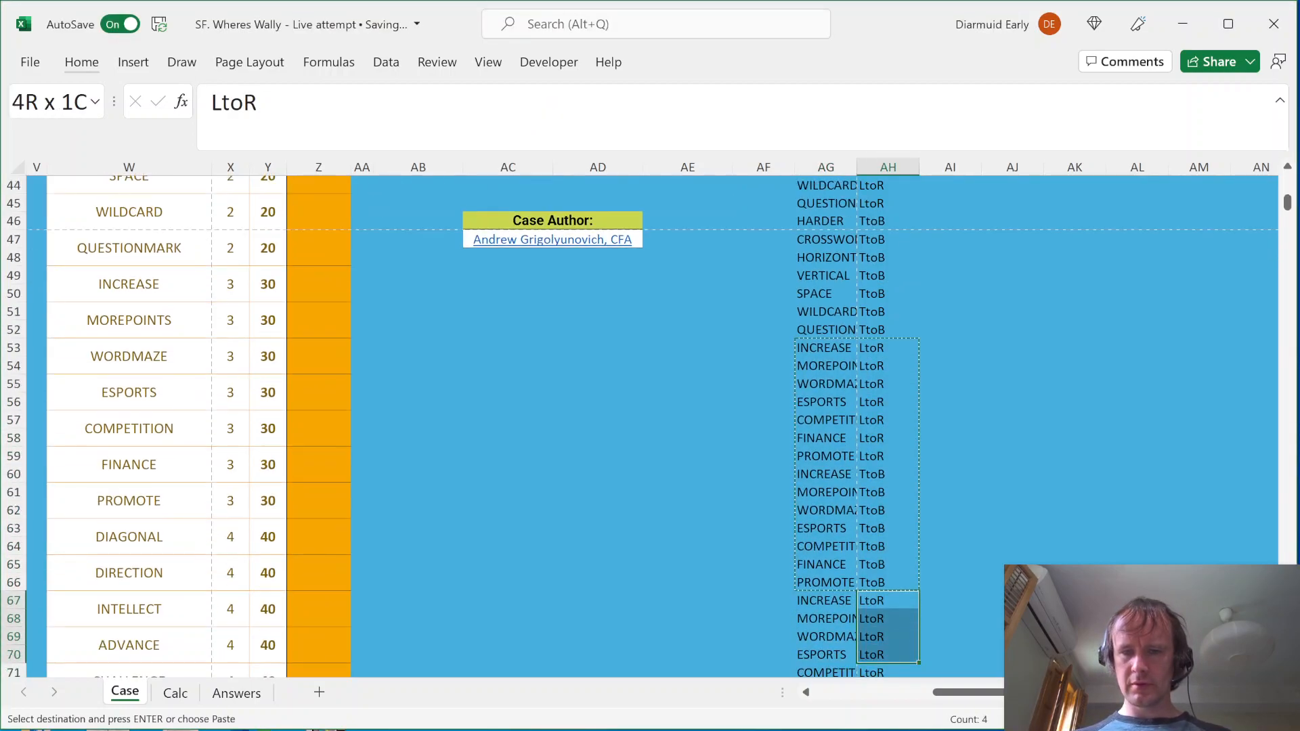
pyautogui.hotkey('shift', 'Down')
pyautogui.hotkey('shift', 'Down')
pyautogui.hotkey('shift', 'Down')
pyautogui.hotkey('shift', 'Up')
pyautogui.hotkey('shift', 'Up')
pyautogui.hotkey('shift', 'Up')
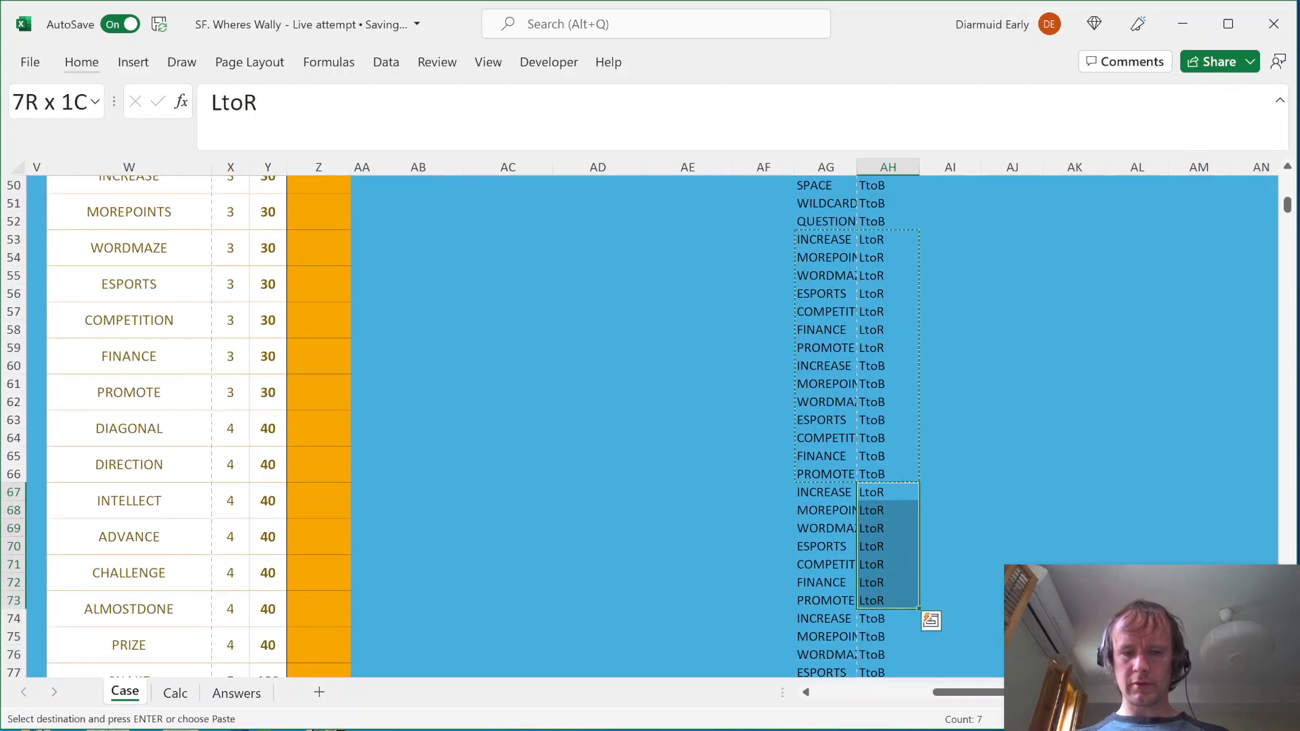
pyautogui.write('RtoL')
pyautogui.hotkey('ctrl', 'Return')
# Change the direction of the fourth level 3 word set in AH74:AH80 to BtoT
pyautogui.hotkey('ctrl', '.')
pyautogui.press('Down')
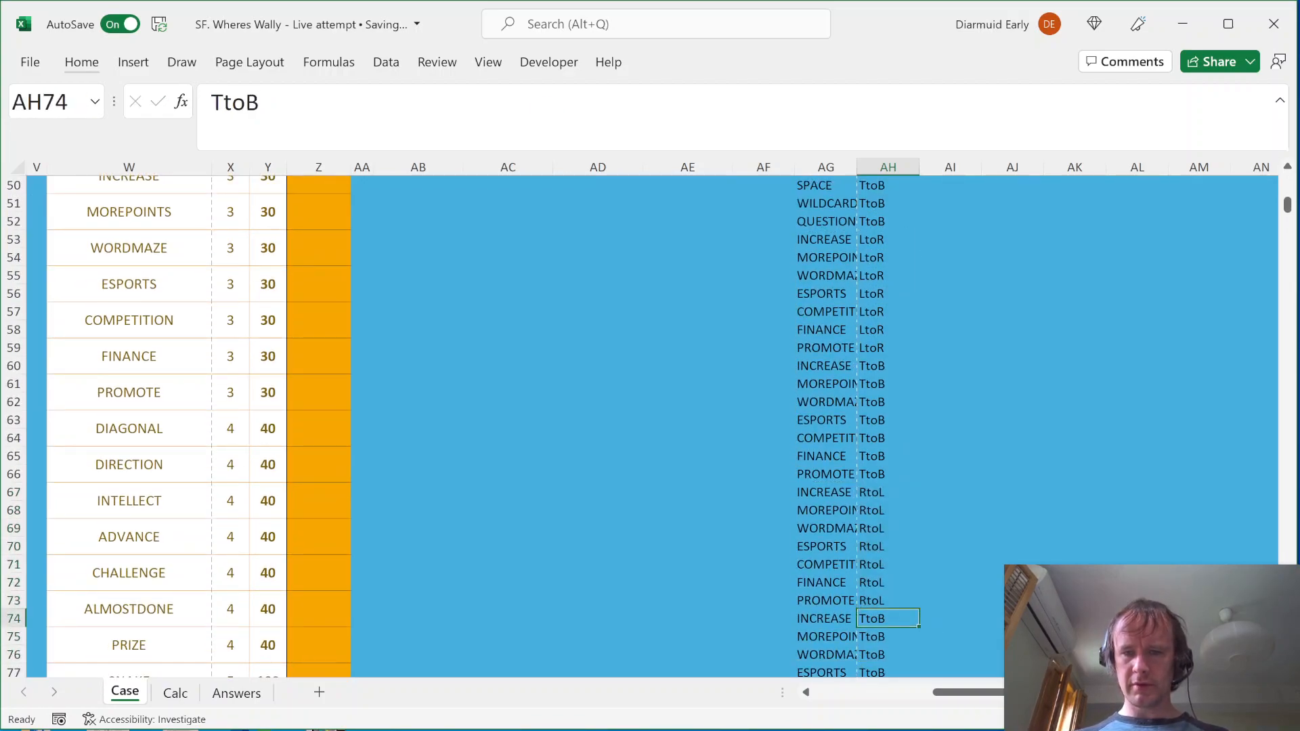
pyautogui.hotkey('ctrl', 'shift', 'Down')
pyautogui.hotkey('shift', 'Up')
pyautogui.hotkey('shift', 'Up')
pyautogui.hotkey('shift', 'Up')
pyautogui.hotkey('shift', 'Up')
pyautogui.hotkey('shift', 'Up')
pyautogui.hotkey('shift', 'Up')
pyautogui.hotkey('shift', 'Up')
pyautogui.write('B')
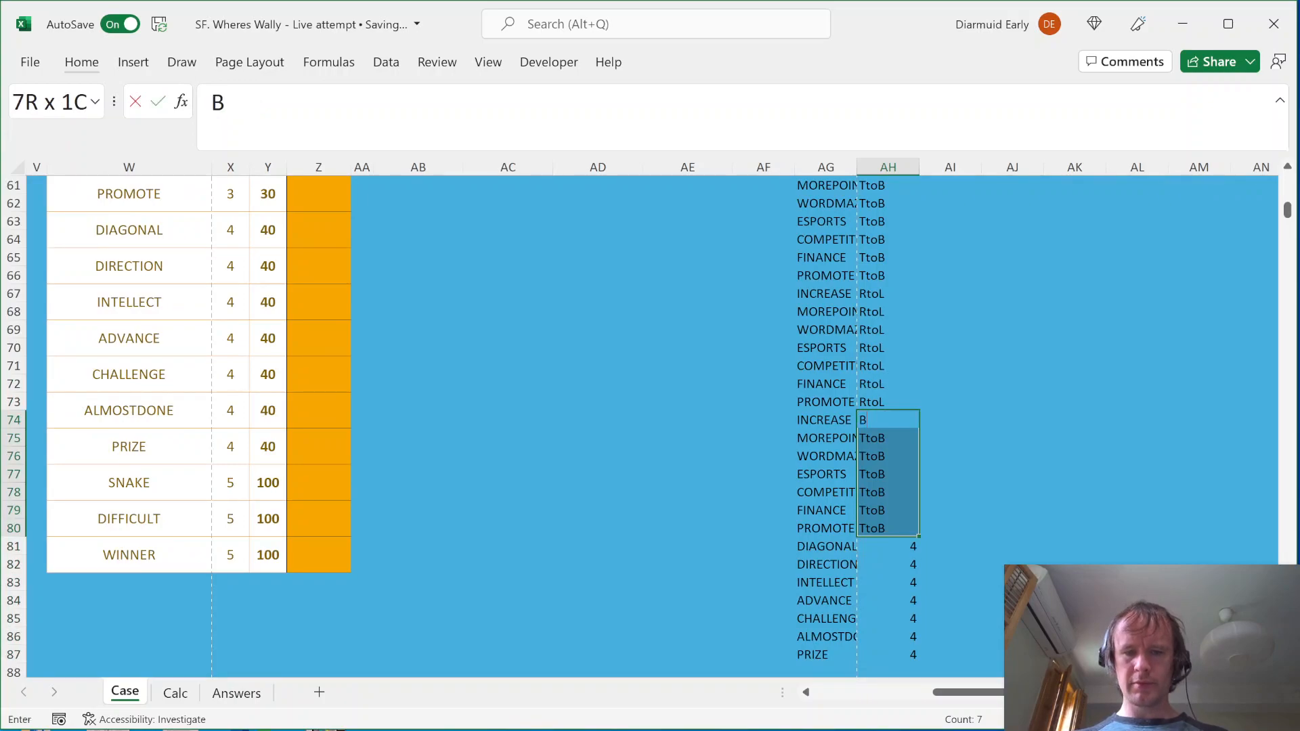
pyautogui.write('toT')
pyautogui.hotkey('ctrl', 'Return')
# Fill AI81:AI87 beside the level 4 words with the value 1
pyautogui.press('Left')
pyautogui.press('Down')
pyautogui.press('Down')
pyautogui.press('Down')
pyautogui.press('Down')
pyautogui.press('Down')
pyautogui.press('Down')
pyautogui.press('Down')
pyautogui.press('Down')
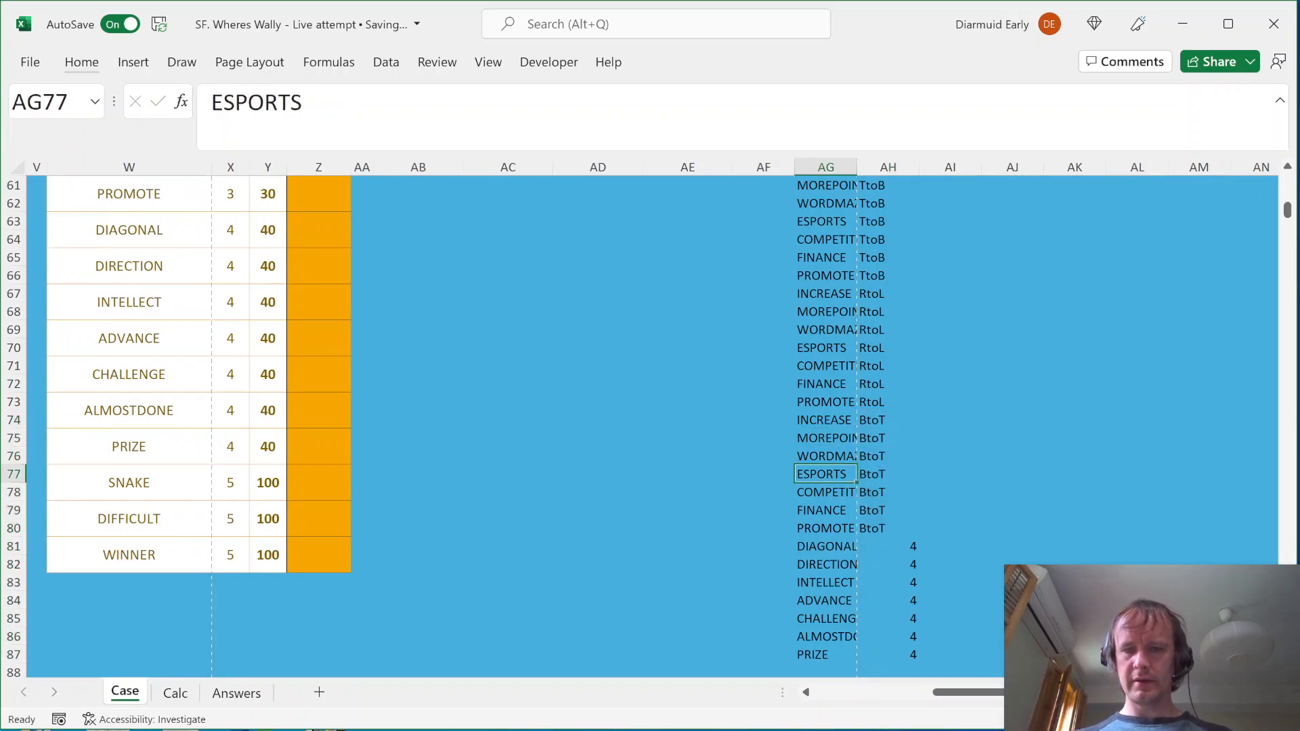
pyautogui.press('Up')
pyautogui.press('Right')
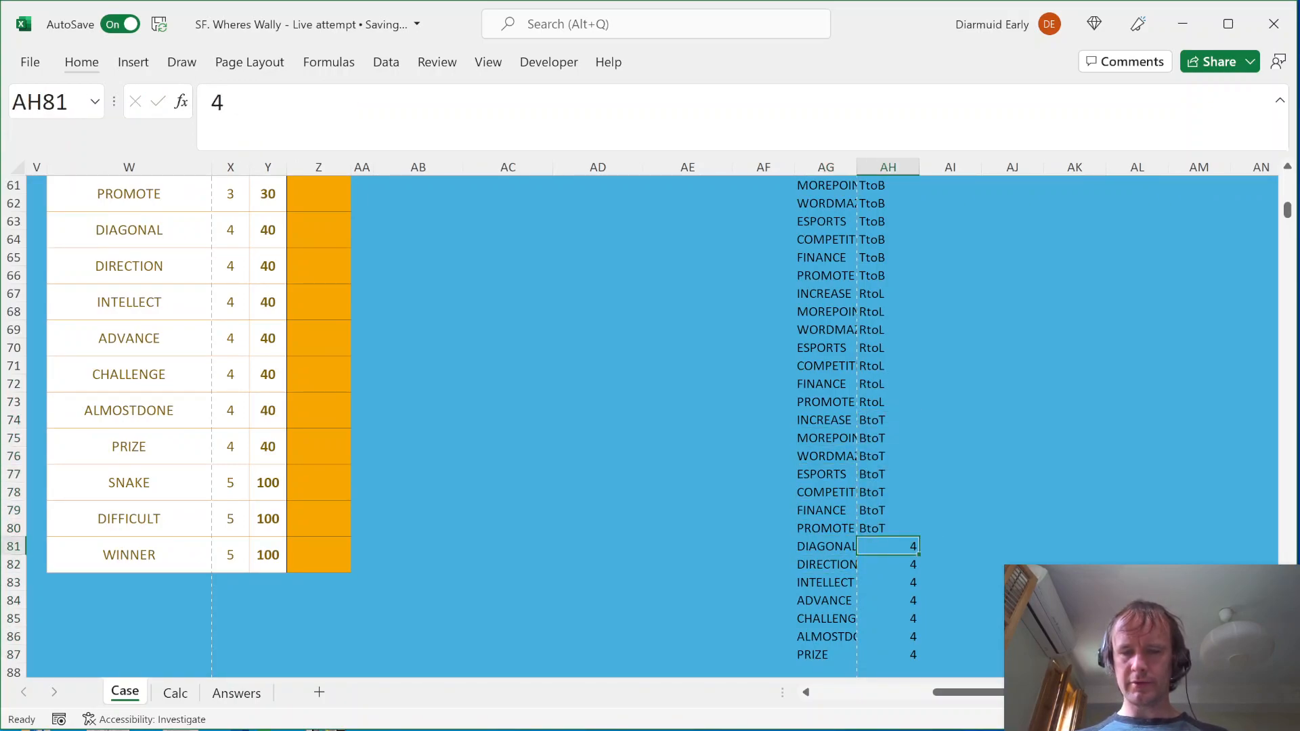
pyautogui.hotkey('ctrl', 'shift', 'Down')
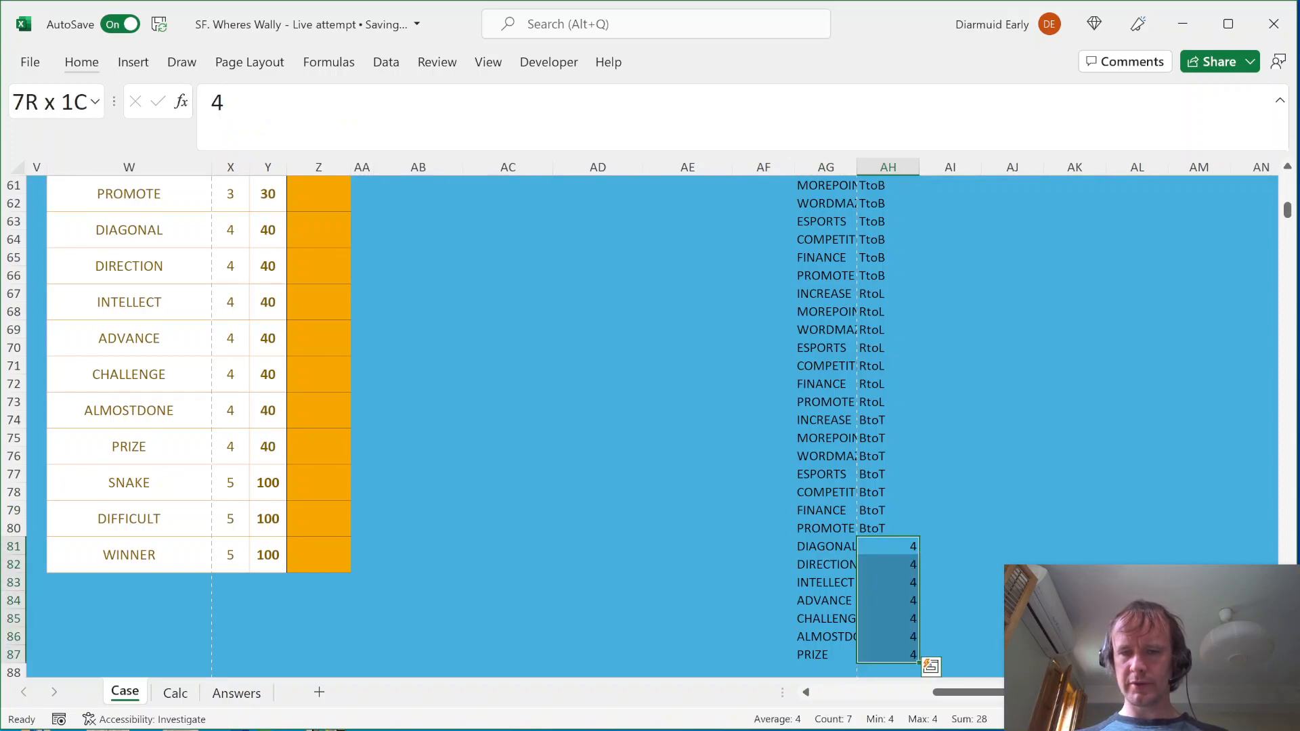
pyautogui.hotkey('shift', 'Right')
pyautogui.hotkey('ctrl', '.')
pyautogui.hotkey('ctrl', '.')
pyautogui.hotkey('shift', 'Right')
pyautogui.press('Left')
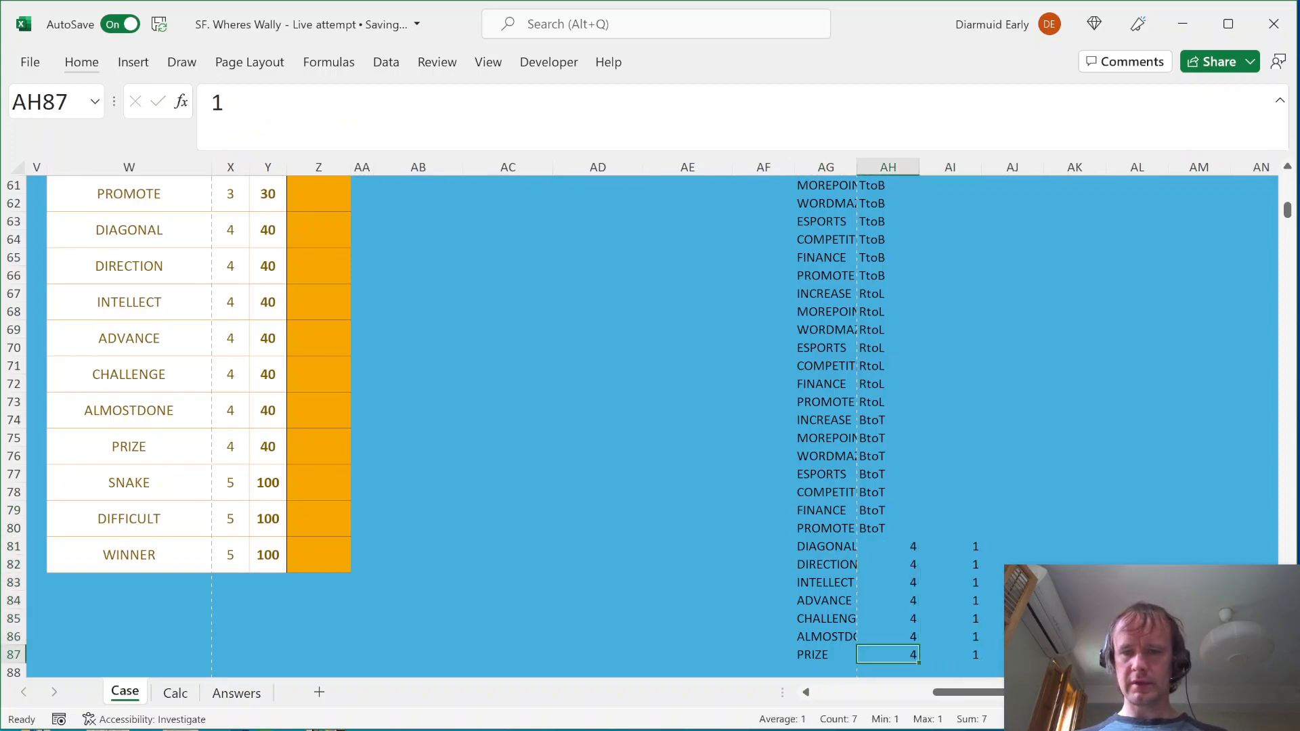
pyautogui.press('Right')
pyautogui.hotkey('ctrl', 'Up')
pyautogui.press('Left')
pyautogui.press('Down')
pyautogui.press('Up')
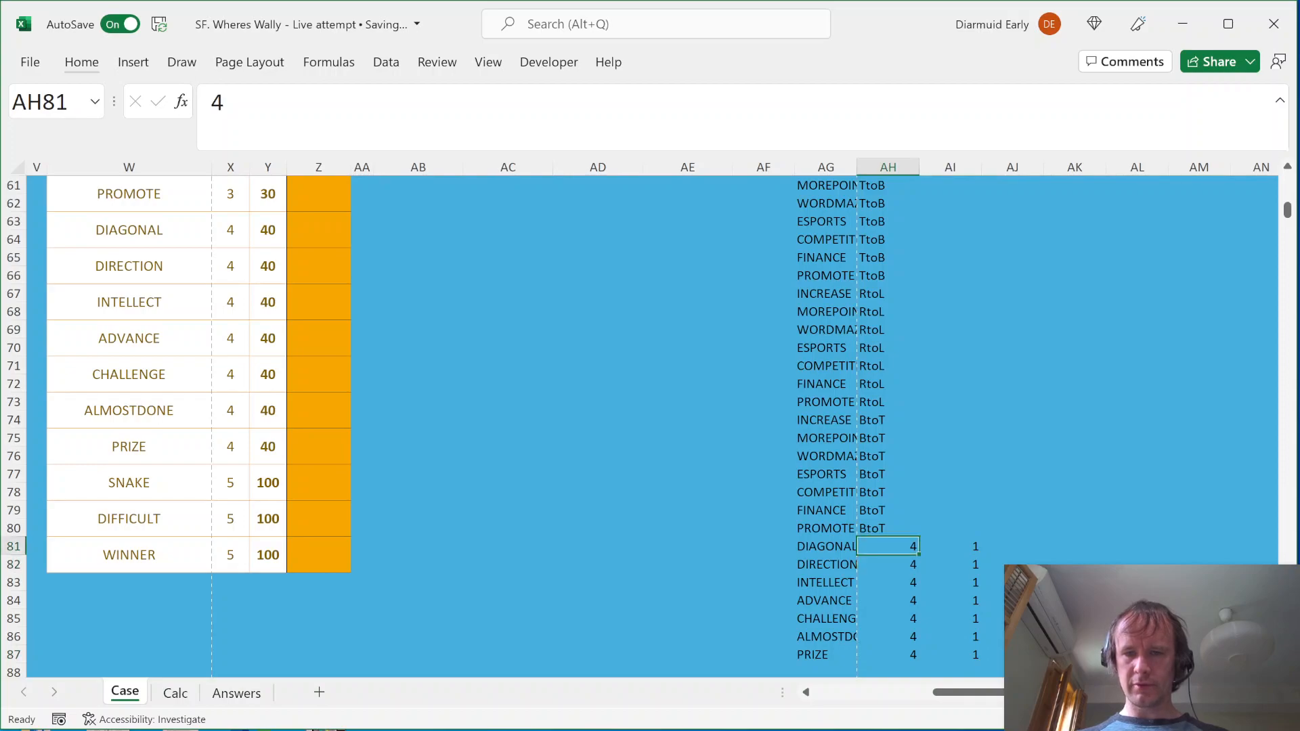
# Fill AH81:AH87 with an INDEX formula that looks up the direction in $AK$9:$AK$16 by the number in AI
pyautogui.hotkey('ctrl', 'shift', 'Down')
pyautogui.write('=ind')
pyautogui.press('Tab')
pyautogui.press('Right')
pyautogui.hotkey('ctrl', 'Up')
pyautogui.press('Right')
pyautogui.press('Down')
pyautogui.press('Down')
pyautogui.press('Right')
pyautogui.press('Down')
pyautogui.press('Down')
pyautogui.press('Down')
pyautogui.press('Down')
pyautogui.press('Down')
pyautogui.press('Down')
pyautogui.hotkey('ctrl', 'shift', 'Down')
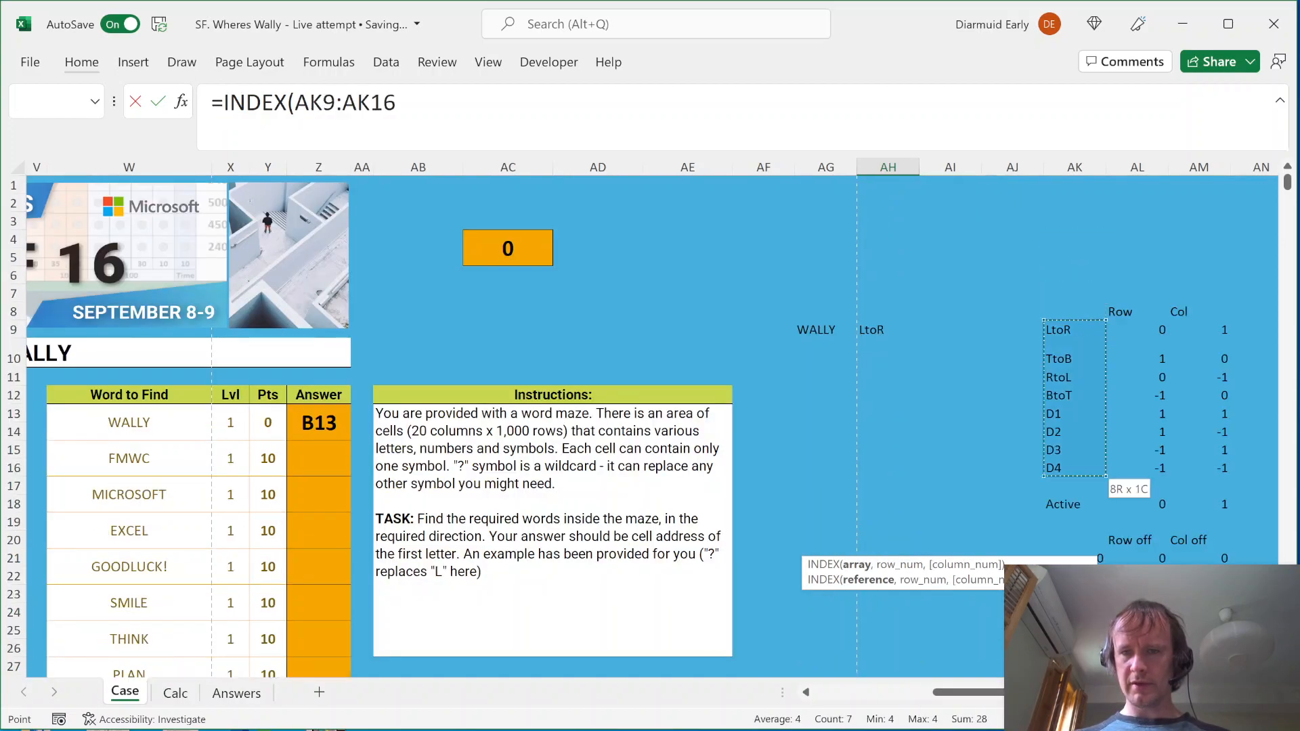
pyautogui.press('F4')
pyautogui.write(',')
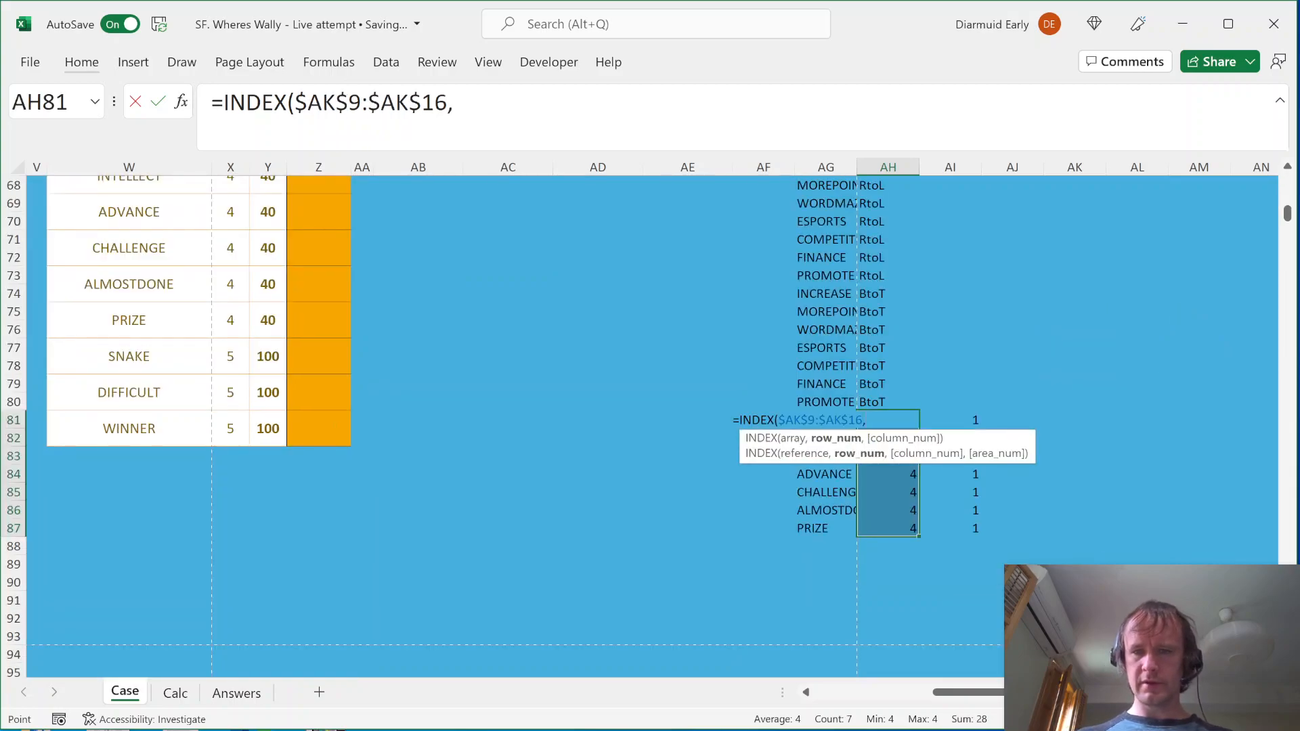
pyautogui.press('Right')
pyautogui.hotkey('ctrl', 'Return')
# Copy the level 4 word, direction and number block AG81:AI87 to AG88
pyautogui.press('Left')
pyautogui.hotkey('shift', 'Right')
pyautogui.hotkey('shift', 'Right')
pyautogui.hotkey('ctrl', 'shift', 'Down')
pyautogui.hotkey('ctrl', 'c')
pyautogui.hotkey('ctrl', 'Down')
pyautogui.press('Down')
pyautogui.hotkey('ctrl', 'v')
# Make the numbers in AI88:AI94 one higher than the block above, using =AI81+1 filled down
pyautogui.press('Right')
pyautogui.press('Right')
pyautogui.write('=')
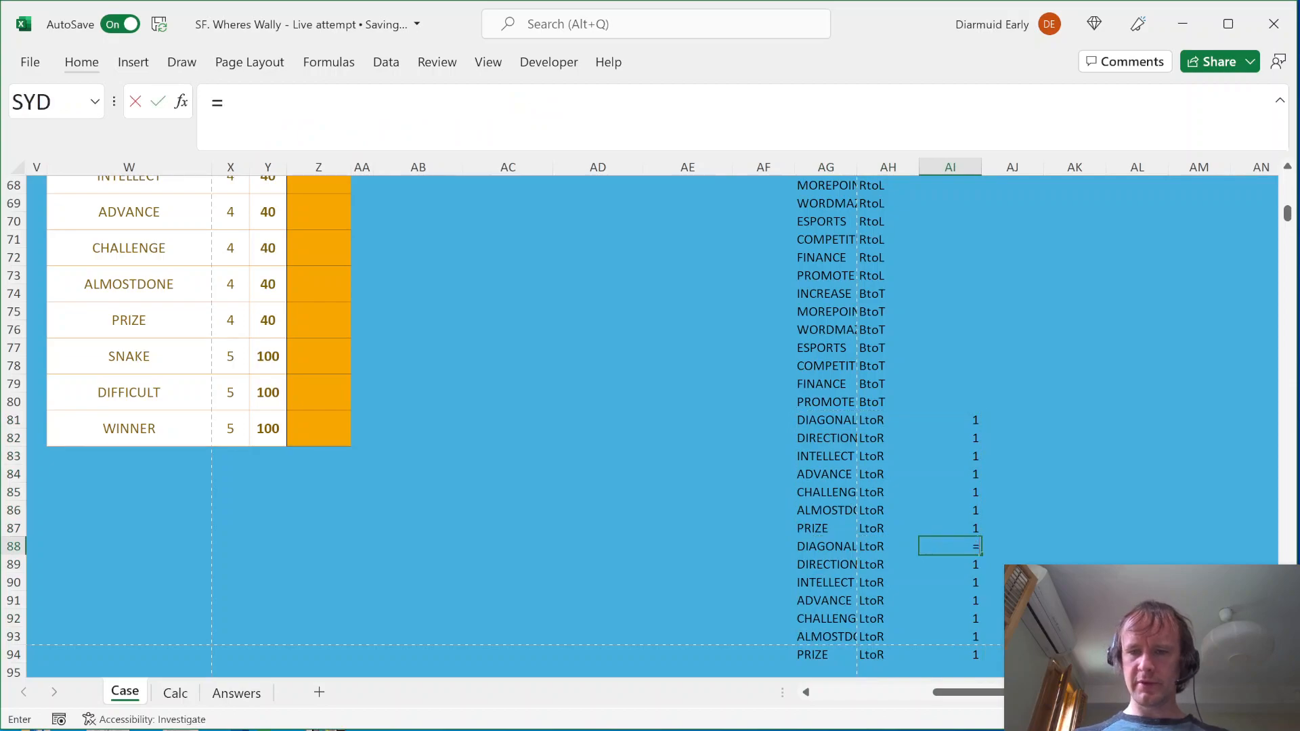
pyautogui.hotkey('ctrl', 'Up')
pyautogui.write('+1')
pyautogui.hotkey('ctrl', 'Return')
pyautogui.hotkey('ctrl', 'shift', 'Down')
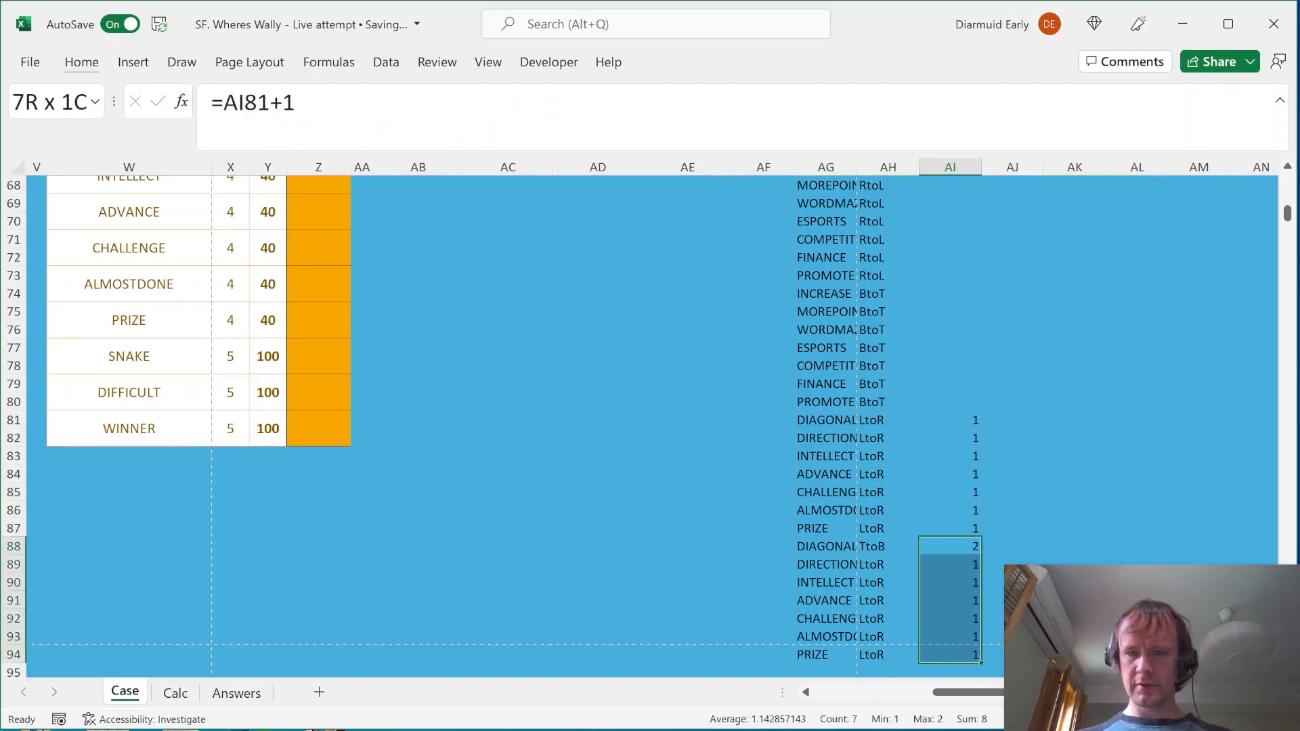
pyautogui.hotkey('ctrl', 'd')
# Paste six copies of the block AG88:AI94 one below another, from row 95 to row 136
pyautogui.press('Left')
pyautogui.press('Left')
pyautogui.hotkey('ctrl', 'shift', 'Down')
pyautogui.hotkey('shift', 'Right')
pyautogui.hotkey('shift', 'Right')
pyautogui.hotkey('ctrl', 'c')
pyautogui.hotkey('ctrl', 'Down')
pyautogui.press('Down')
pyautogui.hotkey('ctrl', 'v')
pyautogui.hotkey('ctrl', 'Down')
pyautogui.press('Down')
pyautogui.hotkey('ctrl', 'v')
pyautogui.hotkey('ctrl', 'Down')
pyautogui.press('Down')
pyautogui.hotkey('ctrl', 'v')
pyautogui.hotkey('ctrl', 'Down')
pyautogui.press('Down')
pyautogui.hotkey('ctrl', 'v')
pyautogui.hotkey('ctrl', 'Down')
pyautogui.press('Down')
pyautogui.hotkey('ctrl', 'v')
pyautogui.hotkey('ctrl', 'Down')
pyautogui.press('Down')
pyautogui.hotkey('ctrl', 'v')
# Convert the full word and direction list AG28:AH136 to static values
pyautogui.press('Up')
pyautogui.press('Right')
pyautogui.press('Right')
pyautogui.hotkey('ctrl', 'Up')
pyautogui.press('Up')
pyautogui.press('Left')
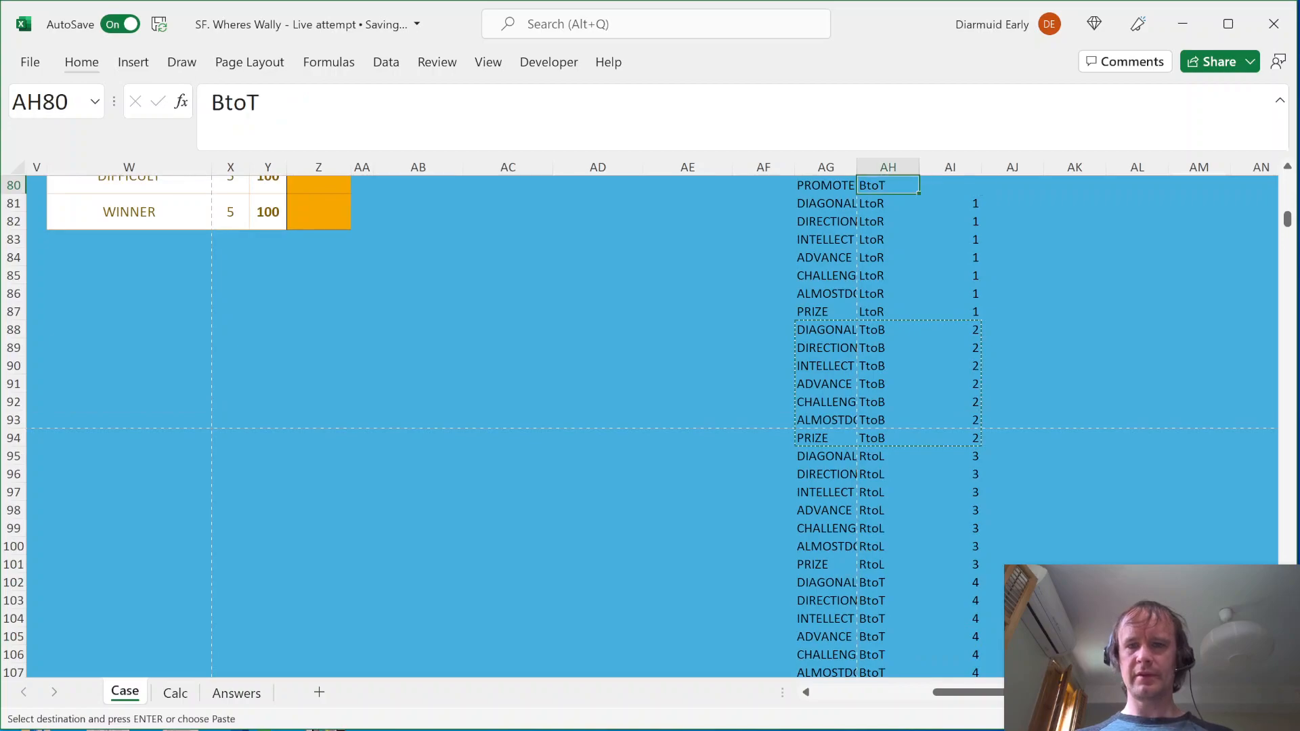
pyautogui.press('Left')
pyautogui.hotkey('ctrl', 'Up')
pyautogui.hotkey('ctrl', 'shift', 'Down')
pyautogui.hotkey('shift', 'Right')
pyautogui.hotkey('ctrl', 'c')
pyautogui.hotkey('alt', 'h')
pyautogui.press('v')
pyautogui.press('v')
# Delete the helper direction numbers in AI81:AI136
pyautogui.press('Right')
pyautogui.press('Right')
pyautogui.hotkey('ctrl', 'Down')
pyautogui.hotkey('ctrl', 'shift', 'Down')
pyautogui.press('Delete')
# Label AJ28 as Row and enter 1 in AK28 as the row selector for the list
pyautogui.press('Left')
pyautogui.hotkey('ctrl', 'Up')
pyautogui.press('Right')
pyautogui.press('Left')
pyautogui.press('Left')
pyautogui.press('Right')
pyautogui.press('Right')
pyautogui.press('Right')
pyautogui.press('Right')
pyautogui.press('Down')
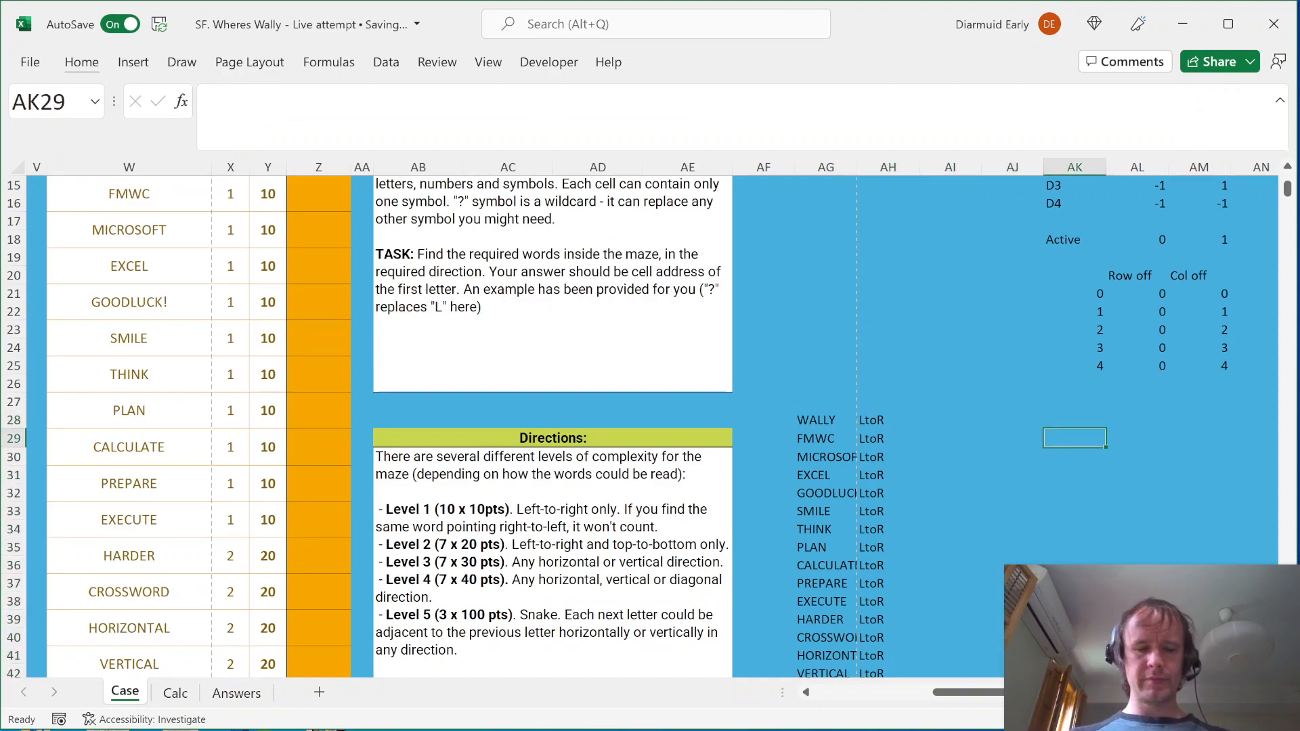
pyautogui.press('Left')
pyautogui.press('Left')
pyautogui.press('Up')
pyautogui.press('Right')
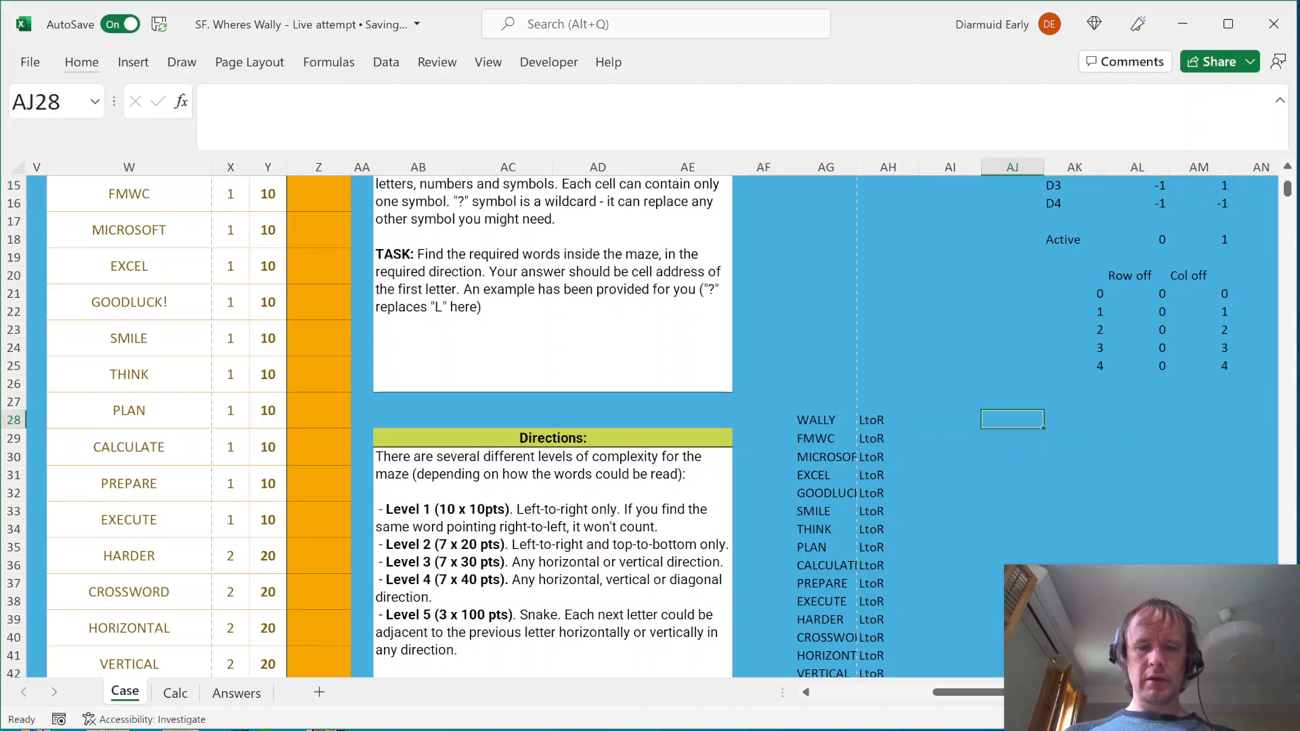
pyautogui.write('Row')
pyautogui.press('Right')
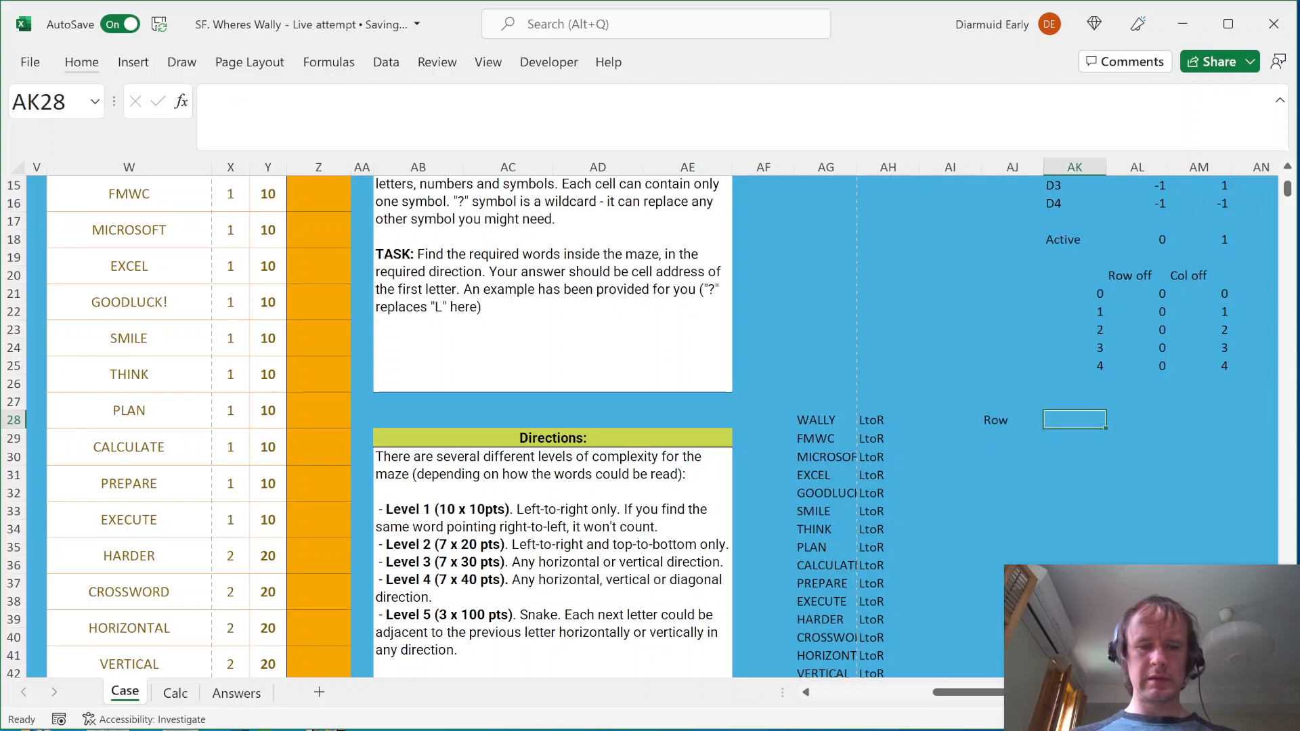
pyautogui.press('Left')
# Make AG9 and AH9 pull the word and direction from rows 28 to 136 of their own columns, using INDEX with $AK$28 as row number
pyautogui.press('Left')
pyautogui.press('Down')
pyautogui.press('Left')
pyautogui.press('Left')
pyautogui.press('Up')
pyautogui.hotkey('ctrl', 'Up')
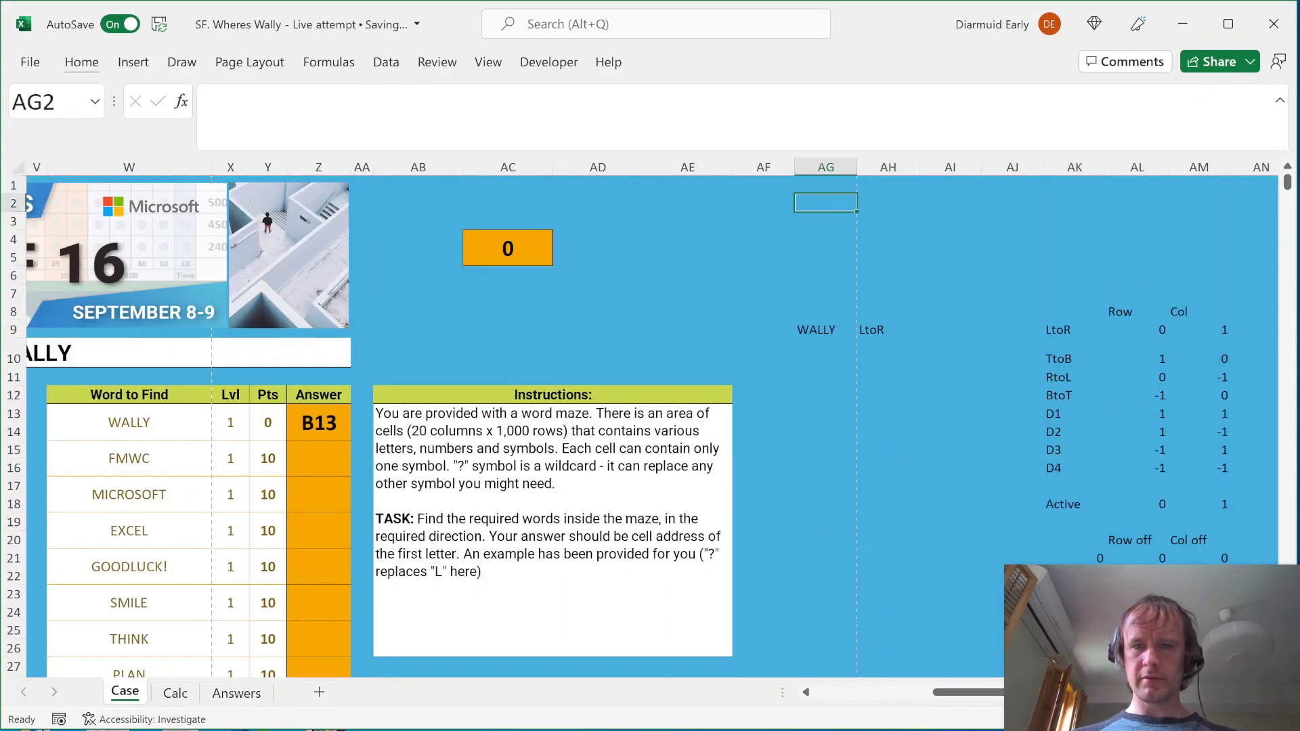
pyautogui.write('=INDEX(')
pyautogui.hotkey('ctrl', 'Down')
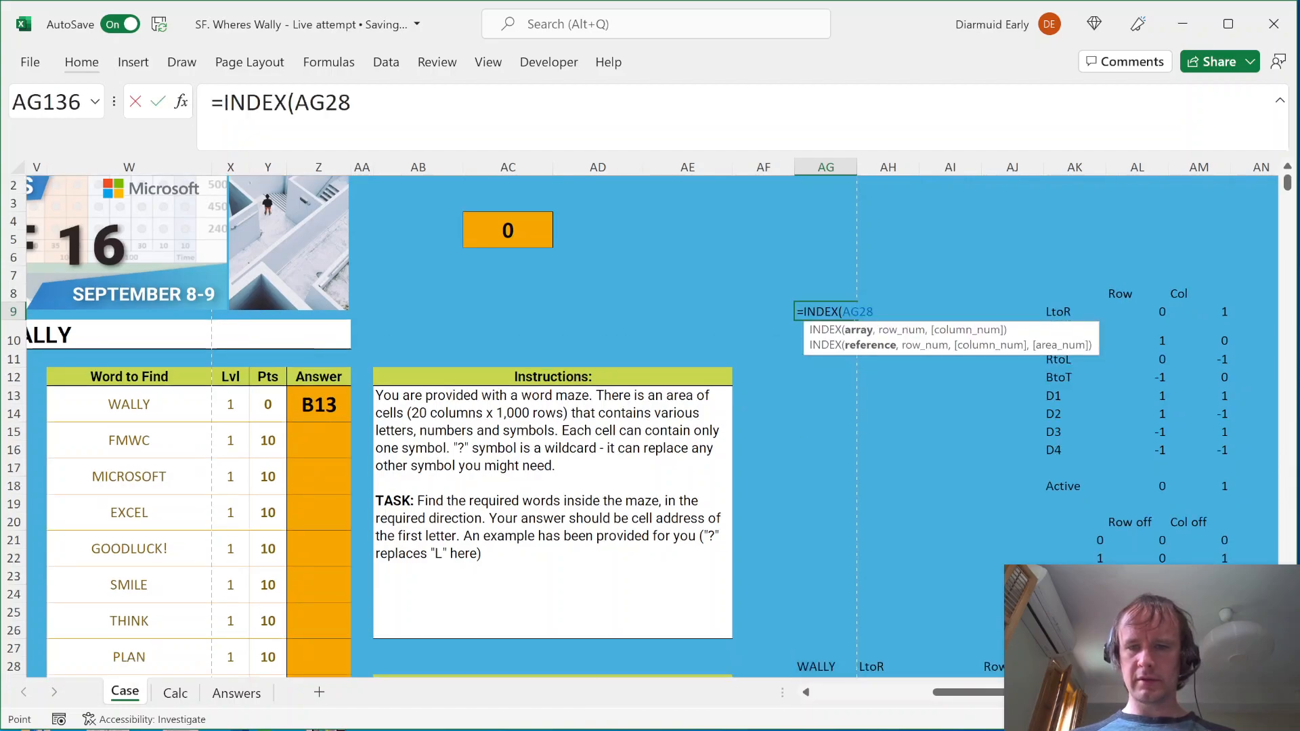
pyautogui.hotkey('ctrl', 'shift', 'Down')
pyautogui.press('F4')
pyautogui.press('F4')
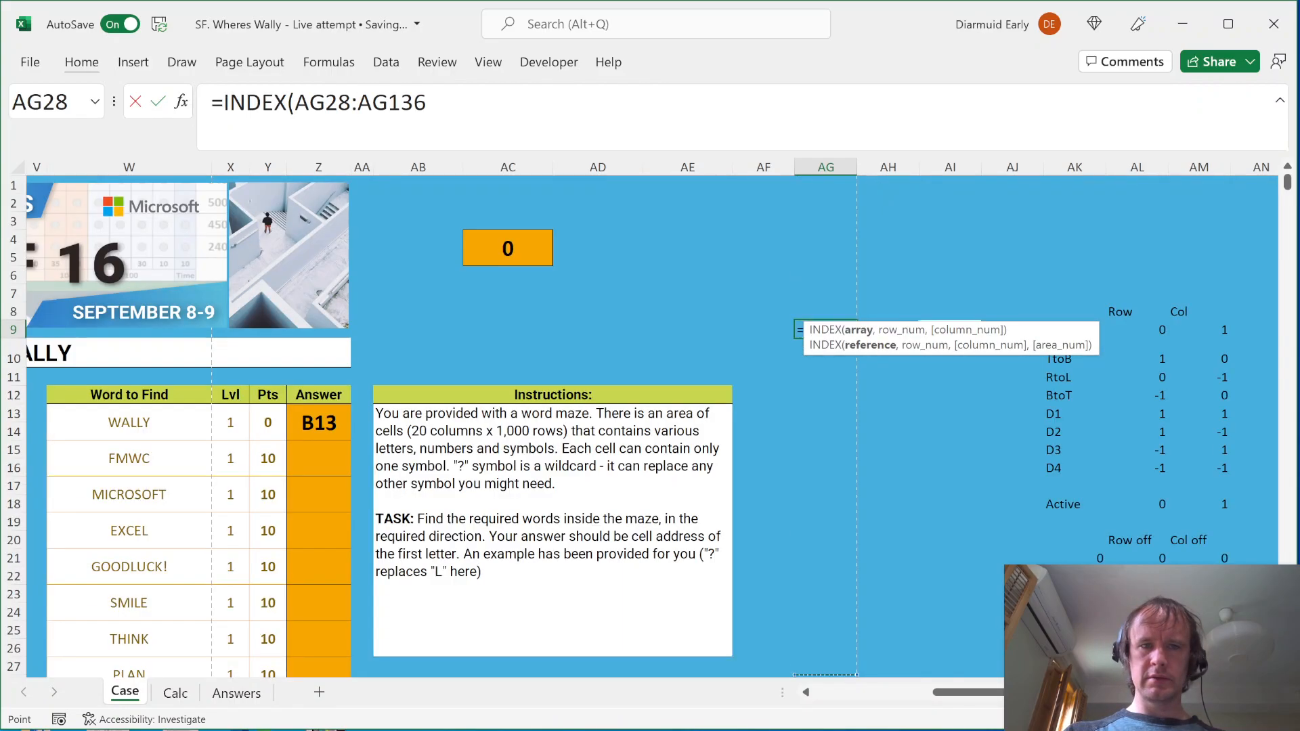
pyautogui.write(',')
pyautogui.press('Right')
pyautogui.press('Down')
pyautogui.press('Down')
pyautogui.press('Down')
pyautogui.press('Down')
pyautogui.press('Down')
pyautogui.press('Down')
pyautogui.press('Down')
pyautogui.press('Down')
pyautogui.press('Down')
pyautogui.press('Down')
pyautogui.press('Right')
pyautogui.press('Down')
pyautogui.press('Down')
pyautogui.press('Down')
pyautogui.press('Down')
pyautogui.press('Down')
pyautogui.press('Down')
pyautogui.press('Down')
pyautogui.press('Down')
pyautogui.press('Right')
pyautogui.press('Right')
pyautogui.press('Down')
pyautogui.press('Right')
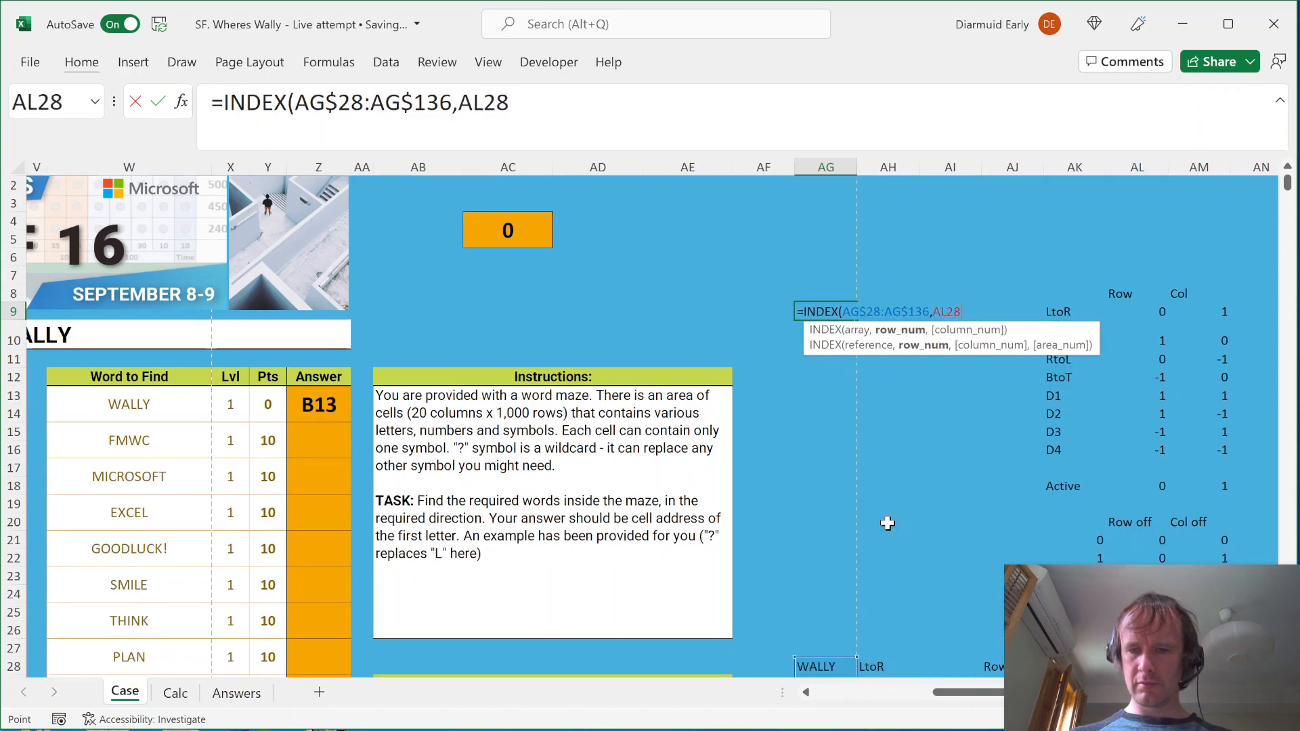
pyautogui.press('Right')
pyautogui.press('Right')
pyautogui.press('Right')
pyautogui.press('Right')
pyautogui.press('Right')
pyautogui.press('Right')
pyautogui.click(761, 667)
pyautogui.press('F4')
pyautogui.press('Tab')
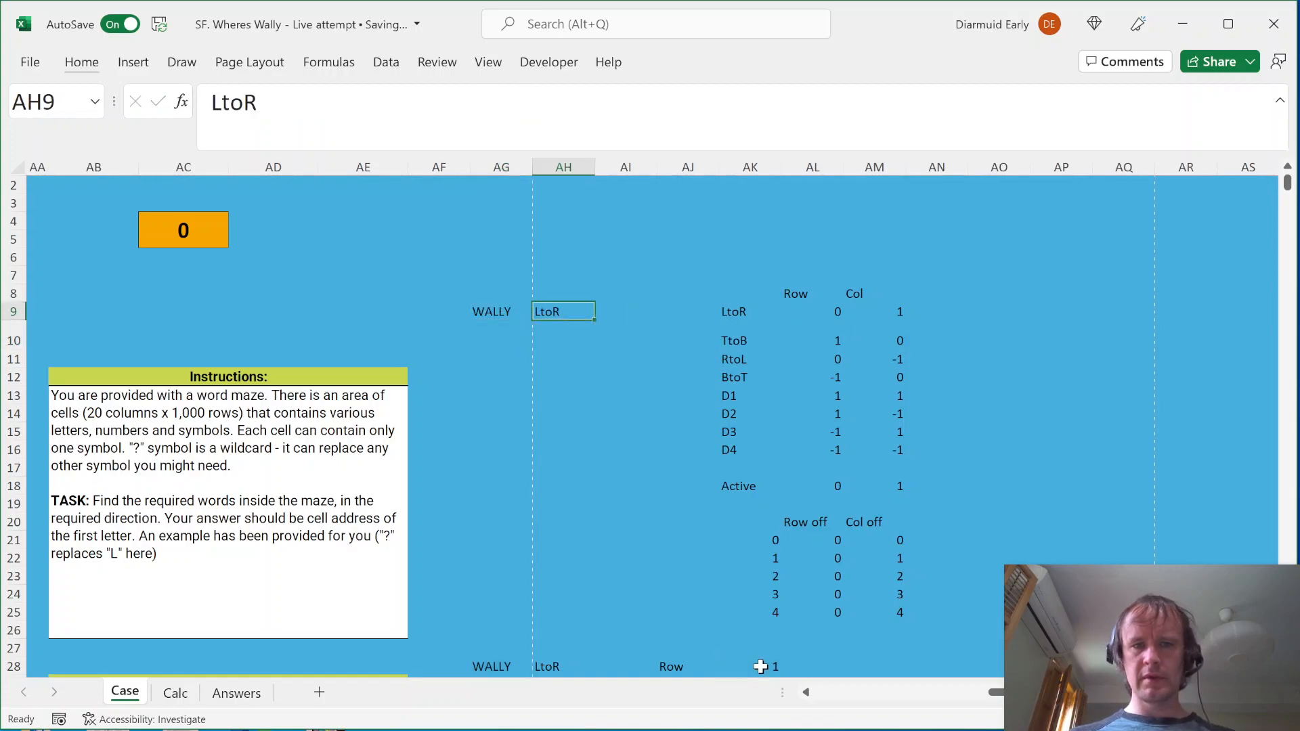
pyautogui.press('Left')
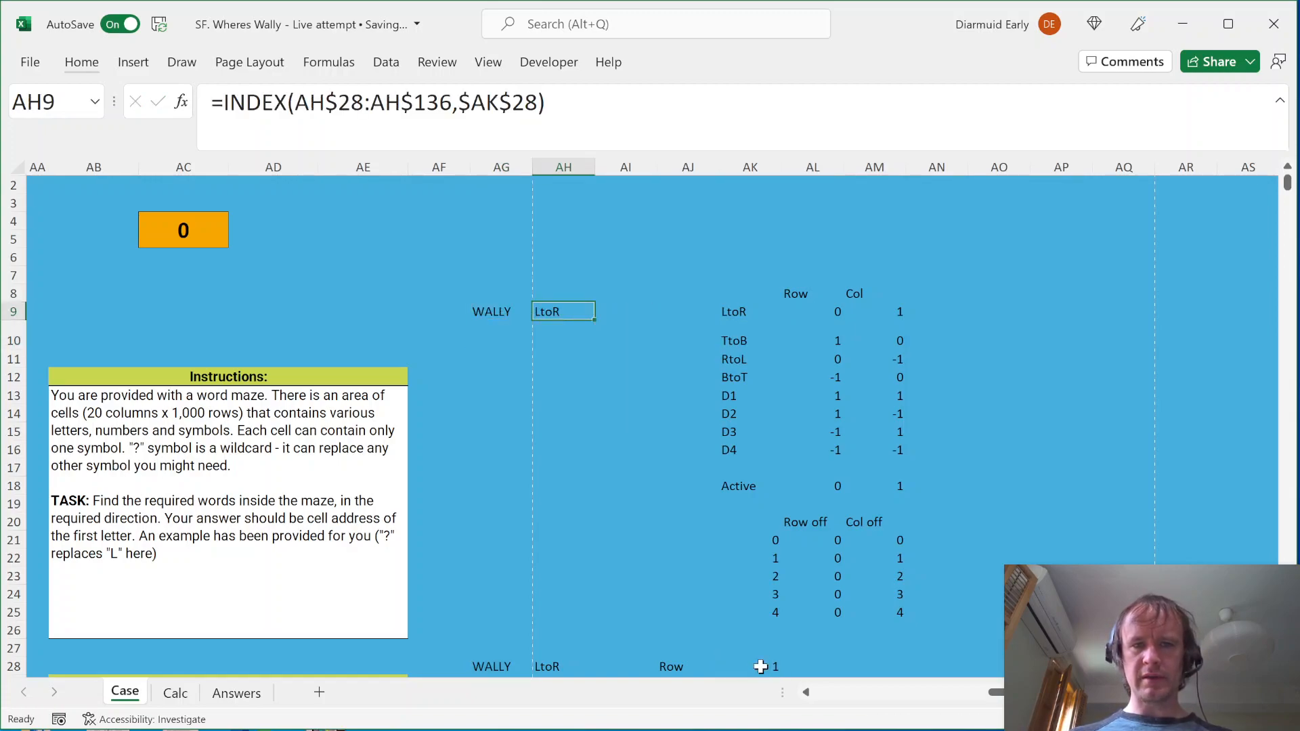
# Review the static word and direction list in AG28:AH136 down to its last row
pyautogui.press('Right')
pyautogui.hotkey('ctrl', 'Down')
pyautogui.press('Down')
pyautogui.press('Left')
pyautogui.press('Right')
pyautogui.press('Up')
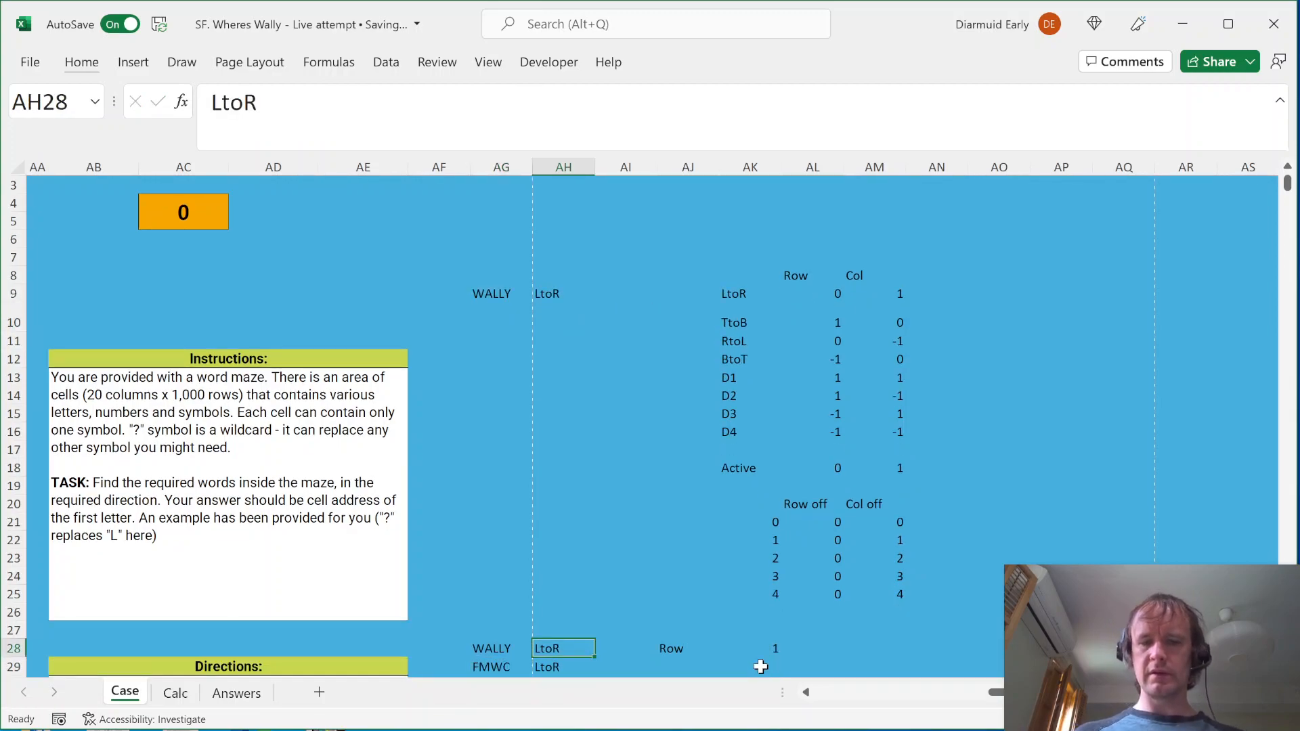
pyautogui.press('Left')
pyautogui.hotkey('ctrl', 'shift', 'Down')
pyautogui.hotkey('shift', 'Right')
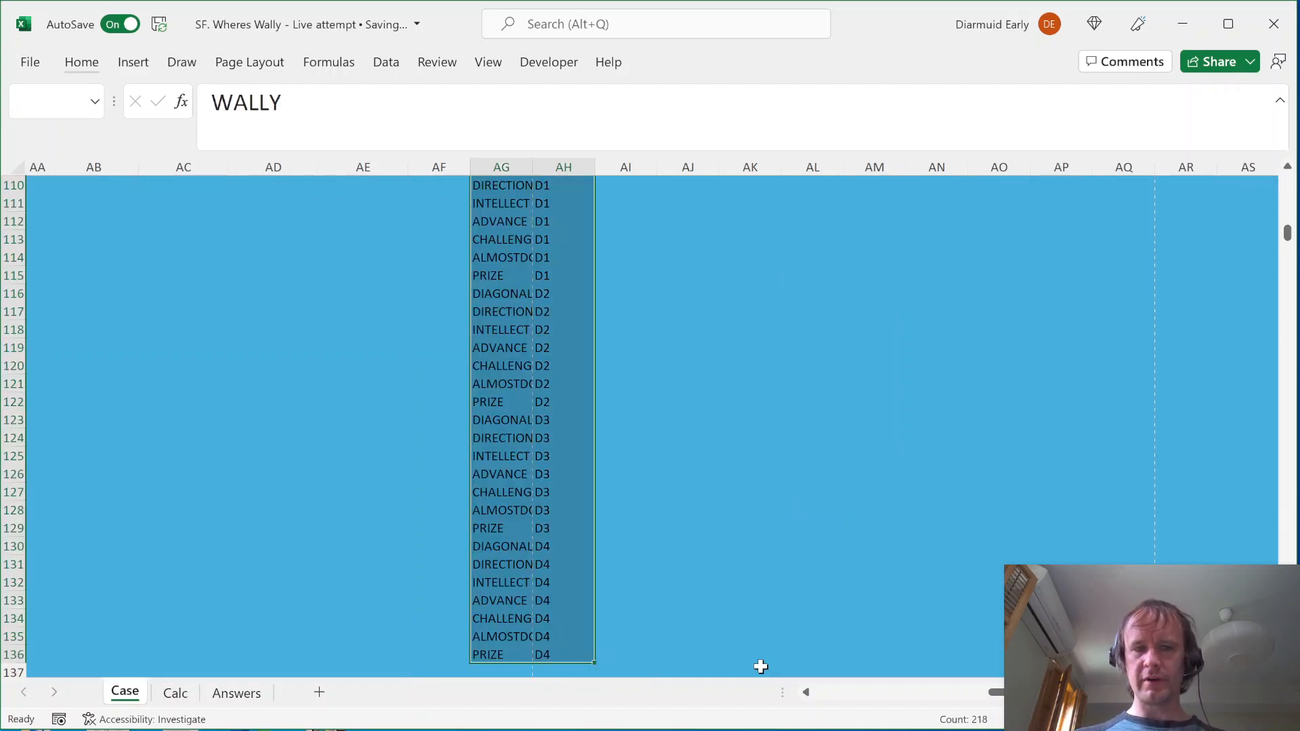
pyautogui.press('Up')
pyautogui.press('Up')
pyautogui.press('Up')
pyautogui.press('Up')
pyautogui.press('Up')
pyautogui.press('Up')
pyautogui.press('Right')
pyautogui.press('Right')
pyautogui.press('Down')
pyautogui.press('Down')
pyautogui.press('Down')
pyautogui.press('Right')
pyautogui.press('Right')
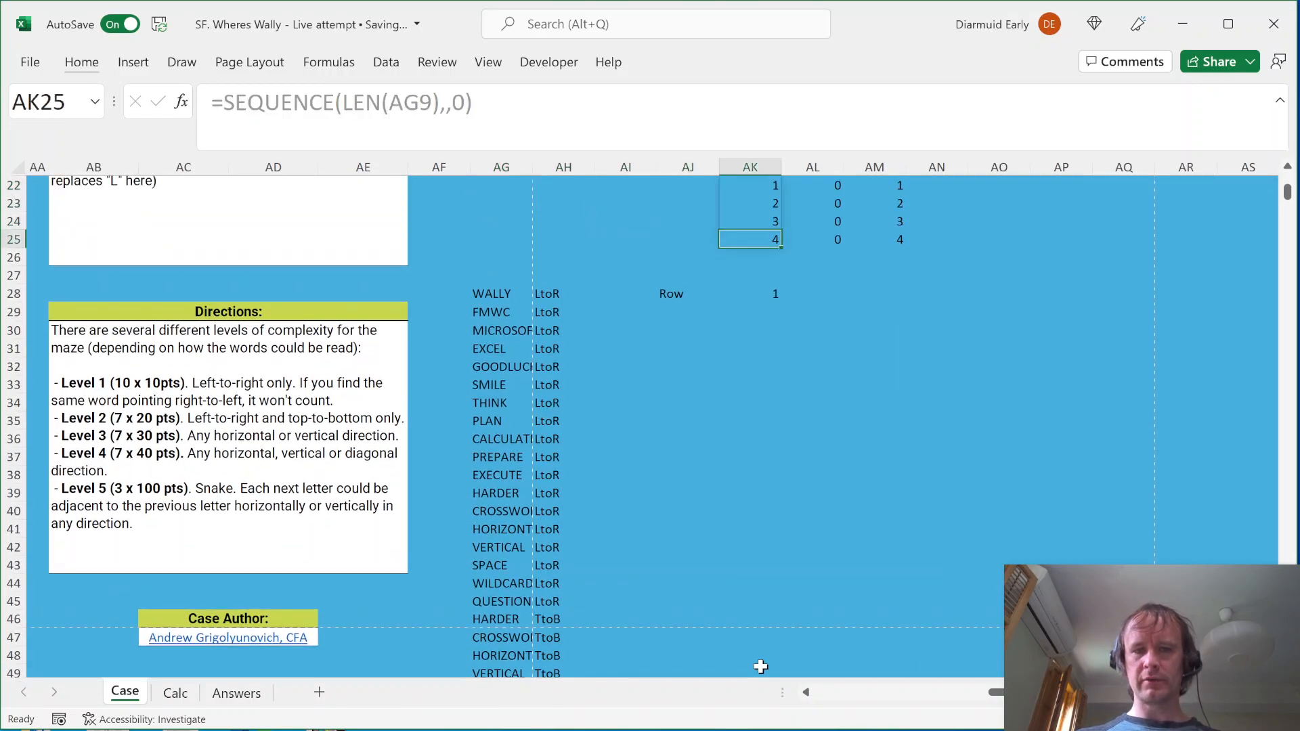
# Set the row selector in AK28 to 2 to test the second word in the list
pyautogui.press('Up')
pyautogui.press('Up')
pyautogui.press('Up')
pyautogui.press('Up')
pyautogui.press('Up')
pyautogui.press('Up')
pyautogui.press('Up')
pyautogui.press('Up')
pyautogui.press('Up')
pyautogui.press('Up')
pyautogui.press('Up')
pyautogui.press('Up')
pyautogui.press('Up')
pyautogui.press('Up')
pyautogui.press('Up')
pyautogui.press('Up')
pyautogui.press('Left')
pyautogui.press('Down')
pyautogui.press('Right')
pyautogui.press('Down')
pyautogui.press('Down')
pyautogui.press('Down')
pyautogui.press('Down')
pyautogui.press('Down')
pyautogui.press('Down')
pyautogui.press('Down')
pyautogui.press('Down')
pyautogui.press('Down')
pyautogui.press('Down')
pyautogui.press('Down')
pyautogui.press('Down')
pyautogui.press('Down')
pyautogui.press('Down')
pyautogui.press('Down')
pyautogui.press('Down')
pyautogui.press('Down')
pyautogui.press('Down')
pyautogui.write('2')
pyautogui.hotkey('ctrl', 'Return')
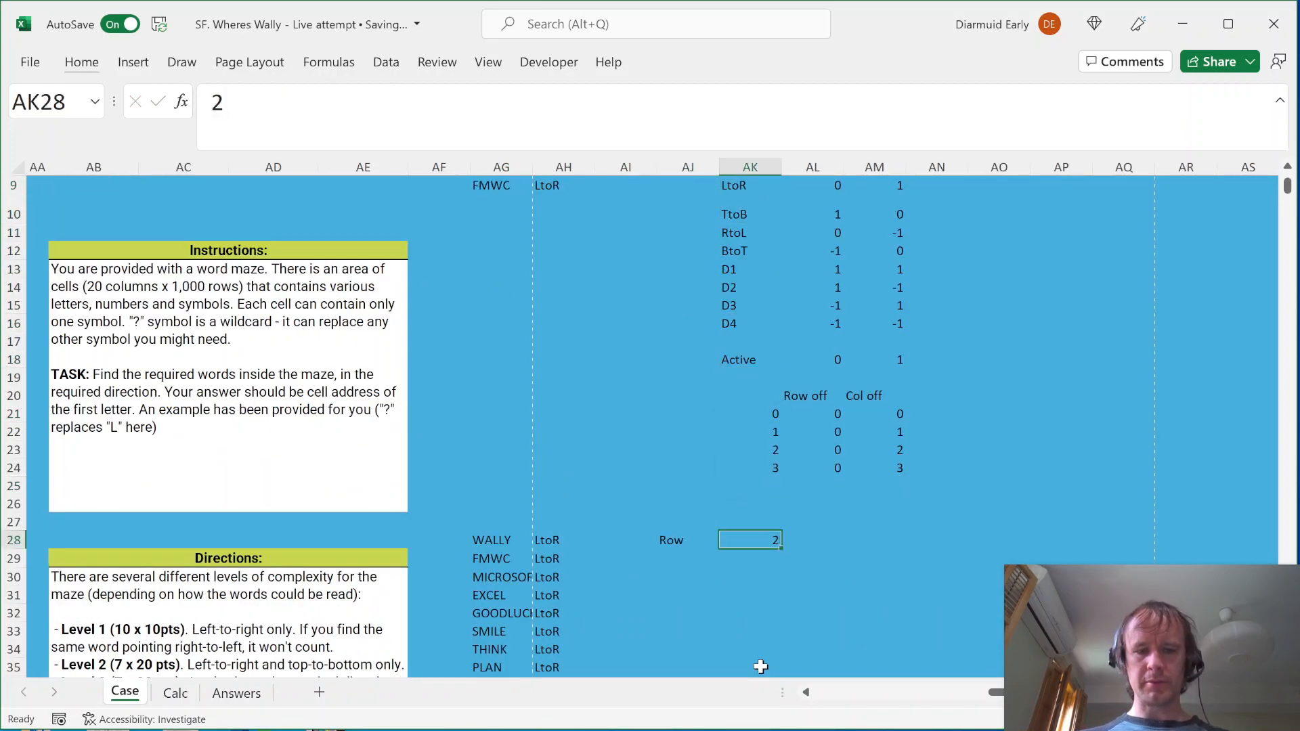
# Set the row selector in AK28 to 65 to test a longer word read in another direction
pyautogui.press('BackSpace')
pyautogui.write('65')
pyautogui.hotkey('ctrl', 'Return')
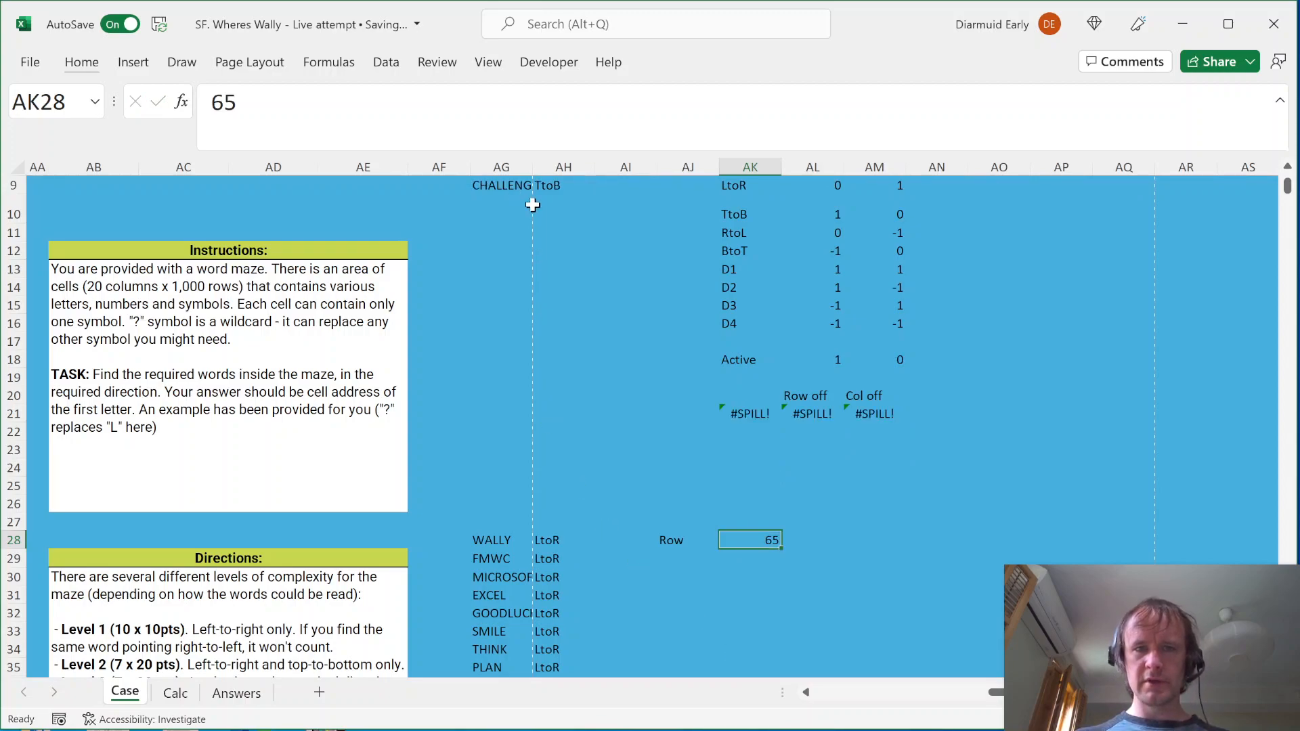
# Autofit the width of column AG to the word in AG9
pyautogui.click(519, 187)
pyautogui.hotkey('alt', 'h')
pyautogui.press('o')
pyautogui.press('i')
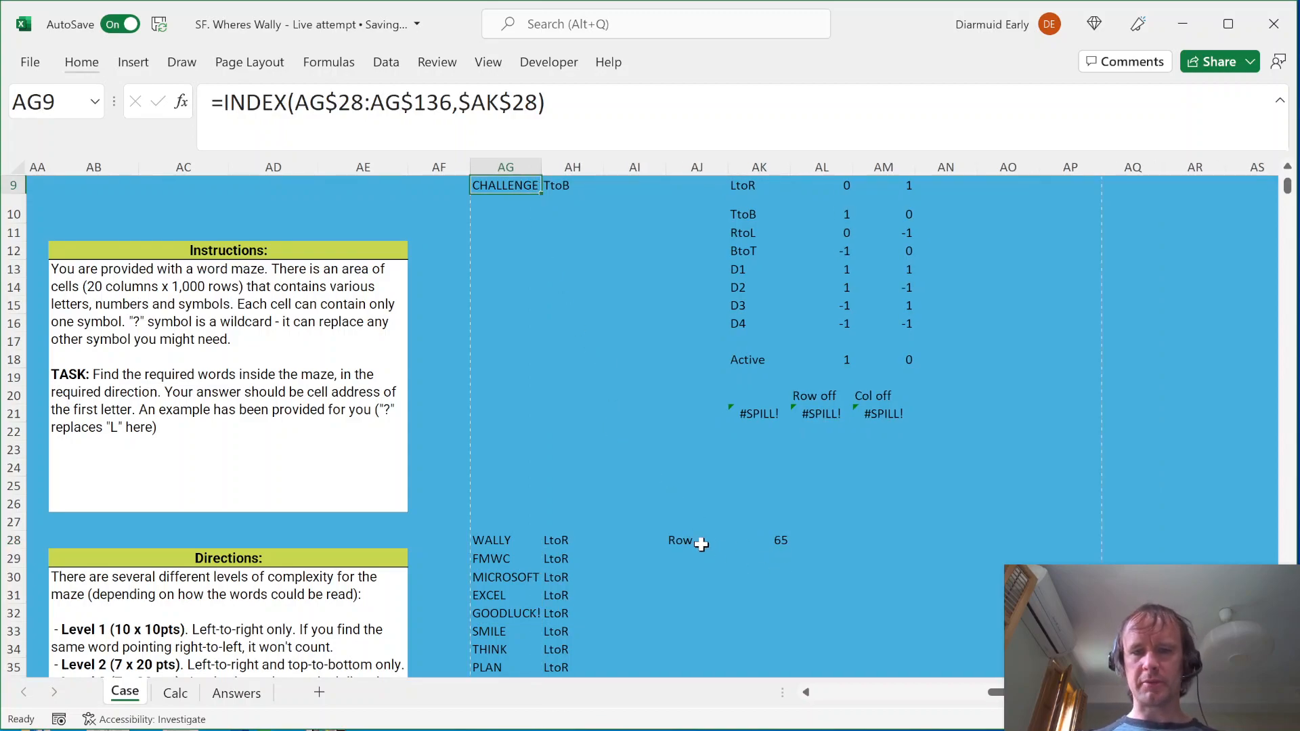
# Examine how far the sequence starting in AK21 has to spill down and whether the row selector in AJ28:AK28 blocks it
pyautogui.click(704, 542)
pyautogui.click(760, 416)
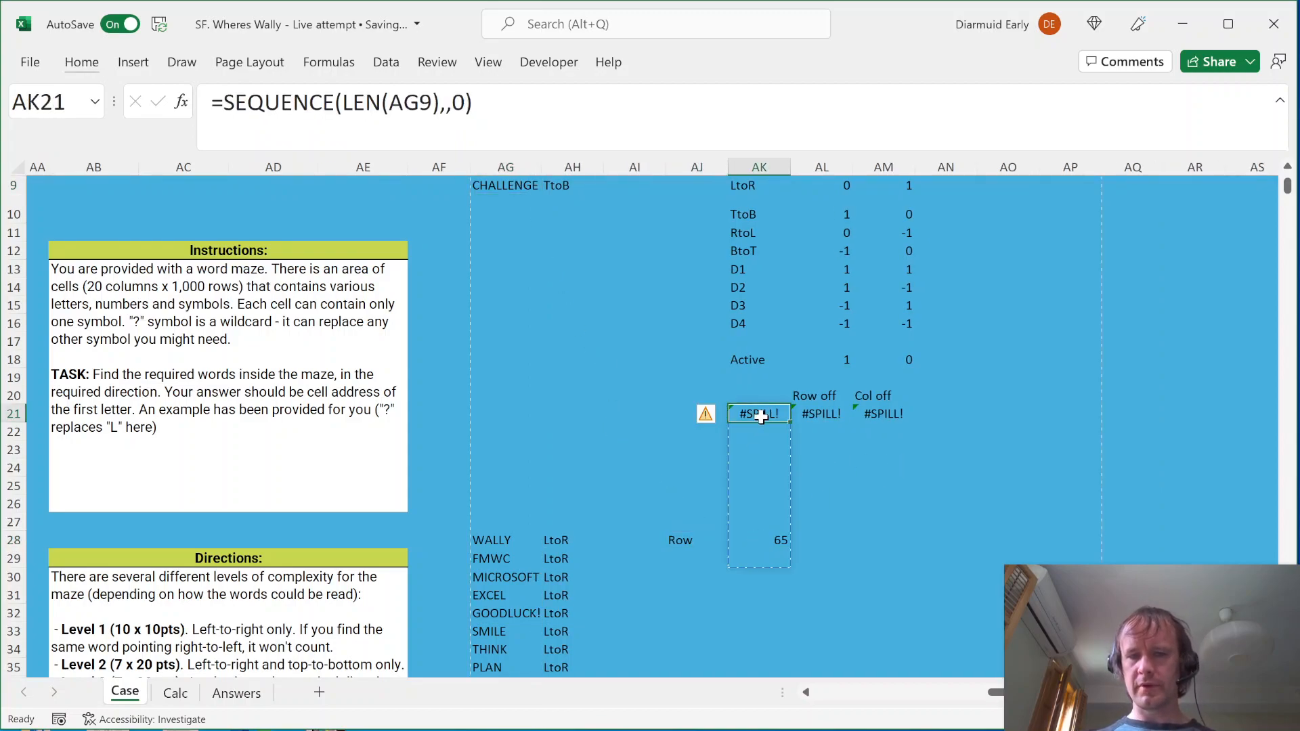
pyautogui.moveTo(673, 541); pyautogui.dragTo(766, 531)
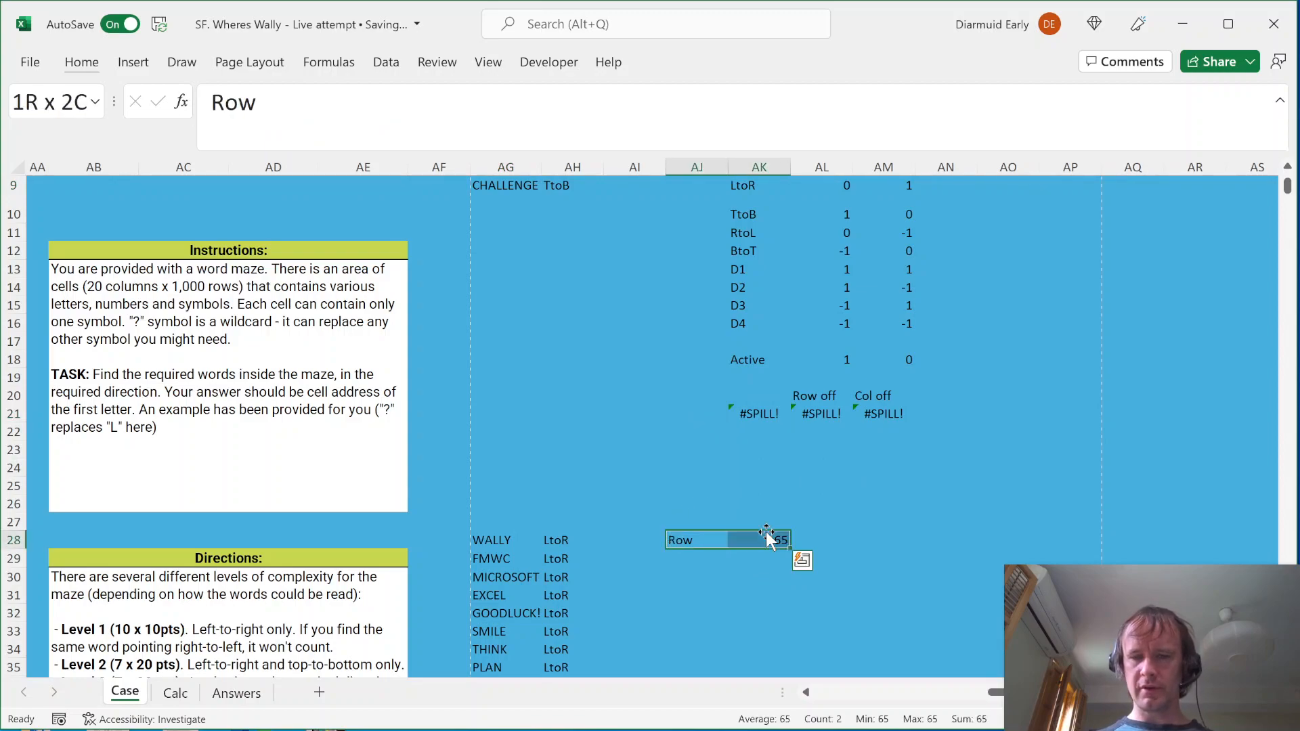
pyautogui.hotkey('ctrl', 'q')
pyautogui.press('Right')
pyautogui.press('Escape')
pyautogui.press('Right')
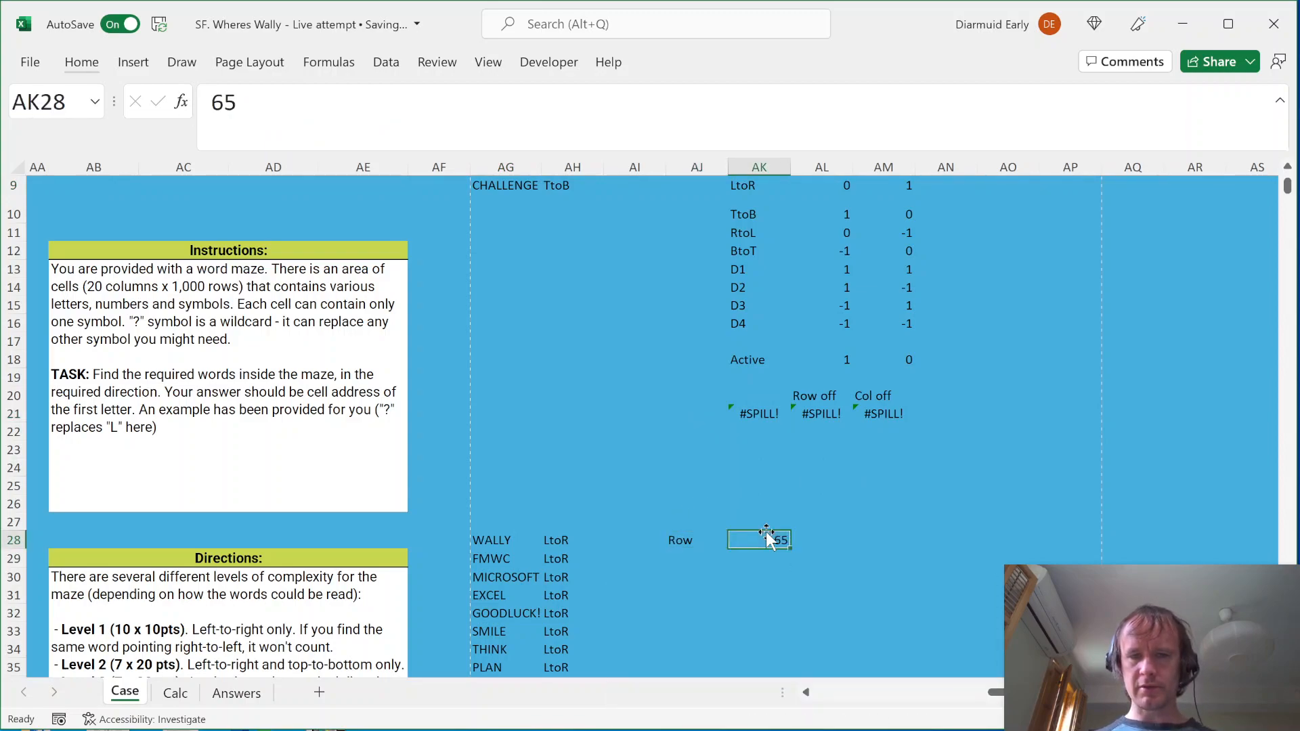
pyautogui.hotkey('ctrl', 'Up')
pyautogui.hotkey('shift', 'Down')
pyautogui.hotkey('shift', 'Down')
pyautogui.hotkey('shift', 'Down')
pyautogui.hotkey('shift', 'Down')
pyautogui.hotkey('shift', 'Down')
pyautogui.hotkey('shift', 'Down')
pyautogui.hotkey('shift', 'Down')
pyautogui.hotkey('shift', 'Down')
pyautogui.hotkey('shift', 'Down')
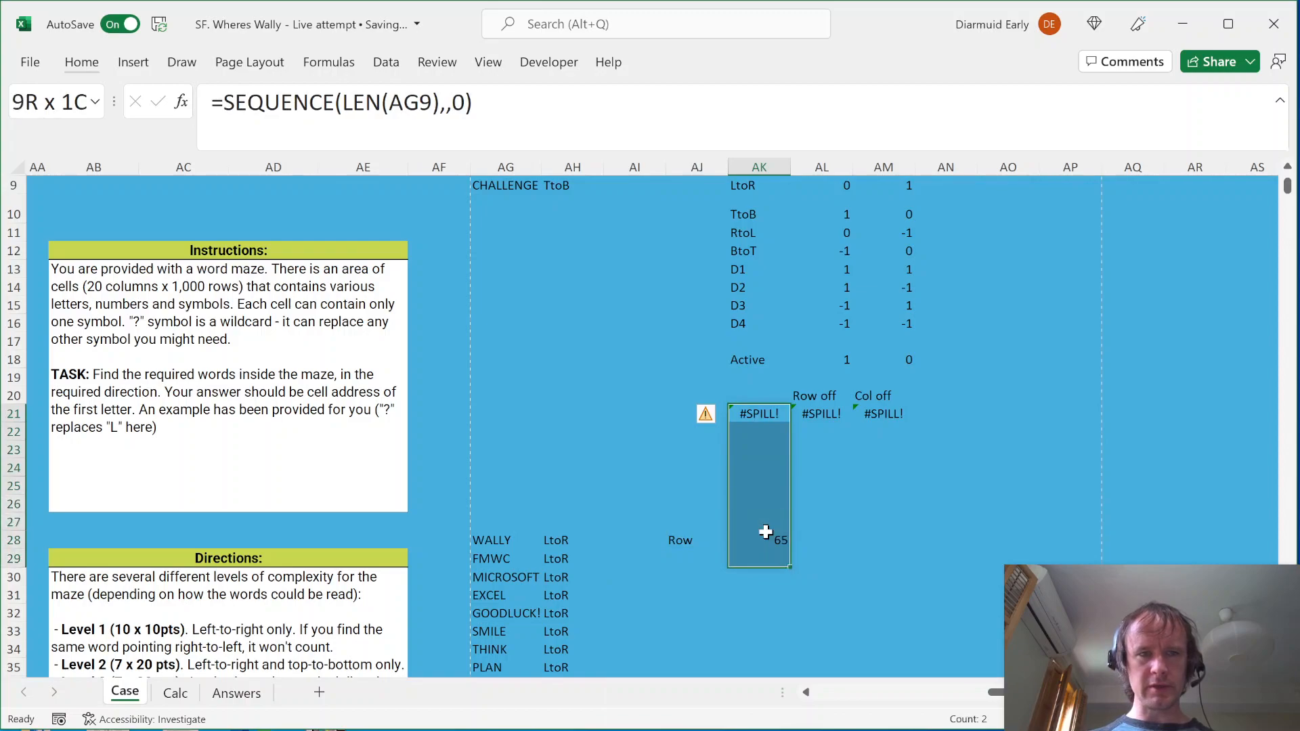
pyautogui.hotkey('shift', 'Down')
pyautogui.hotkey('shift', 'Down')
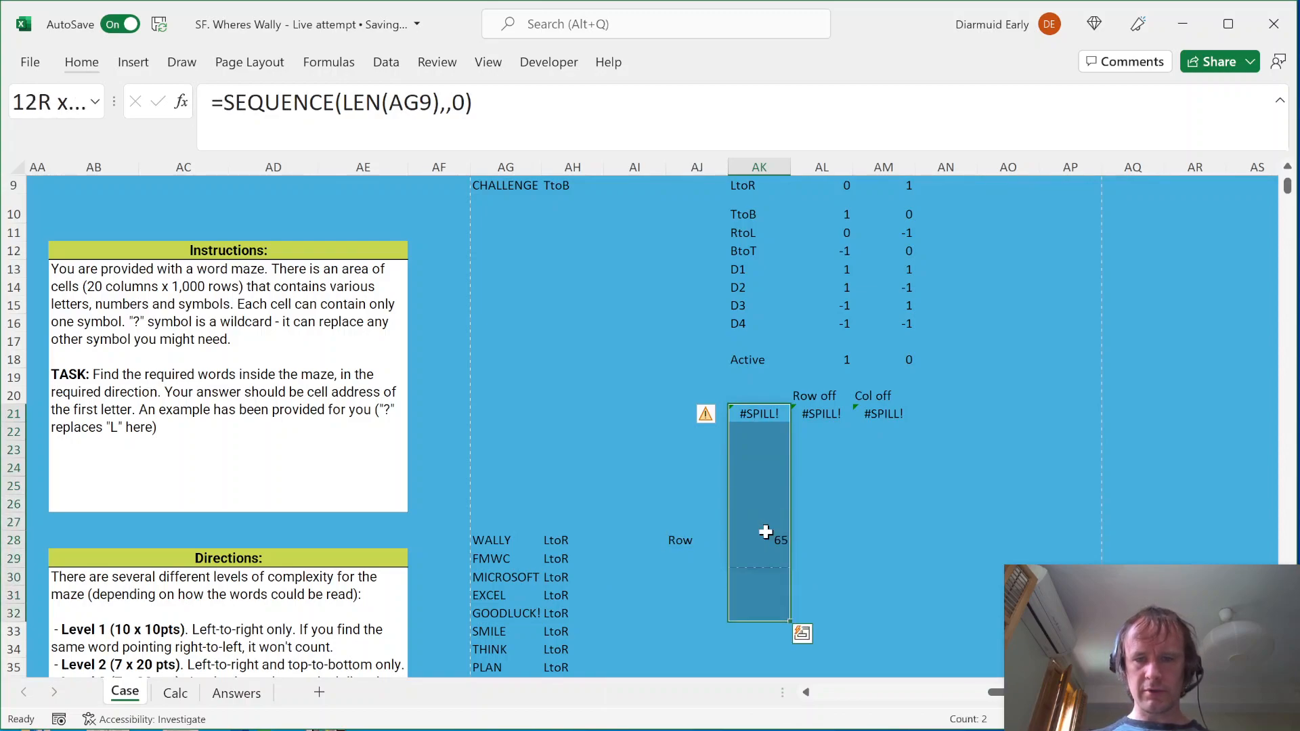
# Move the Row label and its selector from AJ28:AK28 down to AJ38:AK38, clear of the spill range
pyautogui.click(697, 536)
pyautogui.hotkey('shift', 'Right')
pyautogui.hotkey('ctrl', 'c')
pyautogui.press('Down')
pyautogui.press('Down')
pyautogui.press('Down')
pyautogui.press('Down')
pyautogui.press('Down')
pyautogui.press('Down')
pyautogui.press('Down')
pyautogui.press('Down')
pyautogui.press('Down')
pyautogui.press('Down')
pyautogui.press('Down')
pyautogui.press('Down')
pyautogui.press('Up')
pyautogui.press('Up')
pyautogui.hotkey('ctrl', 'v')
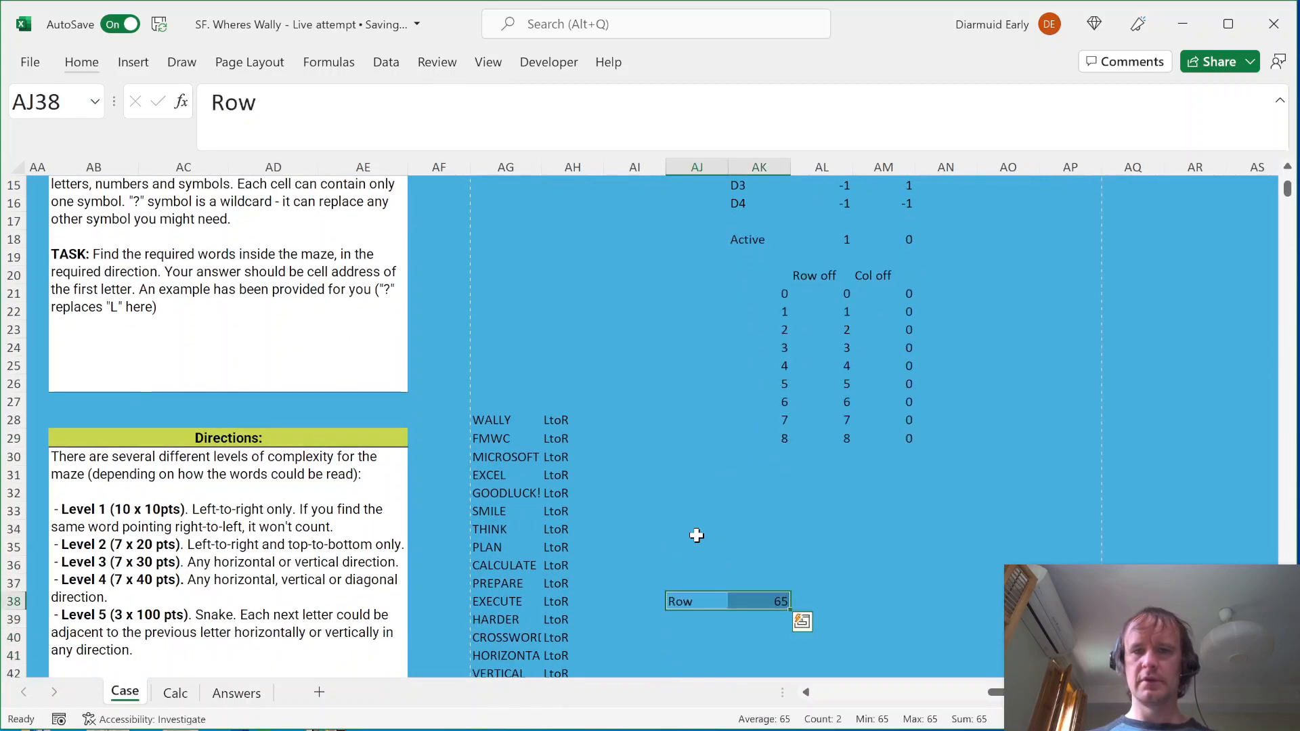
pyautogui.press('Right')
pyautogui.press('Left')
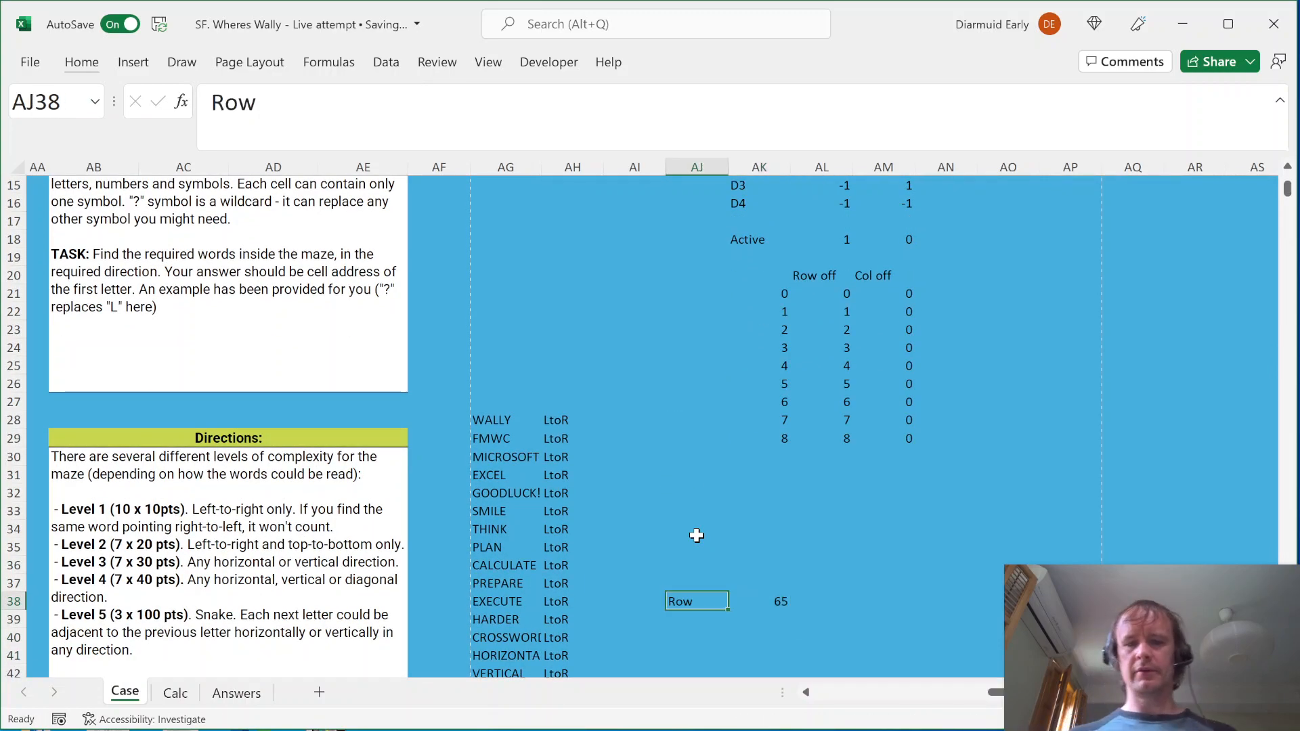
# Link AM40 to the maze result in cell AS10 of the Calc sheet with =Calc!AS10, and check the link's source
pyautogui.press('Down')
pyautogui.press('Right')
pyautogui.press('Right')
pyautogui.press('Up')
pyautogui.press('Right')
pyautogui.press('Down')
pyautogui.press('Down')
pyautogui.press('Left')
pyautogui.press('Up')
pyautogui.press('Right')
pyautogui.press('Down')
pyautogui.write('=')
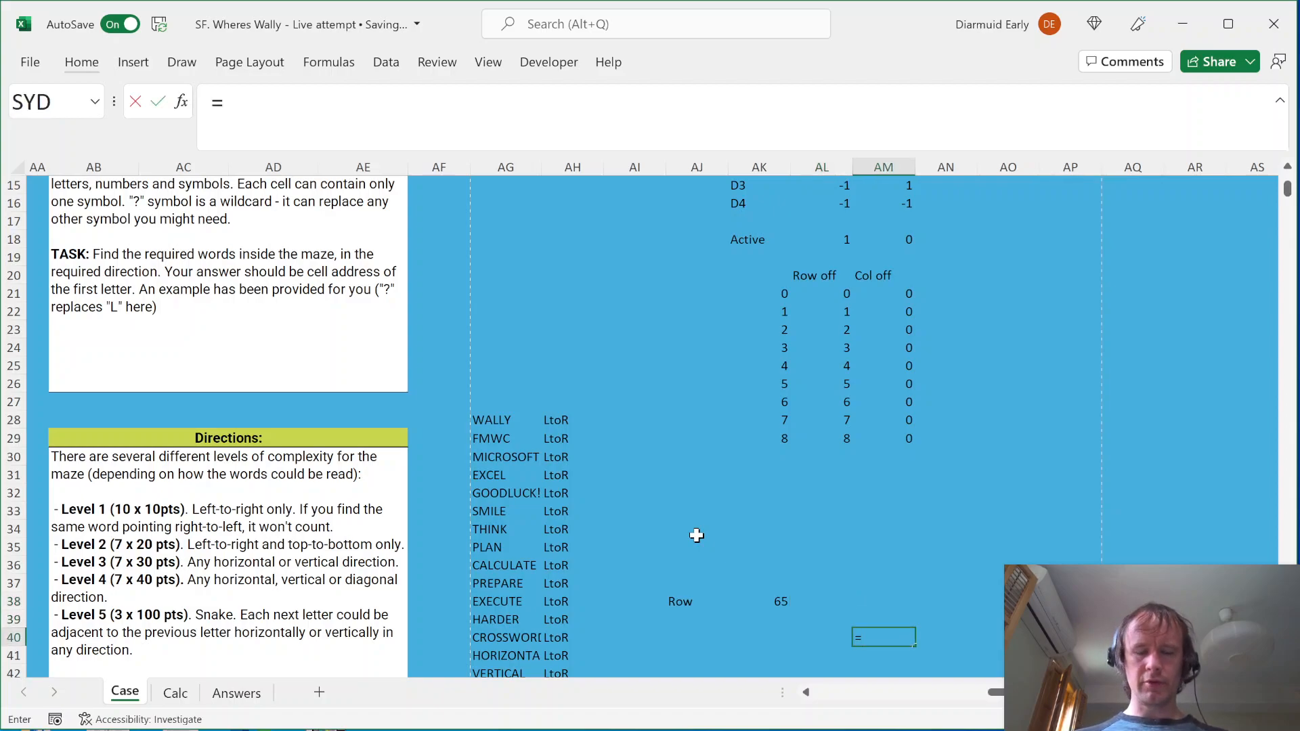
pyautogui.press('Right')
pyautogui.press('Right')
pyautogui.press('Right')
pyautogui.press('Right')
pyautogui.press('Right')
pyautogui.press('Right')
pyautogui.press('Right')
pyautogui.press('Right')
pyautogui.press('Right')
pyautogui.press('Right')
pyautogui.press('Right')
pyautogui.press('Right')
pyautogui.press('Right')
pyautogui.press('Right')
pyautogui.press('Right')
pyautogui.press('Right')
pyautogui.press('Right')
pyautogui.press('Right')
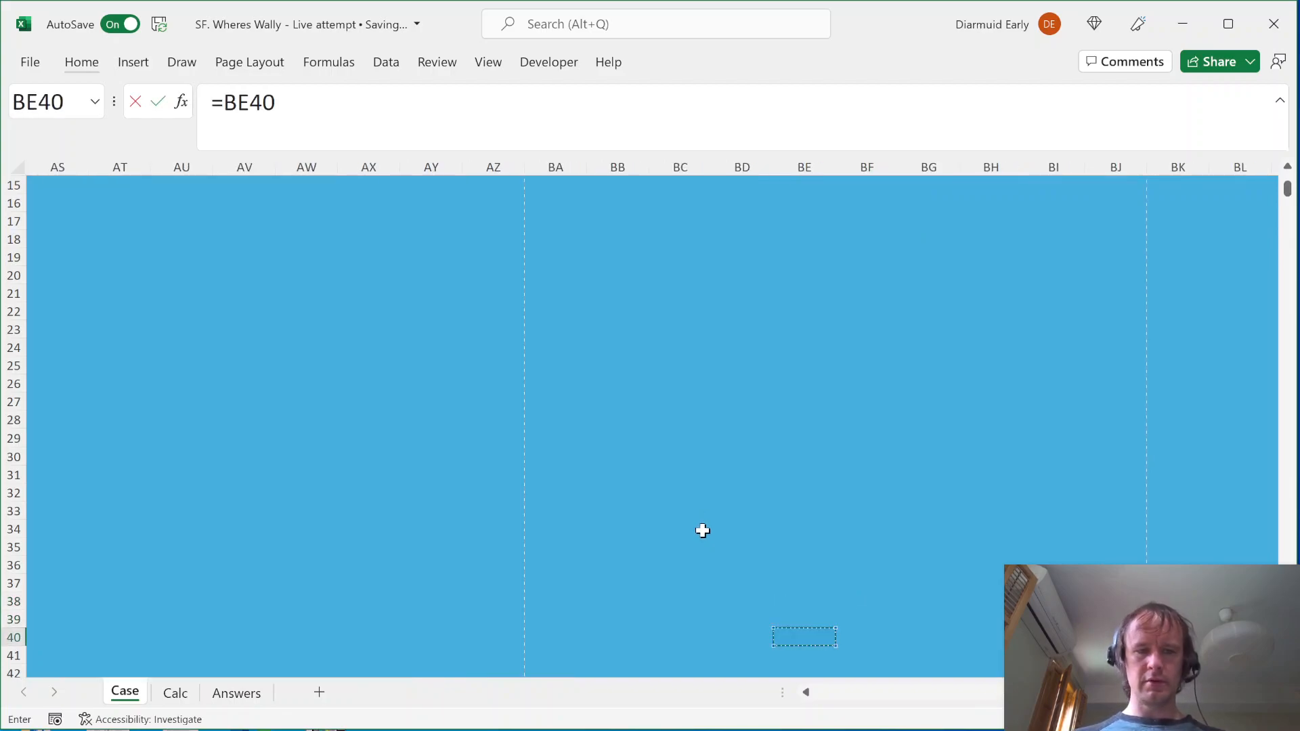
pyautogui.hotkey('ctrl', 'pagedown')
pyautogui.click(729, 241)
pyautogui.press('Up')
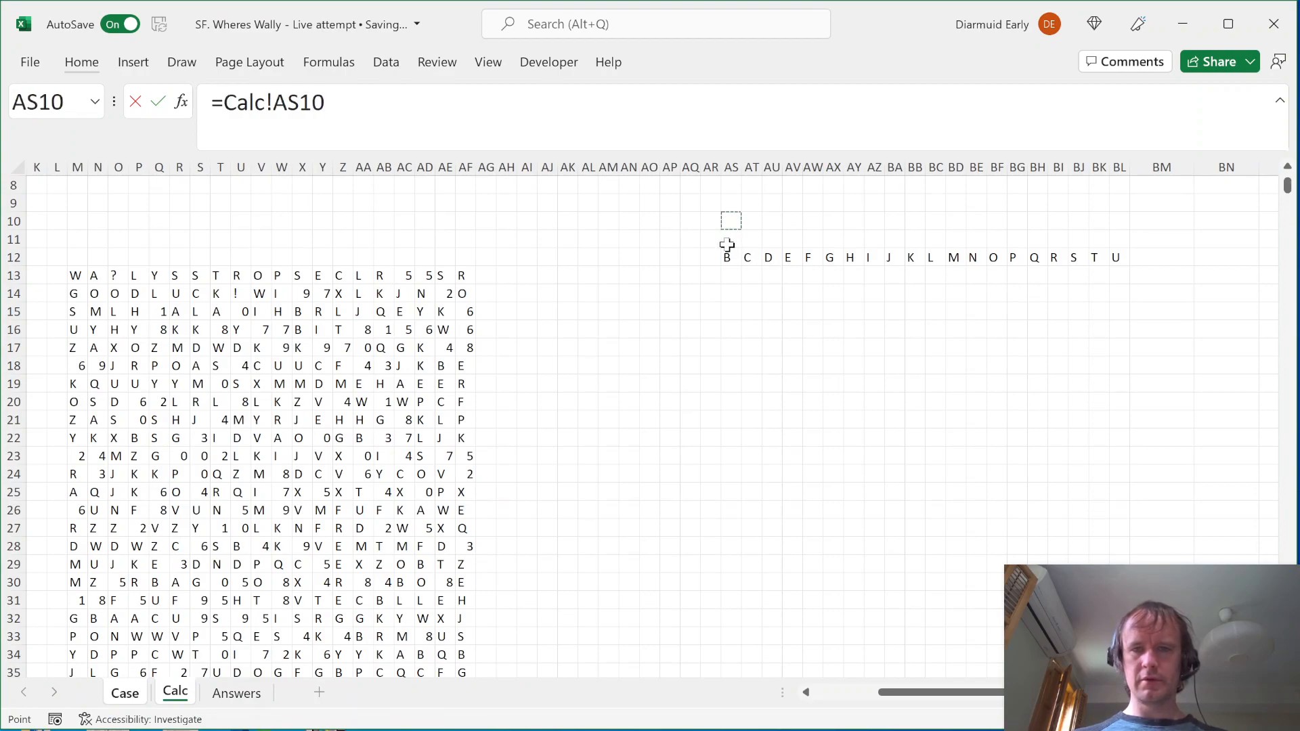
pyautogui.press('Return')
pyautogui.press('Up')
pyautogui.press('Left')
pyautogui.press('Left')
pyautogui.press('Right')
pyautogui.press('Right')
pyautogui.hotkey('ctrl', '[')
pyautogui.hotkey('ctrl', 'pageup')
# Set the row selector in AK38 to 1 so the first word in the list is searched
pyautogui.press('Left')
pyautogui.press('Up')
pyautogui.press('Up')
pyautogui.press('Left')
pyautogui.write('1')
pyautogui.press('Return')
pyautogui.press('Right')
pyautogui.press('Down')
pyautogui.press('Right')
pyautogui.press('Down')
pyautogui.press('Left')
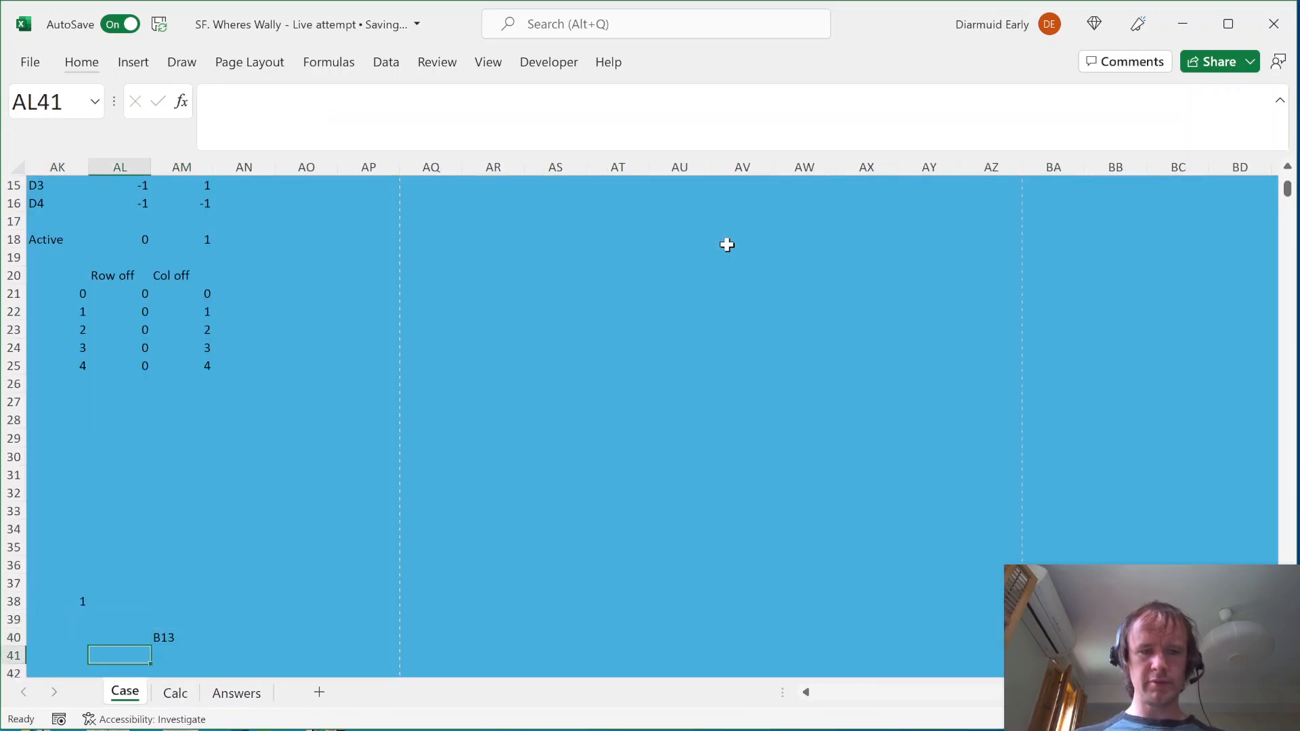
# Count the words in the list that starts in AG28
pyautogui.write('=seq')
pyautogui.press('Escape')
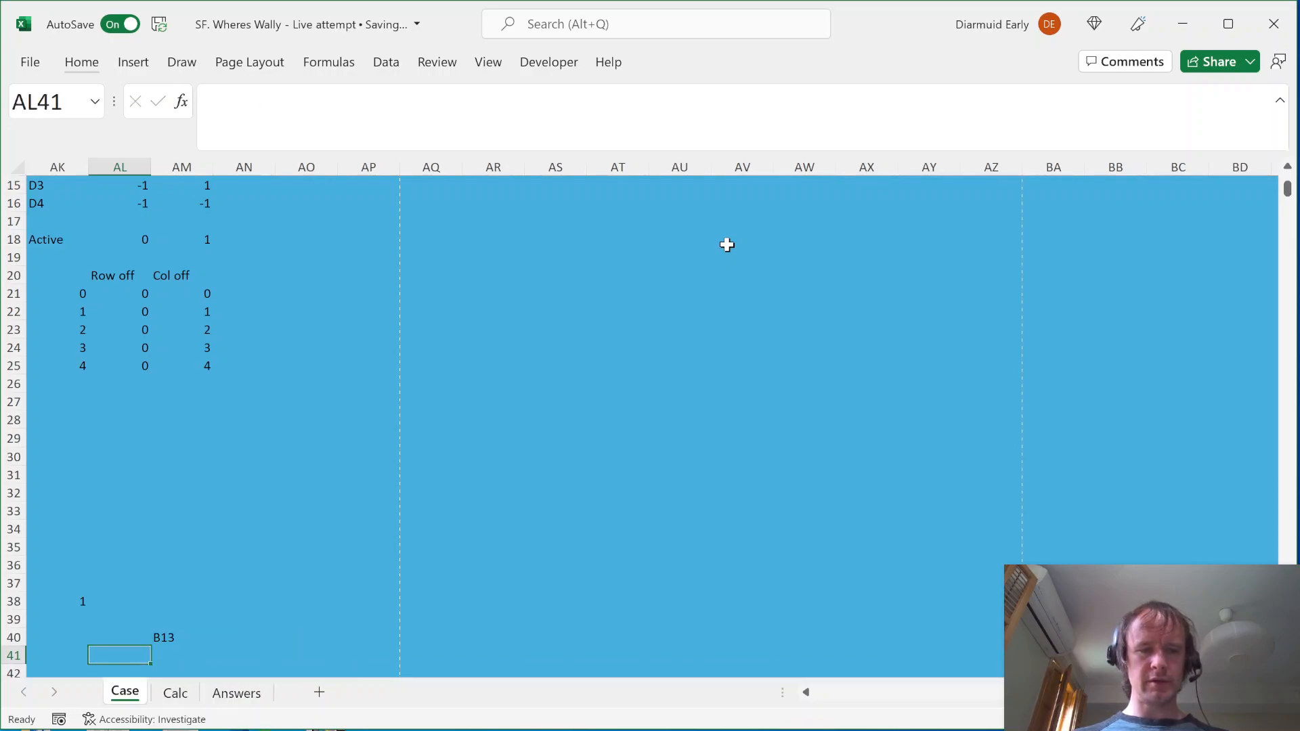
pyautogui.press('Left')
pyautogui.press('Left')
pyautogui.press('Left')
pyautogui.press('Left')
pyautogui.press('Left')
pyautogui.hotkey('ctrl', 'Up')
pyautogui.hotkey('ctrl', 'shift', 'Down')
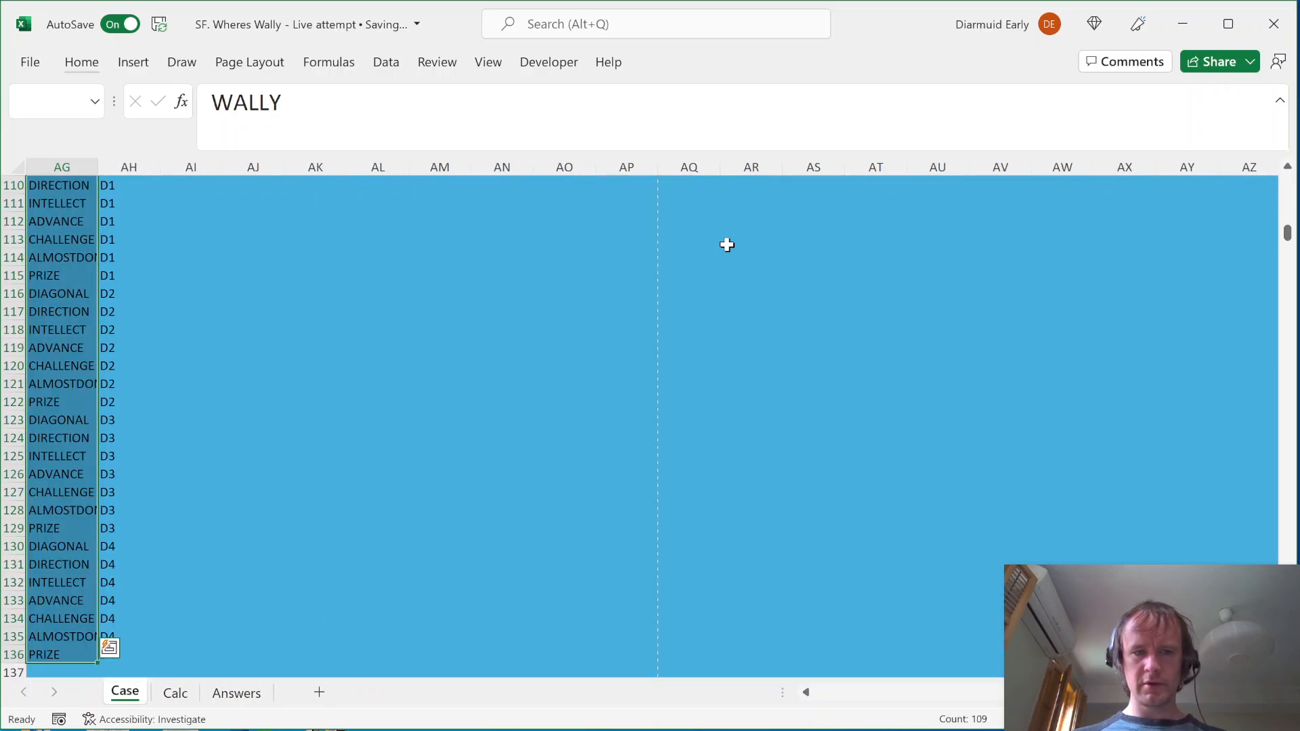
pyautogui.hotkey('ctrl', 'shift', 'Up')
pyautogui.press('Right')
pyautogui.press('Right')
pyautogui.press('Right')
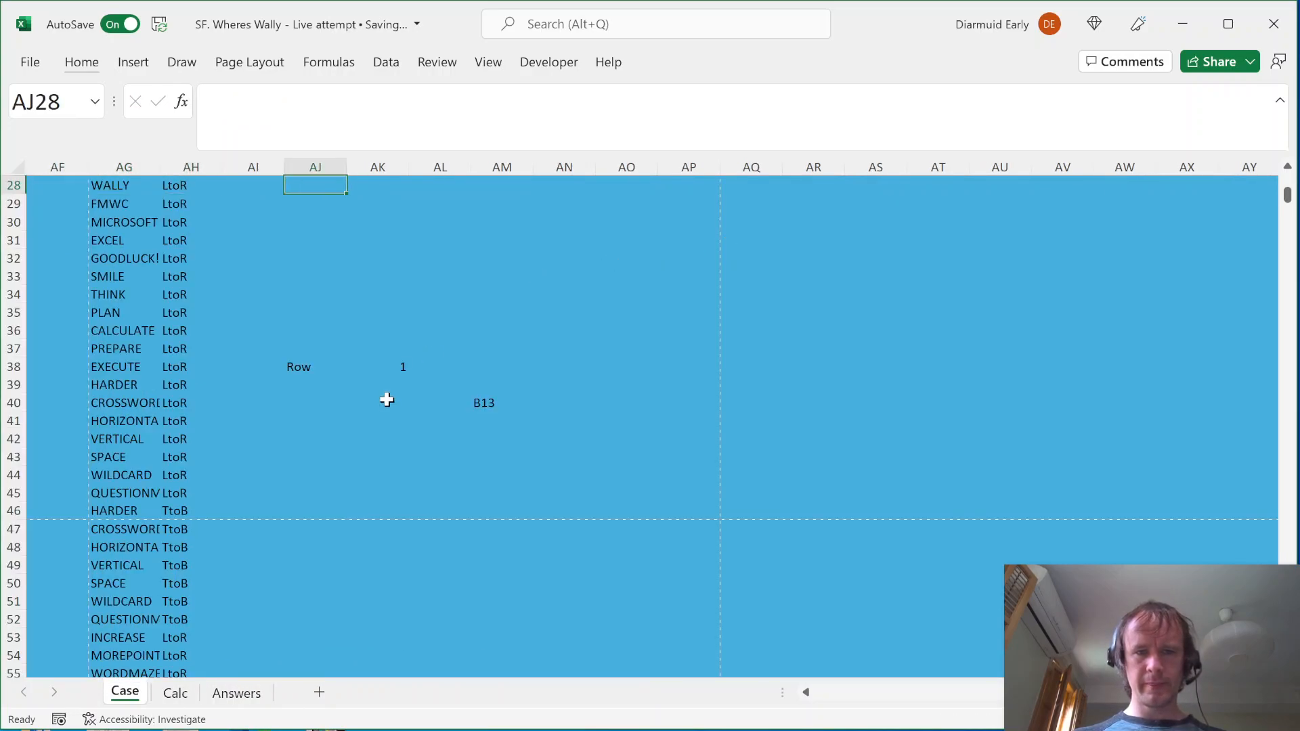
# Number the words downward from AL41 with =SEQUENCE(109)
pyautogui.click(460, 419)
pyautogui.write('=seq')
pyautogui.press('Tab')
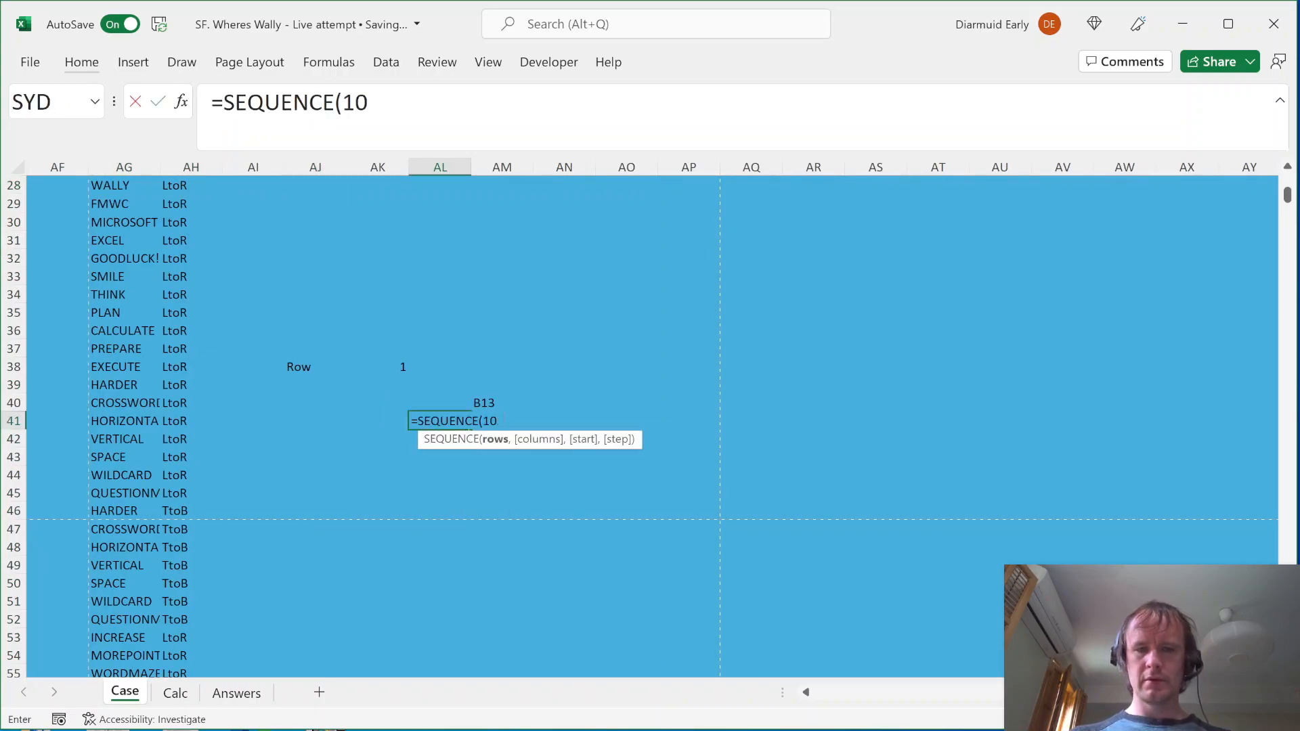
pyautogui.write('109')
pyautogui.press('Return')
# Create a data table over the row numbers and results starting at AL40:AM40, with AK38 as the column input cell
pyautogui.press('Up')
pyautogui.press('Up')
pyautogui.hotkey('ctrl', 'shift', 'Down')
pyautogui.hotkey('ctrl', 'shift', 'Down')
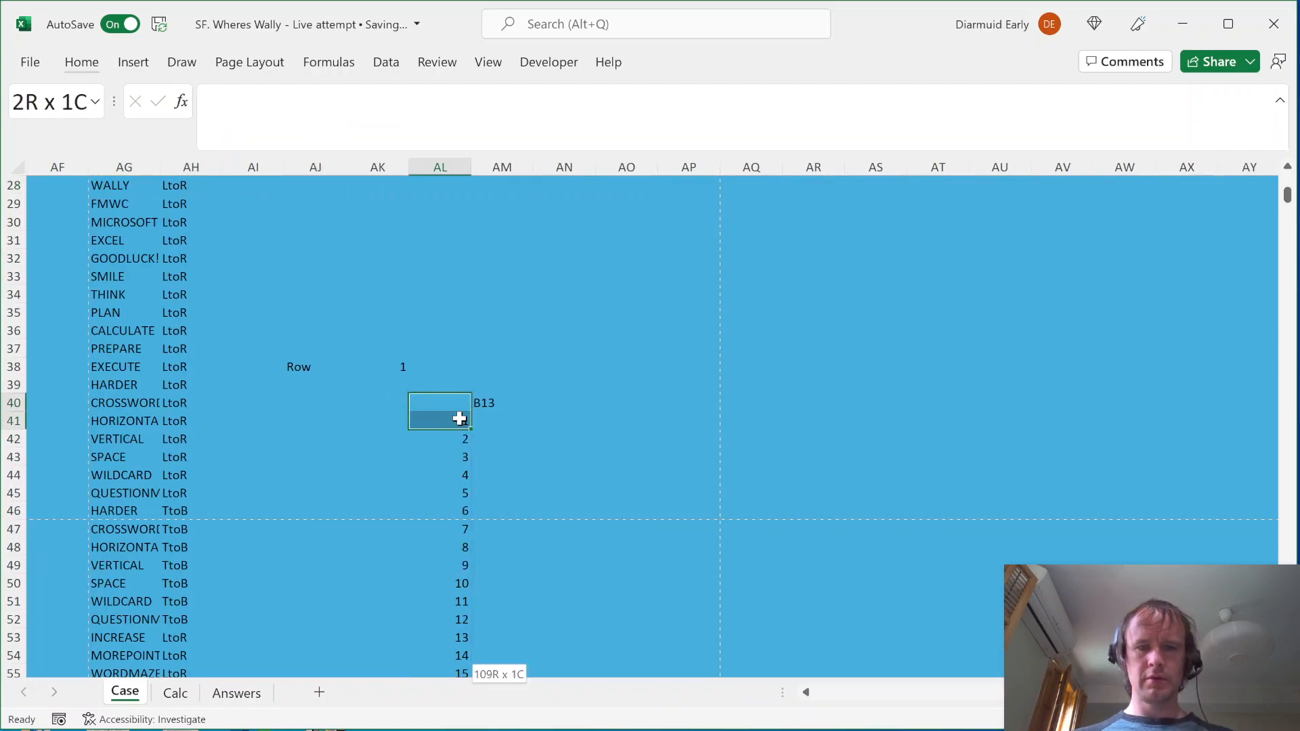
pyautogui.hotkey('shift', 'Right')
pyautogui.hotkey('alt', 'd')
pyautogui.press('t')
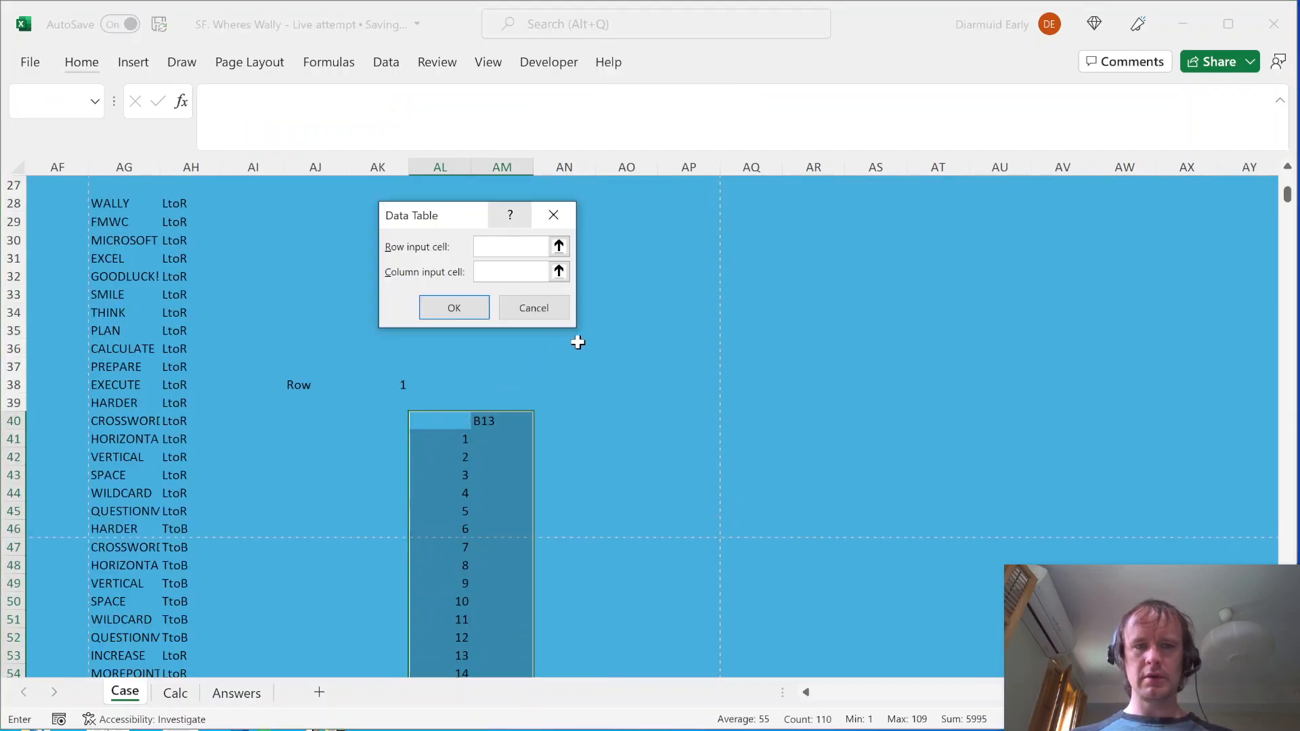
pyautogui.click(404, 382)
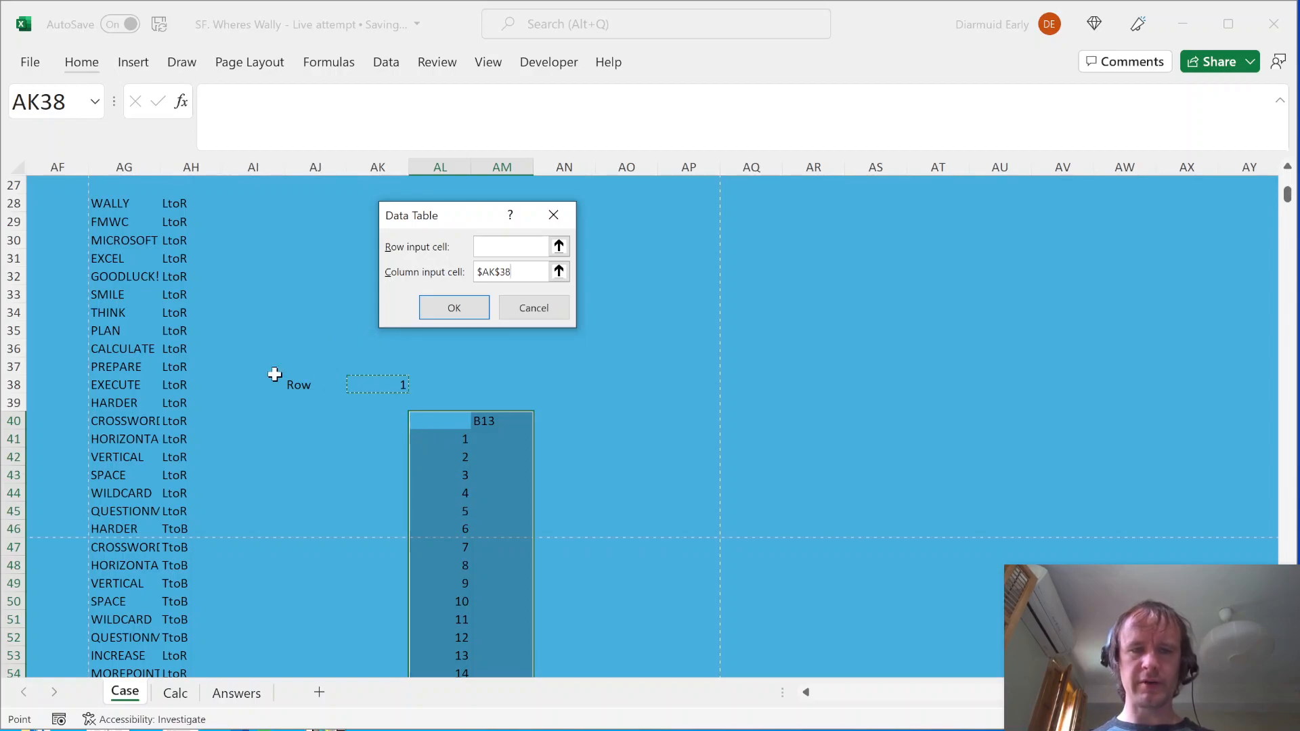
pyautogui.press('Return')
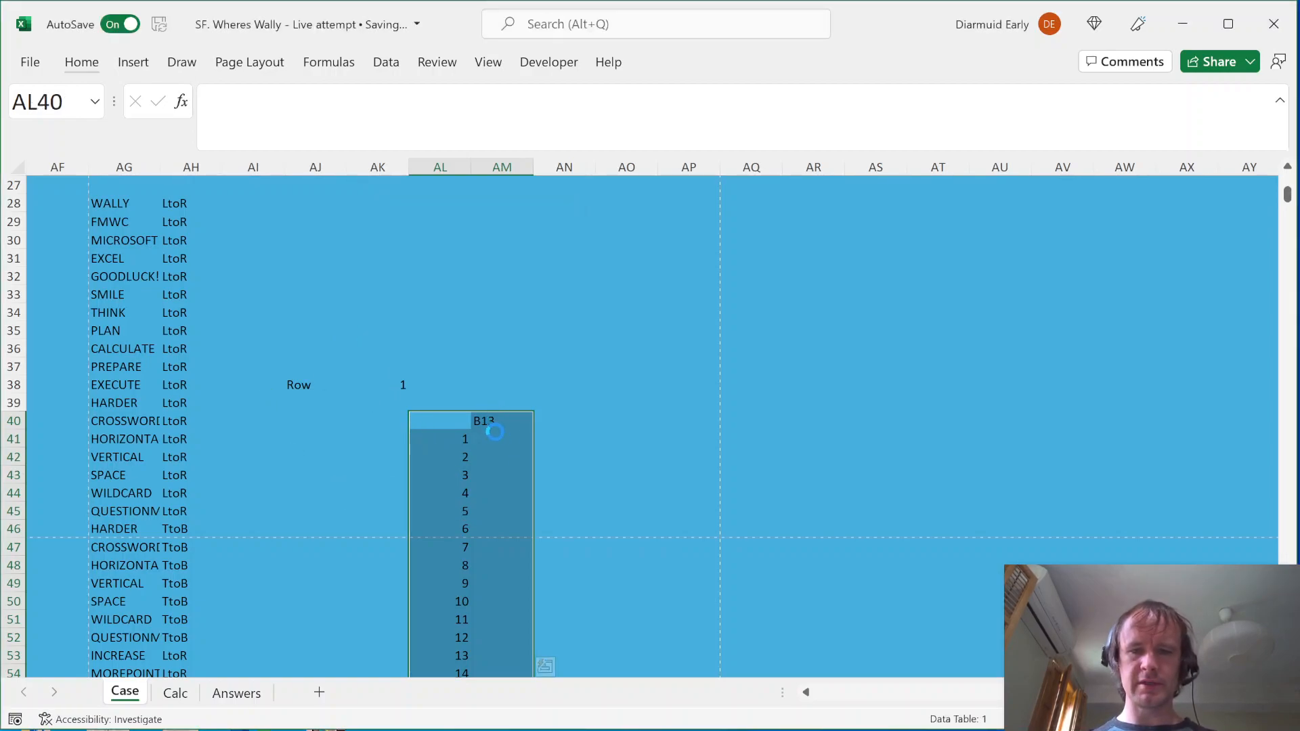
# Change the workbook calculation option so that data tables are not recalculated automatically
pyautogui.click(552, 437)
pyautogui.hotkey('alt', 't')
pyautogui.press('o')
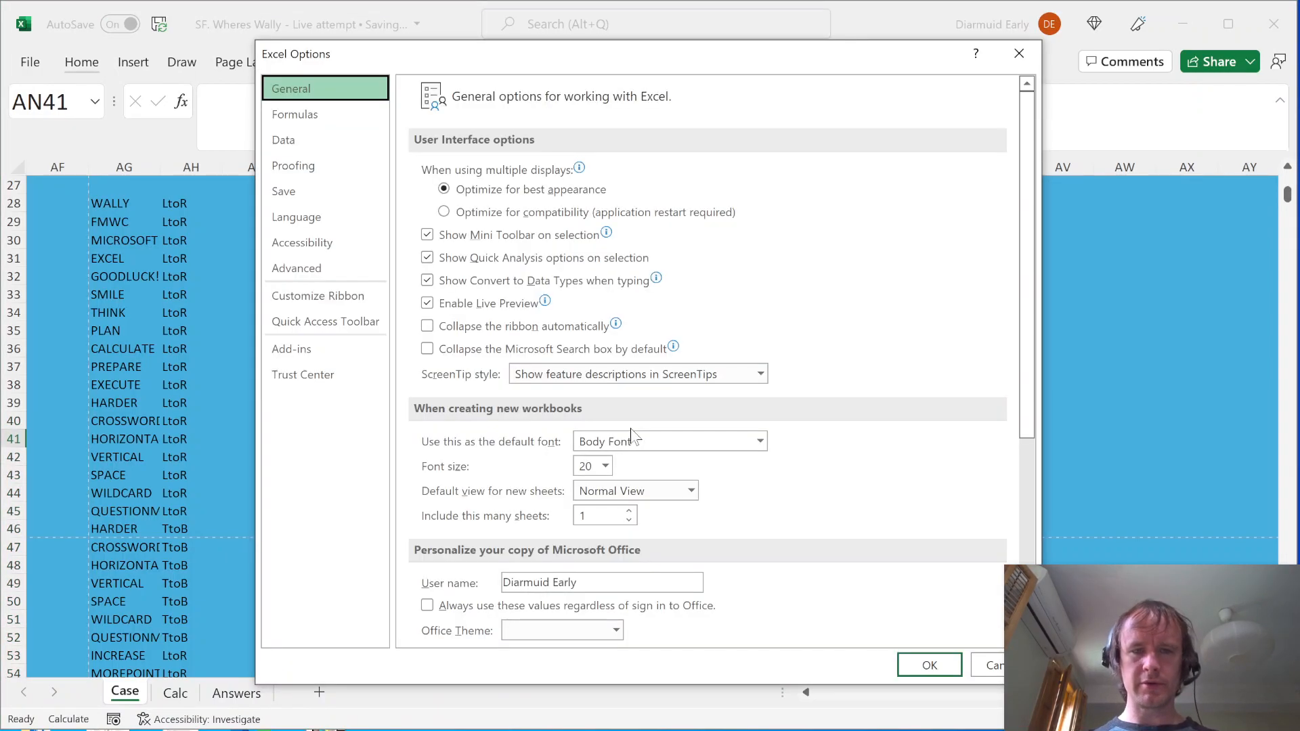
pyautogui.click(295, 115)
pyautogui.click(470, 213)
pyautogui.press('Return')
# Check the data table's results down column AM and recalculate it to fill the remaining rows
pyautogui.press('Left')
pyautogui.press('Left')
pyautogui.press('Right')
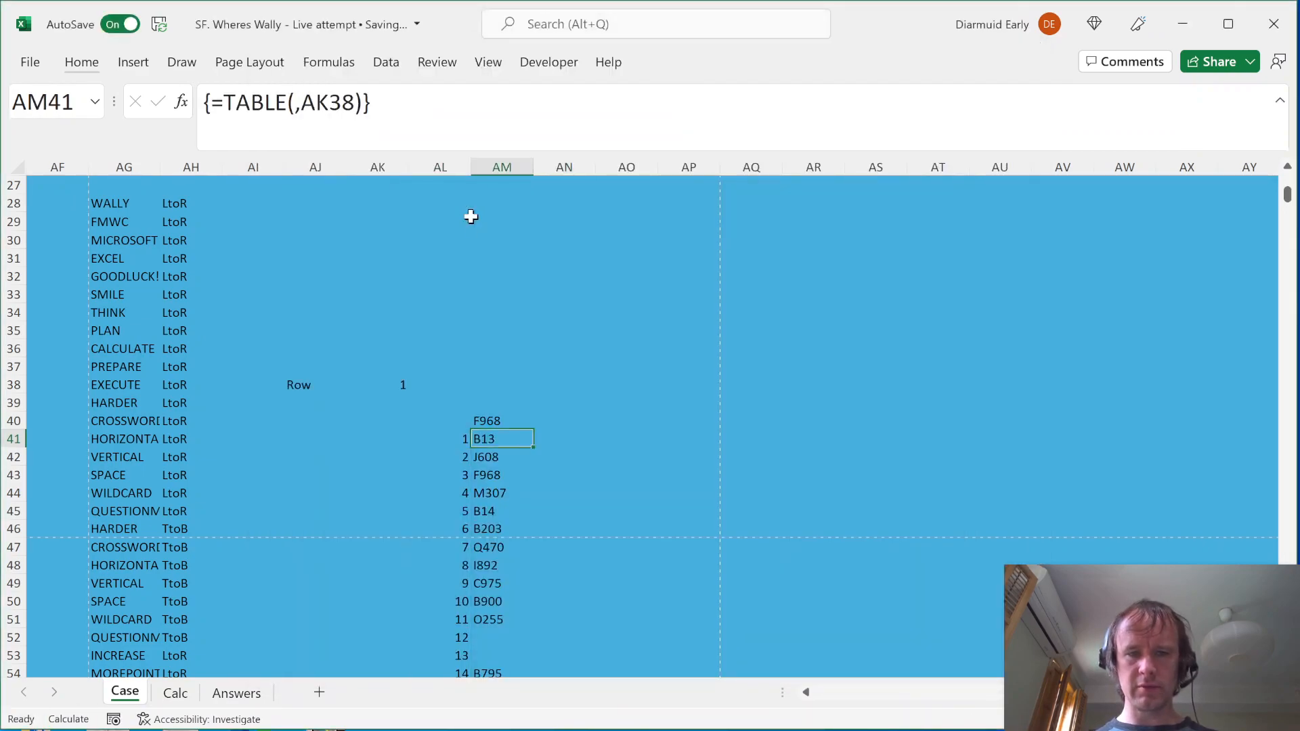
pyautogui.hotkey('ctrl', 'Down')
pyautogui.hotkey('ctrl', 'Up')
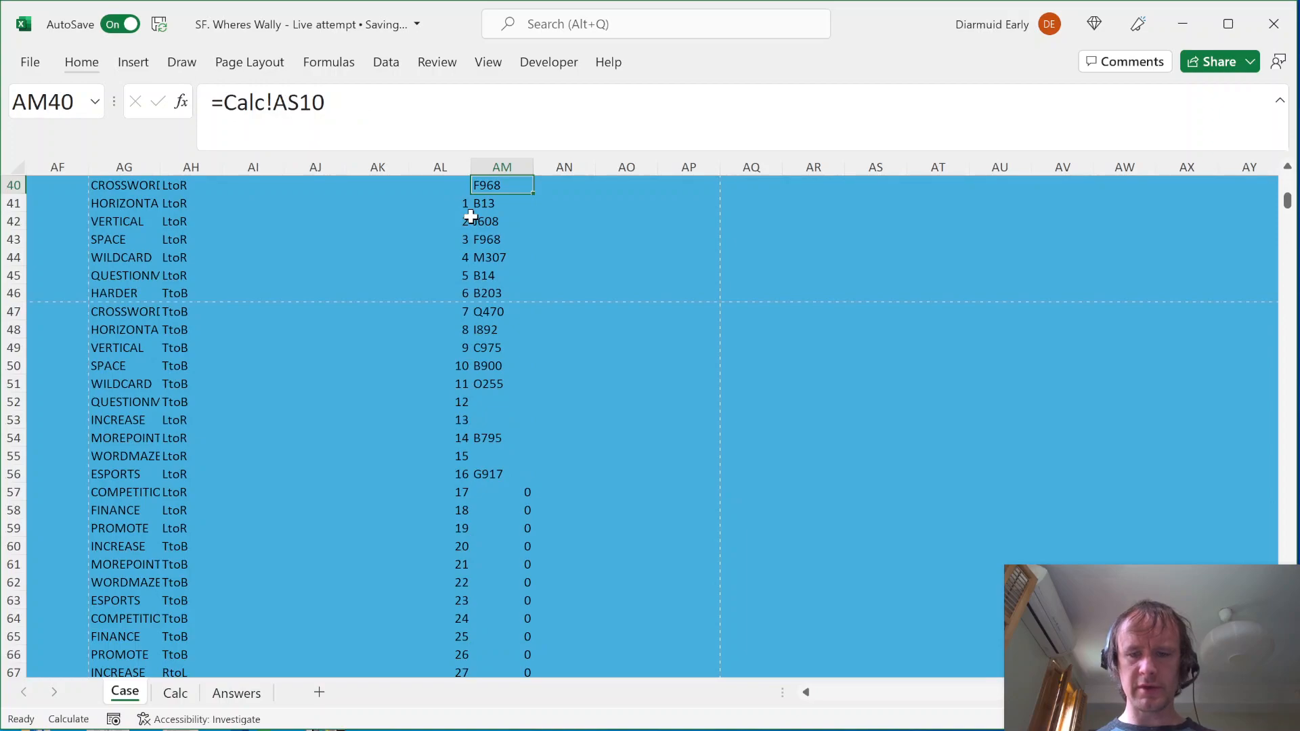
pyautogui.press('Home')
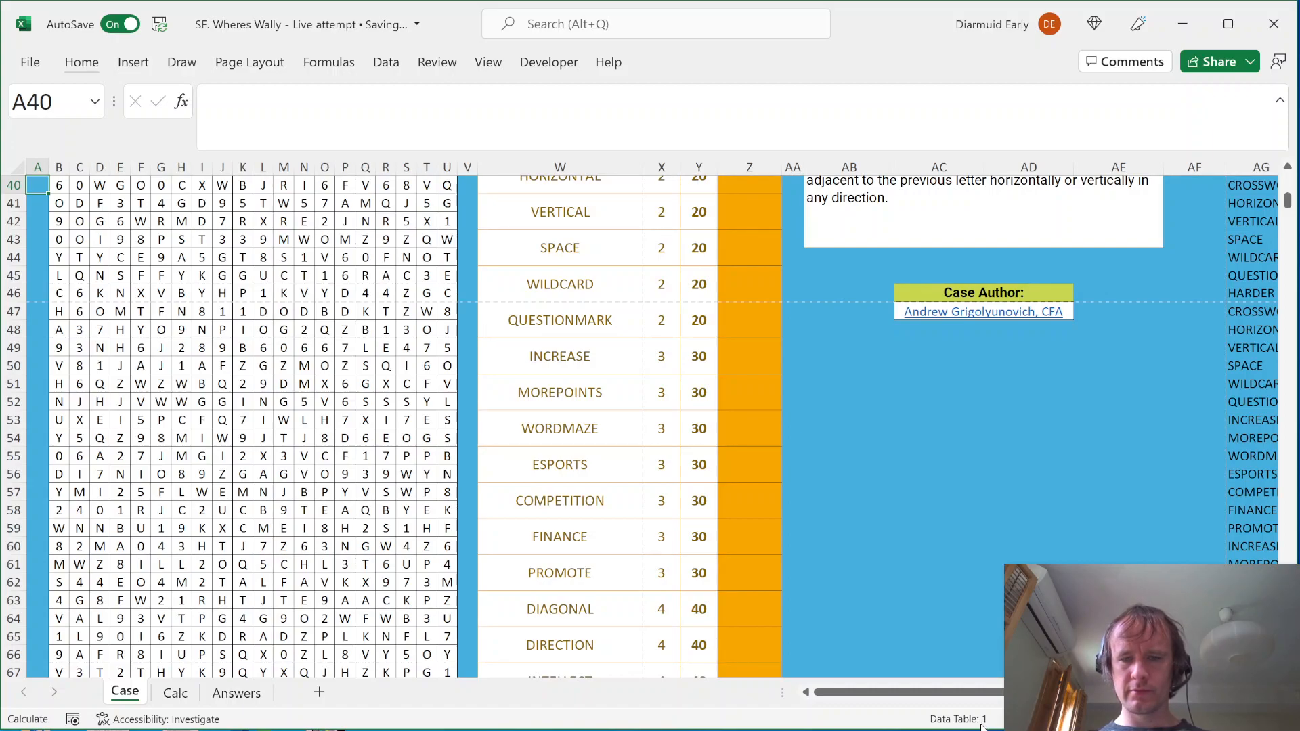
# Examine the recalculated cell addresses in the data table from AM41 downward
pyautogui.click(1097, 450)
pyautogui.press('Right')
pyautogui.press('Right')
pyautogui.press('Right')
pyautogui.press('Right')
pyautogui.press('Right')
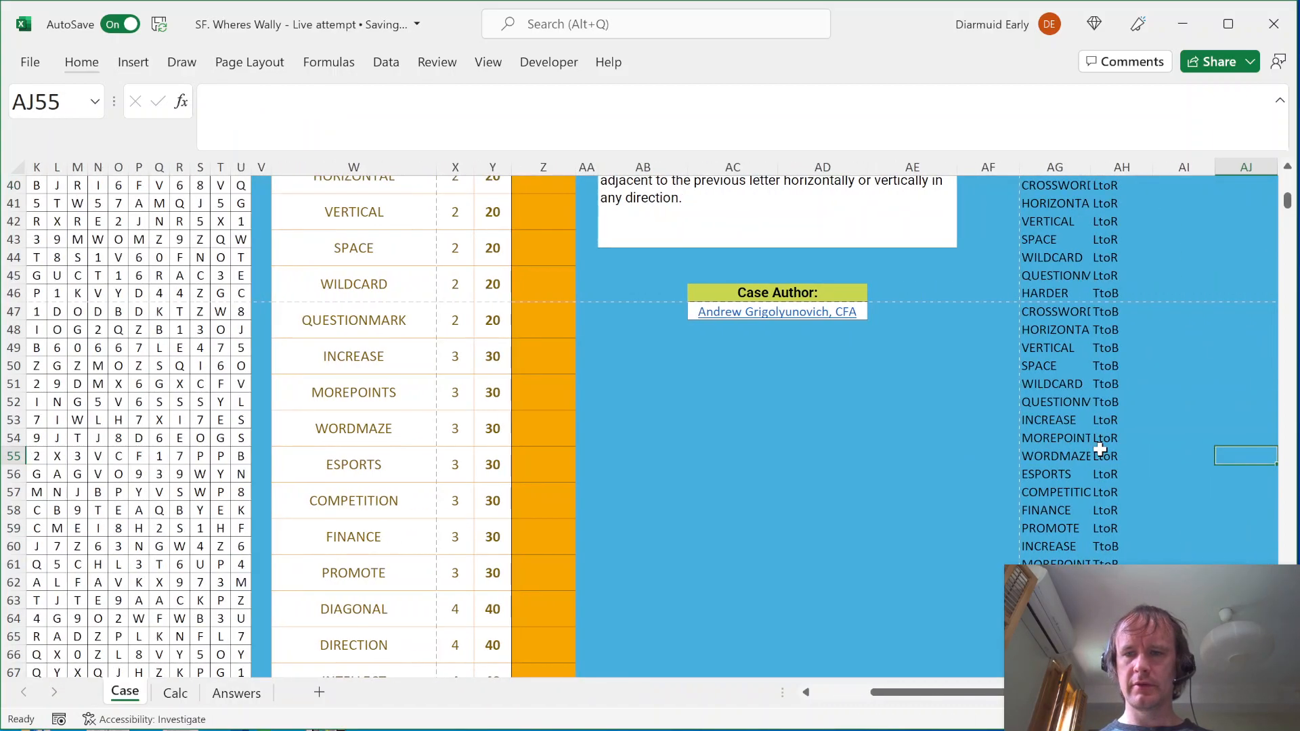
pyautogui.press('Right')
pyautogui.press('Right')
pyautogui.press('Right')
pyautogui.press('Right')
pyautogui.press('Right')
pyautogui.press('Right')
pyautogui.press('Right')
pyautogui.press('Right')
pyautogui.press('Left')
pyautogui.press('Left')
pyautogui.press('Left')
pyautogui.press('Left')
pyautogui.press('Left')
pyautogui.press('Left')
pyautogui.press('Right')
pyautogui.hotkey('ctrl', 'Up')
pyautogui.press('Down')
pyautogui.press('Down')
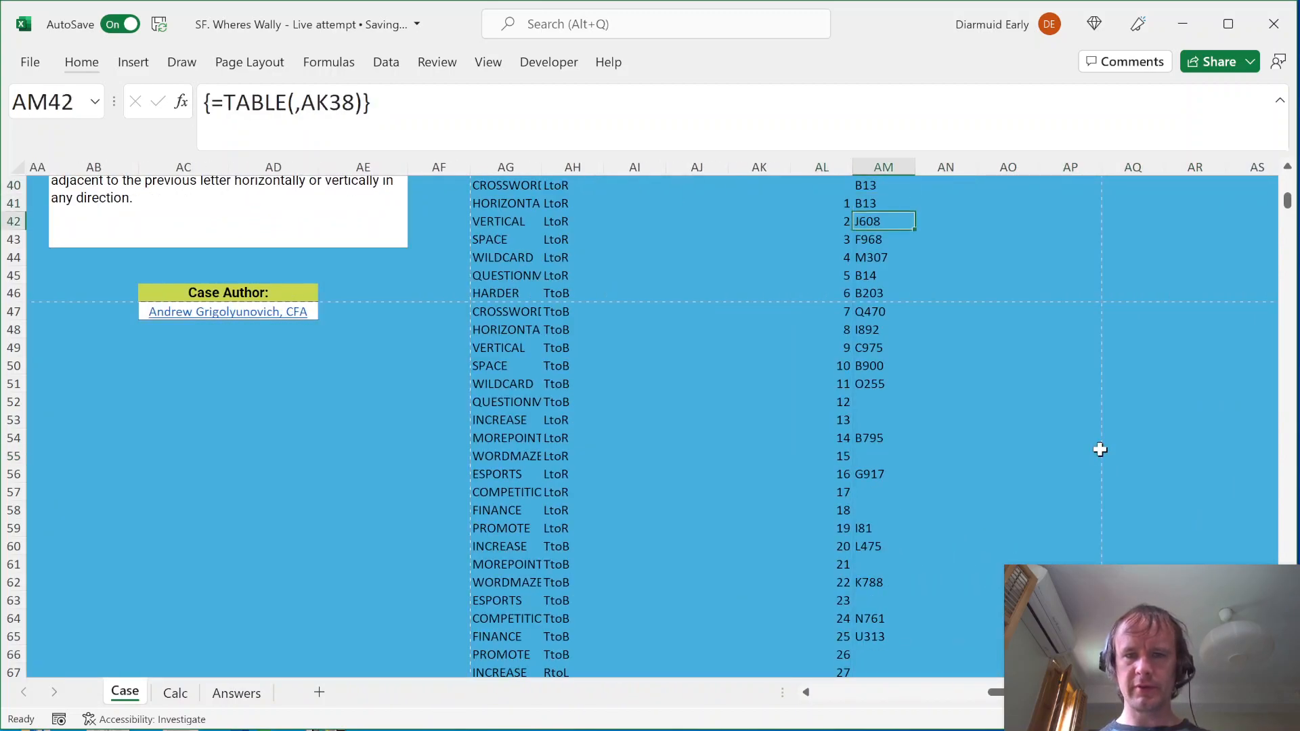
pyautogui.hotkey('ctrl', 'Down')
pyautogui.hotkey('ctrl', 'Up')
pyautogui.hotkey('ctrl', 'Up')
# Move the word and direction list from AG28:AH136 to AJ41, beside the data table's row numbers
pyautogui.press('Left')
pyautogui.press('Left')
pyautogui.press('Down')
pyautogui.press('Down')
pyautogui.press('Left')
pyautogui.press('Left')
pyautogui.press('Left')
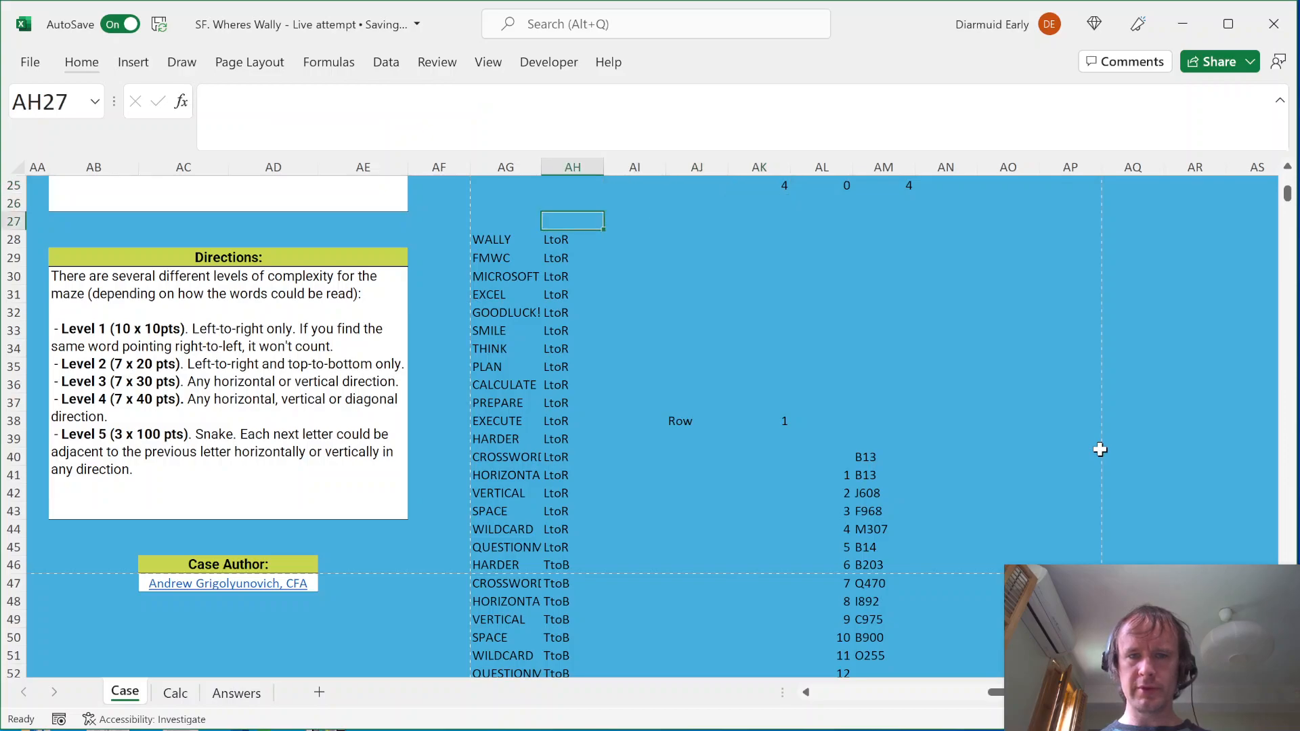
pyautogui.press('Left')
pyautogui.press('Down')
pyautogui.hotkey('shift', 'Right')
pyautogui.hotkey('ctrl', 'shift', 'Down')
pyautogui.hotkey('ctrl', 'c')
pyautogui.hotkey('ctrl', 'BackSpace')
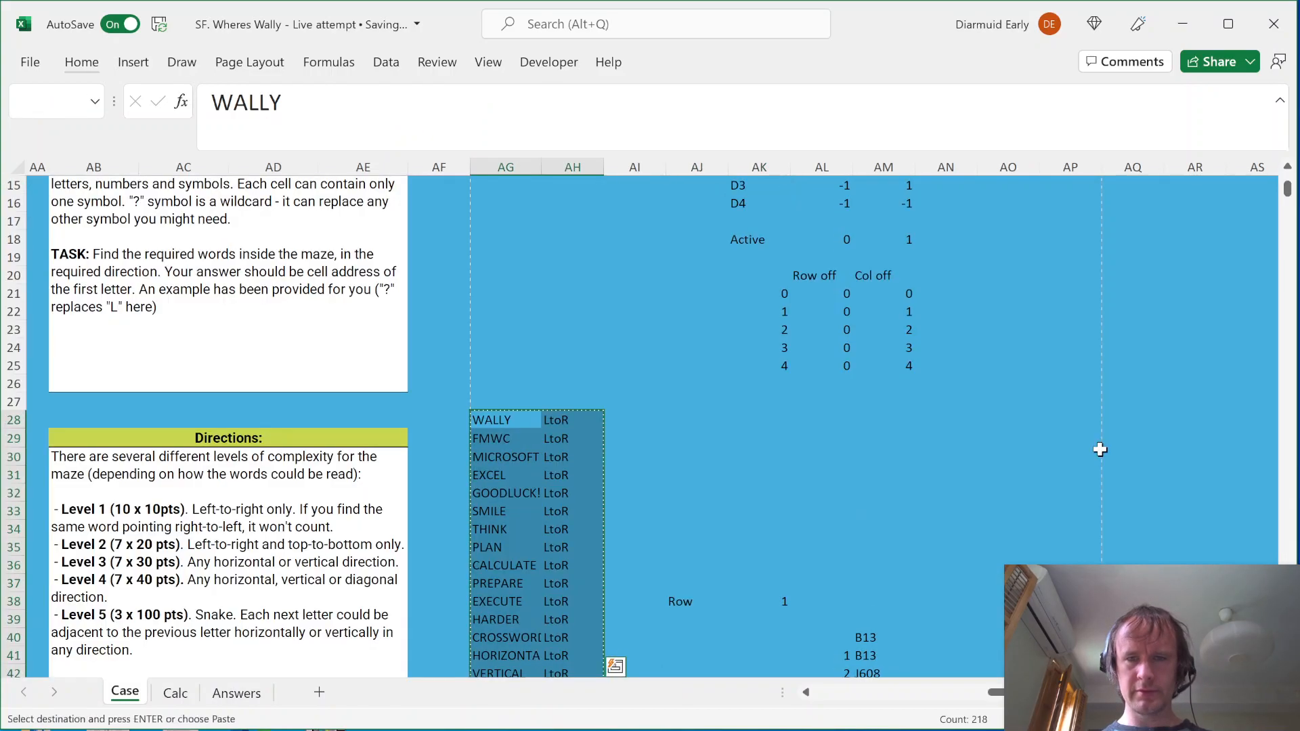
pyautogui.press('Right')
pyautogui.press('Right')
pyautogui.press('Right')
pyautogui.press('Down')
pyautogui.press('Down')
pyautogui.press('Down')
pyautogui.press('Right')
pyautogui.press('Down')
pyautogui.press('Down')
pyautogui.press('Right')
pyautogui.press('Right')
pyautogui.press('Down')
pyautogui.press('Down')
pyautogui.press('Down')
pyautogui.press('Down')
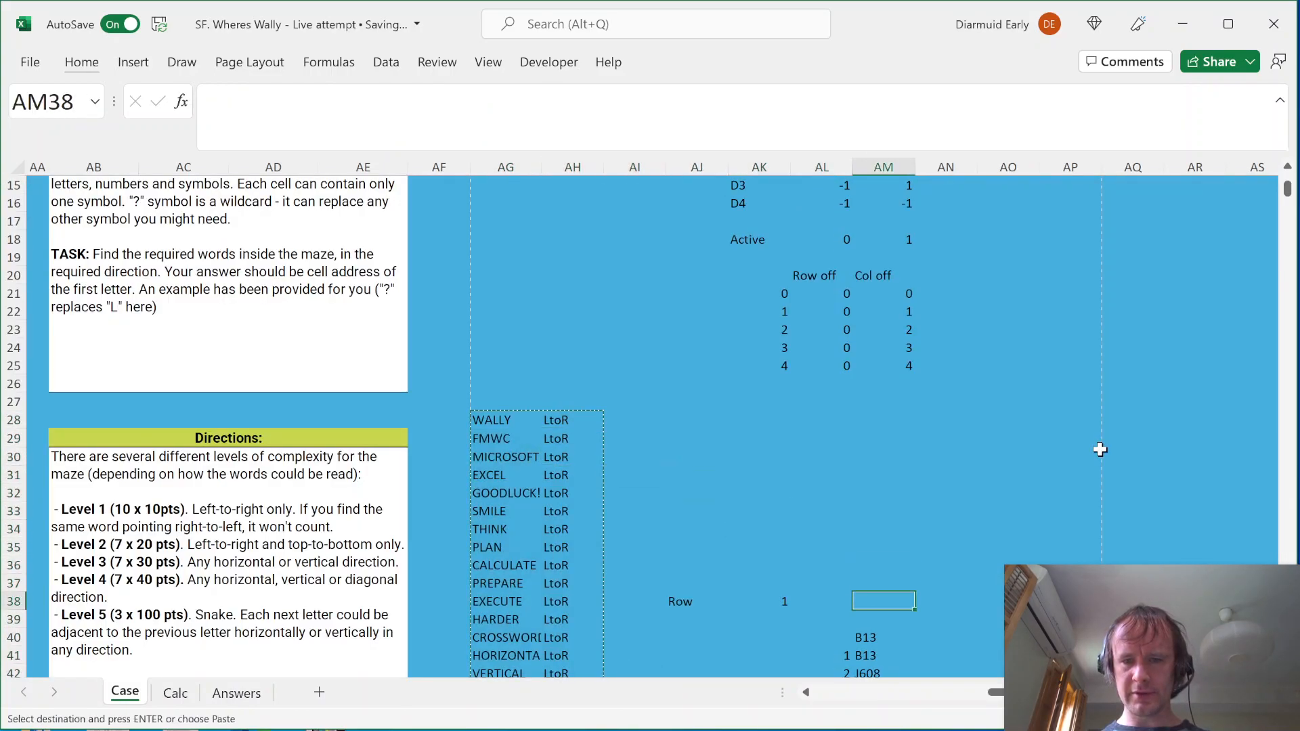
pyautogui.press('Down')
pyautogui.press('Down')
pyautogui.press('Down')
pyautogui.press('Down')
pyautogui.press('Down')
pyautogui.press('Up')
pyautogui.press('Left')
pyautogui.press('Left')
pyautogui.press('Left')
pyautogui.hotkey('shift', 'Right')
pyautogui.hotkey('shift', 'Down')
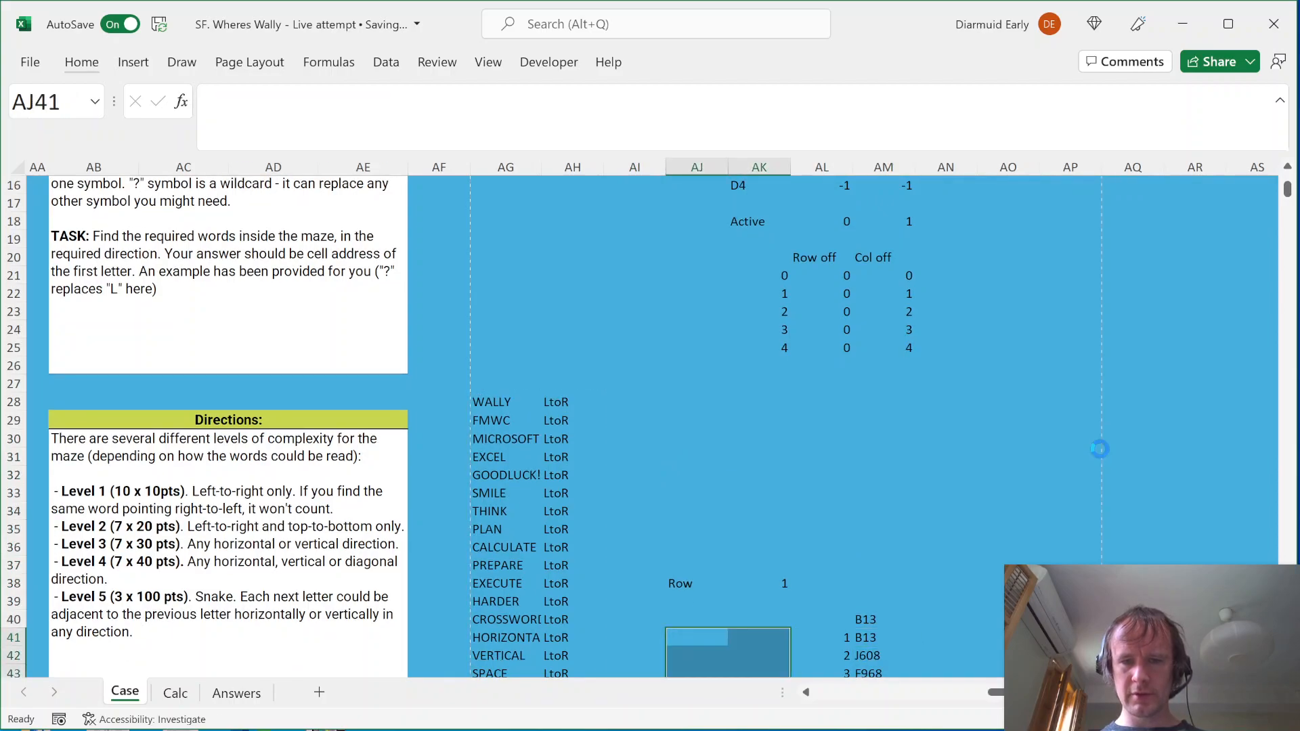
pyautogui.hotkey('ctrl', 'v')
# Examine which words and directions have a cell address in column AM and which are blank, from row 41 down to row 59
pyautogui.press('Right')
pyautogui.press('Right')
pyautogui.press('Right')
pyautogui.hotkey('shift', 'Left')
pyautogui.hotkey('shift', 'Left')
pyautogui.hotkey('shift', 'Left')
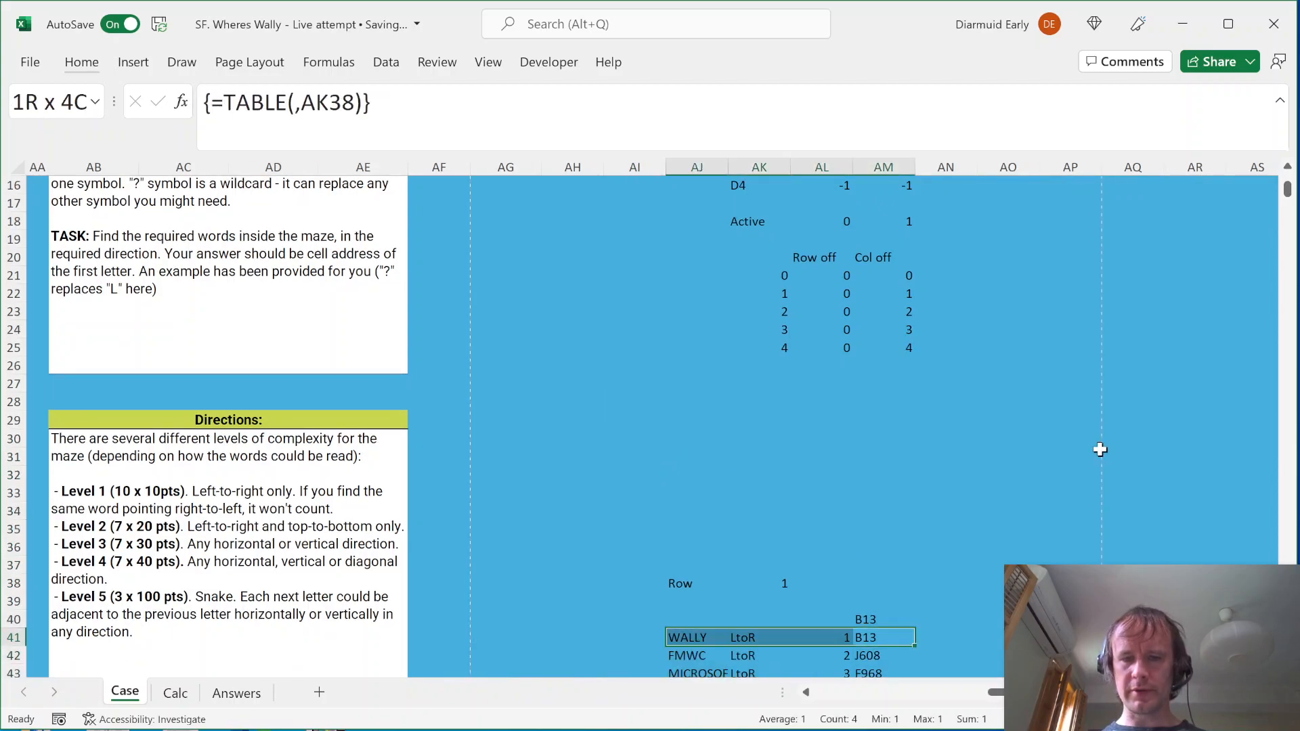
pyautogui.press('Down')
pyautogui.hotkey('shift', 'Left')
pyautogui.hotkey('shift', 'Left')
pyautogui.hotkey('shift', 'Left')
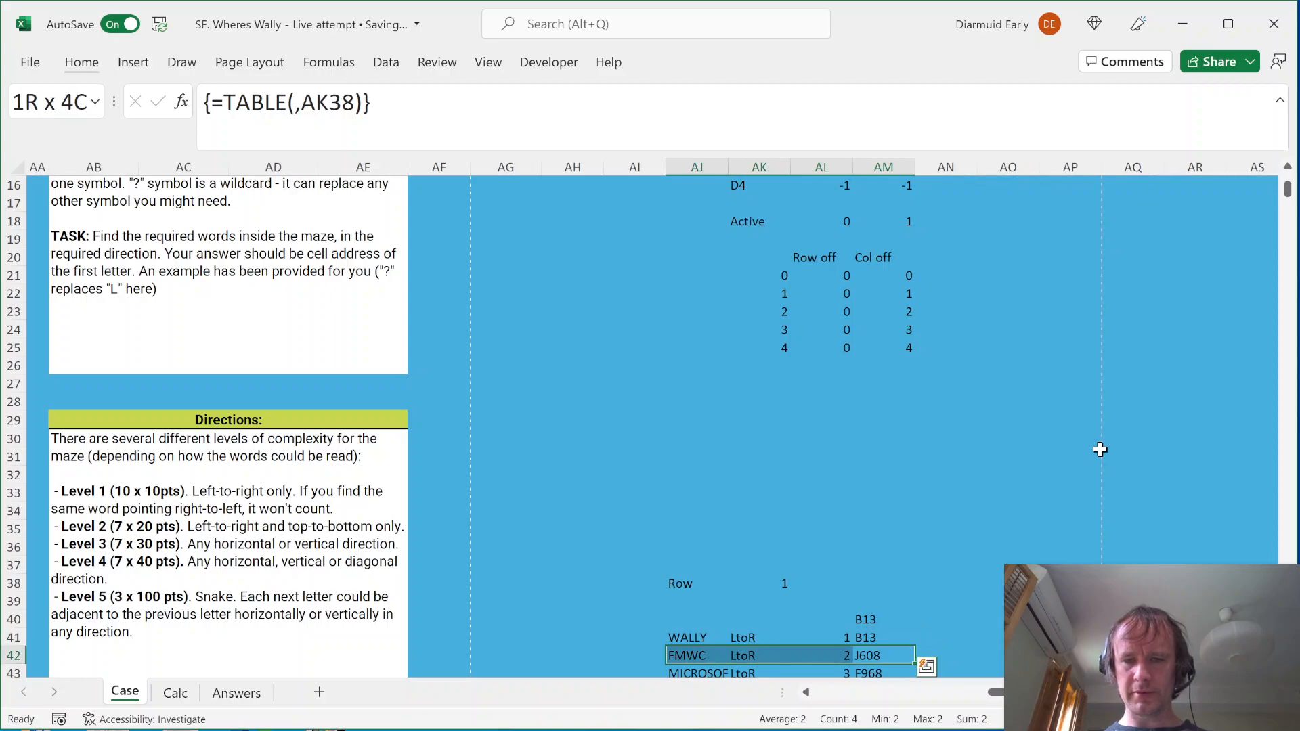
pyautogui.press('Down')
pyautogui.press('Down')
pyautogui.press('Down')
pyautogui.press('Down')
pyautogui.press('Down')
pyautogui.press('Down')
pyautogui.press('Down')
pyautogui.press('Down')
pyautogui.press('Down')
pyautogui.press('Down')
pyautogui.press('Down')
pyautogui.press('Down')
pyautogui.press('Down')
pyautogui.press('Down')
pyautogui.press('Down')
pyautogui.press('Down')
pyautogui.press('Down')
pyautogui.press('Down')
pyautogui.press('Down')
pyautogui.press('Down')
pyautogui.press('Up')
pyautogui.press('Up')
pyautogui.press('Up')
pyautogui.press('Up')
pyautogui.press('Up')
pyautogui.press('Up')
pyautogui.press('Up')
pyautogui.press('Up')
pyautogui.press('Up')
pyautogui.press('Up')
pyautogui.hotkey('shift', 'Left')
pyautogui.hotkey('shift', 'Left')
pyautogui.hotkey('shift', 'Left')
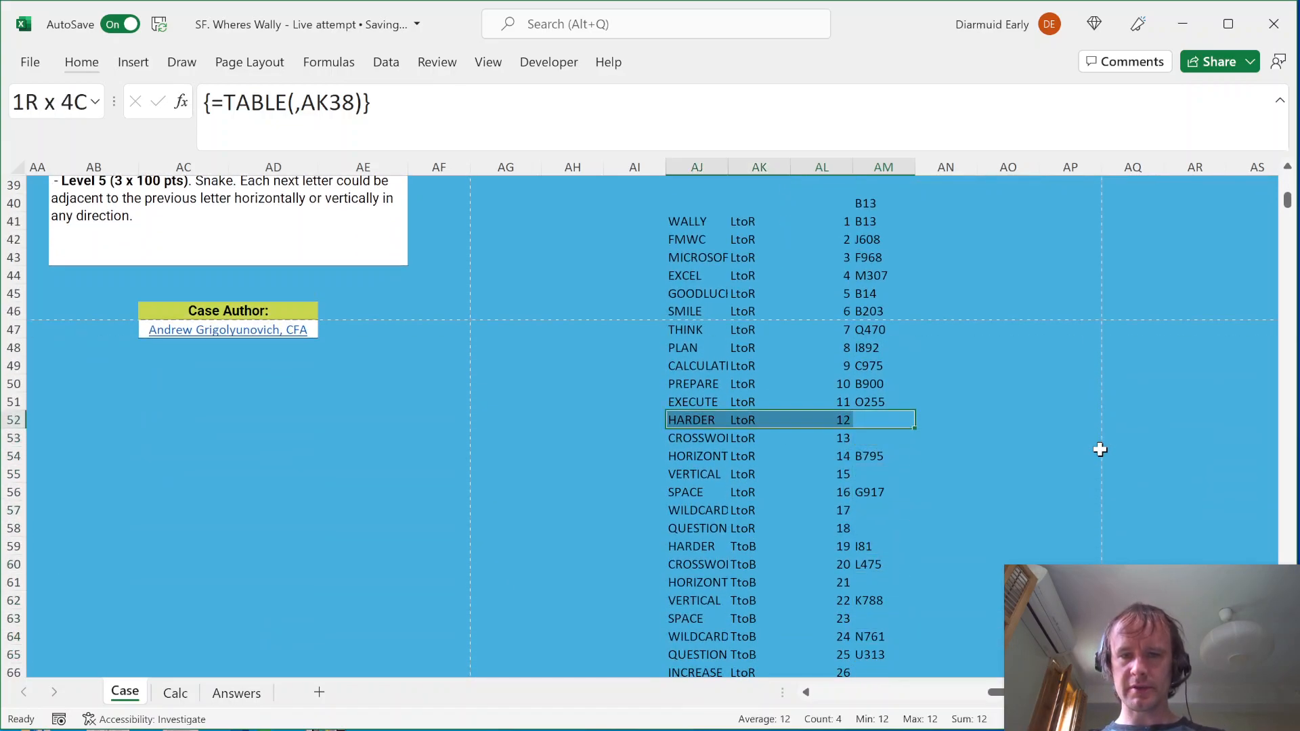
pyautogui.press('Down')
pyautogui.press('Down')
pyautogui.press('Down')
pyautogui.press('Down')
pyautogui.press('Down')
pyautogui.press('Down')
pyautogui.press('Down')
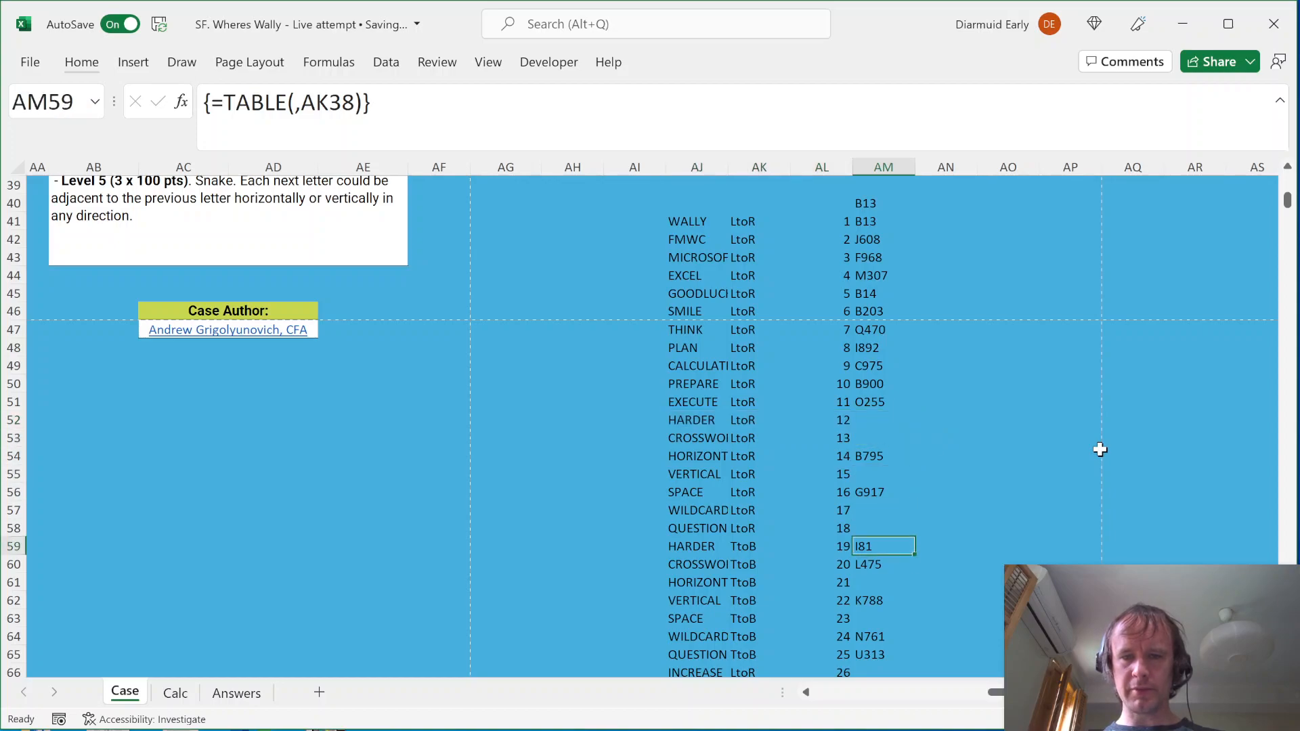
# Begin a CONCAT formula in FMWC's answer cell Z15 with an IF test comparing $AJ$41:$AJ$149 with W15
pyautogui.hotkey('shift', 'Left')
pyautogui.hotkey('shift', 'Left')
pyautogui.hotkey('shift', 'Left')
pyautogui.hotkey('ctrl', 'Left')
pyautogui.hotkey('ctrl', 'Left')
pyautogui.hotkey('ctrl', 'Left')
pyautogui.hotkey('ctrl', 'Left')
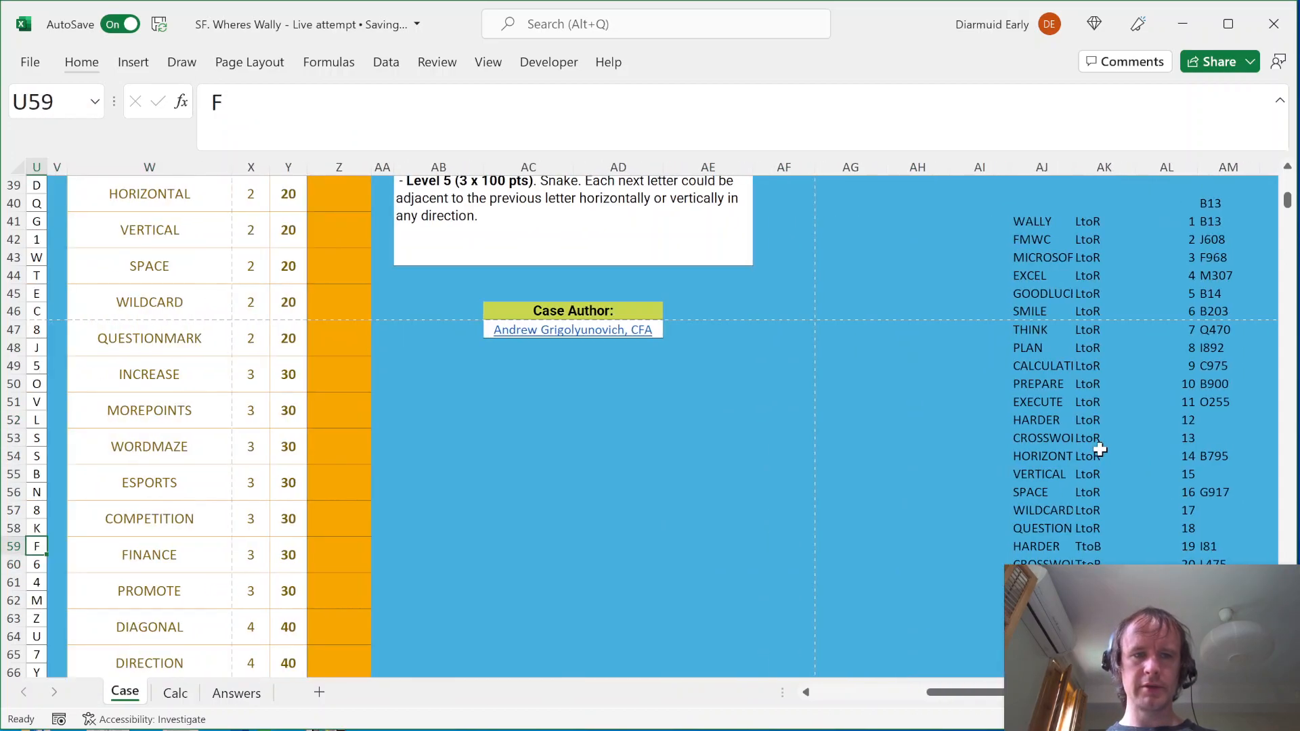
pyautogui.click(345, 230)
pyautogui.hotkey('ctrl', 'Up')
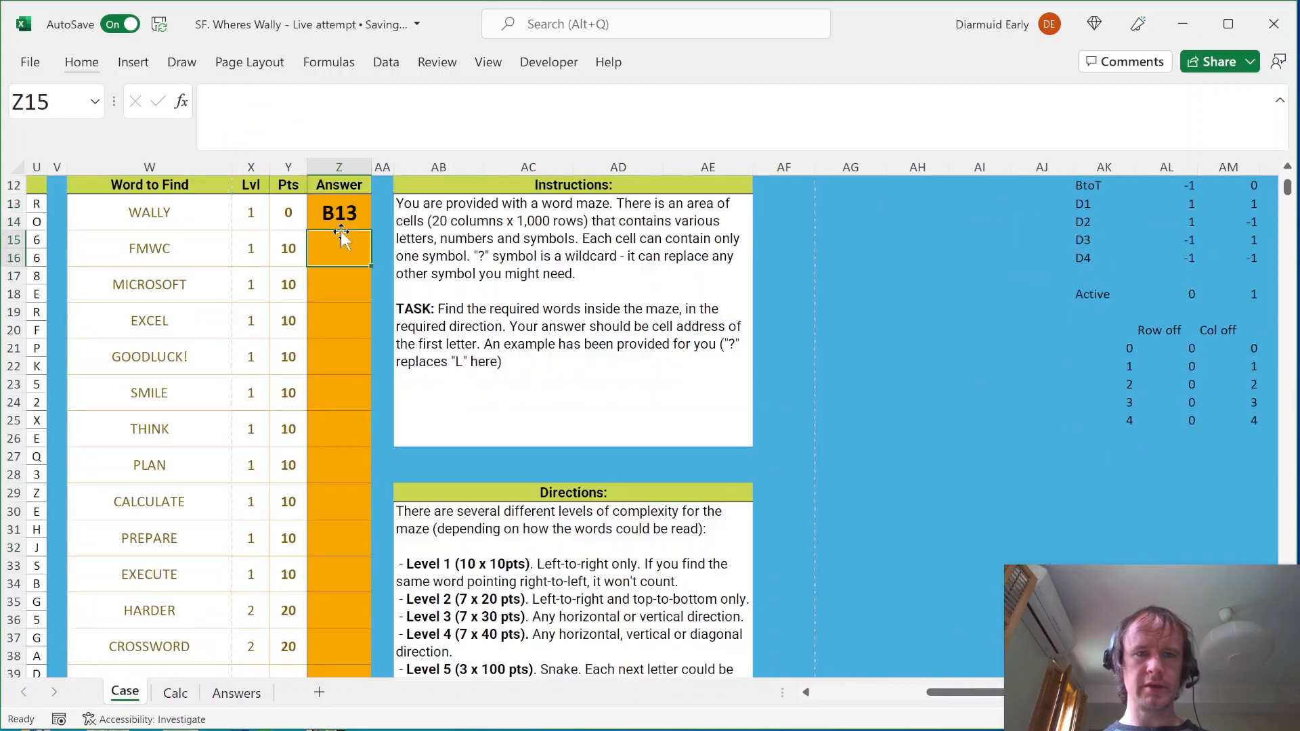
pyautogui.press('Down')
pyautogui.write('=concat(if(')
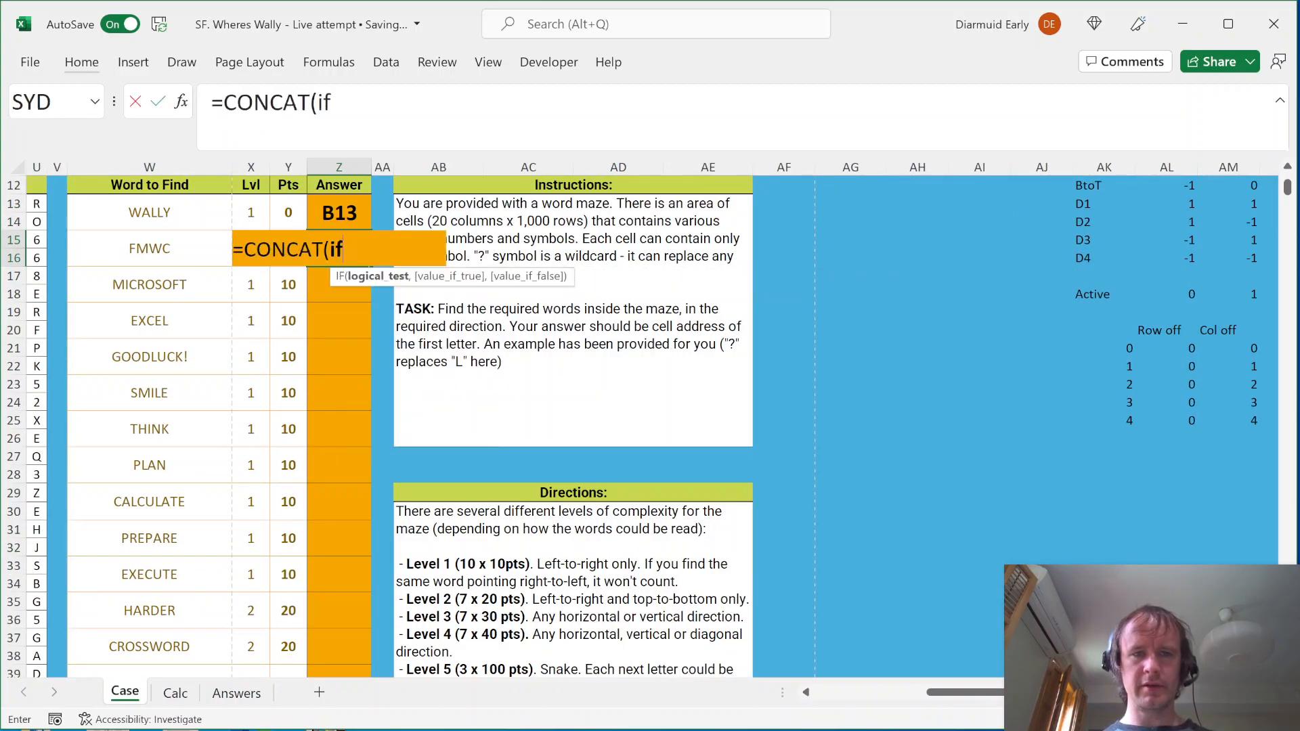
pyautogui.click(922, 505)
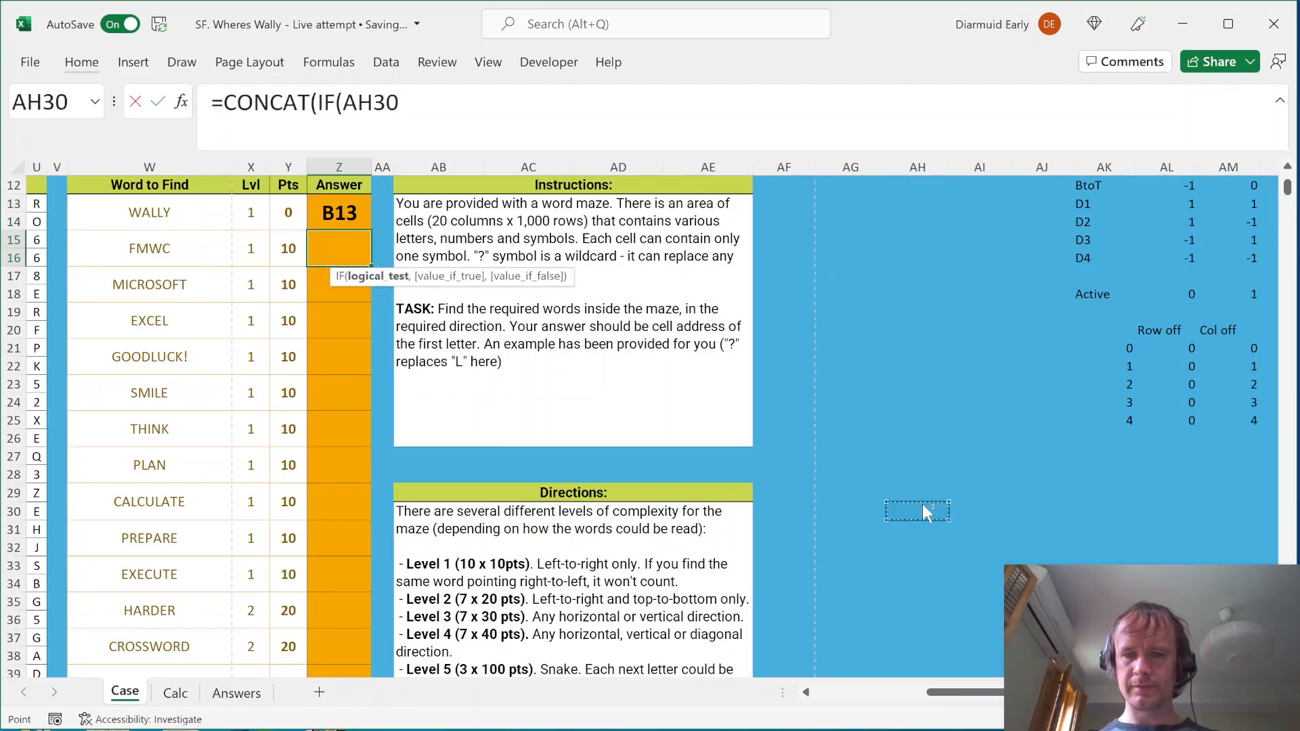
pyautogui.hotkey('ctrl', 'Down')
pyautogui.press('Right')
pyautogui.press('Right')
pyautogui.hotkey('ctrl', 'Up')
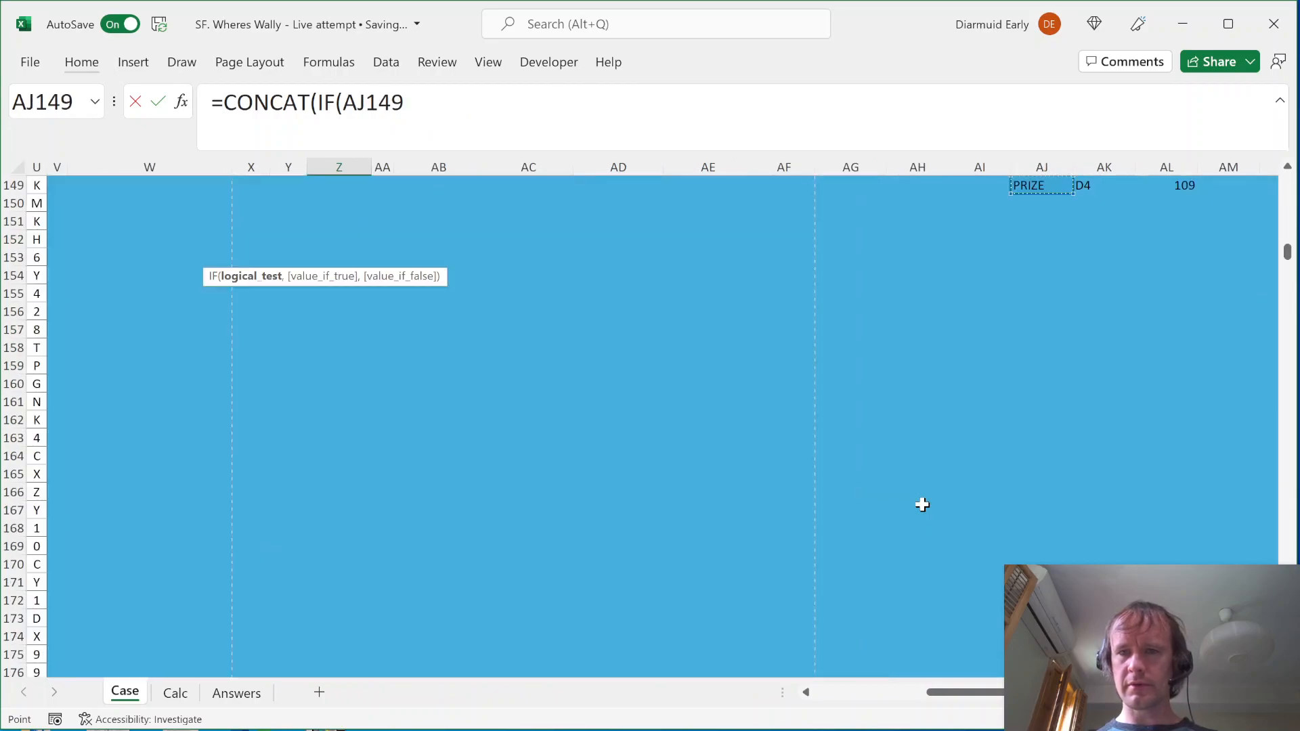
pyautogui.hotkey('ctrl', 'shift', 'Up')
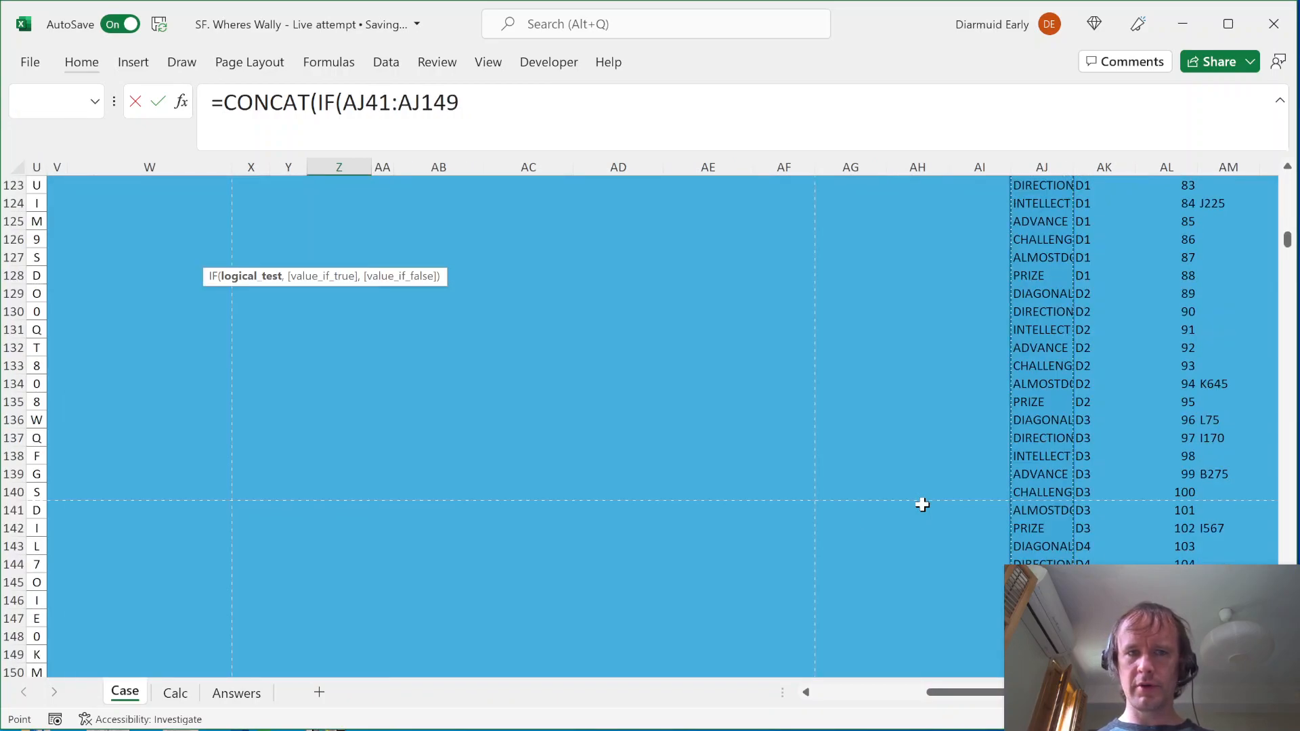
pyautogui.press('F4')
pyautogui.write('=')
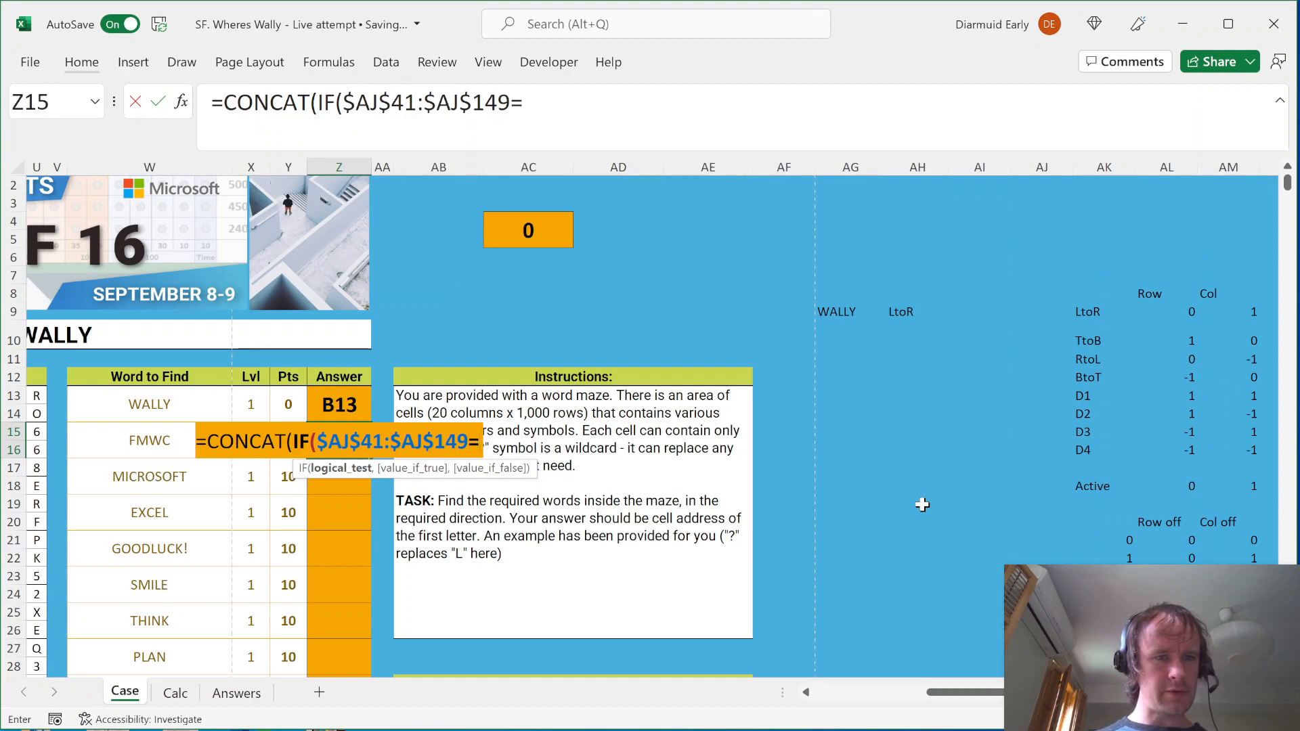
pyautogui.write('W15')
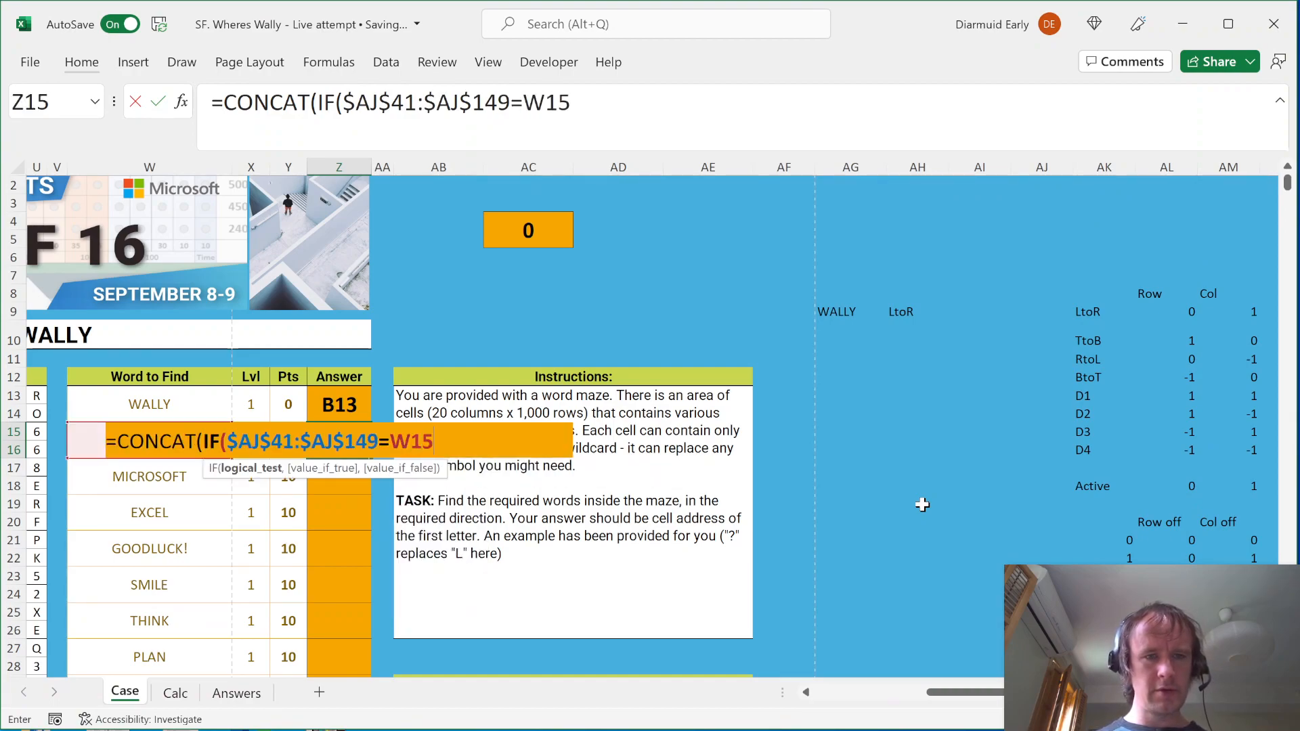
# Complete the Z15 formula so that matching rows return $AM$41:$AM$149 and all other rows return an empty string
pyautogui.write(',')
pyautogui.click(1091, 525)
pyautogui.press('Down')
pyautogui.press('Down')
pyautogui.press('Down')
pyautogui.press('Down')
pyautogui.press('Down')
pyautogui.press('Down')
pyautogui.press('Down')
pyautogui.press('Down')
pyautogui.press('Down')
pyautogui.press('Down')
pyautogui.press('Down')
pyautogui.press('Down')
pyautogui.press('Down')
pyautogui.press('Down')
pyautogui.press('Down')
pyautogui.press('Down')
pyautogui.press('Down')
pyautogui.press('Down')
pyautogui.press('Down')
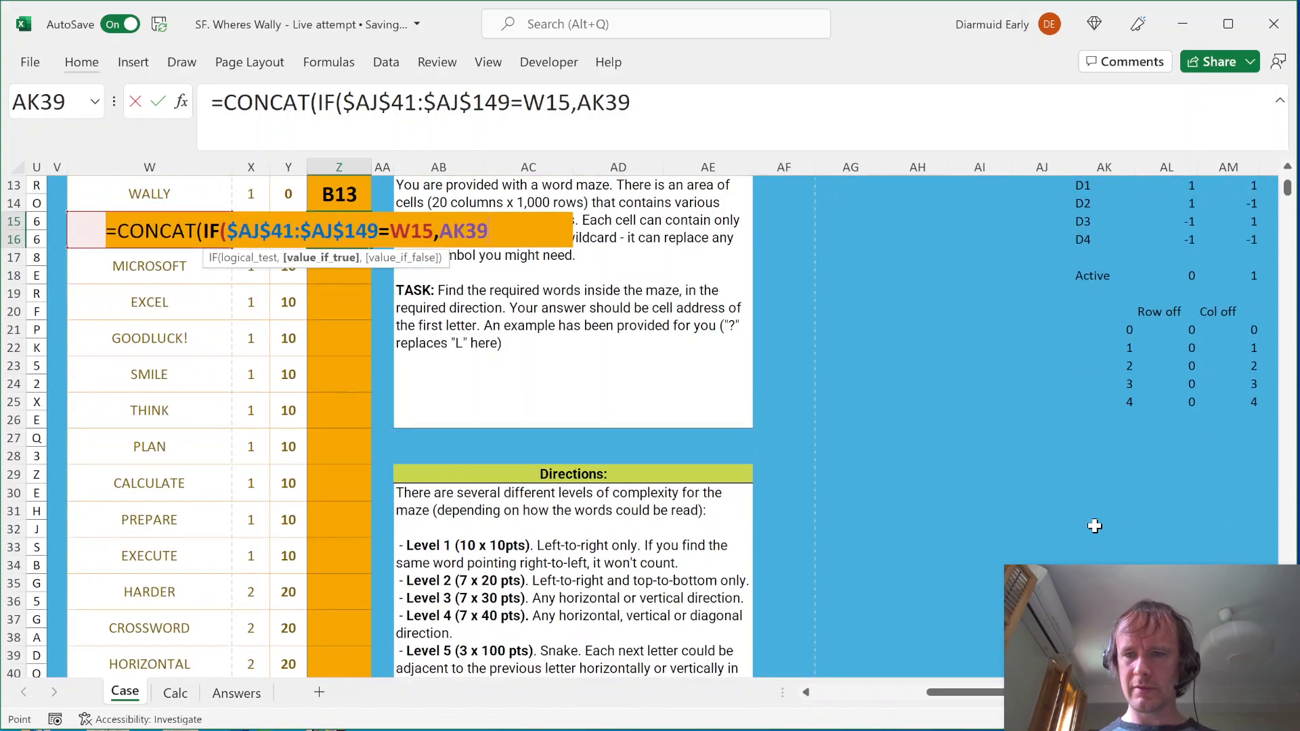
pyautogui.press('Right')
pyautogui.press('Right')
pyautogui.press('Right')
pyautogui.press('Right')
pyautogui.press('Right')
pyautogui.press('Right')
pyautogui.press('Right')
pyautogui.click(845, 653)
pyautogui.press('Down')
pyautogui.press('Down')
pyautogui.press('Down')
pyautogui.press('Up')
pyautogui.hotkey('ctrl', 'shift', 'Down')
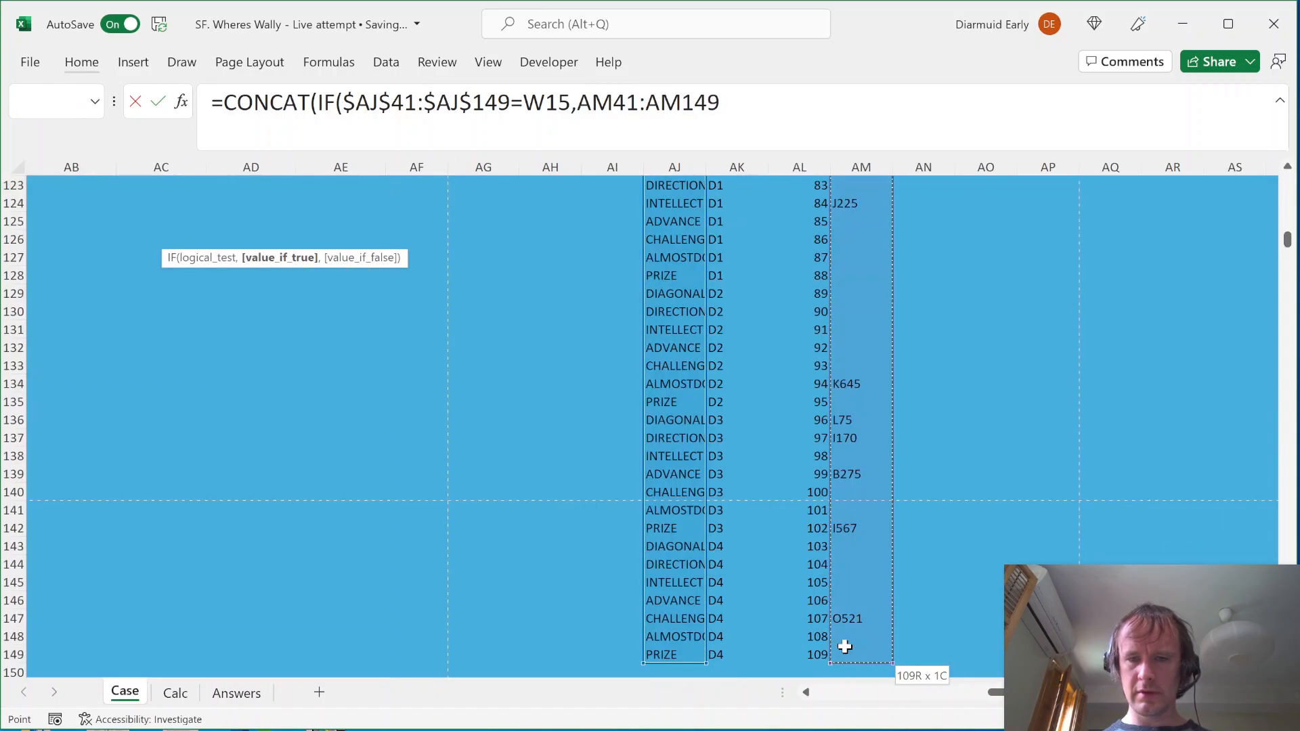
pyautogui.press('F4')
pyautogui.write(',')
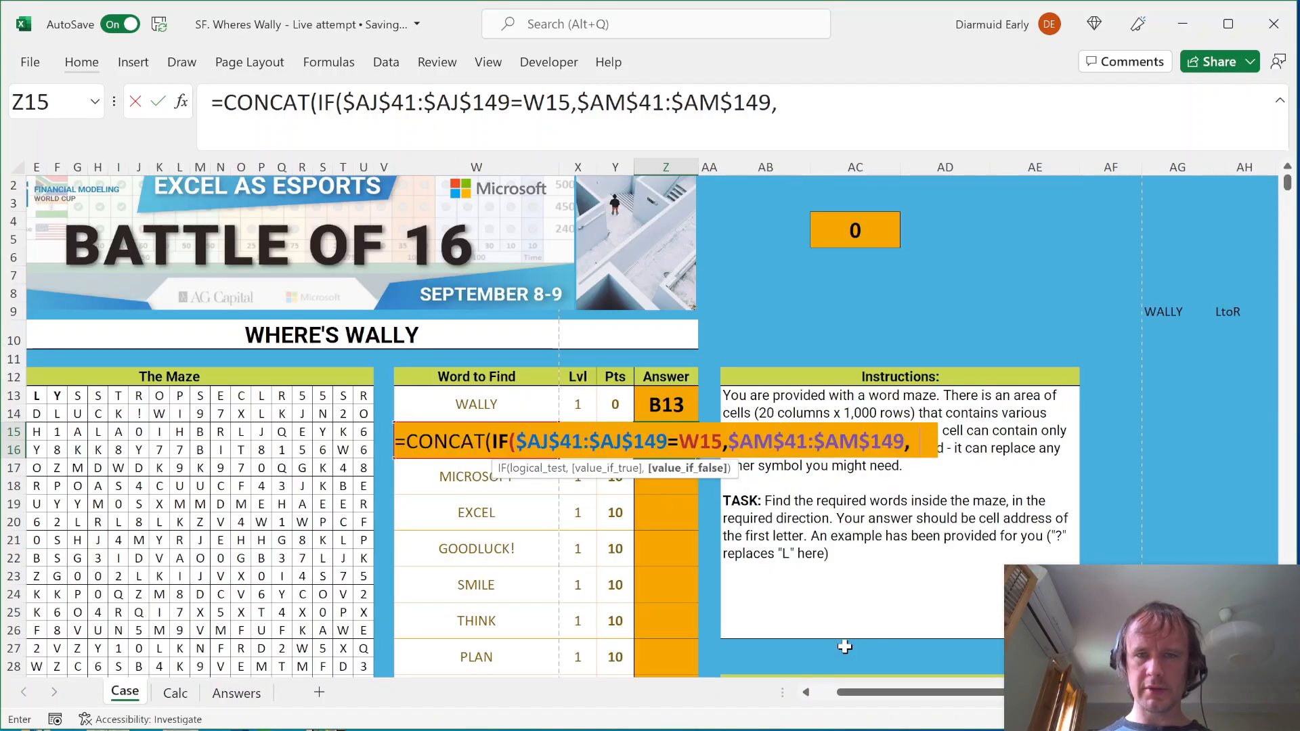
pyautogui.write('""))')
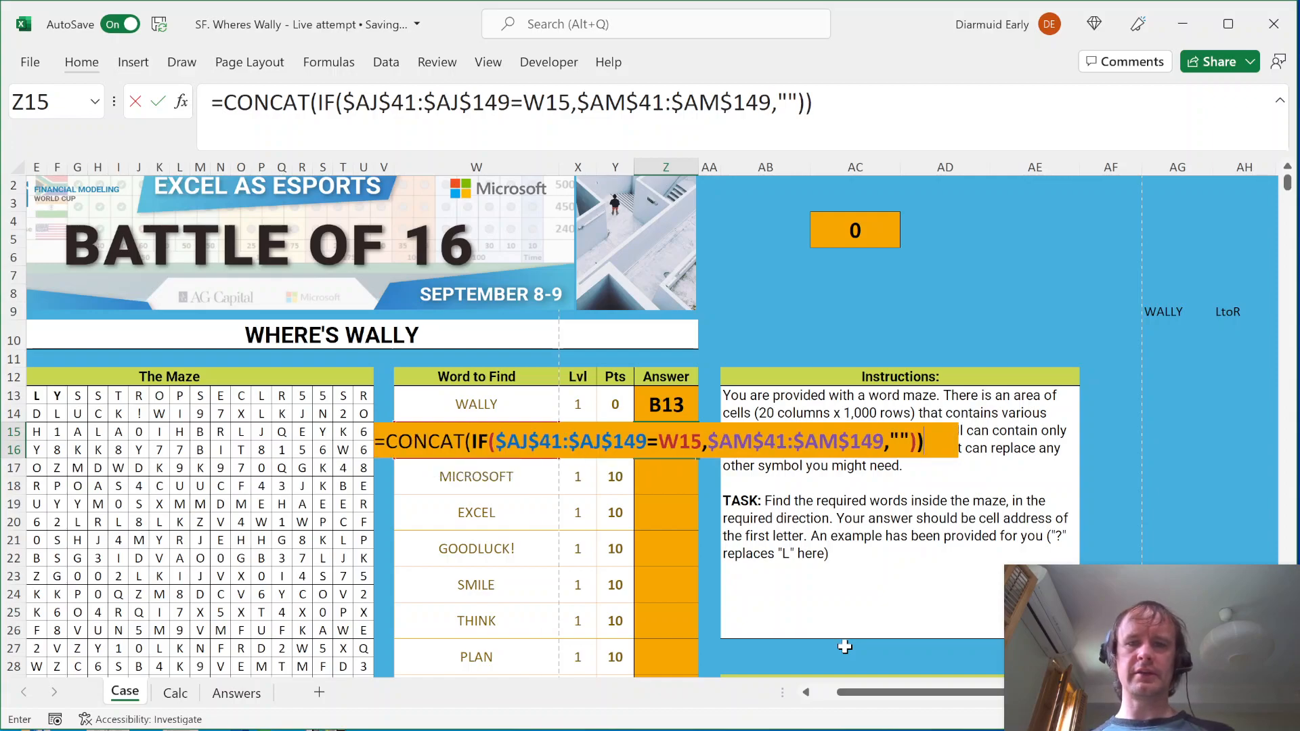
pyautogui.press('Return')
# Fill the Z15 formula down the answer column through PRIZE, leaving out the Level 5 words
pyautogui.press('Up')
pyautogui.hotkey('shift', 'Down')
pyautogui.hotkey('shift', 'Down')
pyautogui.hotkey('shift', 'Down')
pyautogui.hotkey('shift', 'Down')
pyautogui.hotkey('shift', 'Down')
pyautogui.hotkey('shift', 'Down')
pyautogui.hotkey('shift', 'Down')
pyautogui.hotkey('shift', 'Down')
pyautogui.hotkey('shift', 'Down')
pyautogui.hotkey('shift', 'Down')
pyautogui.hotkey('shift', 'Down')
pyautogui.hotkey('shift', 'Down')
pyautogui.hotkey('shift', 'Down')
pyautogui.hotkey('shift', 'Down')
pyautogui.hotkey('shift', 'Down')
pyautogui.hotkey('shift', 'Down')
pyautogui.hotkey('shift', 'Down')
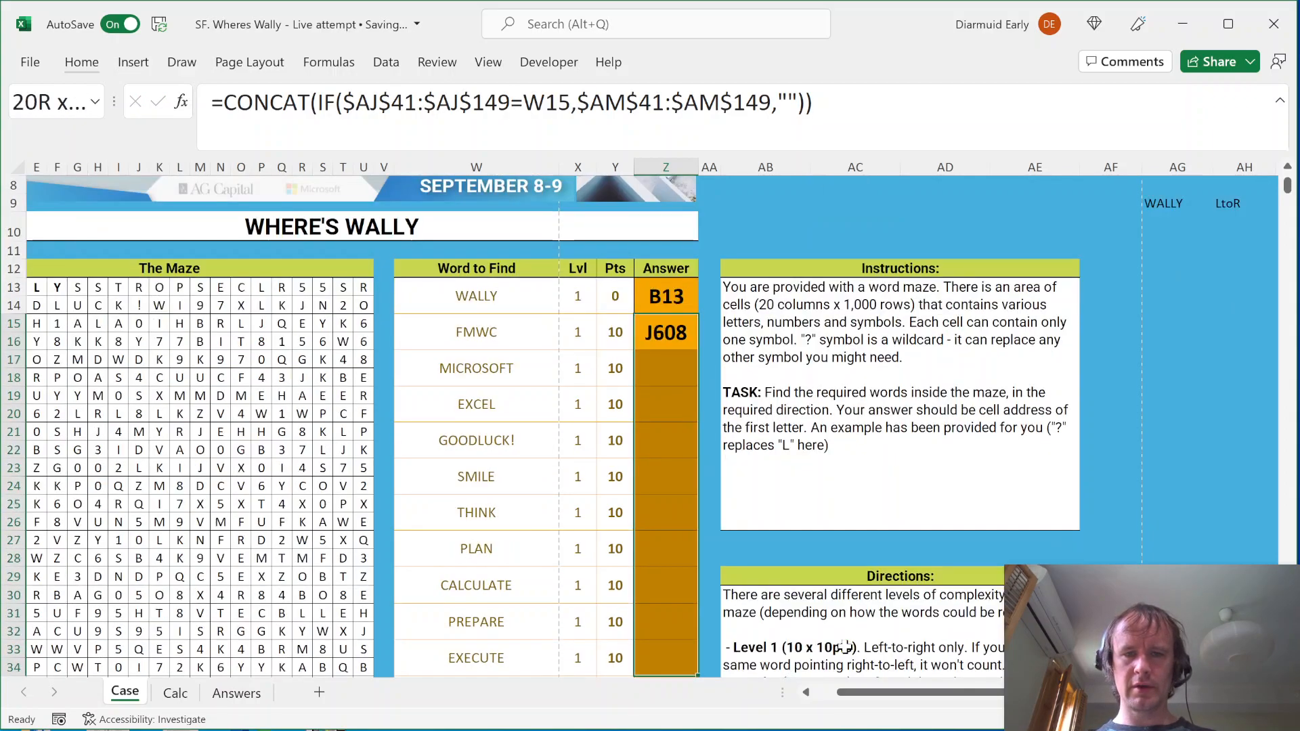
pyautogui.hotkey('ctrl', 'd')
pyautogui.hotkey('shift', 'Down')
pyautogui.hotkey('shift', 'Down')
pyautogui.hotkey('shift', 'Down')
pyautogui.hotkey('shift', 'Down')
pyautogui.hotkey('shift', 'Down')
pyautogui.hotkey('shift', 'Down')
pyautogui.hotkey('shift', 'Down')
pyautogui.hotkey('shift', 'Down')
pyautogui.hotkey('shift', 'Down')
pyautogui.hotkey('shift', 'Down')
pyautogui.hotkey('shift', 'Down')
pyautogui.hotkey('shift', 'Down')
pyautogui.hotkey('shift', 'Down')
pyautogui.hotkey('shift', 'Down')
pyautogui.hotkey('shift', 'Down')
pyautogui.hotkey('shift', 'Down')
pyautogui.hotkey('shift', 'Down')
pyautogui.hotkey('shift', 'Down')
pyautogui.hotkey('shift', 'Down')
pyautogui.hotkey('shift', 'Down')
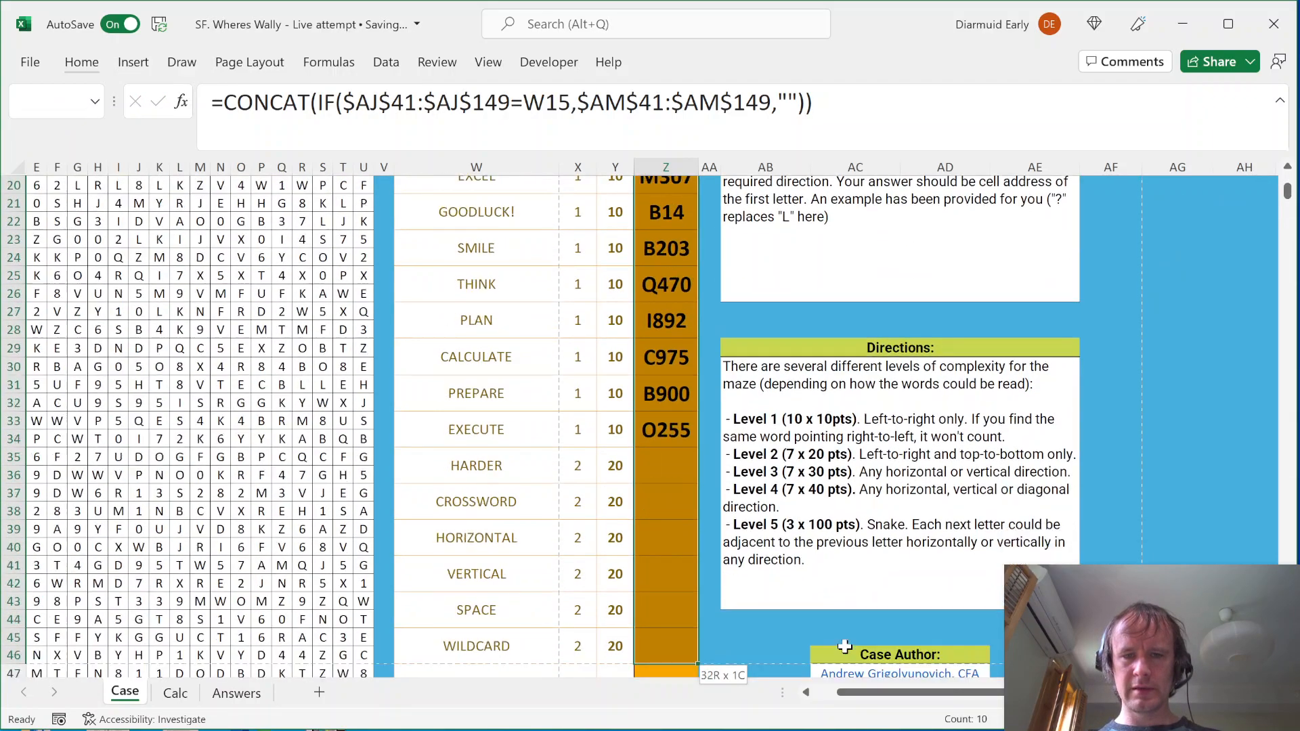
pyautogui.hotkey('shift', 'Down')
pyautogui.hotkey('shift', 'Down')
pyautogui.hotkey('shift', 'Down')
pyautogui.hotkey('shift', 'Down')
pyautogui.hotkey('shift', 'Down')
pyautogui.hotkey('shift', 'Down')
pyautogui.hotkey('shift', 'Down')
pyautogui.hotkey('shift', 'Down')
pyautogui.hotkey('shift', 'Down')
pyautogui.hotkey('shift', 'Down')
pyautogui.hotkey('shift', 'Down')
pyautogui.hotkey('shift', 'Down')
pyautogui.hotkey('shift', 'Down')
pyautogui.hotkey('shift', 'Down')
pyautogui.hotkey('shift', 'Down')
pyautogui.hotkey('shift', 'Down')
pyautogui.hotkey('shift', 'Down')
pyautogui.hotkey('shift', 'Down')
pyautogui.hotkey('shift', 'Down')
pyautogui.hotkey('shift', 'Down')
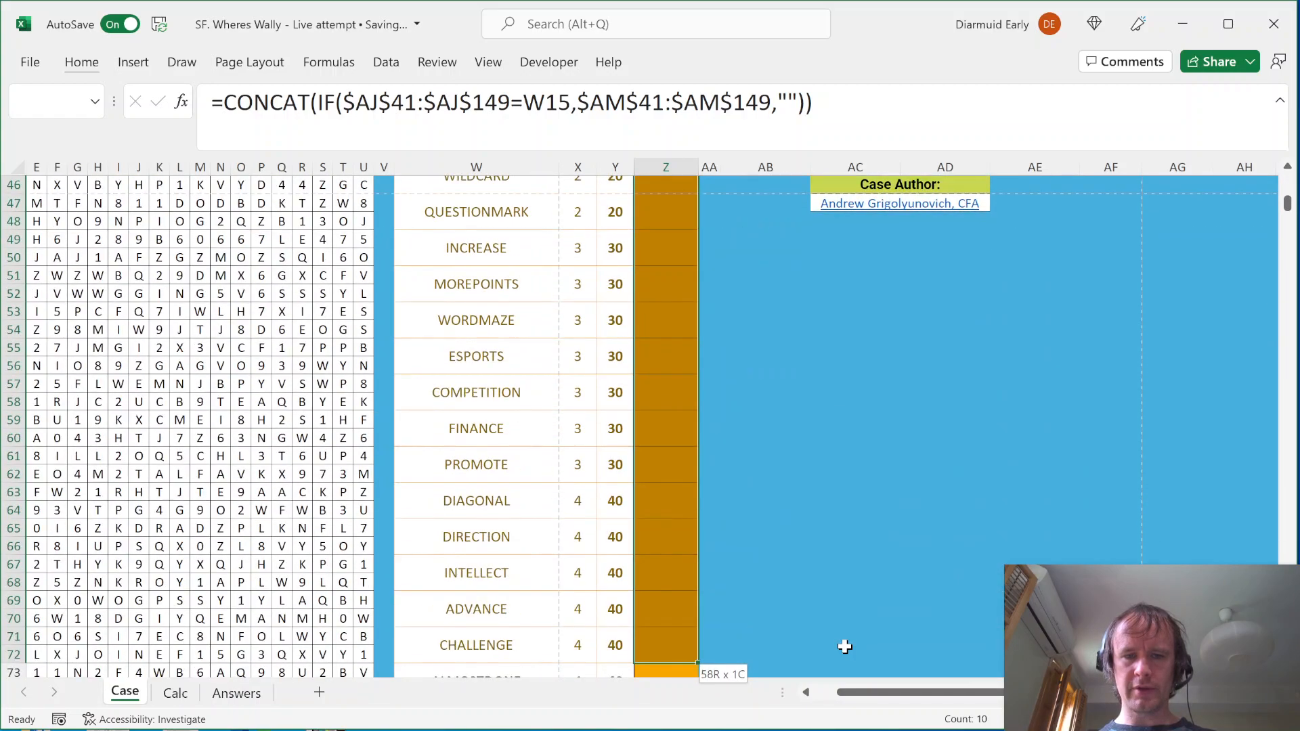
pyautogui.hotkey('shift', 'Up')
pyautogui.hotkey('shift', 'Up')
pyautogui.hotkey('shift', 'Up')
pyautogui.hotkey('shift', 'Up')
pyautogui.hotkey('ctrl', 'd')
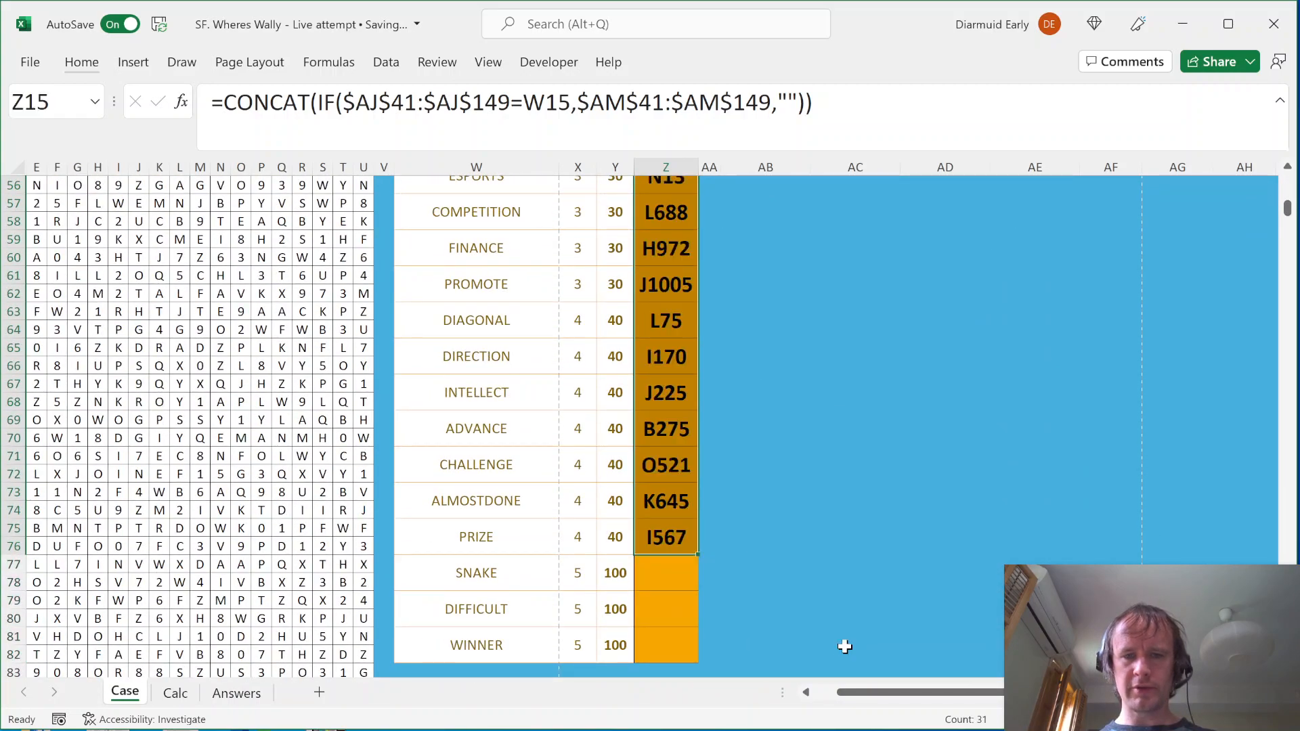
# Check the score formula in AC4 against the summed points in column Y for the words from FMWC to PRIZE
pyautogui.press('Right')
pyautogui.hotkey('ctrl', 'Up')
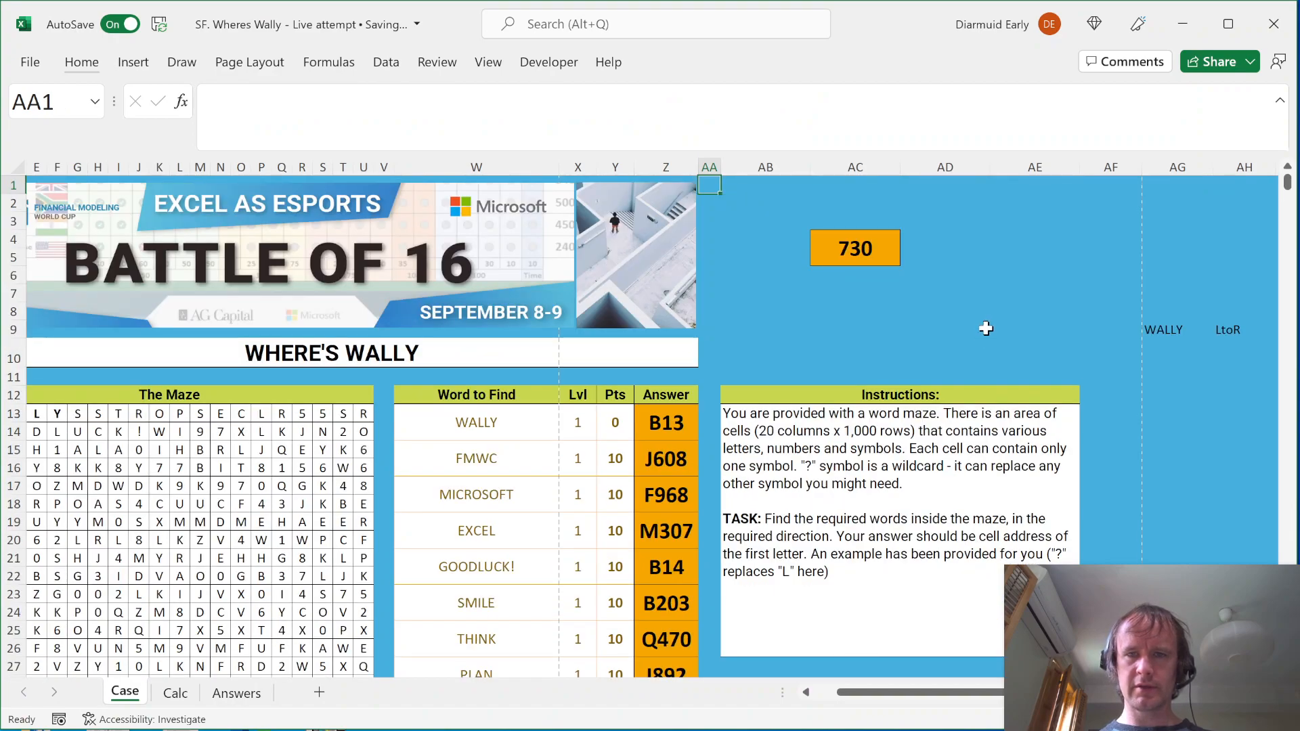
pyautogui.click(838, 248)
pyautogui.scroll(-12, 676, 492)
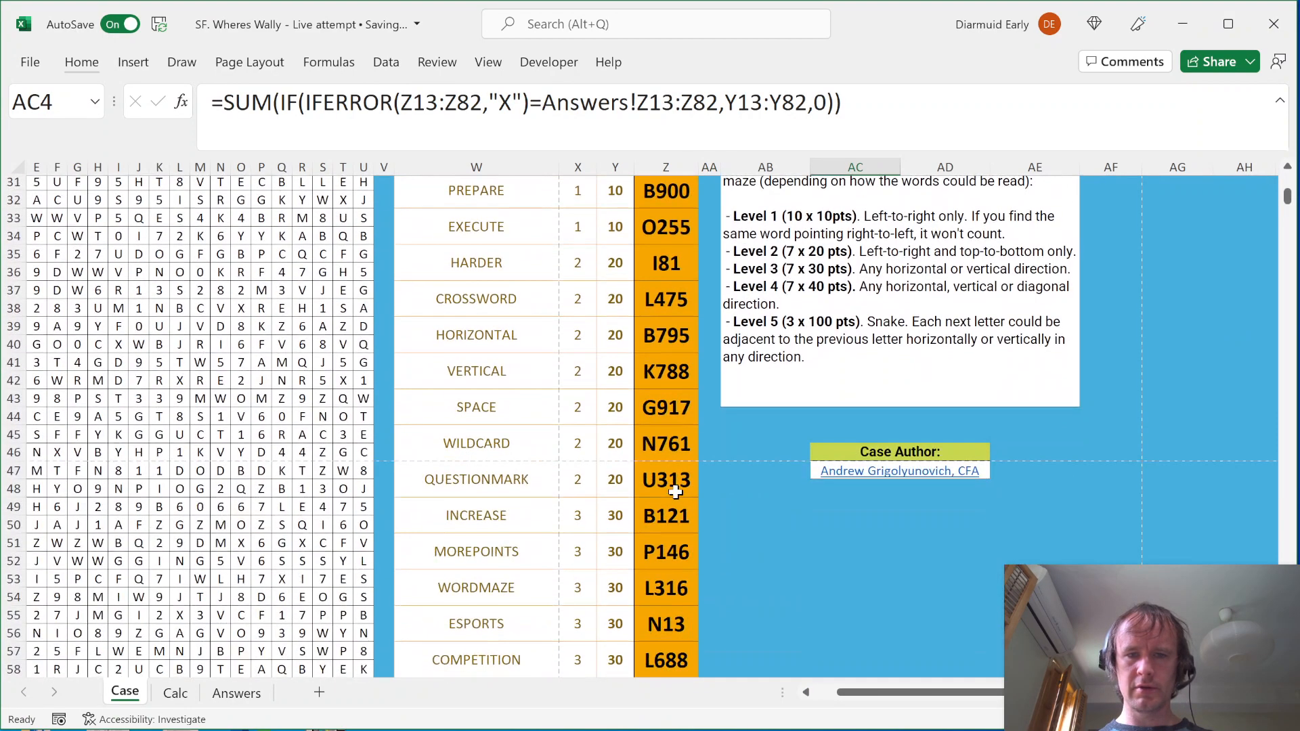
pyautogui.scroll(-6, 676, 492)
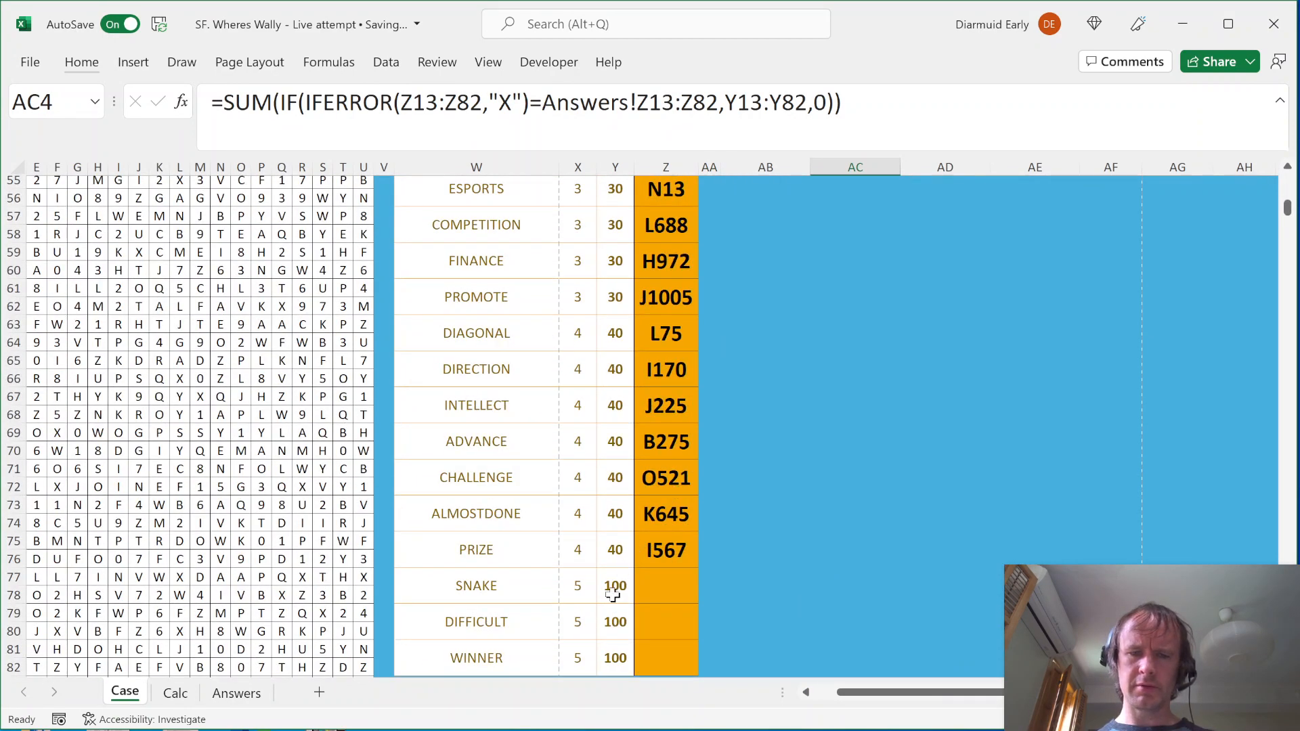
pyautogui.click(613, 587)
pyautogui.hotkey('shift', 'Down')
pyautogui.hotkey('shift', 'Down')
pyautogui.press('Up')
pyautogui.hotkey('shift', 'Up')
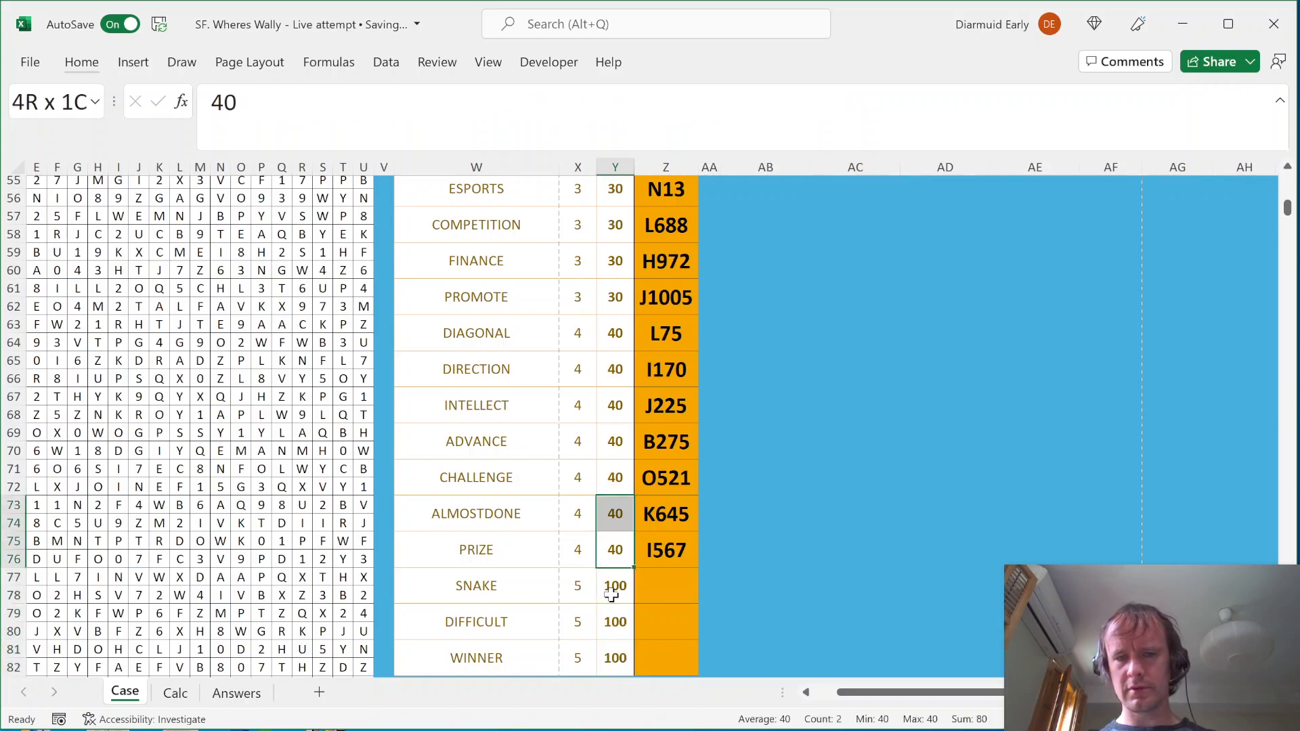
pyautogui.hotkey('ctrl', 'shift', 'Up')
pyautogui.hotkey('shift', 'Up')
pyautogui.hotkey('shift', 'Up')
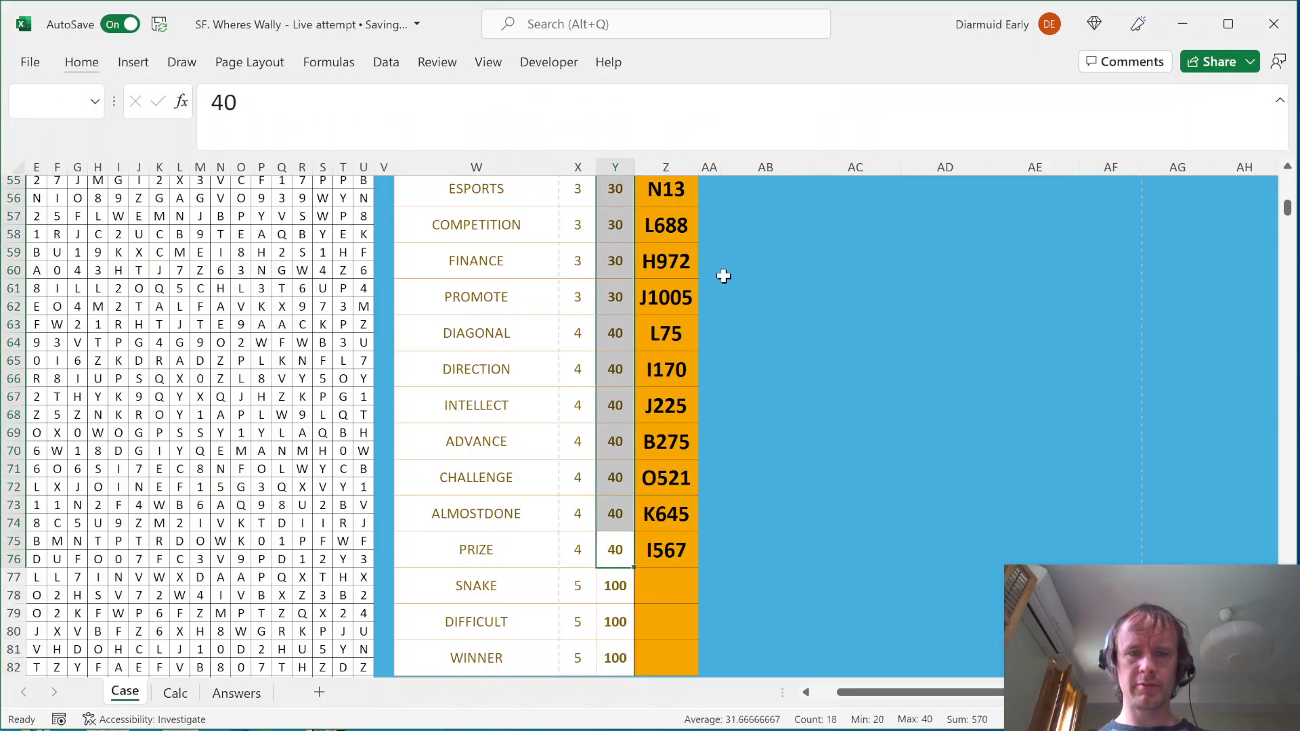
pyautogui.scroll(18, 723, 277)
pyautogui.keyDown('shift'); pyautogui.click(609, 455); pyautogui.keyUp('shift')
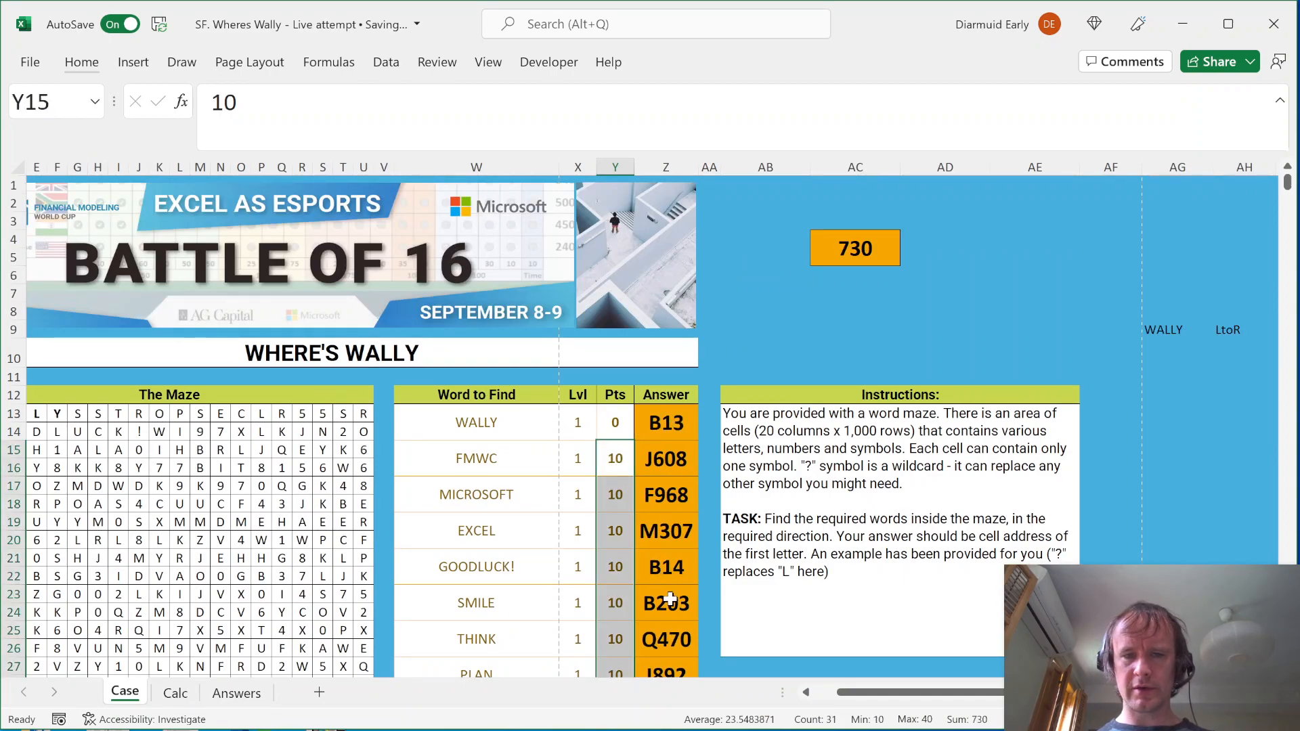
# Sum the points of all words through WINNER, and separately those of the three Level 5 words
pyautogui.hotkey('shift', 'Down')
pyautogui.hotkey('shift', 'Down')
pyautogui.hotkey('shift', 'Down')
pyautogui.hotkey('shift', 'Down')
pyautogui.hotkey('shift', 'Down')
pyautogui.hotkey('shift', 'Down')
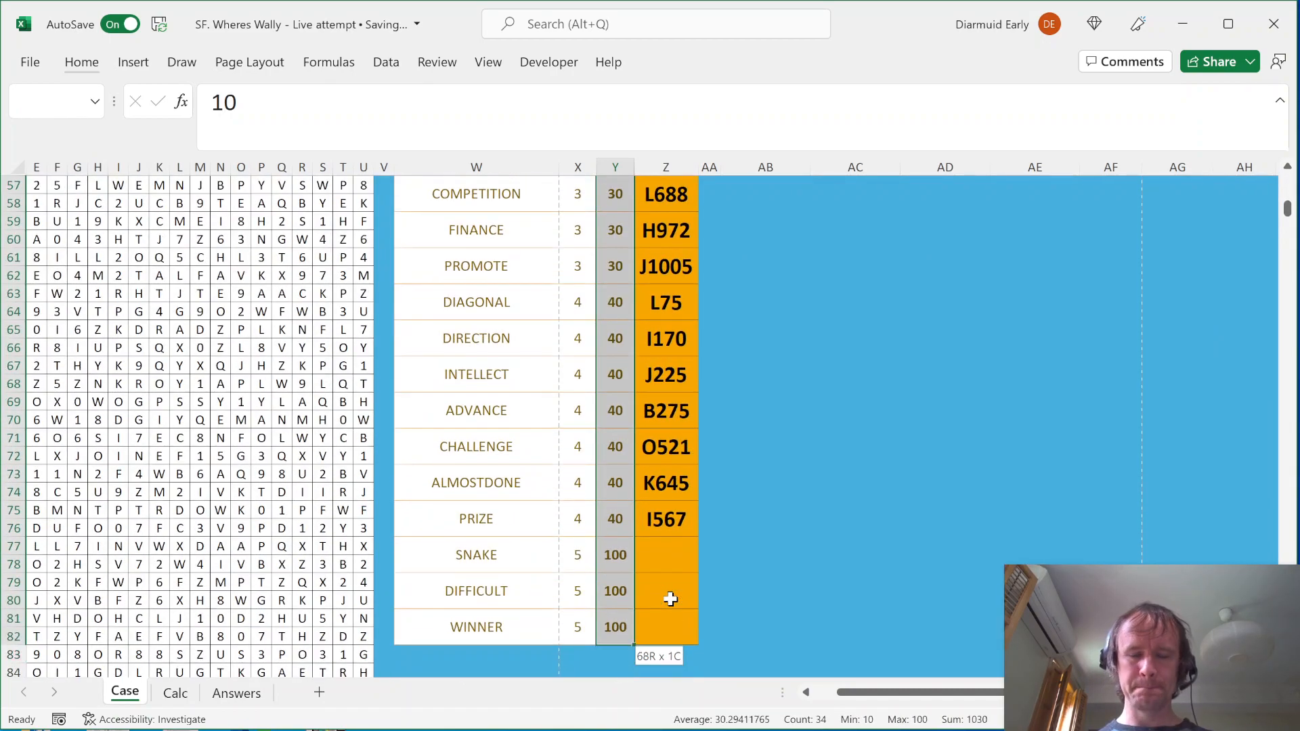
pyautogui.click(615, 555)
pyautogui.hotkey('ctrl', 'shift', 'Down')
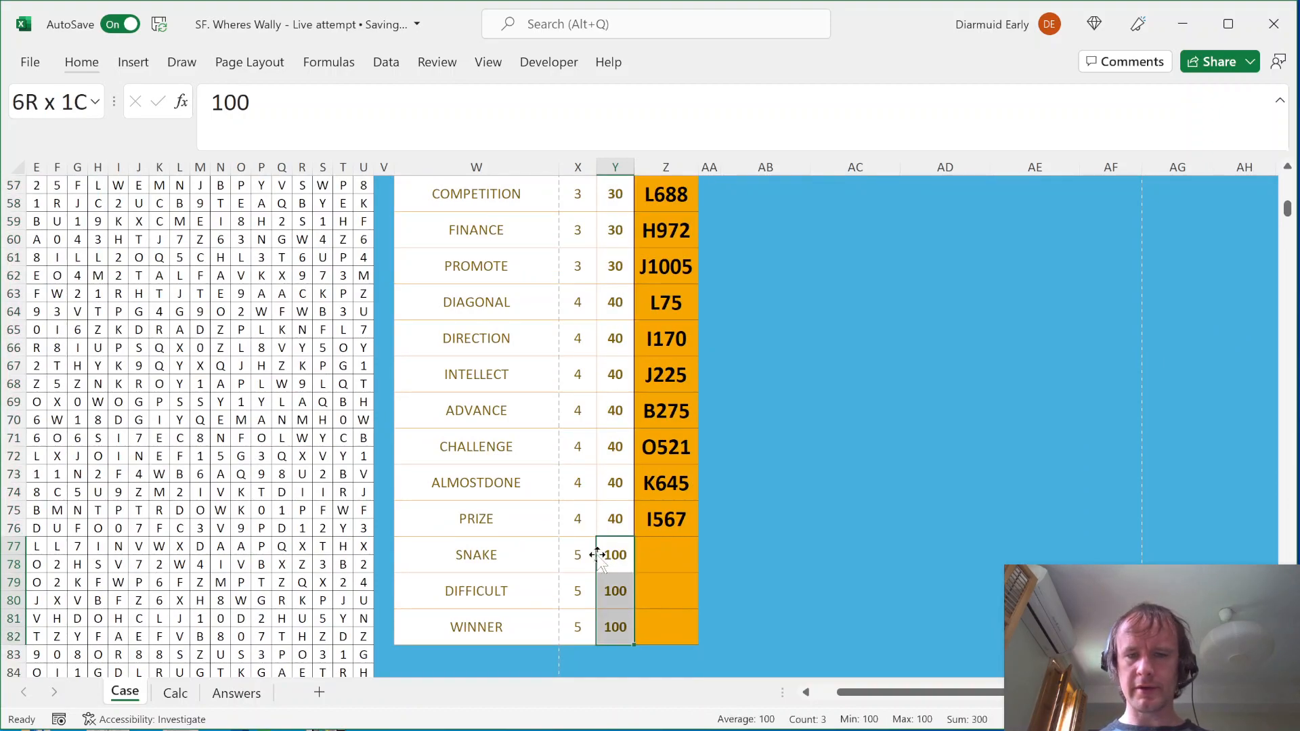
pyautogui.press('Right')
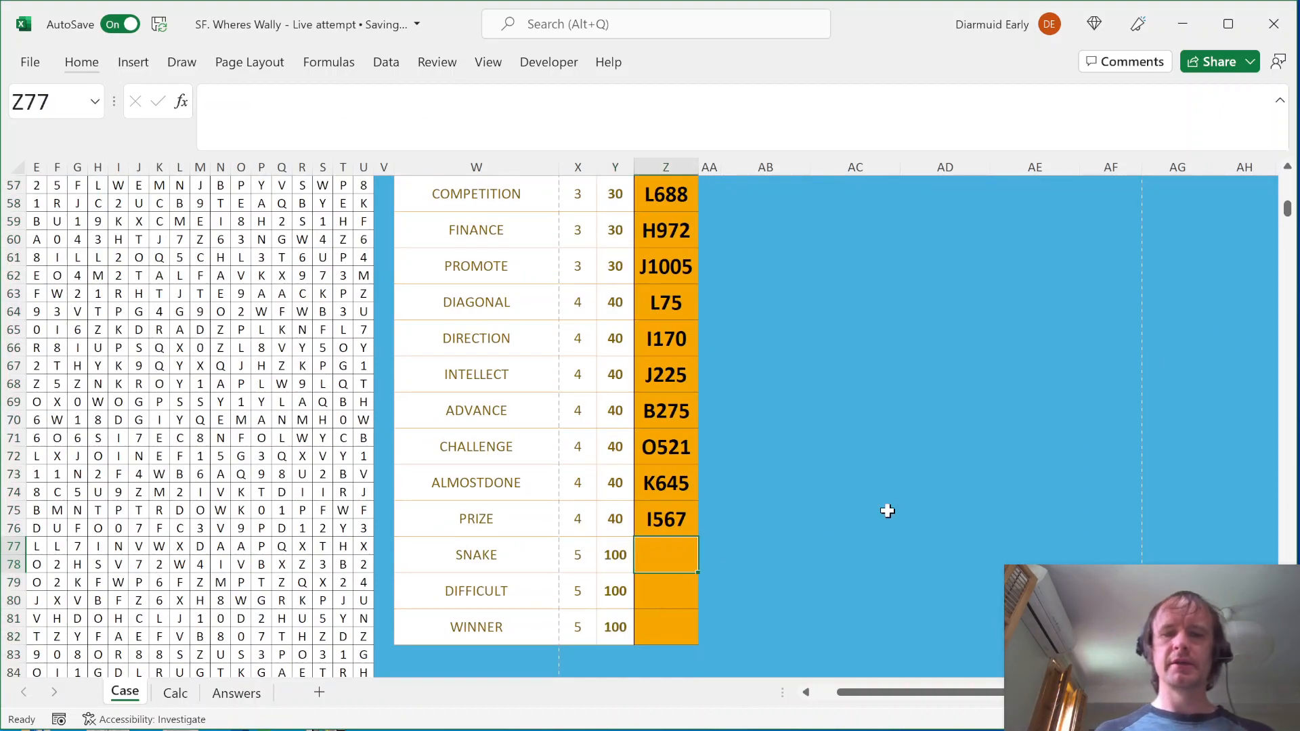
# Review the start of the maze, the Calc sheet's letter grid and the Level 5 words on the Case sheet
pyautogui.press('Up')
pyautogui.press('Up')
pyautogui.hotkey('ctrl', 'Left')
pyautogui.hotkey('ctrl', 'Left')
pyautogui.hotkey('ctrl', 'Left')
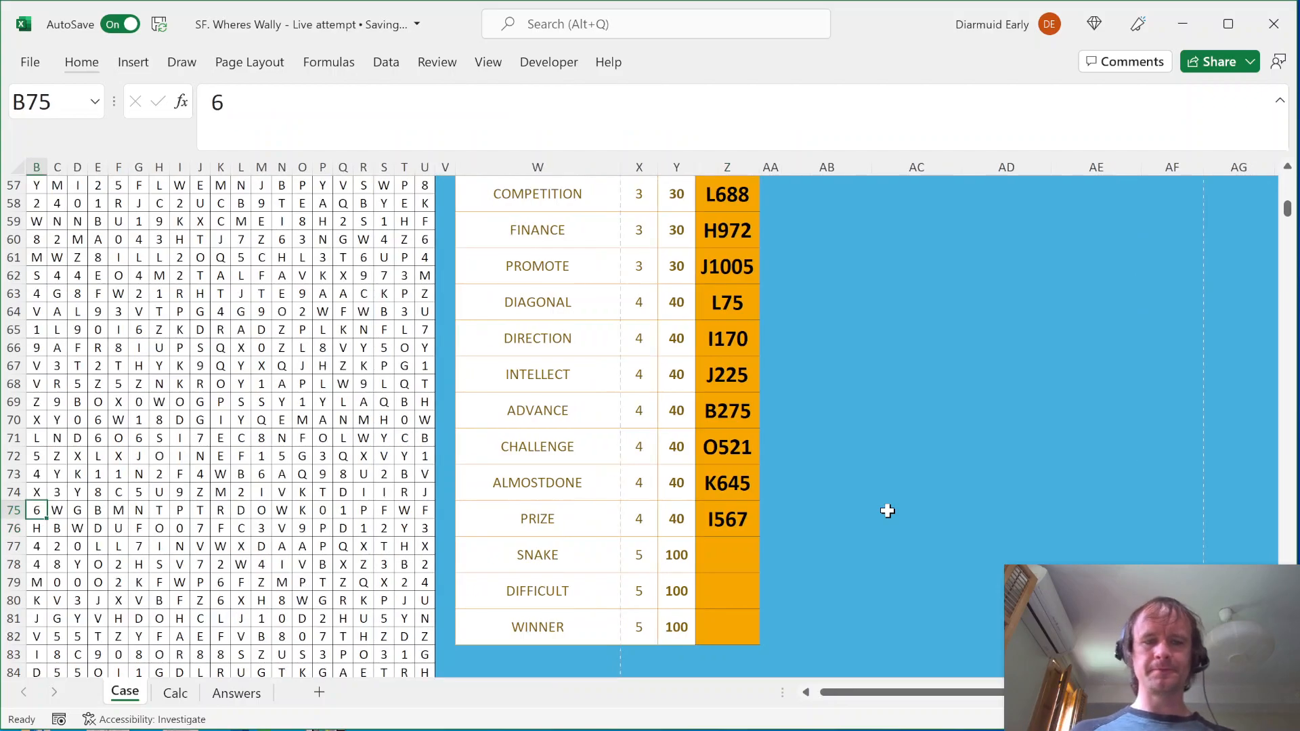
pyautogui.hotkey('ctrl', 'Up')
pyautogui.hotkey('ctrl', 'Up')
pyautogui.hotkey('ctrl', 'Up')
pyautogui.press('Left')
pyautogui.hotkey('ctrl', 'Up')
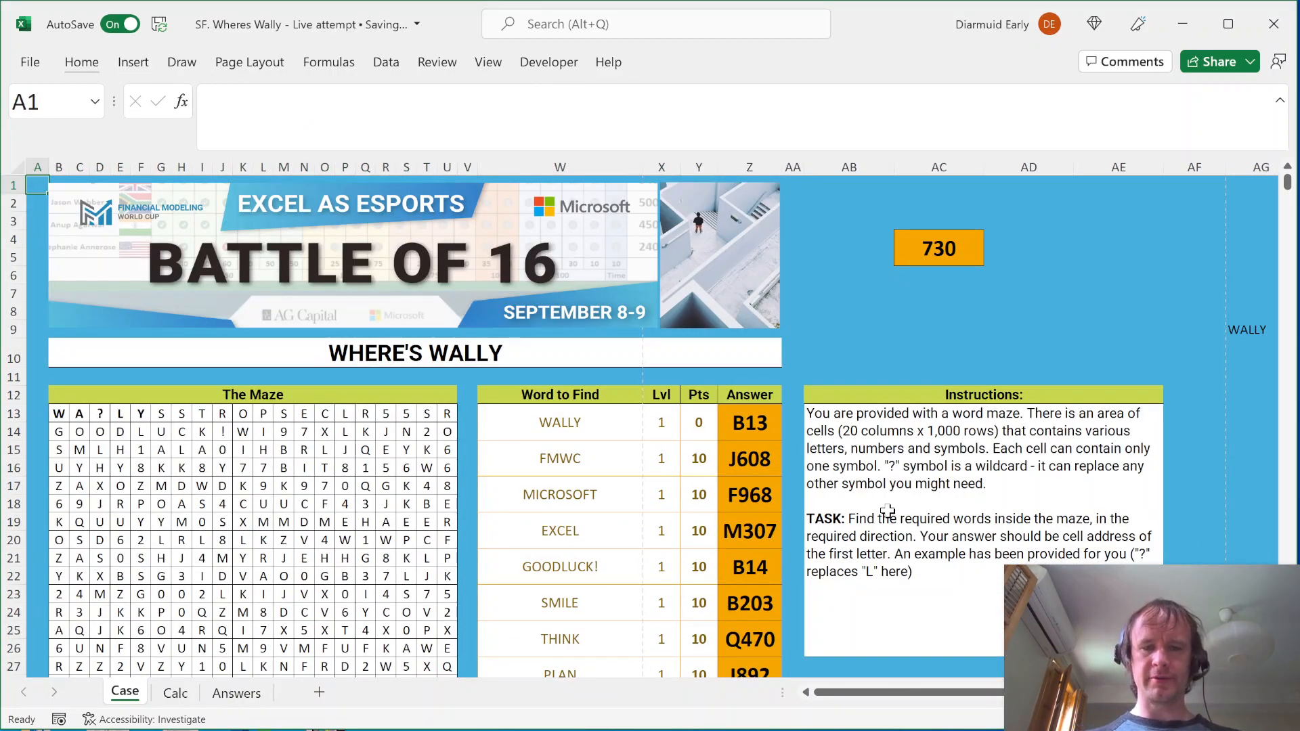
pyautogui.hotkey('ctrl', 'pagedown')
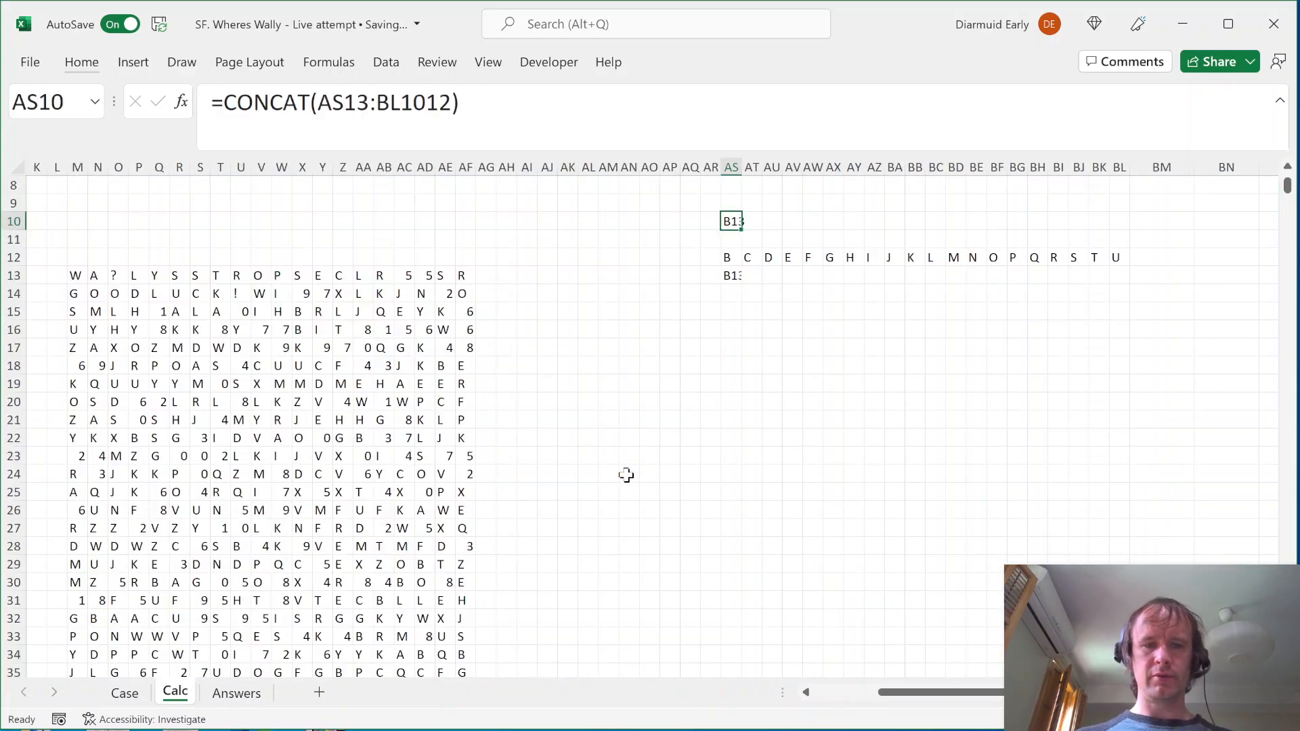
pyautogui.hotkey('ctrl', 'pageup')
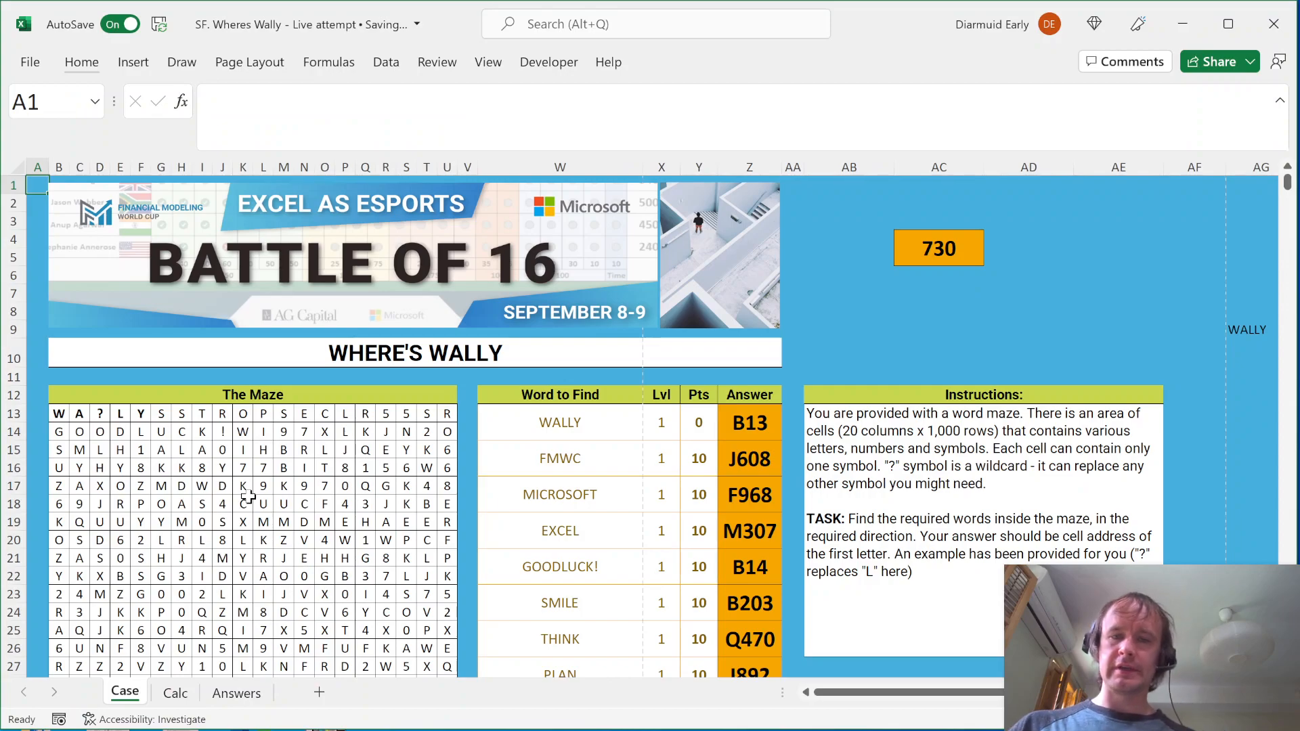
pyautogui.press('pagedown')
pyautogui.press('pagedown')
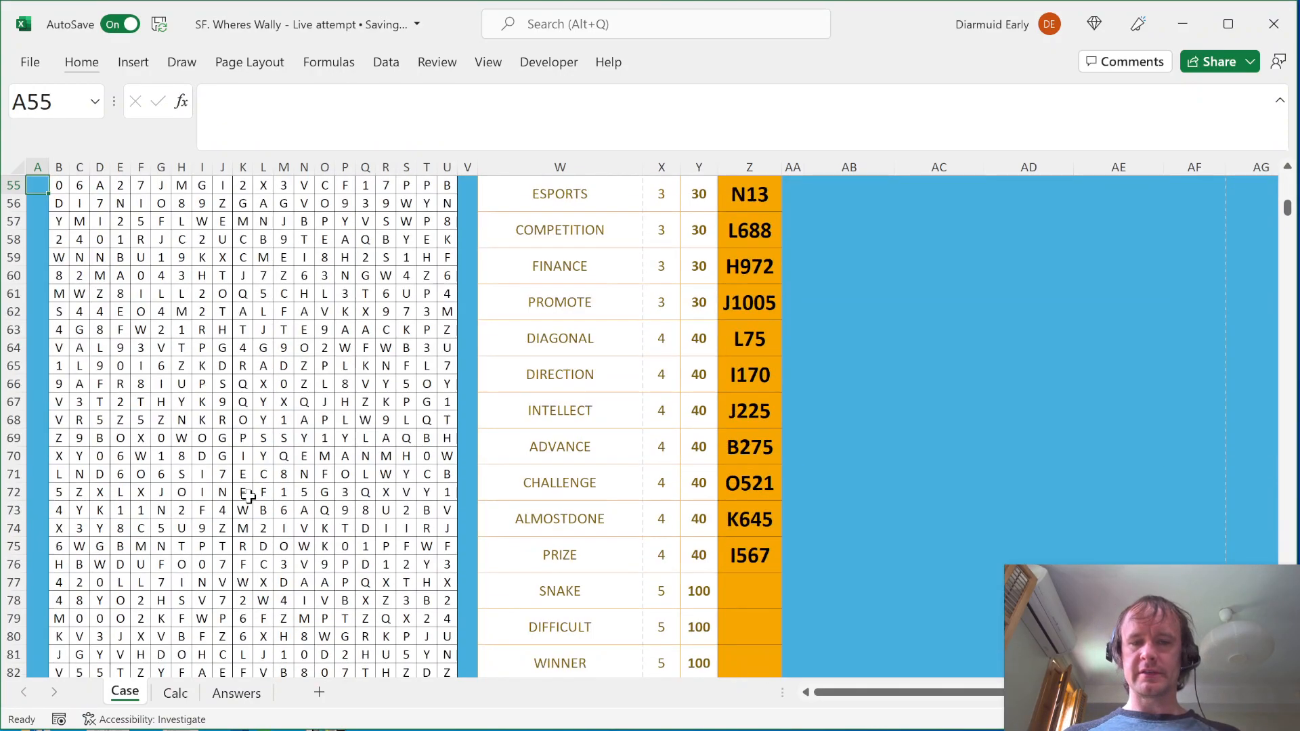
# Review the Level 5 words SNAKE, DIFFICULT and WINNER with their levels and points in columns W to Y
pyautogui.press('pageup')
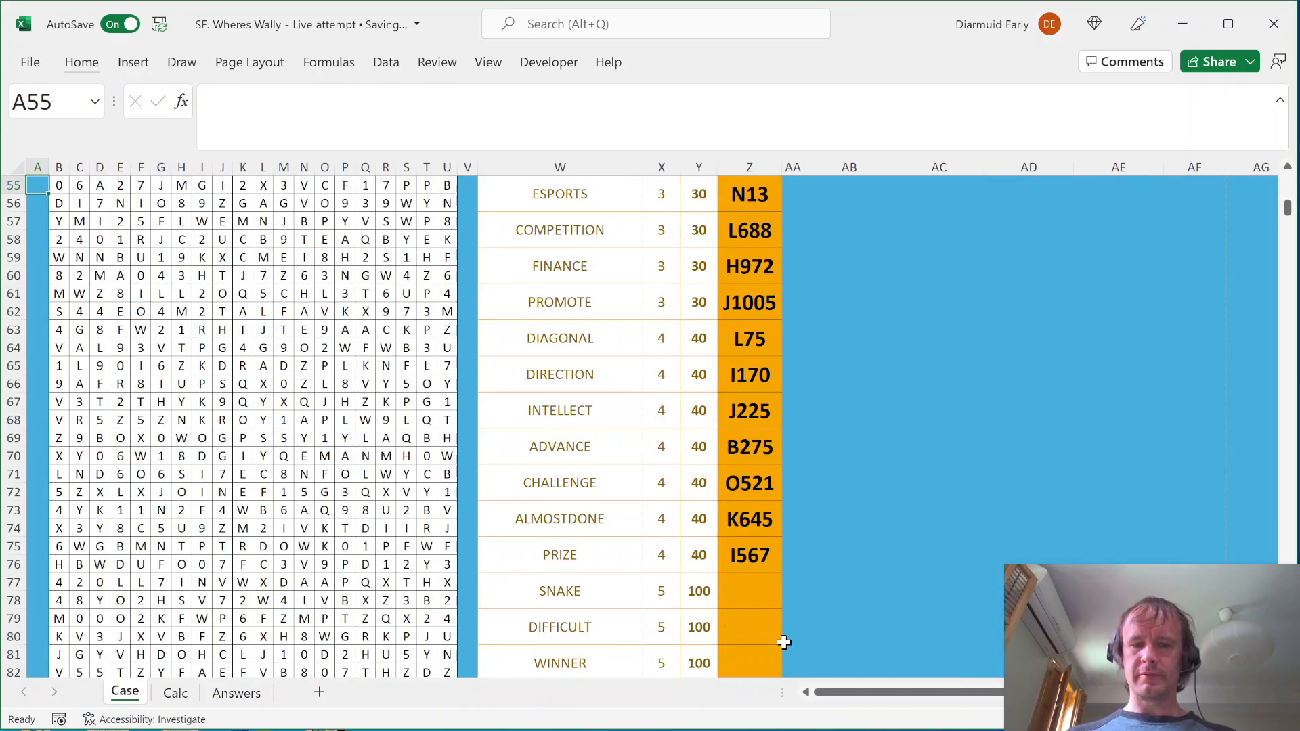
pyautogui.moveTo(691, 591)
pyautogui.mouseDown()
pyautogui.moveTo(691, 643)
pyautogui.moveTo(691, 594)
pyautogui.mouseUp()
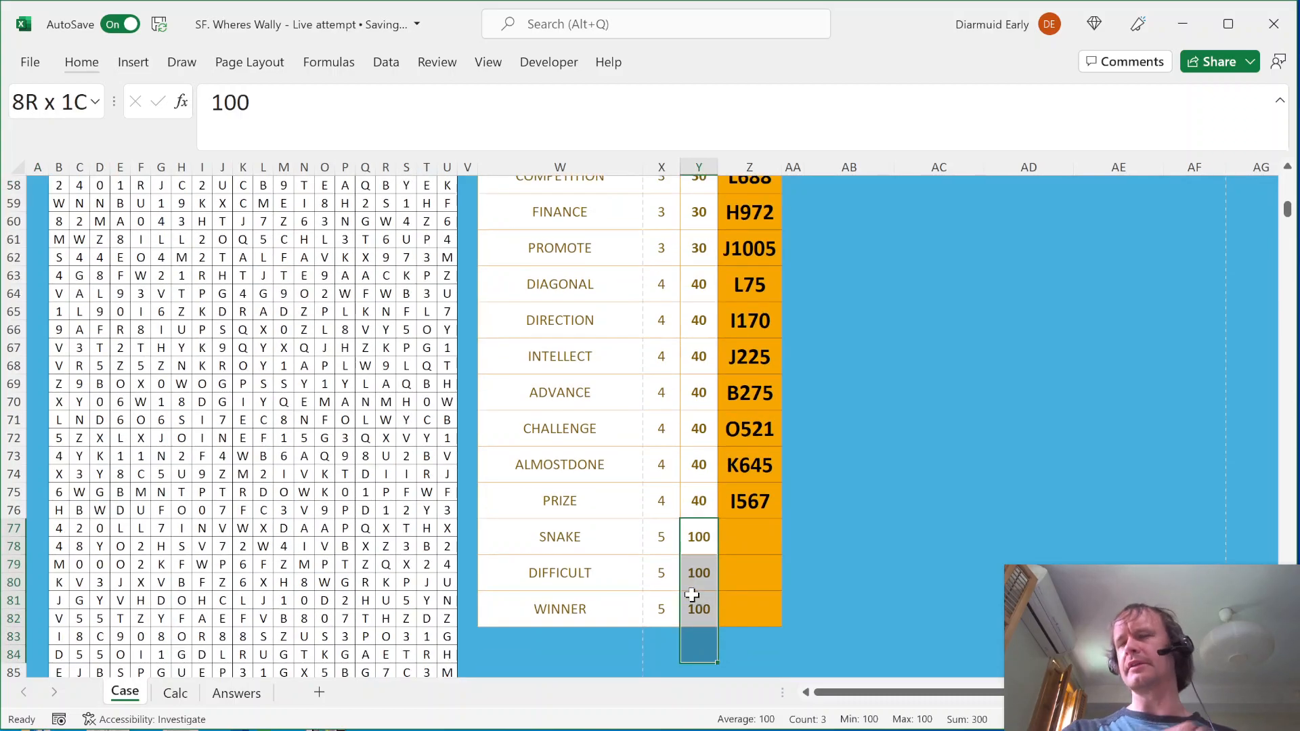
pyautogui.press('Left')
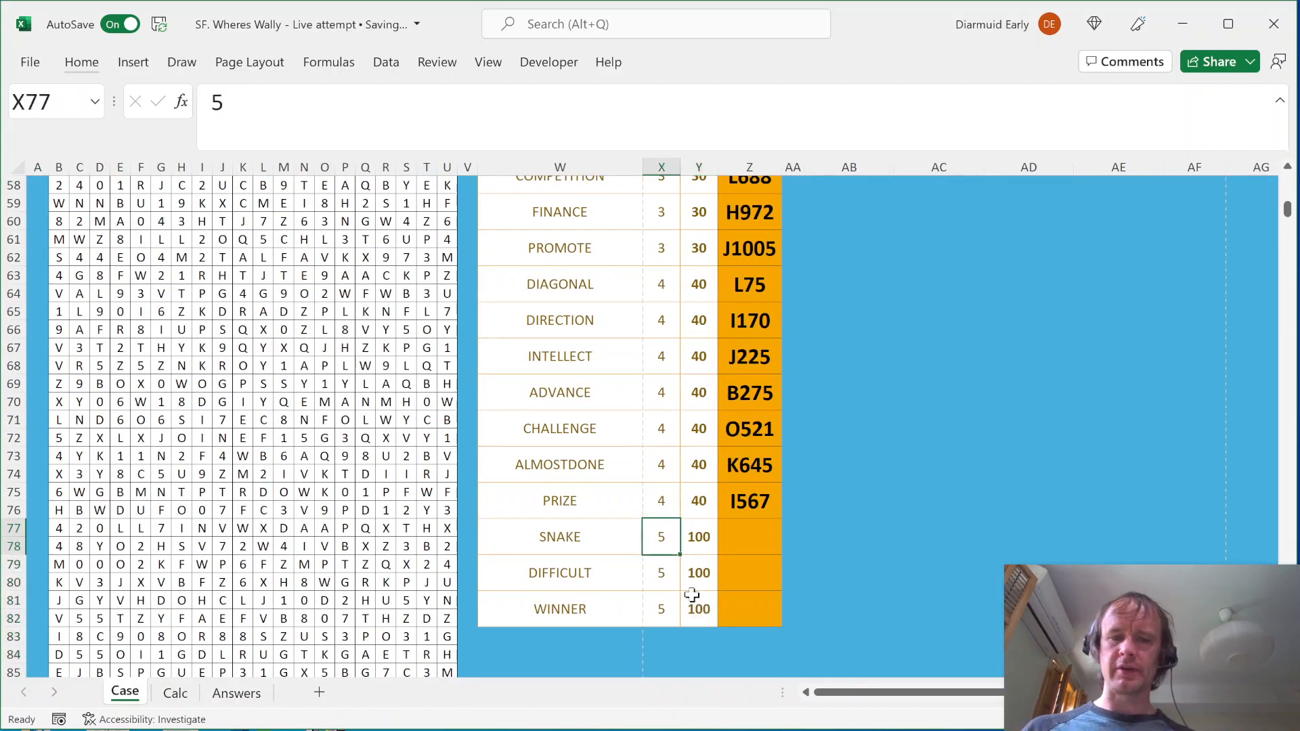
pyautogui.press('Left')
pyautogui.hotkey('shift', 'Down')
pyautogui.hotkey('shift', 'Right')
pyautogui.hotkey('shift', 'Down')
pyautogui.hotkey('shift', 'Right')
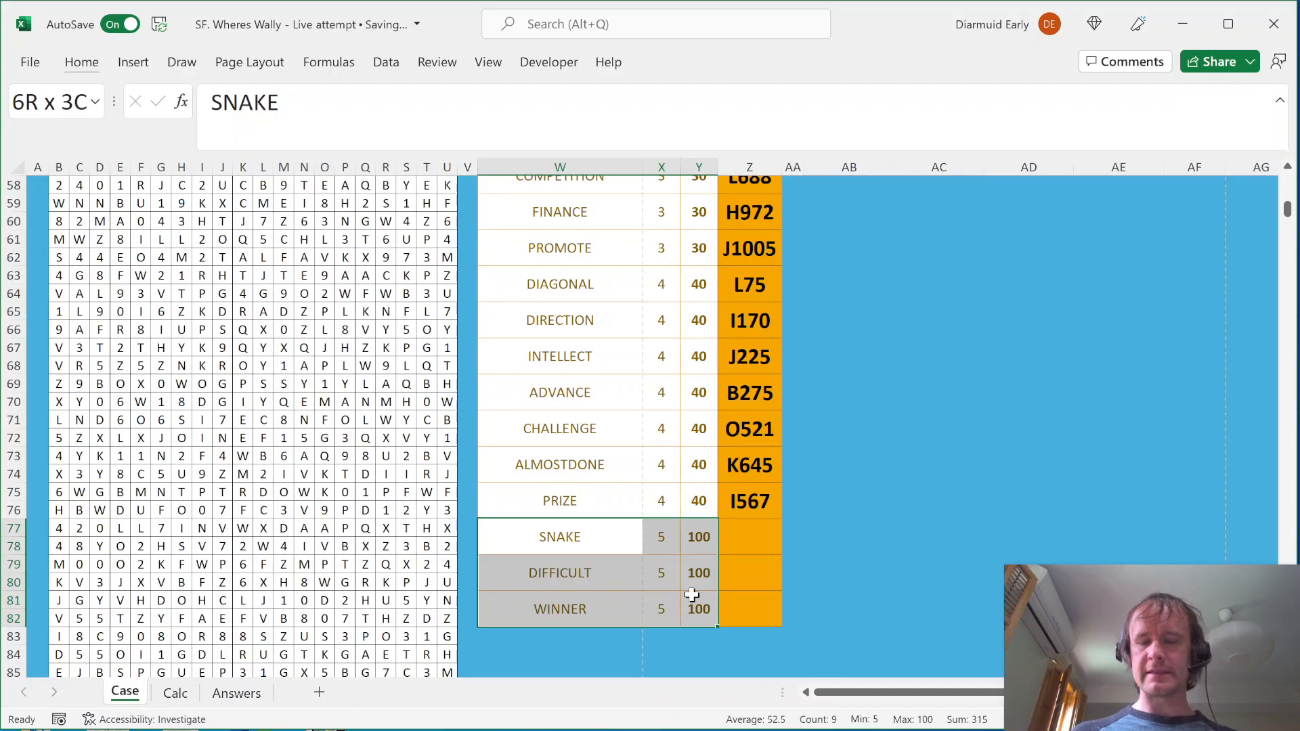
# Examine the first row of the maze, including the wildcard symbol in D13 of the WALLY example
pyautogui.press('Left')
pyautogui.press('Left')
pyautogui.hotkey('ctrl', 'Up')
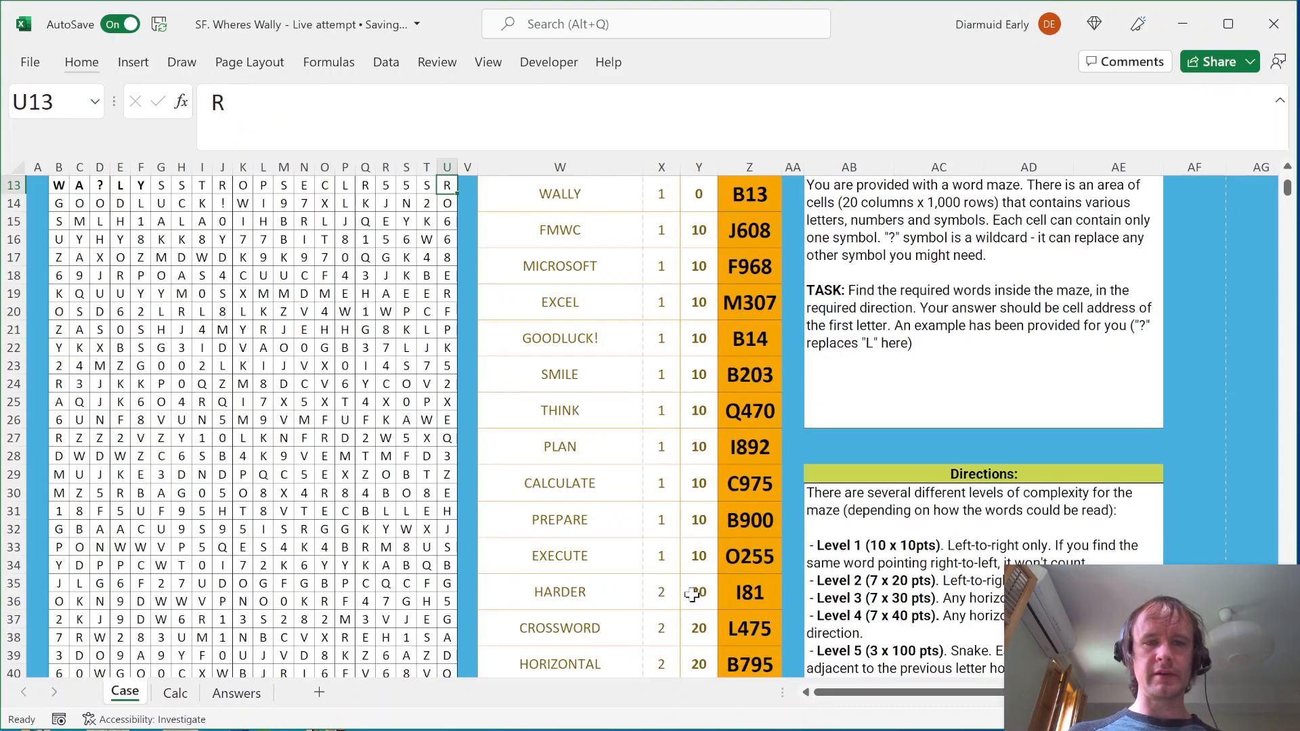
pyautogui.press('Up')
pyautogui.press('Down')
pyautogui.press('Left')
pyautogui.press('Left')
pyautogui.hotkey('ctrl', 'Left')
pyautogui.press('Right')
pyautogui.press('Right')
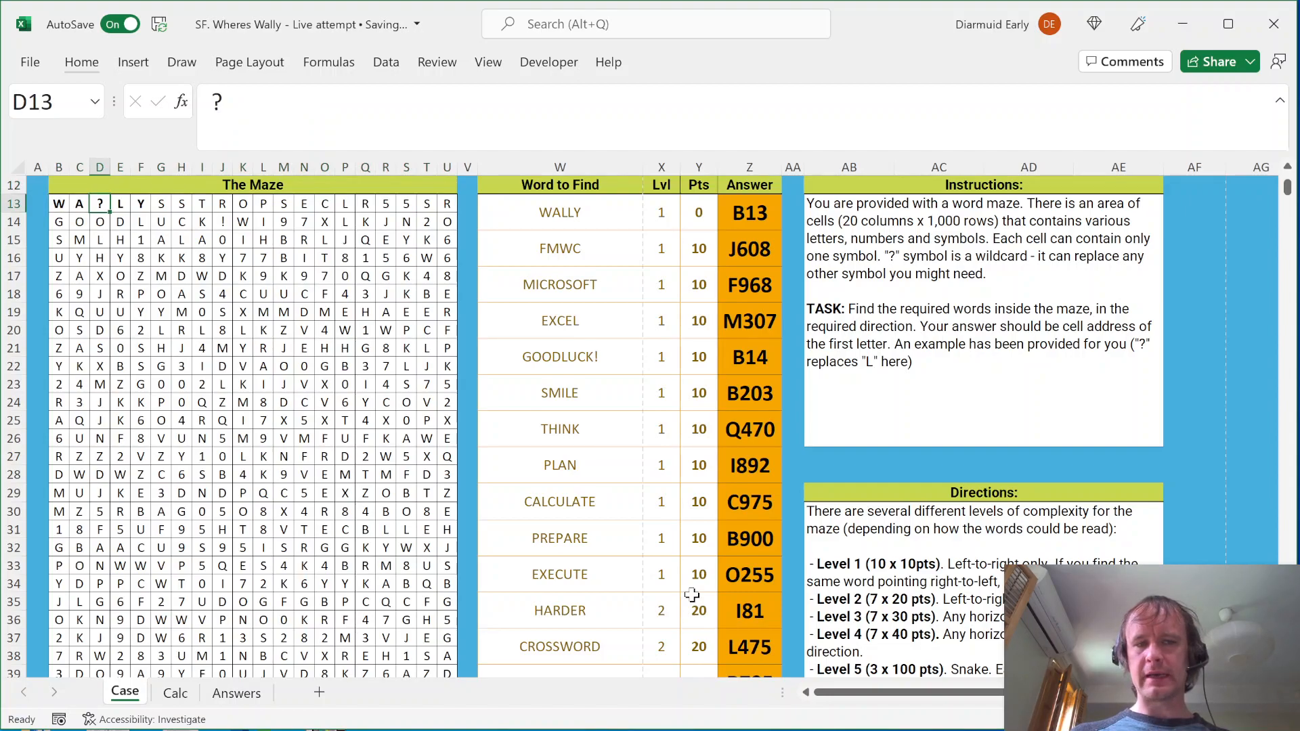
# Inspect the word-matching formula in AS13 on the Calc sheet and return to the Case sheet
pyautogui.hotkey('ctrl', 'pagedown')
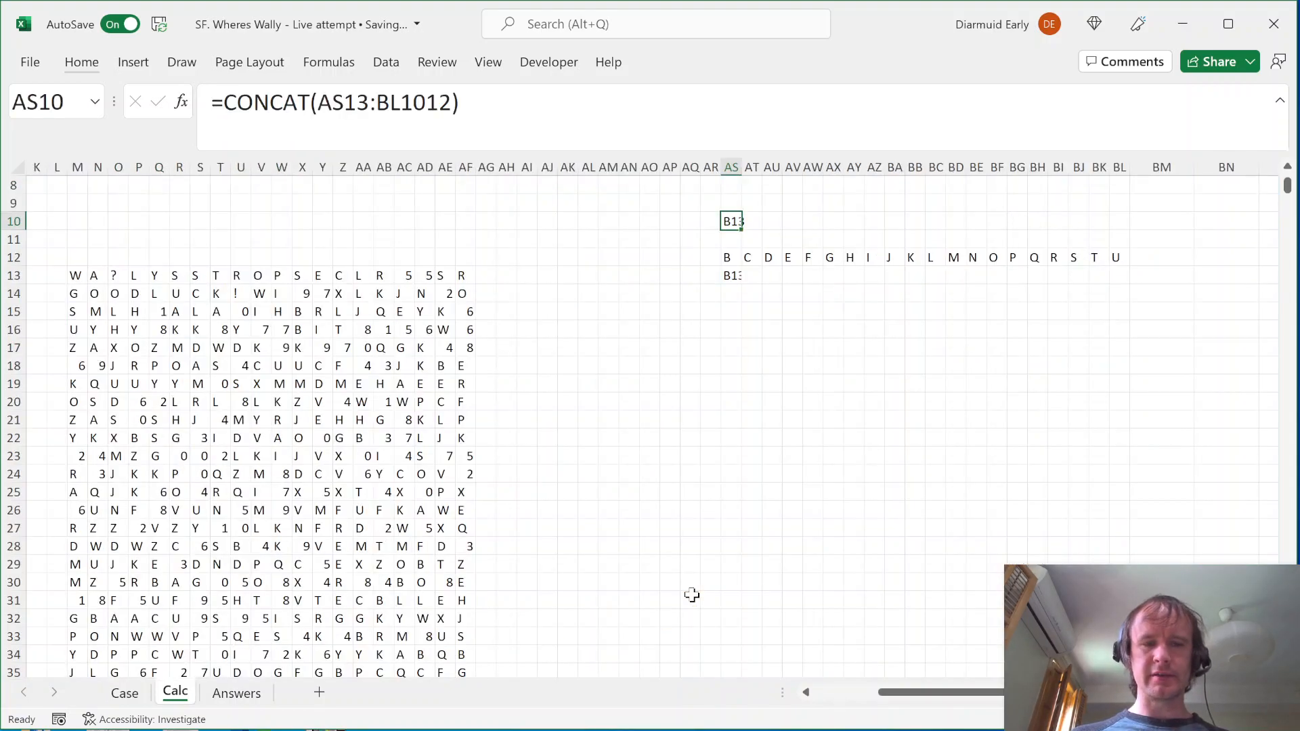
pyautogui.press('Down')
pyautogui.press('Down')
pyautogui.press('Down')
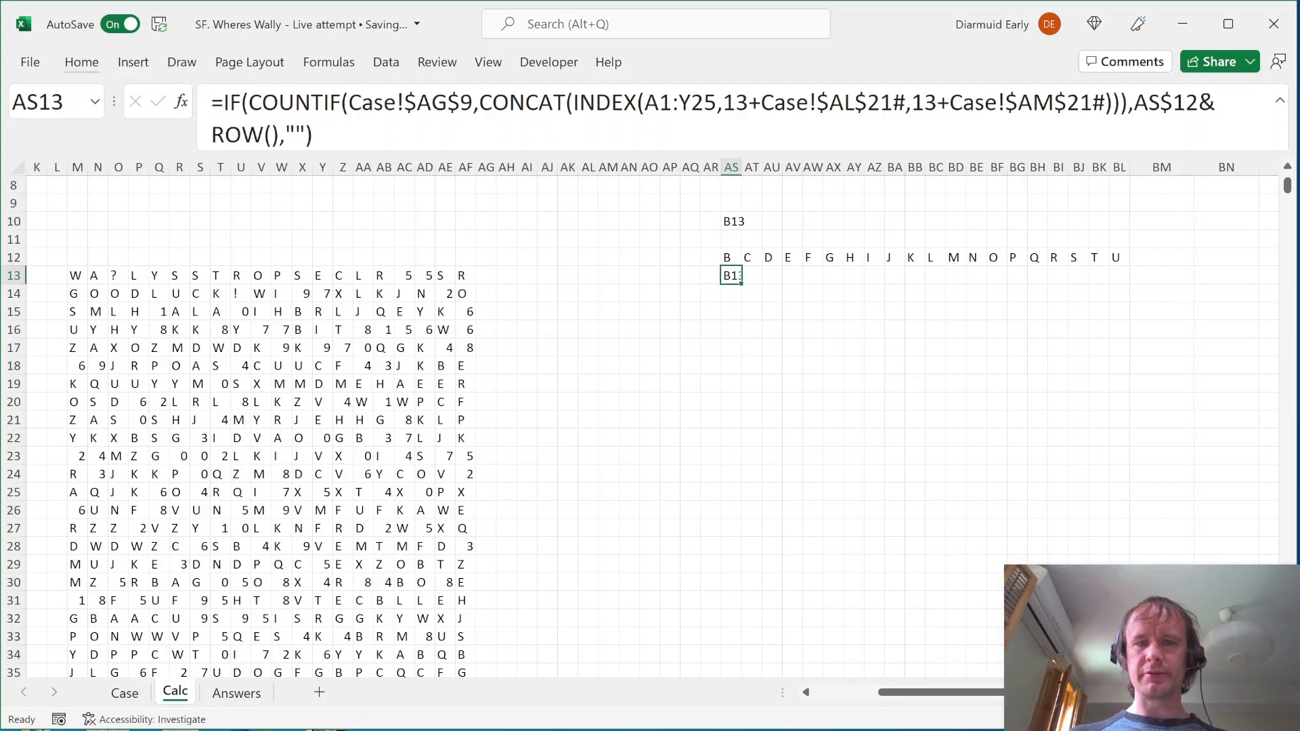
pyautogui.hotkey('ctrl', 'pageup')
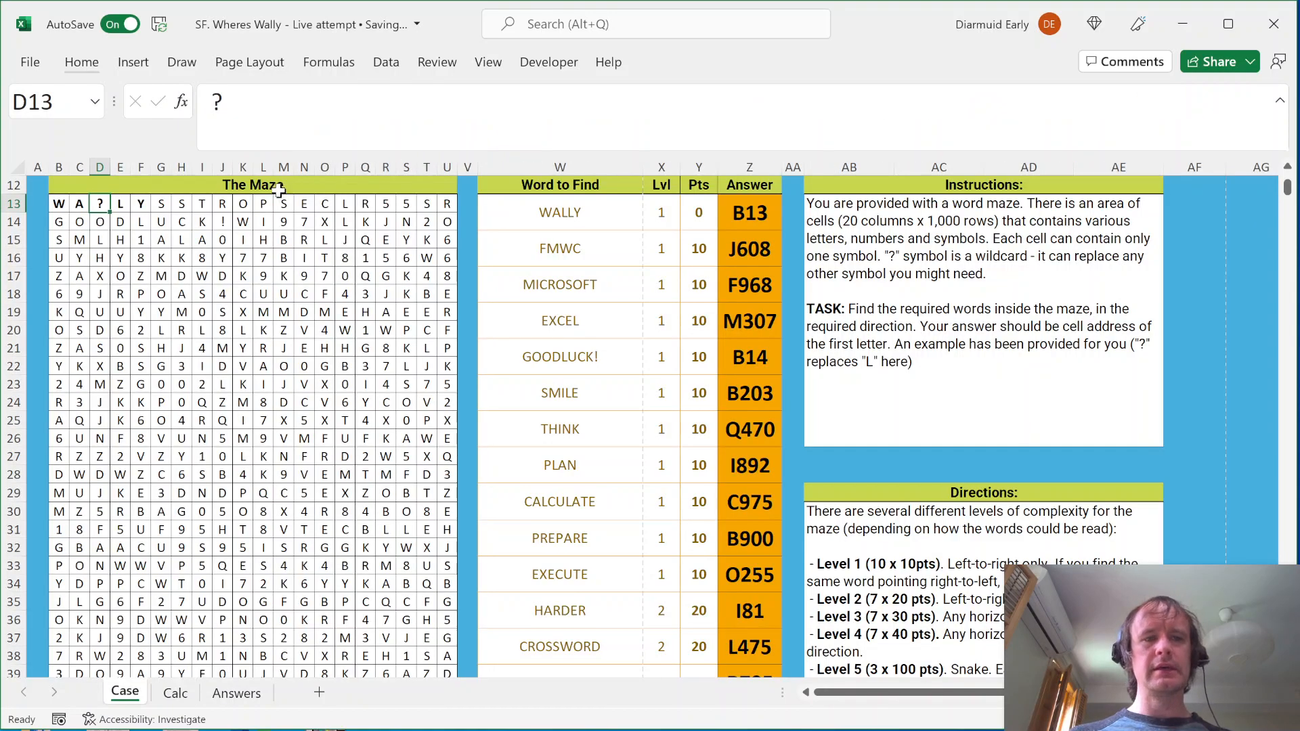
# Check the full extent of the maze grid from B13 down to U1012, then return to the sheet's top
pyautogui.press('Left')
pyautogui.press('Left')
pyautogui.hotkey('ctrl', 'shift', 'Right')
pyautogui.hotkey('ctrl', 'shift', 'Down')
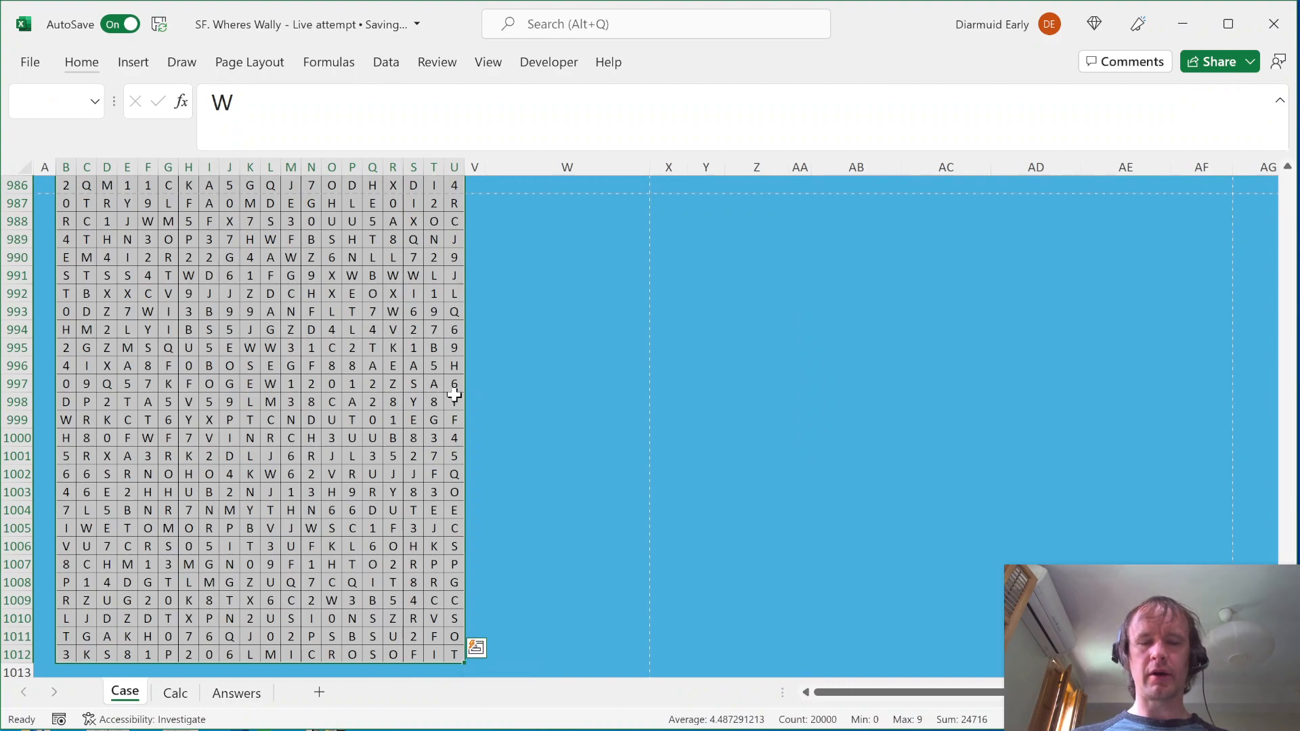
pyautogui.hotkey('shift', 'BackSpace')
pyautogui.press('Up')
pyautogui.press('Left')
pyautogui.press('Down')
pyautogui.press('Up')
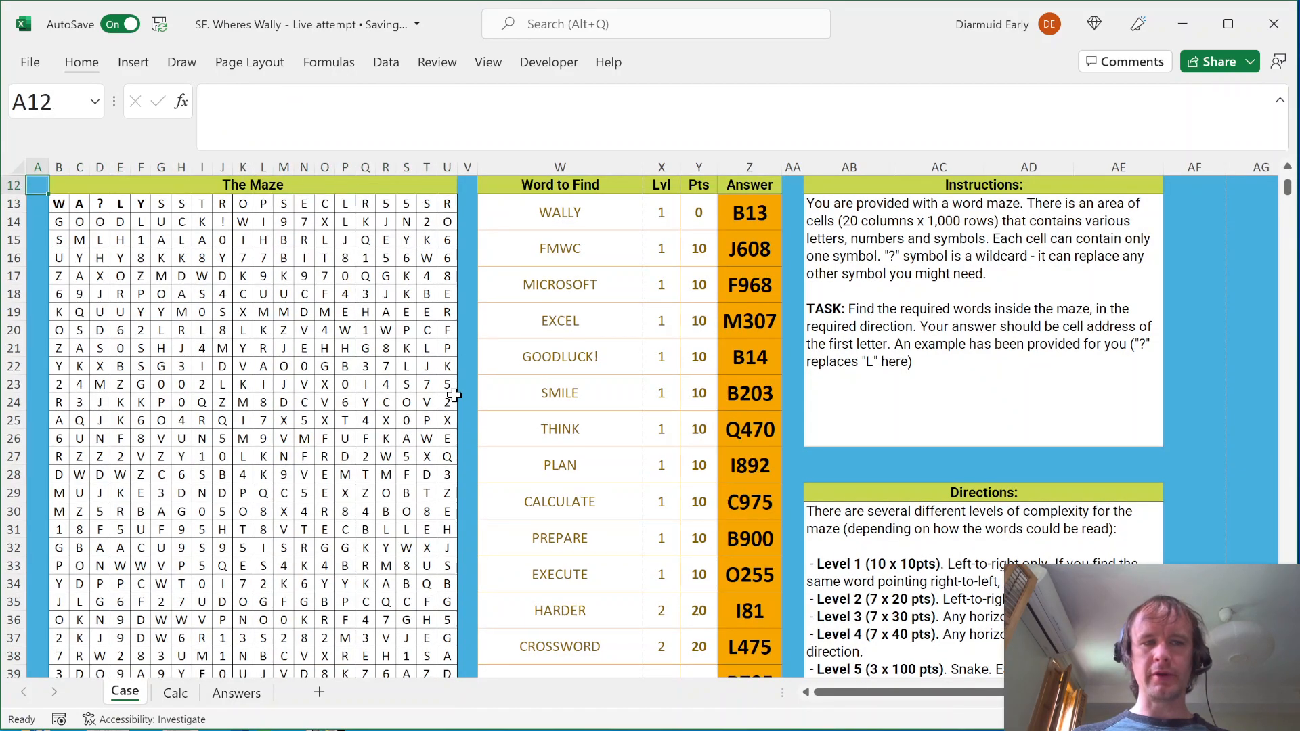
pyautogui.hotkey('ctrl', 'Up')
# Select the whole maze from B13 to U1012 and try to find its wildcard cells by searching for "?"
pyautogui.click(59, 414)
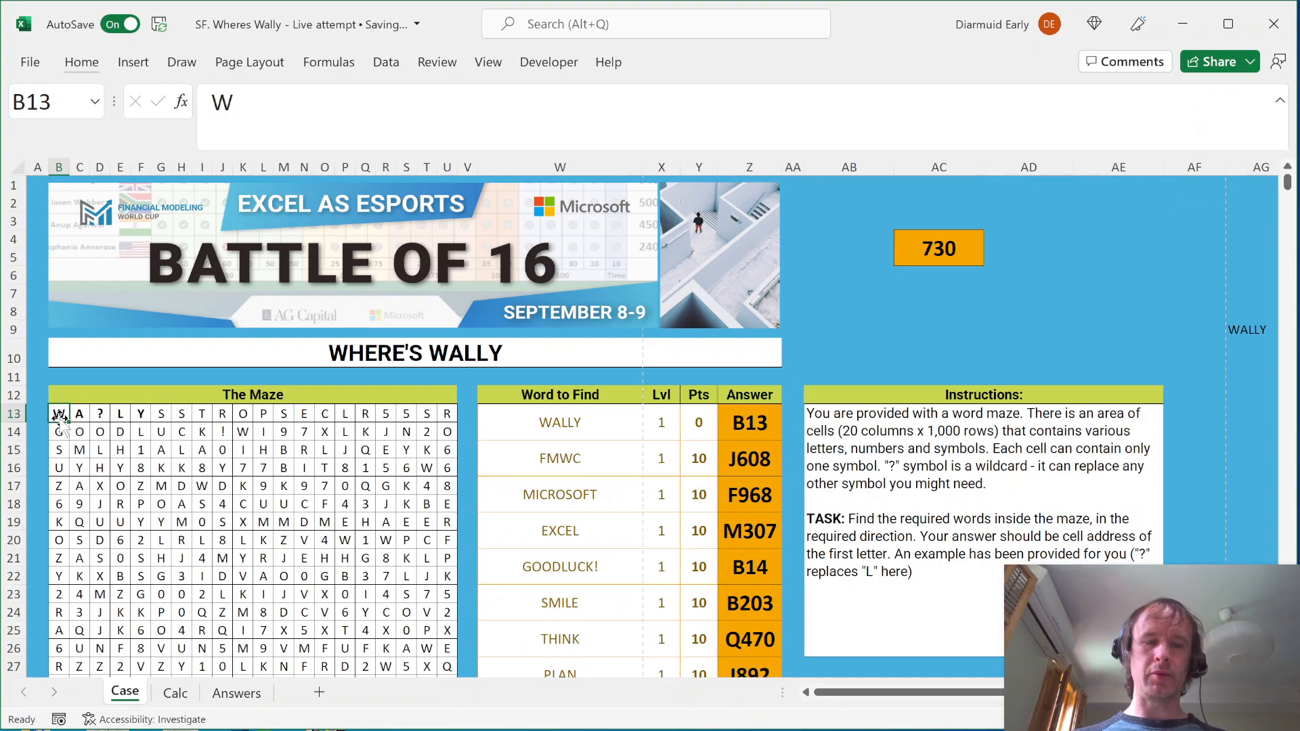
pyautogui.hotkey('ctrl', 'shift', 'Right')
pyautogui.hotkey('ctrl', 'shift', 'Down')
pyautogui.hotkey('ctrl', 'f')
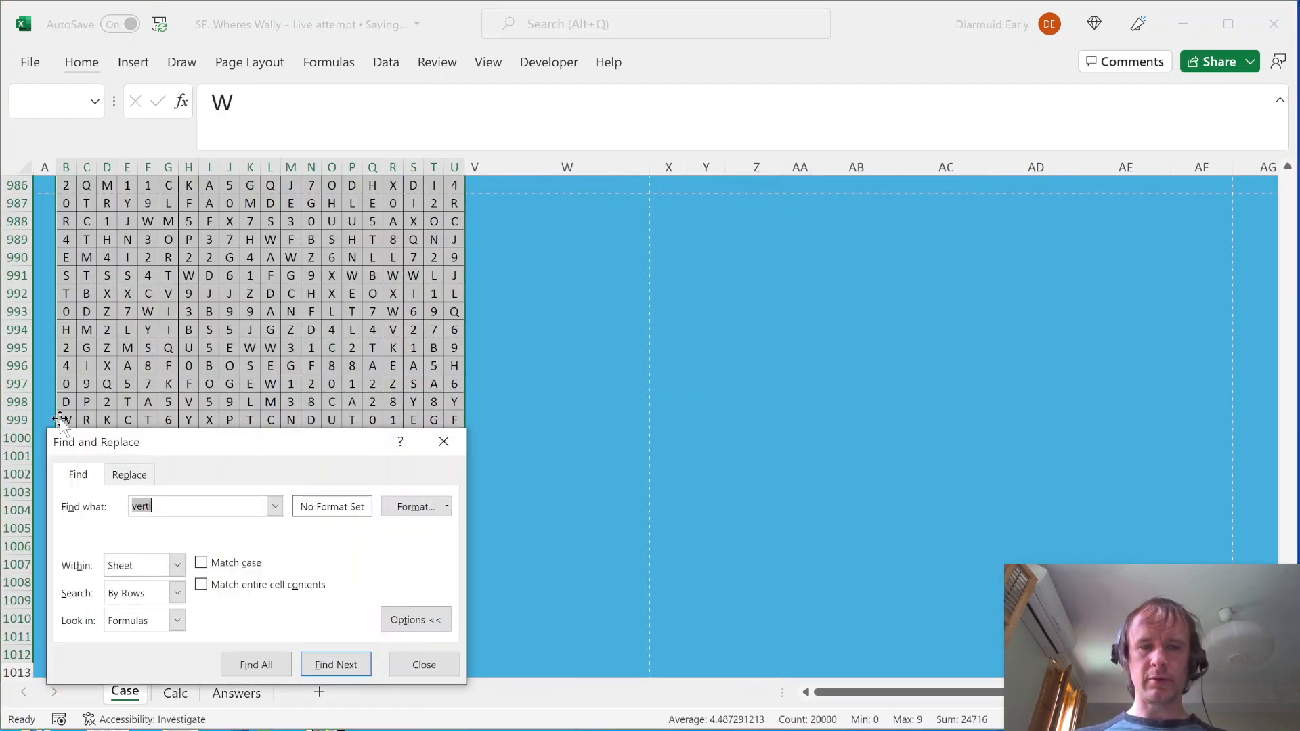
pyautogui.write('?')
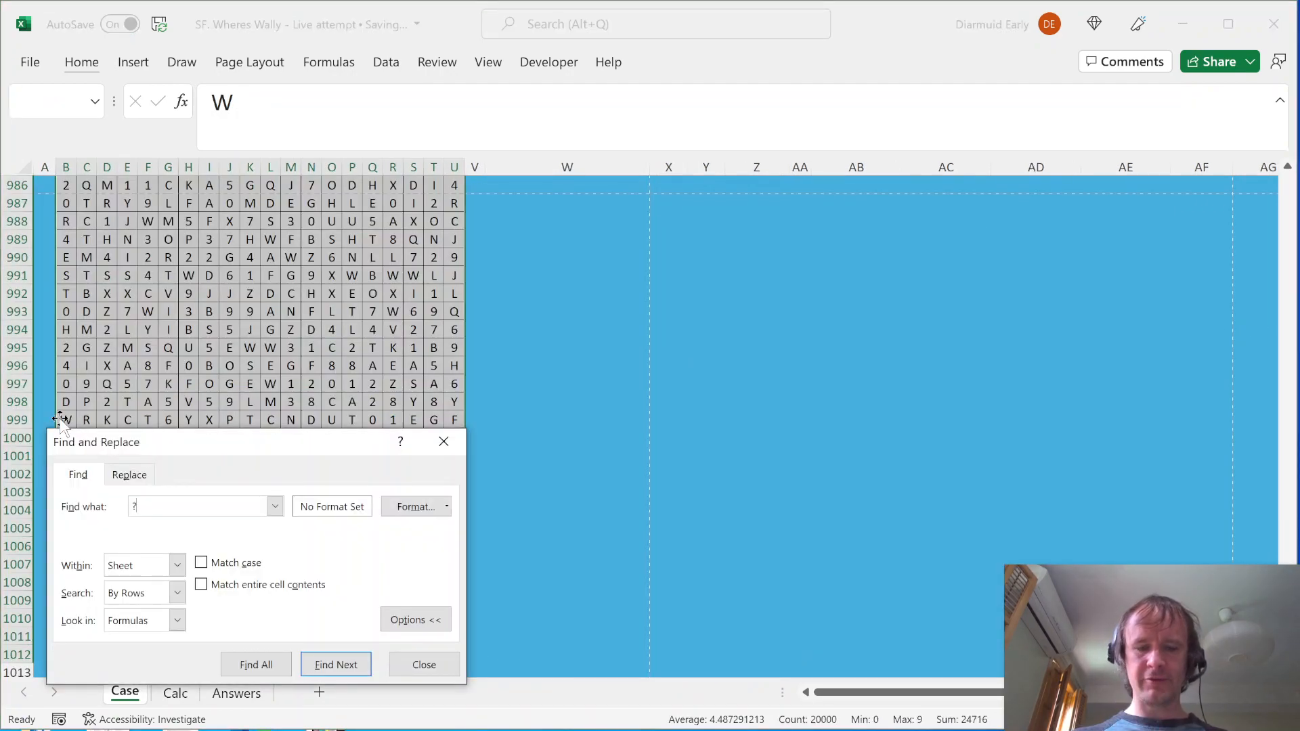
pyautogui.hotkey('alt', 't')
pyautogui.moveTo(211, 411); pyautogui.dragTo(635, 409)
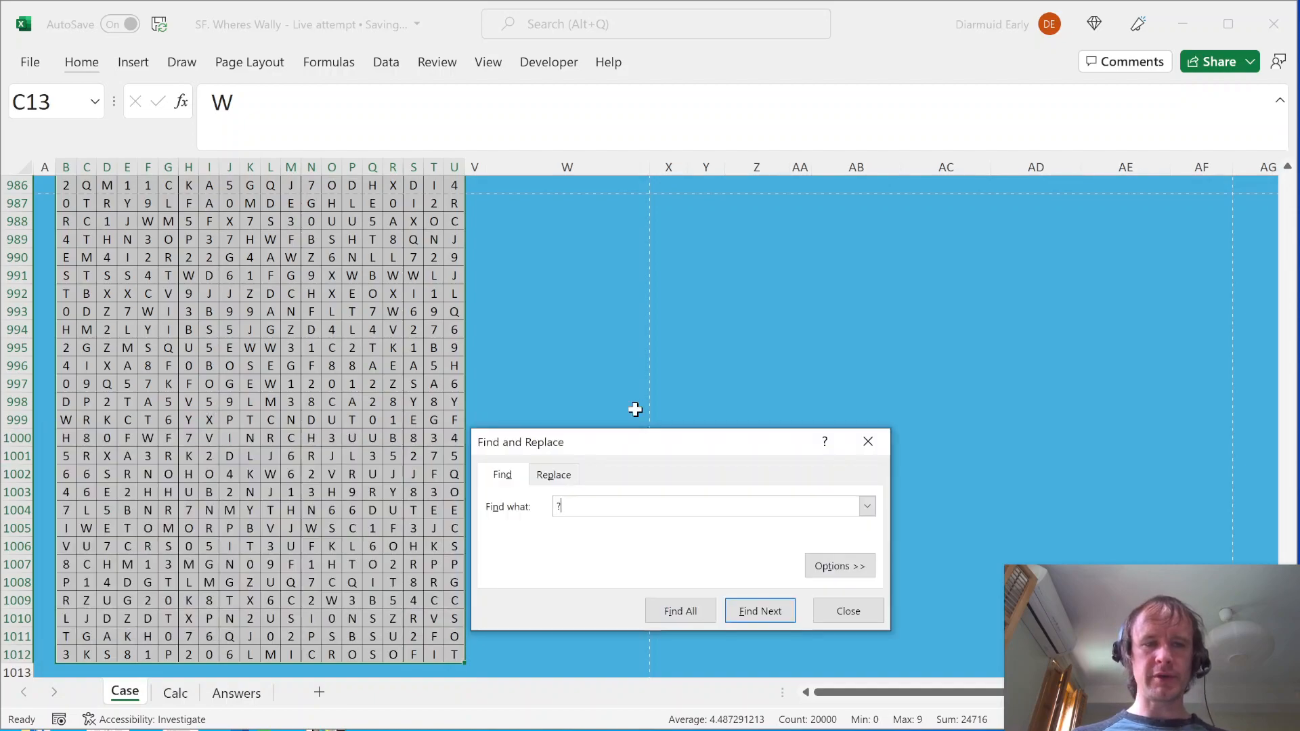
pyautogui.press('Return')
pyautogui.press('Return')
pyautogui.press('Return')
pyautogui.press('Return')
pyautogui.press('Return')
pyautogui.press('Return')
pyautogui.press('Return')
pyautogui.press('Return')
pyautogui.press('Return')
pyautogui.press('Return')
pyautogui.press('Return')
pyautogui.press('Return')
pyautogui.press('Return')
pyautogui.press('Return')
pyautogui.press('Return')
pyautogui.press('Return')
pyautogui.press('Return')
pyautogui.press('Return')
pyautogui.press('Return')
pyautogui.press('Return')
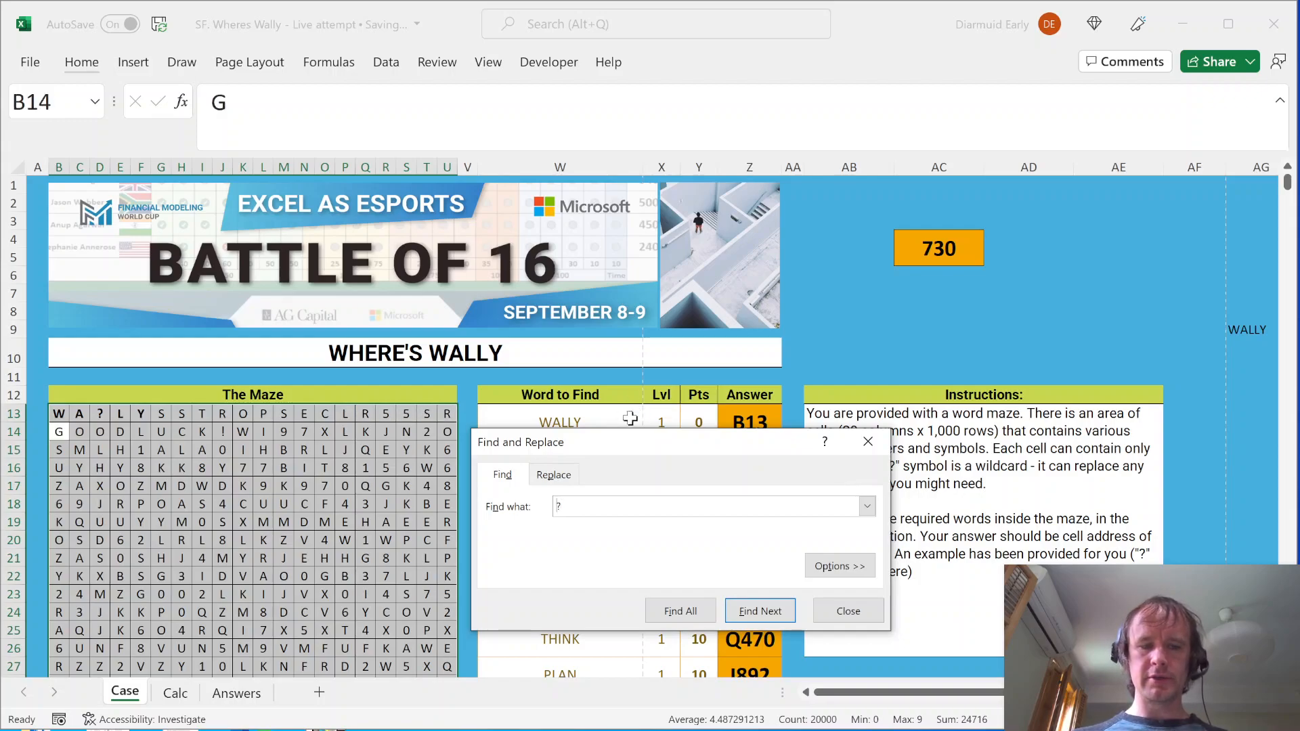
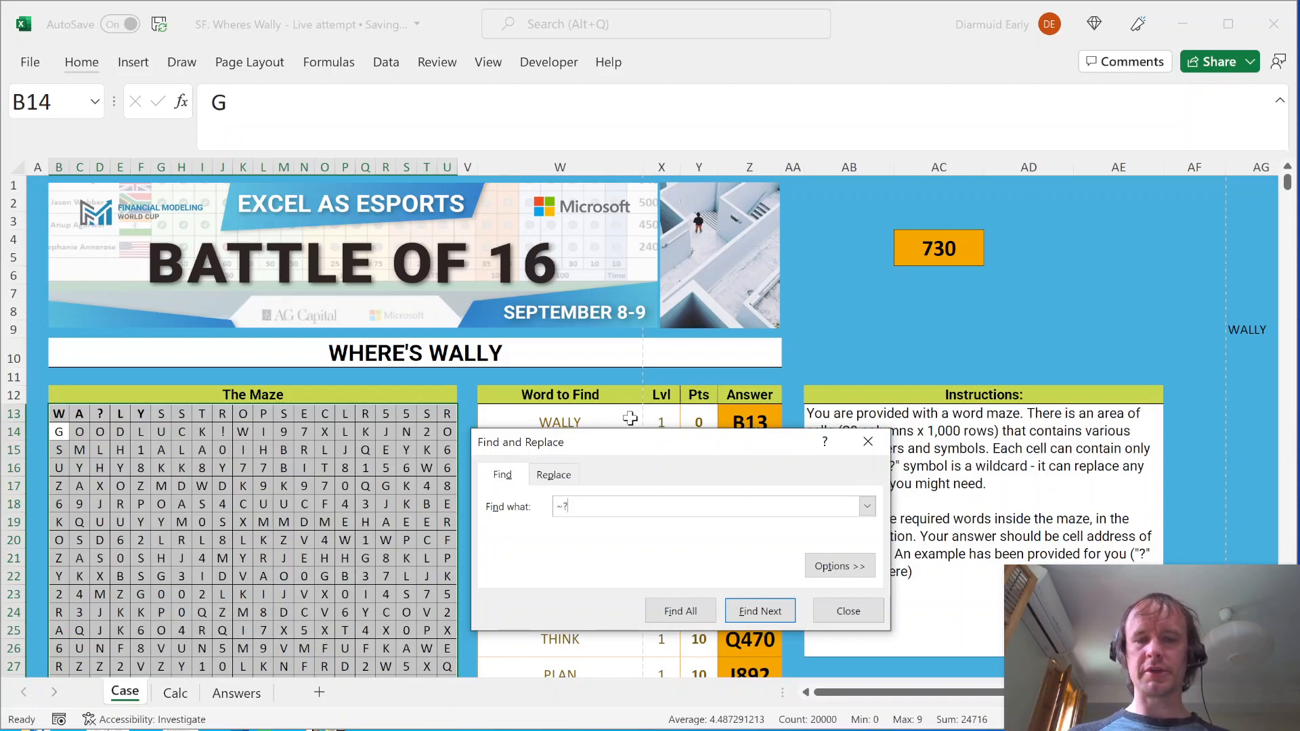
# Search the selected maze for literal question marks with "~?", cycle through the matches and close the search
pyautogui.press('Return')
pyautogui.press('Return')
pyautogui.press('Return')
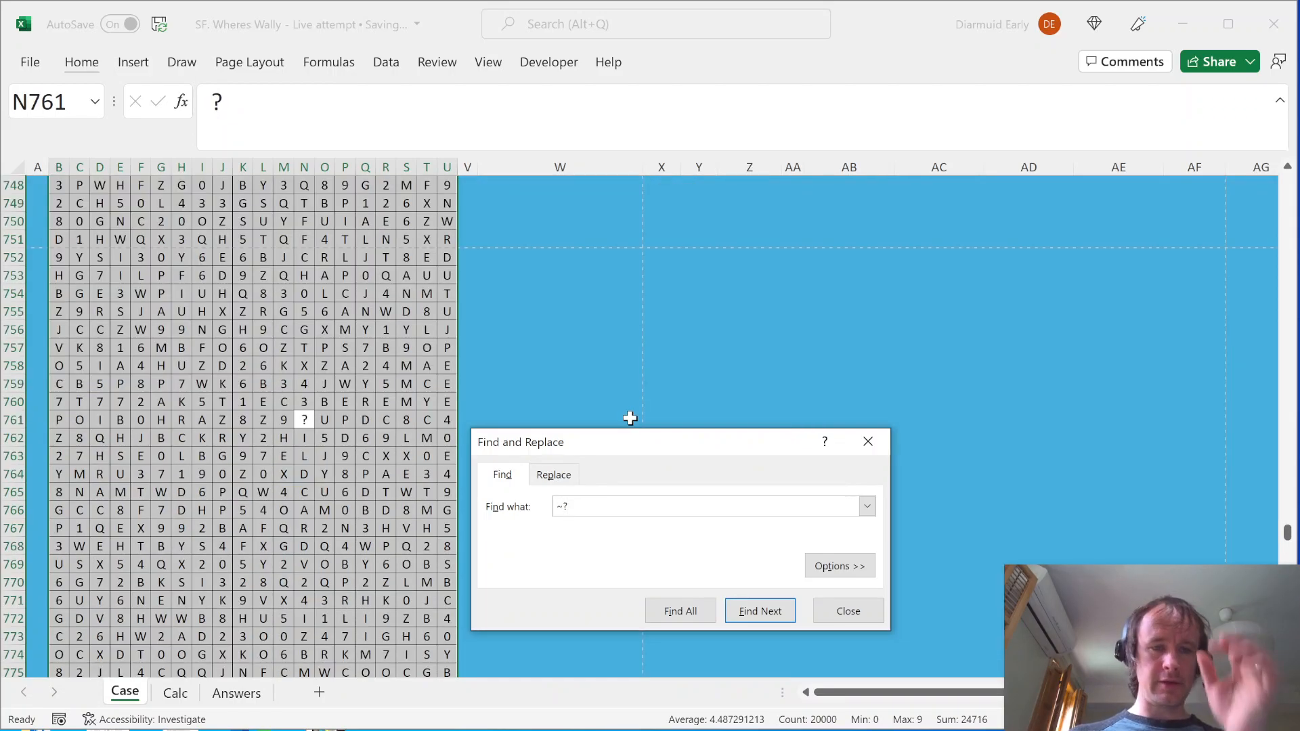
pyautogui.press('Return')
pyautogui.press('Return')
pyautogui.press('Return')
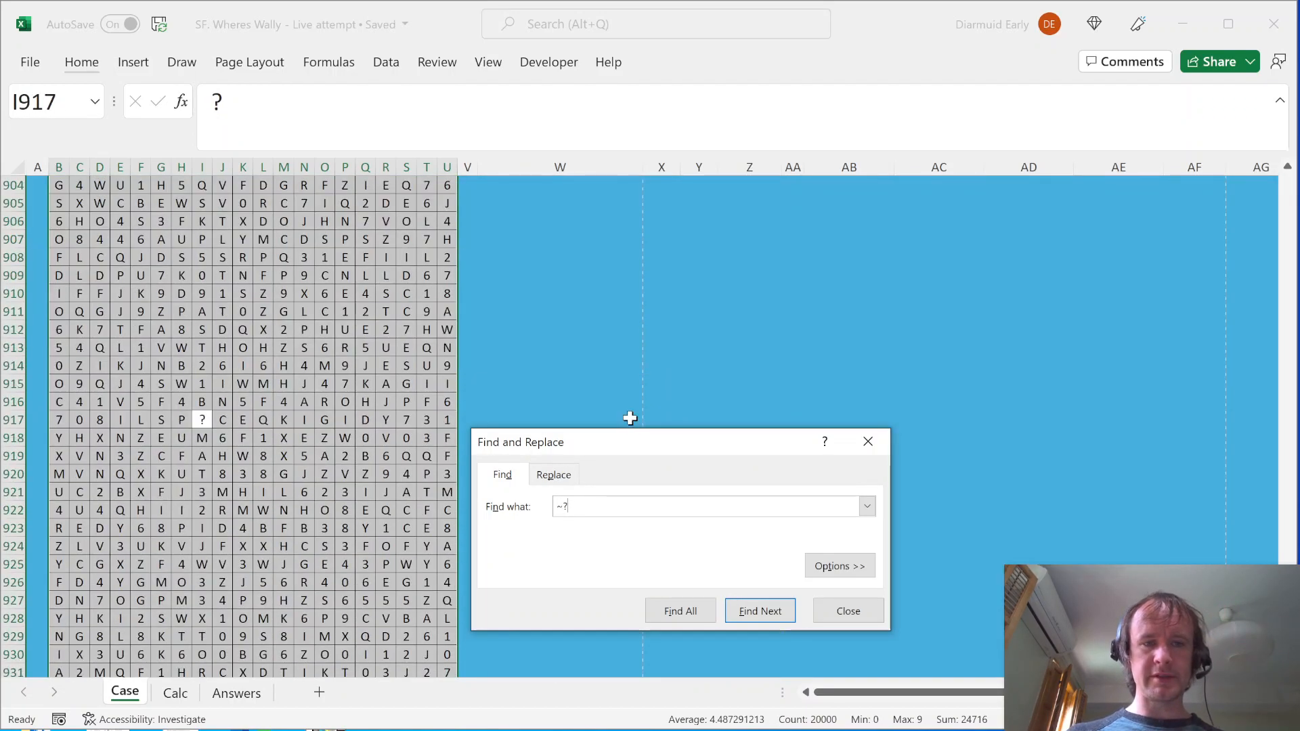
pyautogui.press('Return')
pyautogui.press('Return')
pyautogui.press('Return')
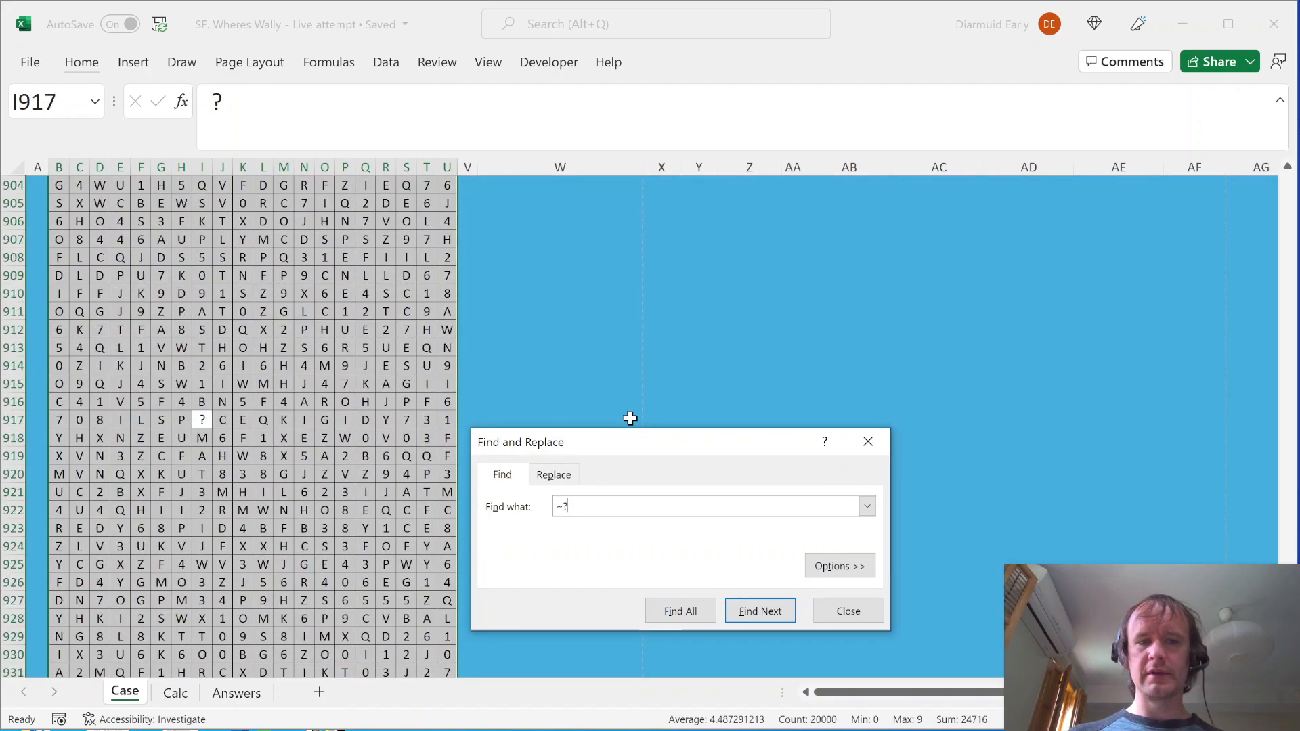
pyautogui.press('Escape')
# Sum the points in column Y for the three Level 5 words SNAKE, DIFFICULT and WINNER
pyautogui.press('Left')
pyautogui.press('Left')
pyautogui.press('Right')
pyautogui.press('Right')
pyautogui.press('Right')
pyautogui.press('Right')
pyautogui.press('Right')
pyautogui.press('Right')
pyautogui.press('Right')
pyautogui.press('Right')
pyautogui.press('Right')
pyautogui.press('Right')
pyautogui.press('Right')
pyautogui.press('Right')
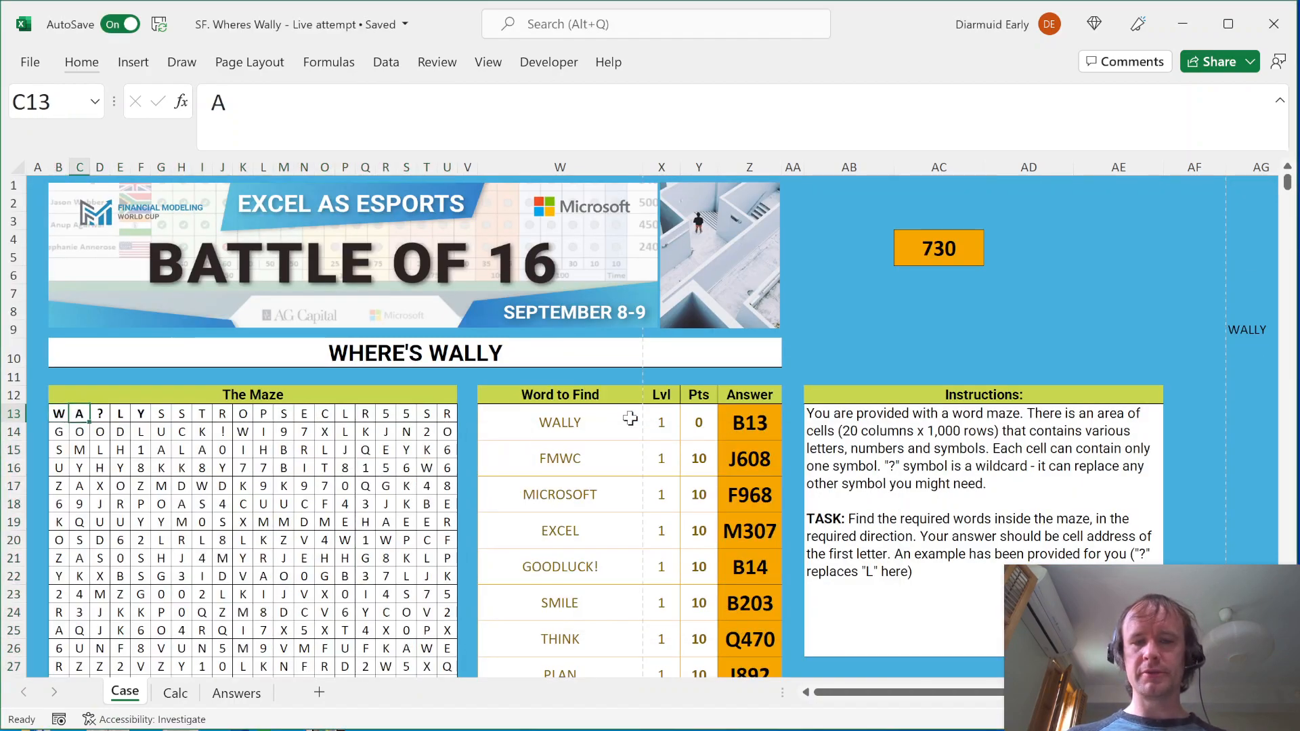
pyautogui.press('Right')
pyautogui.press('Right')
pyautogui.press('Right')
pyautogui.press('Right')
pyautogui.press('Right')
pyautogui.press('Right')
pyautogui.press('Right')
pyautogui.press('Right')
pyautogui.press('Right')
pyautogui.press('Right')
pyautogui.press('Down')
pyautogui.press('Right')
pyautogui.press('Right')
pyautogui.press('Down')
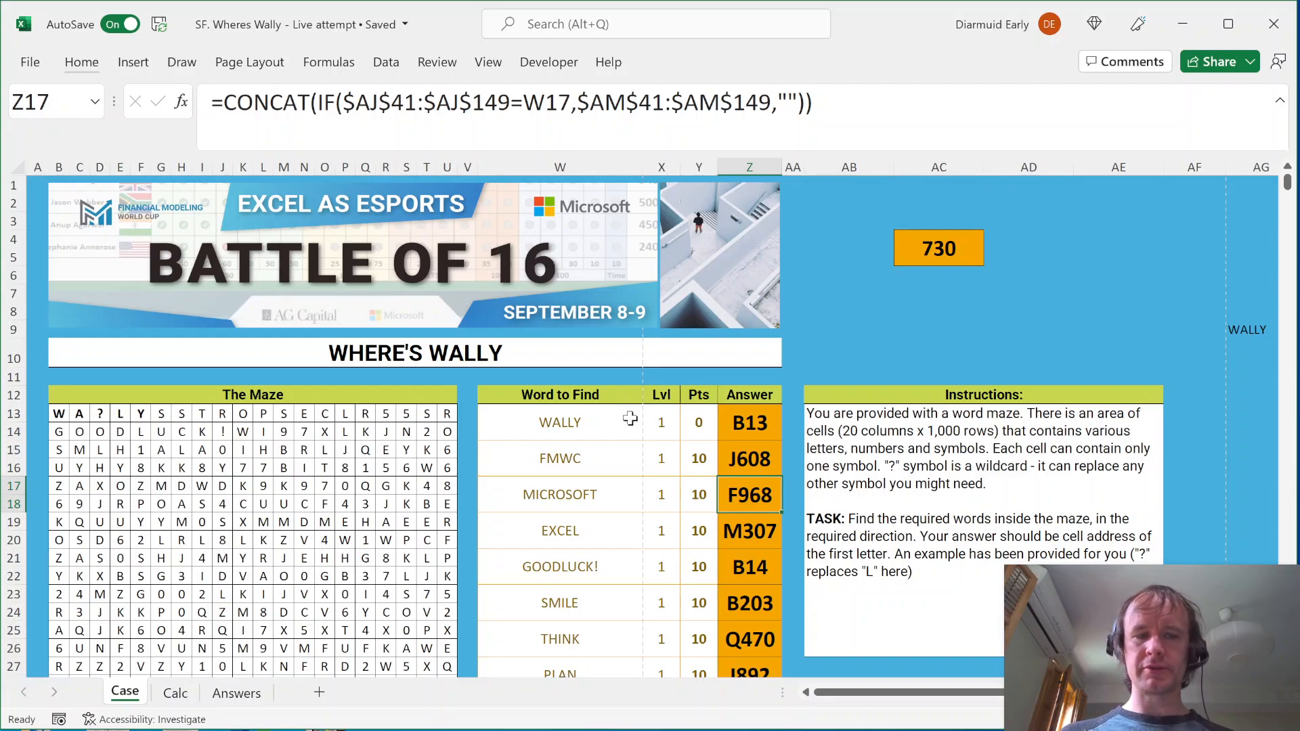
pyautogui.press('pagedown')
pyautogui.press('pagedown')
pyautogui.press('pagedown')
pyautogui.press('pageup')
pyautogui.press('Left')
pyautogui.press('Down')
pyautogui.press('Down')
pyautogui.press('Down')
pyautogui.press('Down')
pyautogui.hotkey('shift', 'Down')
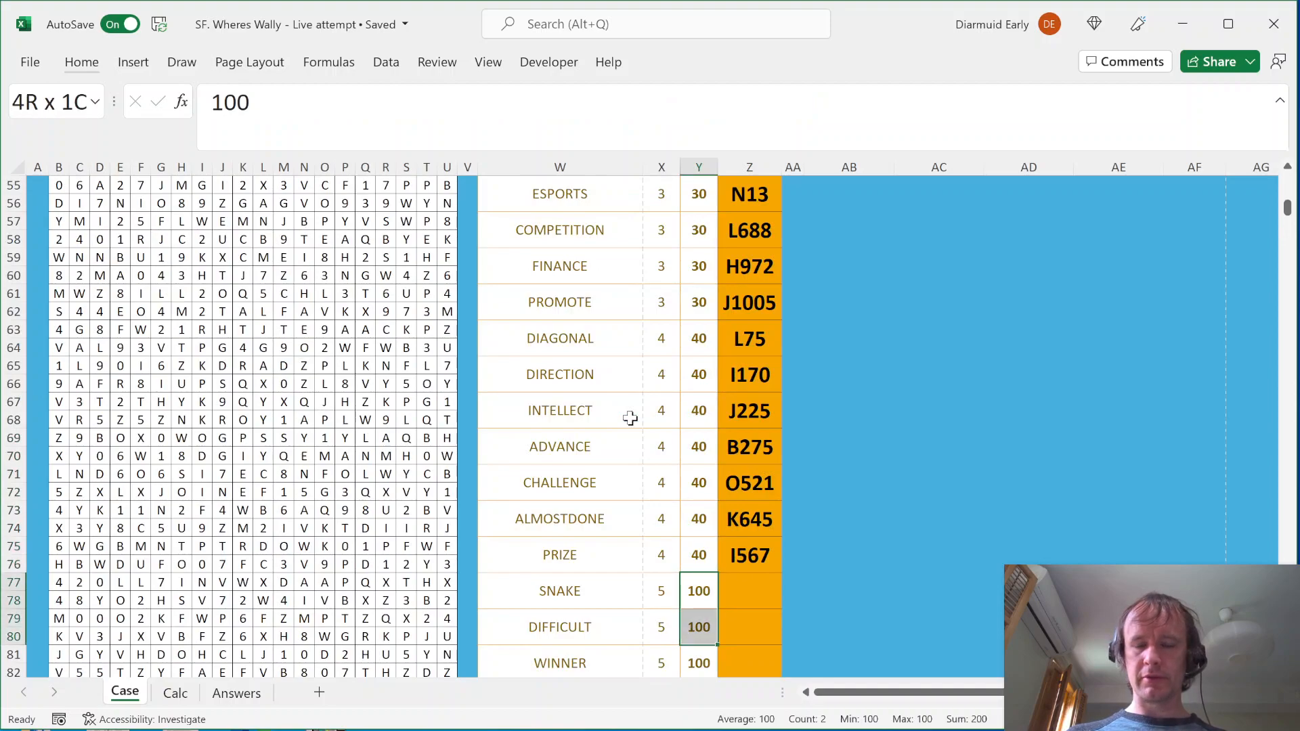
pyautogui.hotkey('shift', 'Down')
pyautogui.hotkey('shift', 'Down')
pyautogui.hotkey('shift', 'Up')
pyautogui.hotkey('shift', 'Up')
pyautogui.hotkey('shift', 'Up')
pyautogui.hotkey('shift', 'Down')
pyautogui.hotkey('shift', 'Down')
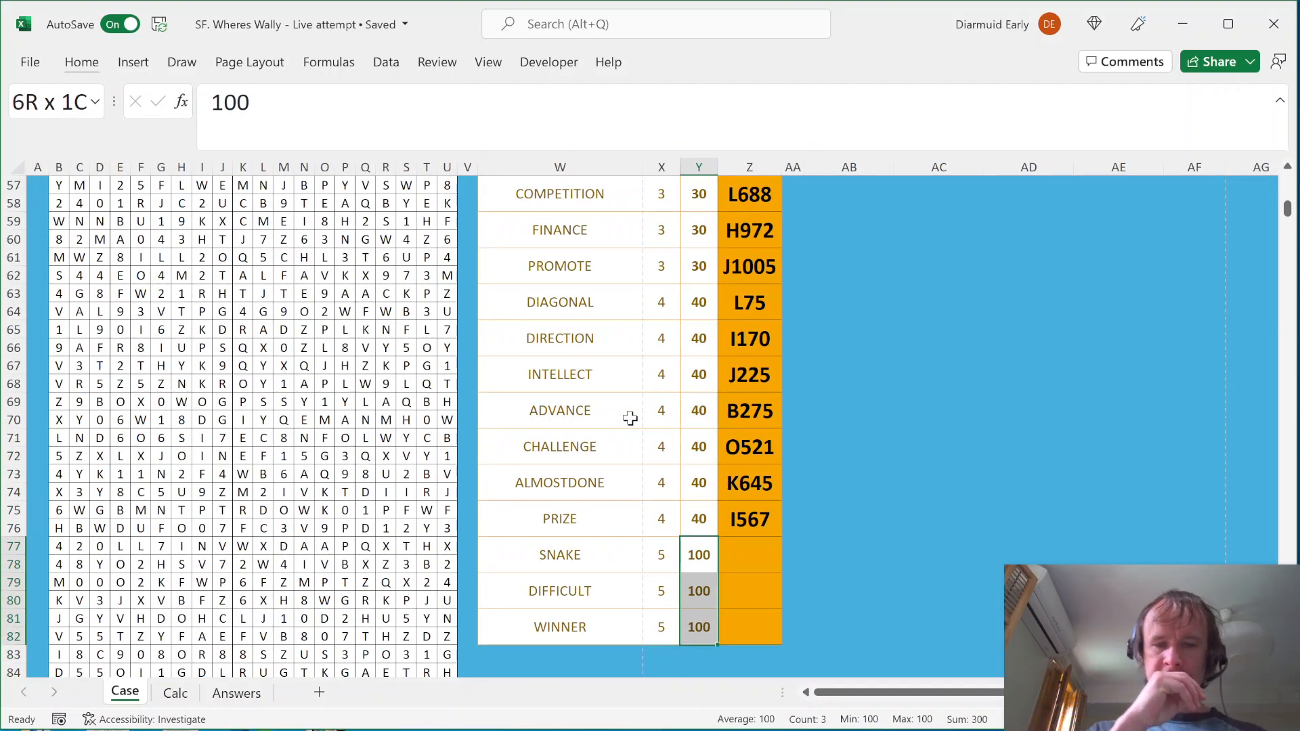
pyautogui.press('Right')
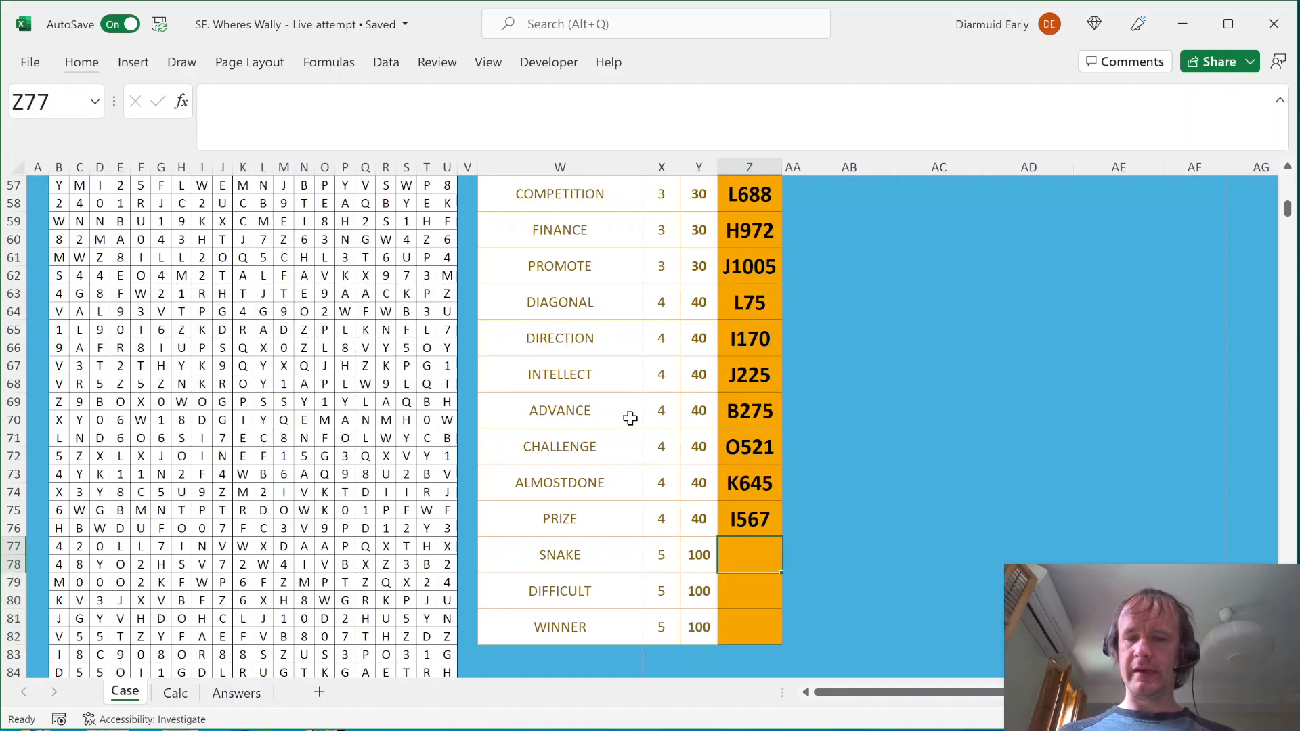
# Sum the points in column Y for the Level 1 and Level 2 words from FMWC through QUESTIONMARK
pyautogui.press('pageup')
pyautogui.press('pageup')
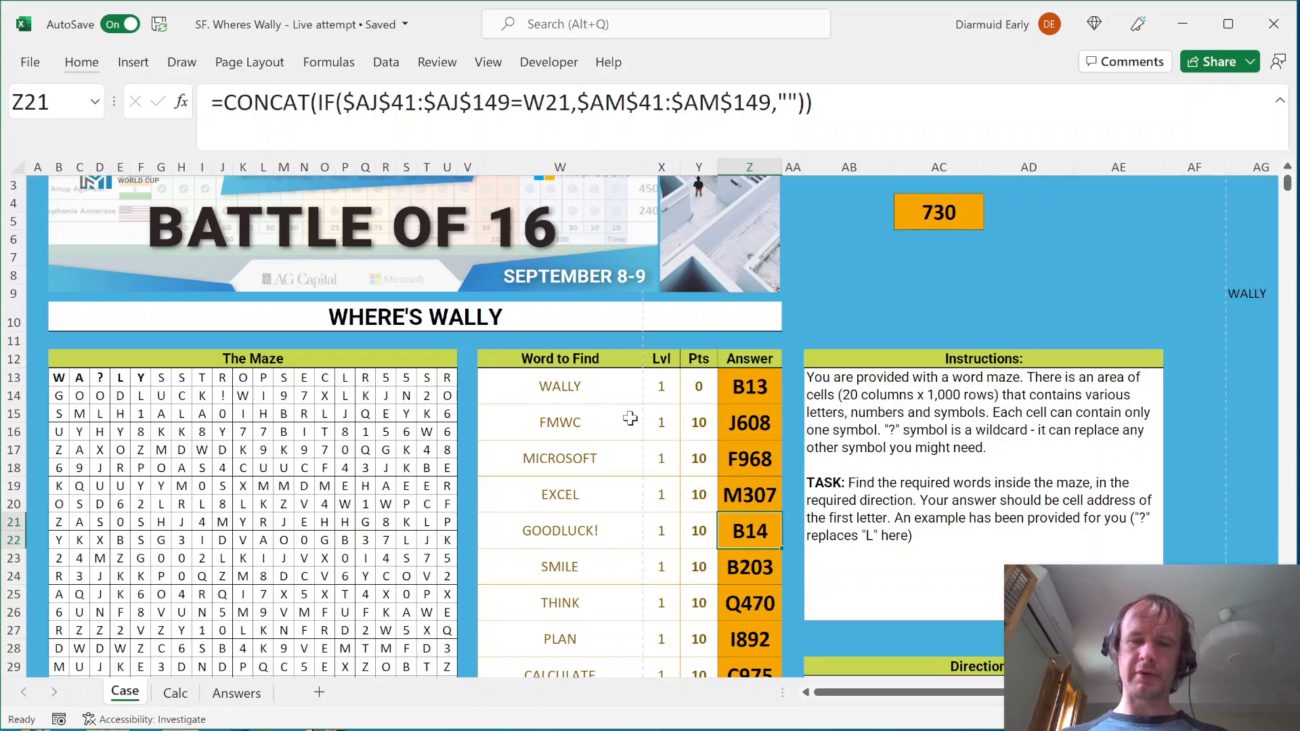
pyautogui.press('Left')
pyautogui.press('Up')
pyautogui.press('Up')
pyautogui.press('Up')
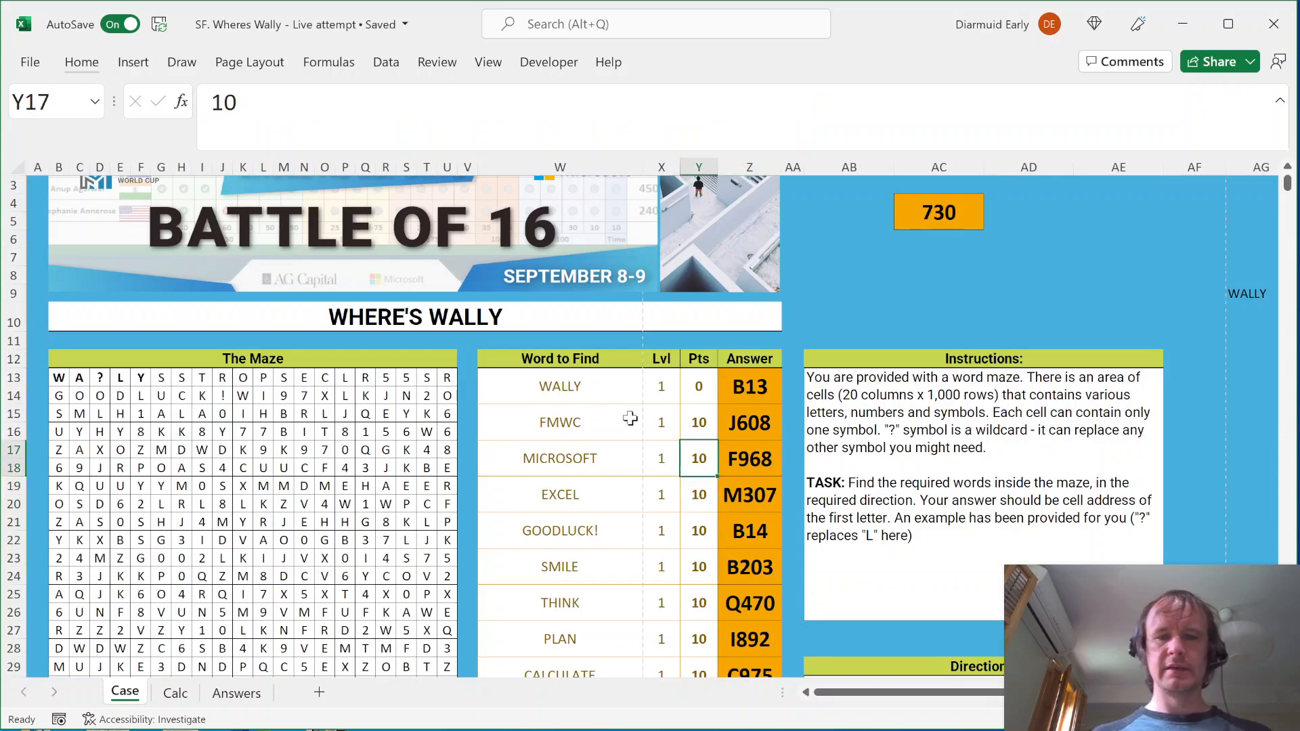
pyautogui.hotkey('shift', 'Down')
pyautogui.hotkey('shift', 'Down')
pyautogui.hotkey('shift', 'Down')
pyautogui.hotkey('shift', 'Down')
pyautogui.hotkey('shift', 'Down')
pyautogui.hotkey('shift', 'Down')
pyautogui.hotkey('shift', 'Down')
pyautogui.hotkey('shift', 'Down')
pyautogui.hotkey('shift', 'Down')
pyautogui.hotkey('shift', 'Down')
pyautogui.hotkey('shift', 'Down')
pyautogui.hotkey('shift', 'Down')
pyautogui.hotkey('shift', 'Down')
pyautogui.hotkey('shift', 'Down')
pyautogui.hotkey('shift', 'Down')
pyautogui.hotkey('shift', 'Down')
pyautogui.hotkey('shift', 'Down')
pyautogui.hotkey('shift', 'Down')
pyautogui.hotkey('shift', 'Down')
pyautogui.hotkey('shift', 'Down')
pyautogui.hotkey('shift', 'Down')
pyautogui.hotkey('shift', 'Down')
pyautogui.hotkey('shift', 'Down')
pyautogui.hotkey('shift', 'Down')
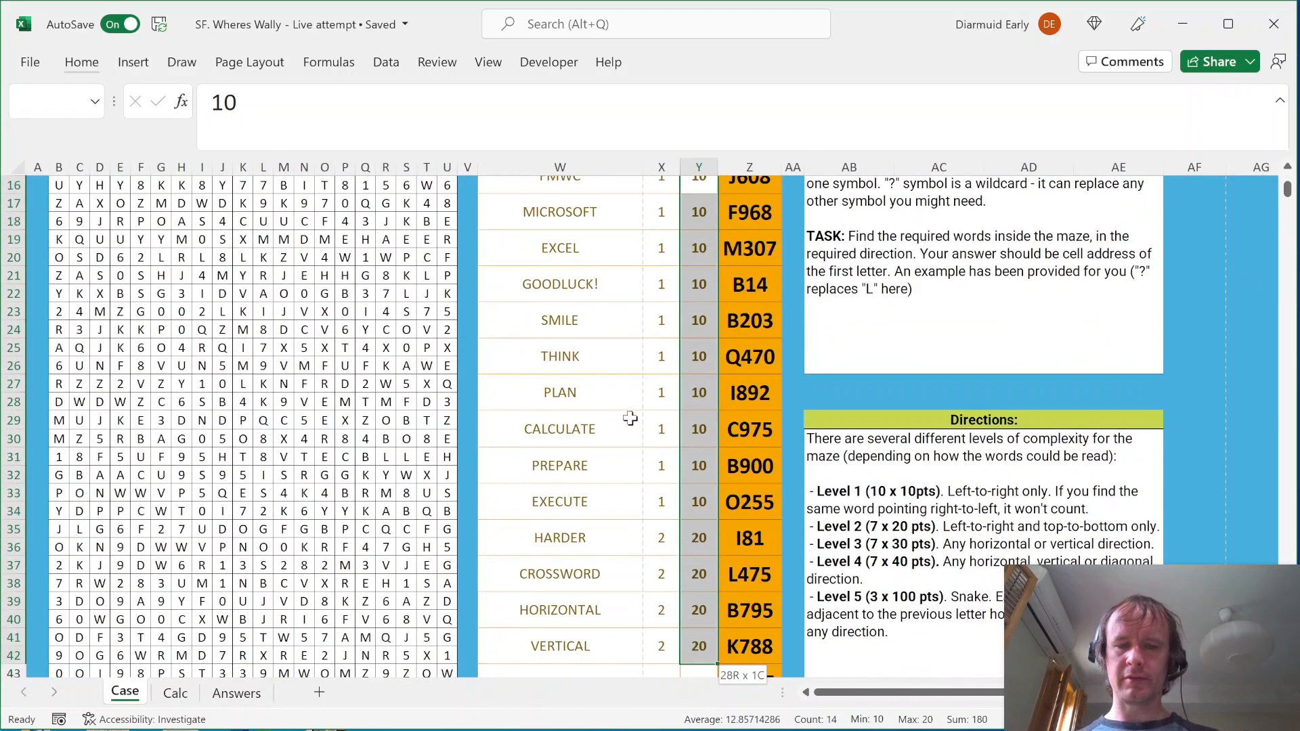
pyautogui.hotkey('shift', 'Up')
pyautogui.hotkey('shift', 'Up')
pyautogui.hotkey('shift', 'Up')
pyautogui.hotkey('shift', 'Up')
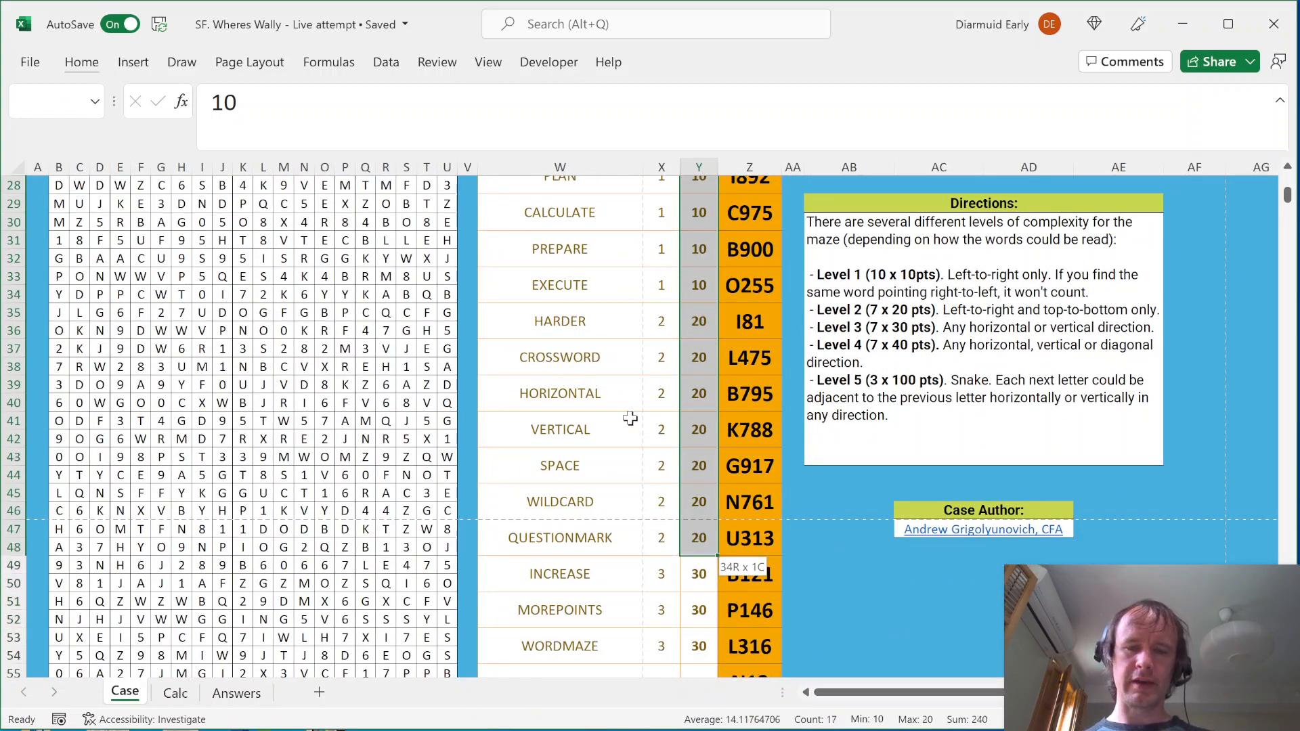
# Sum the points in column Y for the Level 3 and Level 4 words from INCREASE through PRIZE
pyautogui.hotkey('shift', 'Return')
pyautogui.press('Down')
pyautogui.hotkey('shift', 'Down')
pyautogui.hotkey('shift', 'Down')
pyautogui.hotkey('shift', 'Down')
pyautogui.hotkey('shift', 'Down')
pyautogui.hotkey('shift', 'Down')
pyautogui.hotkey('shift', 'Down')
pyautogui.hotkey('shift', 'Down')
pyautogui.hotkey('shift', 'Down')
pyautogui.hotkey('shift', 'Down')
pyautogui.hotkey('shift', 'Down')
pyautogui.hotkey('shift', 'Down')
pyautogui.hotkey('shift', 'Down')
pyautogui.hotkey('shift', 'Down')
pyautogui.hotkey('shift', 'Down')
pyautogui.hotkey('shift', 'Down')
pyautogui.hotkey('shift', 'Down')
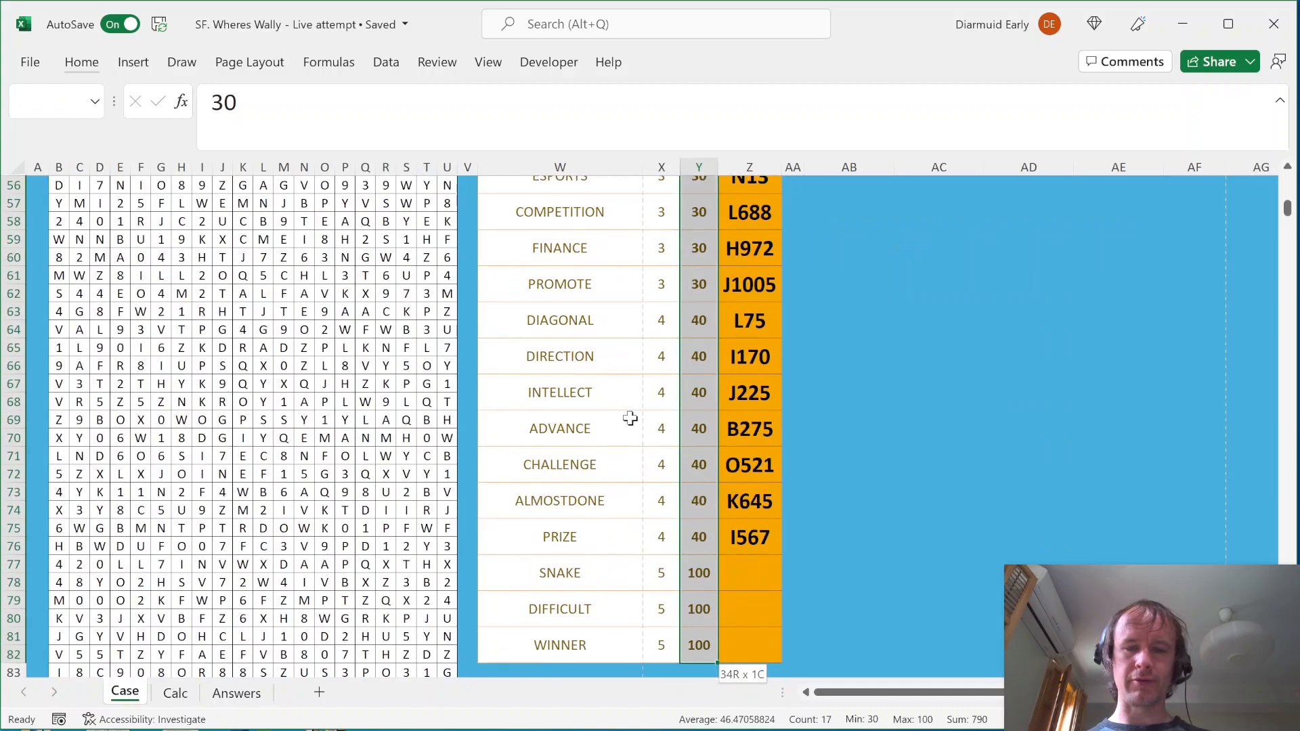
pyautogui.hotkey('shift', 'Up')
pyautogui.hotkey('shift', 'Up')
pyautogui.hotkey('shift', 'Up')
pyautogui.hotkey('shift', 'Up')
pyautogui.hotkey('shift', 'Up')
pyautogui.hotkey('shift', 'Up')
# Sum the points again for just the three Level 5 words in Y77 to Y82
pyautogui.hotkey('shift', 'Return')
pyautogui.press('Down')
pyautogui.press('Down')
pyautogui.press('Down')
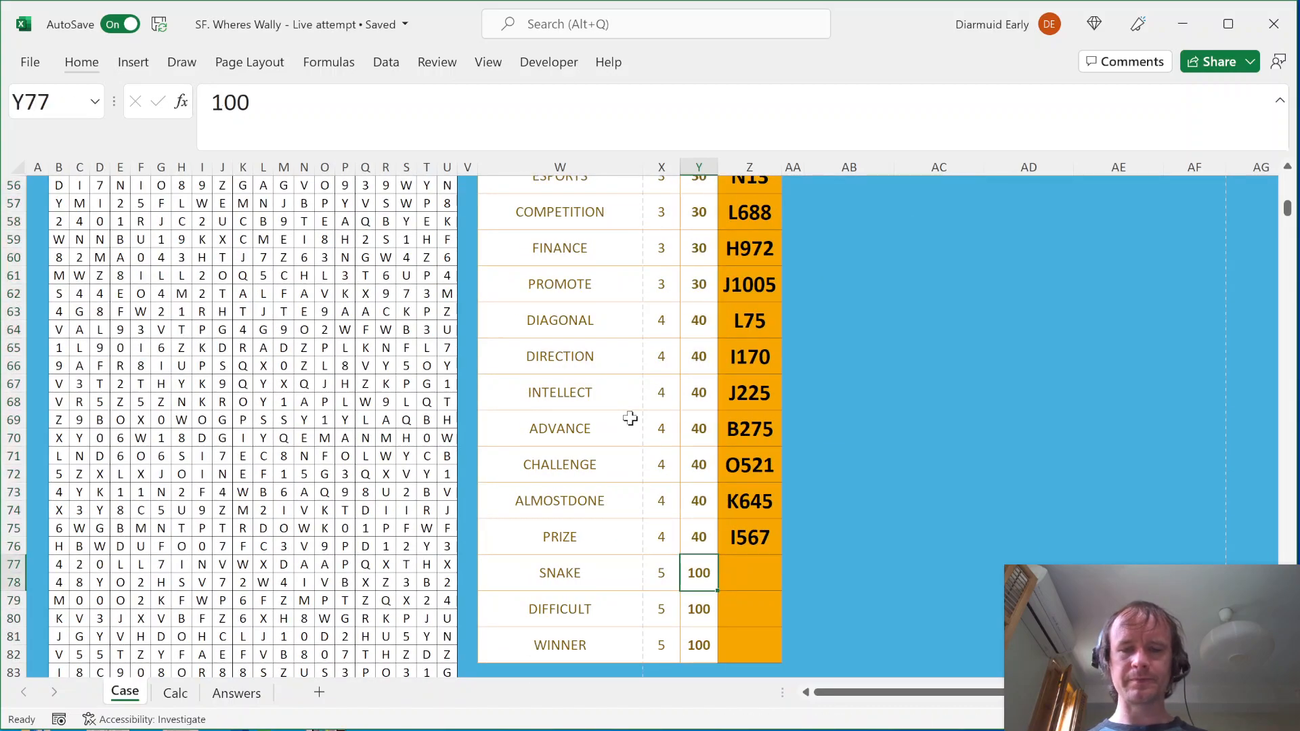
pyautogui.press('Up')
pyautogui.hotkey('shift', 'Down')
pyautogui.hotkey('shift', 'Down')
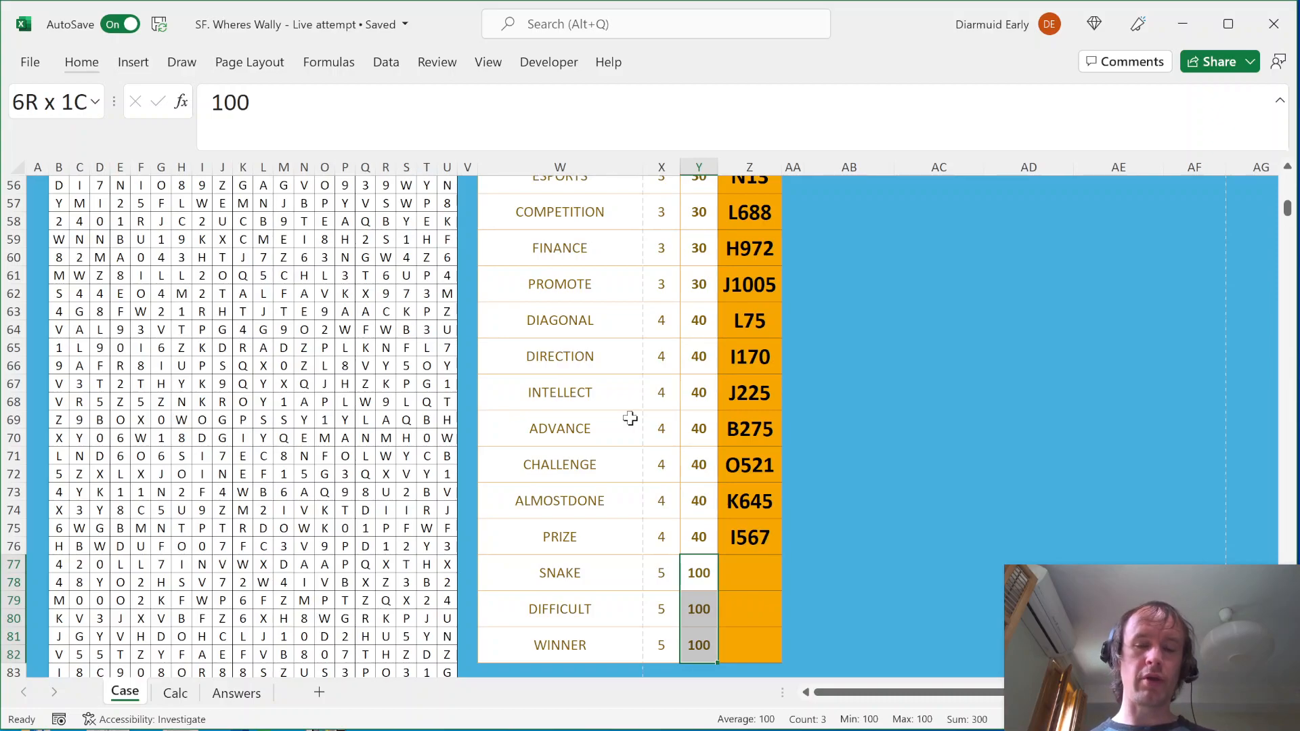
# Review the Level 5 words SNAKE, DIFFICULT and WINNER in column W, together and one by one
pyautogui.hotkey('shift', 'space')
pyautogui.press('Left')
pyautogui.press('Left')
pyautogui.hotkey('shift', 'Down')
pyautogui.hotkey('shift', 'Down')
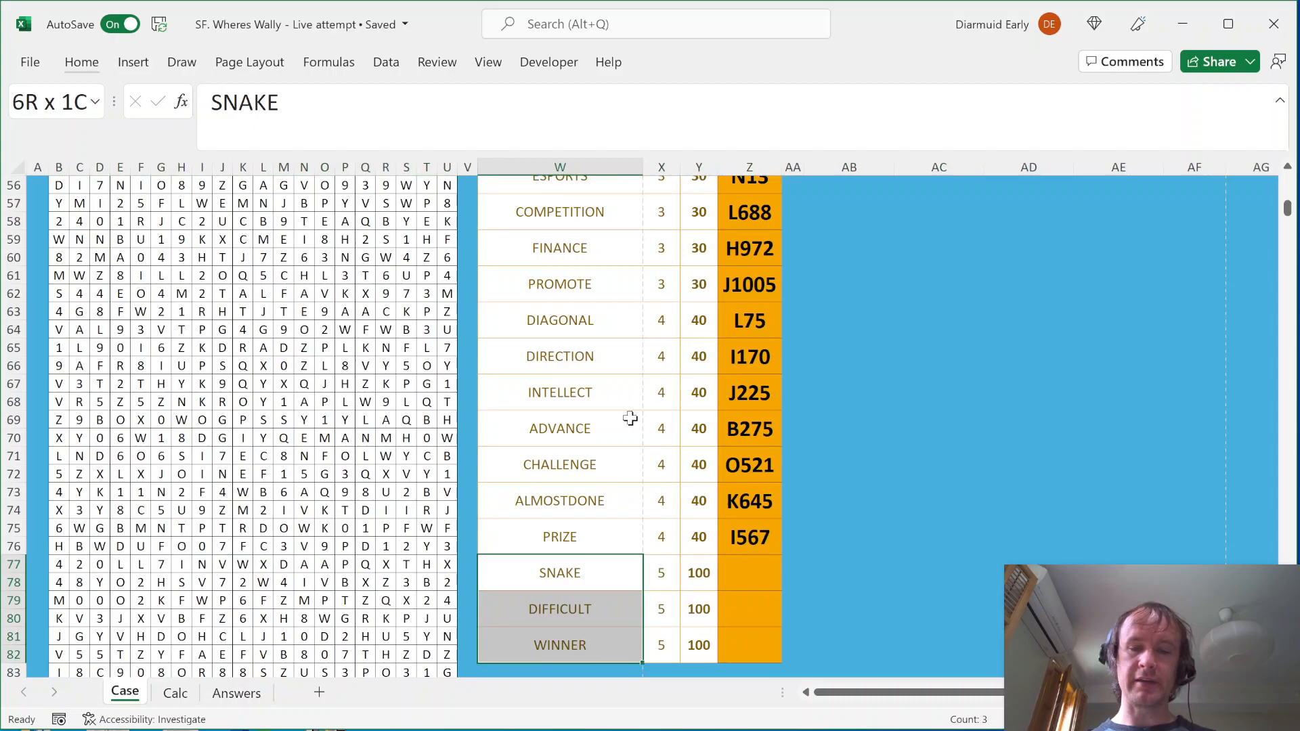
pyautogui.press('Right')
pyautogui.press('Right')
pyautogui.hotkey('shift', 'Down')
pyautogui.hotkey('shift', 'Down')
pyautogui.press('Left')
pyautogui.press('Left')
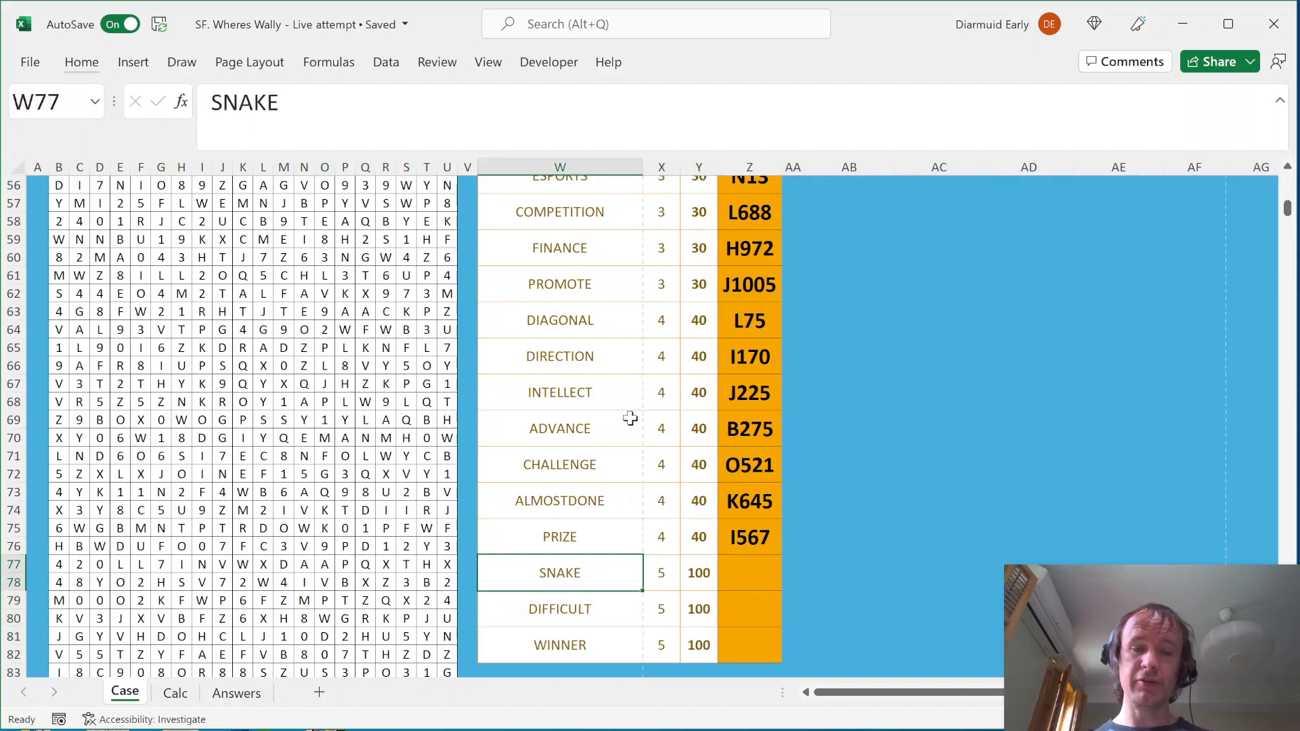
pyautogui.hotkey('shift', 'Down')
pyautogui.hotkey('shift', 'Down')
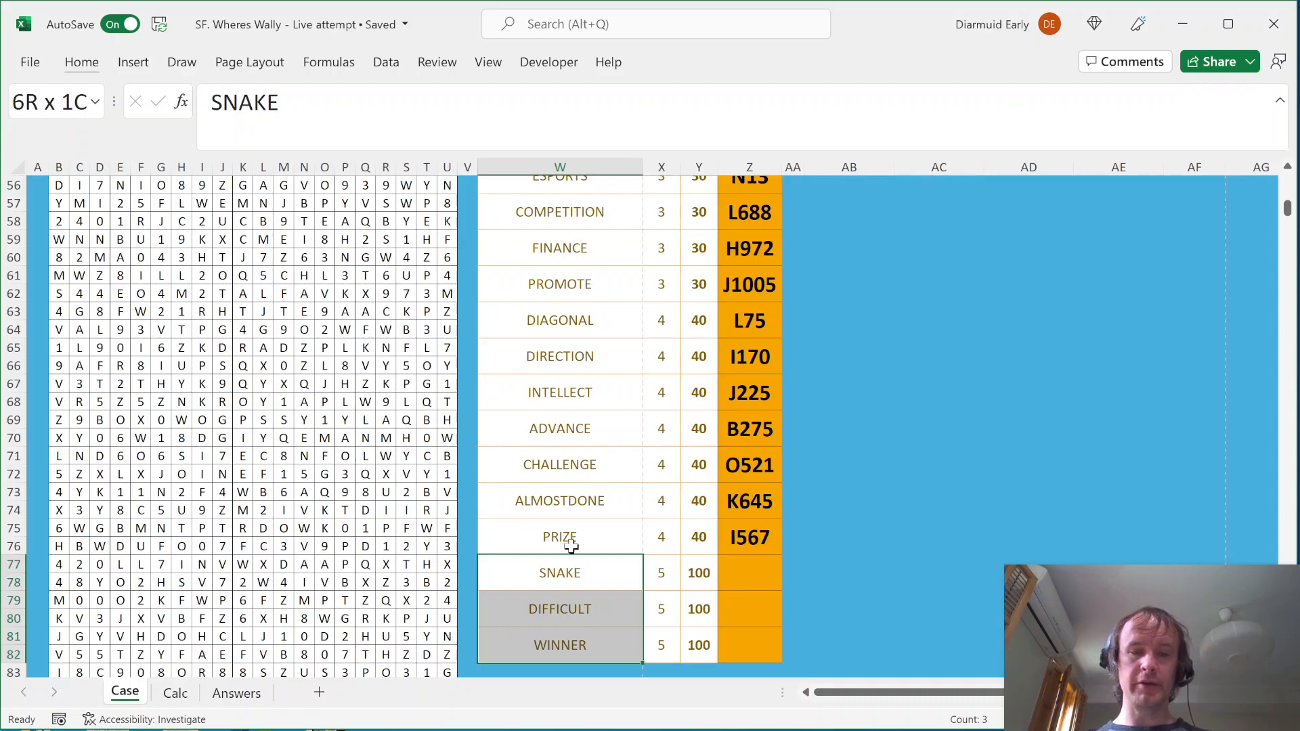
pyautogui.click(548, 579)
pyautogui.click(548, 608)
pyautogui.click(544, 640)
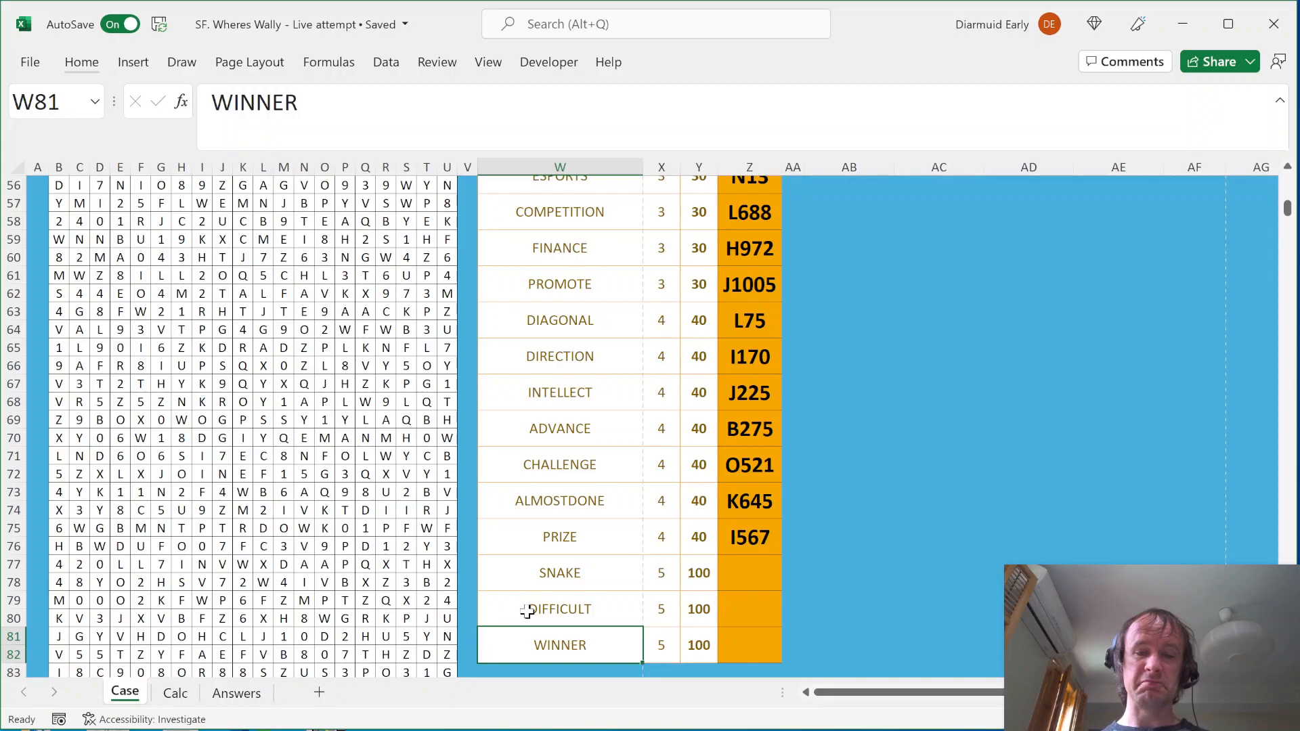
# Return to the top of the sheet and examine the maze's first row, going from B13 across row 13 and back
pyautogui.hotkey('ctrl', 'Home')
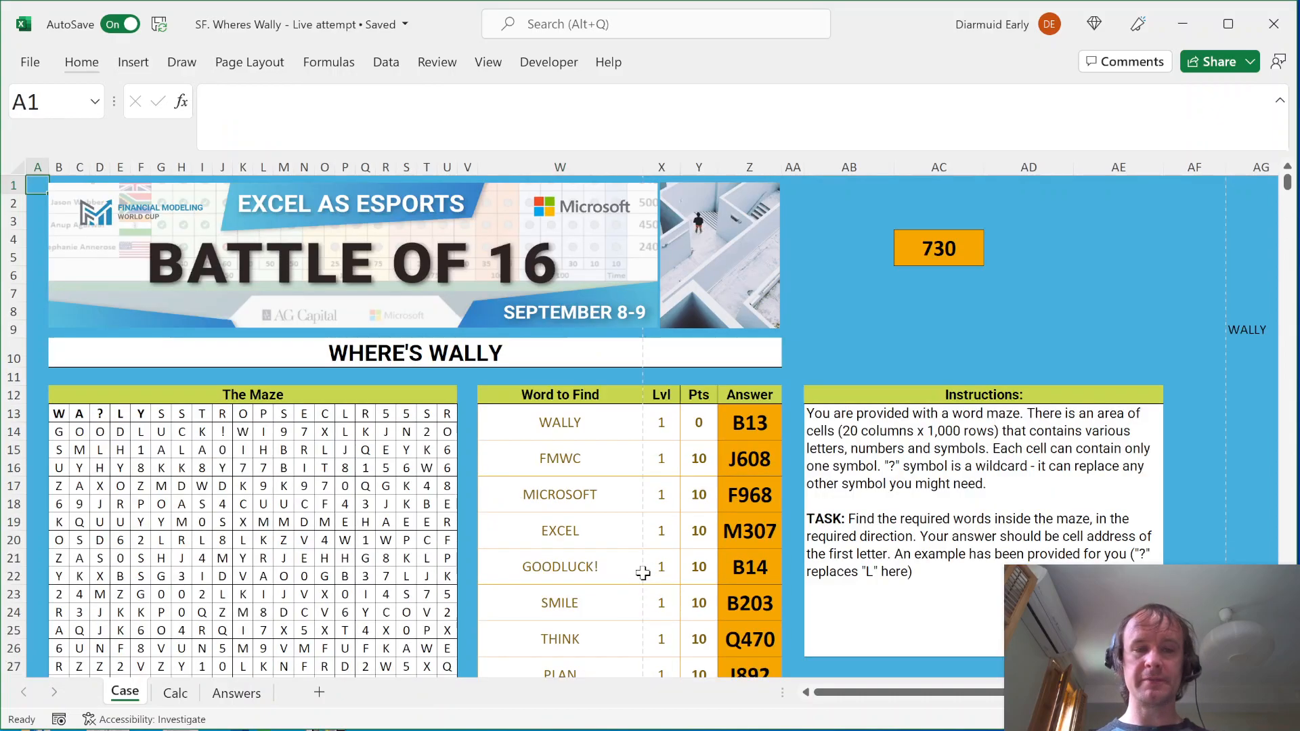
pyautogui.click(58, 411)
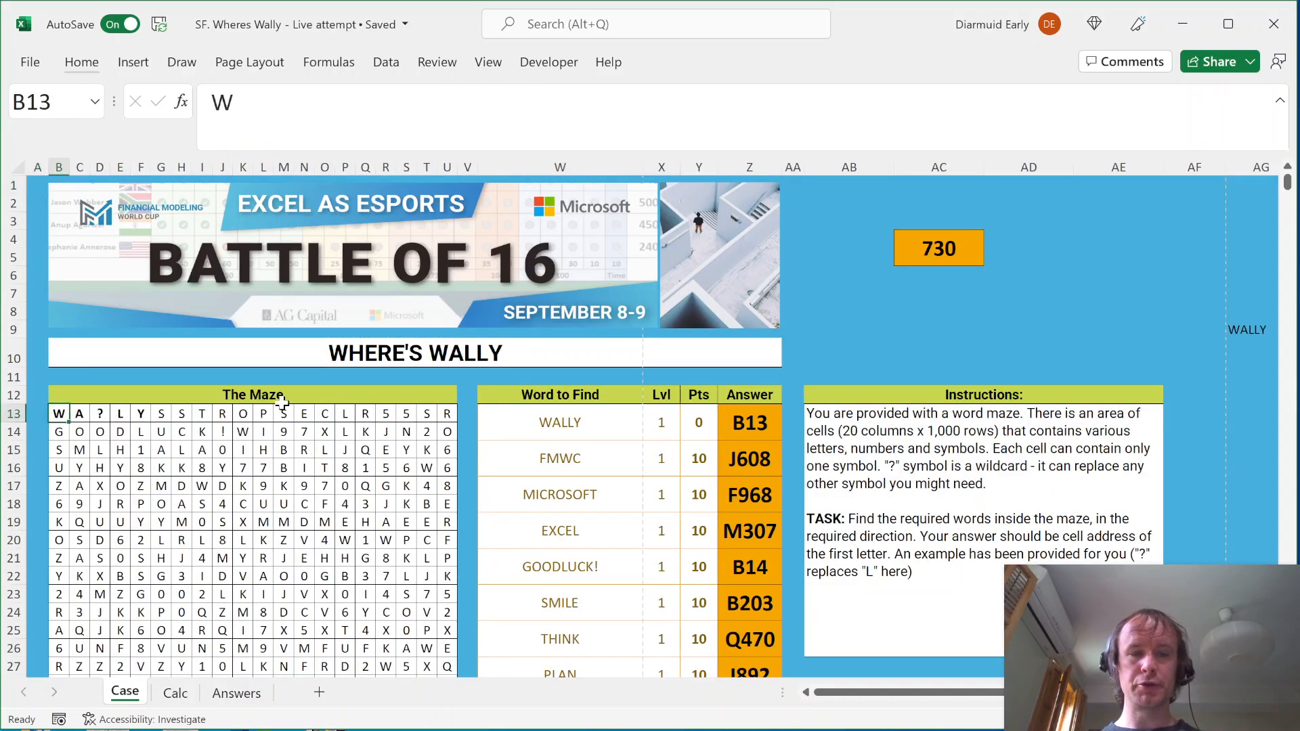
pyautogui.press('Right')
pyautogui.press('Right')
pyautogui.press('Right')
pyautogui.press('Right')
pyautogui.press('Right')
pyautogui.press('Right')
pyautogui.press('Right')
pyautogui.press('Right')
pyautogui.press('Right')
pyautogui.press('Right')
pyautogui.press('Right')
pyautogui.press('Right')
pyautogui.press('Right')
pyautogui.press('Right')
pyautogui.press('Right')
pyautogui.press('Right')
pyautogui.press('Right')
pyautogui.press('Right')
pyautogui.press('Right')
pyautogui.press('Right')
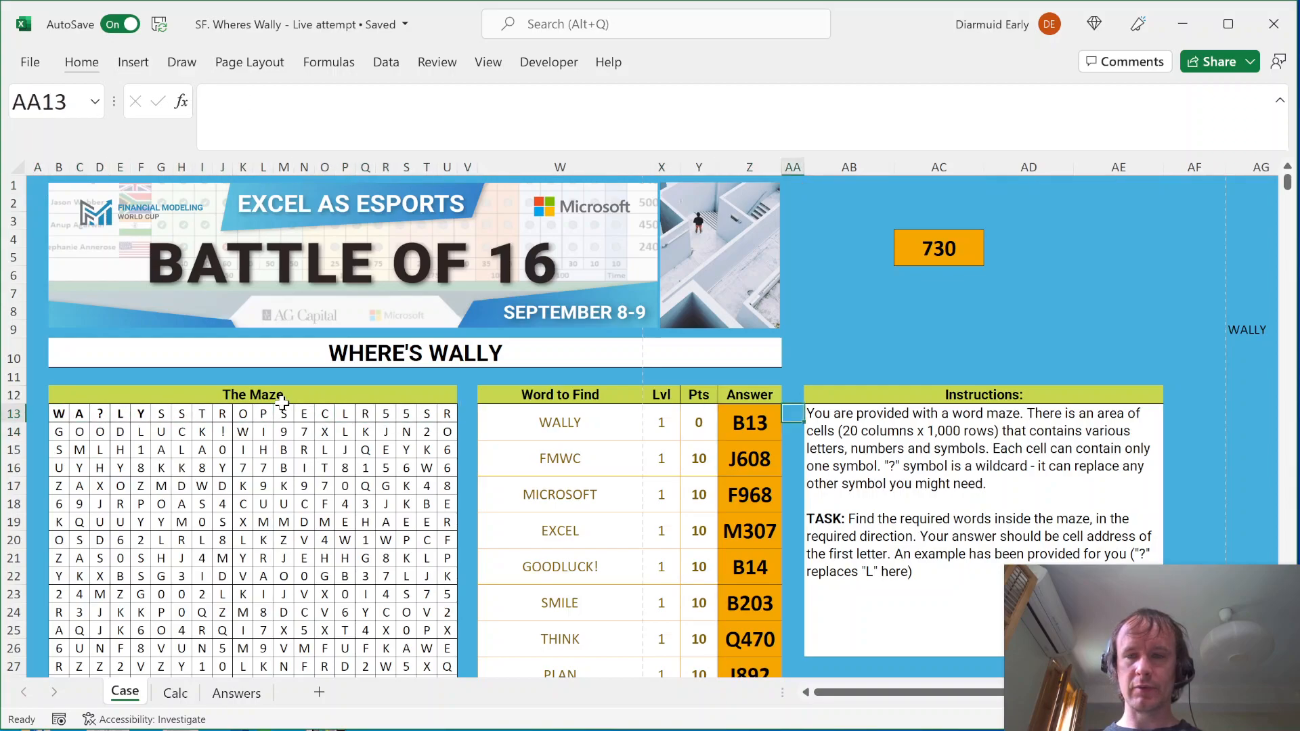
pyautogui.press('Left')
pyautogui.press('Left')
pyautogui.press('Left')
pyautogui.press('Left')
pyautogui.press('Left')
pyautogui.press('Left')
pyautogui.press('Left')
pyautogui.press('Left')
pyautogui.press('Left')
pyautogui.press('Left')
pyautogui.press('Left')
pyautogui.press('Left')
pyautogui.press('Left')
pyautogui.press('Left')
pyautogui.press('Left')
pyautogui.press('Left')
pyautogui.press('Left')
pyautogui.press('Left')
pyautogui.press('Left')
pyautogui.press('Left')
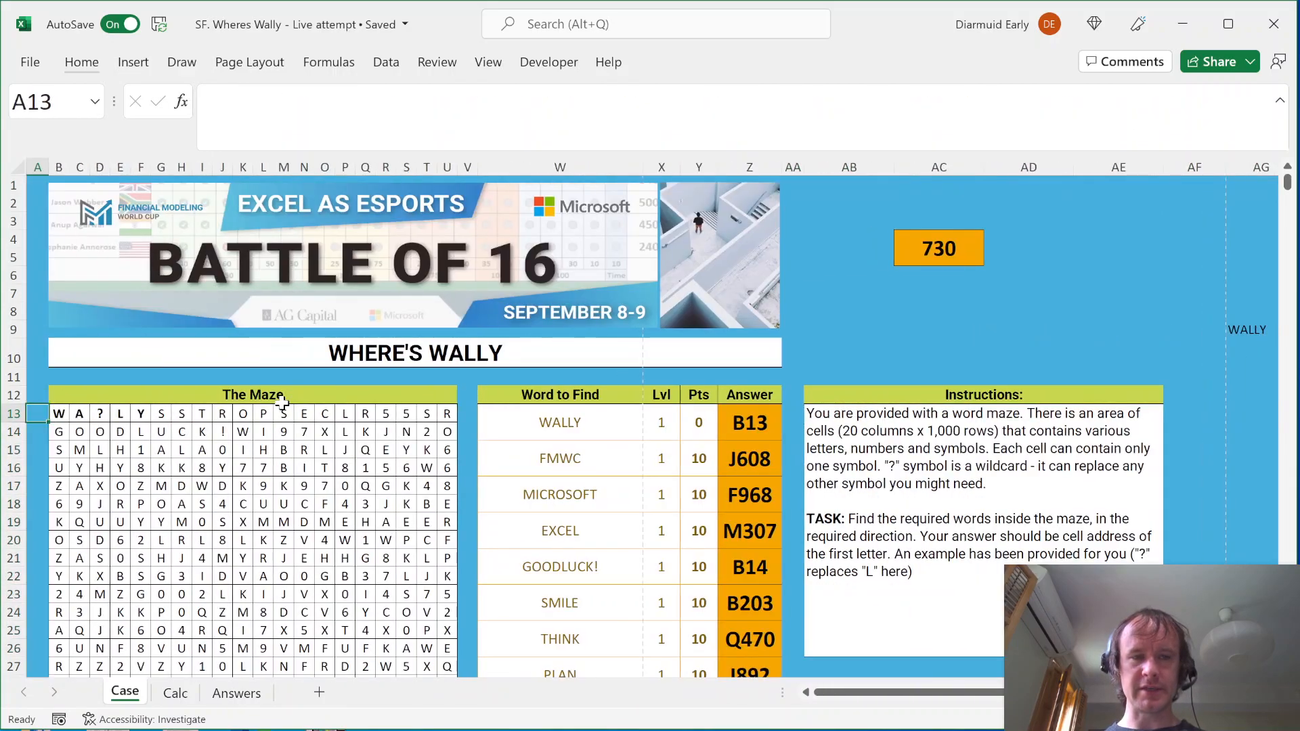
# Check the search formula on the Calc sheet and the answer formula in Z23 on Case, and locate the word SNAKE
pyautogui.click(176, 692)
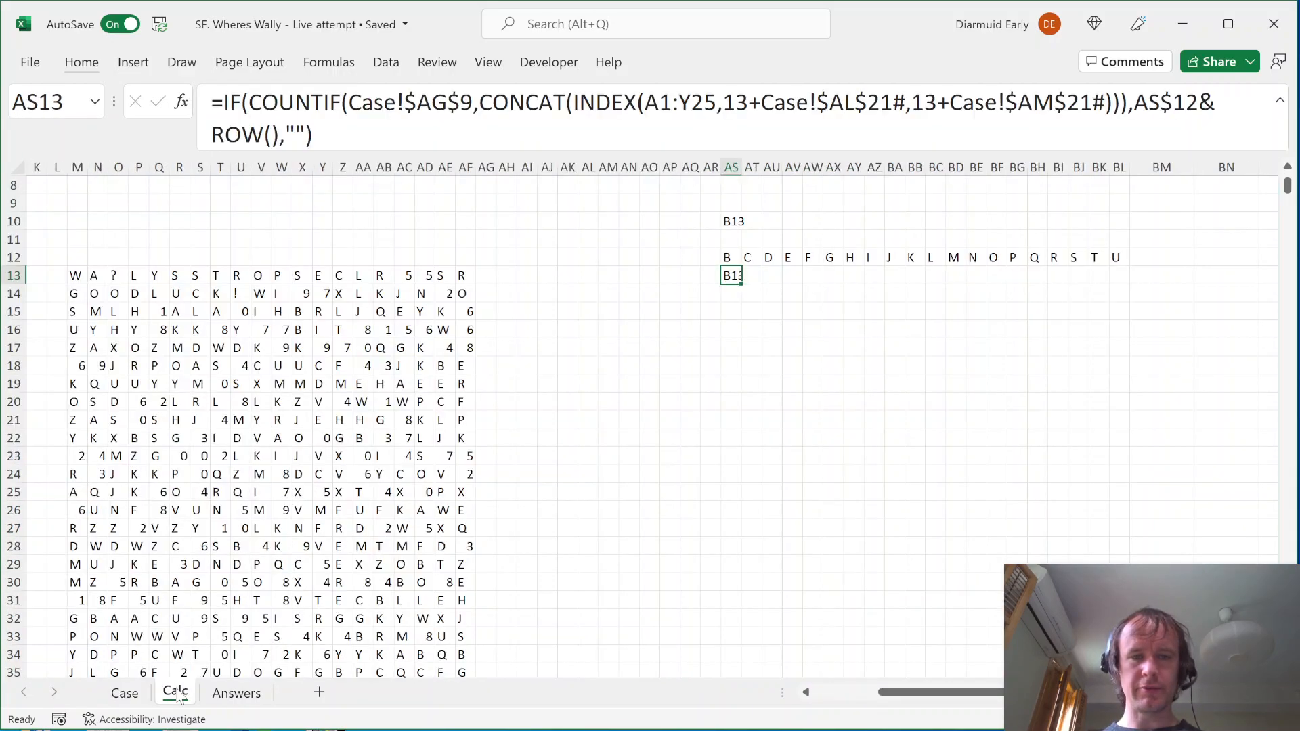
pyautogui.click(110, 693)
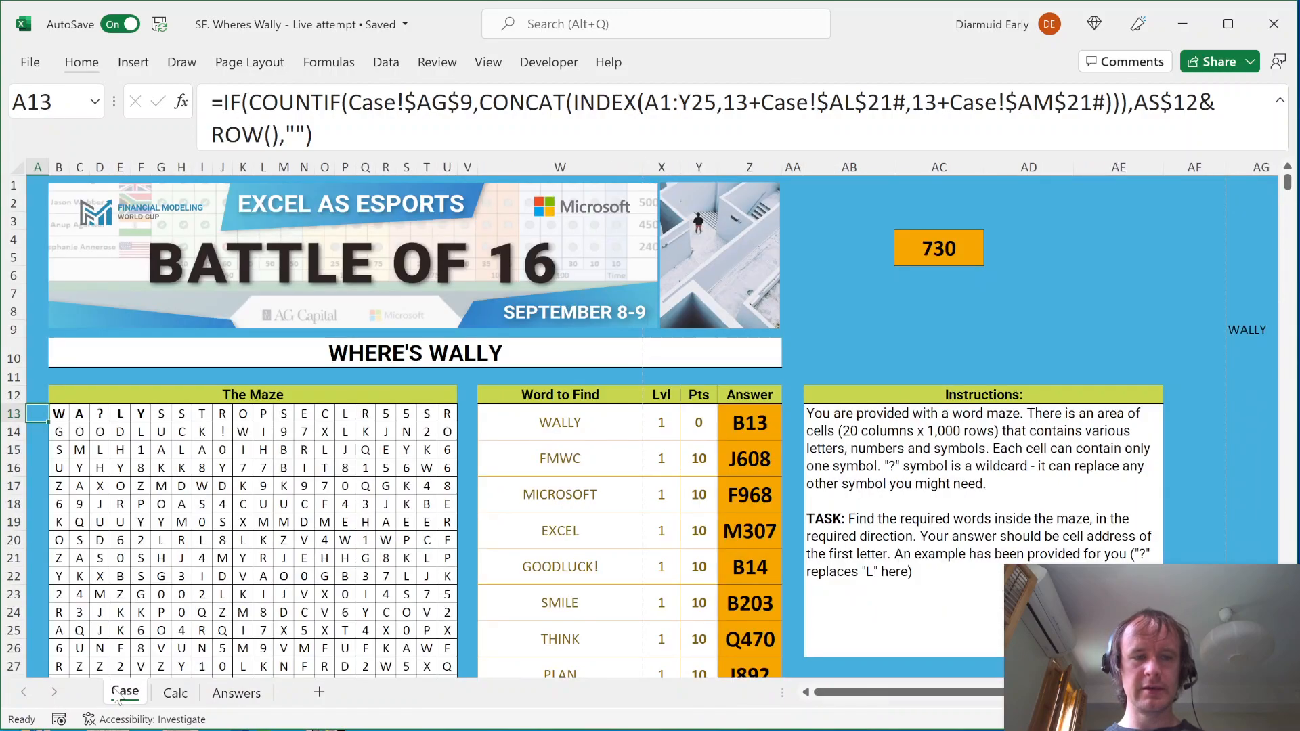
pyautogui.click(756, 597)
pyautogui.scroll(-20, 756, 597)
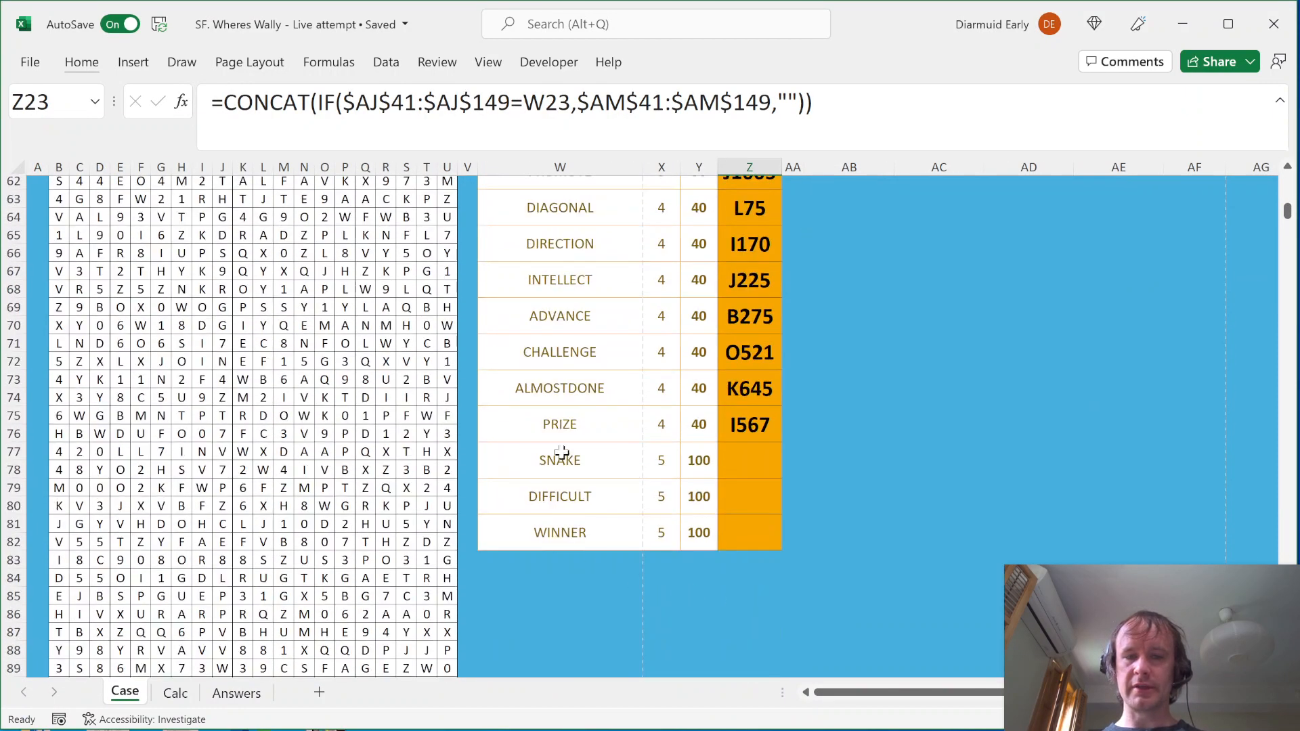
pyautogui.click(573, 447)
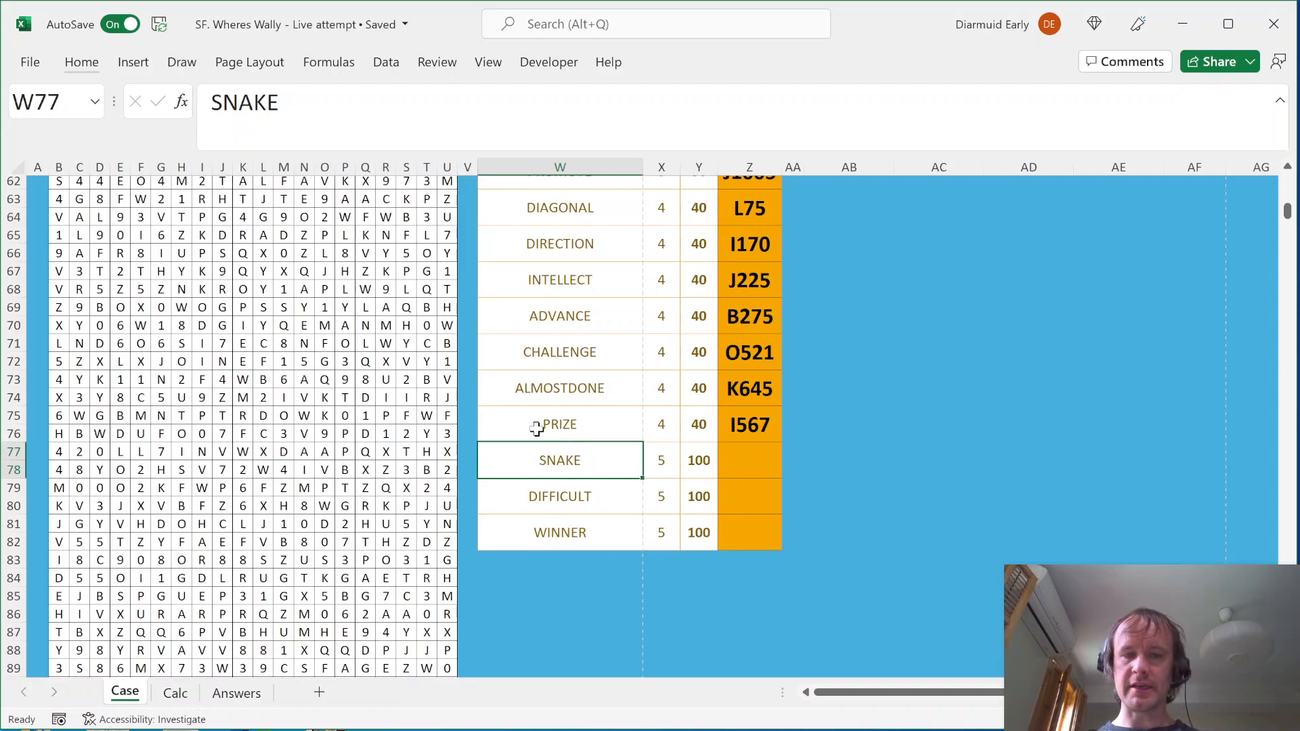
pyautogui.click(522, 599)
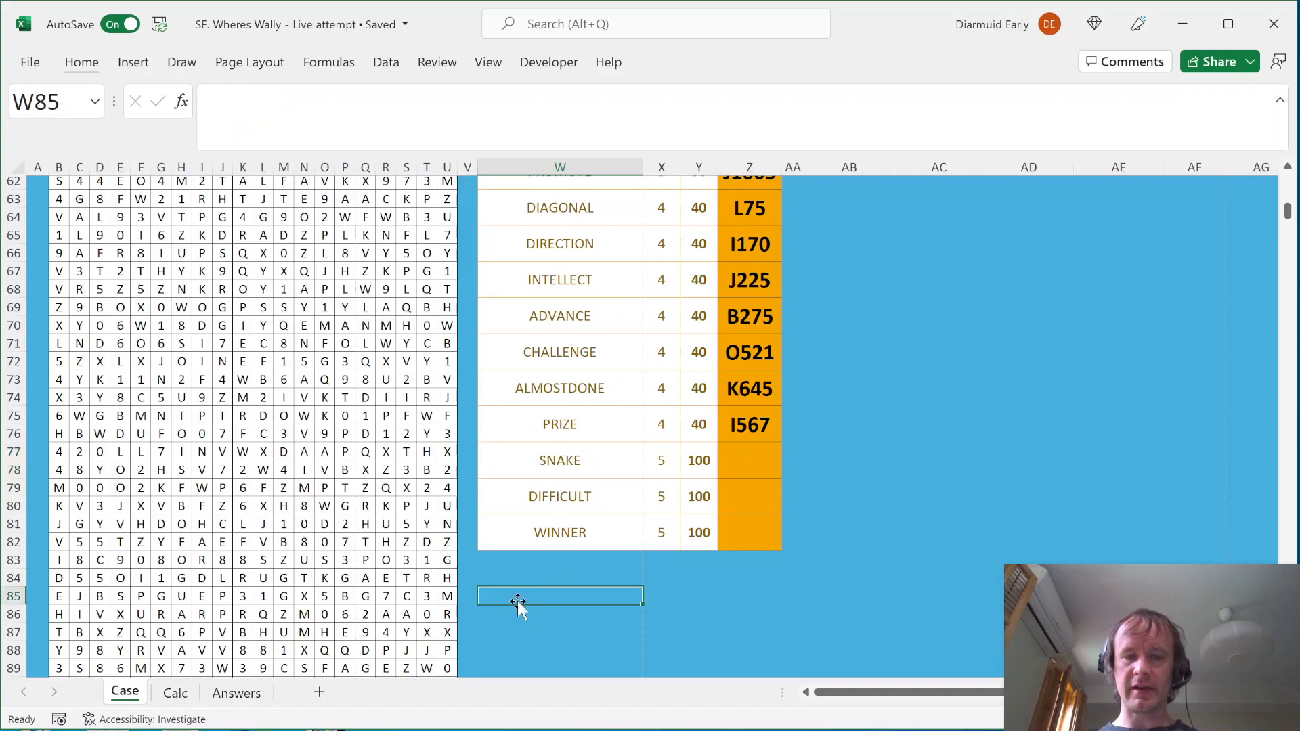
# Select maze cell N83 together with its four adjacent cells N82, M83, N84 and O83 to examine the snake moves
pyautogui.click(290, 558)
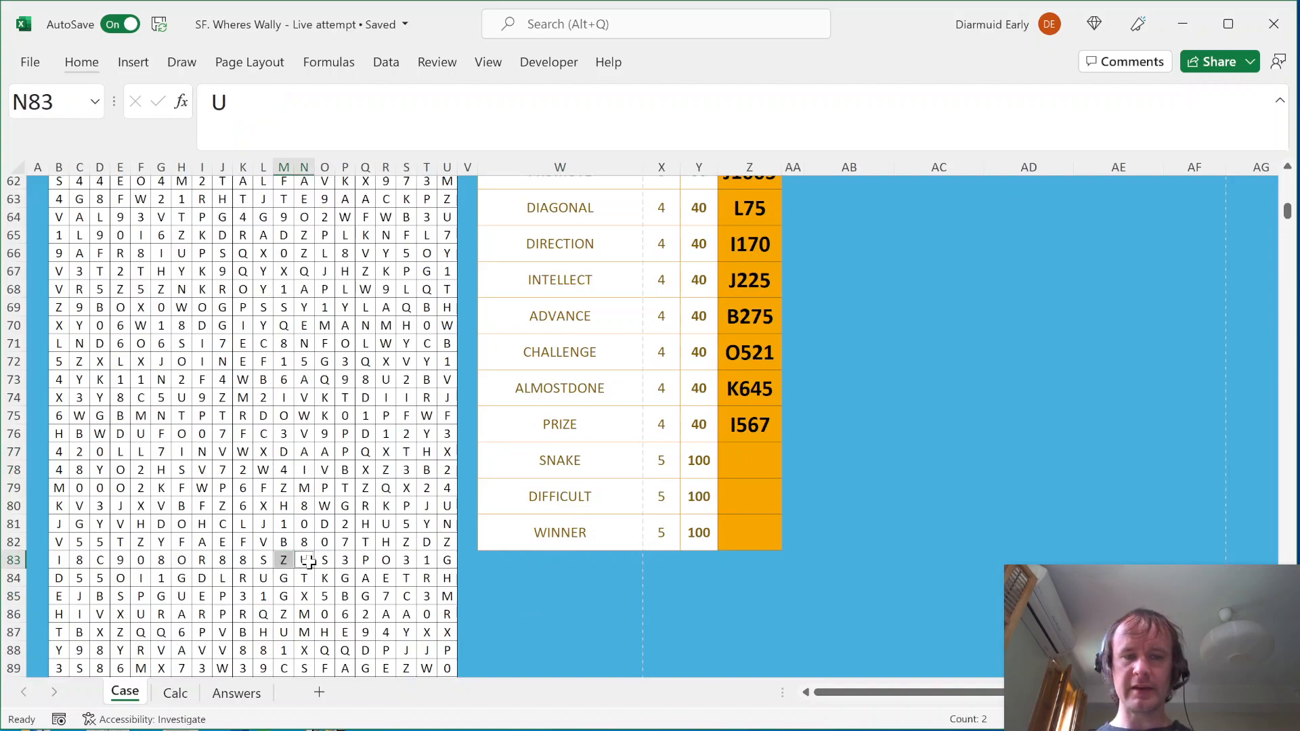
pyautogui.click(304, 577)
pyautogui.click(304, 559)
pyautogui.keyDown('ctrl'); pyautogui.click(304, 546); pyautogui.keyUp('ctrl')
pyautogui.keyDown('ctrl'); pyautogui.click(284, 559); pyautogui.keyUp('ctrl')
pyautogui.keyDown('ctrl'); pyautogui.click(307, 574); pyautogui.keyUp('ctrl')
pyautogui.keyDown('ctrl'); pyautogui.click(325, 559); pyautogui.keyUp('ctrl')
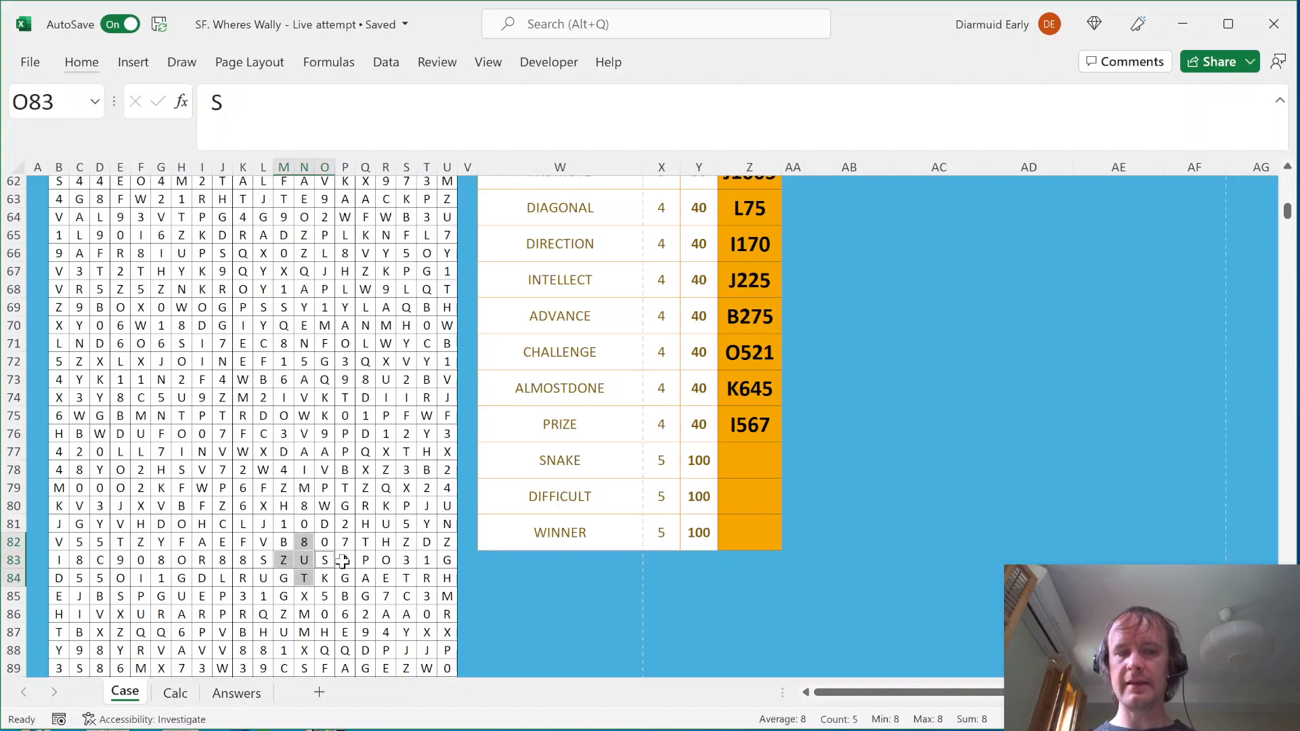
# Copy the whole maze from B13 through U1012
pyautogui.click(255, 508)
pyautogui.hotkey('ctrl', 'Left')
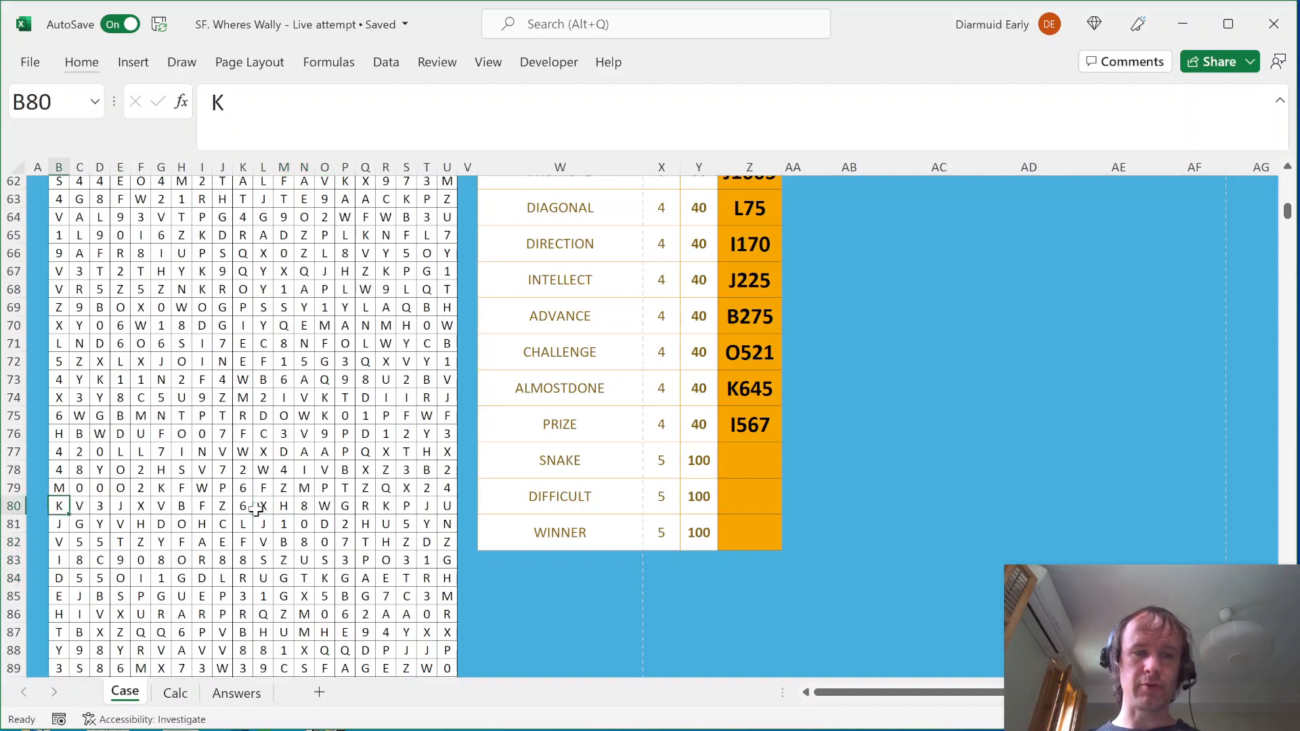
pyautogui.hotkey('ctrl', 'Up')
pyautogui.press('Down')
pyautogui.press('Down')
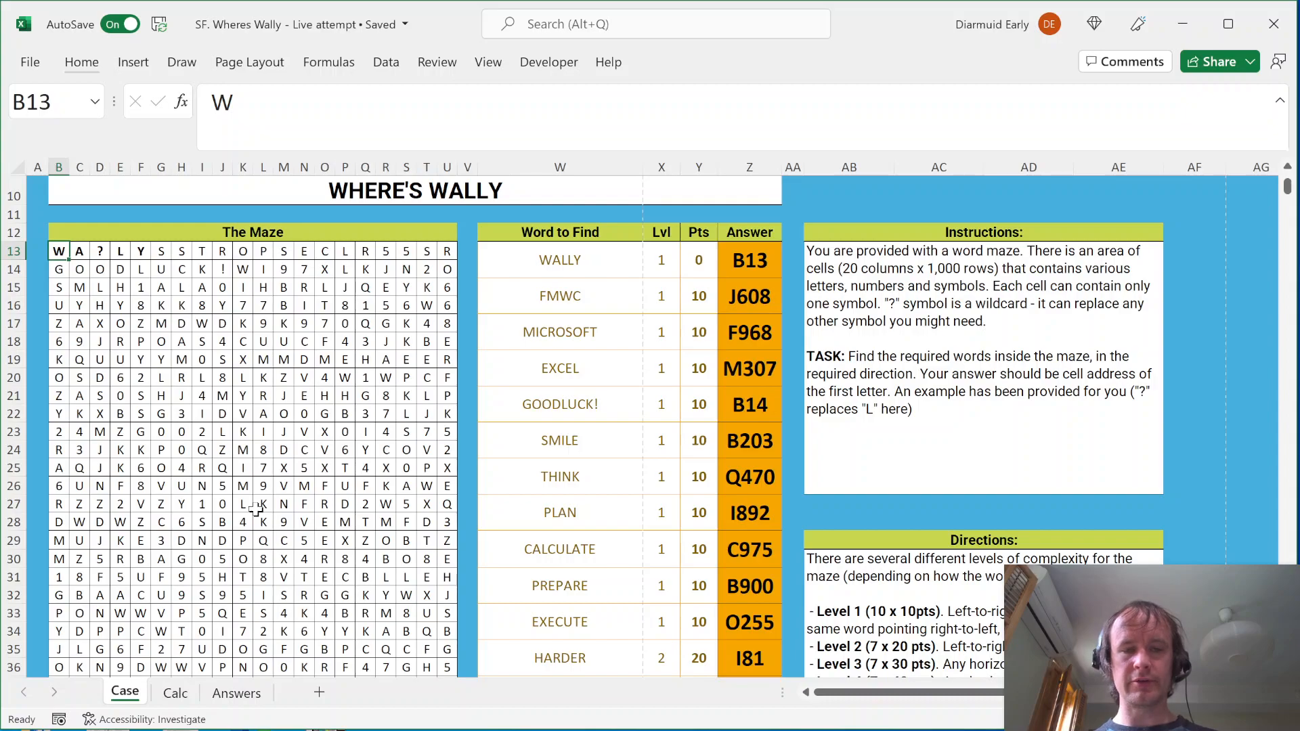
pyautogui.hotkey('ctrl', 'shift', 'Down')
pyautogui.hotkey('ctrl', 'shift', 'Right')
pyautogui.hotkey('ctrl', 'c')
# Paste only the copied maze's column widths into the empty area starting at AR13
pyautogui.press('Right')
pyautogui.press('Right')
pyautogui.press('Right')
pyautogui.press('Right')
pyautogui.press('Right')
pyautogui.press('Right')
pyautogui.press('Right')
pyautogui.press('Right')
pyautogui.press('Right')
pyautogui.press('Right')
pyautogui.press('Right')
pyautogui.press('Right')
pyautogui.press('Right')
pyautogui.press('Right')
pyautogui.press('Right')
pyautogui.press('Right')
pyautogui.press('Right')
pyautogui.press('Right')
pyautogui.press('Right')
pyautogui.press('Right')
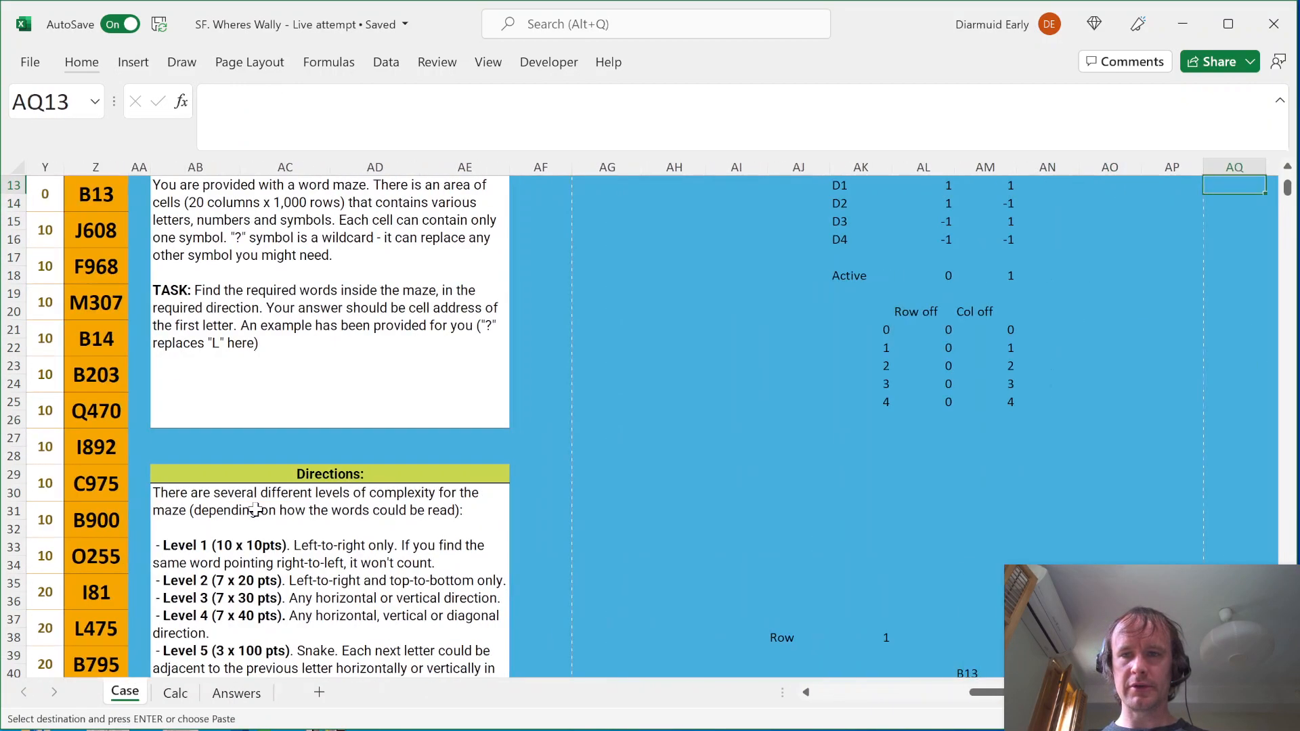
pyautogui.press('Left')
pyautogui.press('Left')
pyautogui.press('Left')
pyautogui.hotkey('ctrl', 'alt', 'v')
pyautogui.press('w')
pyautogui.press('Return')
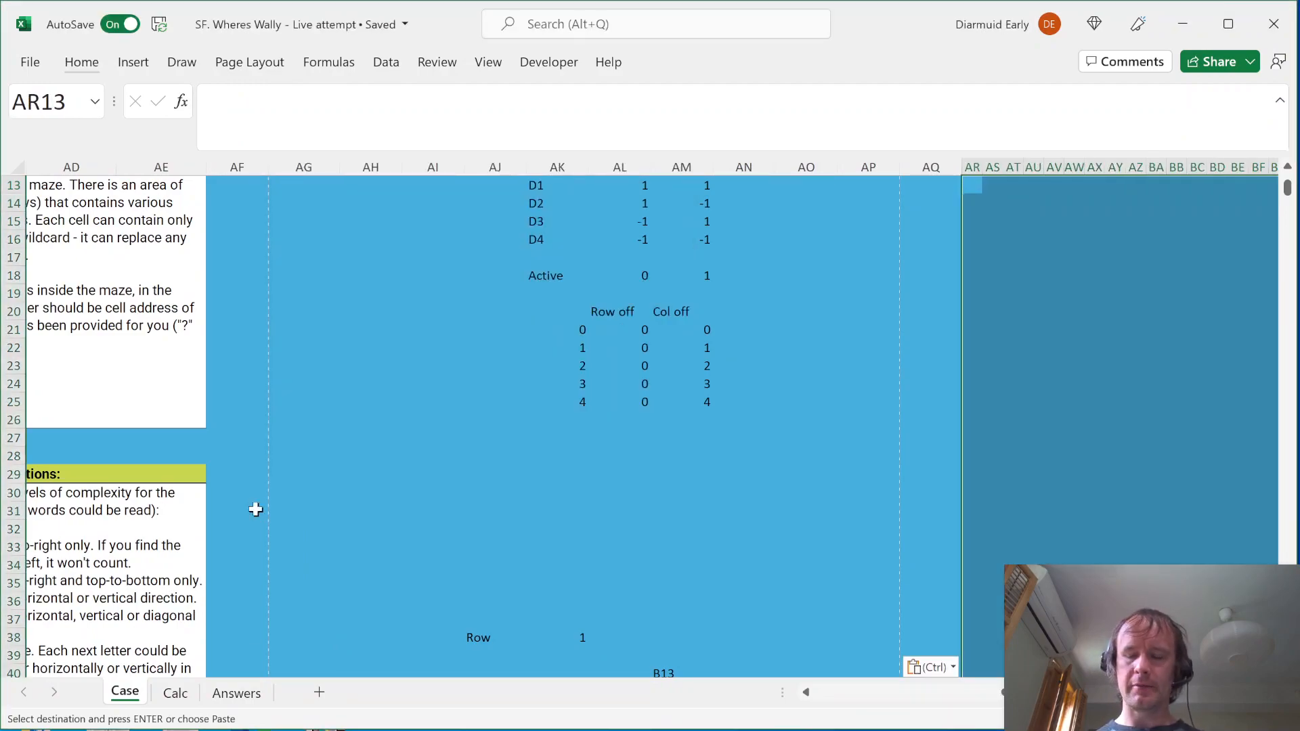
# Begin an AND formula in AR13 whose first condition is B13="N"
pyautogui.write('=AND(')
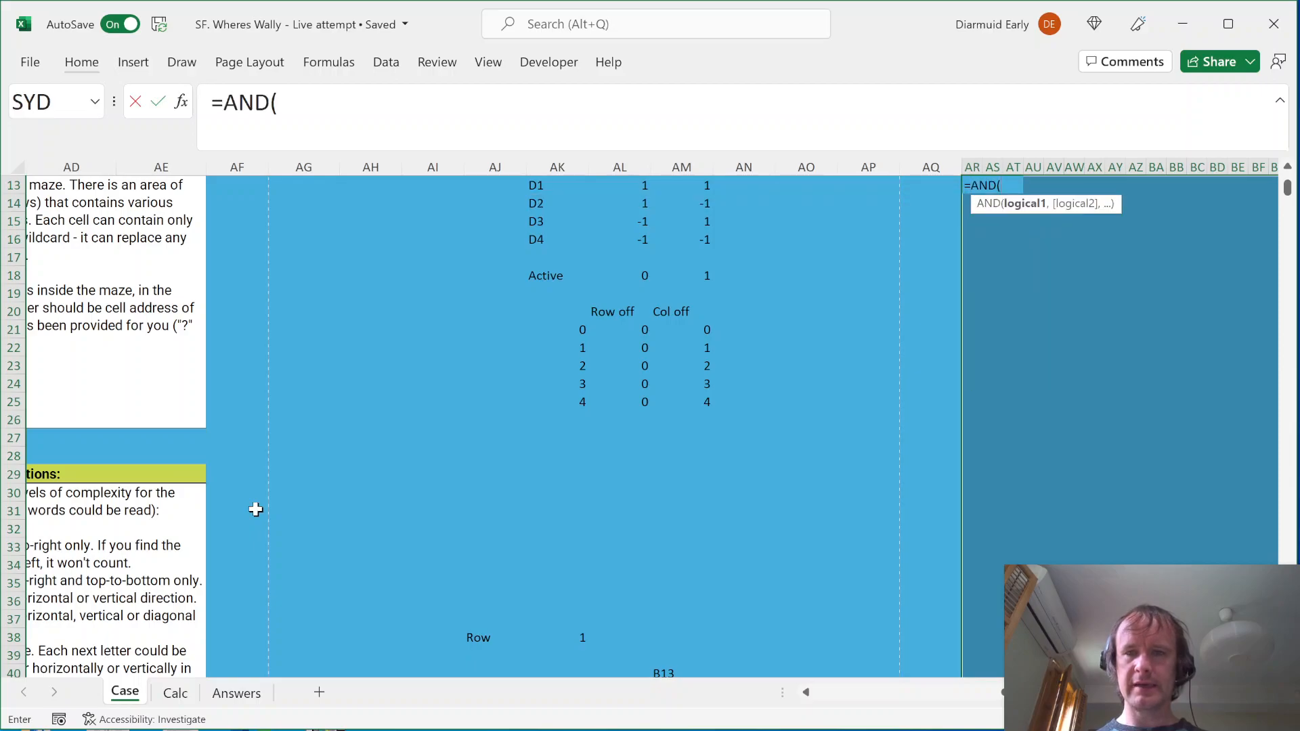
pyautogui.hotkey('ctrl', 'Left')
pyautogui.hotkey('ctrl', 'Left')
pyautogui.hotkey('ctrl', 'Left')
pyautogui.hotkey('ctrl', 'Left')
pyautogui.hotkey('ctrl', 'Left')
pyautogui.hotkey('ctrl', 'Left')
pyautogui.hotkey('ctrl', 'Left')
pyautogui.hotkey('ctrl', 'Left')
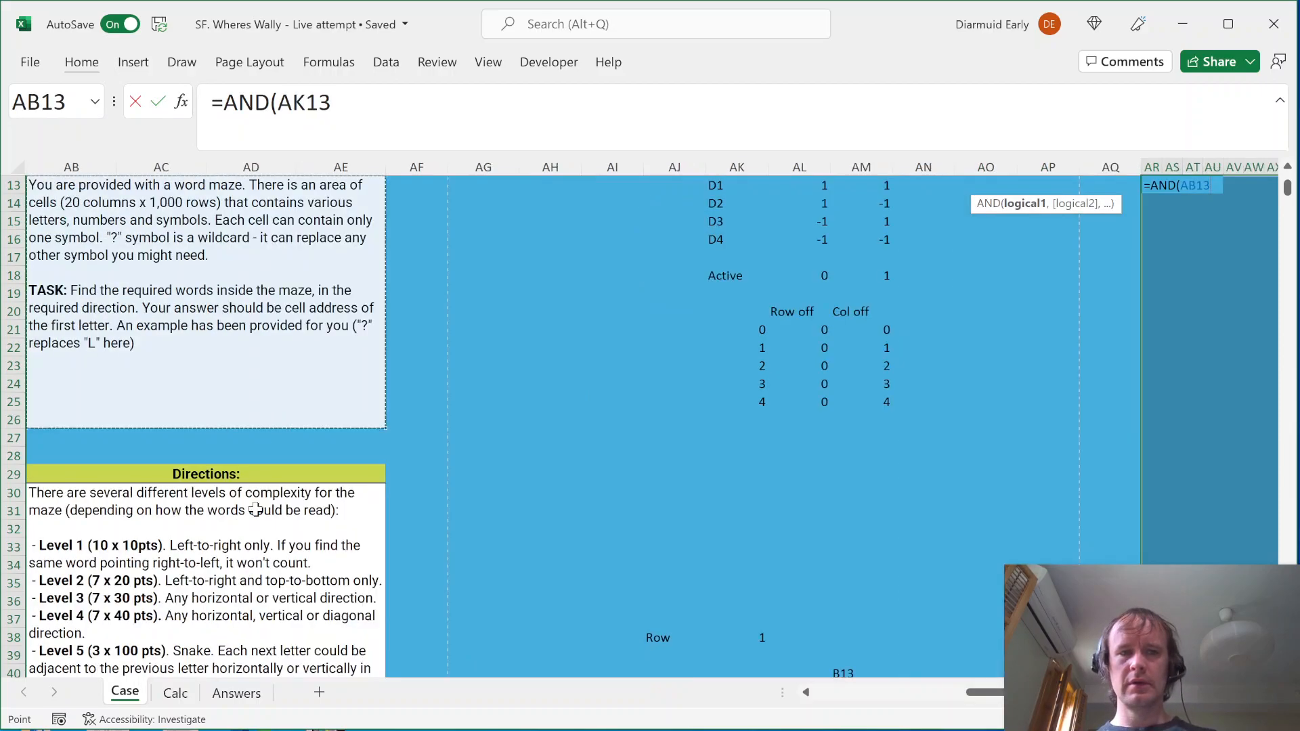
pyautogui.press('Right')
pyautogui.press('Right')
pyautogui.press('Left')
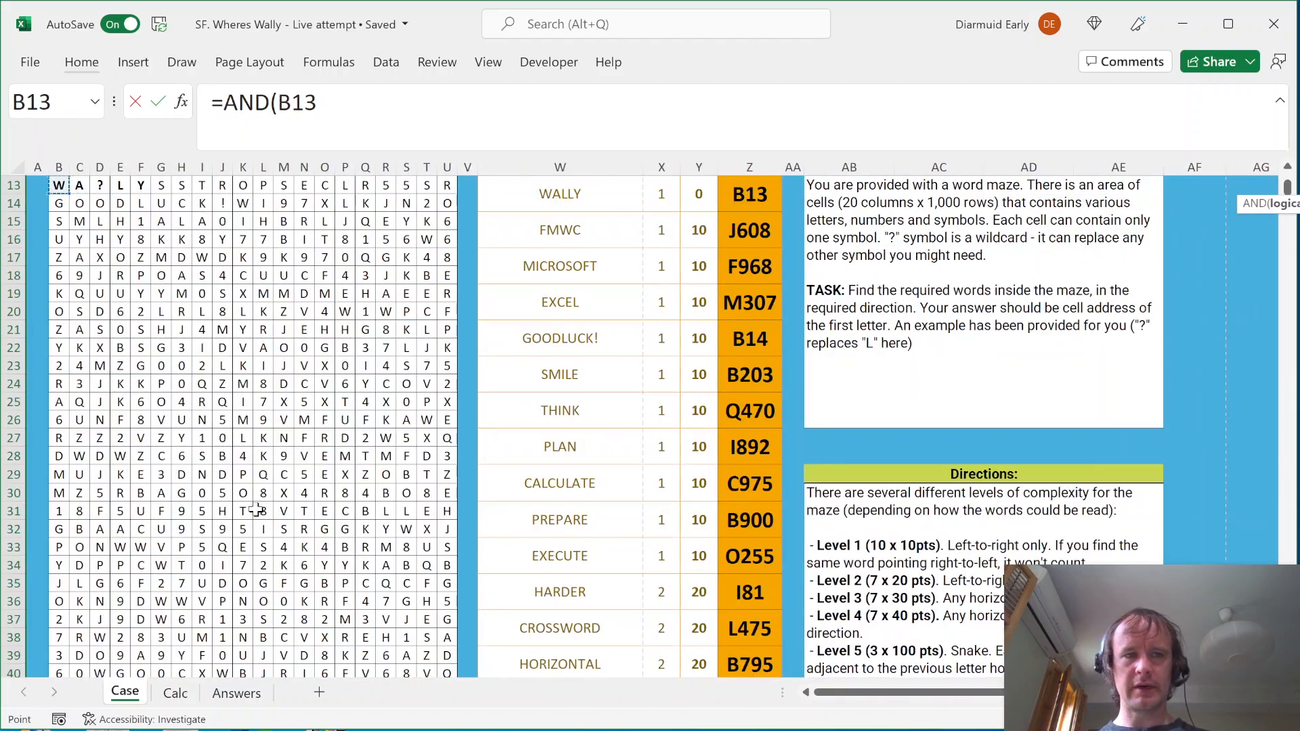
pyautogui.write('="N",or')
pyautogui.press('Tab')
pyautogui.press('BackSpace')
pyautogui.press('BackSpace')
pyautogui.press('BackSpace')
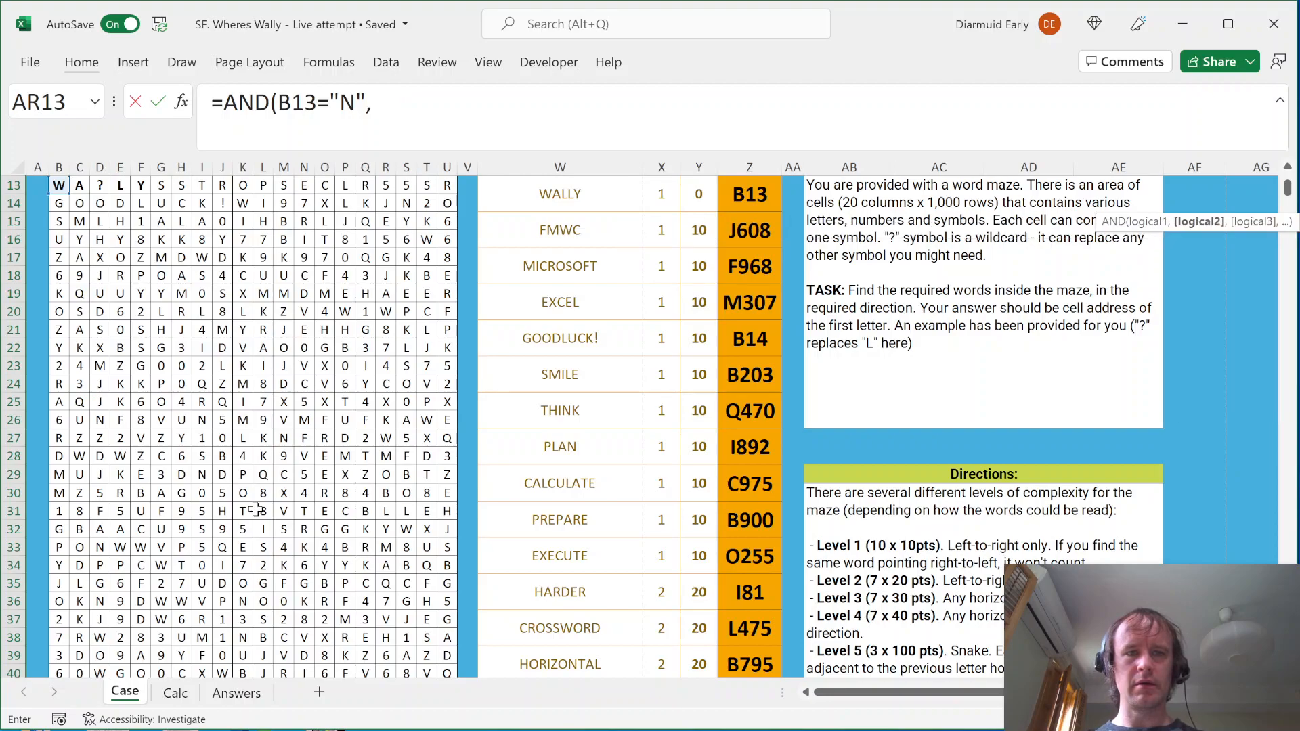
# Add an OR condition to the AND formula testing whether any of B12, C13, B14 or A13 equals "S"
pyautogui.write('or')
pyautogui.press('Tab')
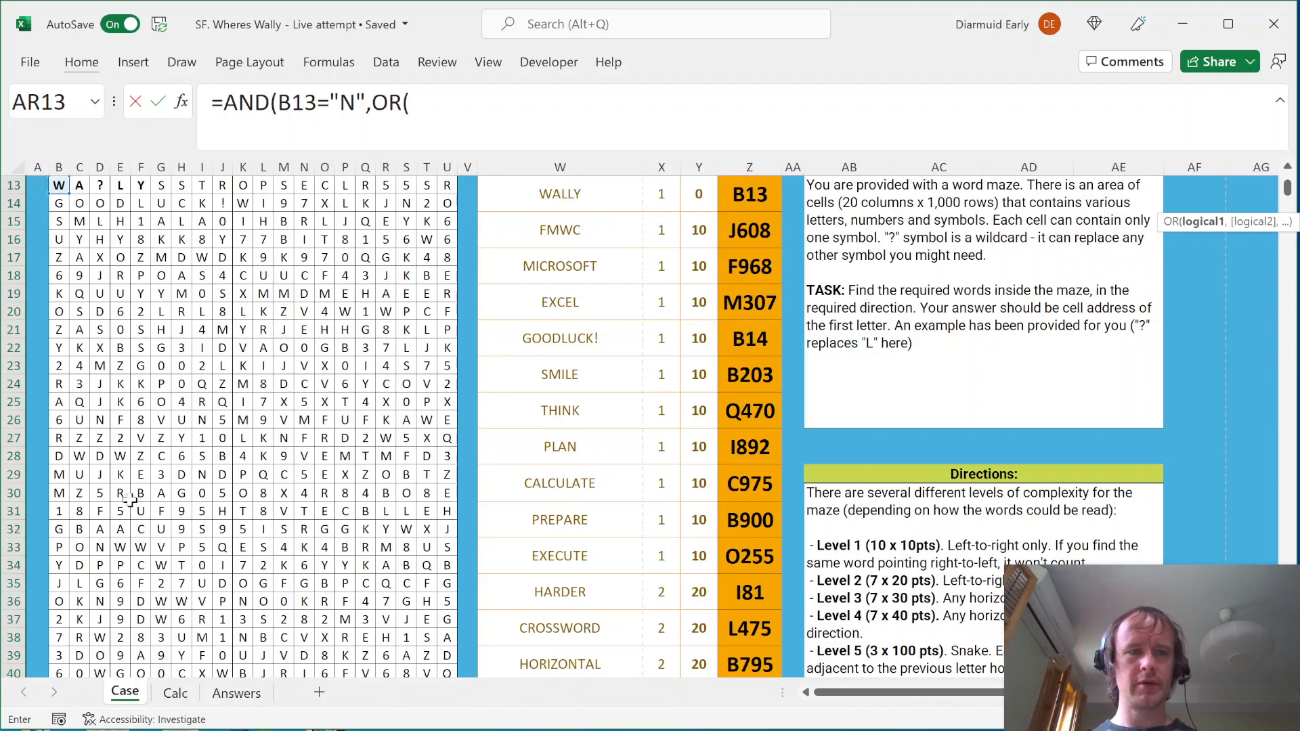
pyautogui.scroll(3, 120, 435)
pyautogui.scroll(1, 120, 435)
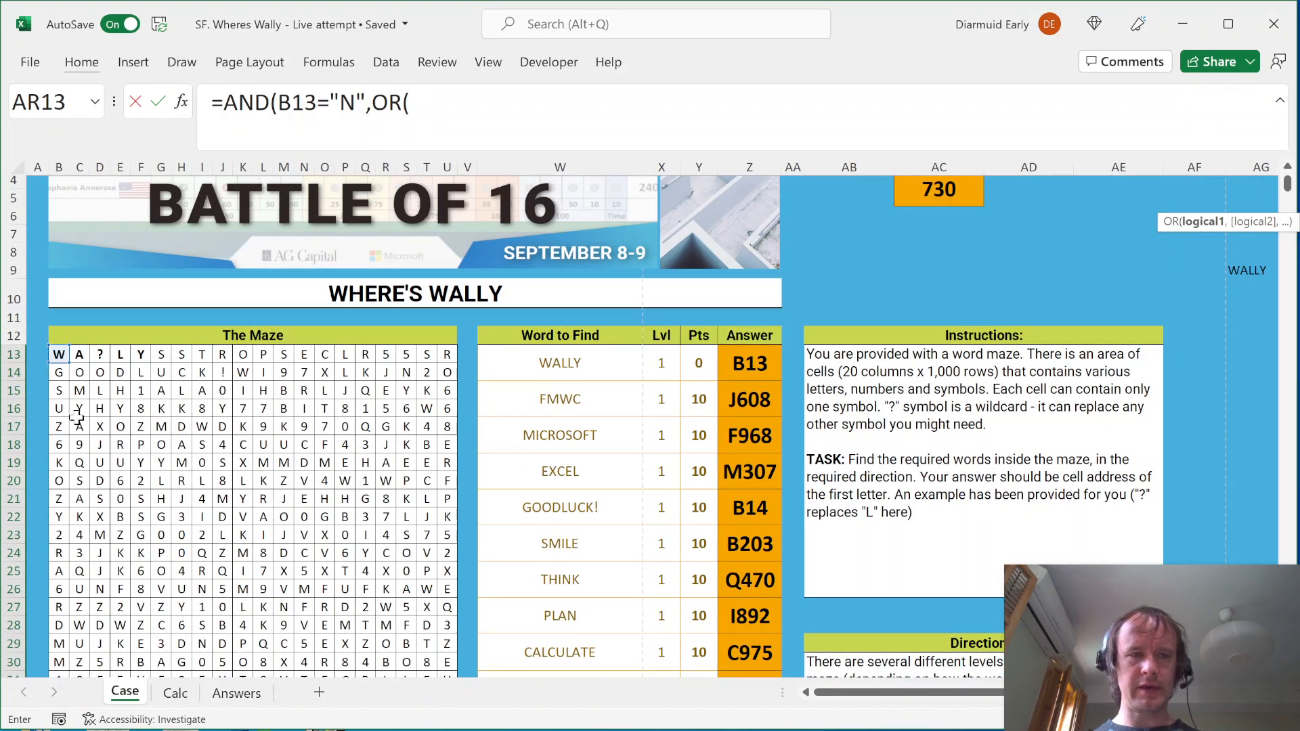
pyautogui.click(61, 336)
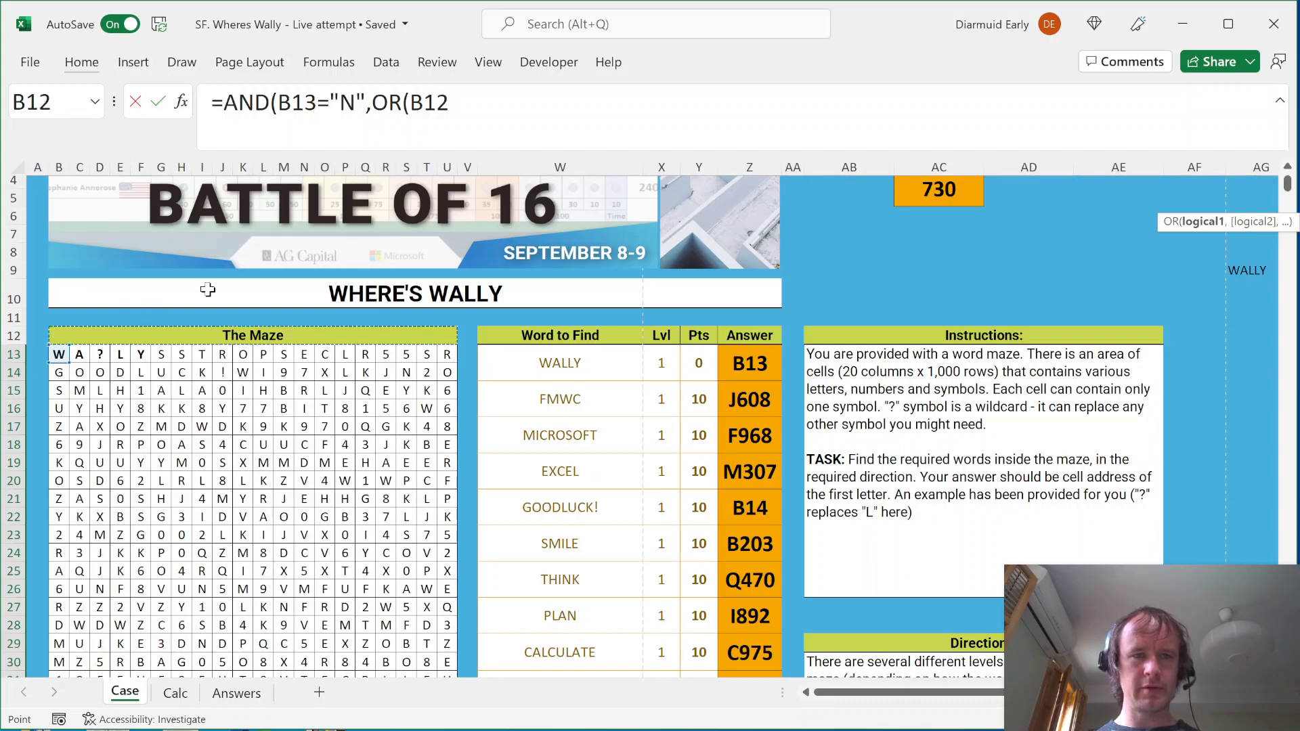
pyautogui.write('="S",')
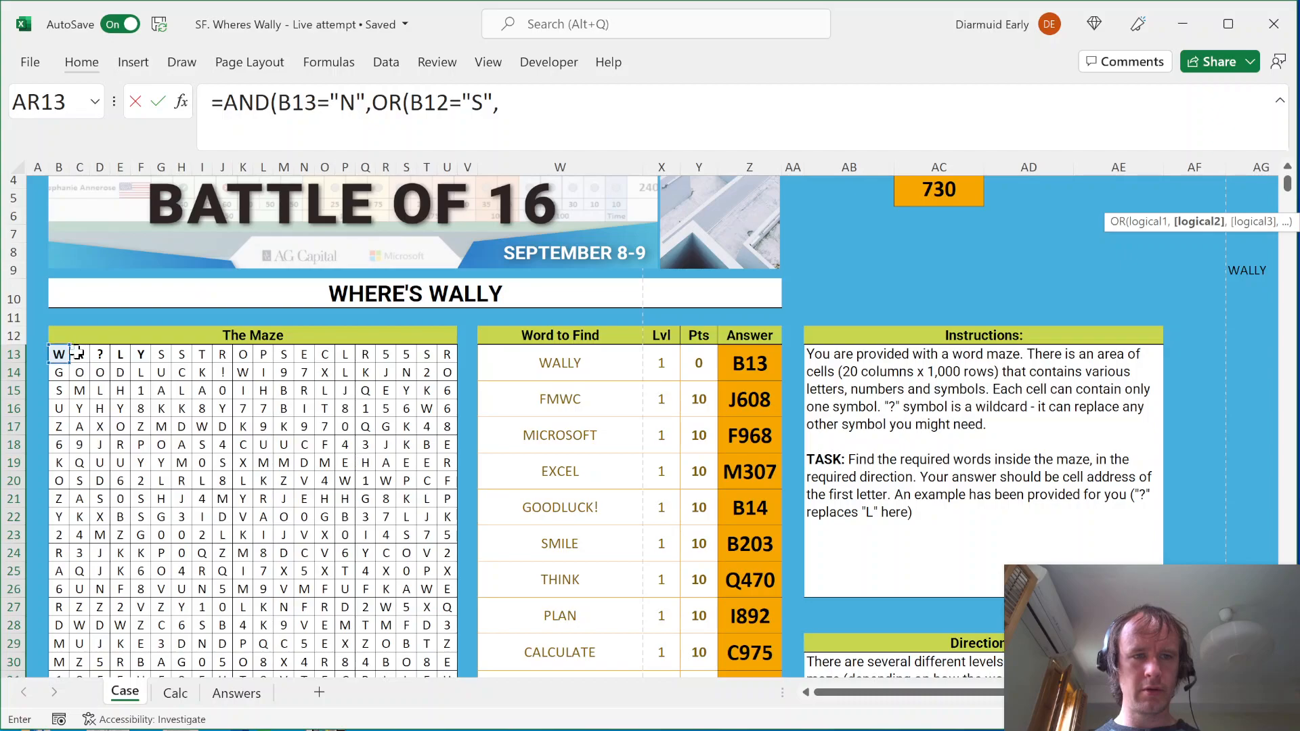
pyautogui.click(80, 354)
pyautogui.write('="S",')
pyautogui.click(60, 372)
pyautogui.write('="S",')
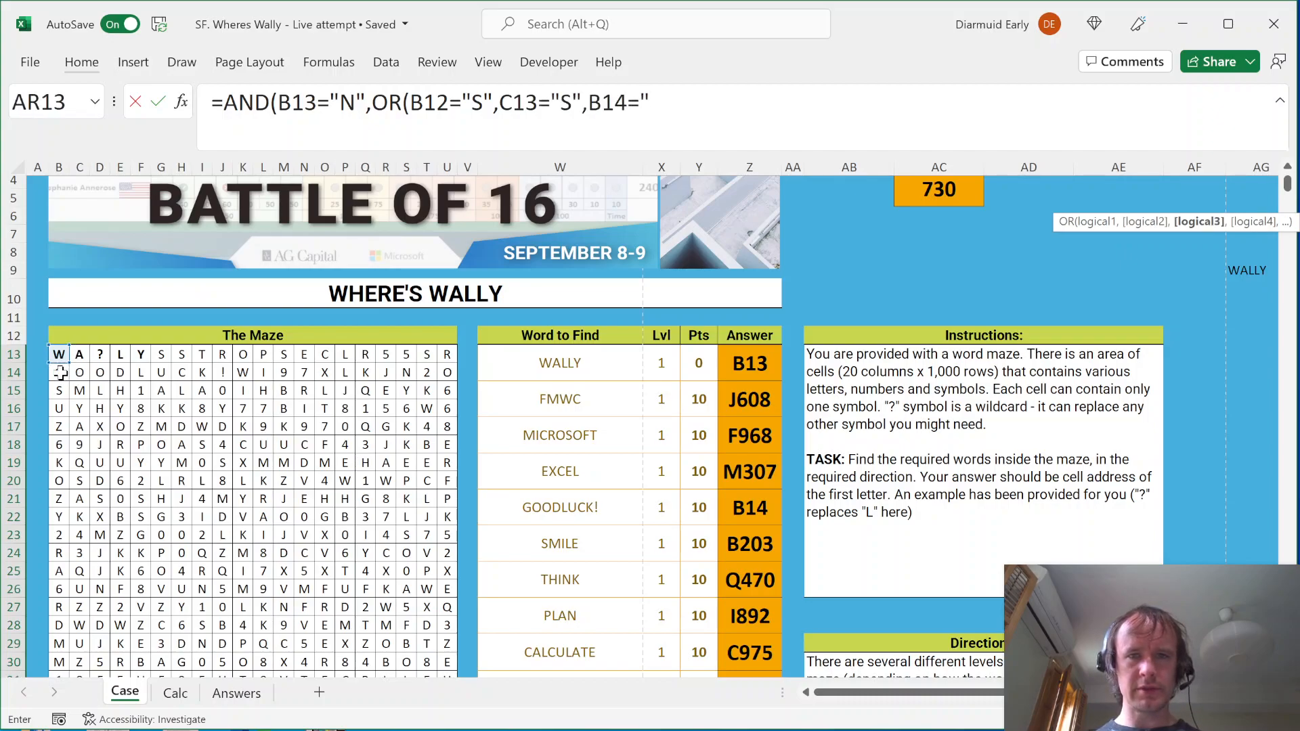
pyautogui.click(40, 354)
pyautogui.write('="')
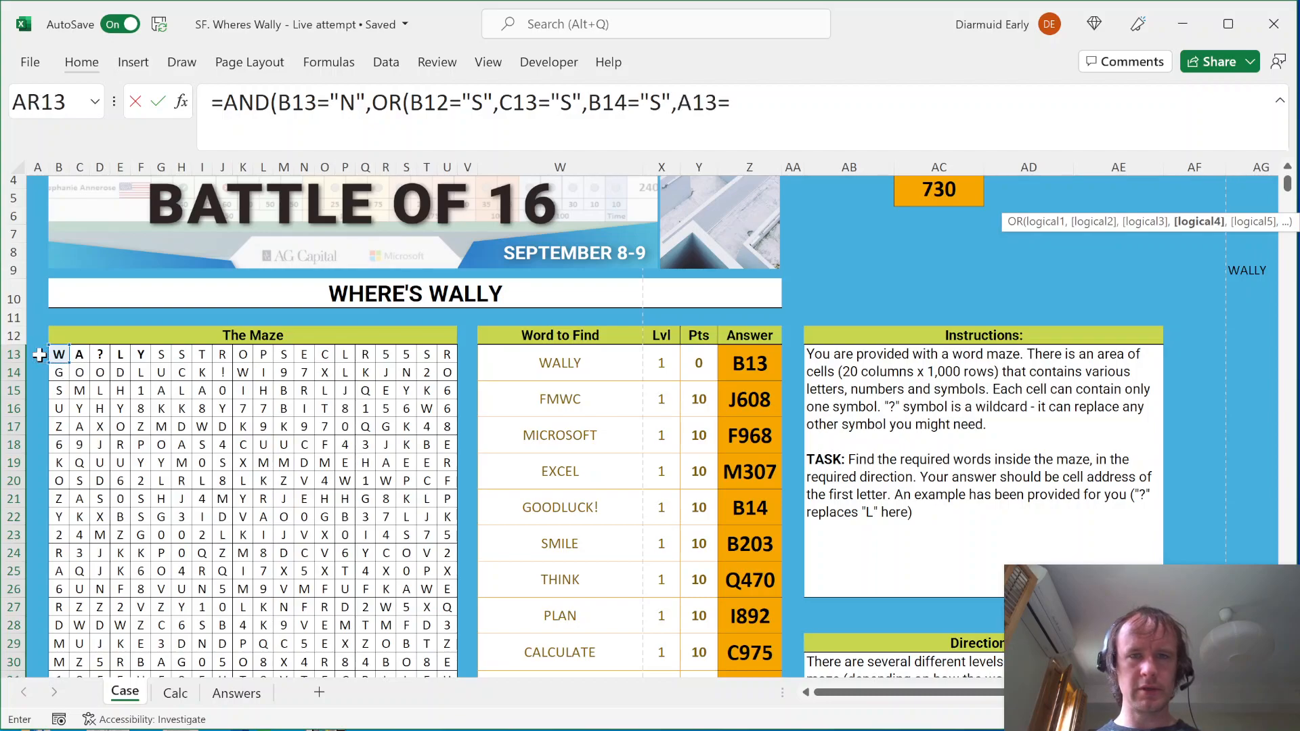
pyautogui.write('S")')
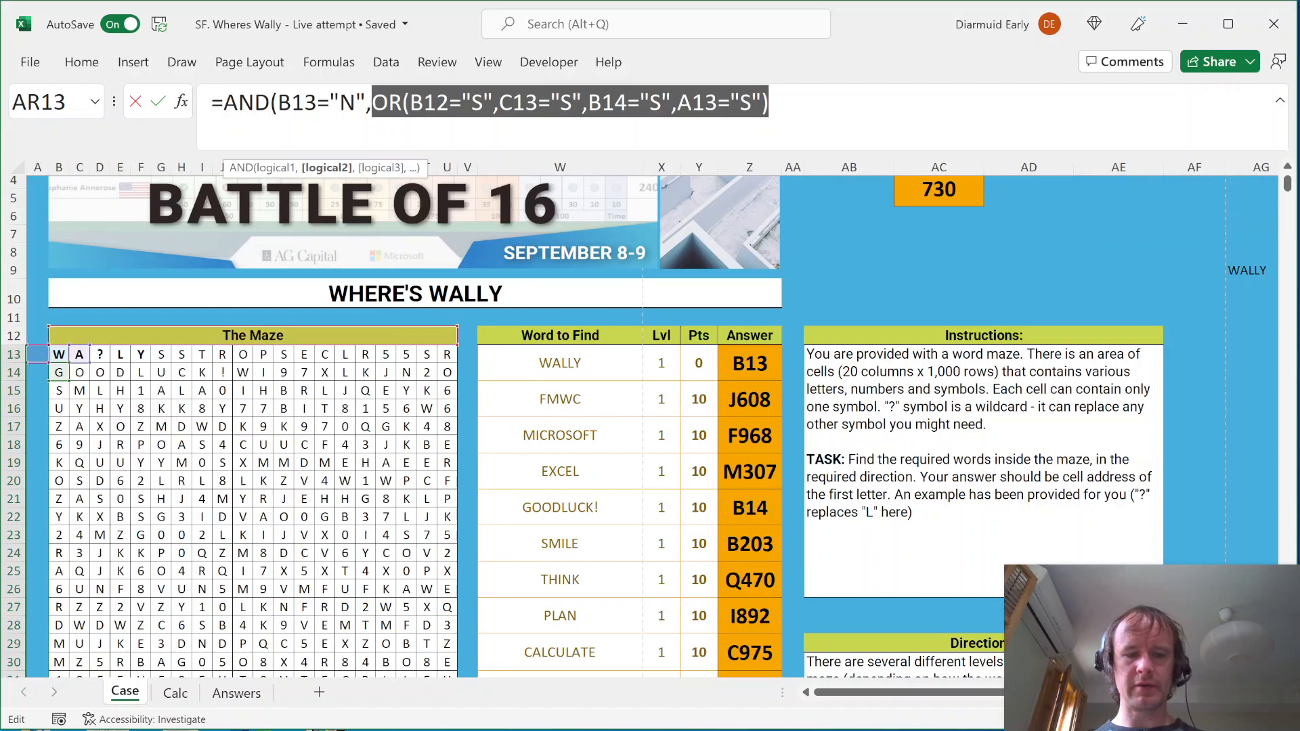
# Append a copy of the OR test that checks the same four neighbours for "A", and fill the finished formula across AR13:BK1012
pyautogui.hotkey('ctrl', 'c')
pyautogui.press('Right')
pyautogui.write(',')
pyautogui.hotkey('ctrl', 'v')
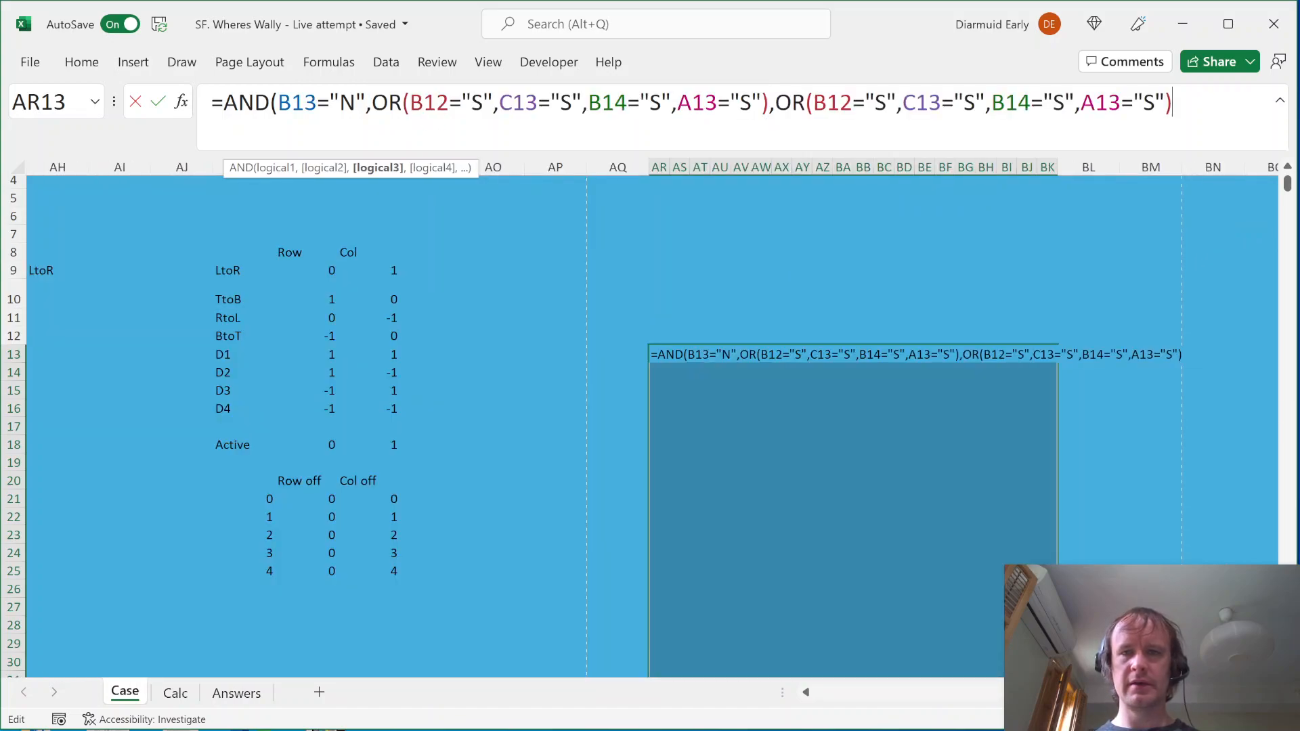
pyautogui.click(886, 102)
pyautogui.press('BackSpace')
pyautogui.write('A')
pyautogui.click(979, 102)
pyautogui.press('BackSpace')
pyautogui.write('A')
pyautogui.click(1070, 103)
pyautogui.press('BackSpace')
pyautogui.write('A')
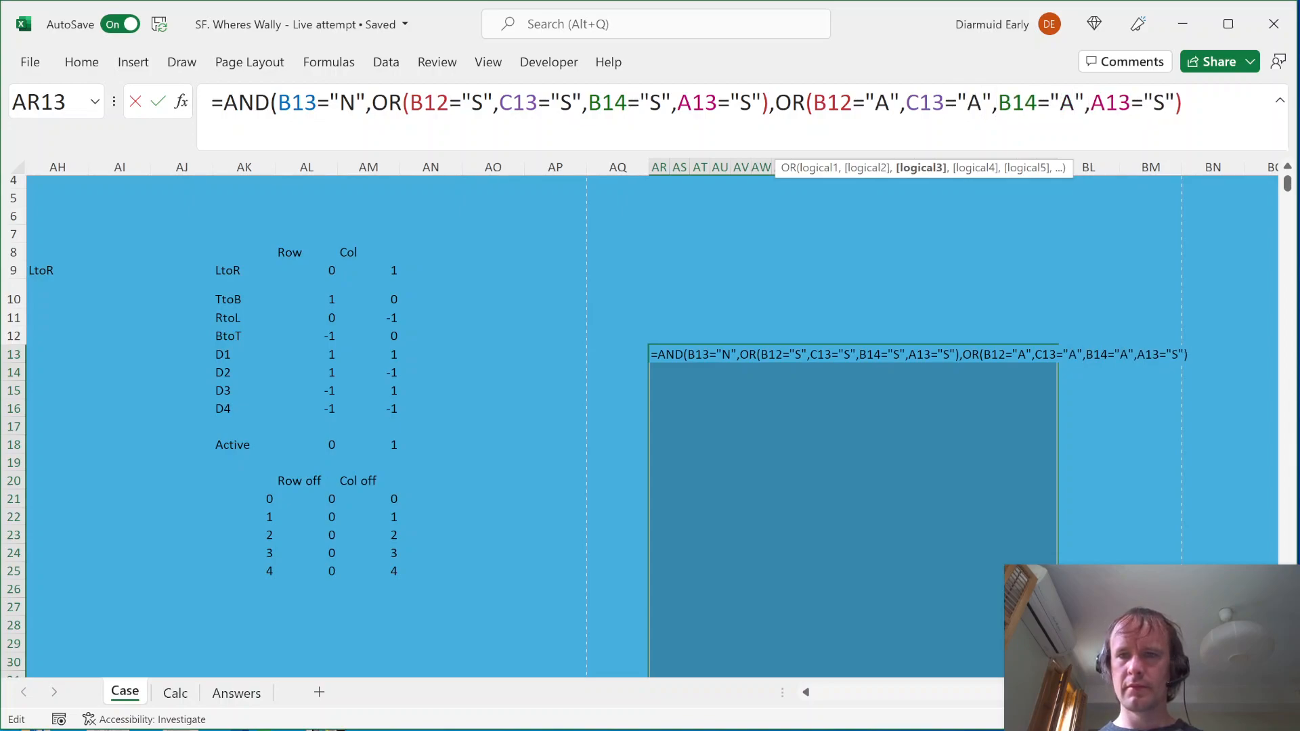
pyautogui.click(1165, 102)
pyautogui.press('BackSpace')
pyautogui.write('A')
pyautogui.press('End')
pyautogui.write(')')
pyautogui.hotkey('ctrl', 'Return')
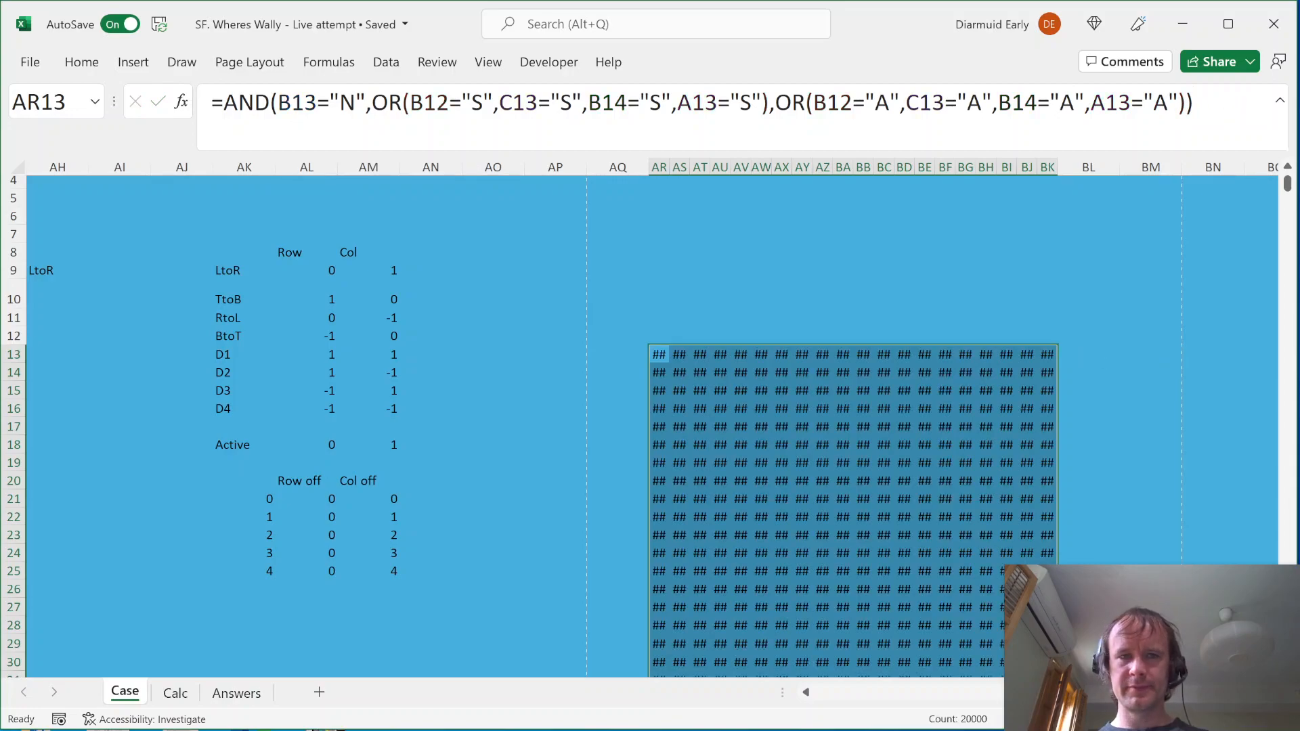
# Prefix the AND formula with a double negative across AR13:BK1012 so the grid returns numbers instead of TRUE or FALSE
pyautogui.click(659, 354)
pyautogui.hotkey('ctrl', 'shift', 'End')
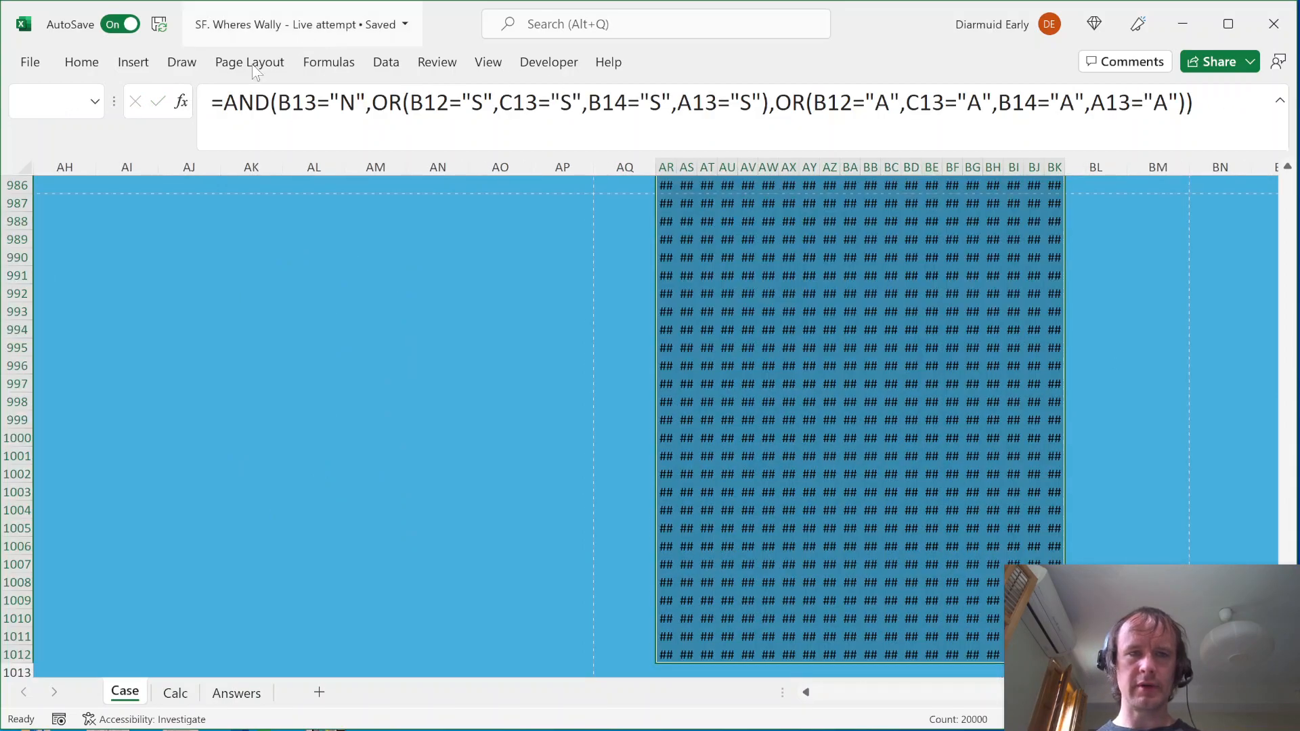
pyautogui.click(223, 126)
pyautogui.write('--')
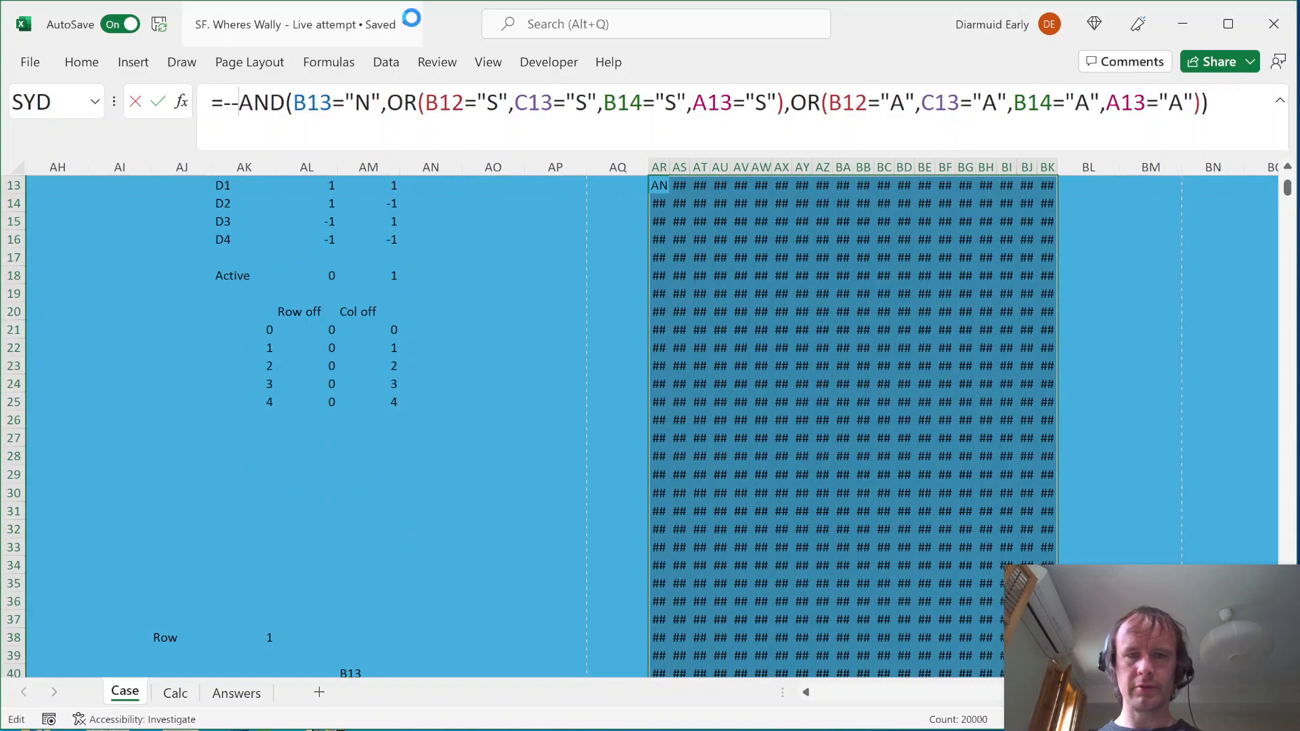
pyautogui.hotkey('ctrl', 'Return')
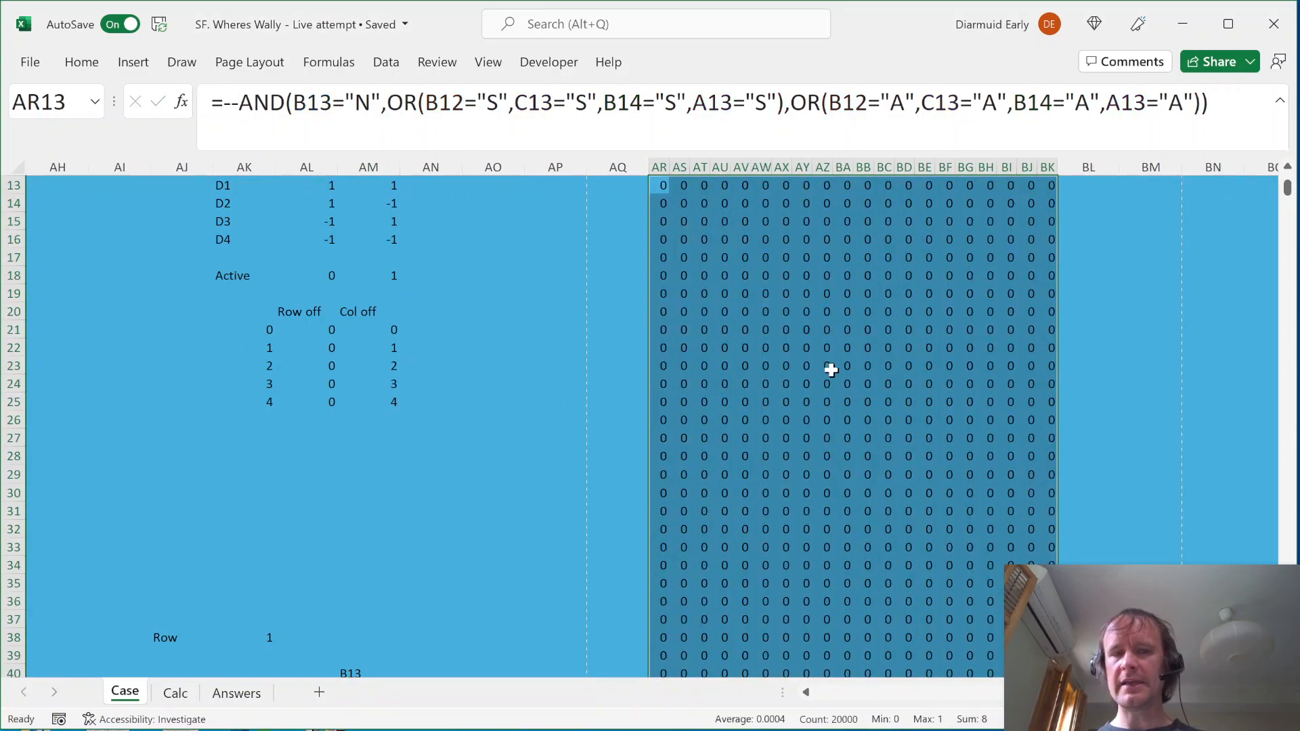
# Search the helper grid AR13:BK1012 for 1, looking in values rather than formulas
pyautogui.press('Up')
pyautogui.press('Down')
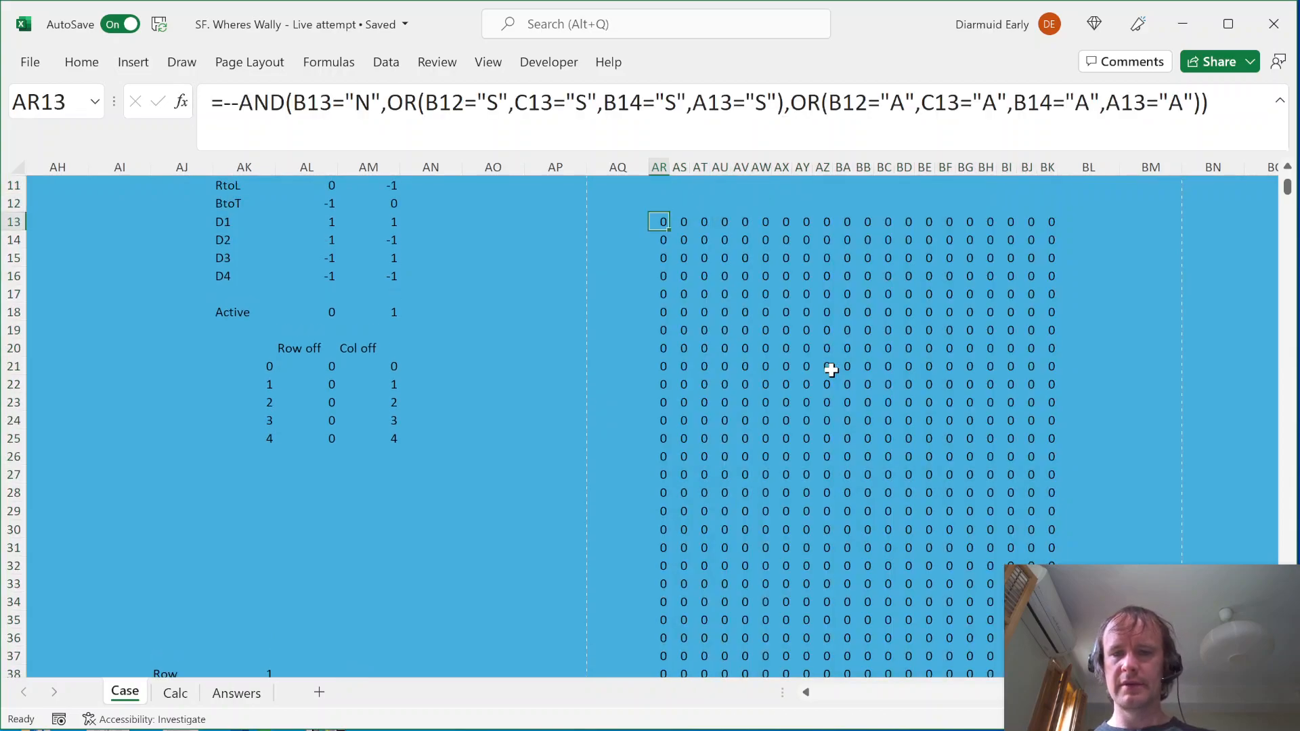
pyautogui.hotkey('ctrl', 'shift', 'Right')
pyautogui.hotkey('ctrl', 'shift', 'Down')
pyautogui.hotkey('ctrl', 'f')
pyautogui.write('1')
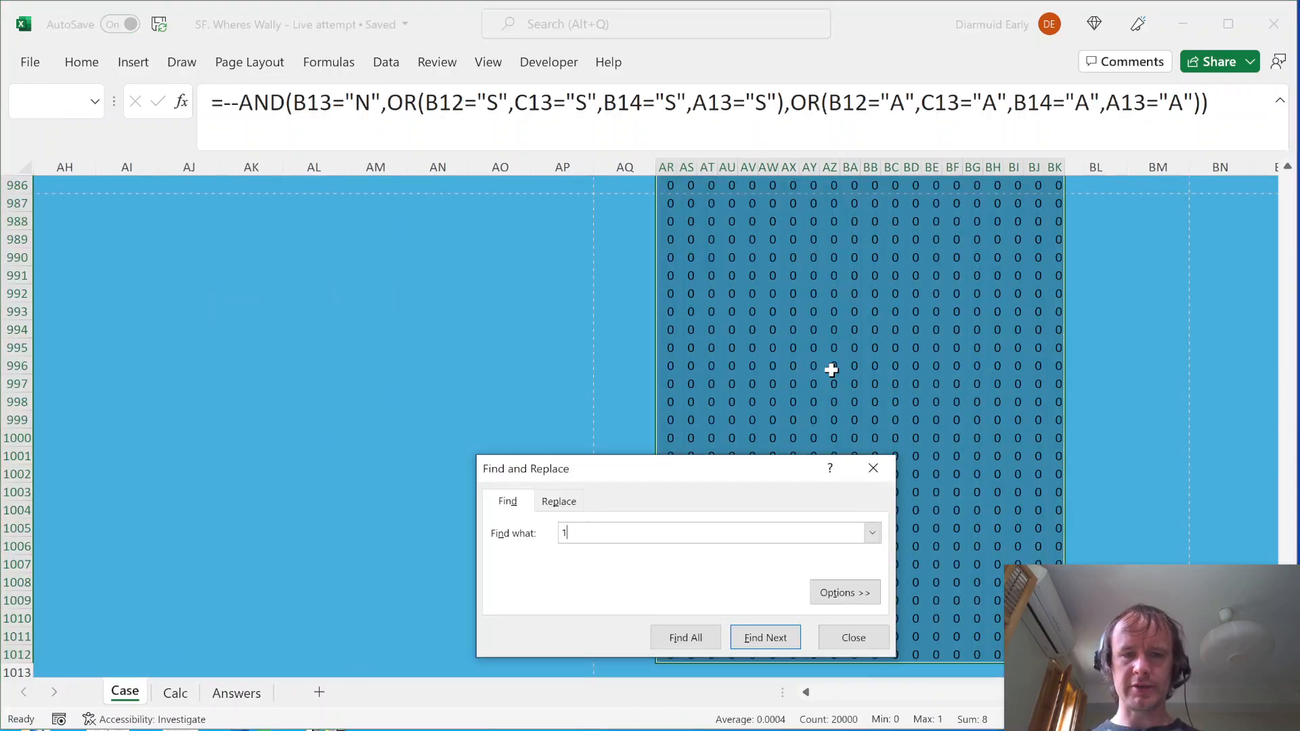
pyautogui.click(826, 598)
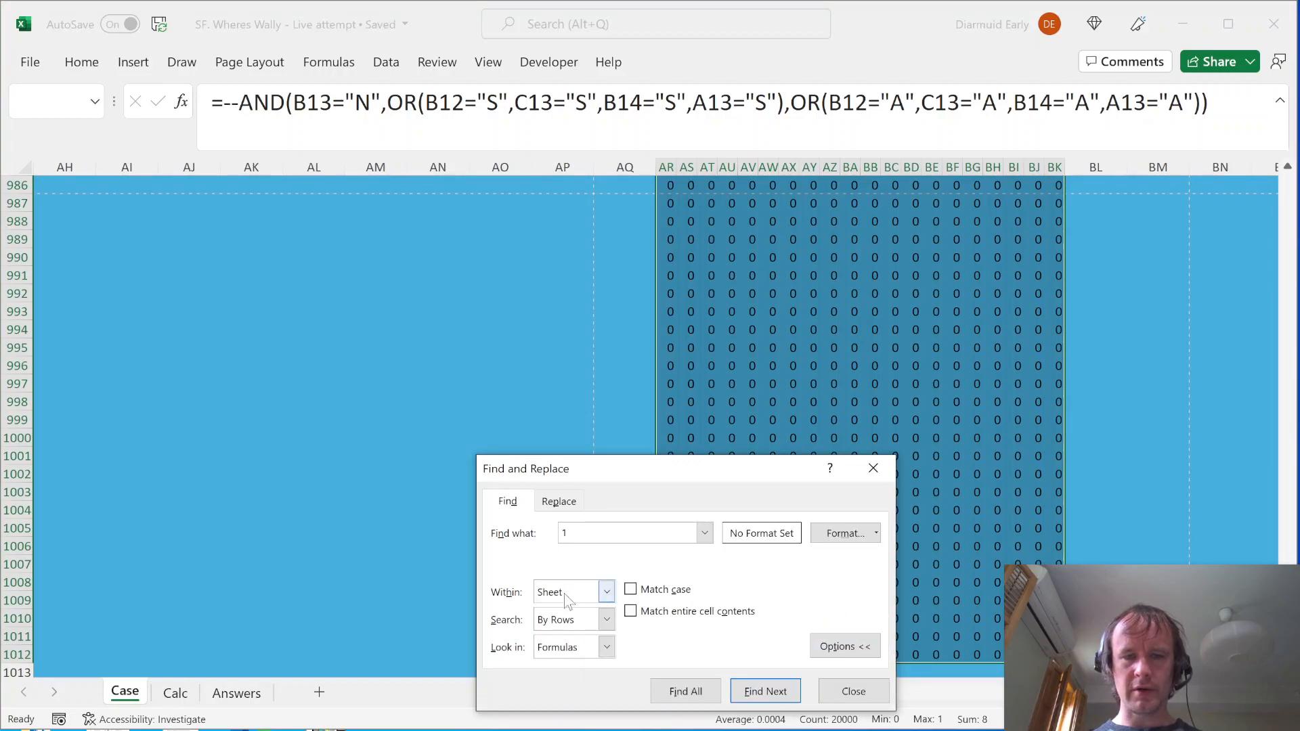
pyautogui.click(606, 647)
pyautogui.click(554, 675)
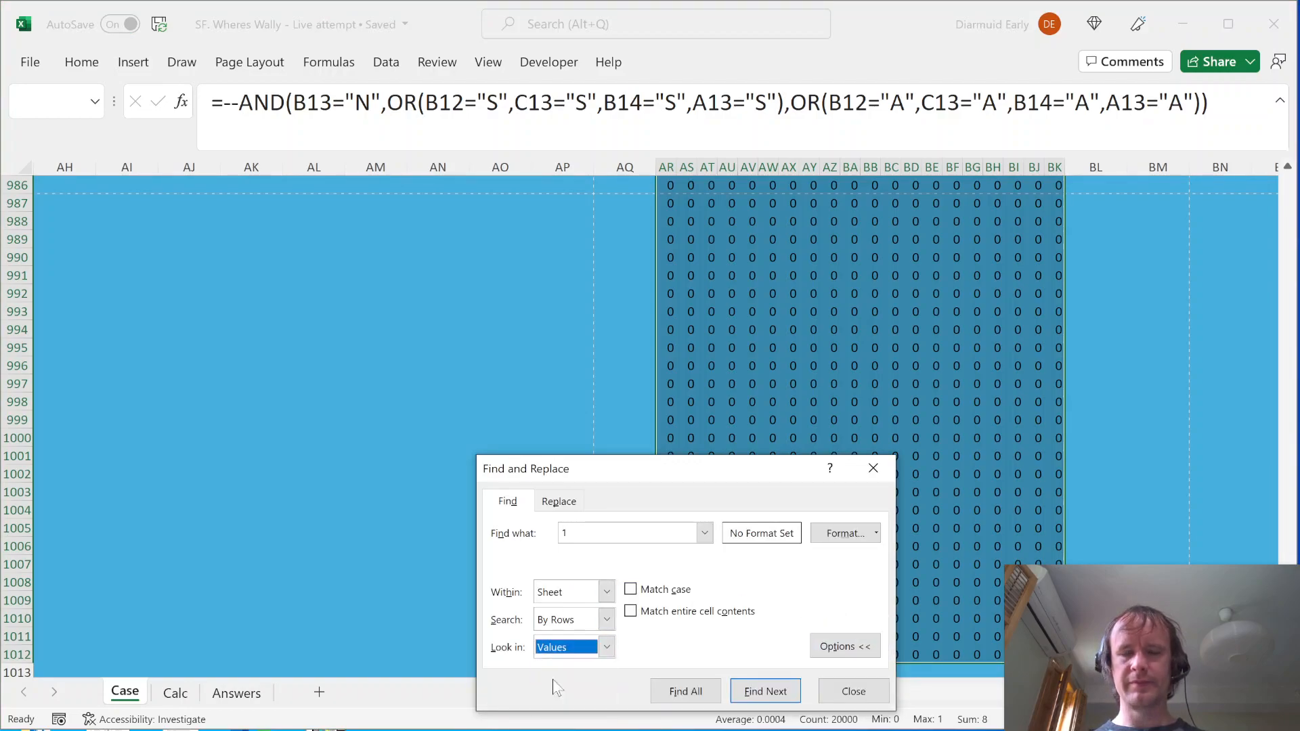
pyautogui.press('Return')
pyautogui.press('Escape')
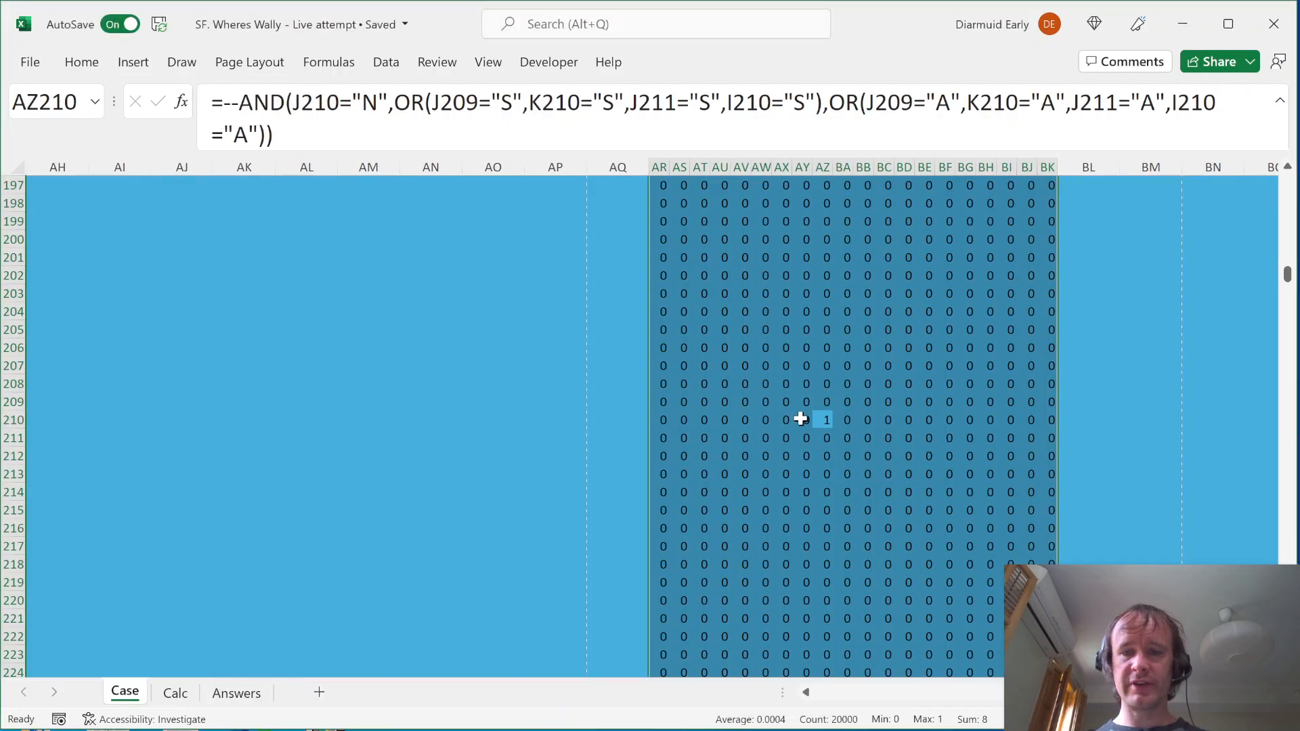
# Go to maze cell J210, referenced by the matching grid cell AZ210, and examine the letters beside it
pyautogui.click(821, 419)
pyautogui.doubleClick(316, 103)
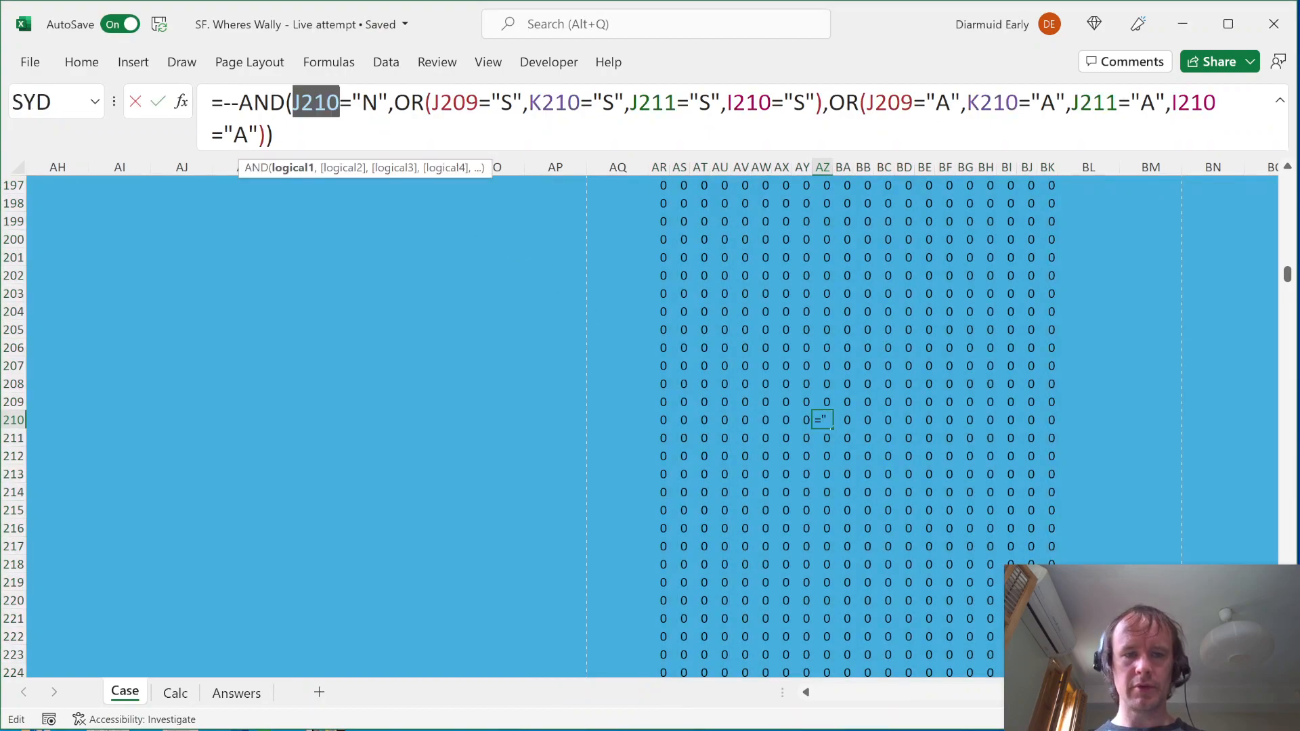
pyautogui.press('Escape')
pyautogui.click(48, 102)
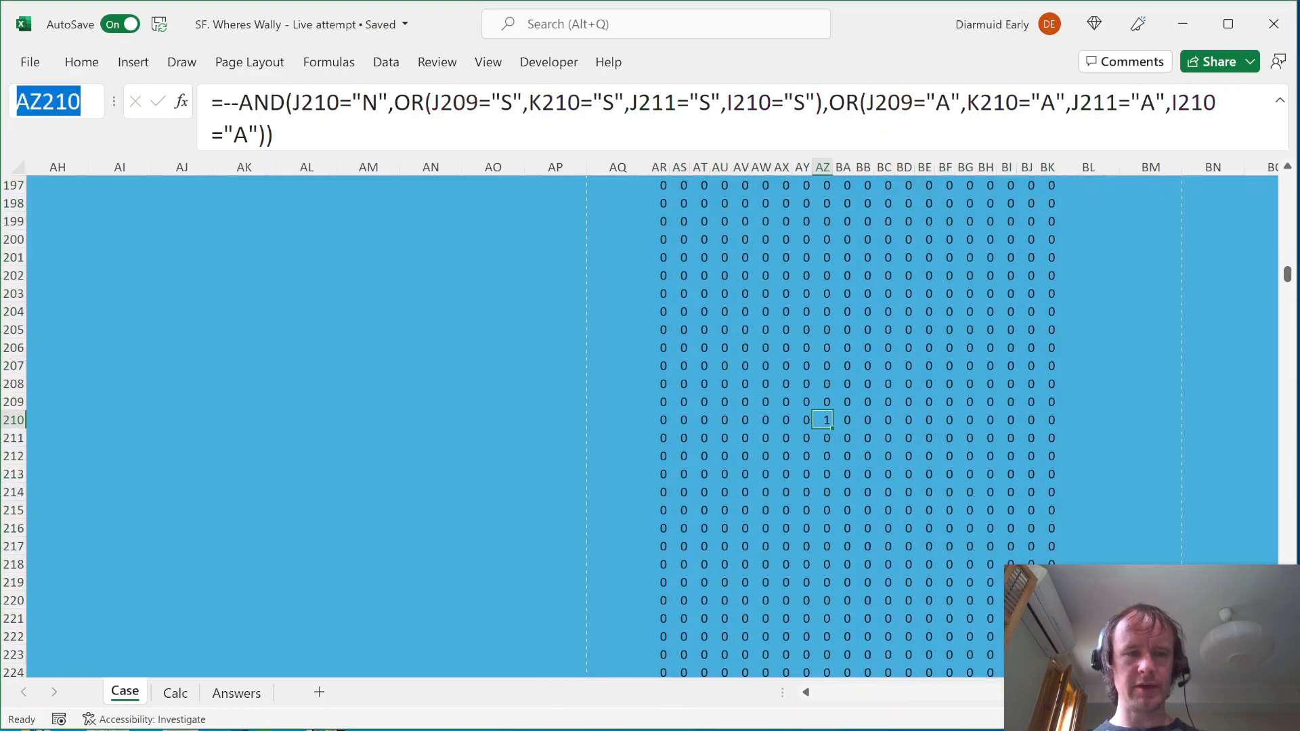
pyautogui.click(81, 102)
pyautogui.press('BackSpace')
pyautogui.press('BackSpace')
pyautogui.press('BackSpace')
pyautogui.press('BackSpace')
pyautogui.press('BackSpace')
pyautogui.write('J210')
pyautogui.press('Return')
pyautogui.hotkey('shift', 'Left')
pyautogui.hotkey('shift', 'Left')
pyautogui.hotkey('shift', 'Left')
pyautogui.hotkey('shift', 'Left')
pyautogui.hotkey('shift', 'Left')
pyautogui.hotkey('shift', 'Left')
pyautogui.hotkey('shift', 'Left')
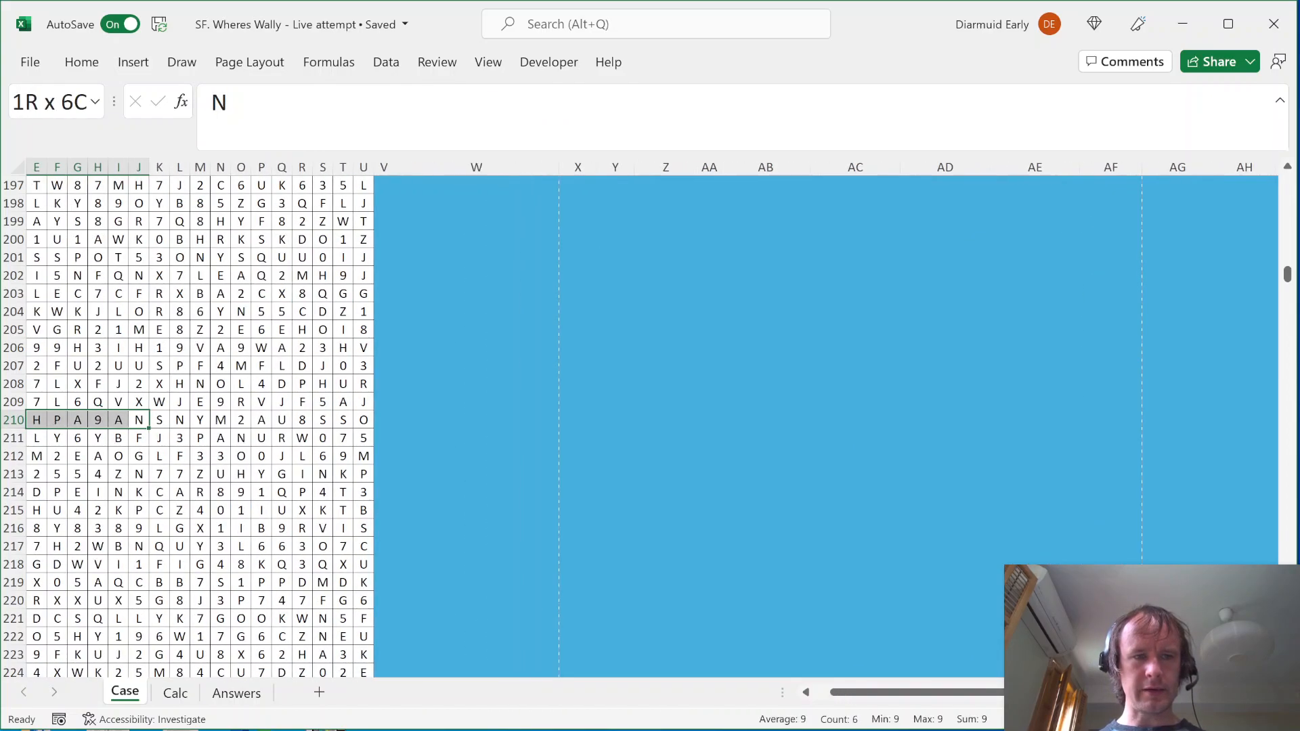
pyautogui.press('Right')
pyautogui.hotkey('shift', 'Left')
pyautogui.hotkey('shift', 'Left')
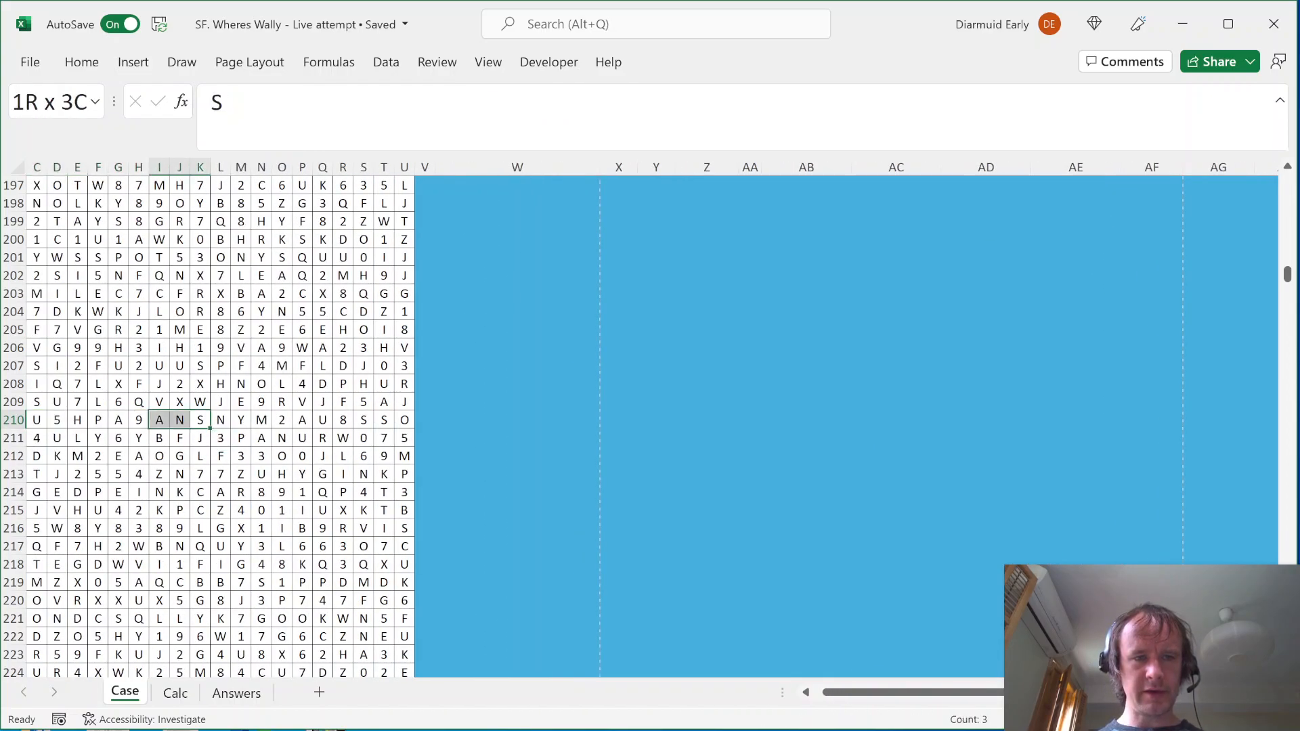
# Search the helper grid for the next 1 and select the neighbouring matches in AZ335:BA336
pyautogui.hotkey('alt', 'pagedown')
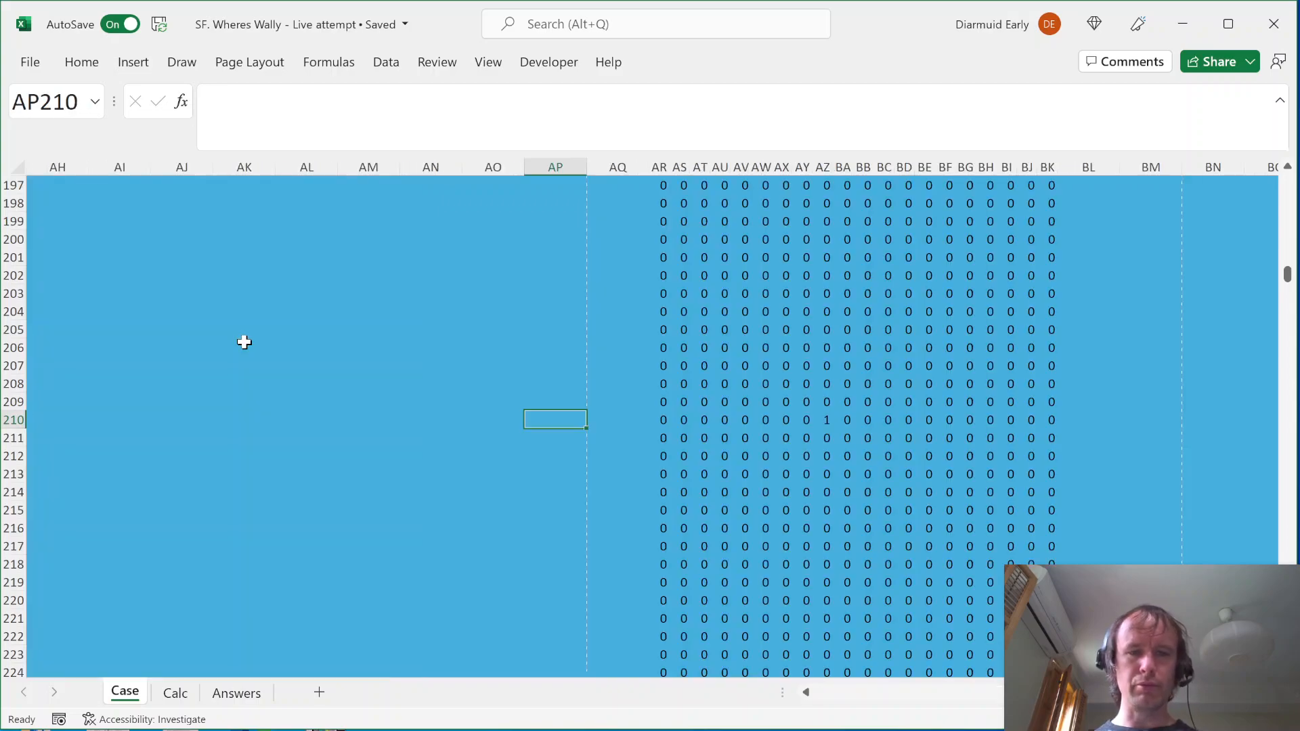
pyautogui.hotkey('ctrl', 'Right')
pyautogui.hotkey('ctrl', 'shift', 'Right')
pyautogui.hotkey('ctrl', 'shift', 'Down')
pyautogui.hotkey('ctrl', 'f')
pyautogui.press('Return')
pyautogui.press('Escape')
pyautogui.press('Right')
pyautogui.press('Left')
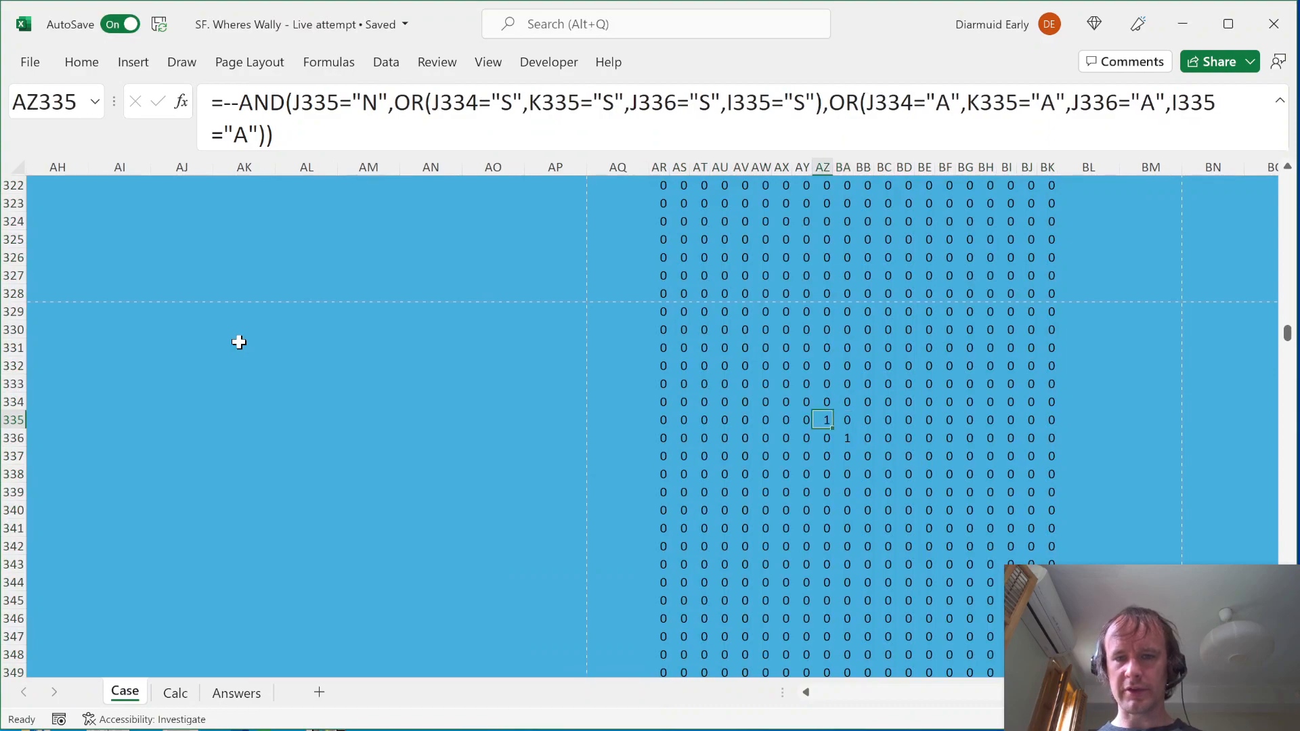
pyautogui.hotkey('shift', 'Right')
pyautogui.hotkey('shift', 'Down')
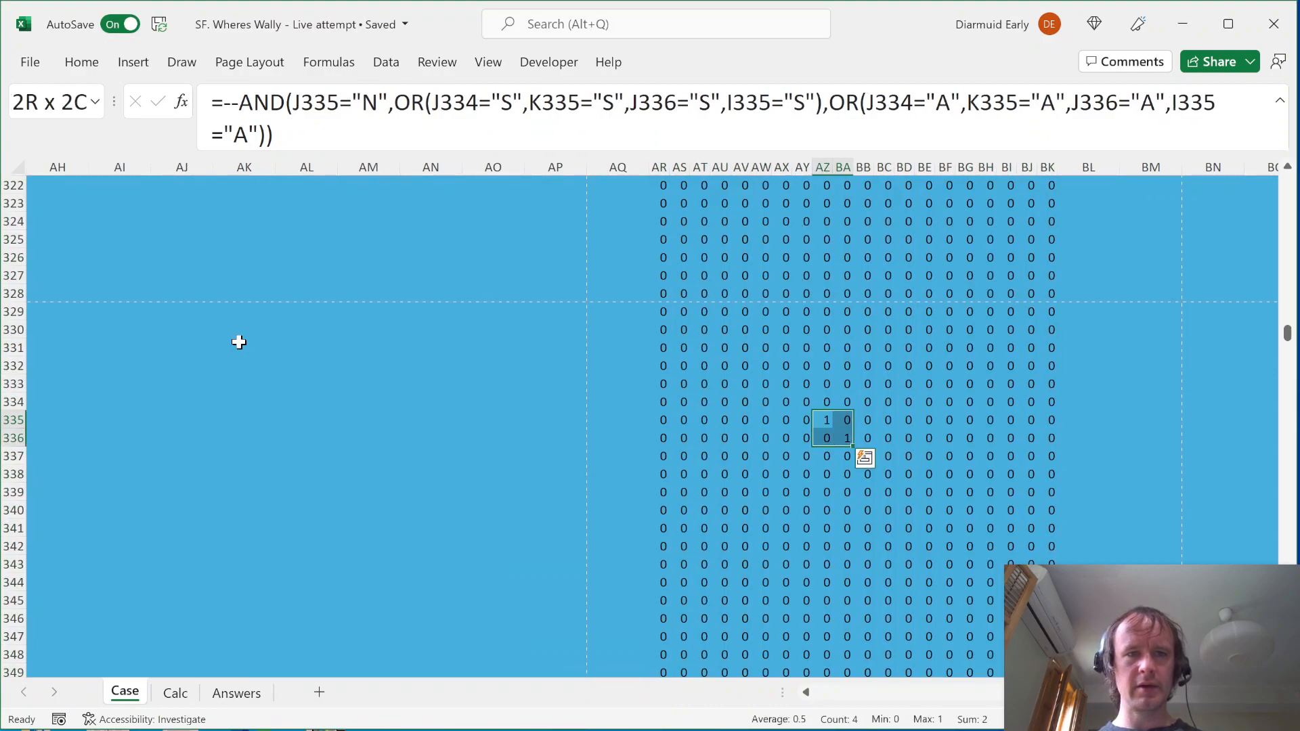
# Examine the maze letters around J335 and K336 for a possible snake word
pyautogui.hotkey('ctrl', 'Left')
pyautogui.press('Home')
pyautogui.press('Right')
pyautogui.press('Right')
pyautogui.press('Right')
pyautogui.press('Right')
pyautogui.press('Right')
pyautogui.press('Right')
pyautogui.press('Right')
pyautogui.press('Right')
pyautogui.press('Right')
pyautogui.press('Right')
pyautogui.press('Left')
pyautogui.press('Down')
pyautogui.press('Up')
pyautogui.press('Right')
pyautogui.press('Left')
pyautogui.press('Down')
pyautogui.press('Left')
pyautogui.press('Right')
pyautogui.press('Down')
pyautogui.press('Up')
pyautogui.press('Up')
pyautogui.press('Right')
pyautogui.press('Down')
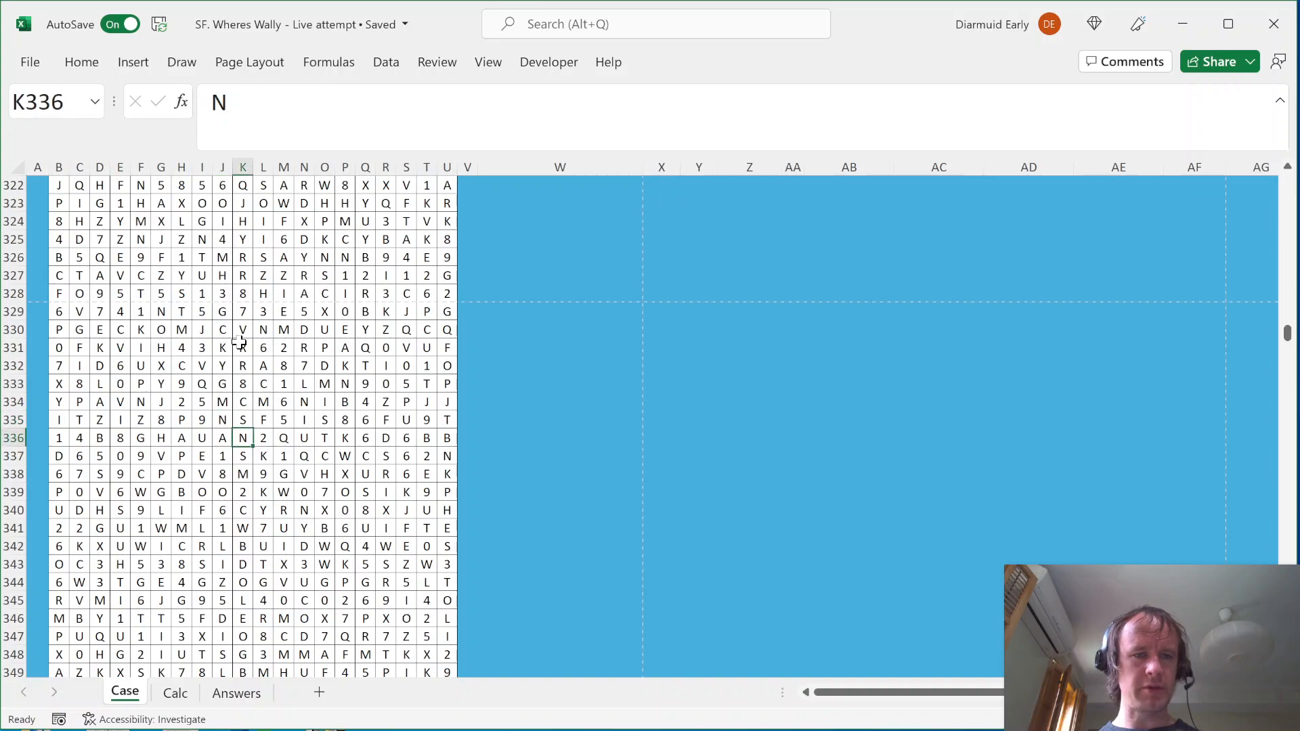
# Clear all the formulas from the helper grid AR13:BK1012
pyautogui.hotkey('ctrl', 'Right')
pyautogui.hotkey('ctrl', 'Right')
pyautogui.hotkey('alt', 'pageup')
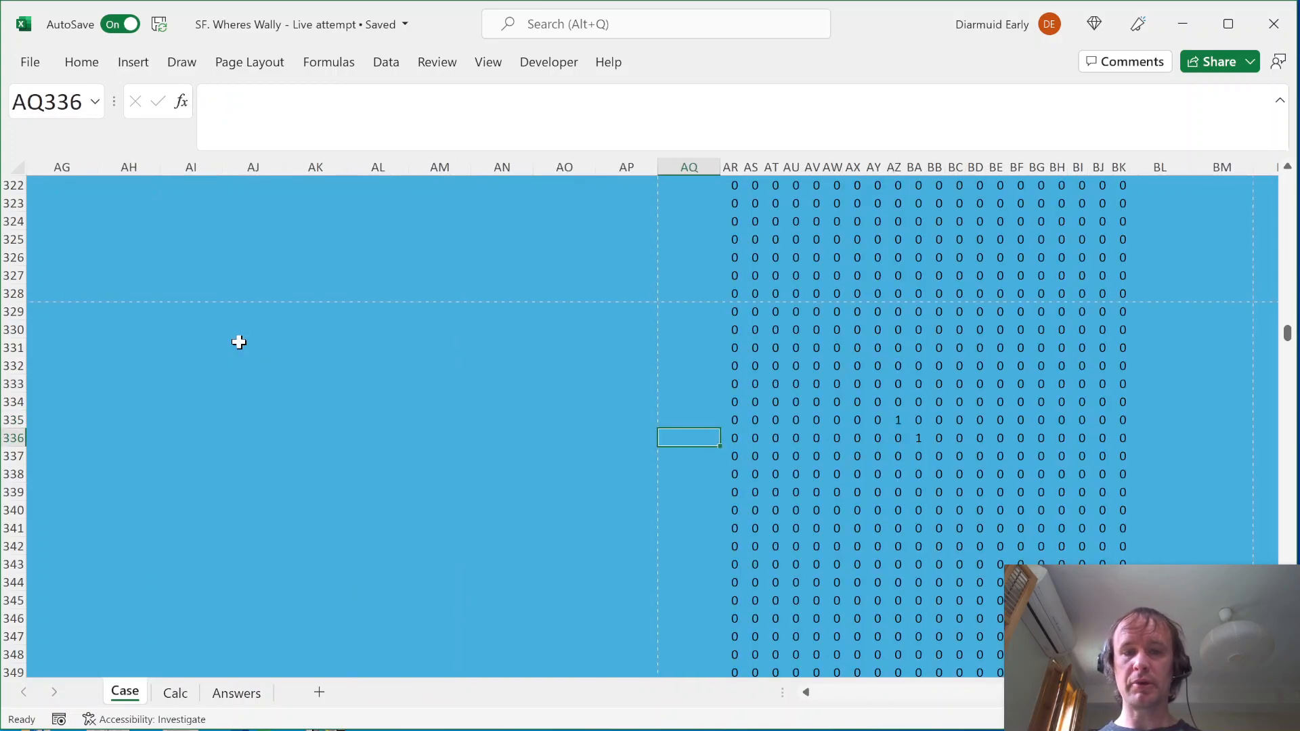
pyautogui.press('Right')
pyautogui.hotkey('ctrl', 'Up')
pyautogui.hotkey('ctrl', 'Up')
pyautogui.hotkey('ctrl', 'Down')
pyautogui.hotkey('ctrl', 'shift', 'Right')
pyautogui.hotkey('ctrl', 'shift', 'Down')
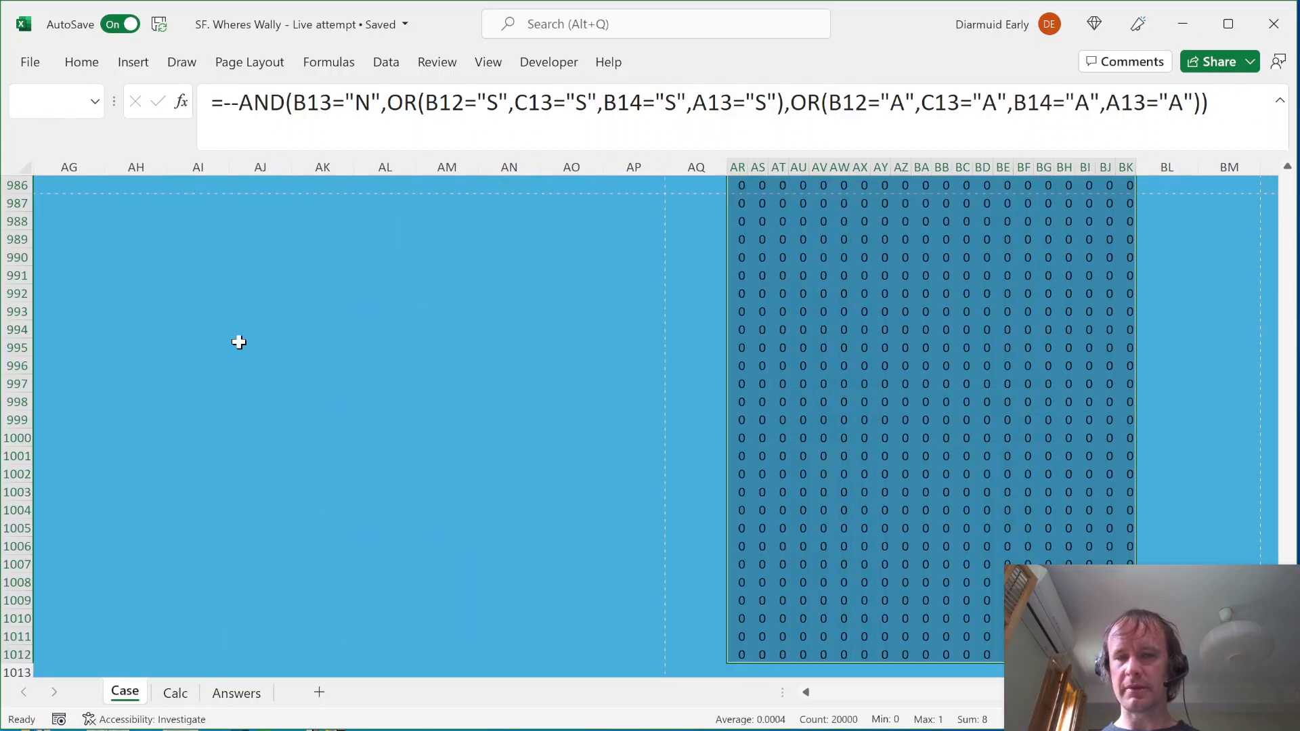
pyautogui.press('Delete')
# Select the whole maze from B13 through U1012
pyautogui.hotkey('ctrl', 'Left')
pyautogui.hotkey('ctrl', 'Left')
pyautogui.hotkey('ctrl', 'Left')
pyautogui.hotkey('ctrl', 'Left')
pyautogui.hotkey('ctrl', 'Left')
pyautogui.hotkey('ctrl', 'Left')
pyautogui.hotkey('ctrl', 'Left')
pyautogui.hotkey('ctrl', 'Left')
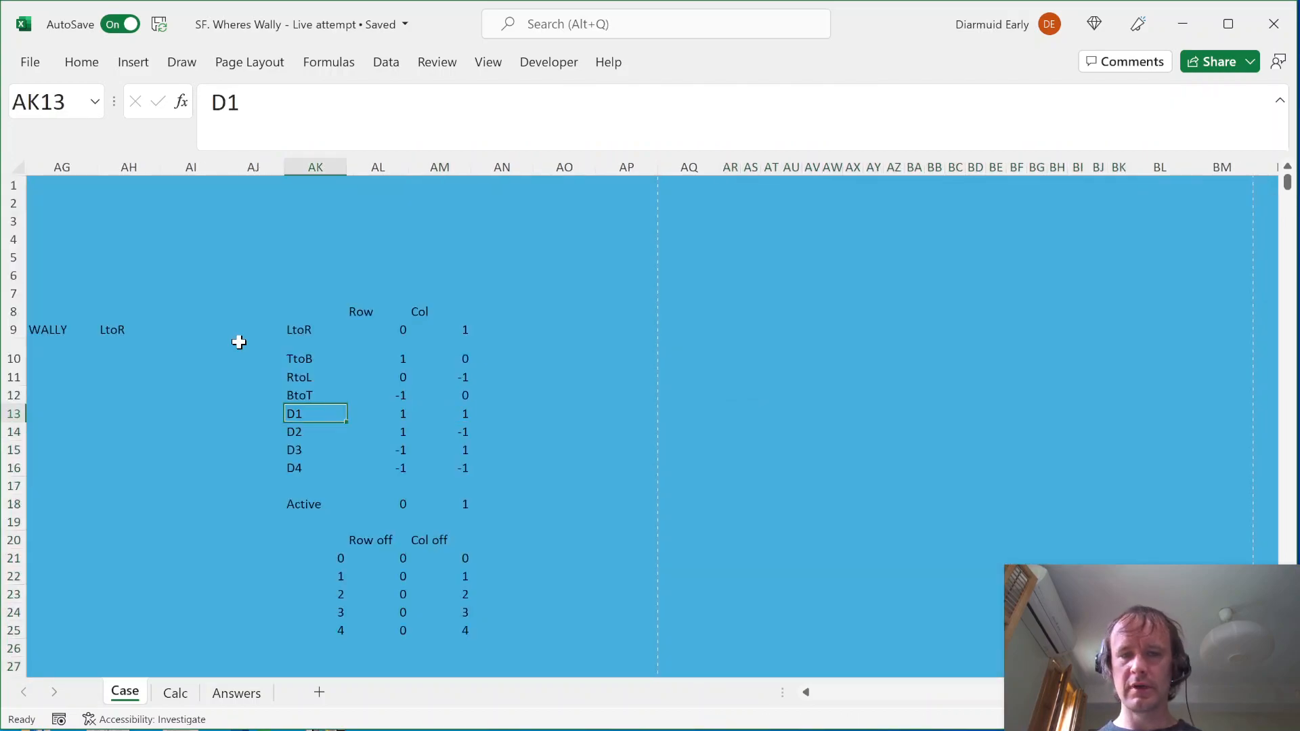
pyautogui.press('Right')
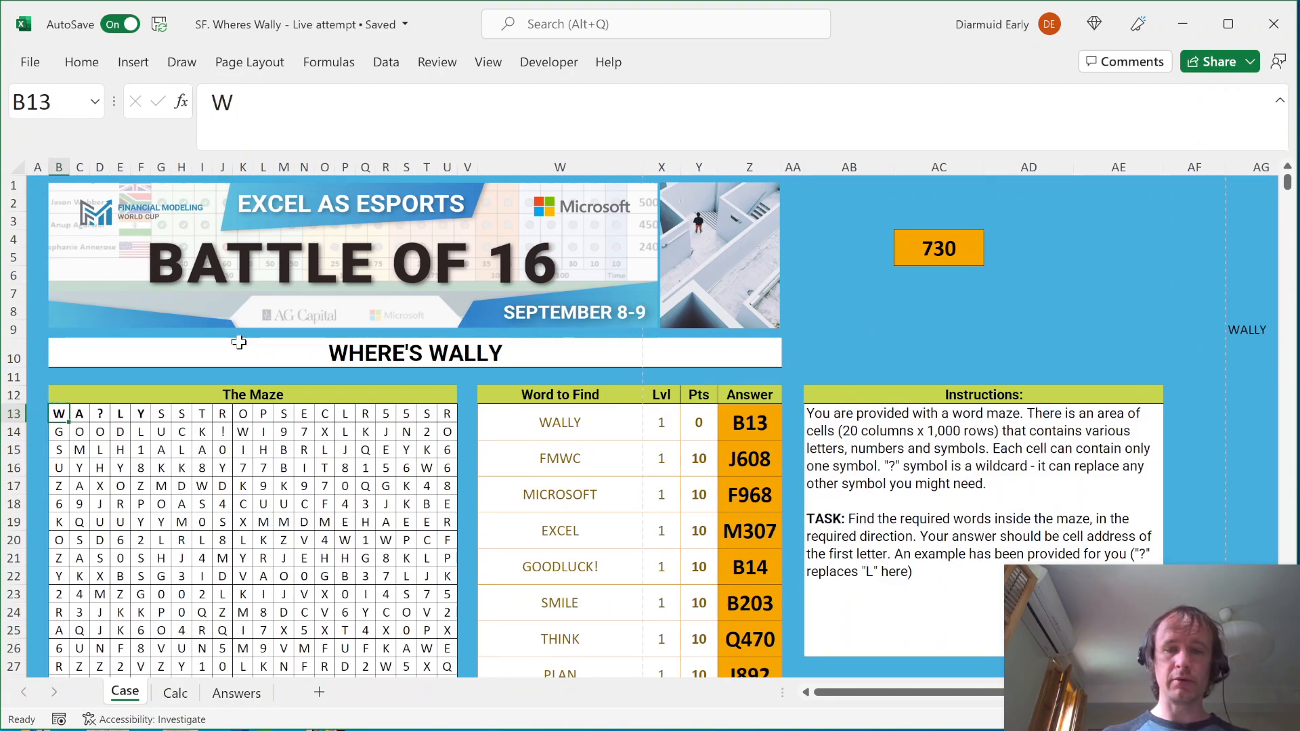
pyautogui.hotkey('ctrl', 'shift', 'Right')
pyautogui.hotkey('ctrl', 'shift', 'Down')
pyautogui.hotkey('ctrl', 'BackSpace')
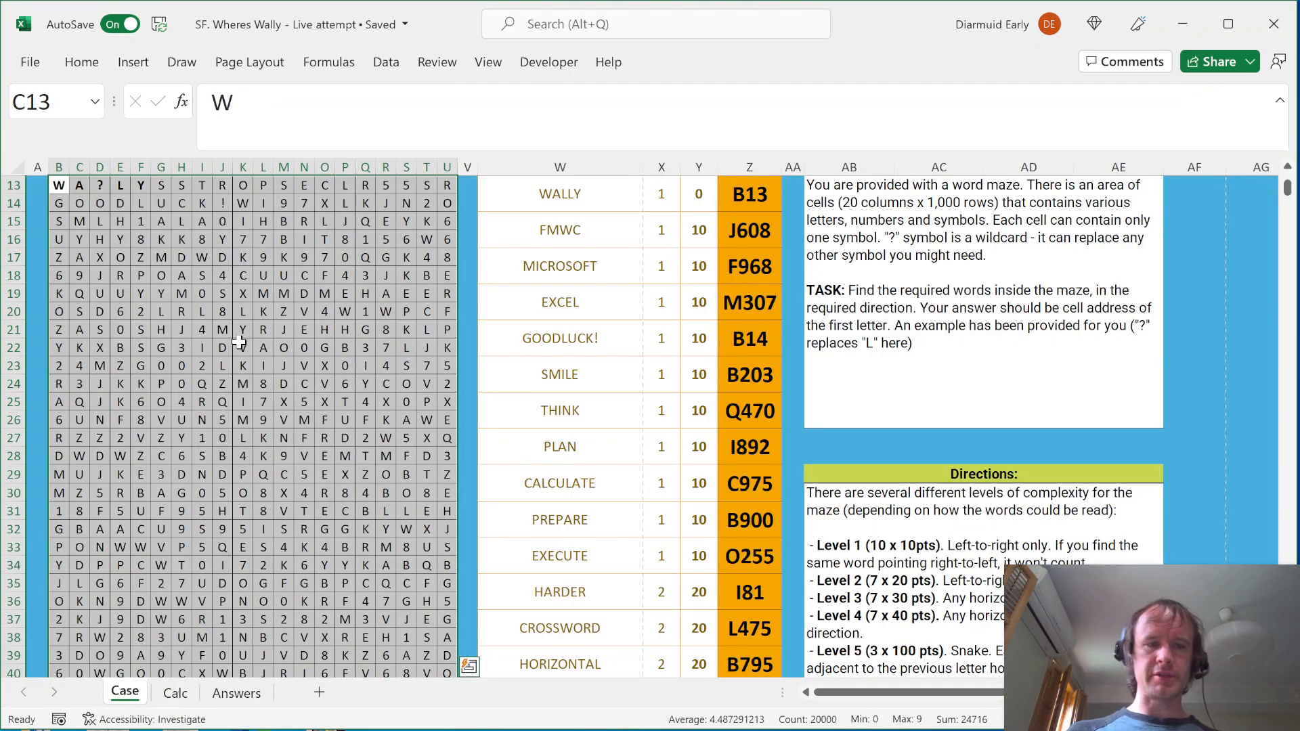
# Add a formula-based conditional formatting rule to the maze using =not(iserror(search(B13,$W$79))) to match the letters of DIFFICULT
pyautogui.hotkey('alt', 'h')
pyautogui.press('l')
pyautogui.press('r')
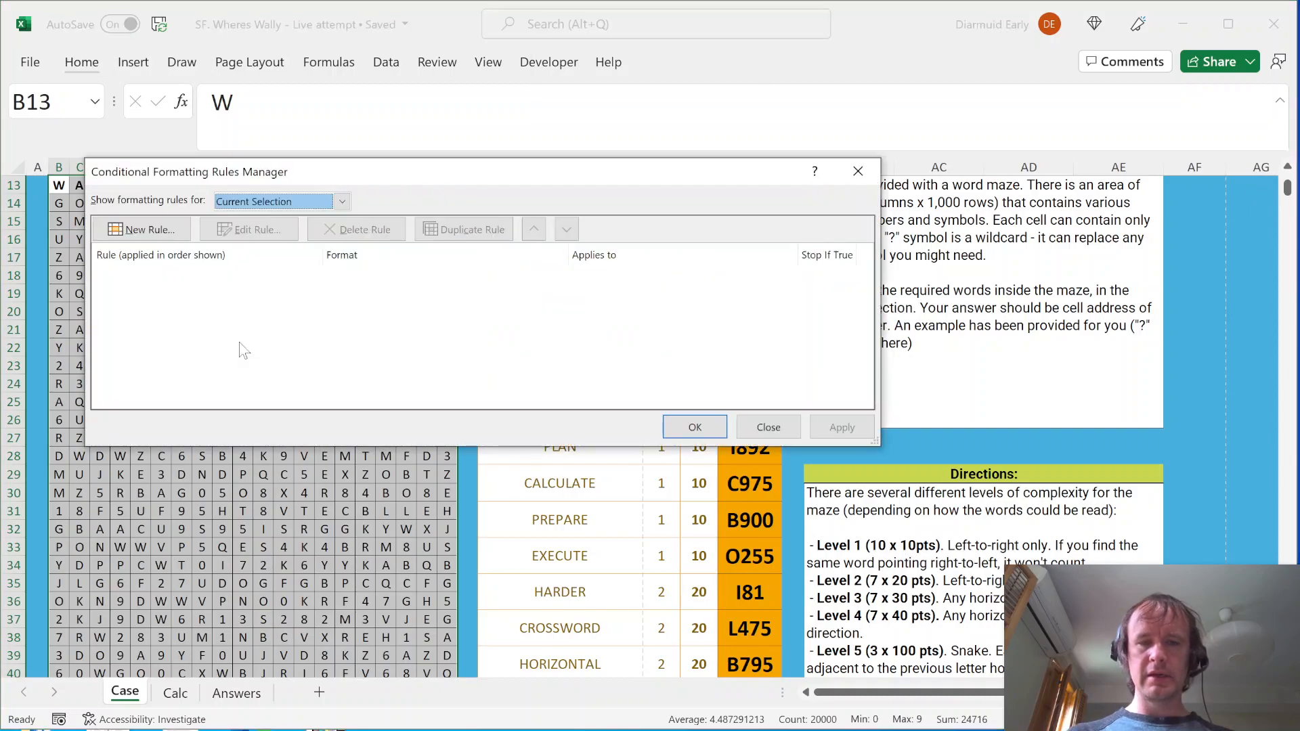
pyautogui.click(135, 224)
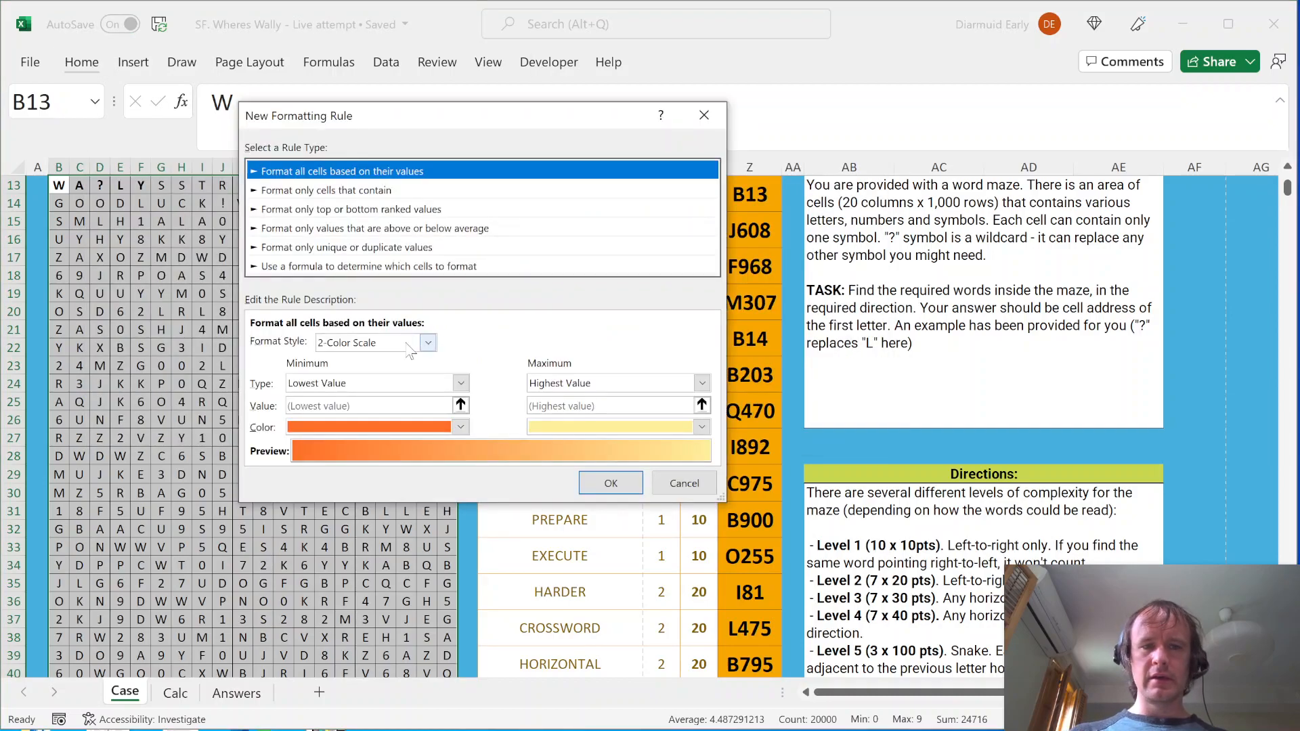
pyautogui.click(306, 267)
pyautogui.press('Tab')
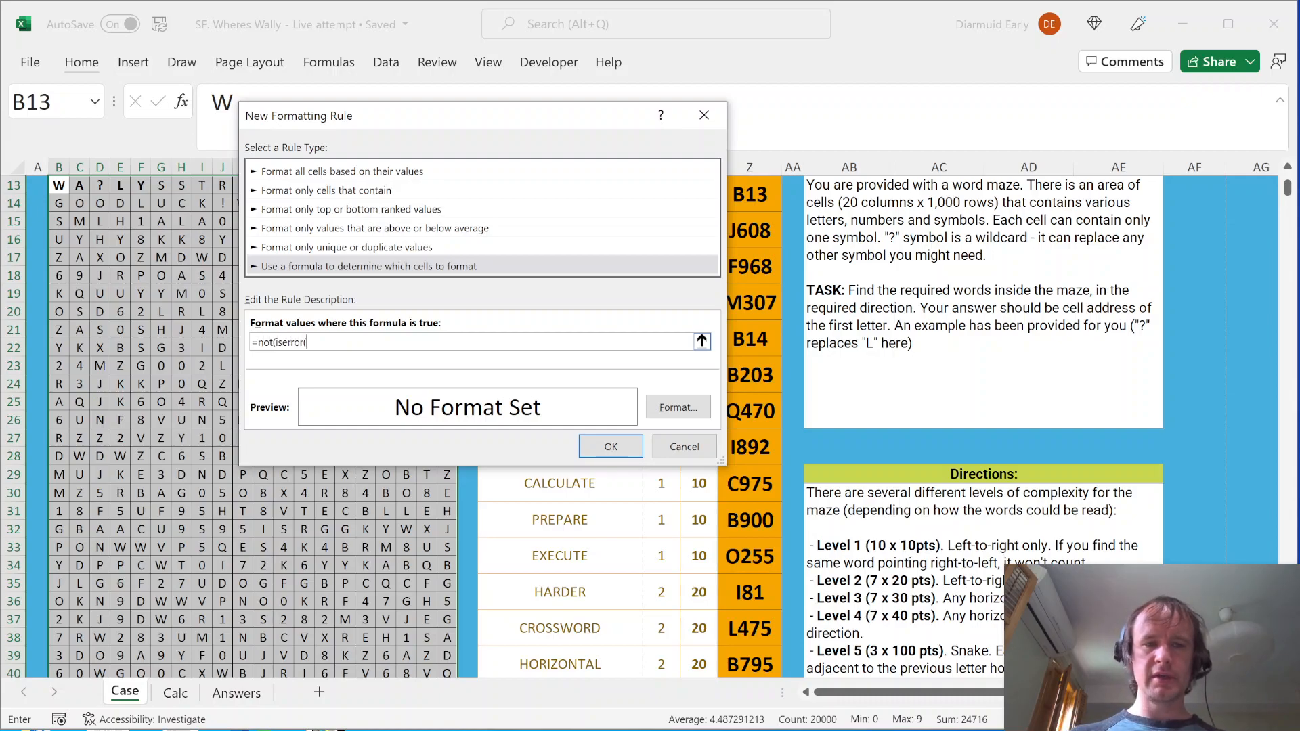
pyautogui.write('earch(B13,')
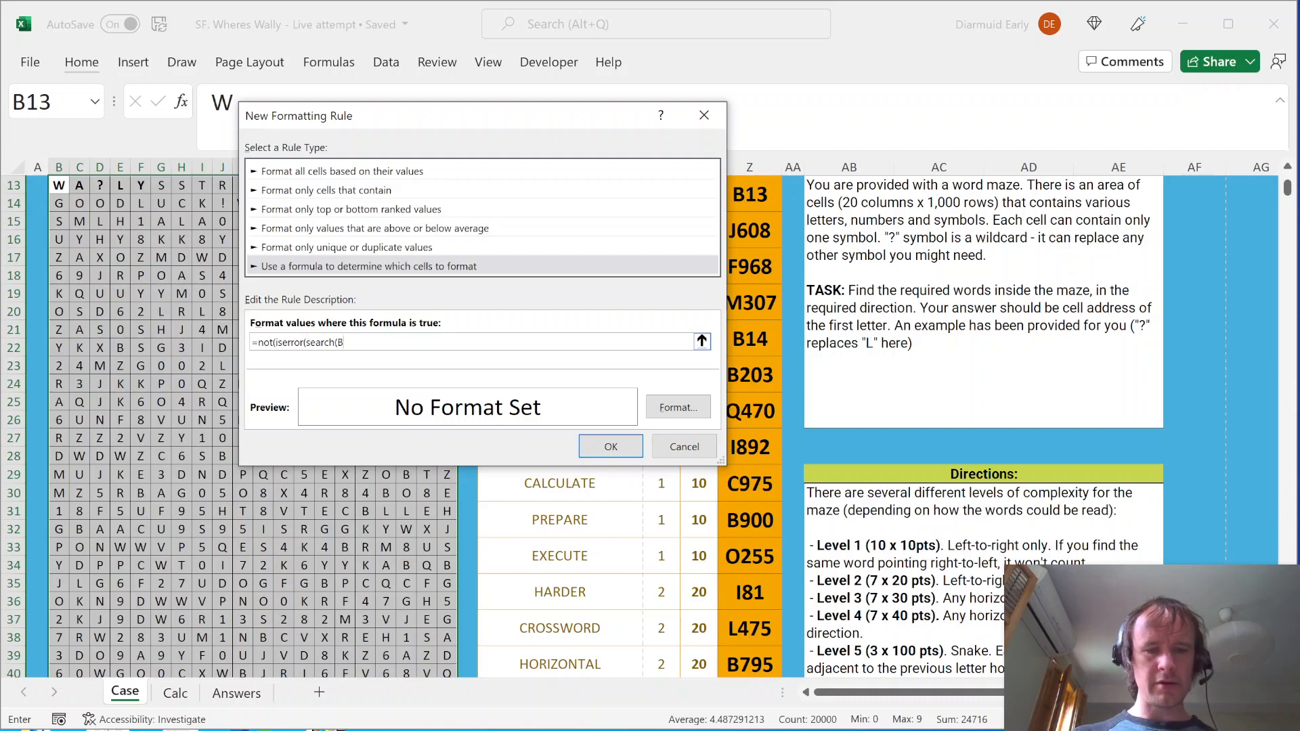
pyautogui.click(522, 535)
pyautogui.press('pagedown')
pyautogui.press('pagedown')
pyautogui.press('pageup')
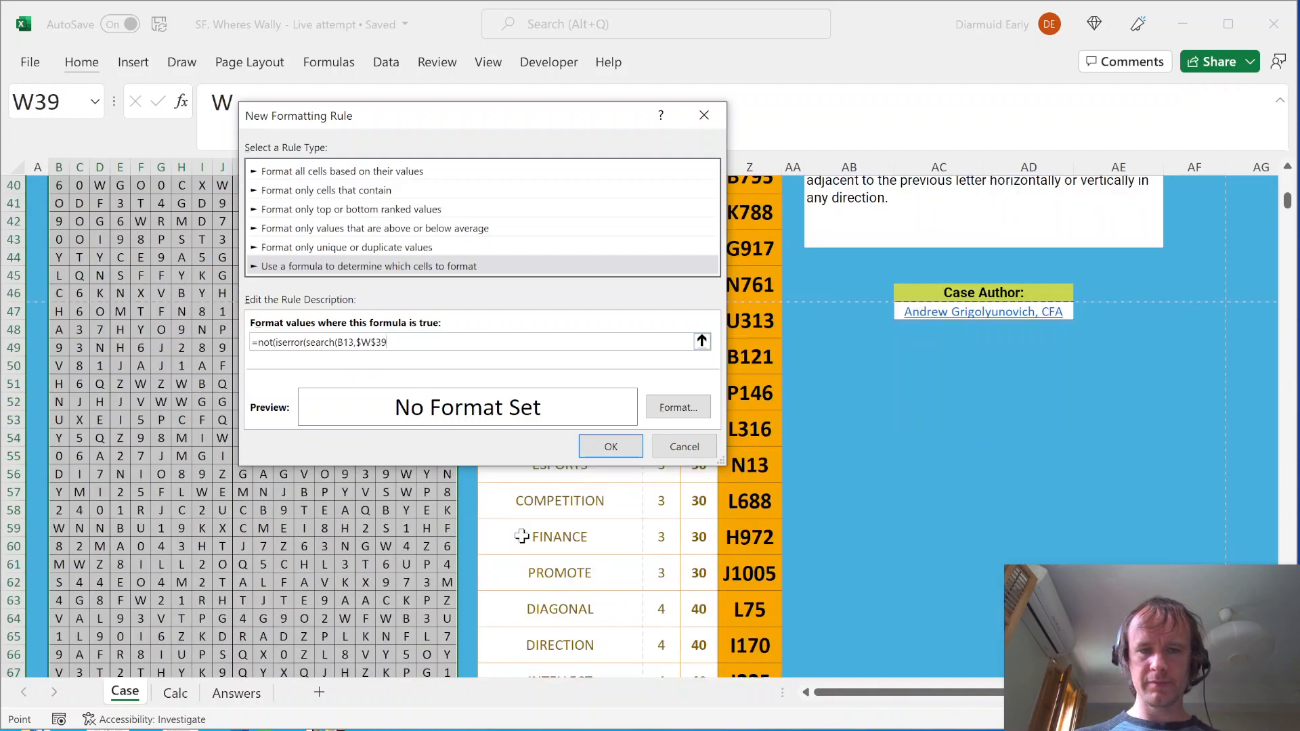
pyautogui.click(596, 649)
pyautogui.press('Down')
pyautogui.press('Down')
pyautogui.press('Down')
pyautogui.press('Down')
pyautogui.press('Down')
pyautogui.press('Down')
pyautogui.press('Down')
pyautogui.press('Down')
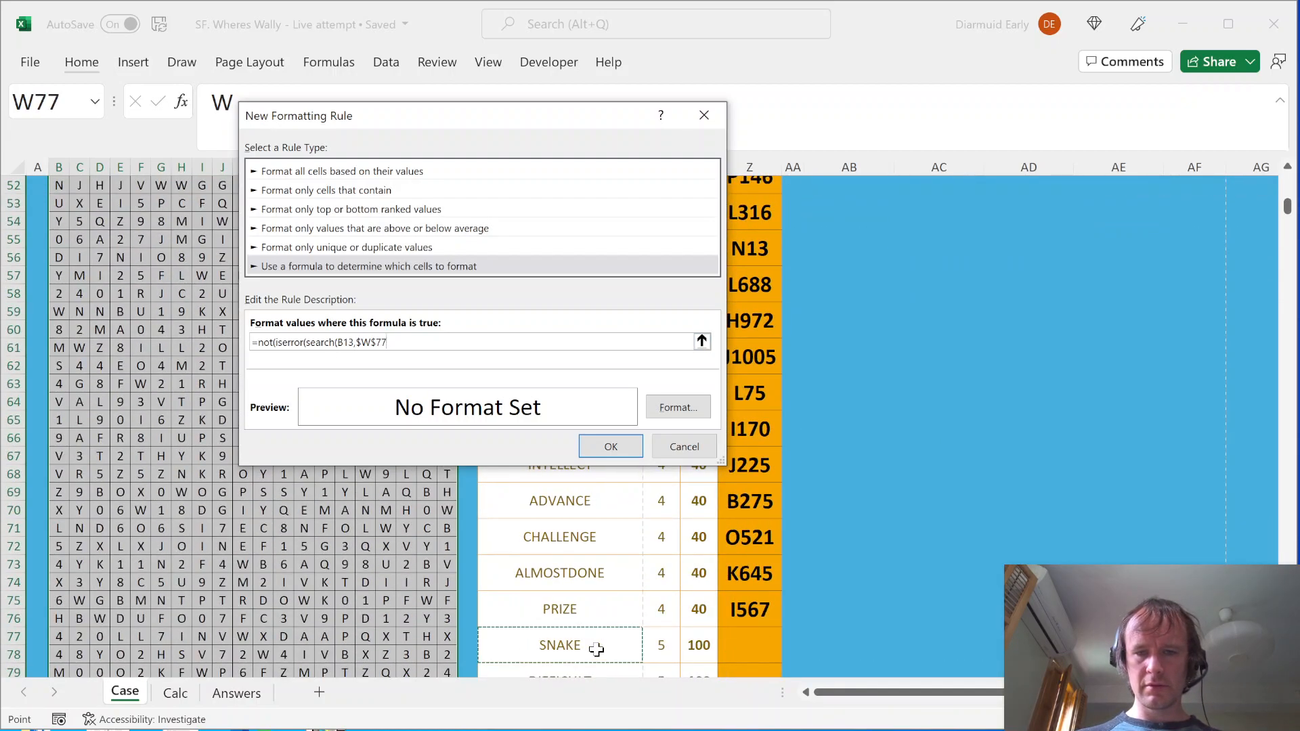
pyautogui.press('Up')
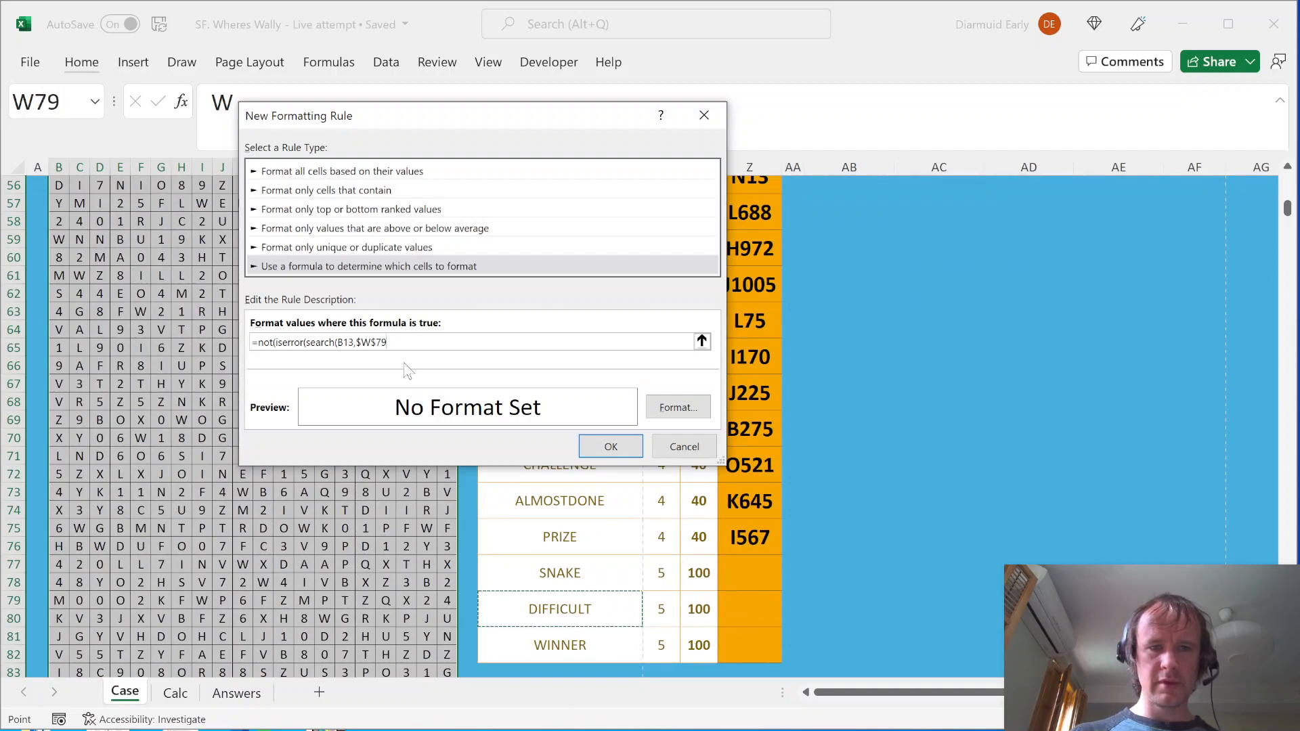
pyautogui.write(')')
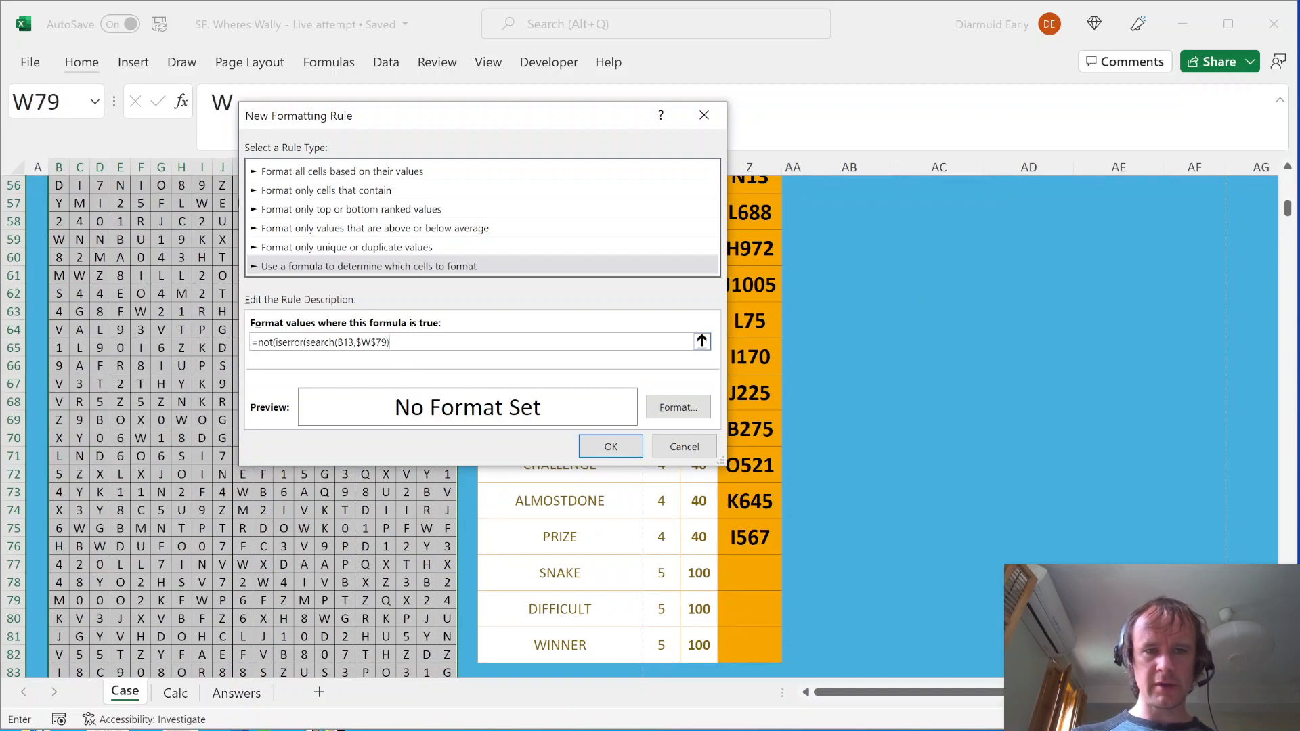
# Give the new rule an orange fill and apply it to the maze
pyautogui.click(675, 408)
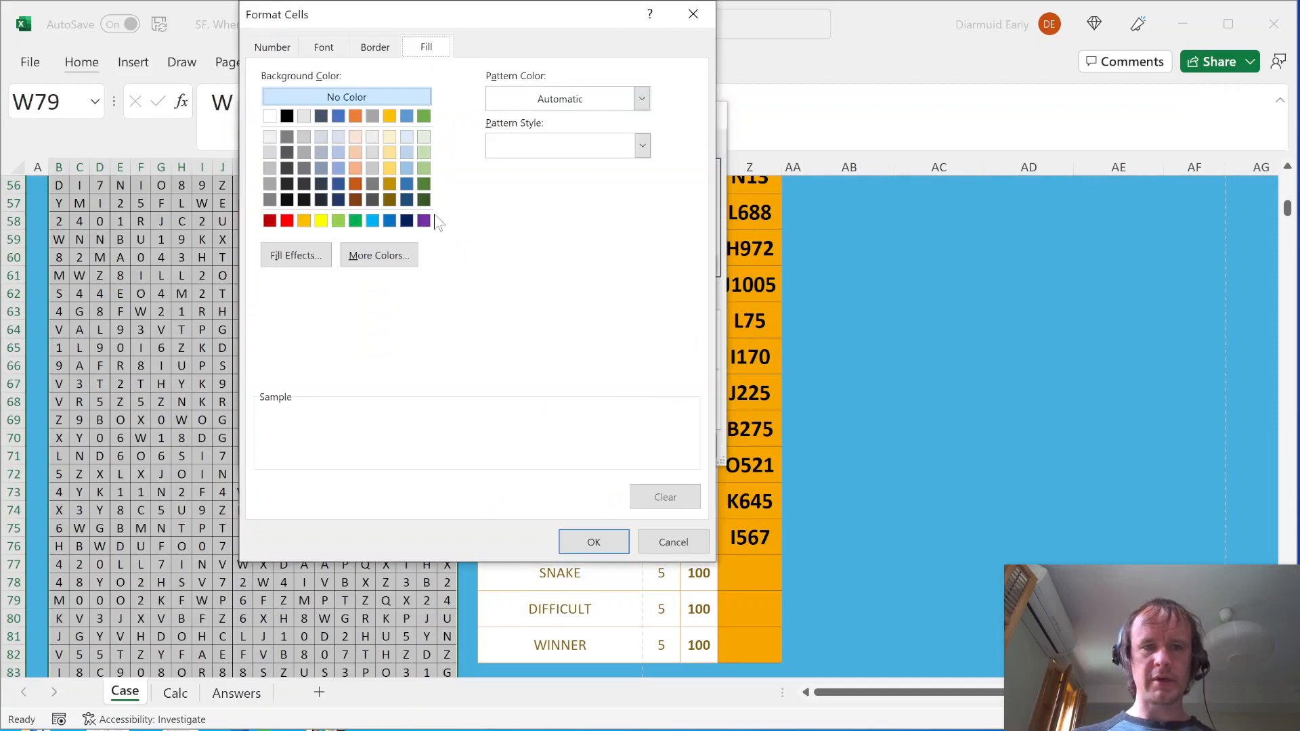
pyautogui.click(304, 220)
pyautogui.click(594, 541)
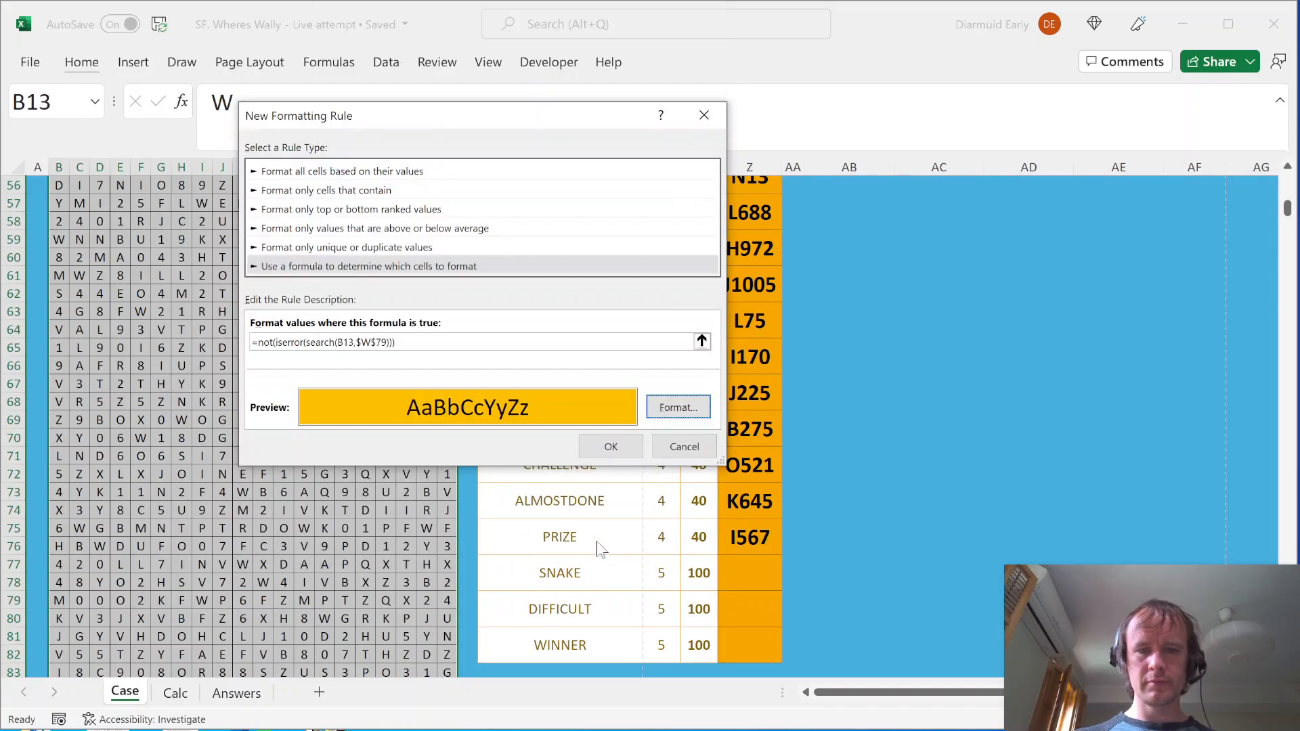
pyautogui.click(611, 446)
pyautogui.click(682, 426)
pyautogui.click(170, 453)
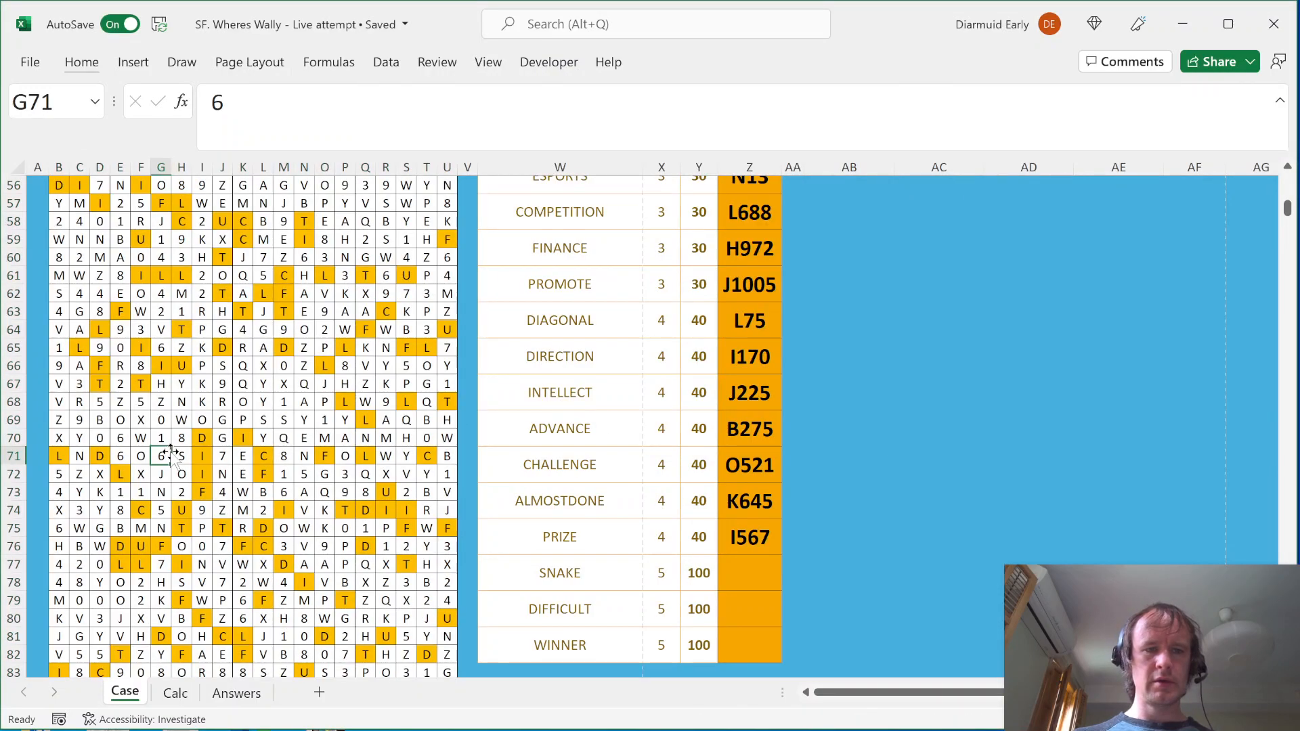
# Scan the highlighted maze letters from row 13 downward for a snake path spelling DIFFICULT, and continue at the last row, 1012
pyautogui.hotkey('ctrl', 'Home')
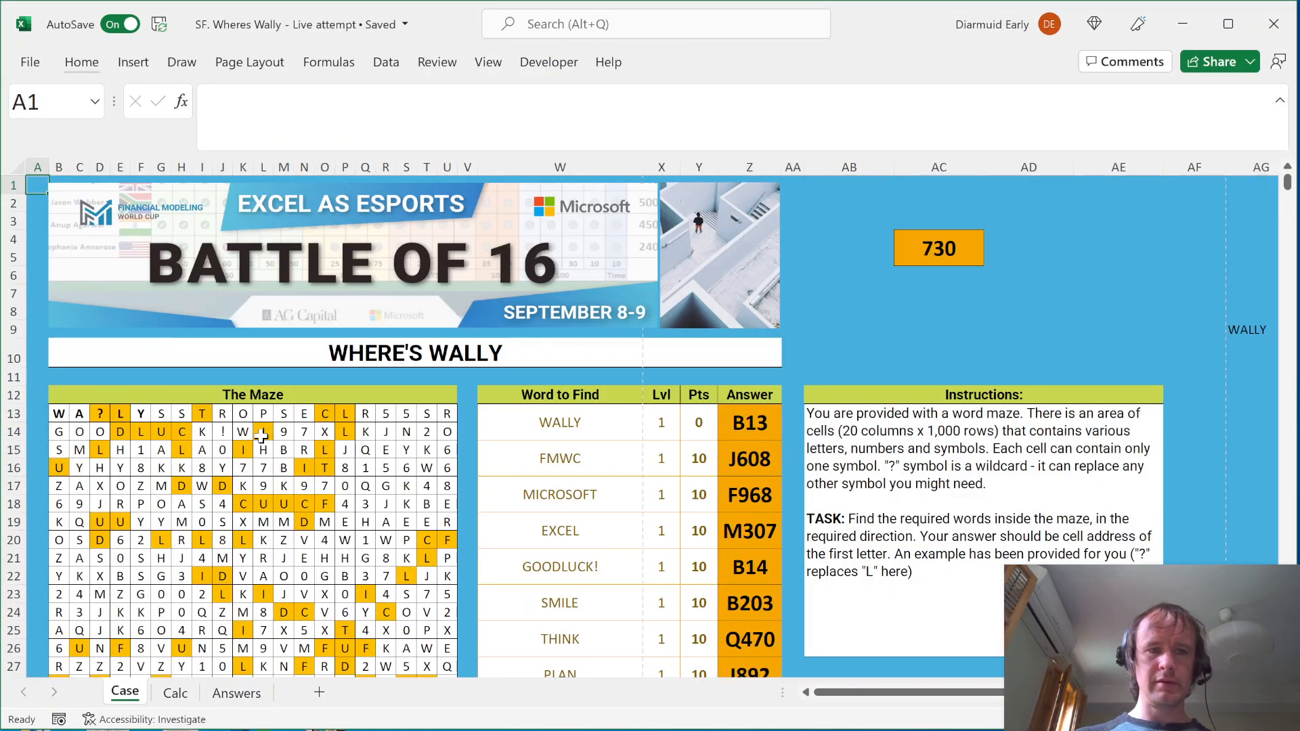
pyautogui.scroll(-1, 179, 467)
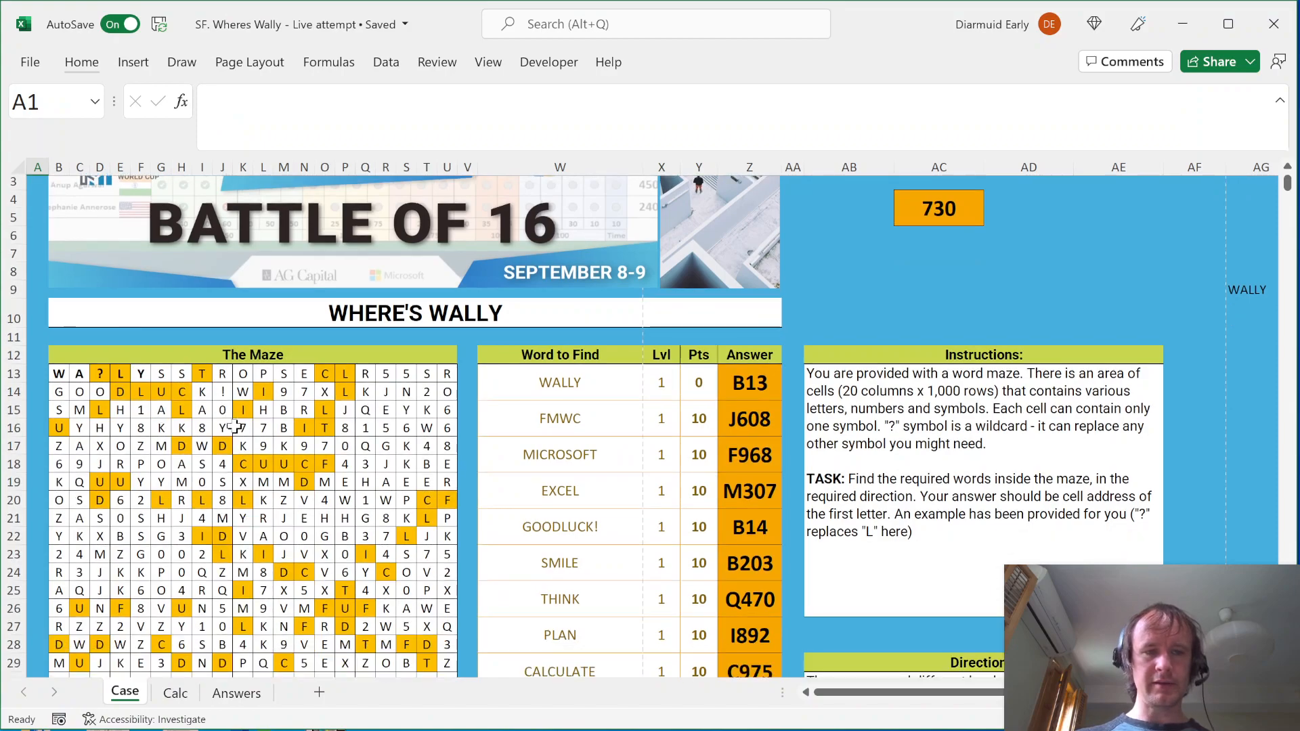
pyautogui.scroll(-5, 397, 593)
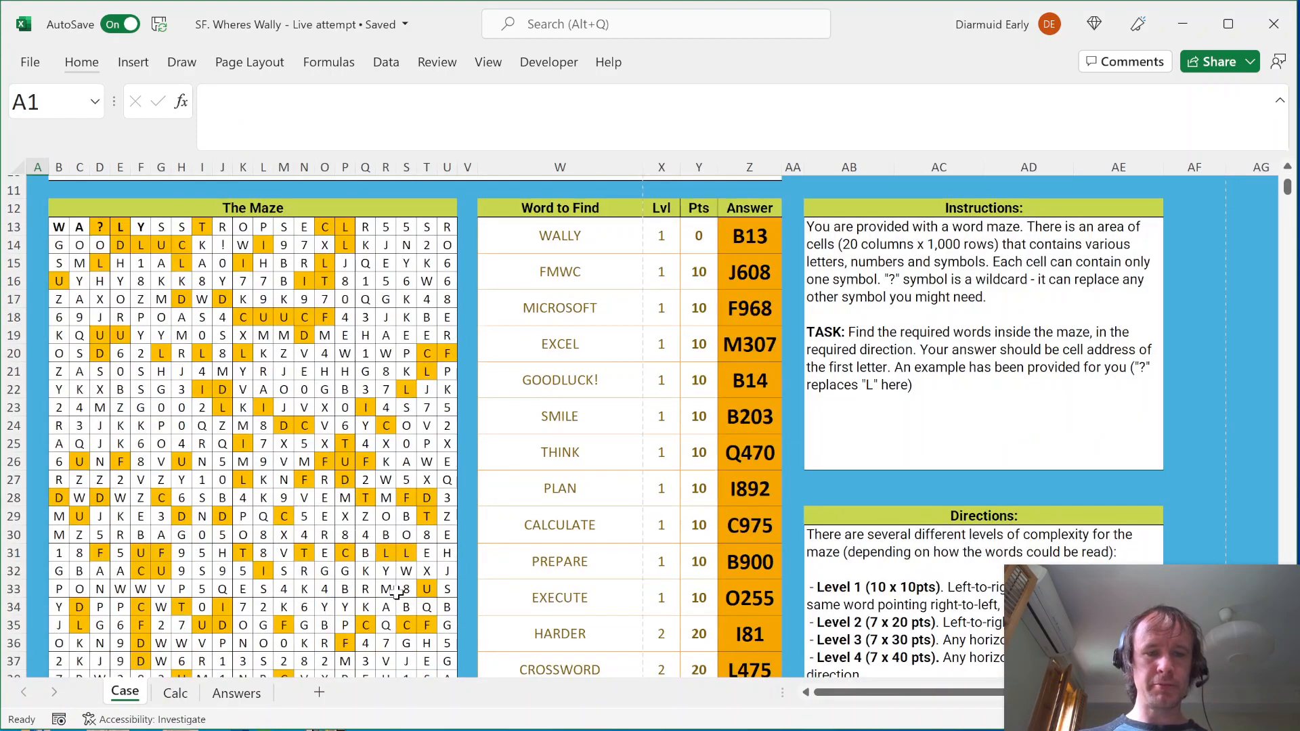
pyautogui.scroll(-17, 397, 593)
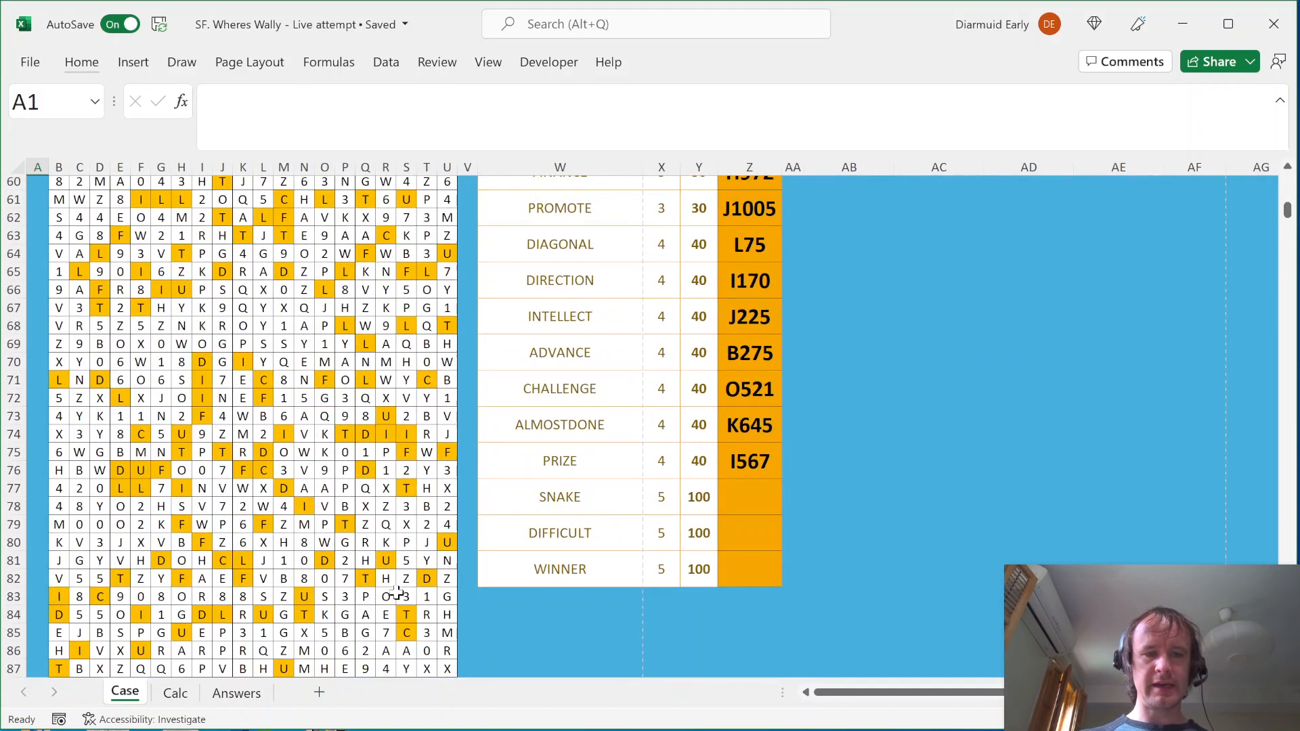
pyautogui.scroll(-17, 397, 593)
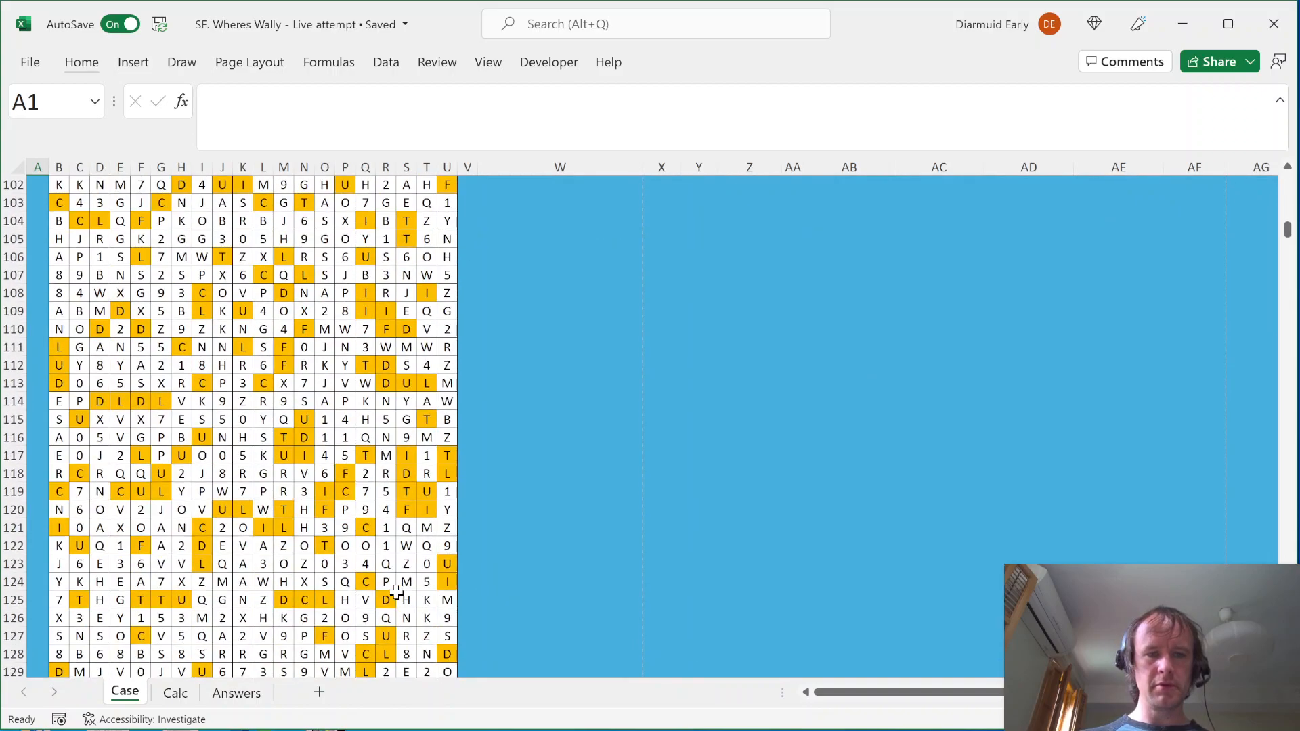
pyautogui.scroll(-5, 397, 593)
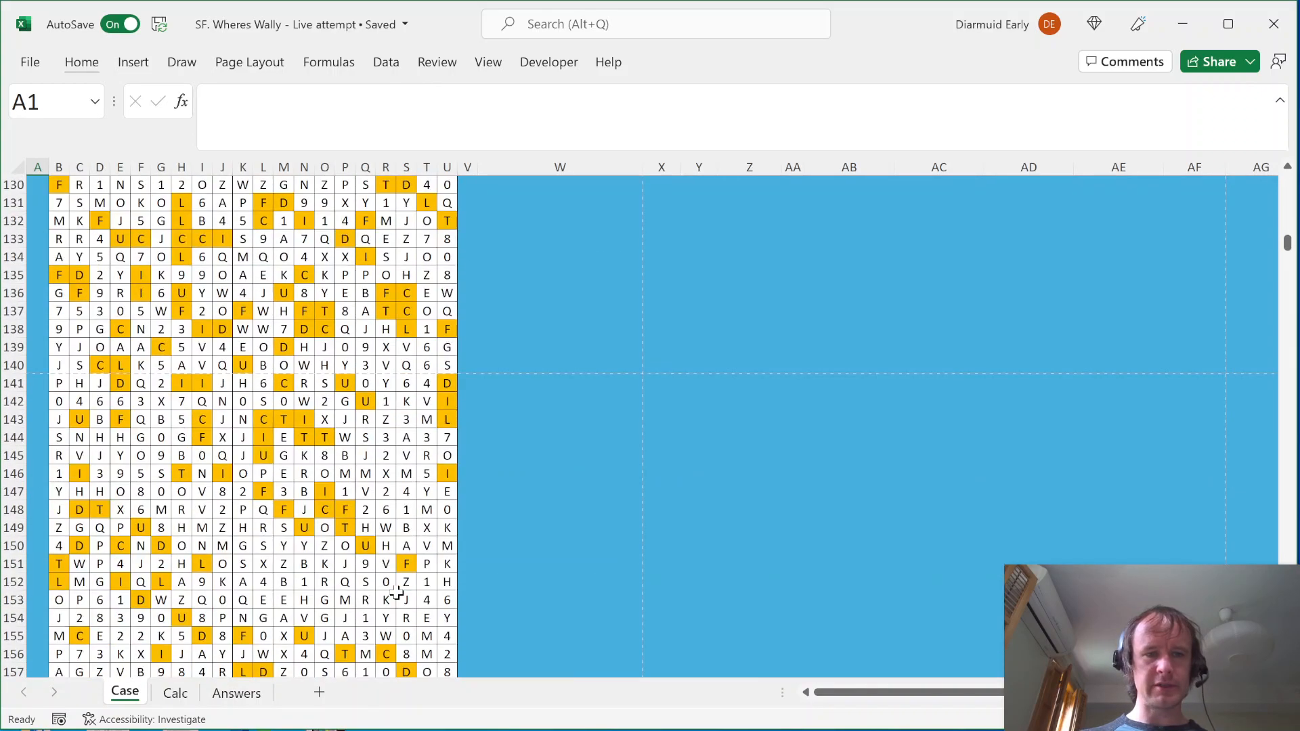
pyautogui.click(399, 595)
pyautogui.hotkey('ctrl', 'Down')
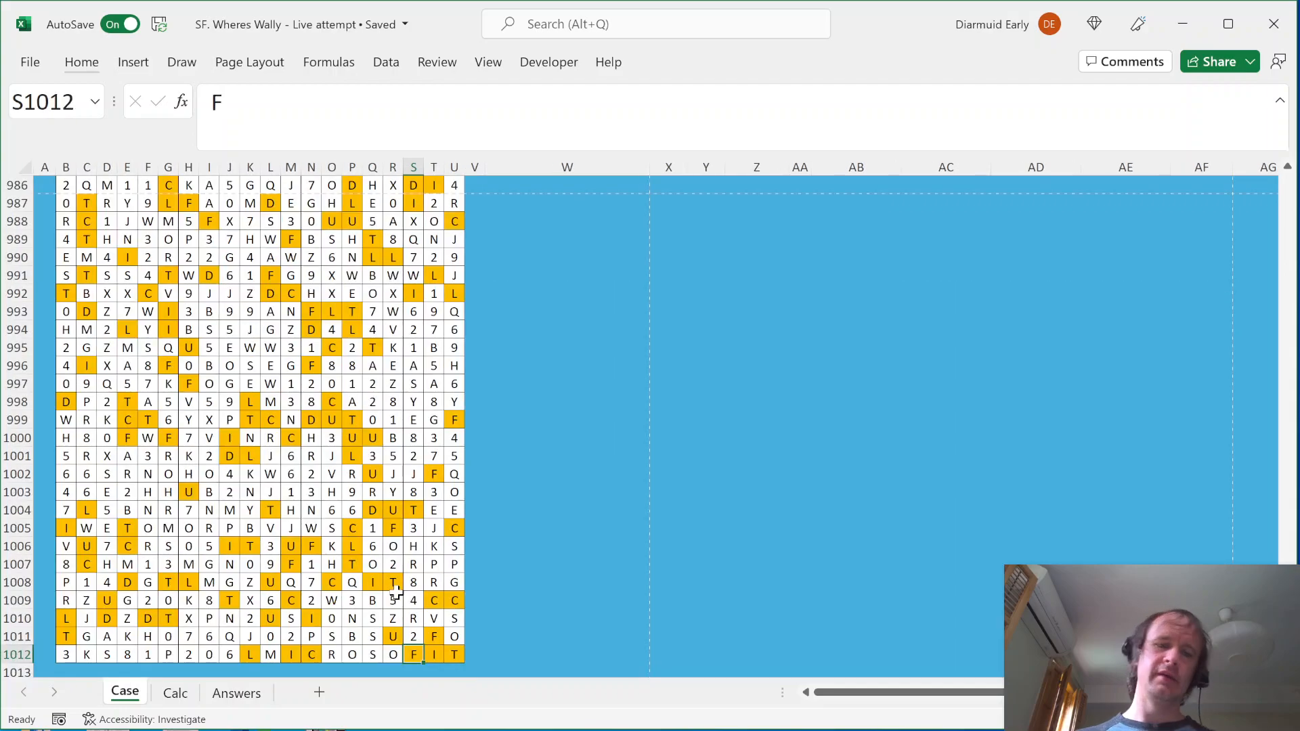
# Search the highlighted letters upward from row 1012 for DIFFICULT, check H940:J941 and select the starting letter in H940
pyautogui.scroll(3, 430, 497)
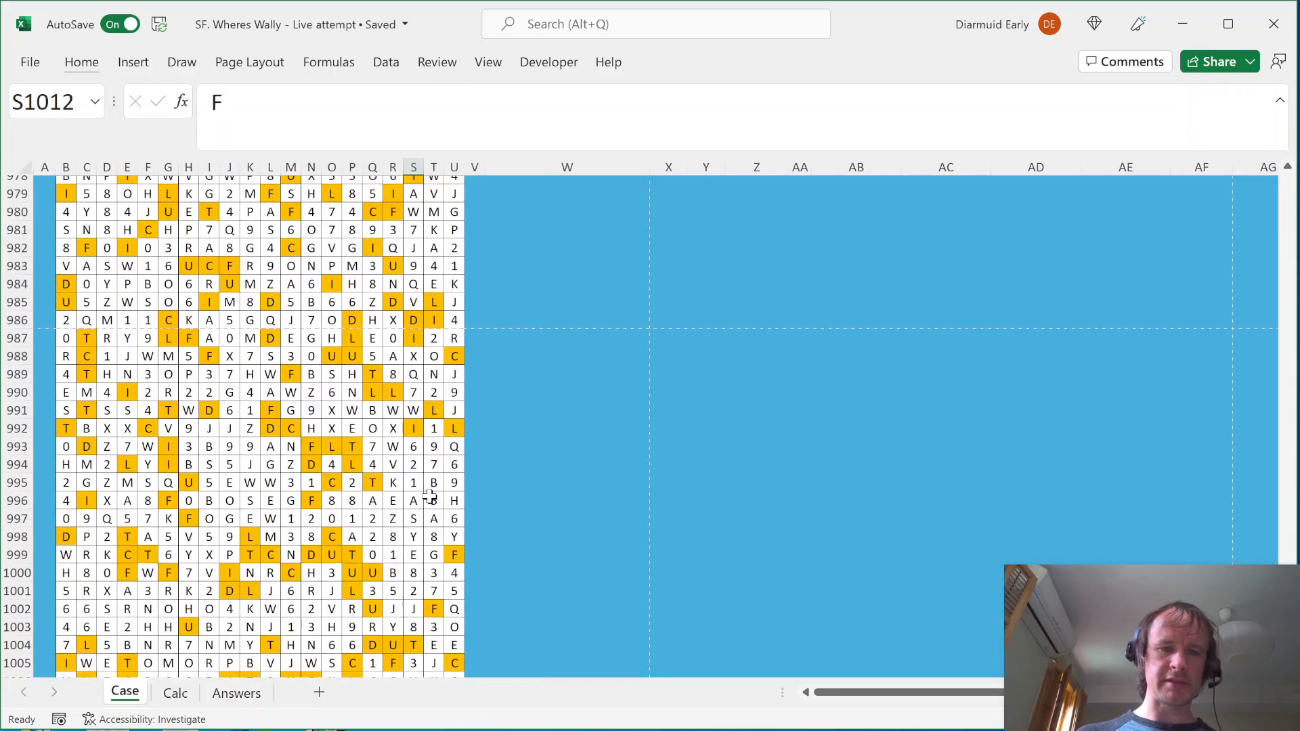
pyautogui.scroll(4, 430, 497)
pyautogui.scroll(5, 430, 497)
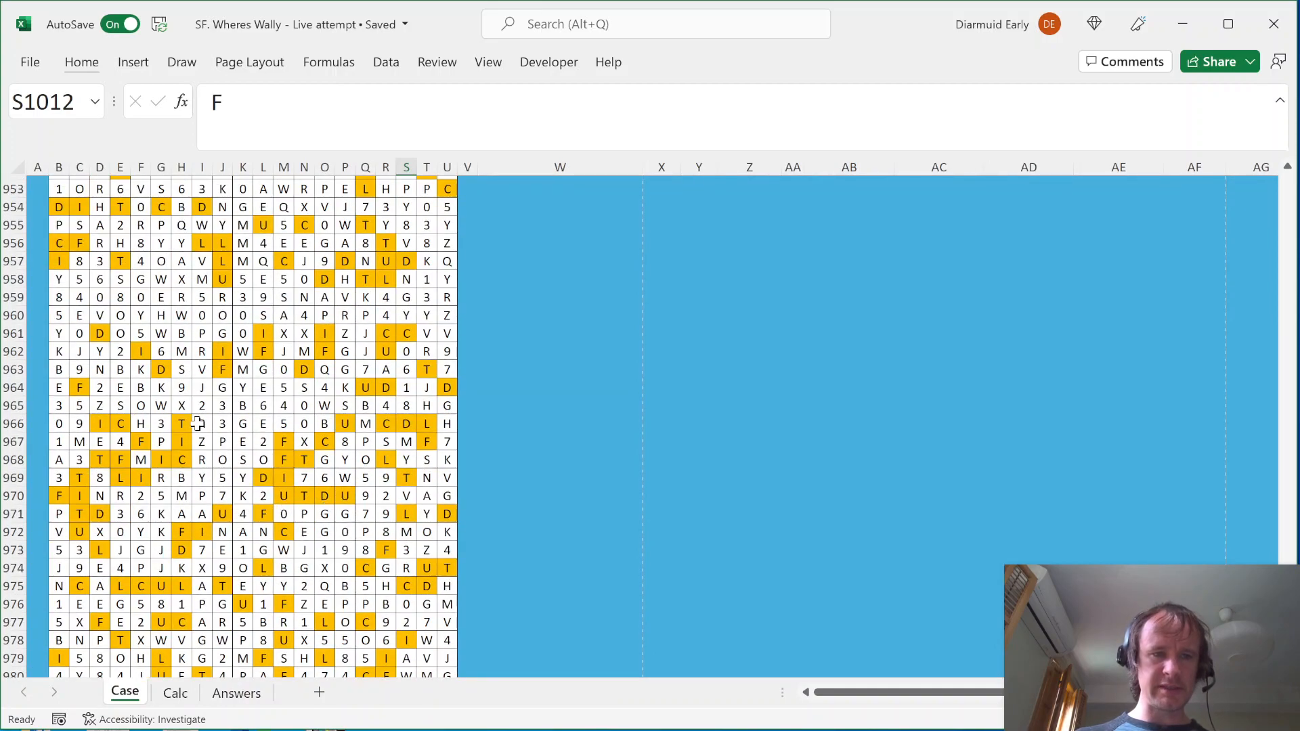
pyautogui.scroll(3, 287, 421)
pyautogui.scroll(3, 287, 421)
pyautogui.moveTo(182, 279); pyautogui.dragTo(224, 297)
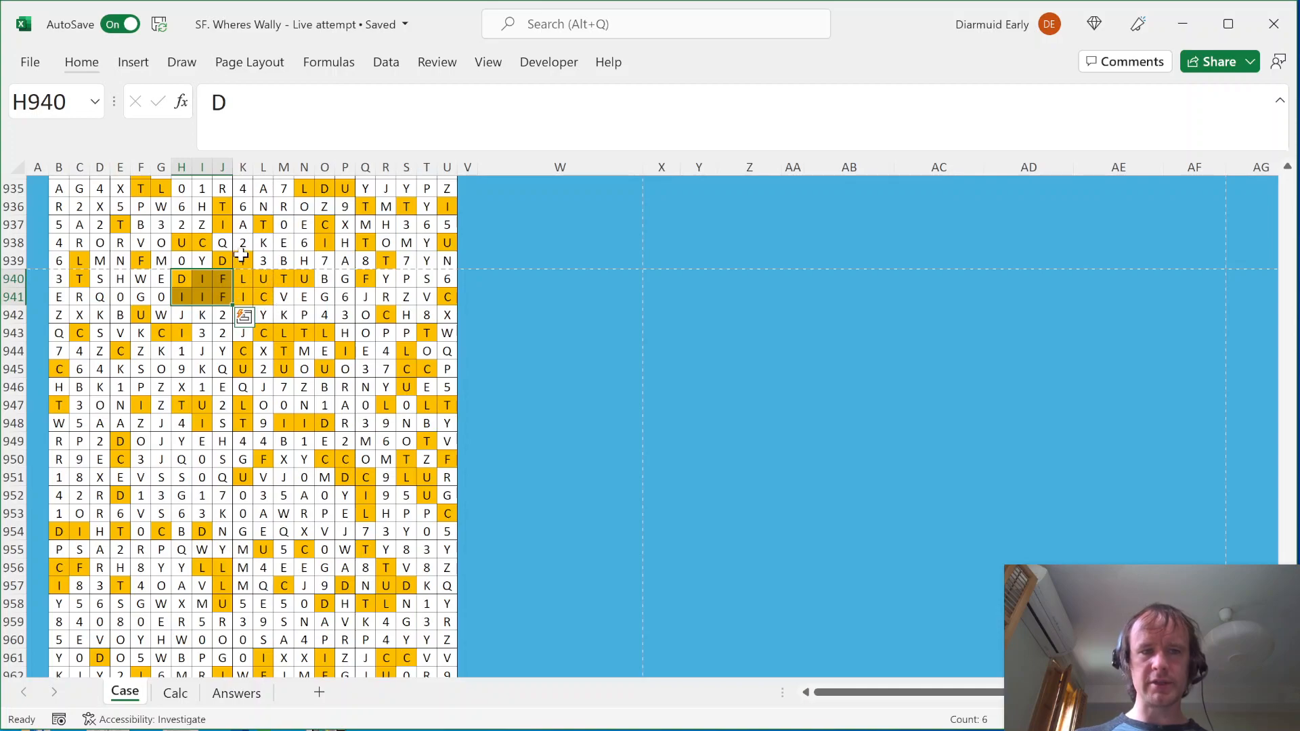
pyautogui.click(181, 278)
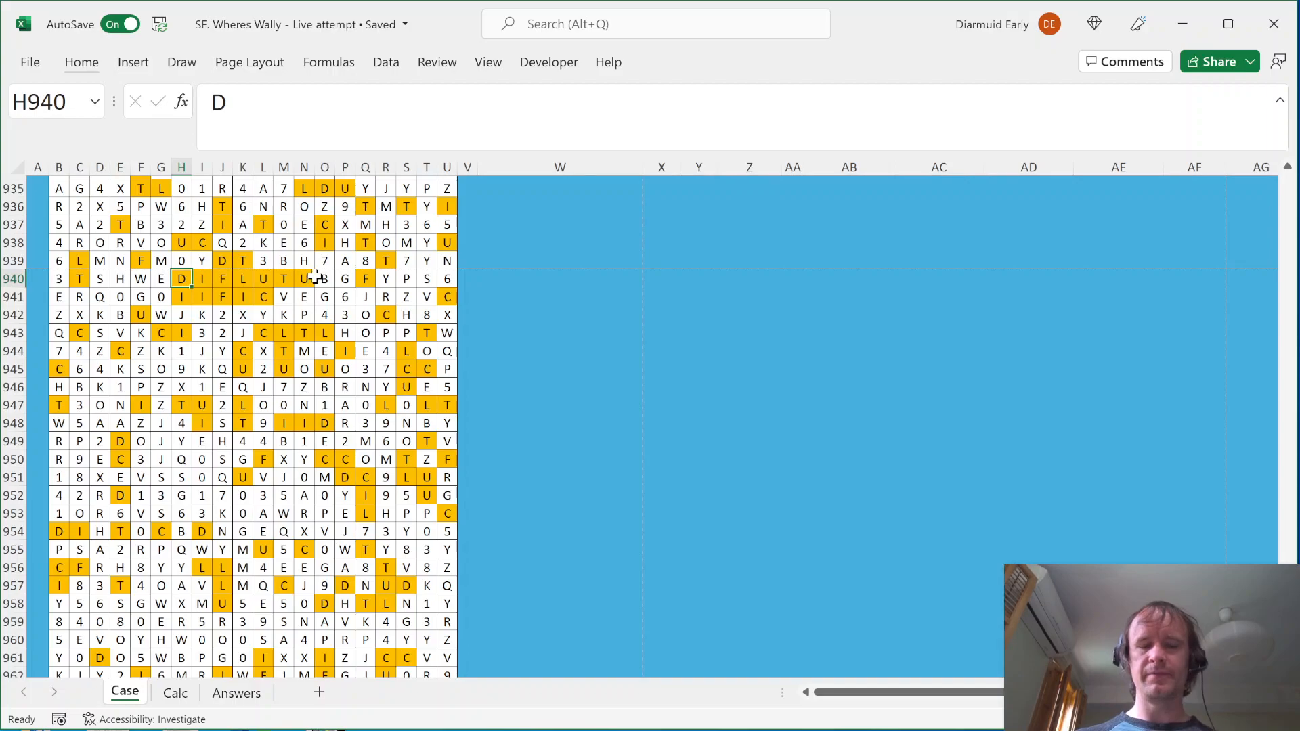
# Delete the conditional formatting rule that highlights the letters of DIFFICULT in the maze
pyautogui.hotkey('ctrl', 'Up')
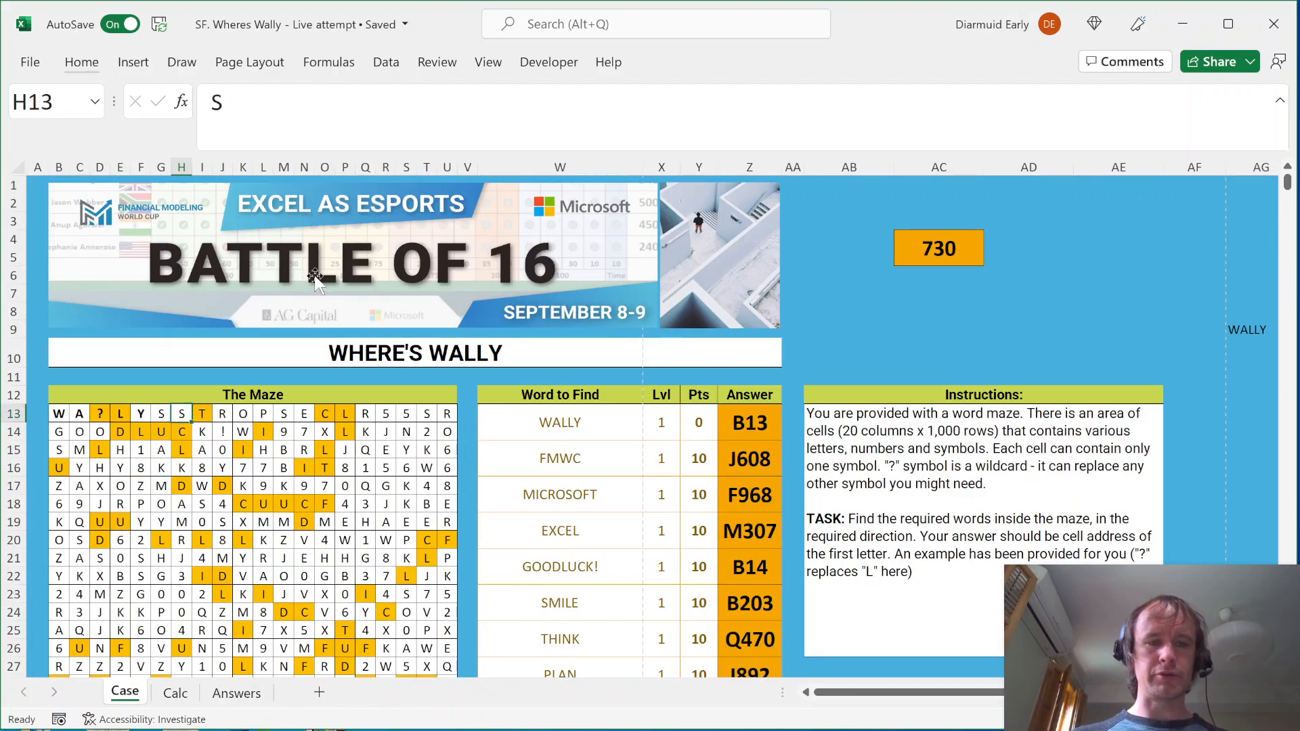
pyautogui.hotkey('alt', 'h')
pyautogui.press('l')
pyautogui.press('r')
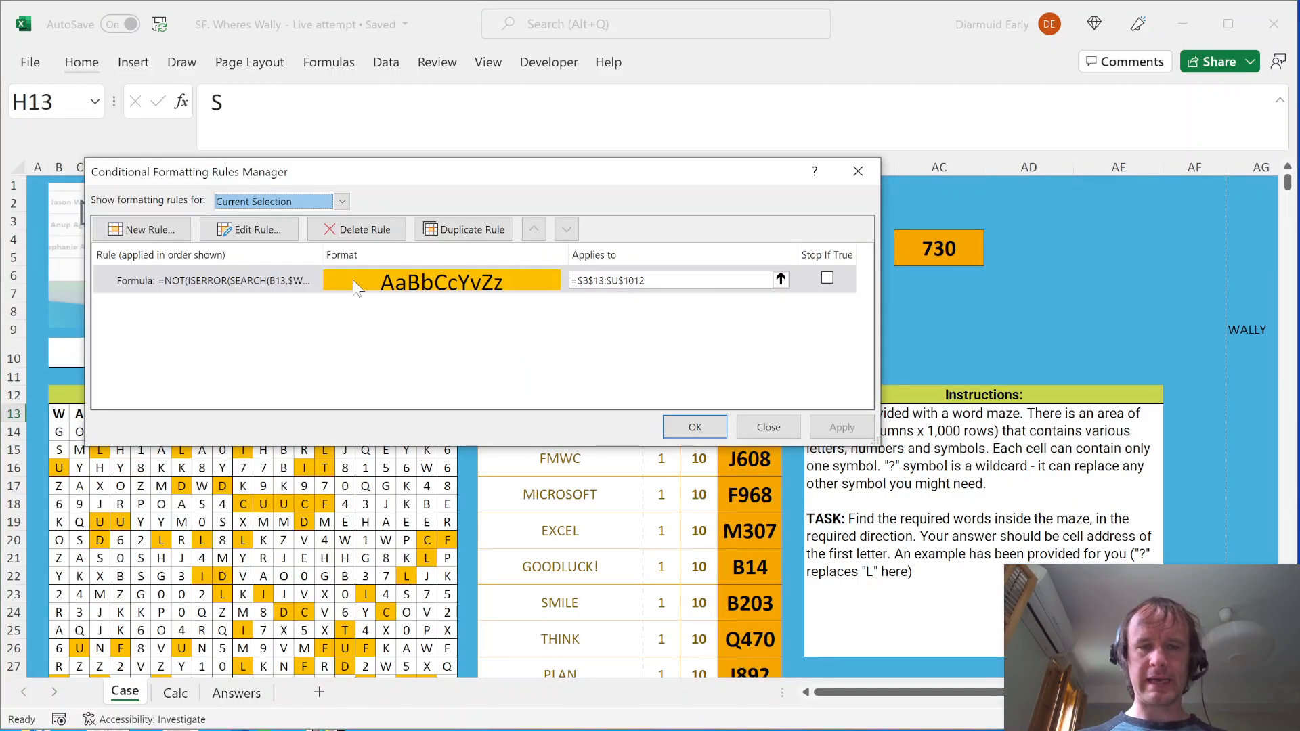
pyautogui.press('Delete')
pyautogui.click(694, 427)
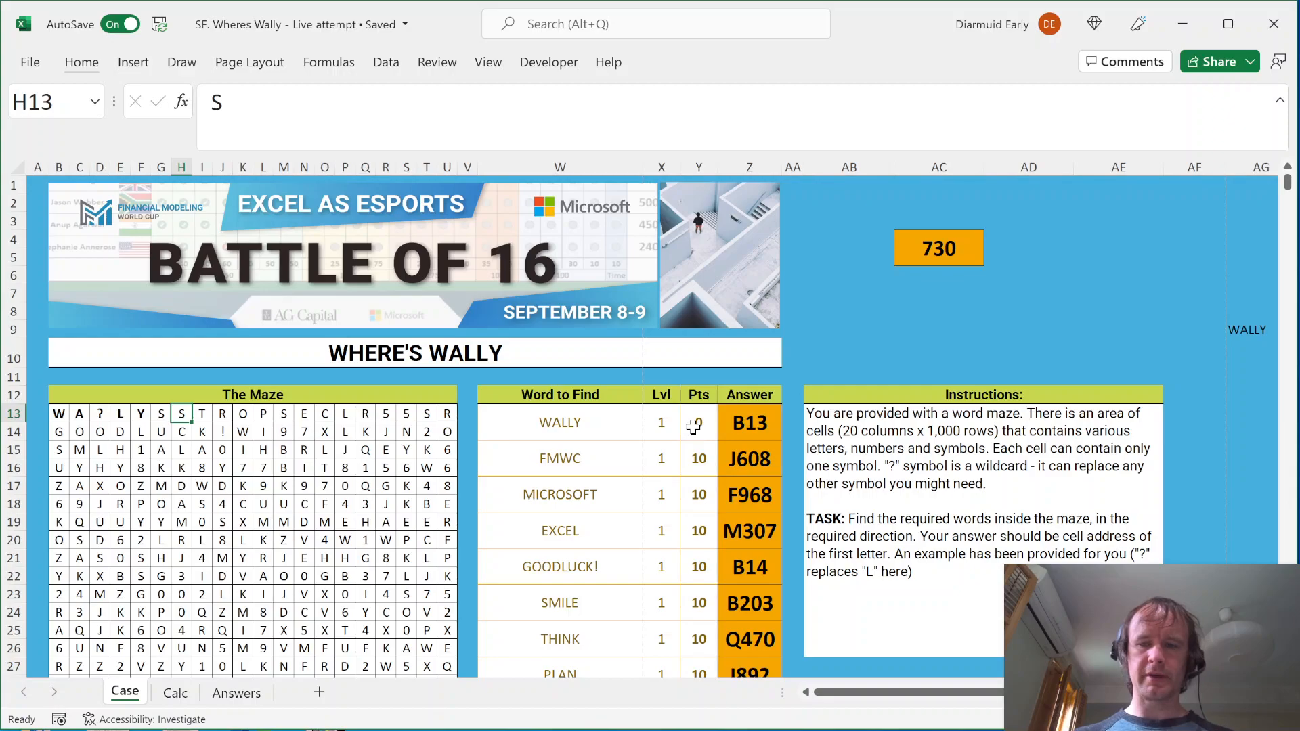
pyautogui.press('Right')
pyautogui.press('Right')
pyautogui.press('Right')
pyautogui.press('Right')
pyautogui.press('Right')
pyautogui.press('Right')
pyautogui.press('Right')
pyautogui.press('Right')
pyautogui.press('Right')
pyautogui.press('Right')
pyautogui.press('Right')
pyautogui.press('Right')
pyautogui.press('Right')
pyautogui.press('Right')
pyautogui.press('Right')
pyautogui.press('Right')
pyautogui.press('Right')
pyautogui.press('Right')
pyautogui.press('Right')
pyautogui.press('Right')
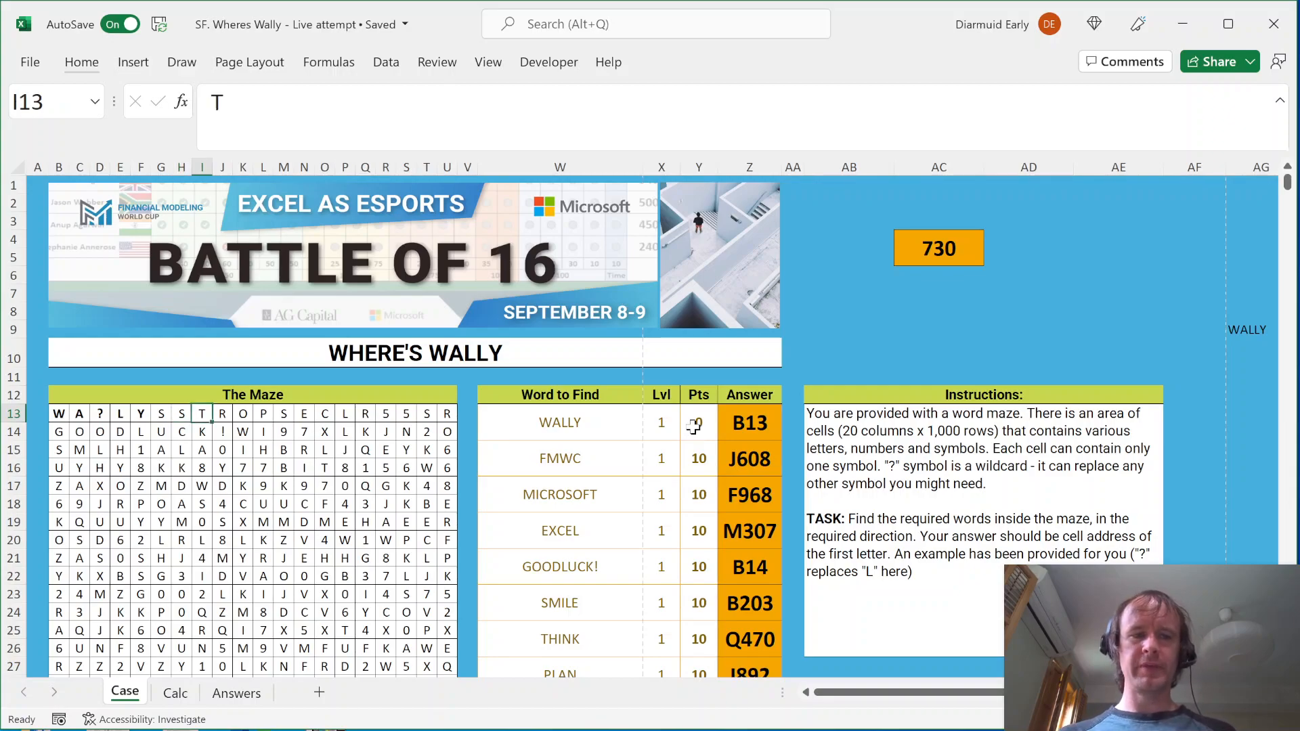
pyautogui.press('Right')
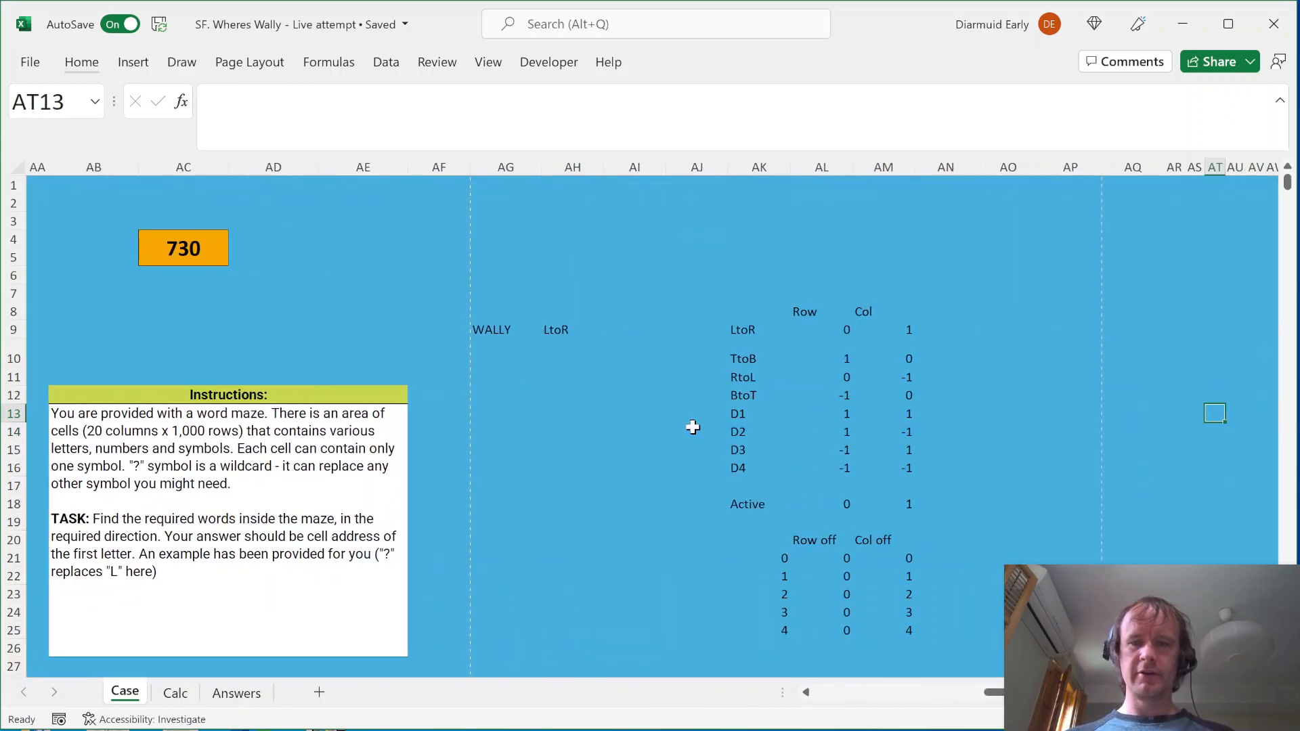
pyautogui.press('Right')
pyautogui.press('Right')
pyautogui.press('Right')
pyautogui.press('Right')
pyautogui.press('Right')
pyautogui.press('Right')
pyautogui.press('Right')
pyautogui.press('Right')
pyautogui.press('Right')
pyautogui.press('Right')
pyautogui.hotkey('ctrl', 'Left')
pyautogui.hotkey('ctrl', 'Left')
pyautogui.press('Home')
pyautogui.press('Right')
pyautogui.hotkey('ctrl', 'shift', 'Right')
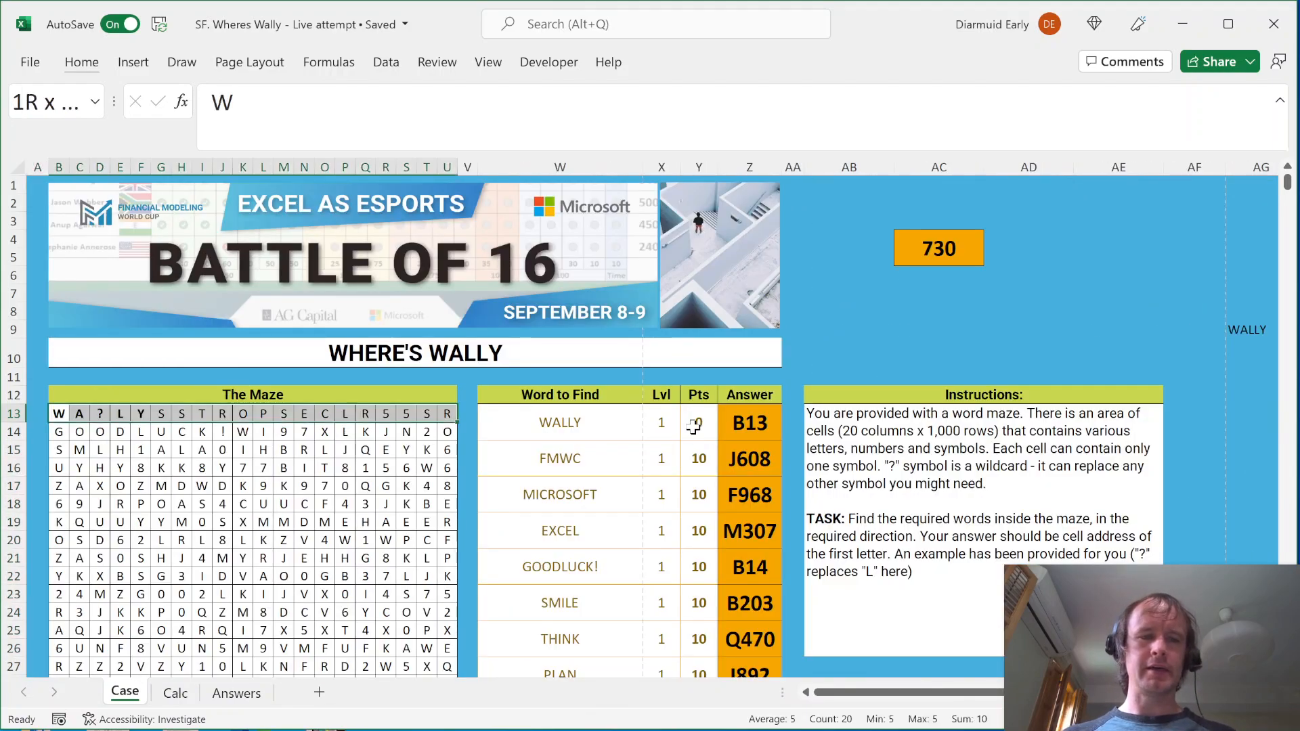
pyautogui.hotkey('ctrl', 'shift', 'Down')
pyautogui.press('Left')
pyautogui.press('Up')
pyautogui.press('Up')
pyautogui.press('Up')
pyautogui.press('Up')
pyautogui.press('Up')
pyautogui.press('Up')
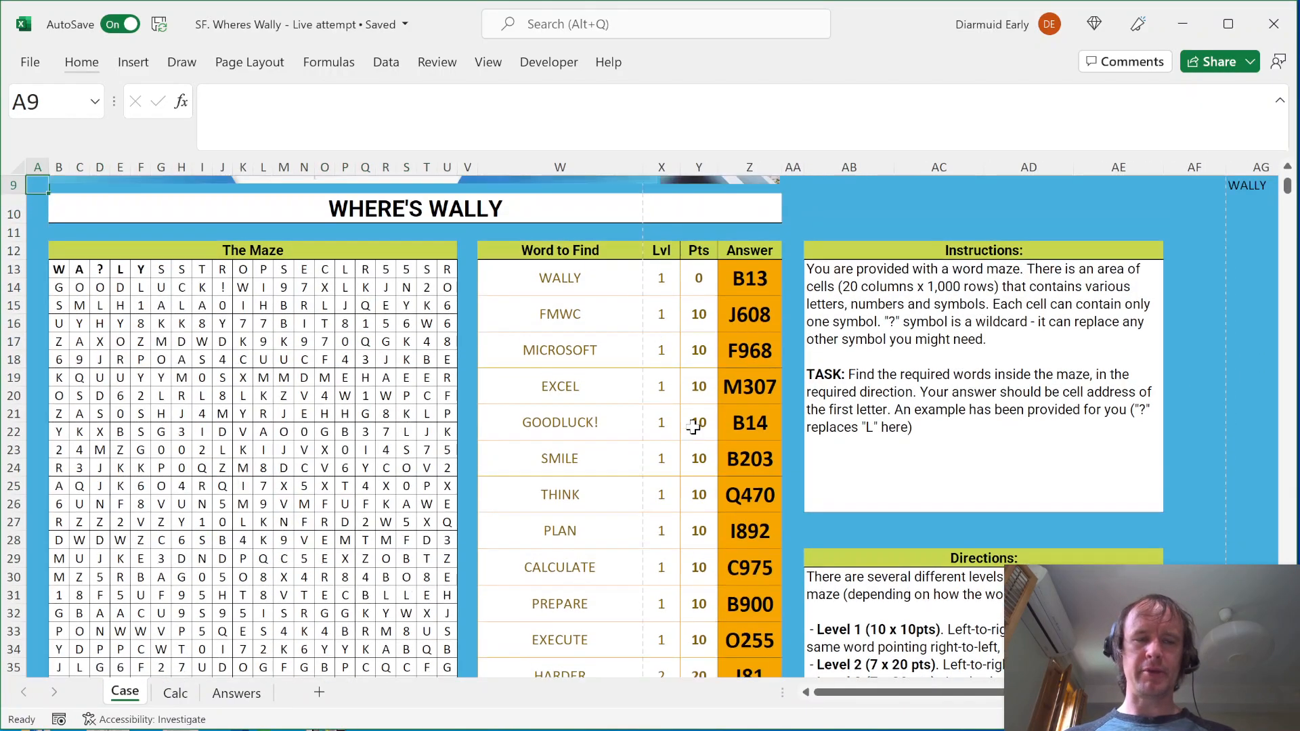
pyautogui.press('Up')
pyautogui.hotkey('ctrl', 'shift', 'Up')
pyautogui.press('Down')
pyautogui.press('Down')
pyautogui.press('Down')
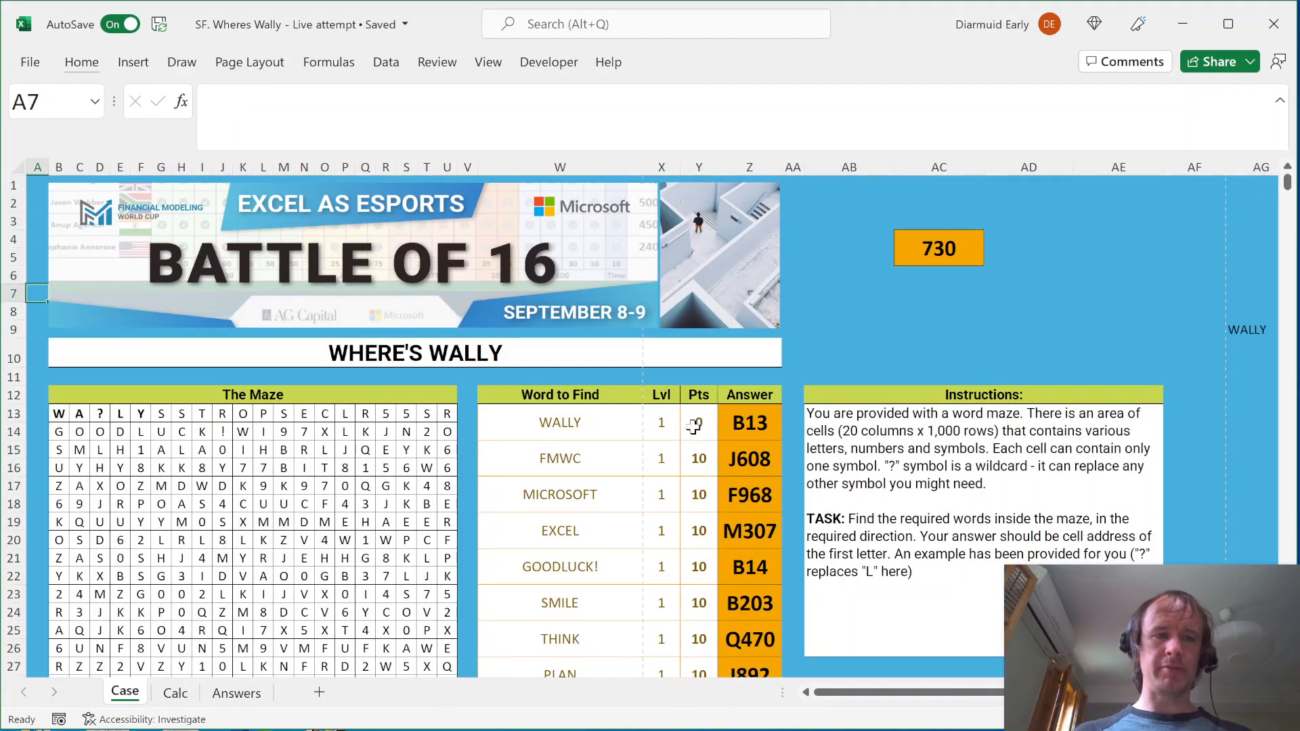
pyautogui.press('Down')
pyautogui.press('Down')
pyautogui.press('Down')
pyautogui.press('Down')
pyautogui.press('Right')
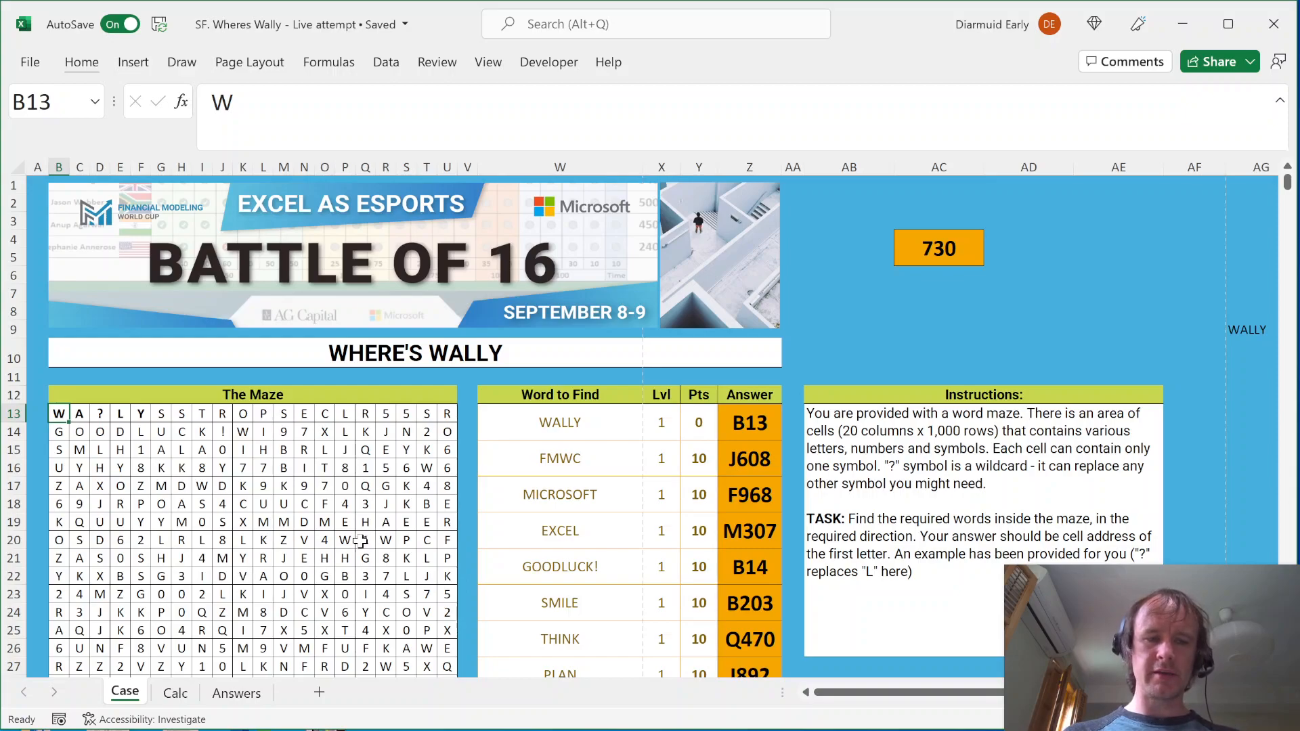
# Inspect maze cell L15 and its four adjacent cells L14, K15, L16 and M15 as possible snake moves
pyautogui.click(260, 453)
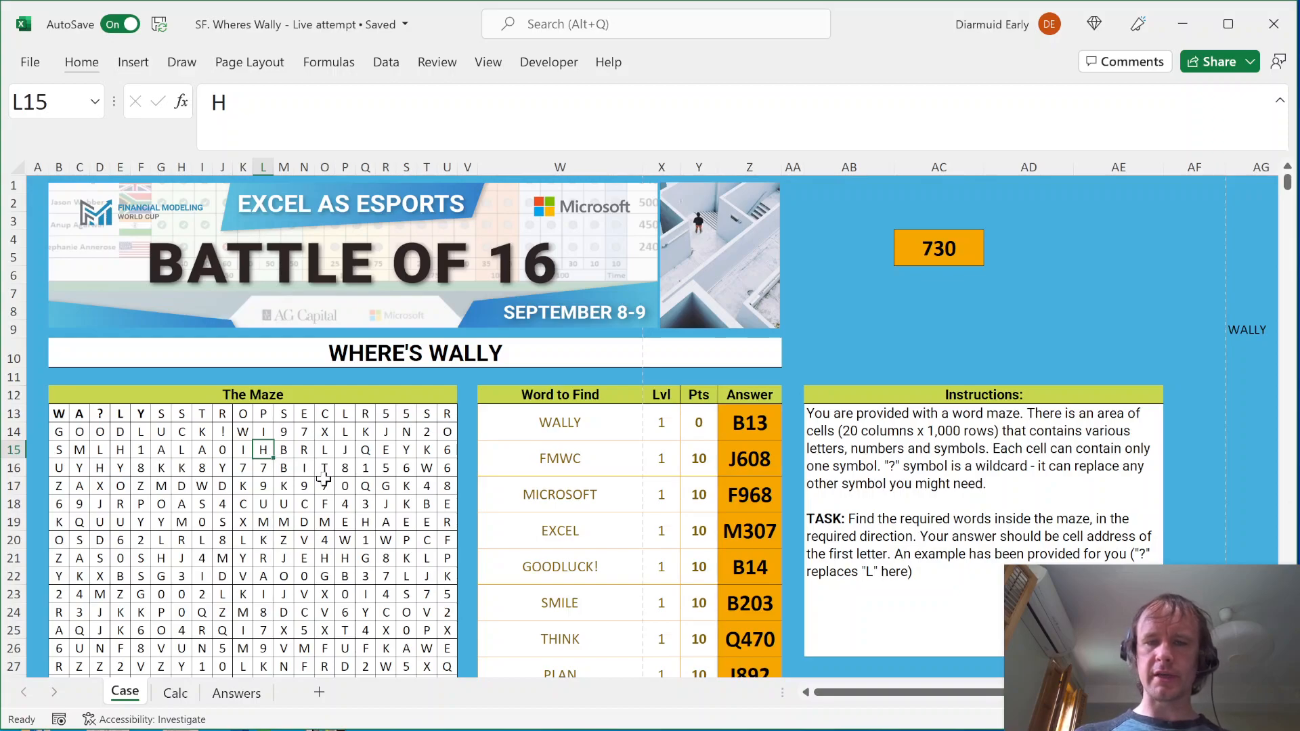
pyautogui.click(263, 434)
pyautogui.click(245, 450)
pyautogui.click(263, 467)
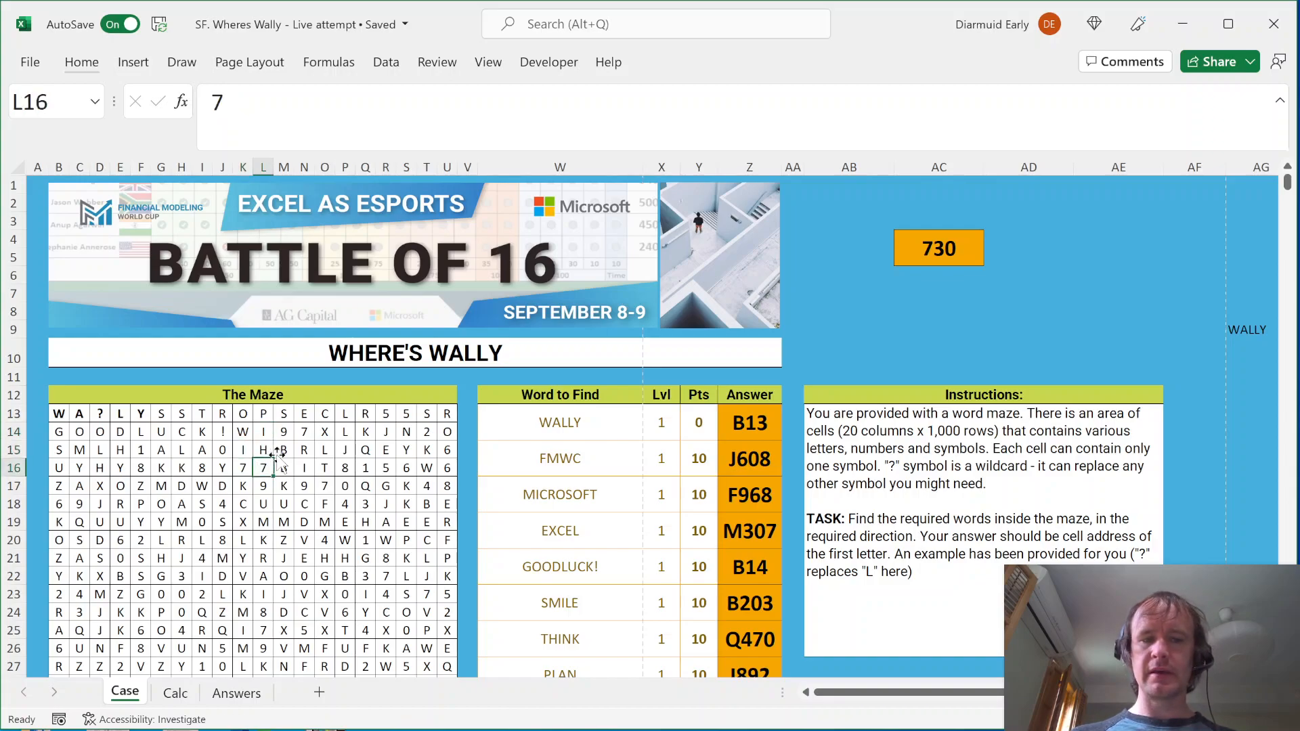
pyautogui.click(284, 451)
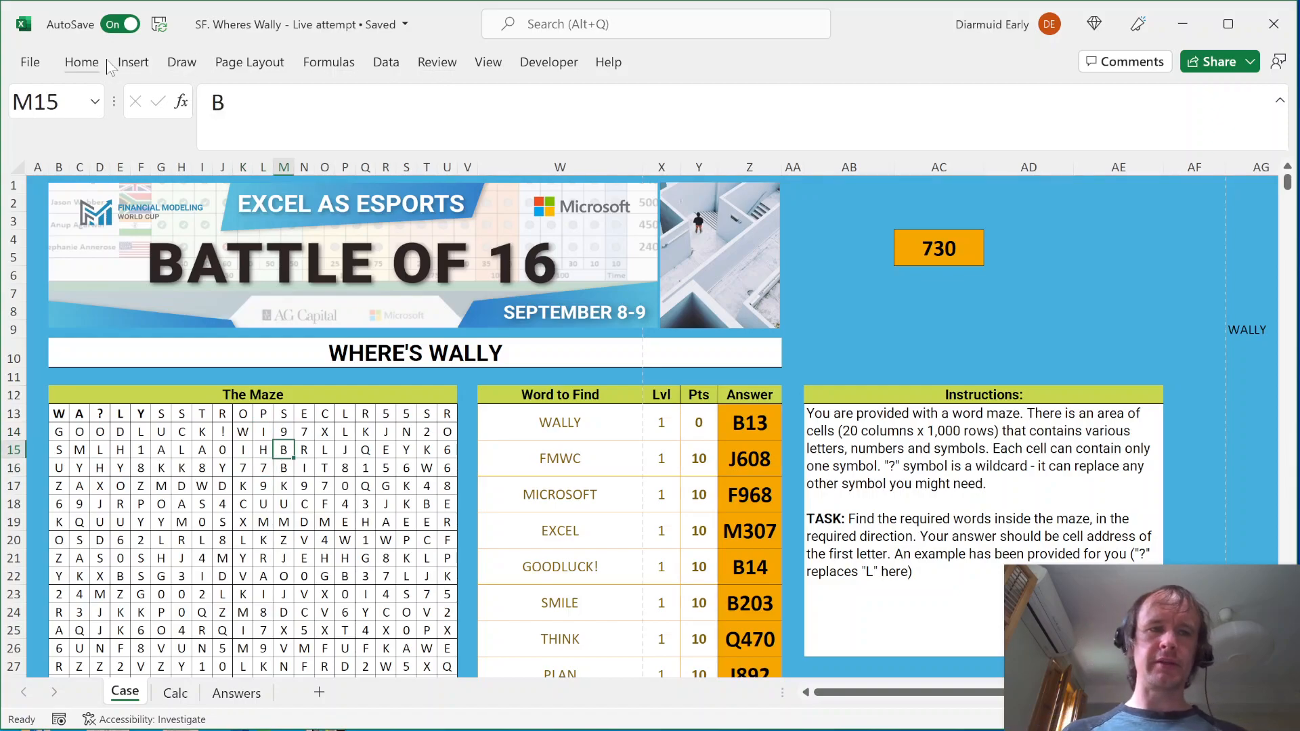
# Open the Advanced Formula Environment
pyautogui.click(82, 62)
pyautogui.click(1200, 115)
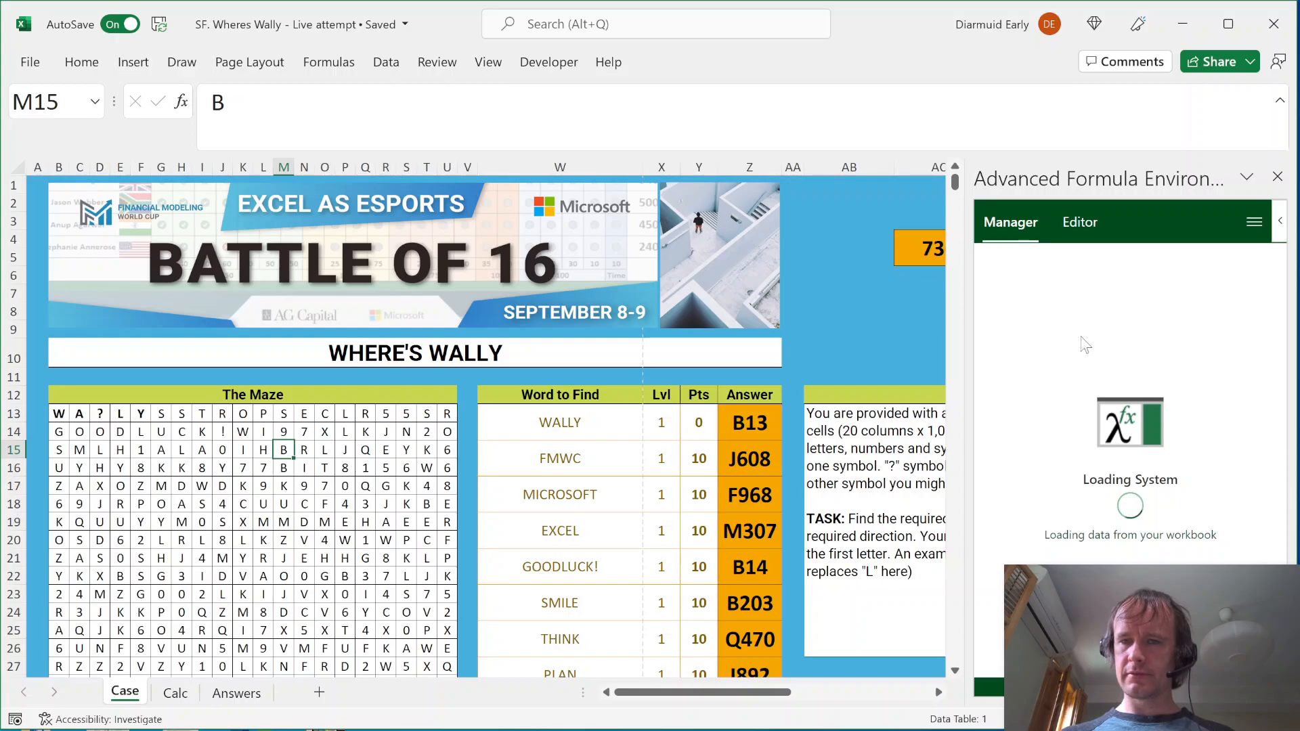
pyautogui.click(1080, 223)
pyautogui.click(1010, 222)
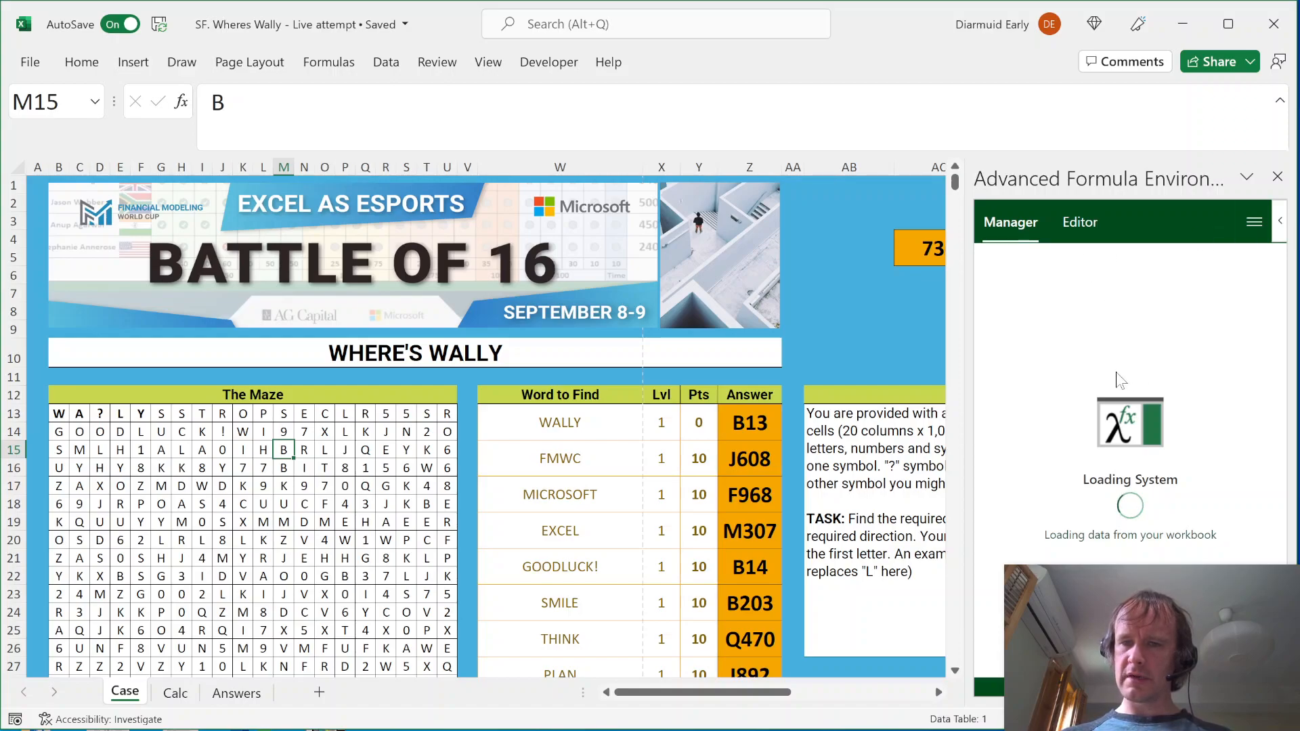
pyautogui.click(76, 66)
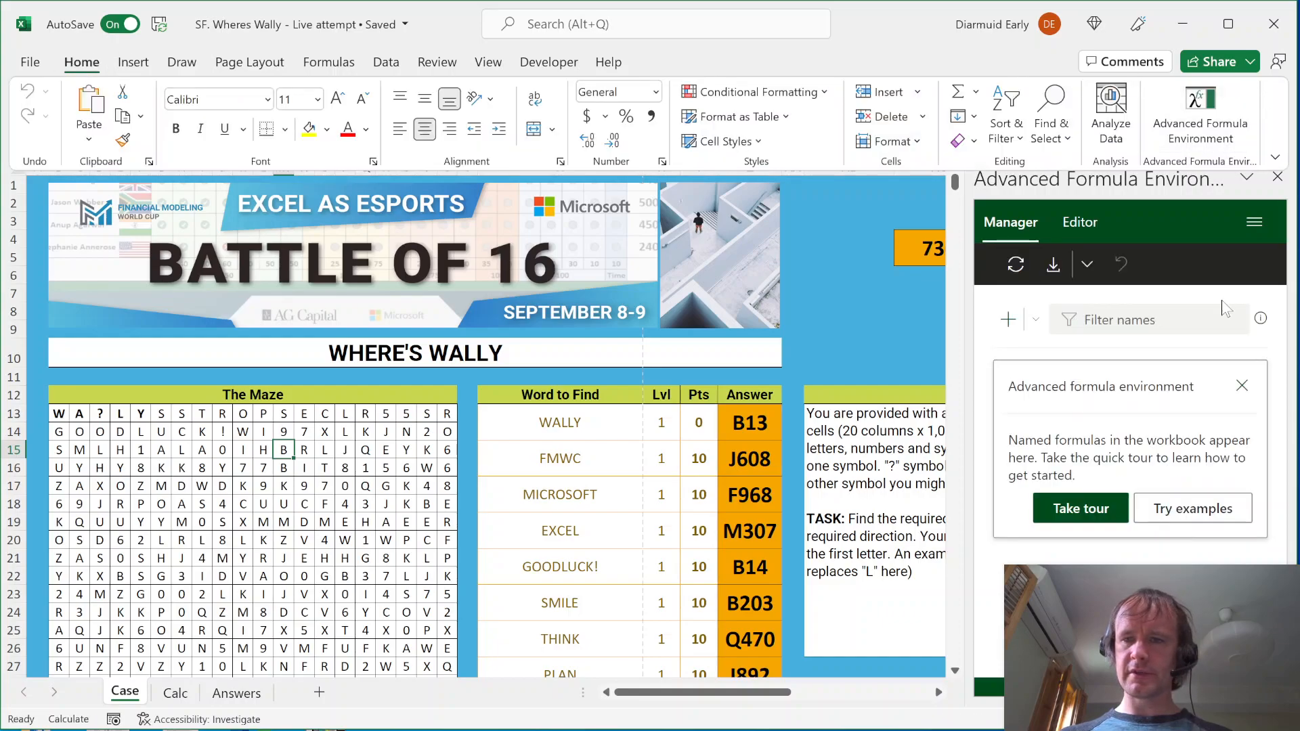
pyautogui.click(1188, 365)
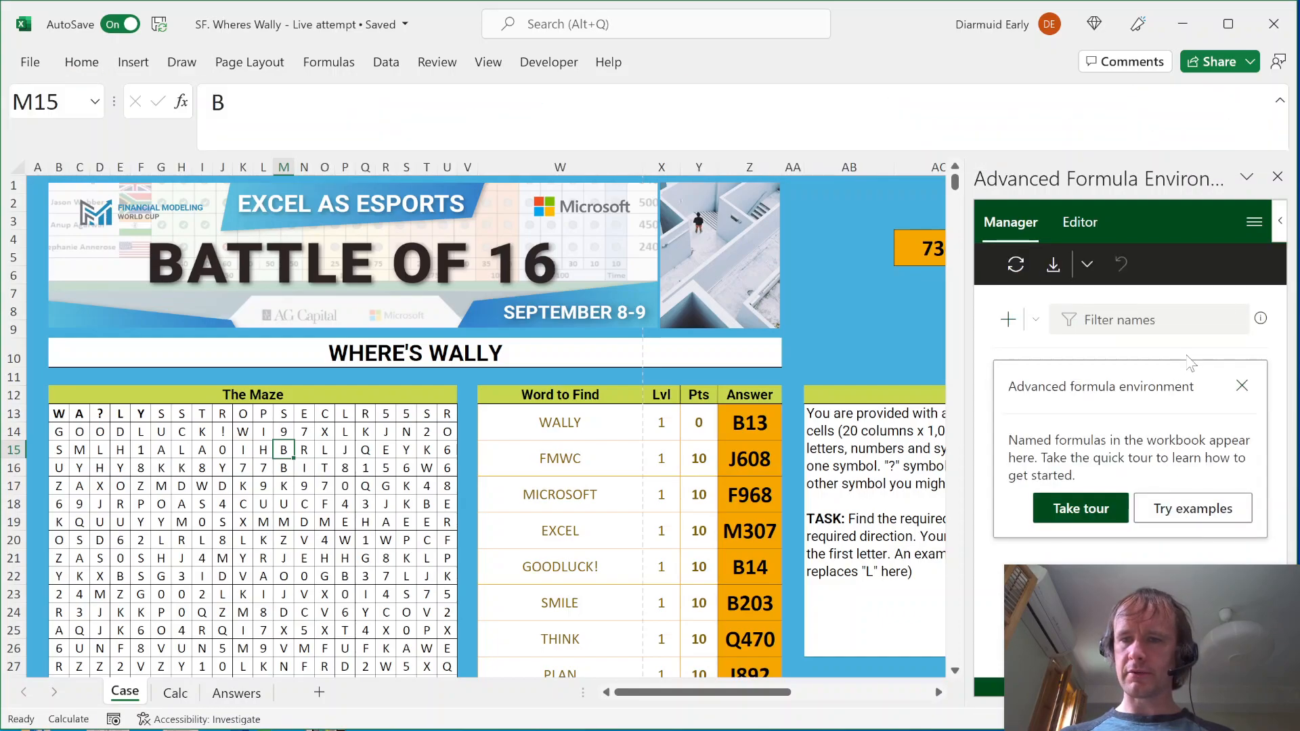
# Create a new named formula called Wordsearch and open it in the expanded formula editor, widening the editing area
pyautogui.click(1007, 321)
pyautogui.write('Word')
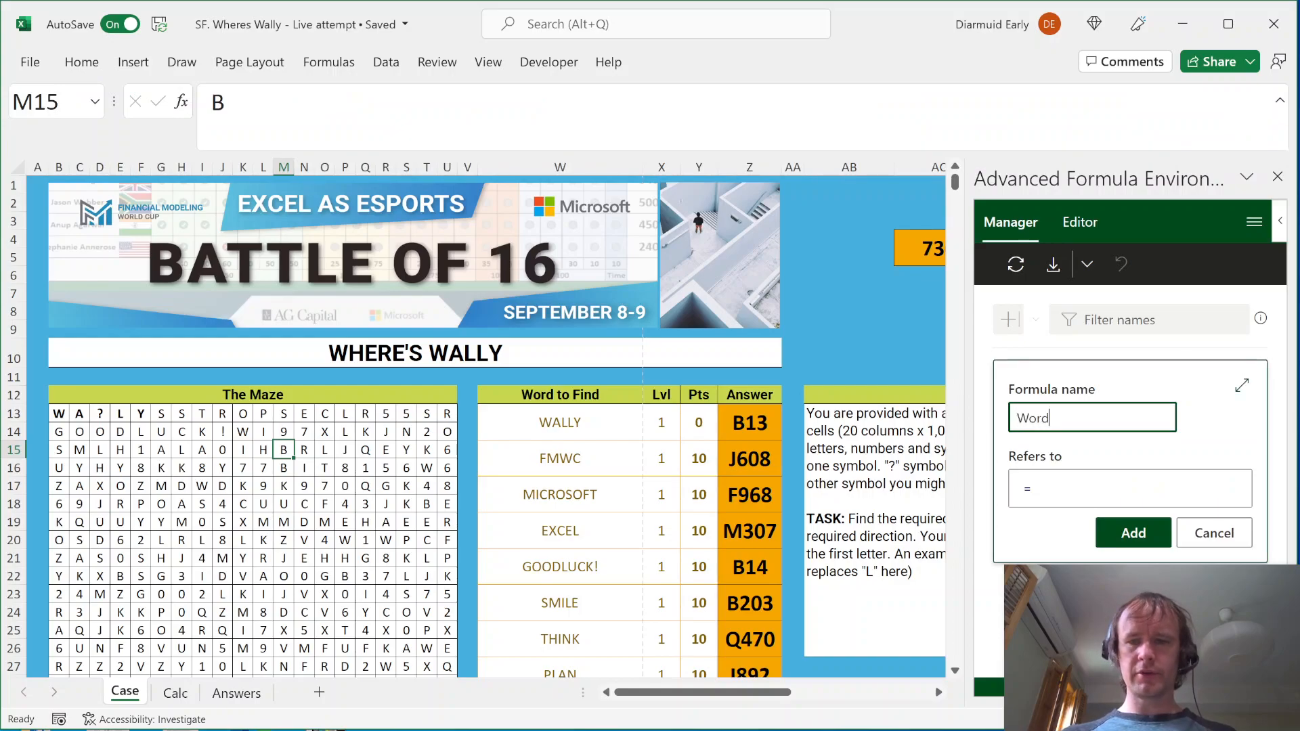
pyautogui.write('search')
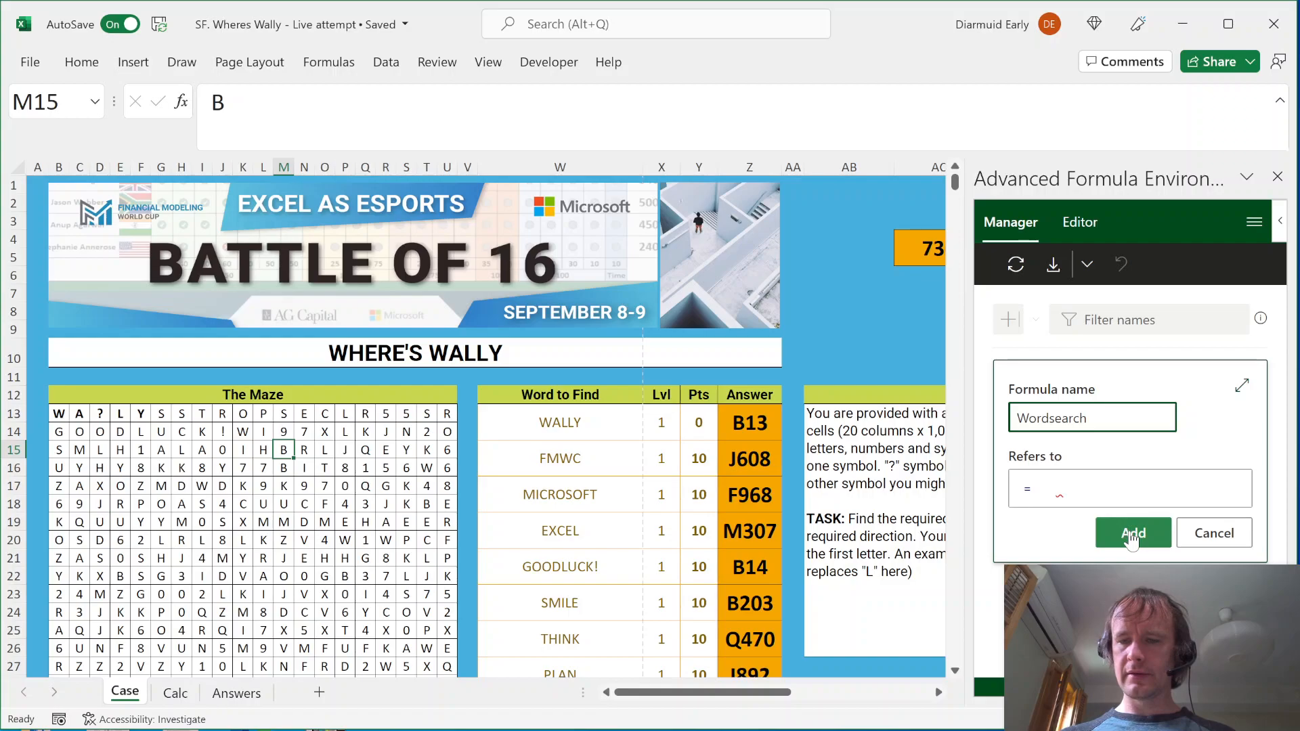
pyautogui.click(1242, 385)
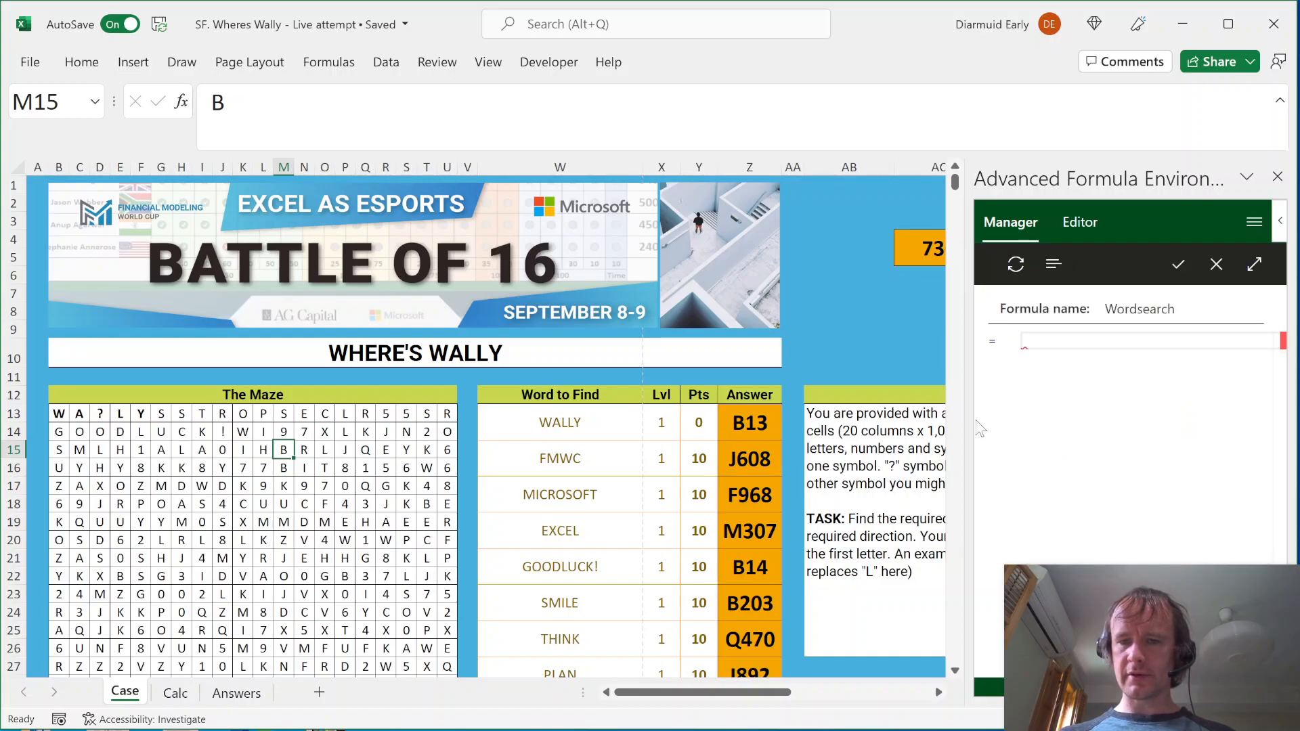
pyautogui.moveTo(962, 427); pyautogui.dragTo(786, 462)
pyautogui.click(844, 341)
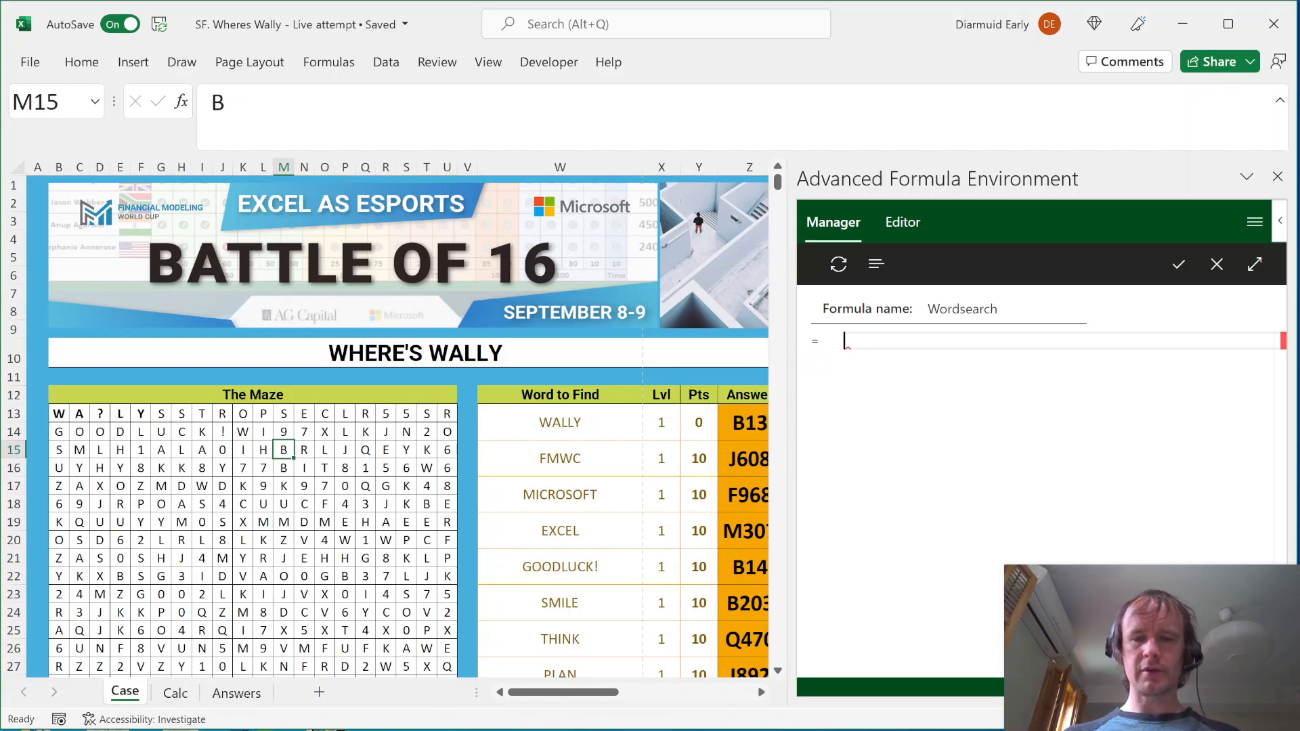
# Begin the Wordsearch formula as a LAMBDA with the parameters StrtCll and TrgWord, followed by a line break
pyautogui.write('L')
pyautogui.press('Tab')
pyautogui.write('(')
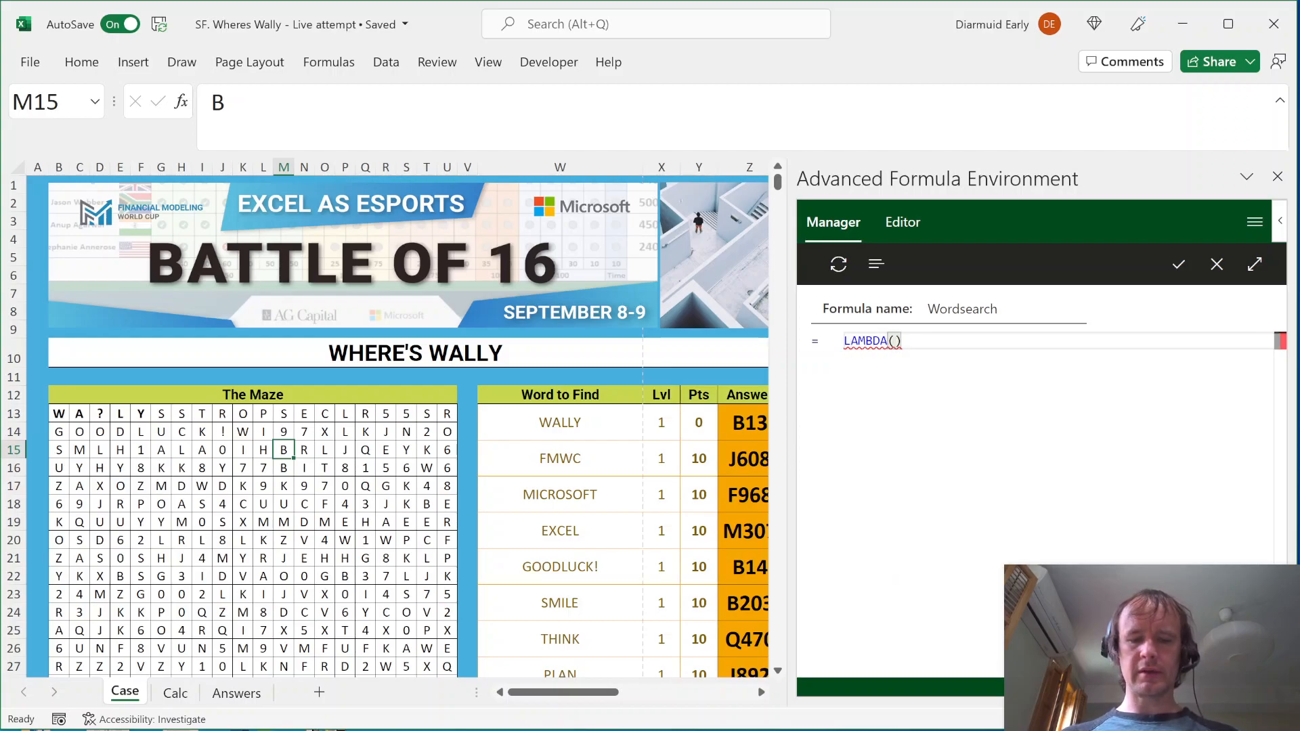
pyautogui.write('StrtC')
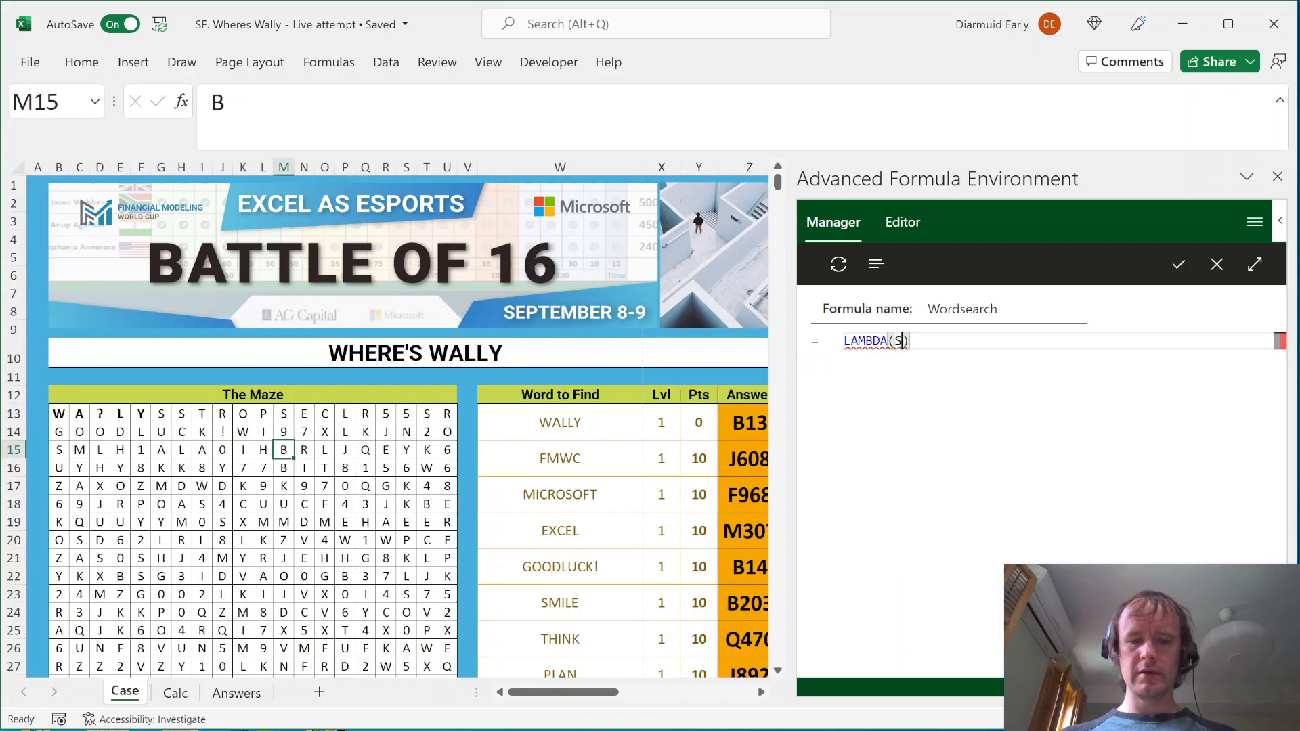
pyautogui.write('el')
pyautogui.press('BackSpace')
pyautogui.press('BackSpace')
pyautogui.write('ll,TrgWor')
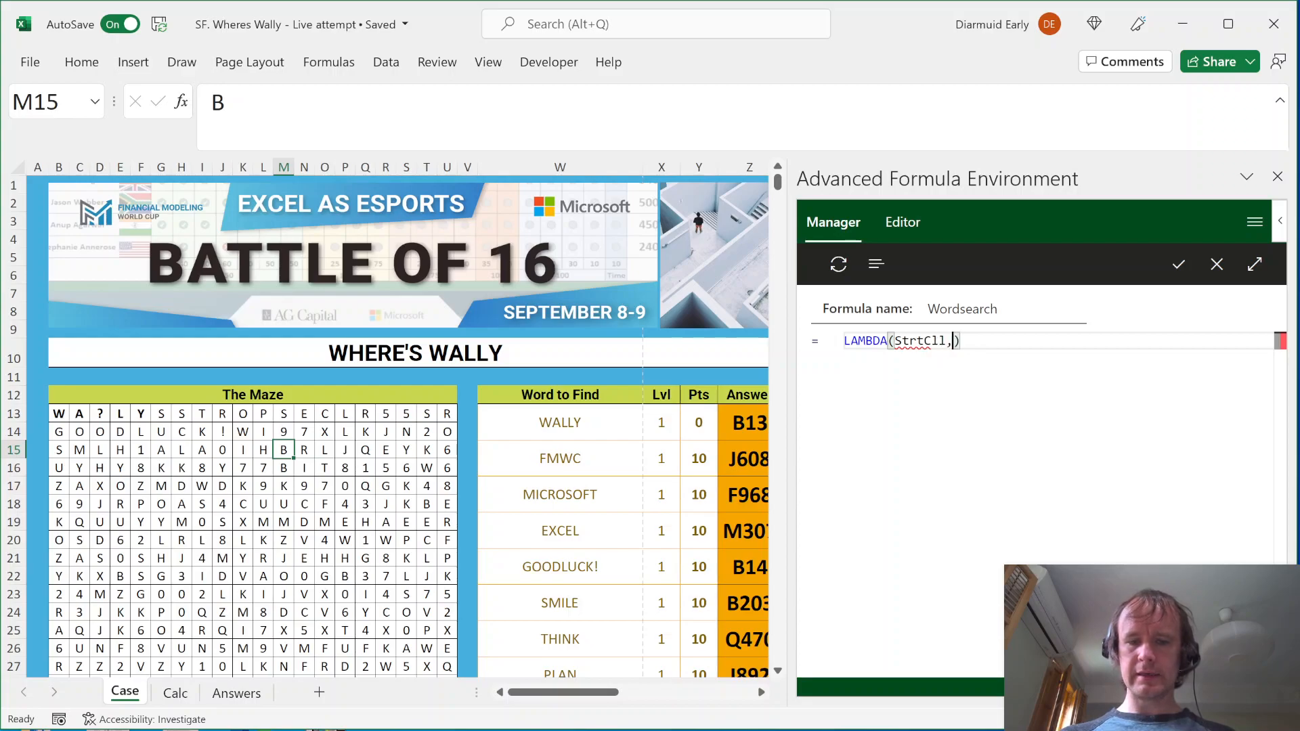
pyautogui.write('d,')
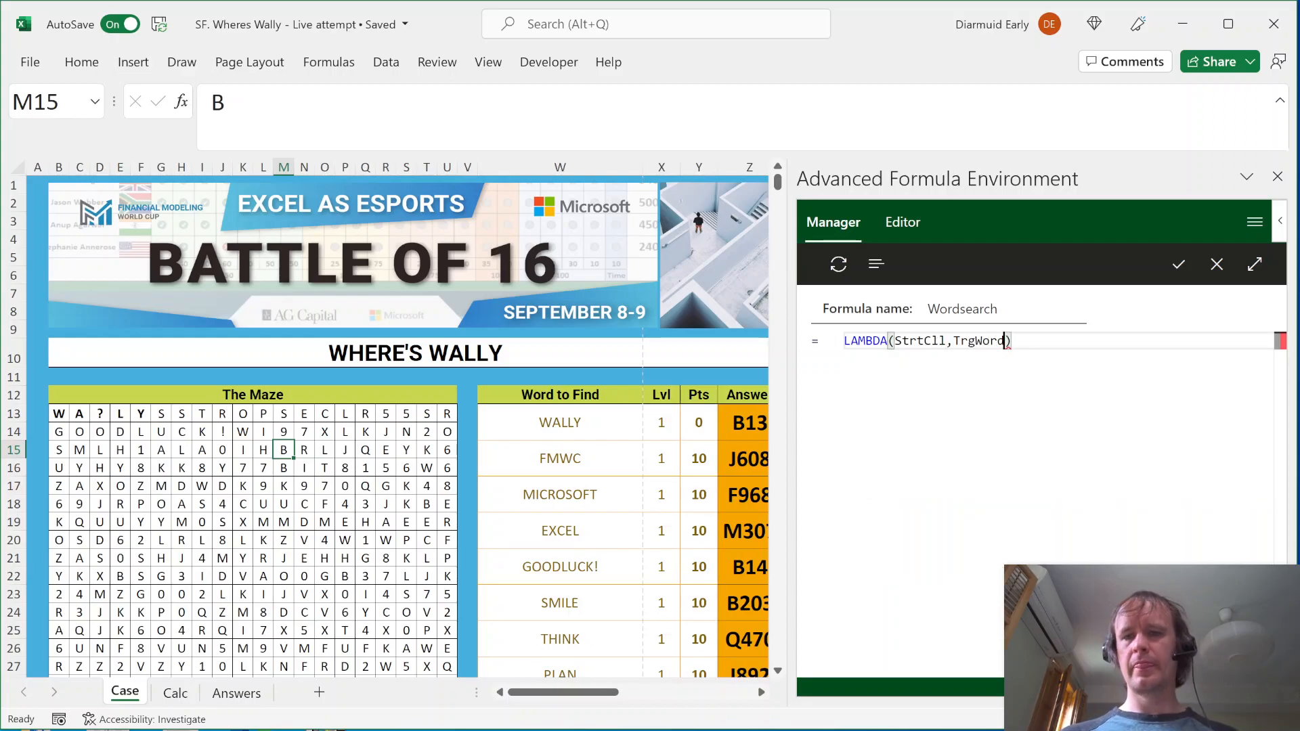
pyautogui.press('Return')
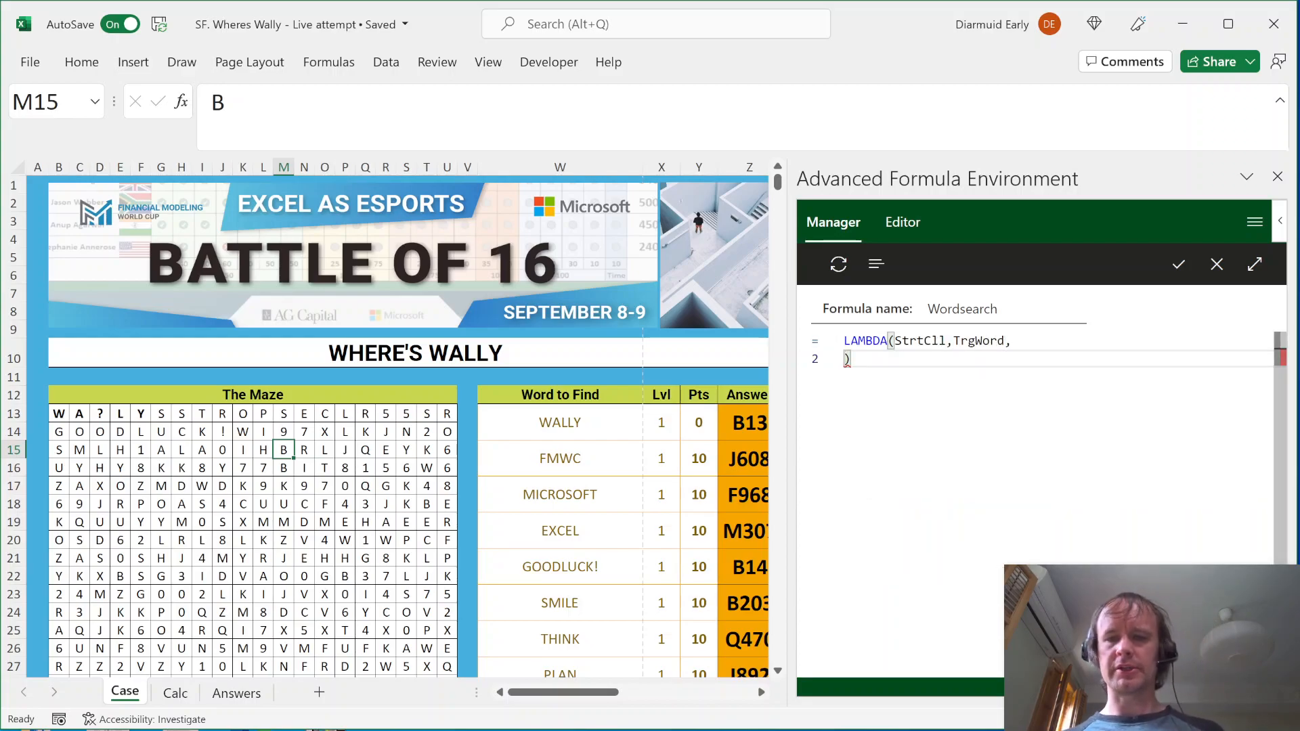
# Add an IF on the second line whose OR condition first tests StrtCll=LEFT(TrgWord)
pyautogui.write('IF')
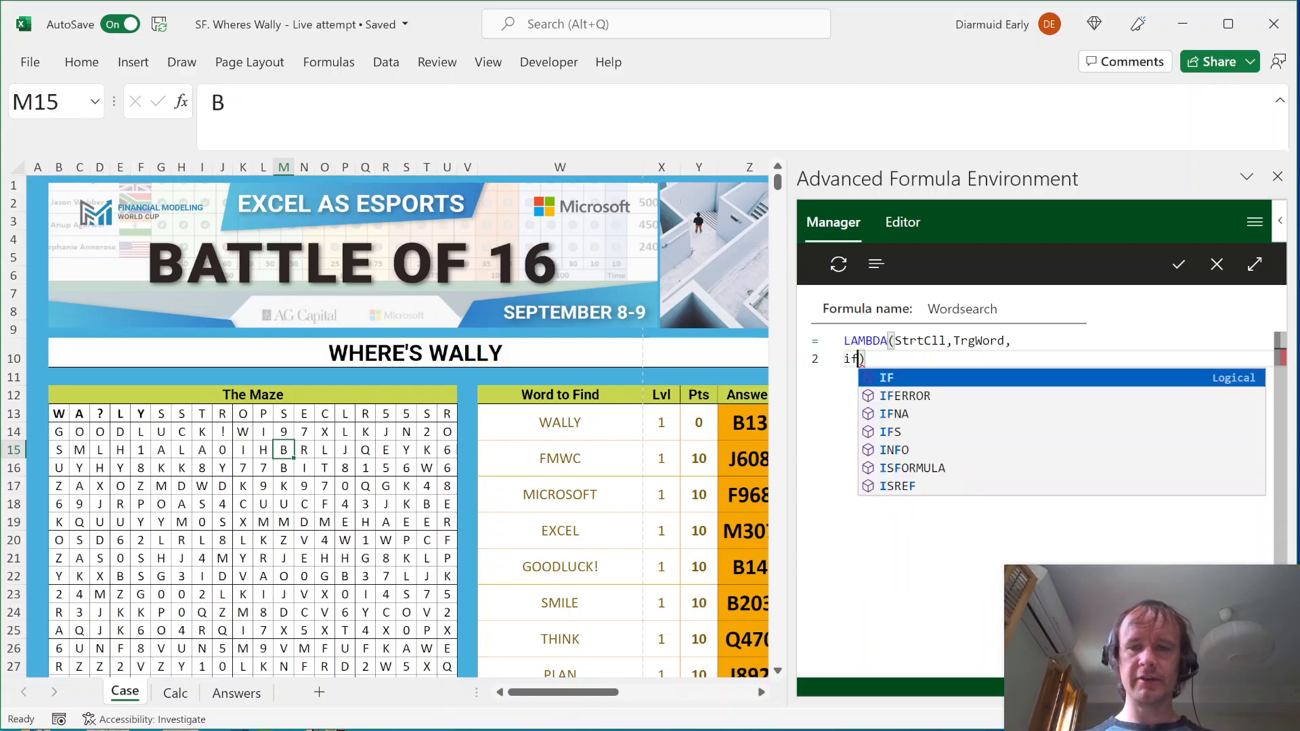
pyautogui.write('(')
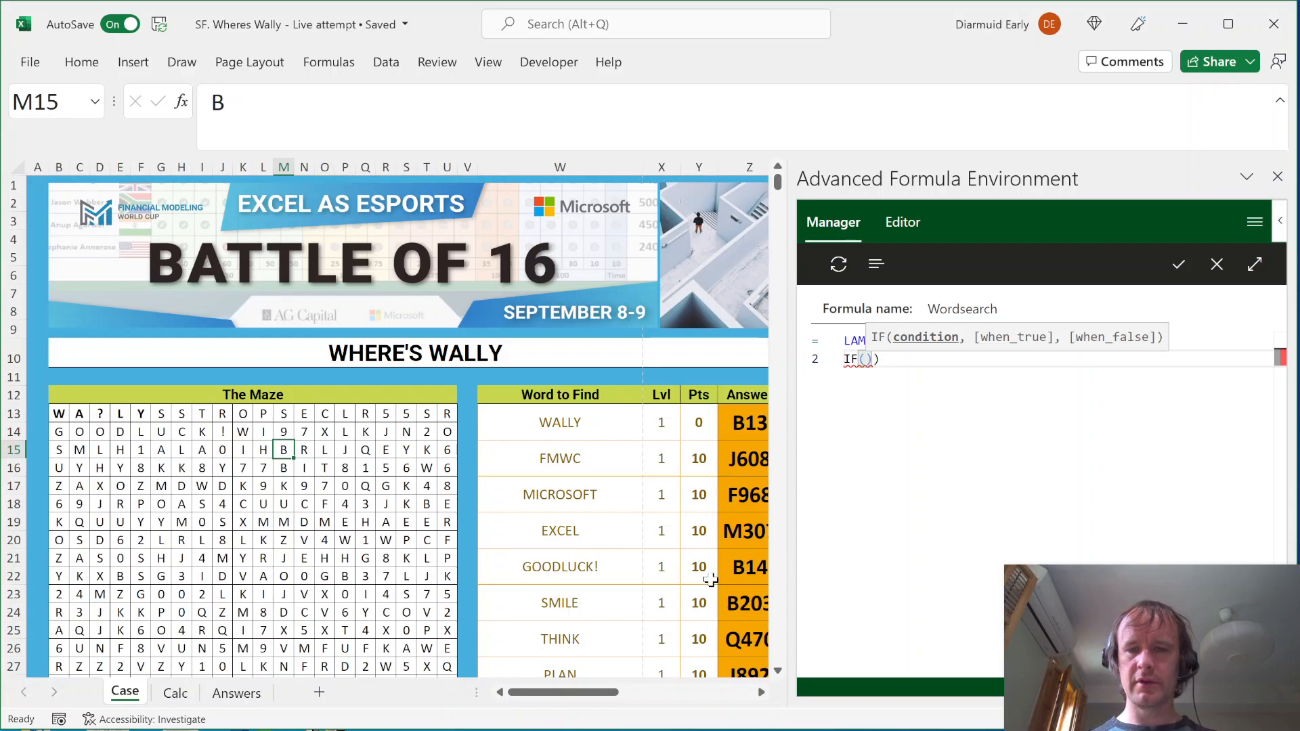
pyautogui.write('and')
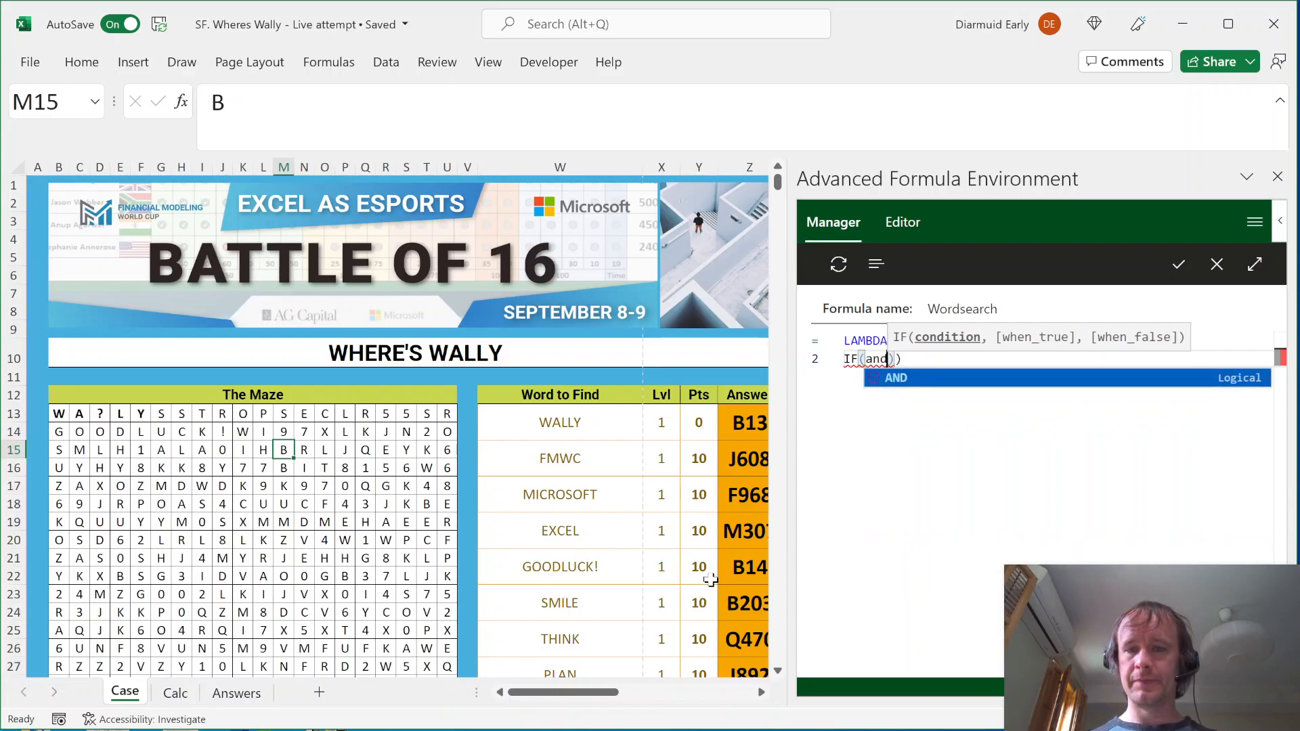
pyautogui.press('BackSpace')
pyautogui.press('BackSpace')
pyautogui.press('BackSpace')
pyautogui.write('or')
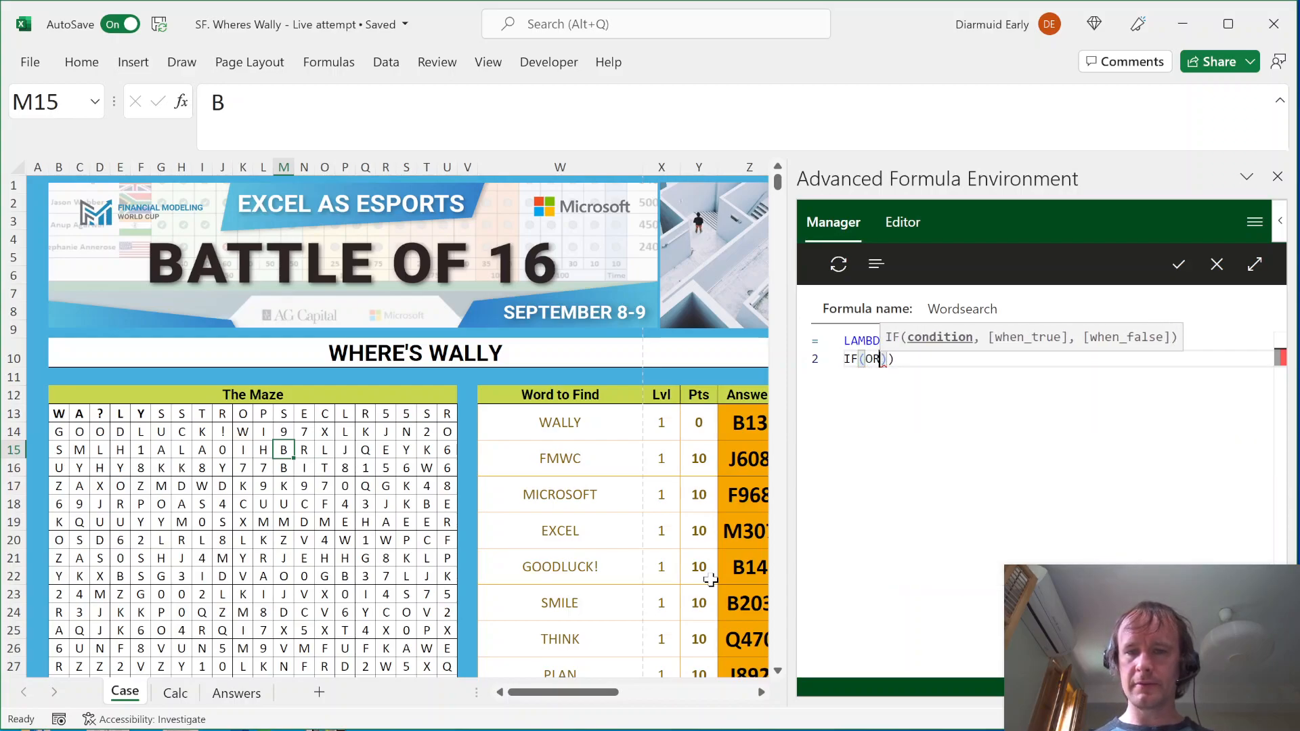
pyautogui.write('(')
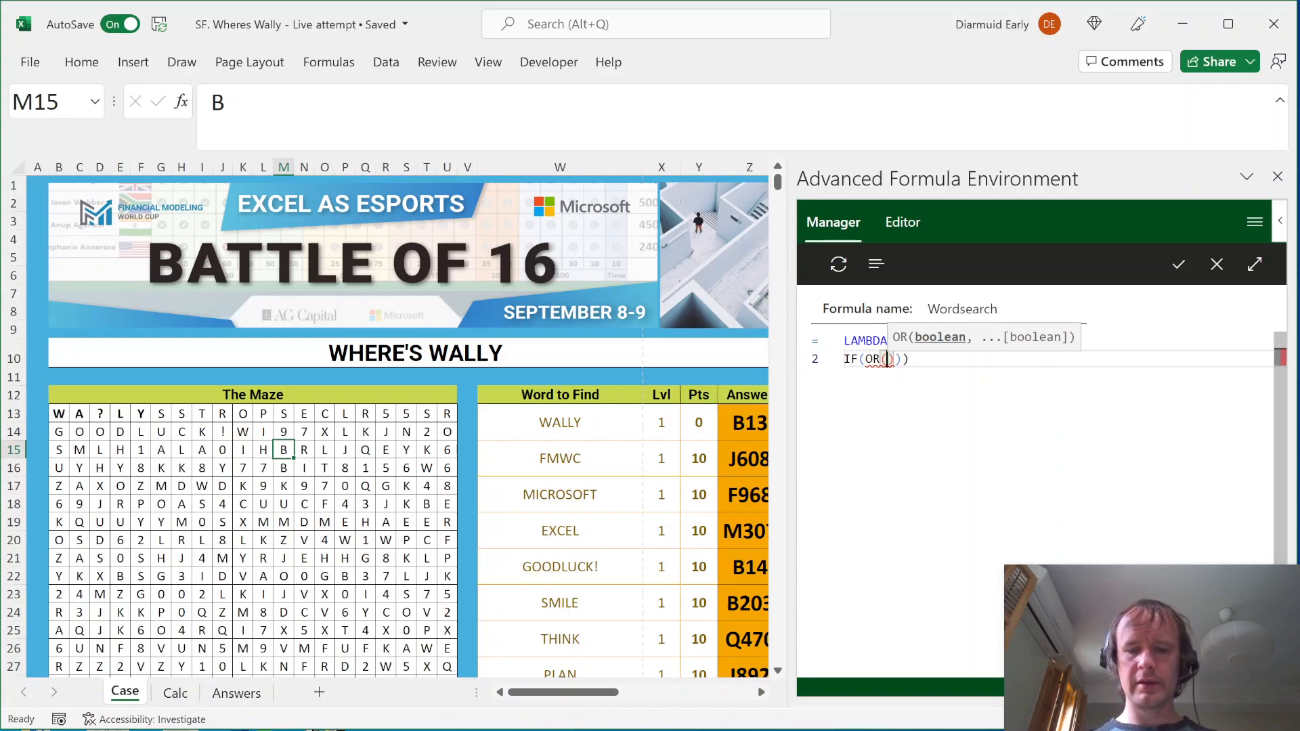
pyautogui.write('StrtCll')
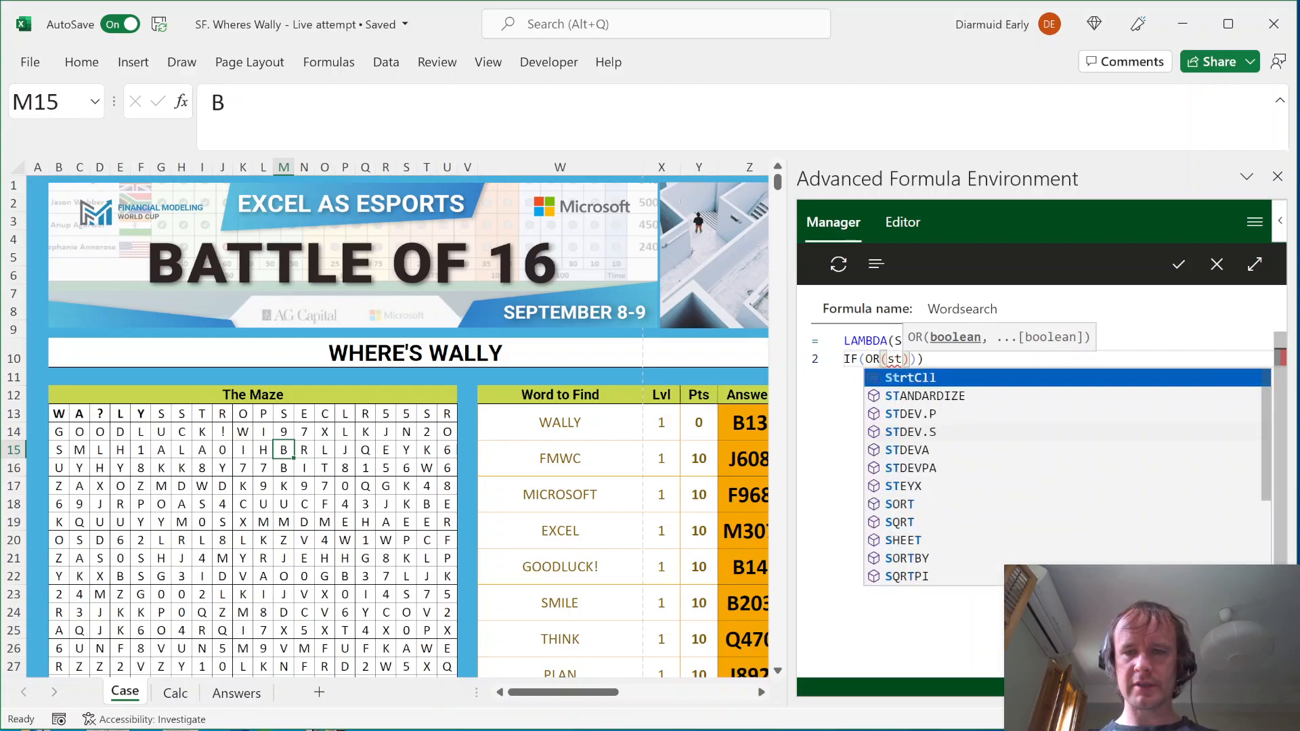
pyautogui.write('=')
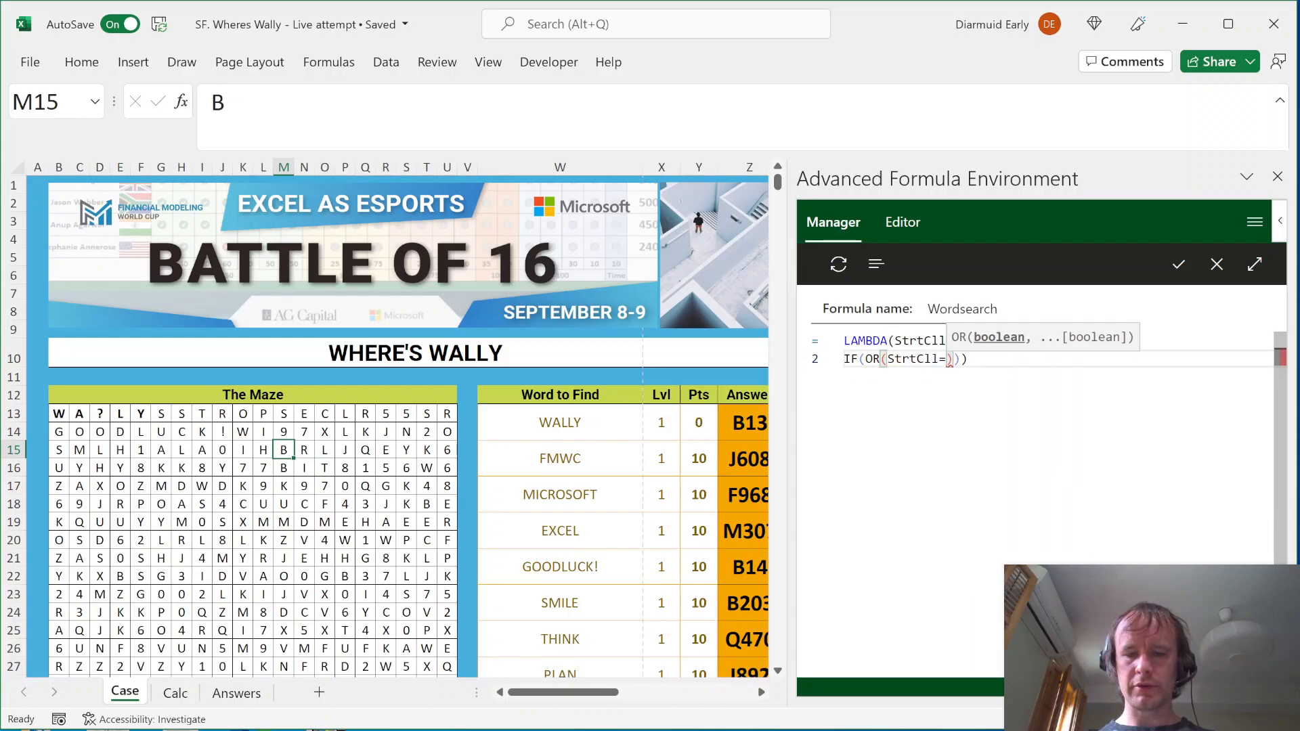
pyautogui.write('LEFT')
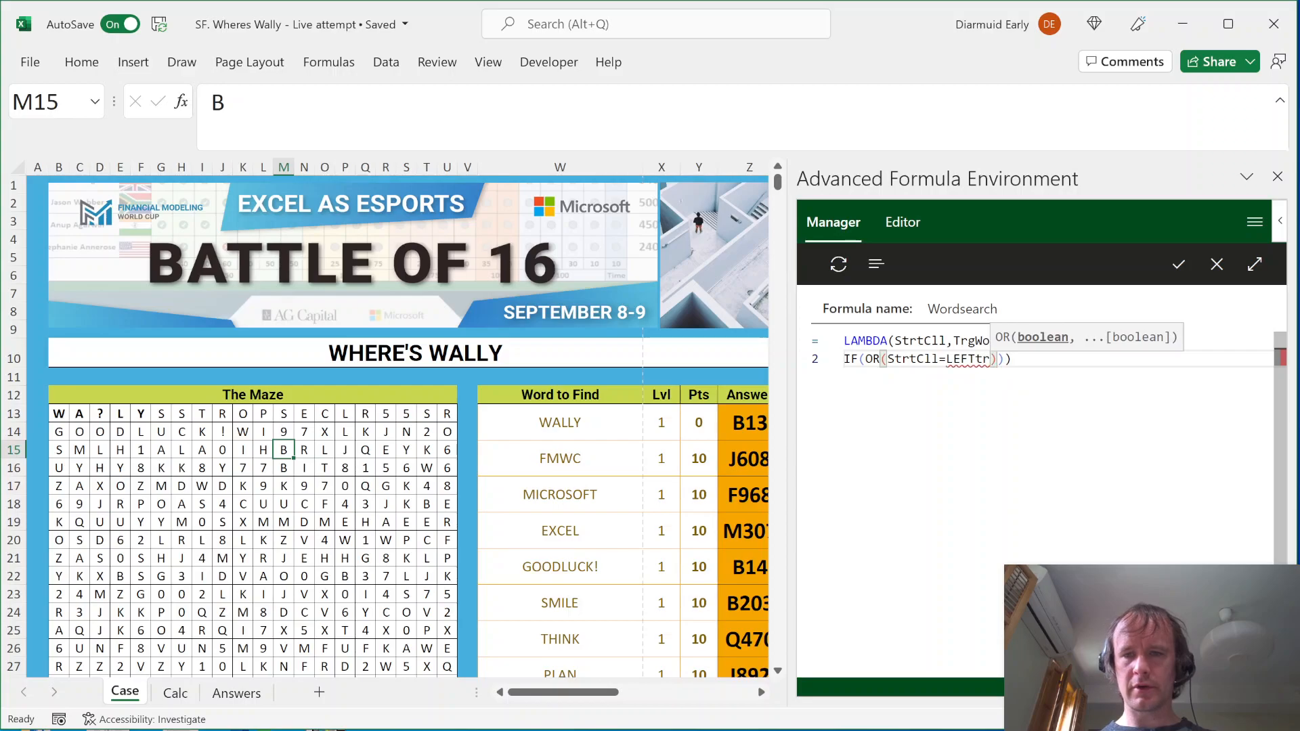
pyautogui.write('(TrgWord')
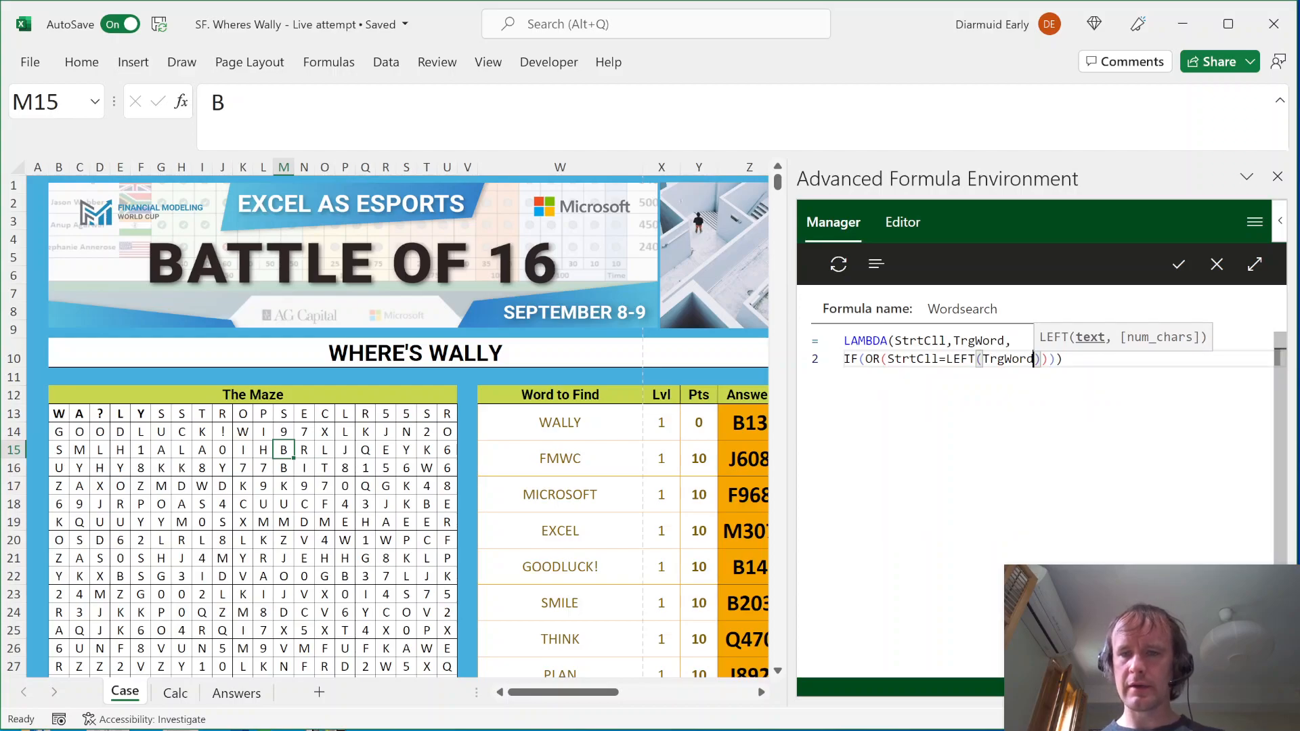
pyautogui.write('),')
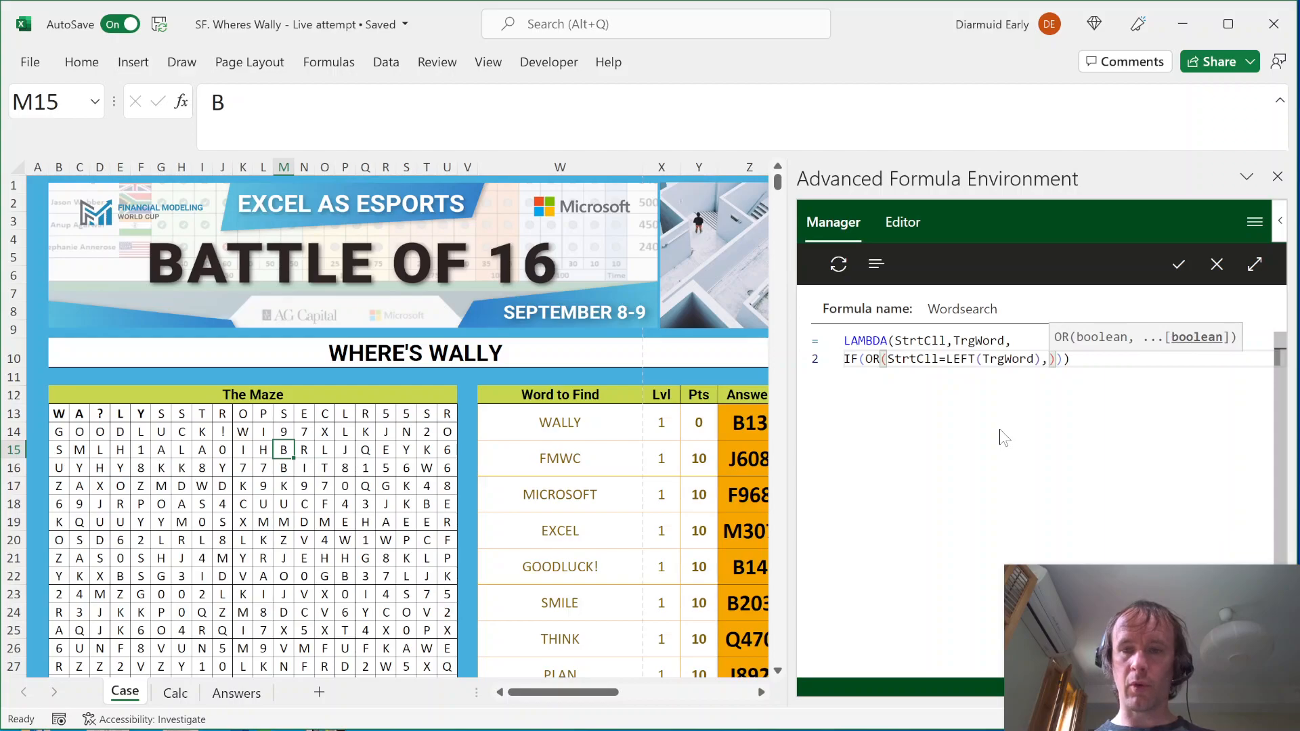
# Add StrtCll="?" as the second OR test, close the OR and continue on a third line
pyautogui.write('str')
pyautogui.press('Tab')
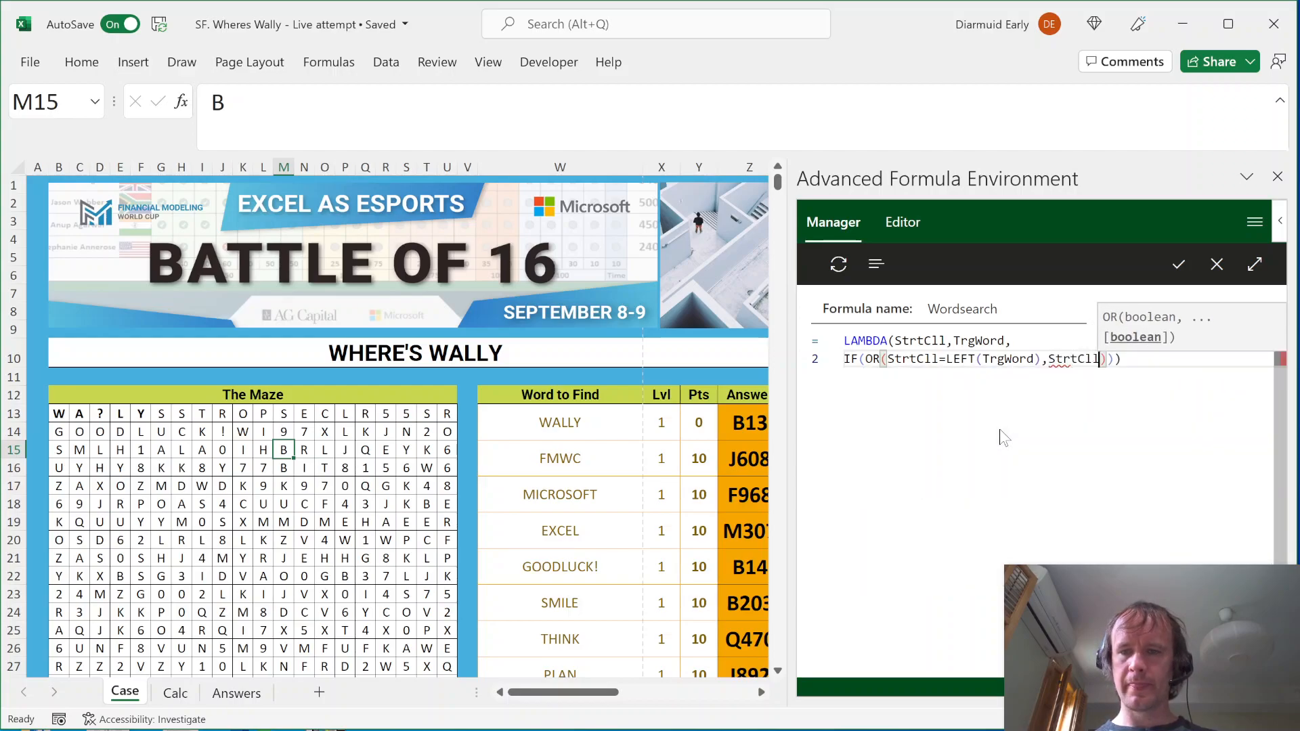
pyautogui.write('="?')
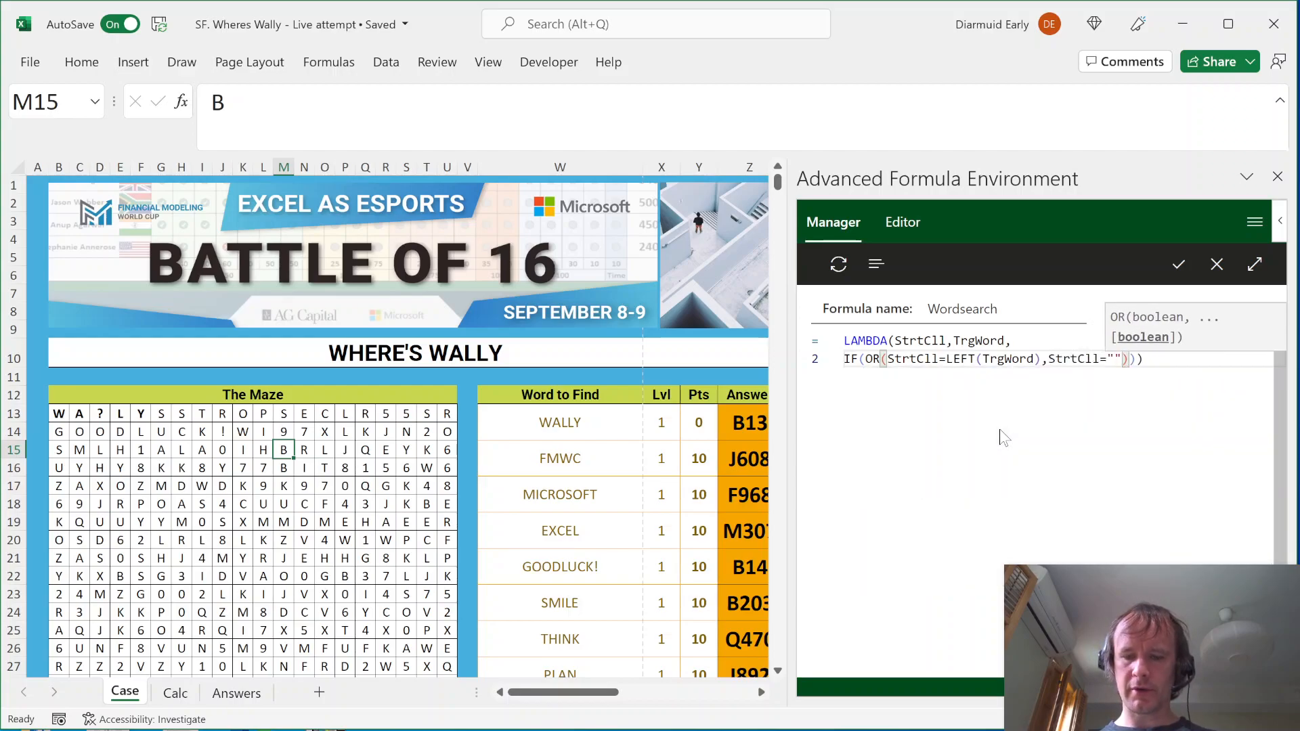
pyautogui.write('")')
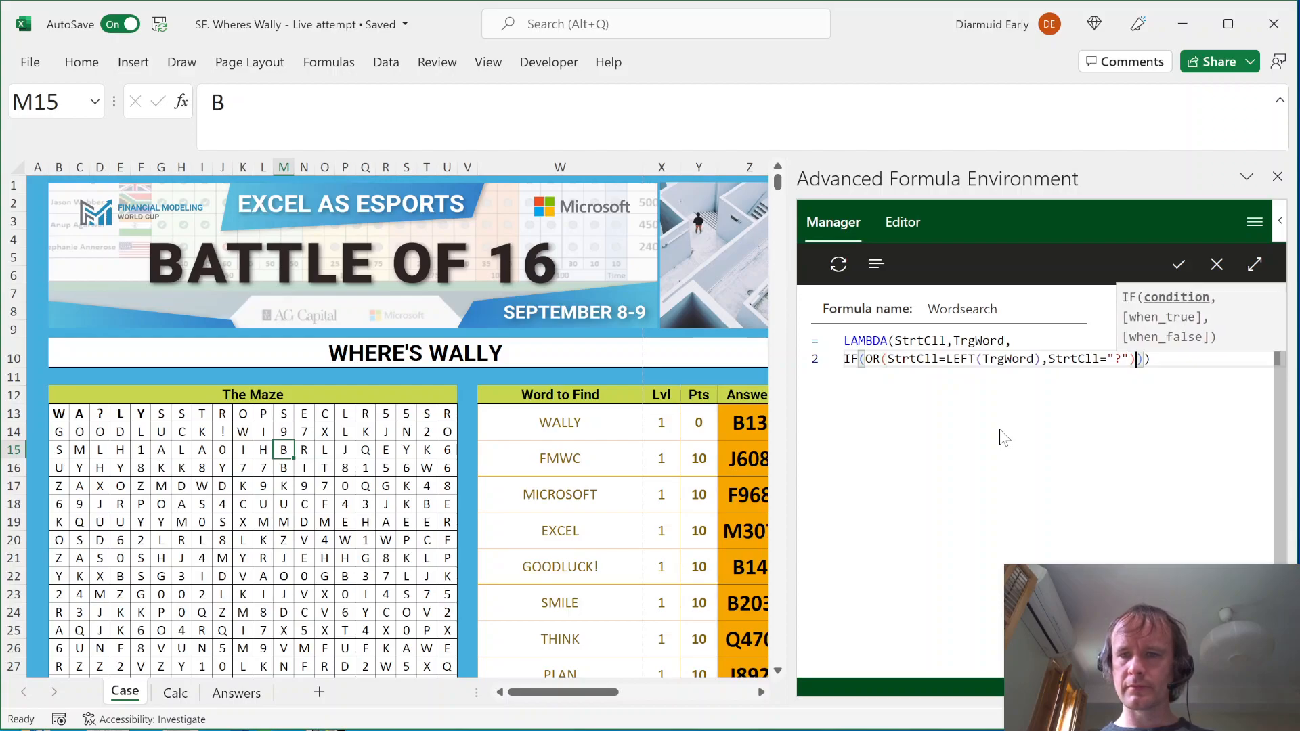
pyautogui.write(',')
pyautogui.press('Return')
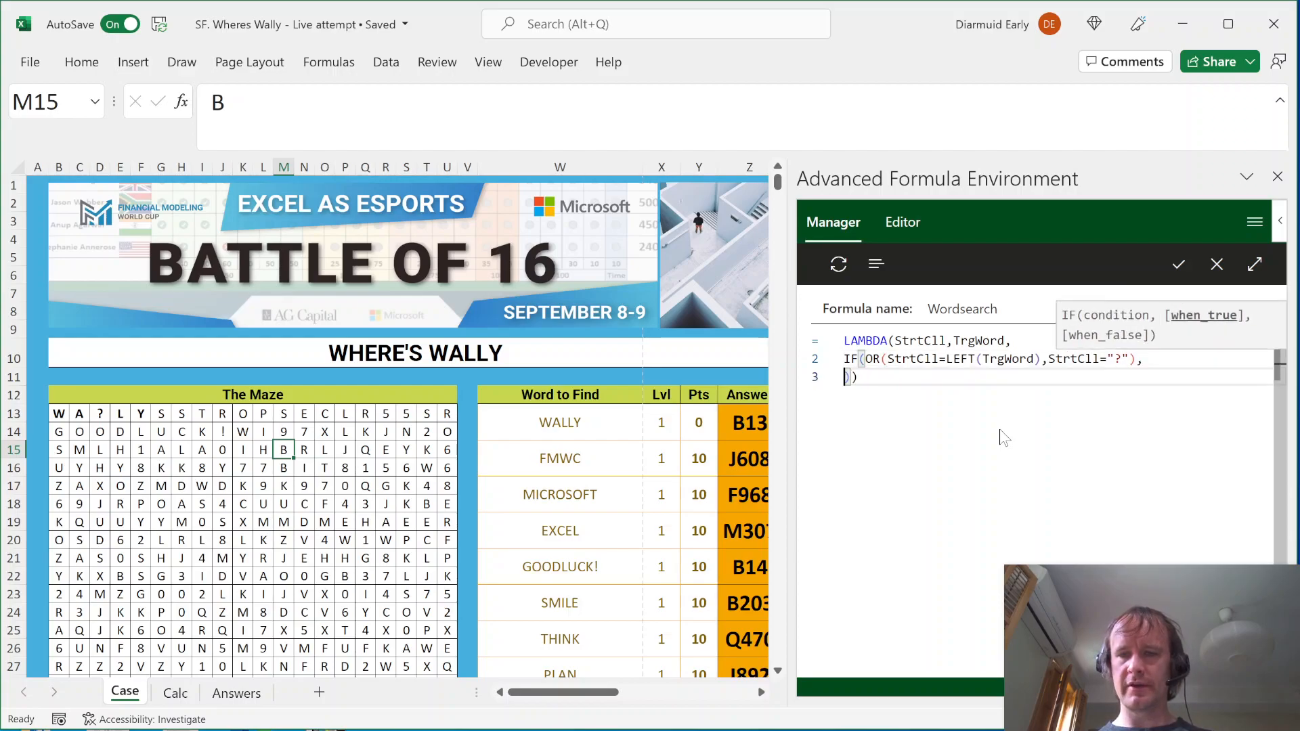
# Reserve the third line for the IF's true result and enter FALSE on the fourth line as its false result
pyautogui.press('Return')
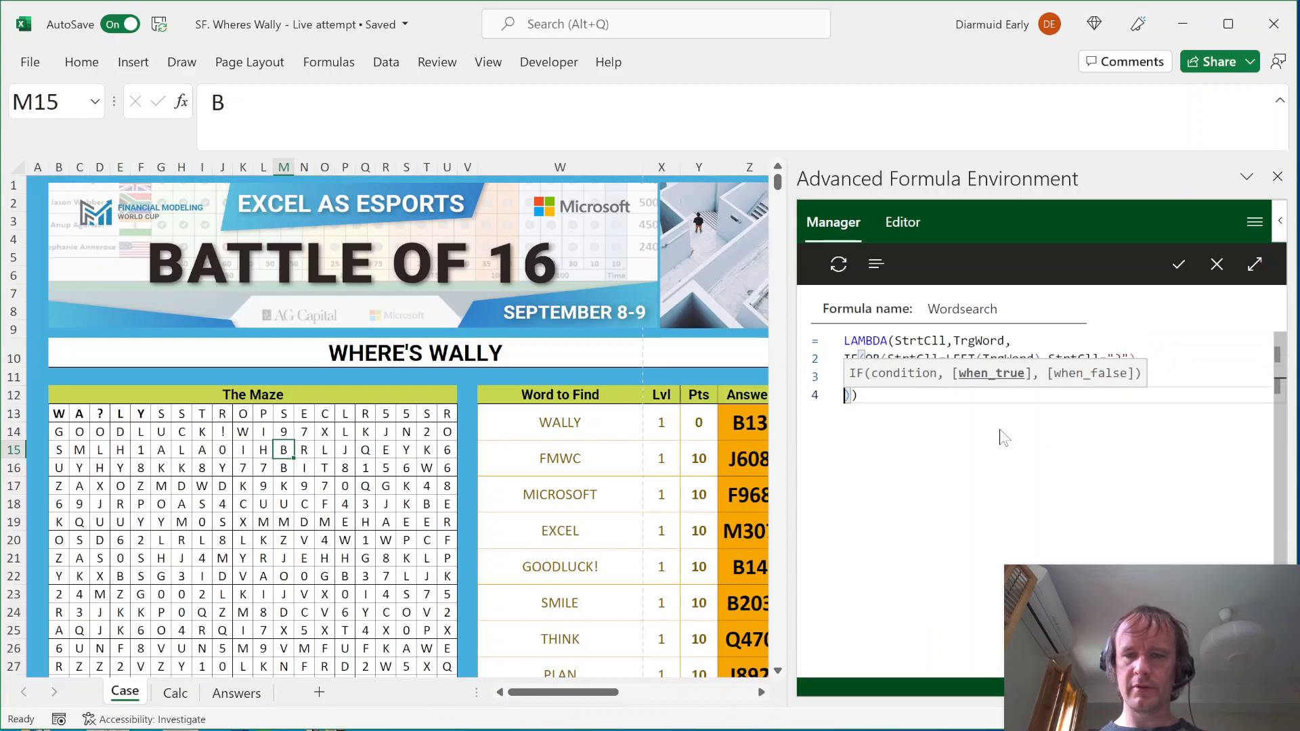
pyautogui.press('Up')
pyautogui.write(',')
pyautogui.press('Down')
pyautogui.press('End')
pyautogui.press('Home')
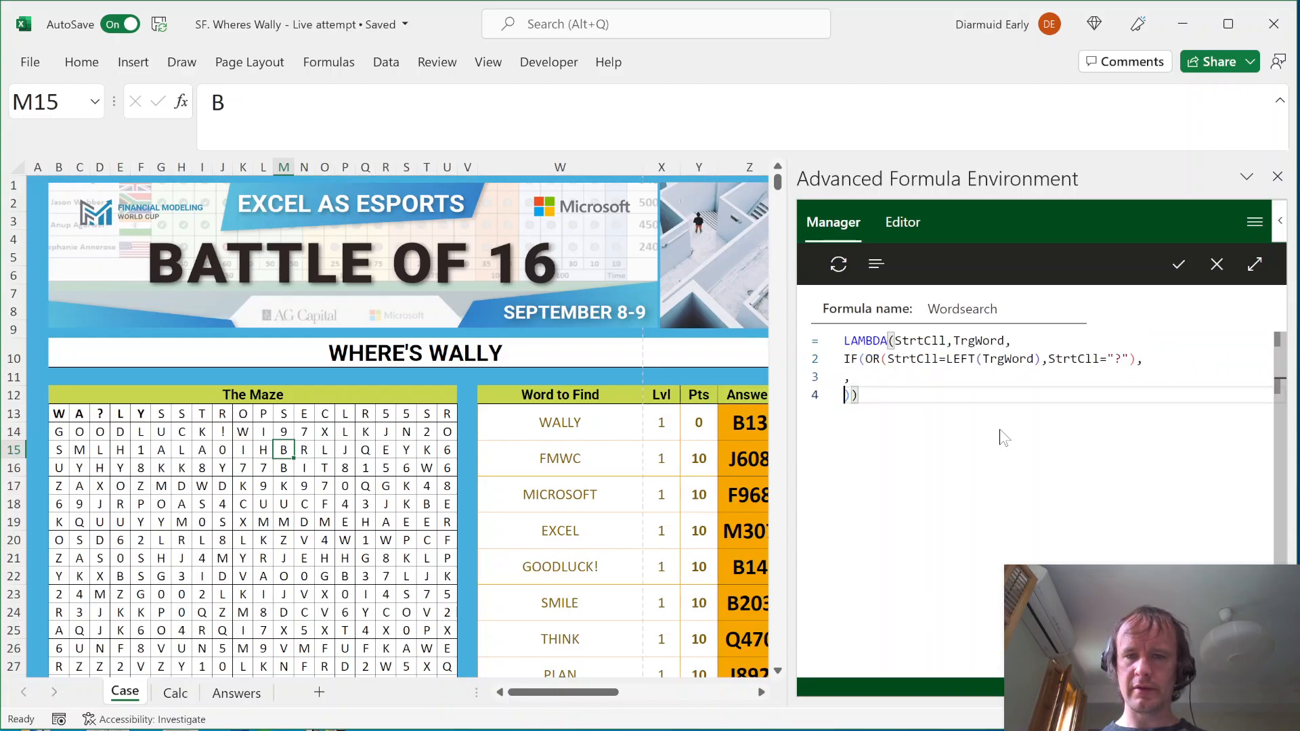
pyautogui.write('Fal')
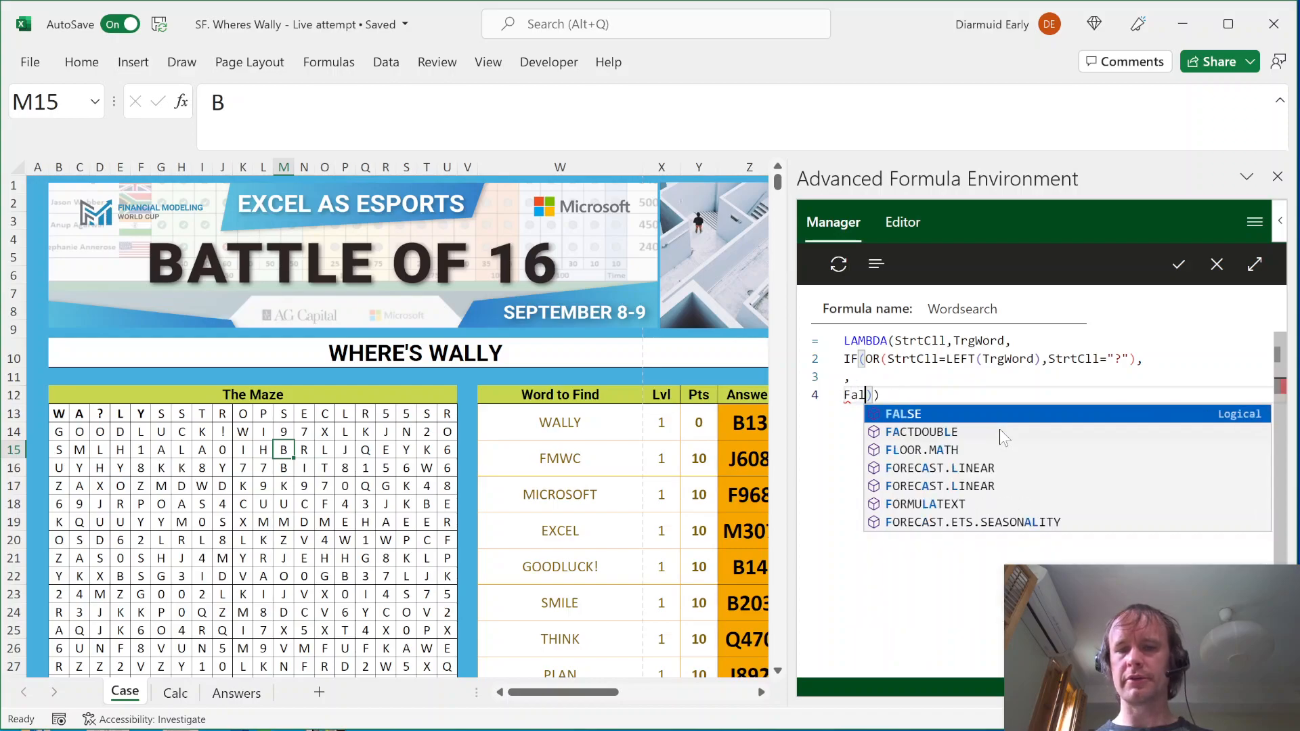
pyautogui.press('Tab')
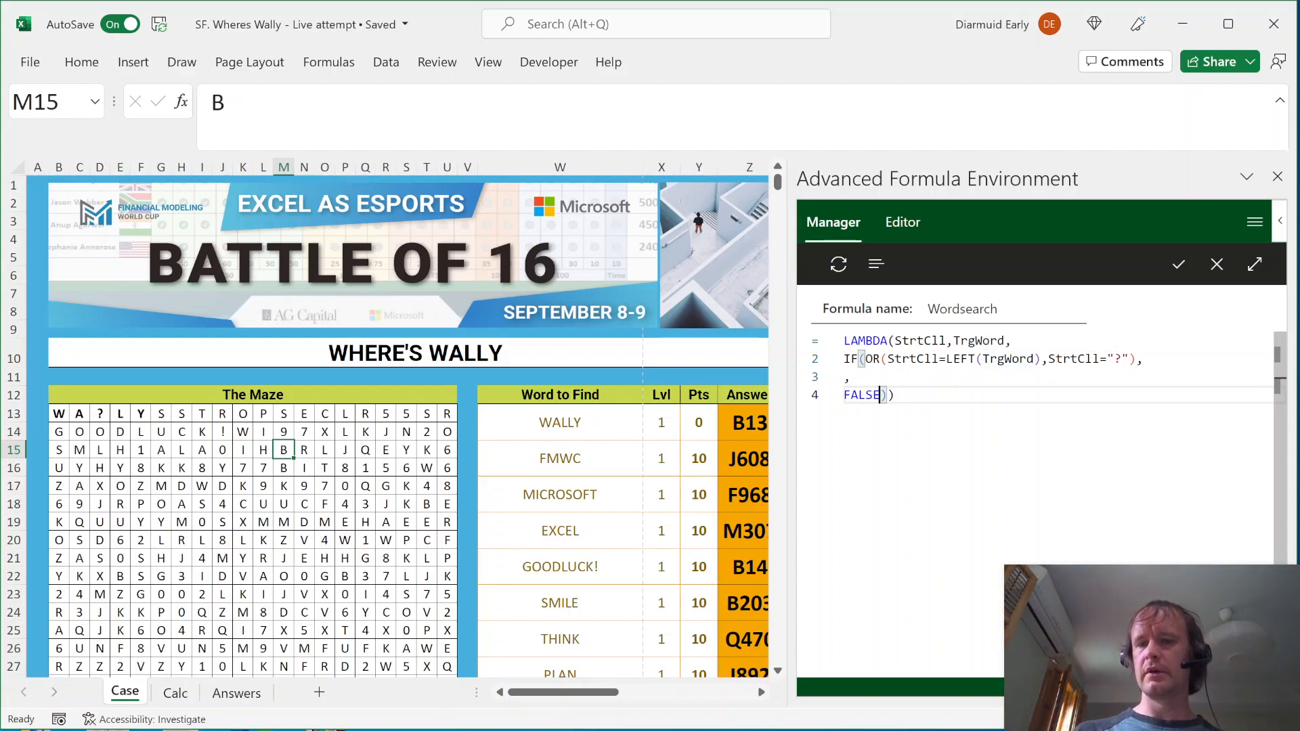
# In the outer IF's true branch, nest IF(len(TrgWord)=1,TRUE, and start a new line for its false branch
pyautogui.doubleClick(861, 394)
pyautogui.click(844, 377)
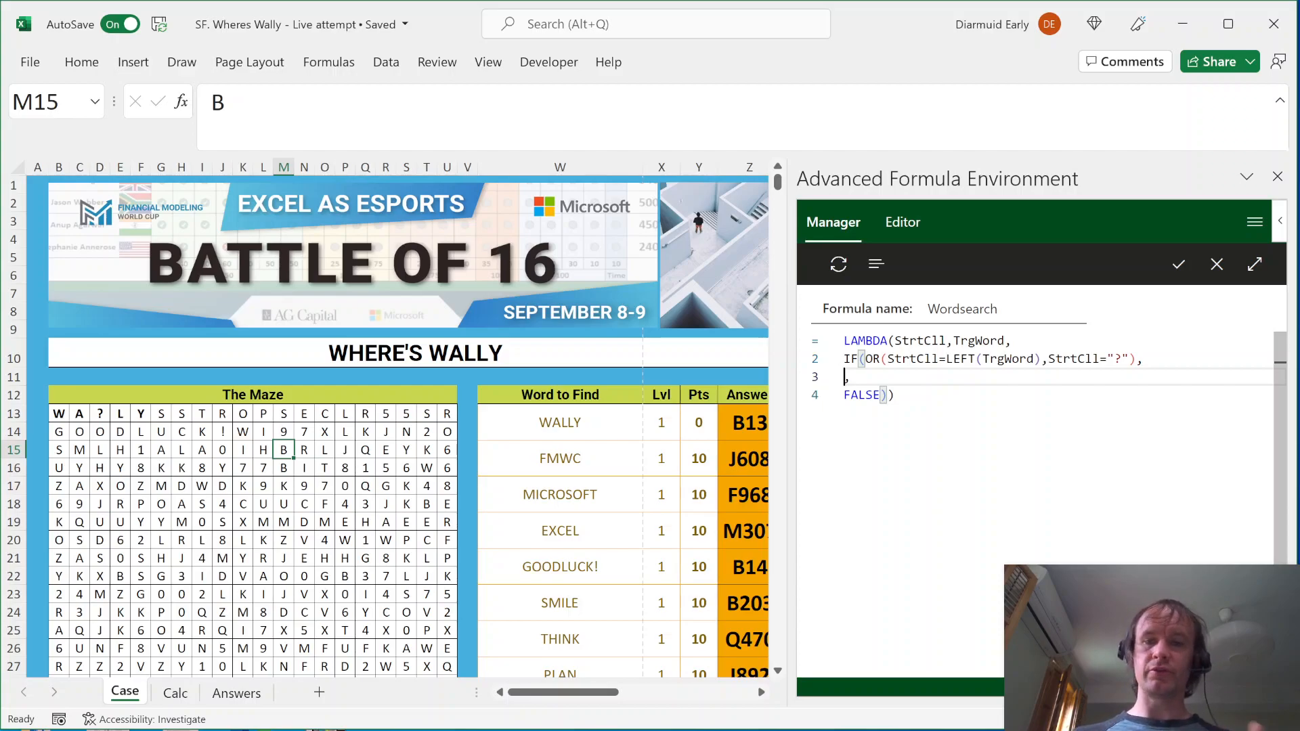
pyautogui.write('IF(len(TrgWord)=1,')
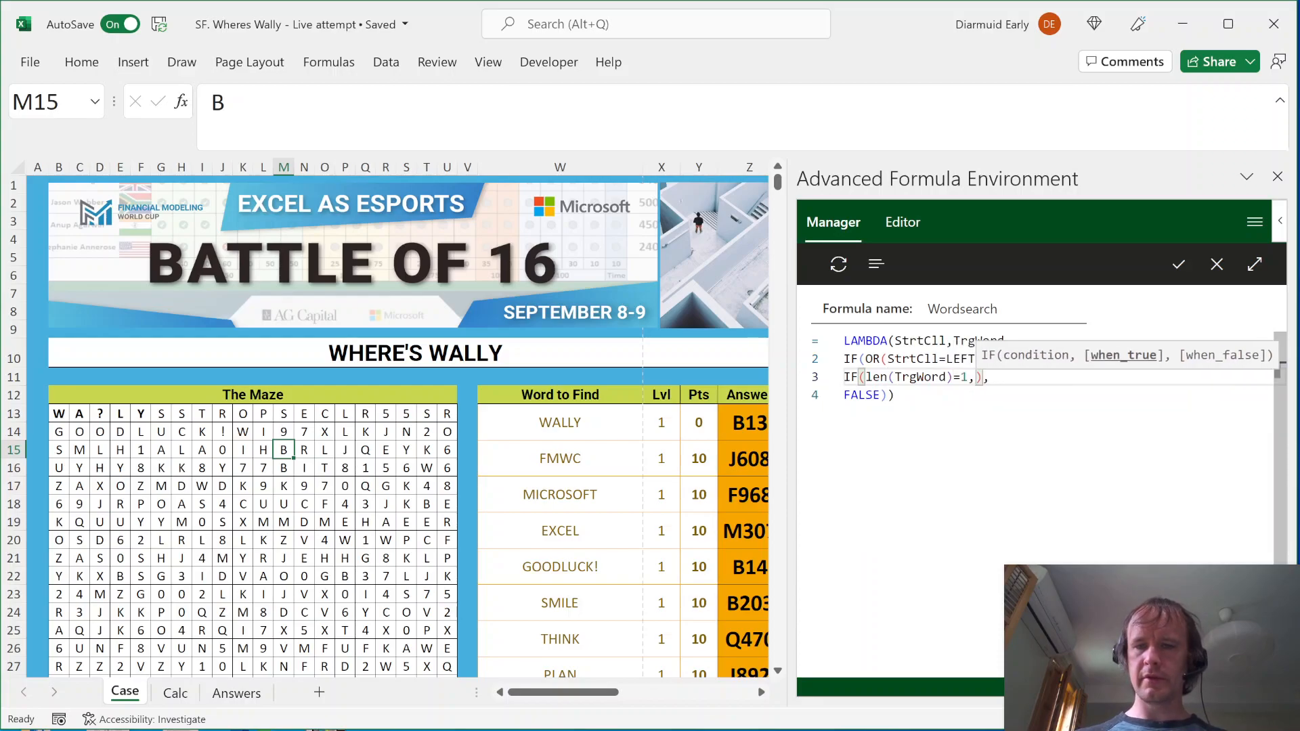
pyautogui.write('tru')
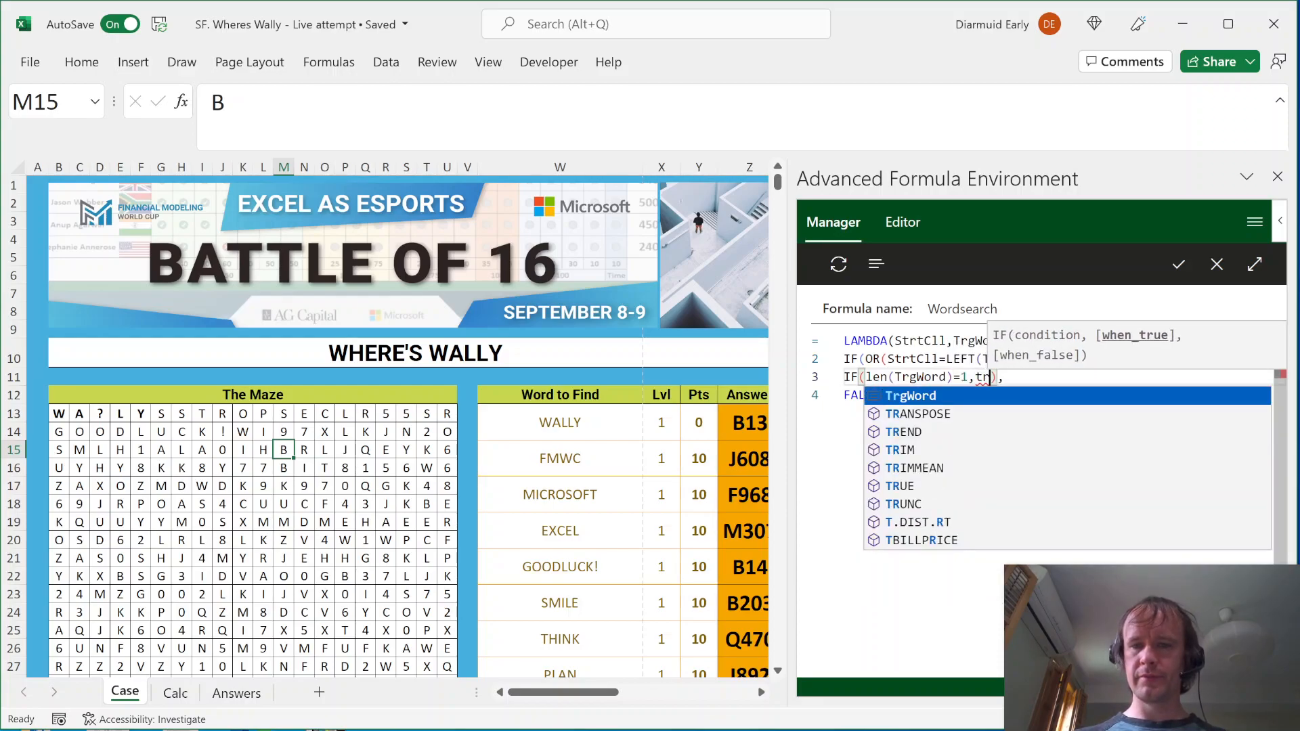
pyautogui.press('Tab')
pyautogui.write(',')
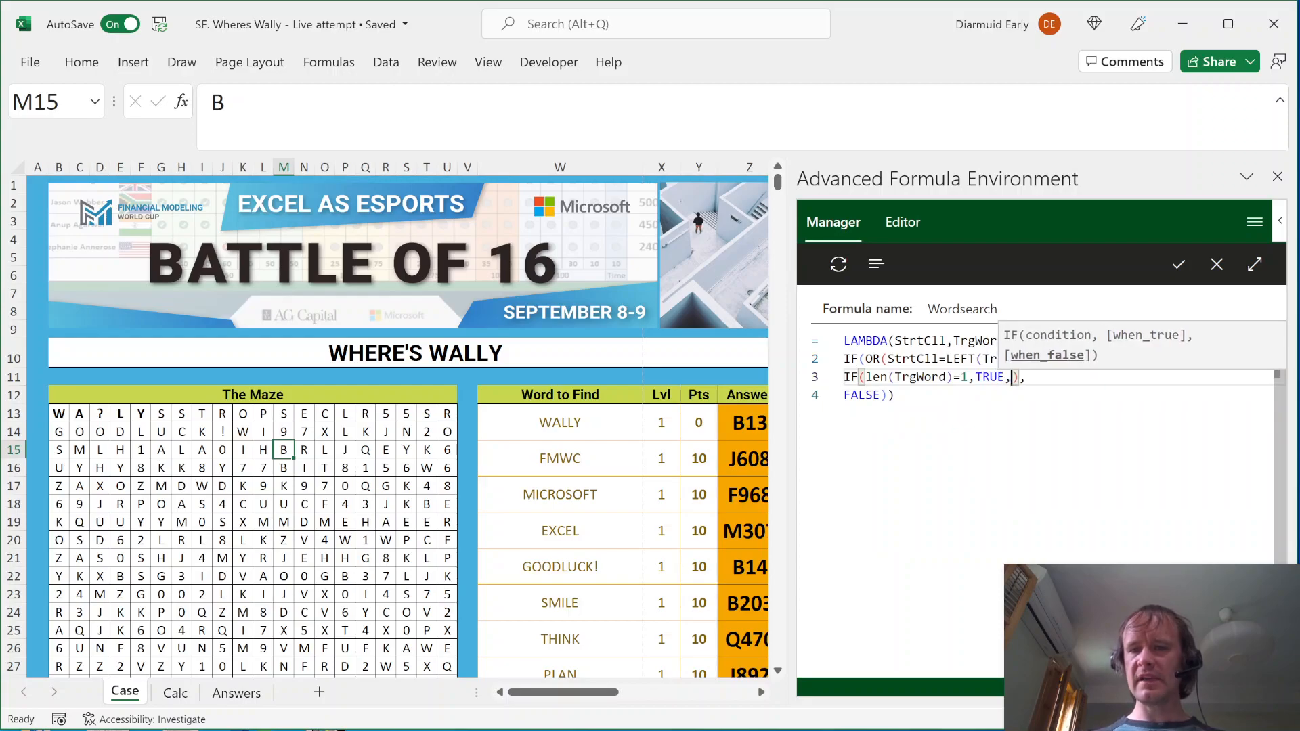
pyautogui.press('Return')
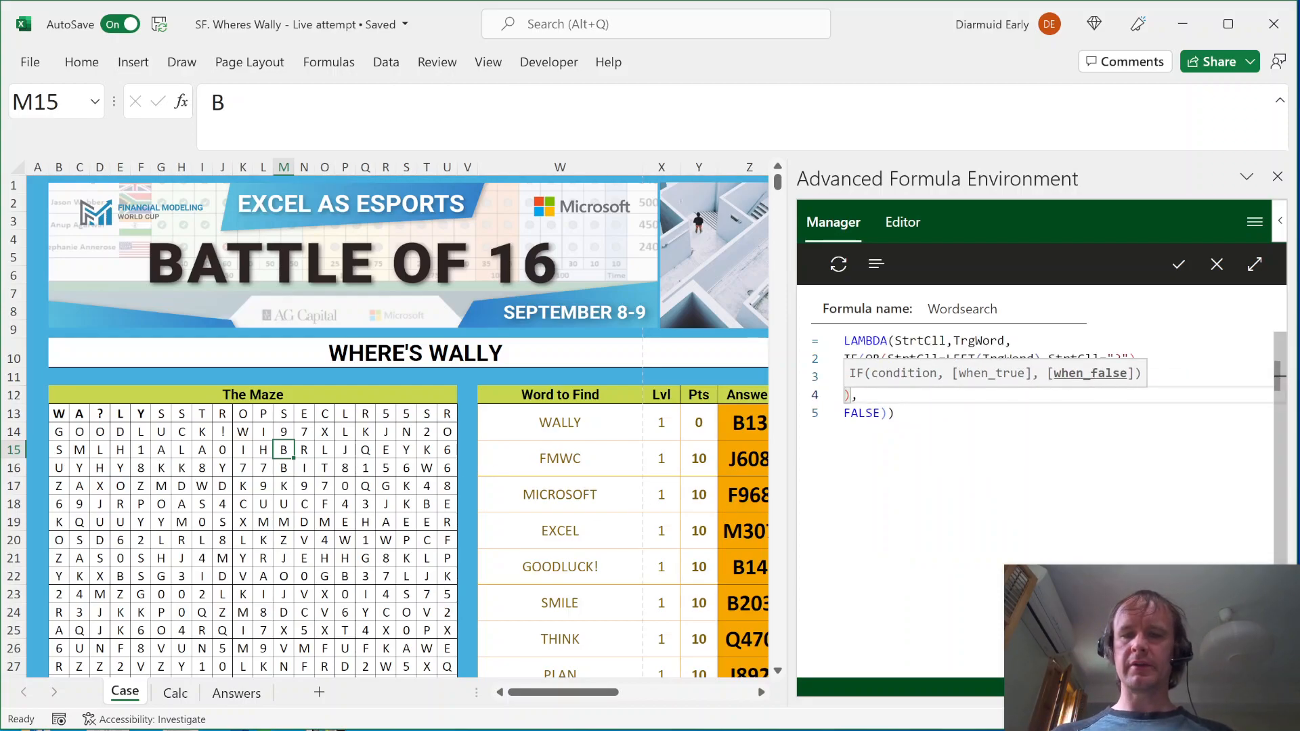
# Open an OR function on the fourth line as the nested IF's false result, with an empty line inside it
pyautogui.click(895, 413)
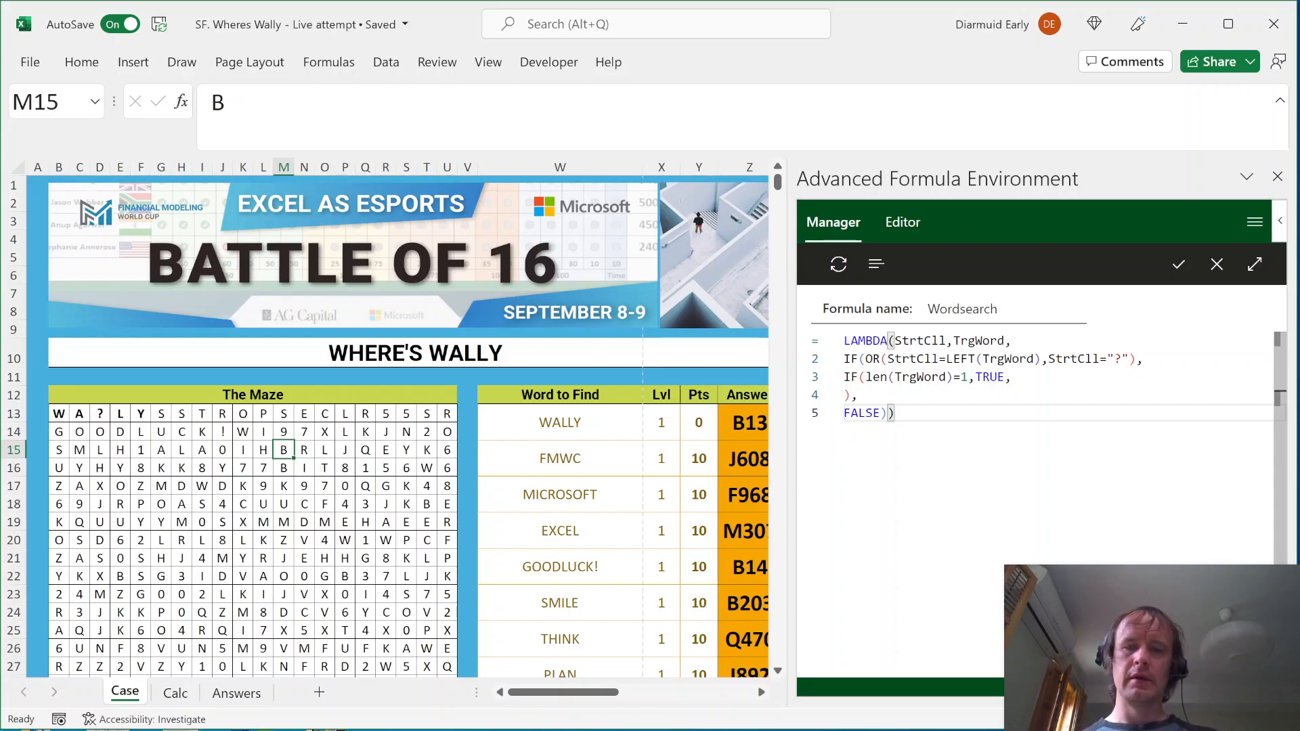
pyautogui.click(844, 395)
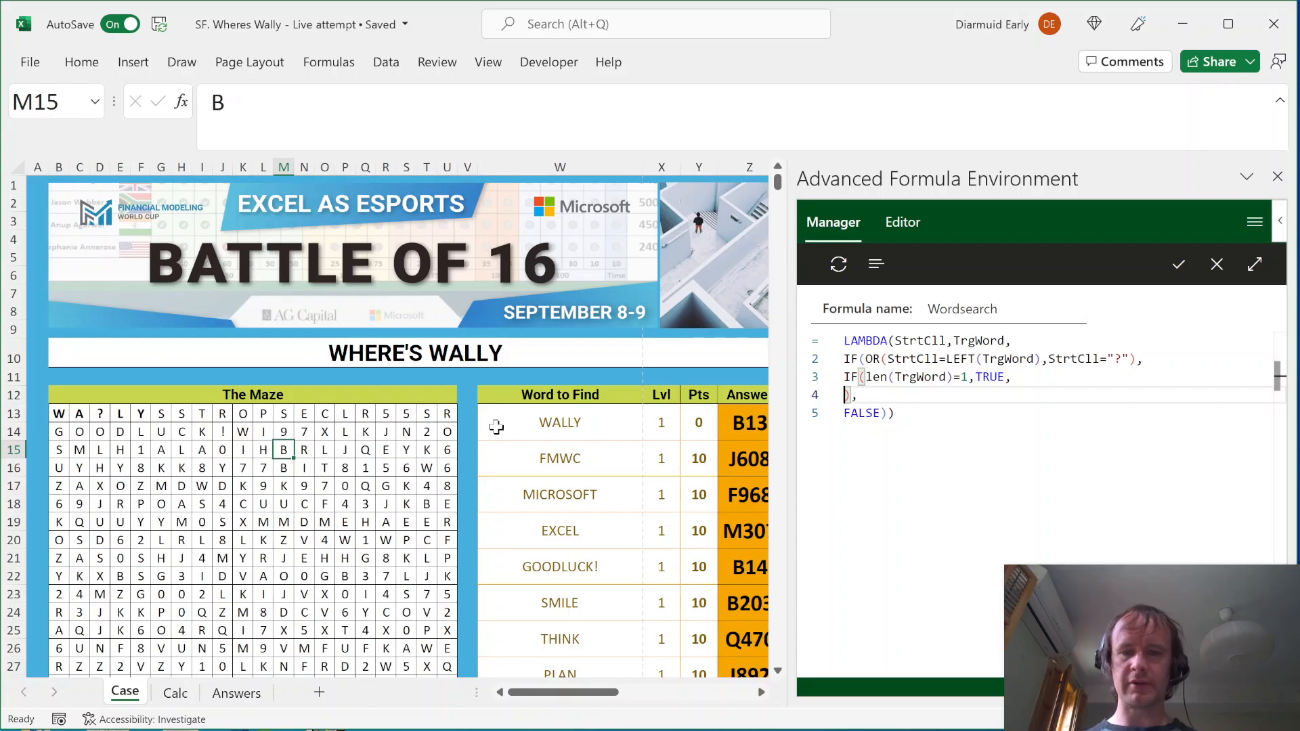
pyautogui.write('or(')
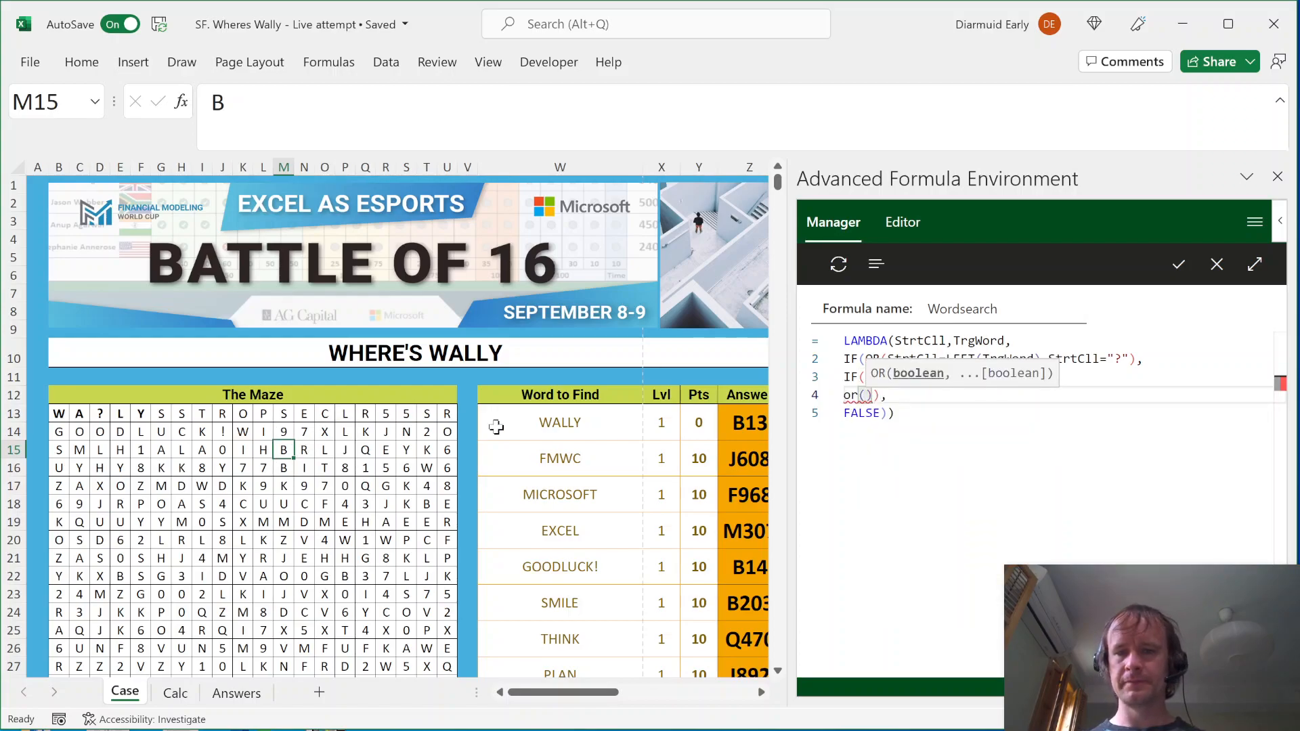
pyautogui.press('Return')
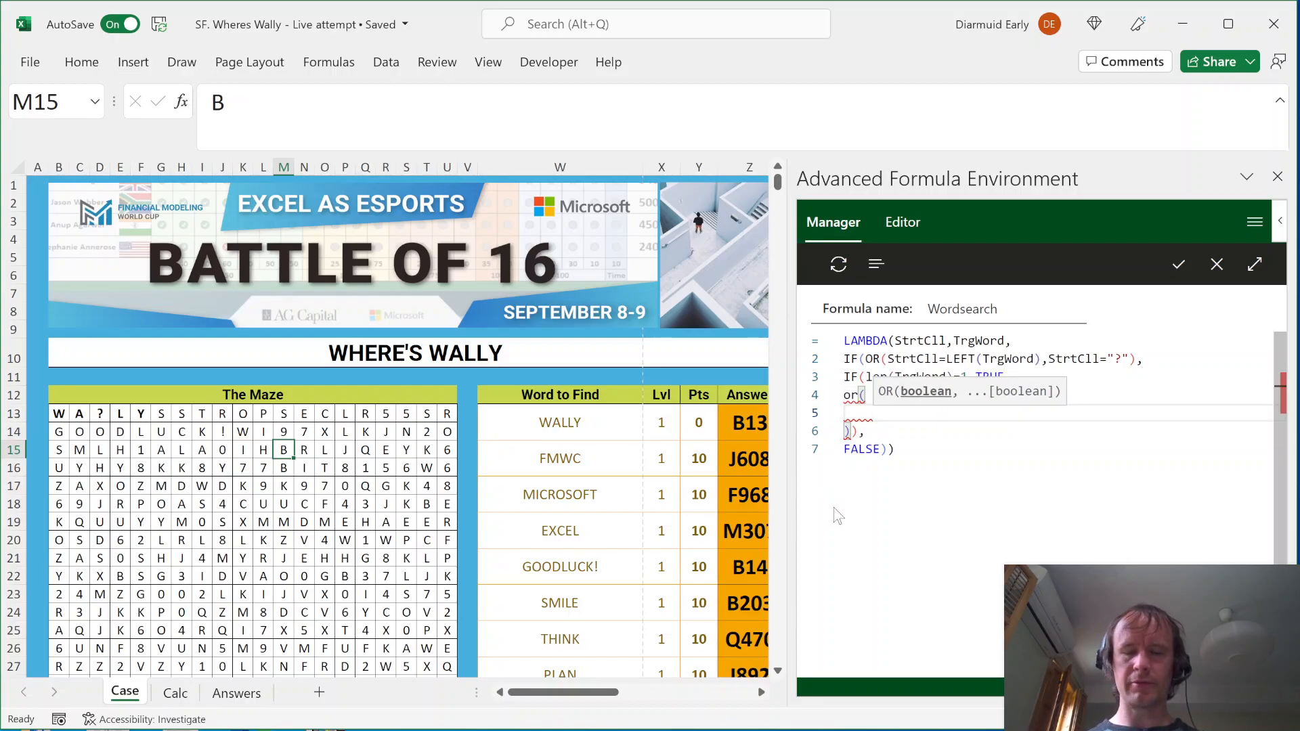
# Inside the OR, start a recursive Wordsearch call with OFFSET(StrtCll,-1,0) as its start cell
pyautogui.write('Wordsearch')
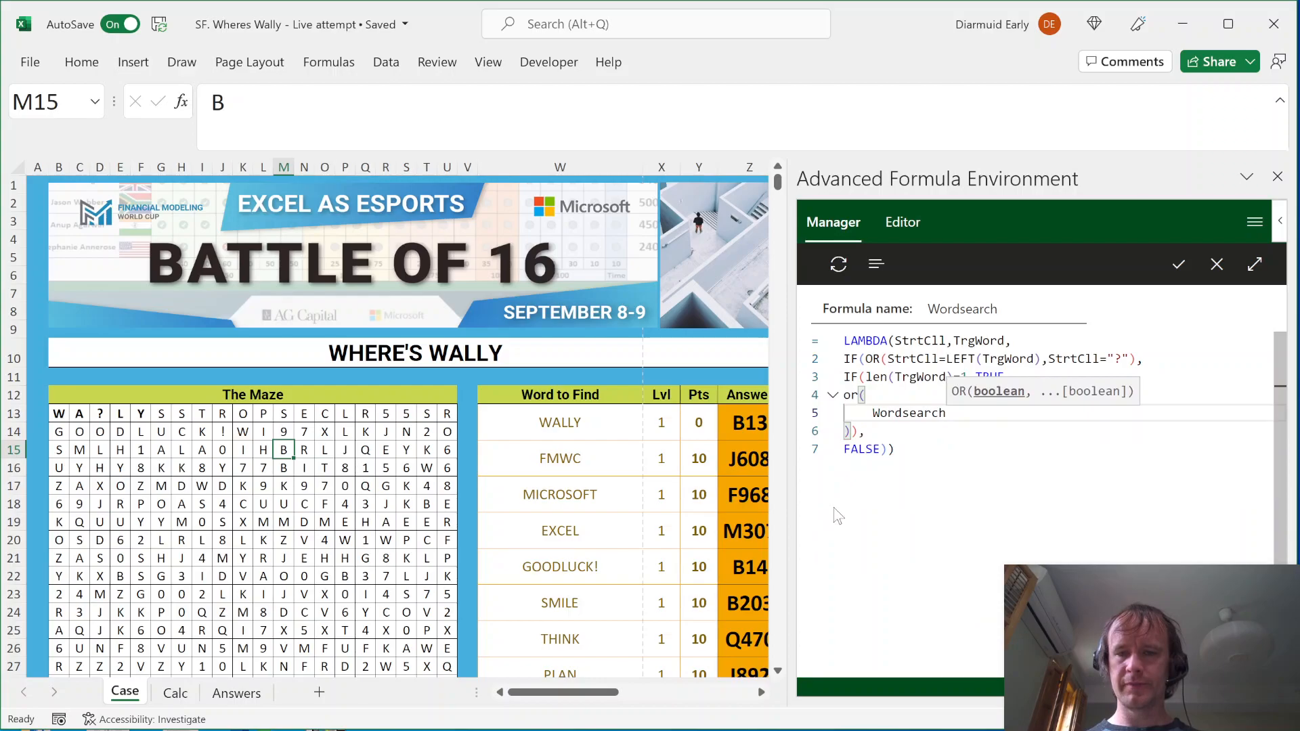
pyautogui.write('(')
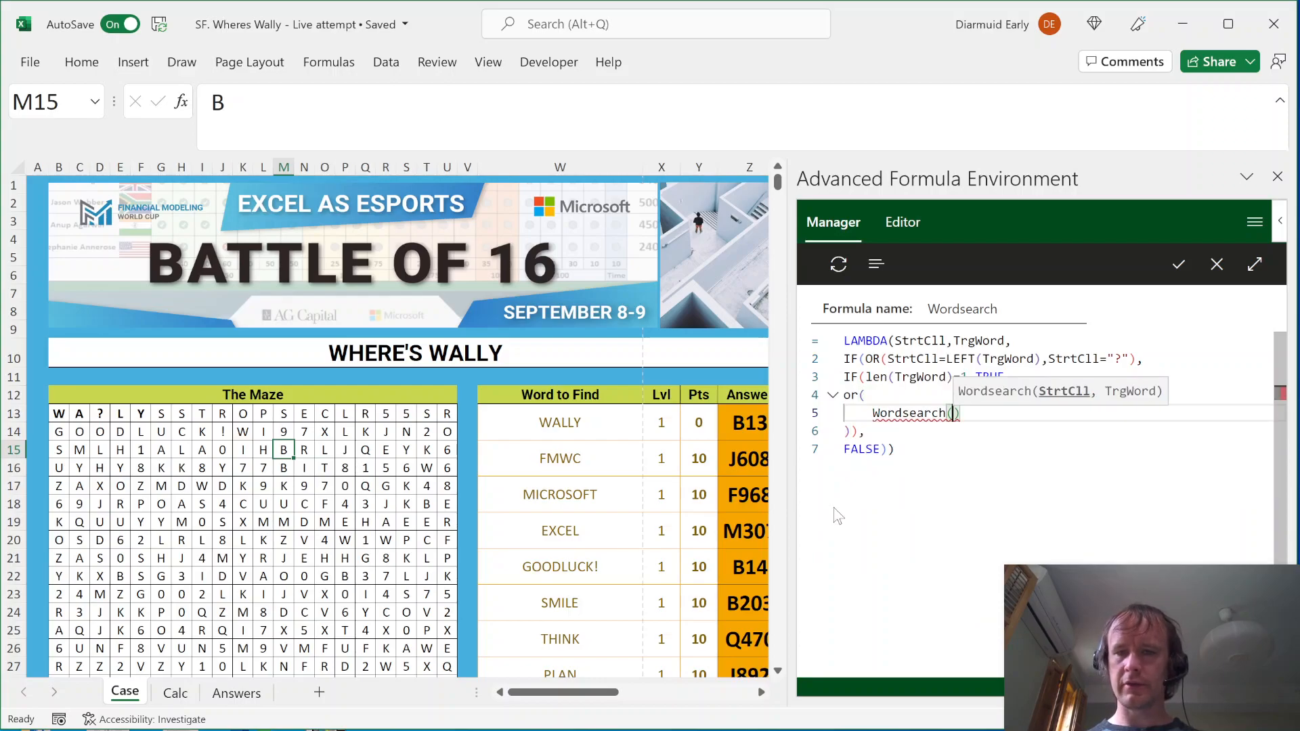
pyautogui.write('OFFSET')
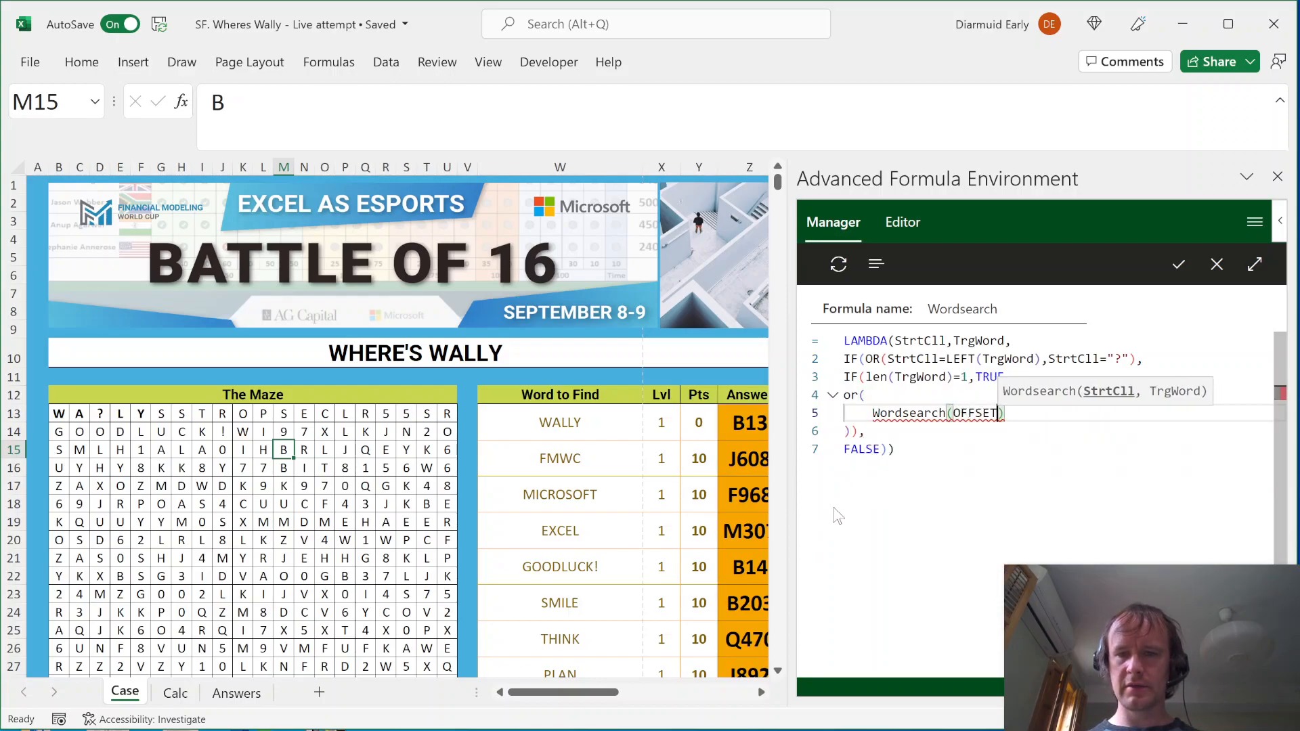
pyautogui.write('(StrtCll,')
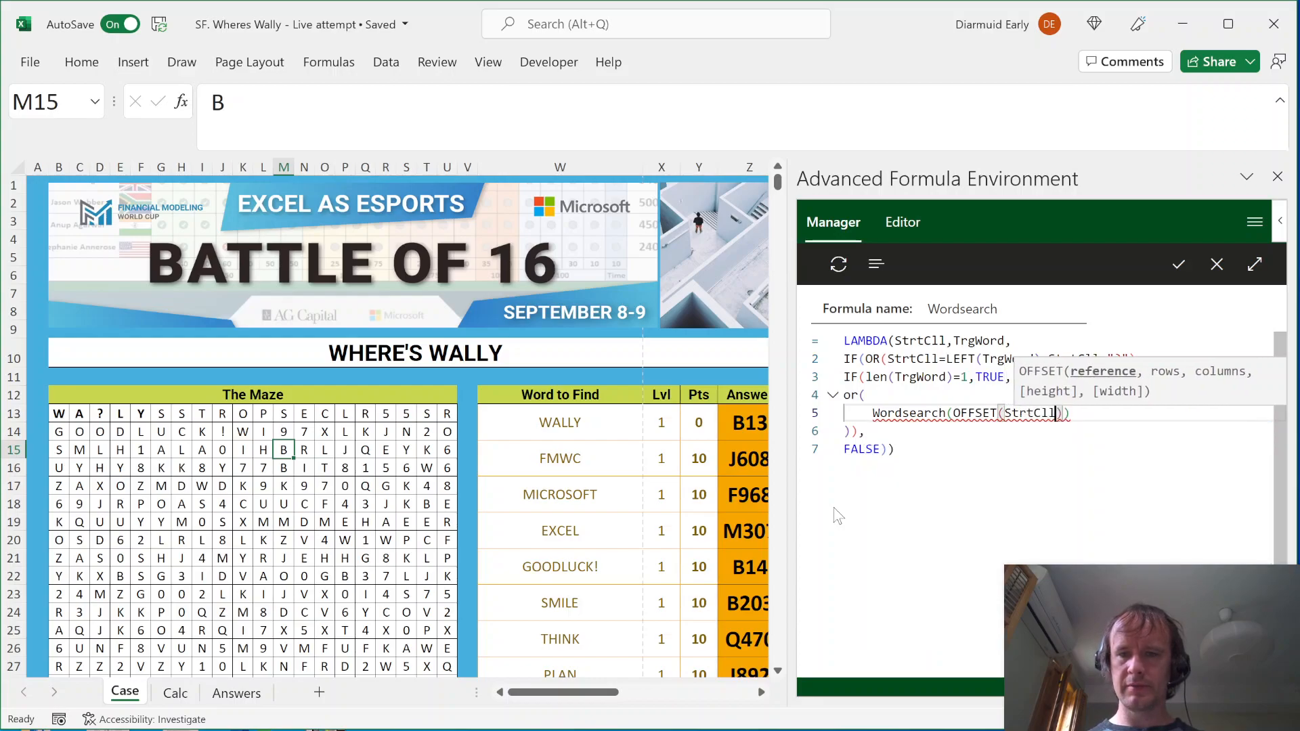
pyautogui.write('-1')
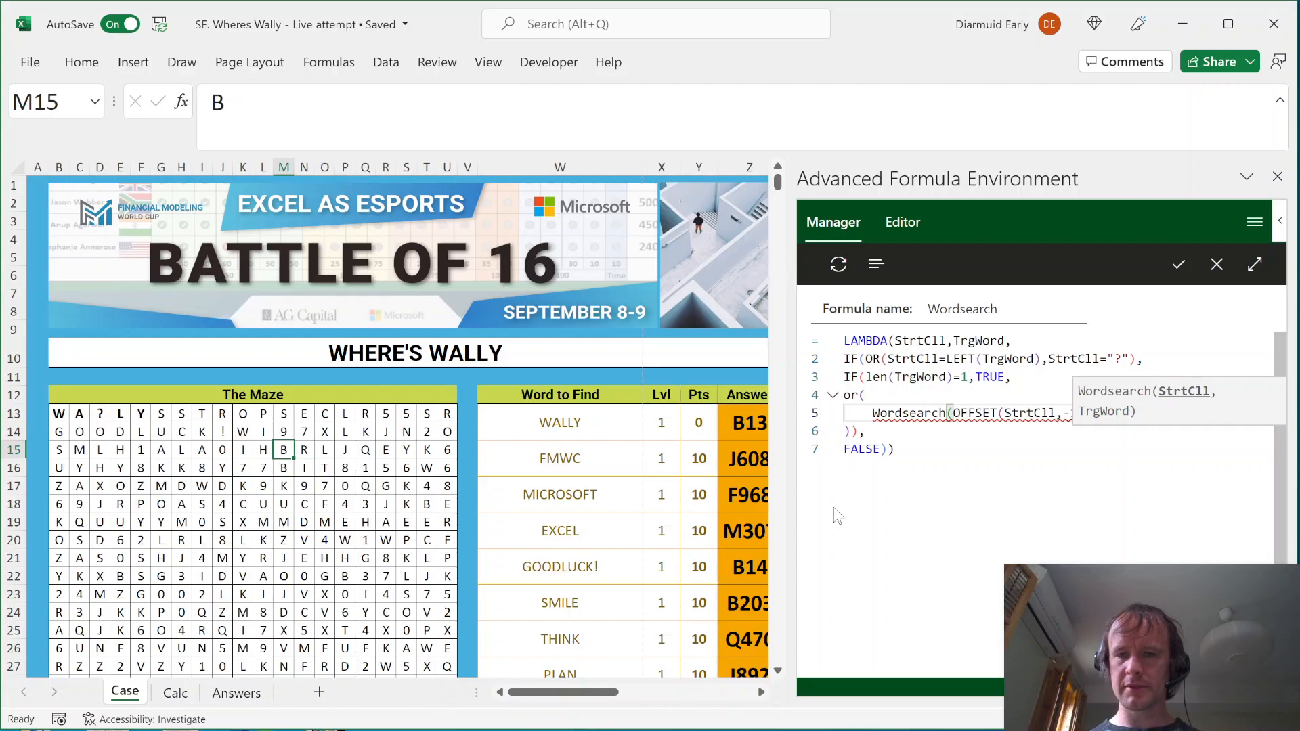
pyautogui.write(',0),')
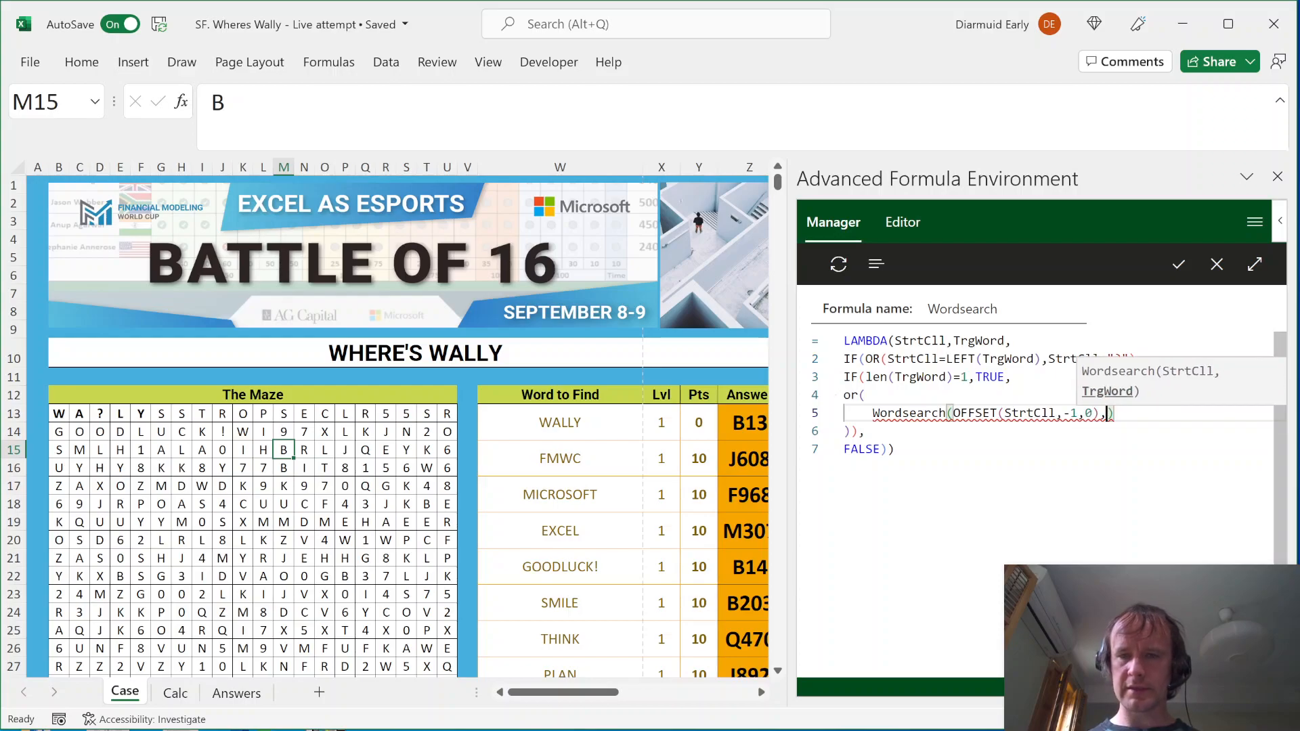
# Complete the recursive Wordsearch call with MID(TrgWord,2,LEN(TrgWord)) as its target word
pyautogui.write('MID(')
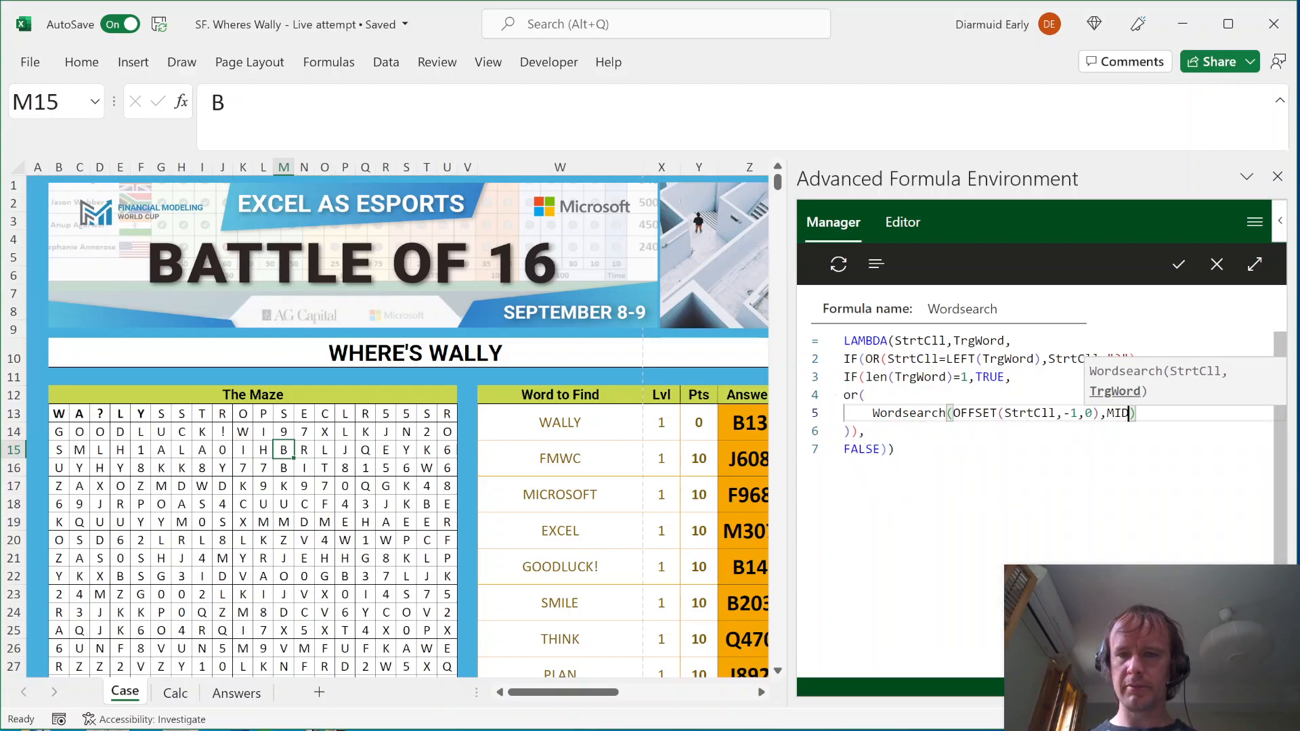
pyautogui.write('TrgWord')
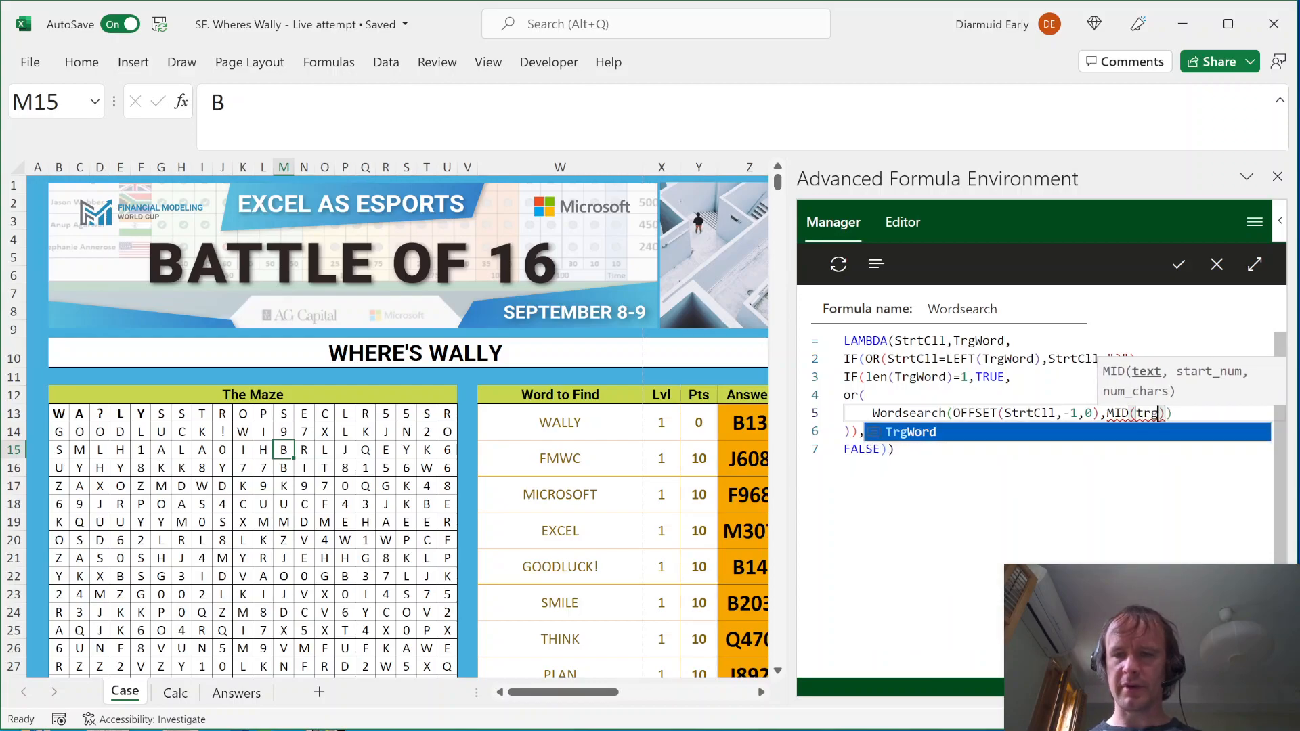
pyautogui.write(',2,LEN')
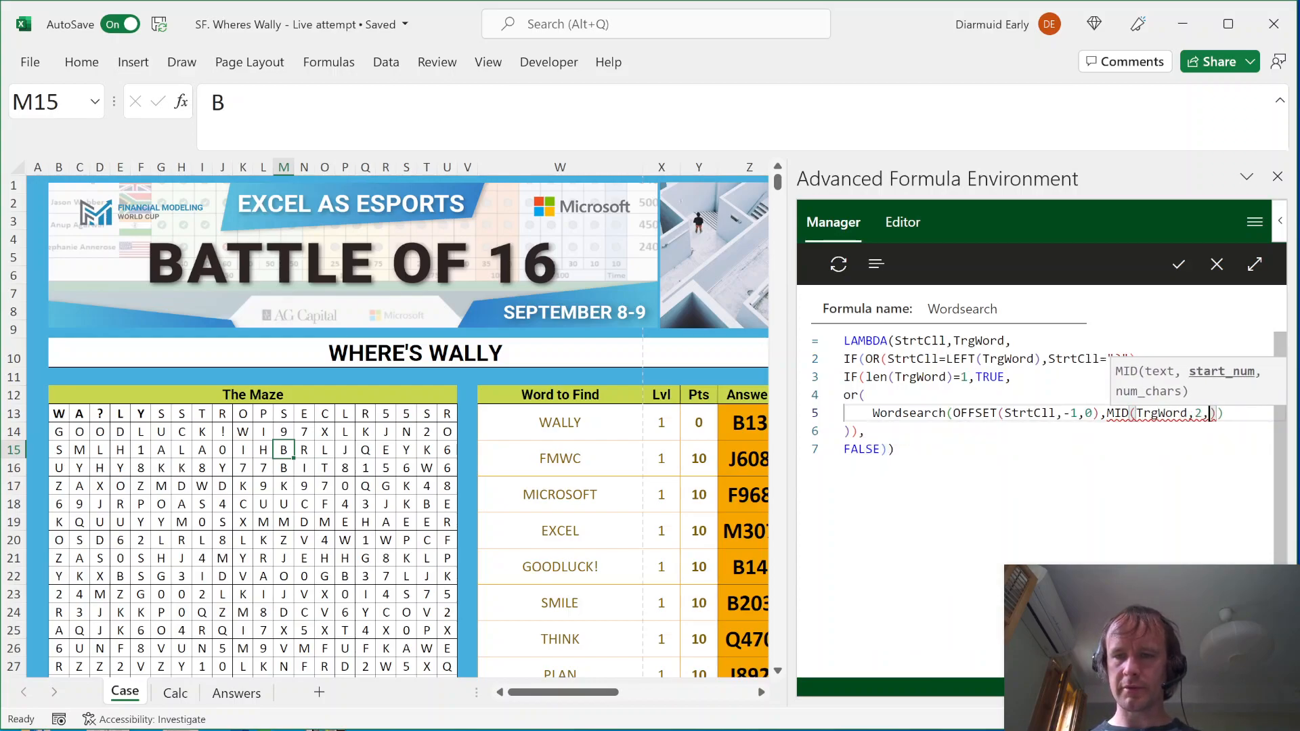
pyautogui.write('(TrgWord)')
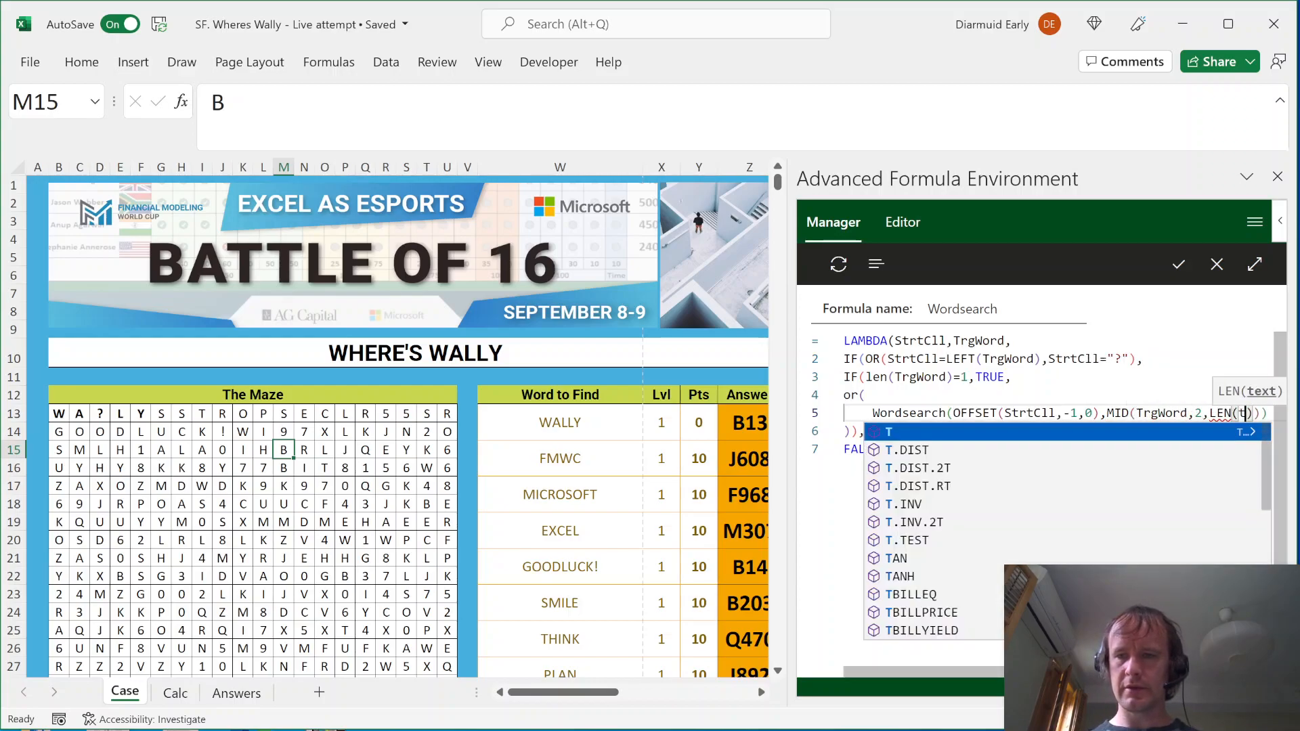
pyautogui.write('))')
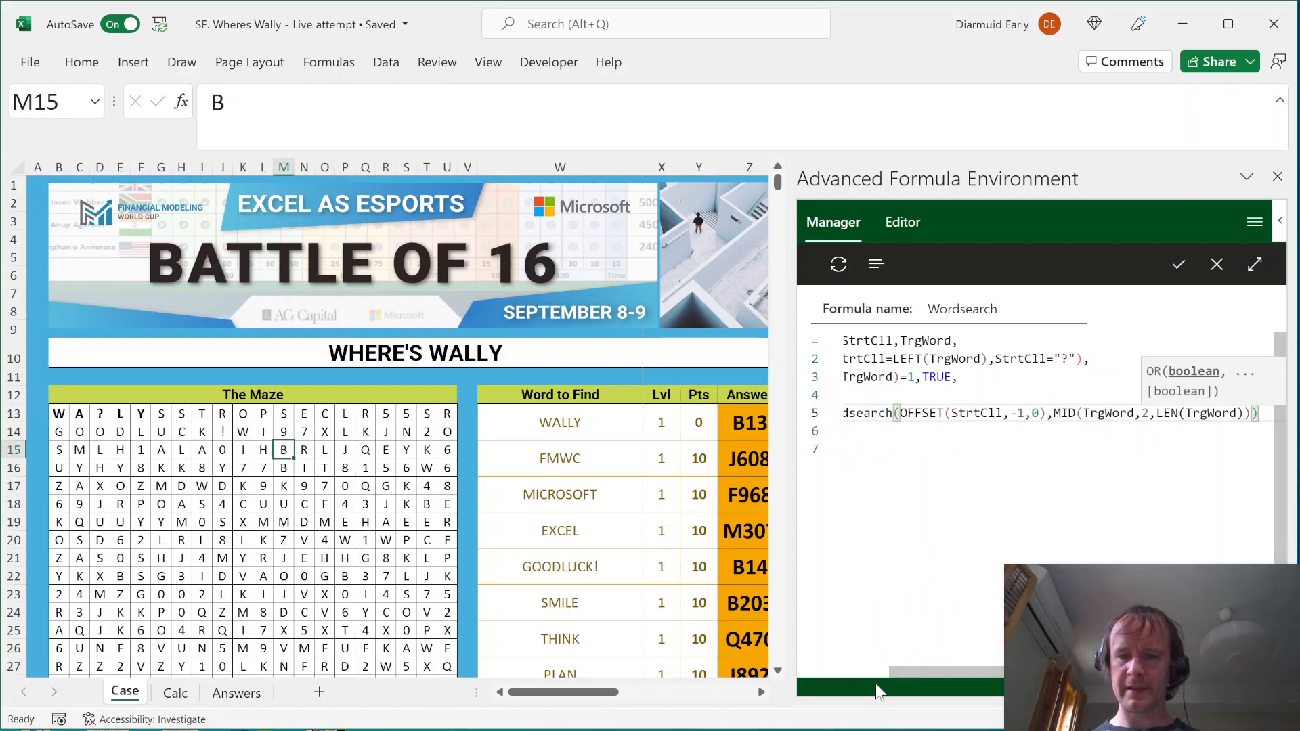
# Duplicate the recursive Wordsearch line three times inside the OR, separating the four calls with commas
pyautogui.press('Home')
pyautogui.press('Home')
pyautogui.press('Home')
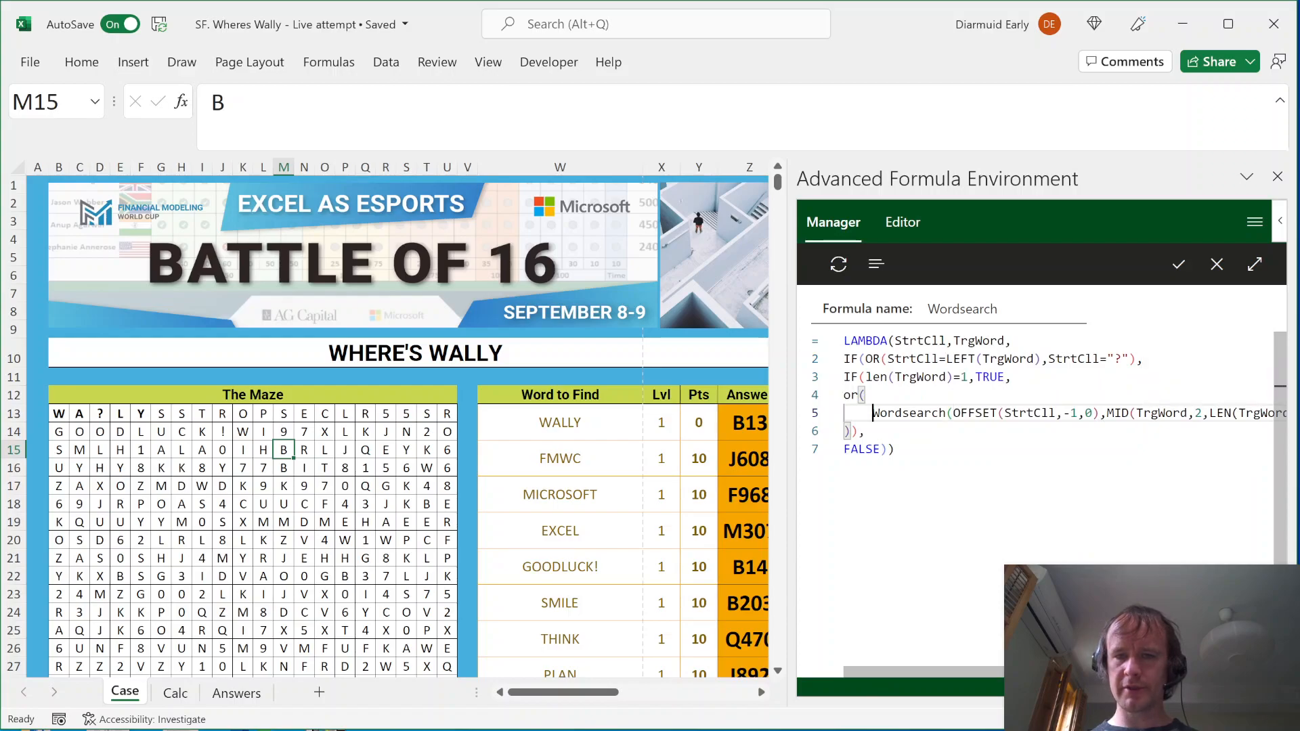
pyautogui.hotkey('shift', 'End')
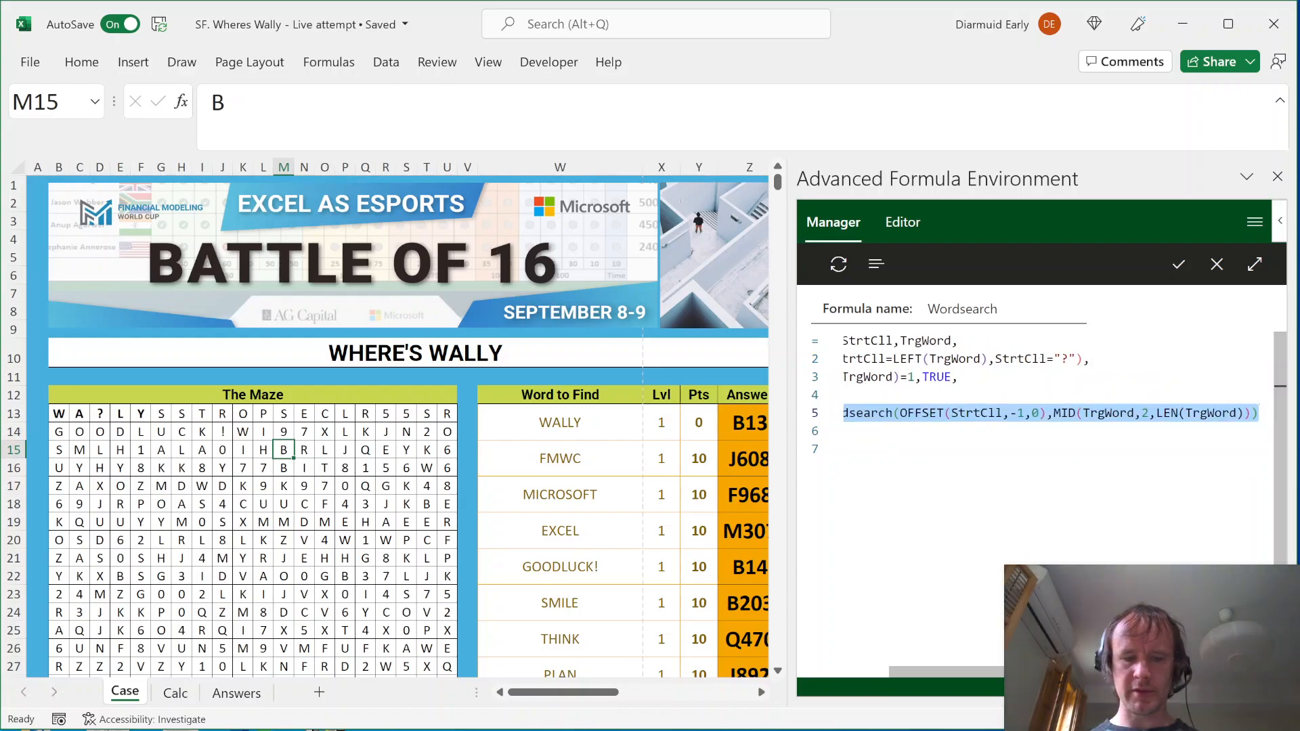
pyautogui.hotkey('ctrl', 'c')
pyautogui.press('End')
pyautogui.write(',')
pyautogui.press('Return')
pyautogui.hotkey('ctrl', 'v')
pyautogui.write(',')
pyautogui.press('Return')
pyautogui.hotkey('ctrl', 'v')
pyautogui.write(',')
pyautogui.press('Return')
pyautogui.hotkey('ctrl', 'v')
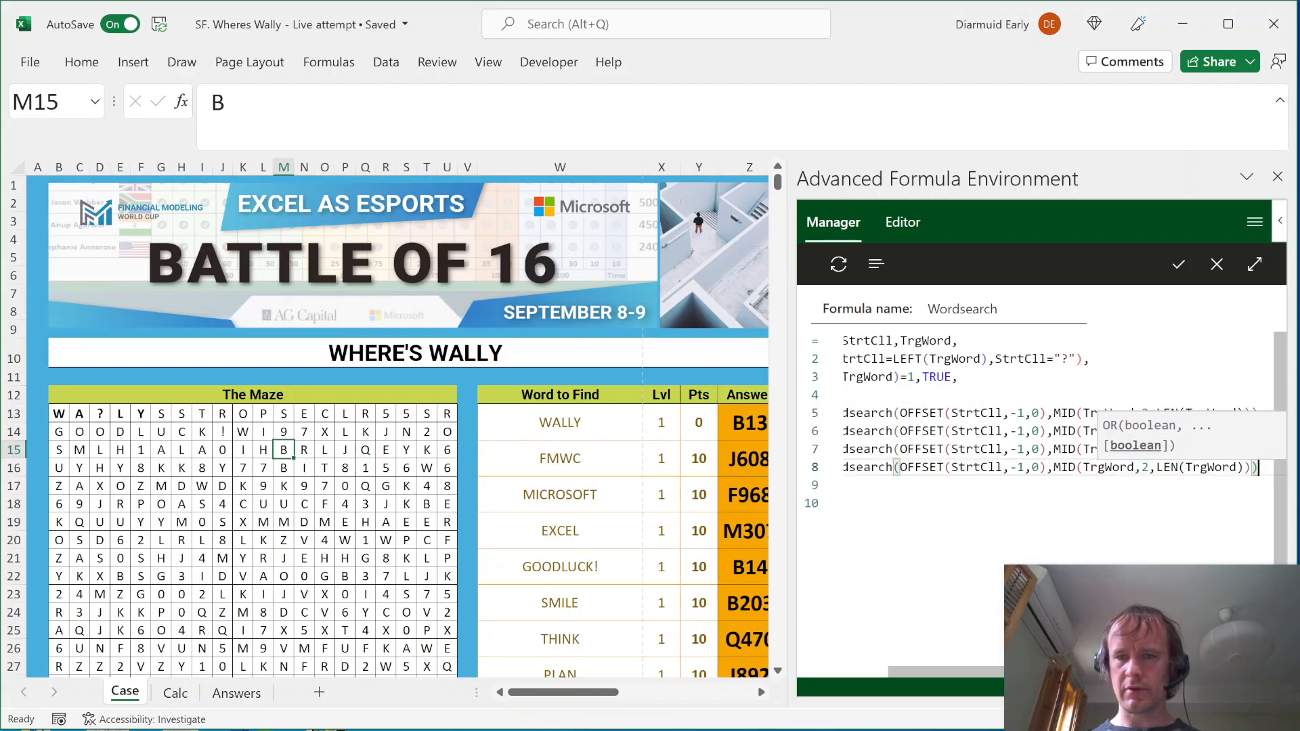
# Set the second call's OFFSET arguments to 1,0 and the third call's to 0,-1
pyautogui.click(1017, 432)
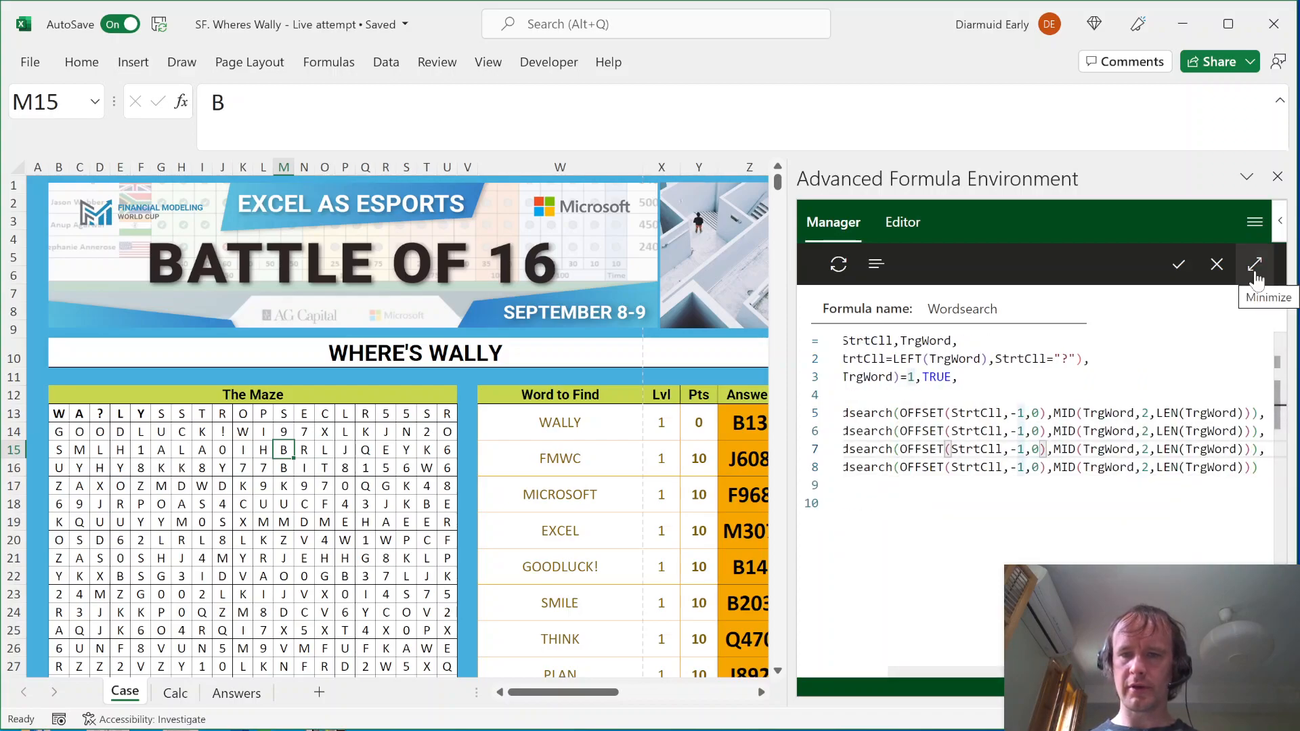
pyautogui.press('BackSpace')
pyautogui.press('Down')
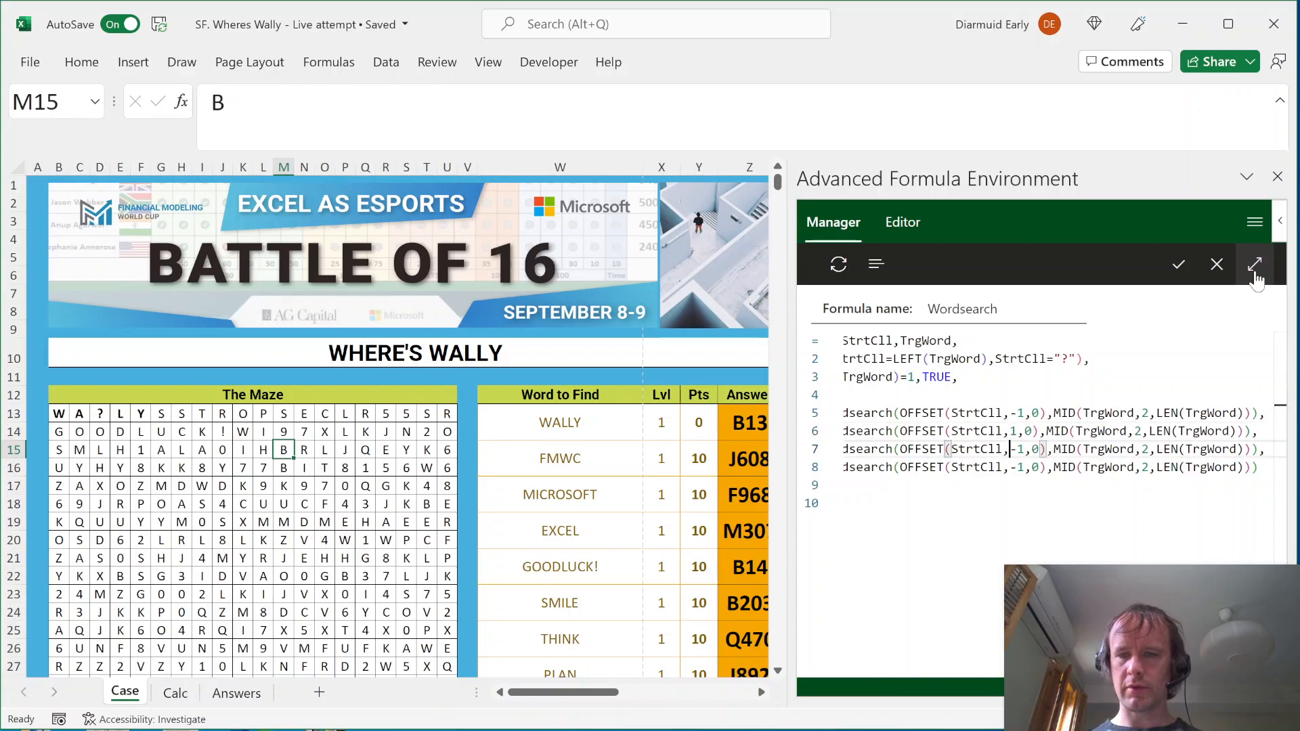
pyautogui.press('Delete')
pyautogui.press('Delete')
pyautogui.write('0')
pyautogui.press('Right')
pyautogui.press('Delete')
pyautogui.write('-1')
# Set the fourth Wordsearch call's OFFSET arguments to 0,1
pyautogui.press('Down')
pyautogui.press('Left')
pyautogui.press('BackSpace')
pyautogui.press('BackSpace')
pyautogui.write('0')
pyautogui.press('Right')
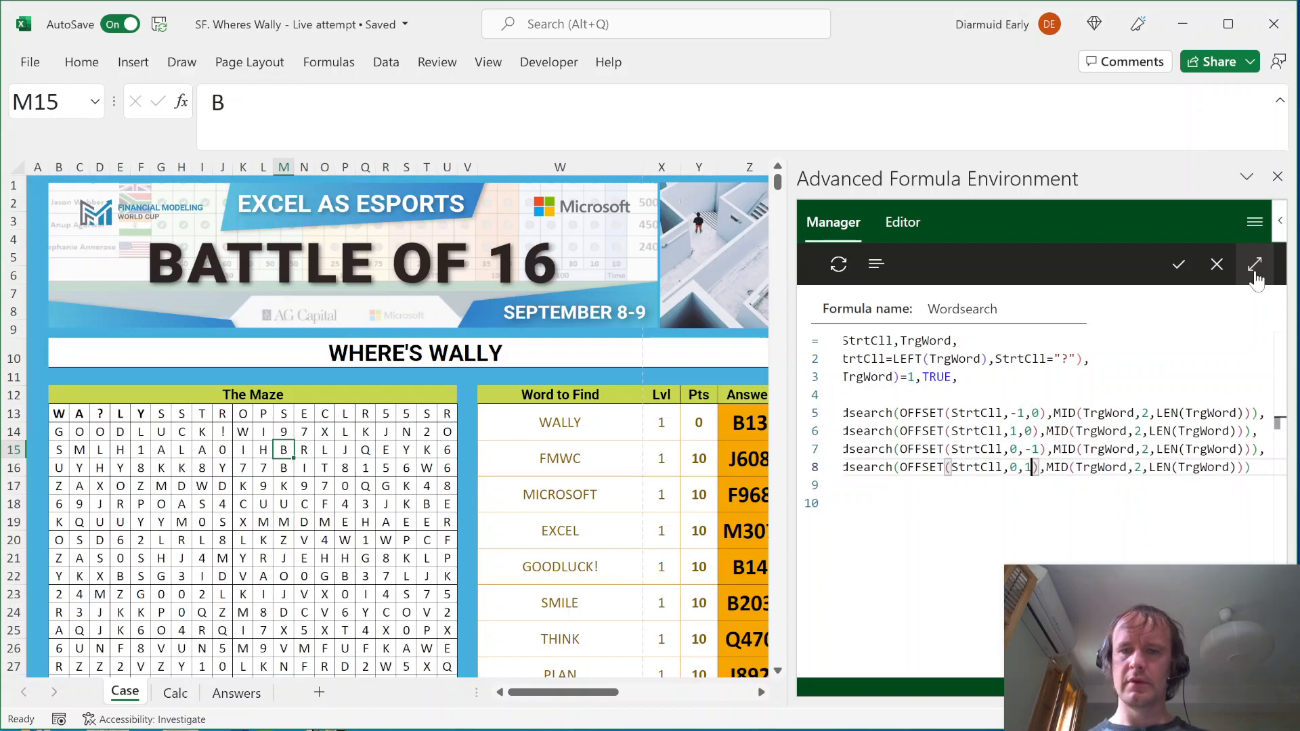
# Save the Wordsearch LAMBDA, sync it to the workbook, and narrow the Advanced Formula Environment pane
pyautogui.click(1178, 264)
pyautogui.click(839, 265)
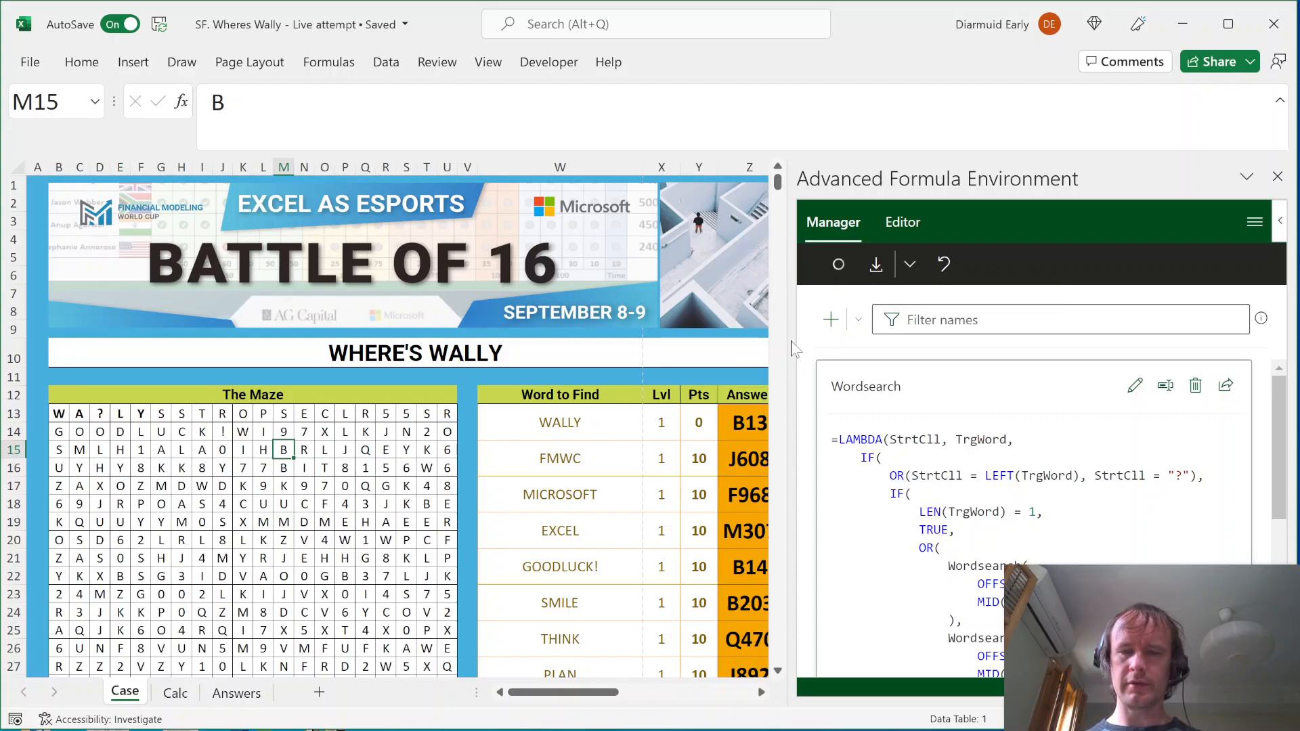
pyautogui.moveTo(788, 348); pyautogui.dragTo(1000, 352)
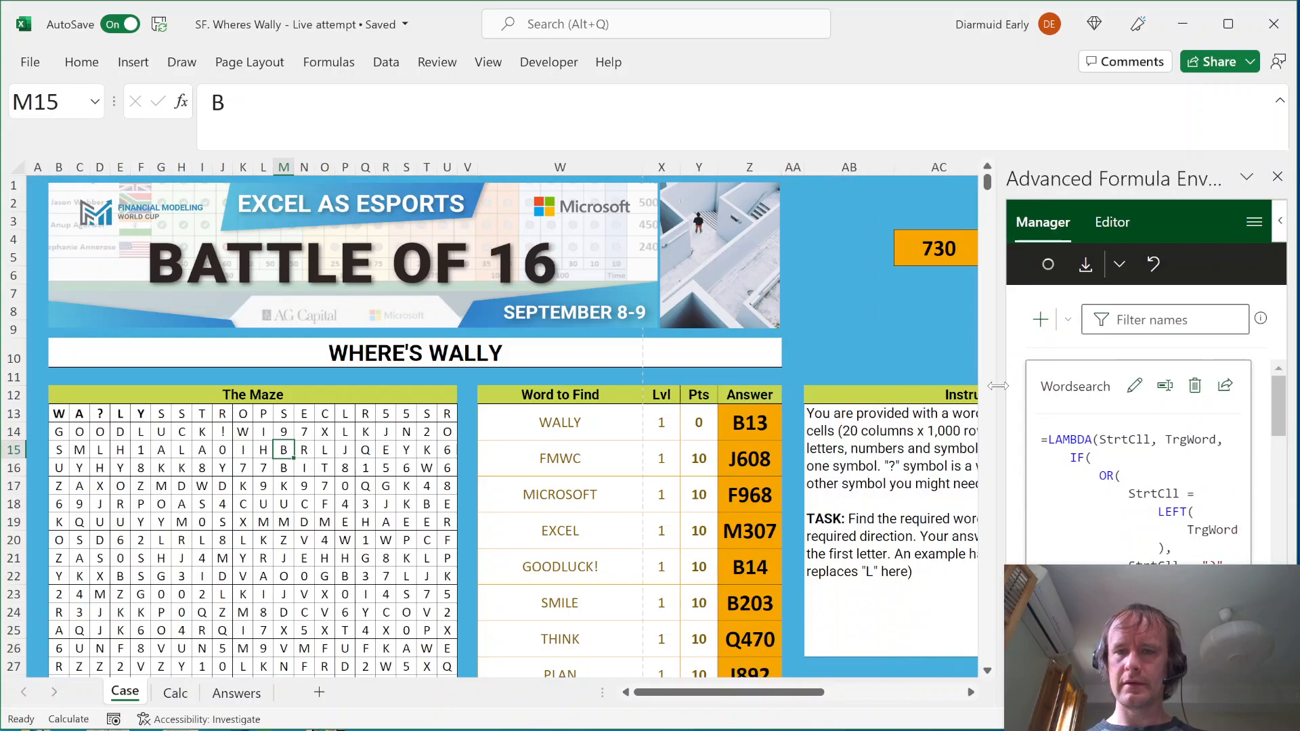
# Enter the test formula =Wordsearch(B13,"WALLY") in cell AG13
pyautogui.click(830, 372)
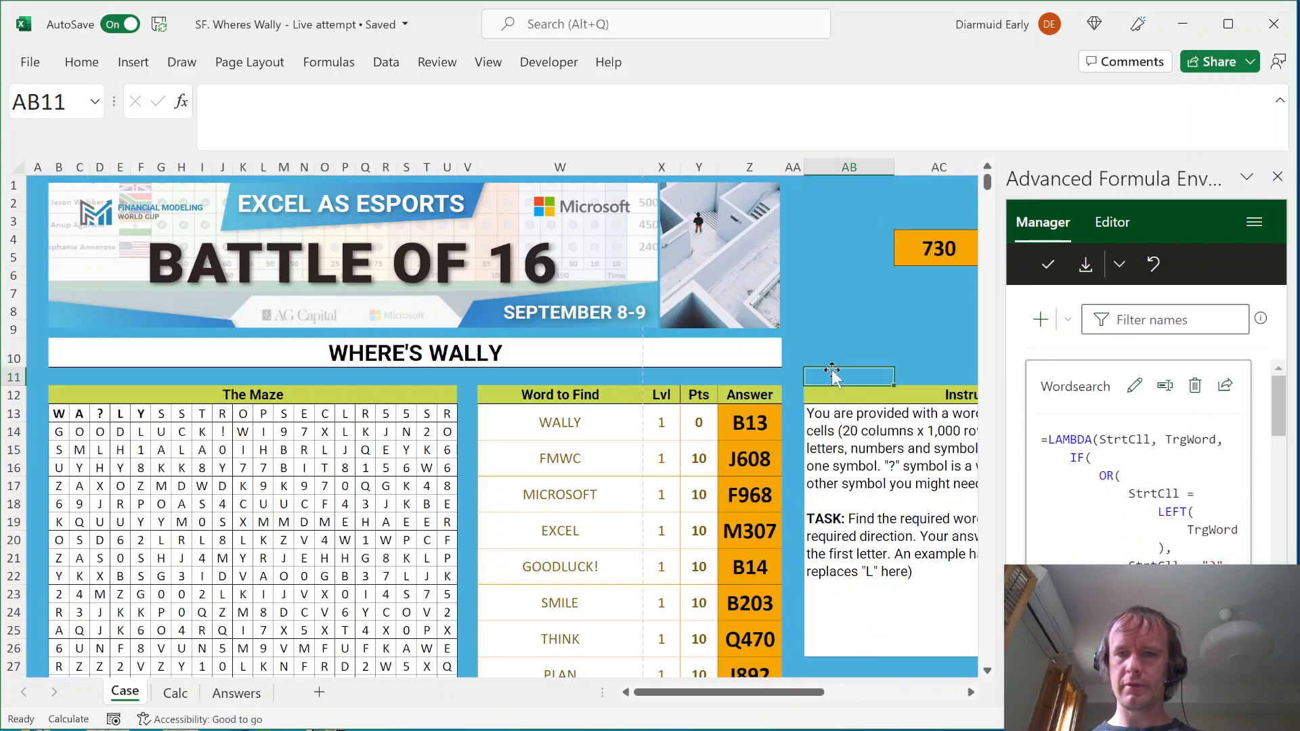
pyautogui.press('Right')
pyautogui.press('Right')
pyautogui.press('Right')
pyautogui.press('Right')
pyautogui.press('Right')
pyautogui.press('Right')
pyautogui.press('Right')
pyautogui.press('Down')
pyautogui.press('Left')
pyautogui.press('Down')
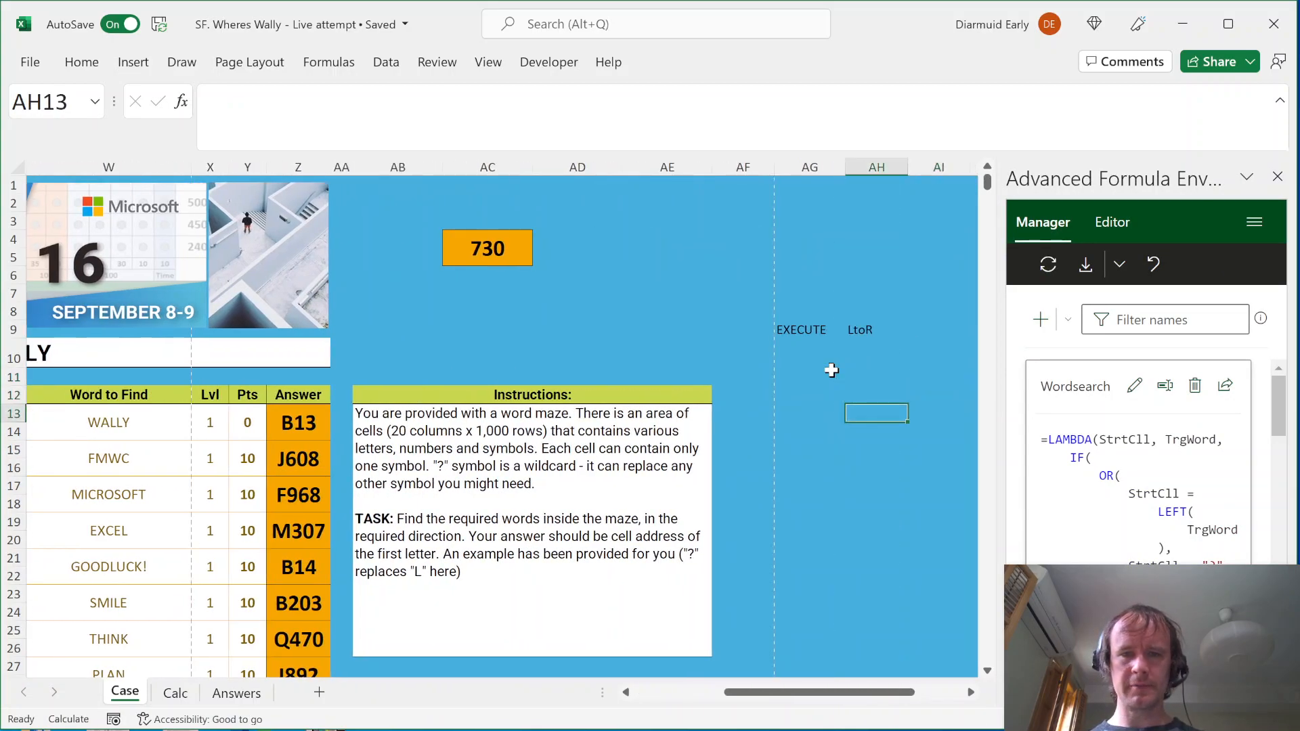
pyautogui.press('Left')
pyautogui.write('=wor')
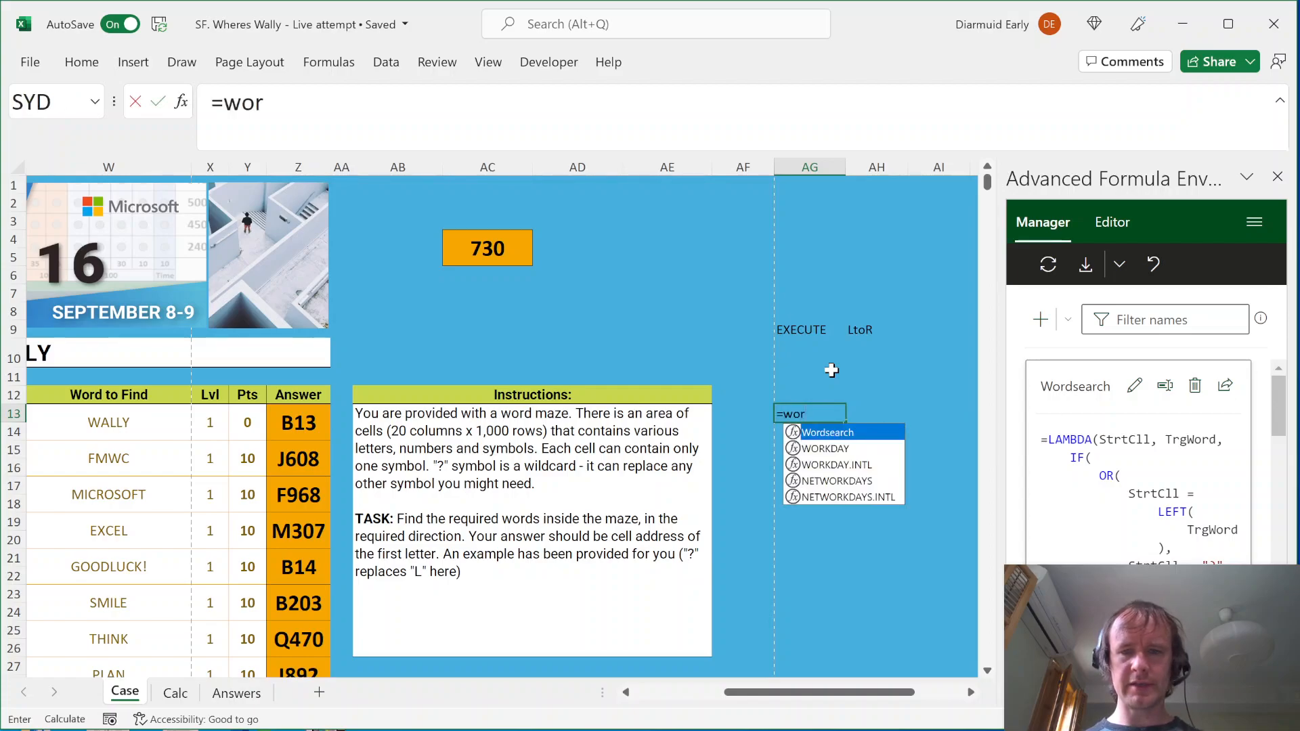
pyautogui.press('Tab')
pyautogui.hotkey('ctrl', 'Left')
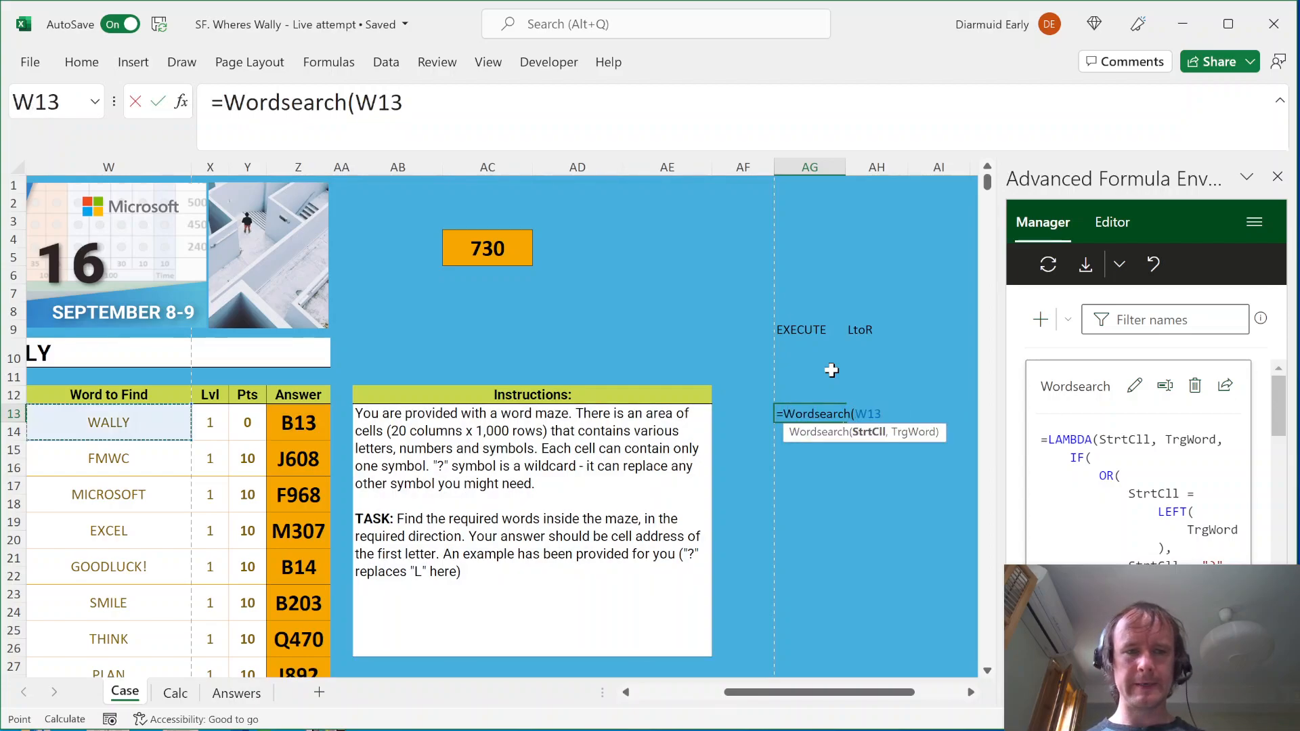
pyautogui.press('Home')
pyautogui.press('Right')
pyautogui.write(',"')
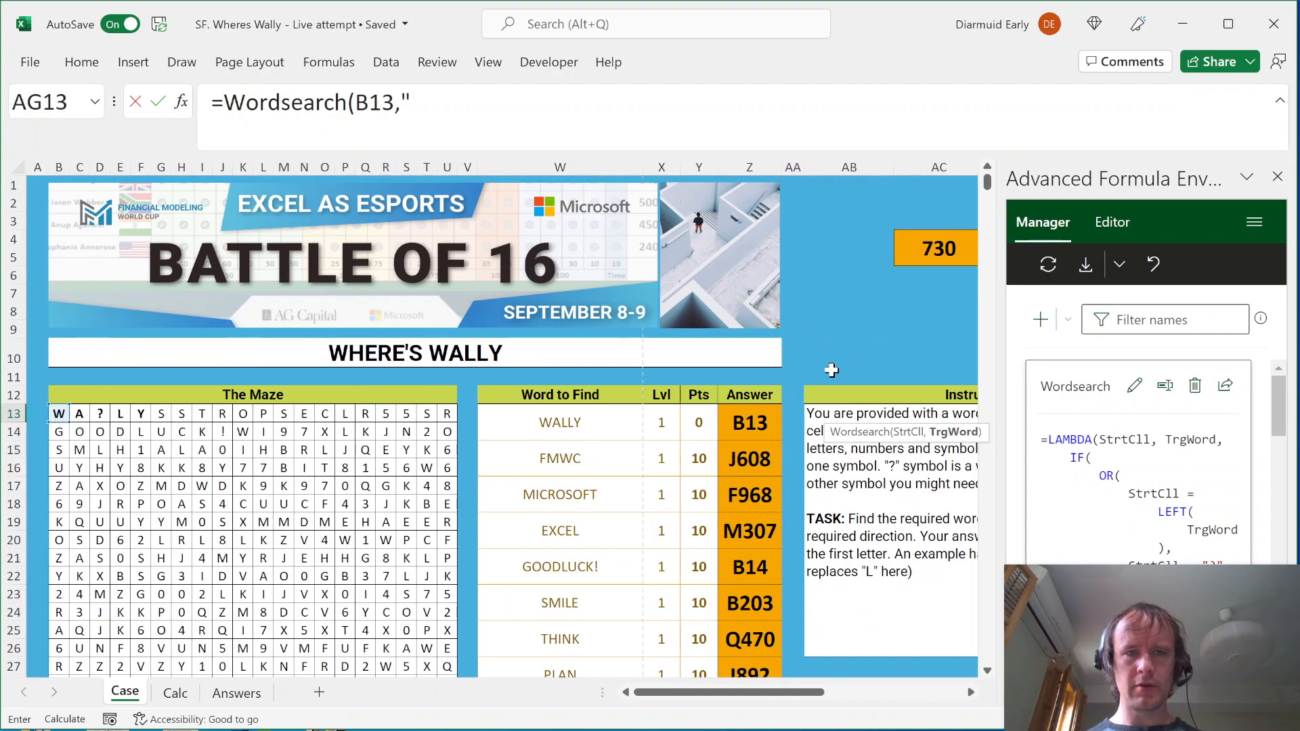
pyautogui.write('WALLY")')
pyautogui.press('Return')
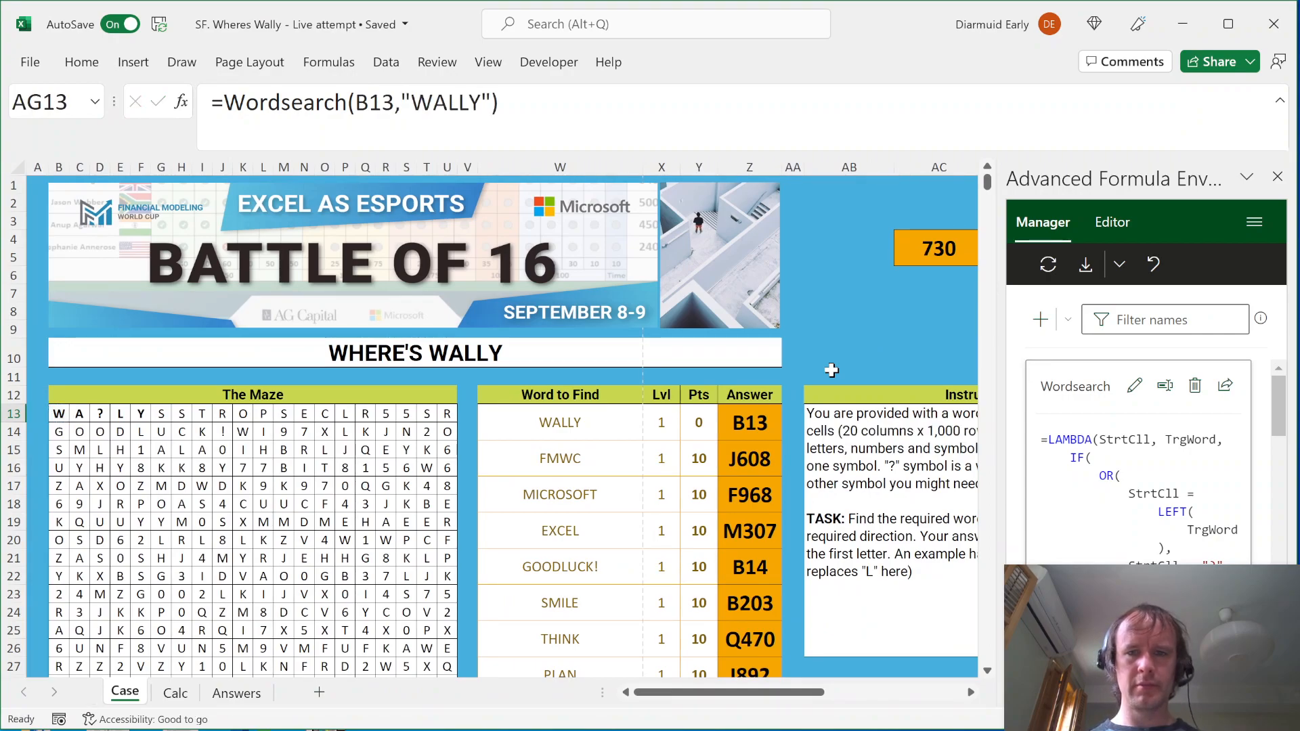
# Fill the Wordsearch test formula down from AG13 into cells AG14 to AG16
pyautogui.press('Down')
pyautogui.hotkey('ctrl', 'd')
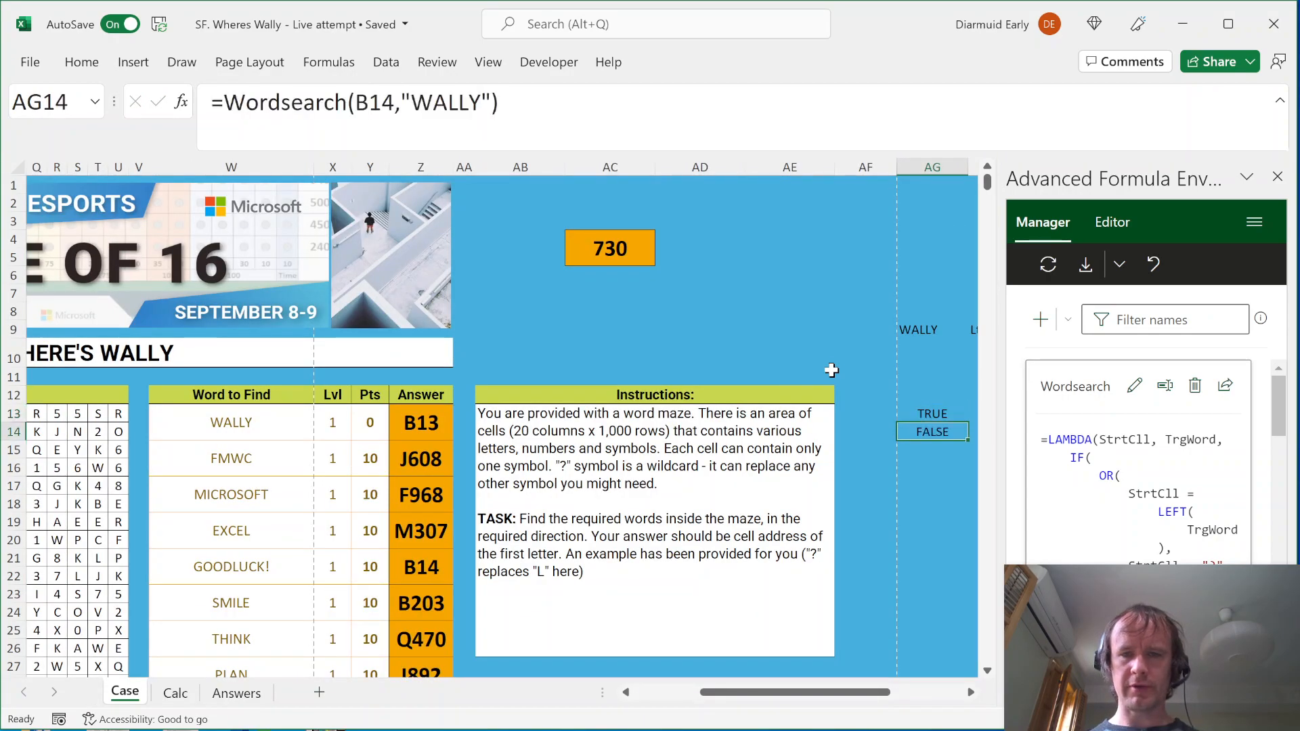
pyautogui.press('Down')
pyautogui.hotkey('ctrl', 'd')
pyautogui.press('Down')
pyautogui.hotkey('ctrl', 'd')
# Delete the Wordsearch test formulas from AG13:AG16
pyautogui.press('Up')
pyautogui.press('Up')
pyautogui.press('Up')
pyautogui.hotkey('ctrl', 'shift', 'Down')
pyautogui.press('Delete')
# Enter the test formula =Wordsearch(K14,"W!0YDWDMOY") in cell W11, above the Word to Find list
pyautogui.hotkey('ctrl', 'Left')
pyautogui.hotkey('ctrl', 'Left')
pyautogui.hotkey('ctrl', 'Left')
pyautogui.hotkey('ctrl', 'Left')
pyautogui.hotkey('ctrl', 'Left')
pyautogui.hotkey('ctrl', 'Left')
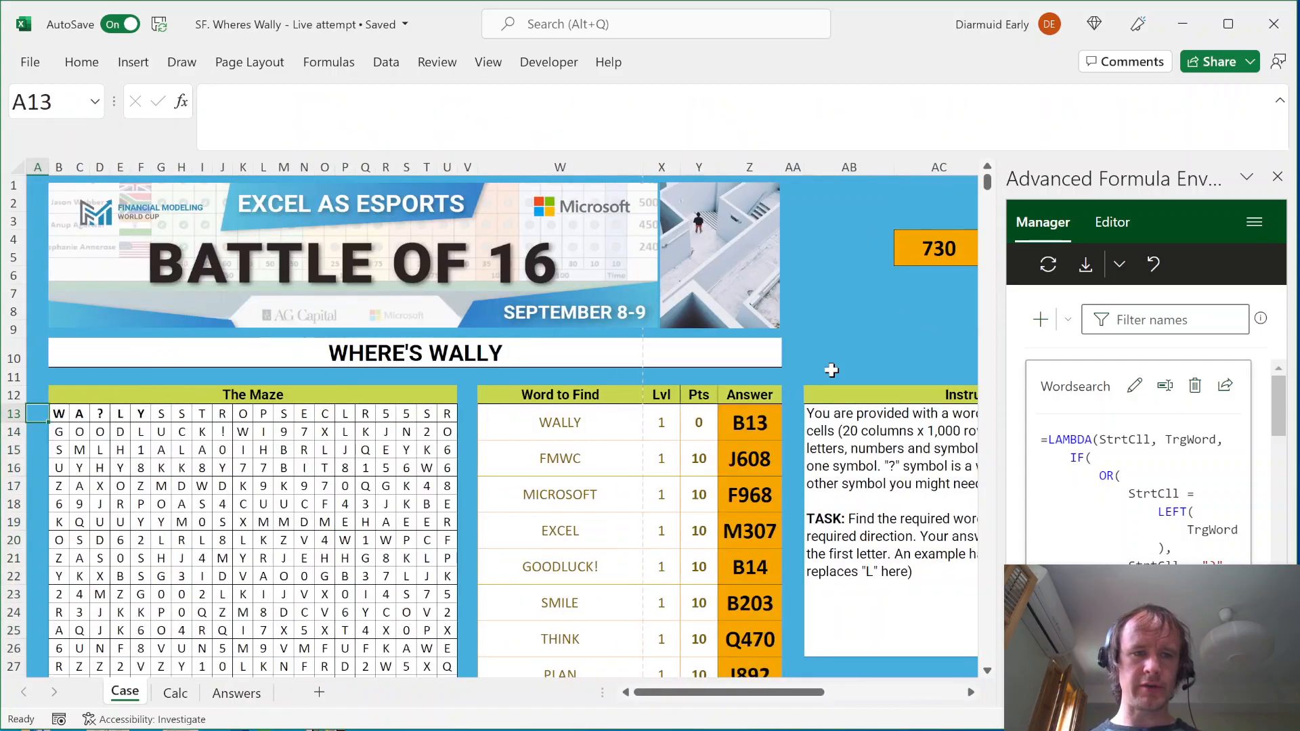
pyautogui.press('Up')
pyautogui.press('Right')
pyautogui.press('Right')
pyautogui.press('Up')
pyautogui.press('Left')
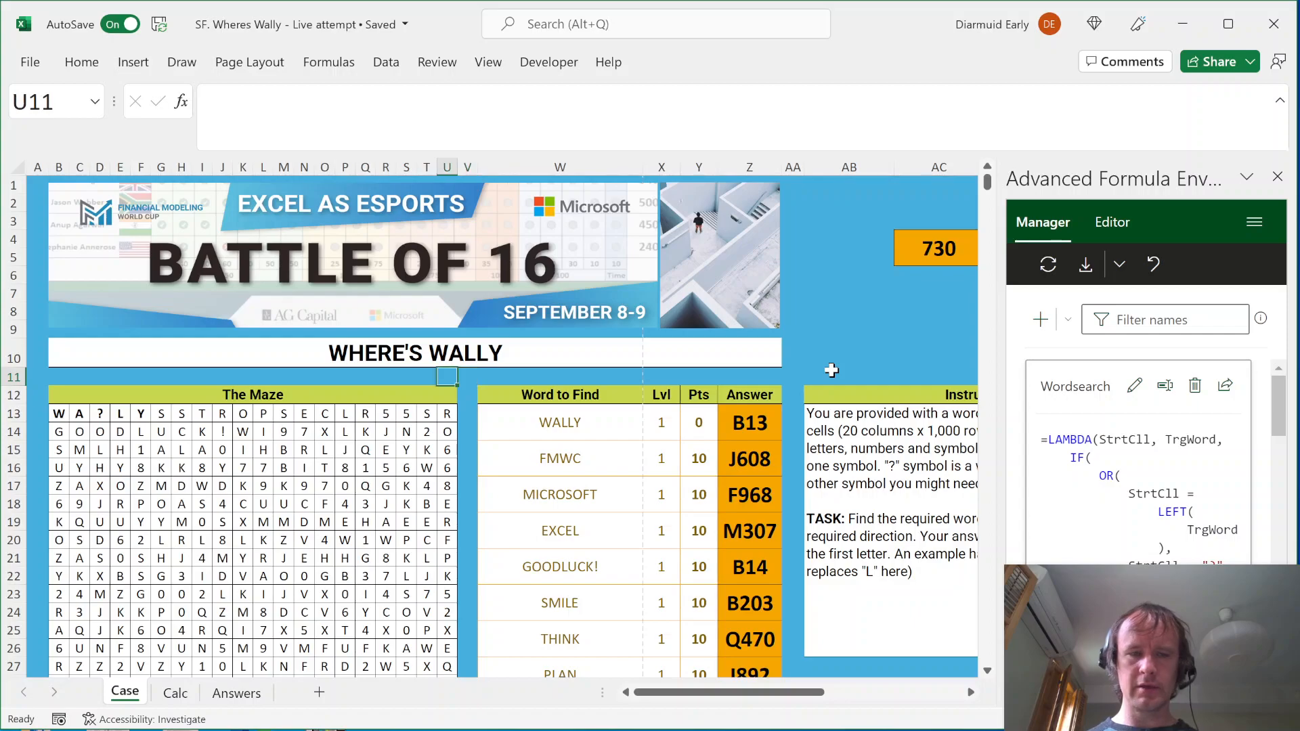
pyautogui.press('Right')
pyautogui.press('Right')
pyautogui.write('=wo')
pyautogui.press('Tab')
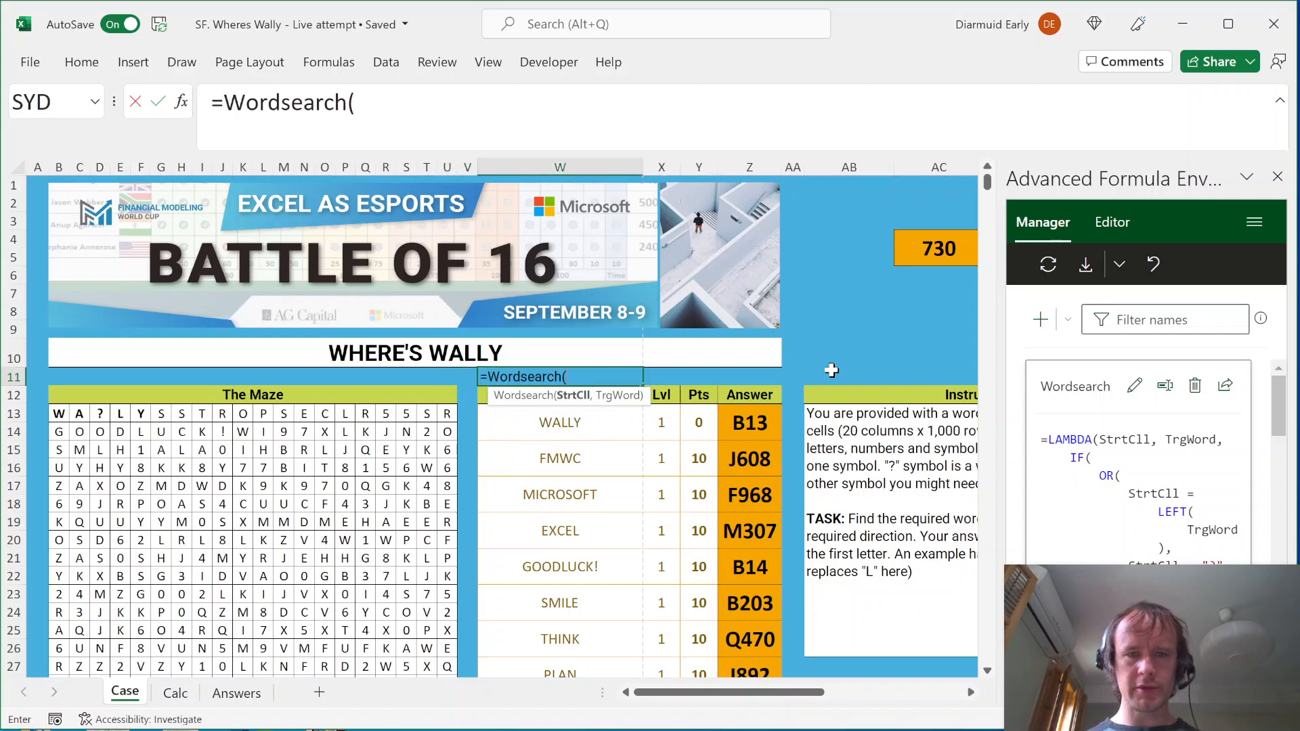
pyautogui.click(242, 432)
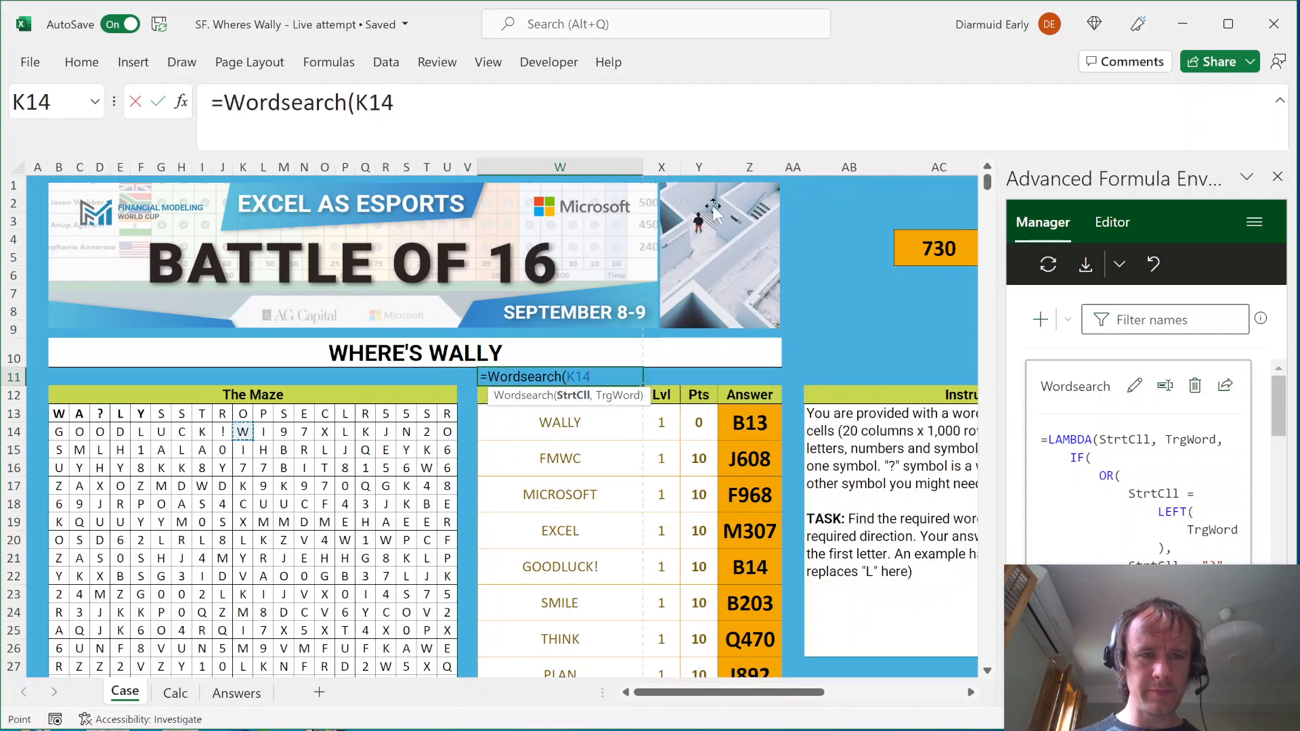
pyautogui.write(',"W')
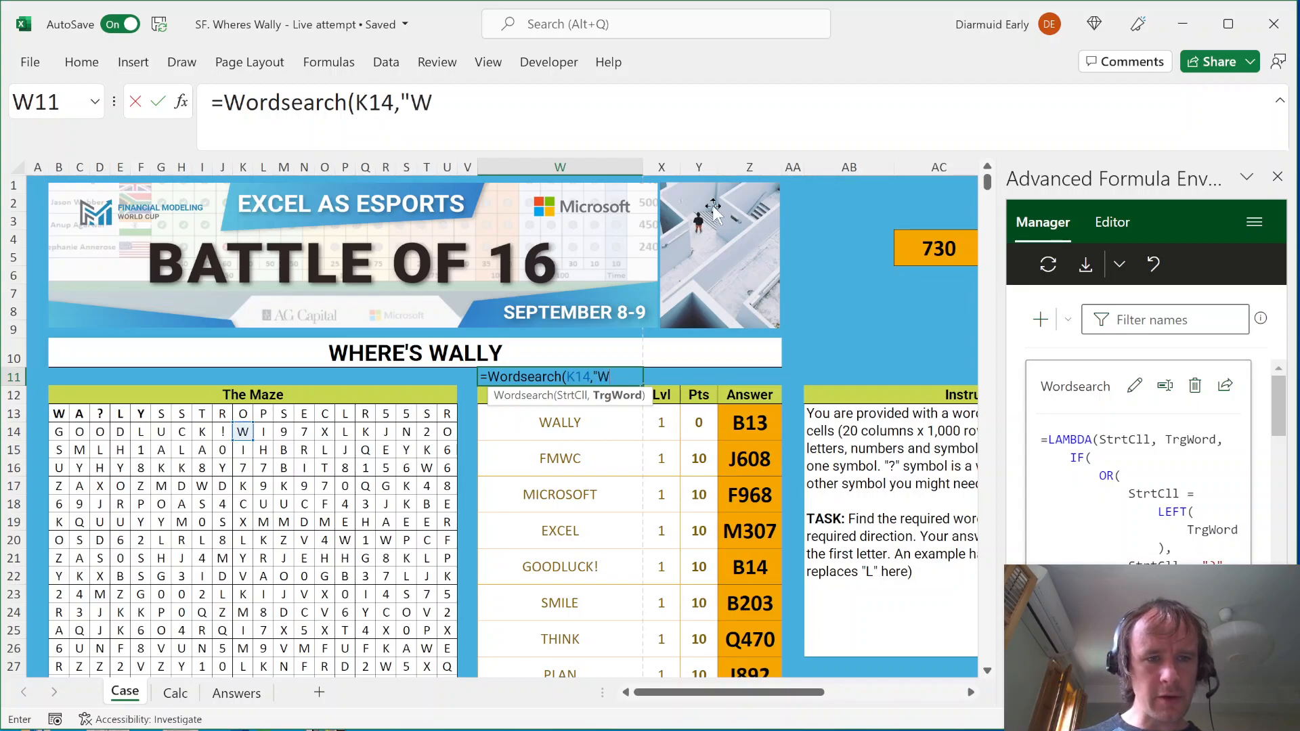
pyautogui.write('!0Y')
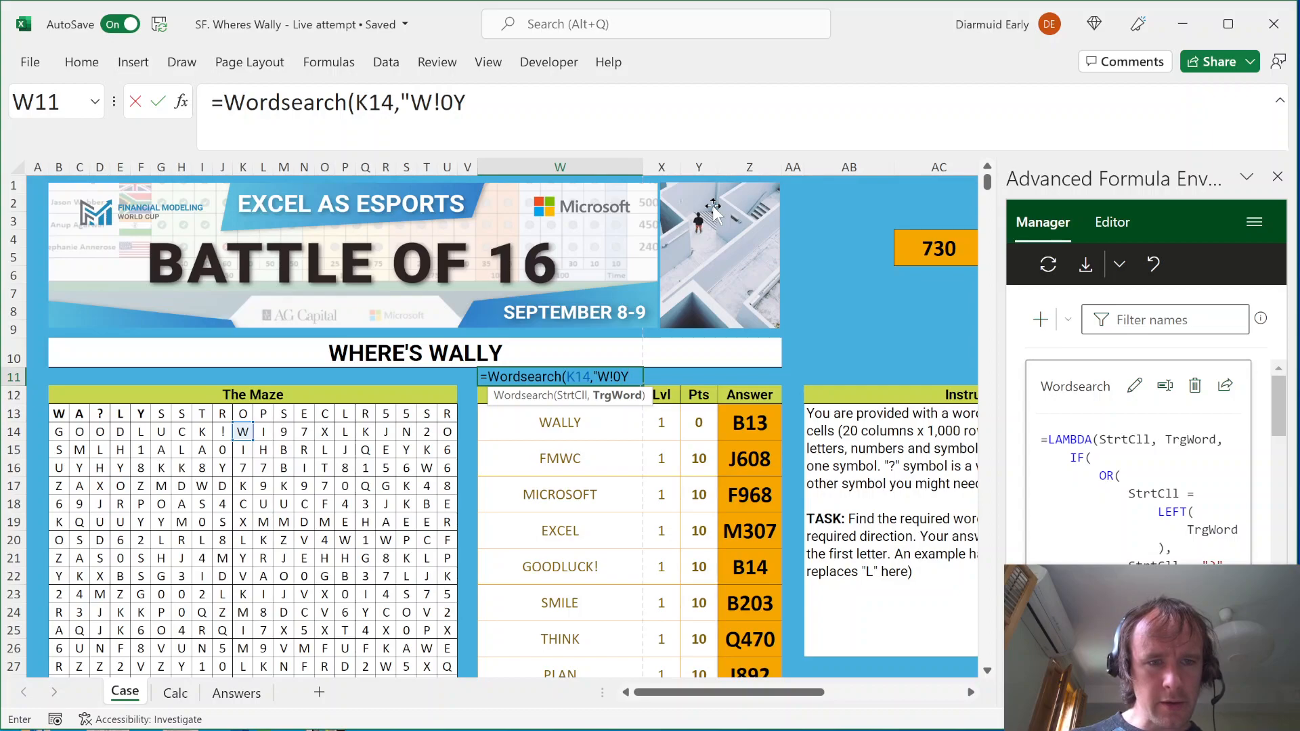
pyautogui.write('DW')
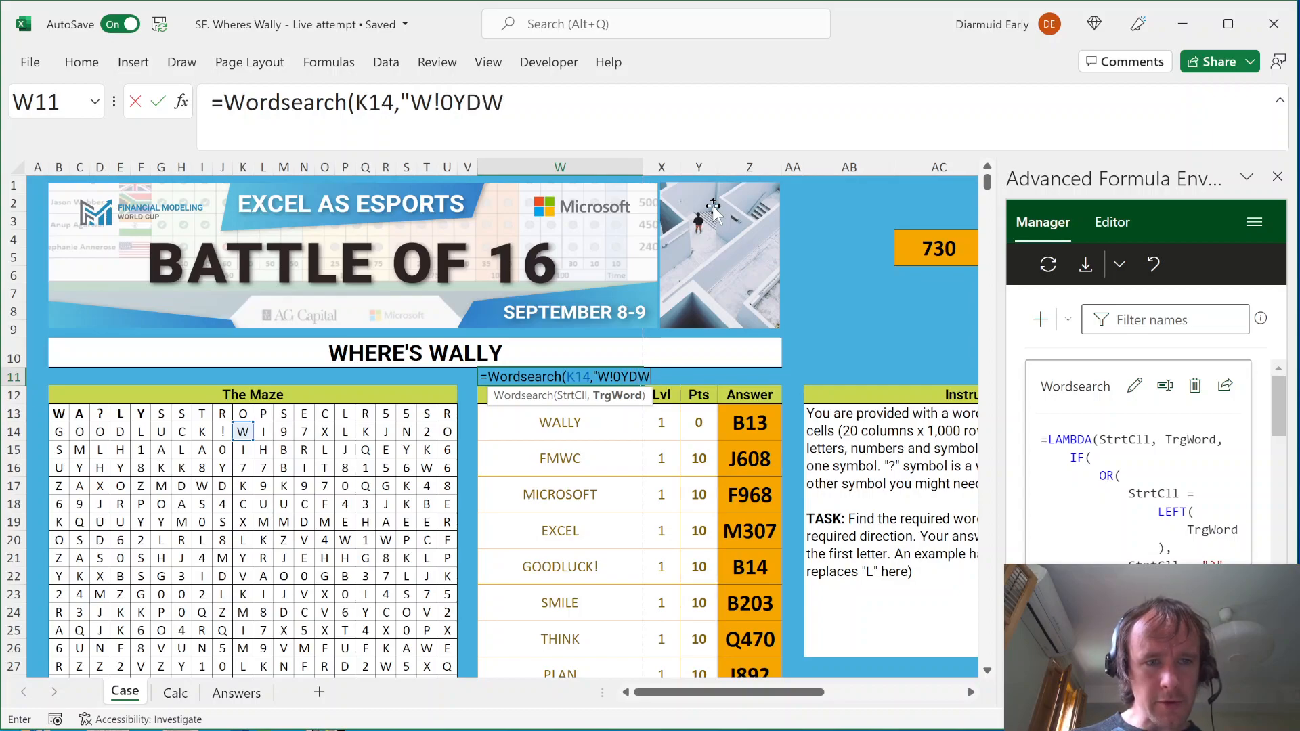
pyautogui.write('DM')
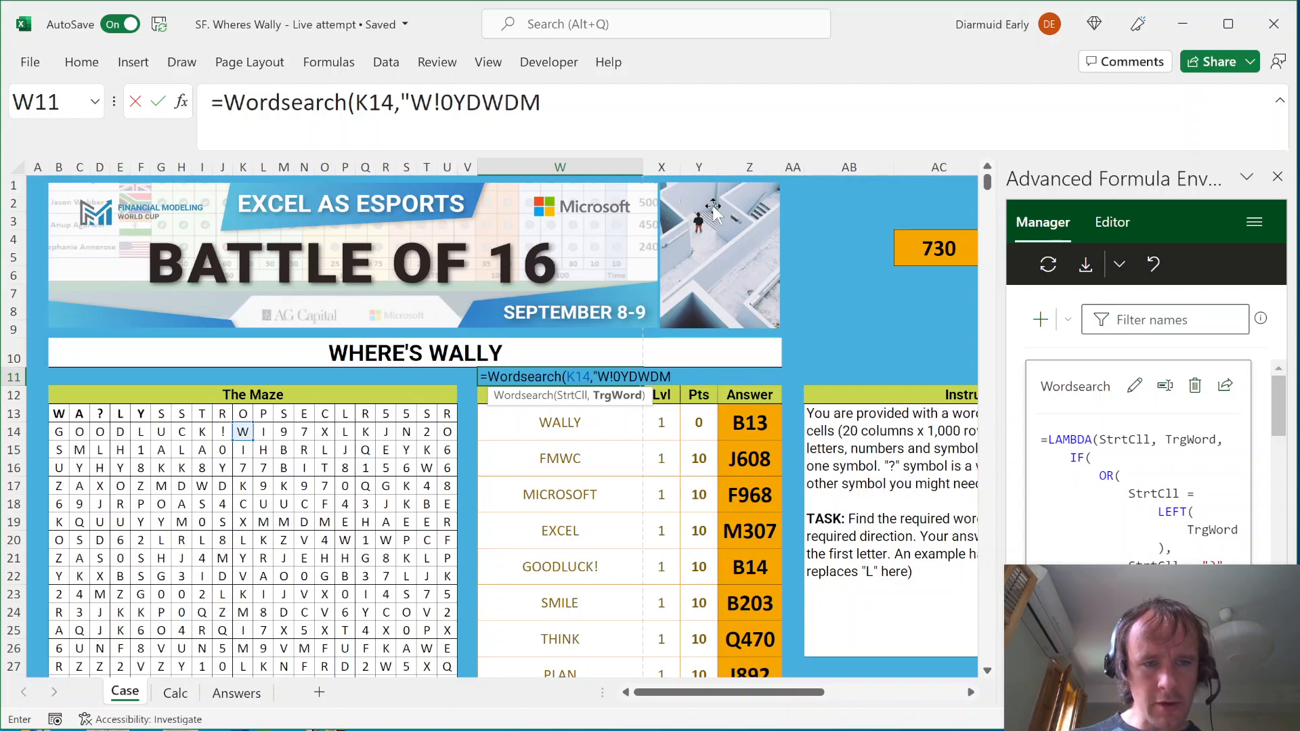
pyautogui.write('OY"')
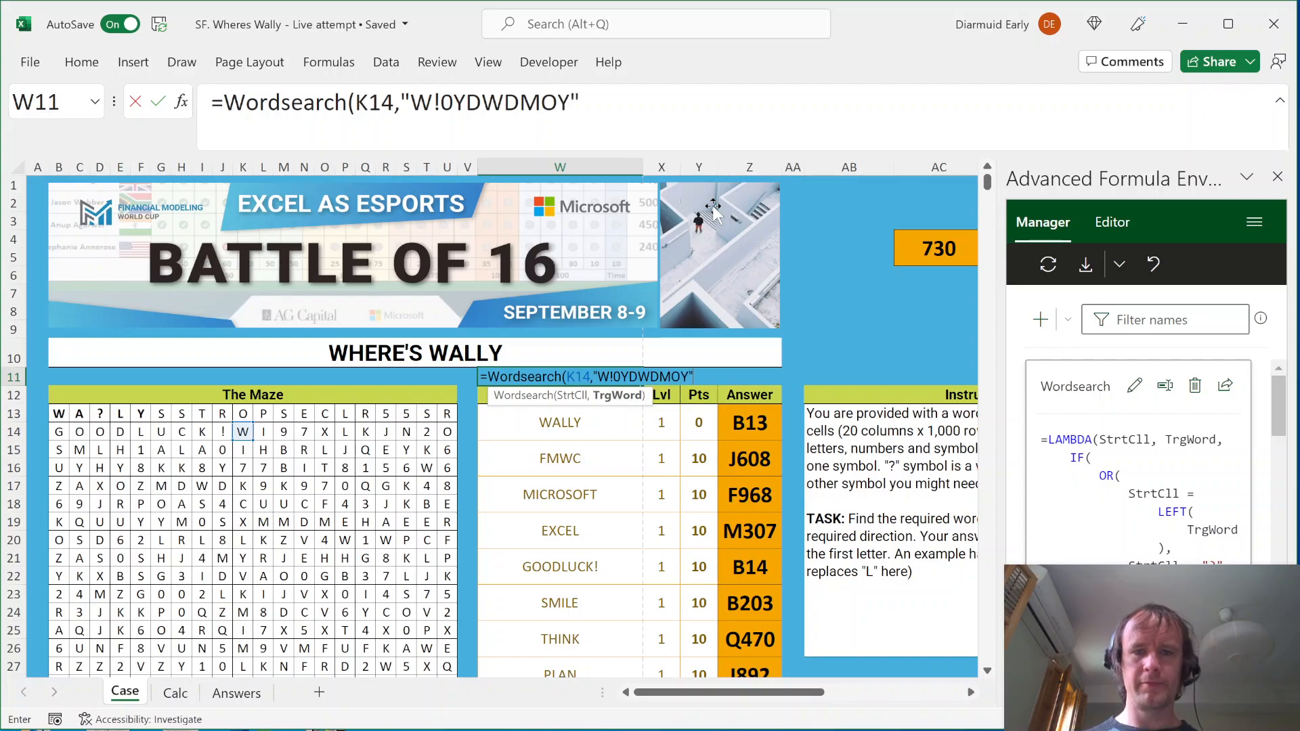
pyautogui.write(')')
pyautogui.press('Return')
pyautogui.press('Up')
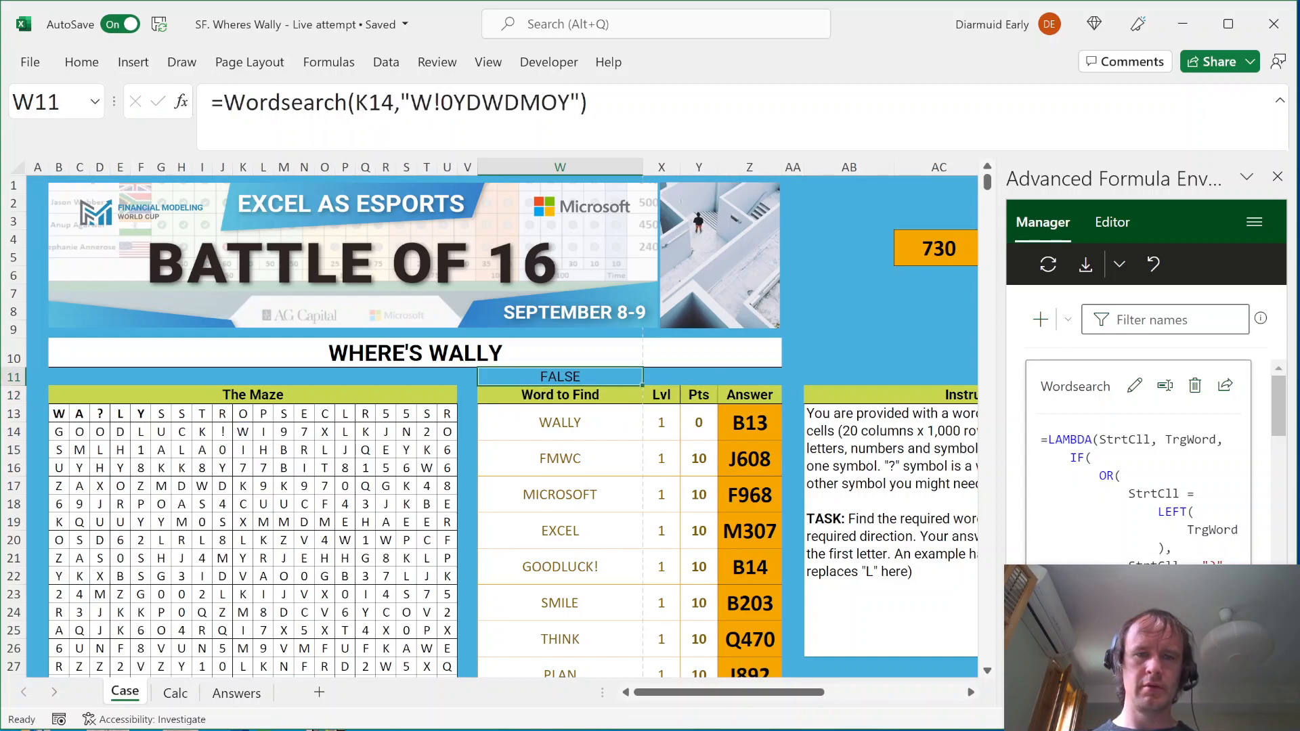
# Copy the target word W!0YDWDMOY out of the W11 formula and paste it as text into cell AB11
pyautogui.click(243, 432)
pyautogui.click(562, 376)
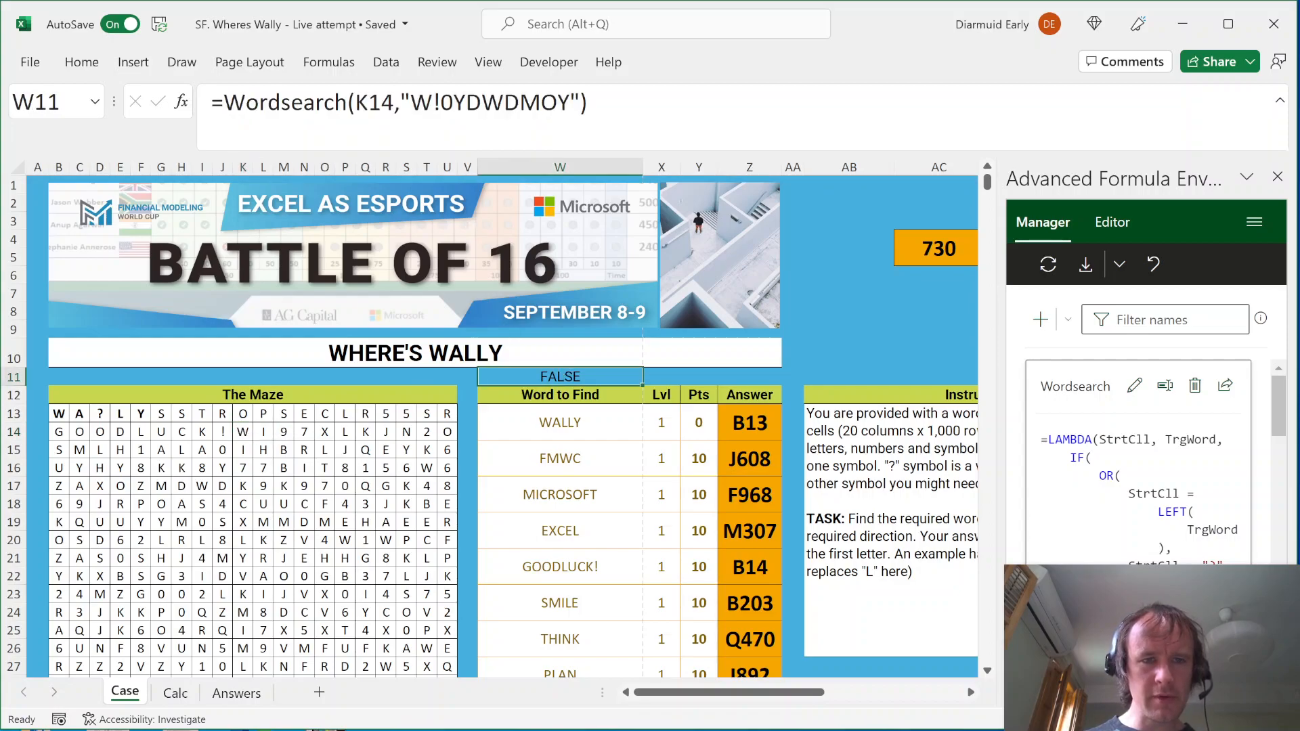
pyautogui.keyDown('ctrl'); pyautogui.click(242, 432); pyautogui.keyUp('ctrl')
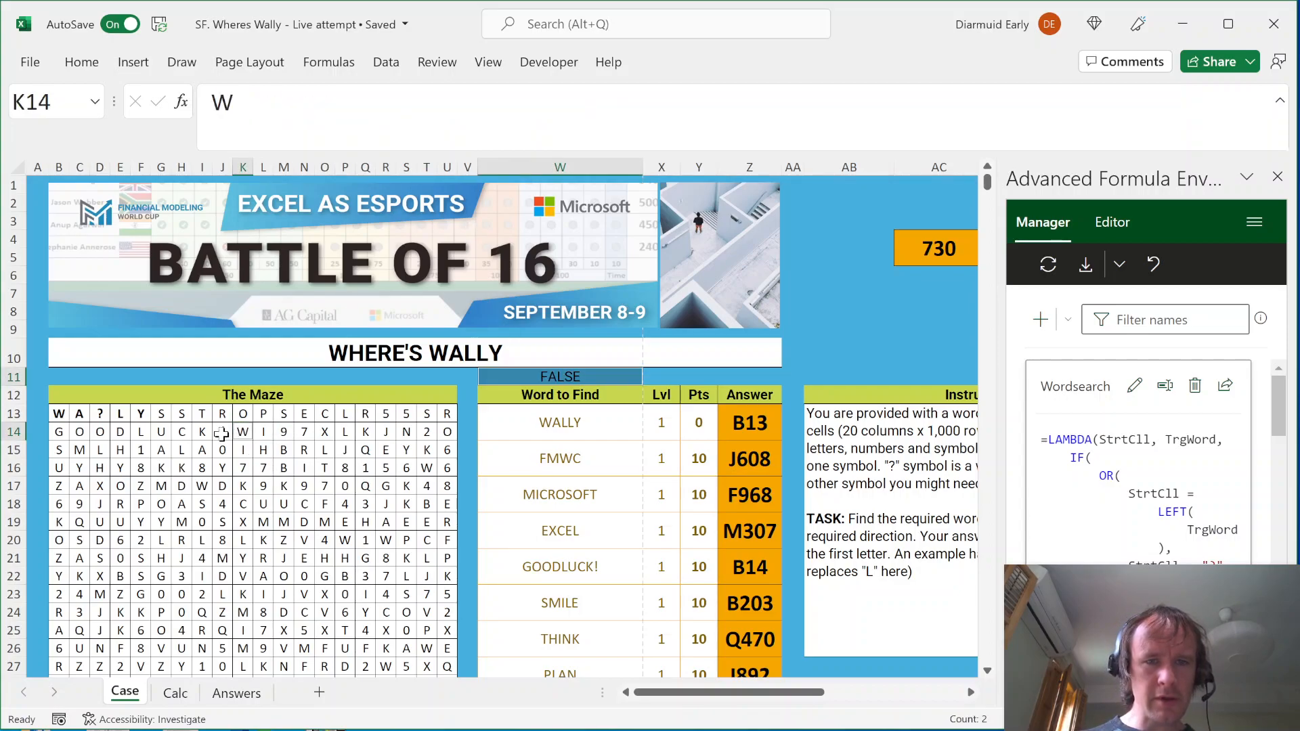
pyautogui.keyDown('ctrl'); pyautogui.click(222, 432); pyautogui.keyUp('ctrl')
pyautogui.click(551, 378)
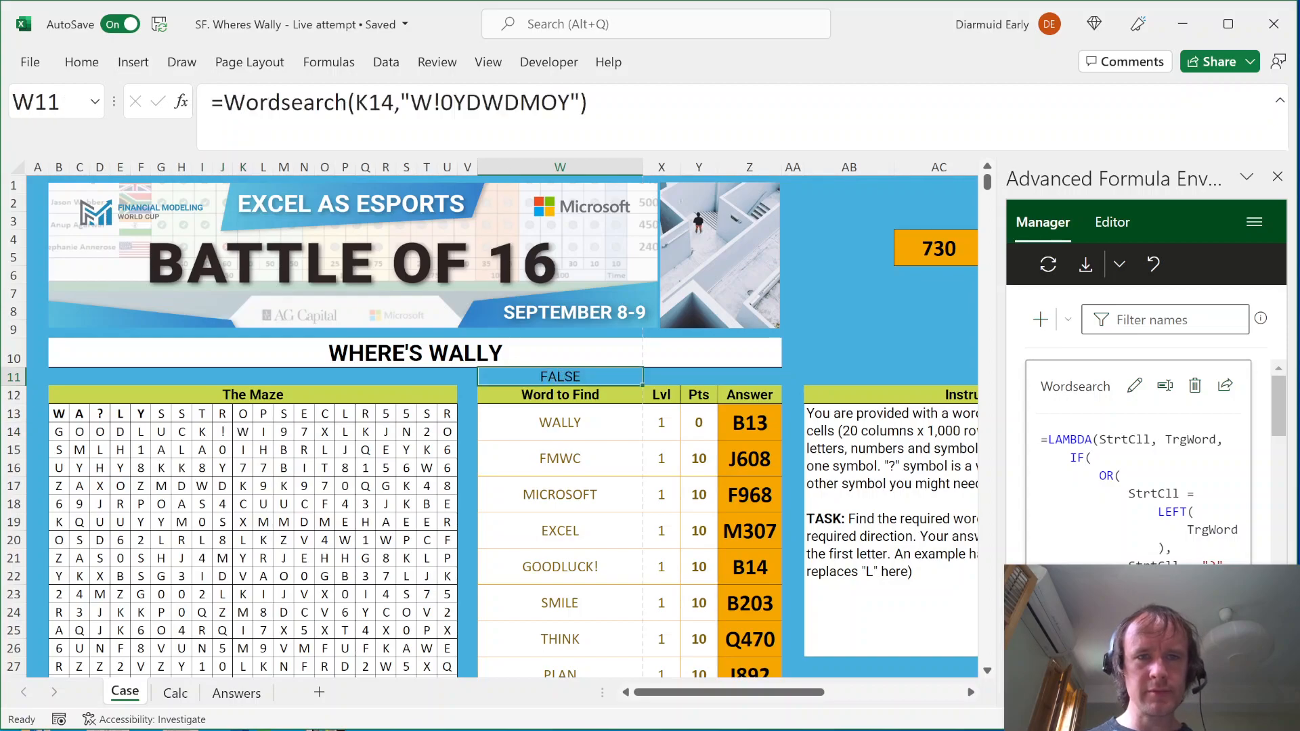
pyautogui.moveTo(410, 103); pyautogui.dragTo(570, 102)
pyautogui.hotkey('ctrl', 'c')
pyautogui.press('Tab')
pyautogui.press('Right')
pyautogui.press('Right')
pyautogui.press('Right')
pyautogui.press('Right')
pyautogui.hotkey('ctrl', 'v')
pyautogui.press('Return')
pyautogui.press('Up')
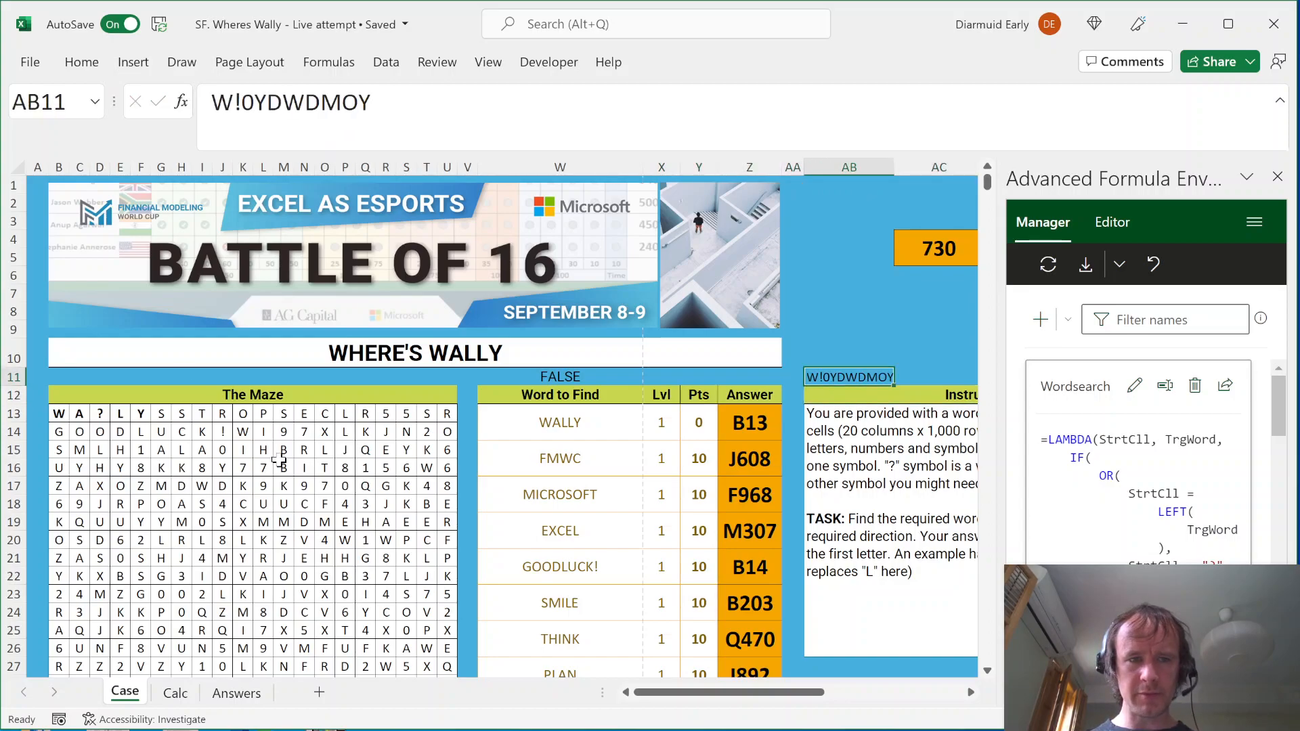
# Trace the letters of W!0YDWDMOY cell by cell through the maze from K14 to G19
pyautogui.click(242, 432)
pyautogui.hotkey('shift', 'Left')
pyautogui.press('Left')
pyautogui.press('Down')
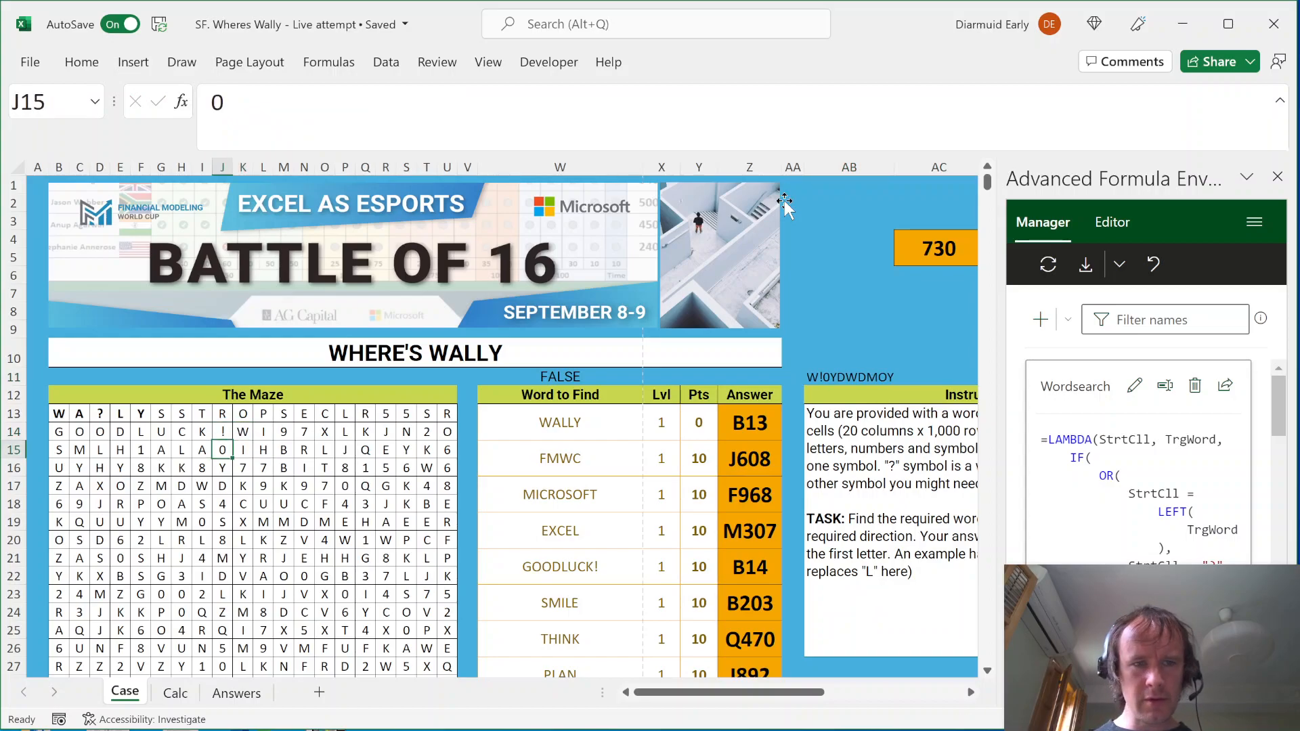
pyautogui.press('Down')
pyautogui.press('Down')
pyautogui.press('Left')
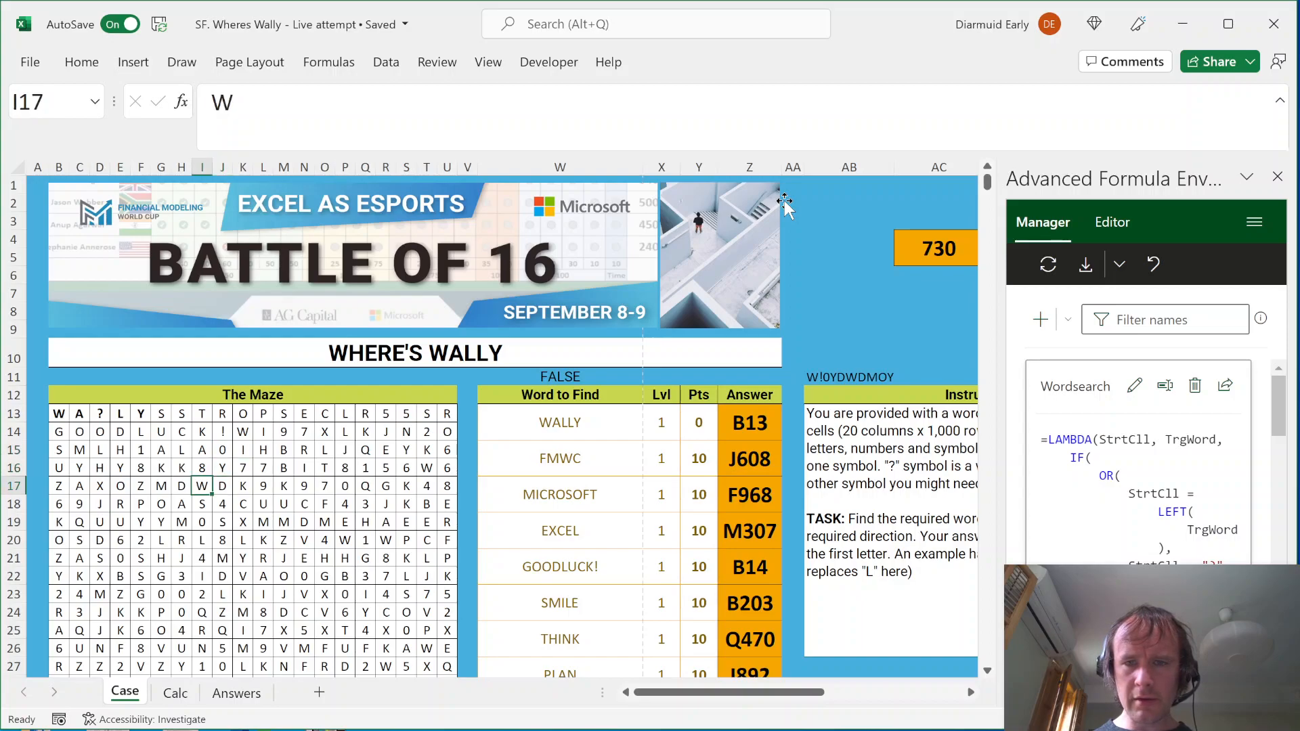
pyautogui.press('Left')
pyautogui.press('Left')
pyautogui.press('Down')
pyautogui.press('Down')
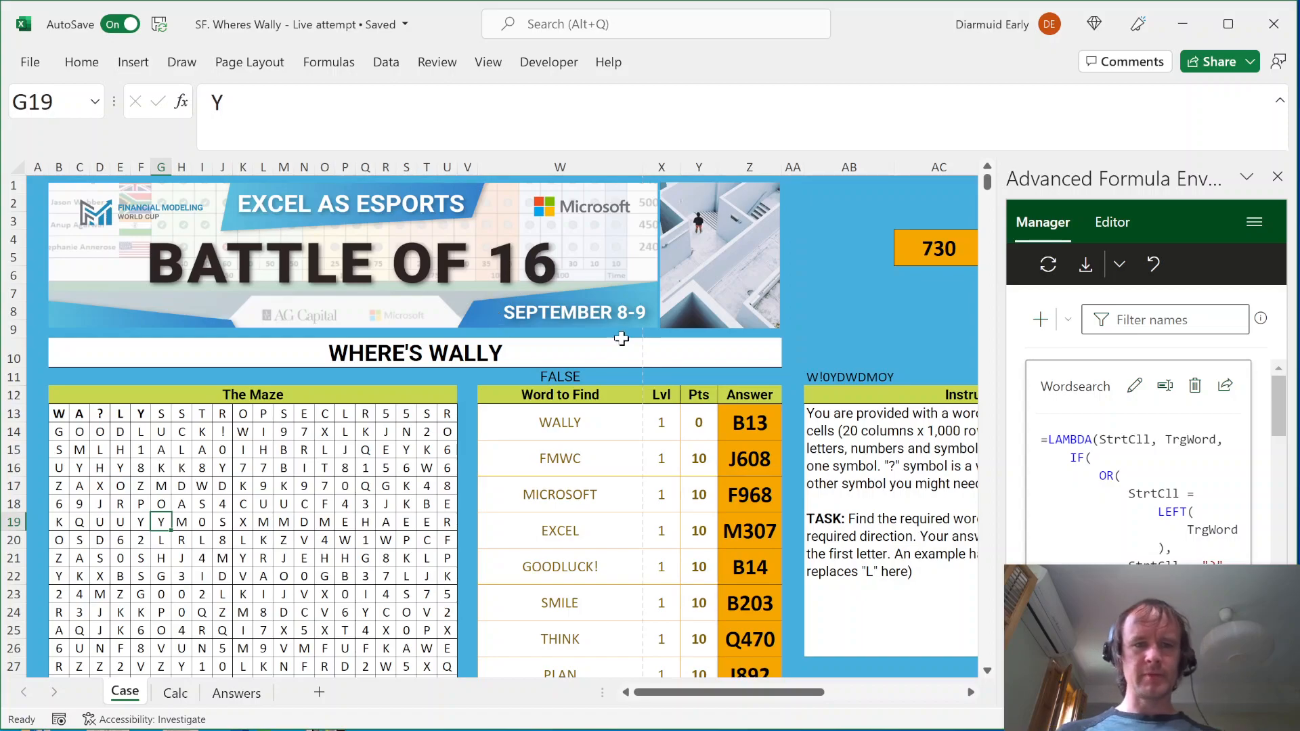
# Change the W11 test formula to =Wordsearch(B14,W21) to check the word GOODLUCK!
pyautogui.click(535, 380)
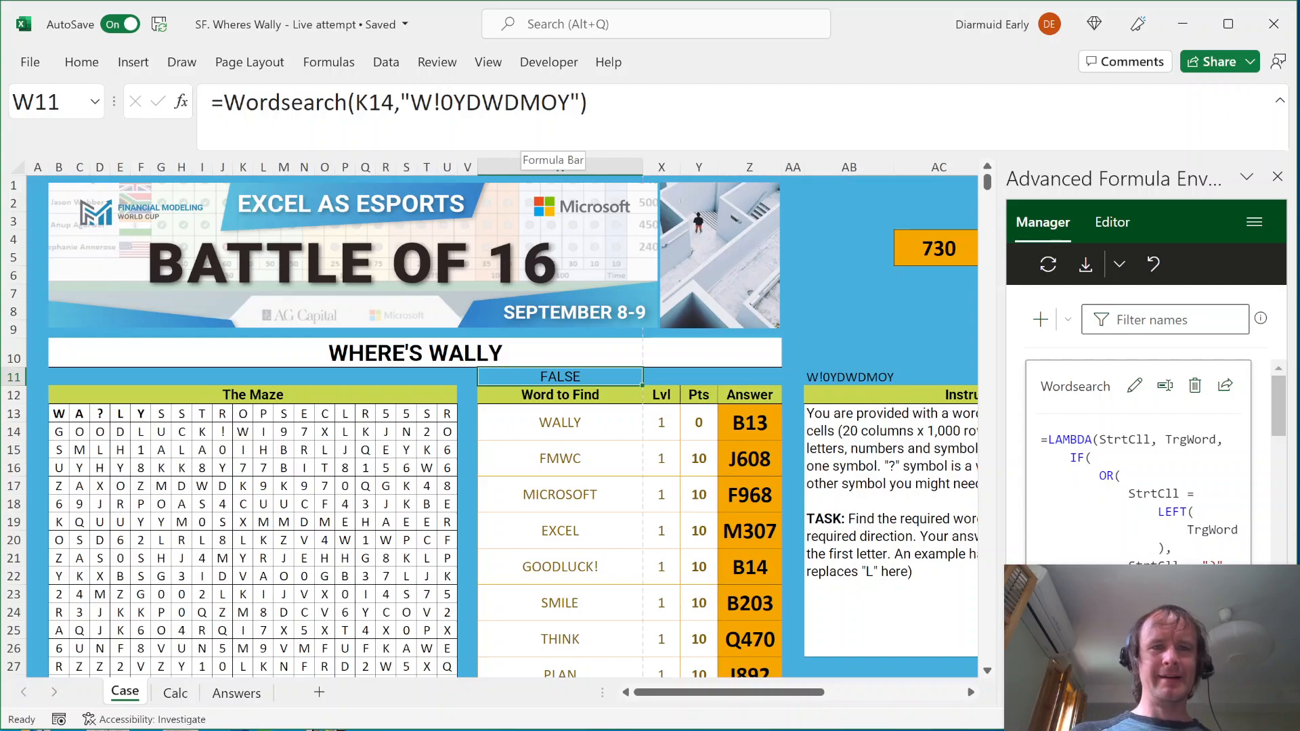
pyautogui.doubleClick(374, 102)
pyautogui.moveTo(401, 102); pyautogui.dragTo(581, 102)
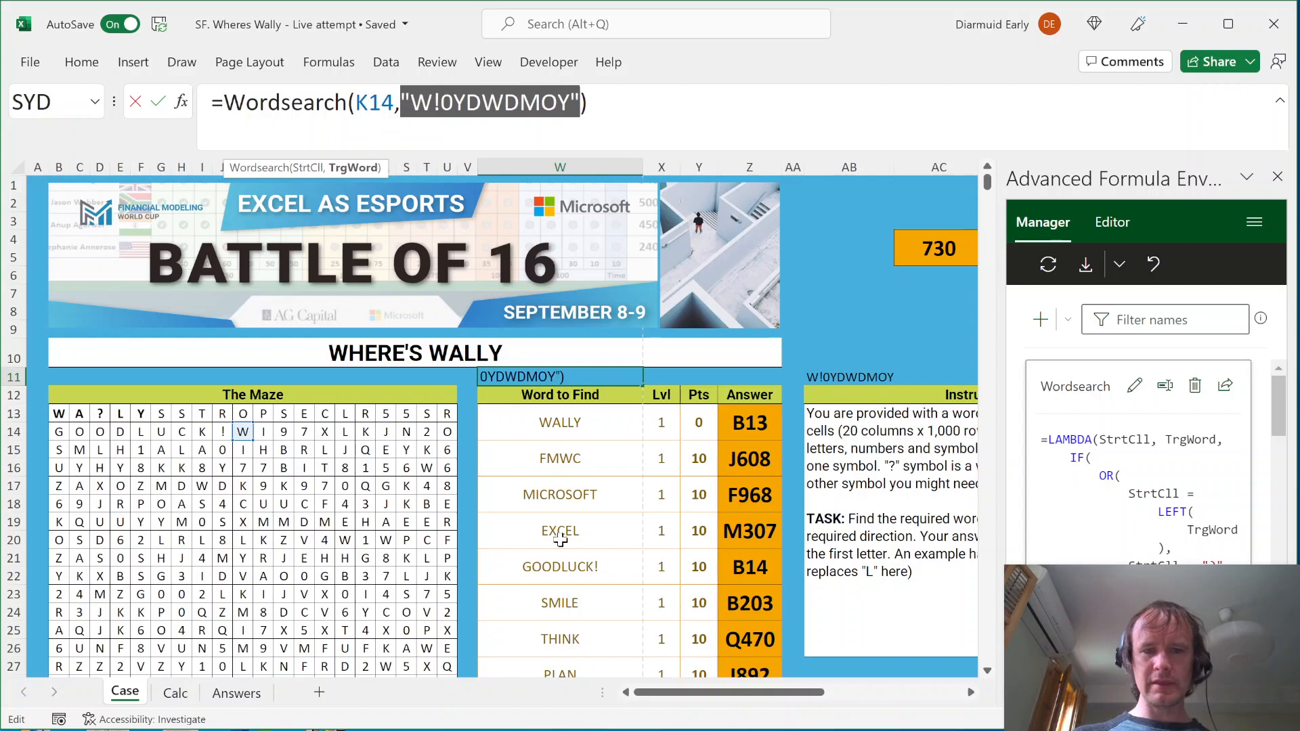
pyautogui.click(552, 569)
pyautogui.click(369, 102)
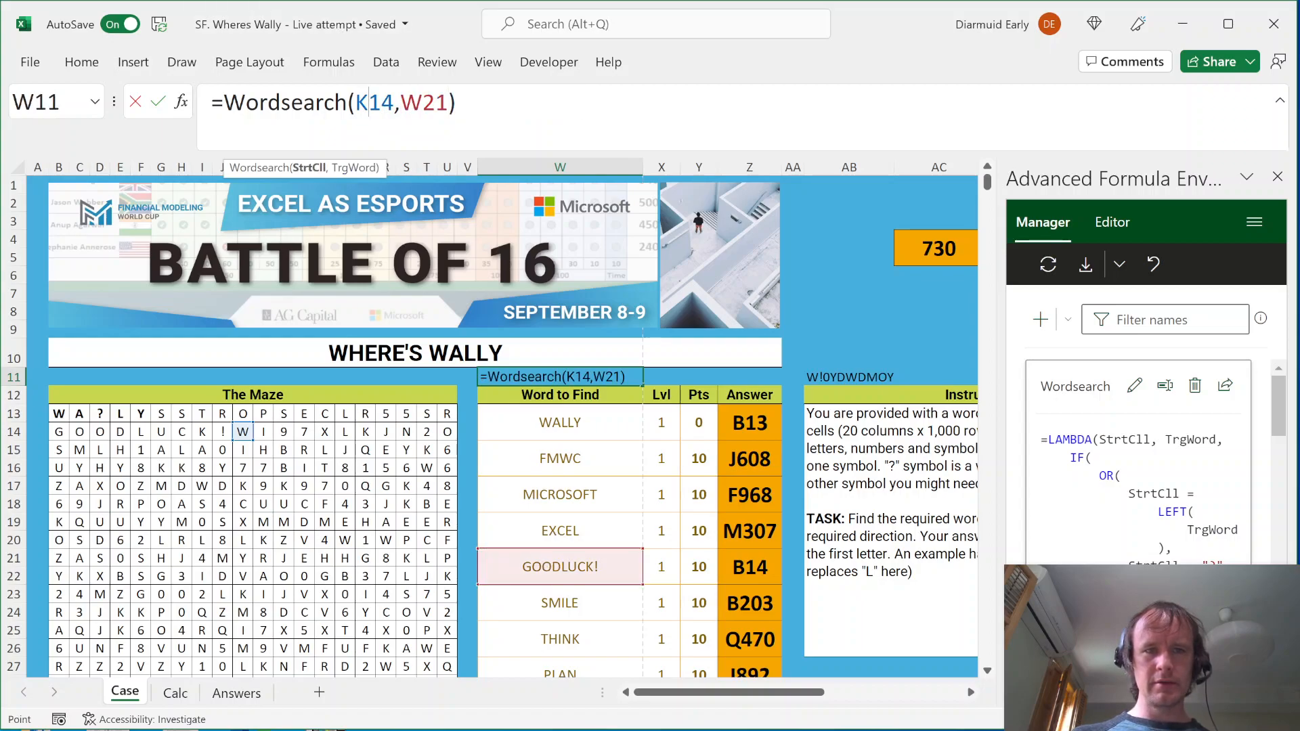
pyautogui.doubleClick(371, 102)
pyautogui.click(59, 431)
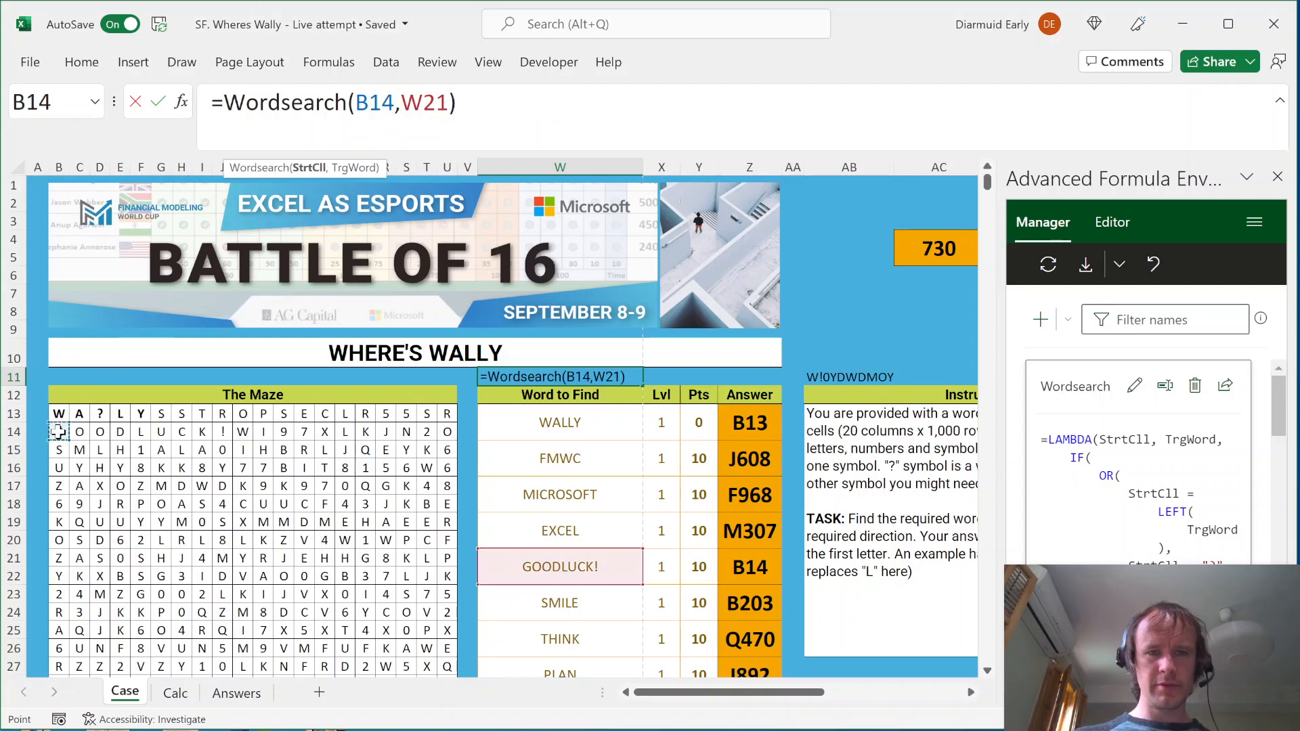
pyautogui.press('Return')
pyautogui.press('Up')
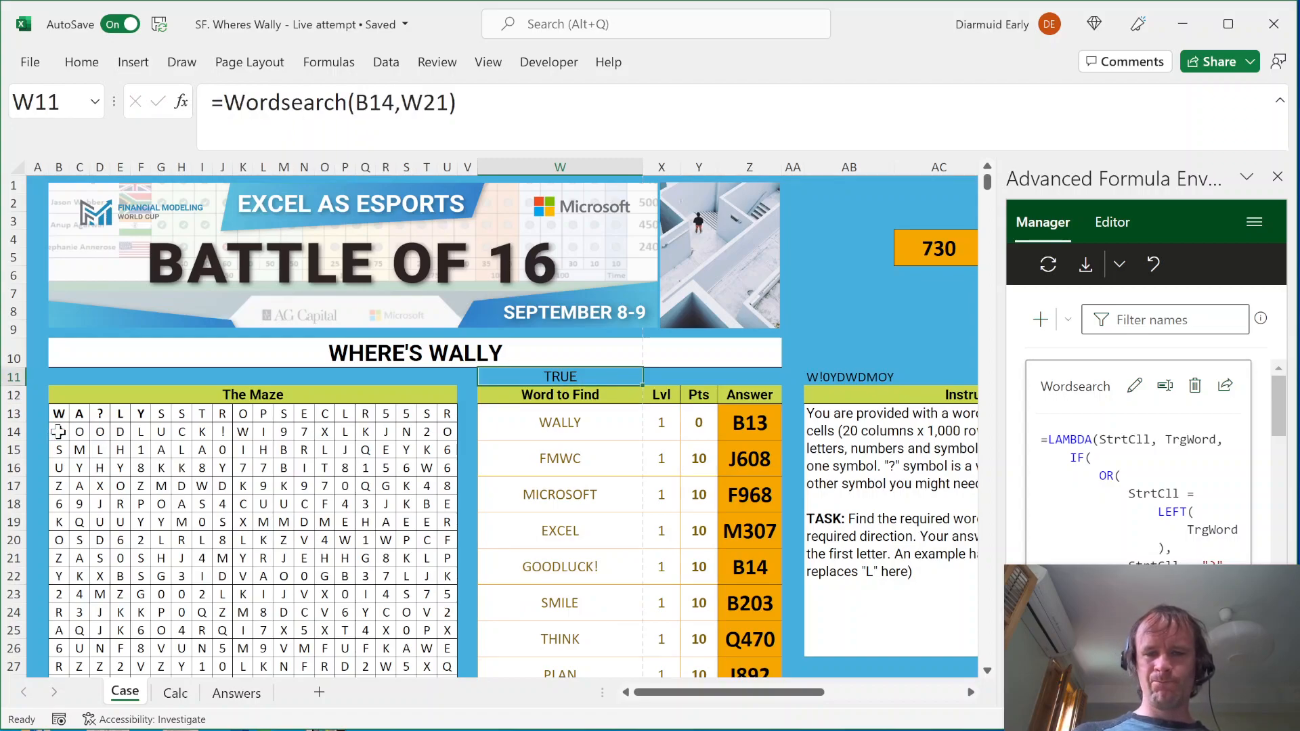
# Delete the Wordsearch test formula from cell W11
pyautogui.press('Delete')
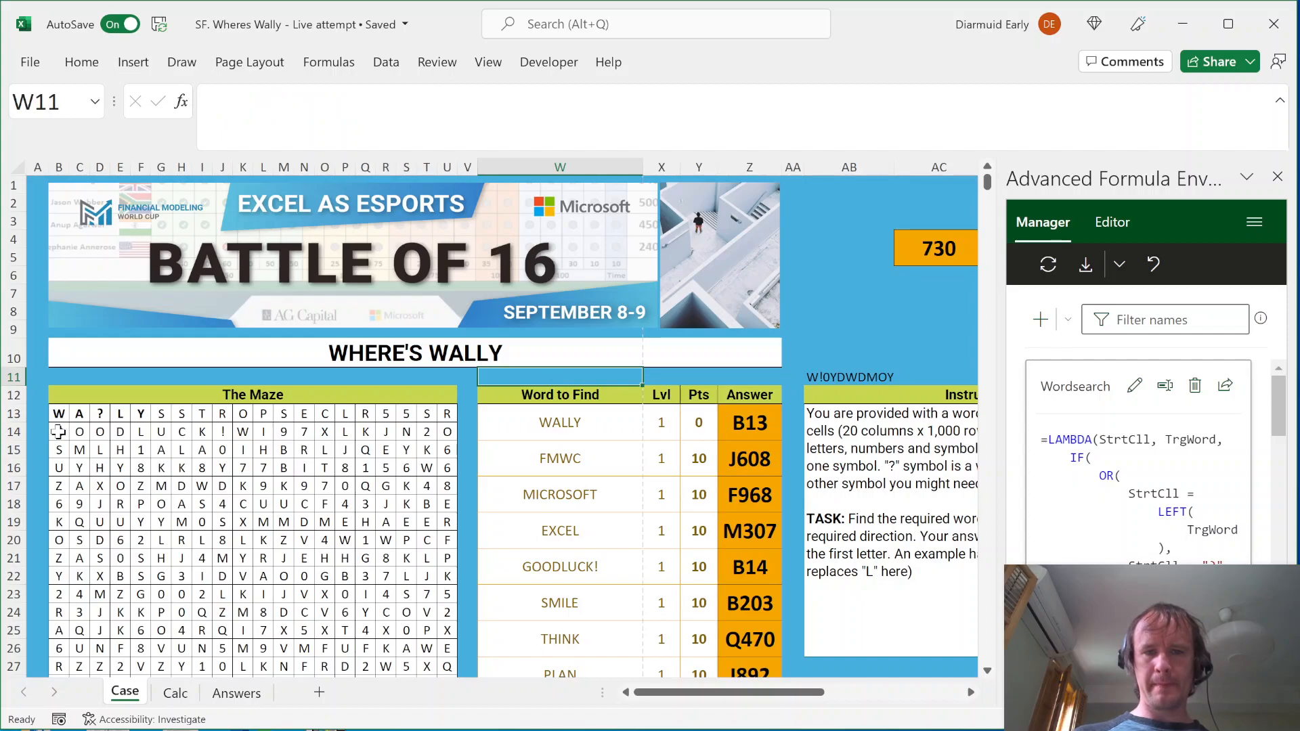
pyautogui.press('Right')
pyautogui.press('Right')
pyautogui.press('Right')
pyautogui.press('Right')
pyautogui.press('Right')
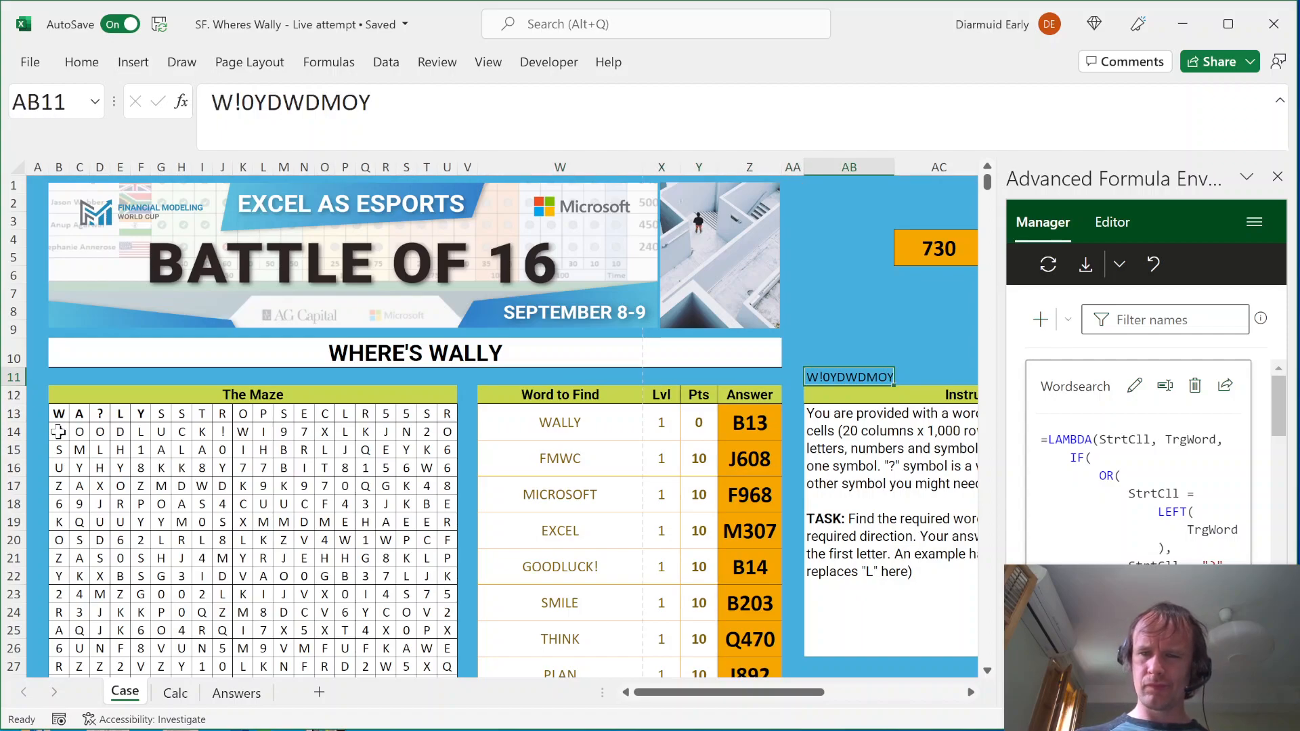
# Look over the helper tables beyond the instructions for free space for a snake result grid
pyautogui.press('Down')
pyautogui.press('Down')
pyautogui.press('Right')
pyautogui.press('Right')
pyautogui.press('Right')
pyautogui.press('Right')
pyautogui.press('Right')
pyautogui.press('Right')
pyautogui.press('Right')
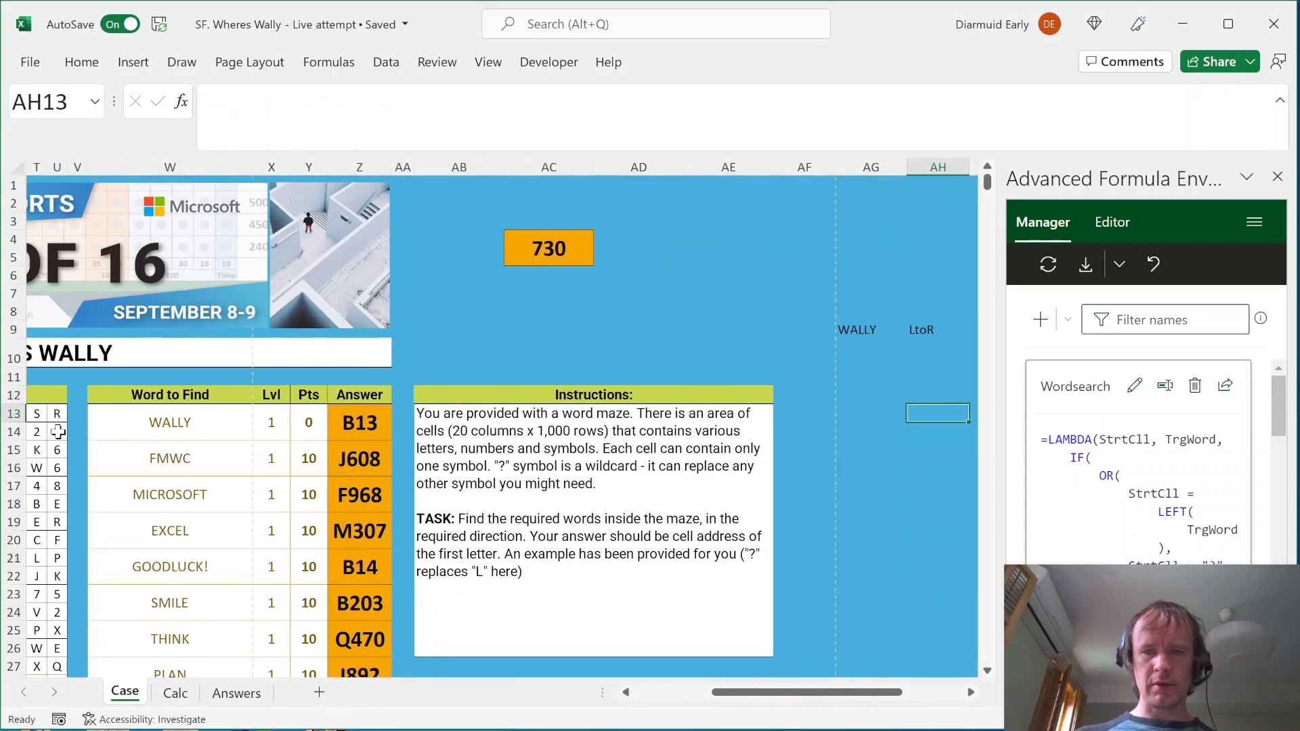
pyautogui.press('Right')
pyautogui.press('Right')
pyautogui.press('Right')
pyautogui.press('Right')
pyautogui.press('Right')
pyautogui.press('Right')
pyautogui.press('Right')
pyautogui.press('Right')
pyautogui.press('Left')
pyautogui.press('Left')
pyautogui.press('Right')
# Copy the maze grid and apply Paste Special at AR13 to lay out a matching block spanning columns AR to BK
pyautogui.press('Left')
pyautogui.press('Left')
pyautogui.press('Left')
pyautogui.press('Left')
pyautogui.press('Left')
pyautogui.press('Left')
pyautogui.press('Left')
pyautogui.press('Left')
pyautogui.press('Left')
pyautogui.press('Left')
pyautogui.press('Left')
pyautogui.press('Left')
pyautogui.press('Left')
pyautogui.press('Left')
pyautogui.press('Left')
pyautogui.press('Left')
pyautogui.press('Left')
pyautogui.press('Left')
pyautogui.press('Left')
pyautogui.press('Left')
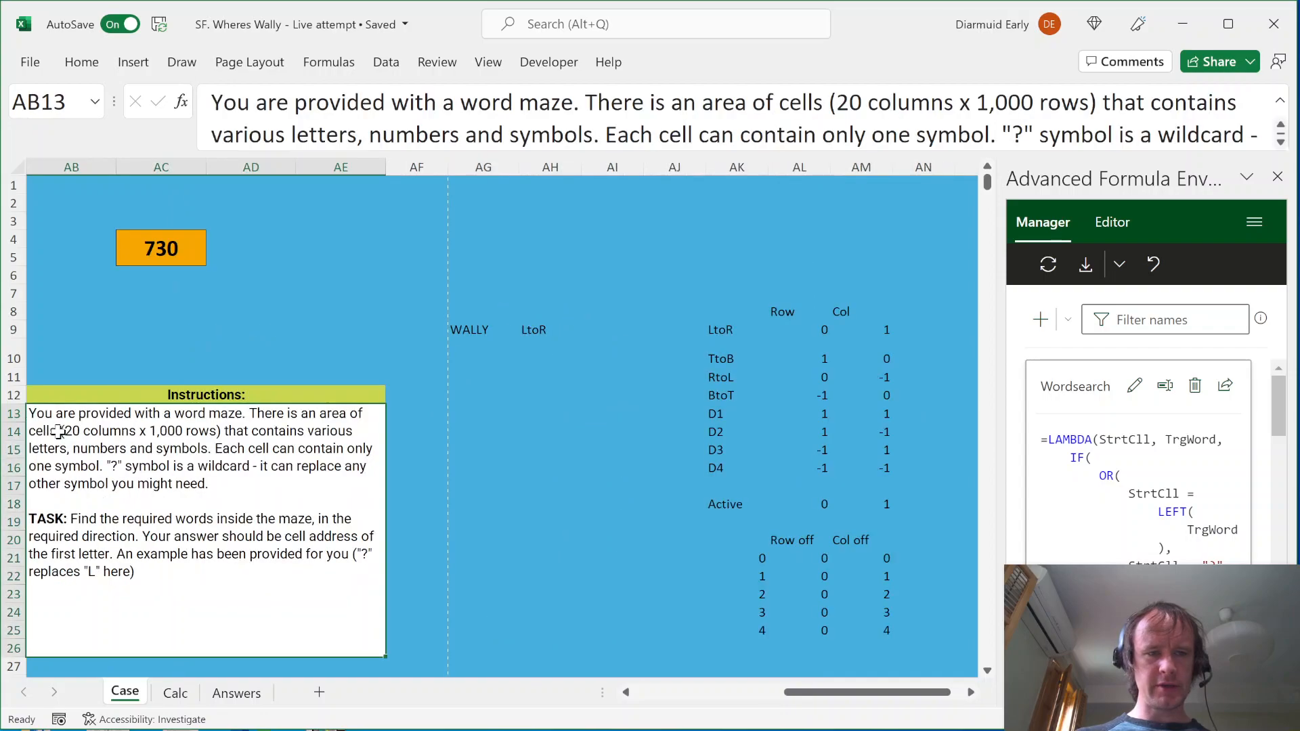
pyautogui.press('Right')
pyautogui.hotkey('ctrl', 'shift', 'Right')
pyautogui.hotkey('ctrl', 'shift', 'Down')
pyautogui.hotkey('ctrl', 'c')
pyautogui.hotkey('ctrl', 'Right')
pyautogui.hotkey('ctrl', 'Right')
pyautogui.hotkey('ctrl', 'Right')
pyautogui.hotkey('ctrl', 'Right')
pyautogui.press('Right')
pyautogui.press('Right')
pyautogui.press('Right')
pyautogui.press('Right')
pyautogui.press('Right')
pyautogui.press('Right')
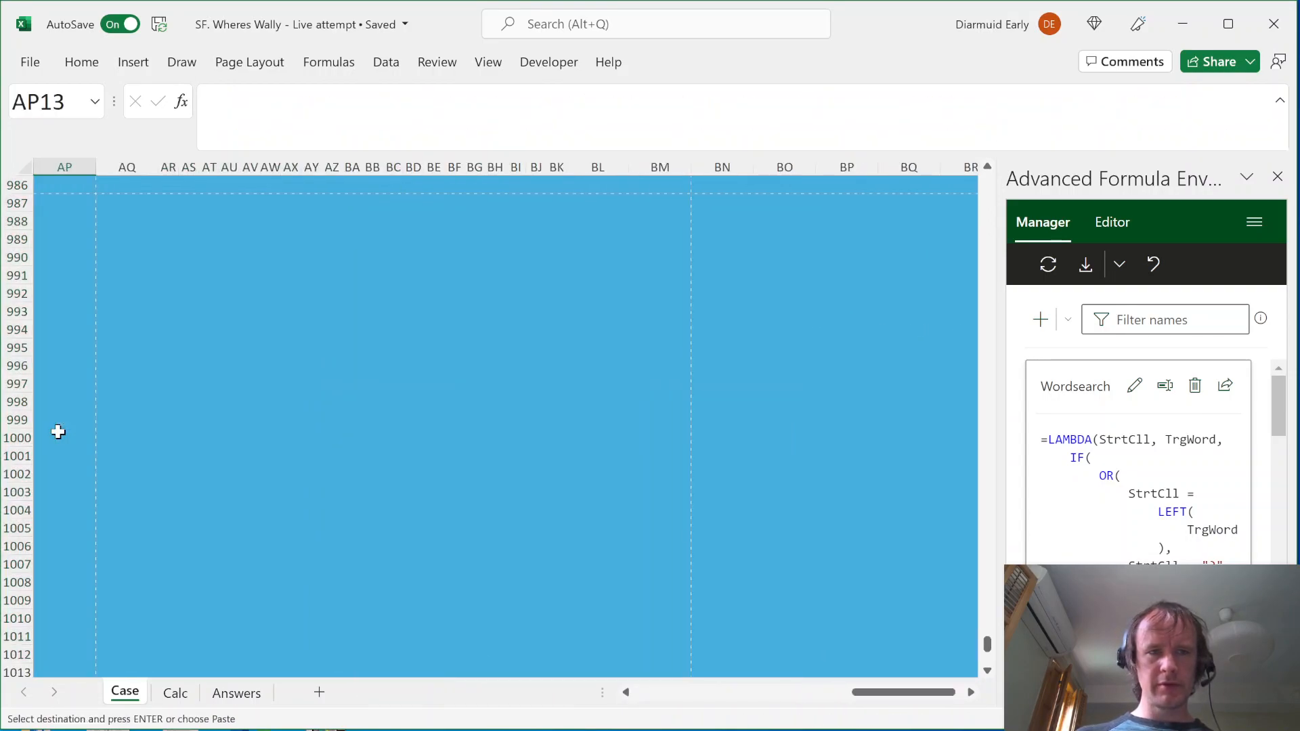
pyautogui.press('Right')
pyautogui.press('Right')
pyautogui.press('Right')
pyautogui.press('Left')
pyautogui.press('Up')
pyautogui.press('Down')
pyautogui.press('alt')
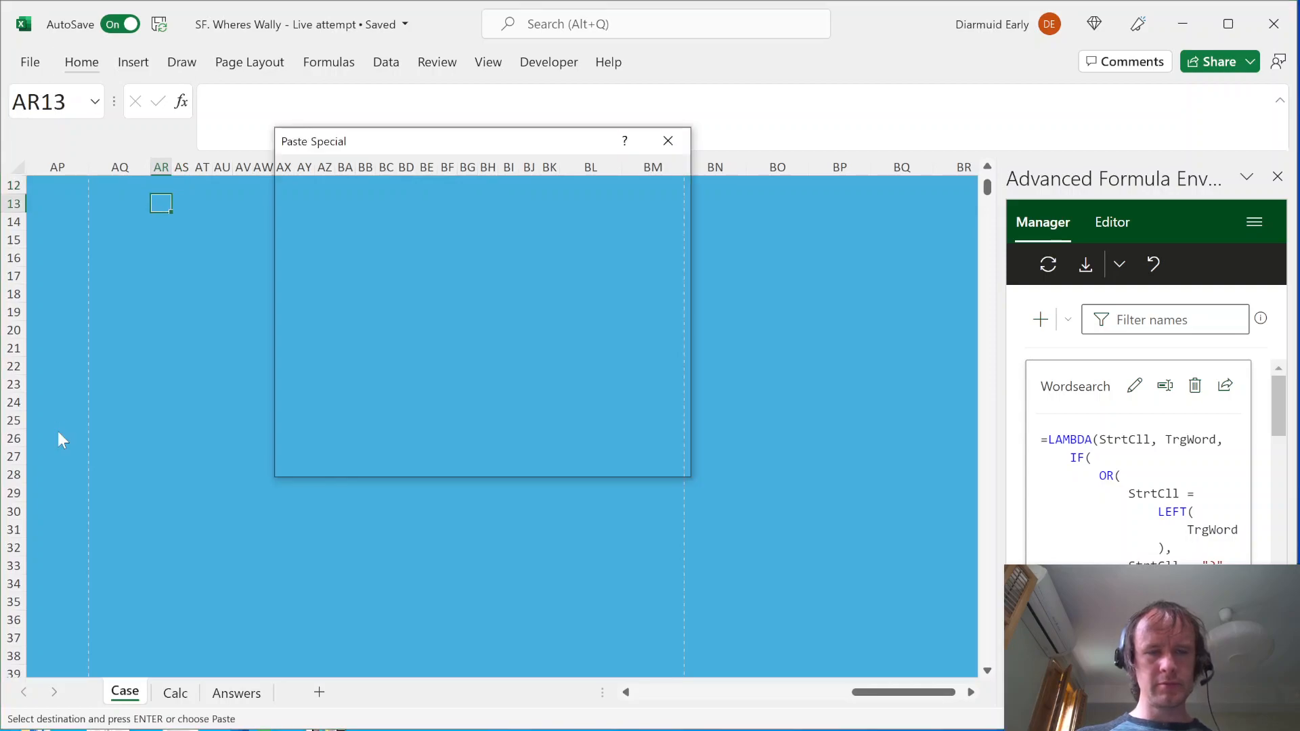
pyautogui.hotkey('ctrl', 'v')
pyautogui.write('=')
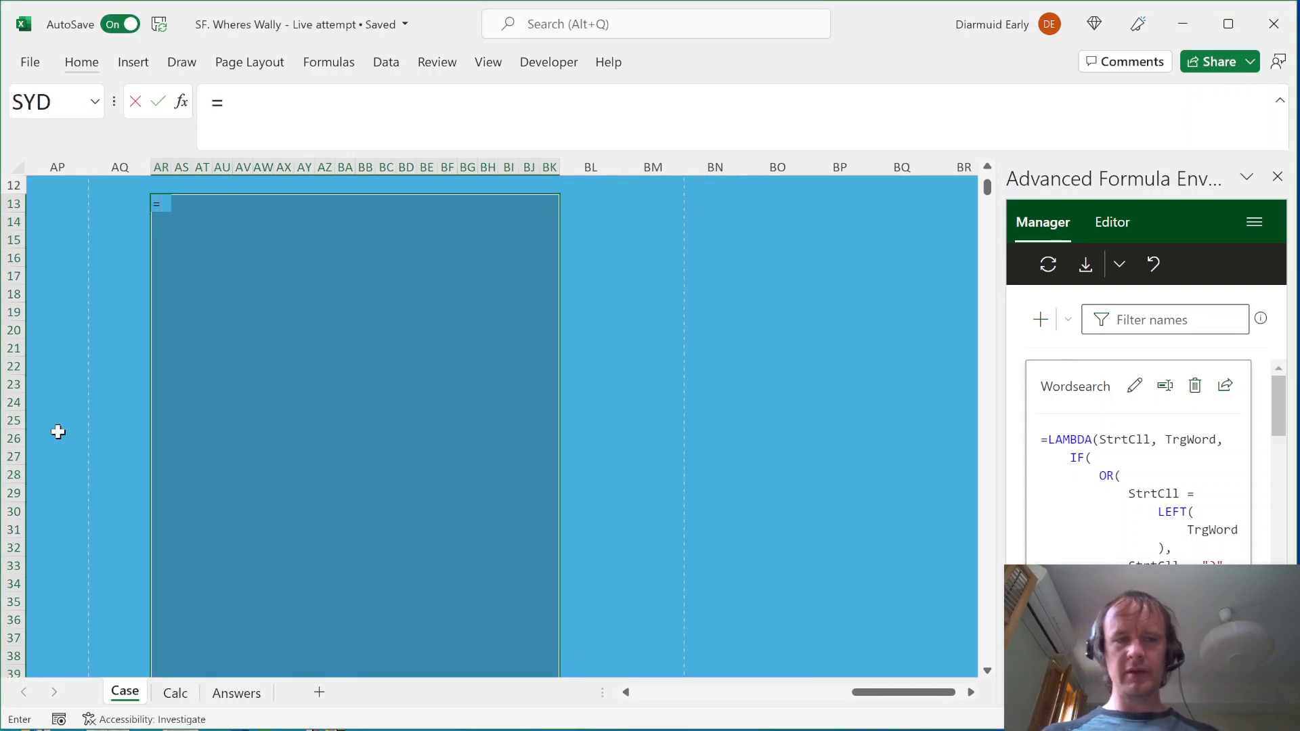
pyautogui.write('IF(word')
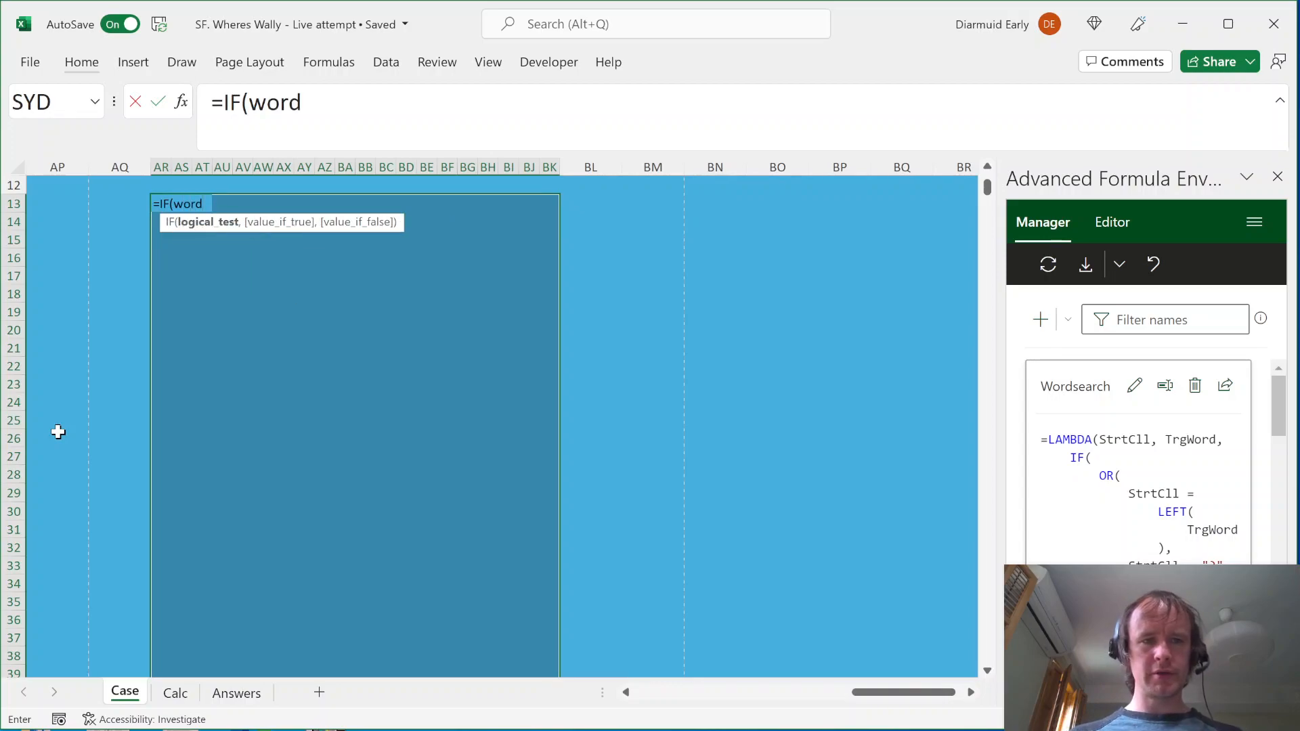
pyautogui.press('Escape')
# Enter SNAKE in cell AR10 as the target word above the new block
pyautogui.press('Up')
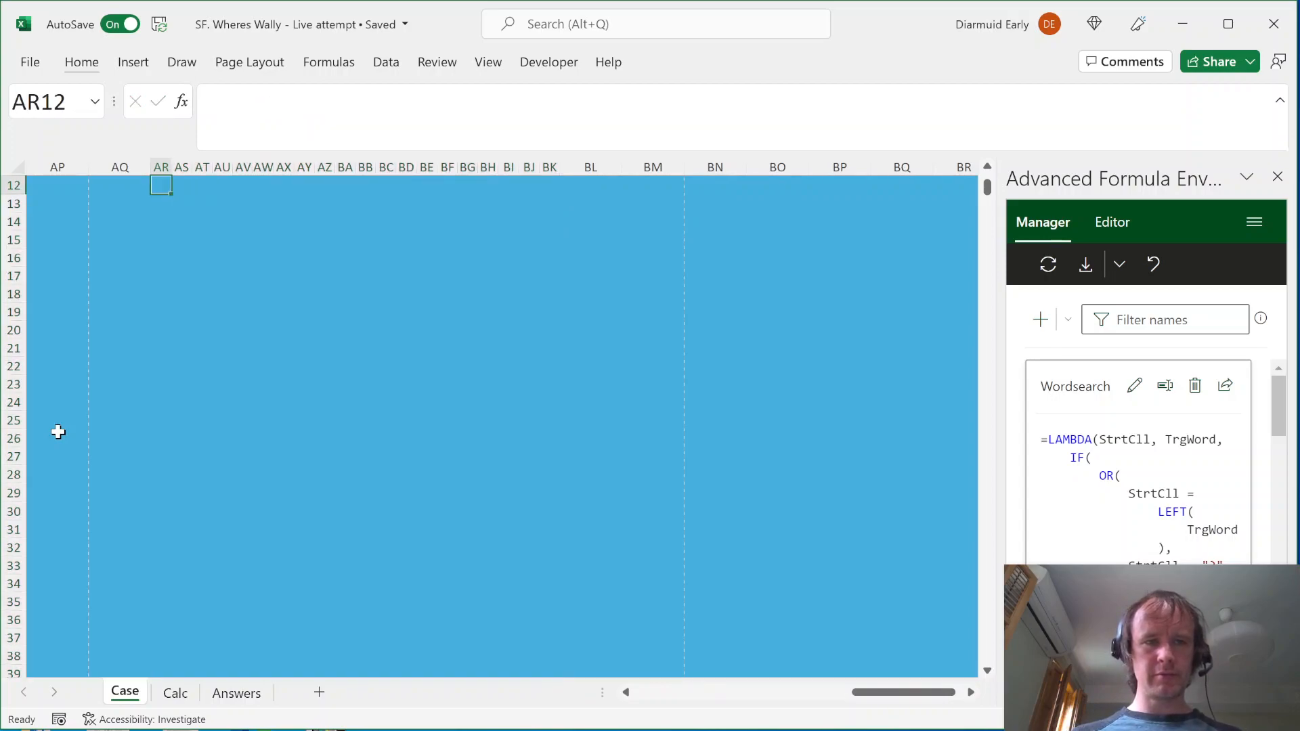
pyautogui.press('Up')
pyautogui.press('Up')
pyautogui.write('SNAKE')
pyautogui.press('Return')
# Start an IF formula in AR13 that tests Wordsearch on maze cell B13 against the fixed target word $AR$10
pyautogui.press('Down')
pyautogui.press('Down')
pyautogui.write('=if')
pyautogui.press('Tab')
pyautogui.write('word')
pyautogui.press('Tab')
pyautogui.write('B13,')
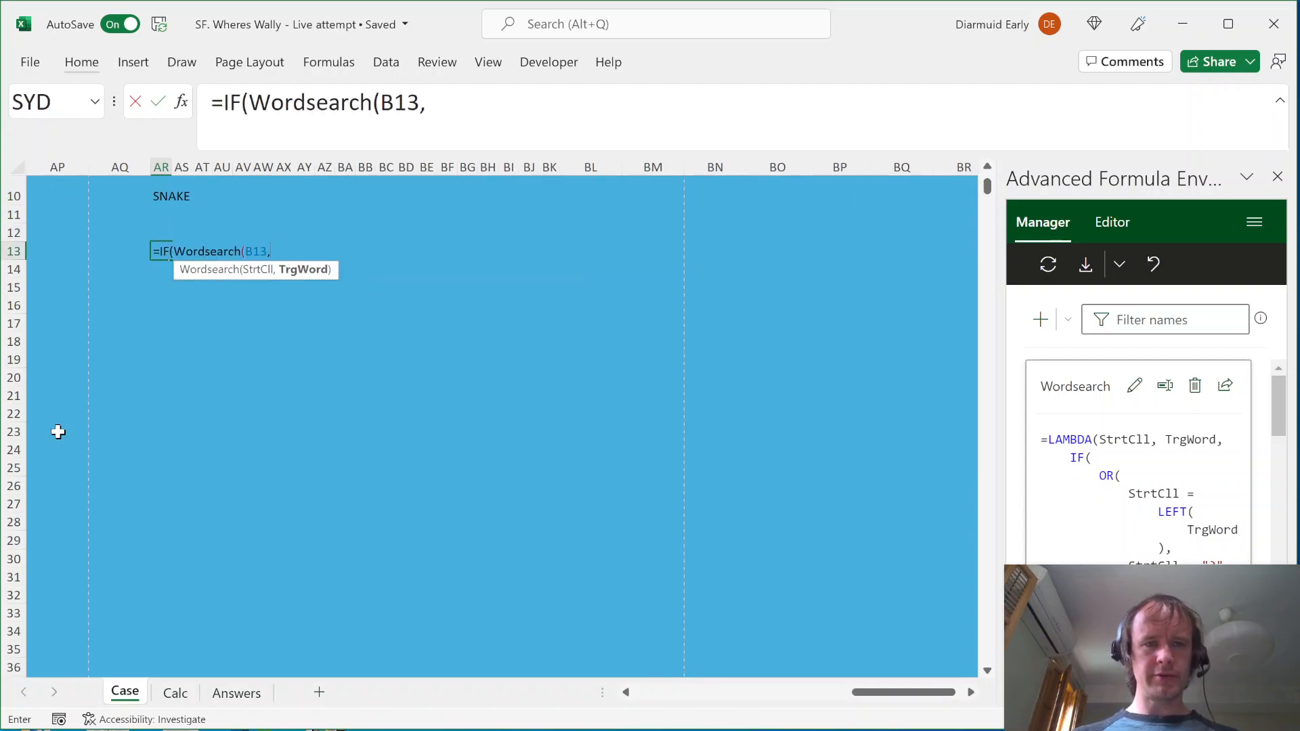
pyautogui.press('Up')
pyautogui.press('Up')
pyautogui.press('Up')
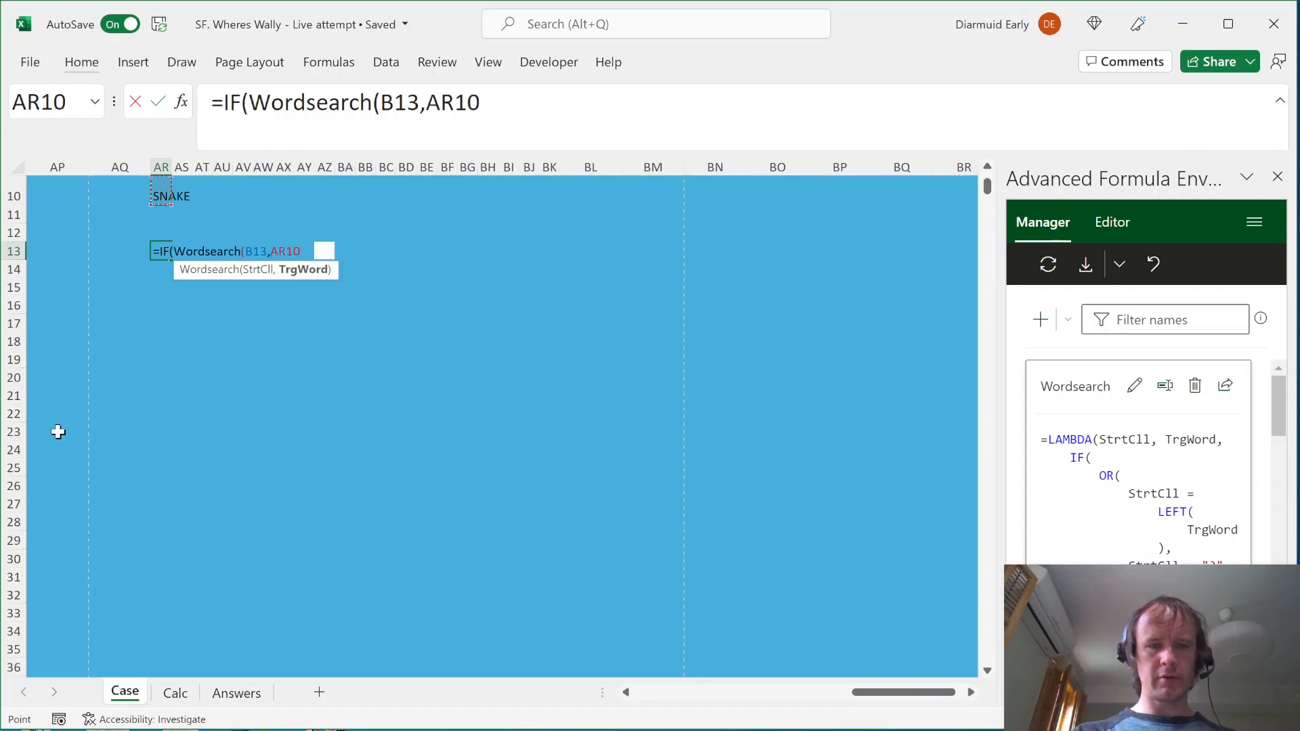
pyautogui.press('F4')
pyautogui.write(',')
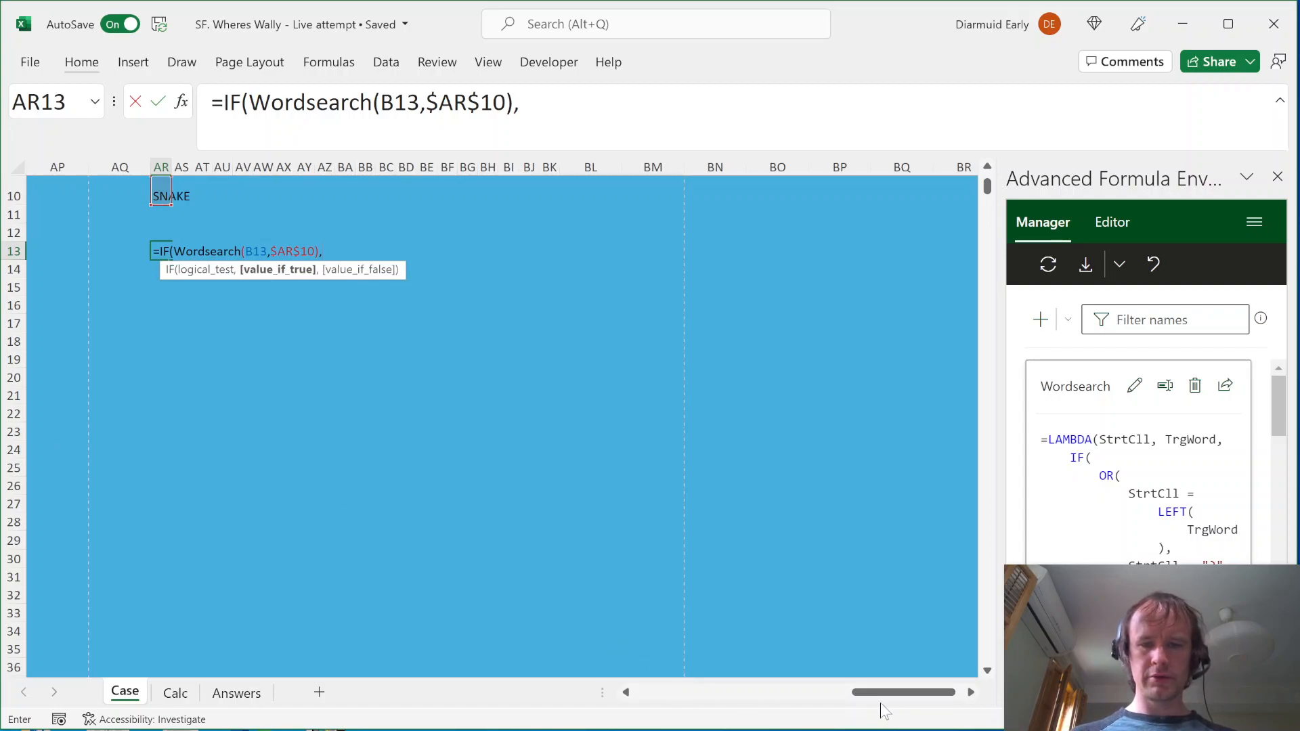
# Complete the AR13 formula to return CHAR(64+COLUMN(B13))&ROW() when the test is true and an empty string otherwise
pyautogui.moveTo(897, 703); pyautogui.dragTo(848, 692)
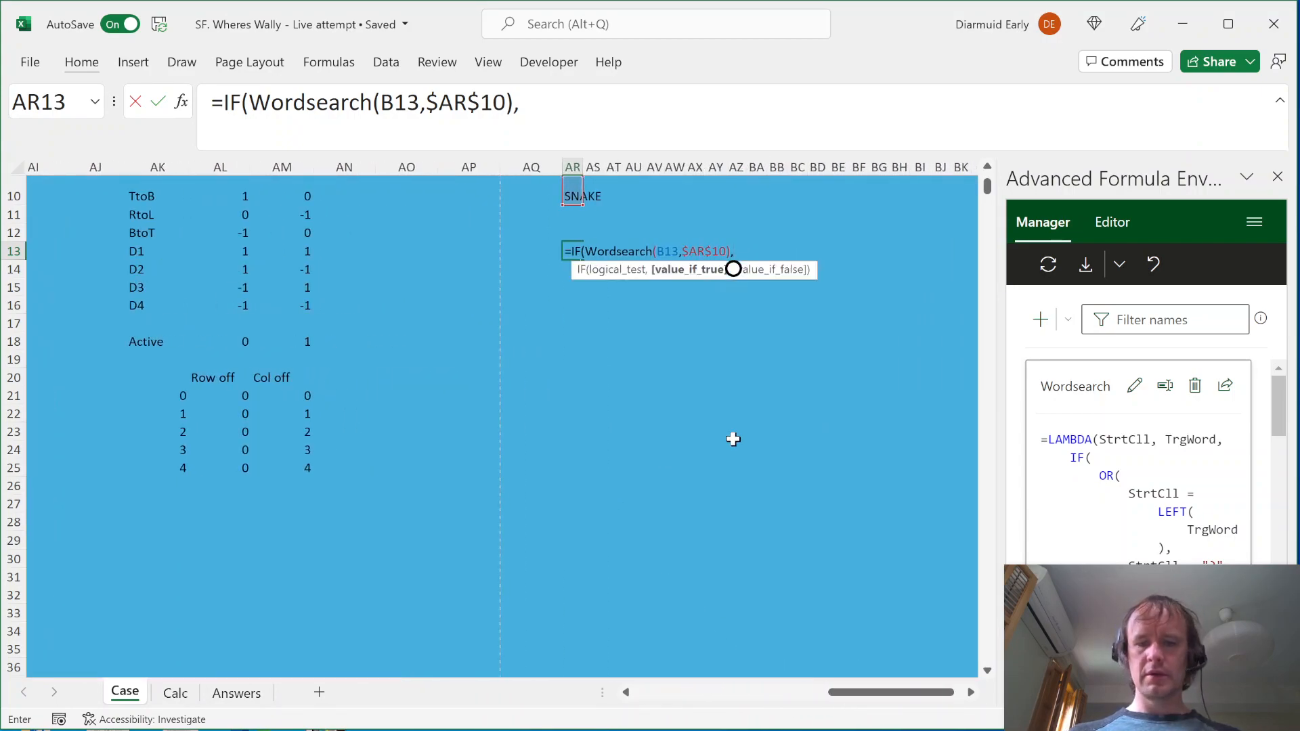
pyautogui.write('char')
pyautogui.press('Tab')
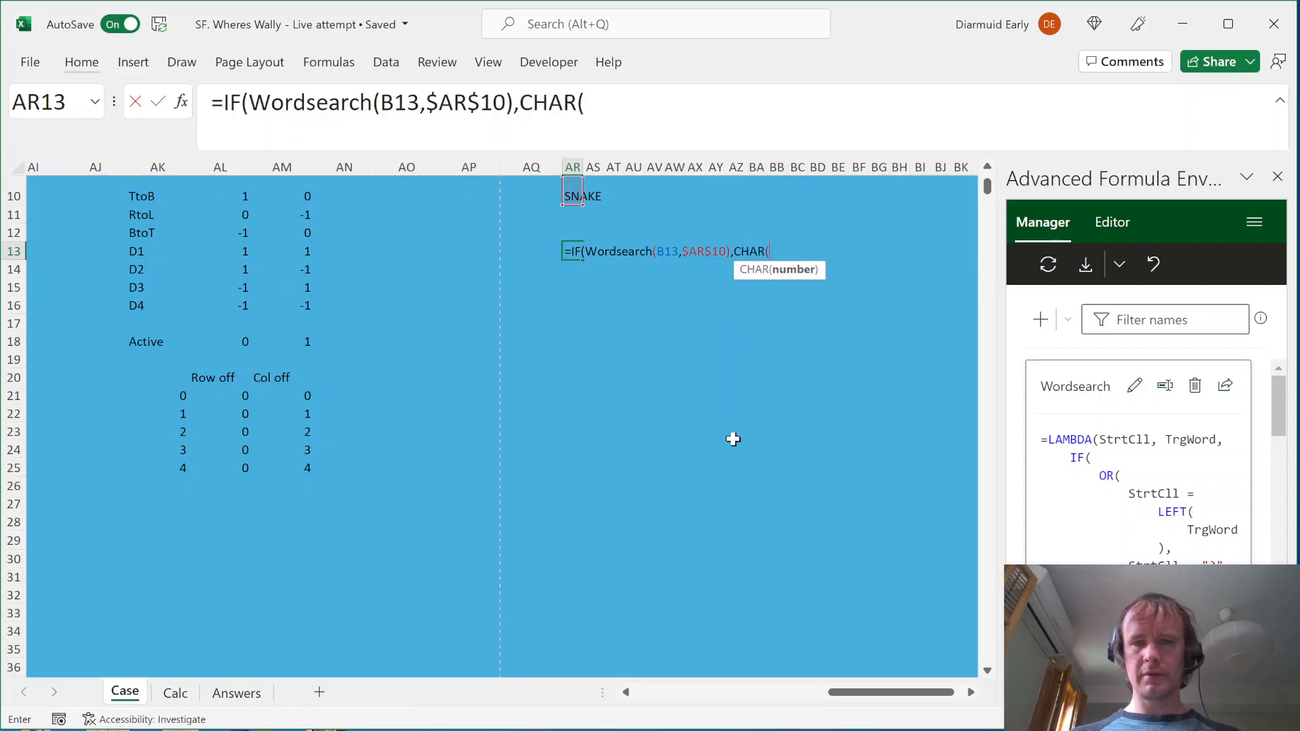
pyautogui.click(96, 272)
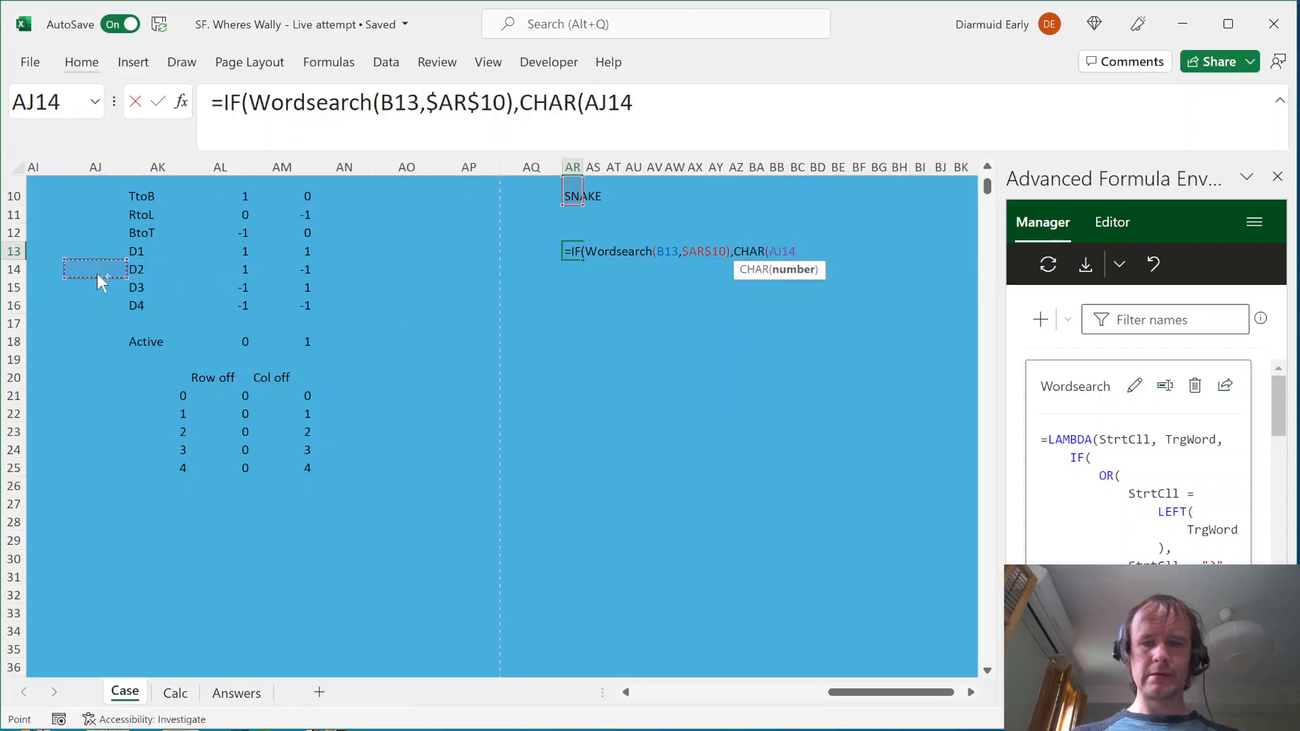
pyautogui.hotkey('ctrl', 'Home')
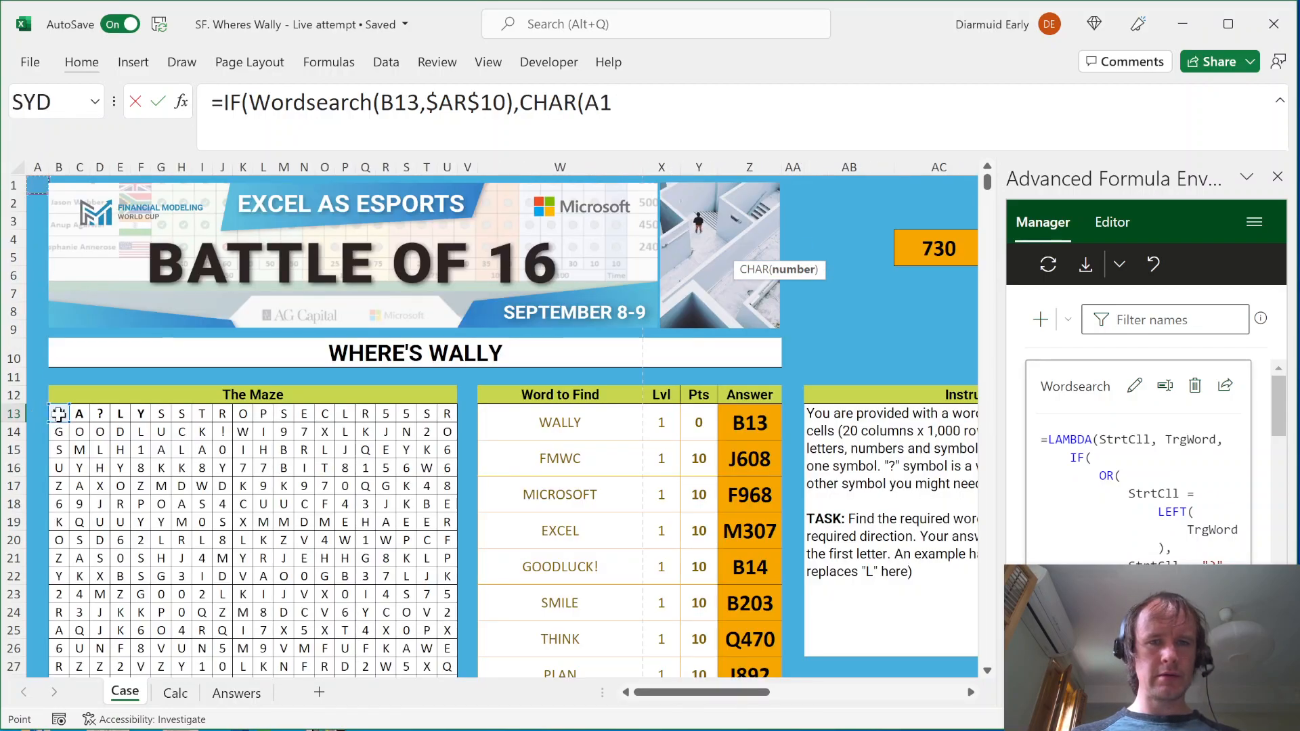
pyautogui.press('BackSpace')
pyautogui.press('BackSpace')
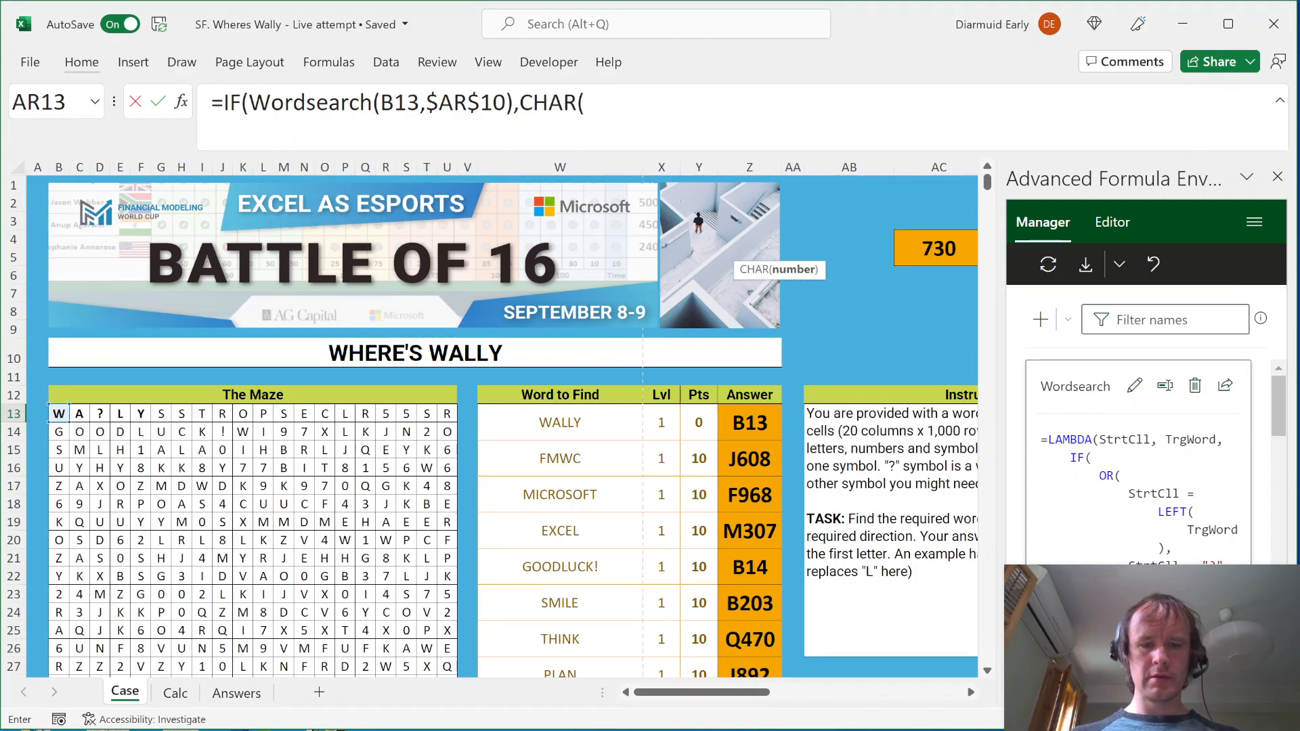
pyautogui.write('6')
pyautogui.write('5+c')
pyautogui.press('BackSpace')
pyautogui.press('BackSpace')
pyautogui.press('BackSpace')
pyautogui.write('4+col')
pyautogui.press('Tab')
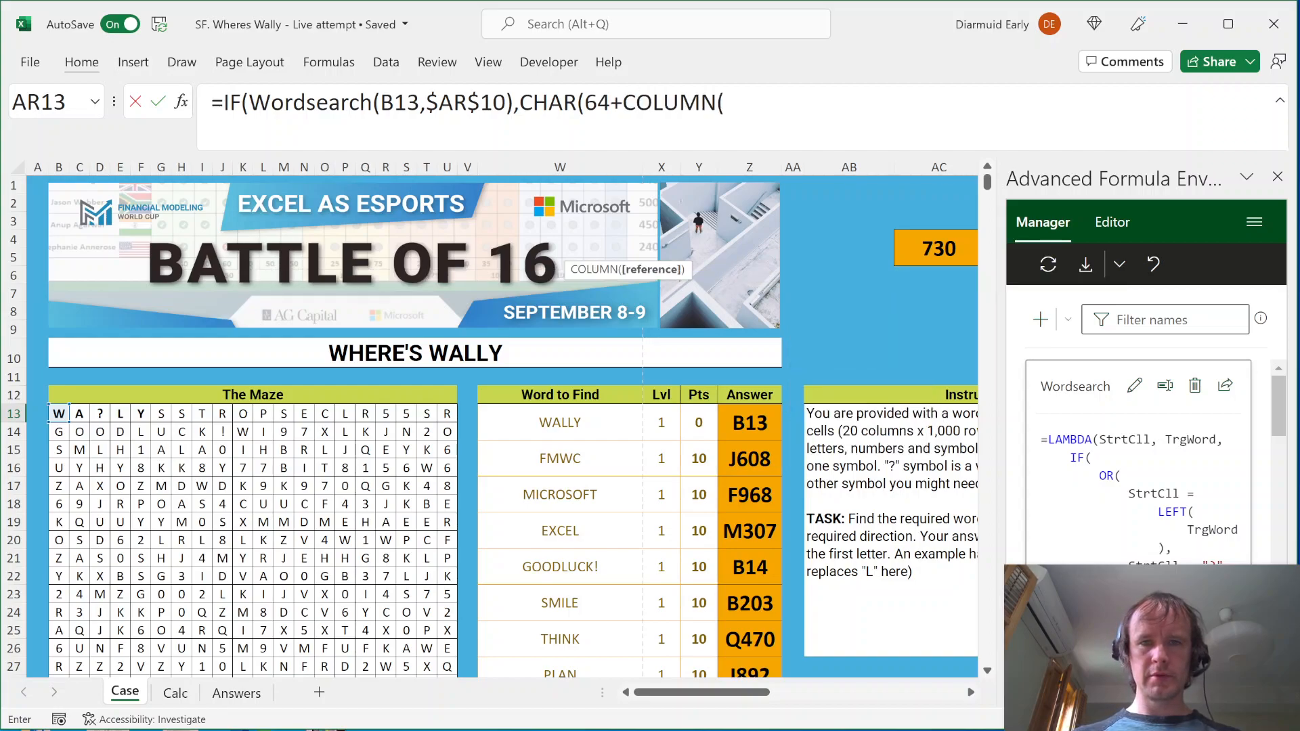
pyautogui.click(61, 415)
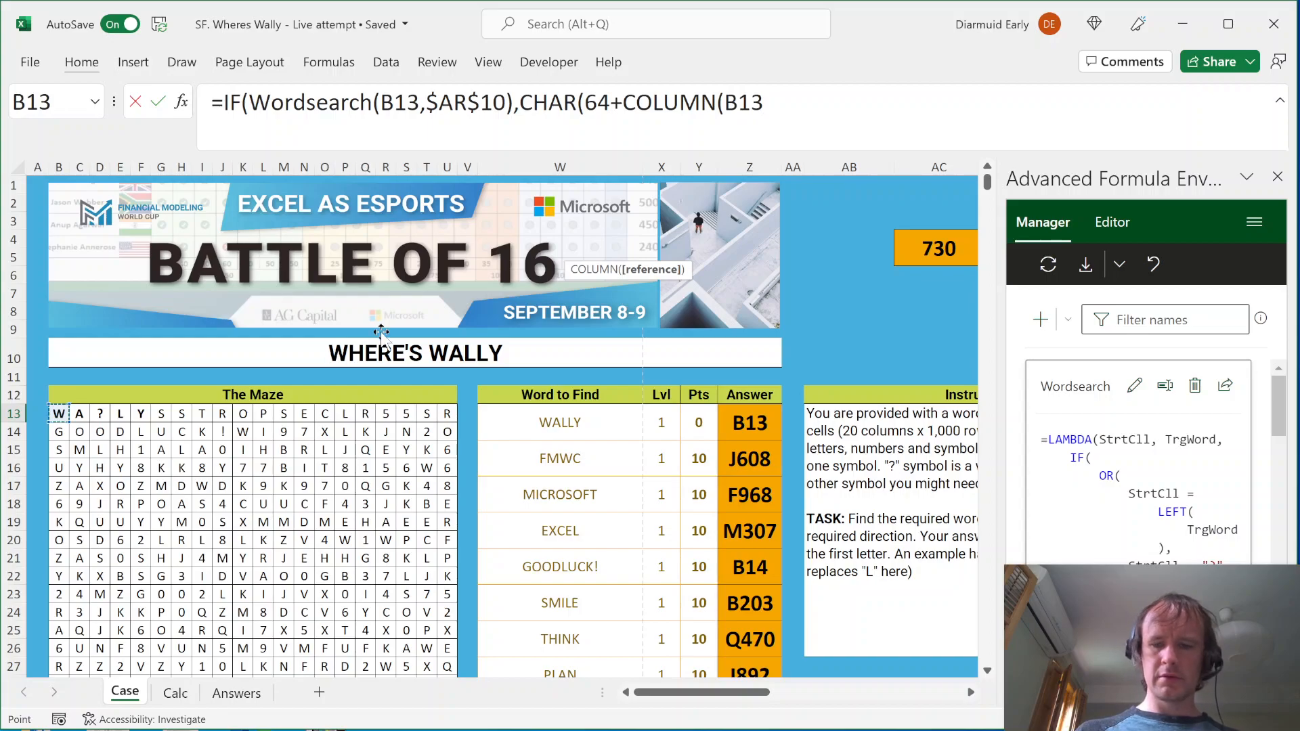
pyautogui.write('))&row(),""')
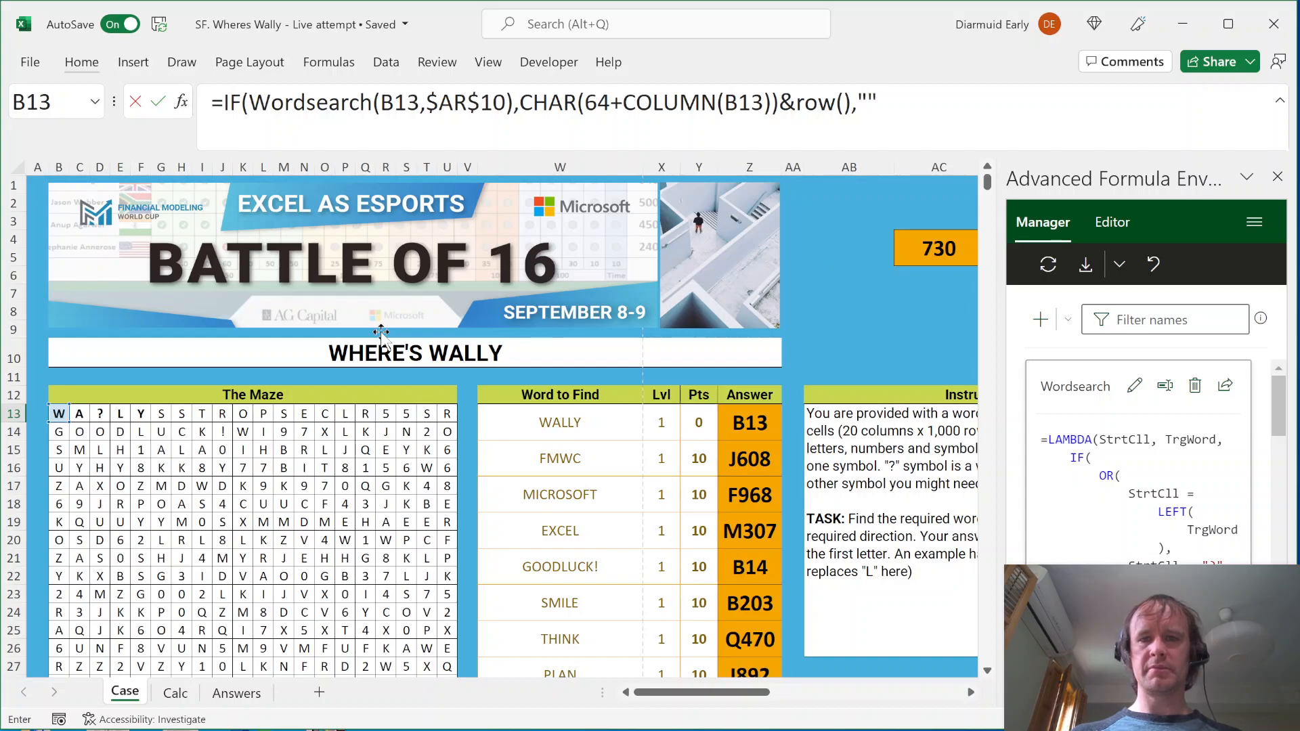
pyautogui.write(')')
pyautogui.hotkey('ctrl', 'Return')
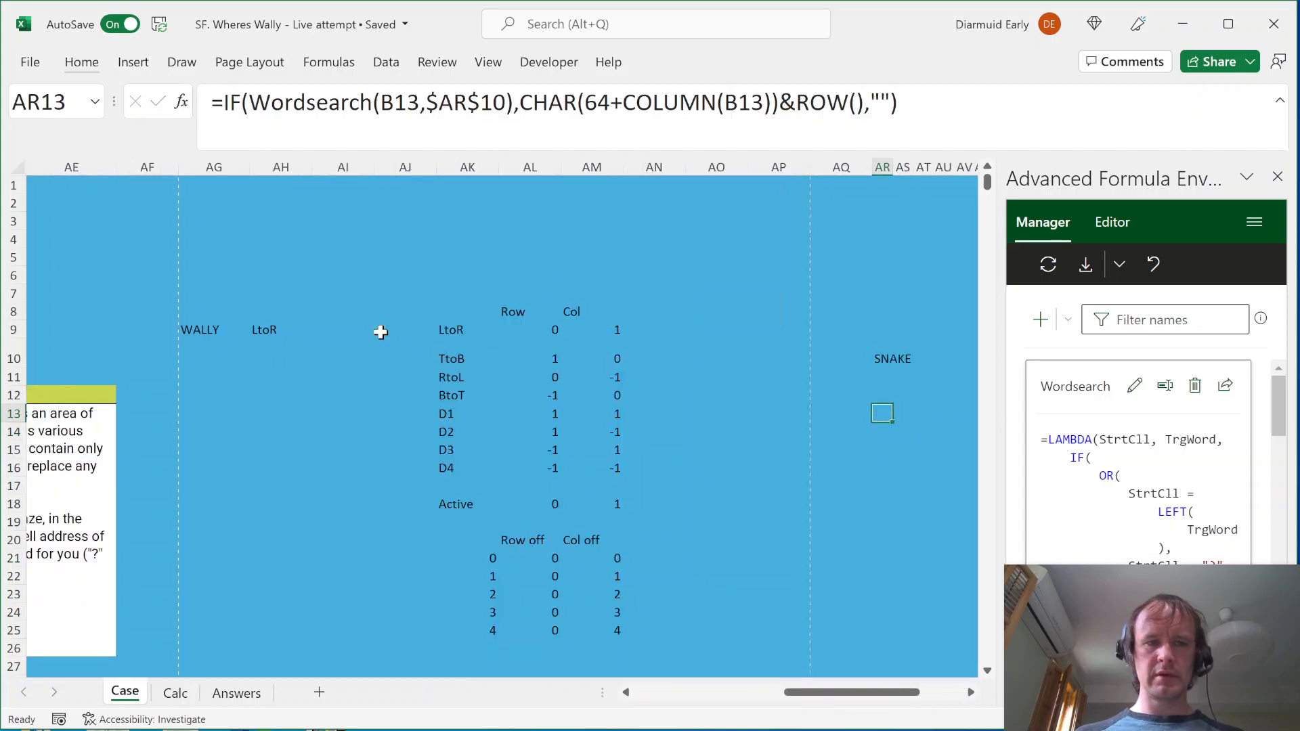
# Fill the AR13 formula across the maze-sized block AR13:BK1012, using the maze grid to match its size
pyautogui.press('Left')
pyautogui.press('Left')
pyautogui.press('Left')
pyautogui.press('Left')
pyautogui.press('Left')
pyautogui.press('Left')
pyautogui.press('Left')
pyautogui.press('Left')
pyautogui.press('Left')
pyautogui.press('Left')
pyautogui.press('Left')
pyautogui.press('Left')
pyautogui.press('Left')
pyautogui.press('Left')
pyautogui.press('Left')
pyautogui.press('Left')
pyautogui.press('Left')
pyautogui.press('Left')
pyautogui.press('Left')
pyautogui.press('Left')
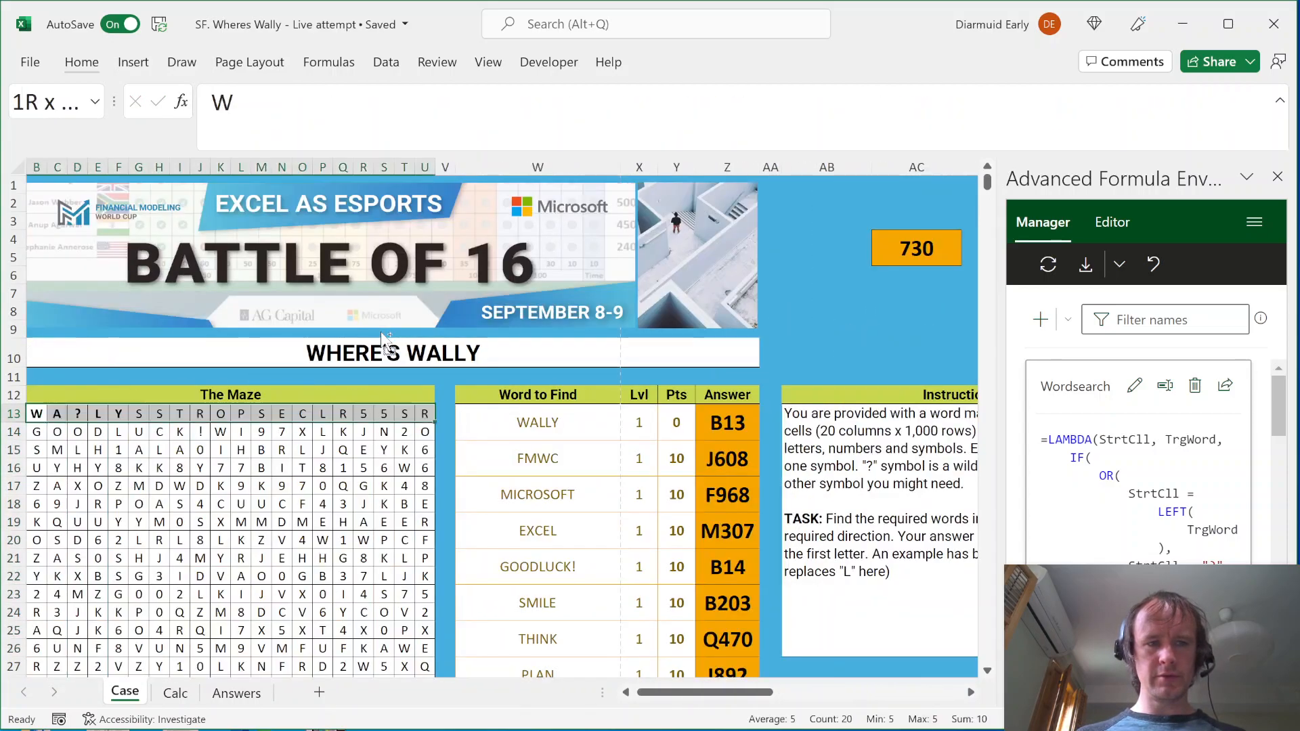
pyautogui.hotkey('ctrl', 'shift', 'Right')
pyautogui.hotkey('ctrl', 'shift', 'Down')
pyautogui.hotkey('ctrl', 'c')
pyautogui.hotkey('ctrl', 'Right')
pyautogui.hotkey('ctrl', 'Right')
pyautogui.hotkey('ctrl', 'Right')
pyautogui.hotkey('ctrl', 'Right')
pyautogui.hotkey('ctrl', 'Right')
pyautogui.hotkey('ctrl', 'Right')
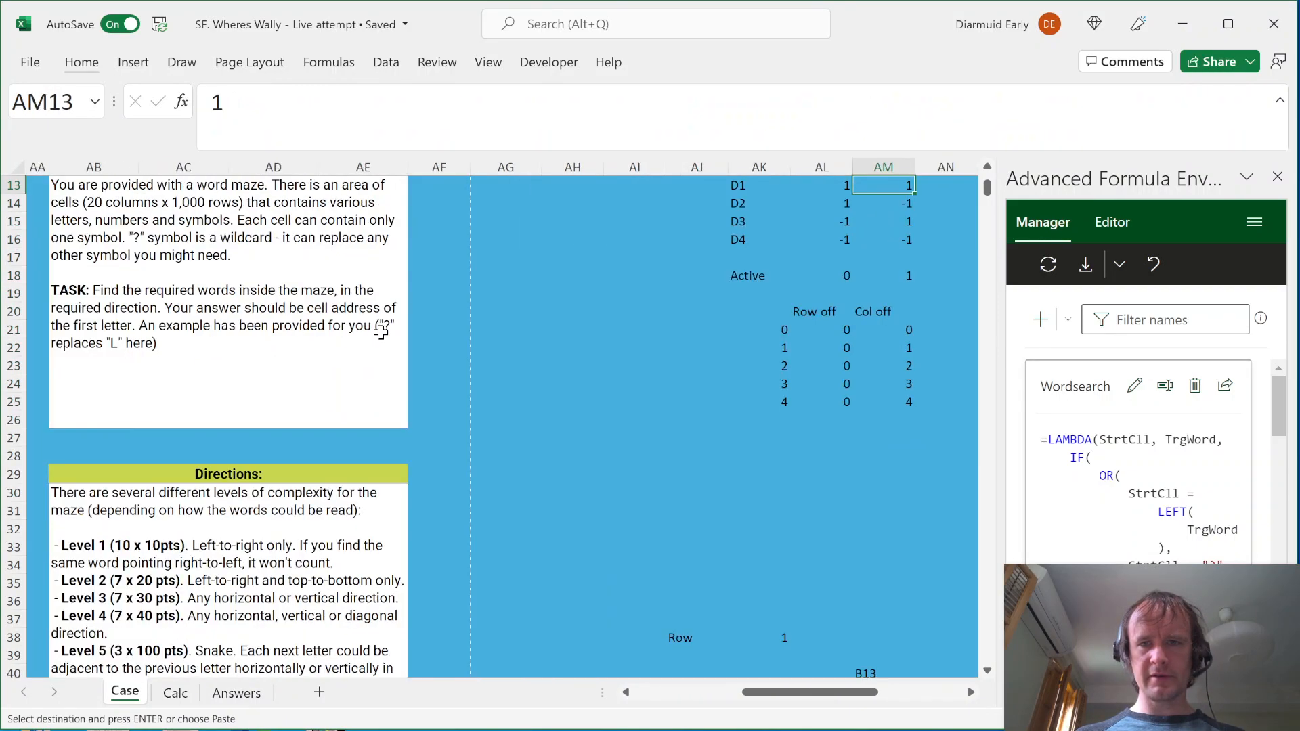
pyautogui.hotkey('ctrl', 'Right')
pyautogui.hotkey('ctrl', 'v')
pyautogui.press('Escape')
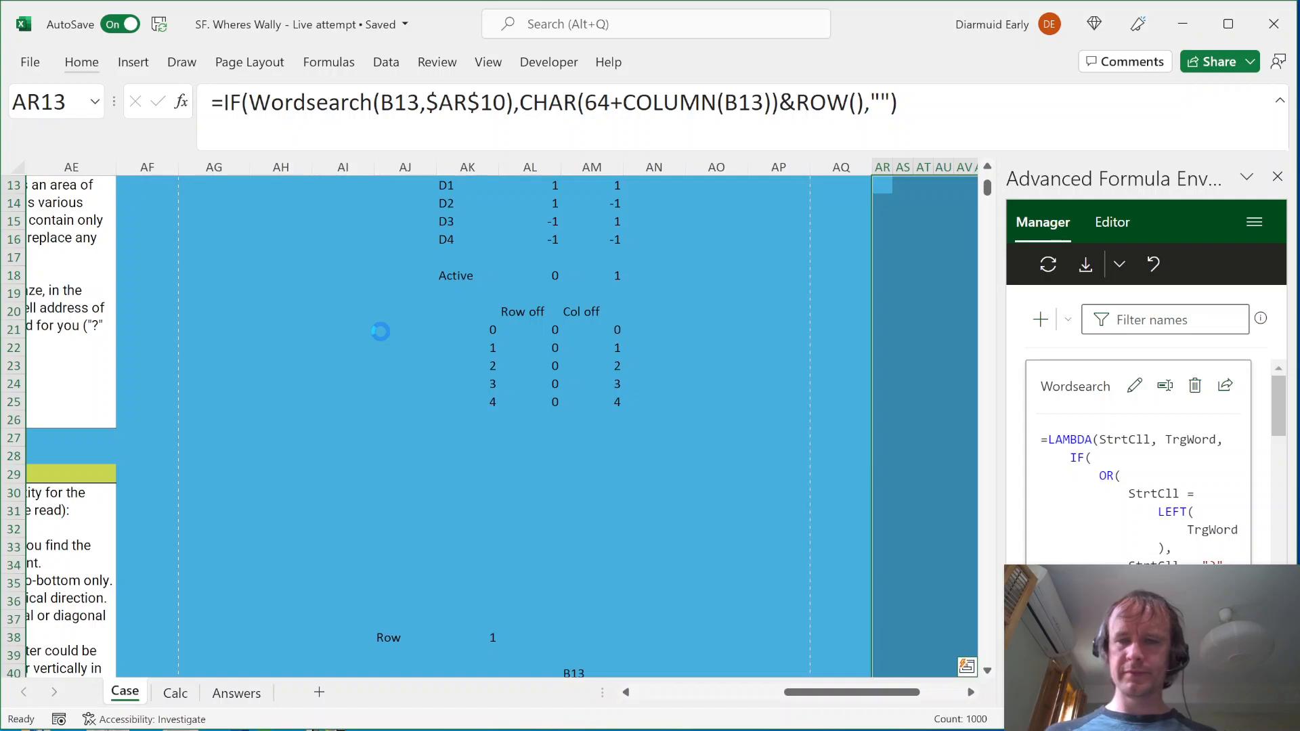
# Enter =CONCAT(AR13:BK1012) in AU10 to join the results of the whole snake search block
pyautogui.press('Right')
pyautogui.press('Right')
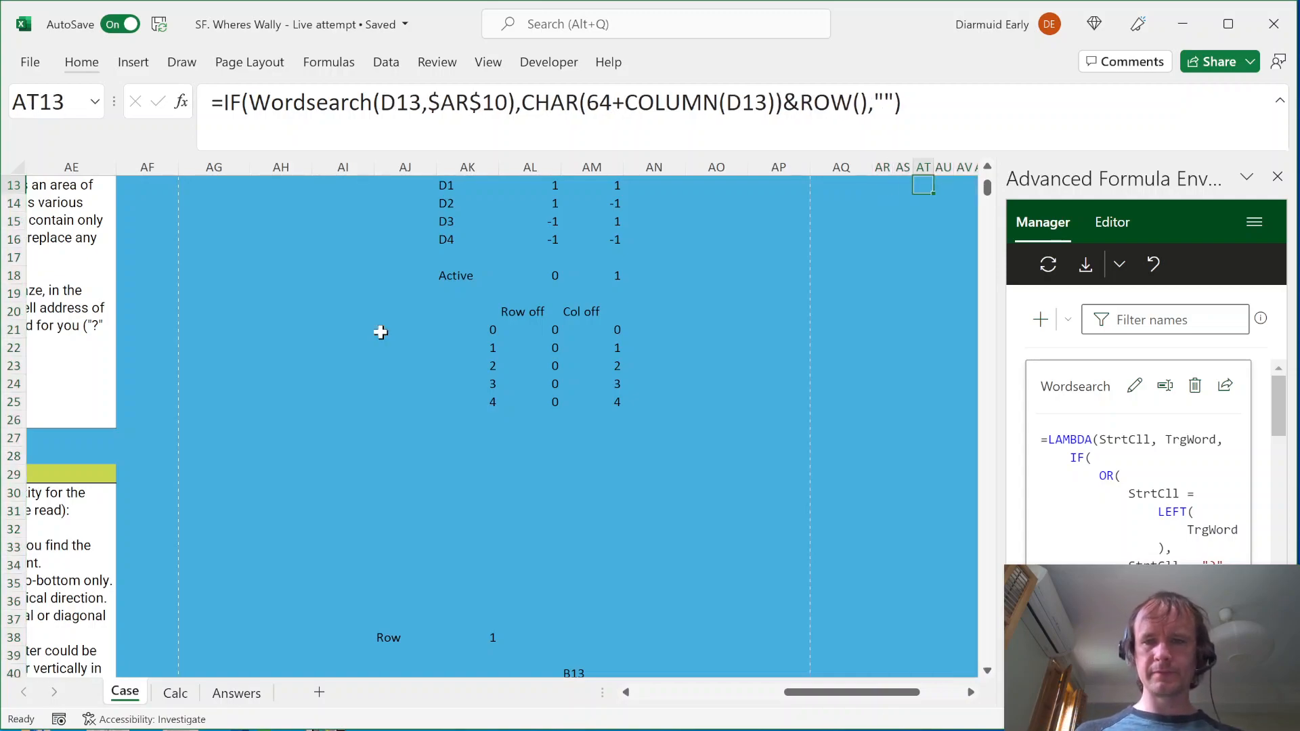
pyautogui.press('Up')
pyautogui.press('Up')
pyautogui.press('Up')
pyautogui.press('Up')
pyautogui.press('Up')
pyautogui.press('Down')
pyautogui.press('Down')
pyautogui.press('Right')
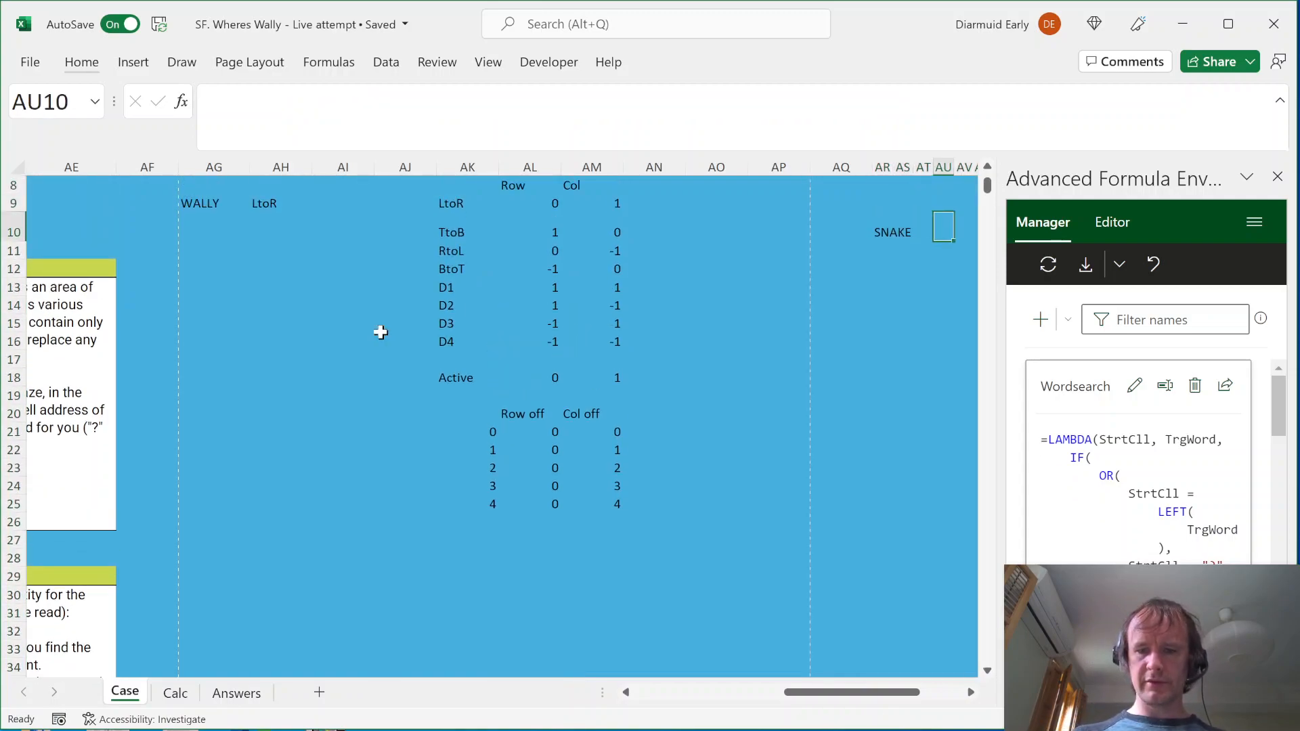
pyautogui.write('=con')
pyautogui.press('Tab')
pyautogui.press('Left')
pyautogui.press('Left')
pyautogui.press('Down')
pyautogui.press('Down')
pyautogui.press('Down')
pyautogui.press('Left')
pyautogui.hotkey('ctrl', 'shift', 'Right')
pyautogui.hotkey('ctrl', 'shift', 'Down')
pyautogui.hotkey('ctrl', 'Return')
pyautogui.scroll(1, 381, 332)
pyautogui.press('Left')
pyautogui.press('Left')
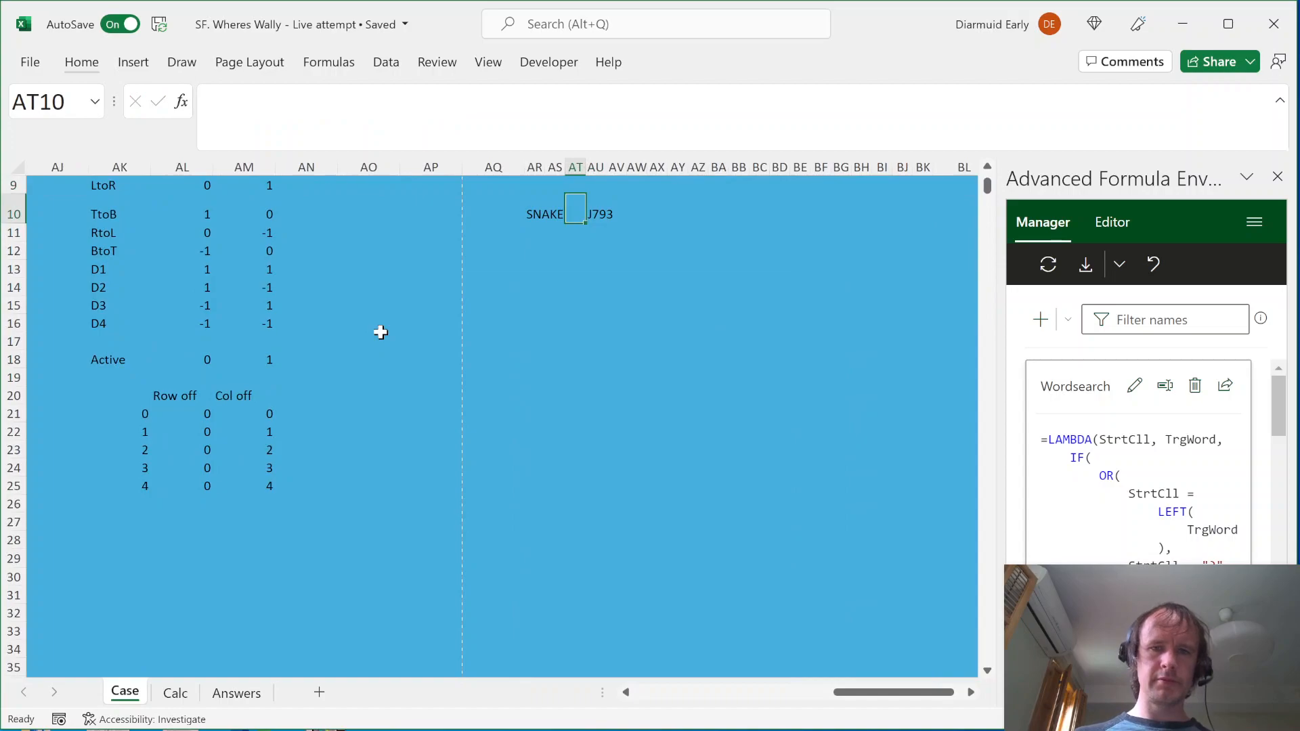
# Record J793 from AU10 as the answer for SNAKE in cell Z77
pyautogui.press('Right')
pyautogui.press('Right')
pyautogui.hotkey('ctrl', 'c')
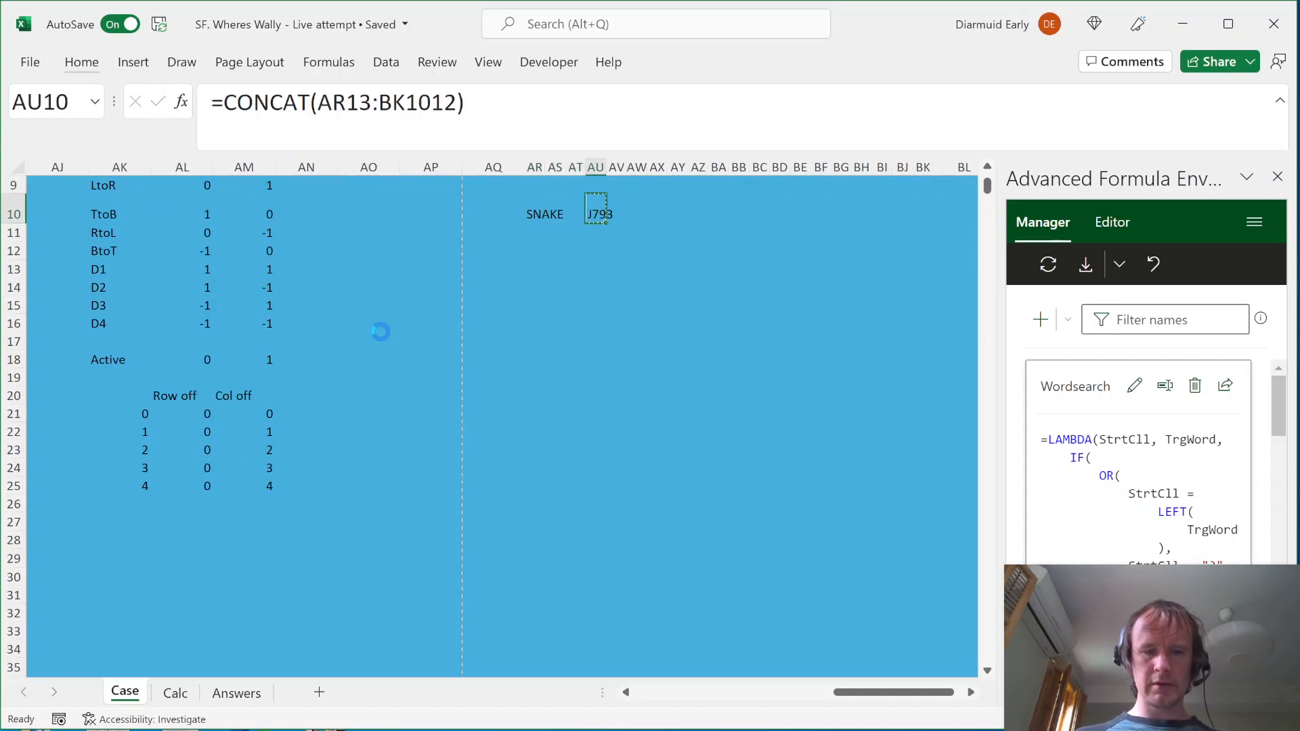
pyautogui.hotkey('alt', 'pageup')
pyautogui.press('pagedown')
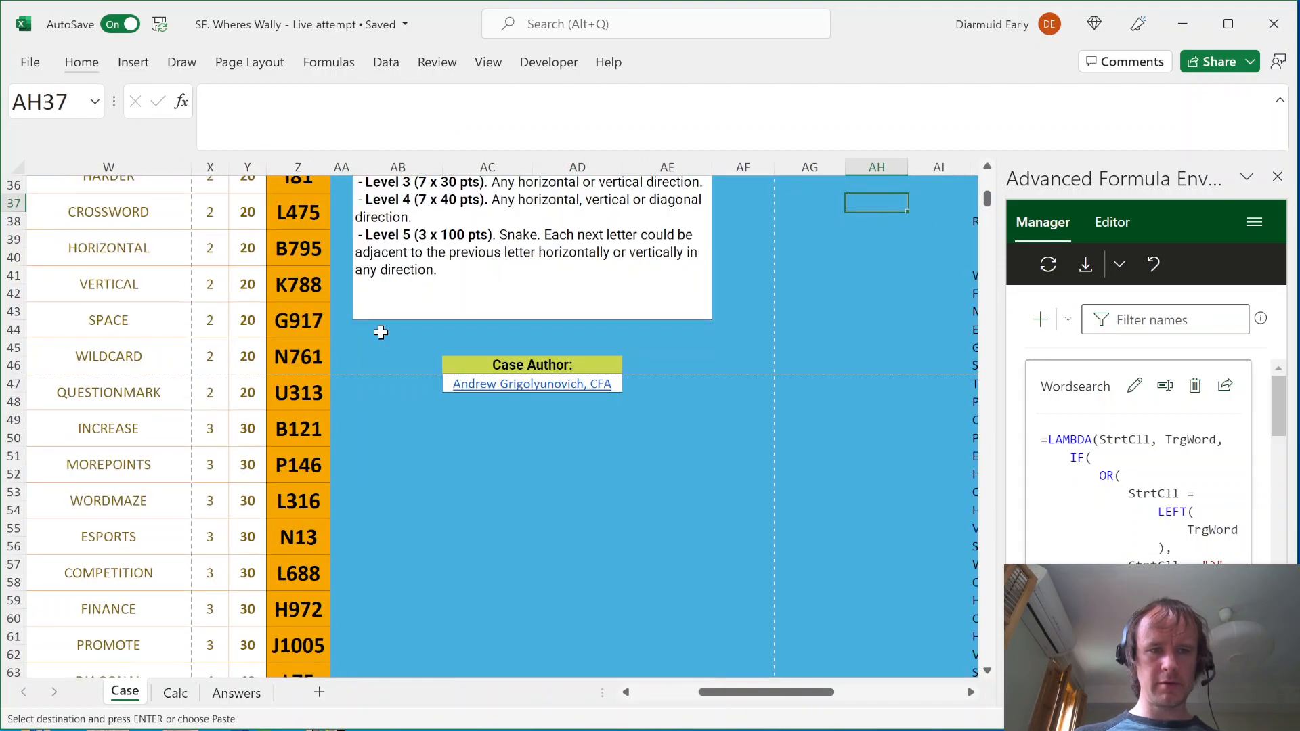
pyautogui.press('pagedown')
pyautogui.click(302, 438)
pyautogui.write('J793')
pyautogui.hotkey('ctrl', 'Return')
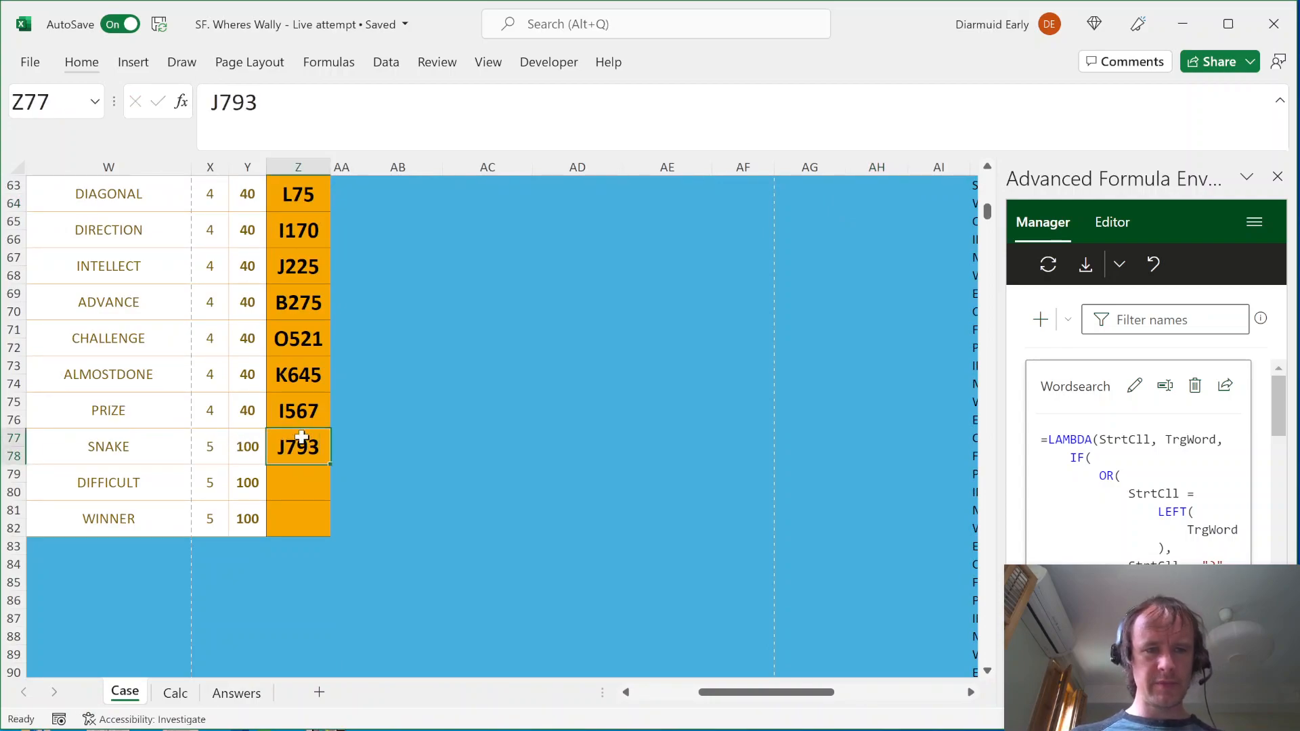
# Replace the target word in AR10 with DIFFICULT
pyautogui.press('pageup')
pyautogui.press('pageup')
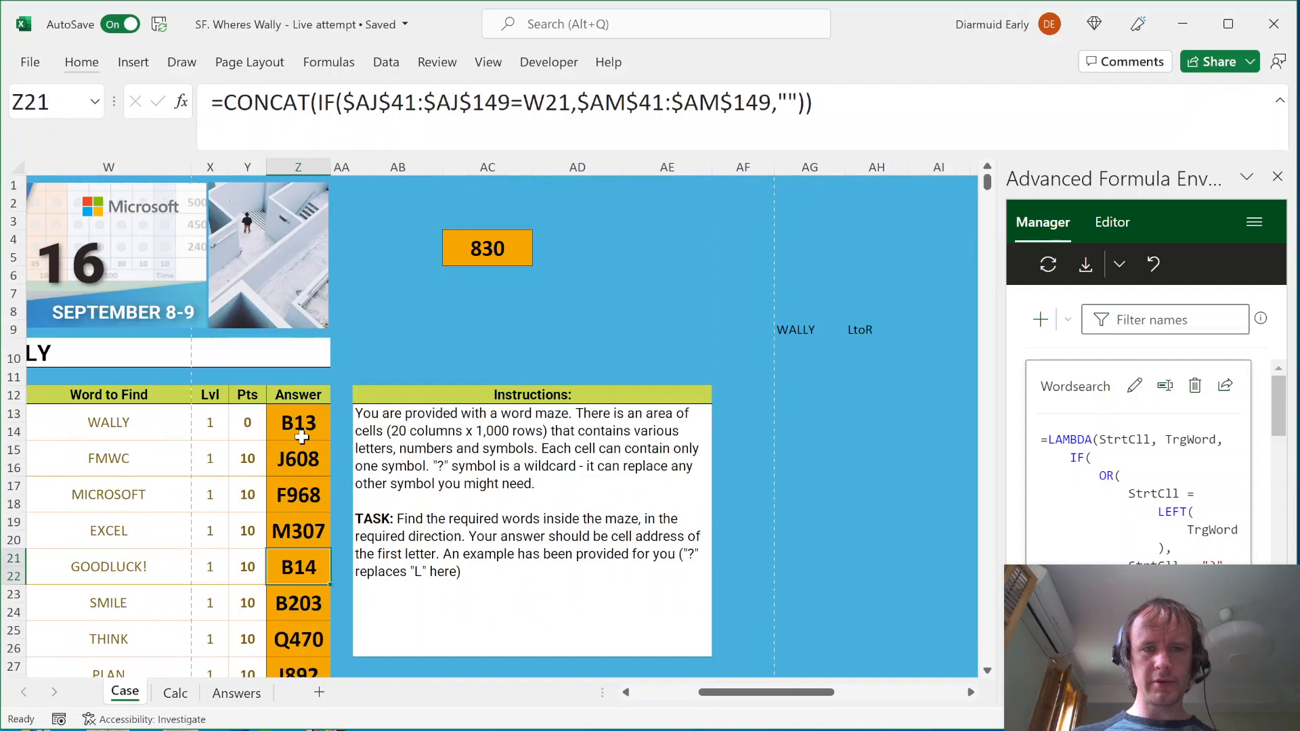
pyautogui.hotkey('ctrl', 'Right')
pyautogui.hotkey('ctrl', 'Right')
pyautogui.click(548, 354)
pyautogui.press('Left')
pyautogui.write('DIFFI')
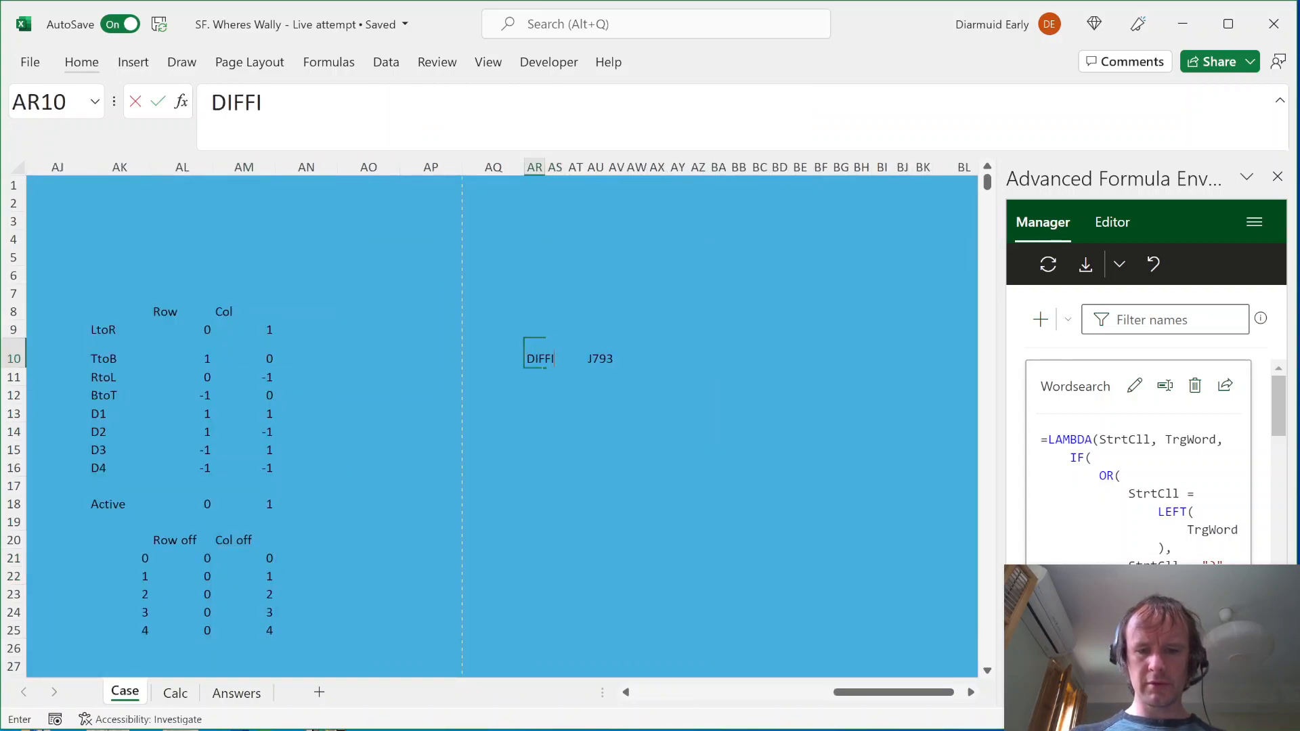
pyautogui.write('CULT')
pyautogui.press('Return')
# Record the search result H940 as the answer for DIFFICULT in cell Z79
pyautogui.press('Right')
pyautogui.press('Up')
pyautogui.press('Right')
pyautogui.press('Right')
pyautogui.hotkey('ctrl', 'c')
pyautogui.press('Left')
pyautogui.press('Left')
pyautogui.press('Left')
pyautogui.press('Left')
pyautogui.press('Left')
pyautogui.press('Left')
pyautogui.press('Left')
pyautogui.press('Left')
pyautogui.press('Left')
pyautogui.press('Left')
pyautogui.press('Left')
pyautogui.press('Left')
pyautogui.press('Left')
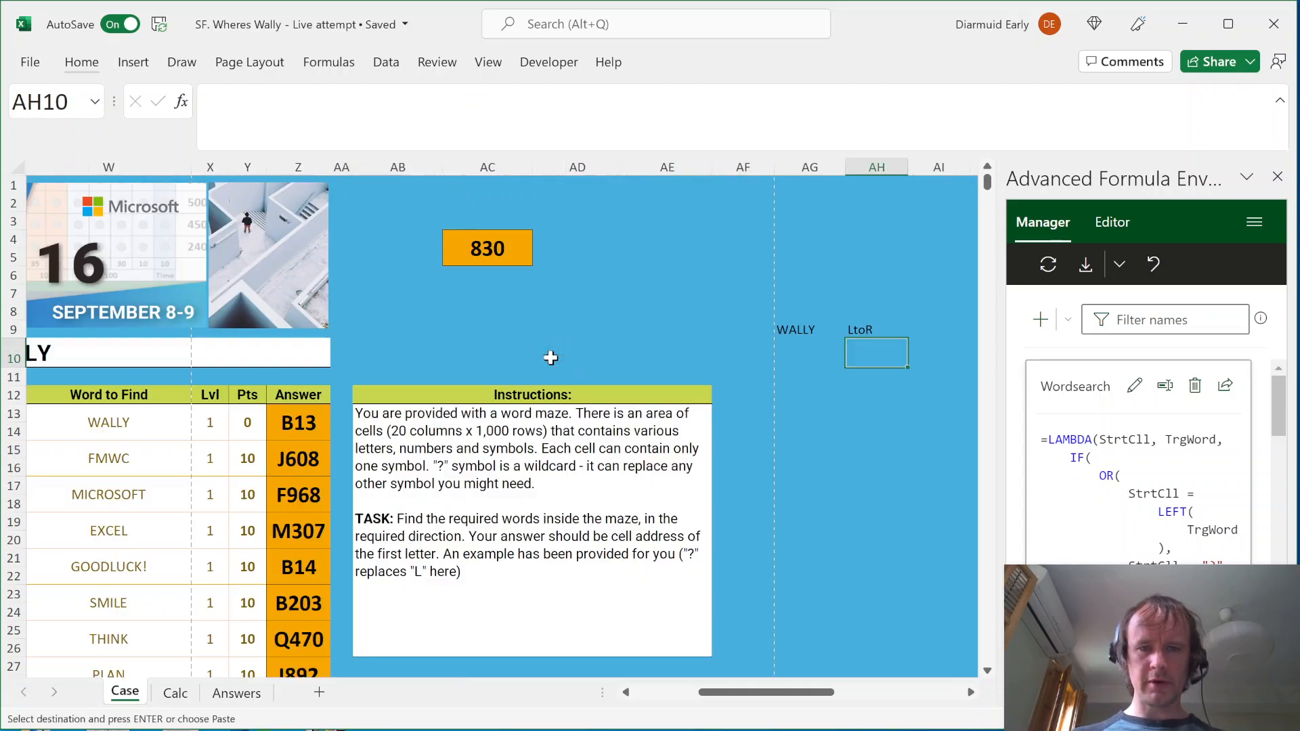
pyautogui.press('pagedown')
pyautogui.press('pagedown')
pyautogui.press('pagedown')
pyautogui.press('pageup')
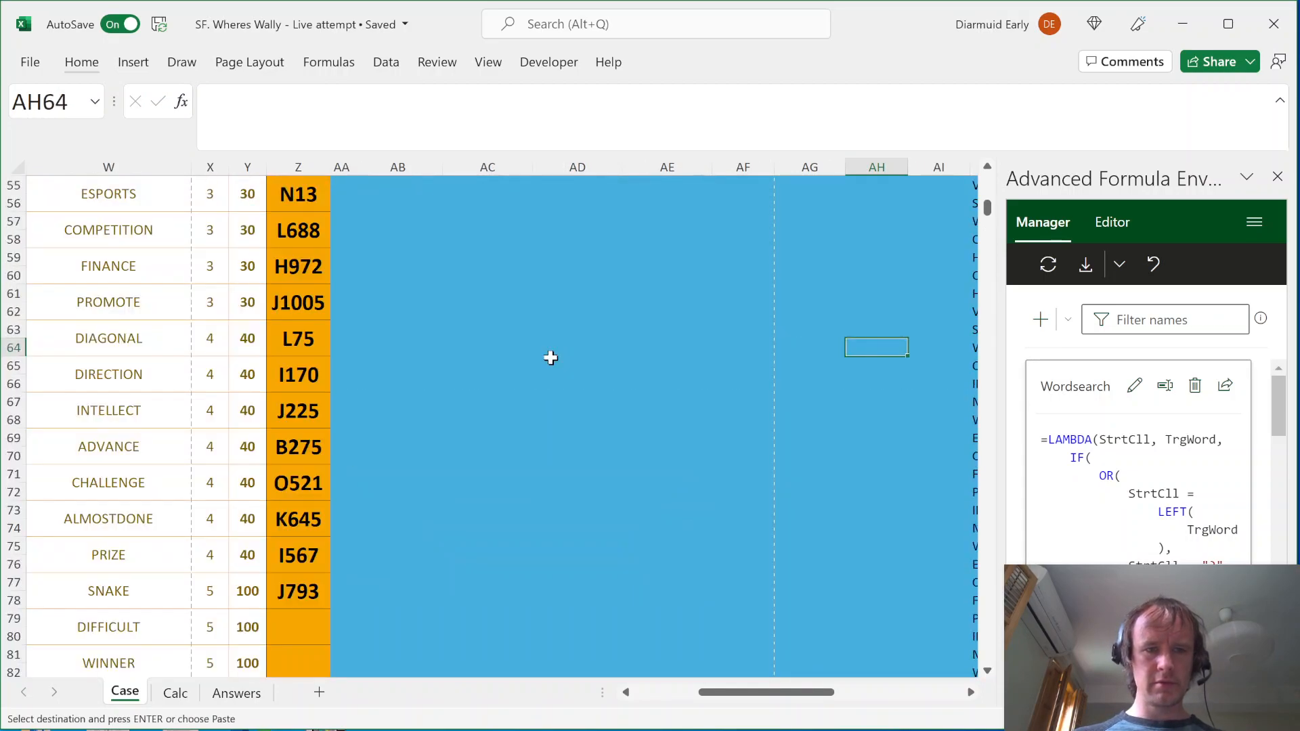
pyautogui.click(292, 624)
pyautogui.write('H940')
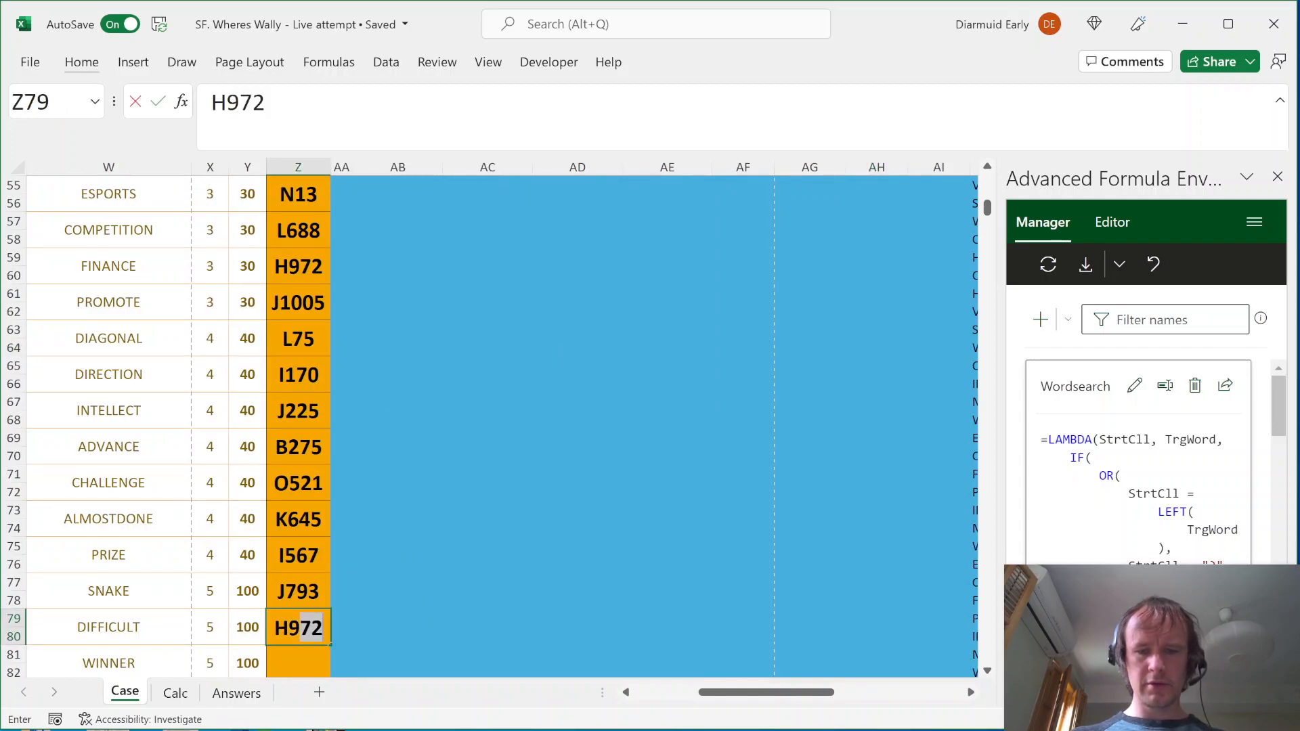
pyautogui.press('Return')
# Replace the target word in AR10 with WINNER to search for the last Level 5 word
pyautogui.press('pageup')
pyautogui.press('pageup')
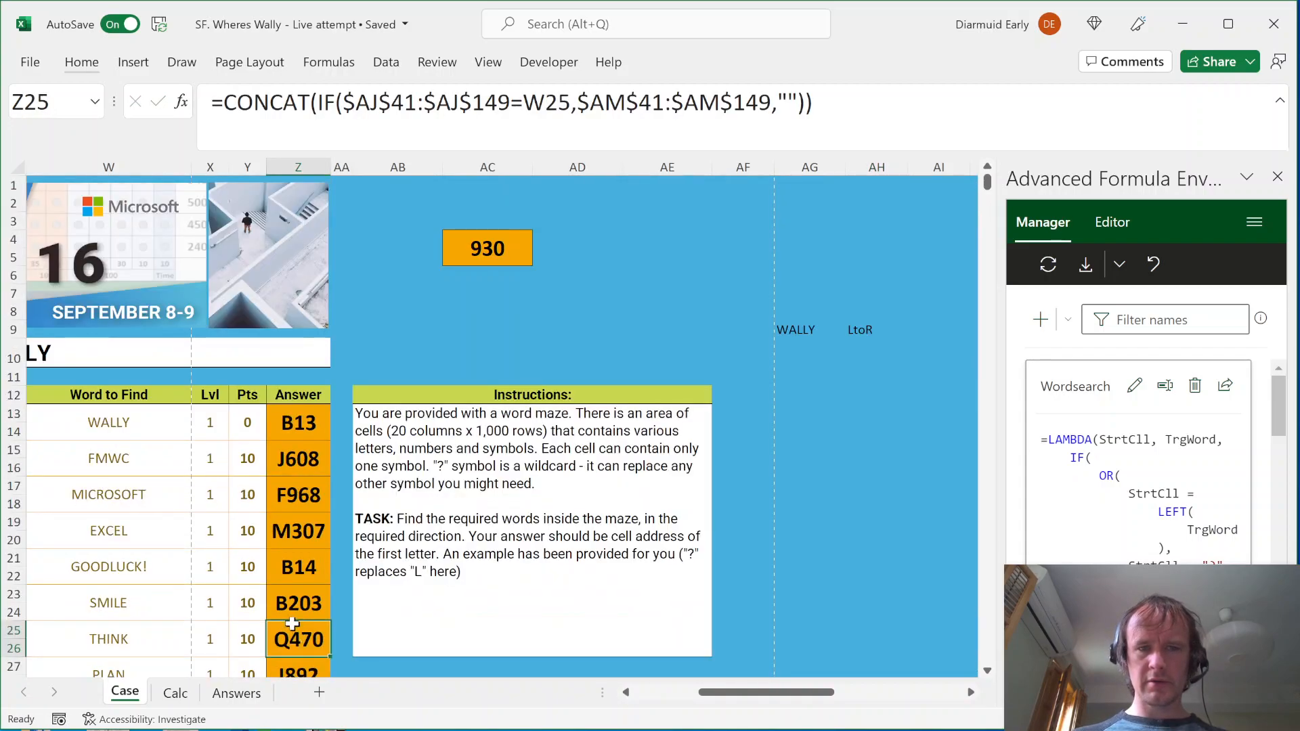
pyautogui.press('Right')
pyautogui.press('Right')
pyautogui.press('Right')
pyautogui.press('Right')
pyautogui.press('Right')
pyautogui.press('Right')
pyautogui.press('Right')
pyautogui.press('Right')
pyautogui.press('Right')
pyautogui.press('Right')
pyautogui.press('Right')
pyautogui.press('Right')
pyautogui.press('Right')
pyautogui.click(547, 357)
pyautogui.write('W')
pyautogui.press('Escape')
pyautogui.press('Left')
pyautogui.write('WINNER')
pyautogui.press('Right')
pyautogui.press('Right')
pyautogui.press('Right')
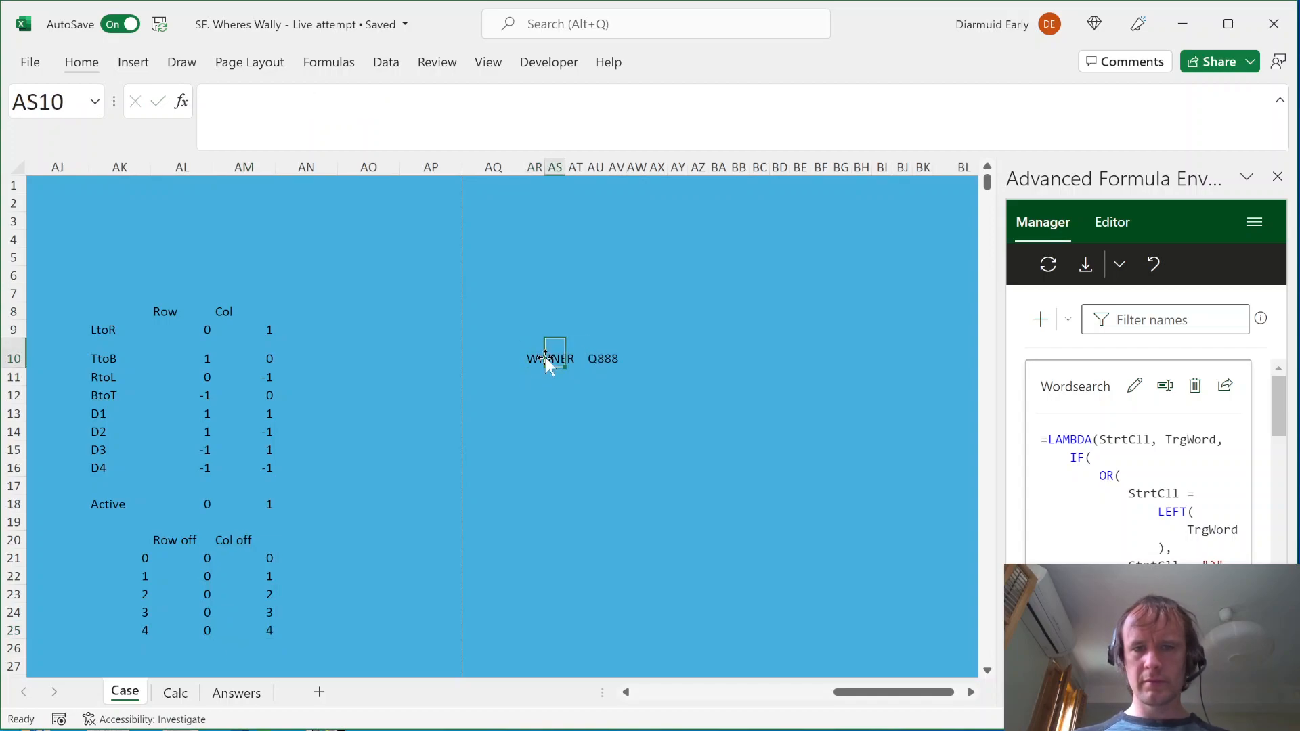
# Record the search result Q888 as the answer for WINNER in cell Z81
pyautogui.hotkey('ctrl', 'c')
pyautogui.press('Left')
pyautogui.press('Left')
pyautogui.press('Left')
pyautogui.press('Left')
pyautogui.press('Left')
pyautogui.press('Left')
pyautogui.press('Left')
pyautogui.press('Left')
pyautogui.press('Left')
pyautogui.press('Left')
pyautogui.press('Left')
pyautogui.press('Left')
pyautogui.press('Left')
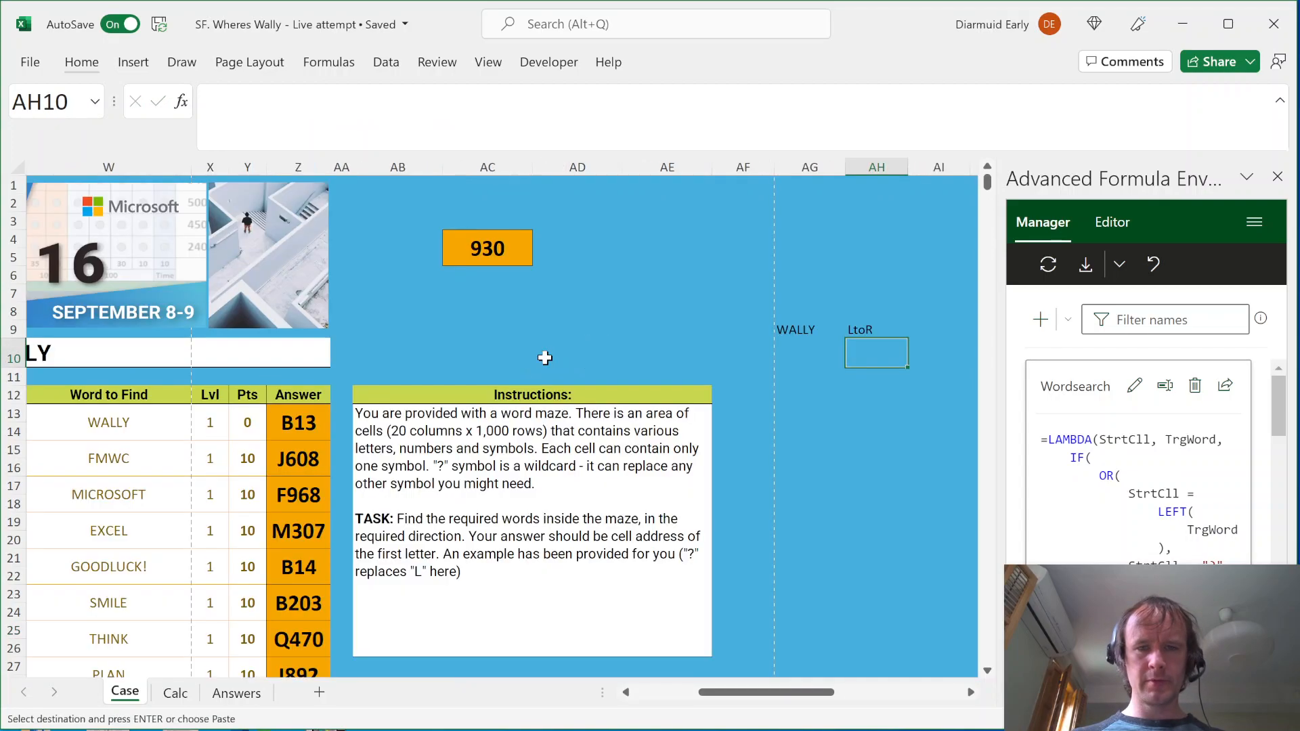
pyautogui.press('pagedown')
pyautogui.press('pagedown')
pyautogui.click(310, 658)
pyautogui.write('Q888')
pyautogui.press('Return')
pyautogui.press('Up')
pyautogui.press('Up')
pyautogui.press('Up')
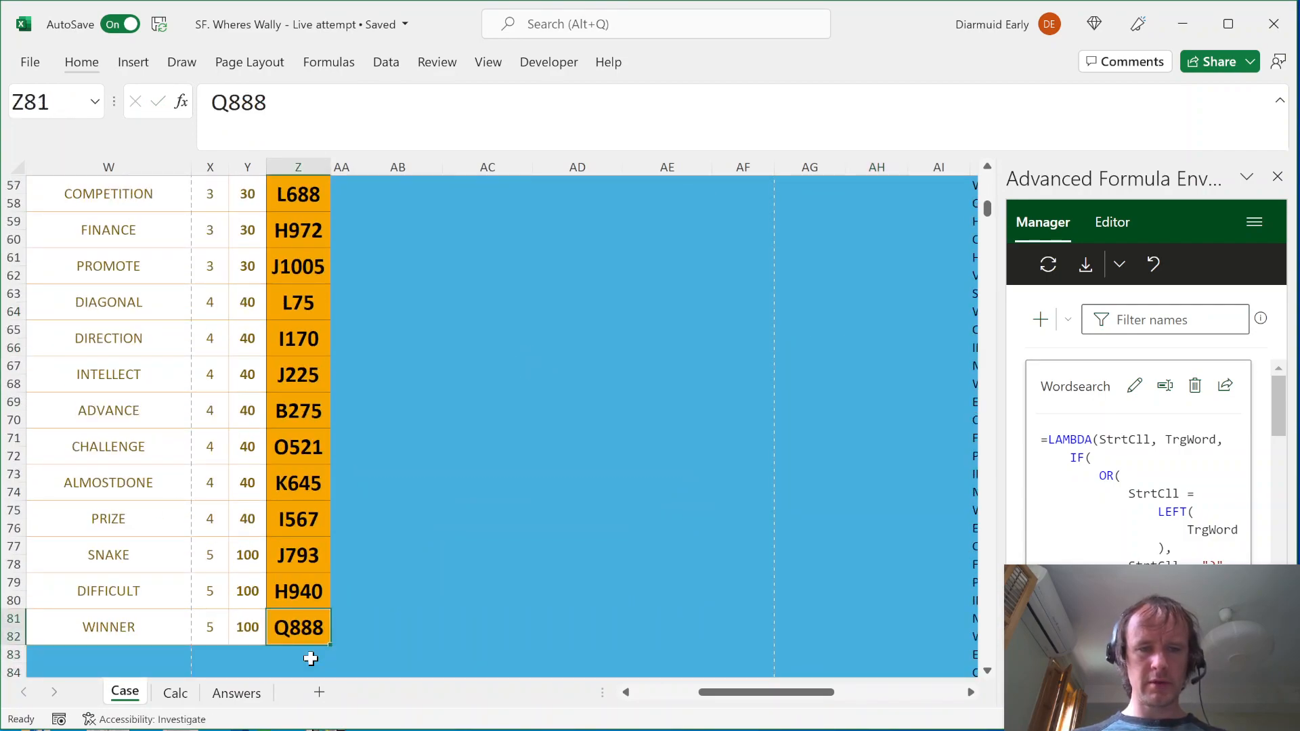
# Go to J793 in the maze and trace the letters of SNAKE through the adjacent cells
pyautogui.hotkey('ctrl', 'c')
pyautogui.click(30, 102)
pyautogui.hotkey('ctrl', 'v')
pyautogui.press('Return')
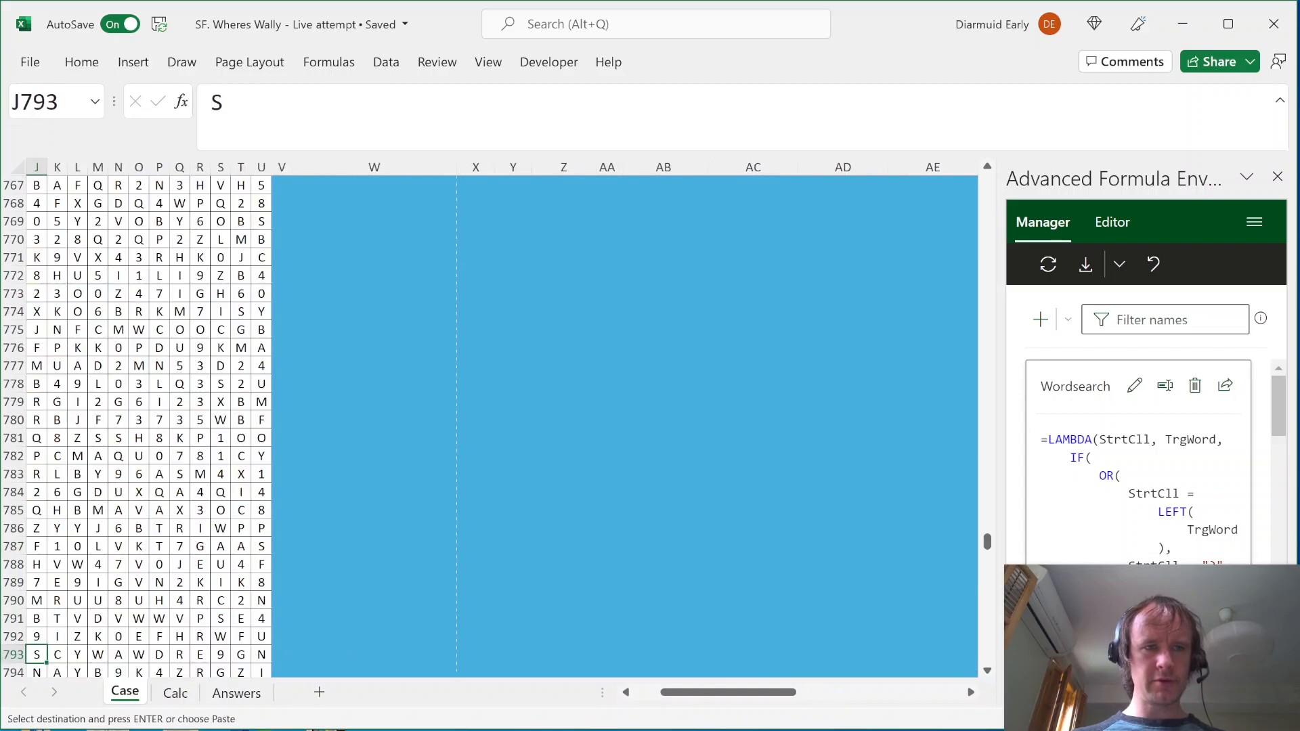
pyautogui.hotkey('shift', 'Left')
pyautogui.hotkey('shift', 'Left')
pyautogui.hotkey('shift', 'Left')
pyautogui.hotkey('shift', 'Left')
pyautogui.hotkey('shift', 'Left')
pyautogui.hotkey('shift', 'Left')
pyautogui.hotkey('shift', 'Left')
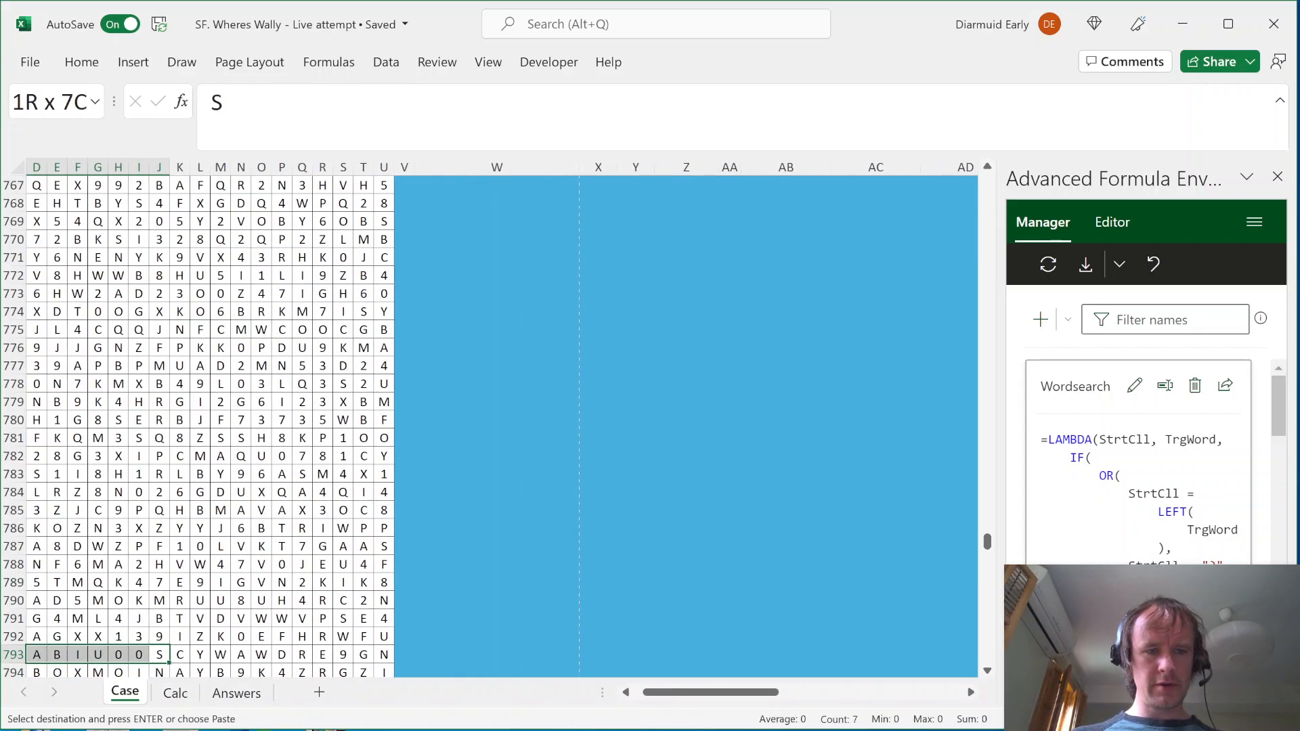
pyautogui.press('Right')
pyautogui.press('Left')
pyautogui.press('Down')
pyautogui.press('Right')
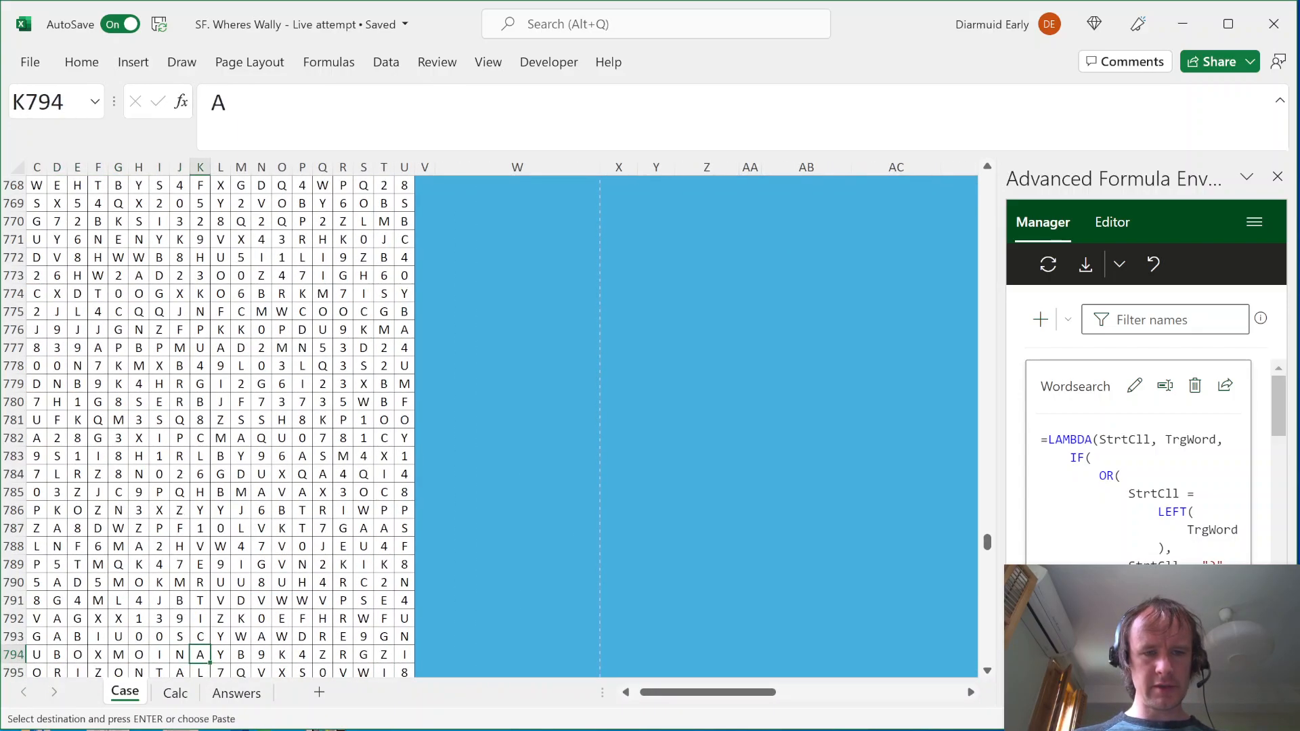
pyautogui.press('Down')
pyautogui.press('Up')
pyautogui.press('Left')
pyautogui.press('Up')
pyautogui.press('Down')
pyautogui.press('Down')
pyautogui.press('Down')
pyautogui.press('Right')
pyautogui.press('Left')
pyautogui.press('Up')
pyautogui.press('Up')
pyautogui.press('Up')
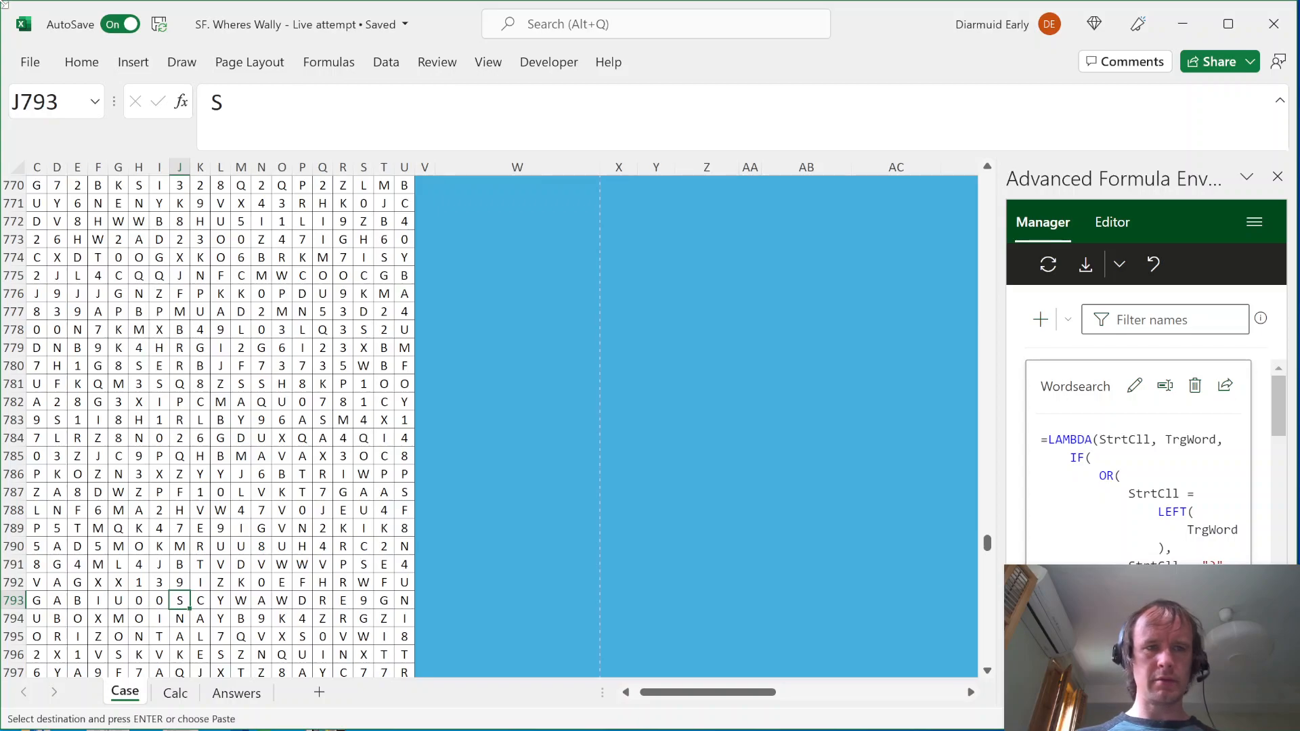
# Go to Q888 in the maze and trace the letters of WINNER through the adjacent cells
pyautogui.click(49, 101)
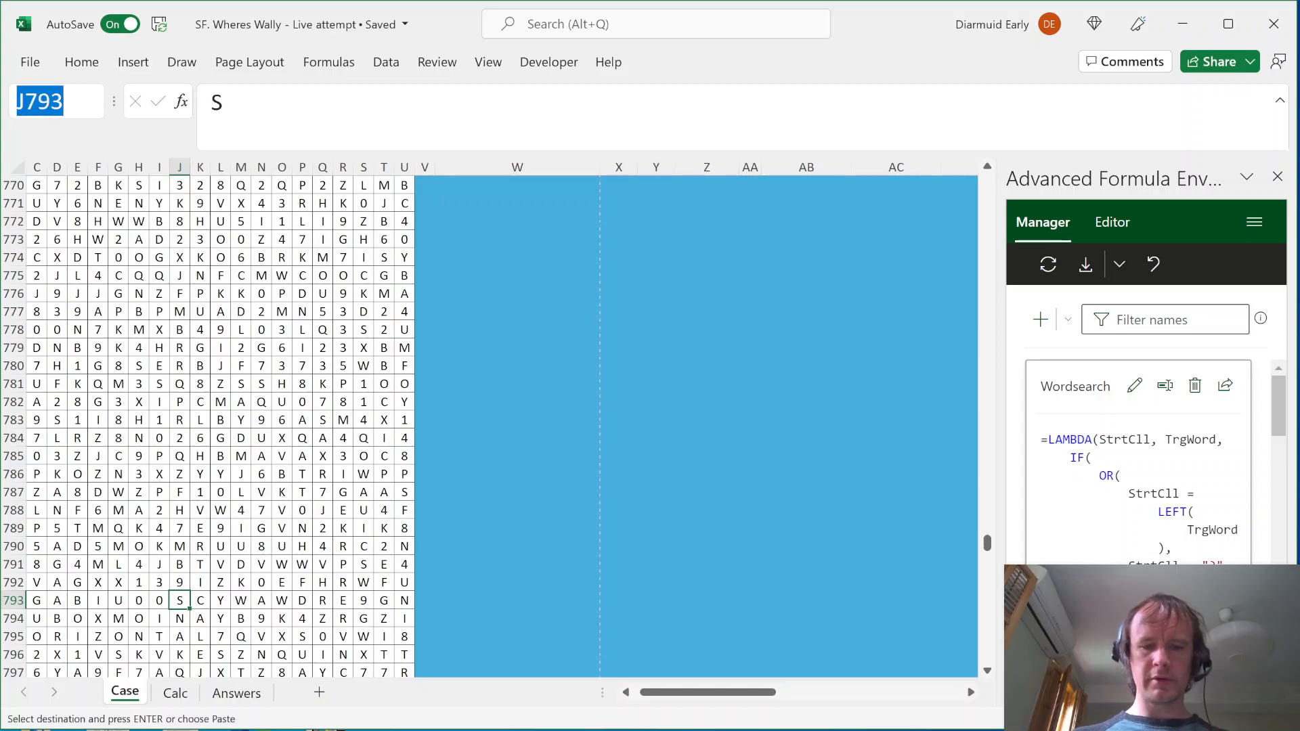
pyautogui.write('q888')
pyautogui.press('Return')
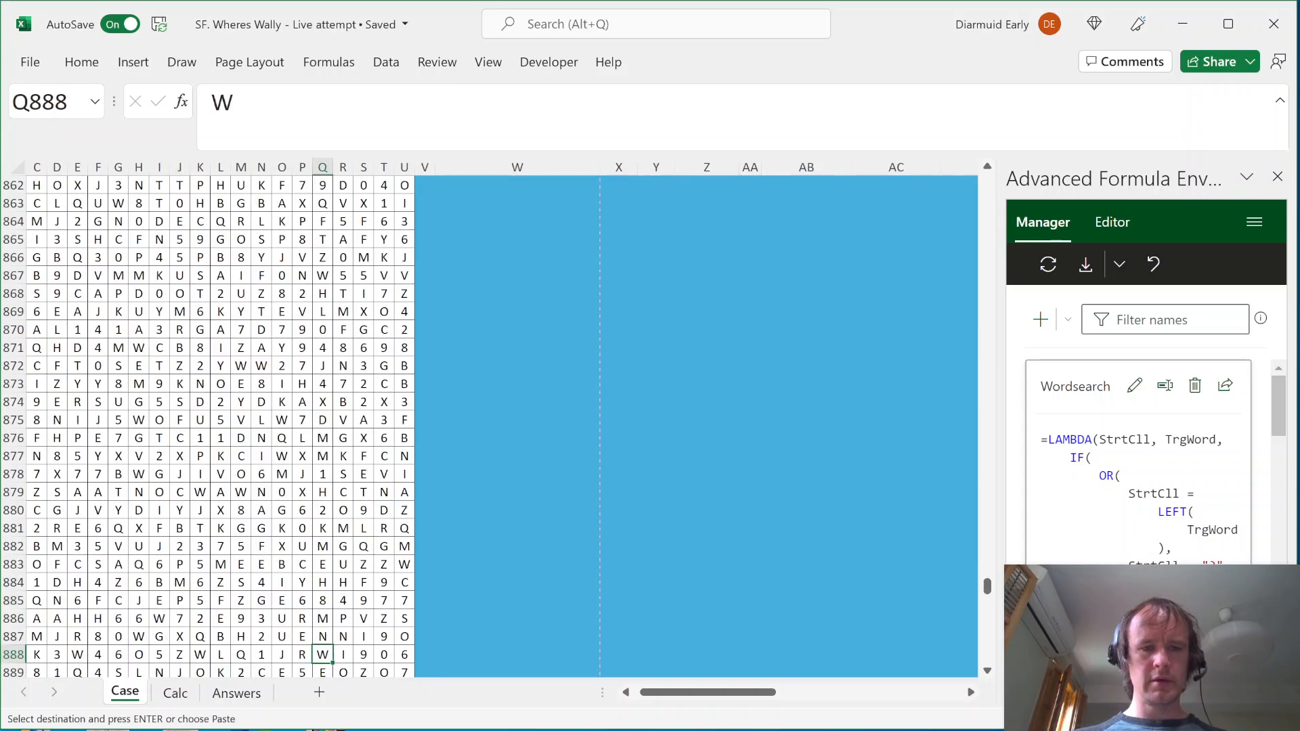
pyautogui.press('Right')
pyautogui.press('Up')
pyautogui.press('Left')
pyautogui.press('Left')
pyautogui.press('Down')
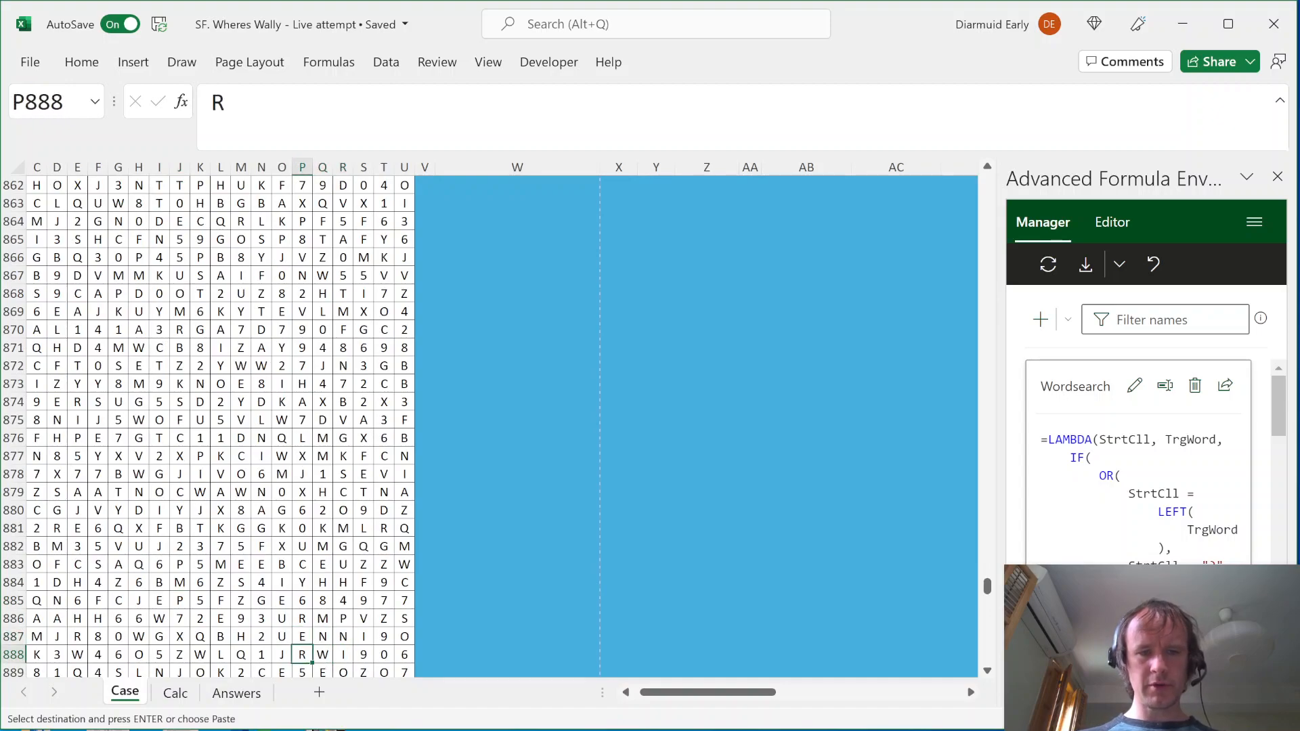
pyautogui.hotkey('shift', 'Up')
pyautogui.hotkey('shift', 'Right')
pyautogui.hotkey('shift', 'Right')
# Return to the top of the sheet and check the total score and its formula in cell AC4
pyautogui.hotkey('ctrl', 'Up')
pyautogui.press('Right')
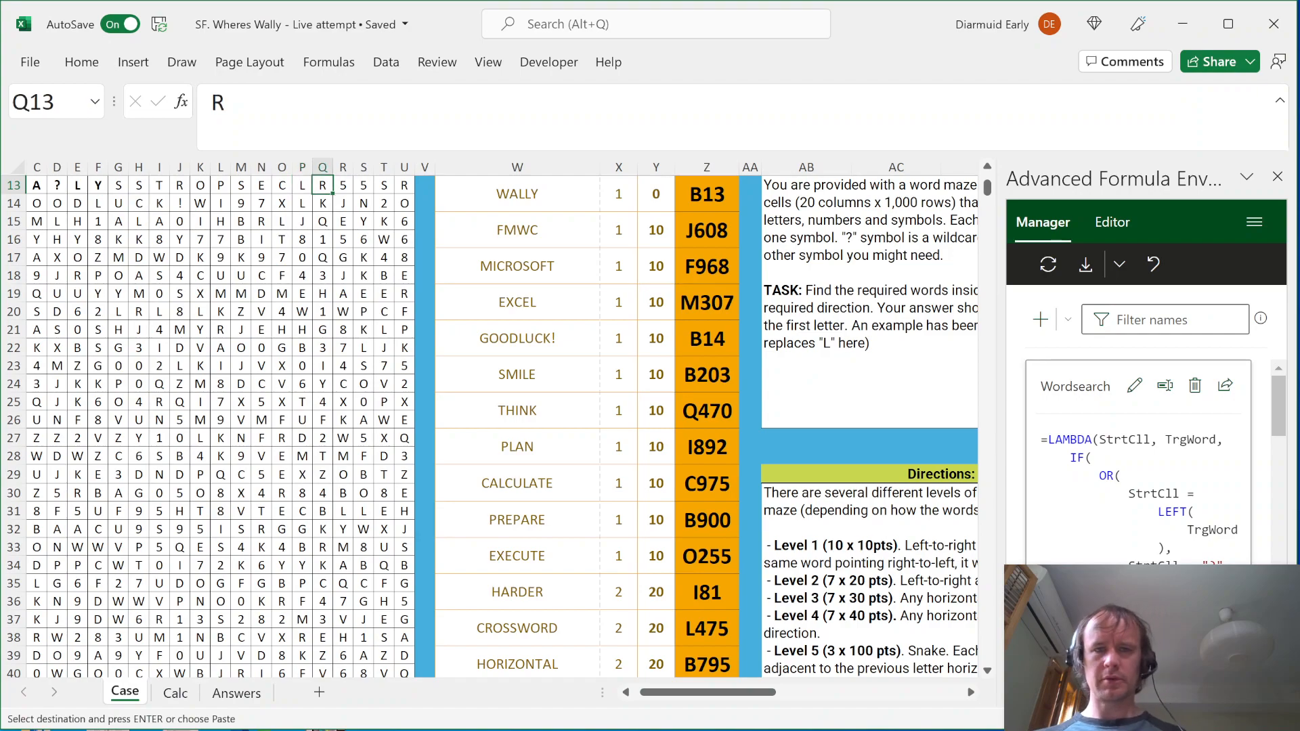
pyautogui.press('Up')
pyautogui.press('Up')
pyautogui.press('Up')
pyautogui.press('Right')
pyautogui.press('Up')
pyautogui.press('Right')
pyautogui.press('Right')
pyautogui.press('Right')
pyautogui.press('Right')
pyautogui.press('Right')
pyautogui.press('Up')
pyautogui.press('Up')
pyautogui.press('Up')
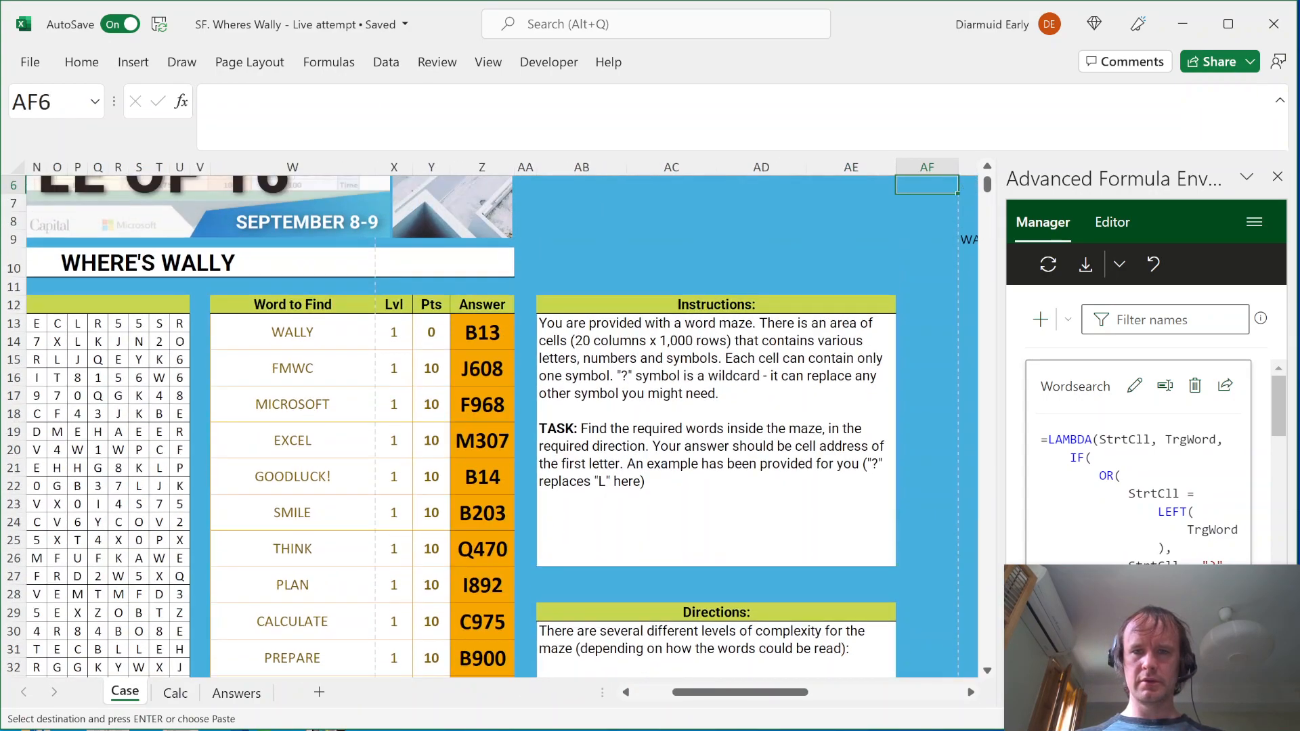
pyautogui.press('Up')
pyautogui.press('Up')
pyautogui.press('Up')
pyautogui.press('Left')
pyautogui.press('Left')
pyautogui.press('Down')
pyautogui.press('Left')
pyautogui.press('Left')
pyautogui.press('Down')
pyautogui.press('Right')
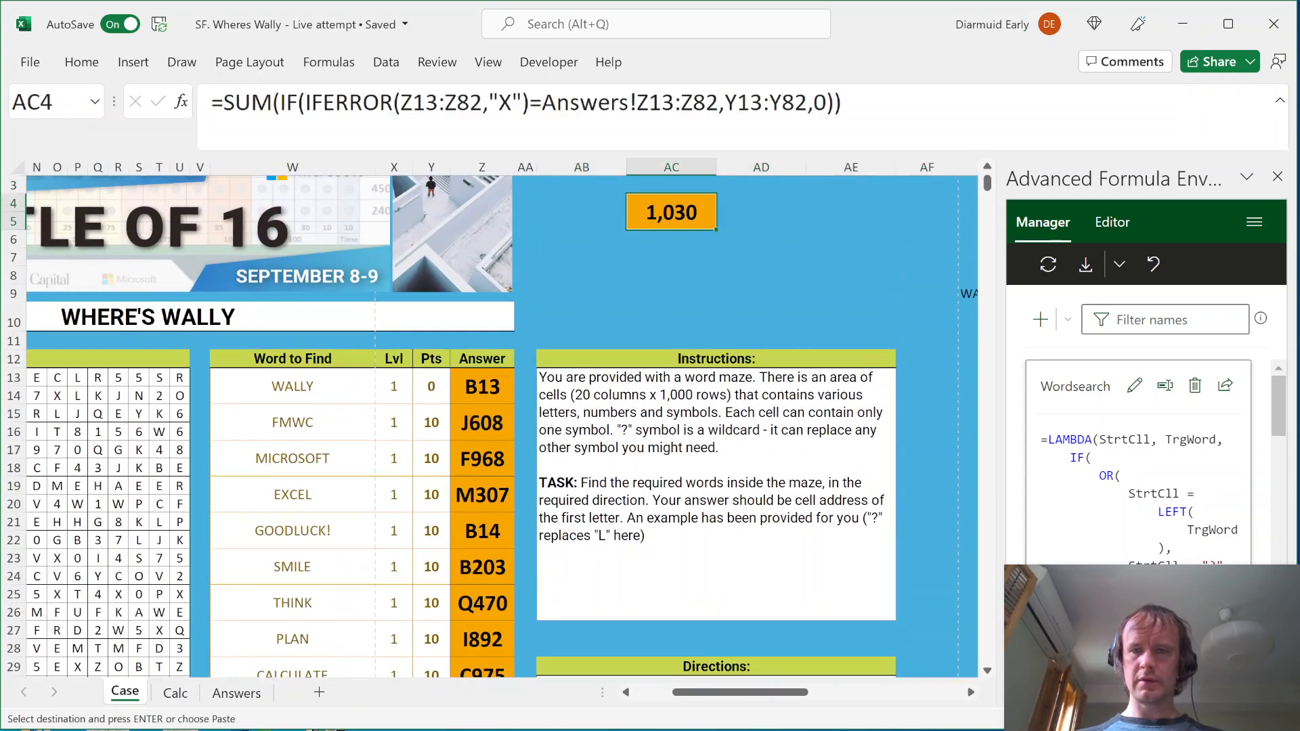
# Look over the direction and offset helper tables in columns AK to AM, ending at cell A1
pyautogui.press('Right')
pyautogui.press('Right')
pyautogui.press('Right')
pyautogui.press('Right')
pyautogui.press('Right')
pyautogui.press('Right')
pyautogui.press('Right')
pyautogui.press('Right')
pyautogui.press('Right')
pyautogui.press('Down')
pyautogui.press('Right')
pyautogui.press('Down')
pyautogui.press('Down')
pyautogui.press('Down')
pyautogui.press('Down')
pyautogui.press('Left')
pyautogui.press('Left')
pyautogui.press('Left')
pyautogui.press('Left')
pyautogui.press('Left')
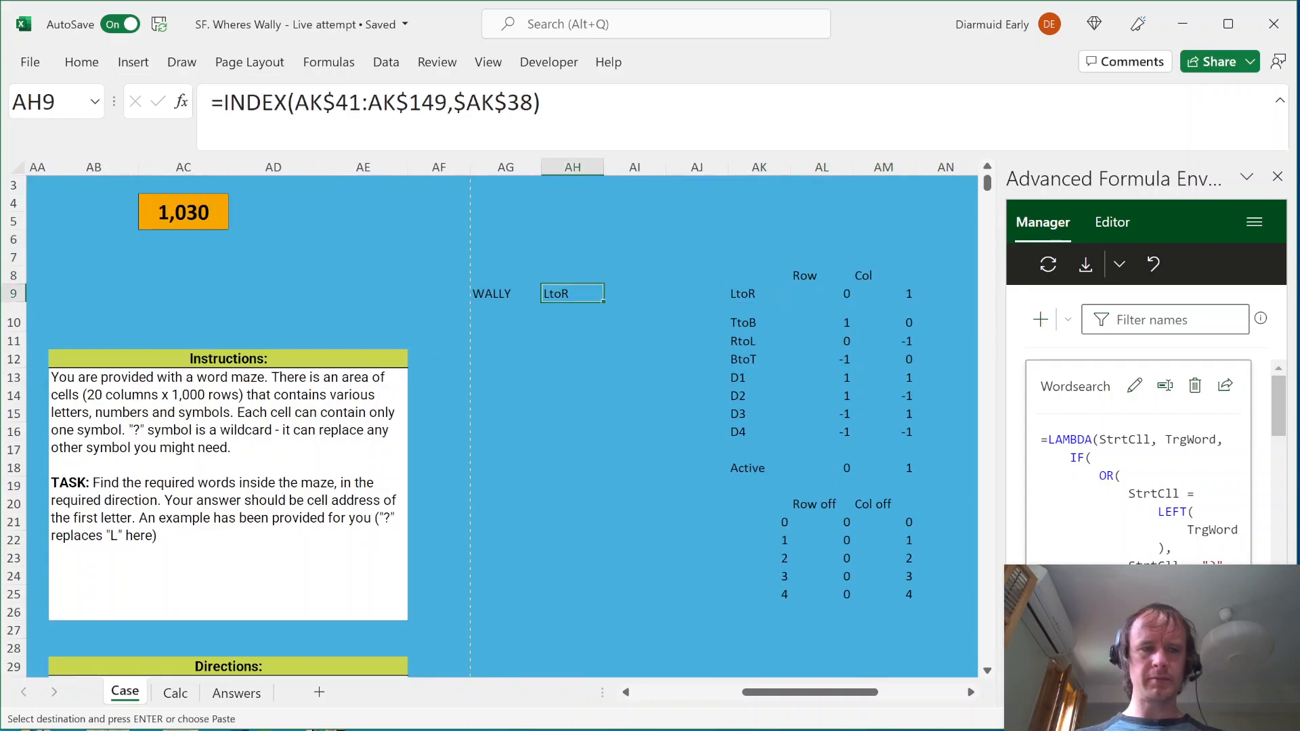
pyautogui.hotkey('ctrl', 'Left')
pyautogui.hotkey('ctrl', 'Left')
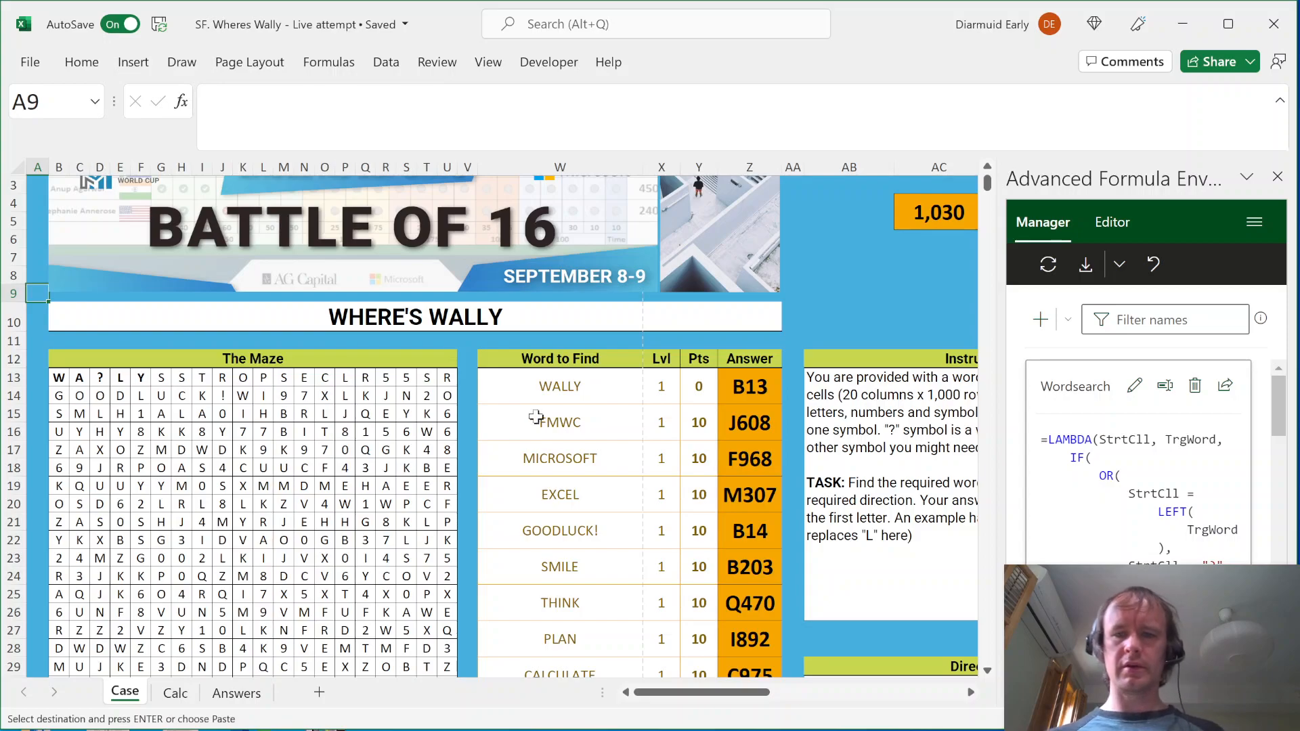
pyautogui.hotkey('ctrl', 'Home')
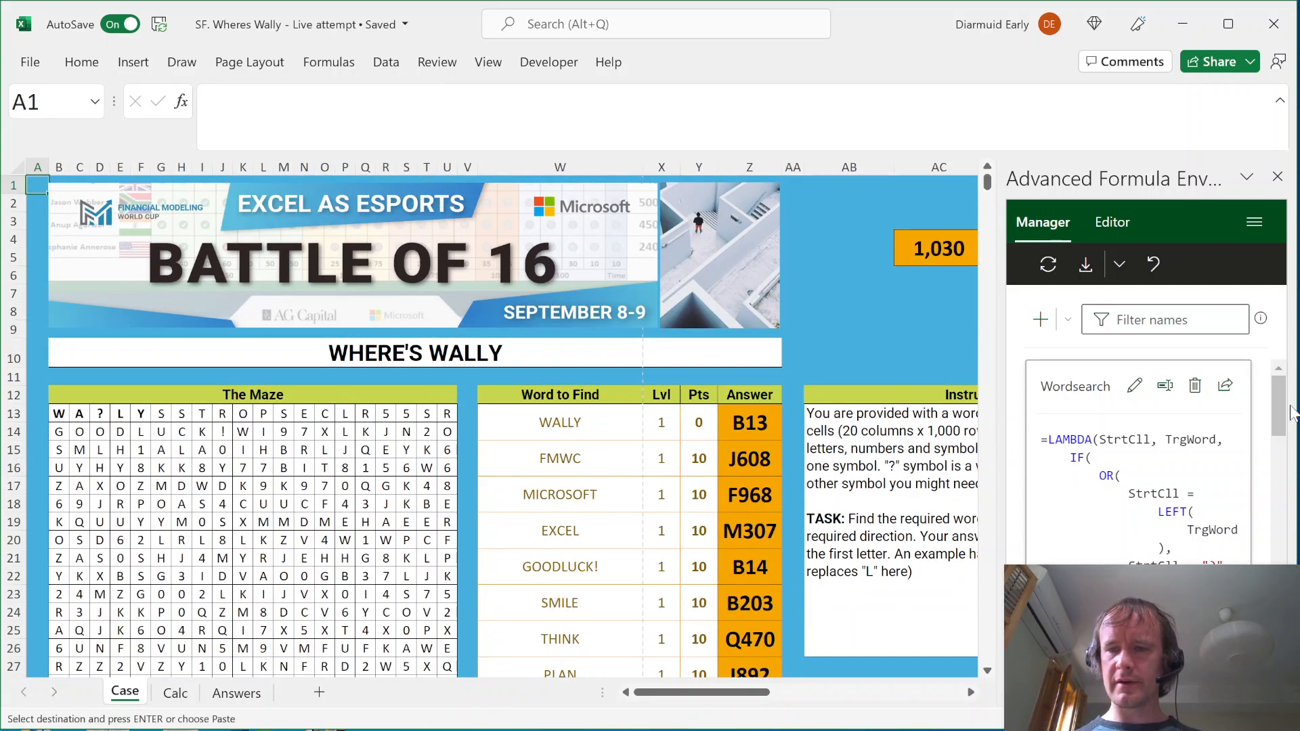
# Examine the Wordsearch LAMBDA definition with its recursive OFFSET calls at a wider display width, ending with cell A1 selected
pyautogui.moveTo(1279, 416); pyautogui.dragTo(1276, 501)
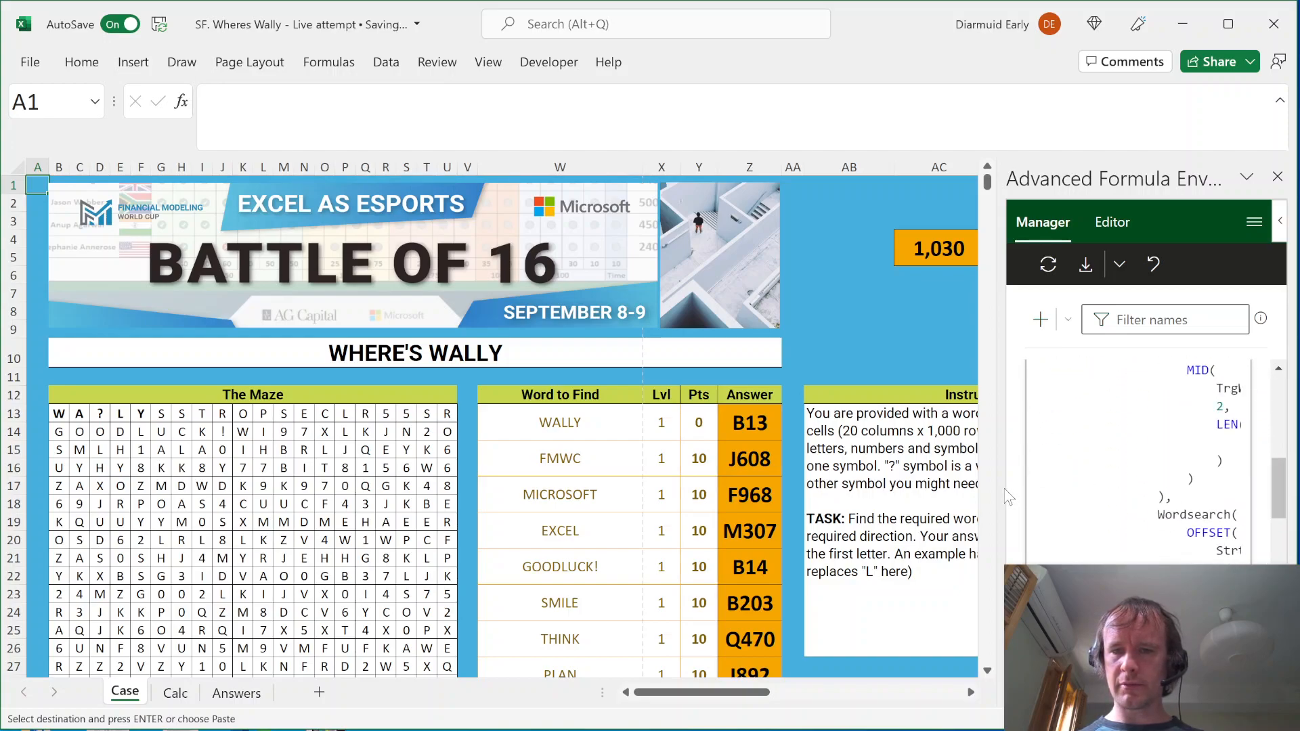
pyautogui.moveTo(1001, 490); pyautogui.dragTo(706, 499)
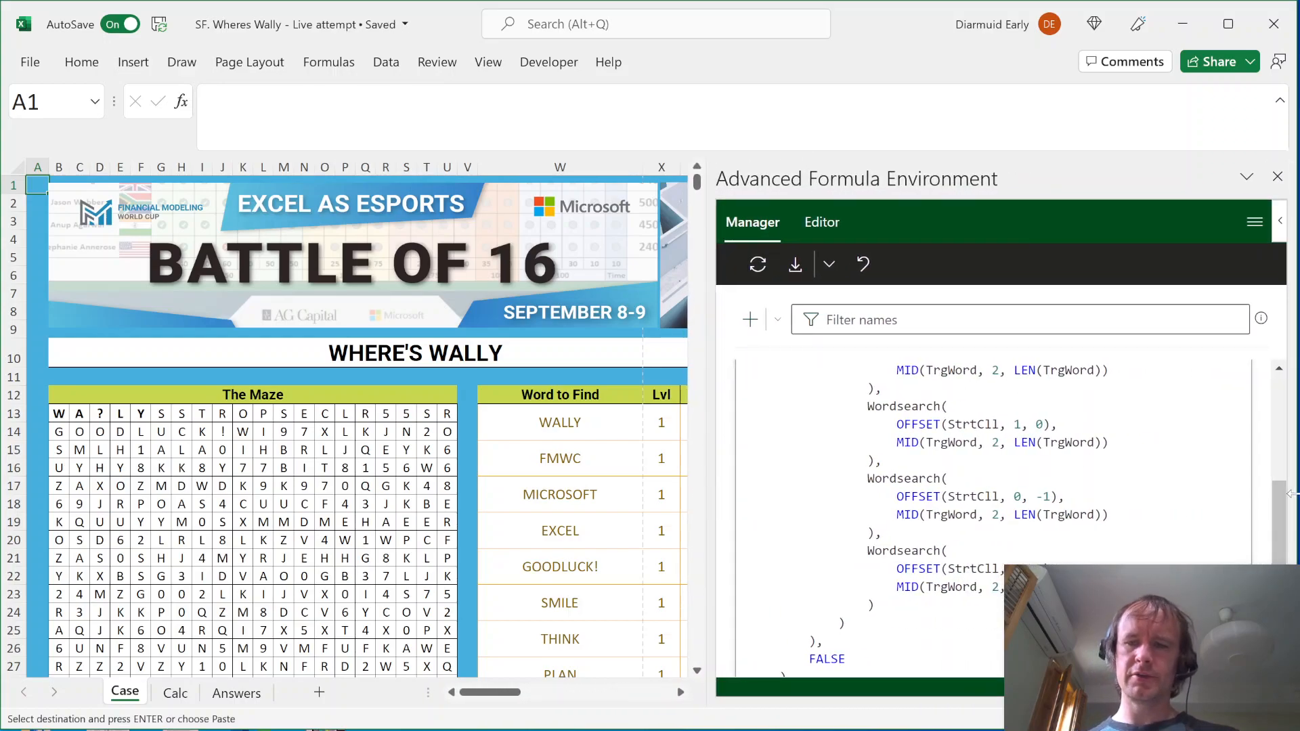
pyautogui.moveTo(1278, 508); pyautogui.dragTo(1298, 377)
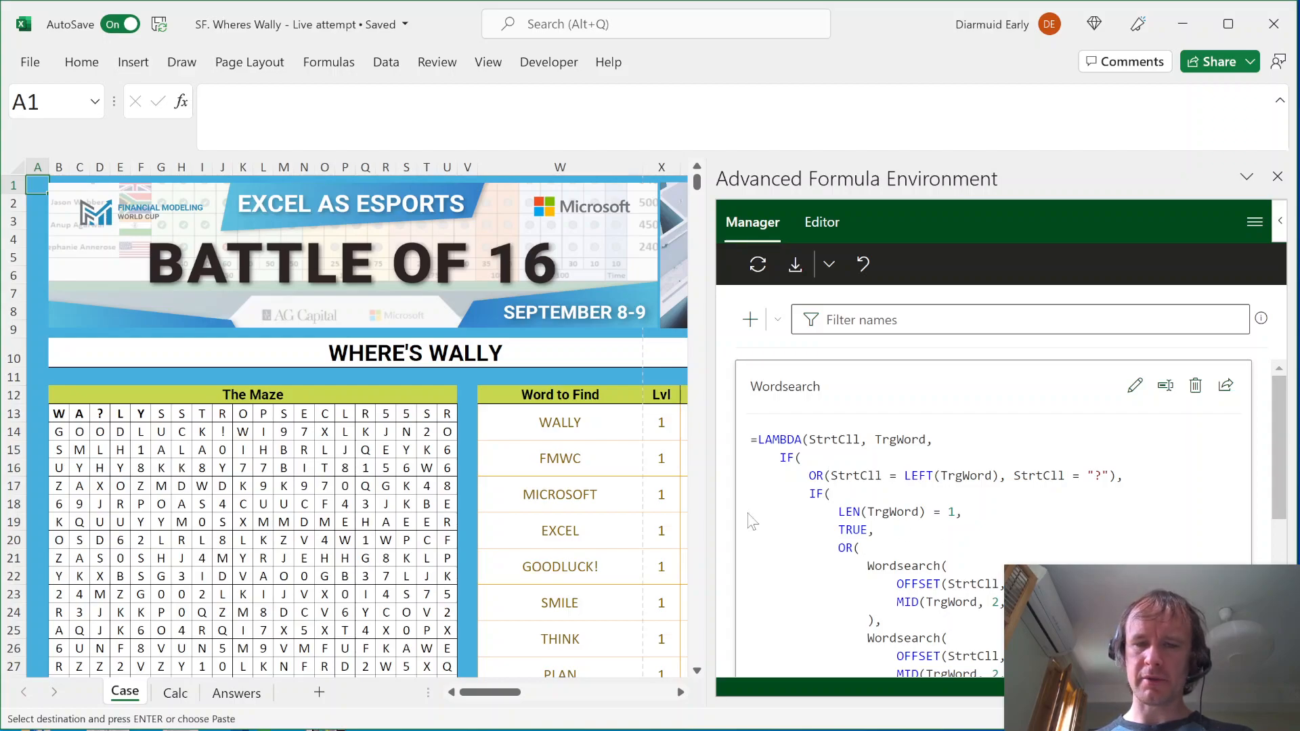
pyautogui.moveTo(705, 519); pyautogui.dragTo(855, 532)
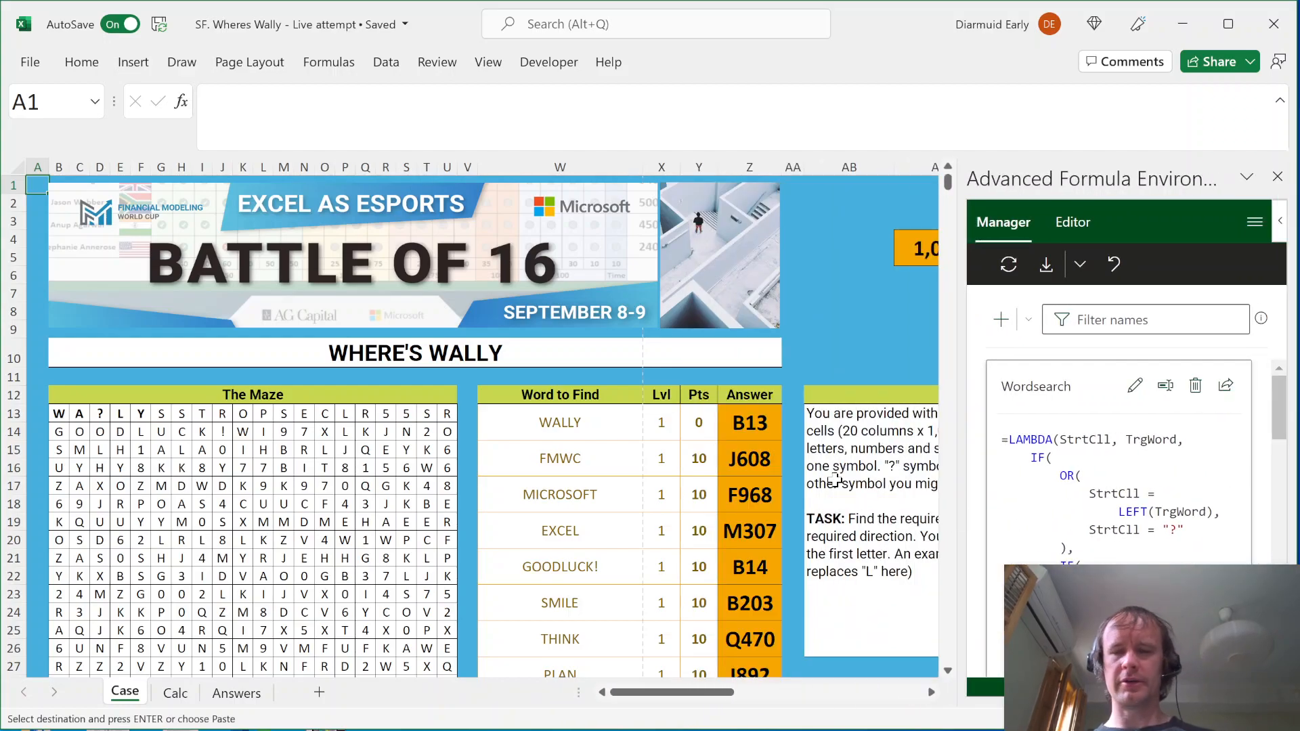
pyautogui.click(744, 377)
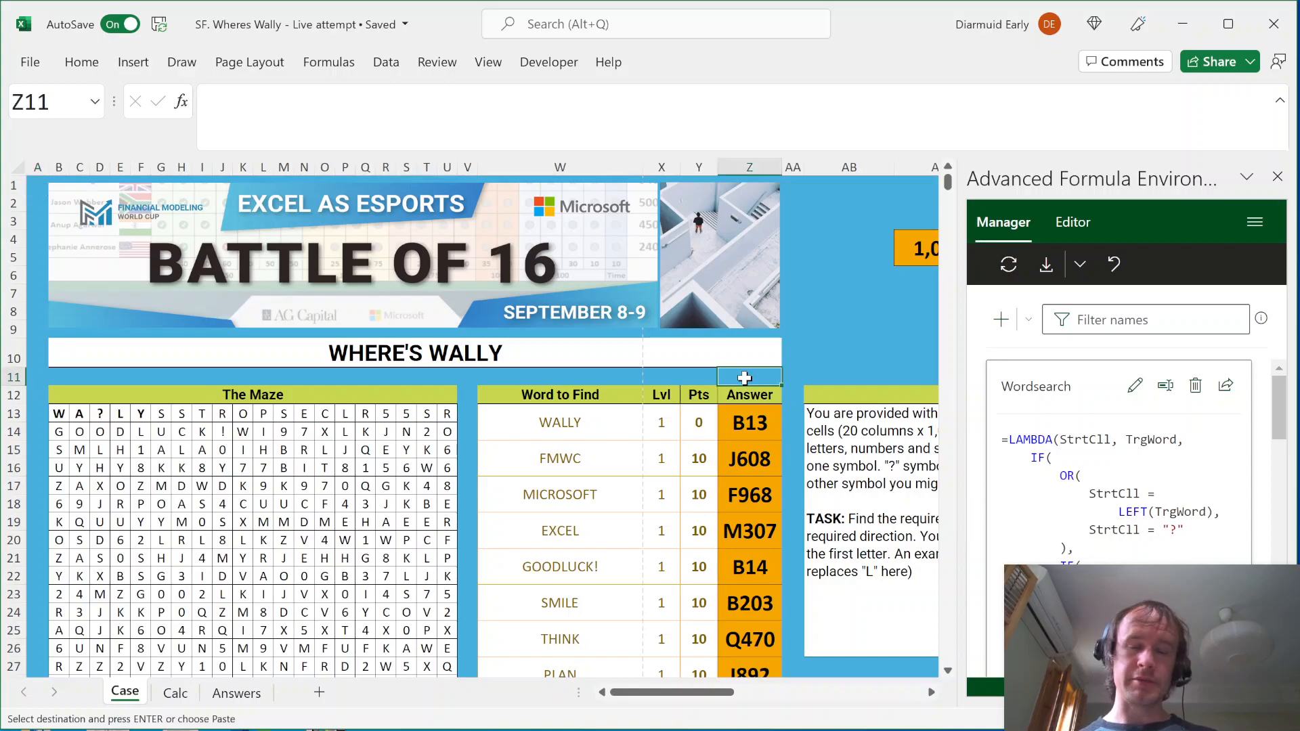
pyautogui.hotkey('ctrl', 'Home')
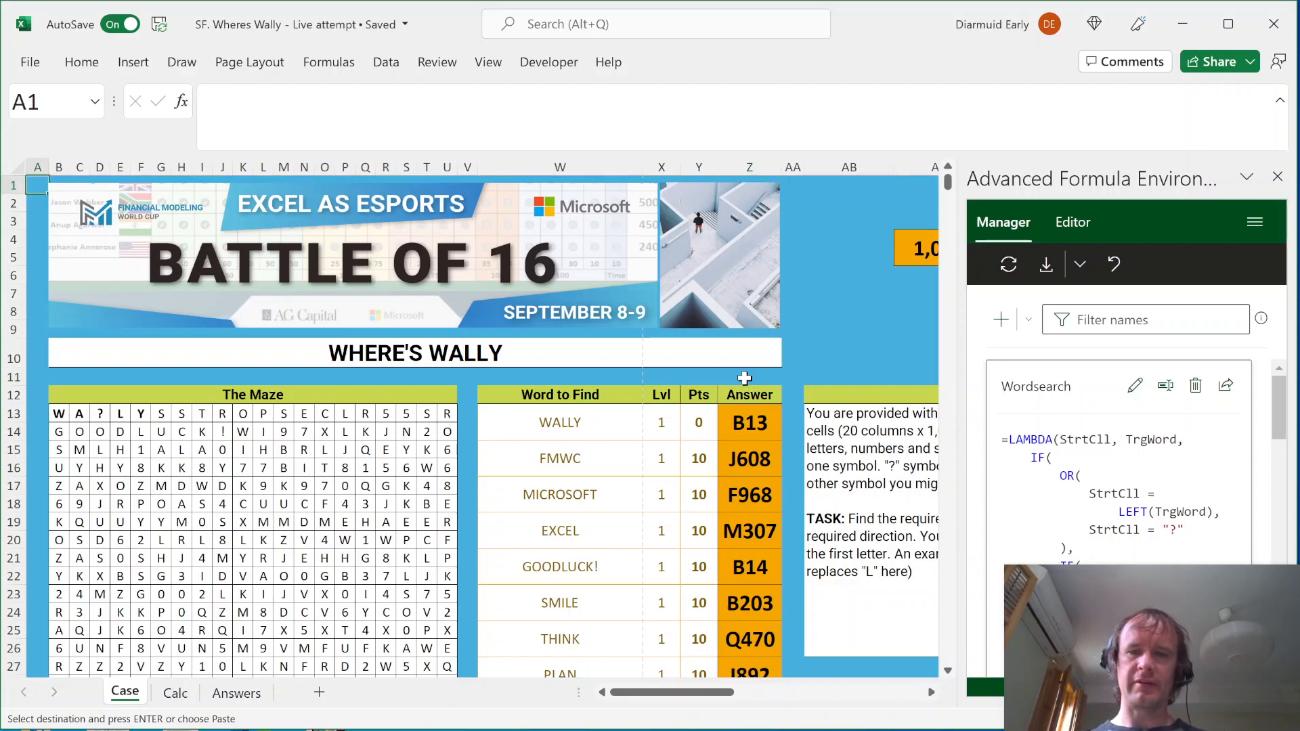